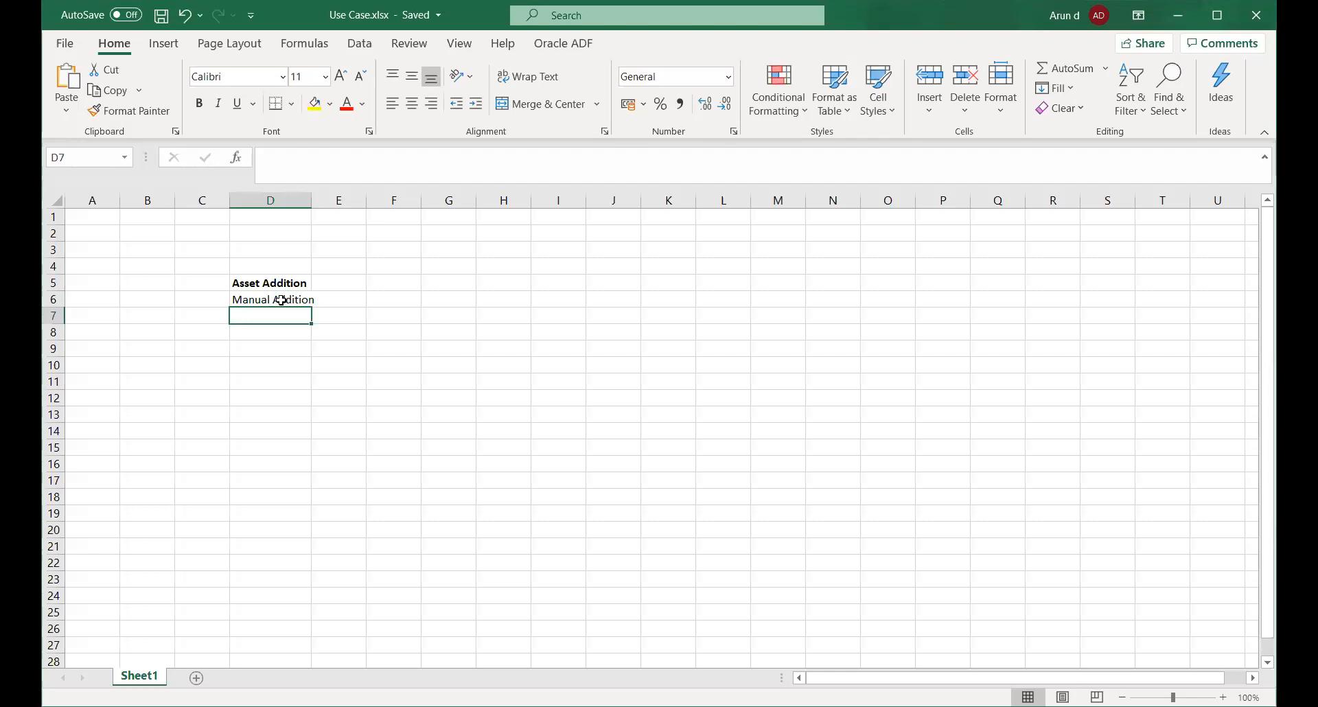
# Enter AFBDI, FBDI and AP Module in cells D7 to D9, and fit column D's width to its contents.
pyautogui.write('AFBDI')
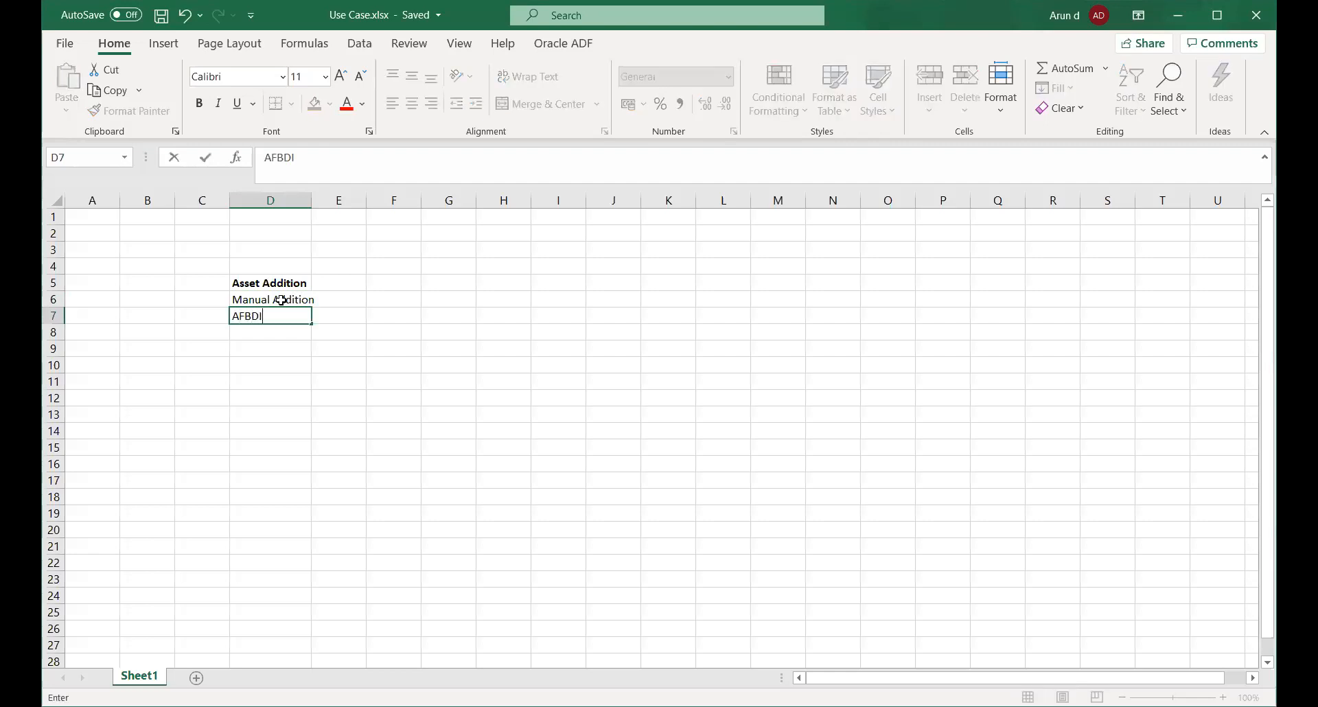
pyautogui.press('Return')
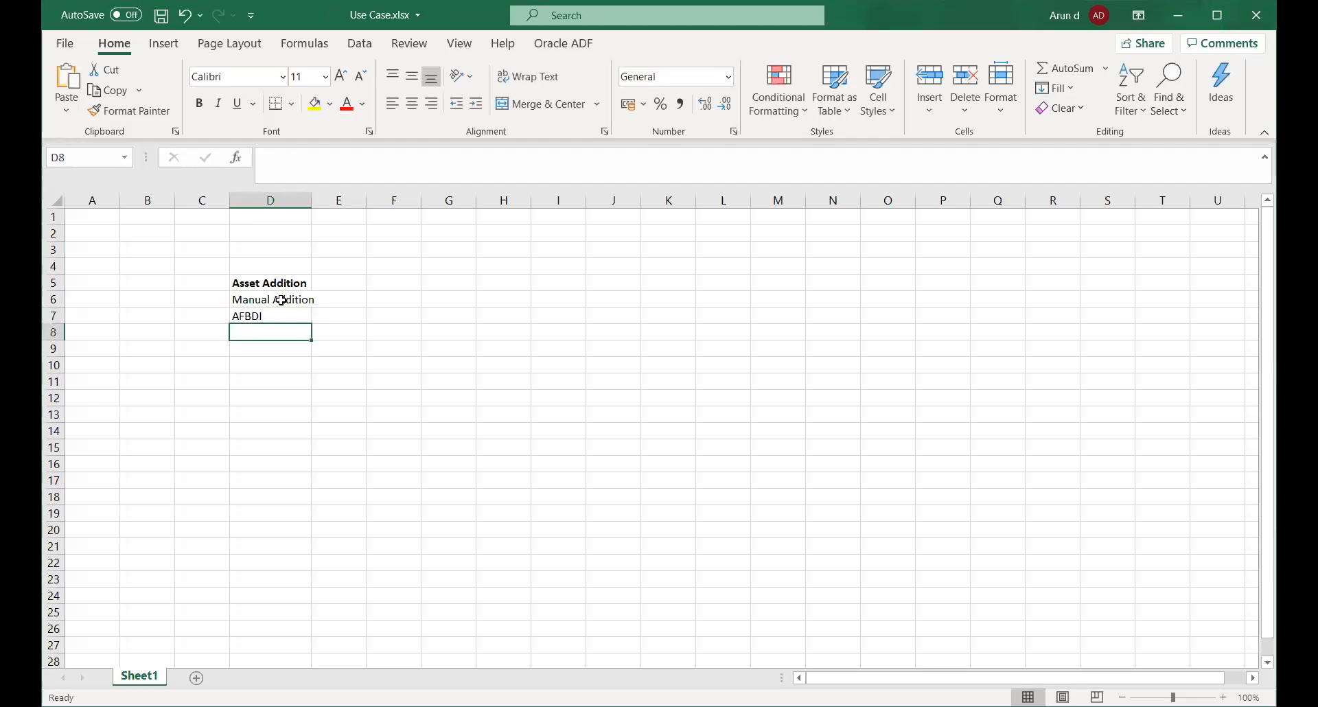
pyautogui.write('FBDI')
pyautogui.press('Return')
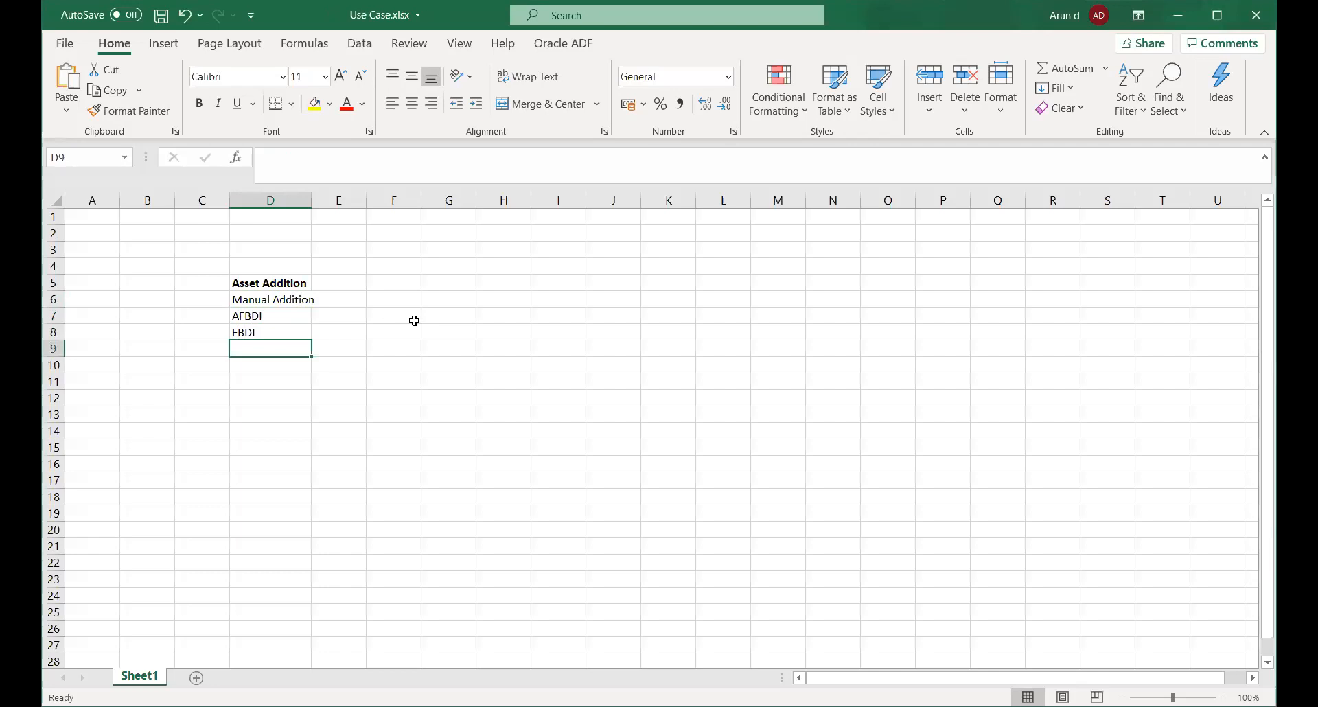
pyautogui.write('AP Module')
pyautogui.press('Tab')
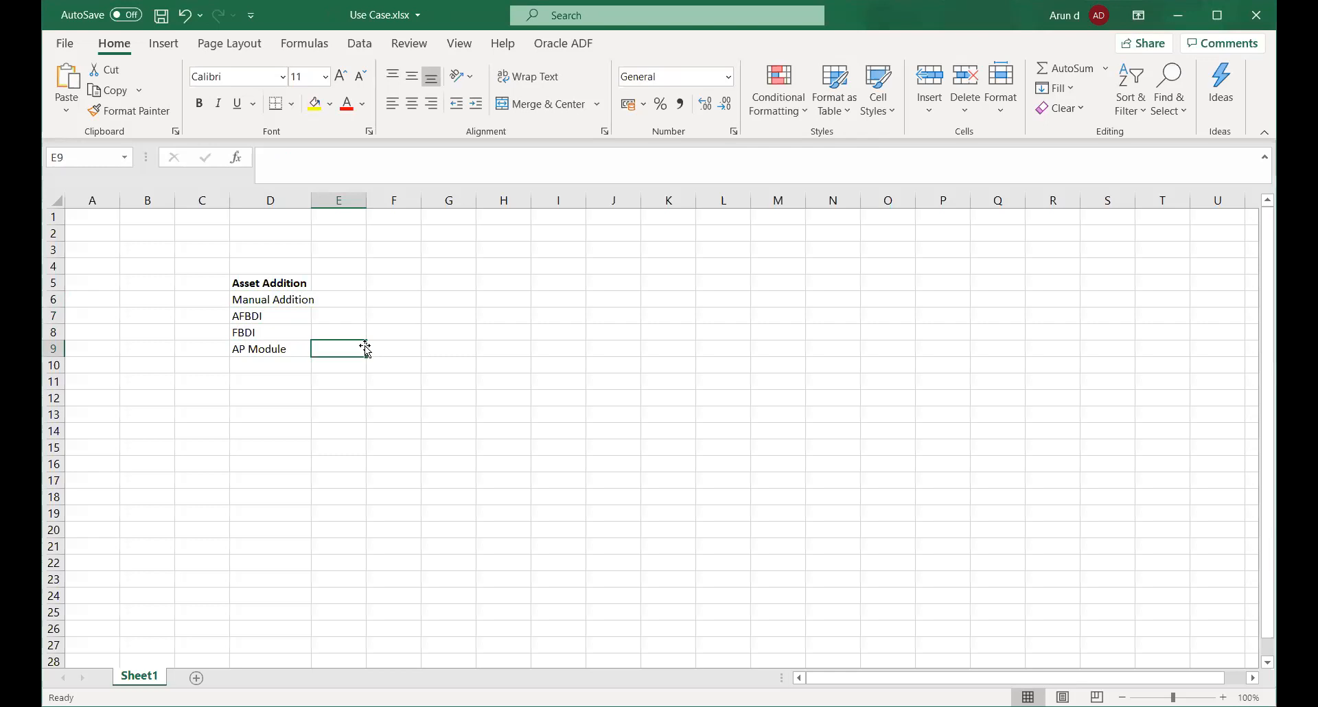
pyautogui.click(239, 363)
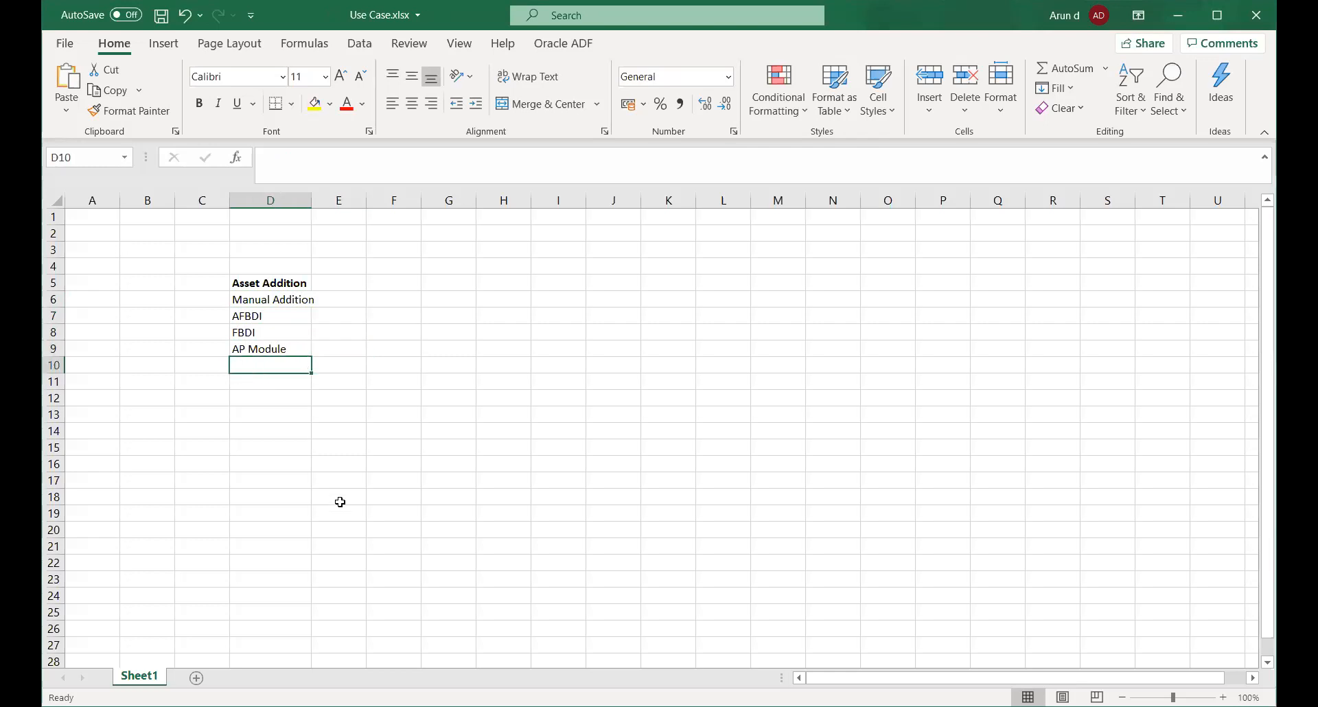
pyautogui.click(303, 317)
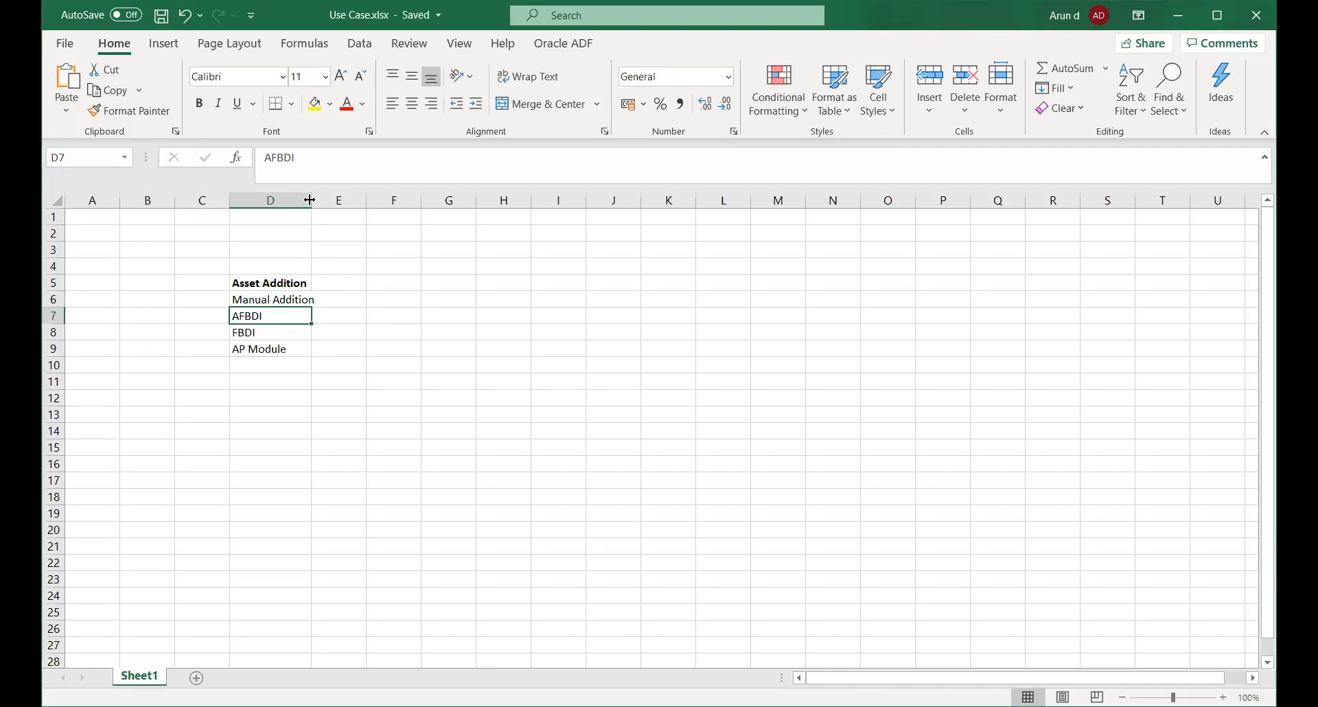
pyautogui.doubleClick(310, 199)
pyautogui.click(355, 428)
pyautogui.click(309, 299)
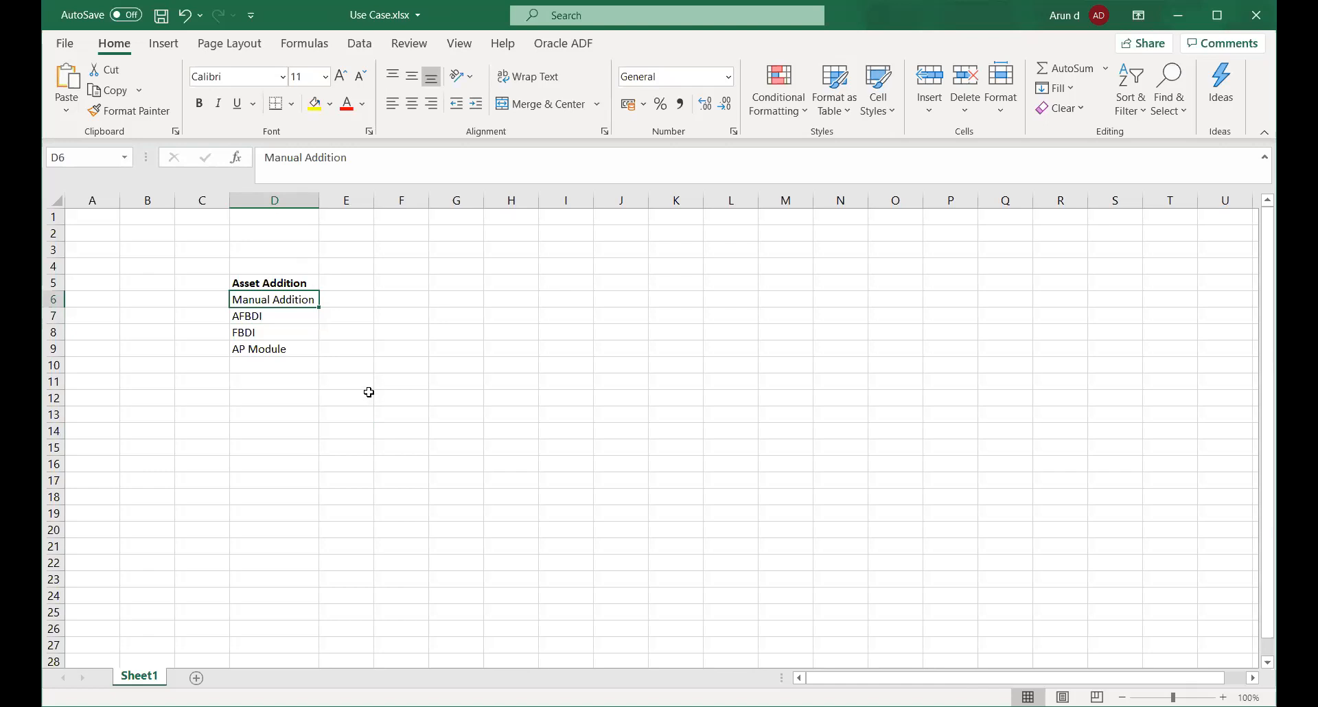
pyautogui.moveTo(262, 320); pyautogui.dragTo(264, 331)
pyautogui.click(330, 318)
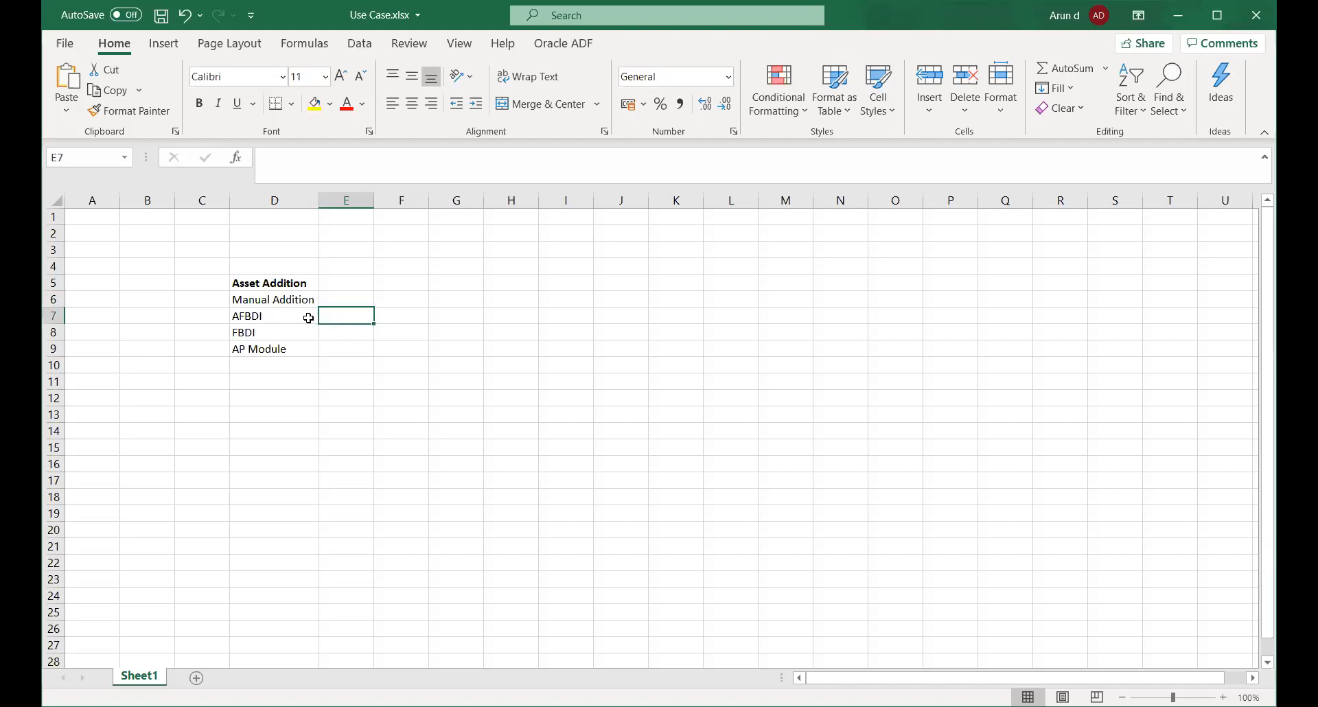
pyautogui.click(289, 327)
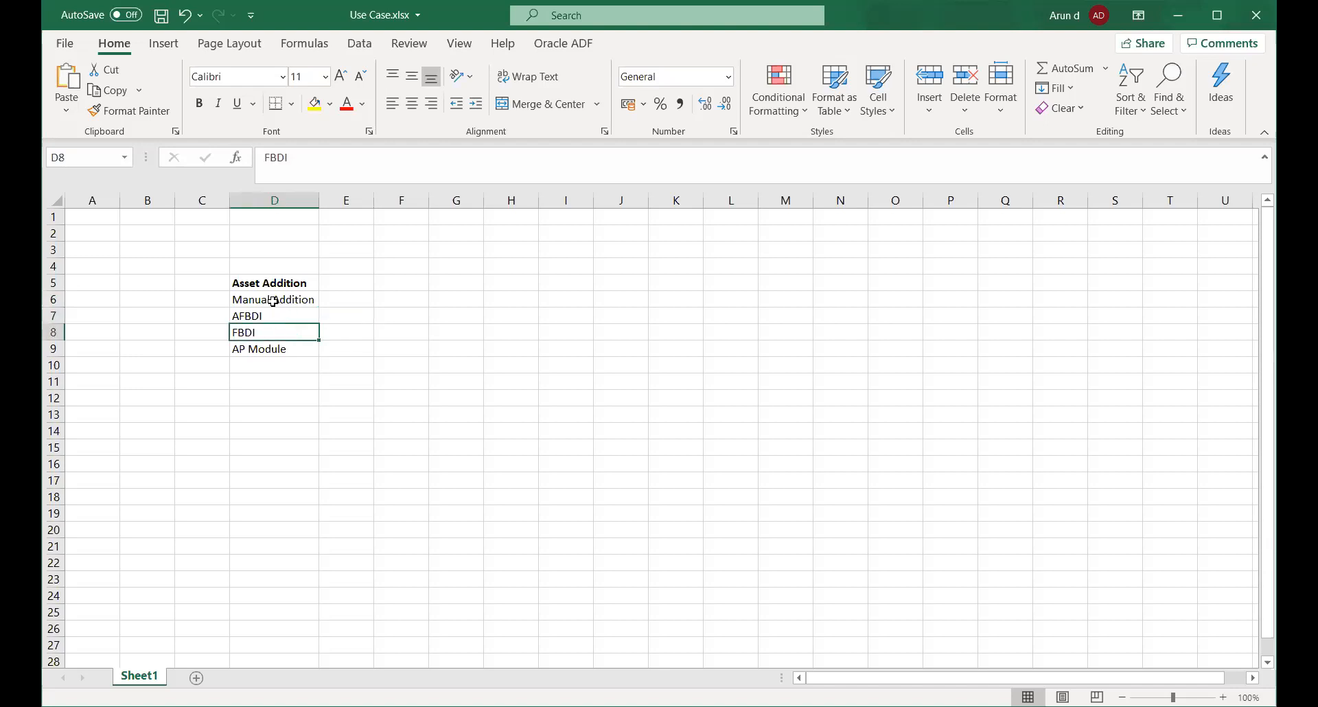
pyautogui.click(272, 302)
pyautogui.click(278, 318)
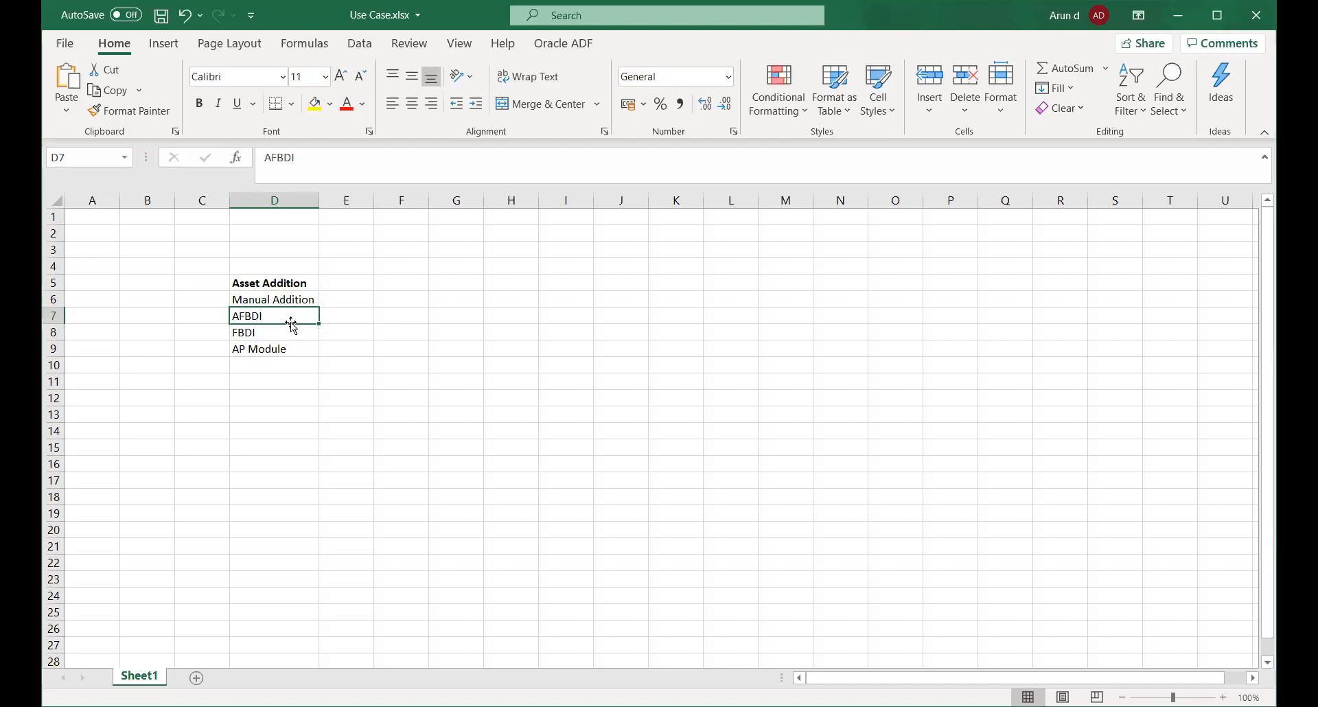
pyautogui.click(309, 333)
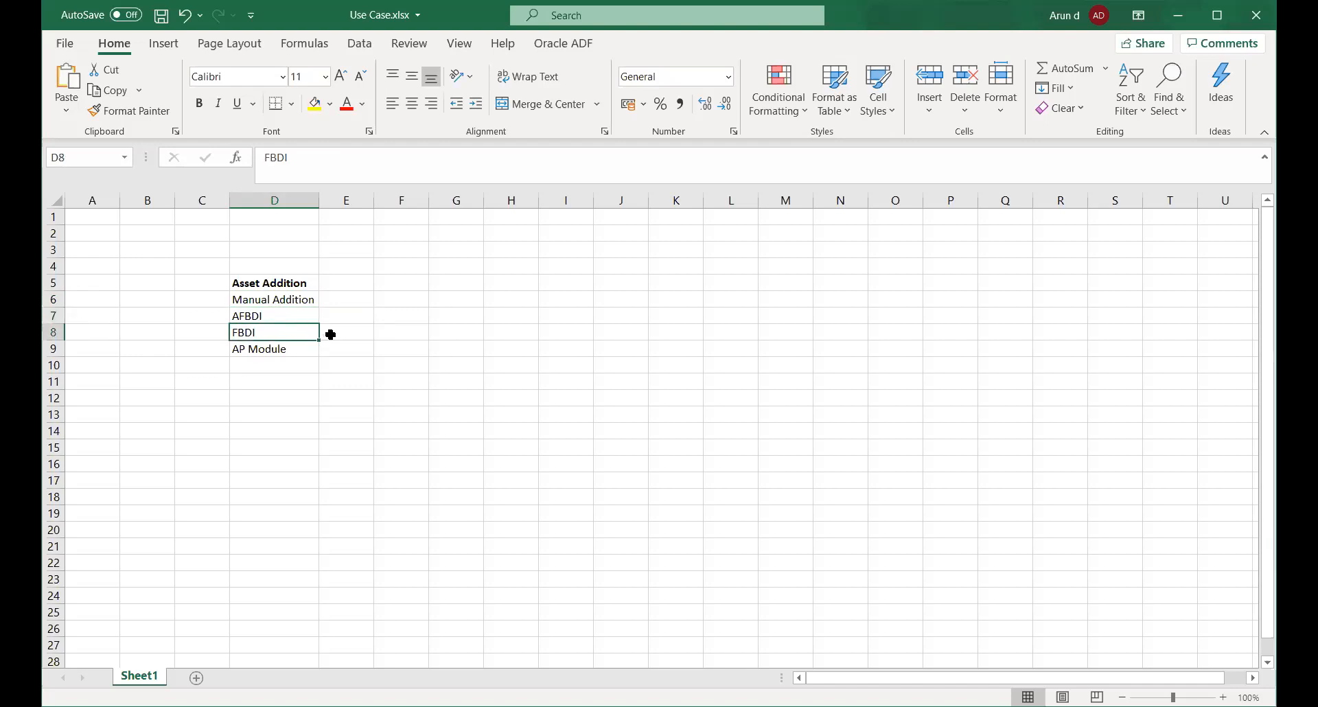
pyautogui.click(331, 333)
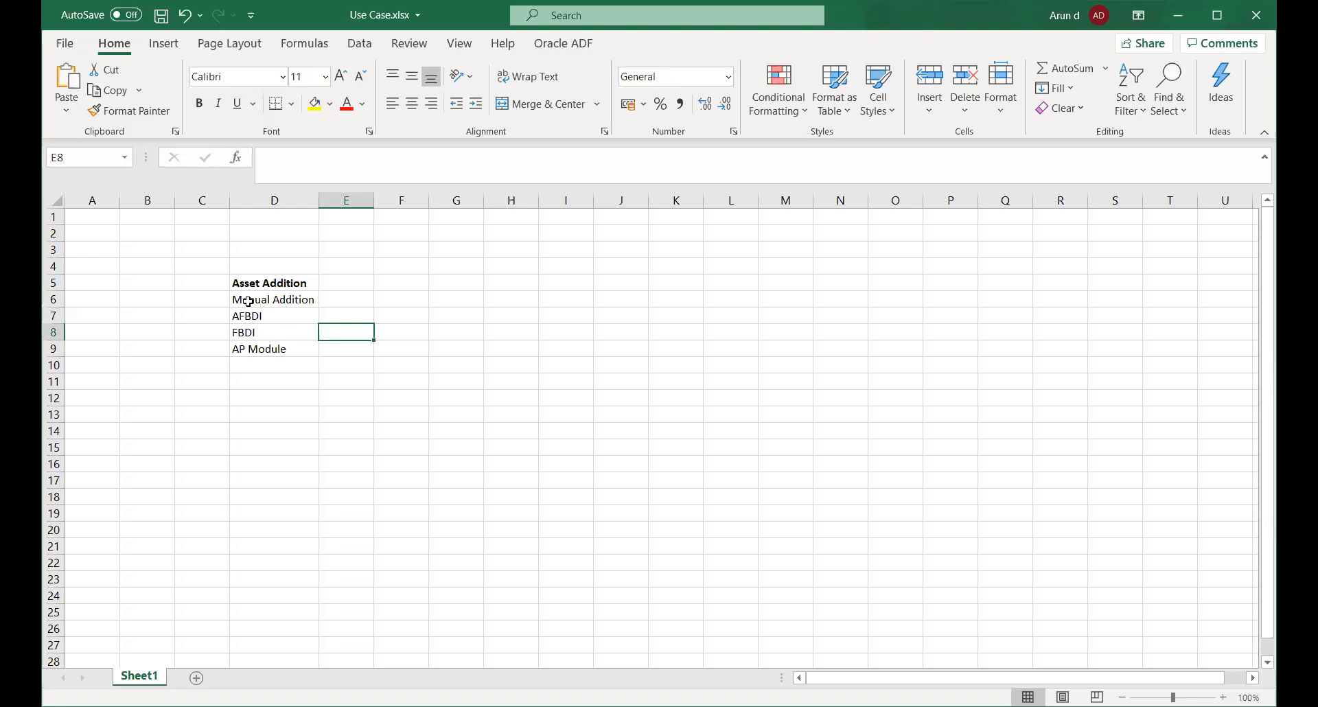
# Add the heading Depreciation in cell D10 below AP Module and make it bold.
pyautogui.click(249, 367)
pyautogui.write('D')
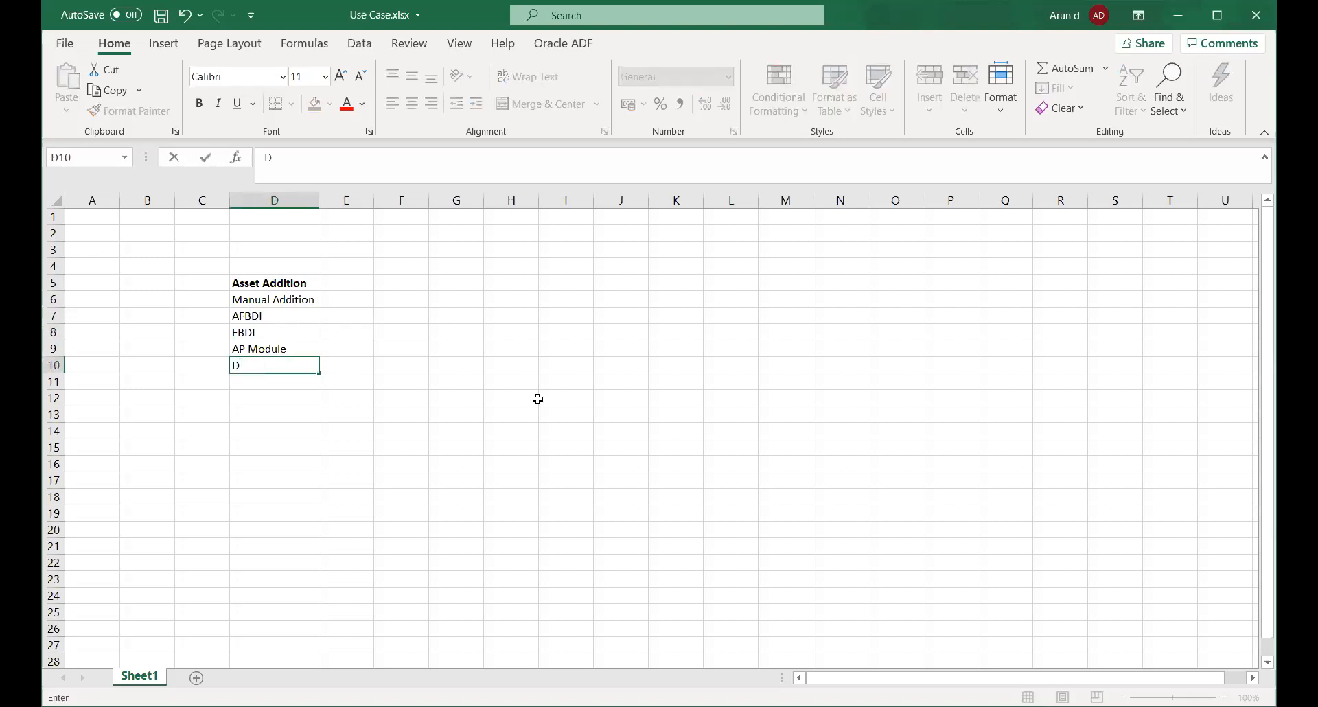
pyautogui.write('epreciation')
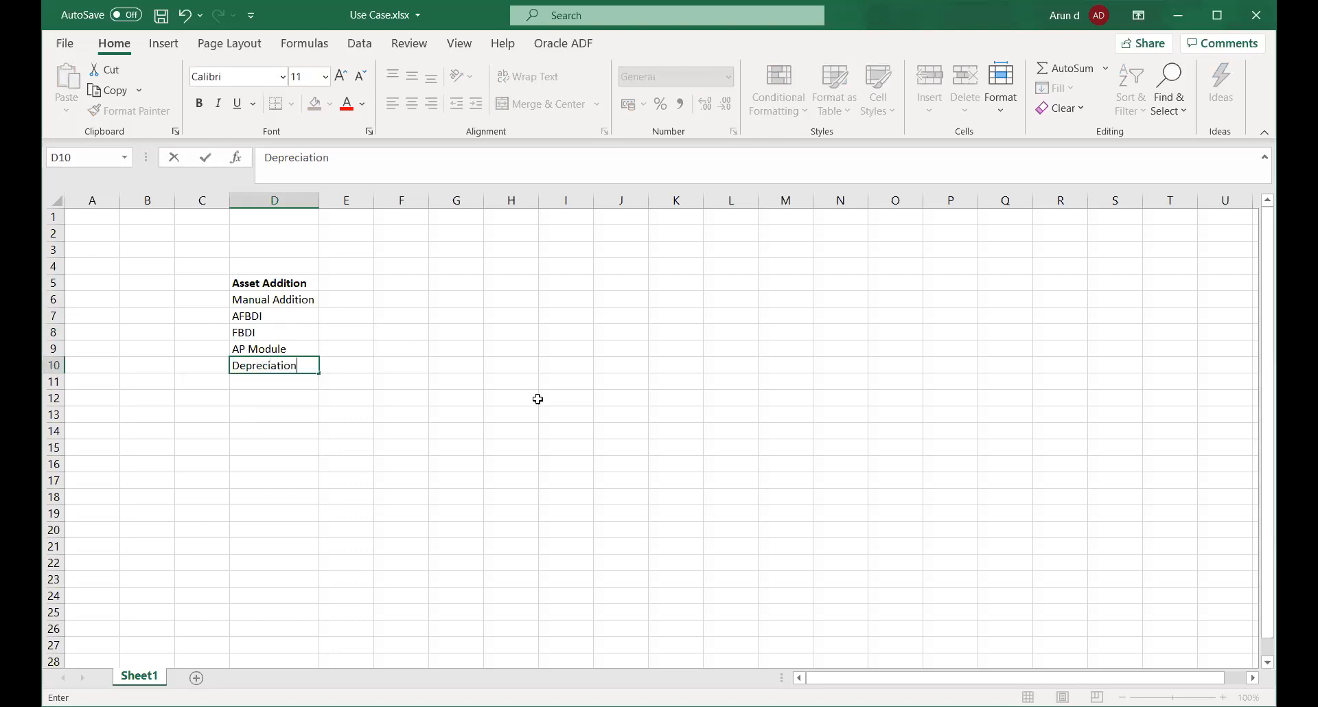
pyautogui.press('Return')
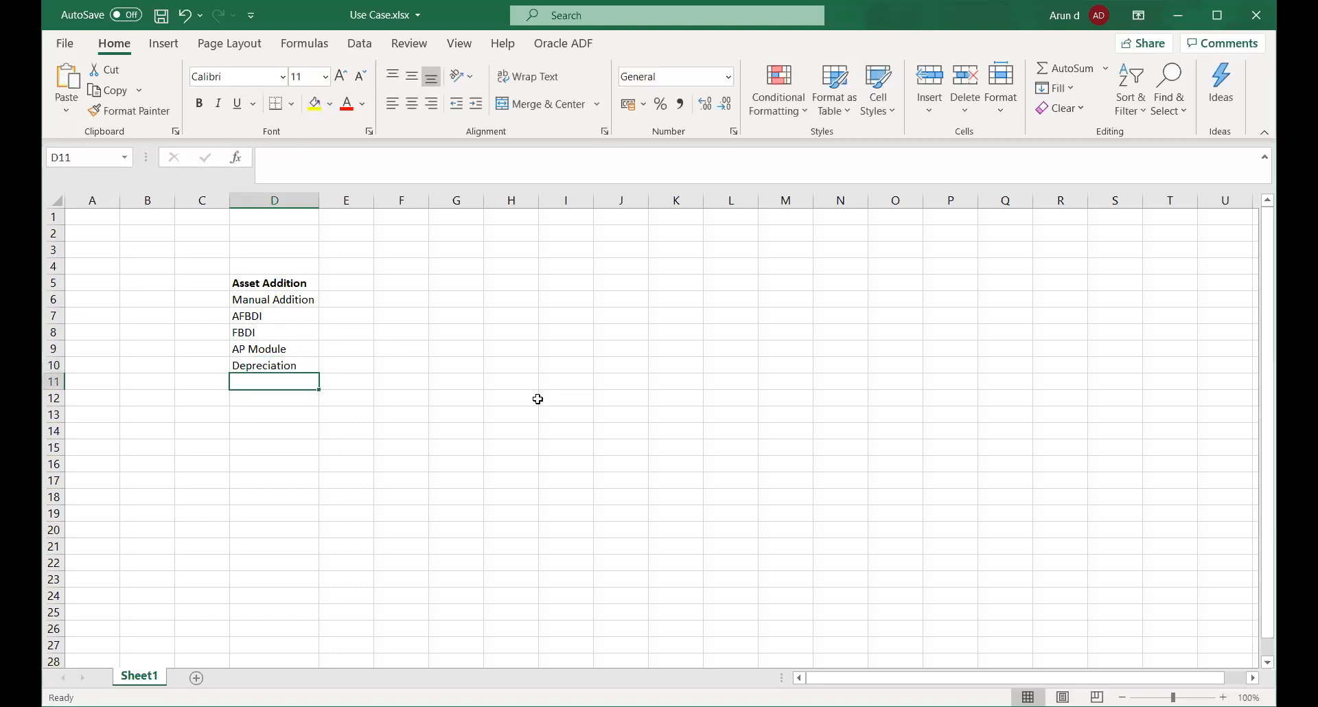
pyautogui.click(249, 366)
pyautogui.hotkey('ctrl', 'b')
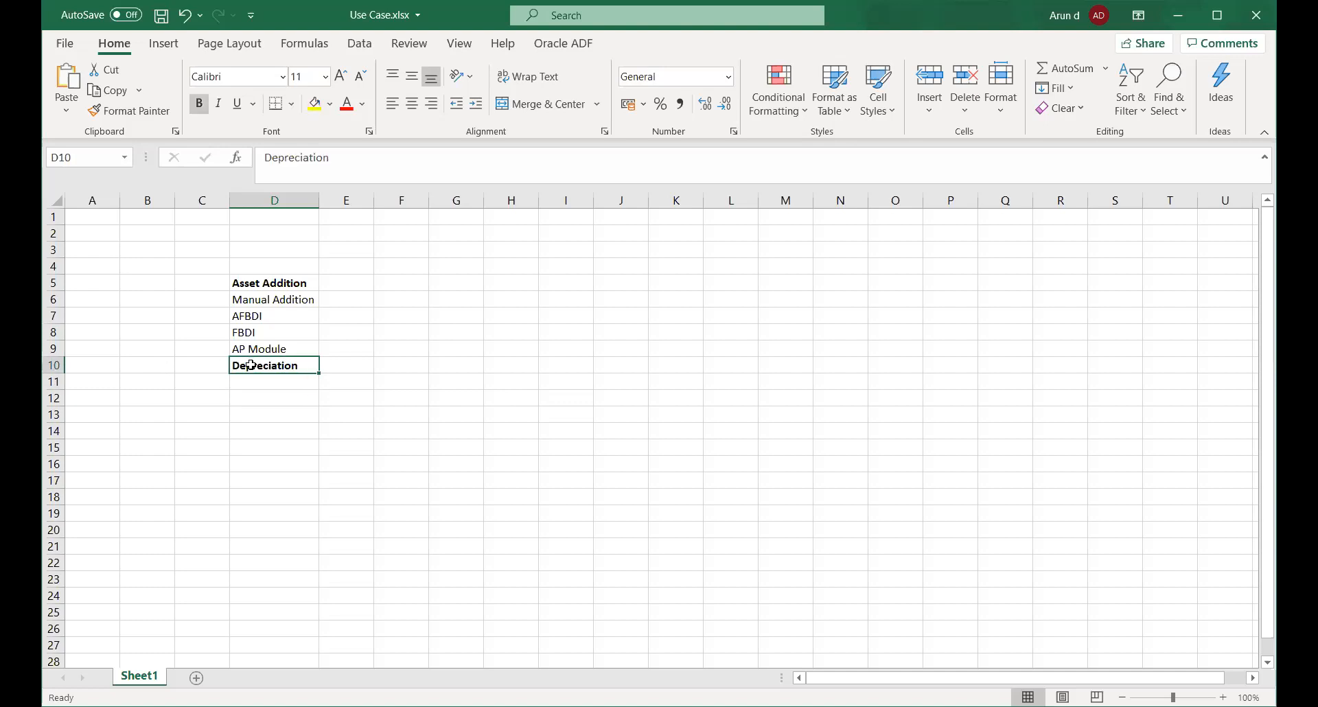
# Enter Run Depreciation in cell D11 under the Depreciation heading.
pyautogui.click(272, 316)
pyautogui.click(259, 385)
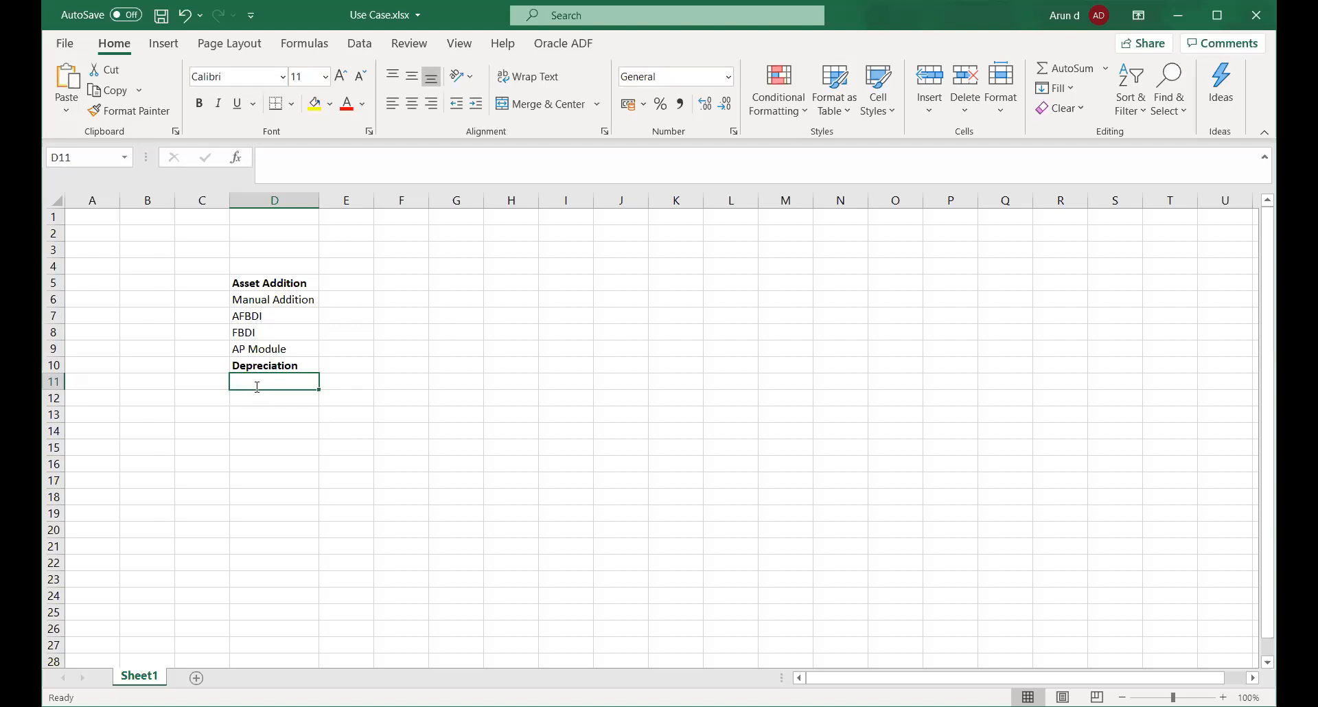
pyautogui.write('Run D')
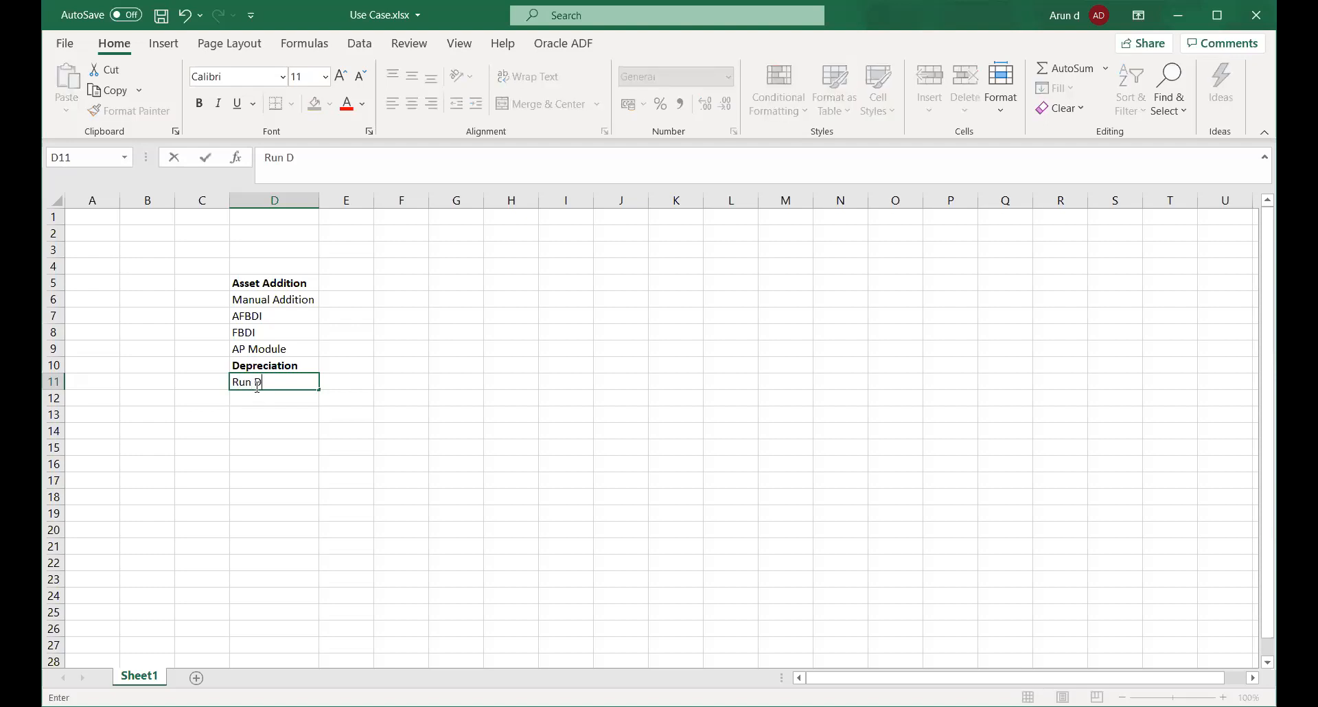
pyautogui.write('epreciation')
pyautogui.press('Return')
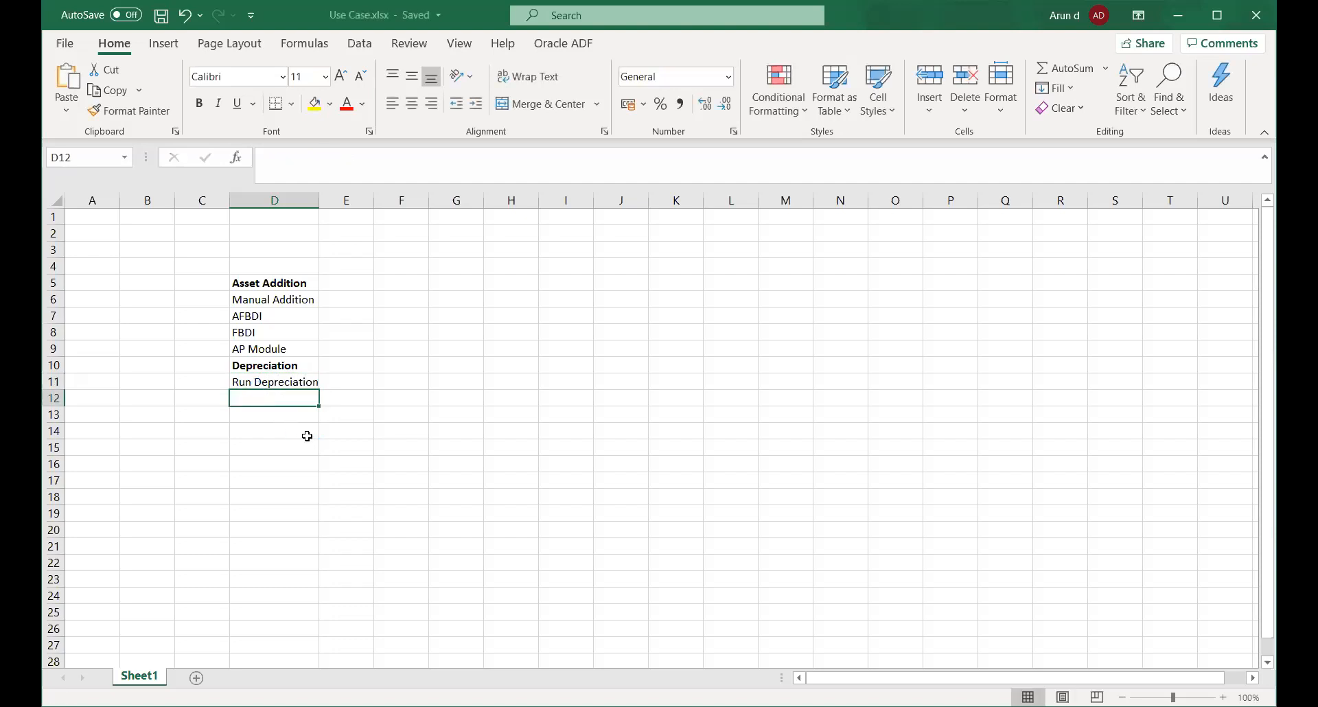
# Add the bold heading Adjustments in cell D12 and save the workbook.
pyautogui.write('Adjustments')
pyautogui.press('Return')
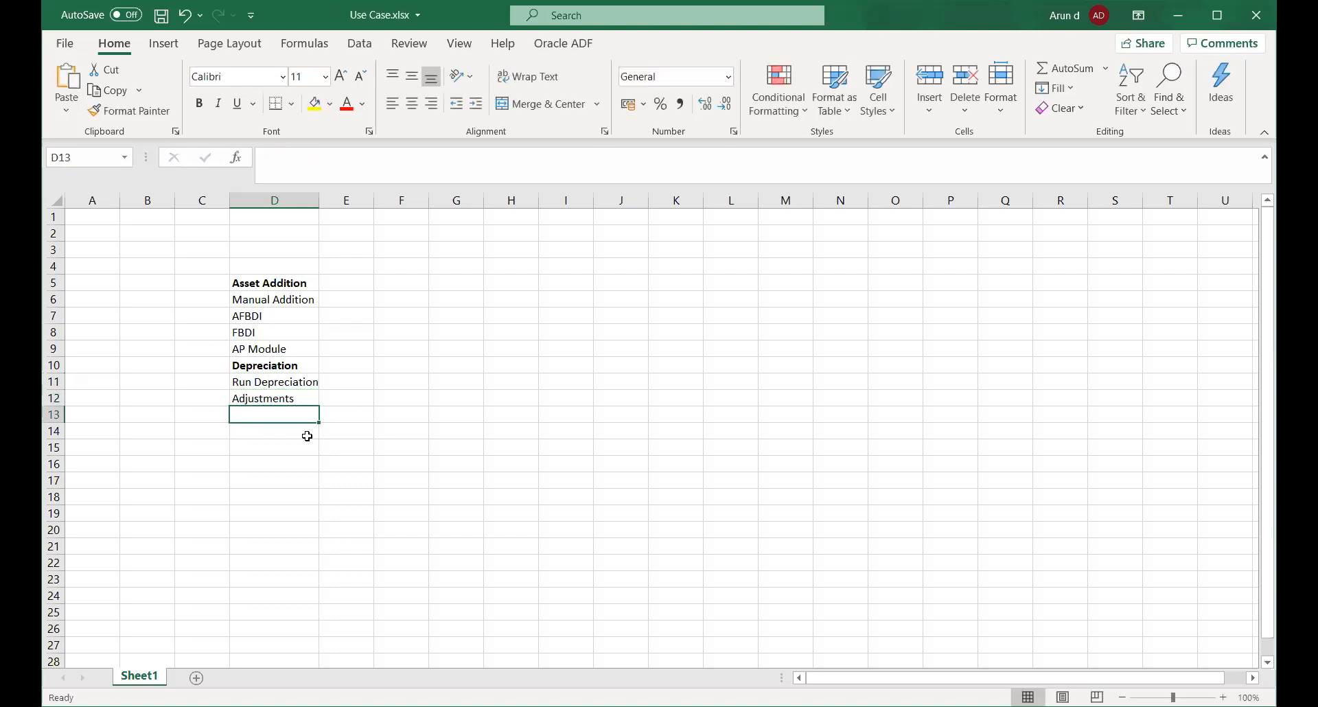
pyautogui.click(268, 400)
pyautogui.hotkey('ctrl', 'b')
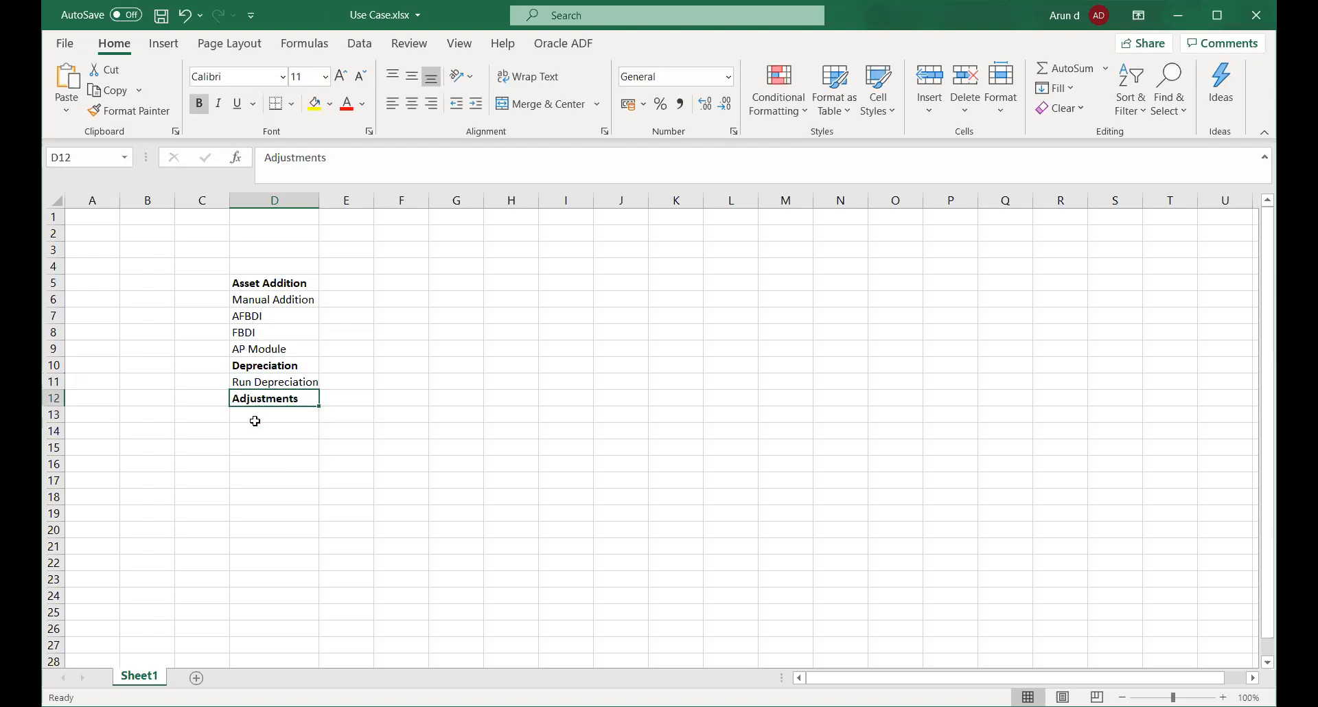
pyautogui.click(255, 421)
pyautogui.hotkey('ctrl', 's')
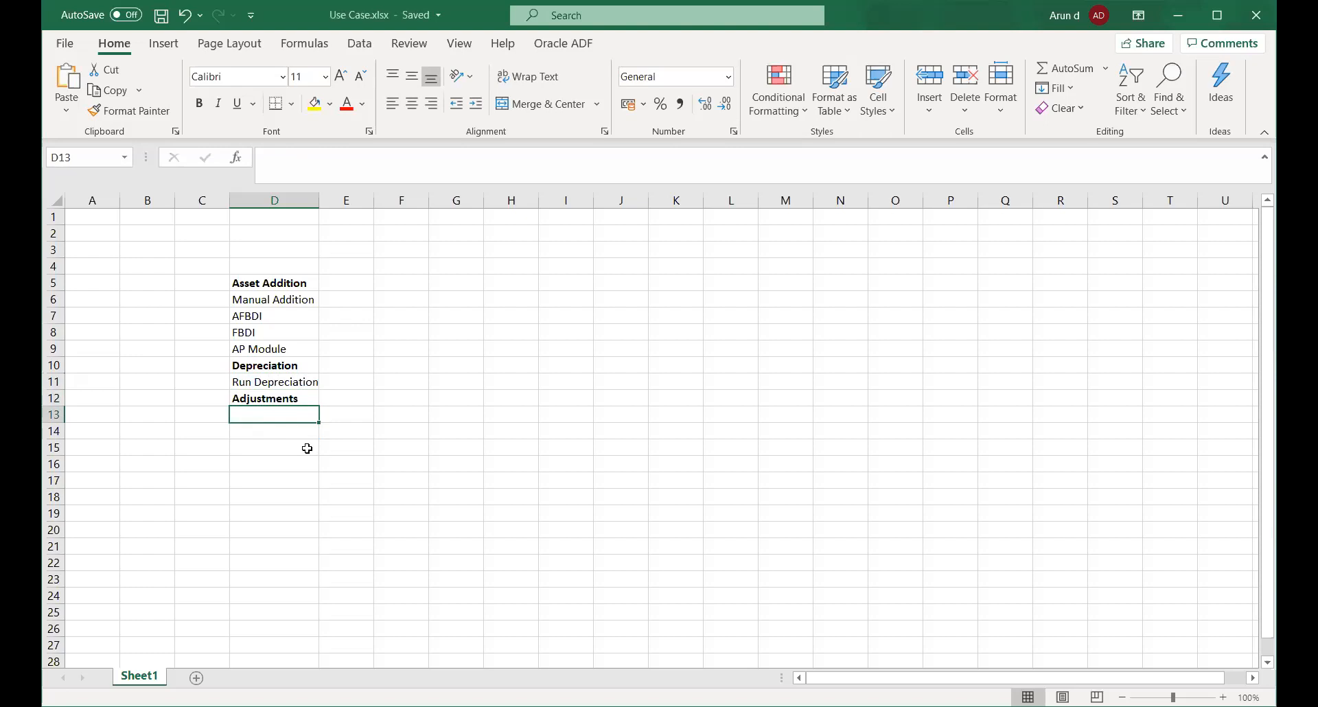
# List Cost Adjustment and Unit Adjustment in cells D13 and D14 under the Adjustments heading.
pyautogui.write('Cost')
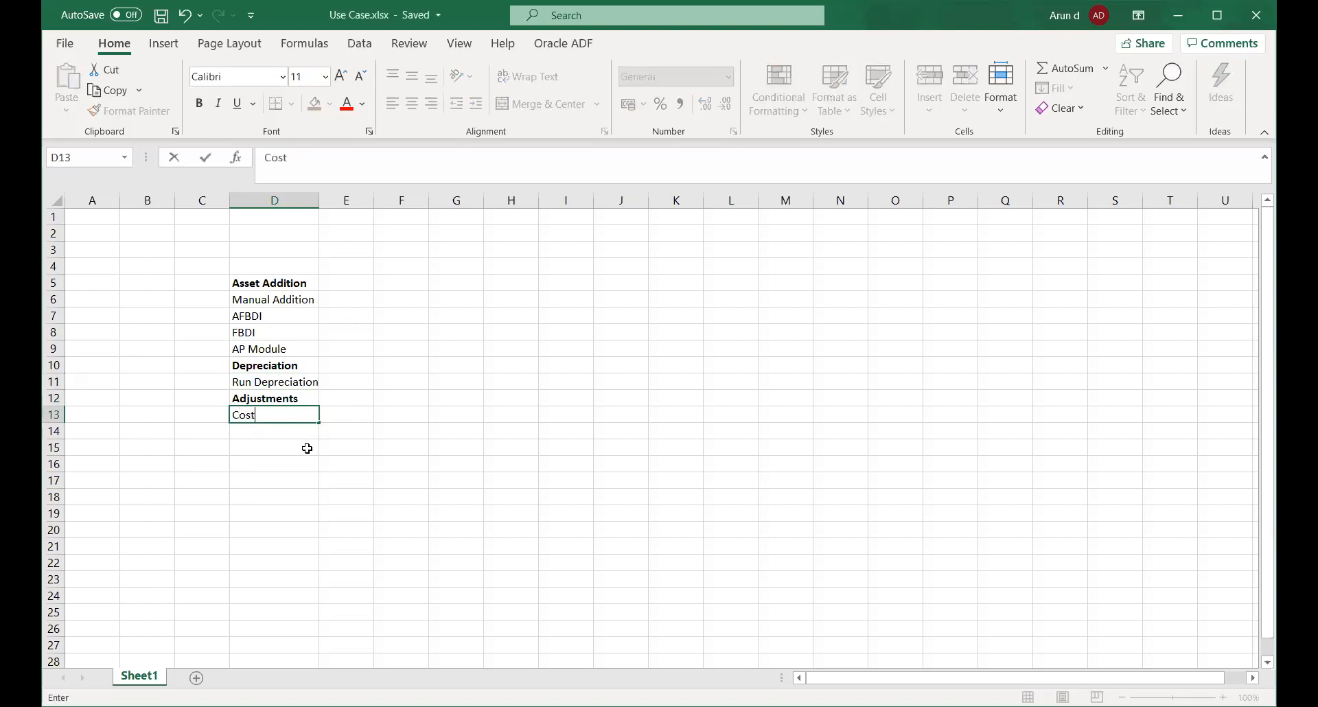
pyautogui.write(' Adjustment')
pyautogui.press('Return')
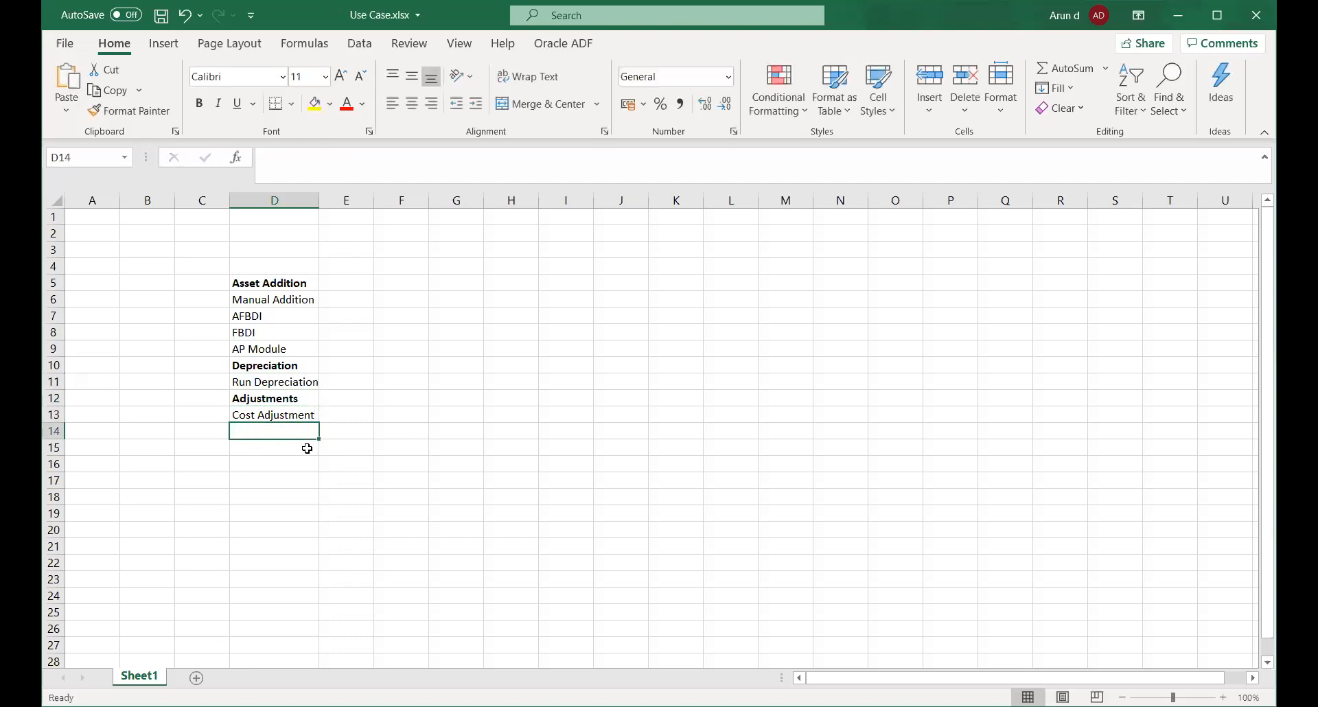
pyautogui.write('Un')
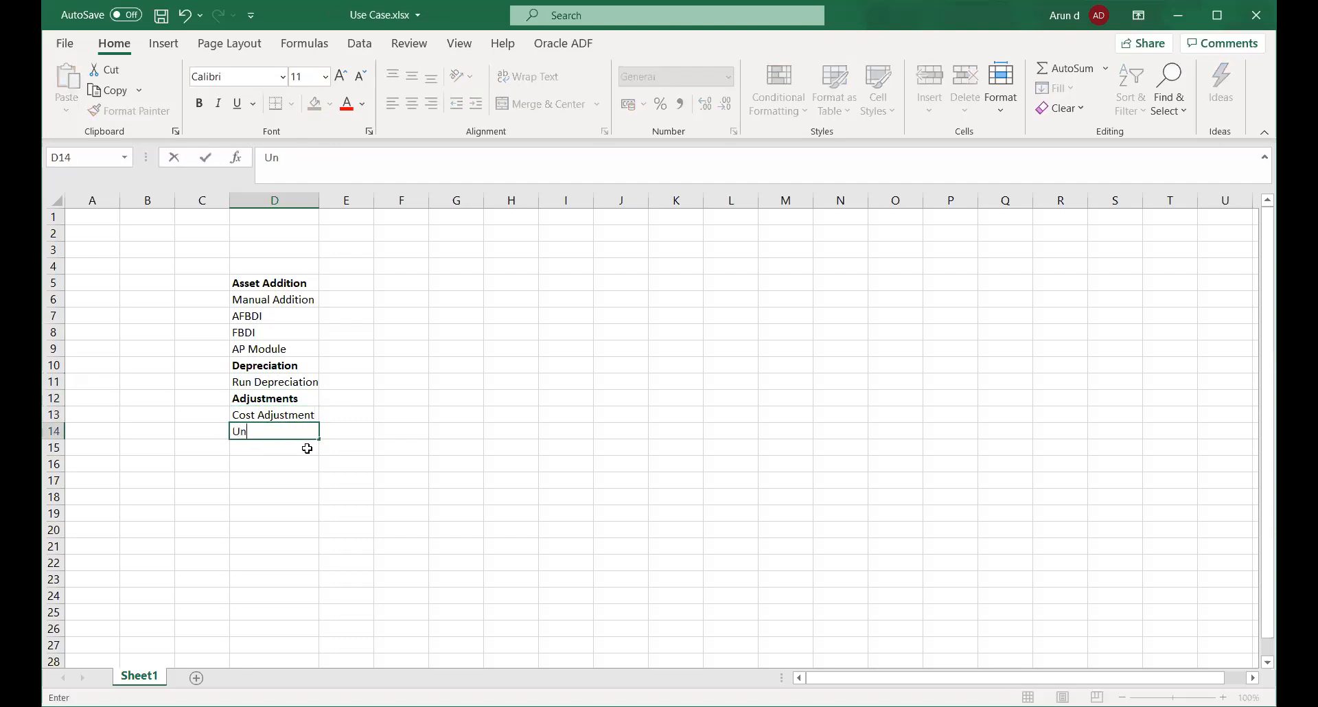
pyautogui.write('it Adjustment')
pyautogui.press('Return')
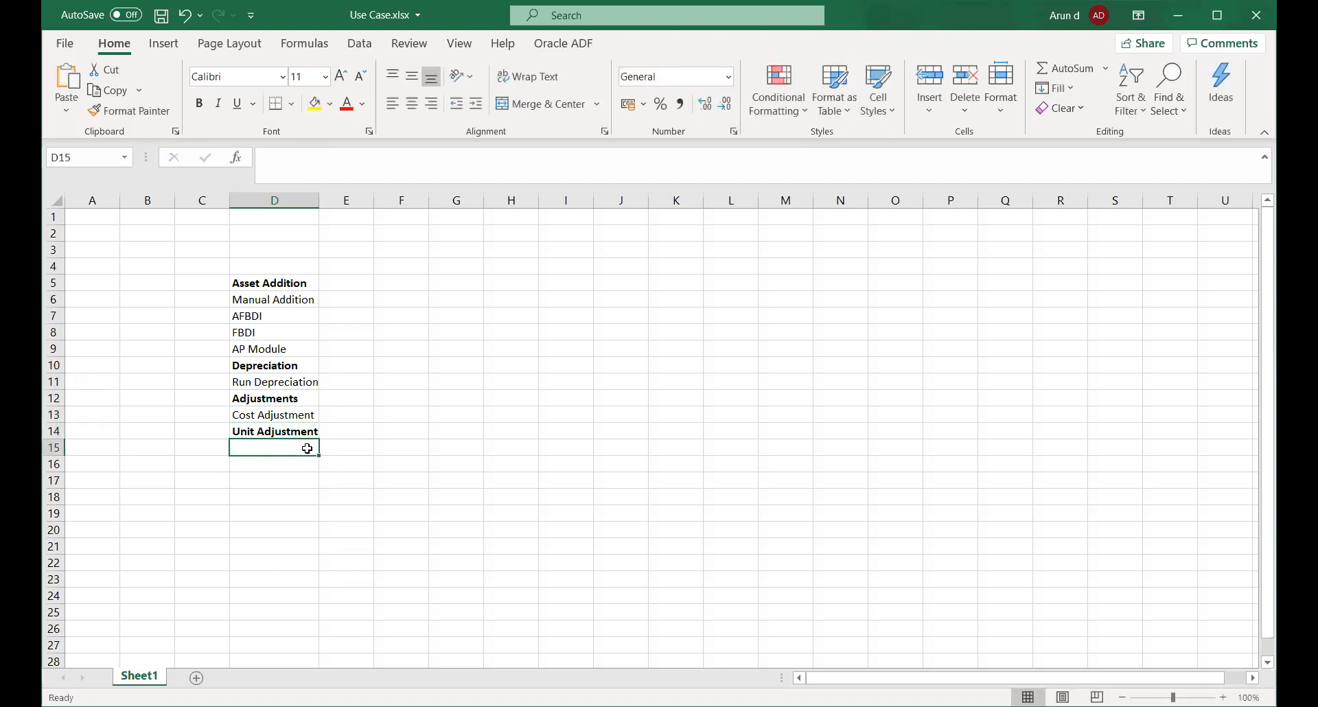
# Remove the bold formatting from Unit Adjustment in cell D14 and save the workbook.
pyautogui.click(288, 430)
pyautogui.hotkey('ctrl', 'b')
pyautogui.click(270, 415)
pyautogui.hotkey('ctrl', 's')
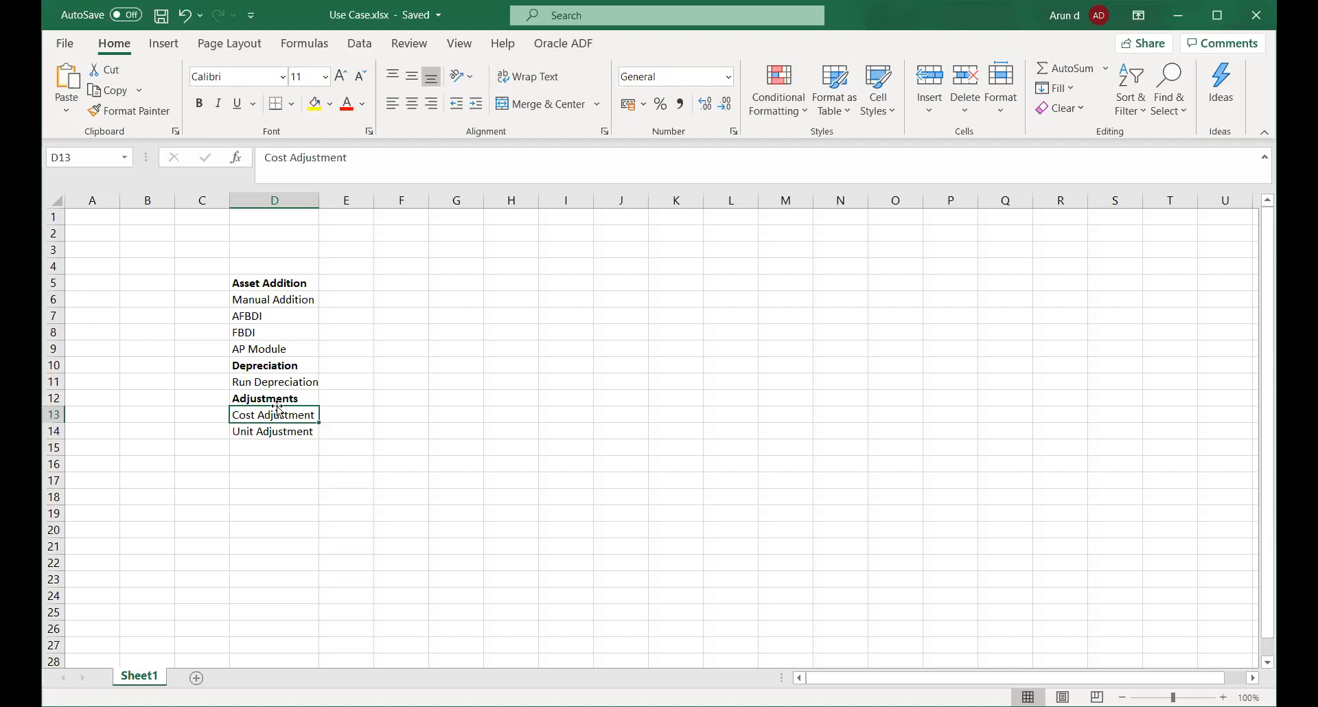
pyautogui.click(287, 434)
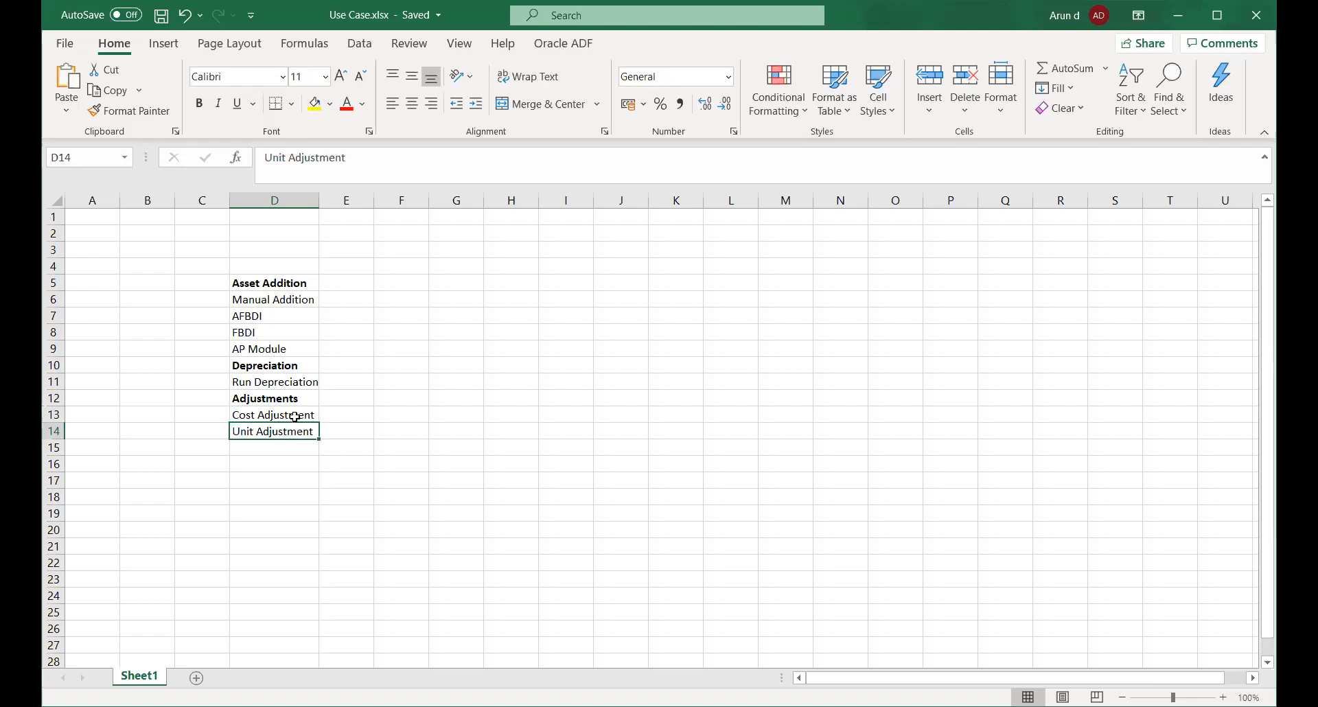
pyautogui.click(344, 429)
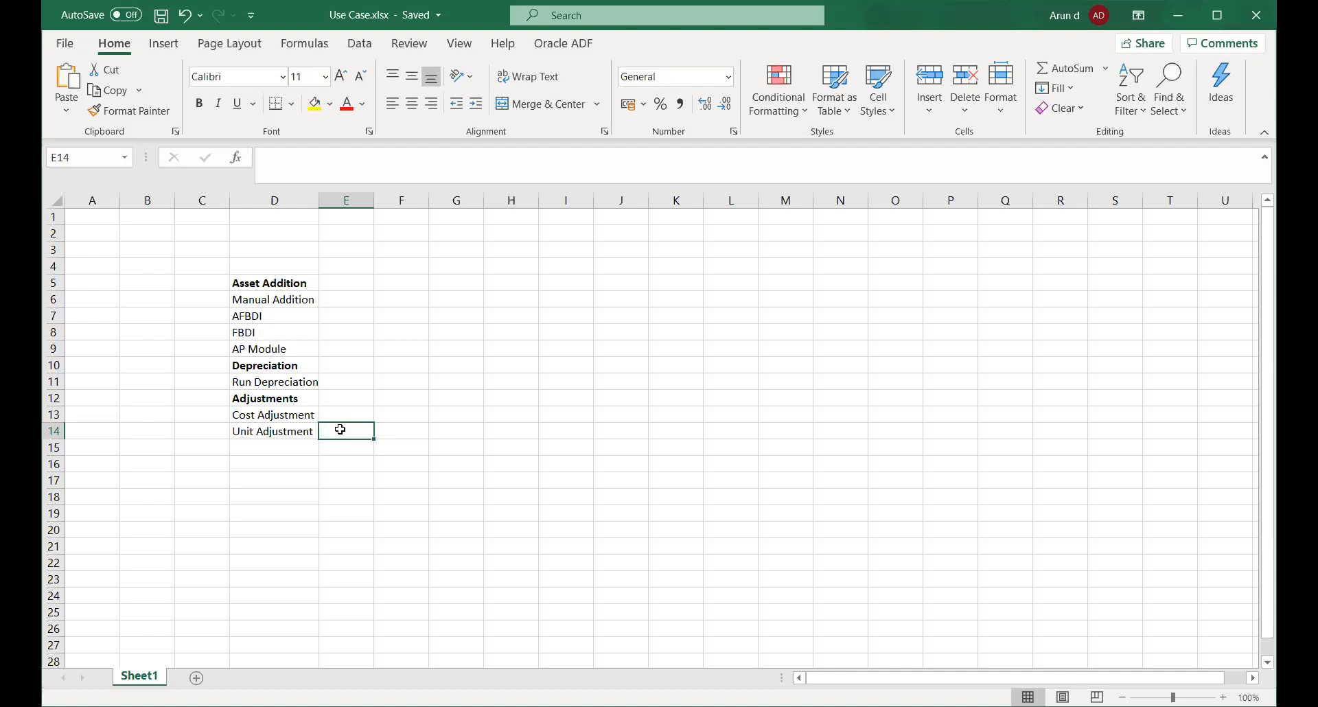
pyautogui.click(268, 431)
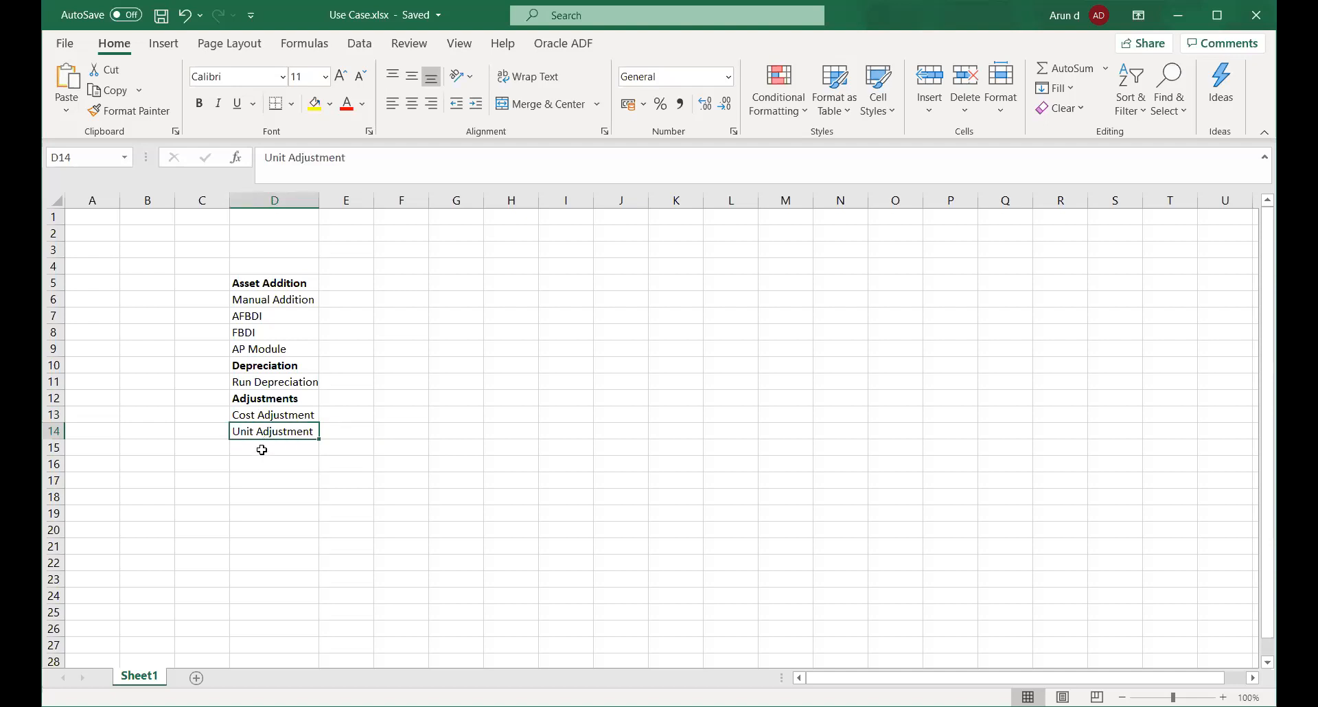
# Save the workbook and add the bold heading Transfer Assets in cell D15.
pyautogui.click(262, 450)
pyautogui.hotkey('ctrl', 's')
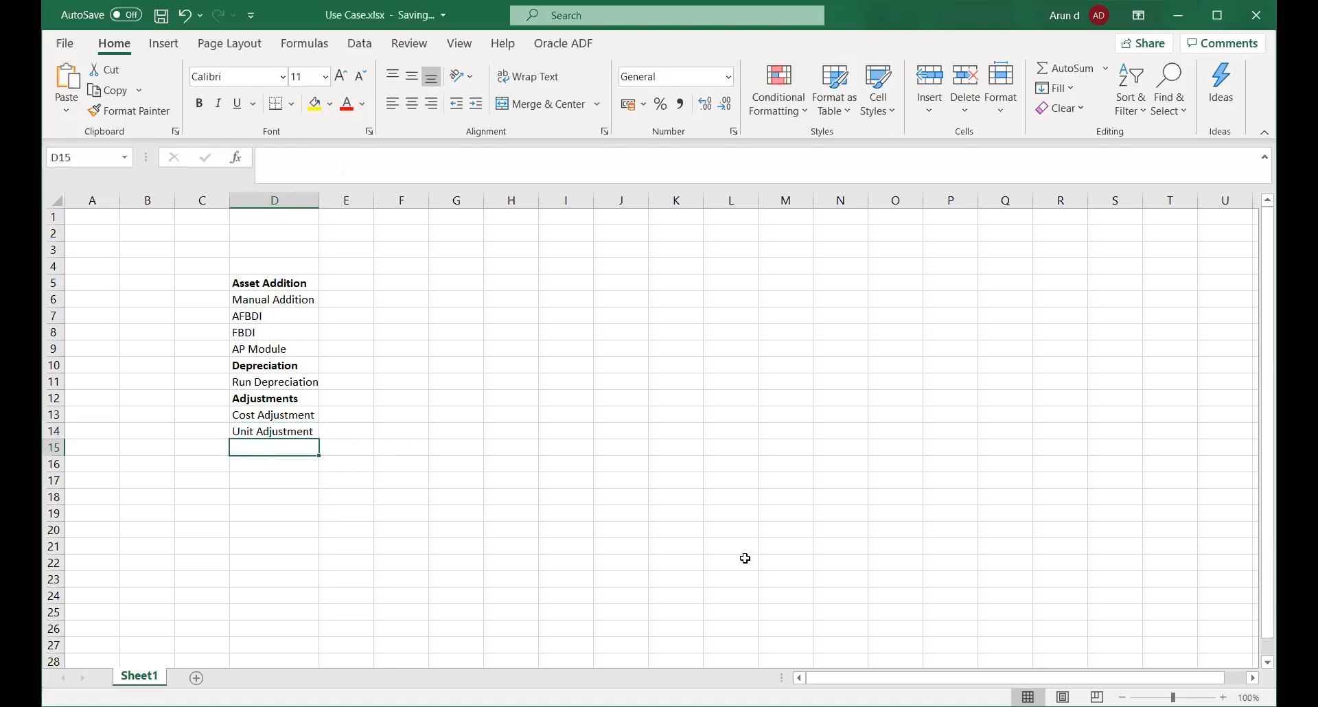
pyautogui.write('Tra')
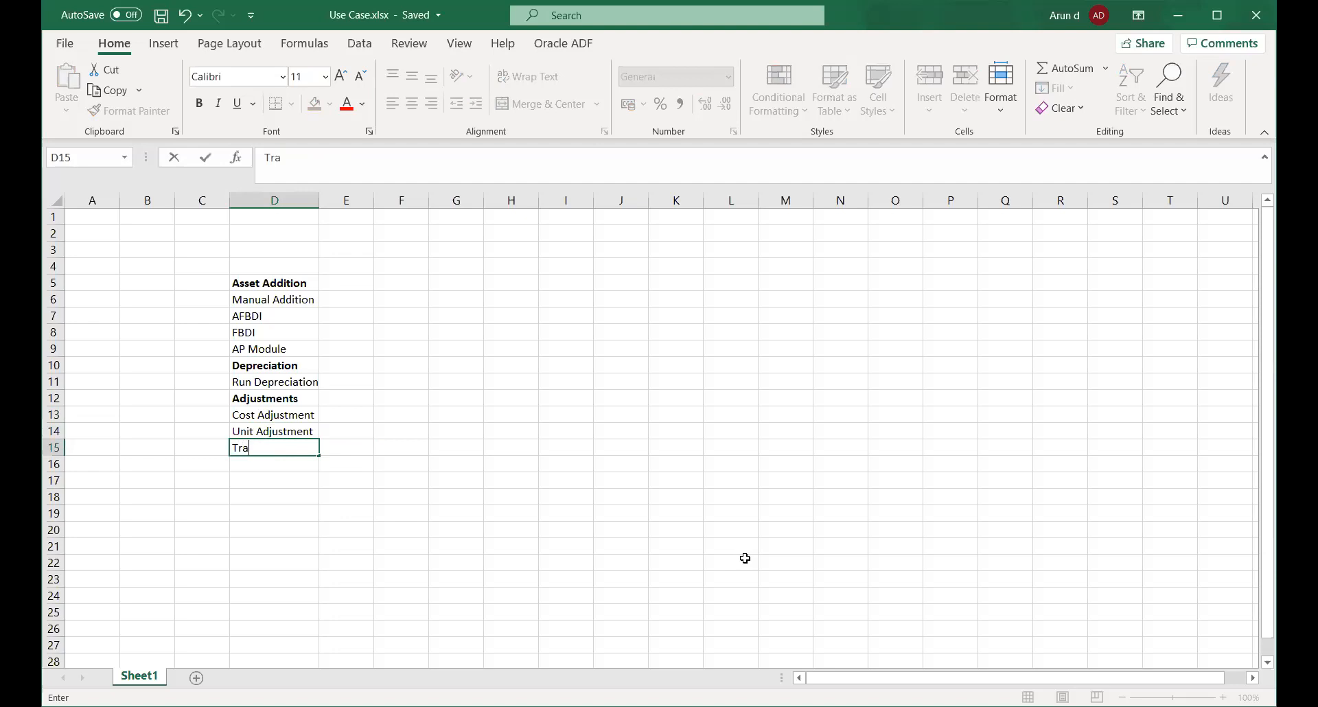
pyautogui.write('nsfer Assets')
pyautogui.press('Return')
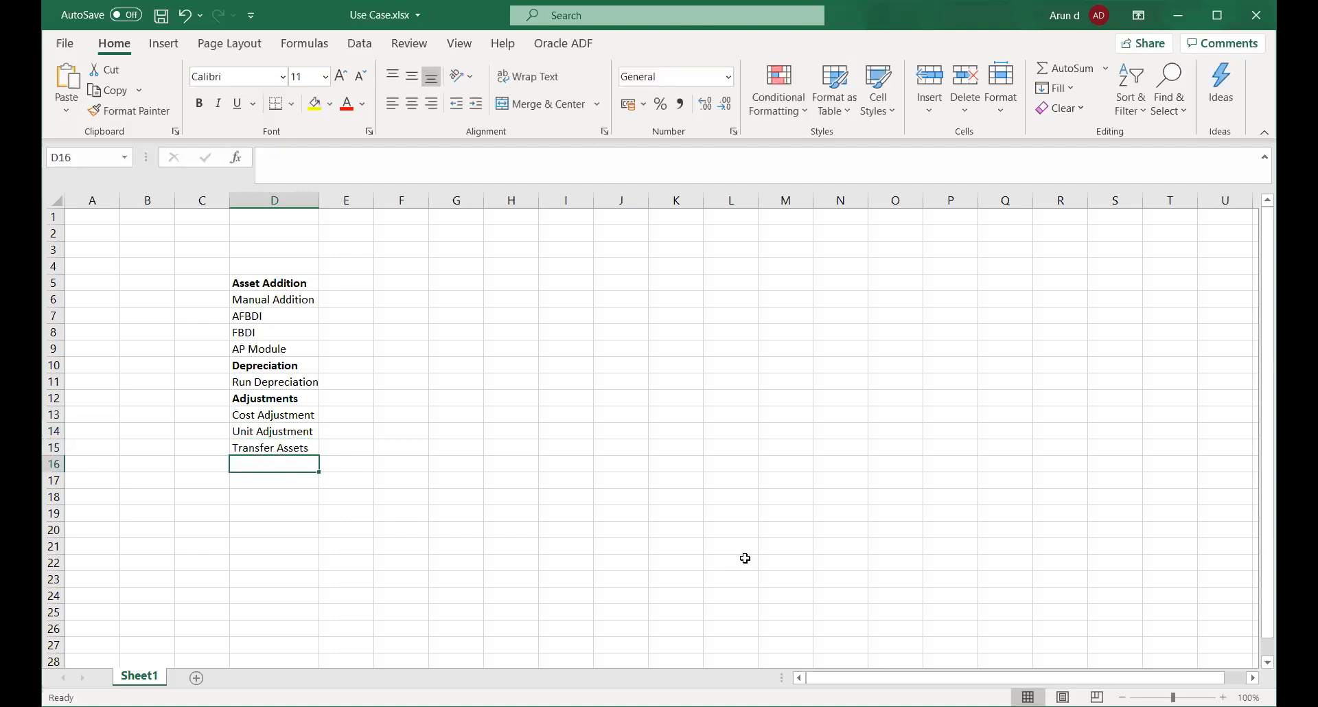
pyautogui.click(255, 446)
pyautogui.click(200, 104)
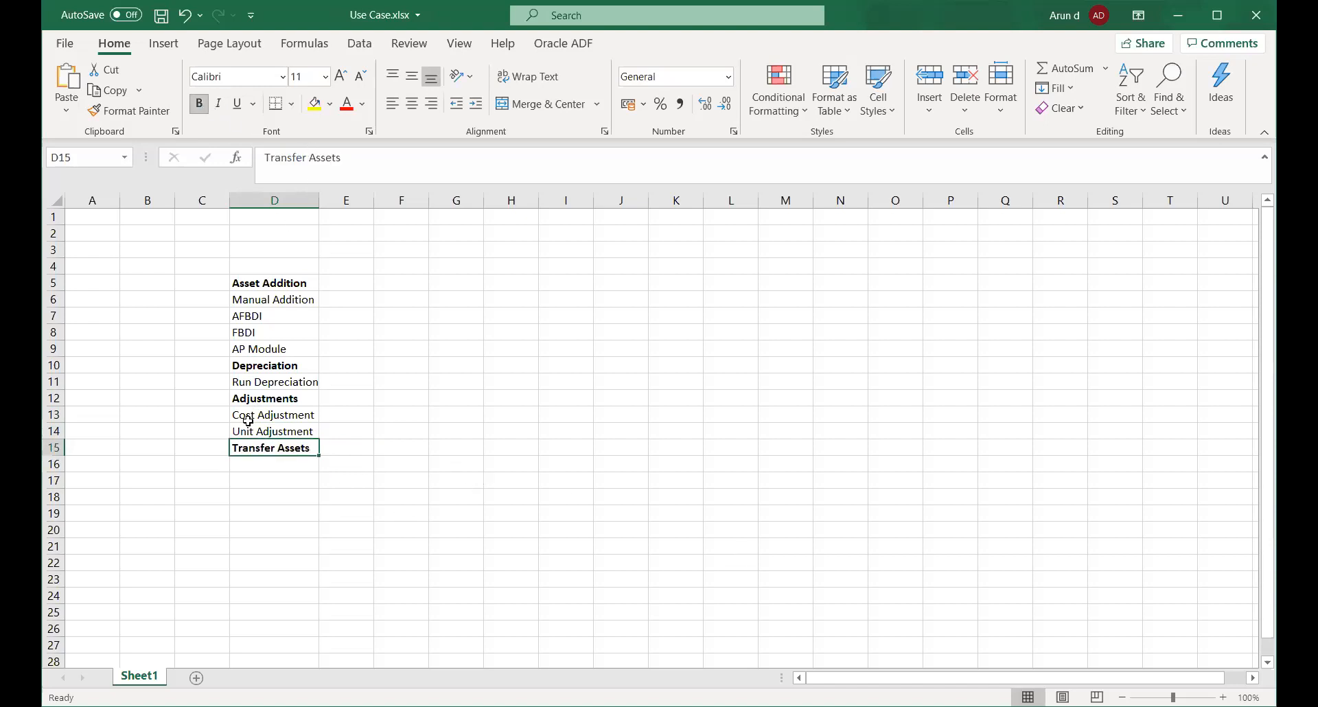
pyautogui.click(251, 463)
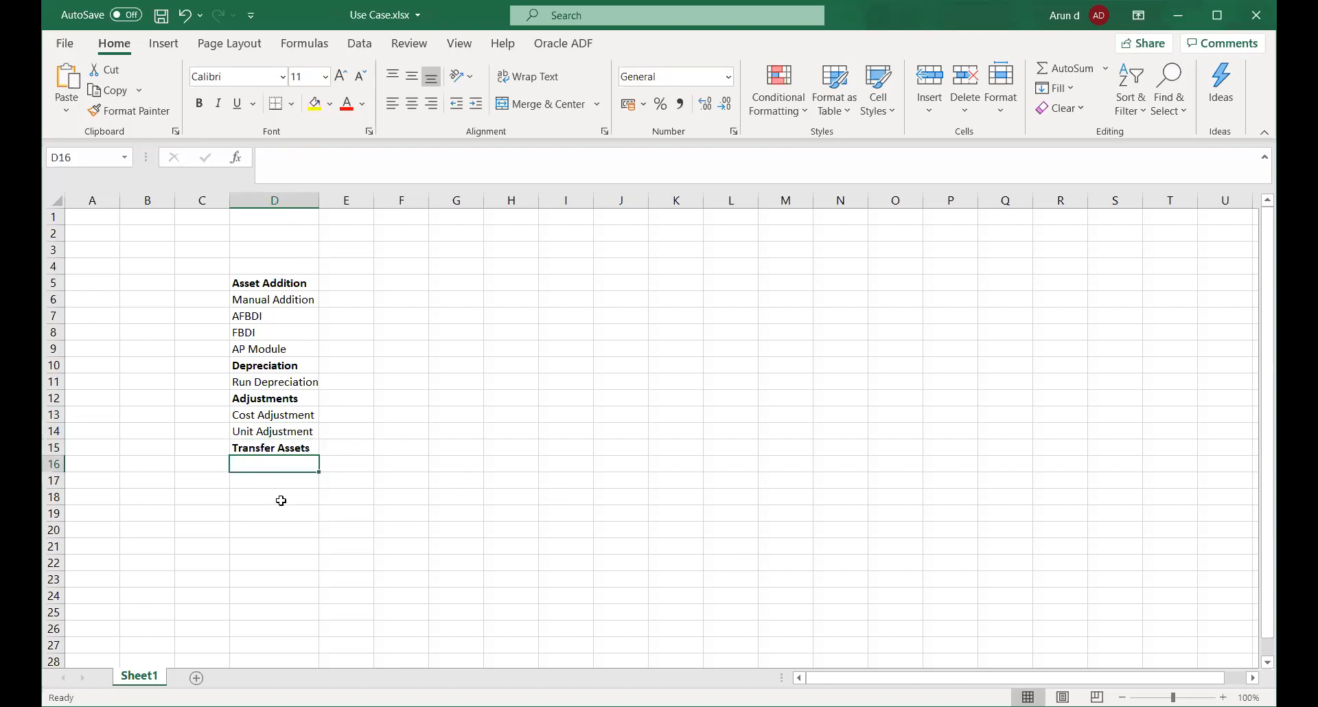
# Save the workbook and enter one loc - one loc in cell D16 under the Transfer Assets heading.
pyautogui.hotkey('ctrl', 's')
pyautogui.write('one loc')
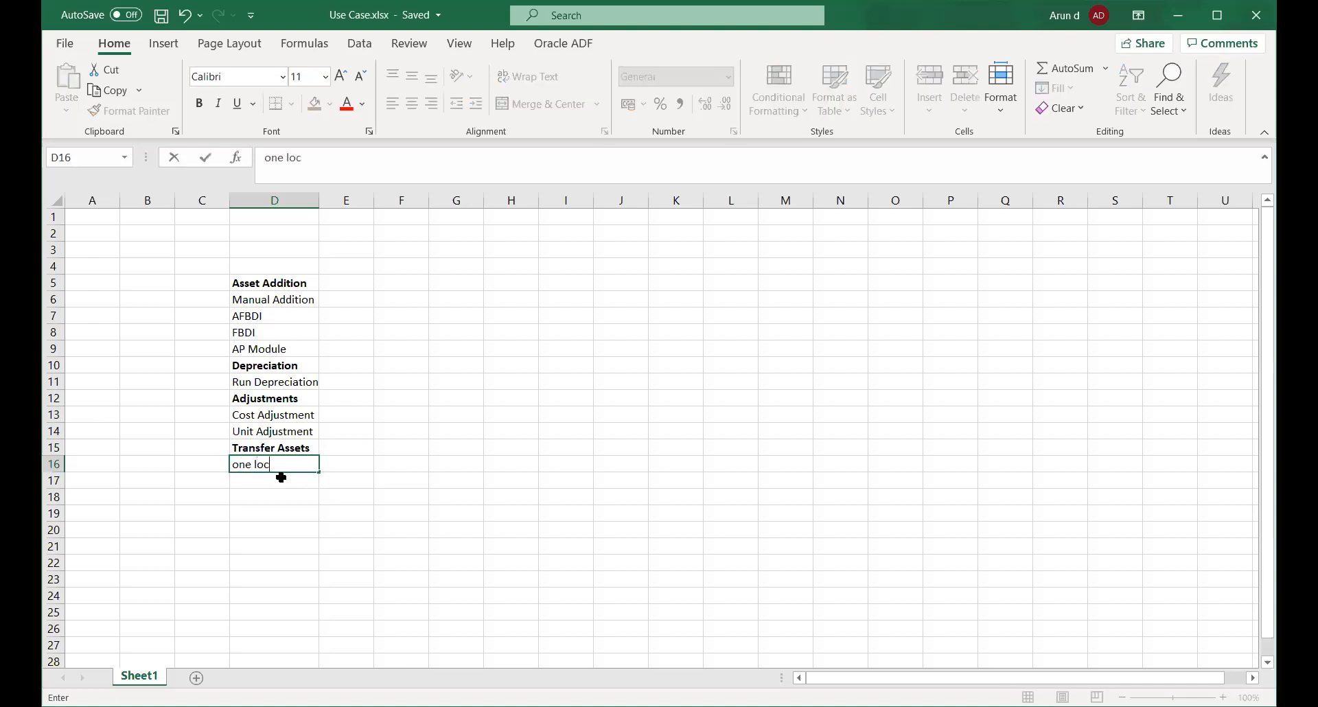
pyautogui.write(' - one loc')
pyautogui.press('Tab')
pyautogui.press('Tab')
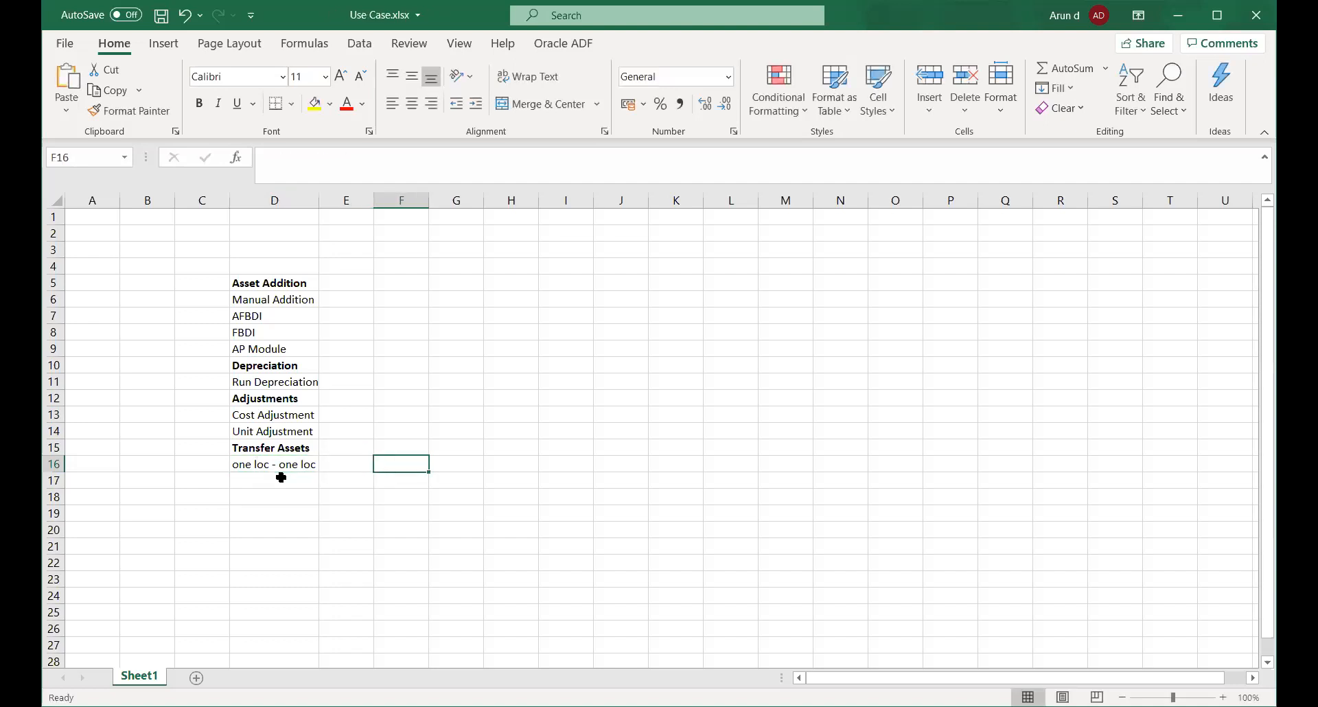
# Enter Employee A in cell G16 and Employee B in H16, and autofit columns G and H.
pyautogui.click(446, 464)
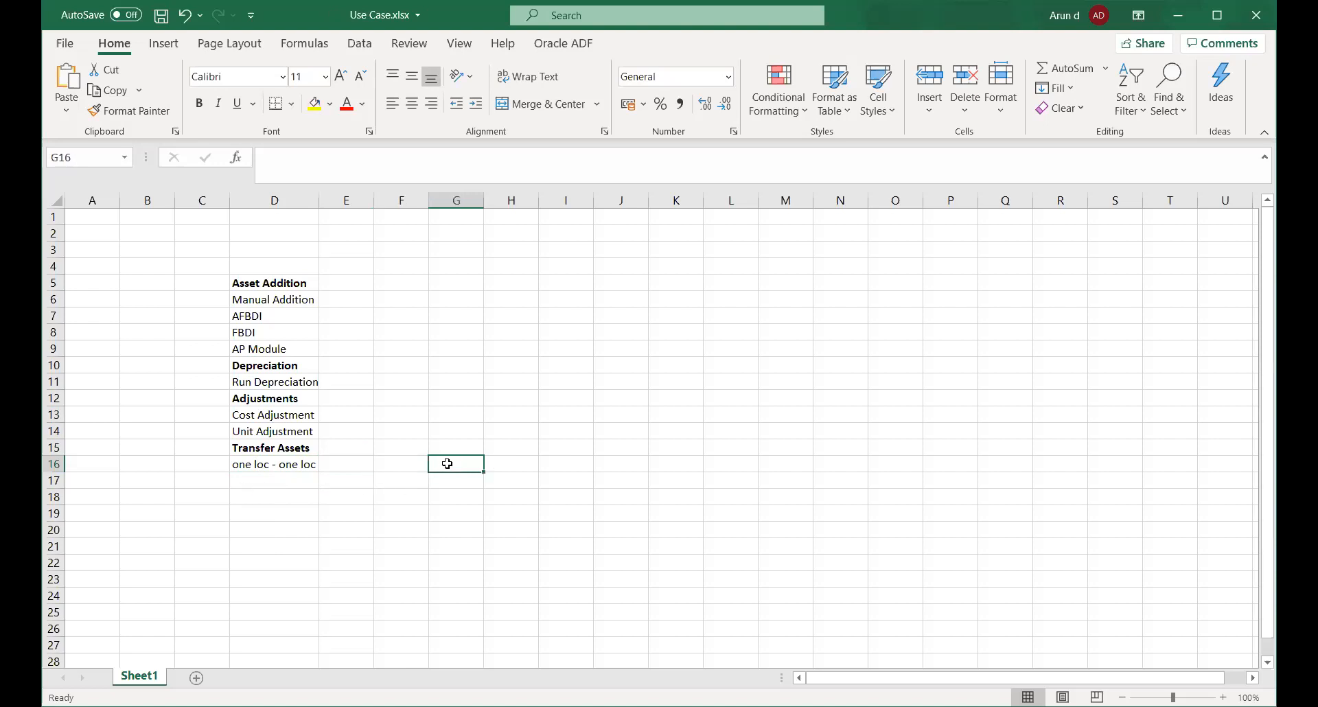
pyautogui.write('Empl')
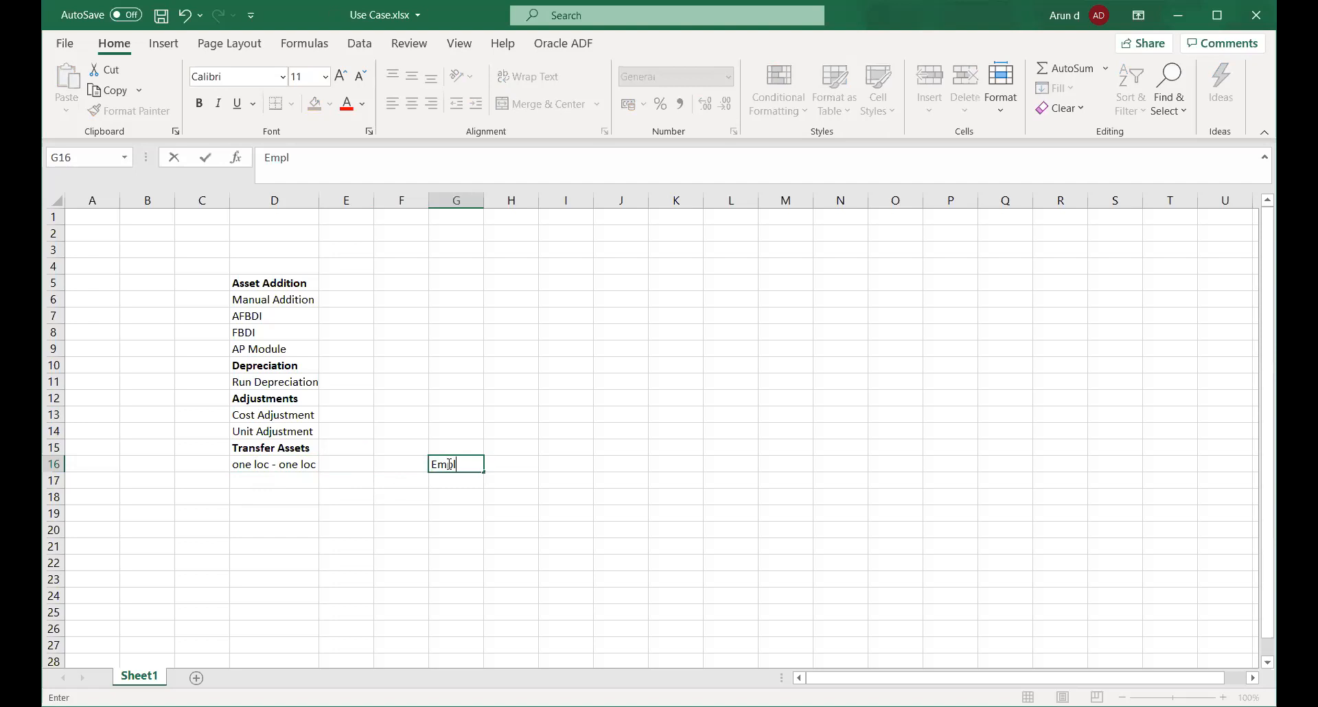
pyautogui.write('oyee A')
pyautogui.press('Tab')
pyautogui.write('Emplo')
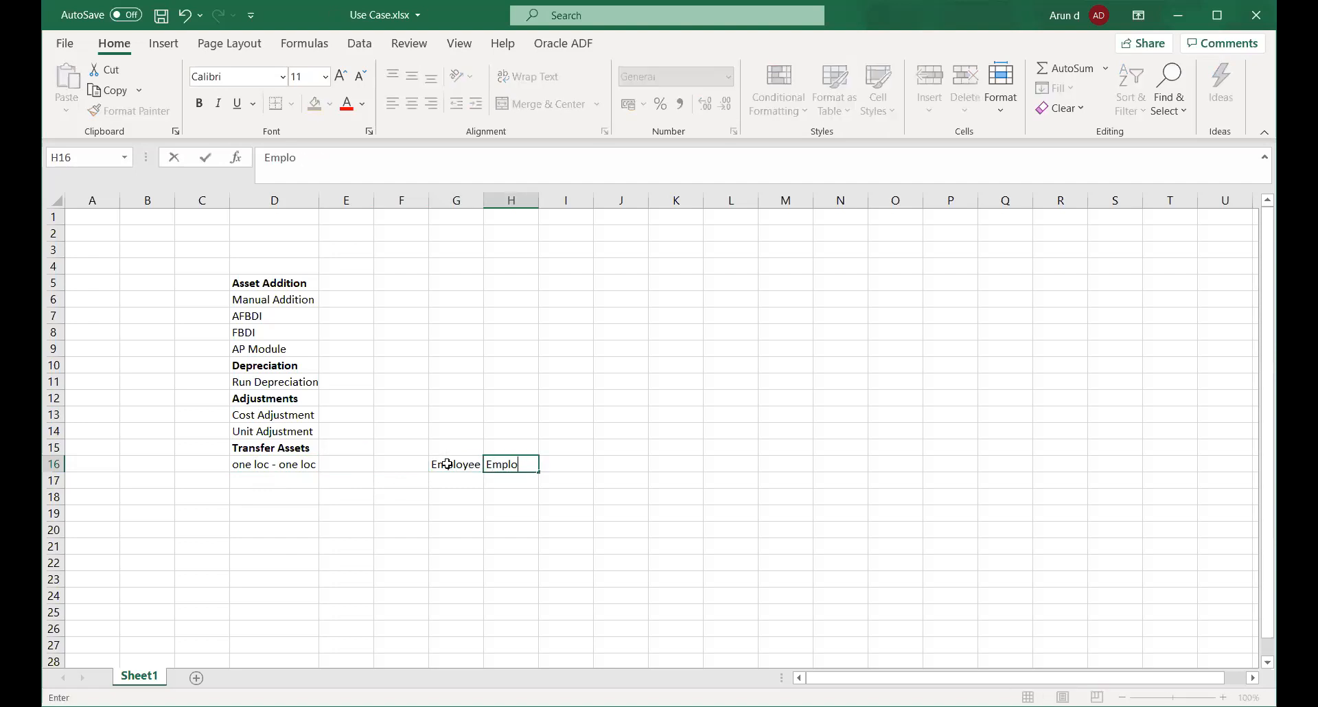
pyautogui.write('yee B')
pyautogui.press('Return')
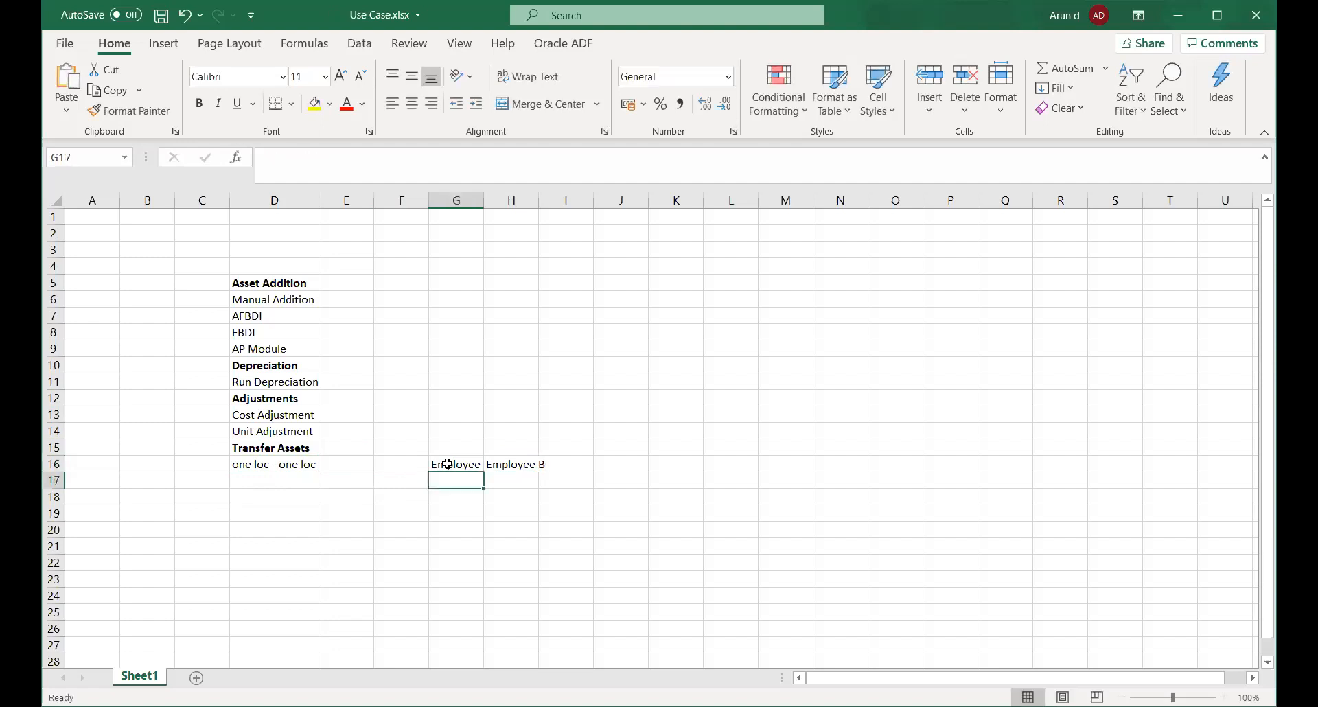
pyautogui.doubleClick(484, 203)
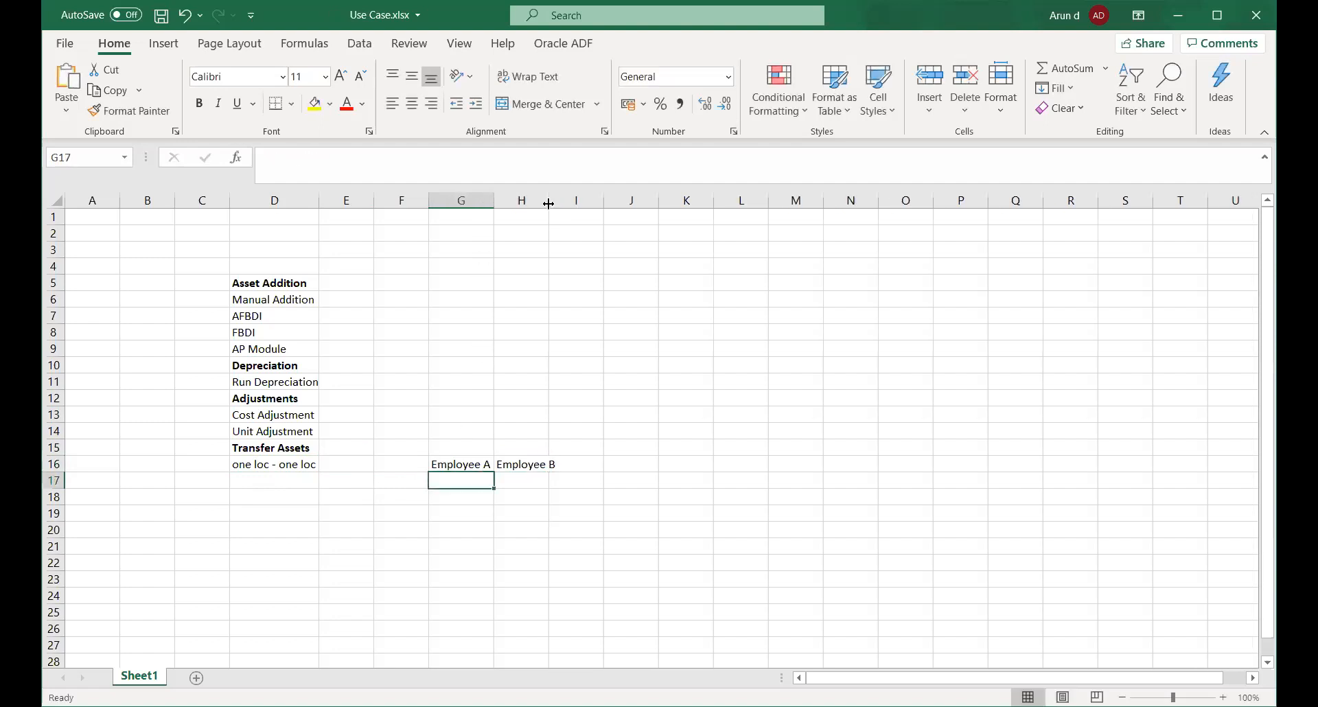
pyautogui.doubleClick(549, 203)
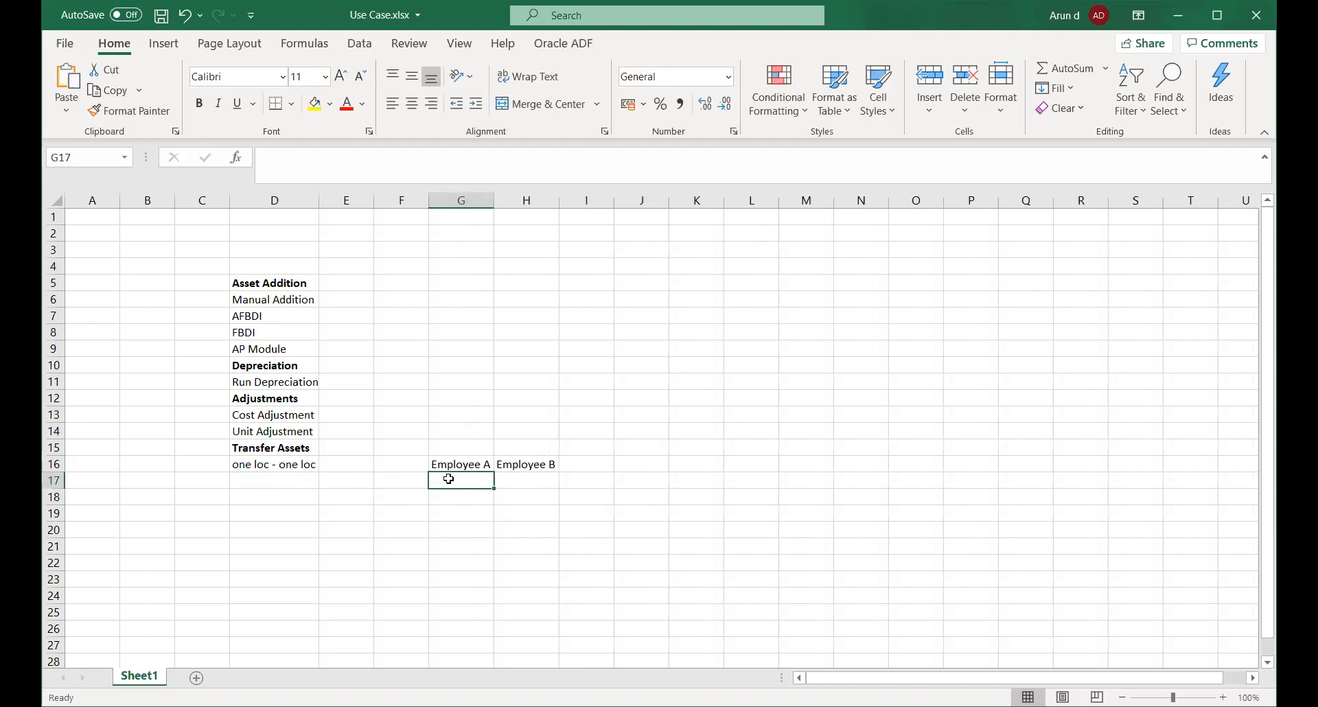
# Enter Building ABC, Floor: 1 in G17 and Building ABC, Floor: 2 in H17, and autofit both columns.
pyautogui.write('Building A')
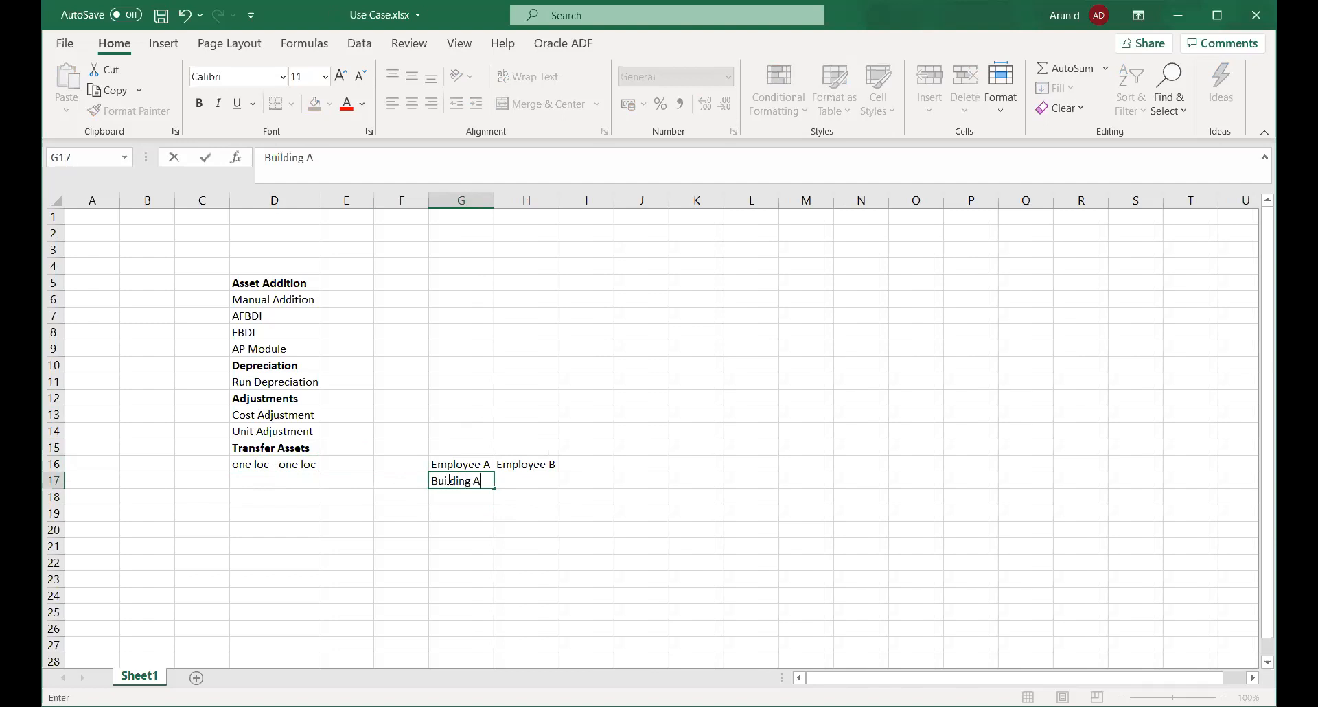
pyautogui.write('BC, Floor :1')
pyautogui.press('Tab')
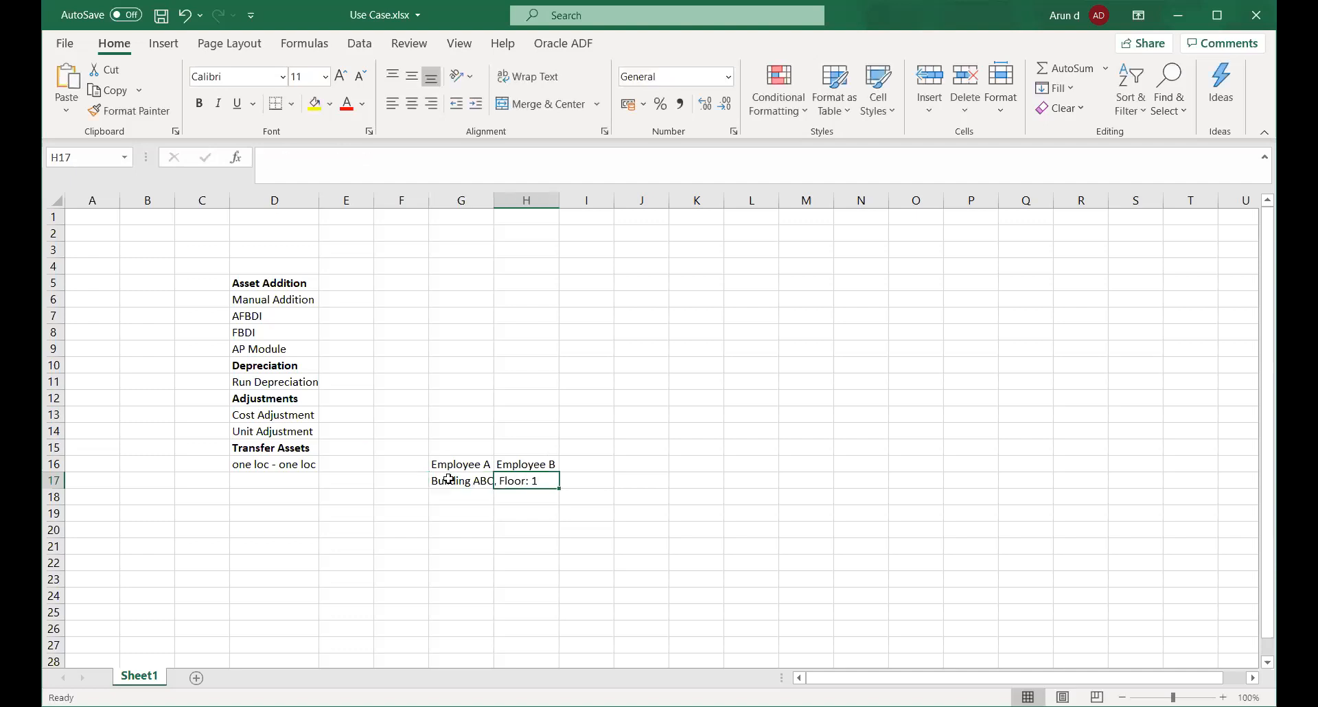
pyautogui.write('Bui')
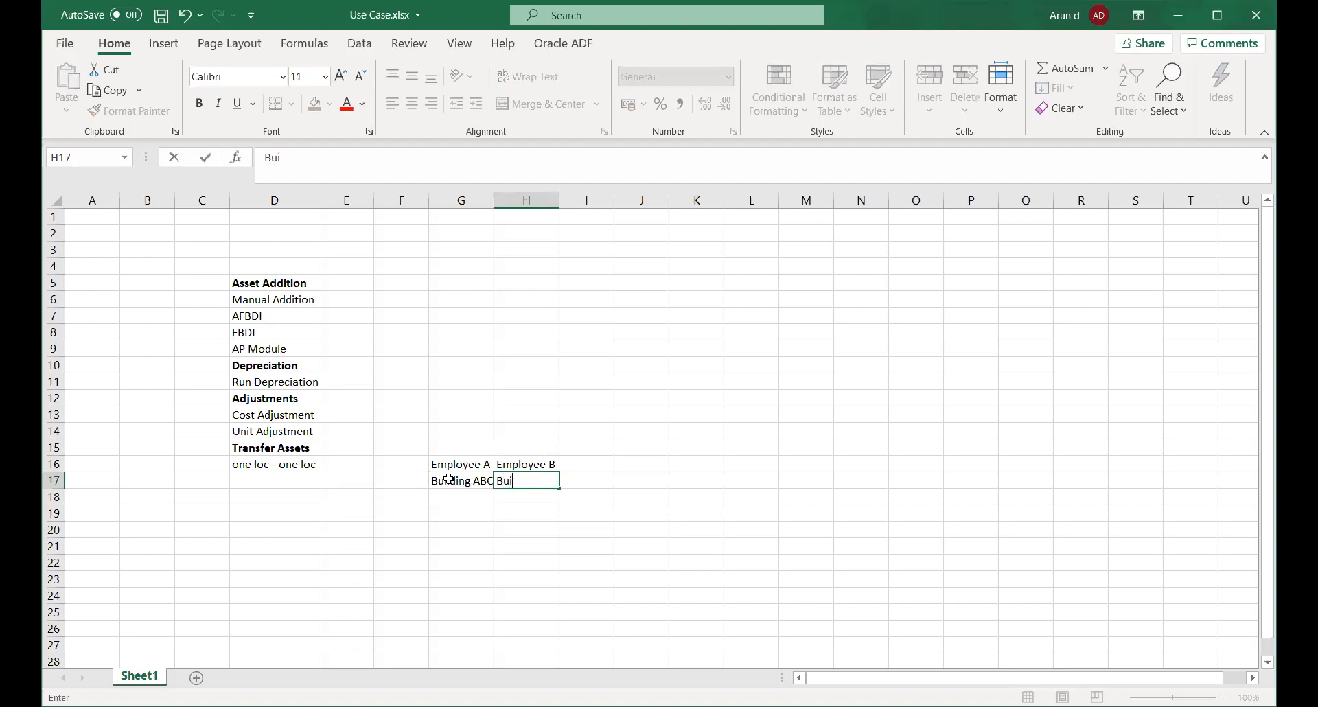
pyautogui.write('lding ABC, Floor: 2')
pyautogui.press('Tab')
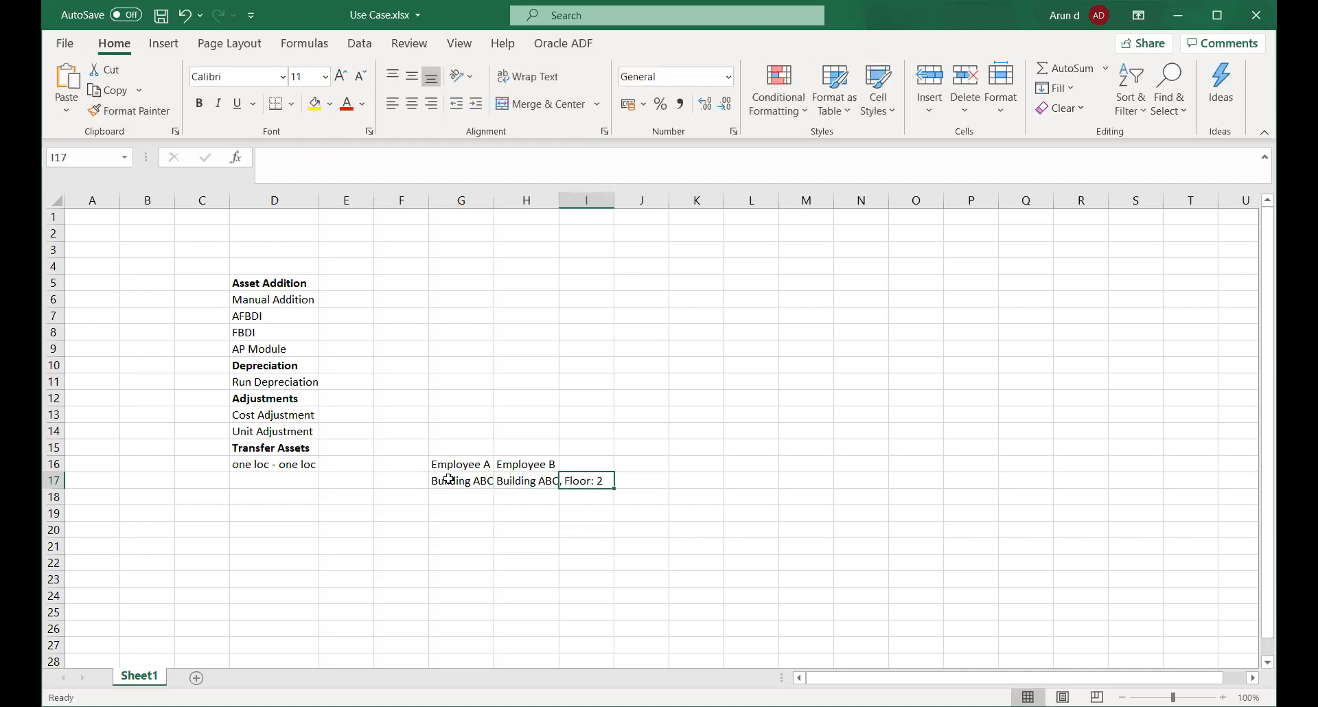
pyautogui.doubleClick(493, 206)
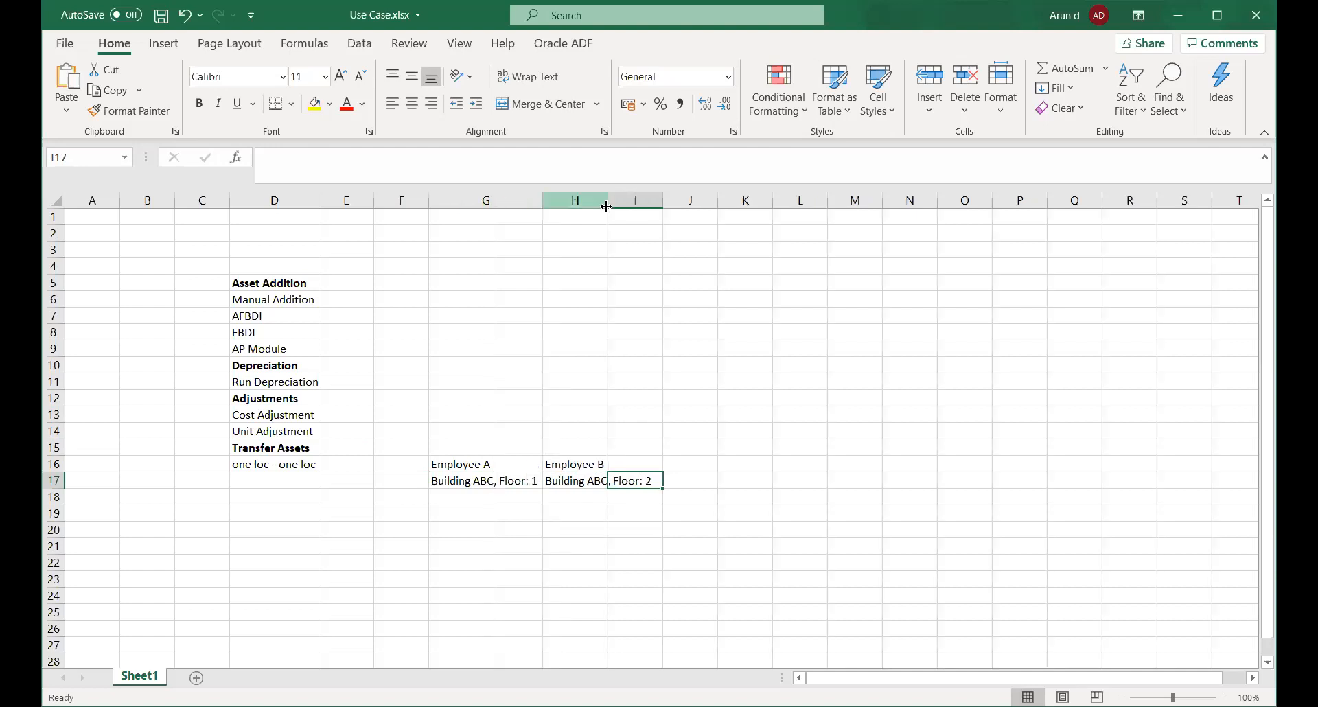
pyautogui.doubleClick(608, 202)
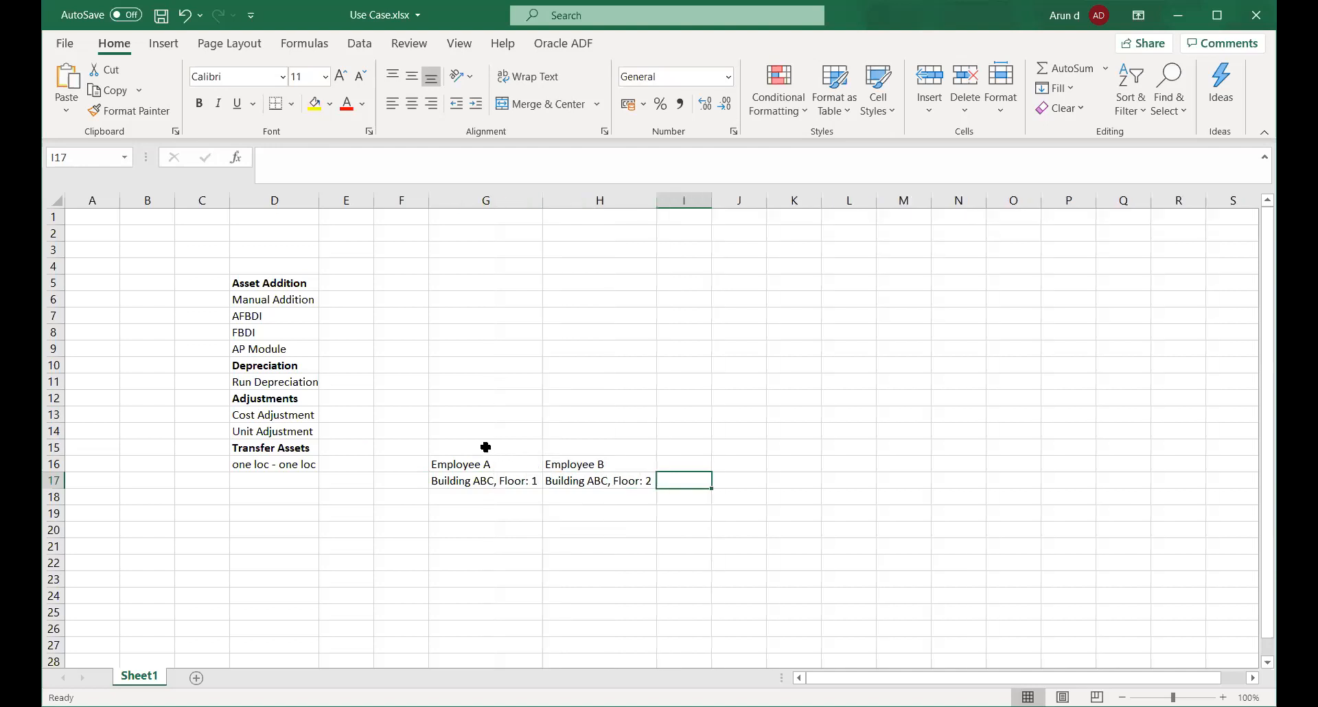
# Label the transfer example Asset A in cell G15 above Employee A.
pyautogui.click(486, 448)
pyautogui.write('Asset A')
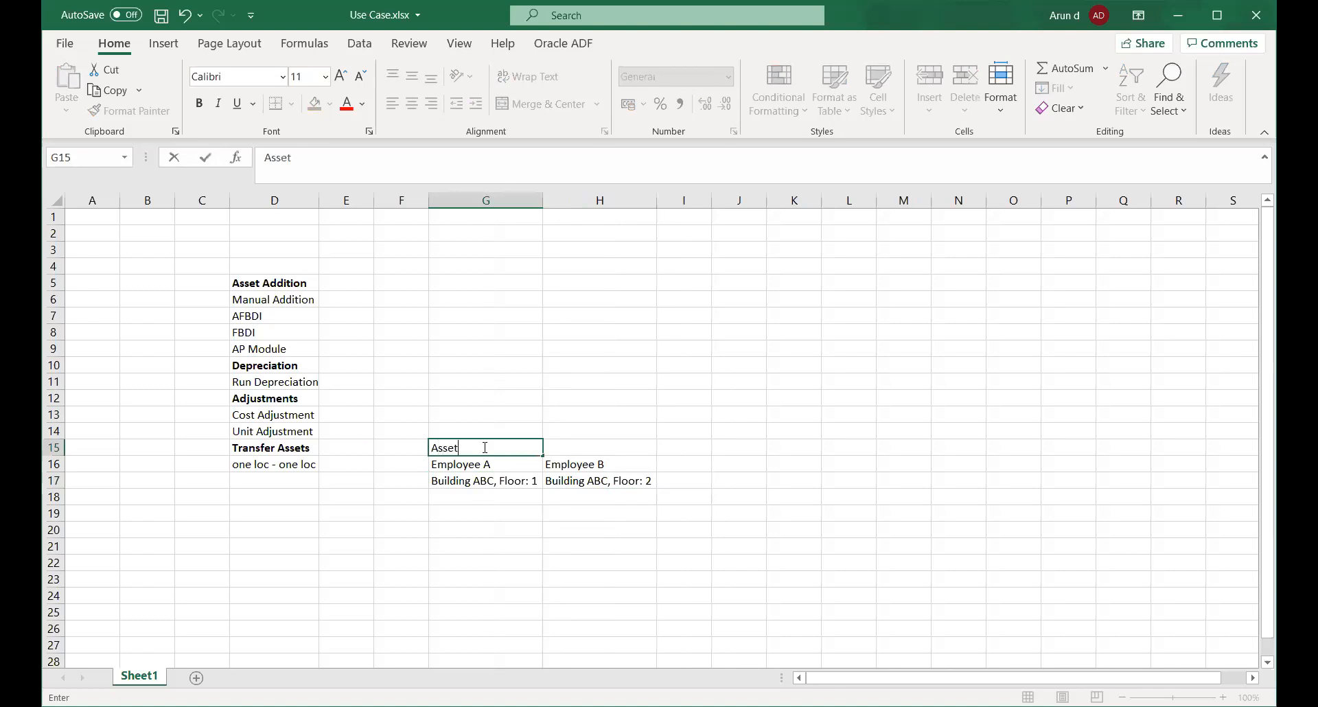
pyautogui.press('Tab')
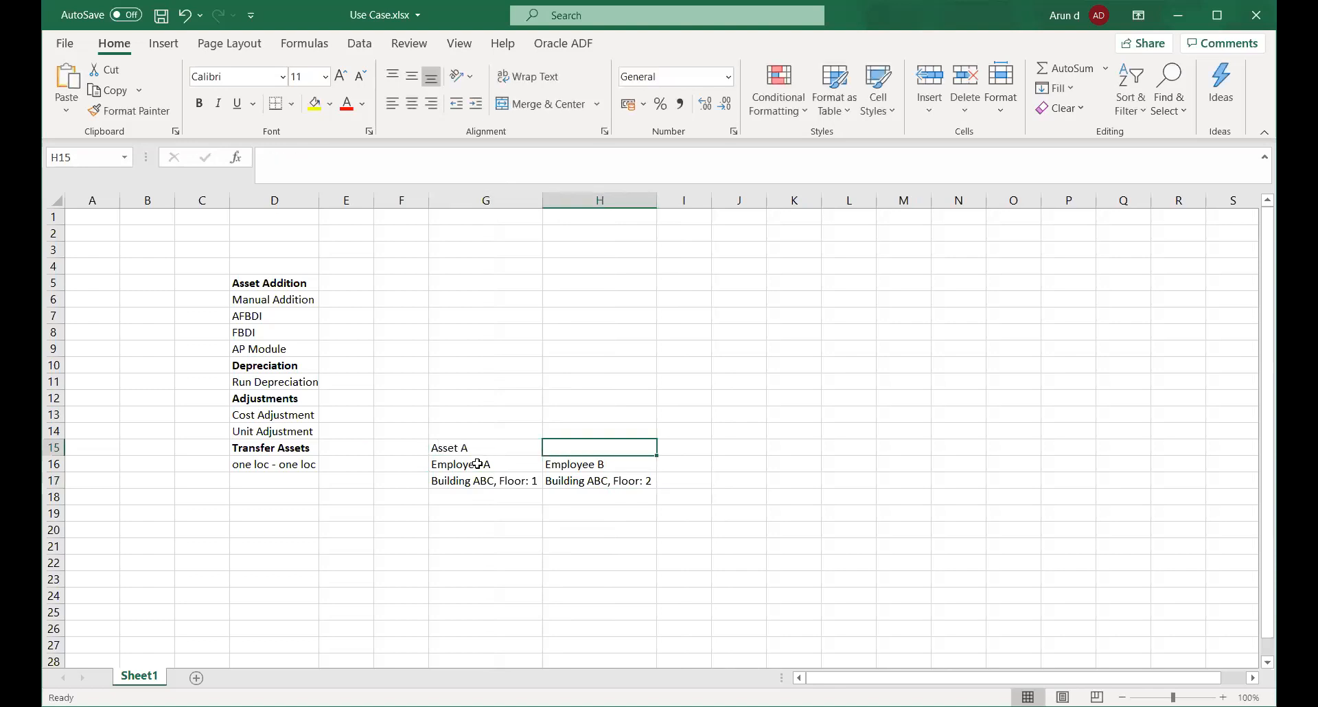
# Review the transfer example's employee and building cells against the Transfer Assets entries in column D.
pyautogui.click(471, 466)
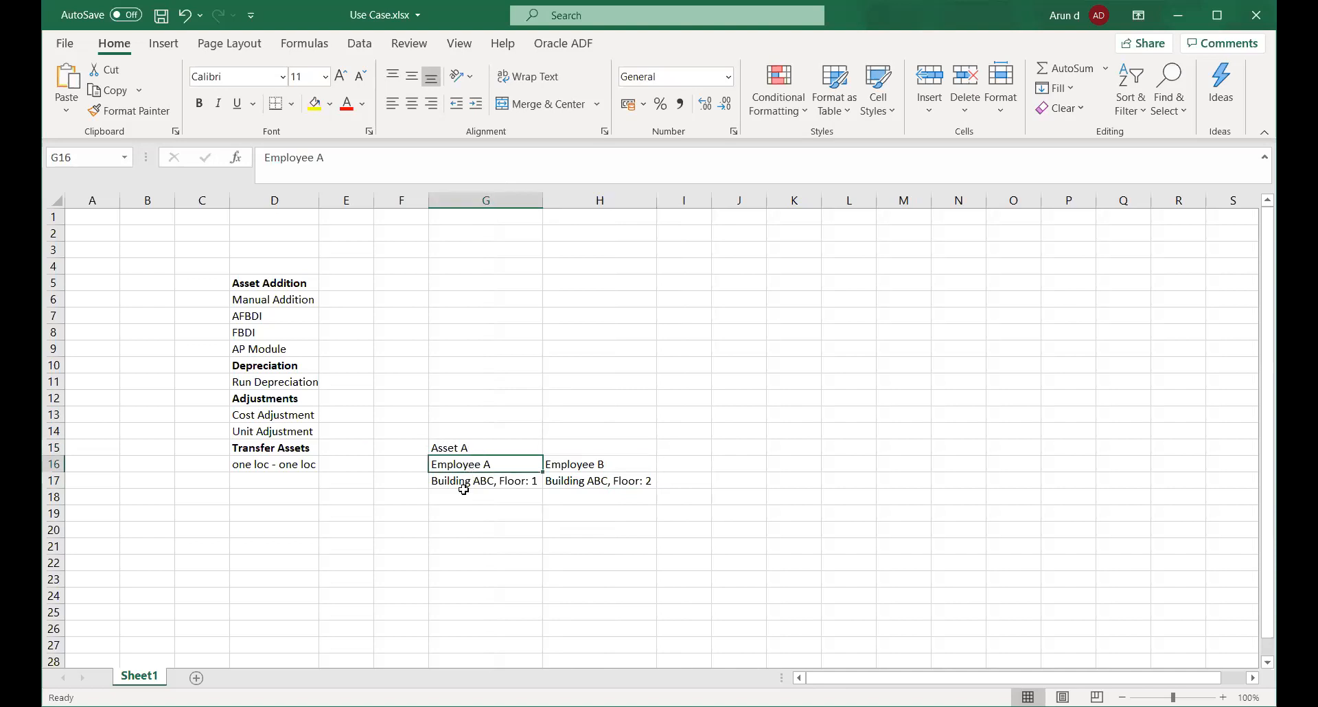
pyautogui.click(463, 487)
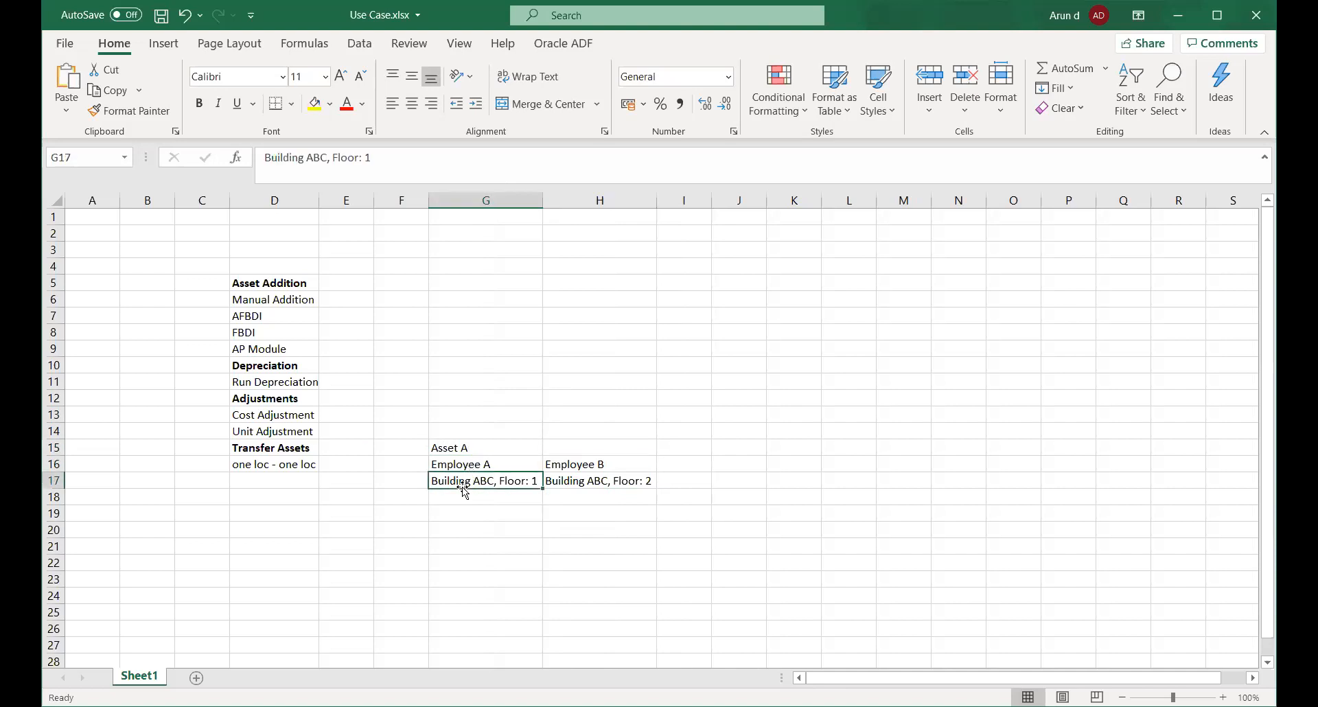
pyautogui.click(270, 464)
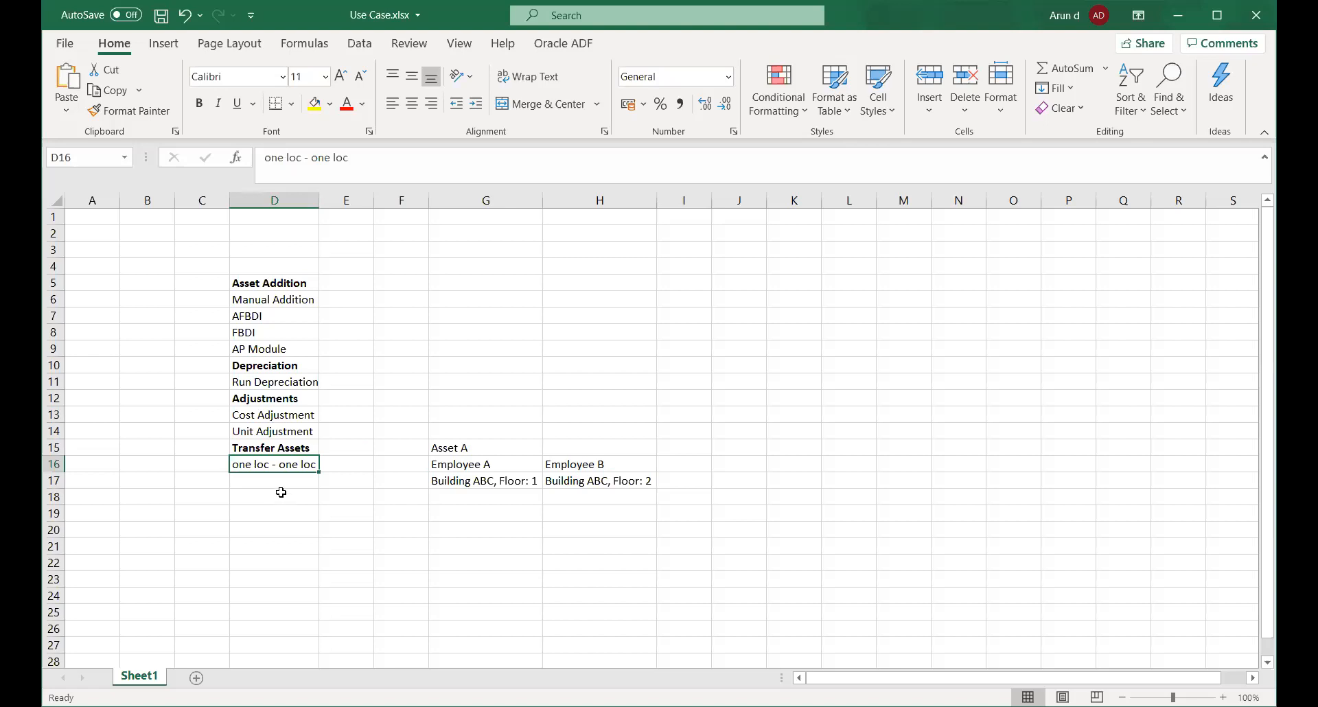
pyautogui.click(443, 483)
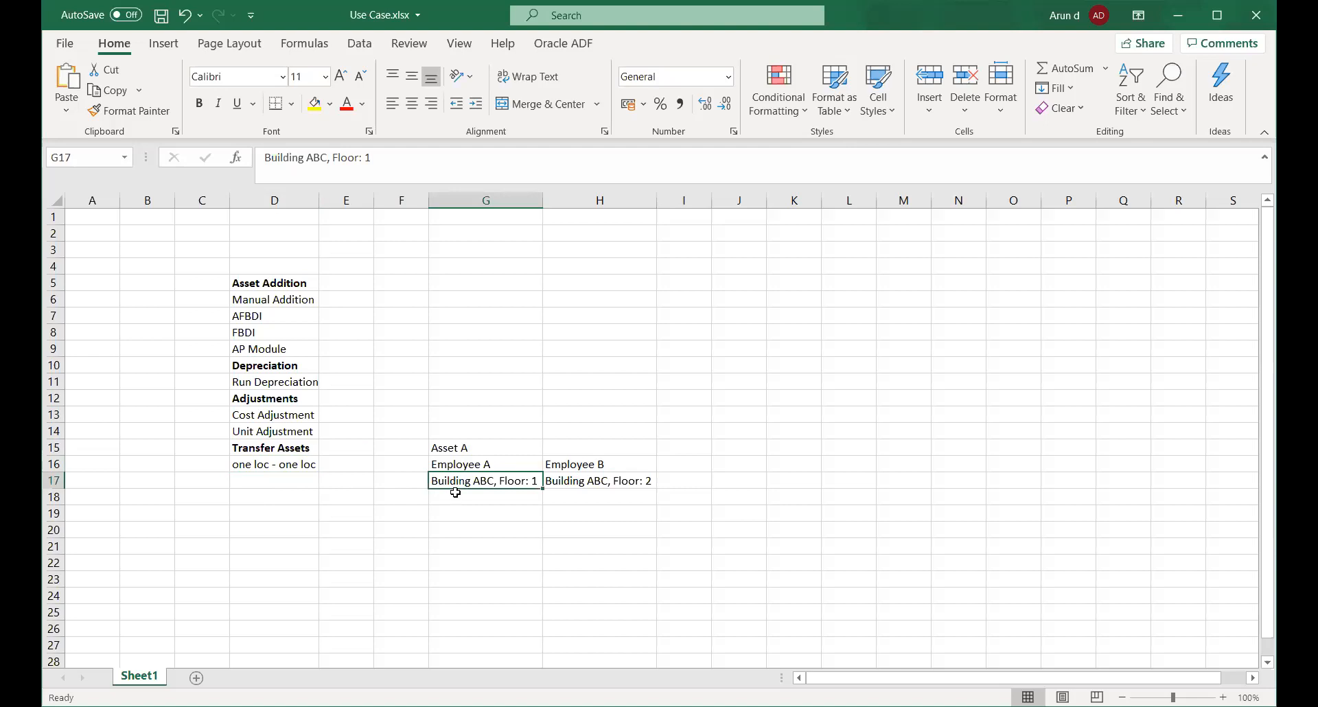
pyautogui.click(469, 464)
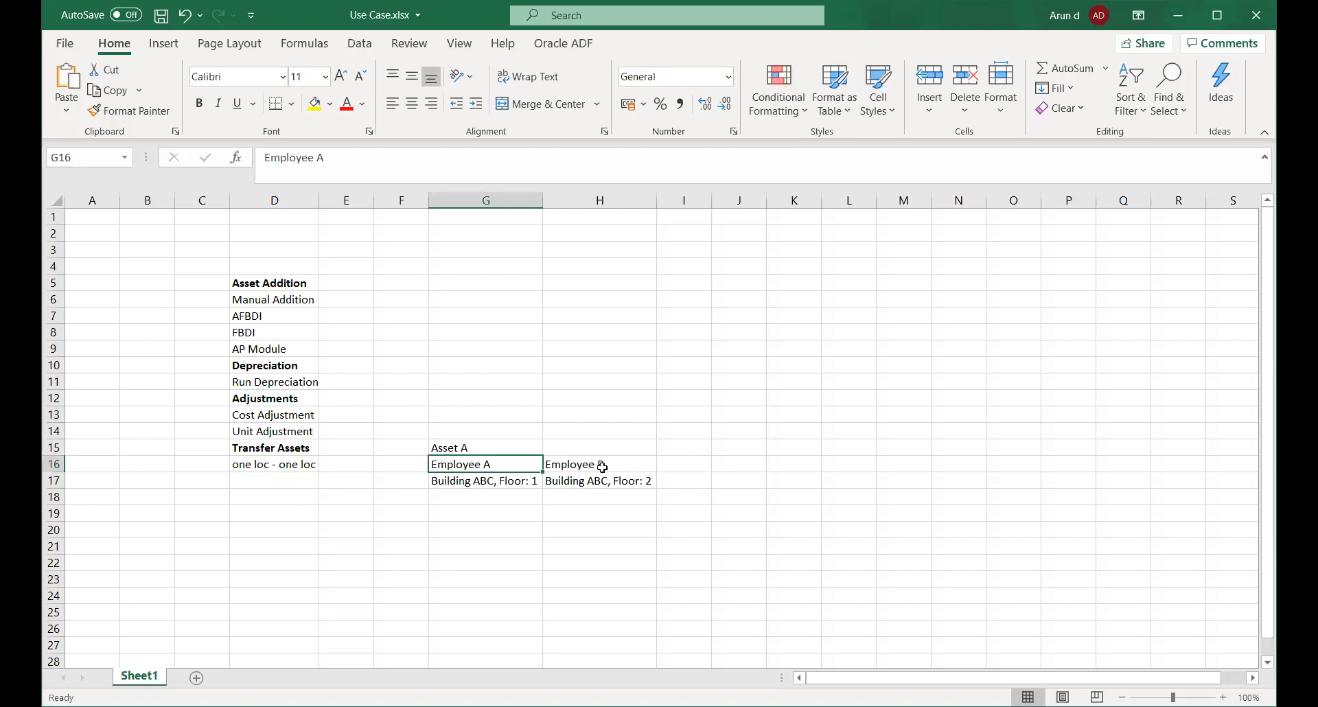
pyautogui.click(488, 510)
pyautogui.click(464, 466)
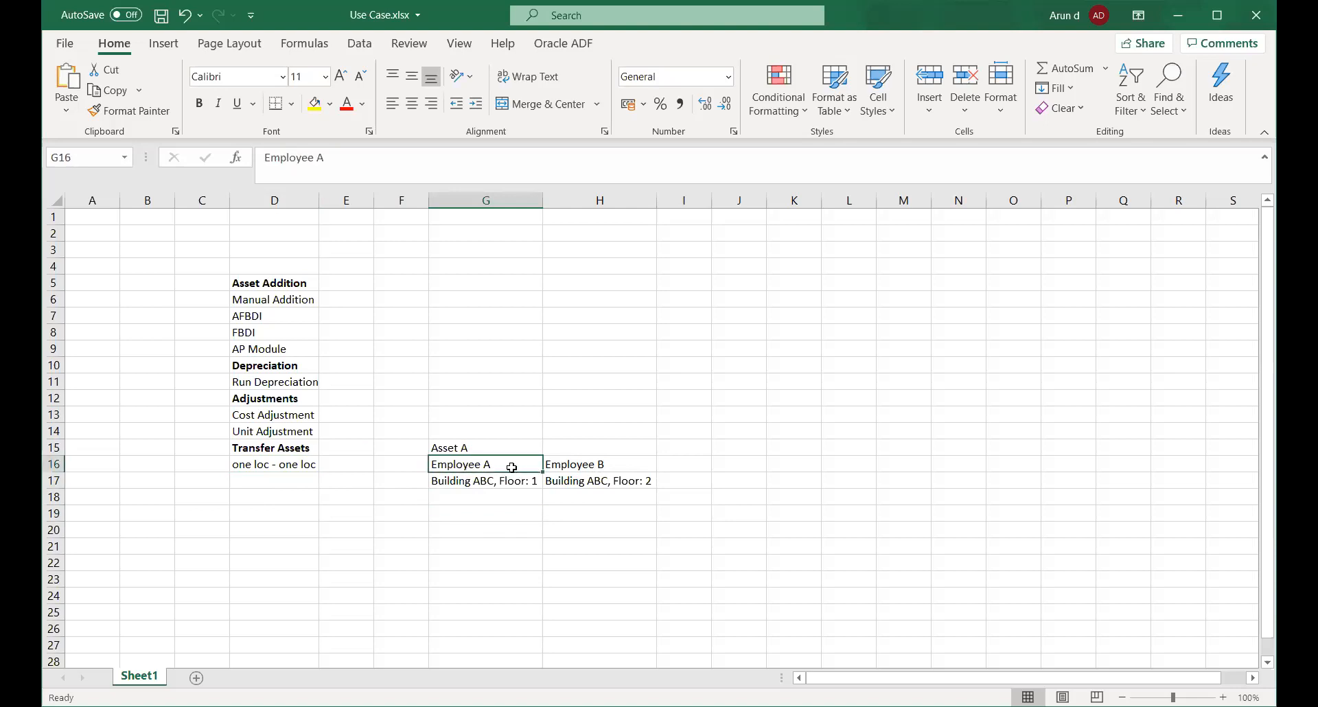
pyautogui.click(576, 466)
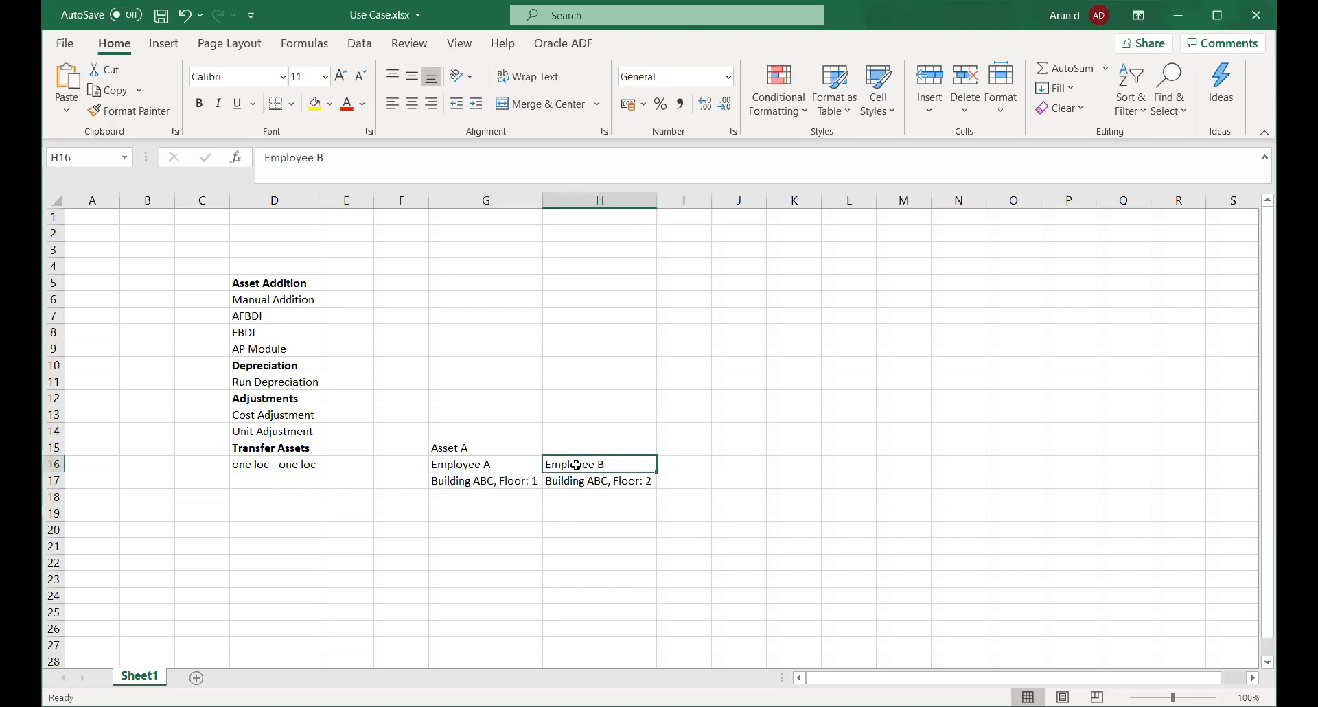
pyautogui.click(489, 480)
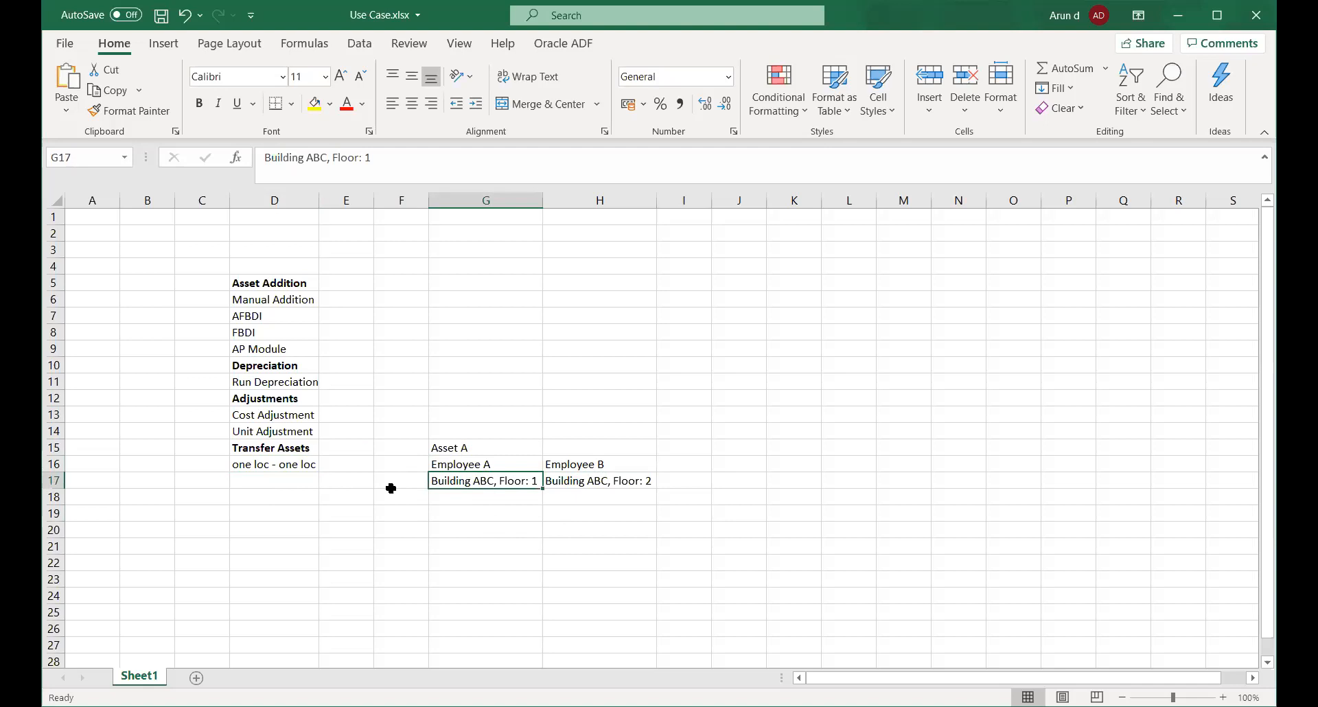
pyautogui.click(259, 447)
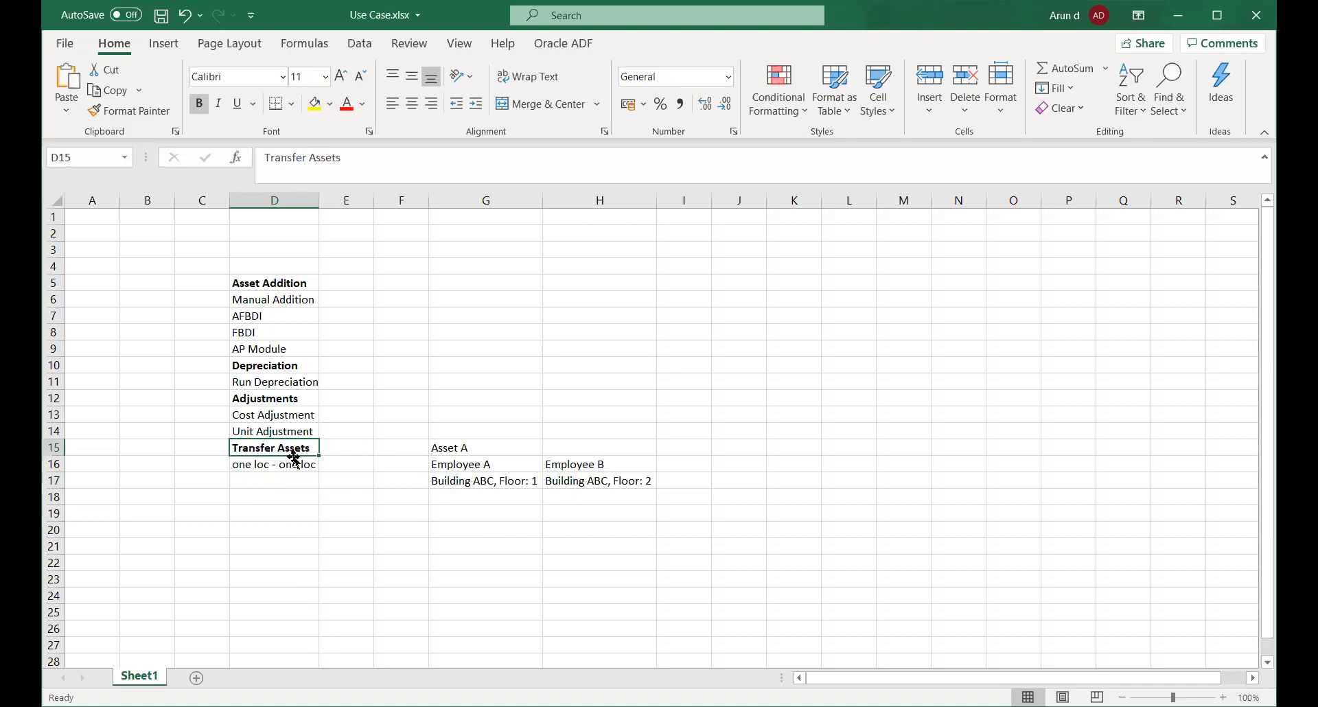
# Add Retirements in cell D17 below the transfer entry and save the workbook.
pyautogui.click(274, 489)
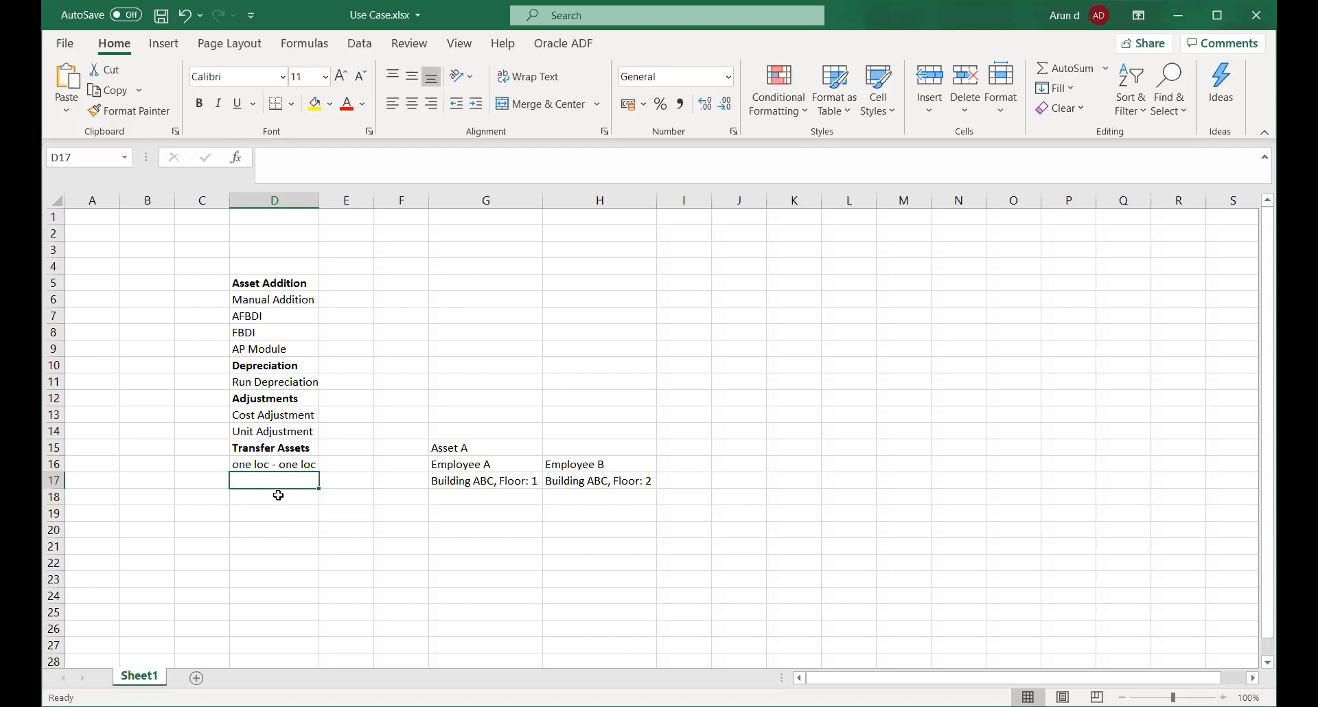
pyautogui.write('Retire')
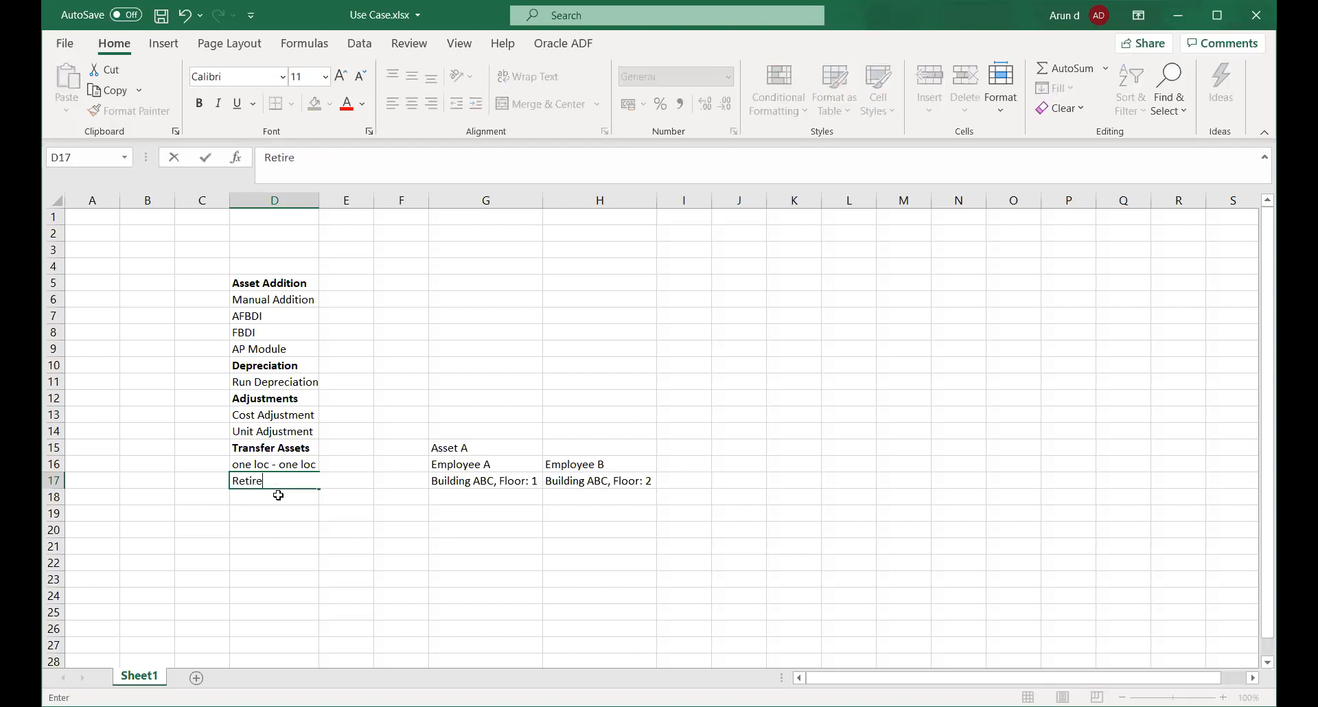
pyautogui.write('ments')
pyautogui.press('Return')
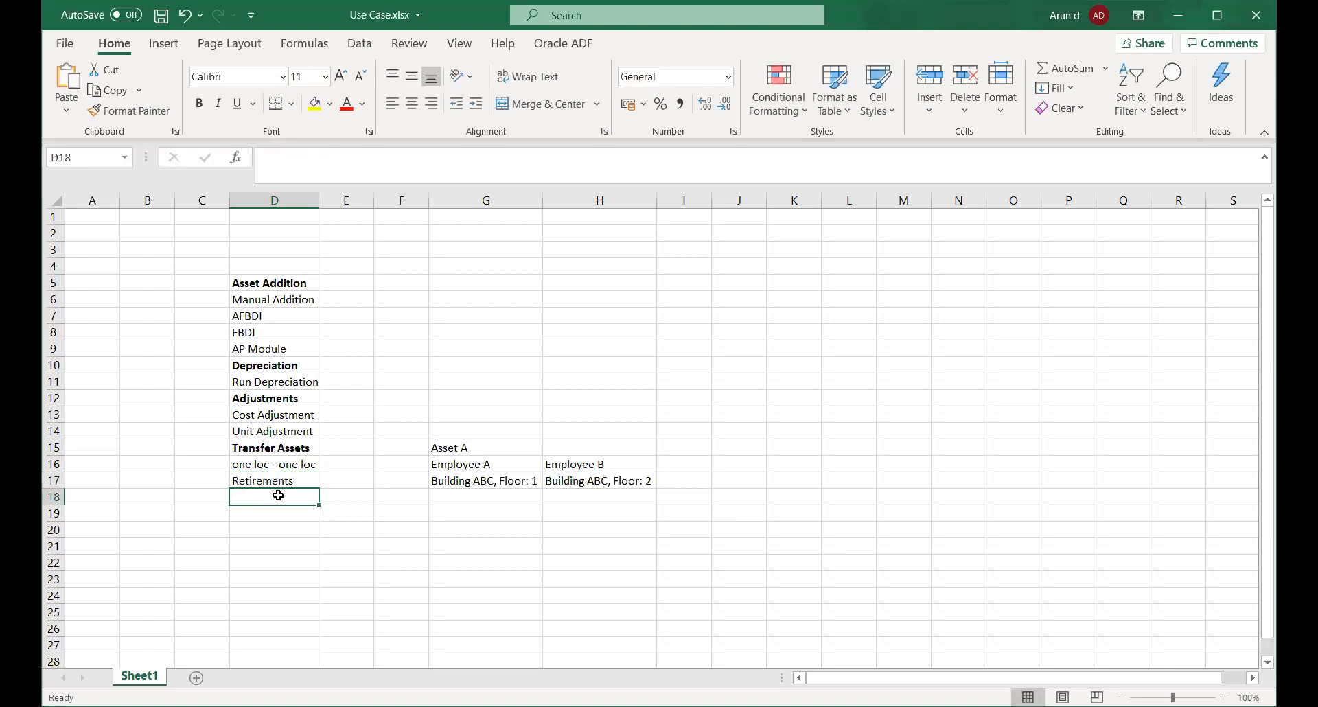
pyautogui.hotkey('ctrl', 's')
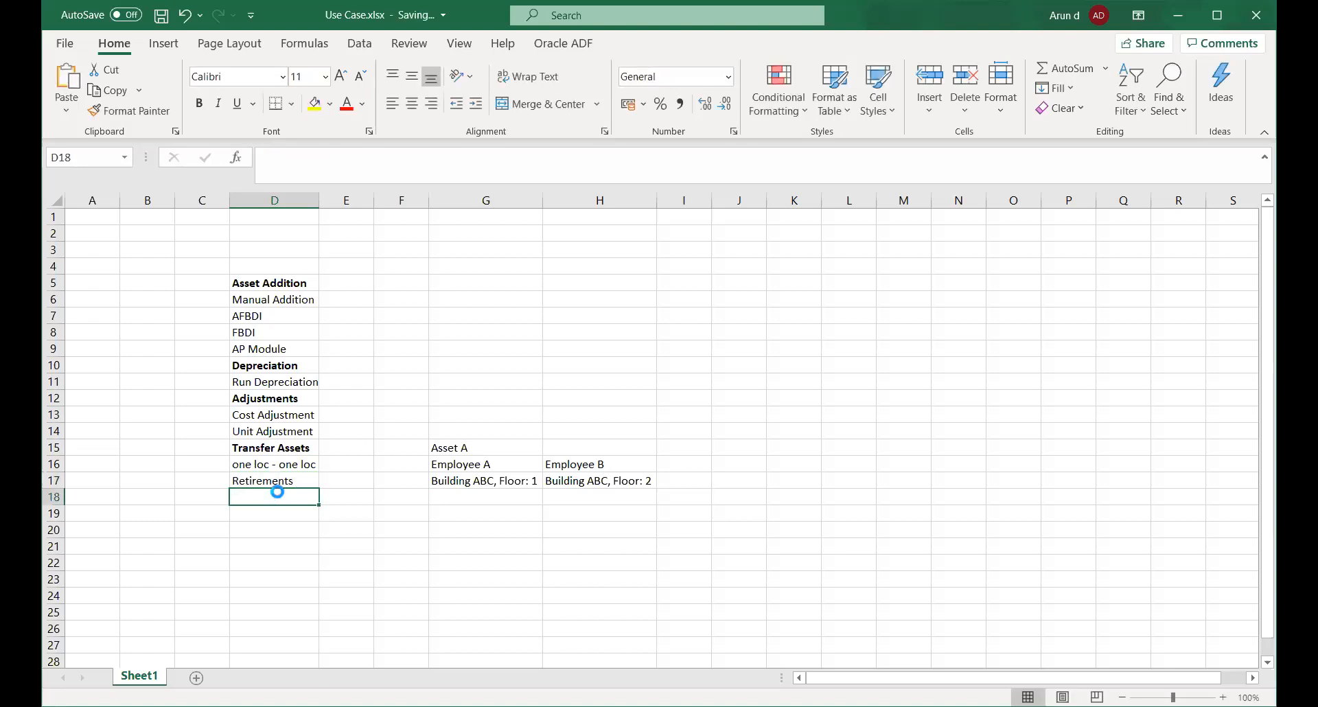
# Enter the label Prorate covention in cell G20 and save the workbook.
pyautogui.click(276, 481)
pyautogui.press('Down')
pyautogui.click(443, 529)
pyautogui.write('Pr')
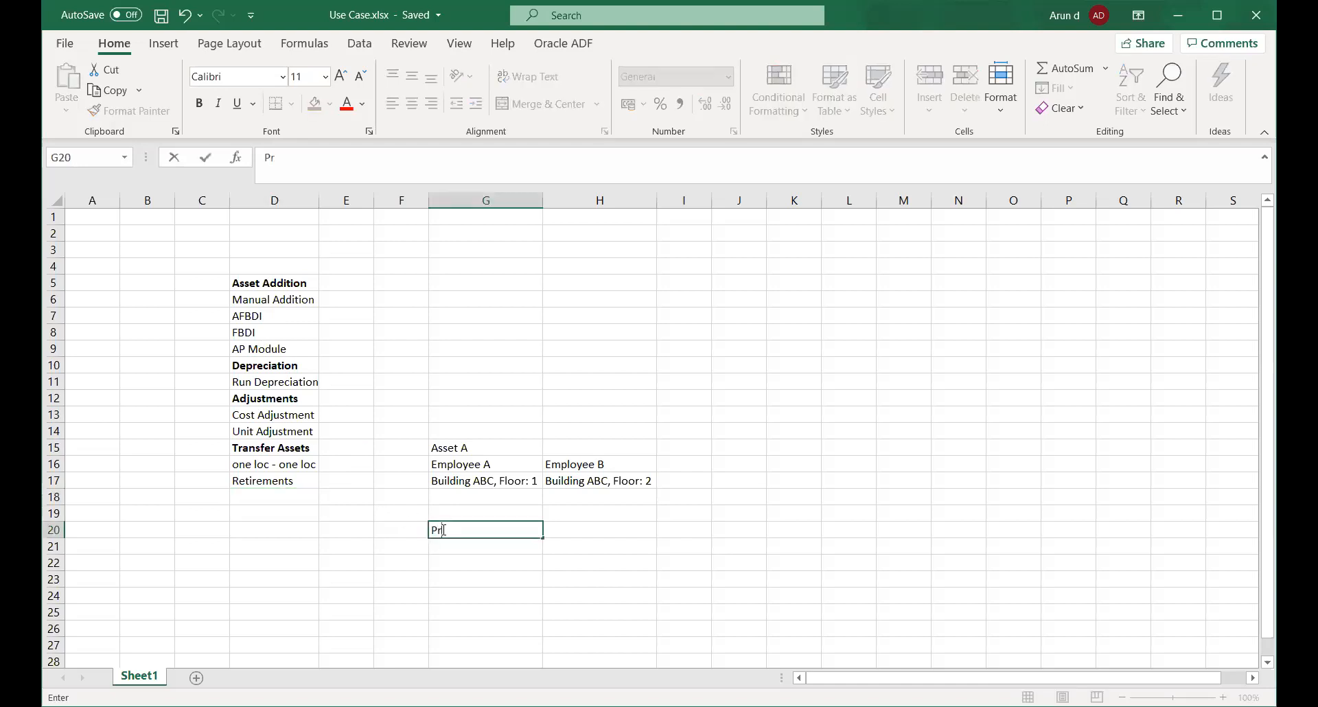
pyautogui.write('orate covention')
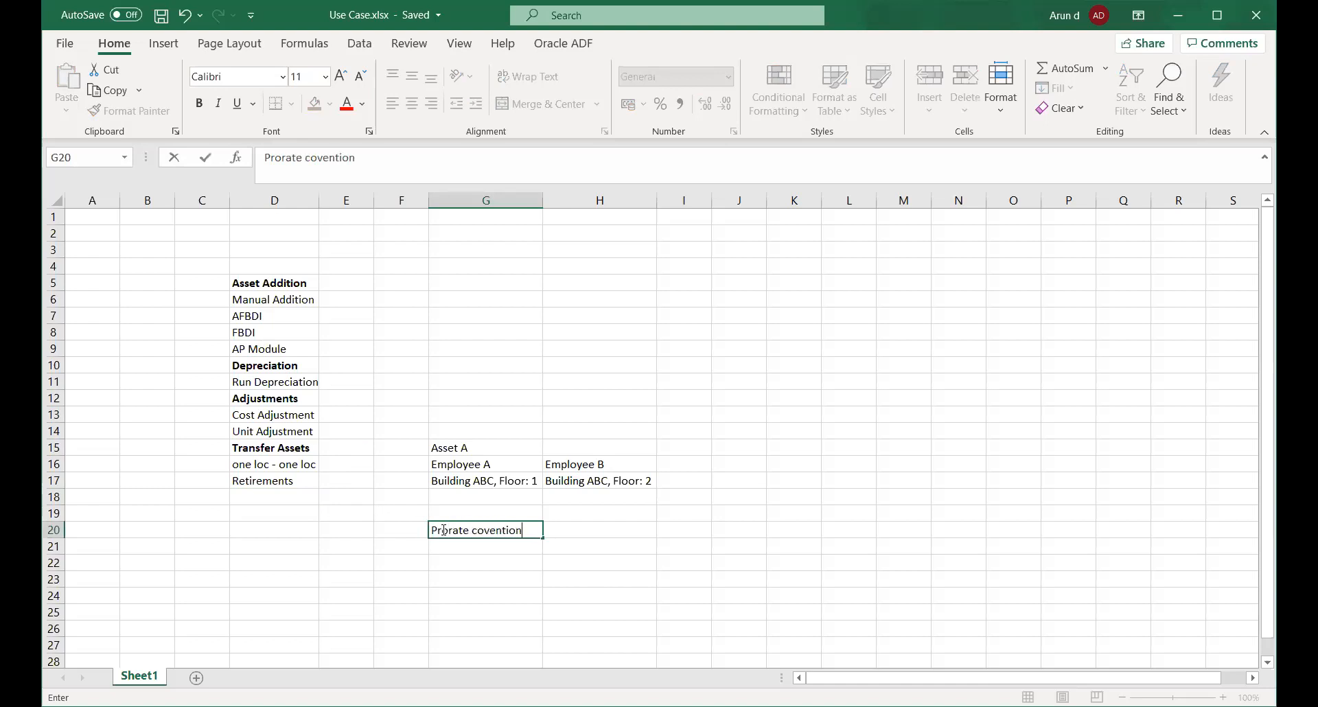
pyautogui.press('Return')
pyautogui.hotkey('ctrl', 's')
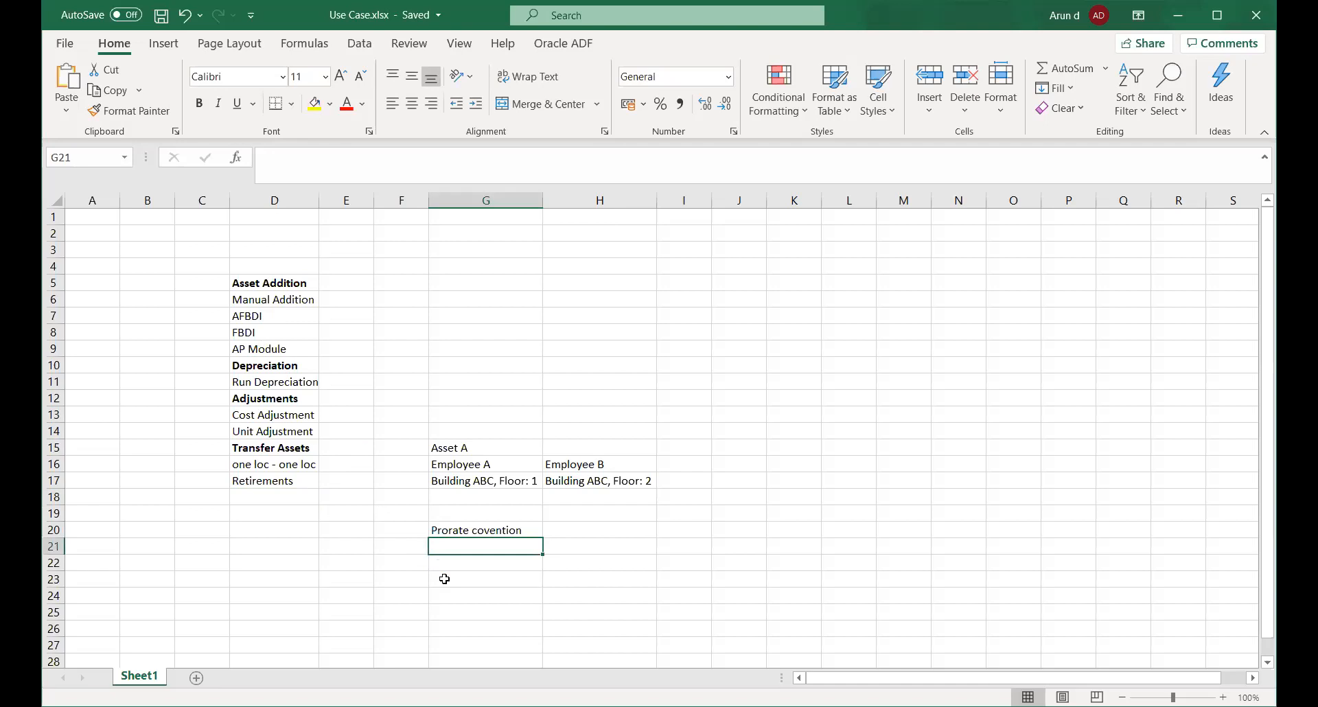
# List Current, Following and Mid in cells G21 to G23 under the Prorate covention label.
pyautogui.write('Current')
pyautogui.press('Return')
pyautogui.write('Following')
pyautogui.press('Return')
pyautogui.write('MO')
pyautogui.press('Tab')
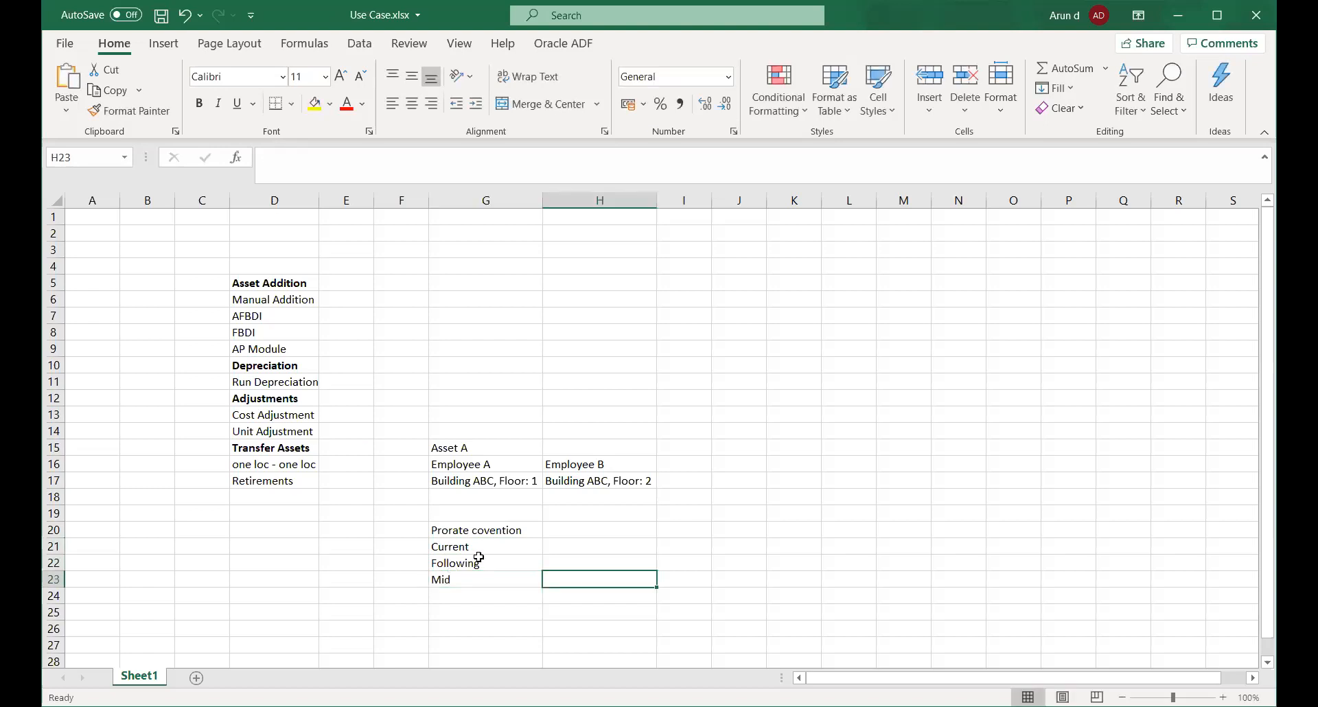
pyautogui.click(577, 549)
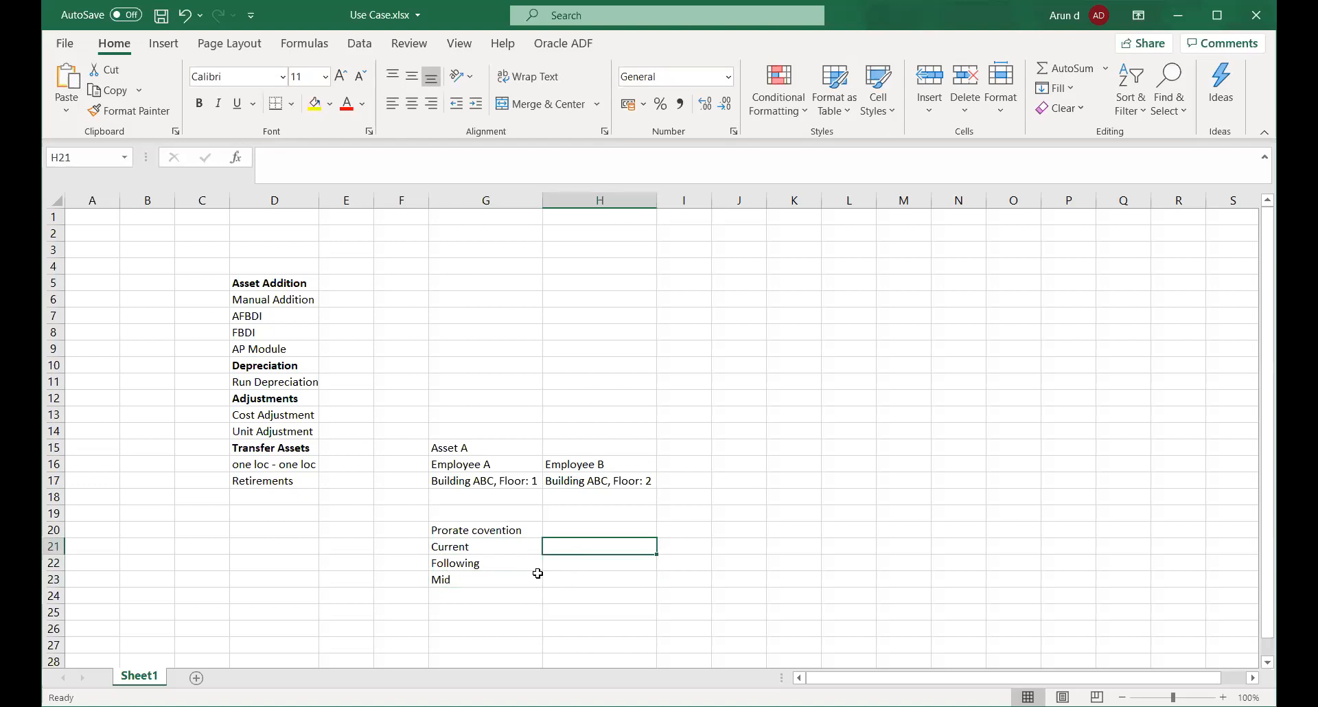
pyautogui.click(469, 549)
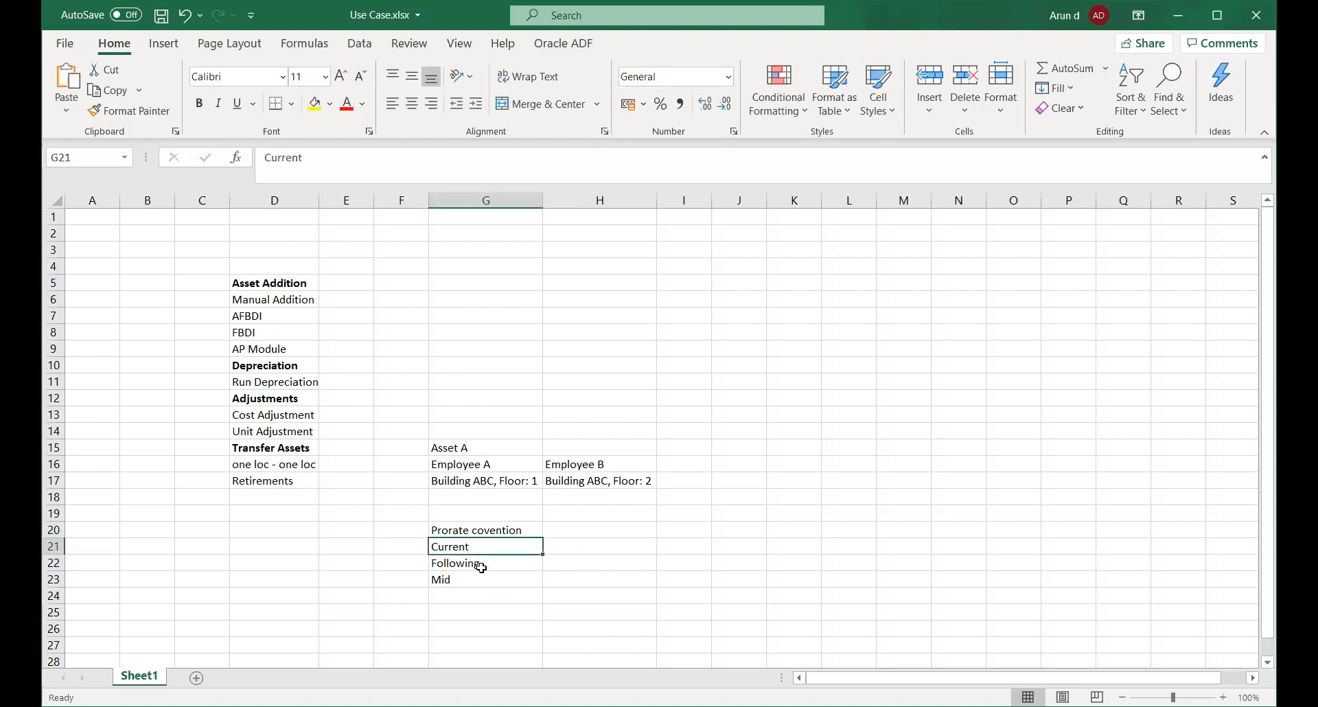
# Make the Prorate covention label in G20 and the Retirements heading in D17 bold.
pyautogui.click(481, 567)
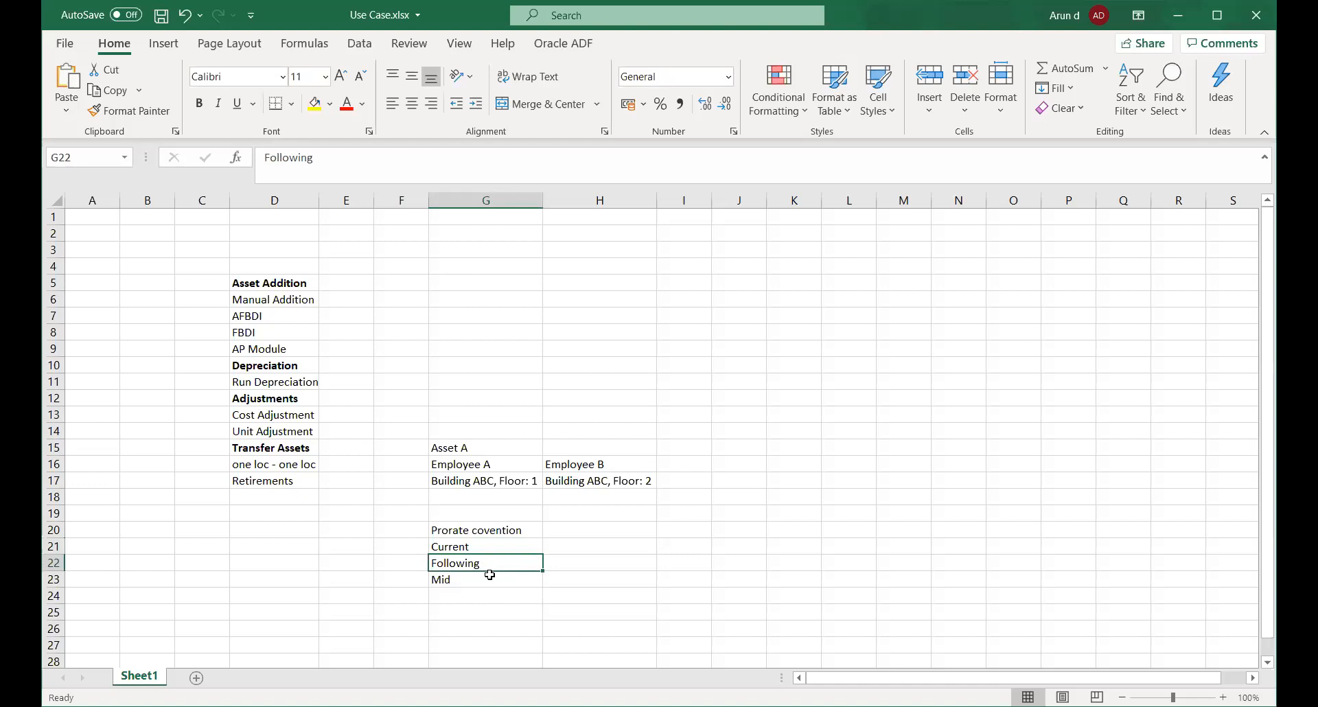
pyautogui.click(465, 529)
pyautogui.hotkey('ctrl', 'b')
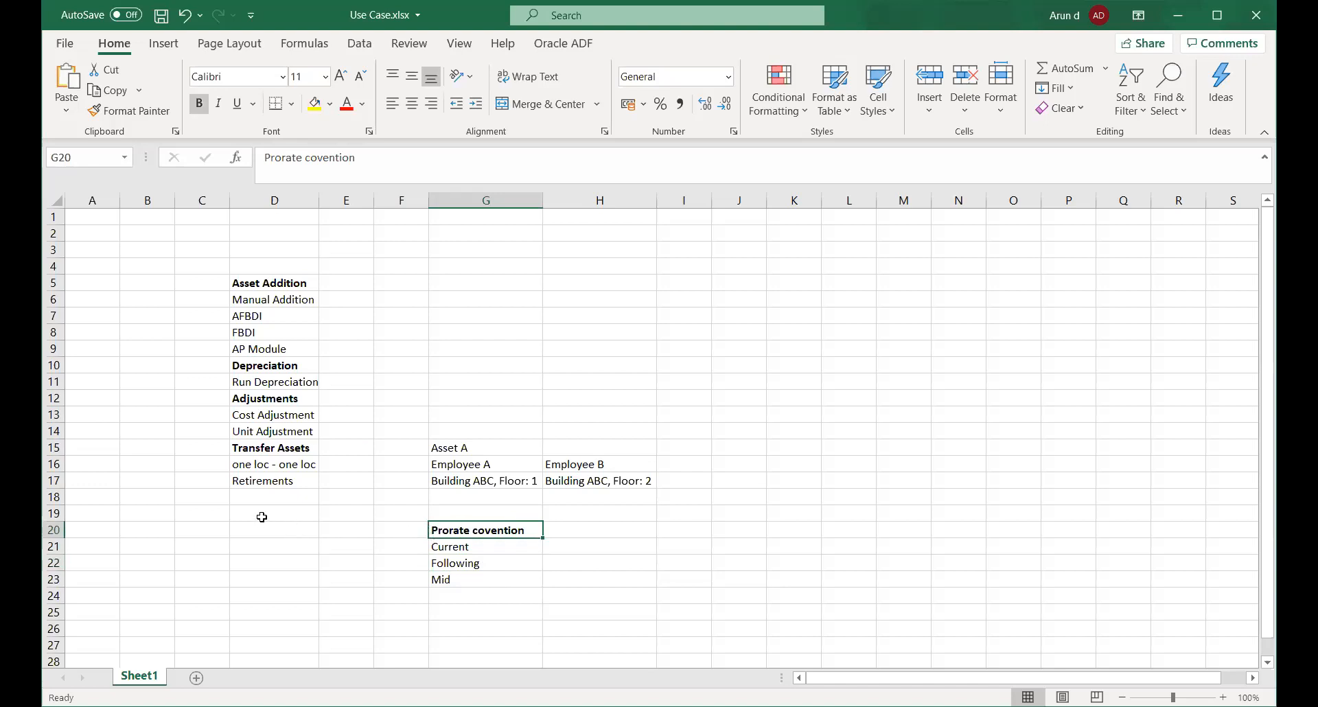
pyautogui.click(248, 499)
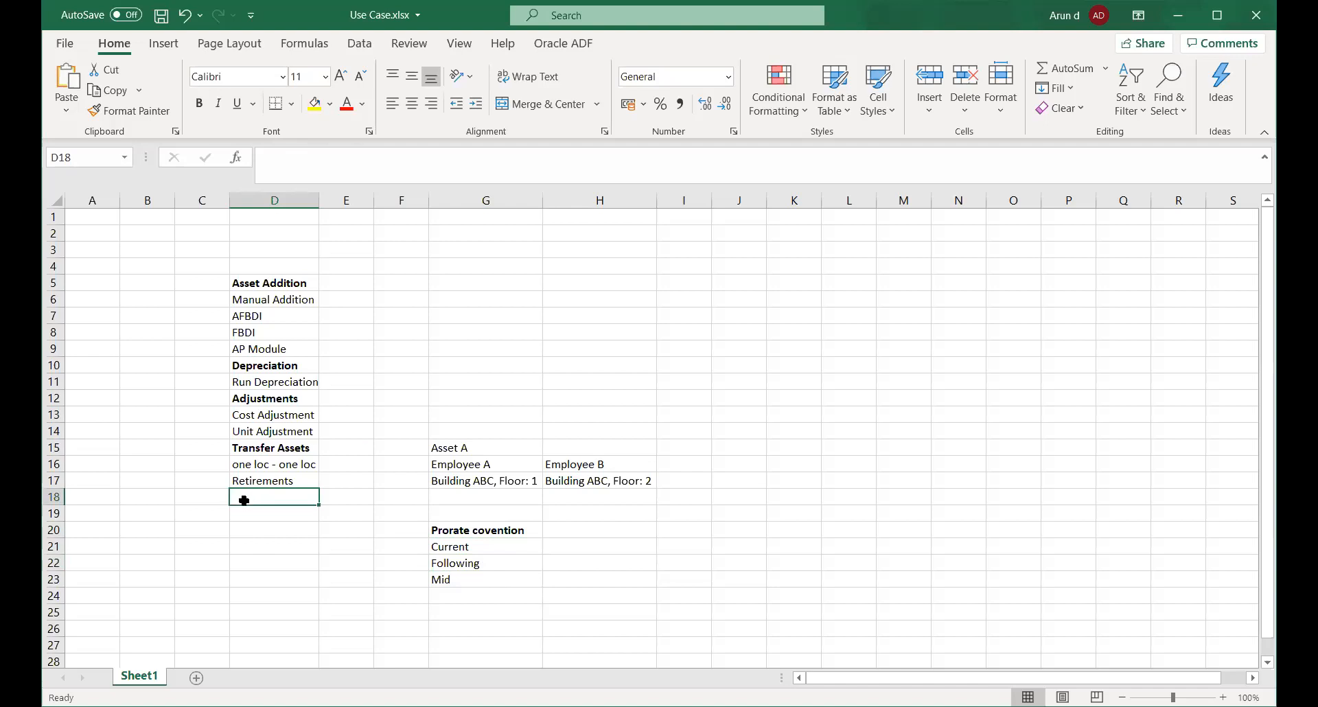
pyautogui.click(246, 484)
pyautogui.hotkey('ctrl', 'b')
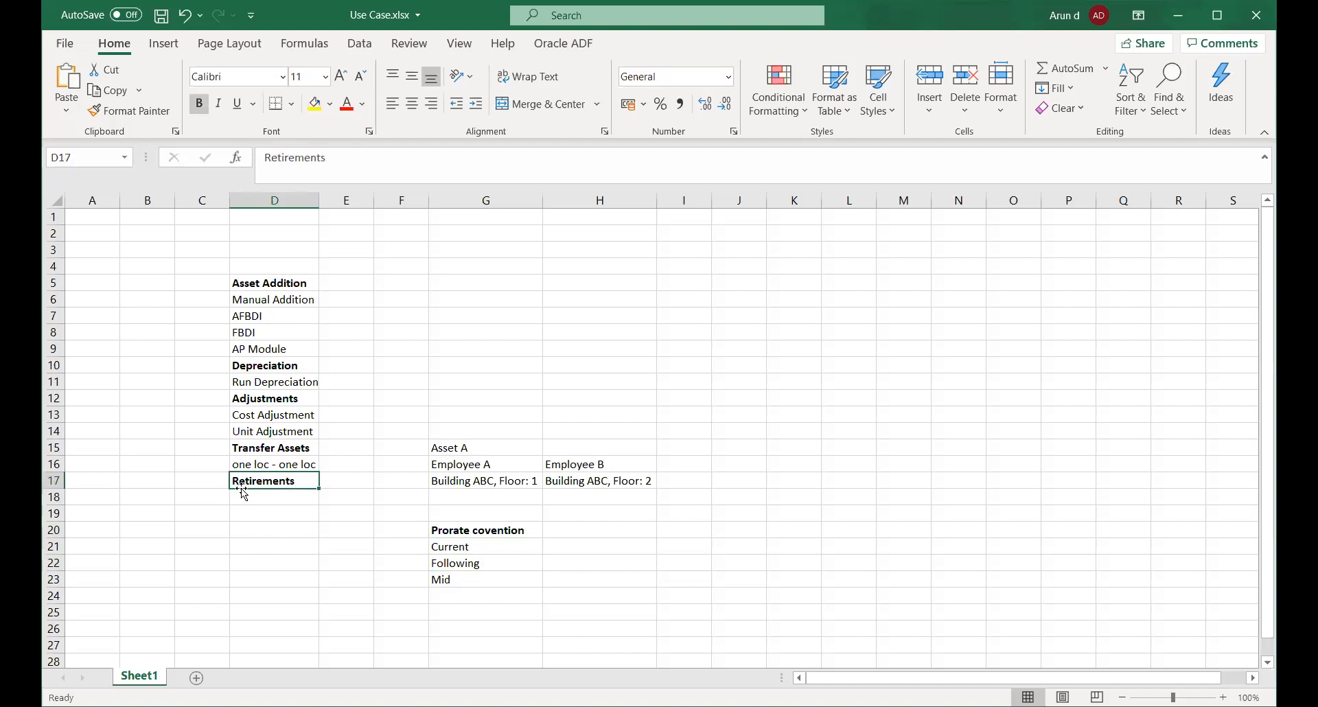
# List Current, Following and Mid in cells D18 to D20 under the Retirements heading.
pyautogui.click(245, 496)
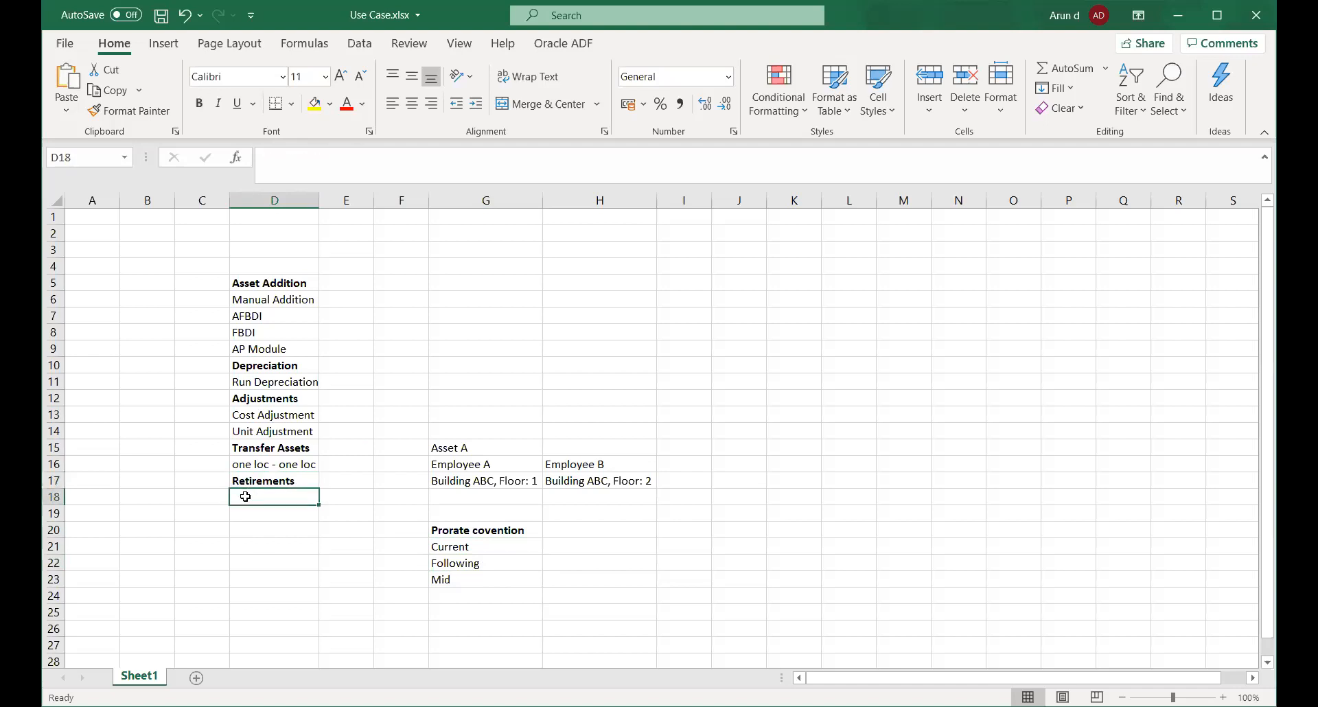
pyautogui.write('Current')
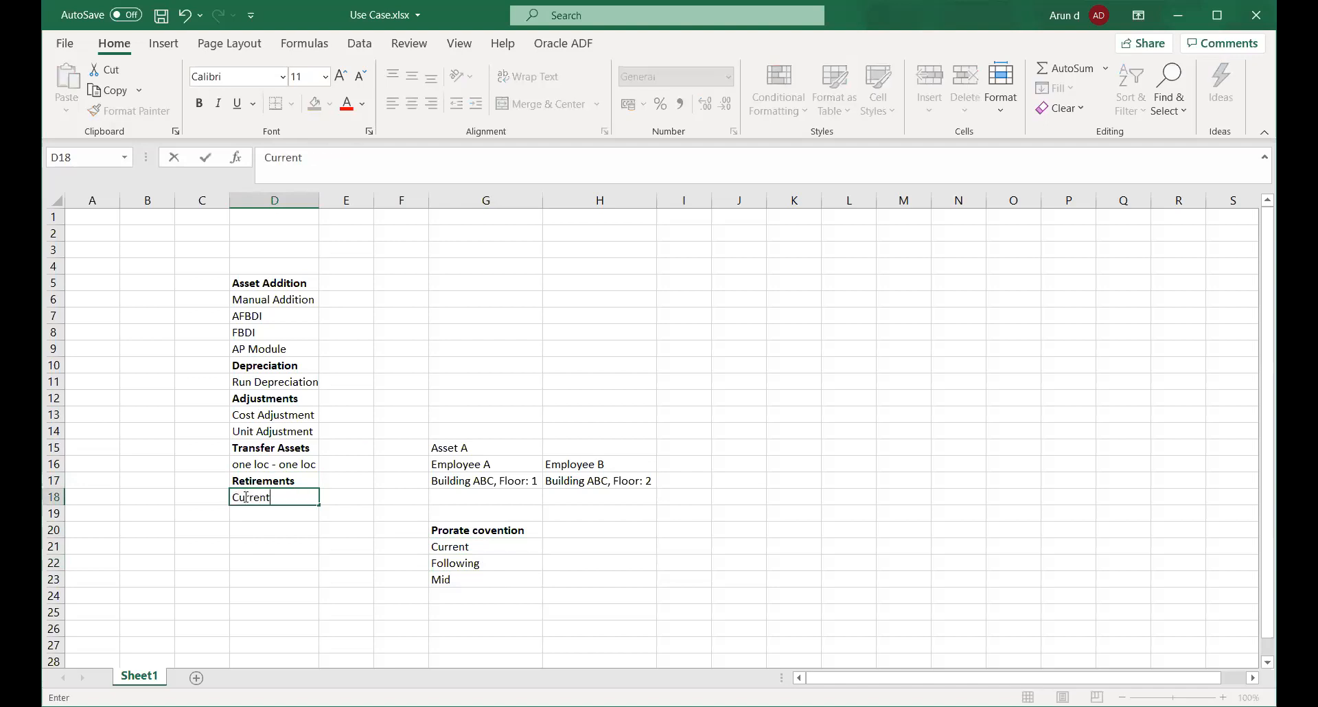
pyautogui.press('Return')
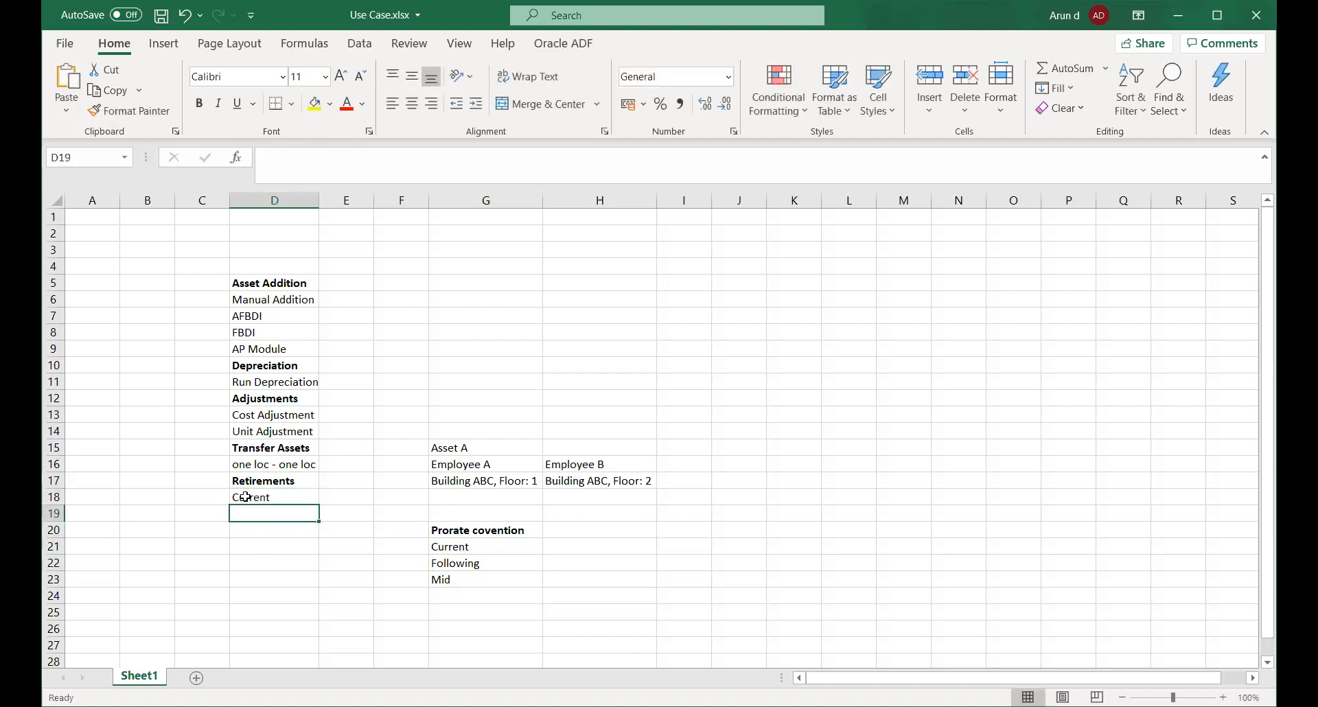
pyautogui.write('Followi')
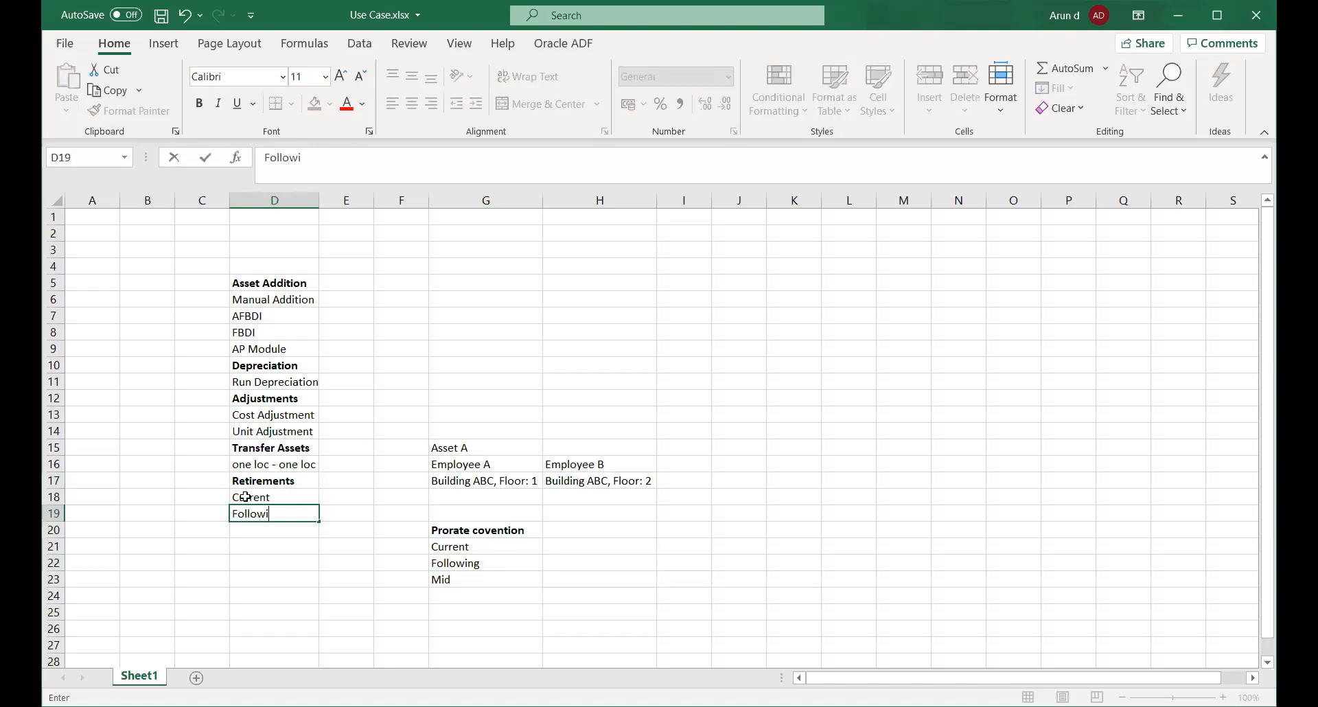
pyautogui.write('ng')
pyautogui.press('Return')
pyautogui.write('M')
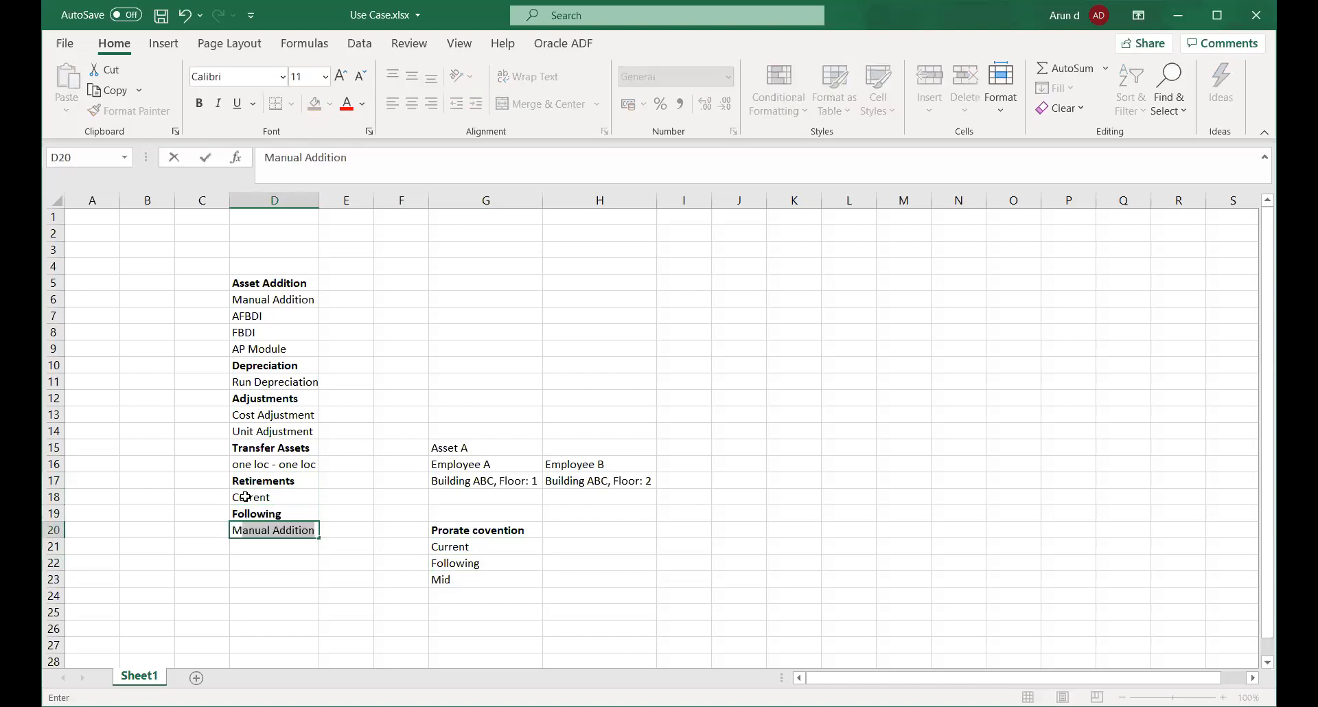
pyautogui.write('id')
pyautogui.press('Return')
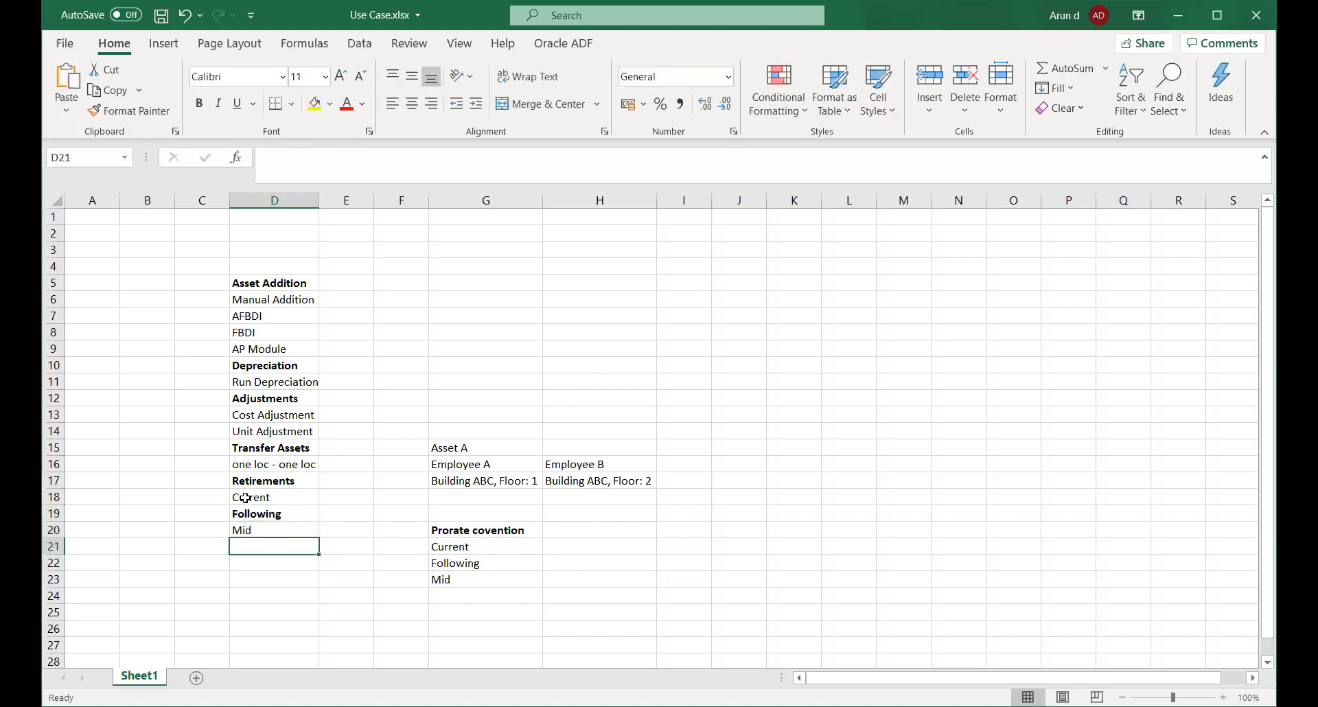
# Remove the bold formatting from Following in cell D19 and save the workbook.
pyautogui.click(246, 515)
pyautogui.hotkey('ctrl', 'b')
pyautogui.hotkey('ctrl', 's')
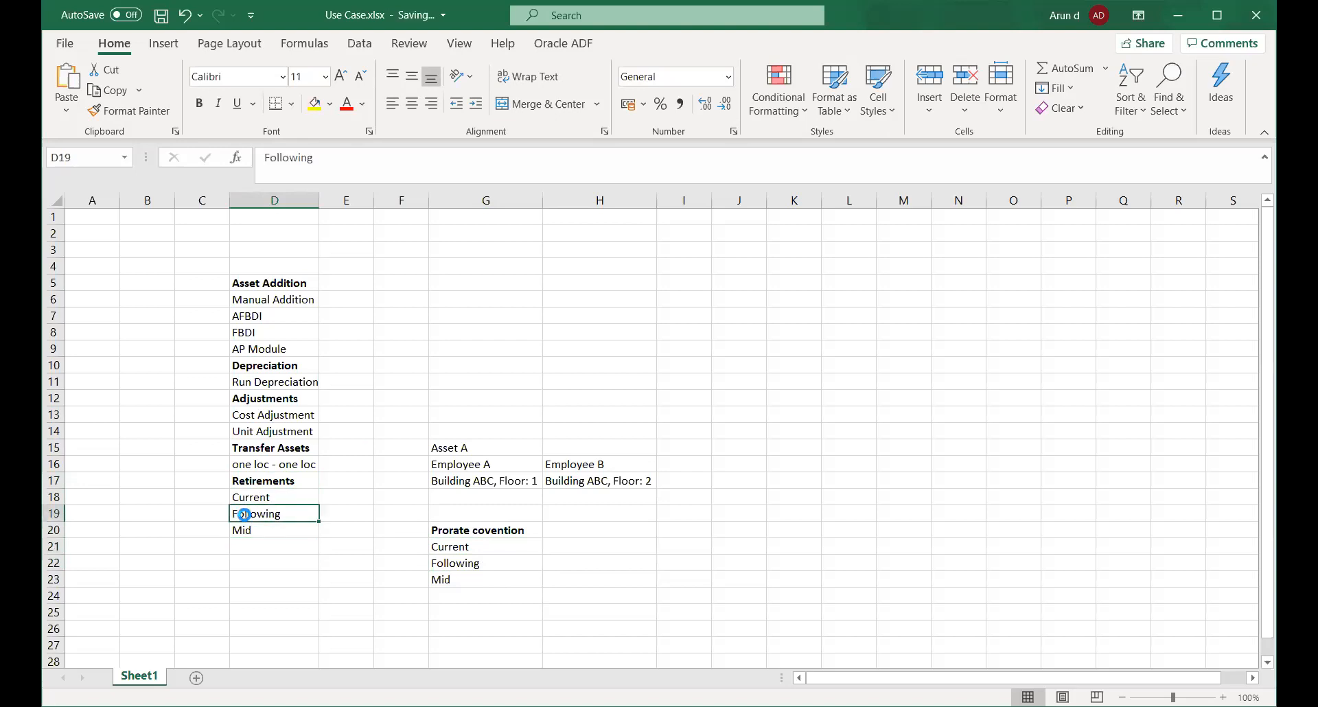
# Add Reinstatement as a bold heading in cell D21 below Mid and save the workbook.
pyautogui.click(249, 546)
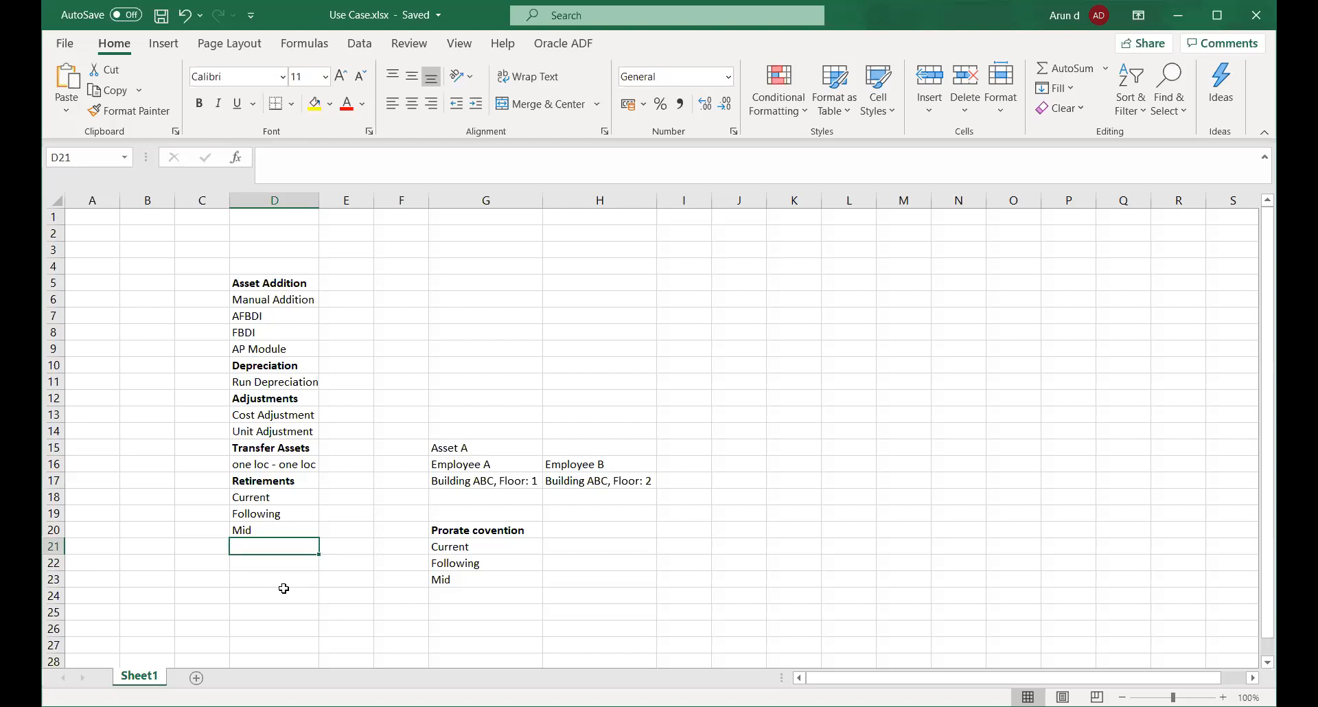
pyautogui.write('Rein')
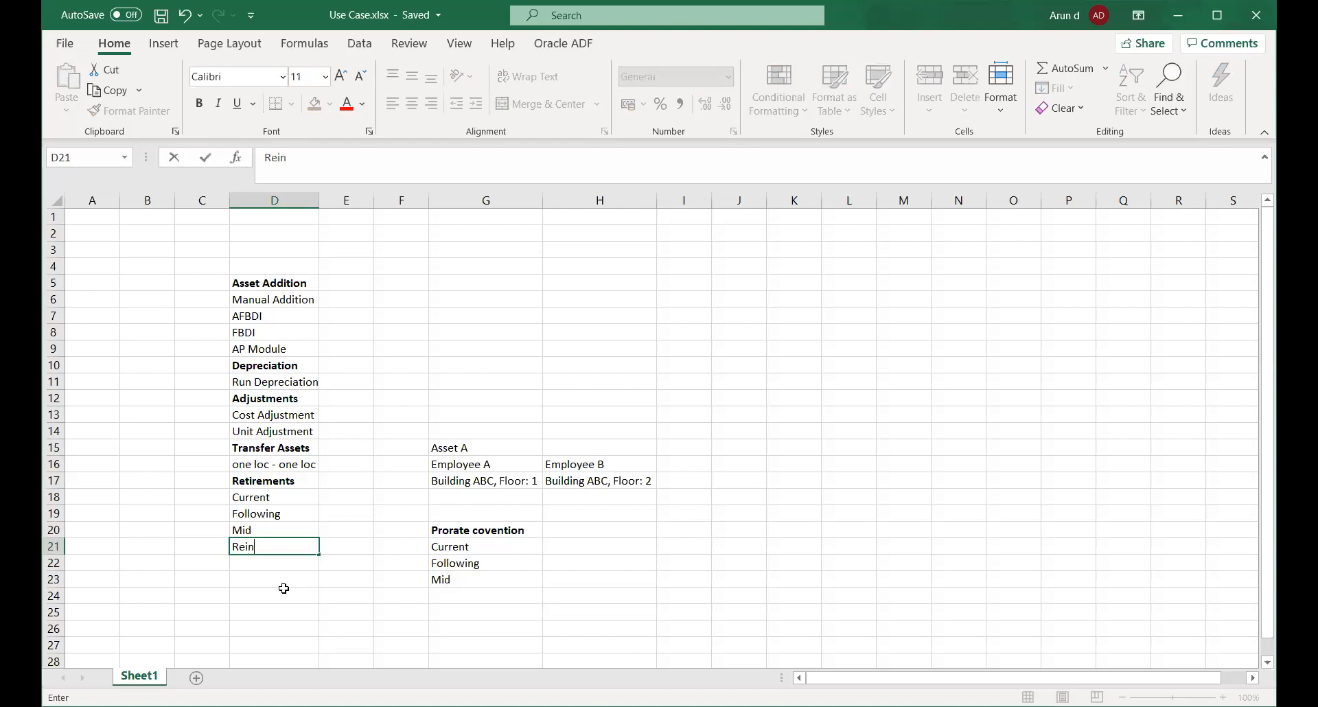
pyautogui.write('statement')
pyautogui.press('Tab')
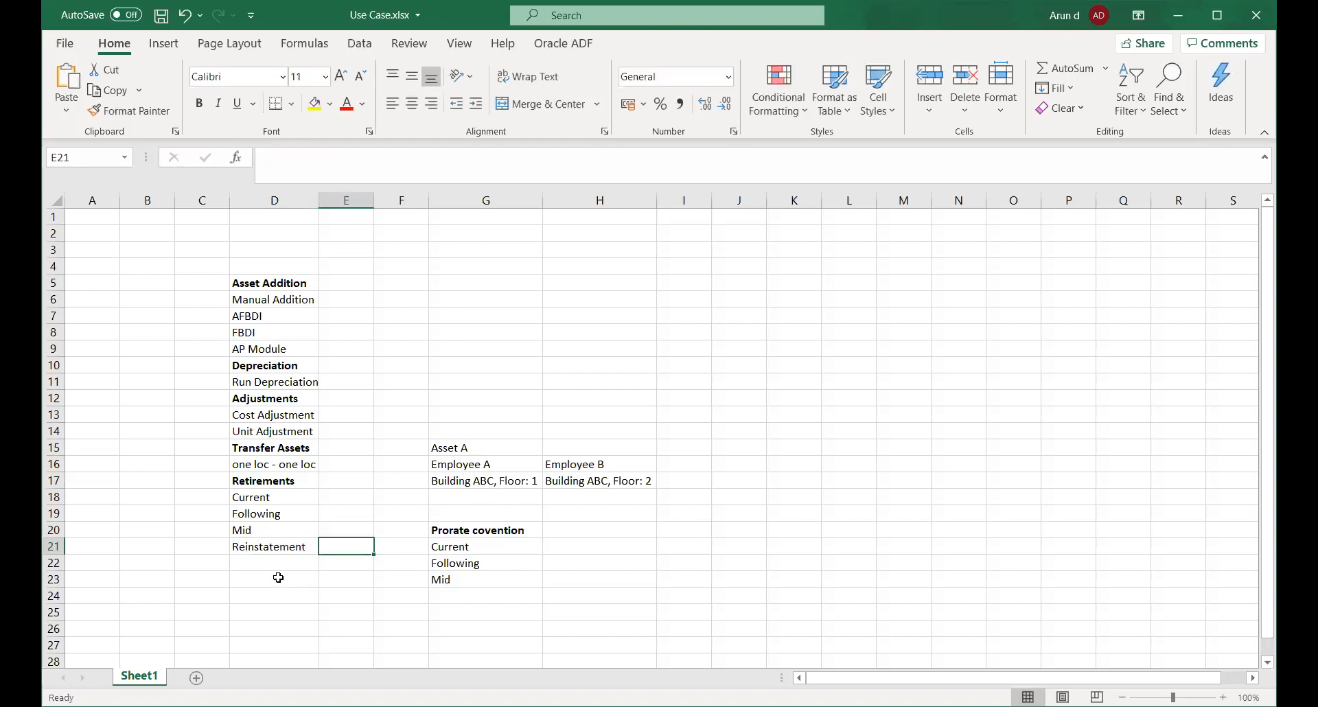
pyautogui.click(259, 549)
pyautogui.hotkey('ctrl', 'b')
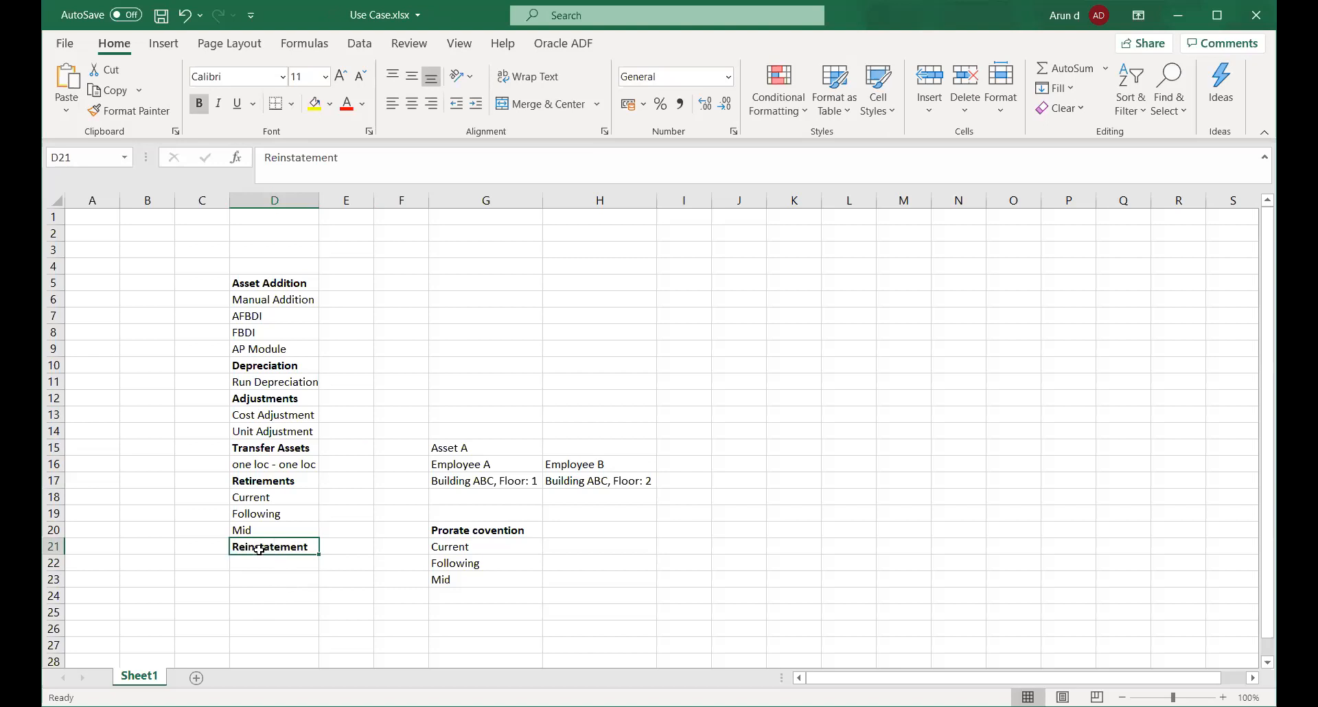
pyautogui.click(255, 484)
pyautogui.click(265, 550)
pyautogui.click(271, 569)
pyautogui.hotkey('ctrl', 's')
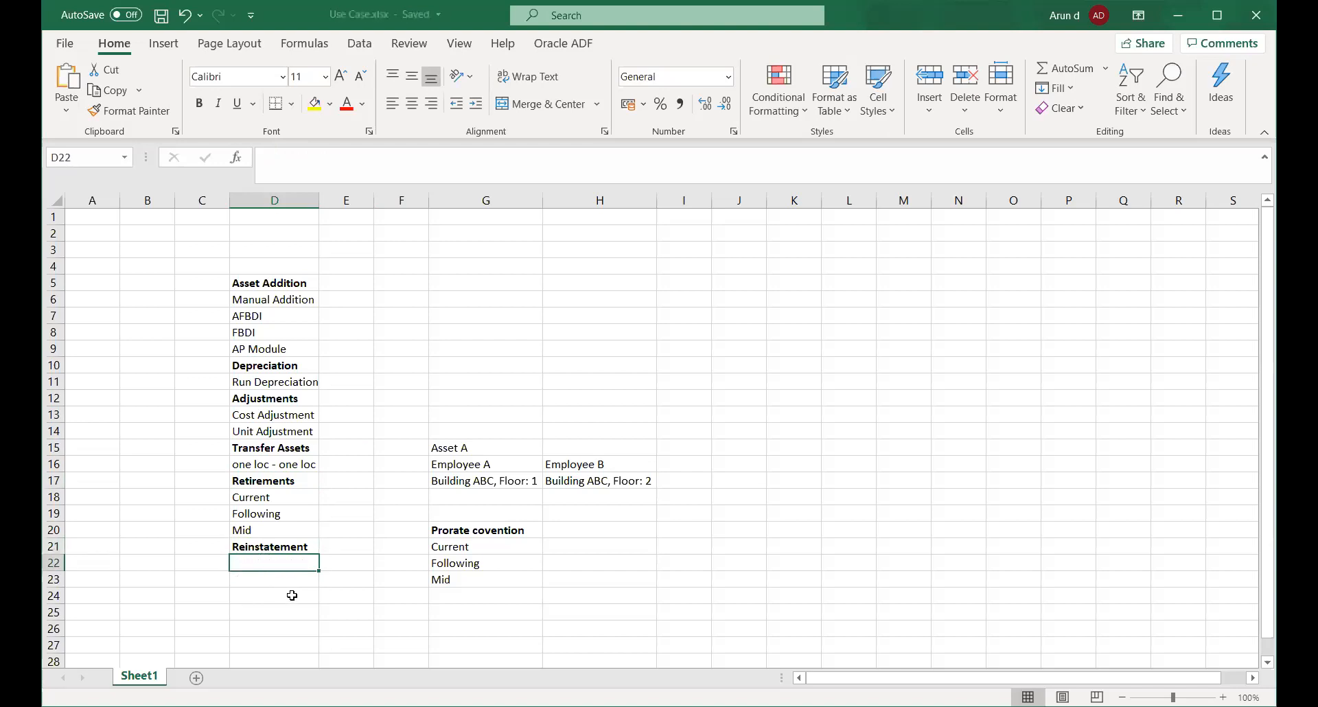
# Enter Retirement reversal in cell D22 under Reinstatement and autofit the width of column D.
pyautogui.write('R')
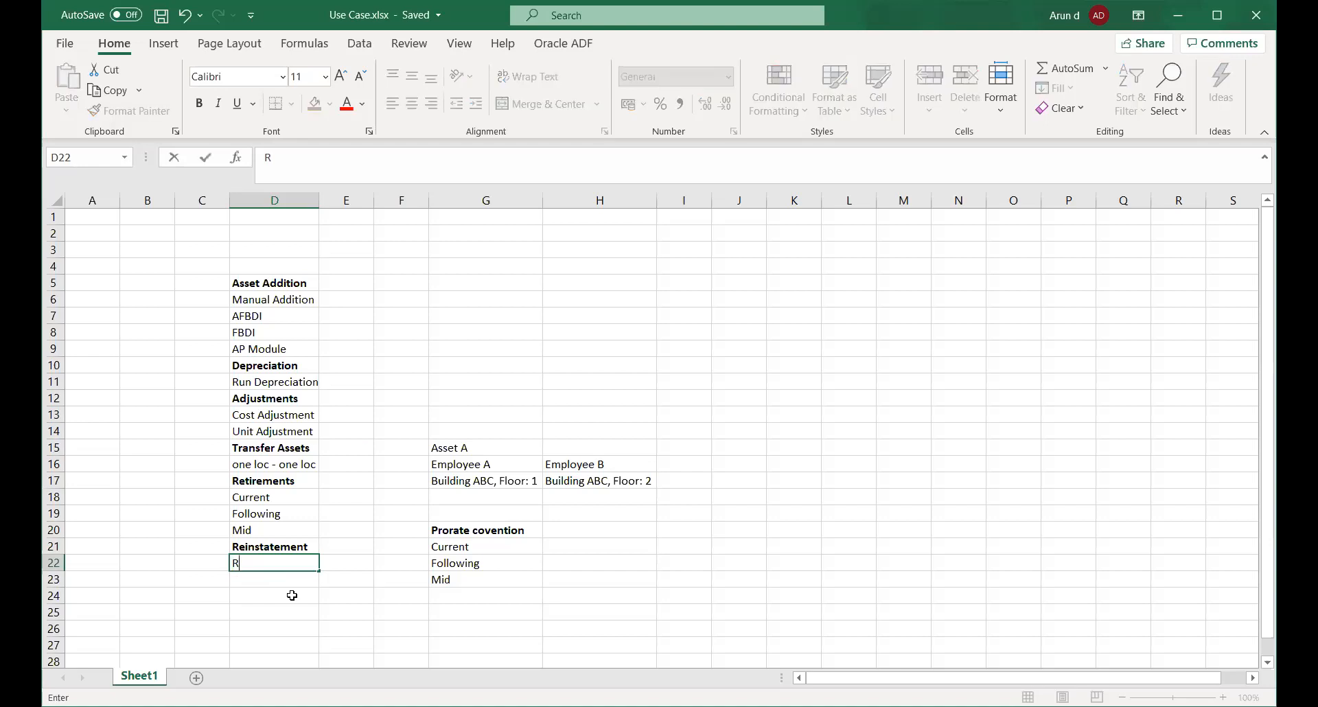
pyautogui.write('etirement')
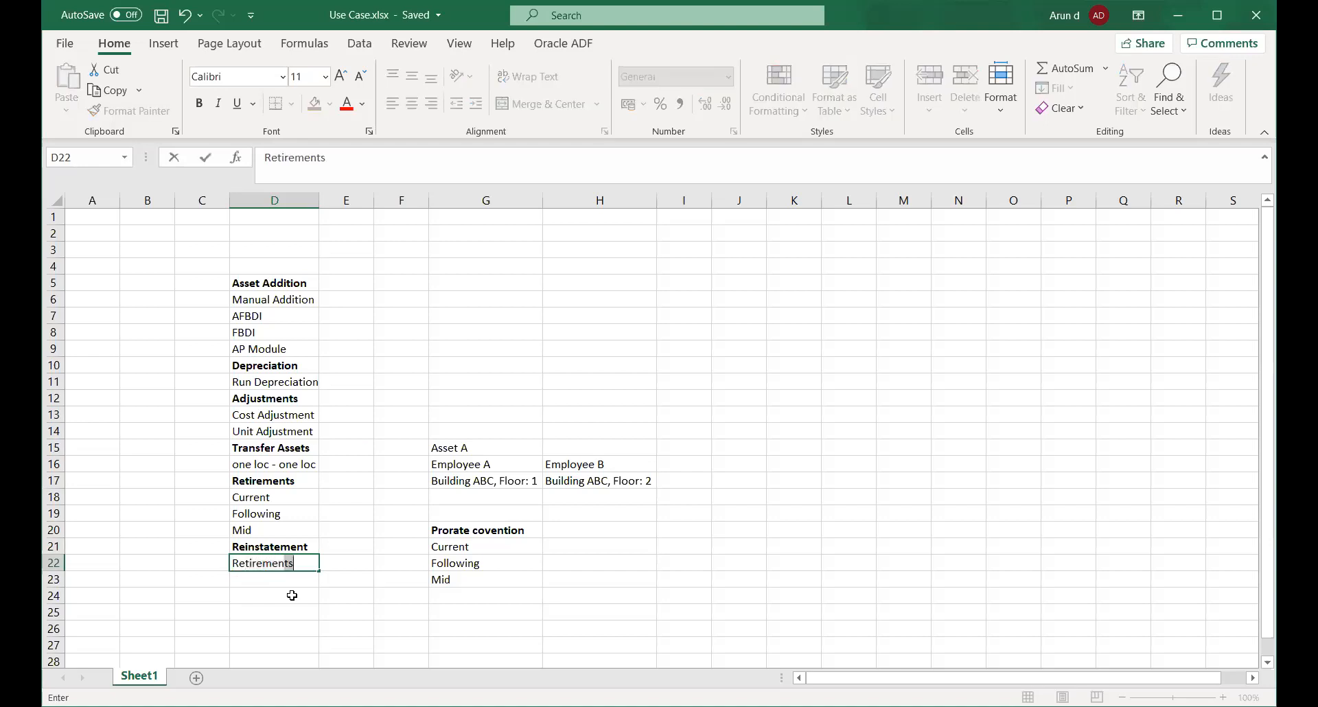
pyautogui.write(' reversal')
pyautogui.press('Return')
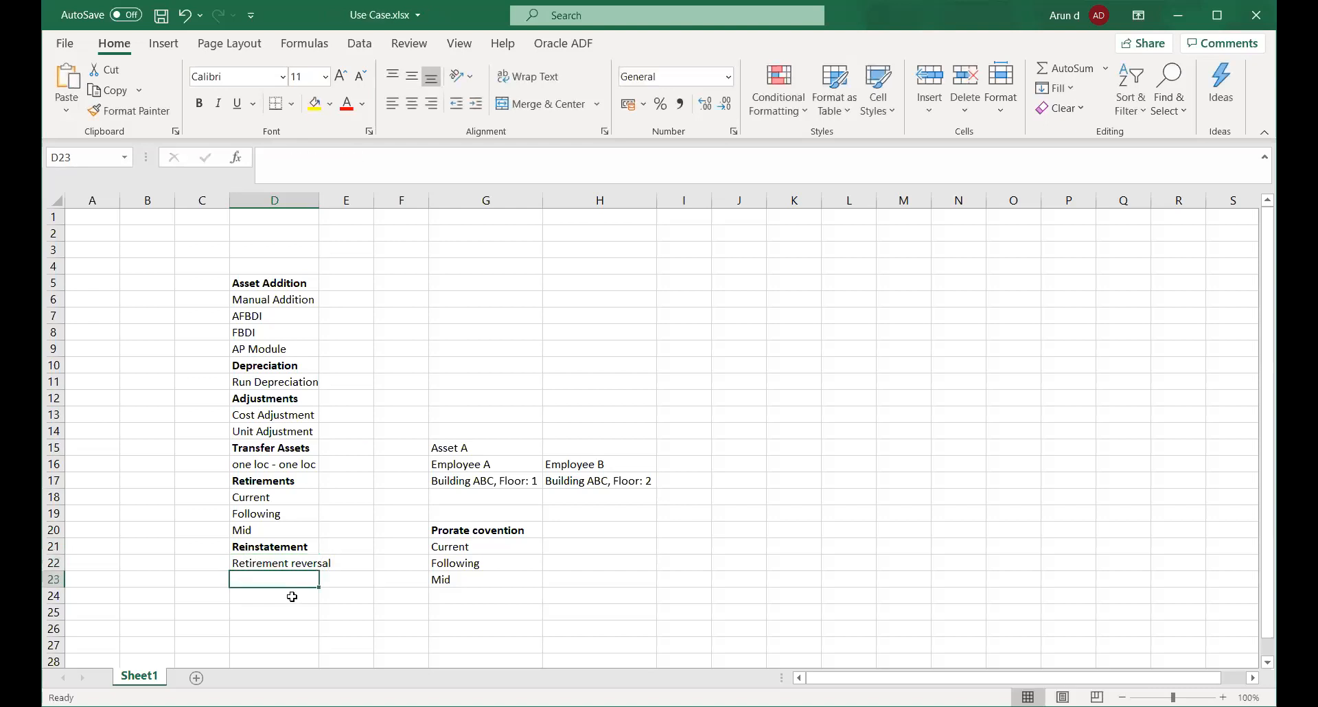
pyautogui.doubleClick(318, 203)
pyautogui.click(371, 484)
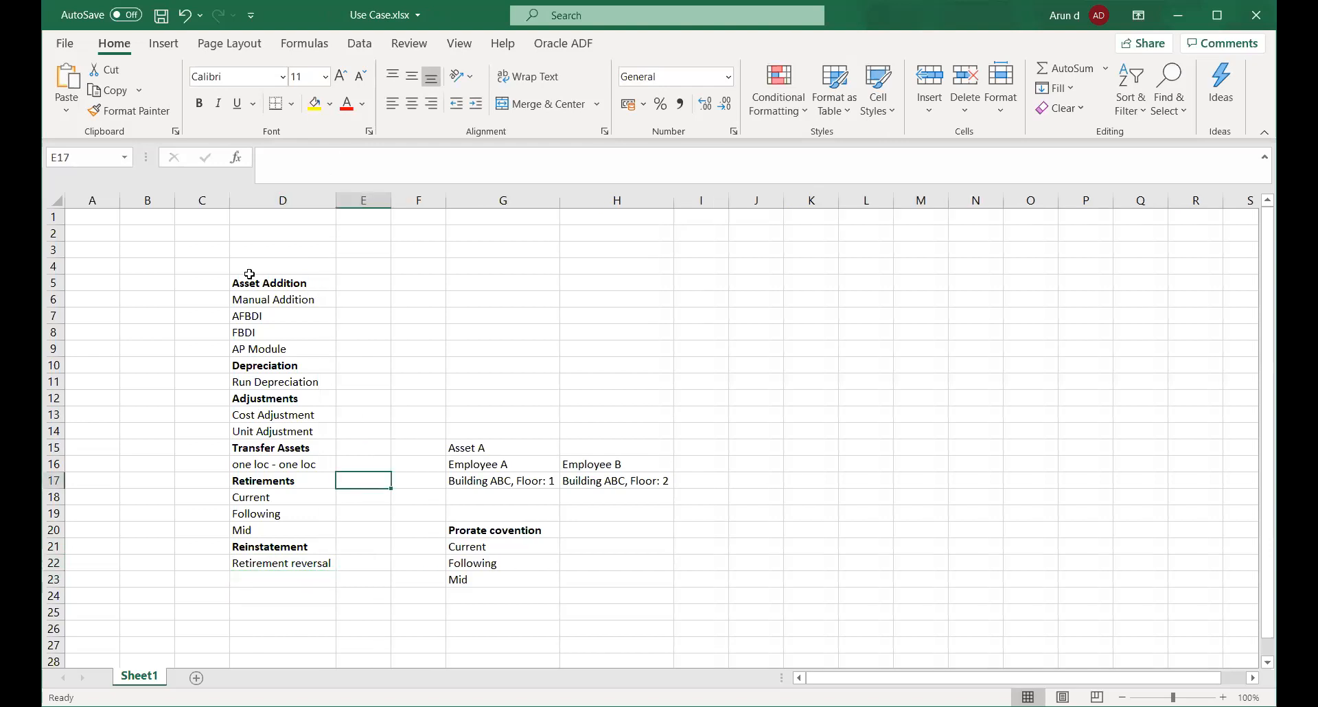
# Add Period closure as a bold heading in cell D23 below the Retirement reversal entry.
pyautogui.click(248, 585)
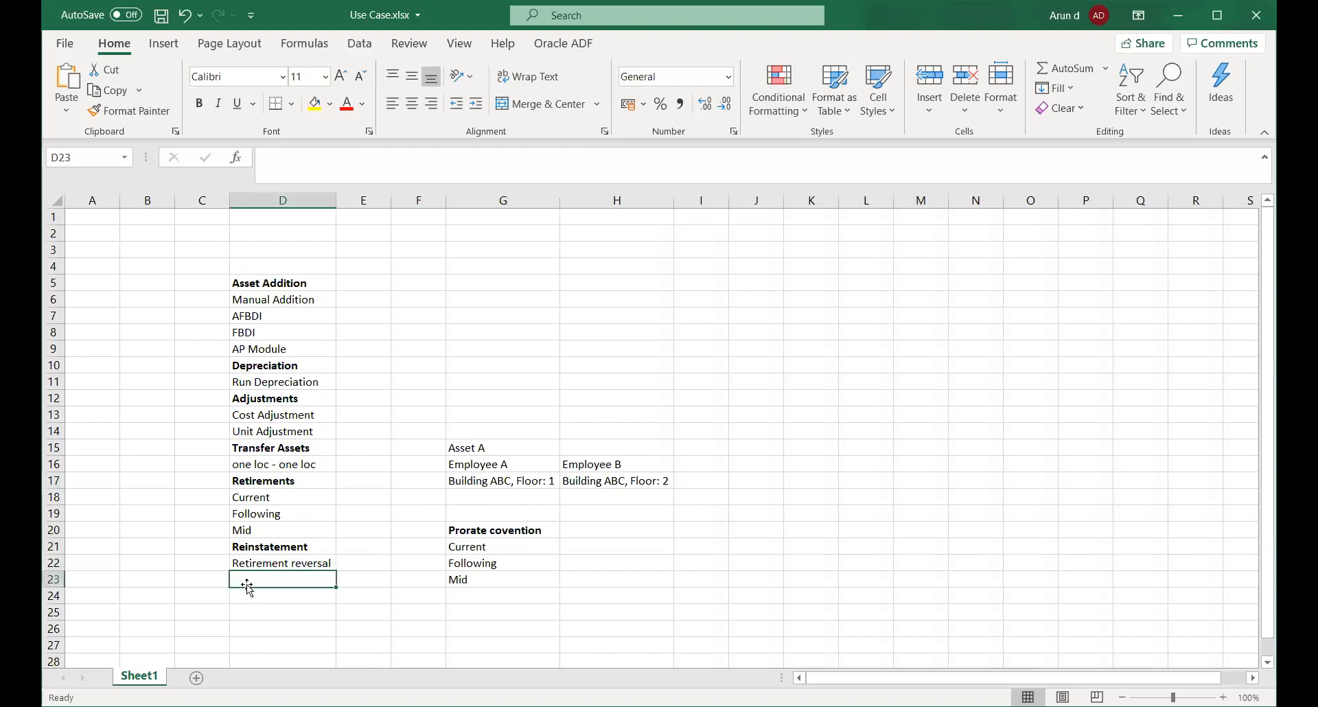
pyautogui.write('Closure')
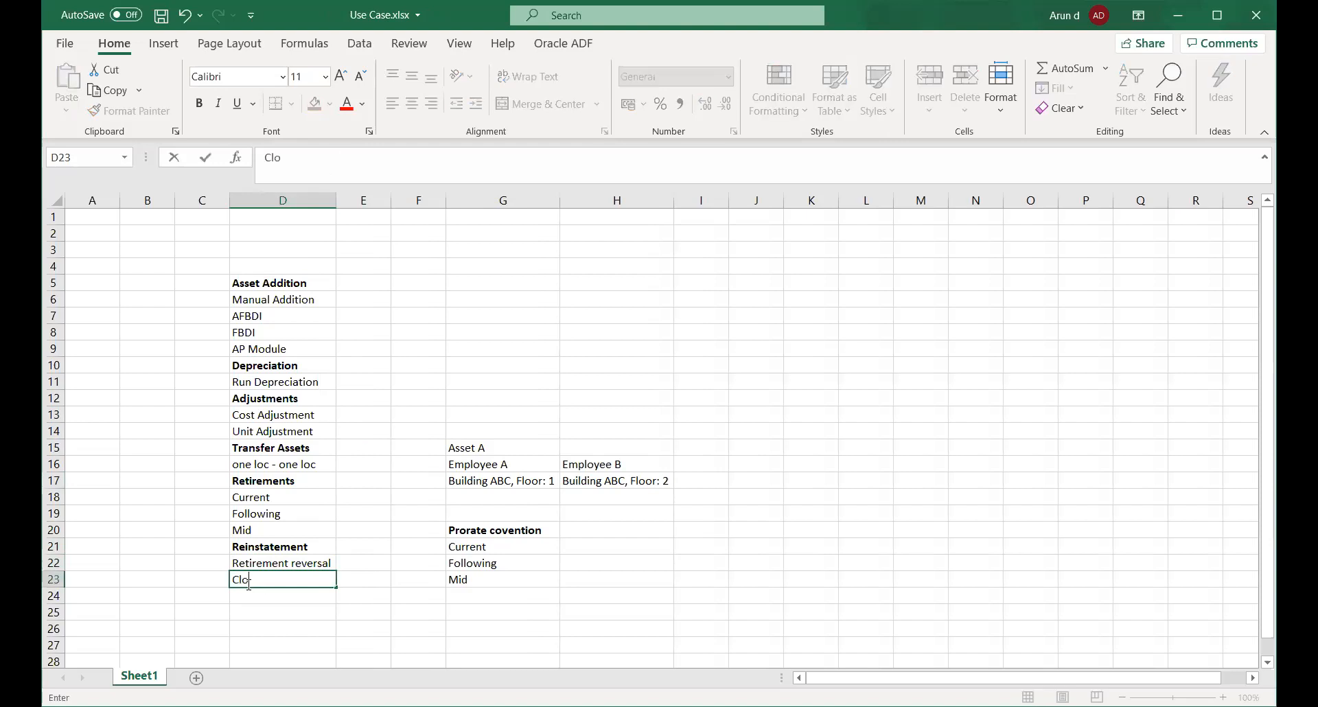
pyautogui.press('BackSpace')
pyautogui.press('BackSpace')
pyautogui.press('BackSpace')
pyautogui.press('BackSpace')
pyautogui.press('BackSpace')
pyautogui.press('BackSpace')
pyautogui.press('BackSpace')
pyautogui.write('Period closure')
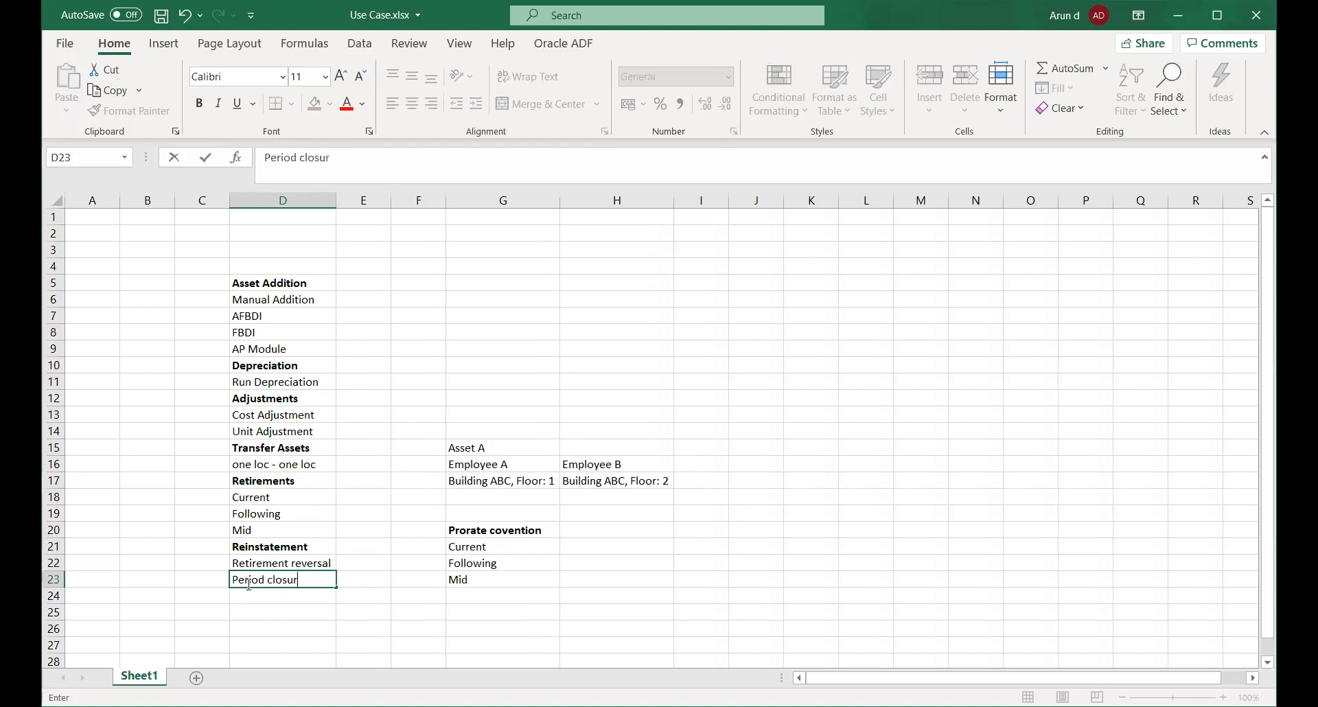
pyautogui.press('Return')
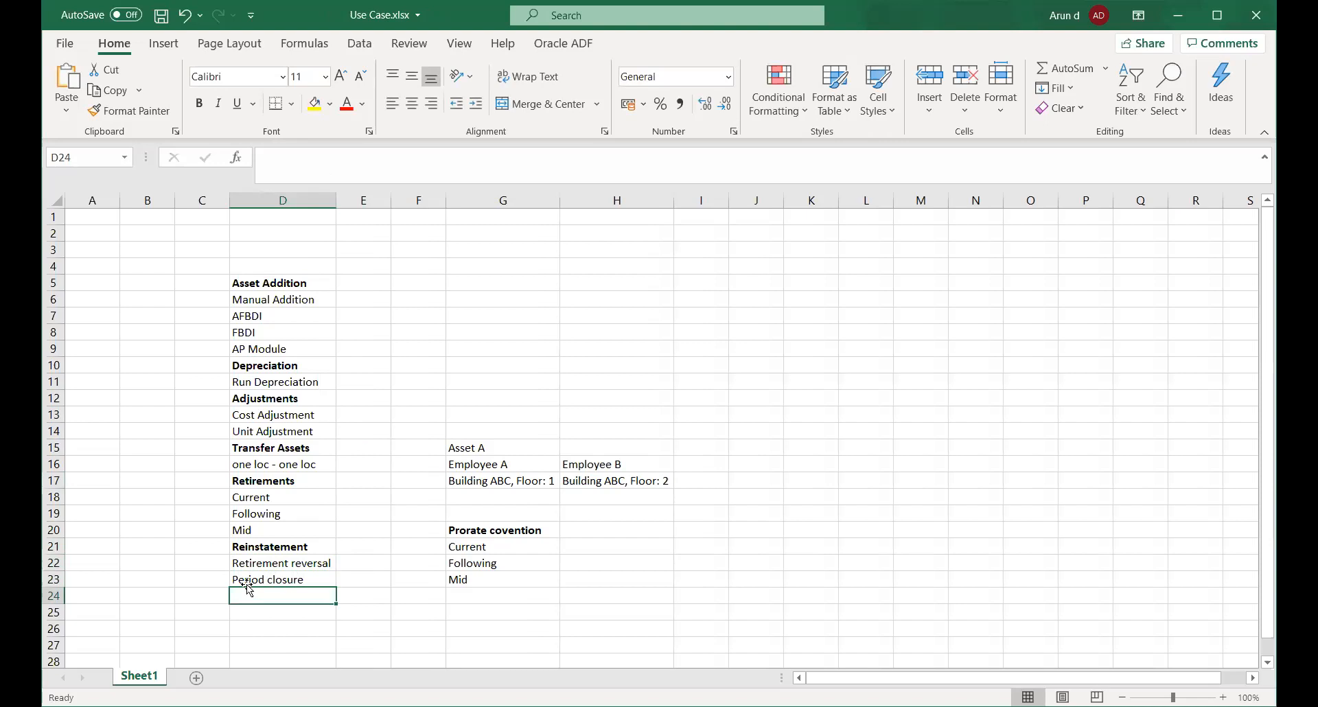
pyautogui.click(245, 579)
pyautogui.hotkey('ctrl', 'b')
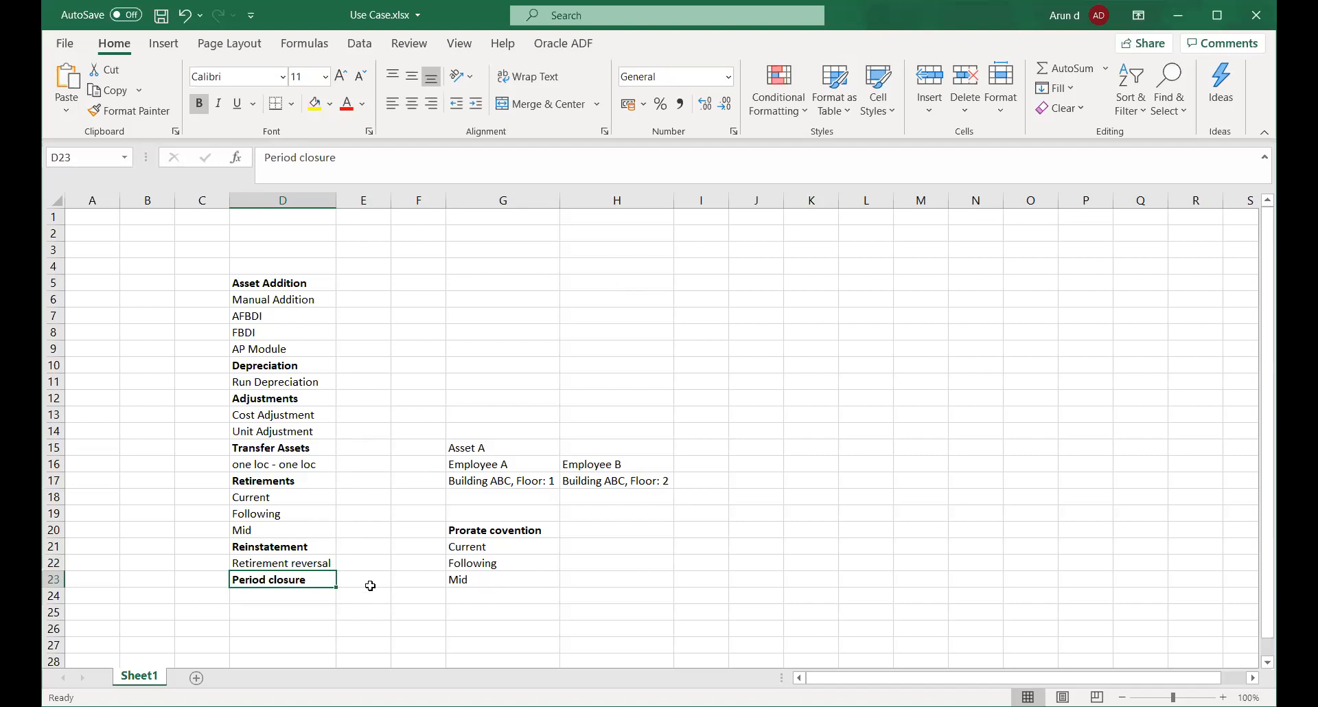
pyautogui.click(274, 598)
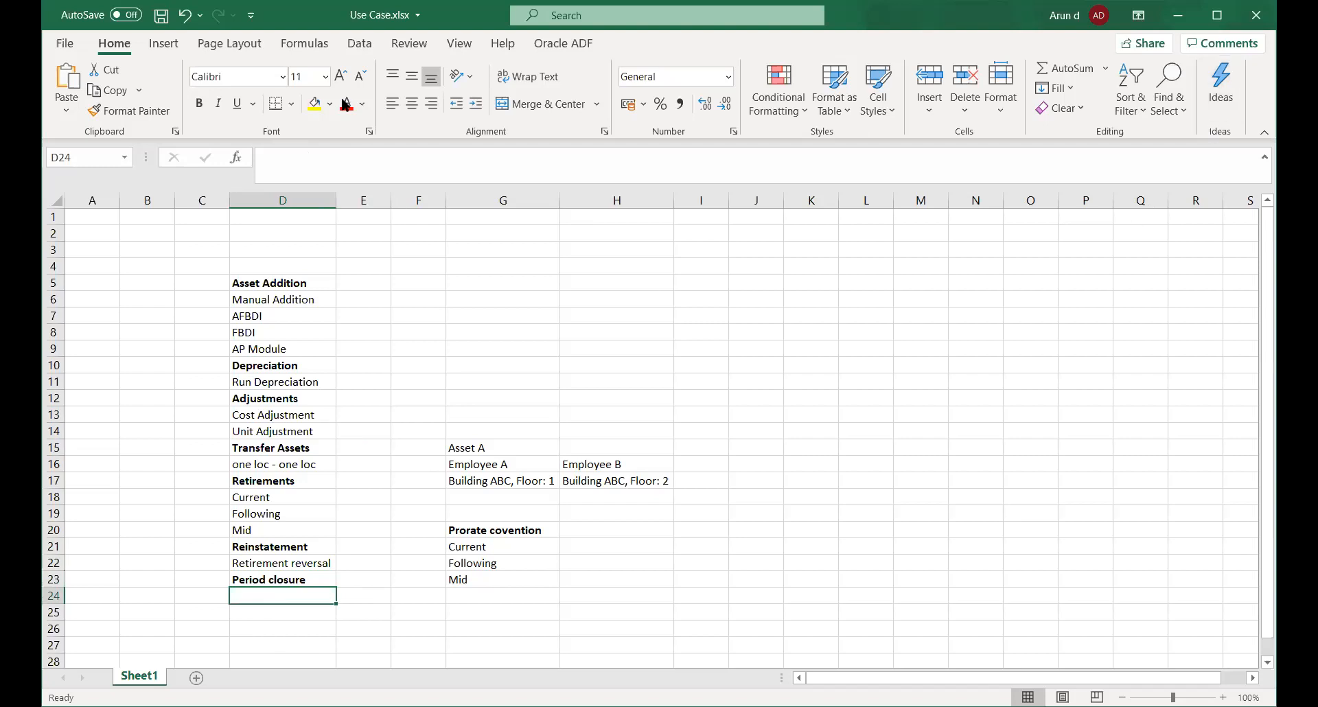
# Switch to Oracle Applications in the browser and open the Fixed Assets group's Assets work area from the home page.
pyautogui.hotkey('alt', 'Tab')
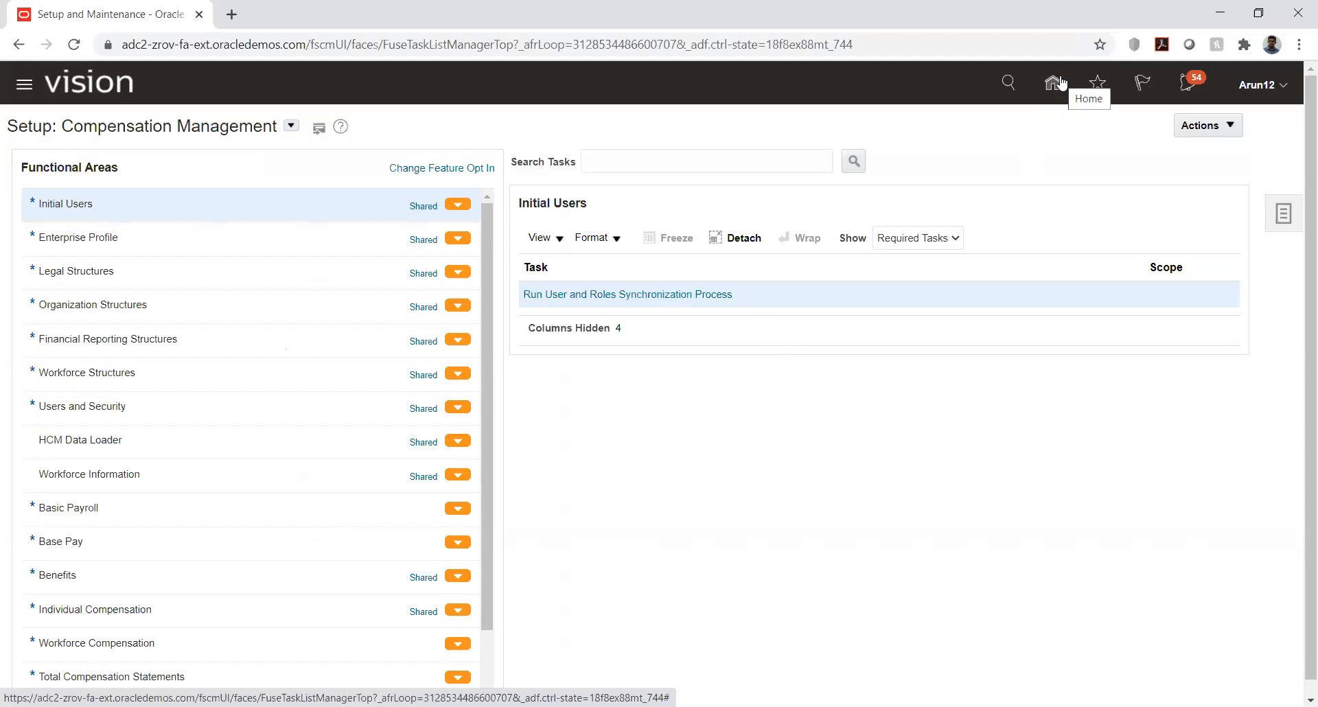
pyautogui.click(1061, 82)
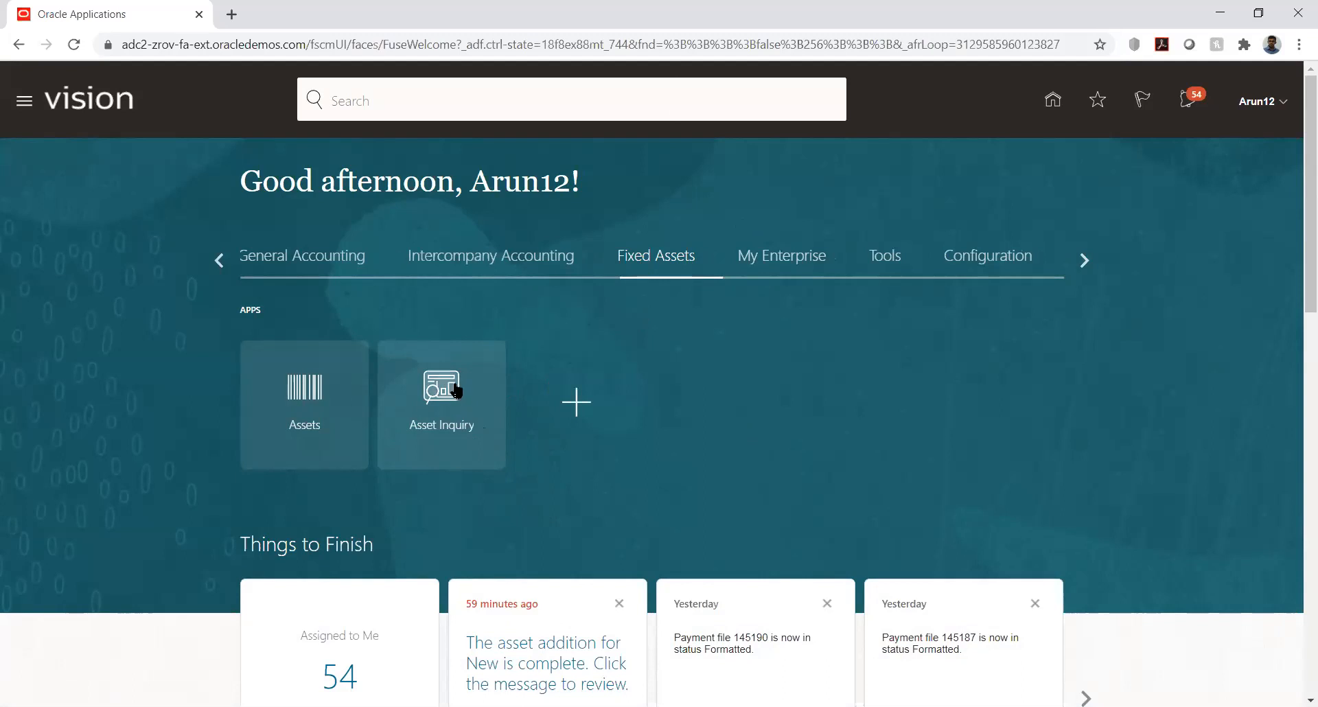
pyautogui.click(293, 390)
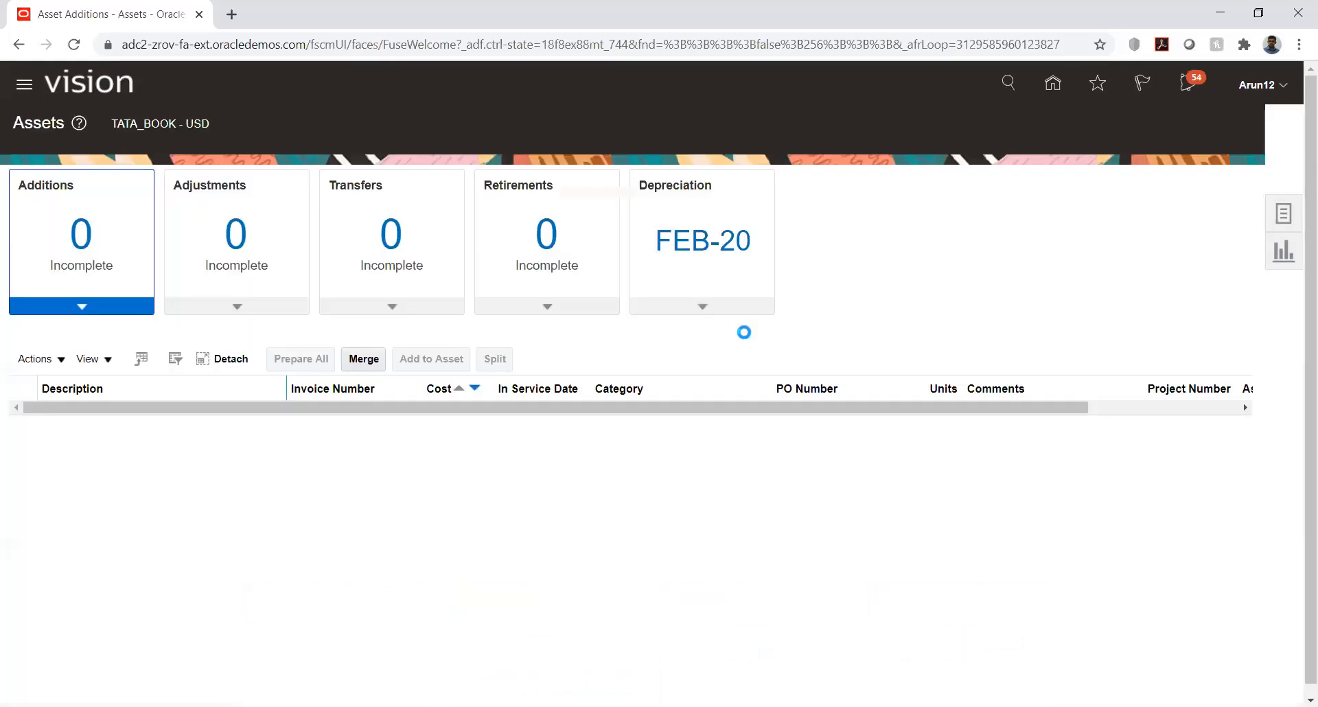
# Examine the Assets work area's transaction, accounting and general tasks alongside its additions, adjustments, transfers, retirements and depreciation summaries.
pyautogui.click(1274, 210)
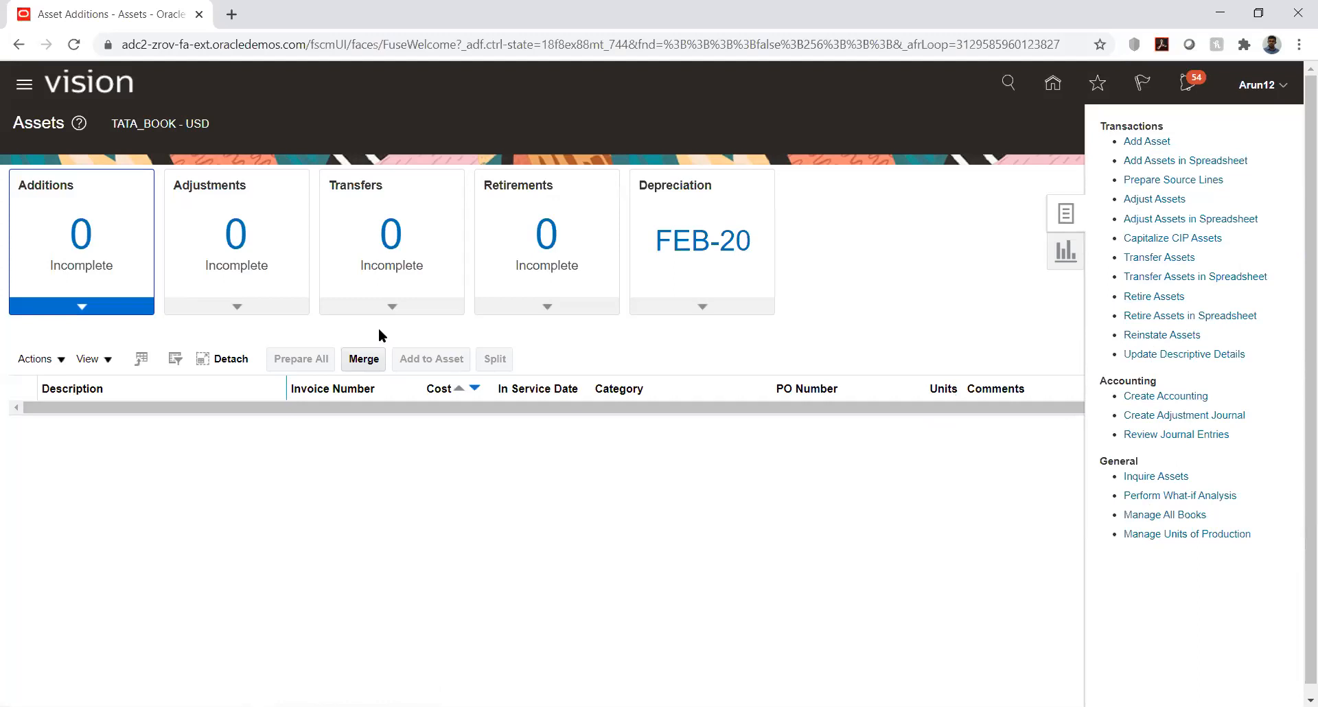
pyautogui.click(228, 510)
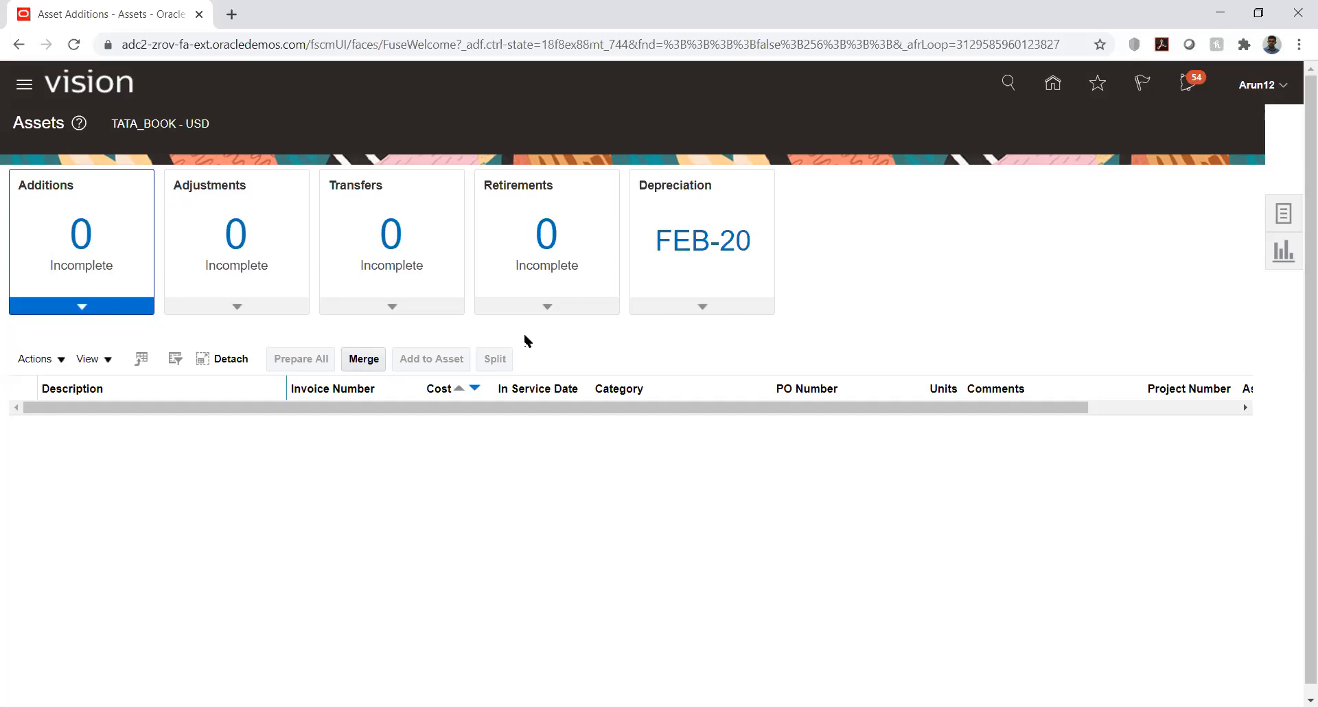
pyautogui.click(1275, 211)
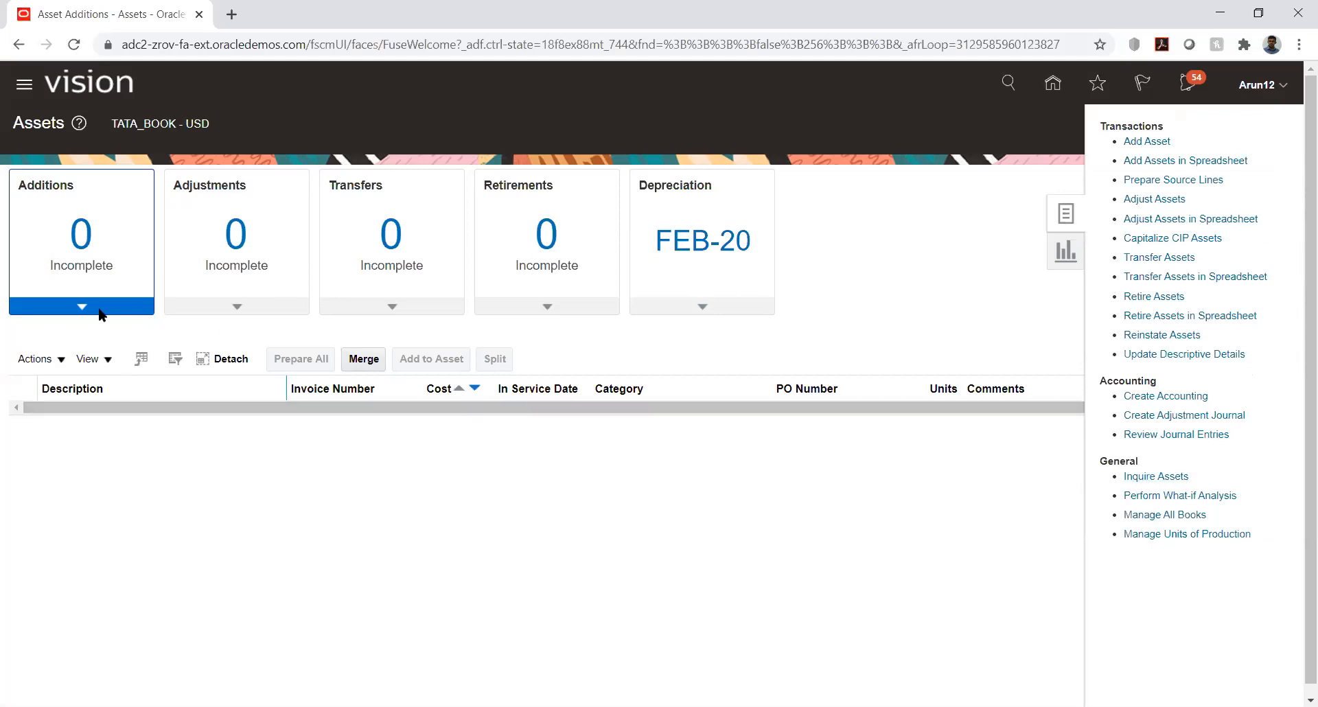
pyautogui.click(165, 442)
pyautogui.click(1282, 214)
pyautogui.click(957, 302)
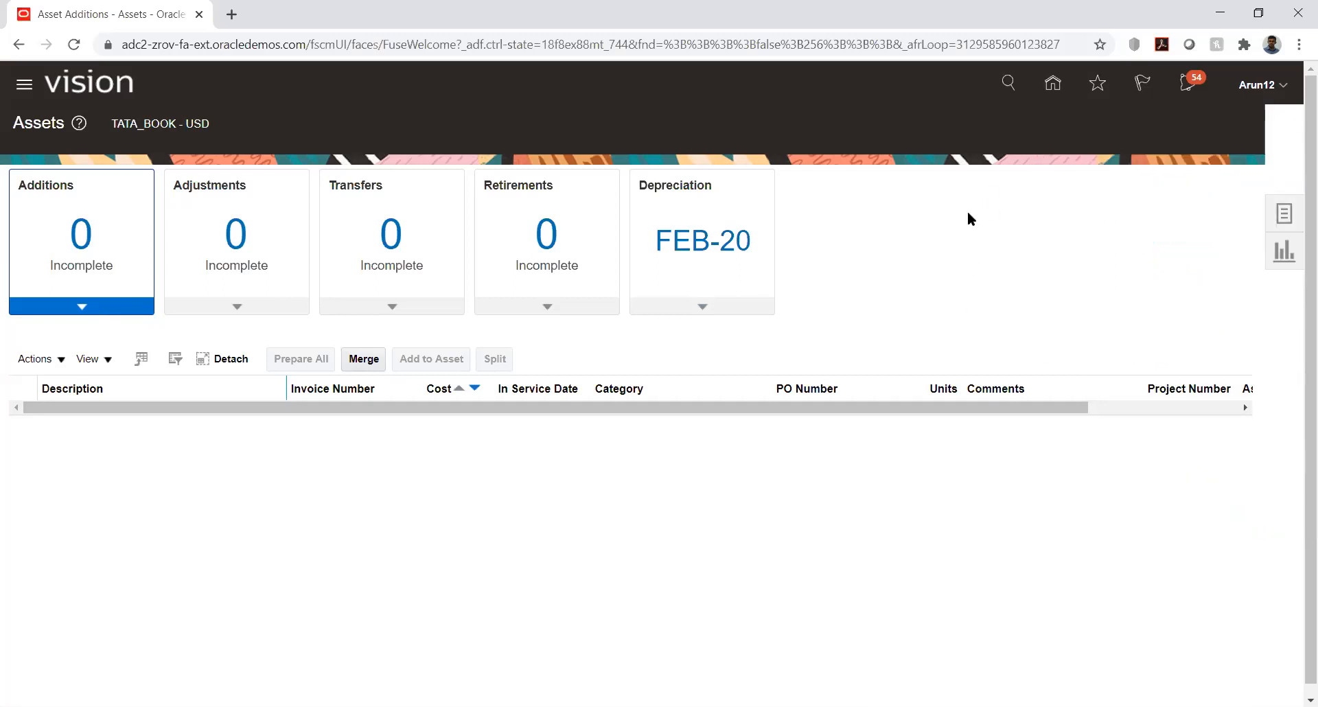
# Return to the home page and open Setup and Maintenance with its list of setup management tasks.
pyautogui.click(1051, 93)
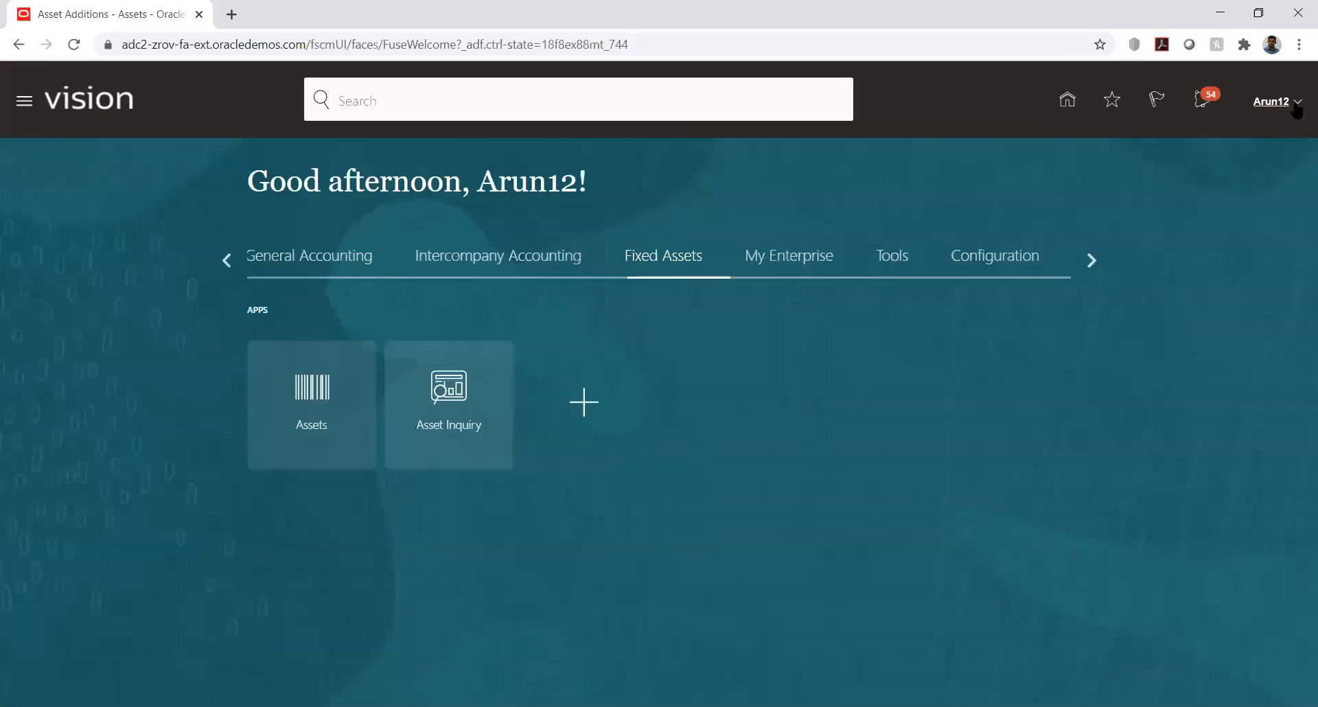
pyautogui.click(1260, 101)
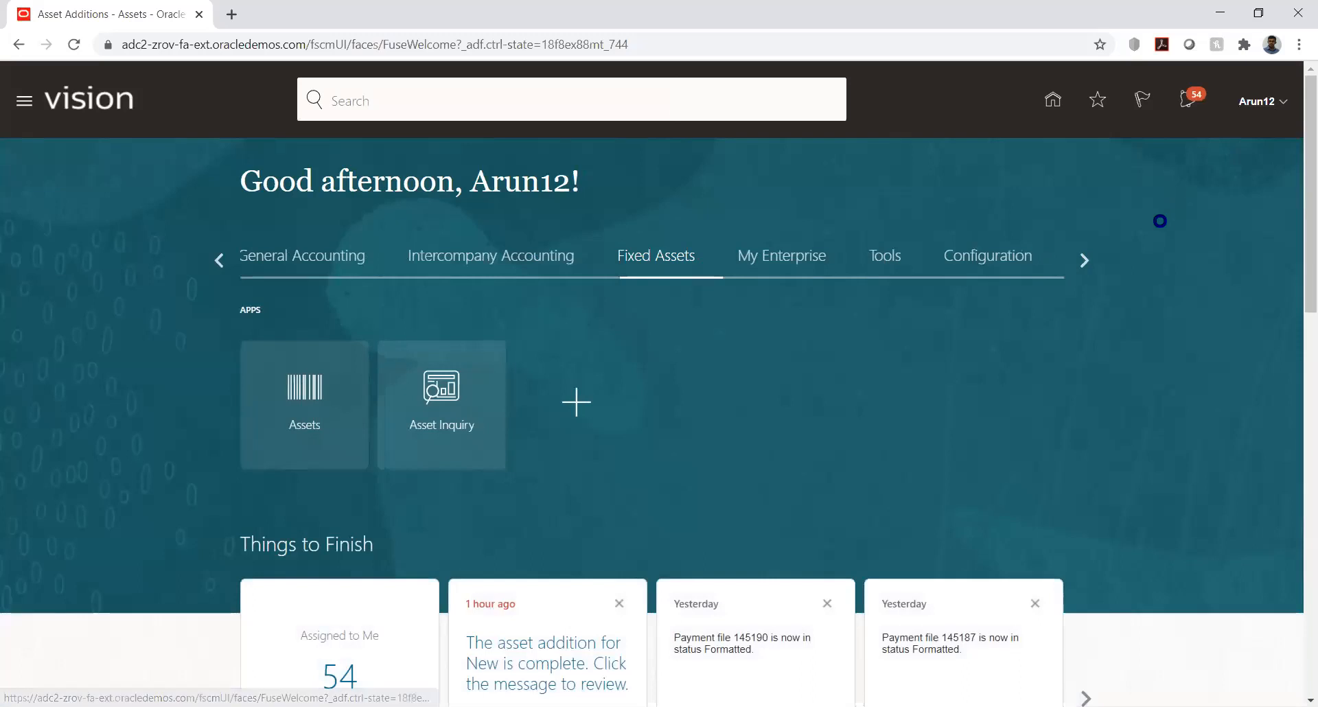
pyautogui.click(1007, 352)
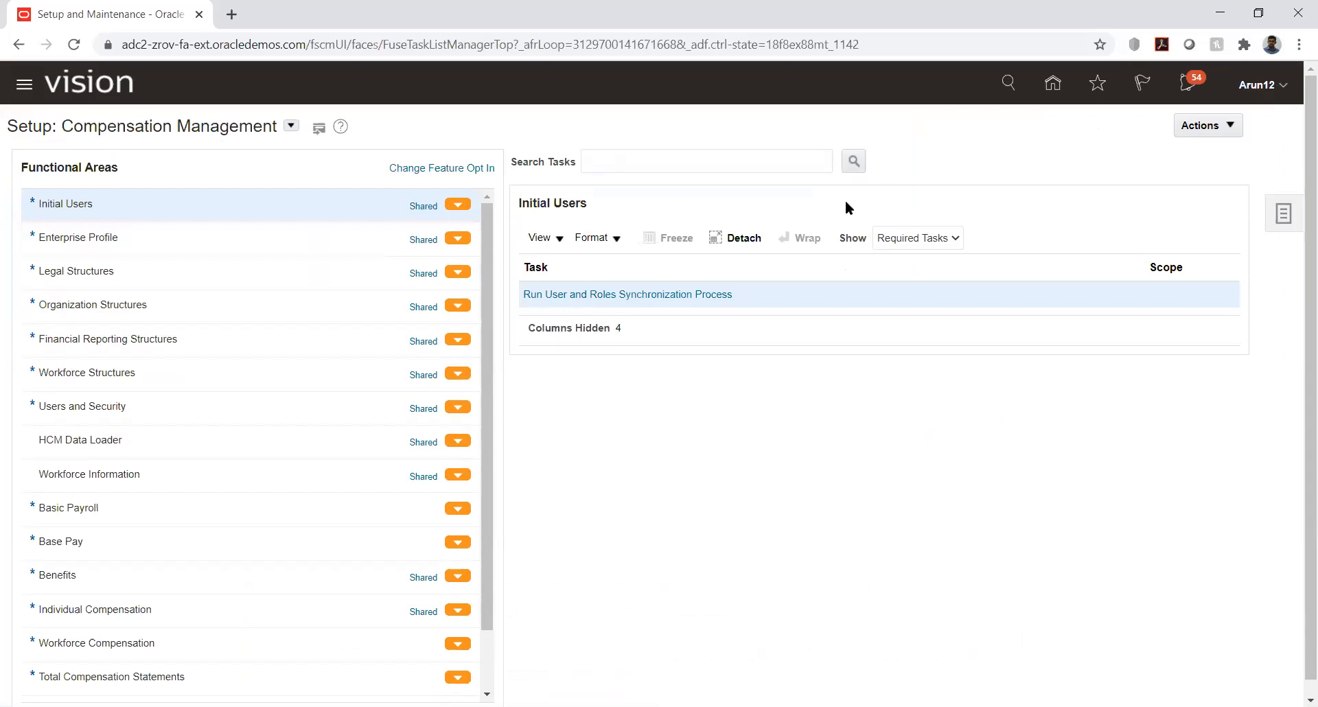
pyautogui.click(1278, 215)
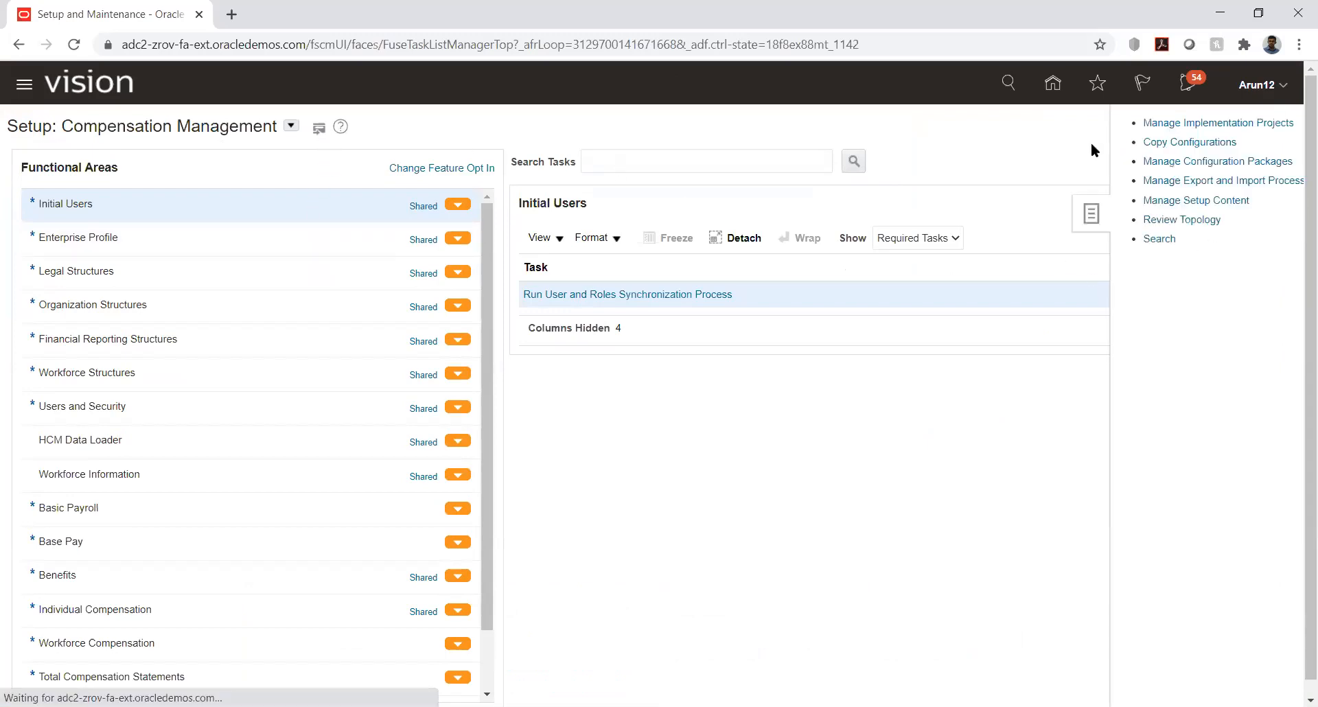
pyautogui.click(1142, 125)
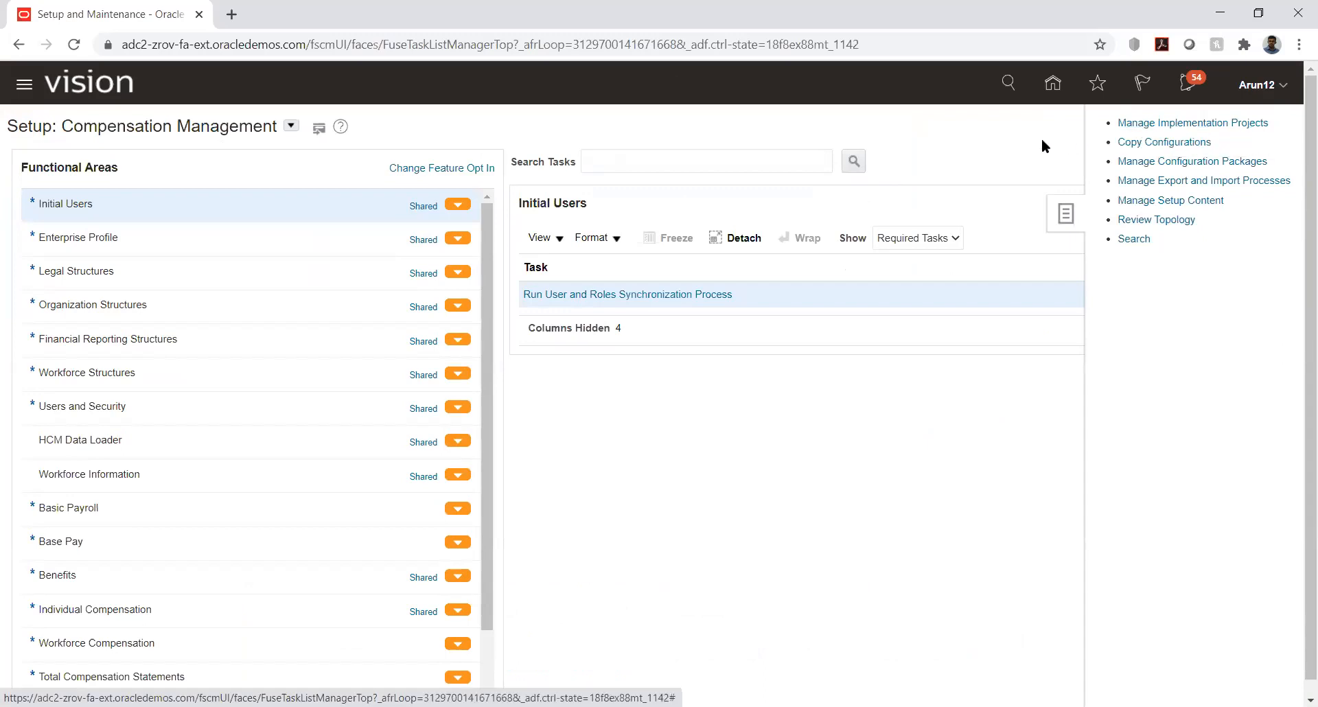
# Switch the setup offering to Financials and display the required tasks of the Fixed Assets functional area.
pyautogui.click(292, 127)
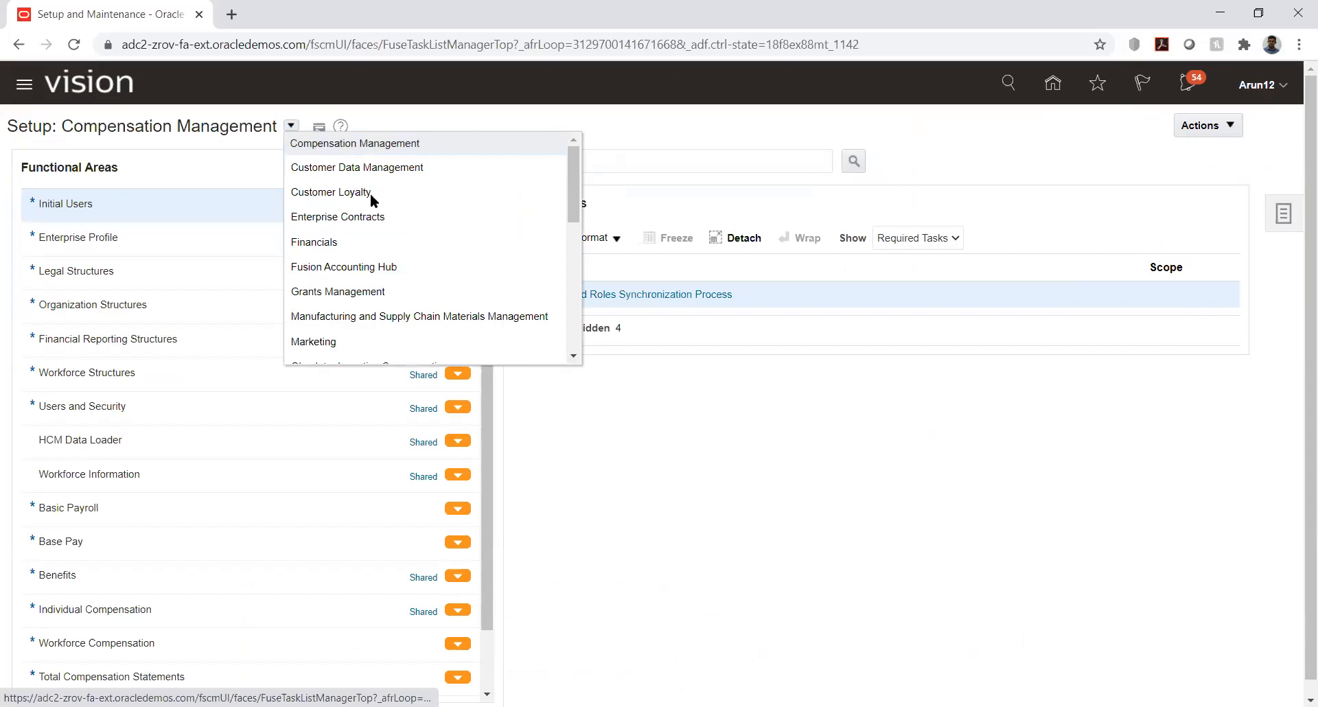
pyautogui.click(343, 238)
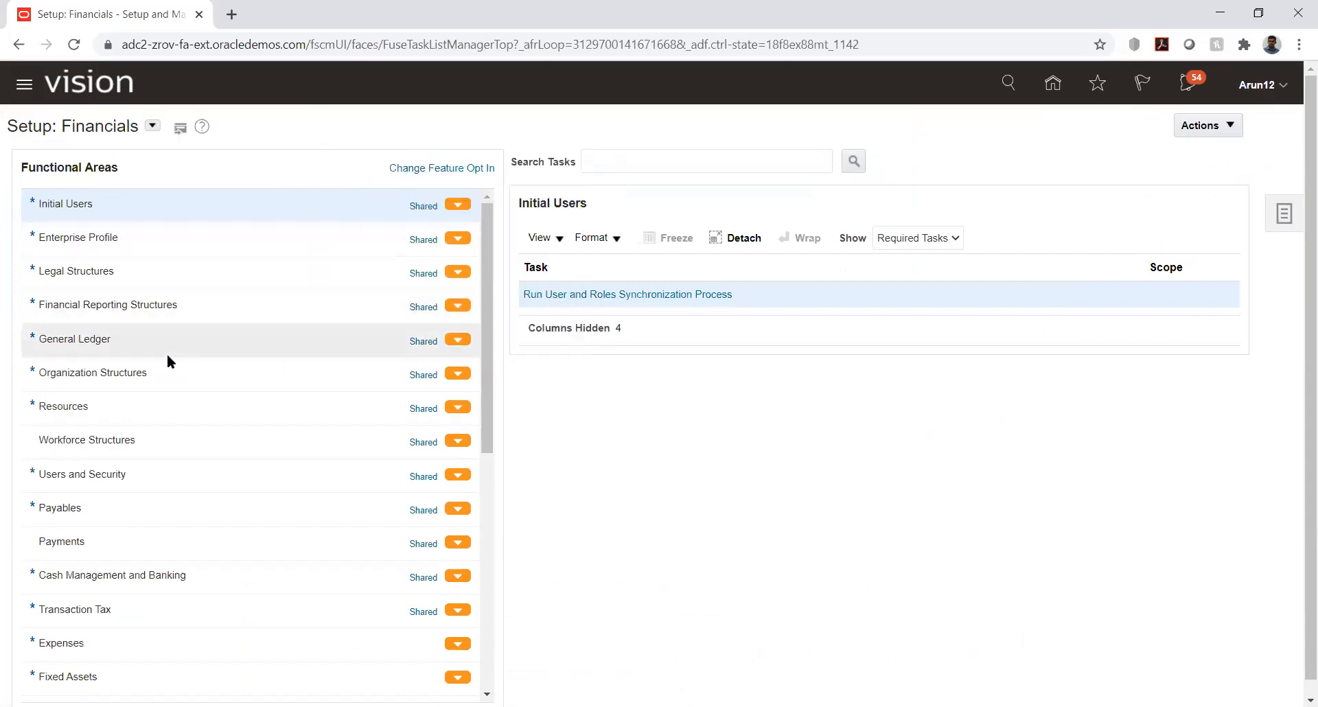
pyautogui.scroll(-5, 167, 353)
pyautogui.click(150, 413)
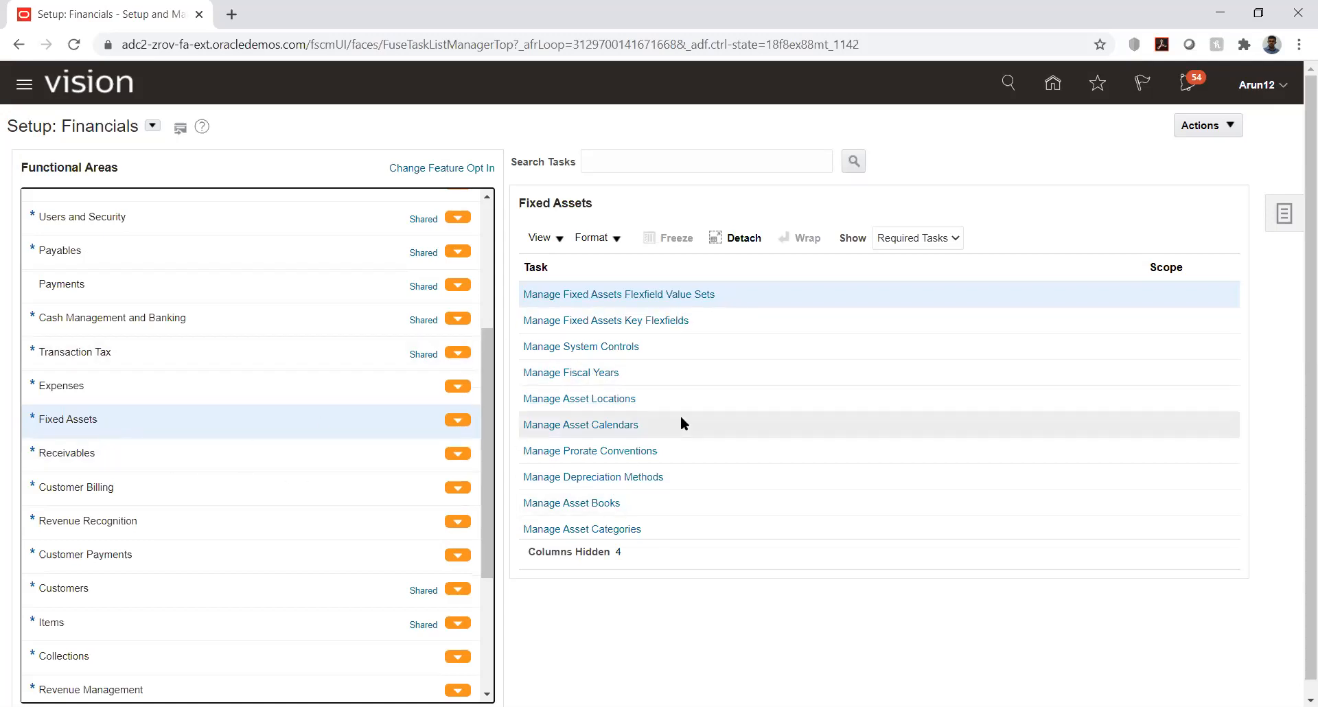
# Go to Manage Implementation Projects and open TATA PROJECT.
pyautogui.click(1283, 214)
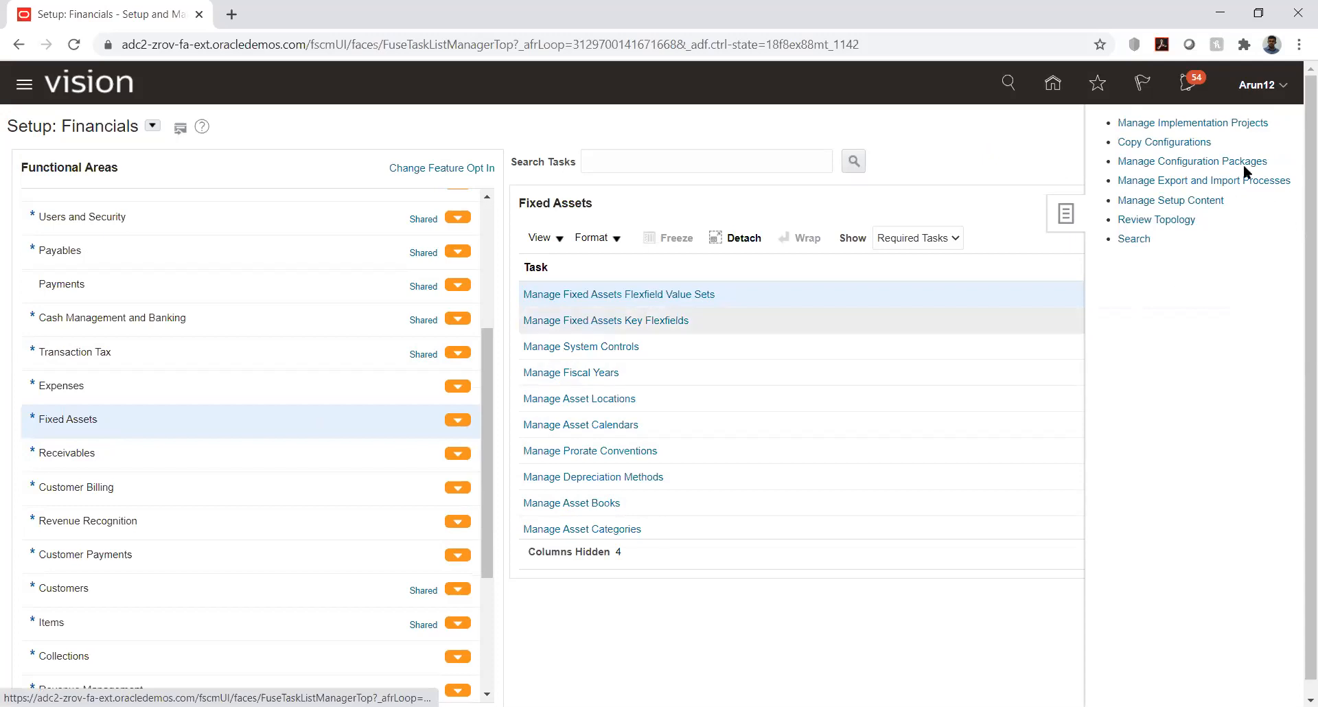
pyautogui.click(1185, 125)
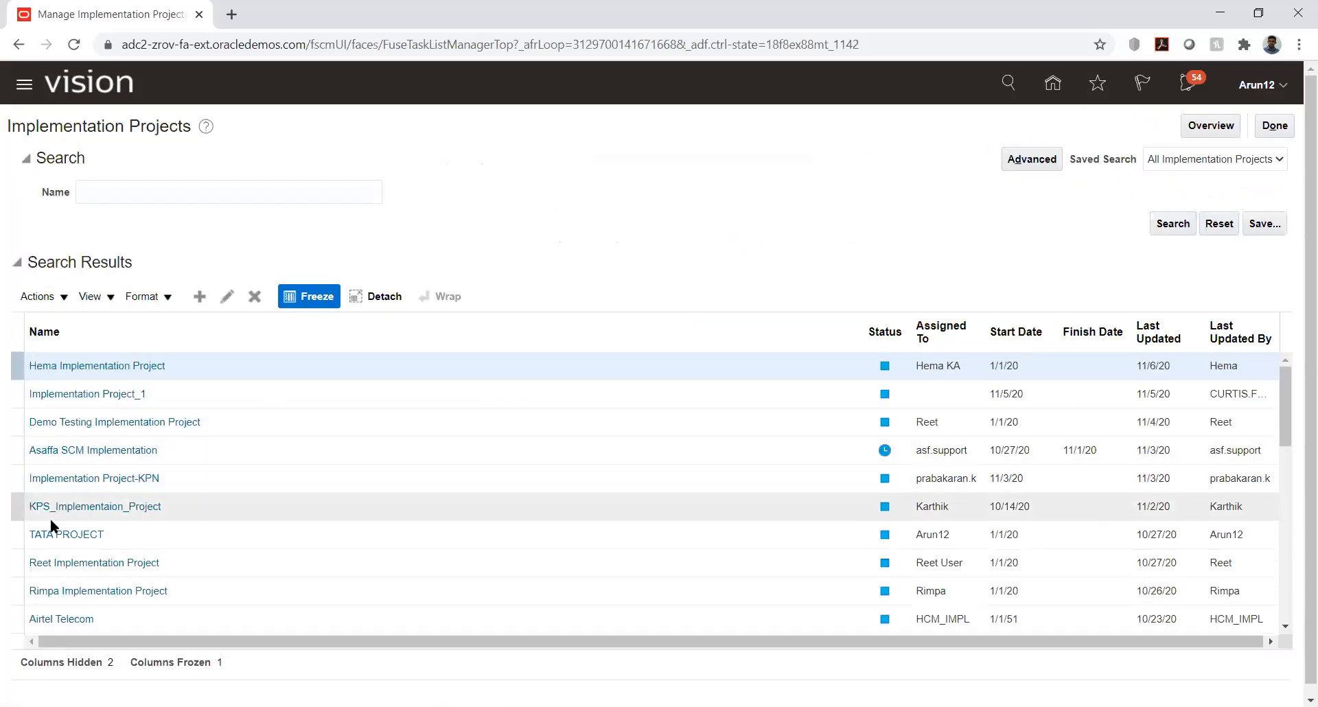
pyautogui.click(47, 536)
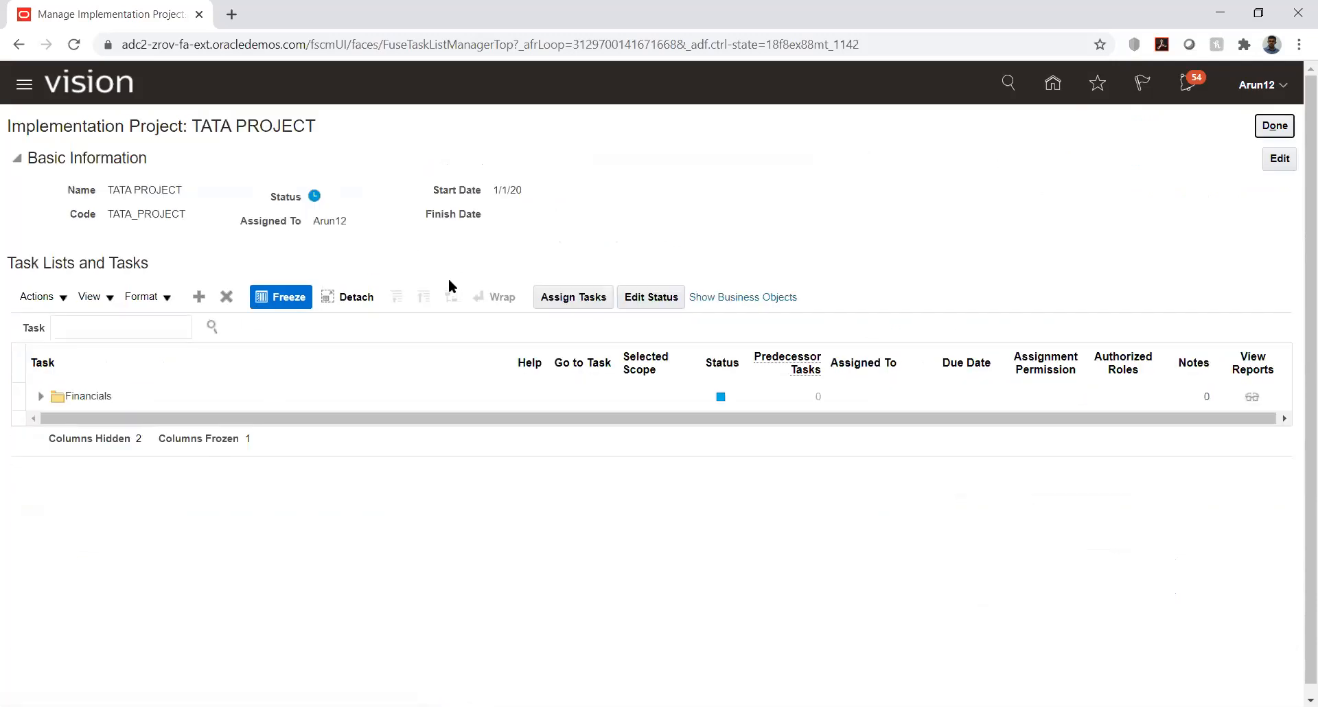
# Expand Financials and Define Fixed Assets Configuration in the project's task list, and open the Manage System Controls task.
pyautogui.click(39, 396)
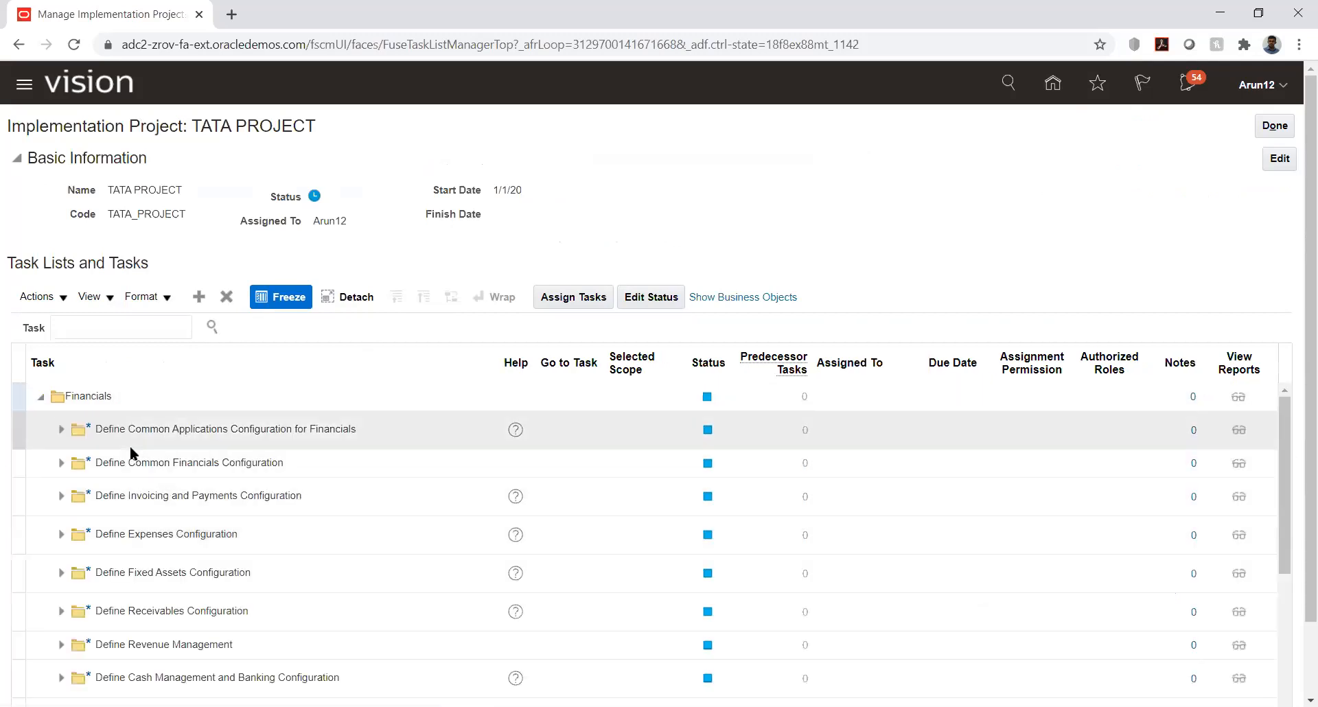
pyautogui.scroll(-2, 129, 446)
pyautogui.scroll(2, 176, 517)
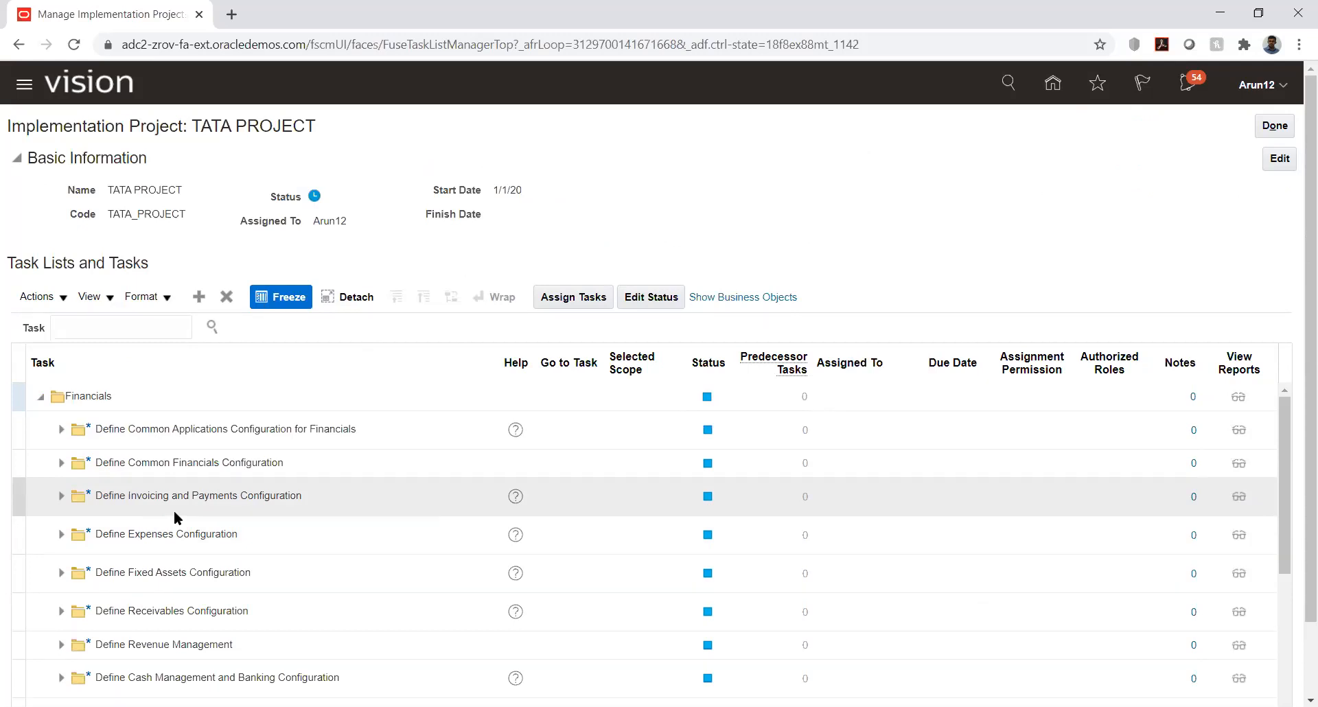
pyautogui.click(62, 573)
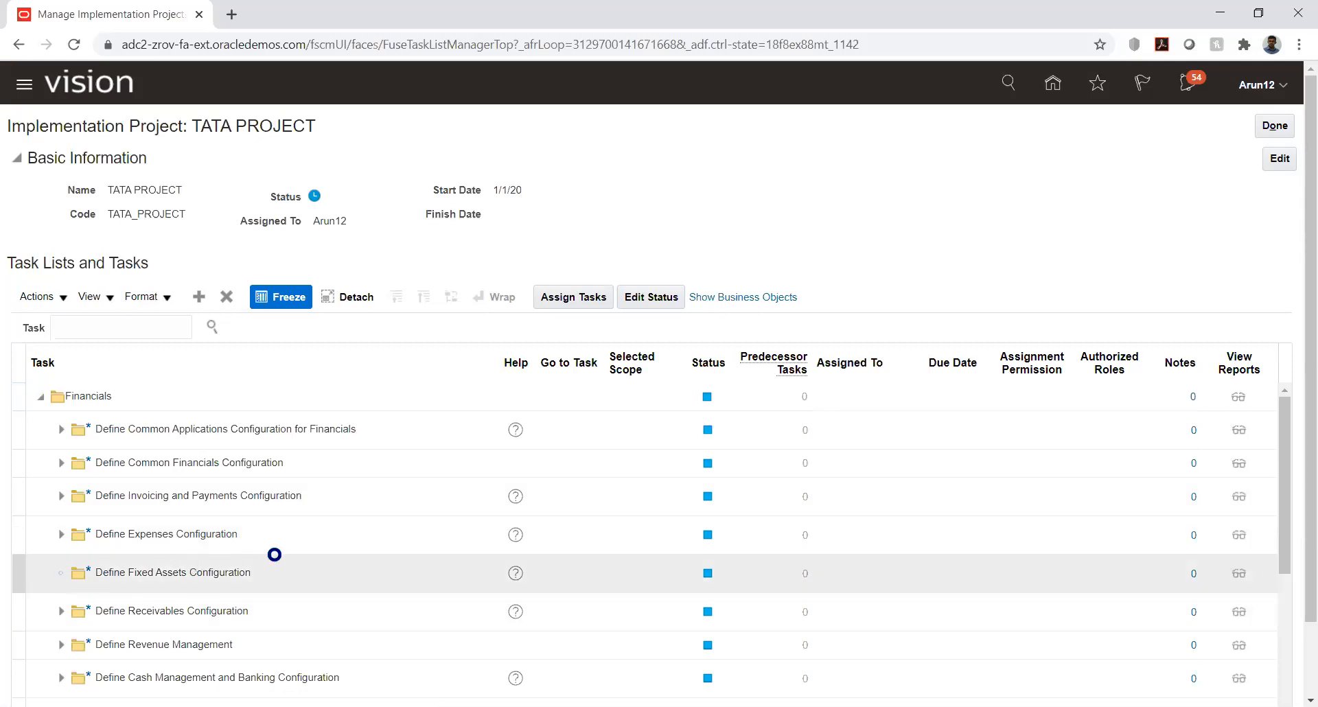
pyautogui.scroll(-2, 285, 461)
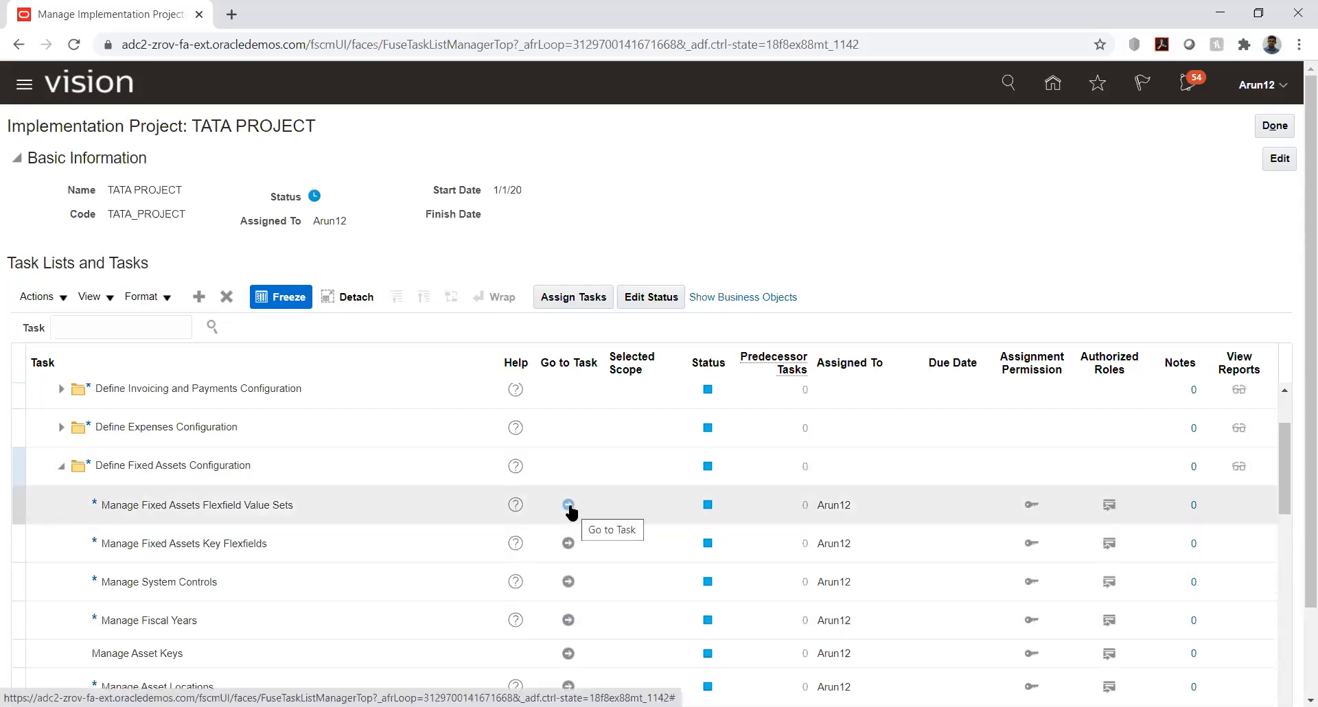
pyautogui.click(568, 581)
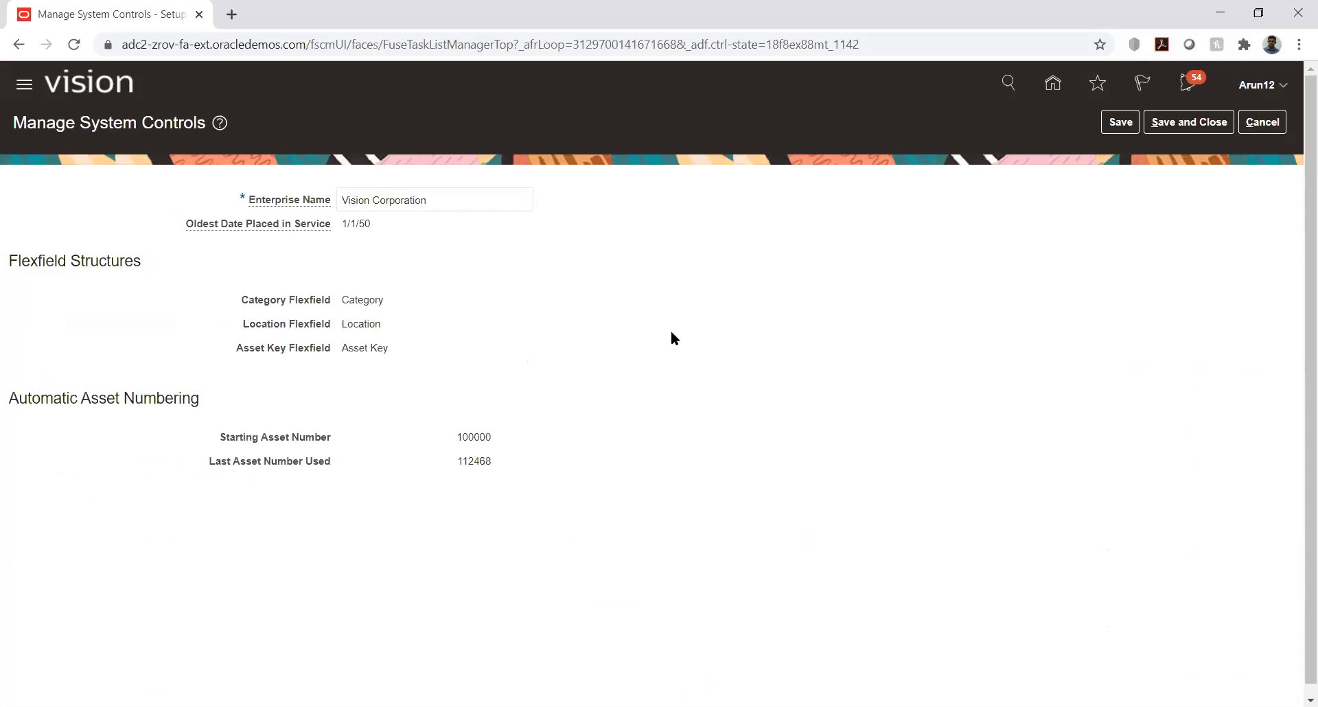
# Examine the category, location and asset key flexfield structures and the enterprise name in the system controls.
pyautogui.doubleClick(356, 299)
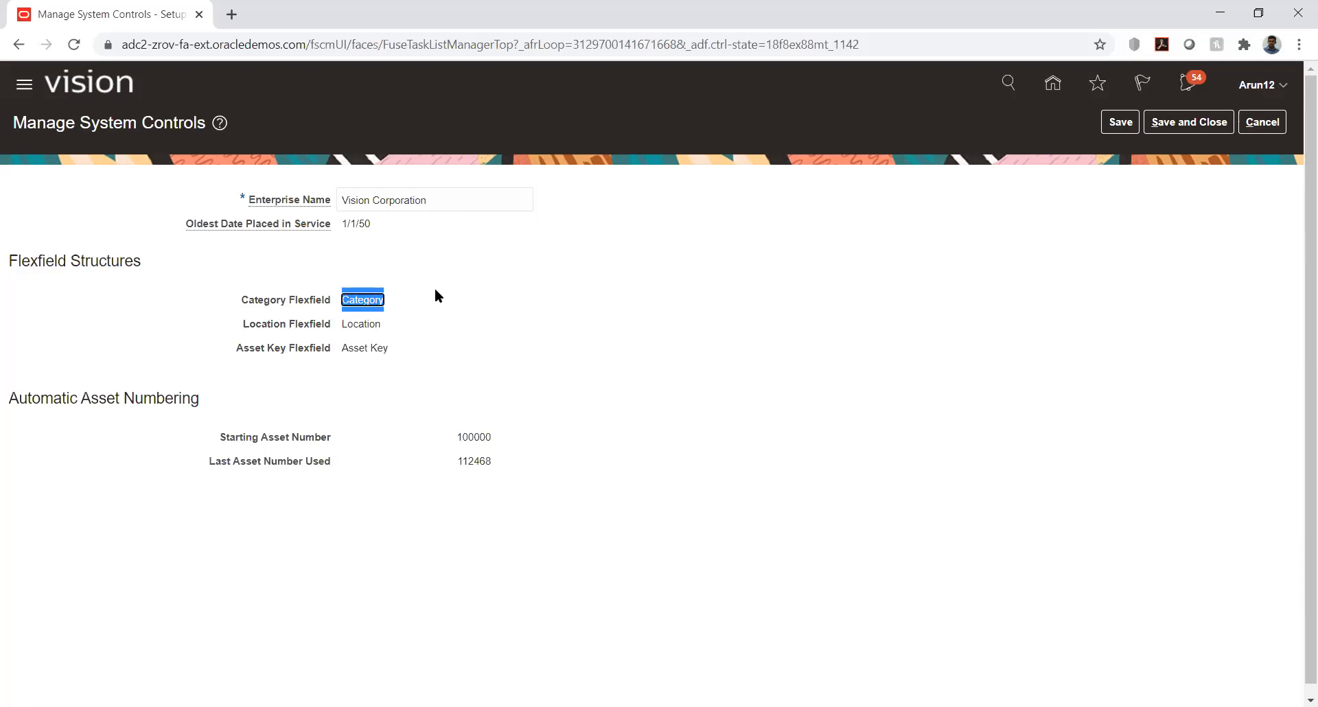
pyautogui.doubleClick(250, 300)
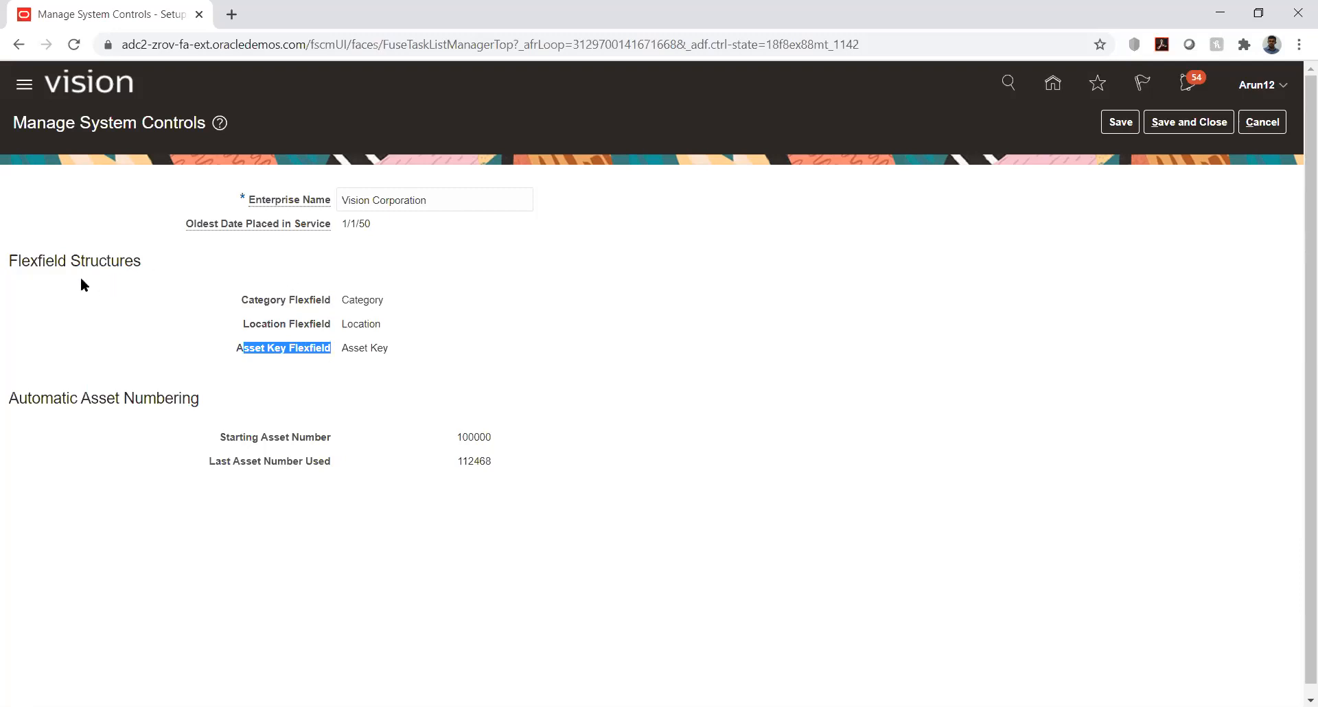
pyautogui.moveTo(10, 261); pyautogui.dragTo(163, 253)
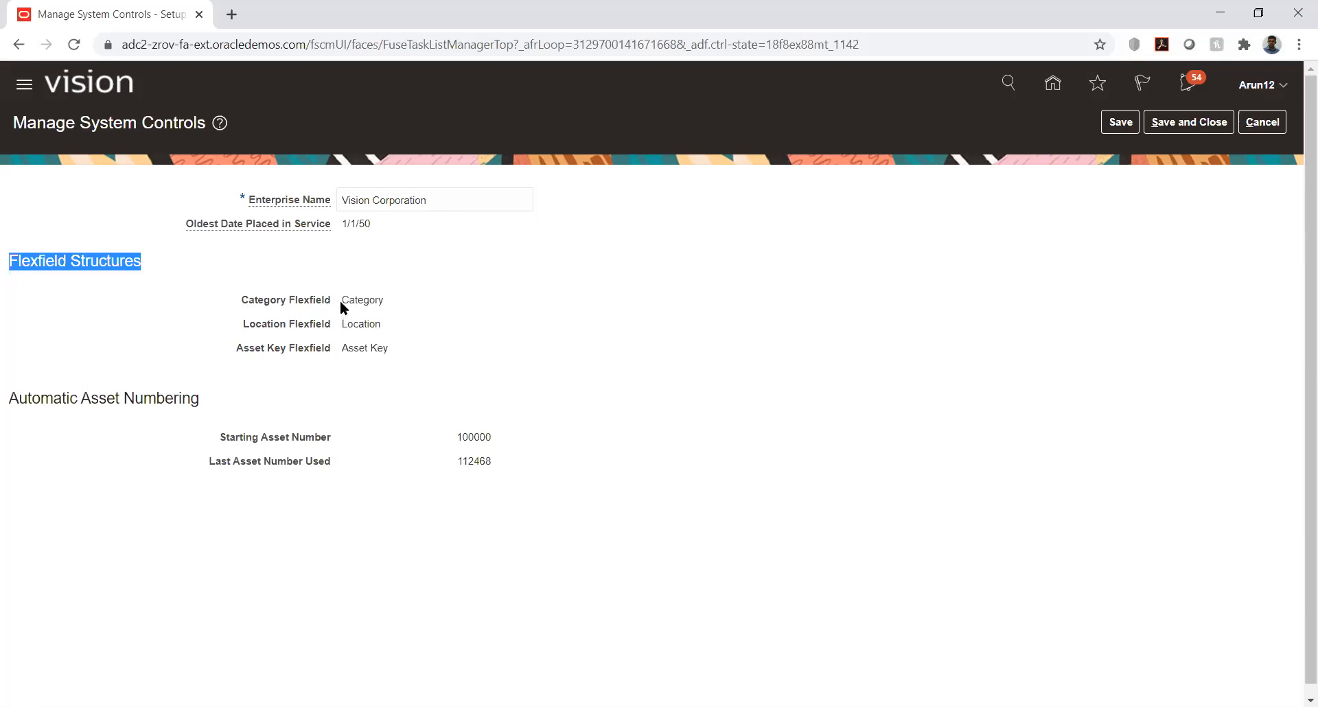
pyautogui.moveTo(342, 301); pyautogui.dragTo(385, 308)
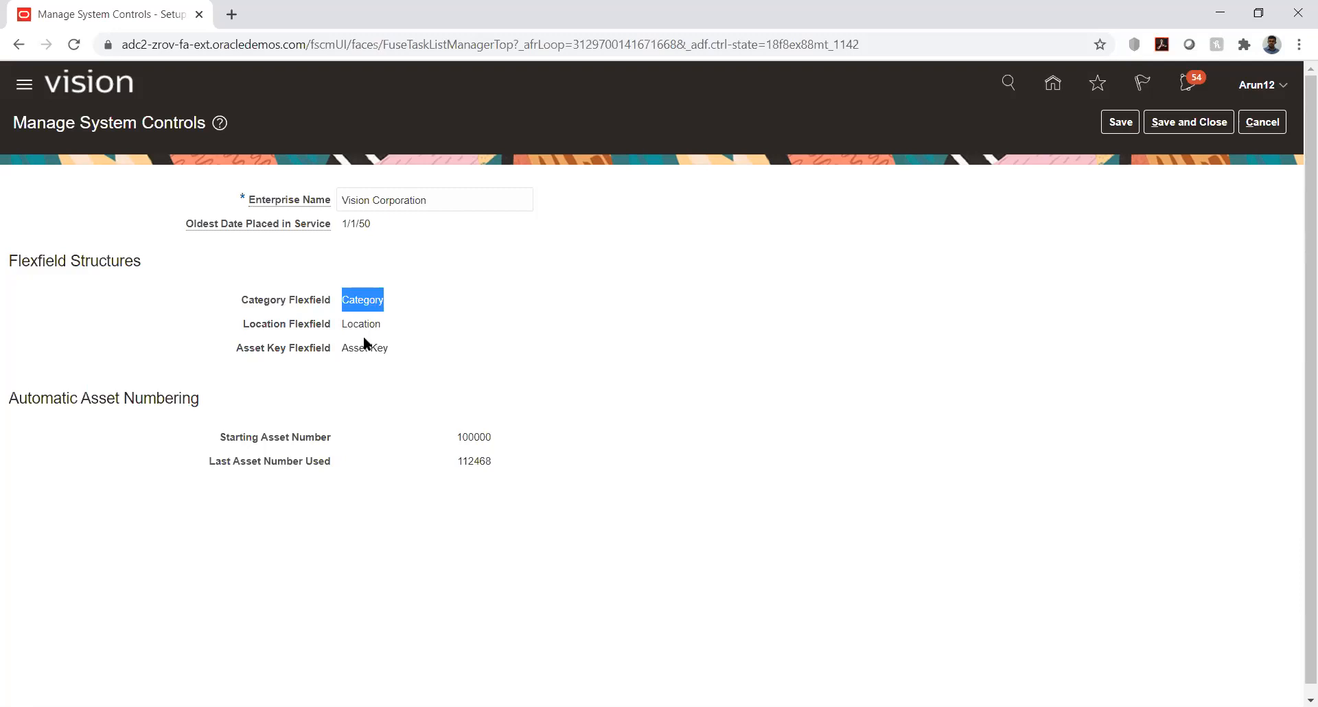
pyautogui.moveTo(343, 323); pyautogui.dragTo(388, 331)
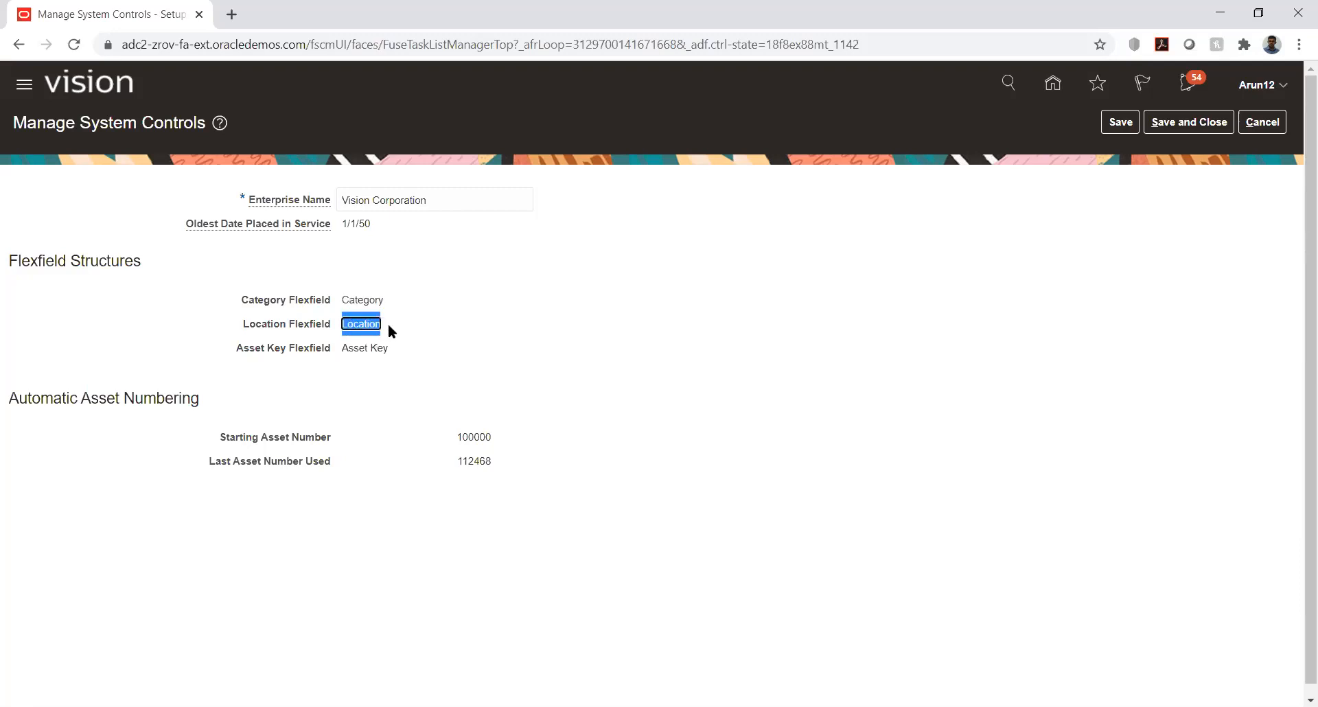
pyautogui.click(393, 326)
pyautogui.doubleClick(365, 300)
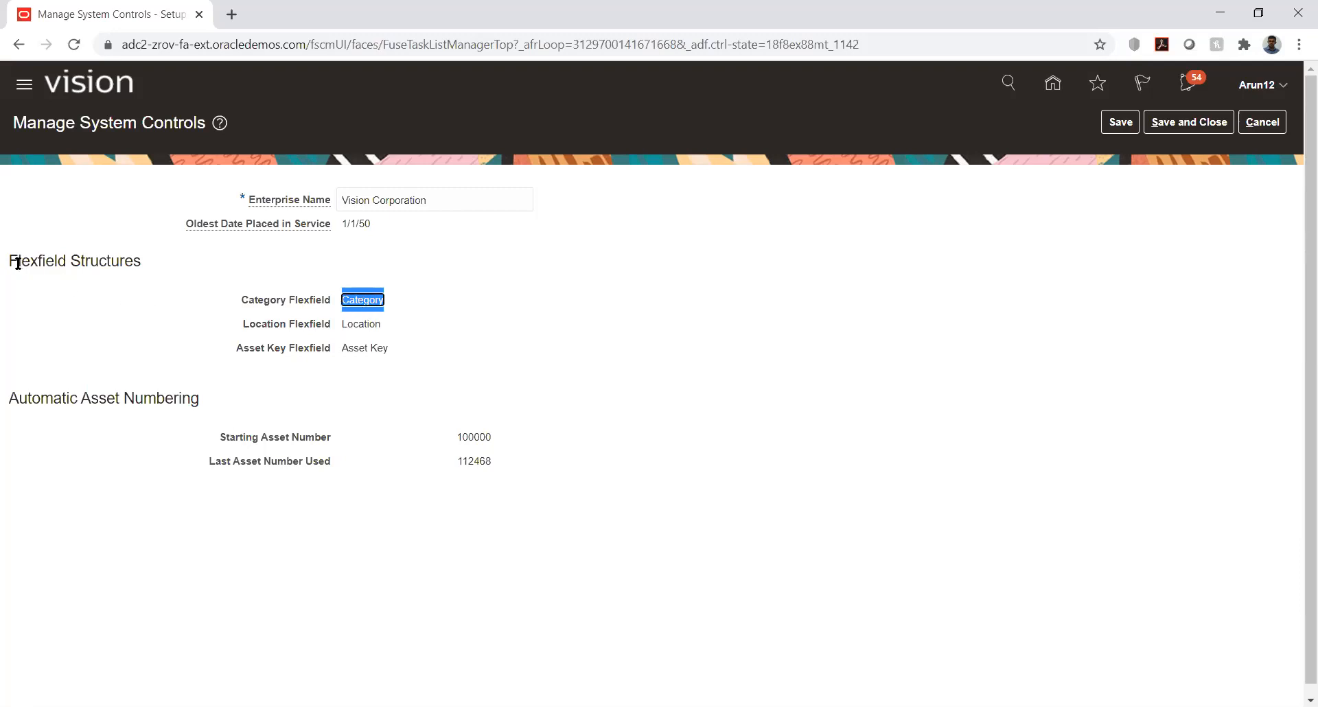
pyautogui.click(206, 514)
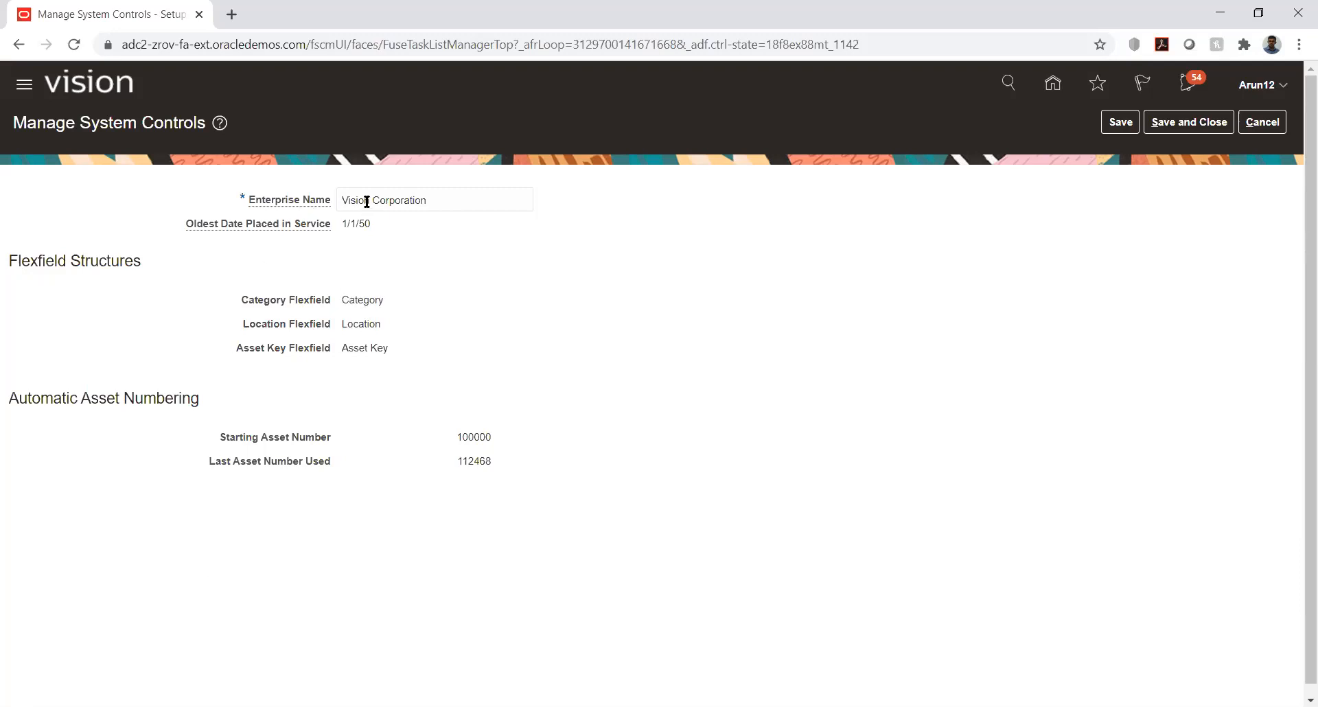
pyautogui.doubleClick(412, 198)
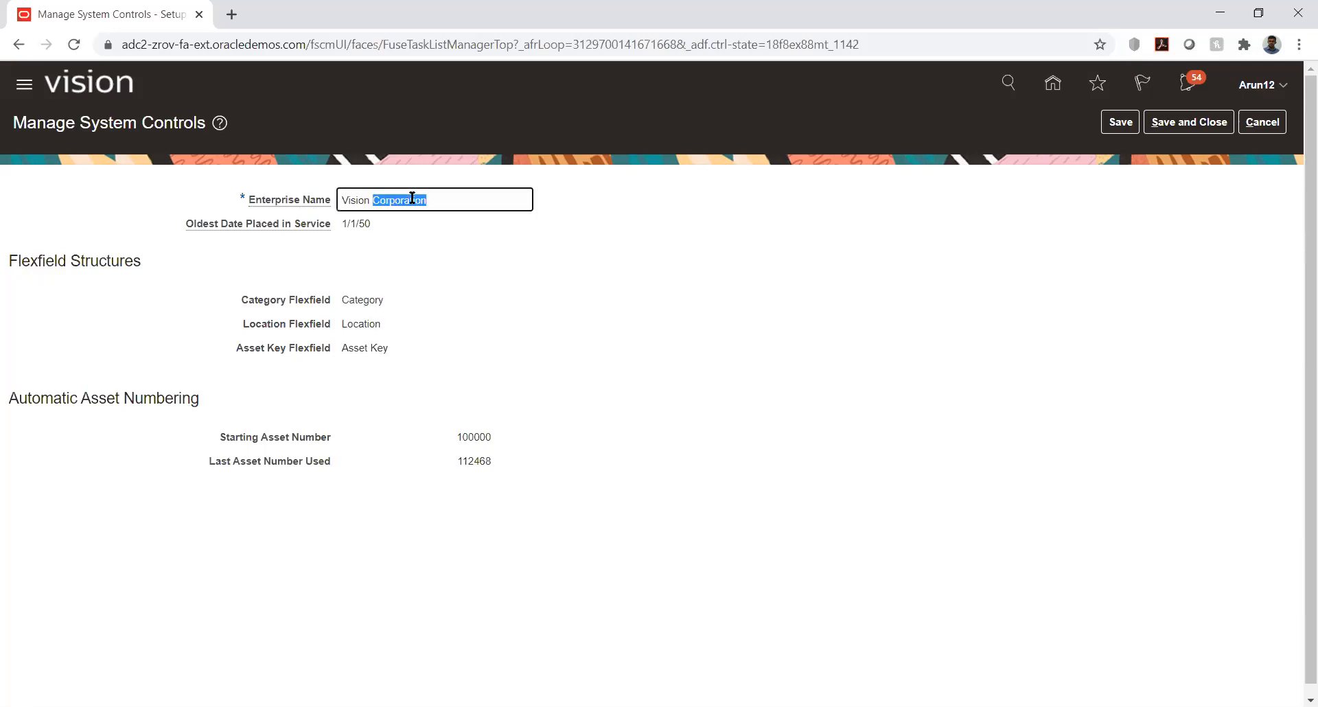
pyautogui.click(438, 235)
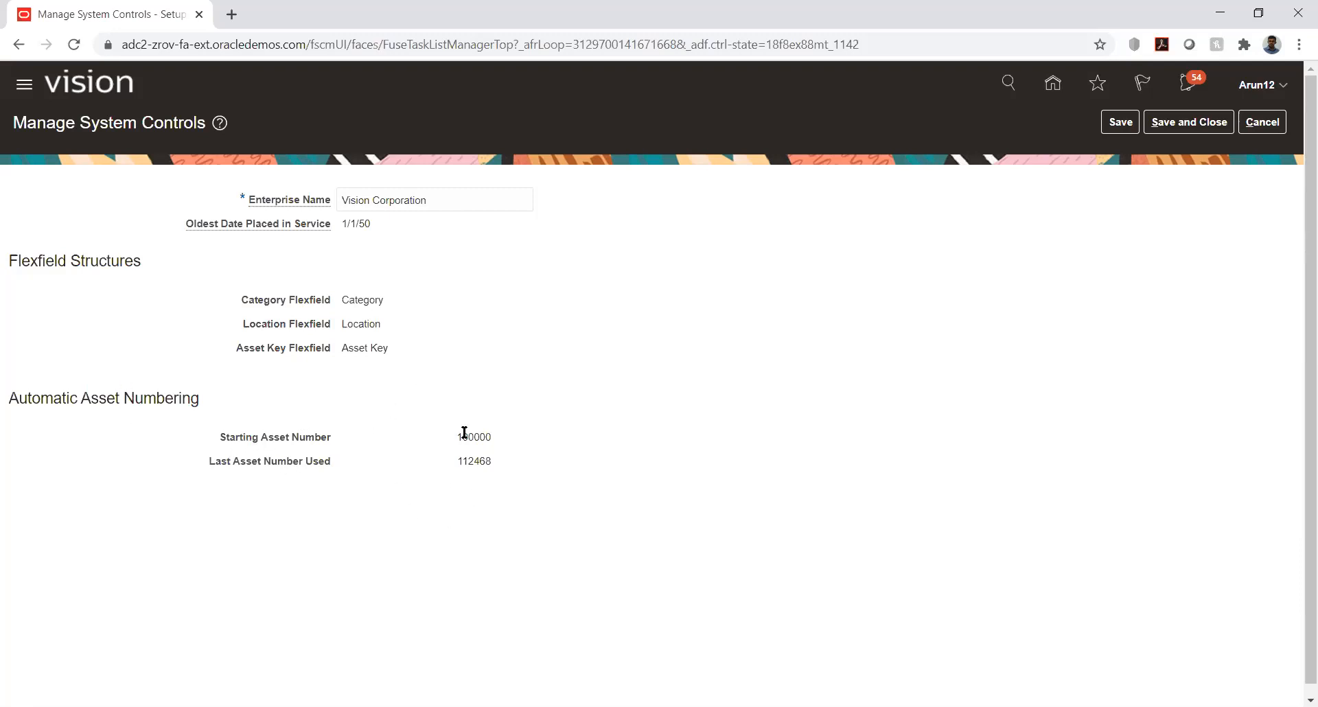
# Examine the starting and last used asset numbers under Automatic Asset Numbering, and save and close the system controls.
pyautogui.moveTo(460, 438); pyautogui.dragTo(486, 441)
pyautogui.click(486, 437)
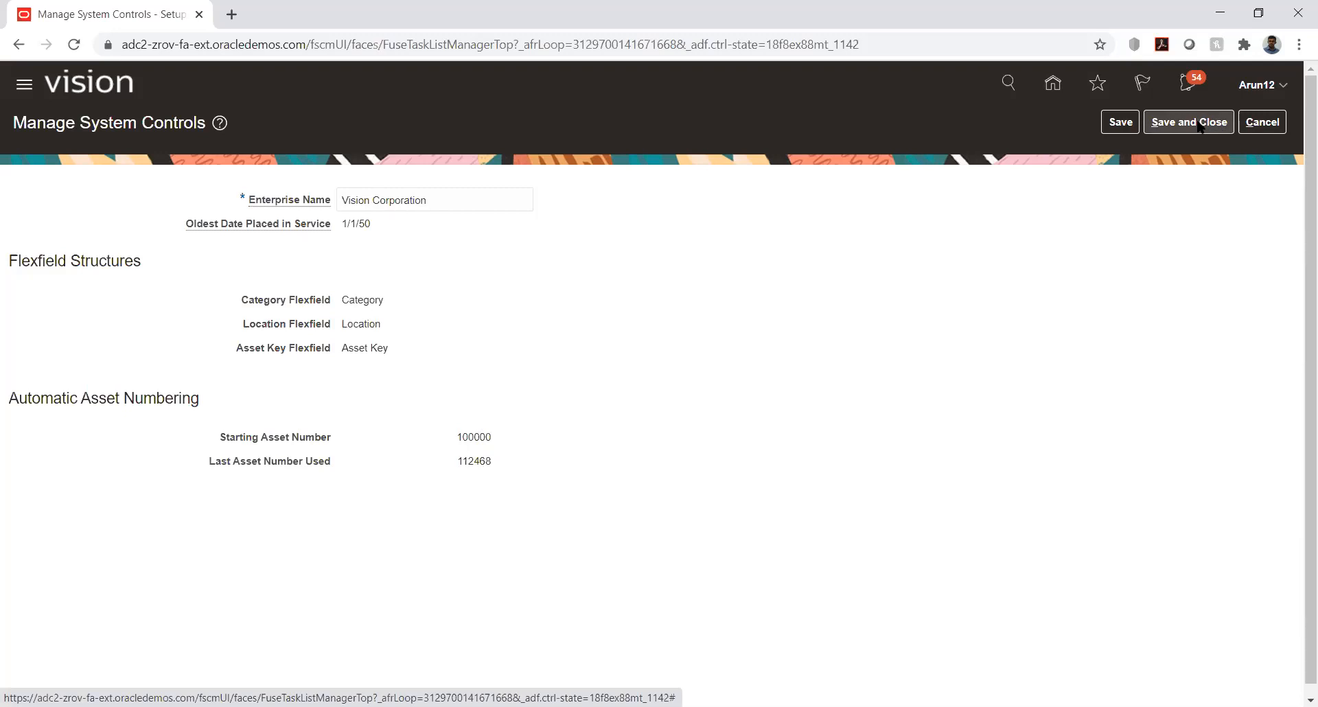
pyautogui.doubleClick(468, 463)
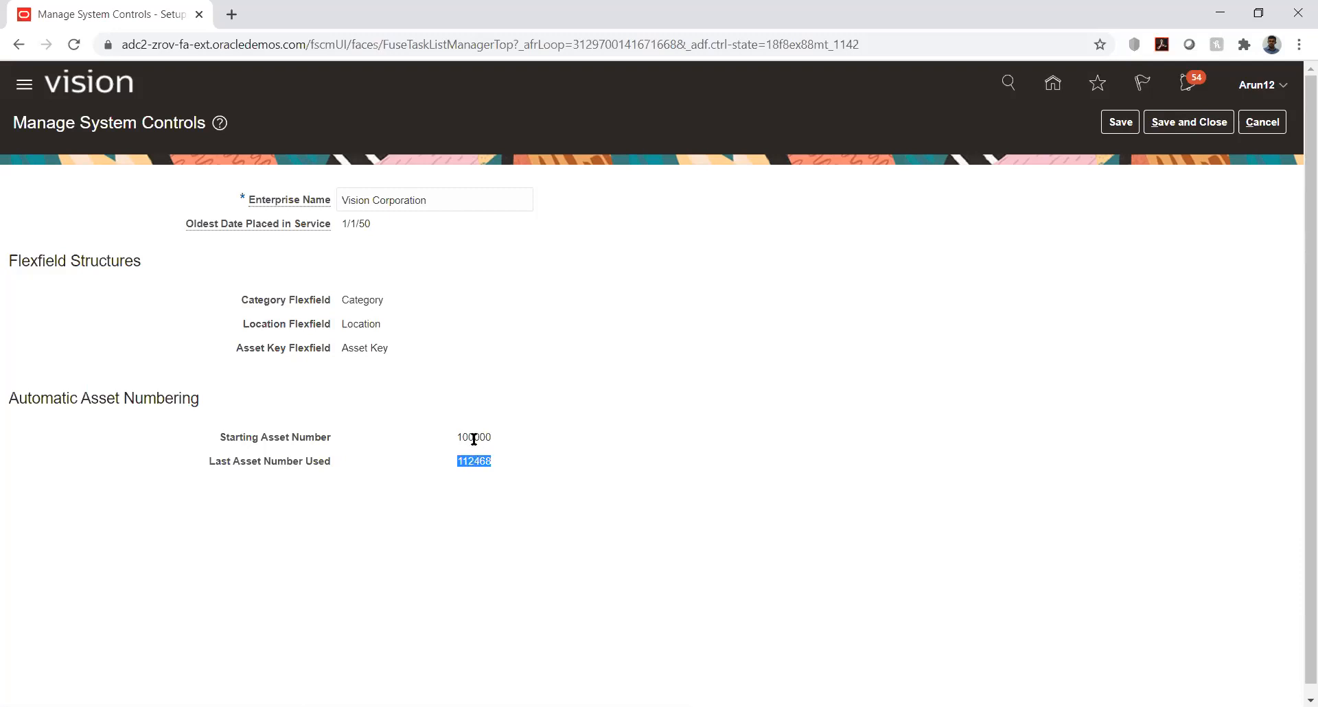
pyautogui.doubleClick(473, 438)
pyautogui.click(469, 459)
pyautogui.doubleClick(469, 459)
pyautogui.click(480, 461)
pyautogui.doubleClick(473, 436)
pyautogui.click(1172, 132)
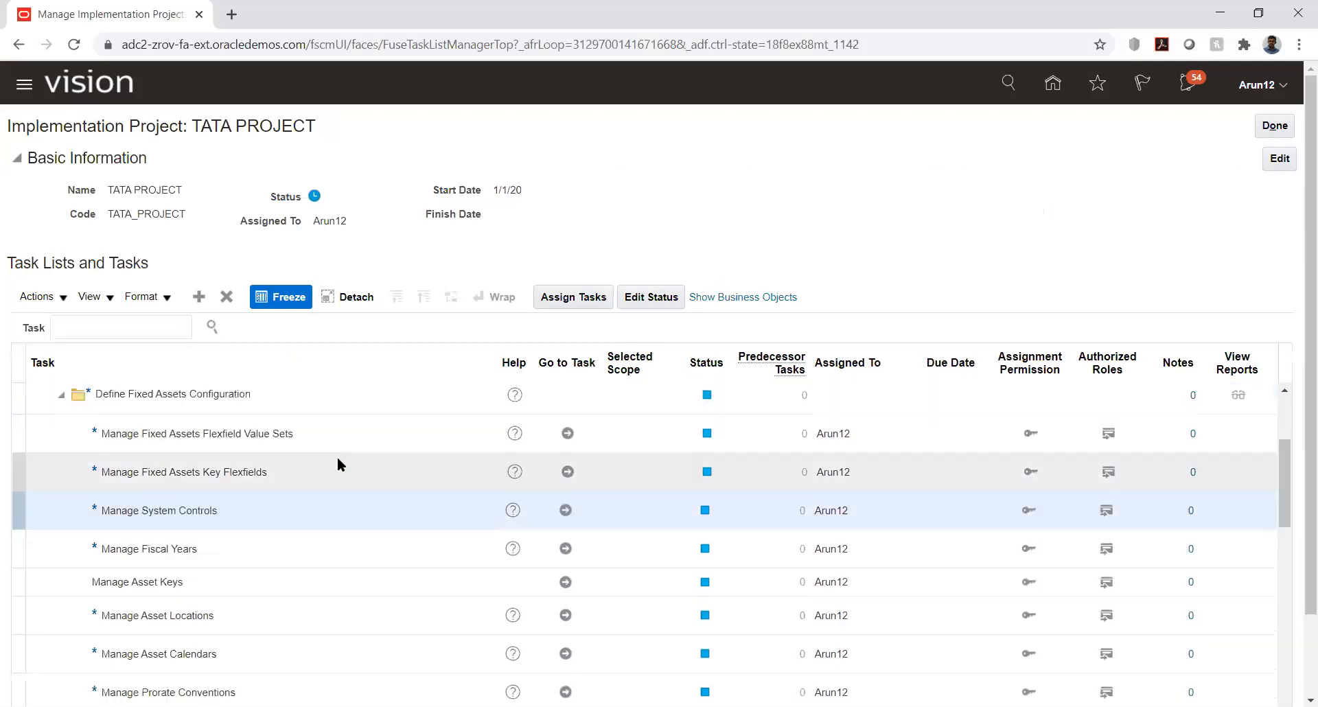
# Open the Manage Fixed Assets Flexfield Value Sets task and search for value sets belonging to the Assets module.
pyautogui.click(566, 434)
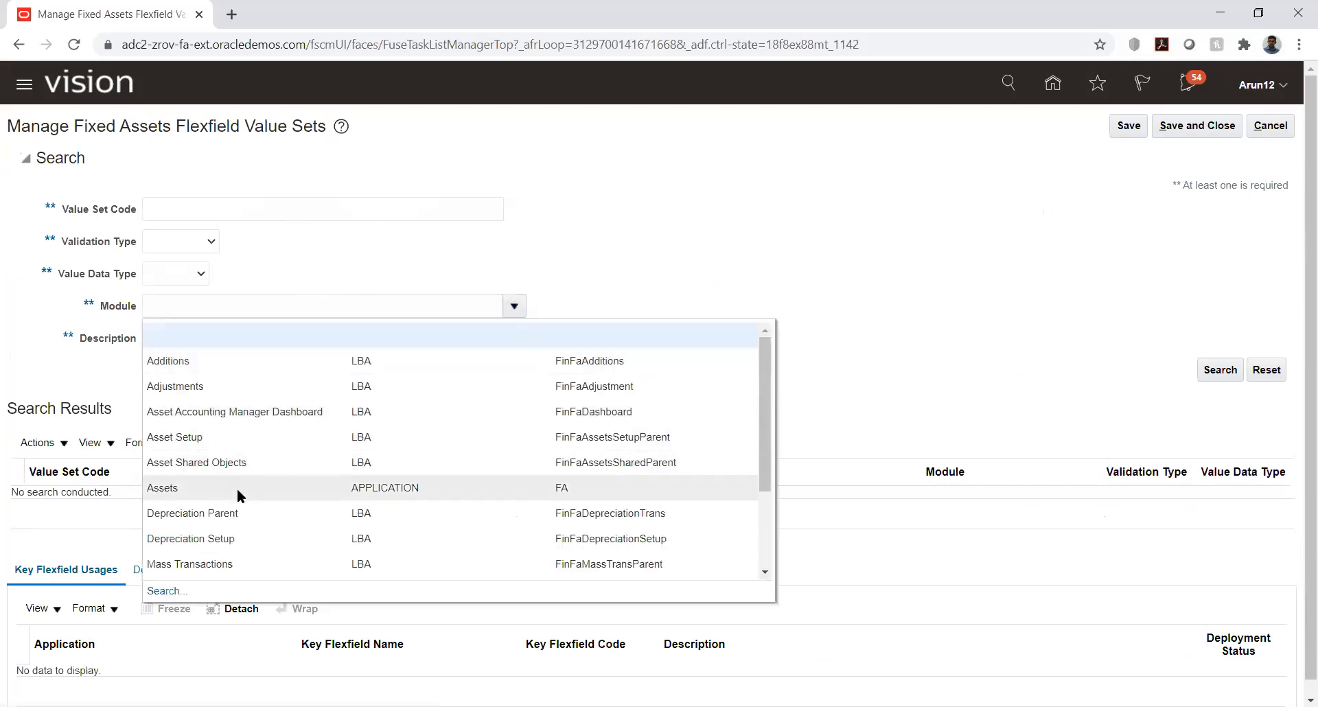
pyautogui.click(439, 306)
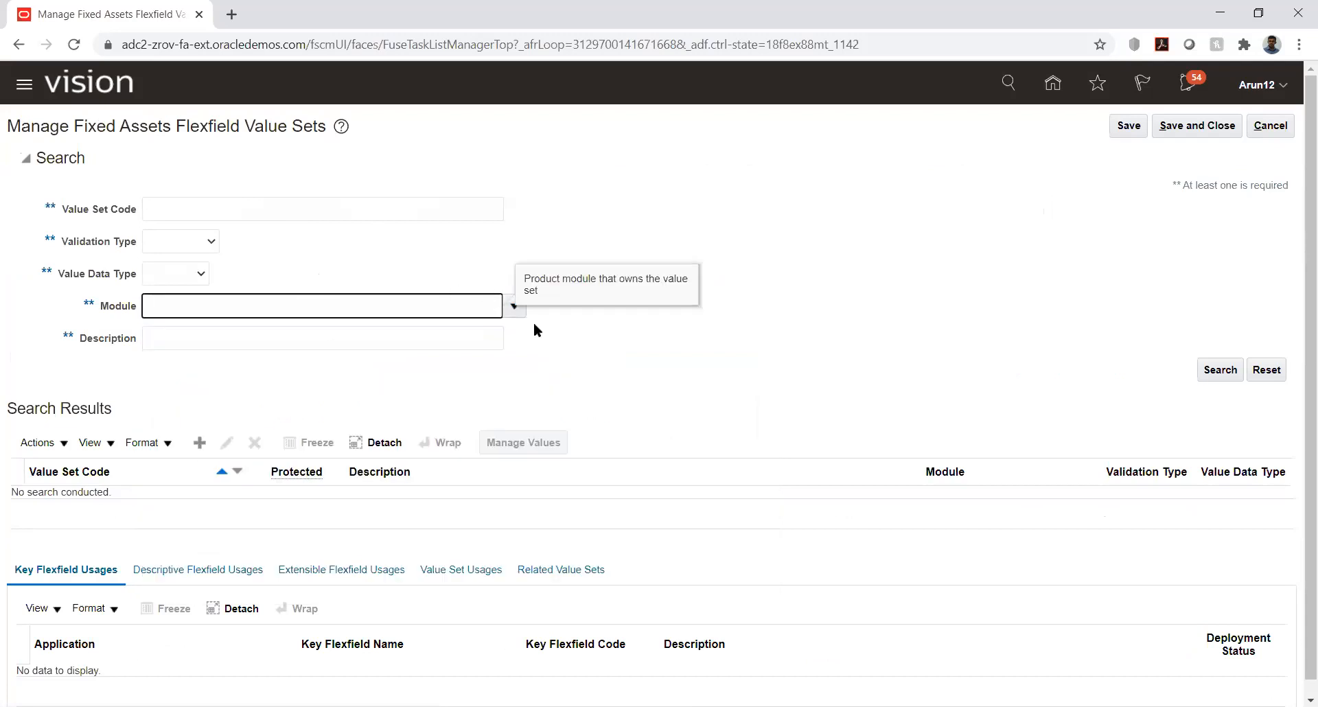
pyautogui.click(515, 307)
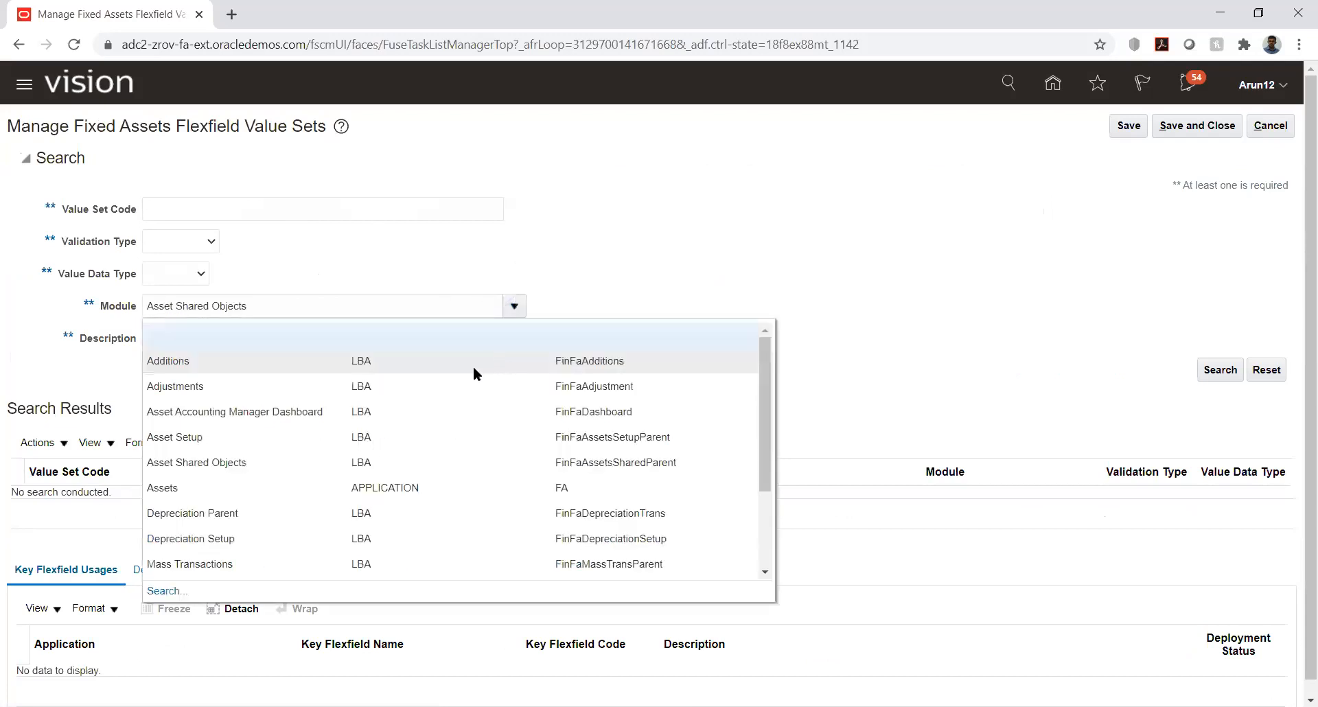
pyautogui.click(209, 487)
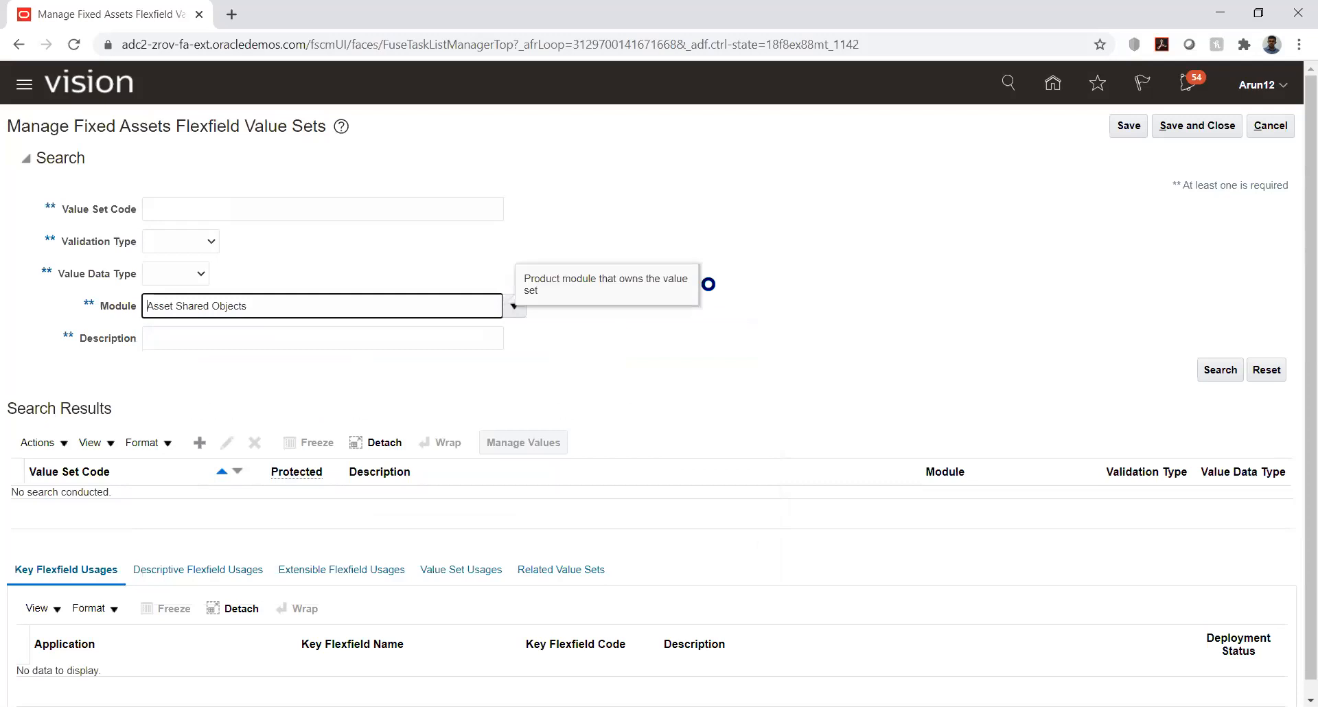
pyautogui.click(1207, 370)
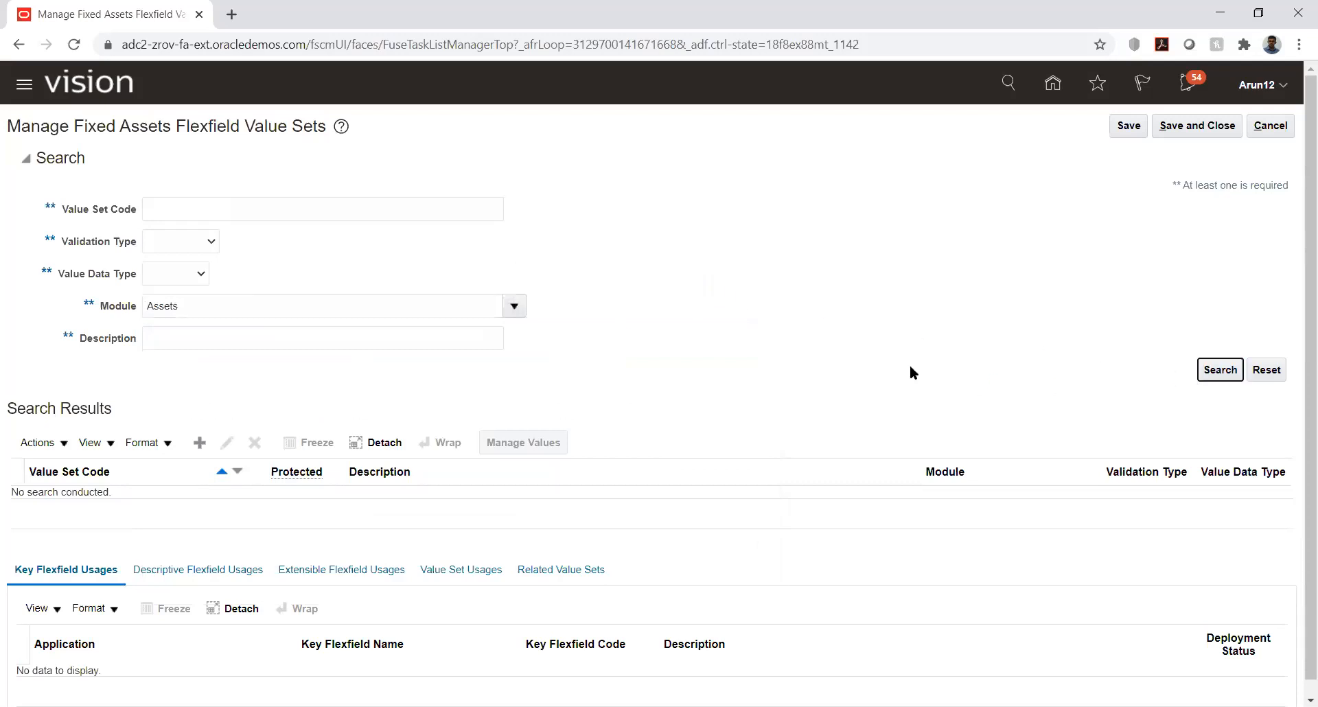
pyautogui.click(1220, 373)
# Search the Assets module's value sets for the value set code Location.
pyautogui.click(345, 219)
pyautogui.write('L')
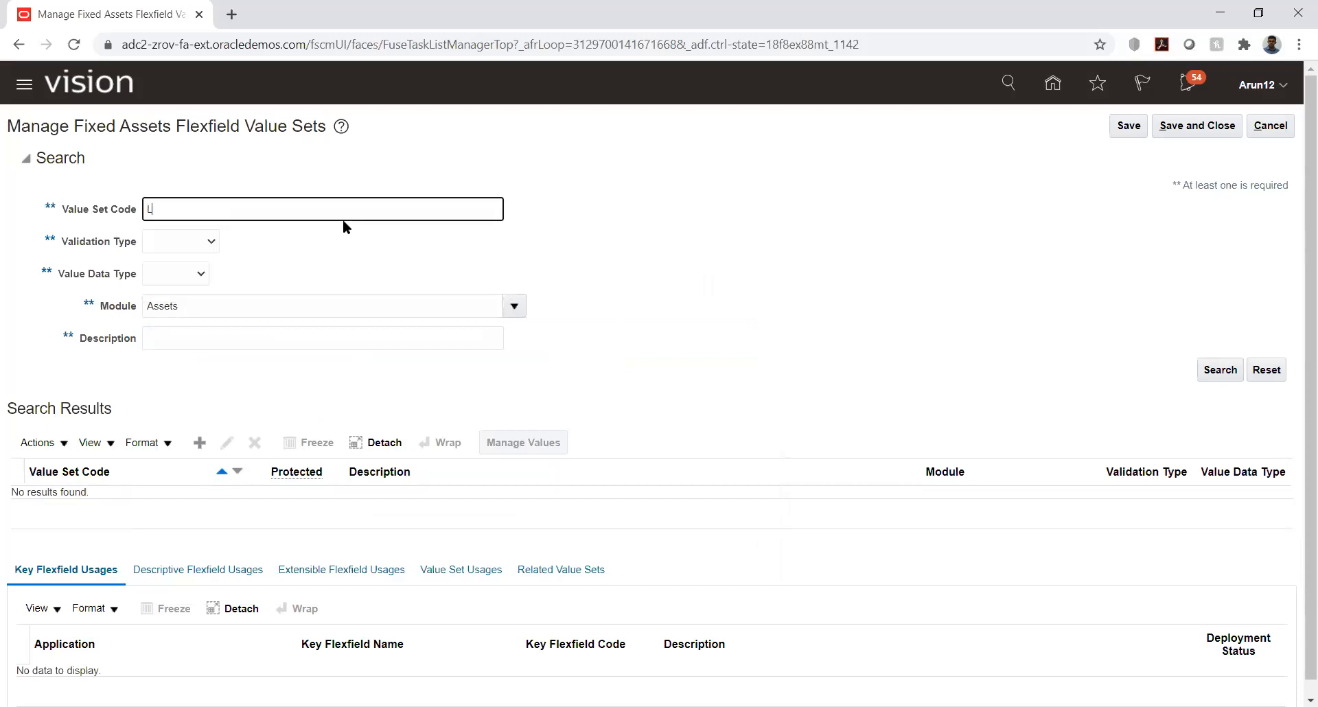
pyautogui.write('ocation')
pyautogui.click(1216, 370)
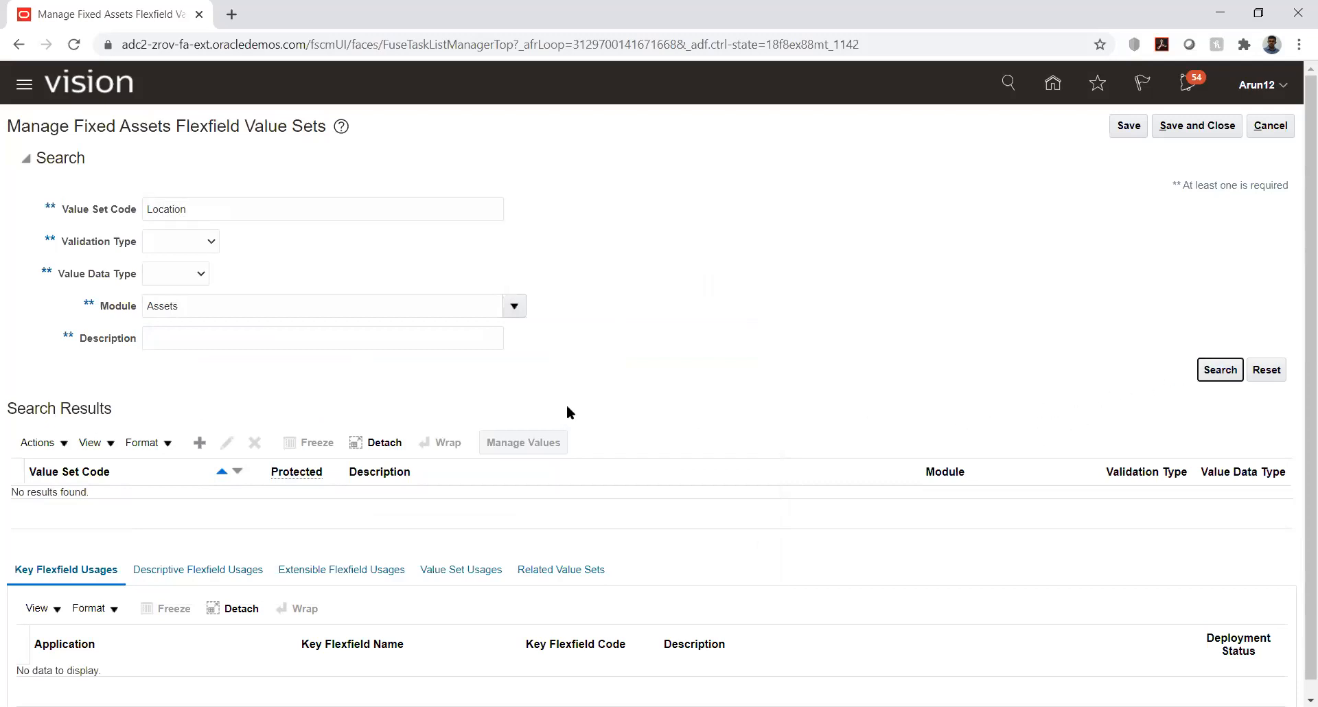
# Leave the flexfield value sets without saving and list all key flexfields in the Manage Fixed Assets Key Flexfields task.
pyautogui.doubleClick(226, 209)
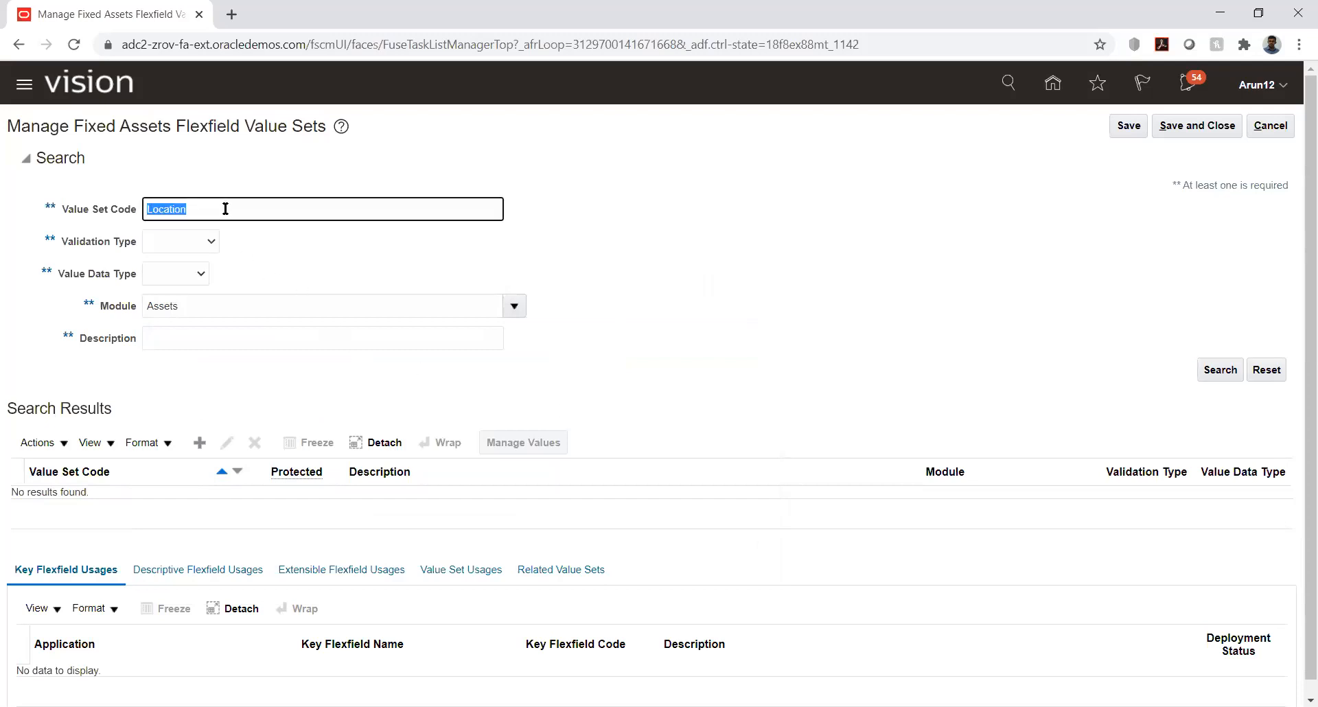
pyautogui.press('BackSpace')
pyautogui.click(1263, 127)
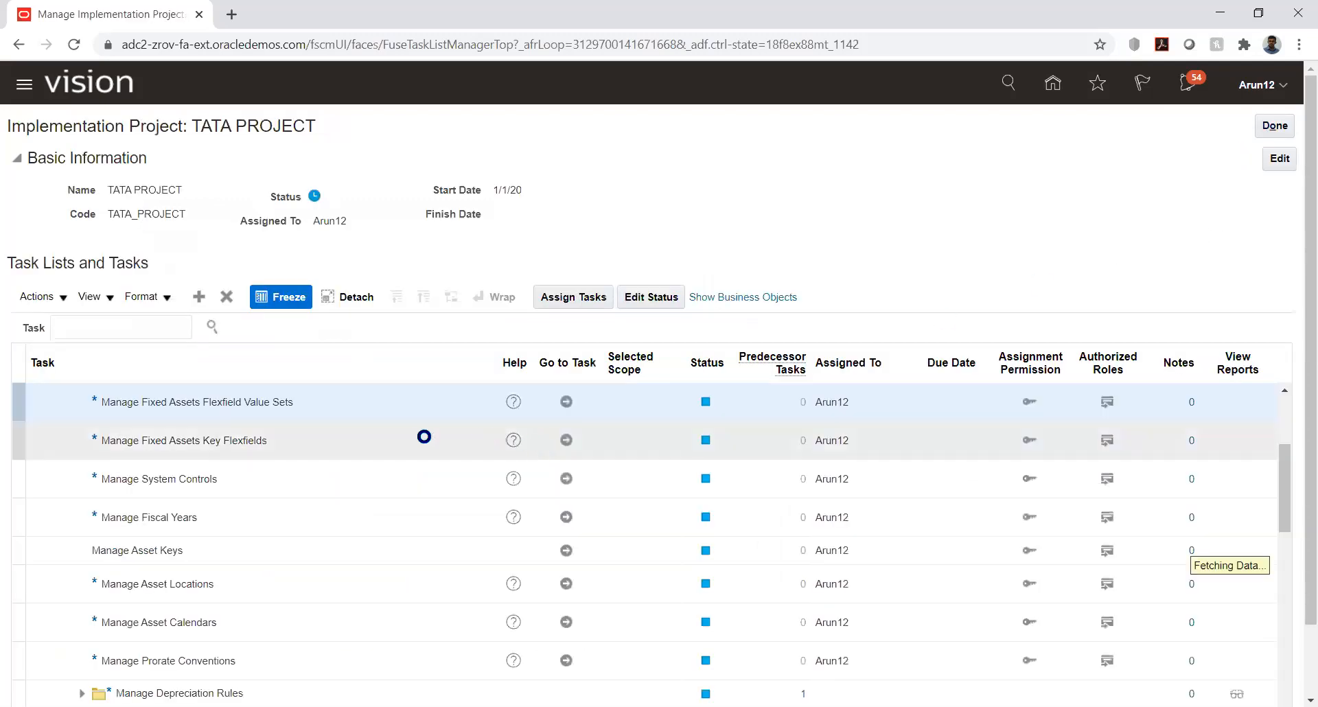
pyautogui.click(566, 440)
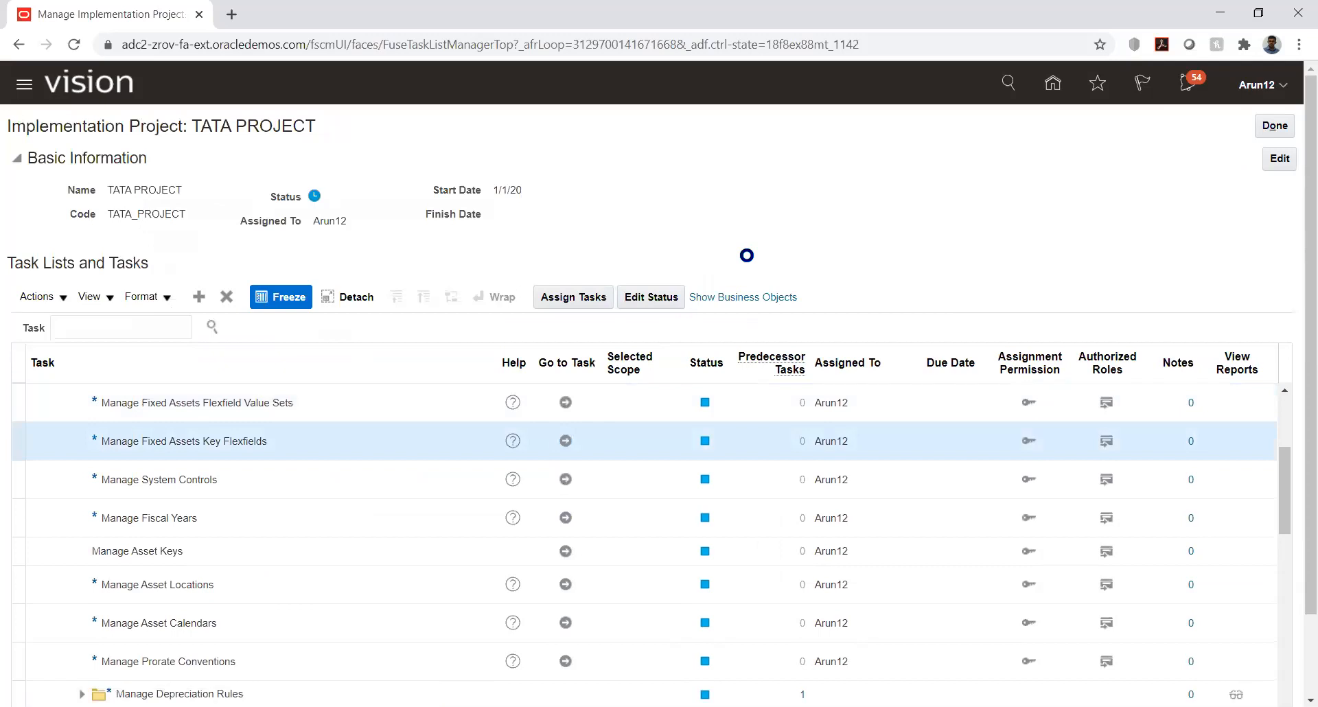
pyautogui.click(1235, 291)
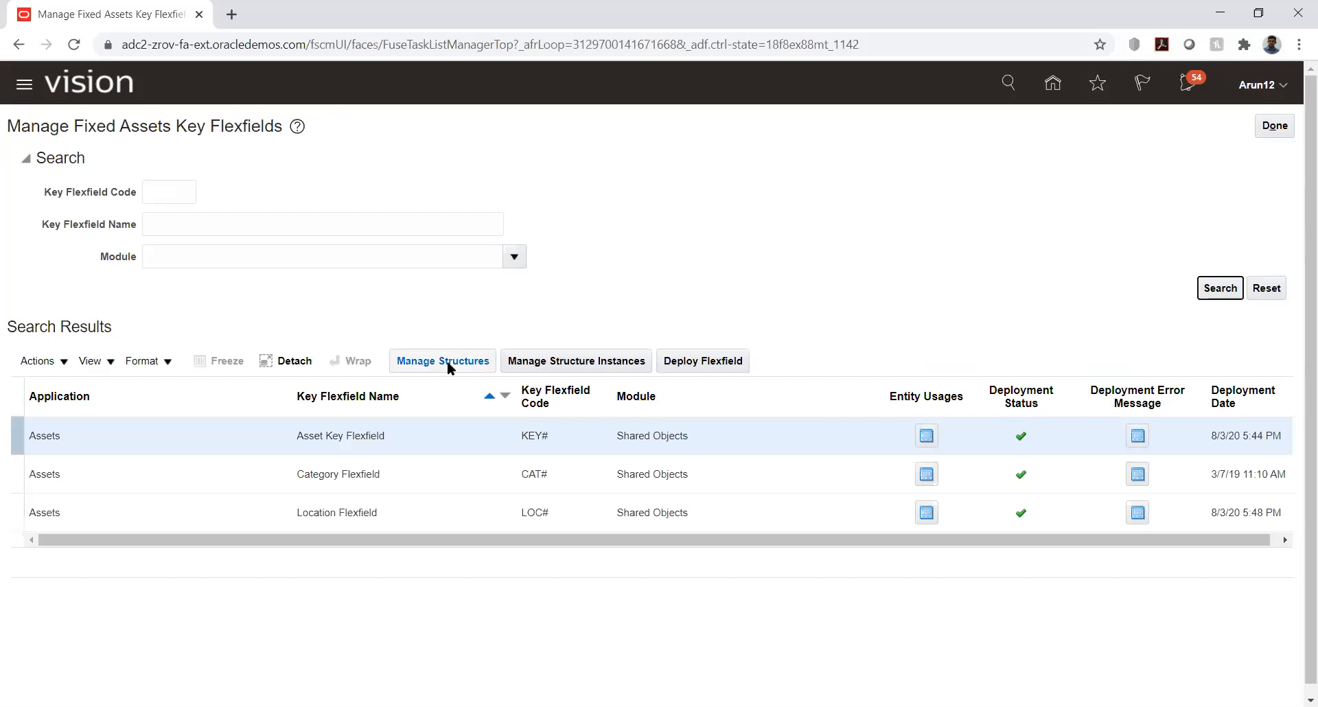
# Open the Asset Location Flexfield structure of the Location Flexfield and examine its segments from Country to Building.
pyautogui.click(229, 431)
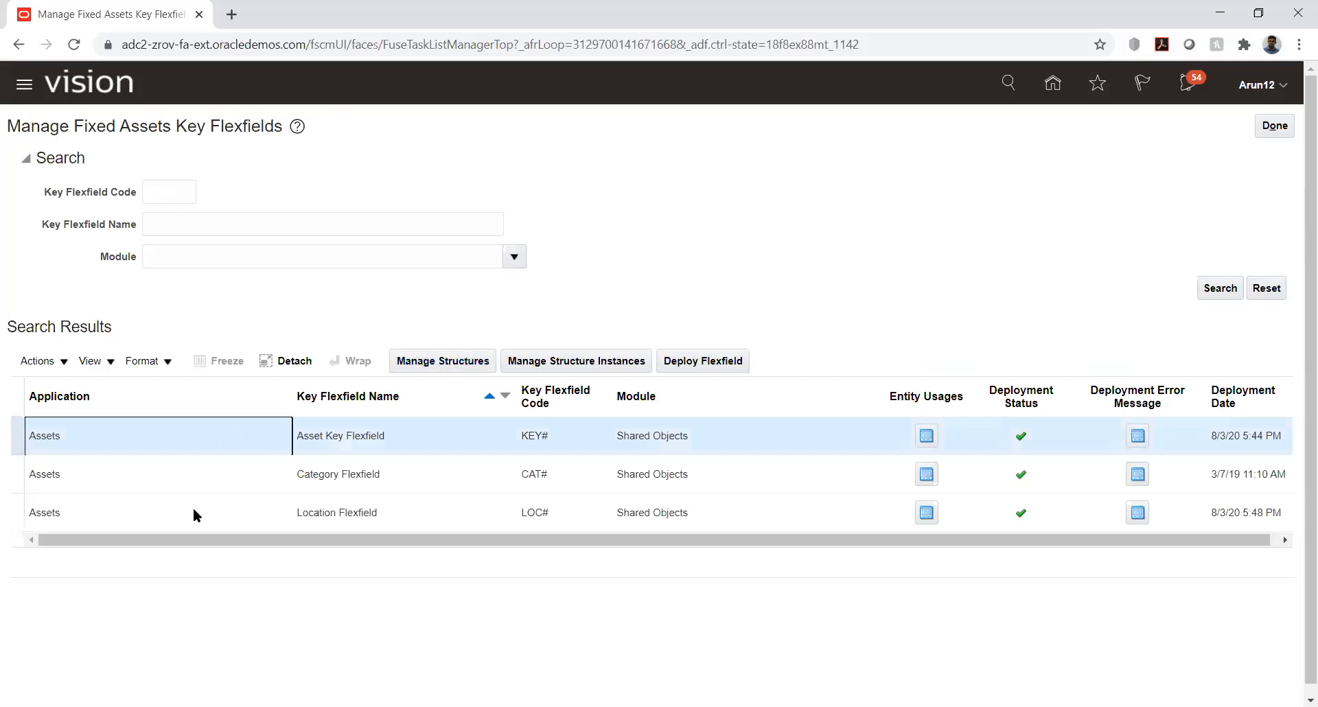
pyautogui.click(192, 508)
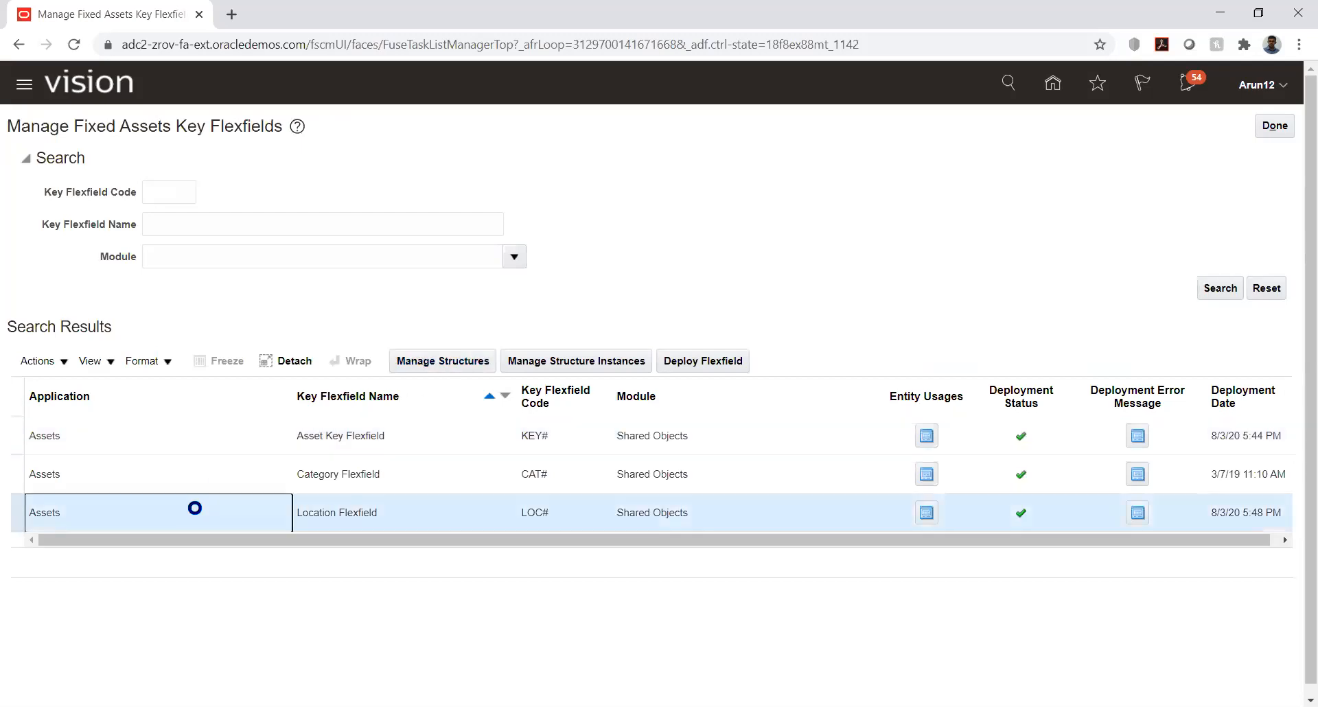
pyautogui.click(465, 366)
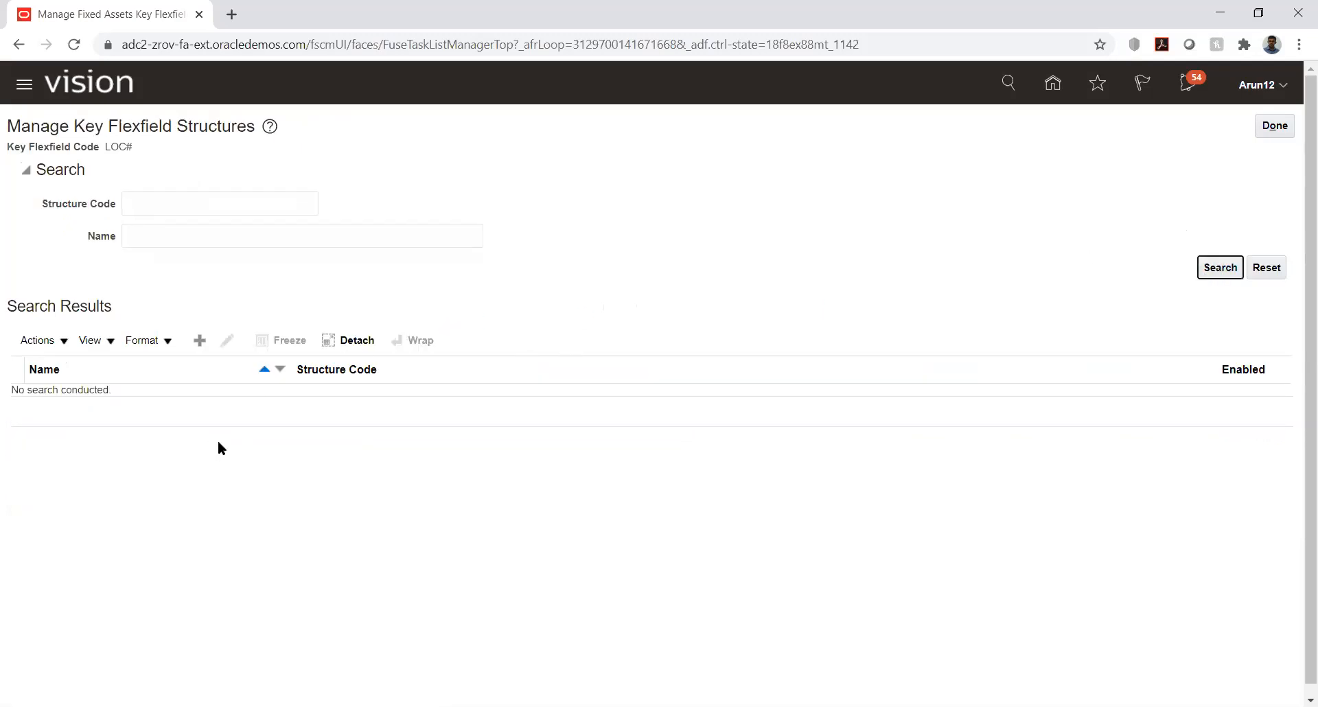
pyautogui.click(99, 400)
pyautogui.click(227, 341)
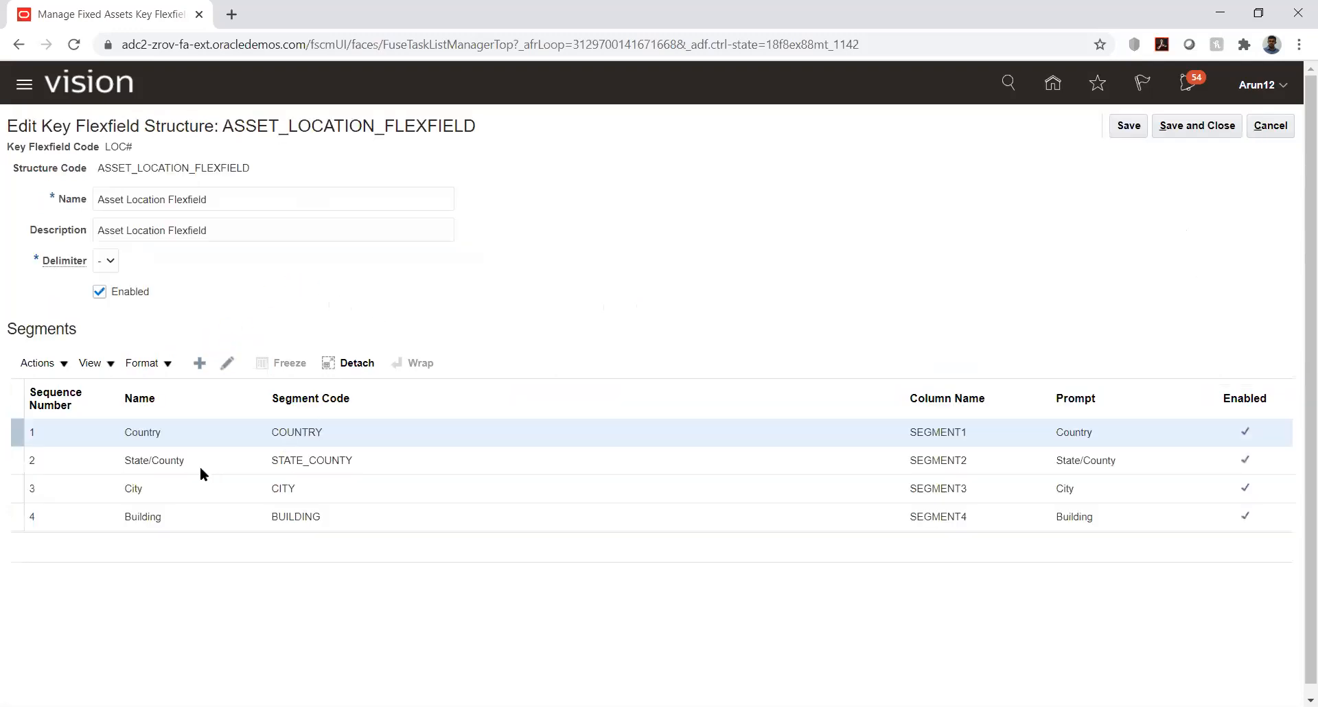
pyautogui.click(193, 431)
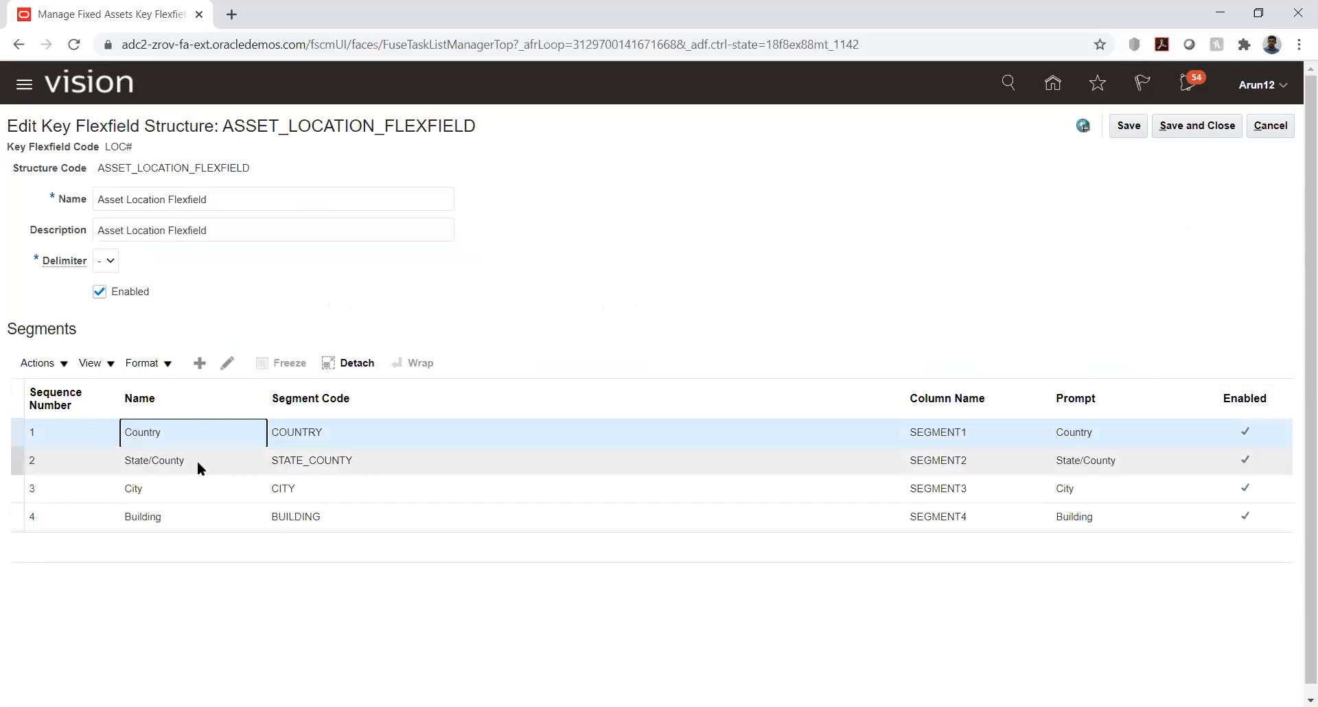
pyautogui.doubleClick(144, 515)
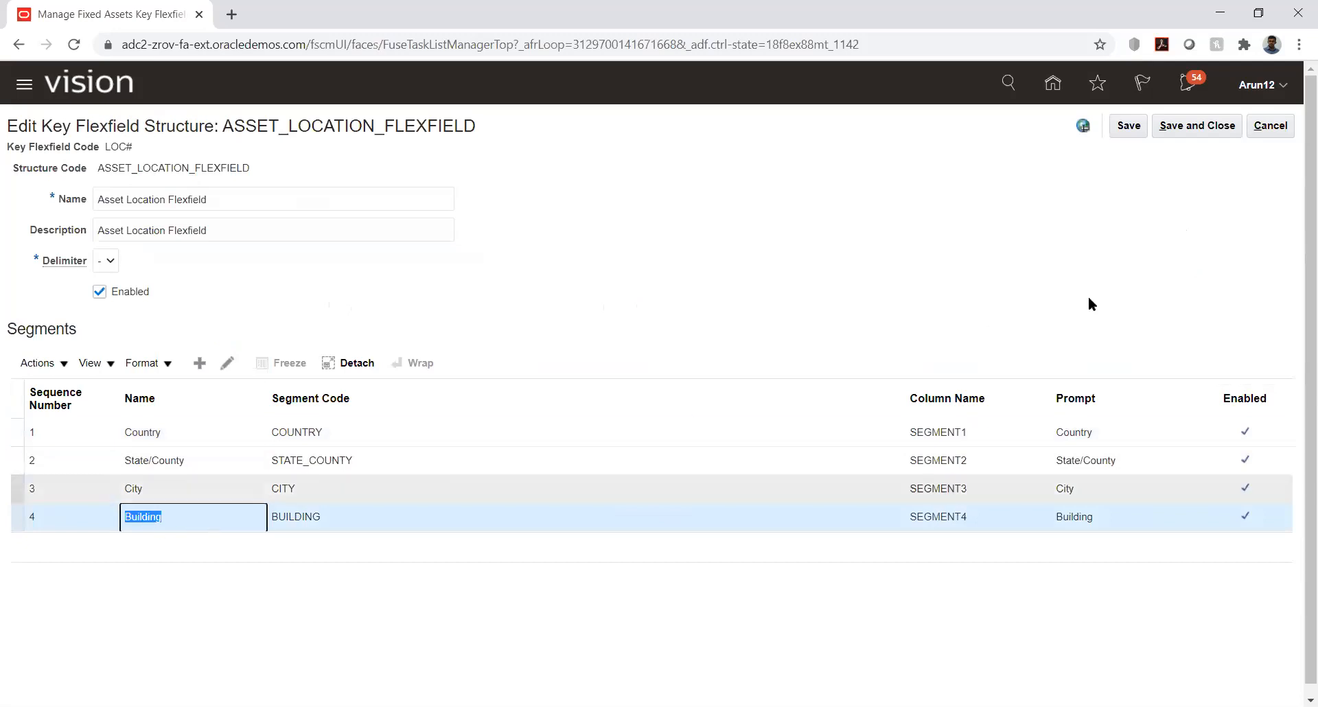
# Save and close the Asset Location Flexfield structure and return to the TATA PROJECT task list.
pyautogui.click(1185, 127)
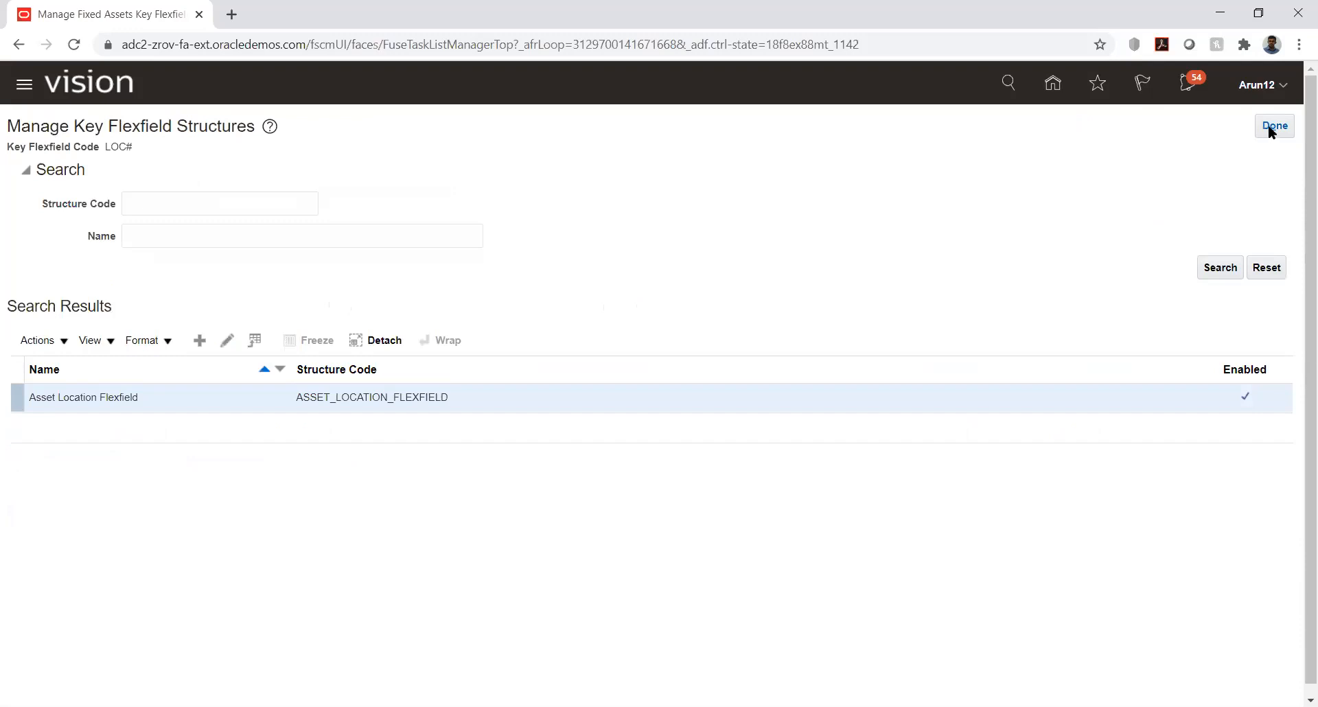
pyautogui.click(1270, 128)
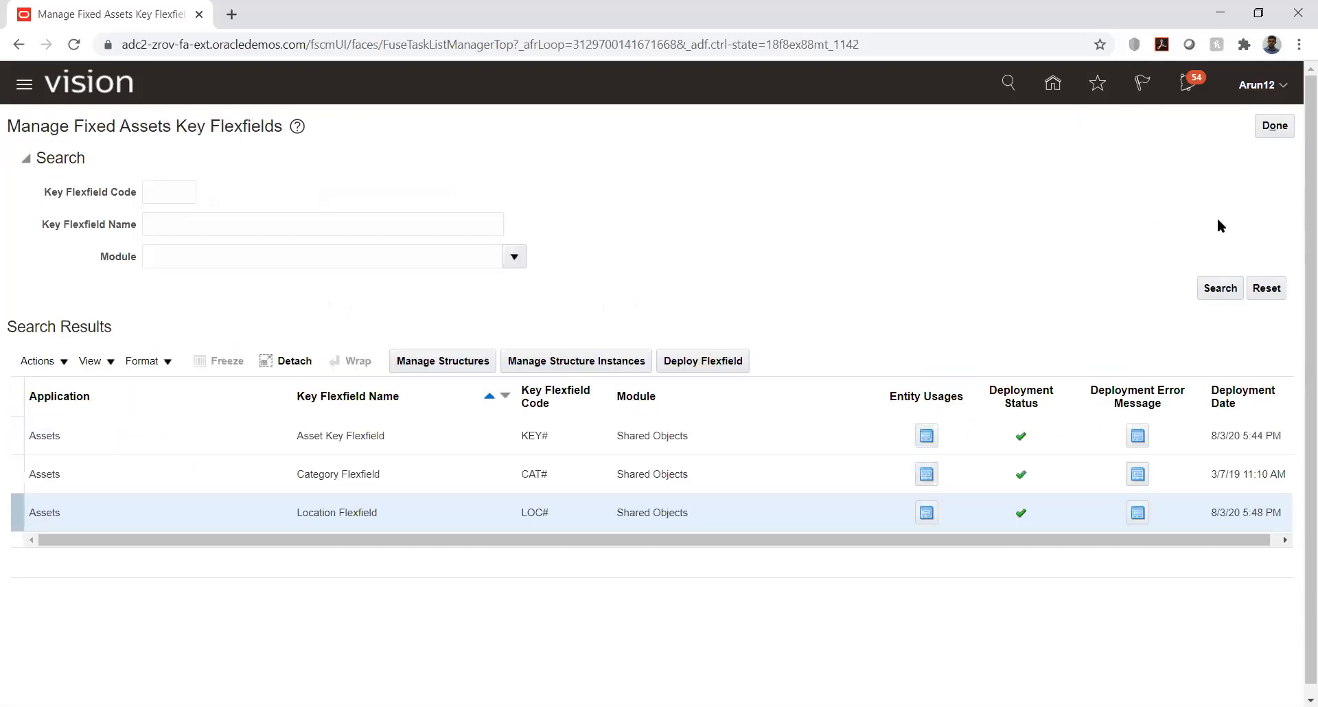
pyautogui.click(1275, 127)
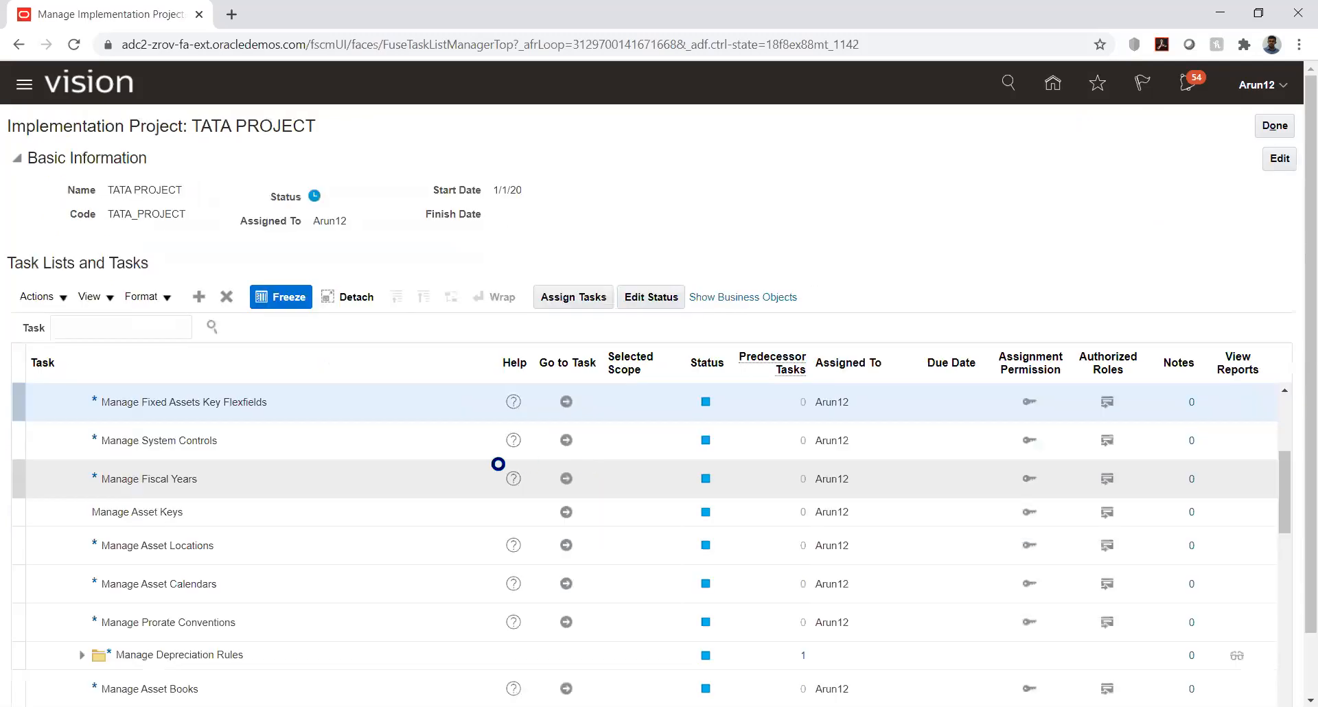
# Open the Manage Fixed Assets Flexfield Value Sets task and search for the value set code Building.
pyautogui.scroll(2, 322, 474)
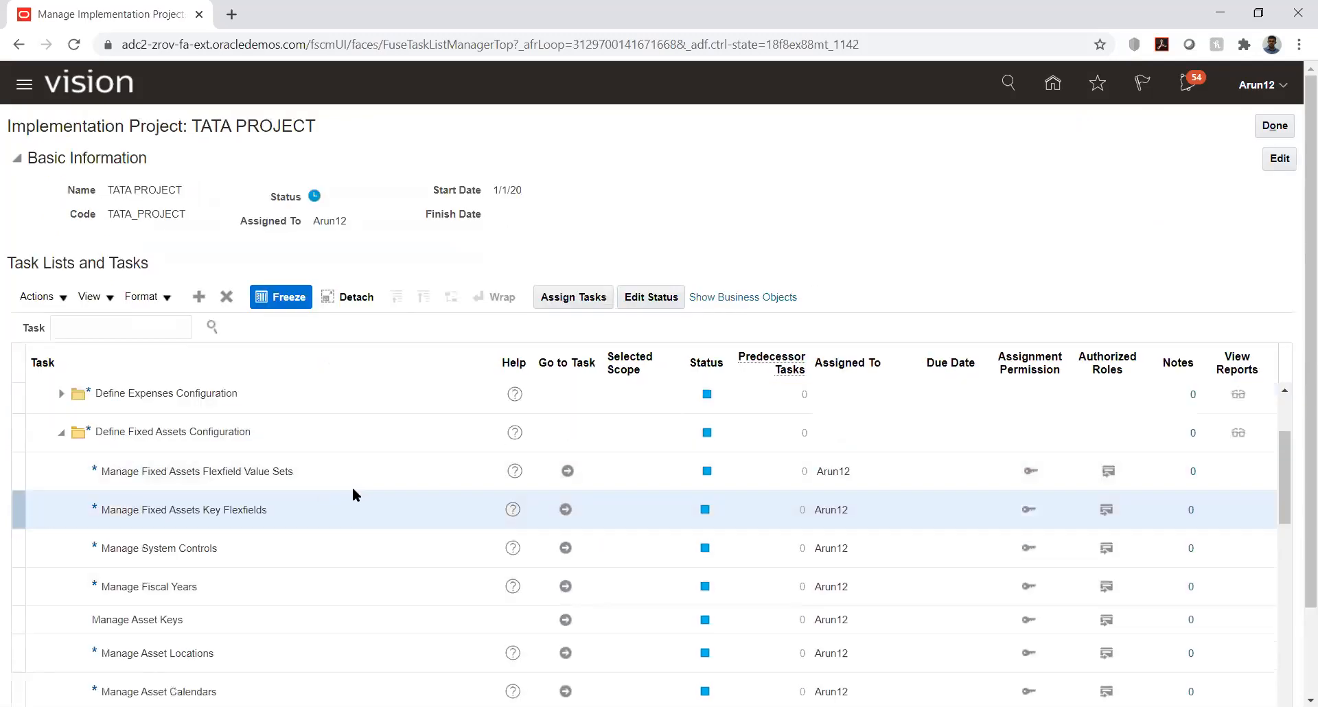
pyautogui.click(567, 471)
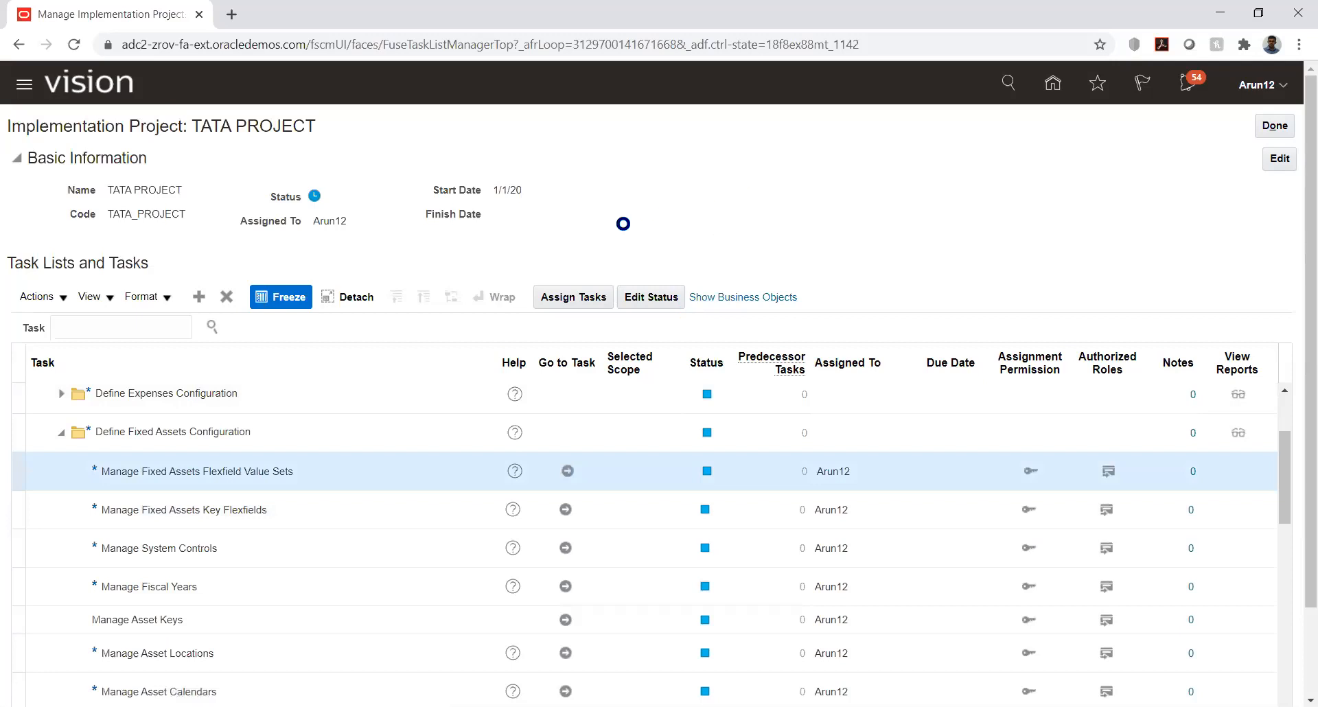
pyautogui.click(195, 213)
pyautogui.write('Building')
pyautogui.click(1215, 370)
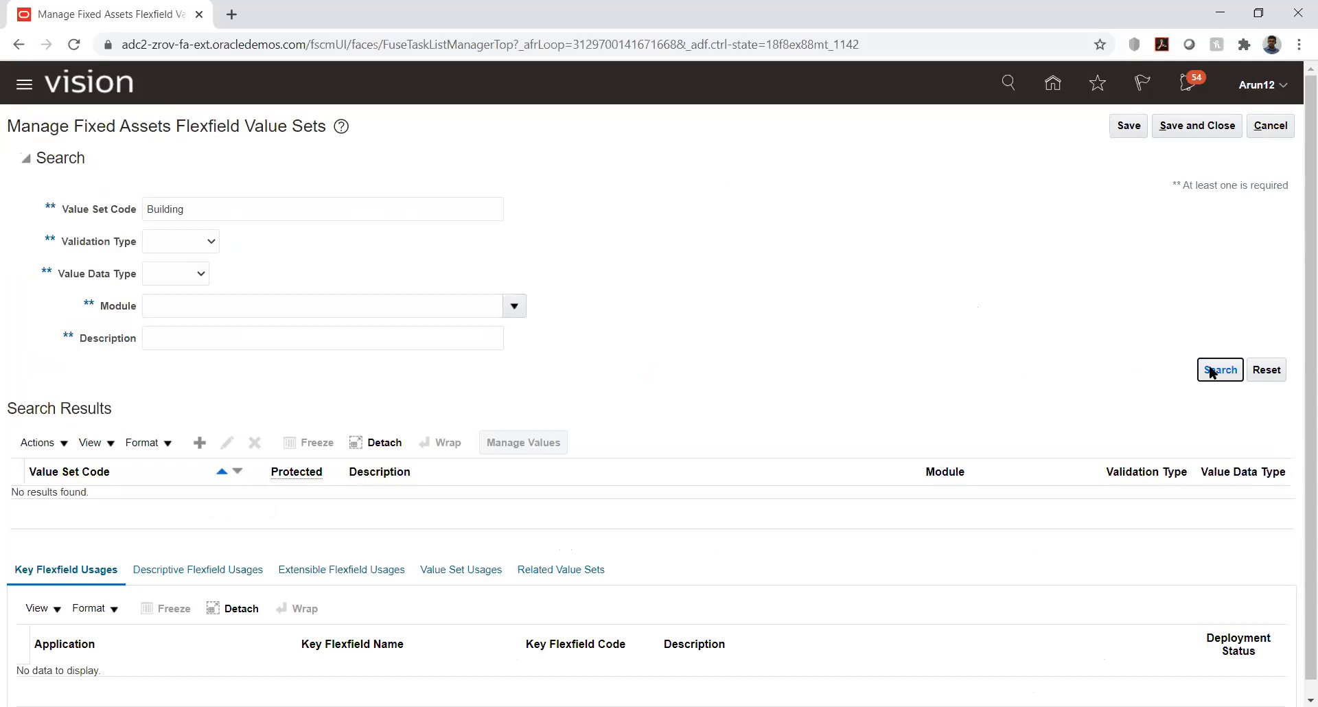
# Search the Assets module's value sets for the value set code City.
pyautogui.click(510, 307)
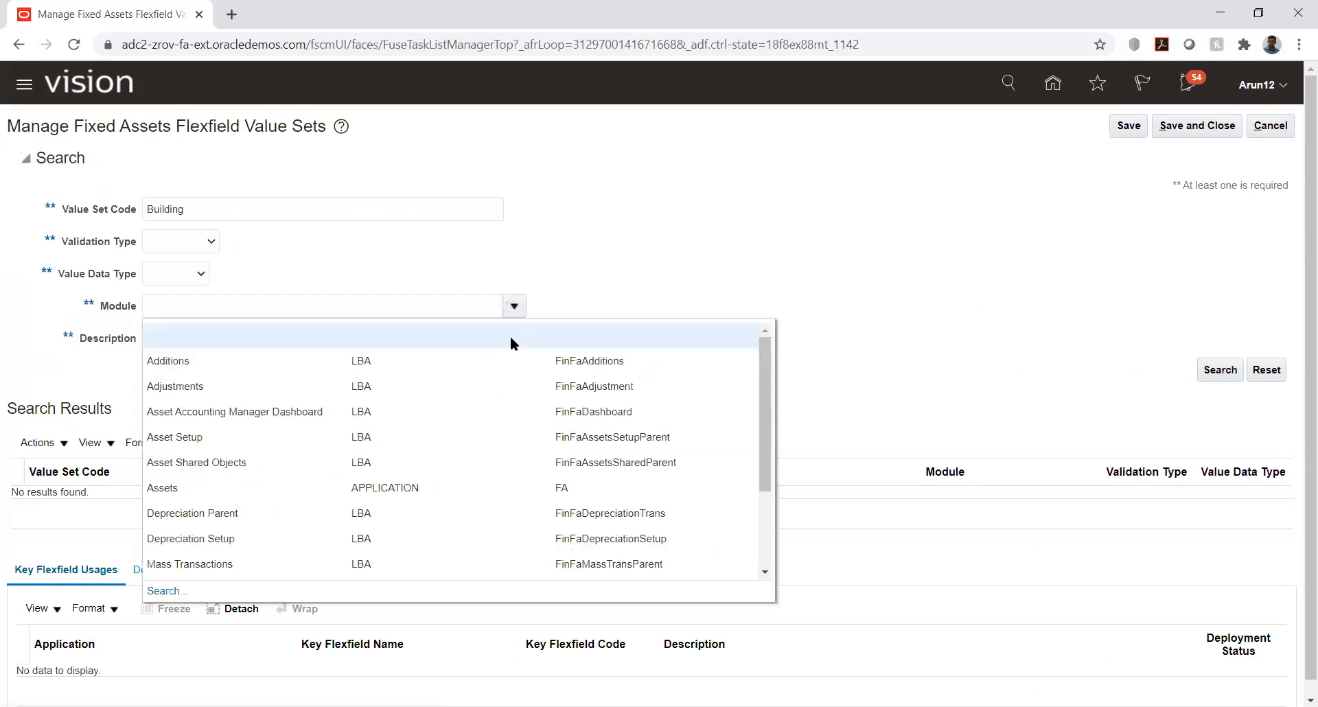
pyautogui.click(258, 485)
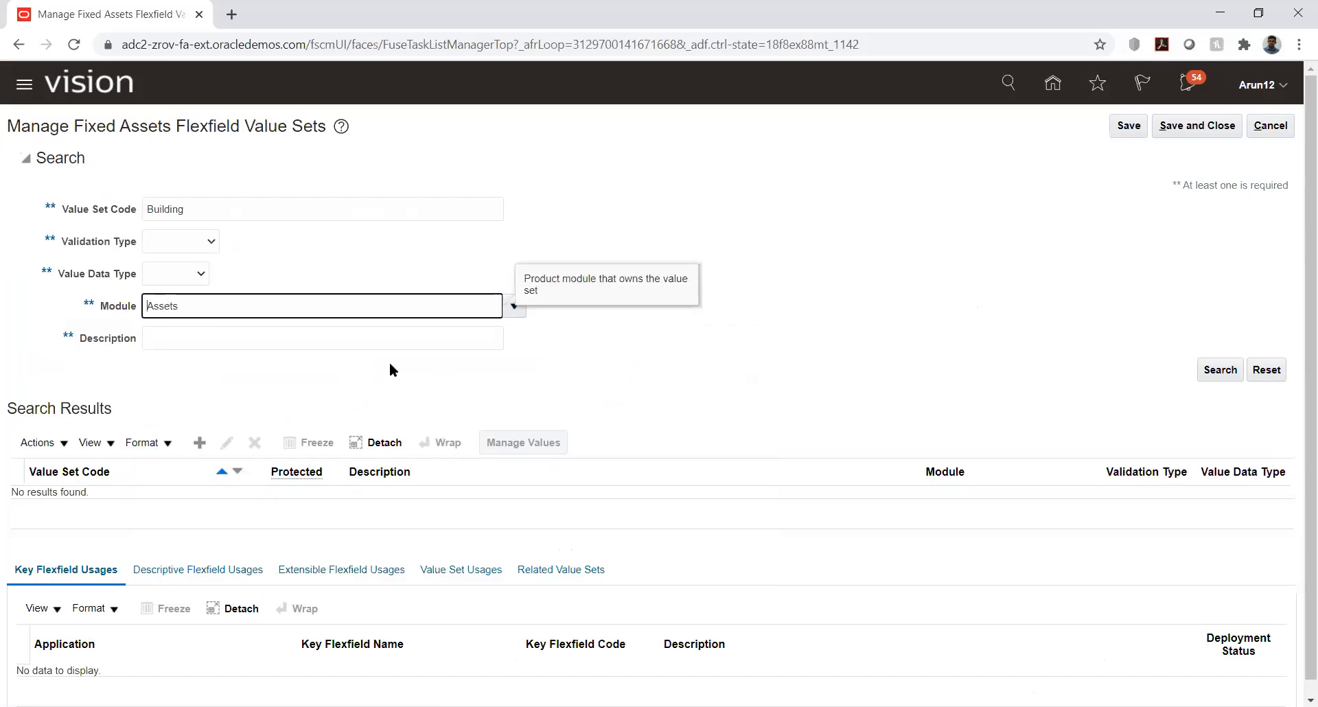
pyautogui.doubleClick(198, 211)
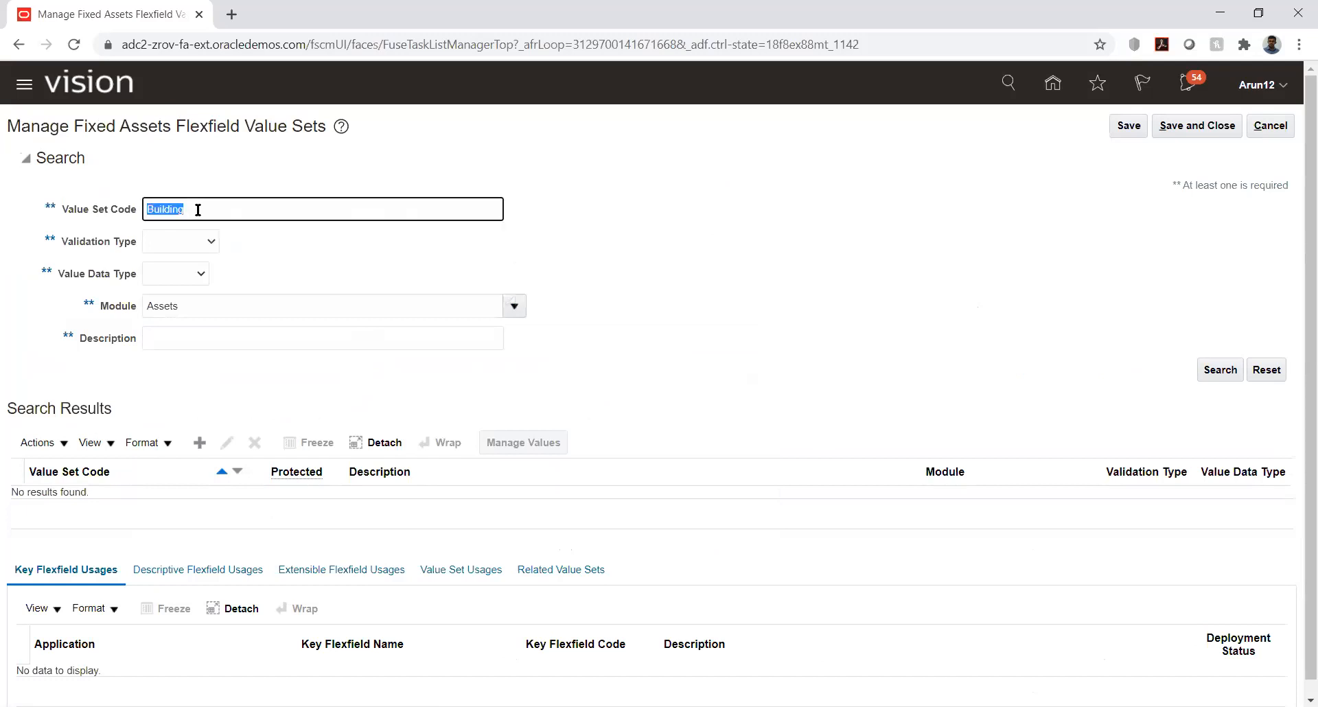
pyautogui.write('City')
pyautogui.click(1219, 371)
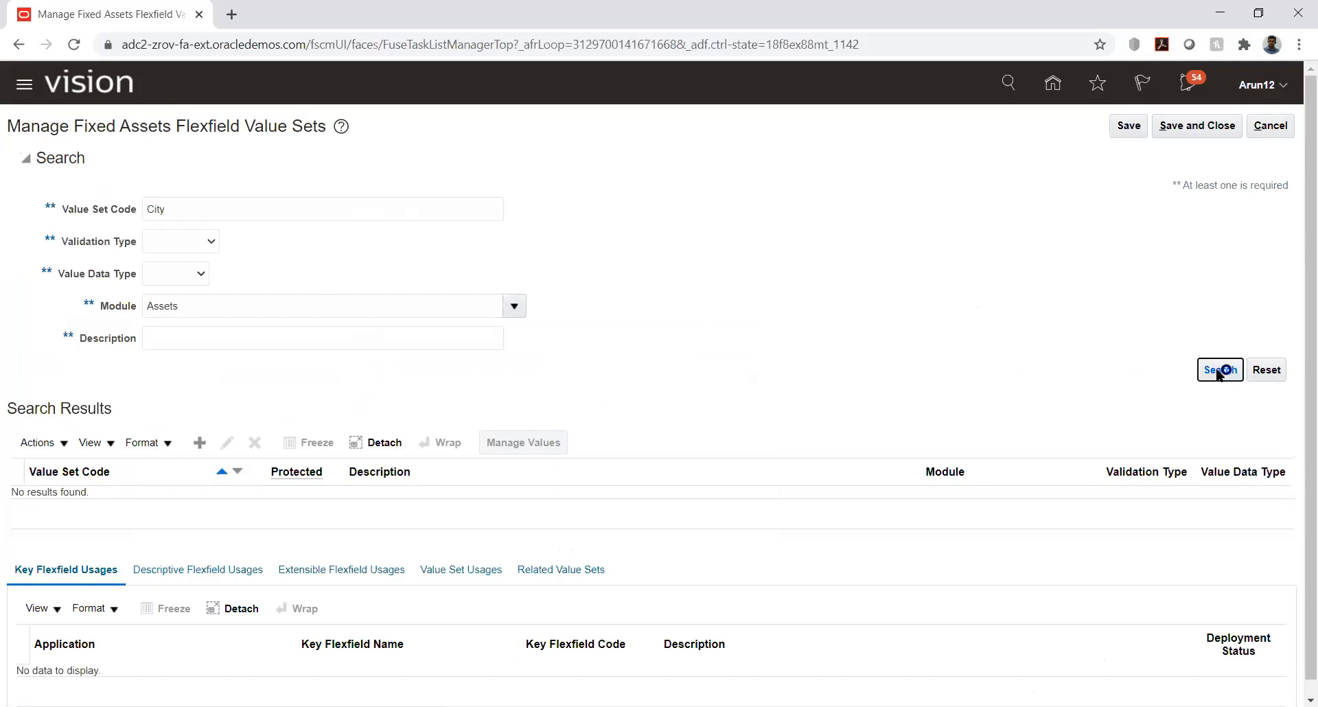
# Clear the module filter and search for the value set code City across all modules.
pyautogui.click(195, 301)
pyautogui.doubleClick(196, 300)
pyautogui.press('BackSpace')
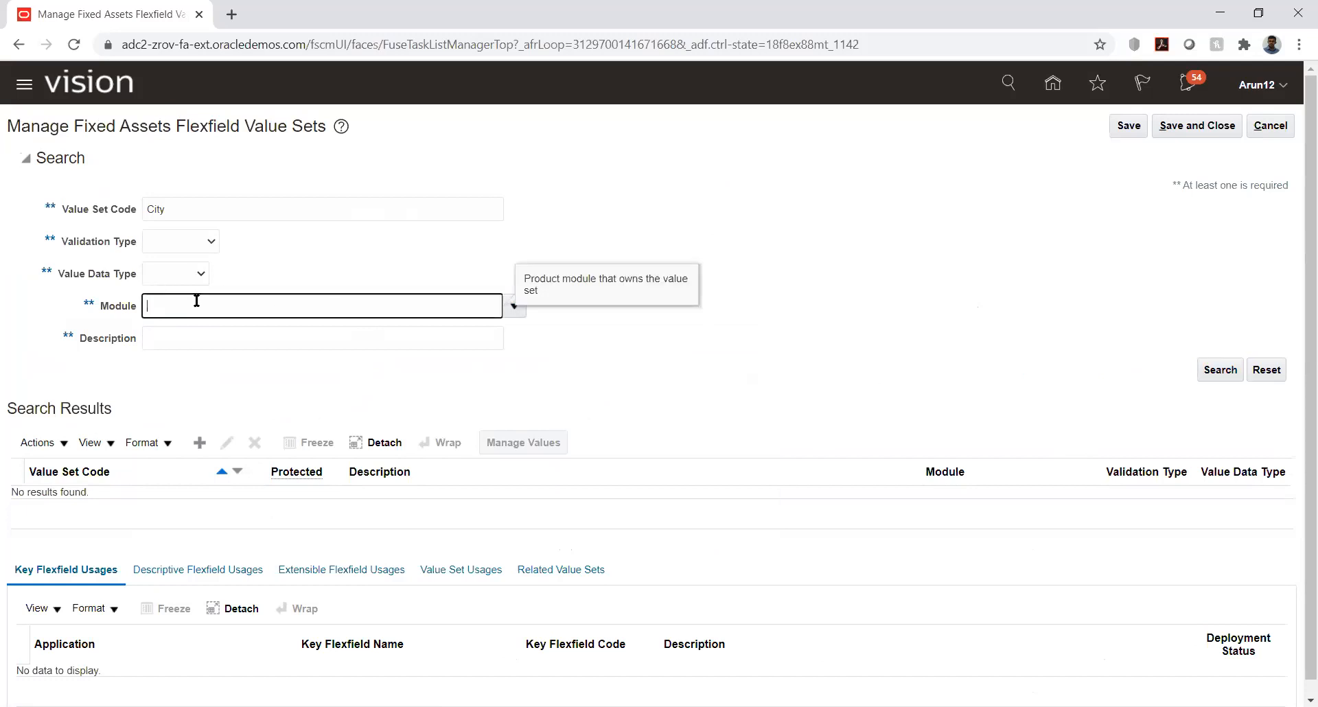
pyautogui.press('Tab')
pyautogui.click(1212, 378)
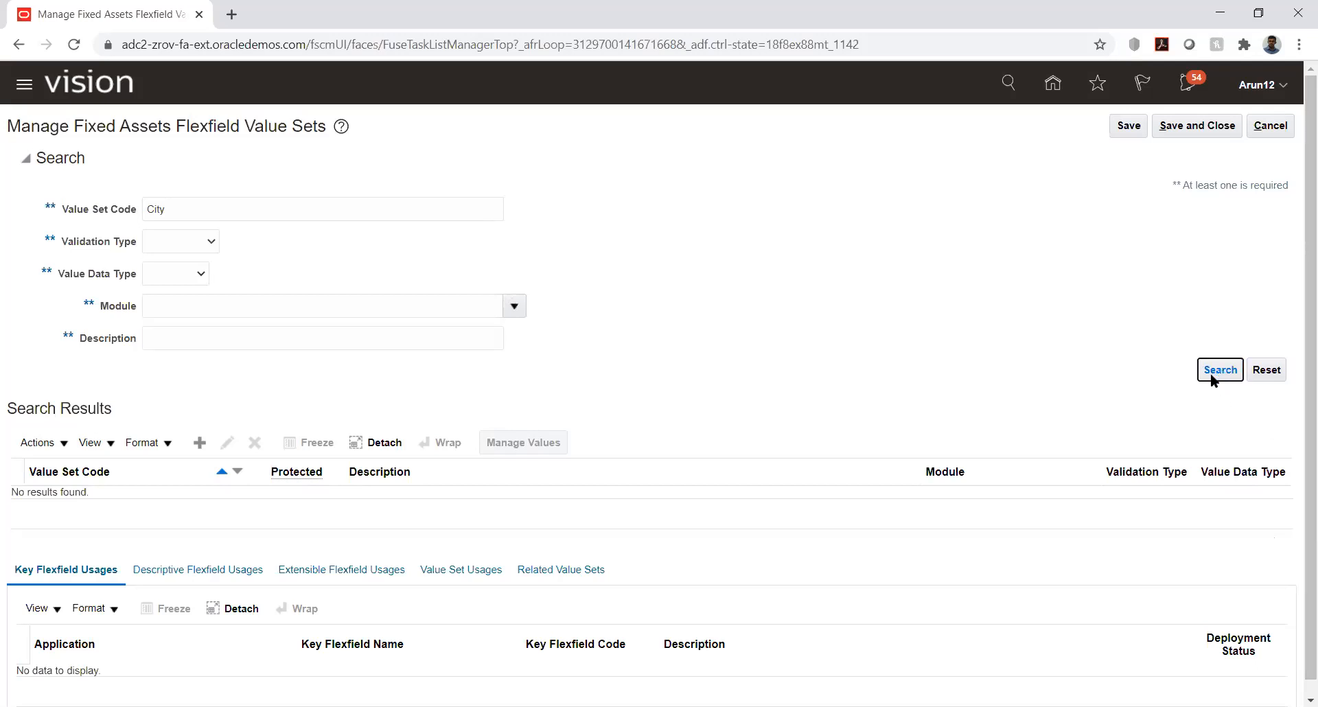
pyautogui.hotkey('alt', 'Tab')
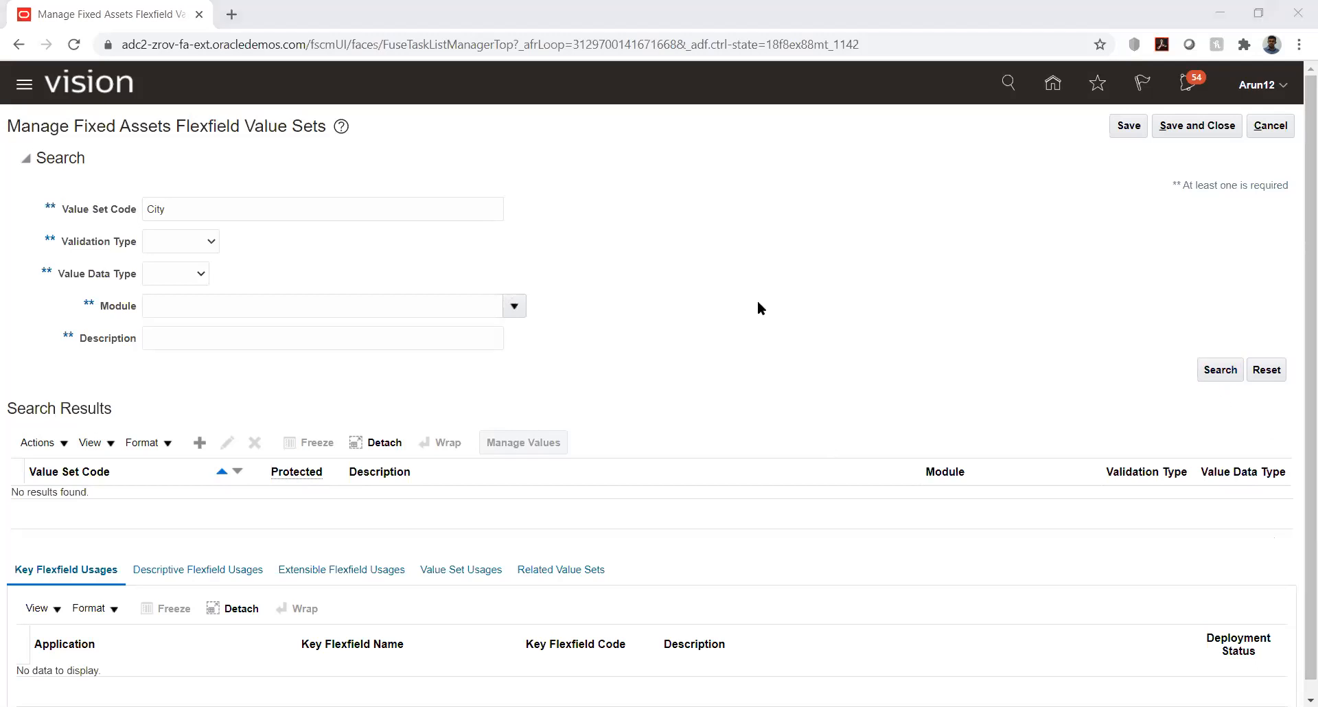
pyautogui.click(1210, 374)
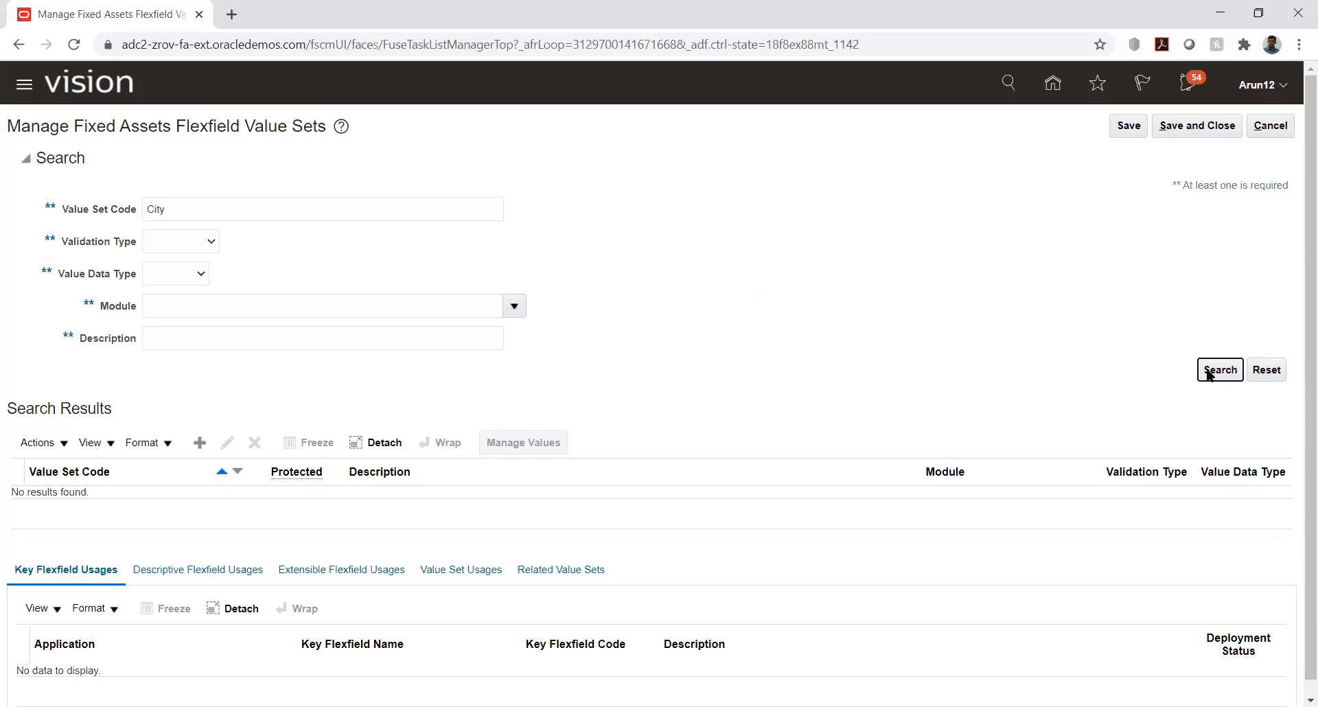
pyautogui.click(1225, 373)
# Save and close the value sets, and list the fixed assets key flexfields again.
pyautogui.click(1195, 125)
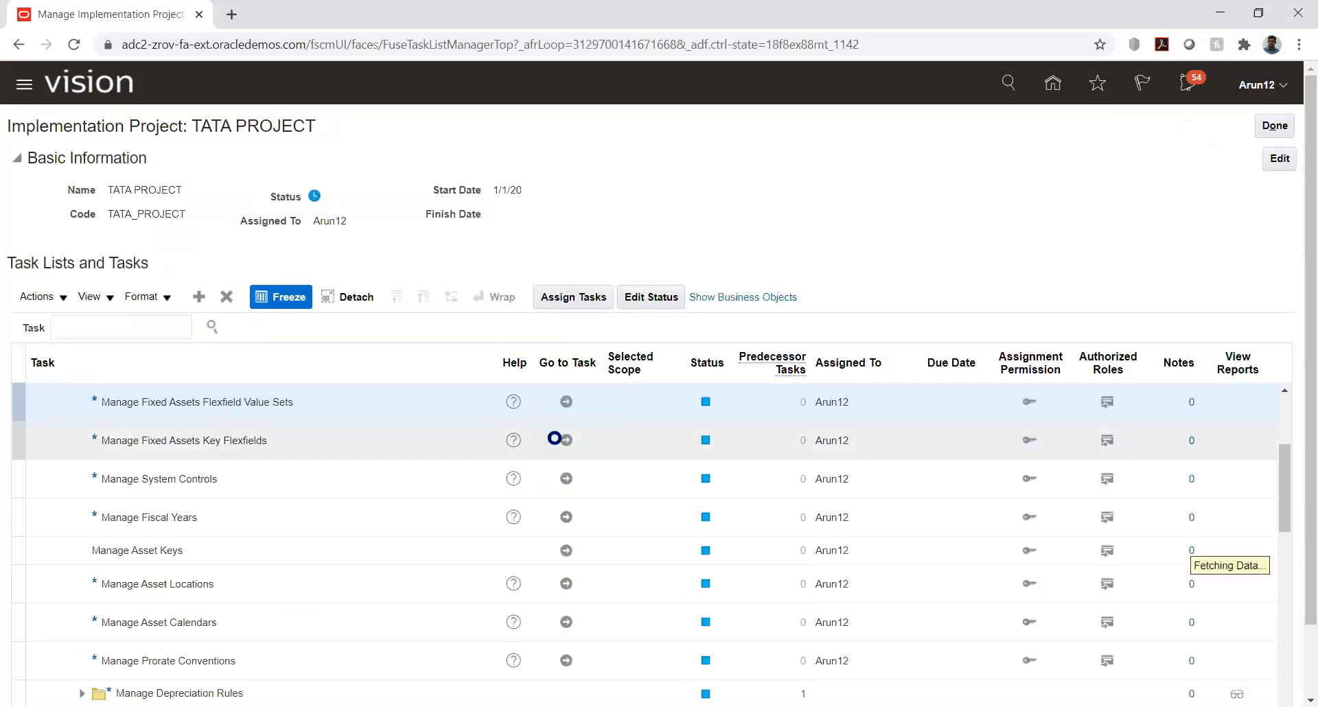
pyautogui.click(562, 439)
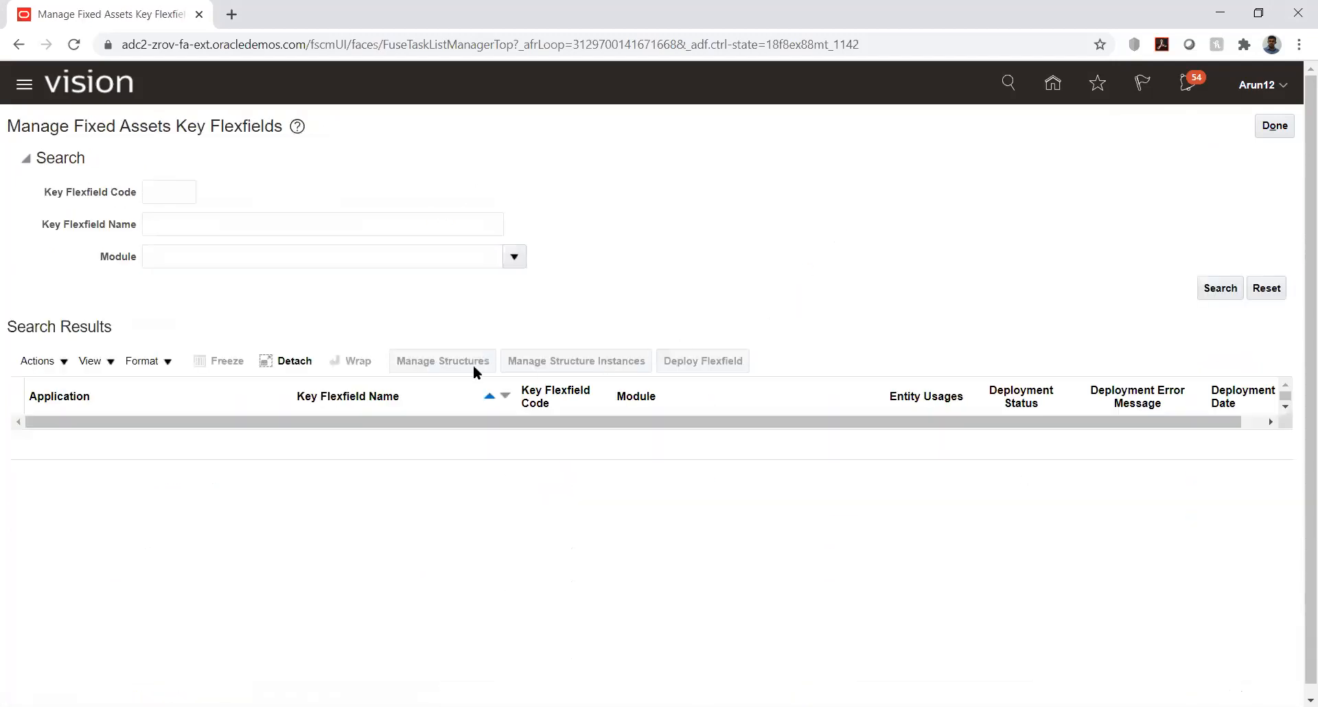
pyautogui.click(1217, 288)
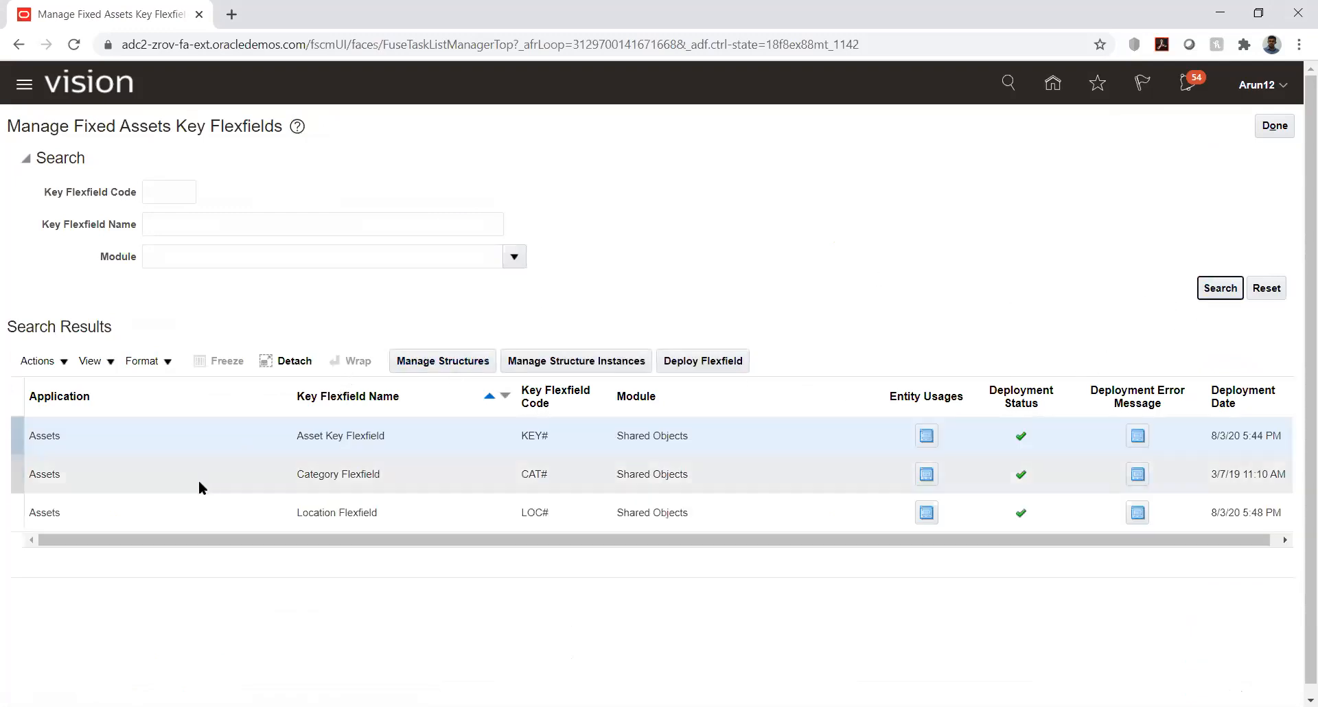
# Open the Location Flexfield's Asset Location Flexfield structure for editing.
pyautogui.click(177, 501)
pyautogui.click(467, 361)
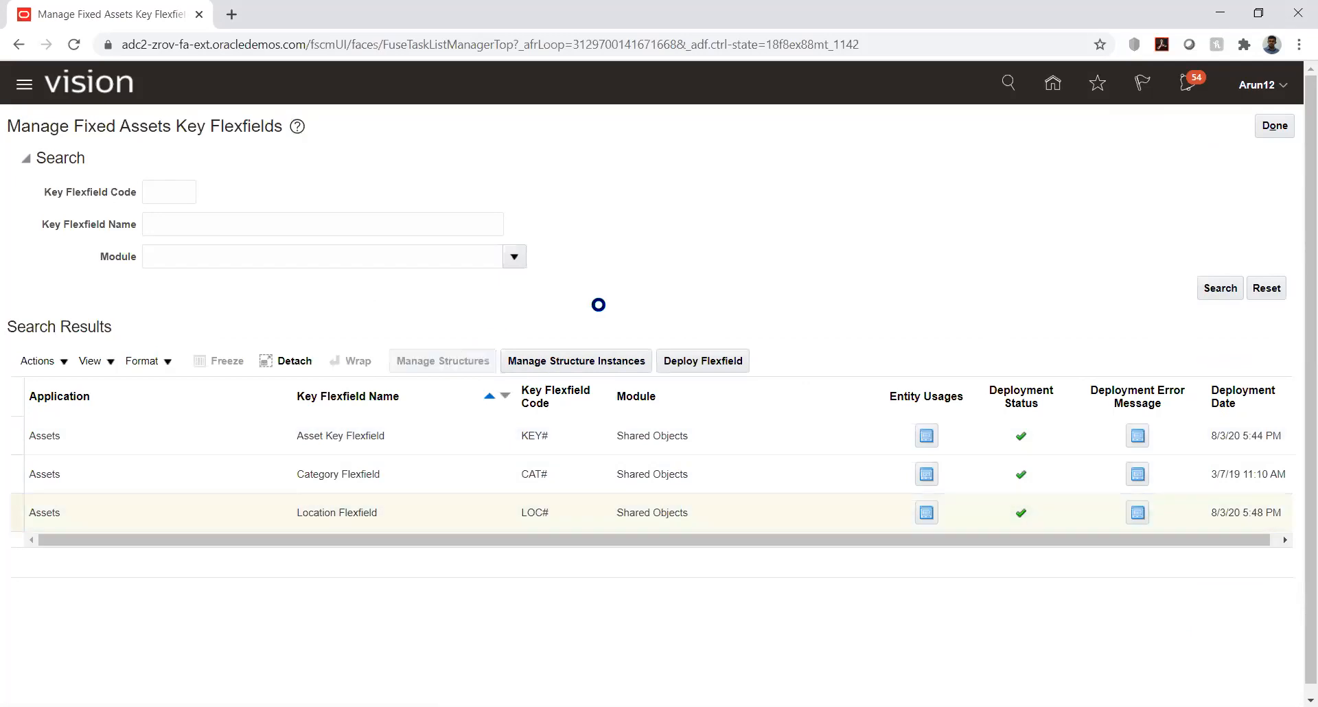
pyautogui.click(1220, 267)
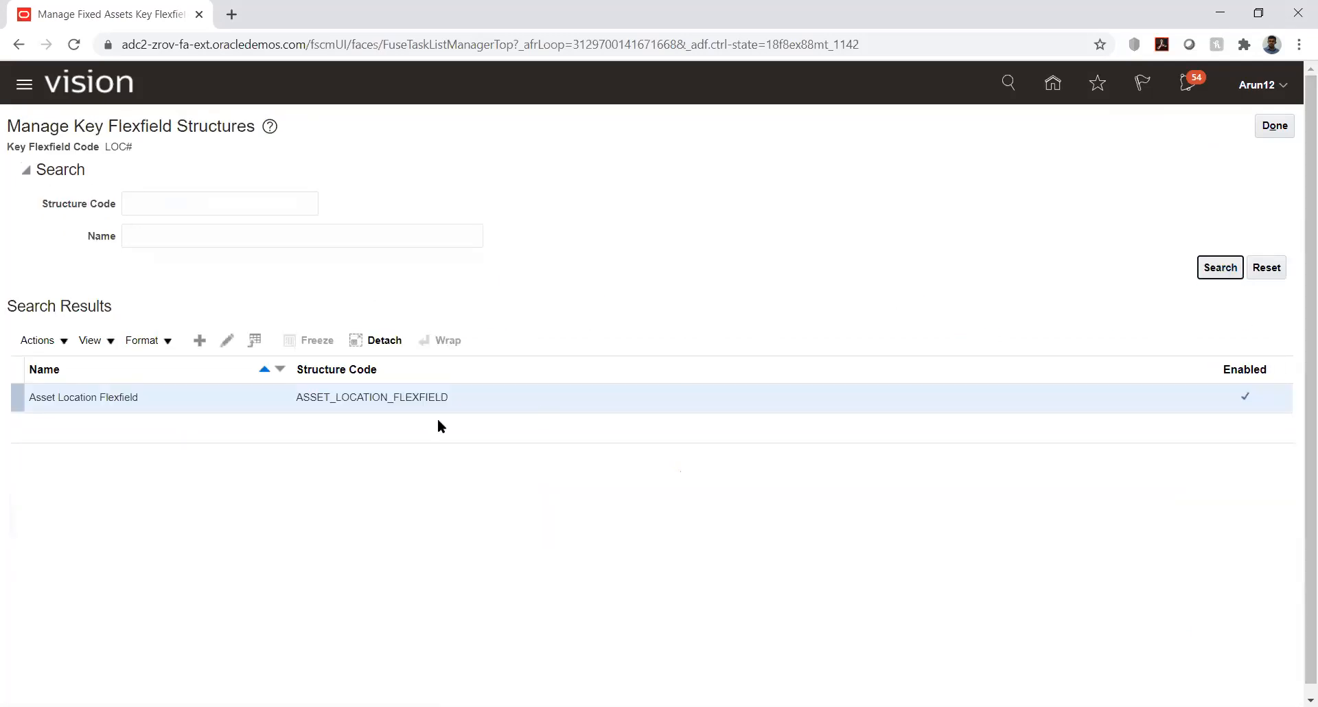
pyautogui.click(184, 391)
pyautogui.click(227, 340)
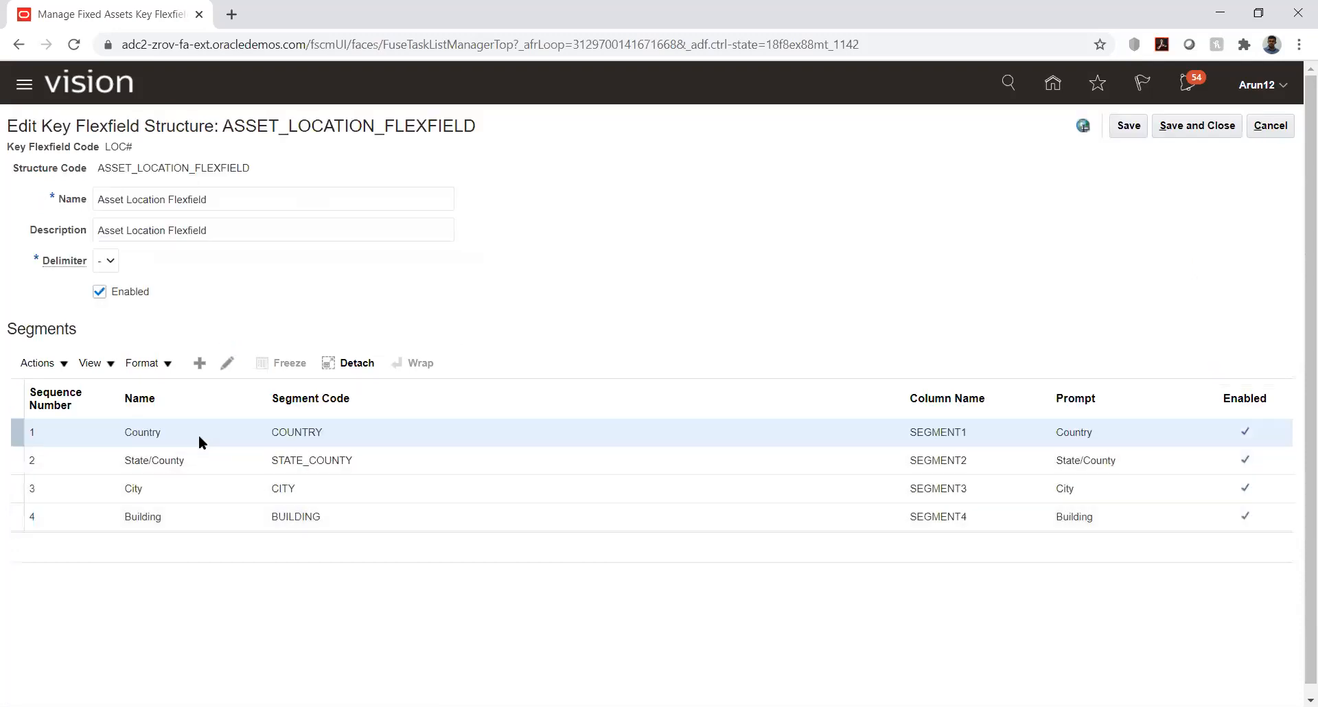
# Open the Building segment and copy its default value set code, FA_BUILDING.
pyautogui.click(167, 518)
pyautogui.click(226, 363)
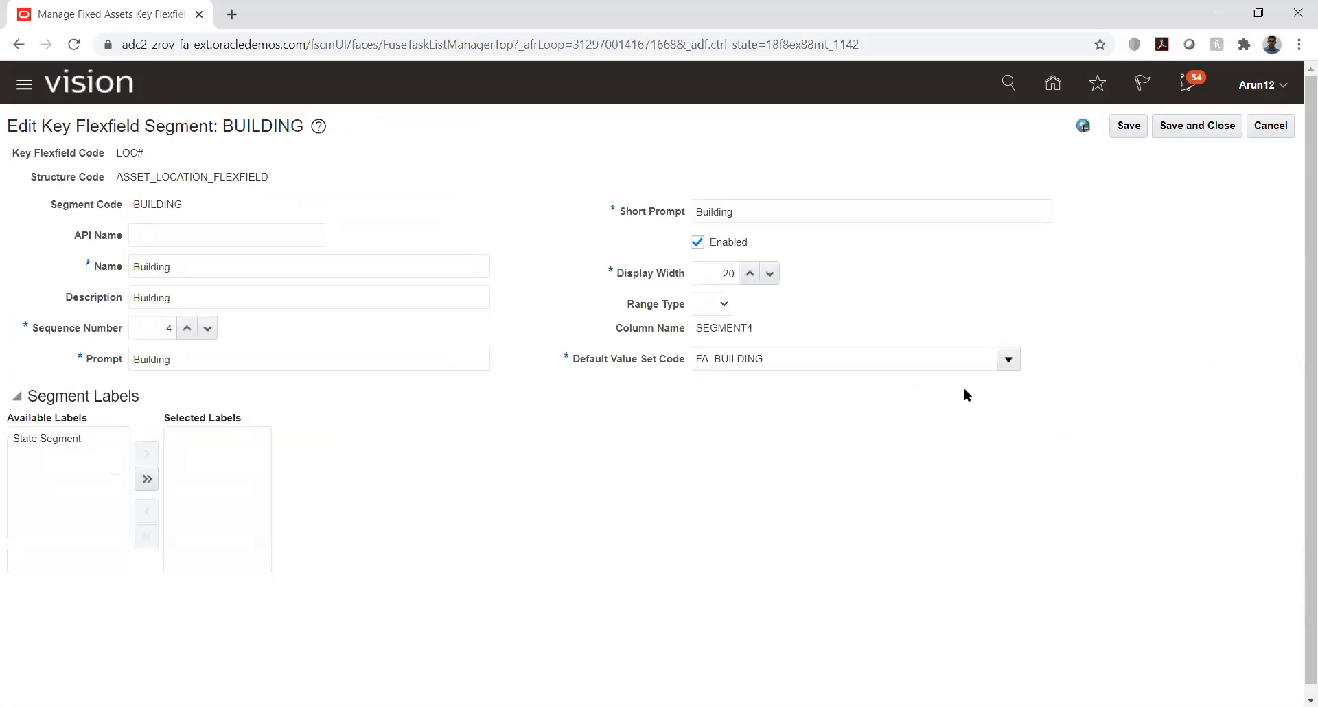
pyautogui.click(819, 350)
pyautogui.doubleClick(820, 350)
pyautogui.hotkey('ctrl', 'c')
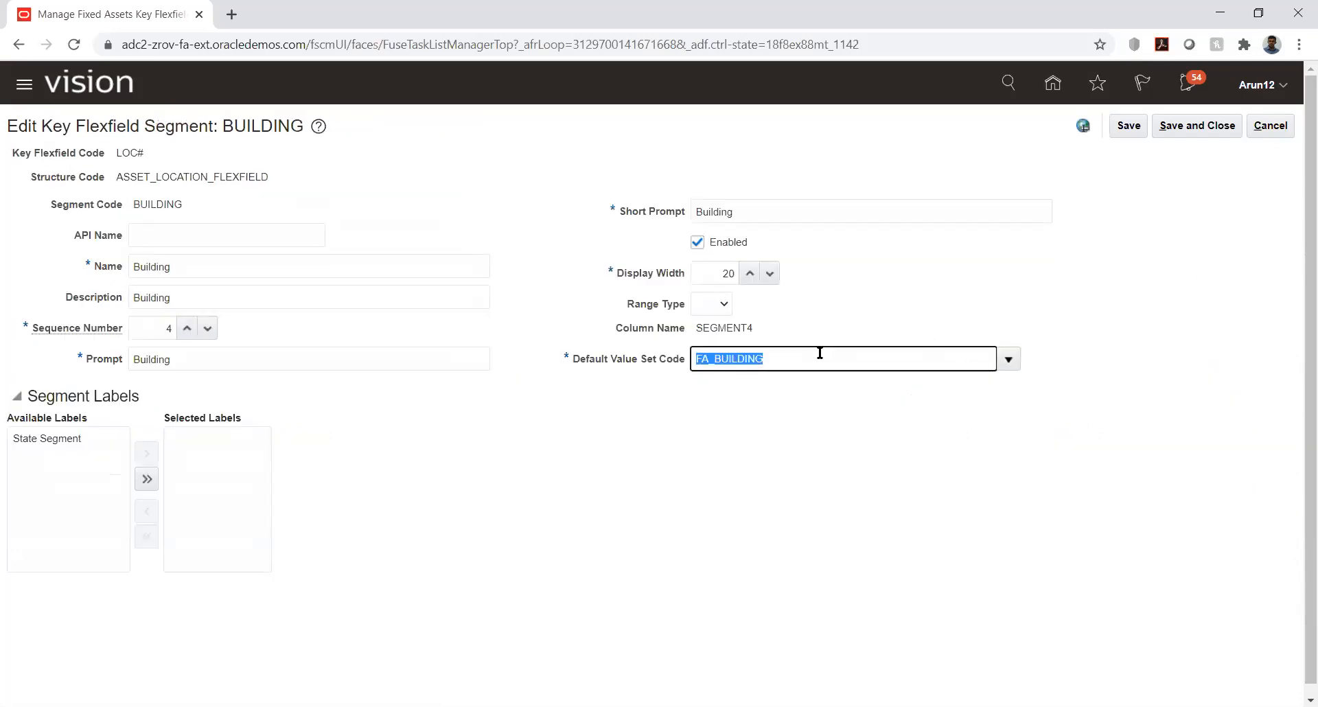
# Save and close the Building segment and its structure, and return to the Define Fixed Assets Configuration tasks.
pyautogui.click(1213, 125)
pyautogui.click(1184, 123)
pyautogui.click(1272, 129)
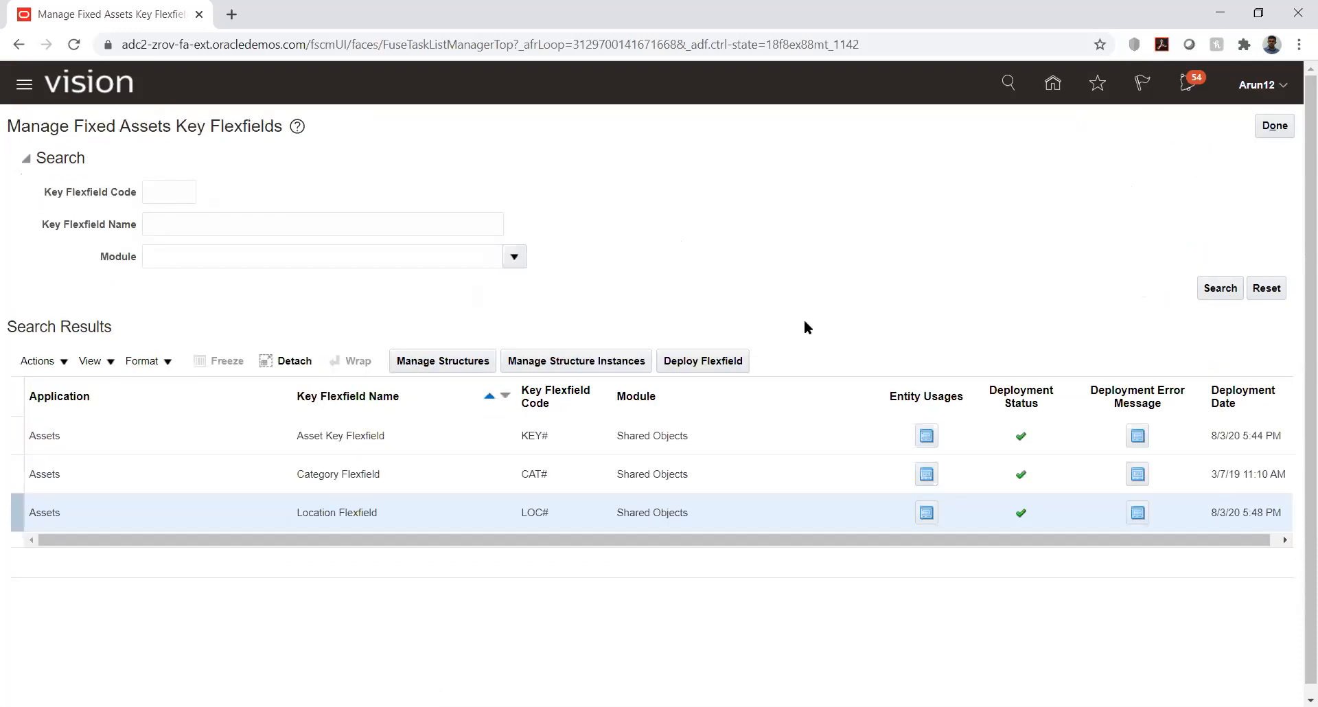
pyautogui.click(1279, 126)
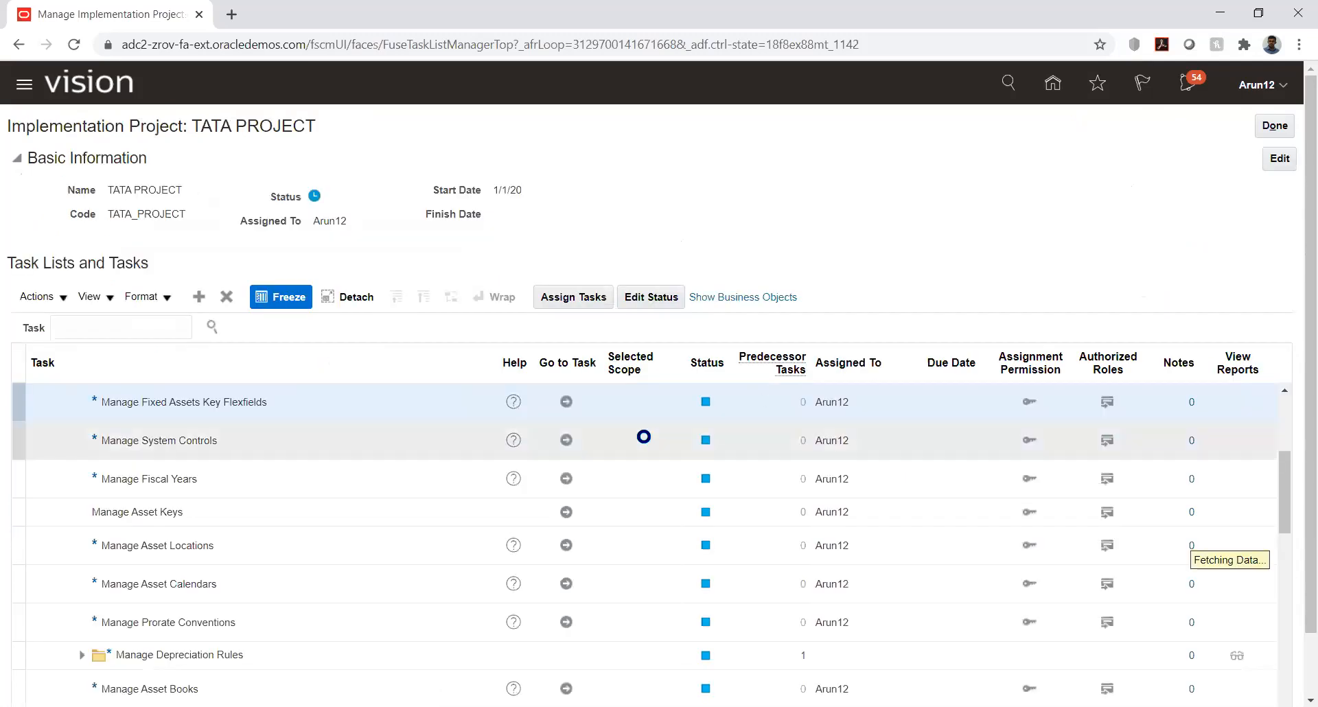
pyautogui.scroll(2, 377, 455)
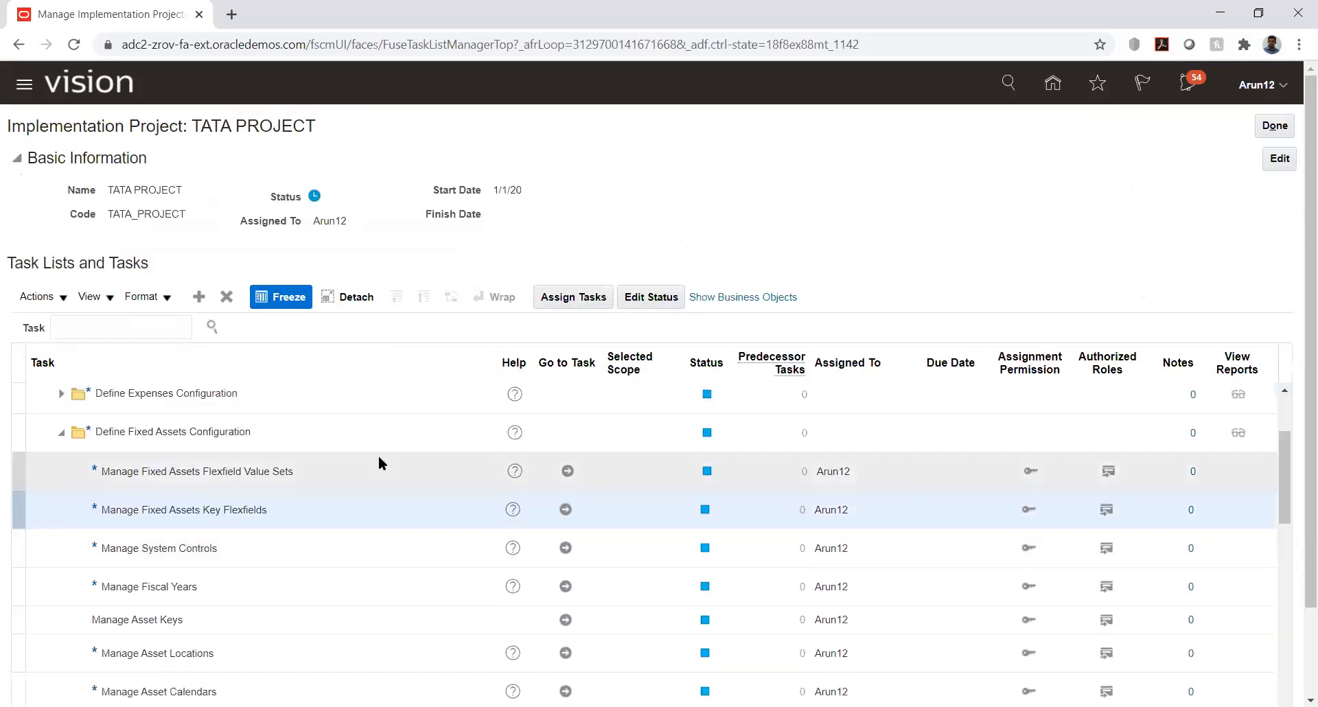
# Open the Manage Fixed Assets Flexfield Value Sets task and search for the value set code FA_BUILDING.
pyautogui.click(567, 472)
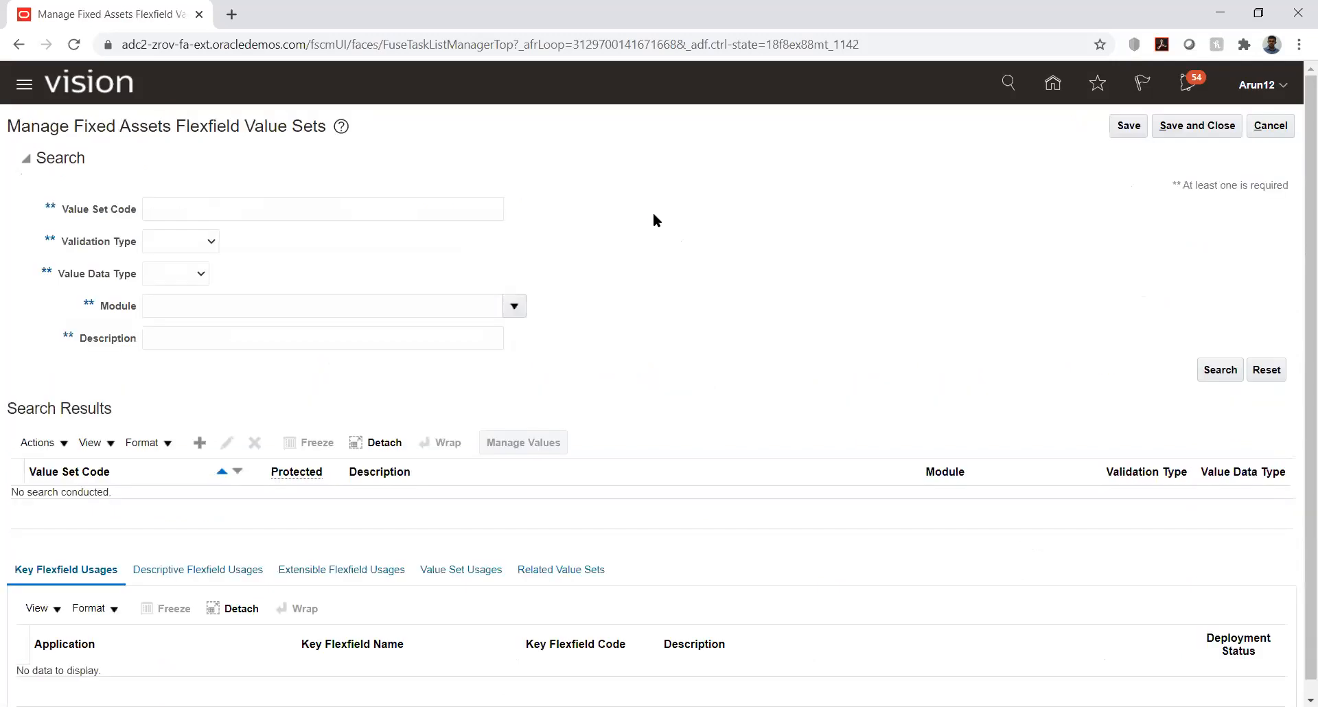
pyautogui.click(261, 214)
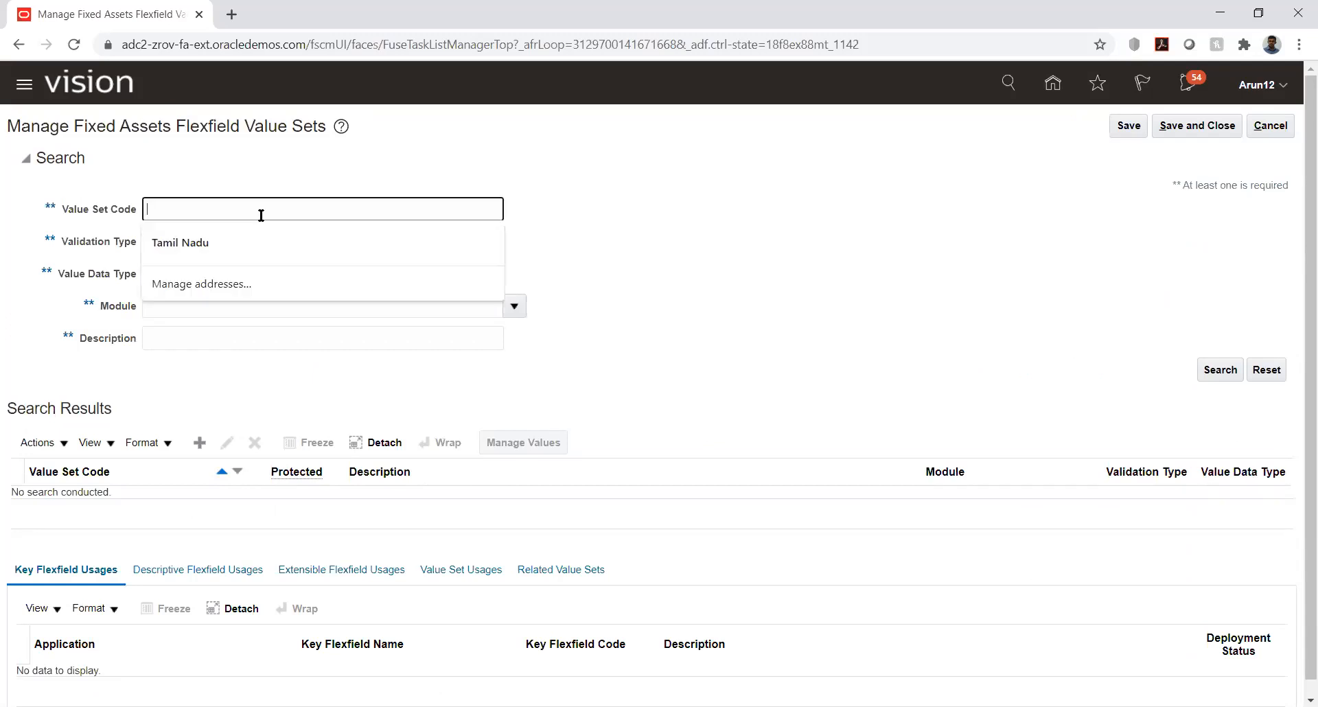
pyautogui.hotkey('ctrl', 'v')
pyautogui.click(1227, 365)
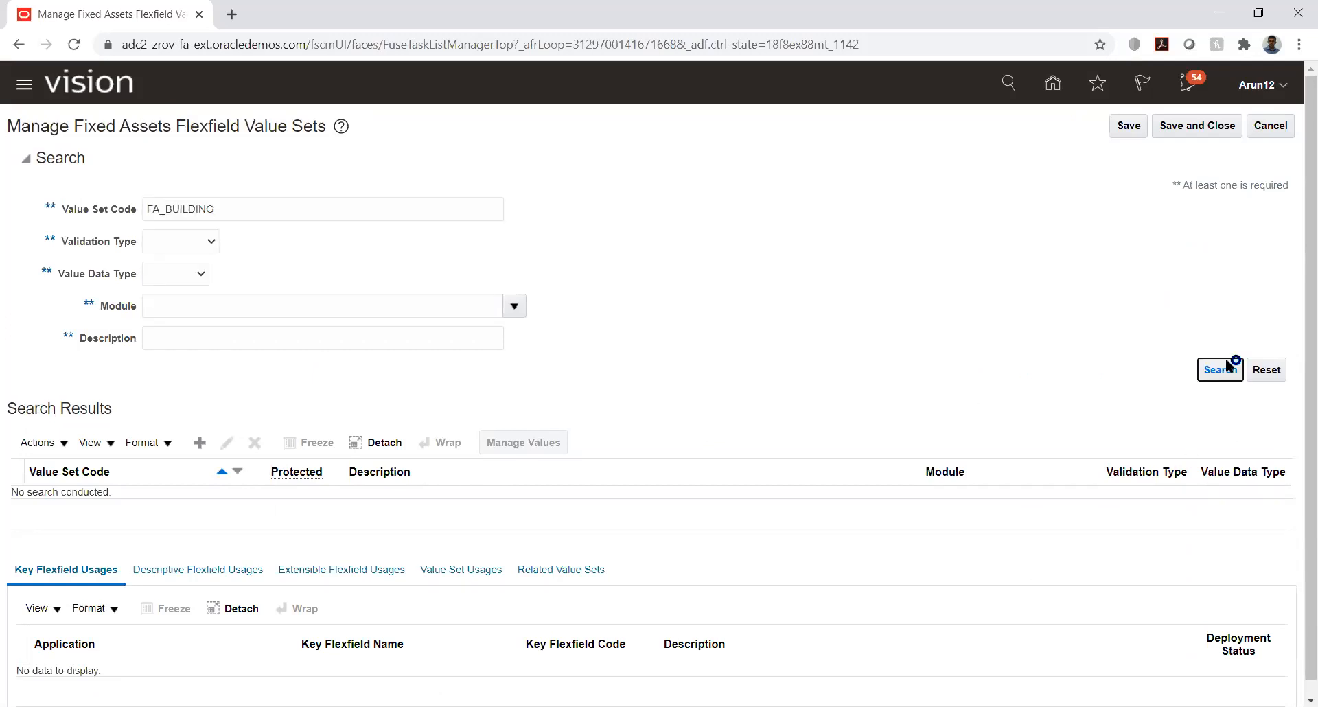
pyautogui.click(117, 496)
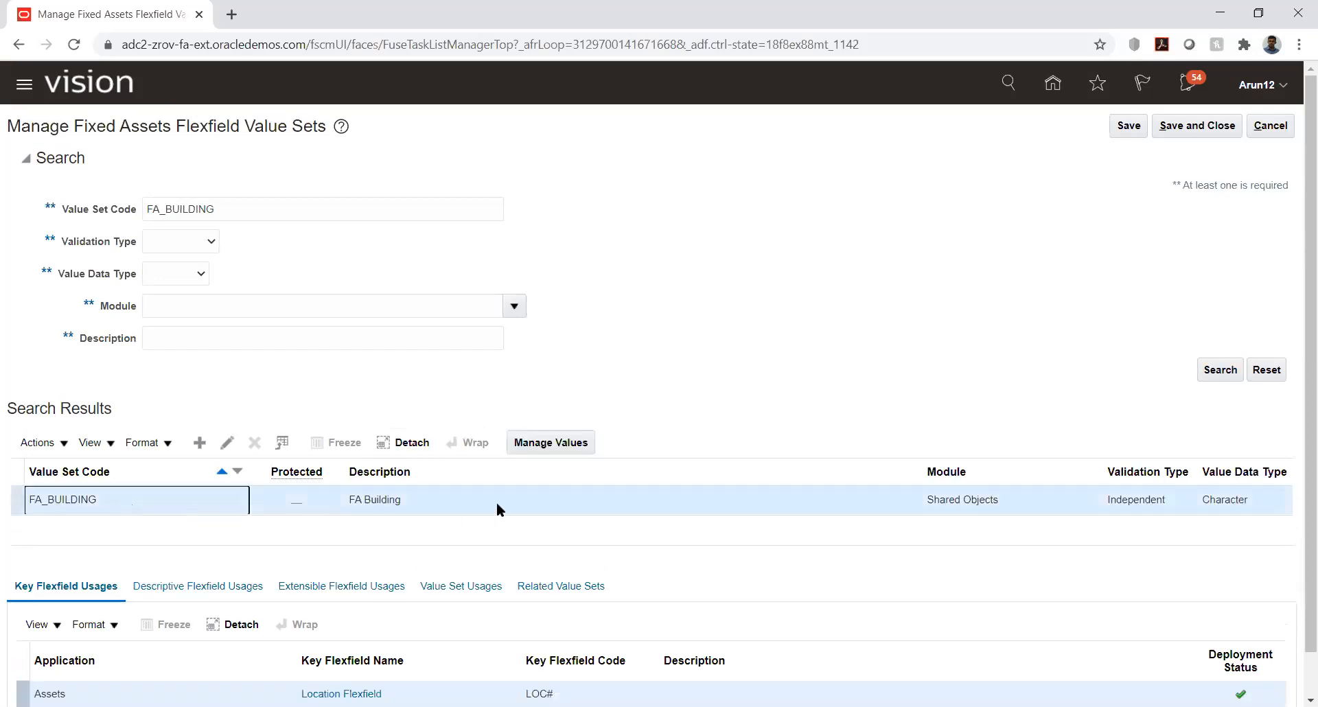
# Open the values of the FA_BUILDING value set and list all of them for review.
pyautogui.click(563, 443)
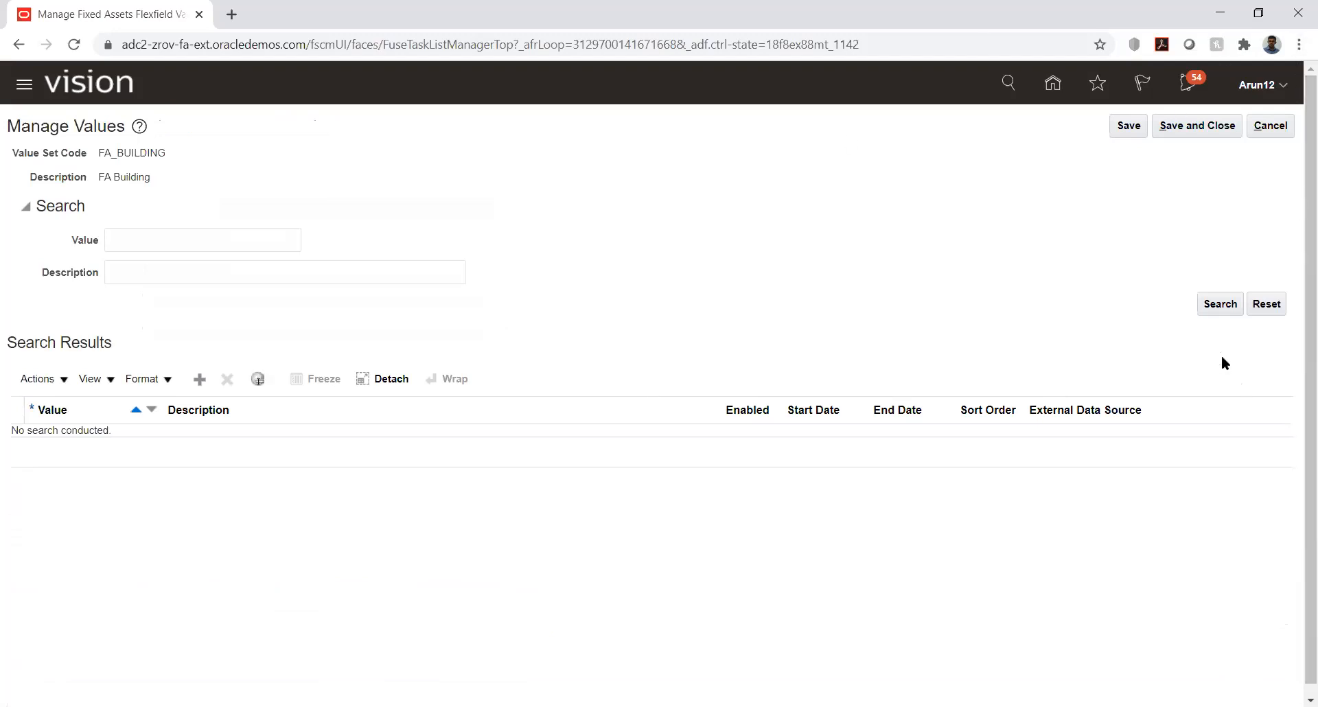
pyautogui.click(1209, 311)
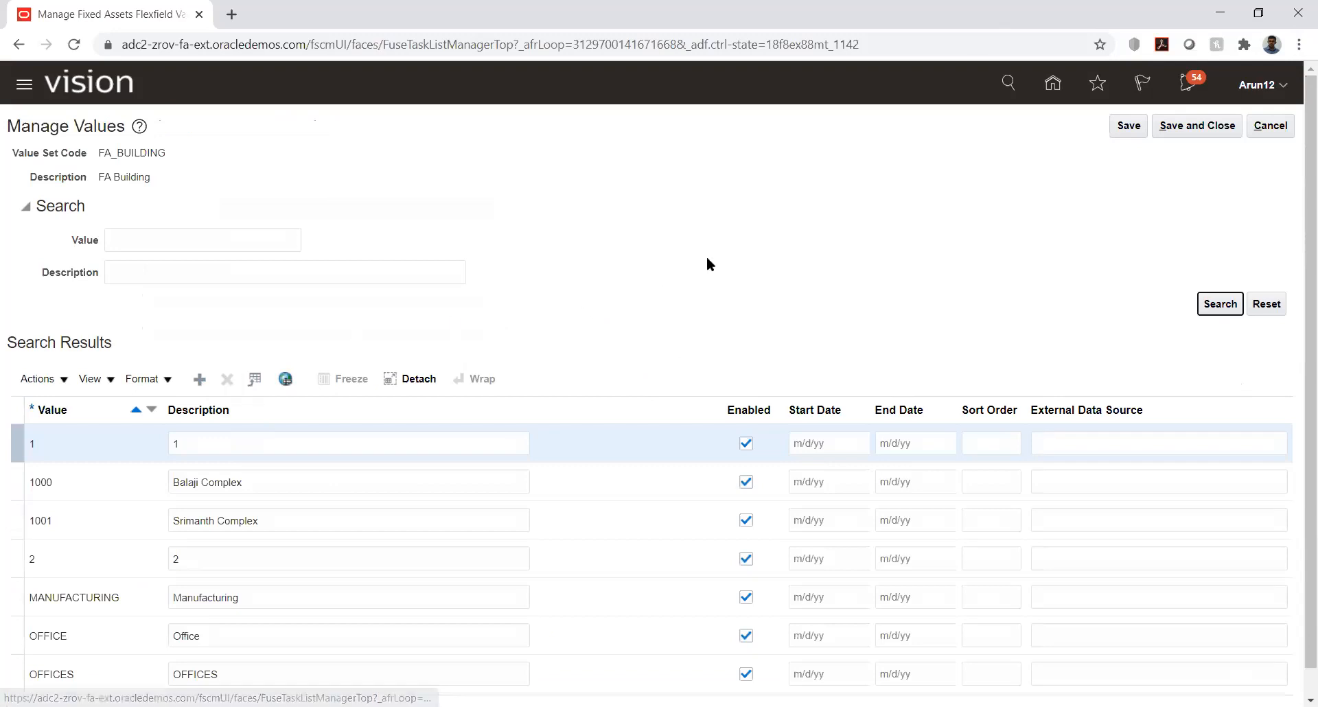
pyautogui.scroll(-1, 703, 255)
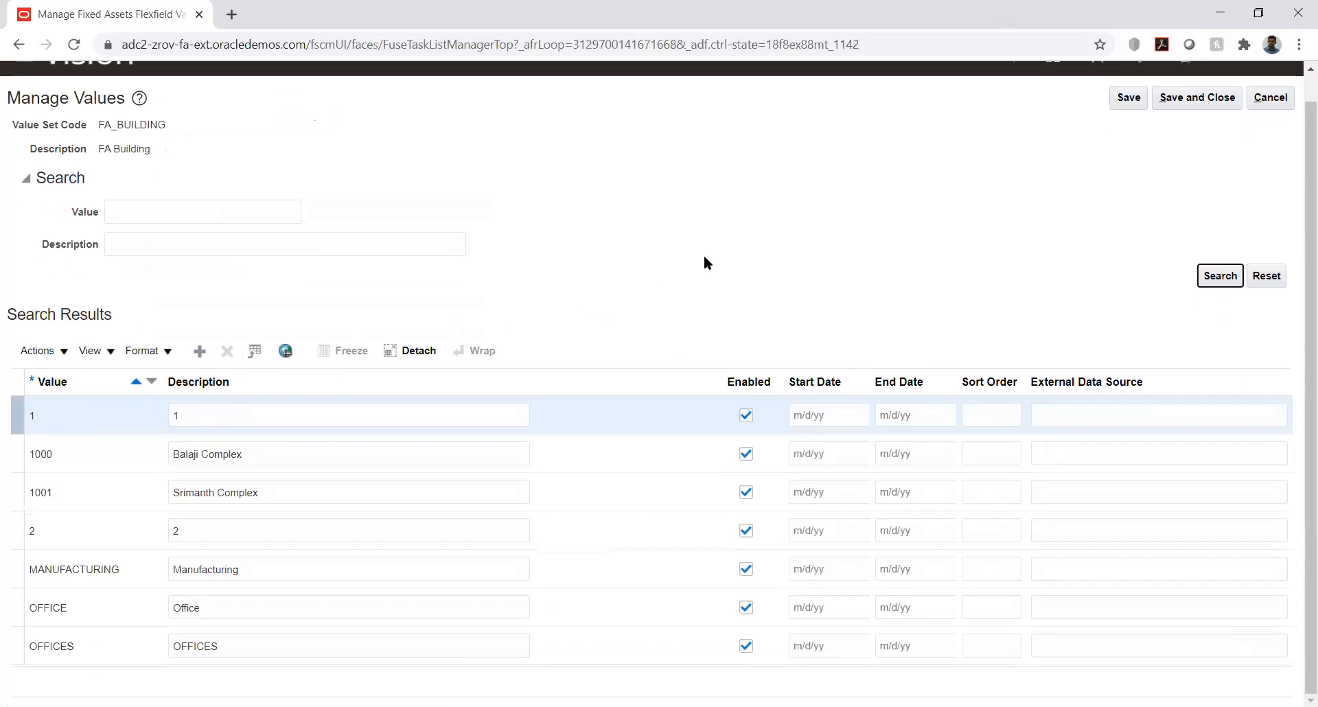
pyautogui.scroll(1, 611, 401)
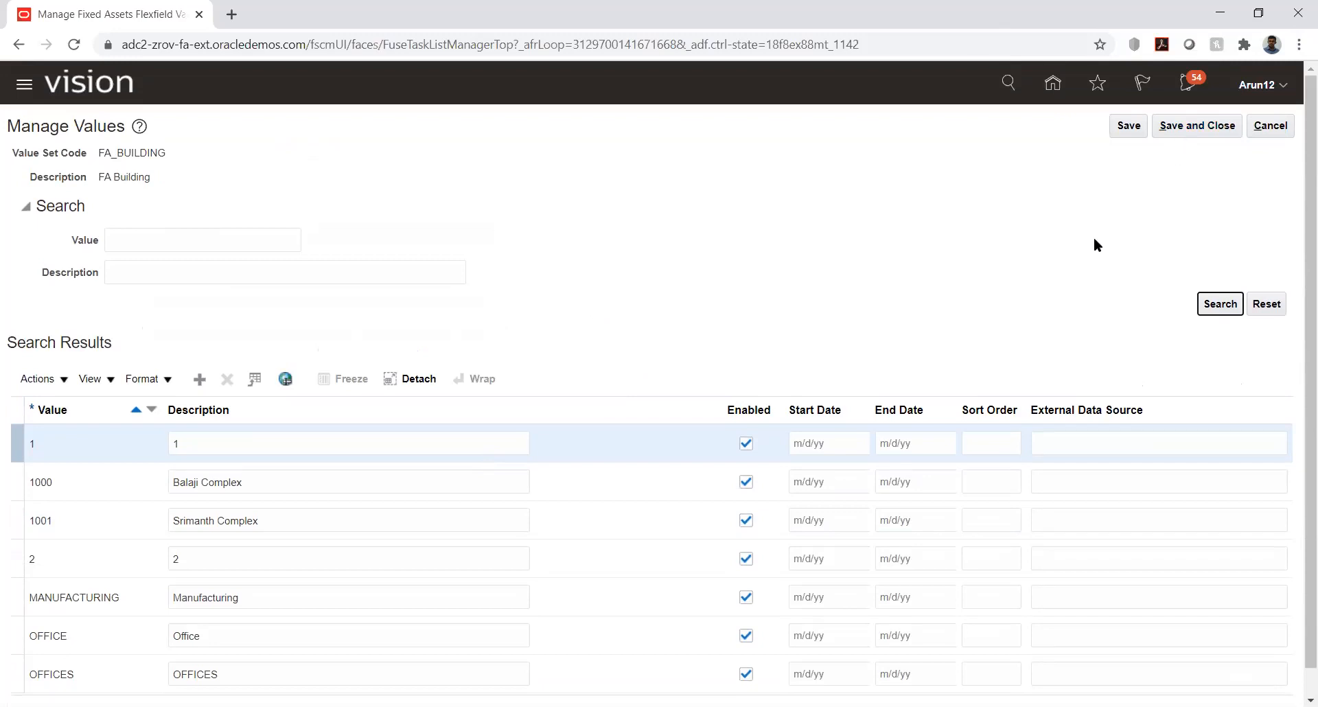
pyautogui.moveTo(107, 156); pyautogui.dragTo(165, 157)
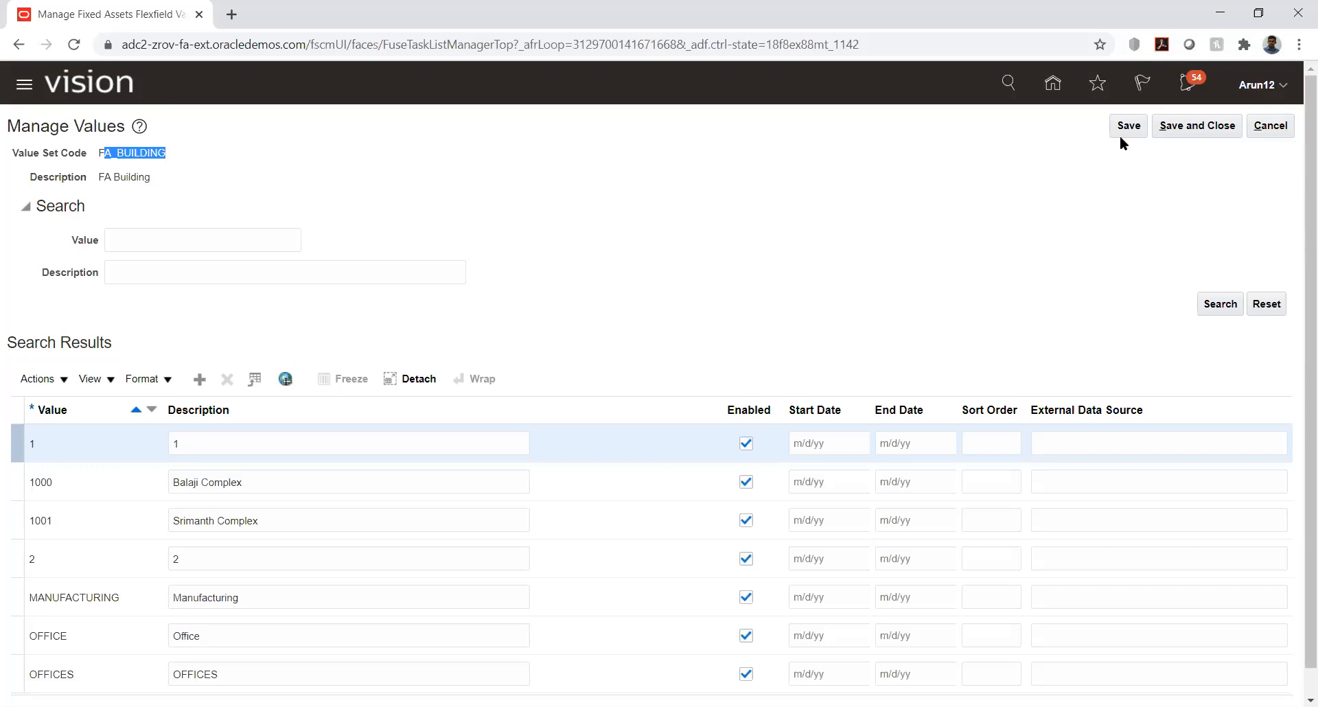
# Save and close the FA_BUILDING values and the value sets, returning to the implementation project's tasks.
pyautogui.click(1205, 127)
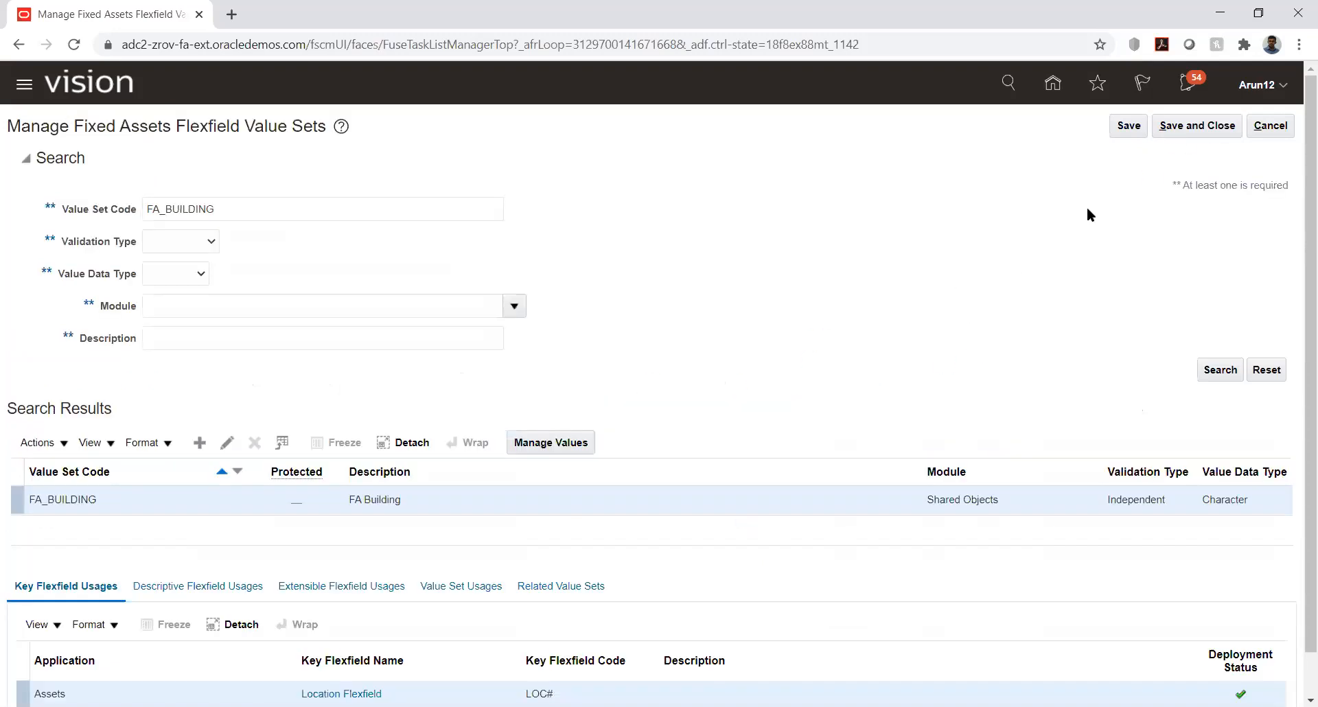
pyautogui.click(1174, 131)
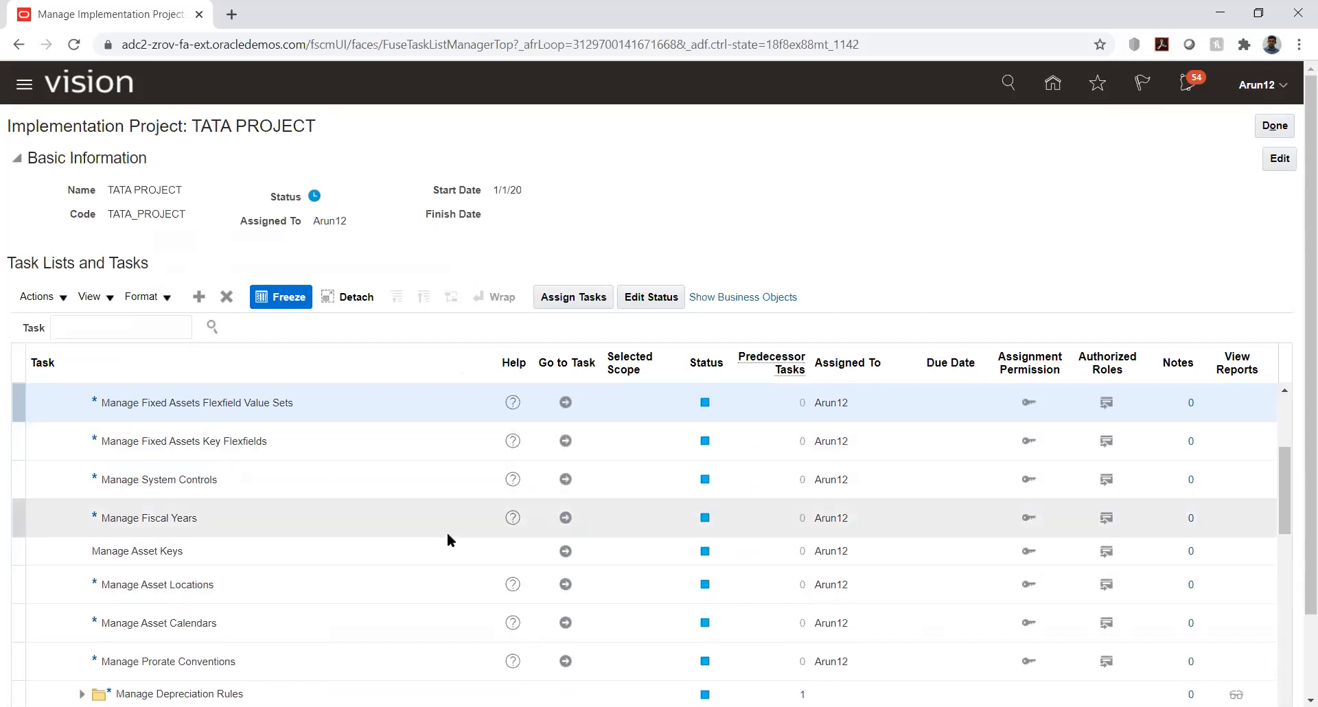
pyautogui.scroll(2, 440, 525)
pyautogui.scroll(-2, 288, 515)
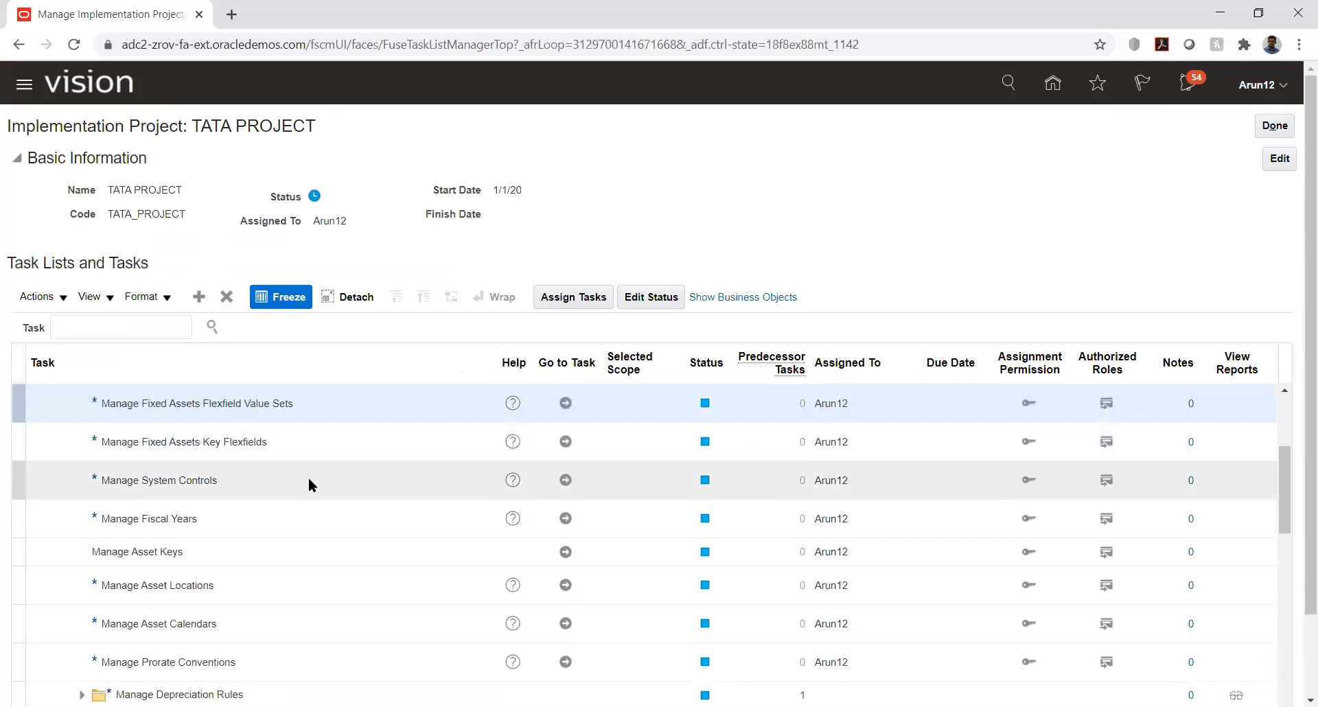
# Open the Manage Fiscal Years task and open the TATA_FISCAL_CAL fiscal year for editing.
pyautogui.click(307, 479)
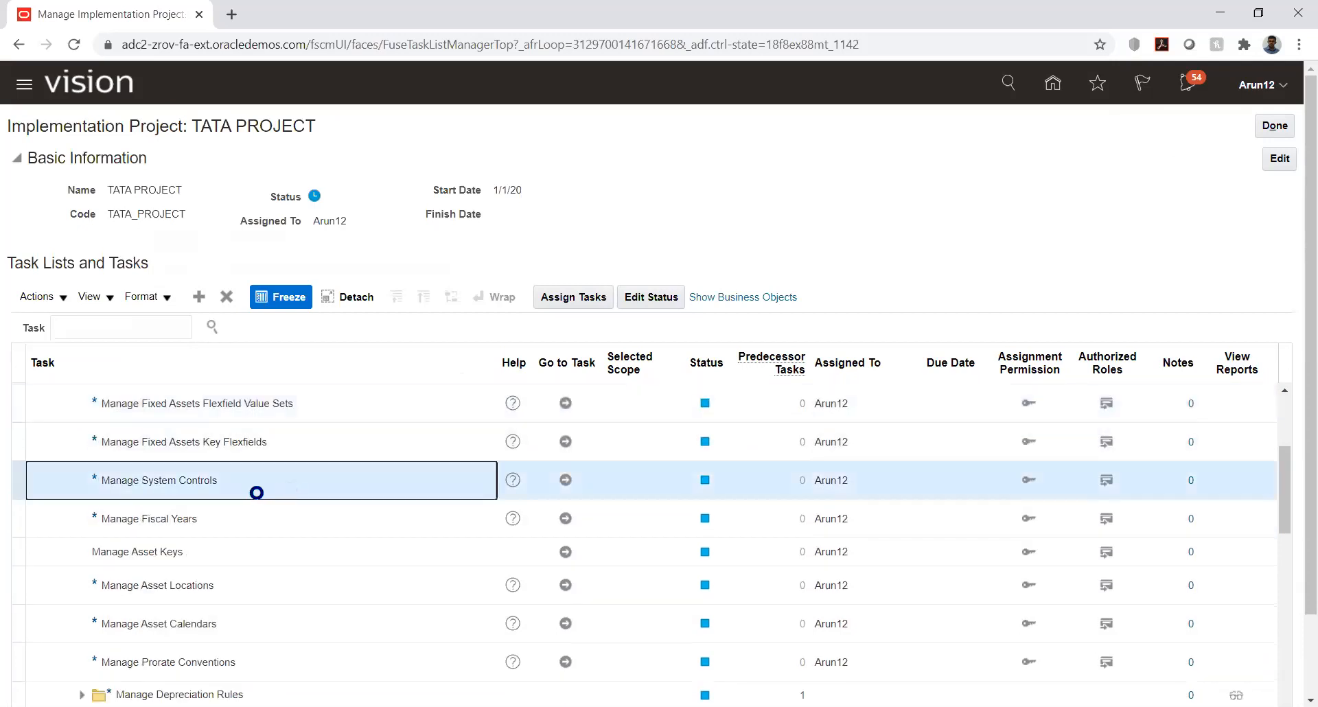
pyautogui.click(299, 530)
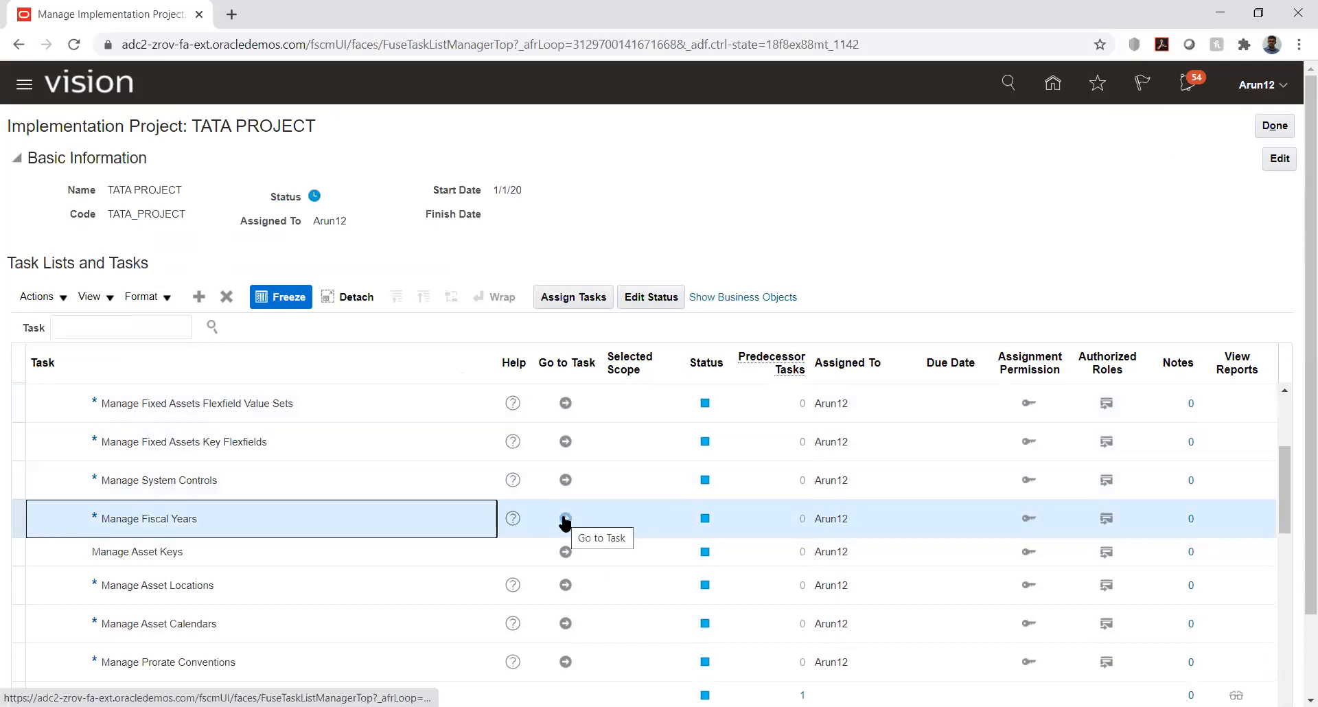
pyautogui.click(565, 519)
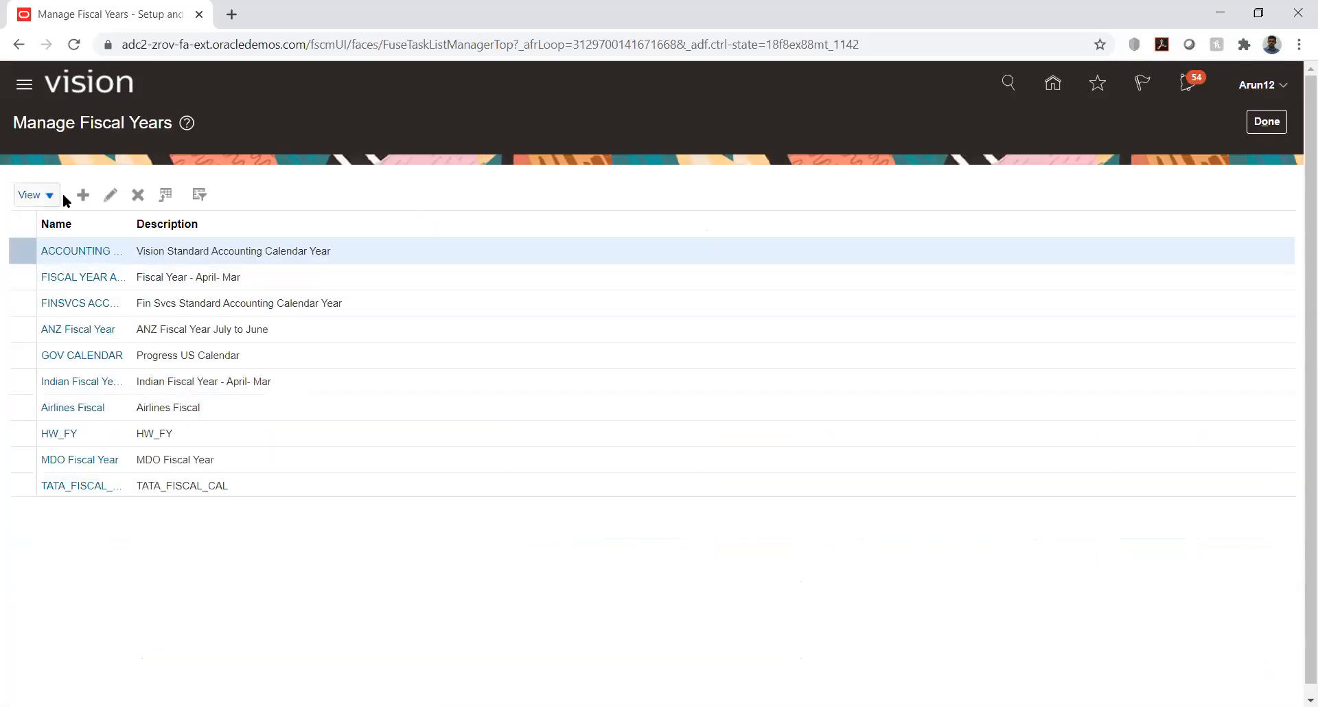
pyautogui.click(76, 487)
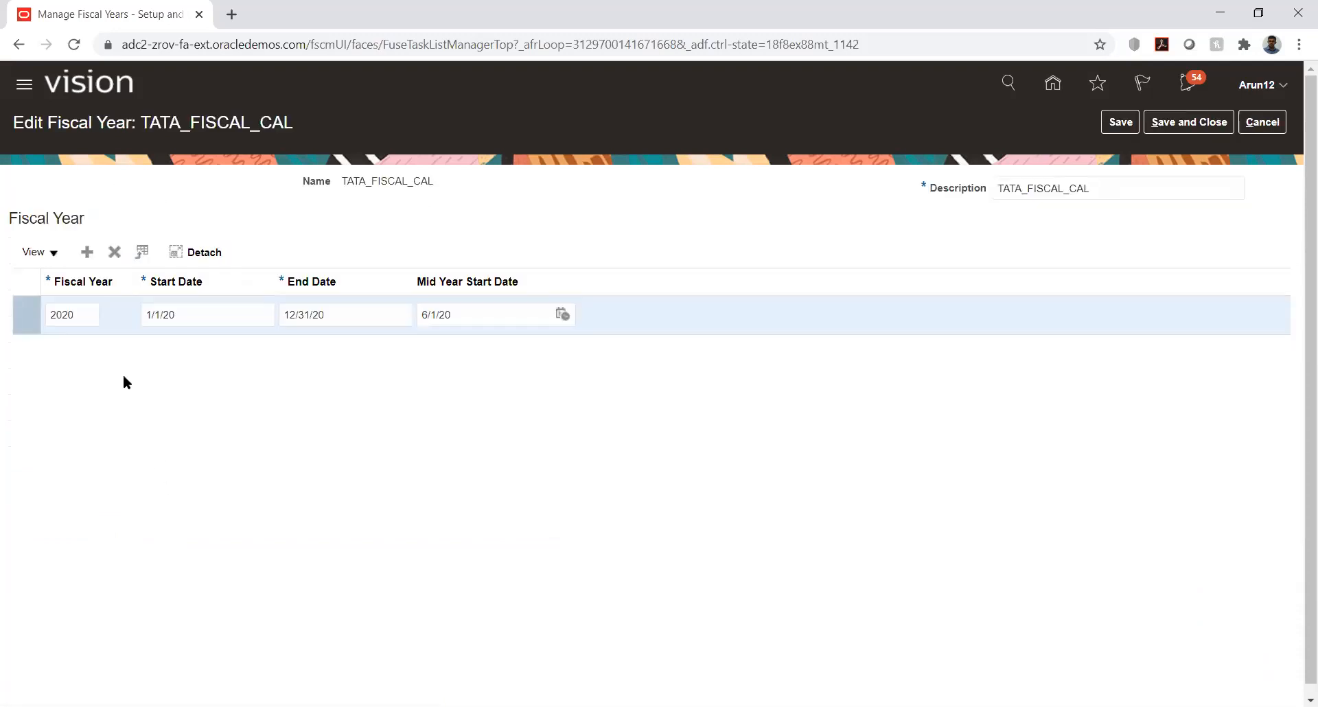
# Review the fiscal year's 2020 entry, save and close it, and return to the project's tasks.
pyautogui.click(81, 314)
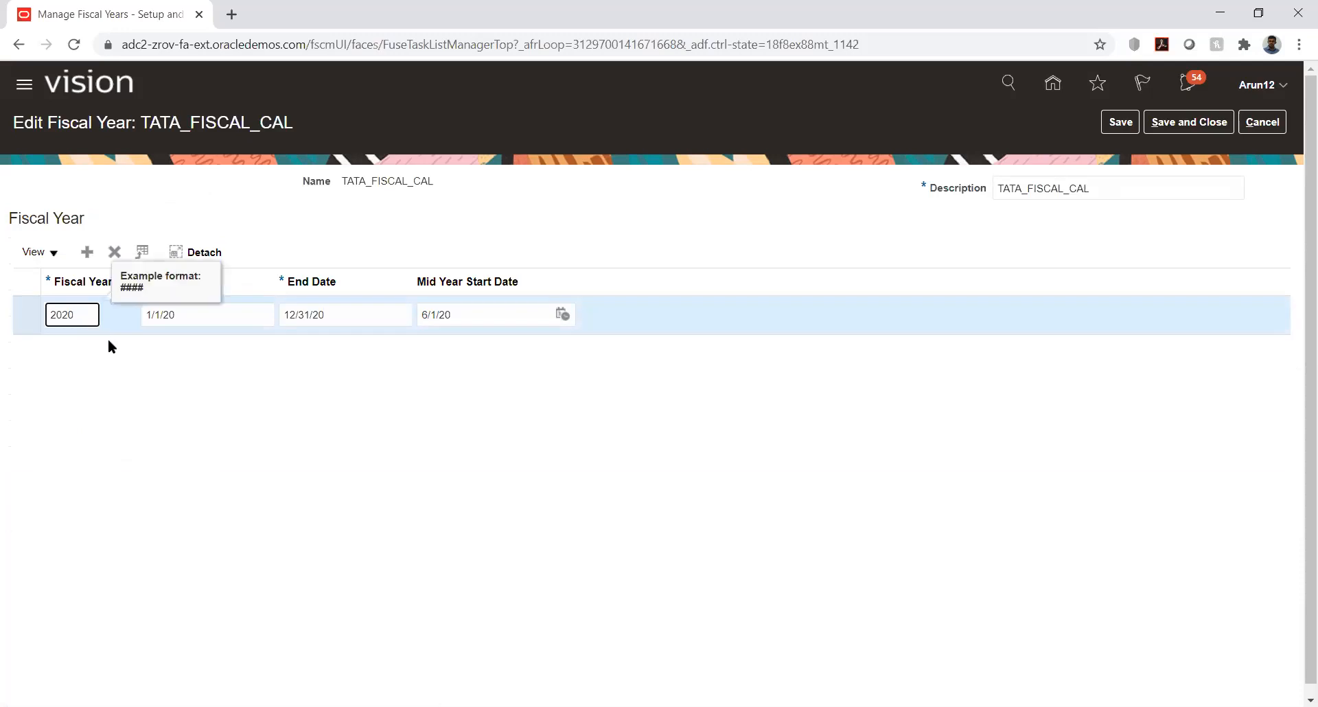
pyautogui.click(197, 382)
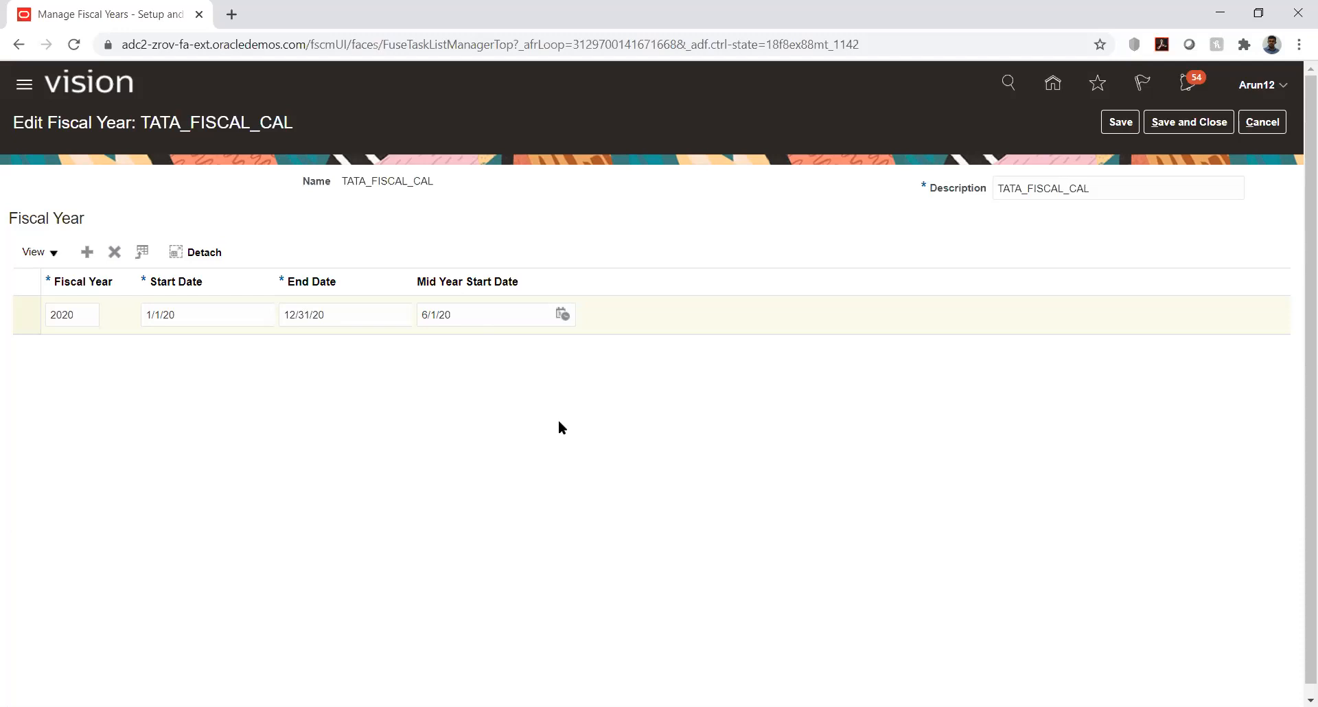
pyautogui.click(1191, 123)
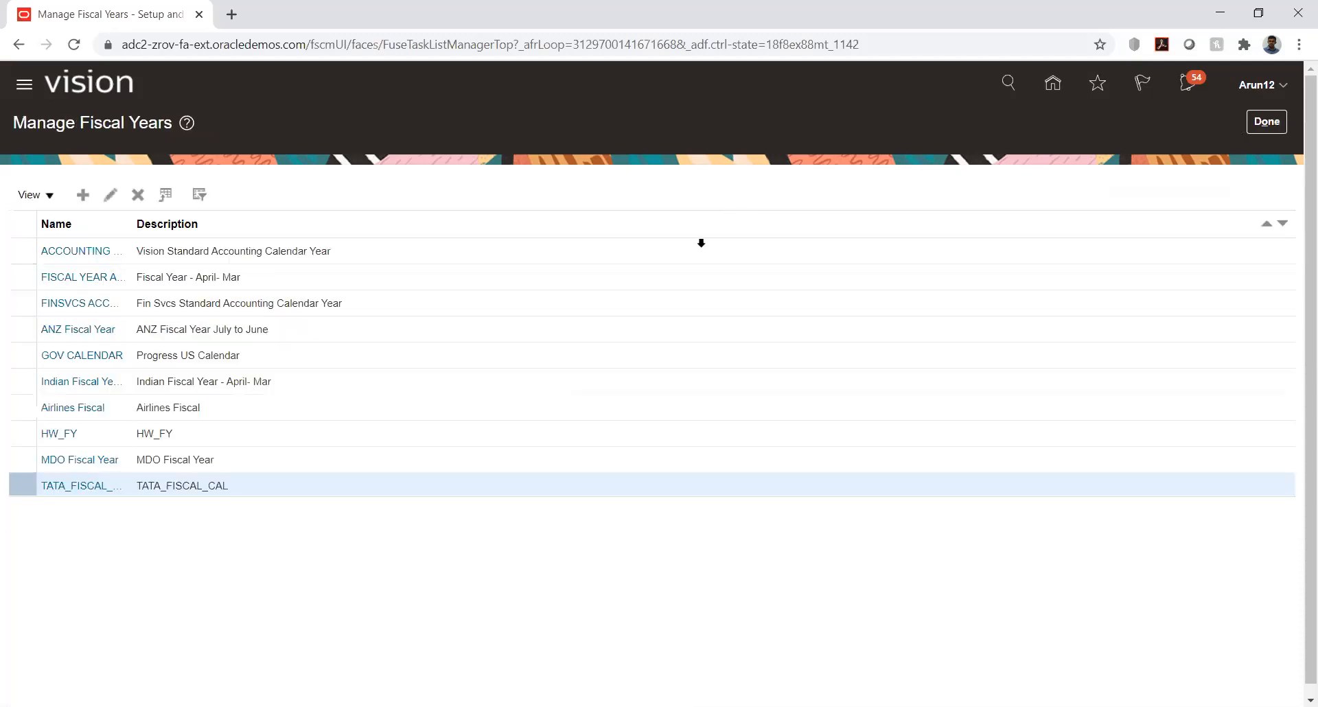
pyautogui.click(1254, 129)
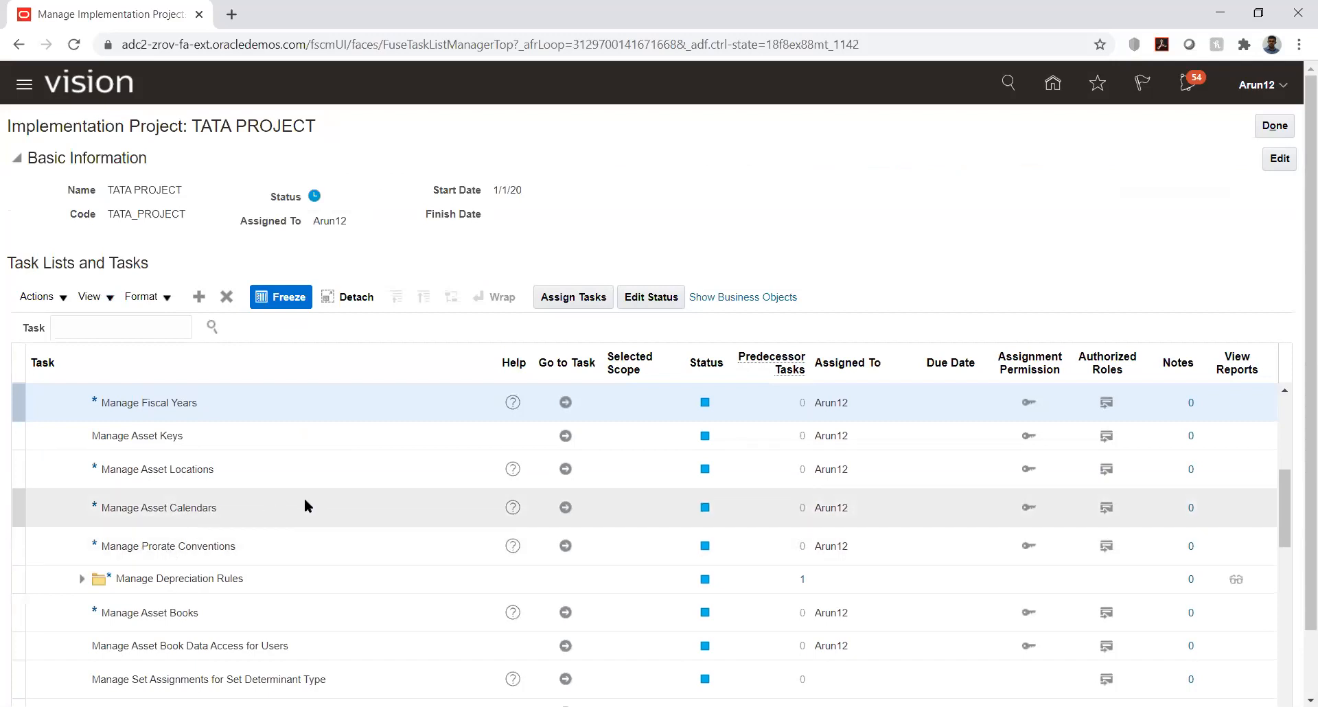
# Open TATA CAL in Manage Asset Calendars and examine its name, description and fiscal year name.
pyautogui.click(565, 508)
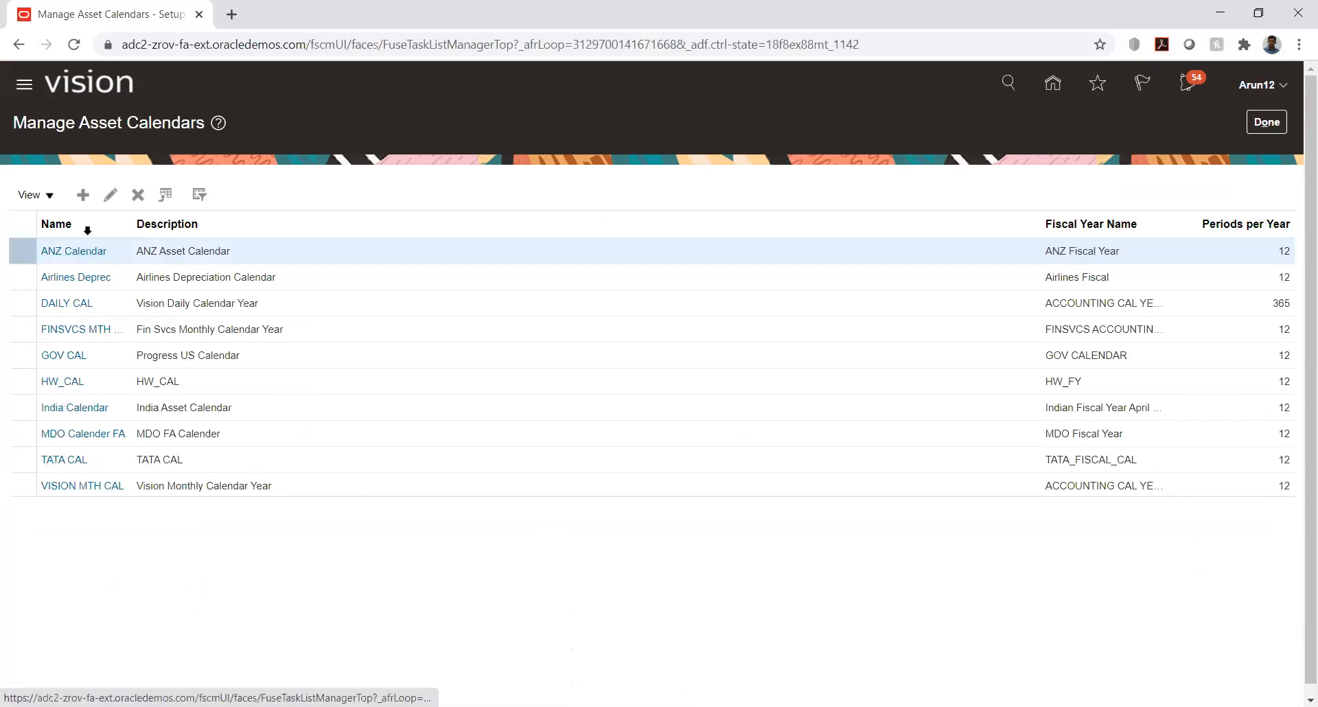
pyautogui.click(74, 465)
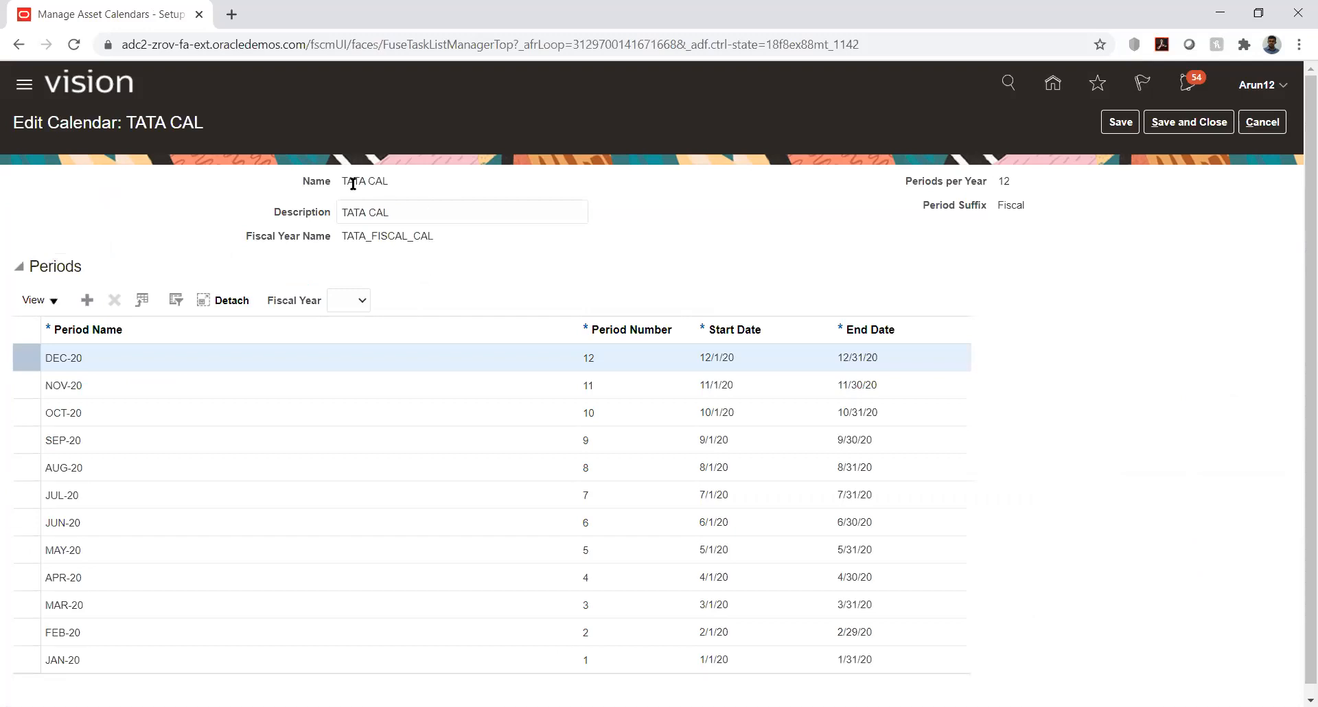
pyautogui.moveTo(343, 182); pyautogui.dragTo(367, 186)
pyautogui.click(477, 216)
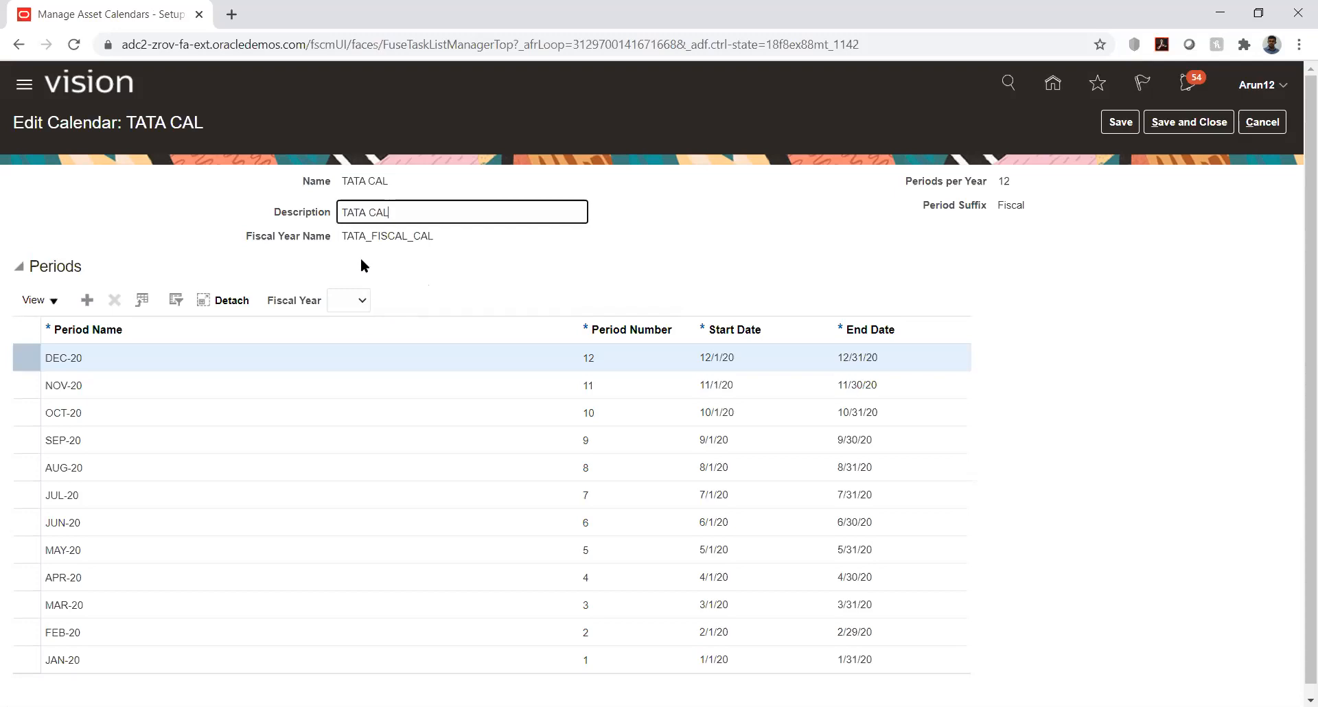
pyautogui.moveTo(341, 235); pyautogui.dragTo(431, 236)
pyautogui.click(521, 259)
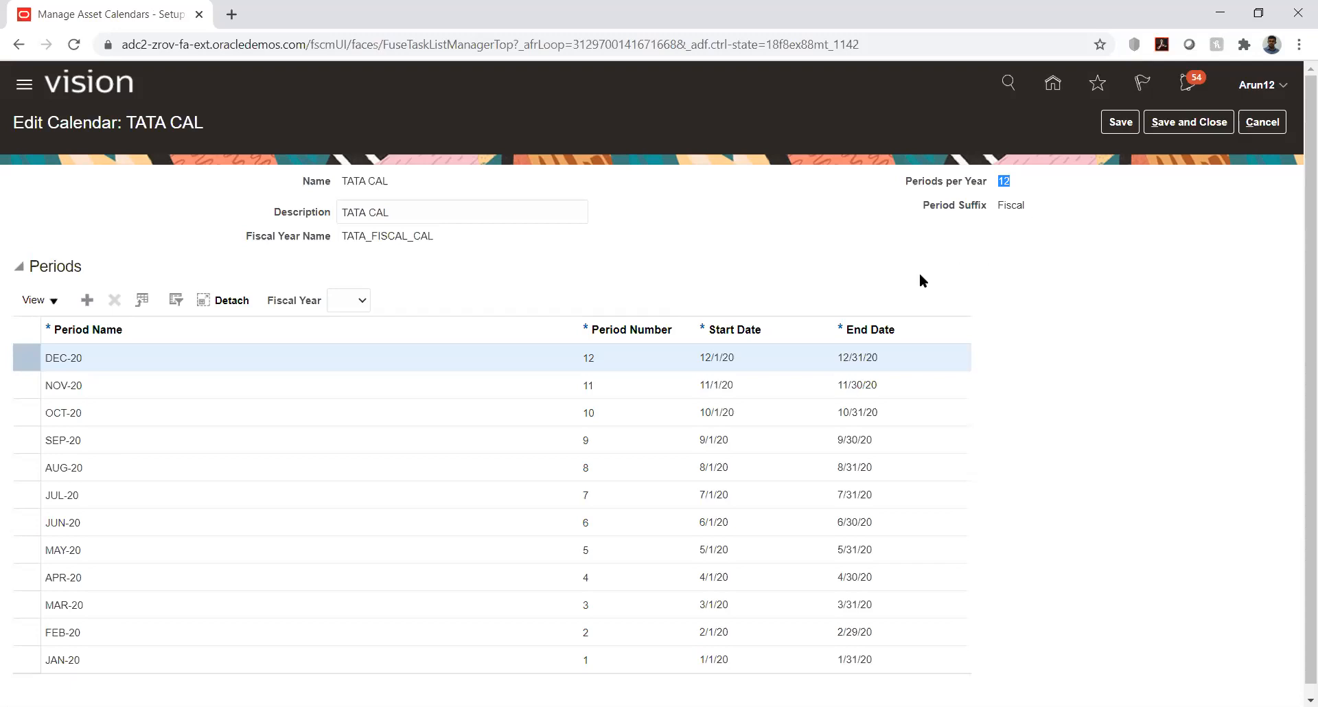
# Check the calendar's periods per year and period suffix, save and close it, and return to the project's tasks.
pyautogui.click(487, 267)
pyautogui.moveTo(997, 181); pyautogui.dragTo(1016, 183)
pyautogui.moveTo(999, 206); pyautogui.dragTo(1024, 206)
pyautogui.click(1009, 250)
pyautogui.click(1211, 128)
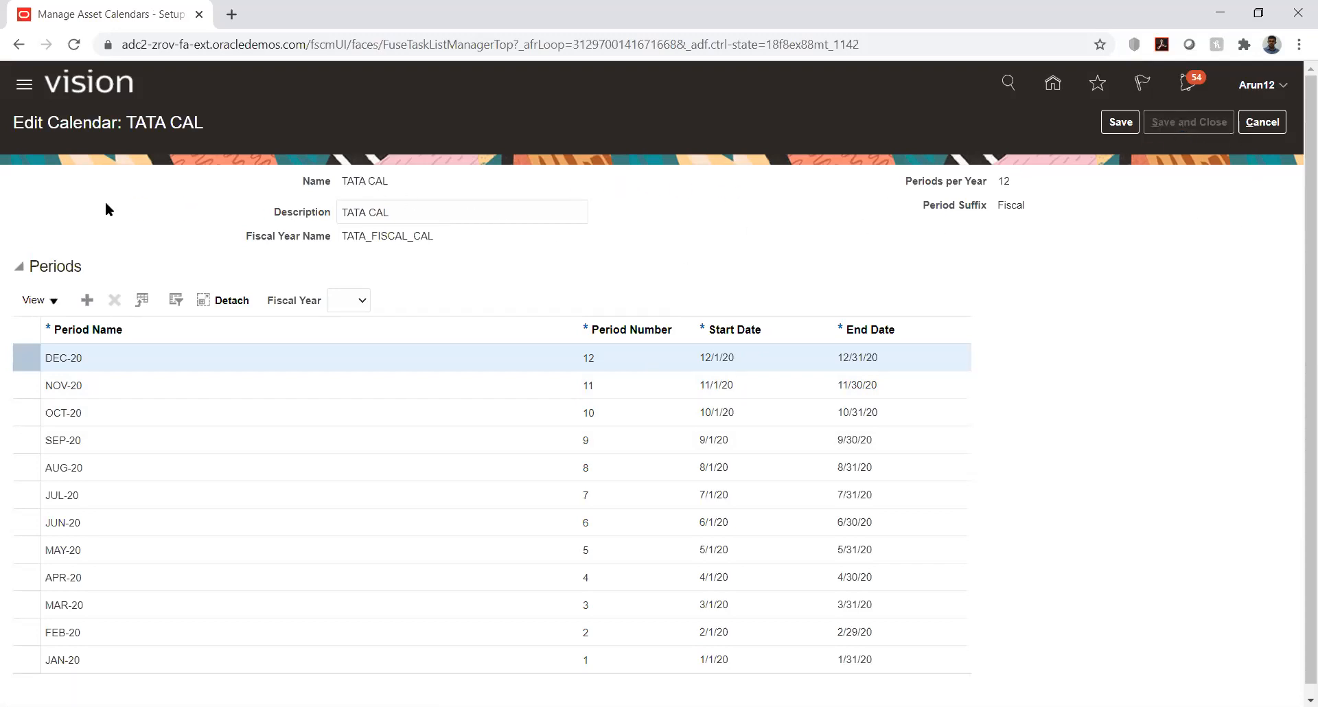
pyautogui.click(1257, 126)
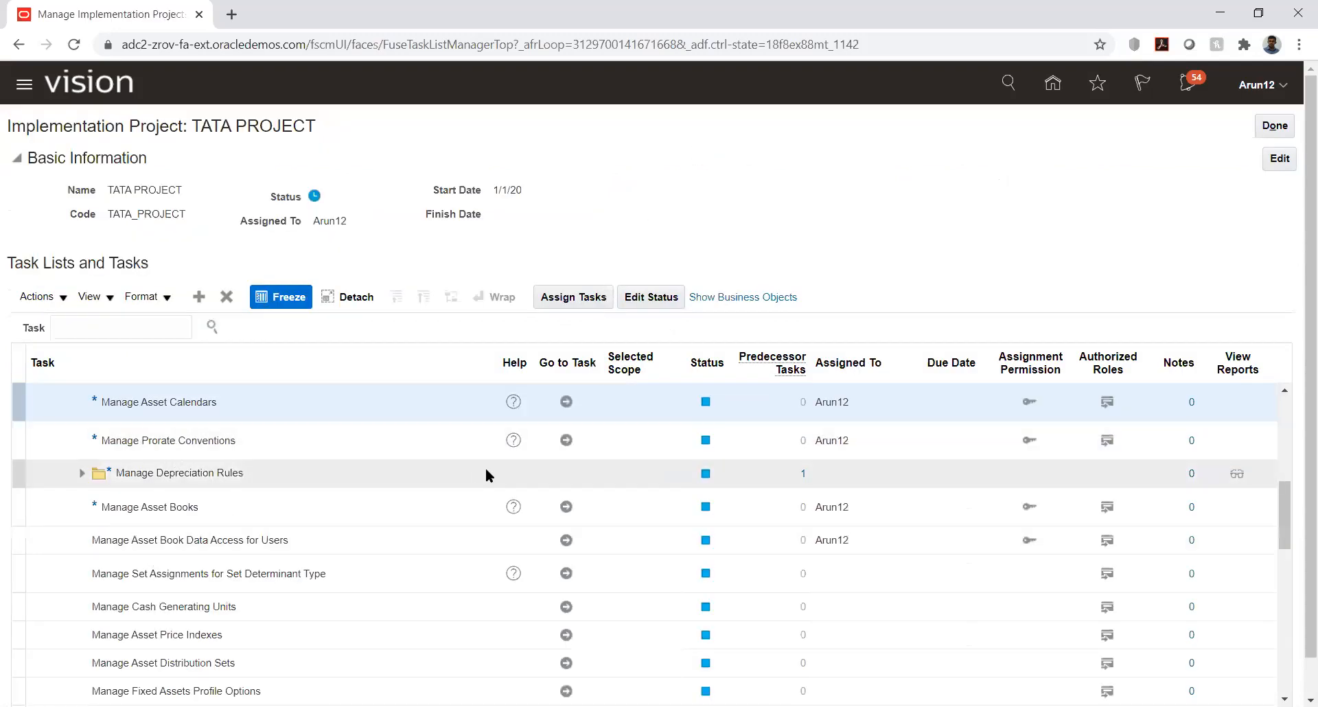
# Open the TATA_PRO_C prorate convention in Manage Prorate Conventions and review its prorate dates.
pyautogui.click(566, 440)
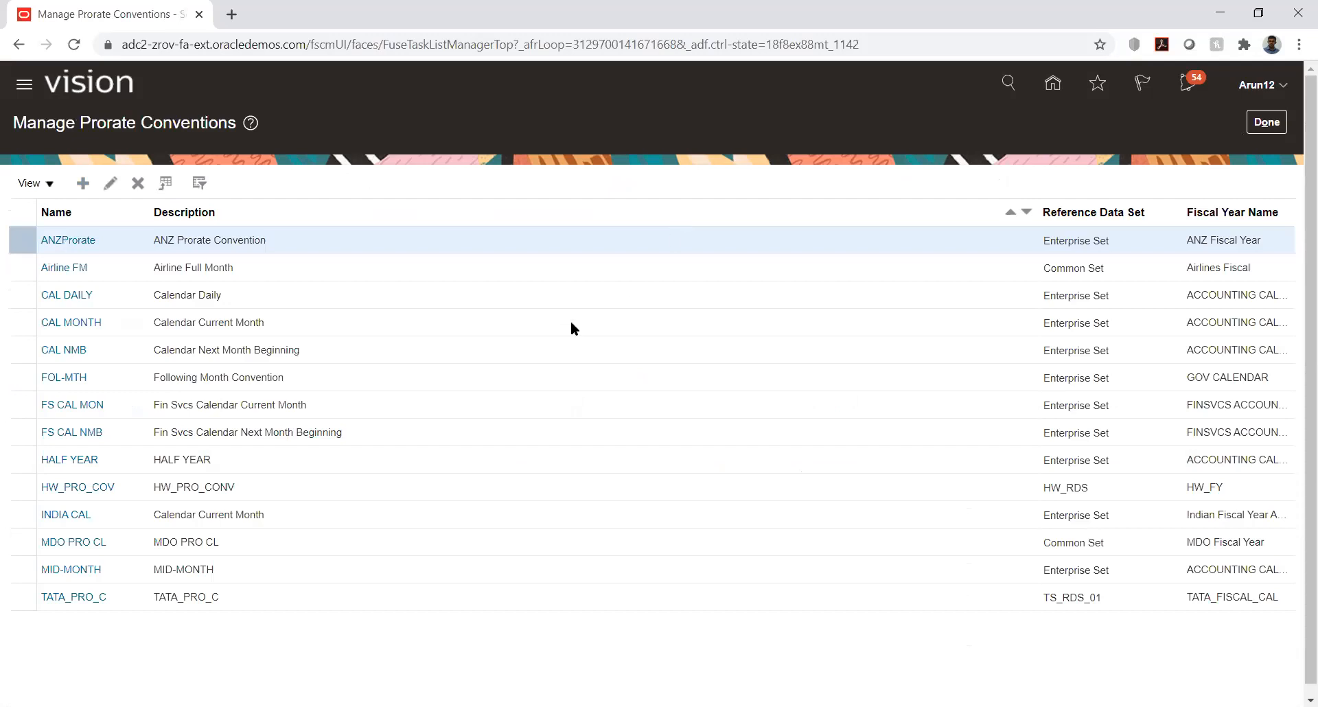
pyautogui.click(75, 597)
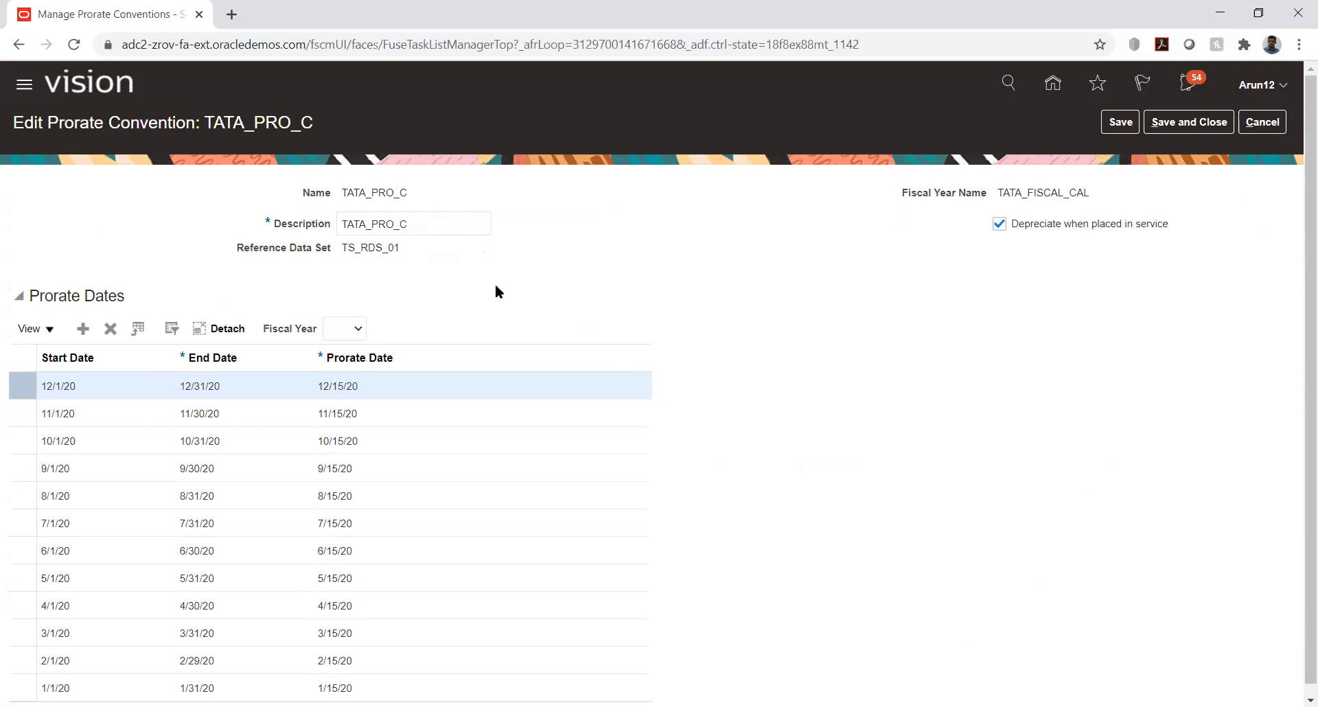
pyautogui.scroll(-1, 487, 283)
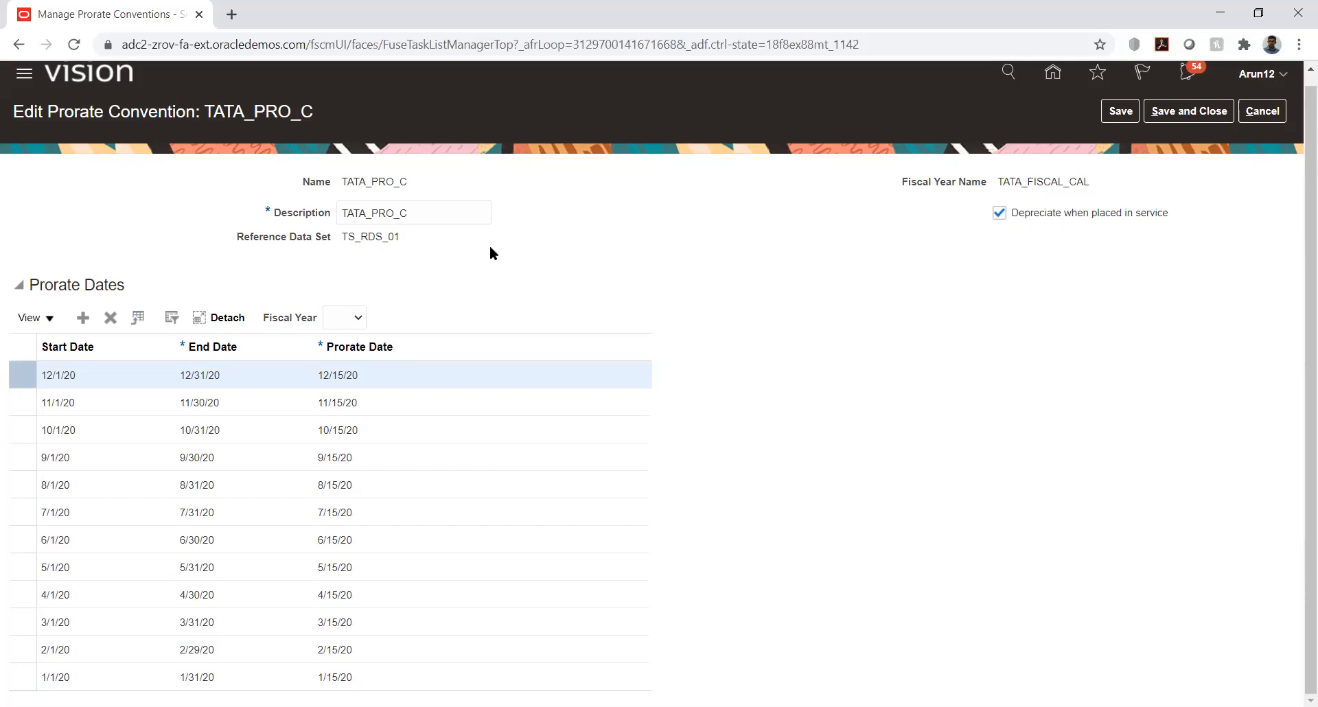
# Examine the reference data set assigned to the TATA_PRO_C prorate convention.
pyautogui.moveTo(344, 235); pyautogui.dragTo(400, 245)
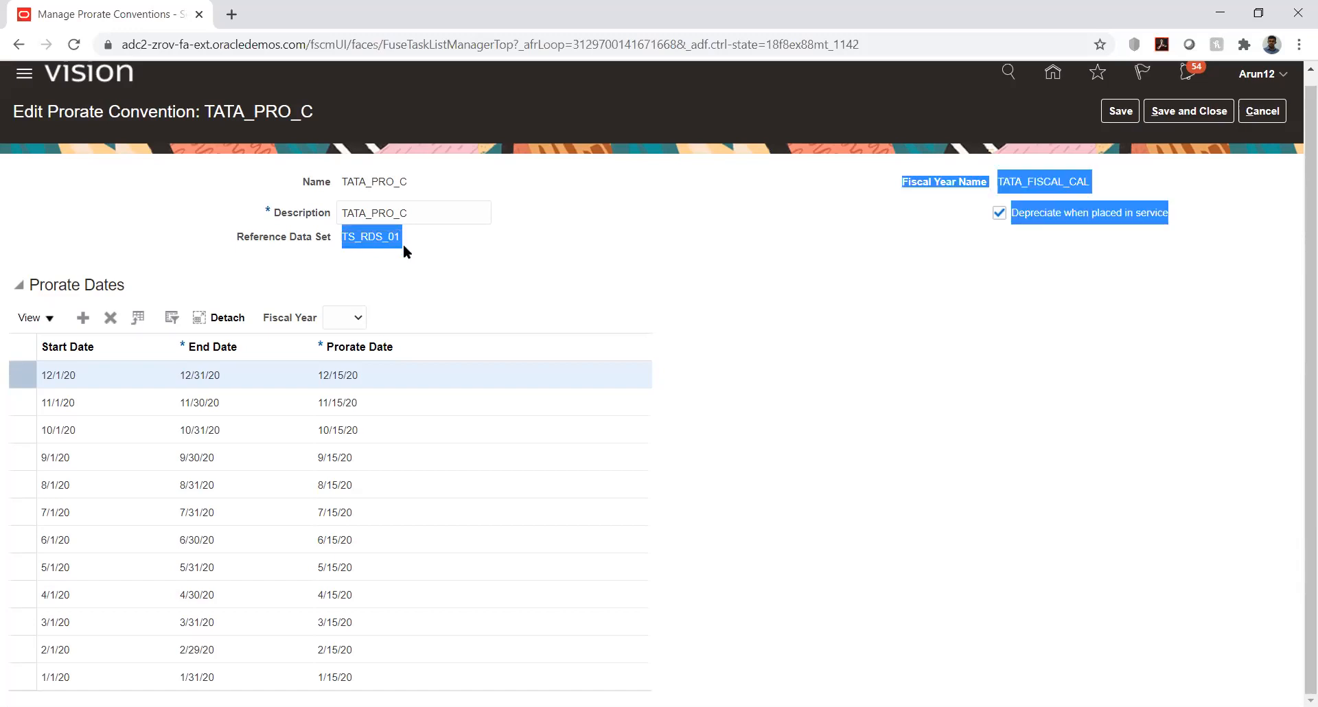
pyautogui.click(393, 237)
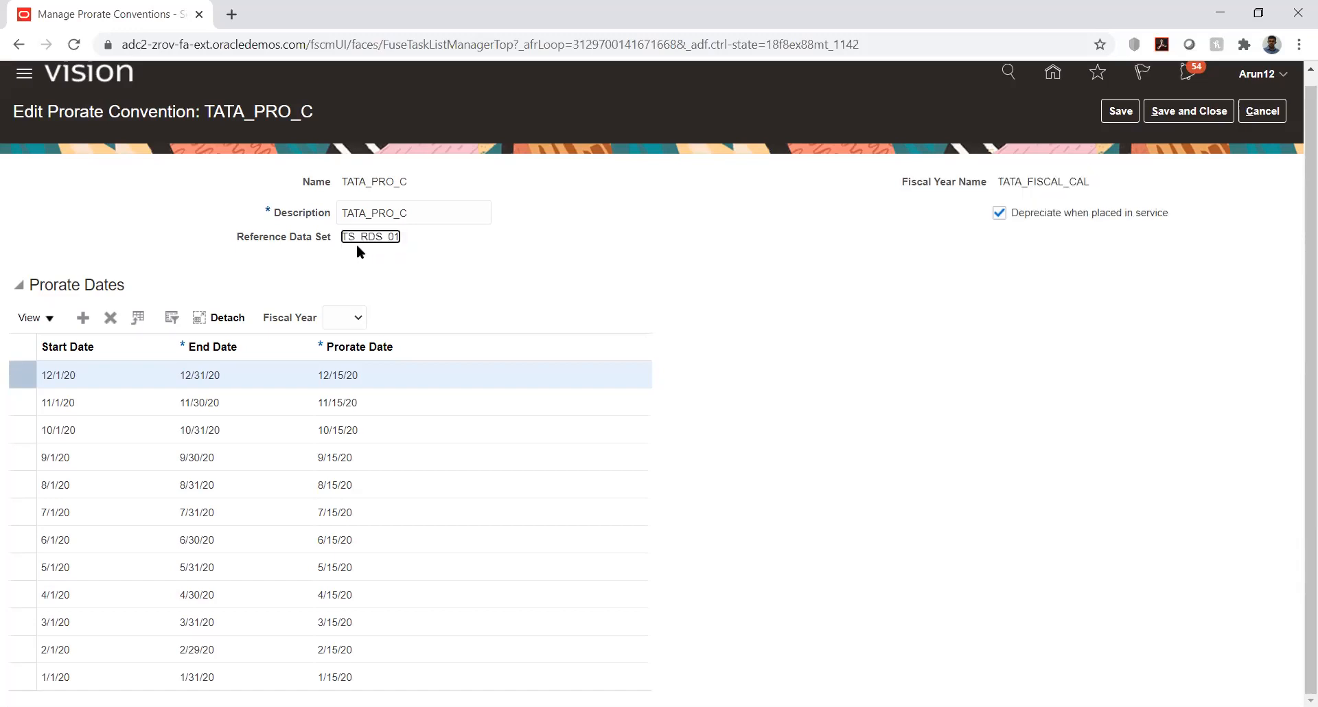
pyautogui.click(688, 269)
pyautogui.doubleClick(352, 240)
pyautogui.click(476, 250)
pyautogui.scroll(1, 966, 407)
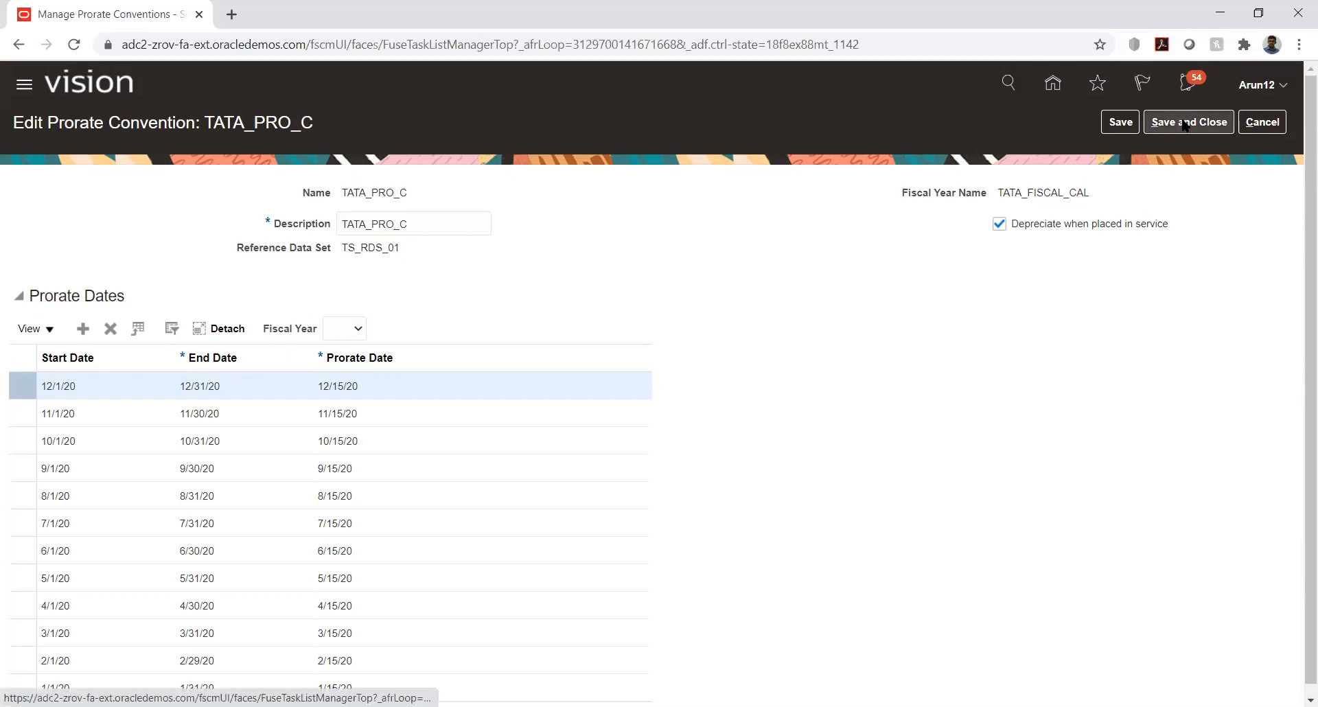
# Save and close the prorate convention, return to the project's tasks and expand Manage Depreciation Rules.
pyautogui.click(1184, 125)
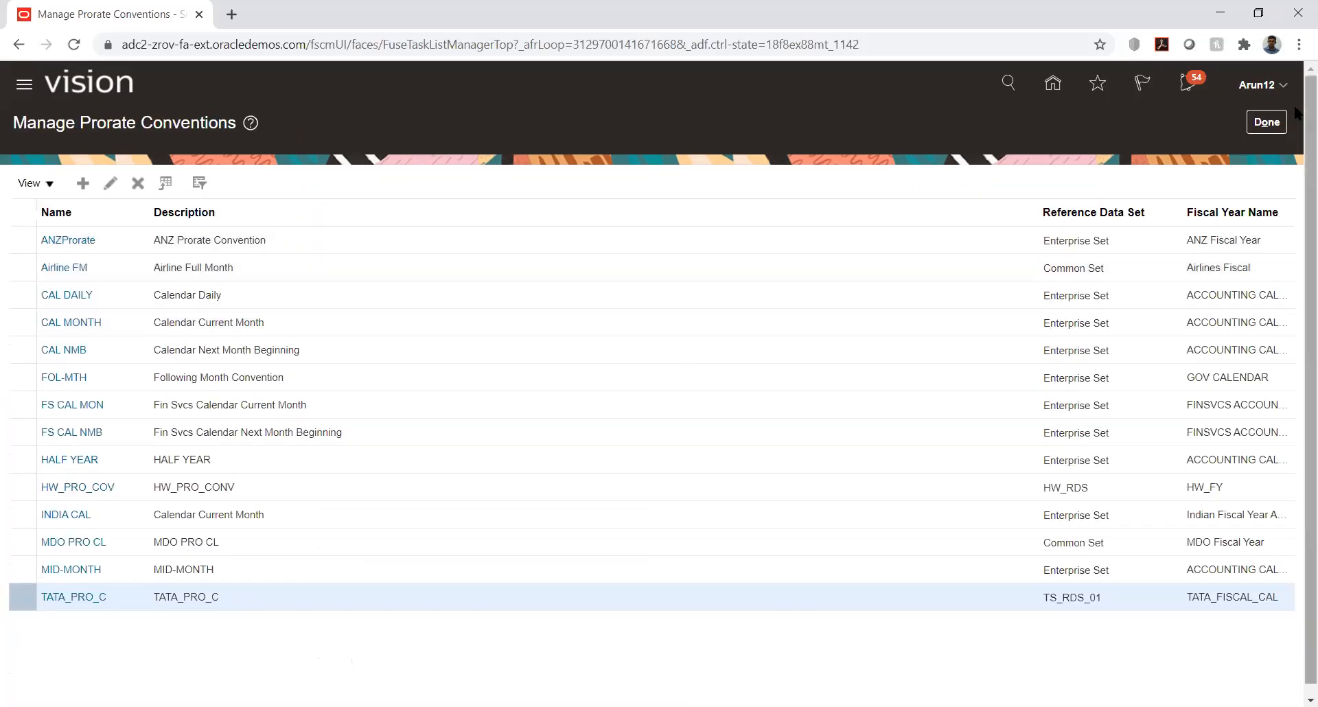
pyautogui.click(1266, 124)
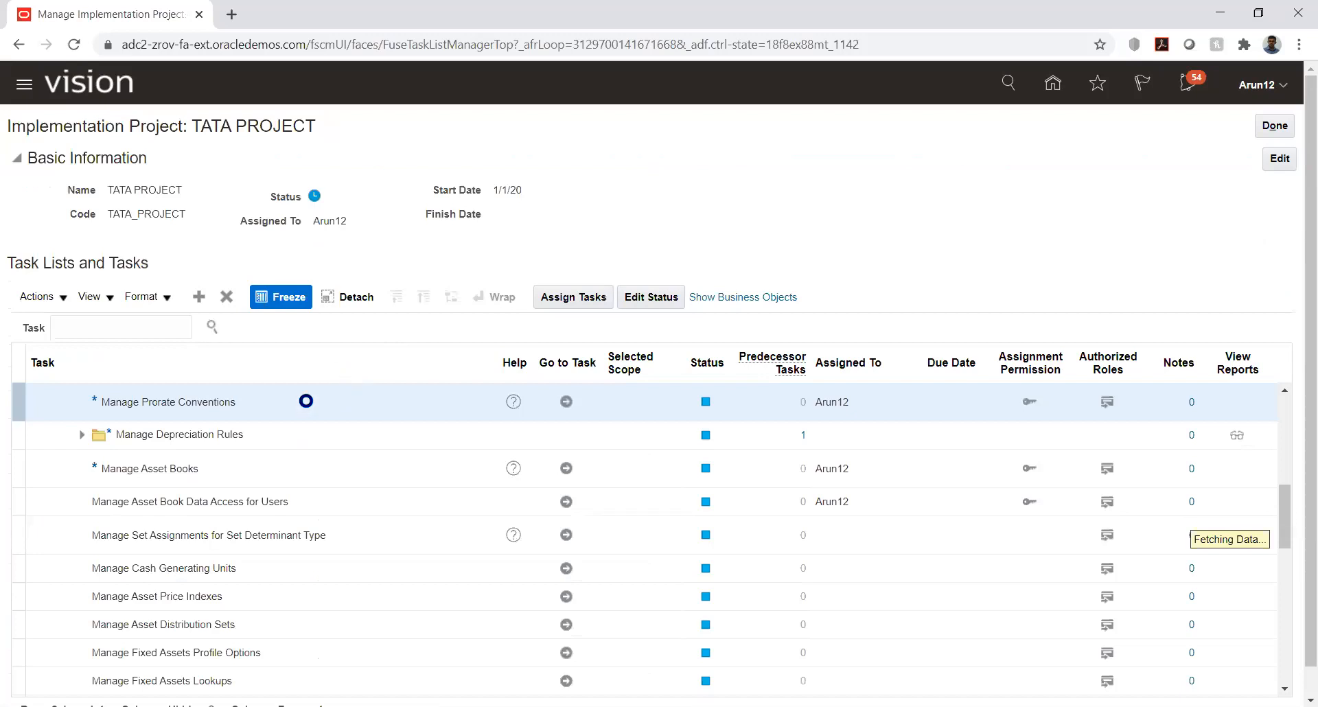
pyautogui.click(81, 436)
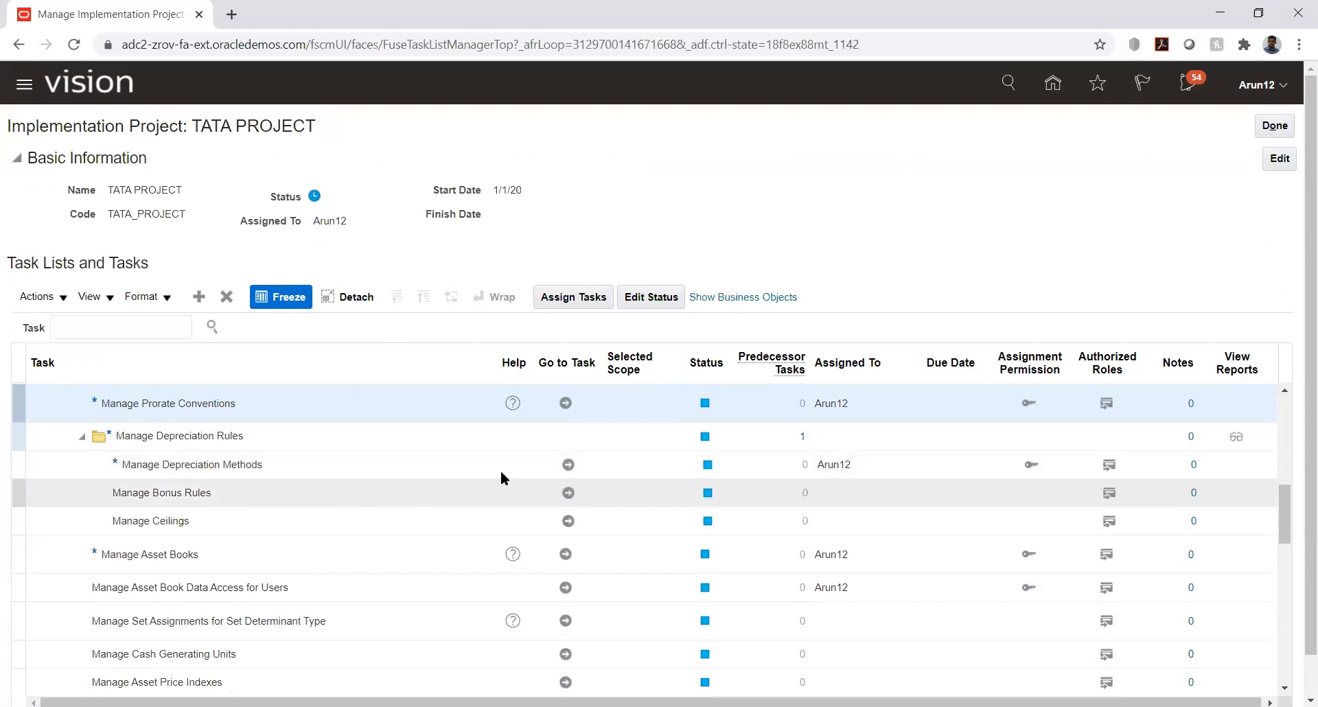
# Open Manage Depreciation Methods, start creating a depreciation method and review the available reference data sets.
pyautogui.click(568, 465)
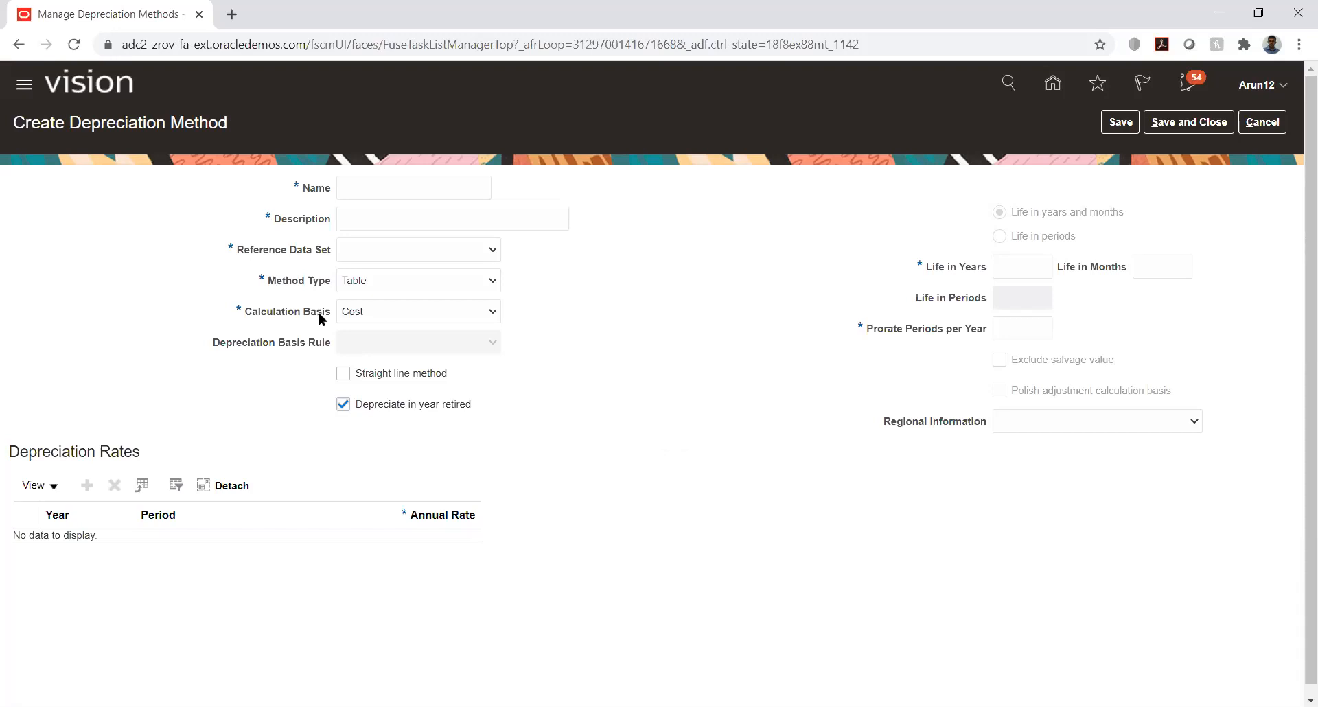
pyautogui.click(449, 187)
pyautogui.click(604, 212)
pyautogui.click(357, 250)
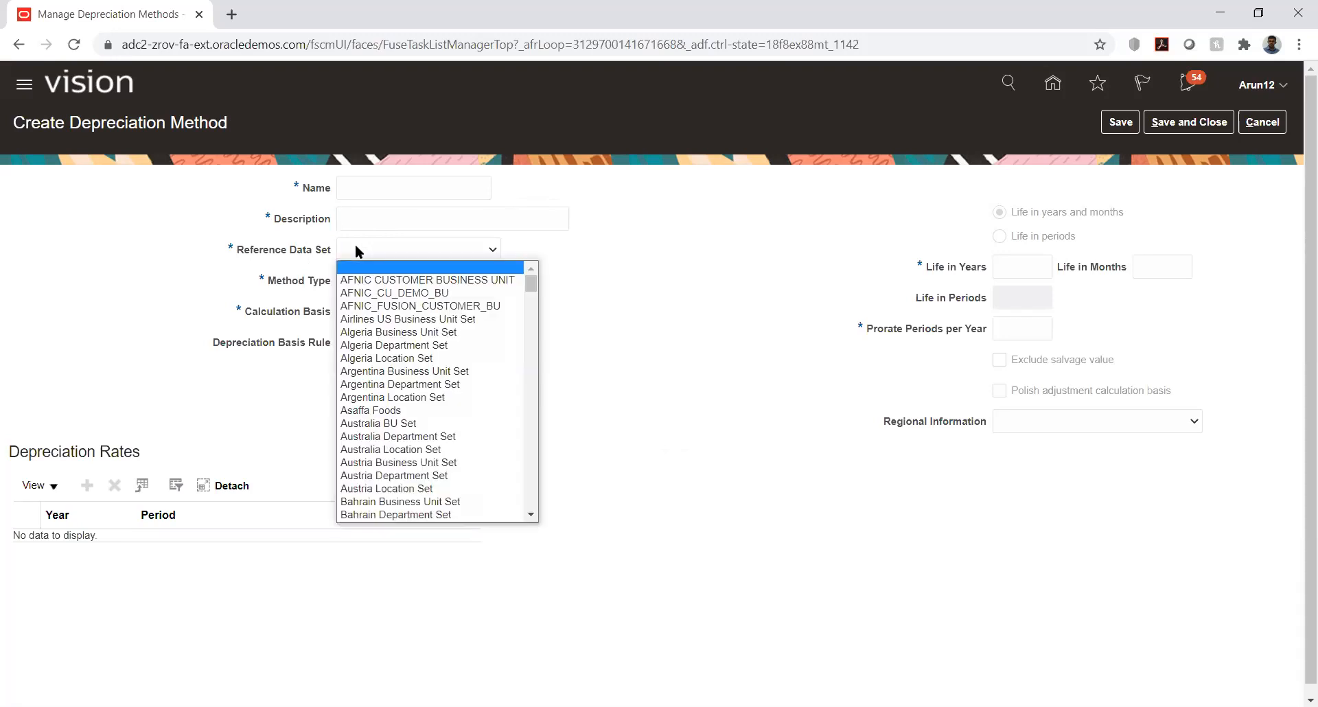
pyautogui.click(229, 204)
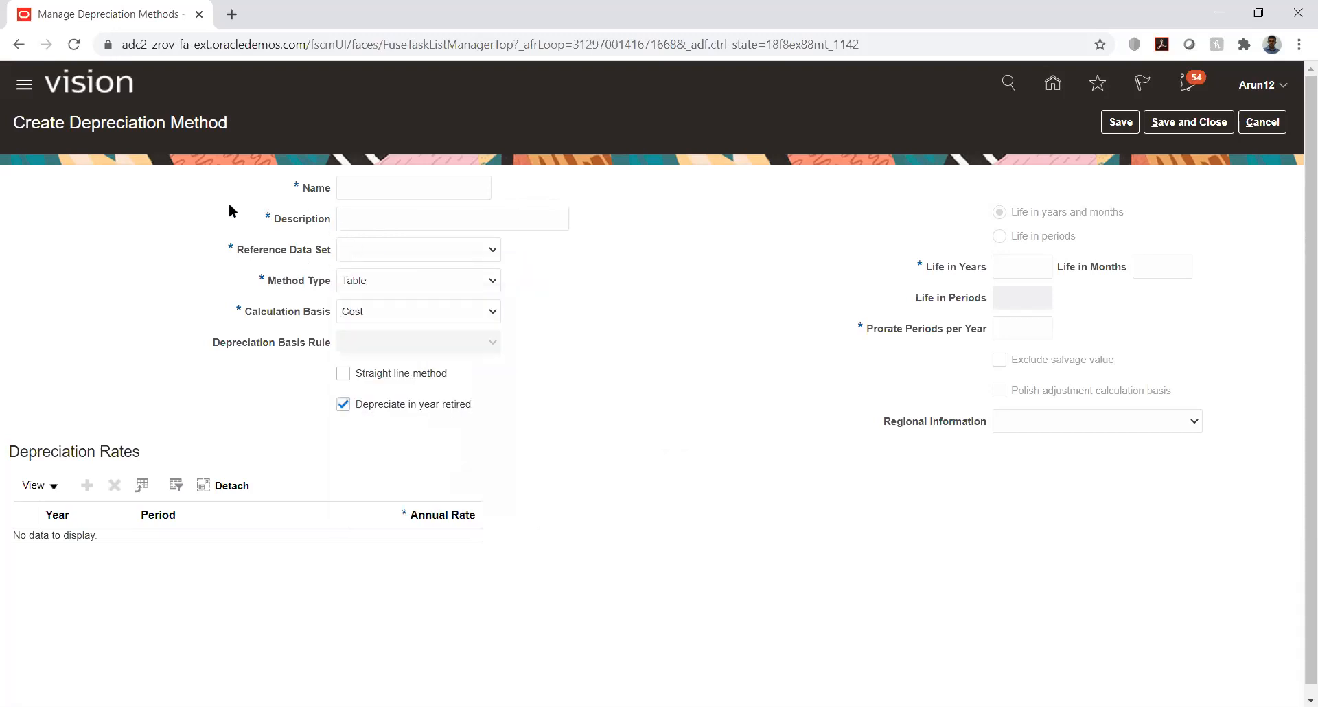
# Set the new method's type to Flat and review the calculation basis and depreciation basis rule options.
pyautogui.click(385, 288)
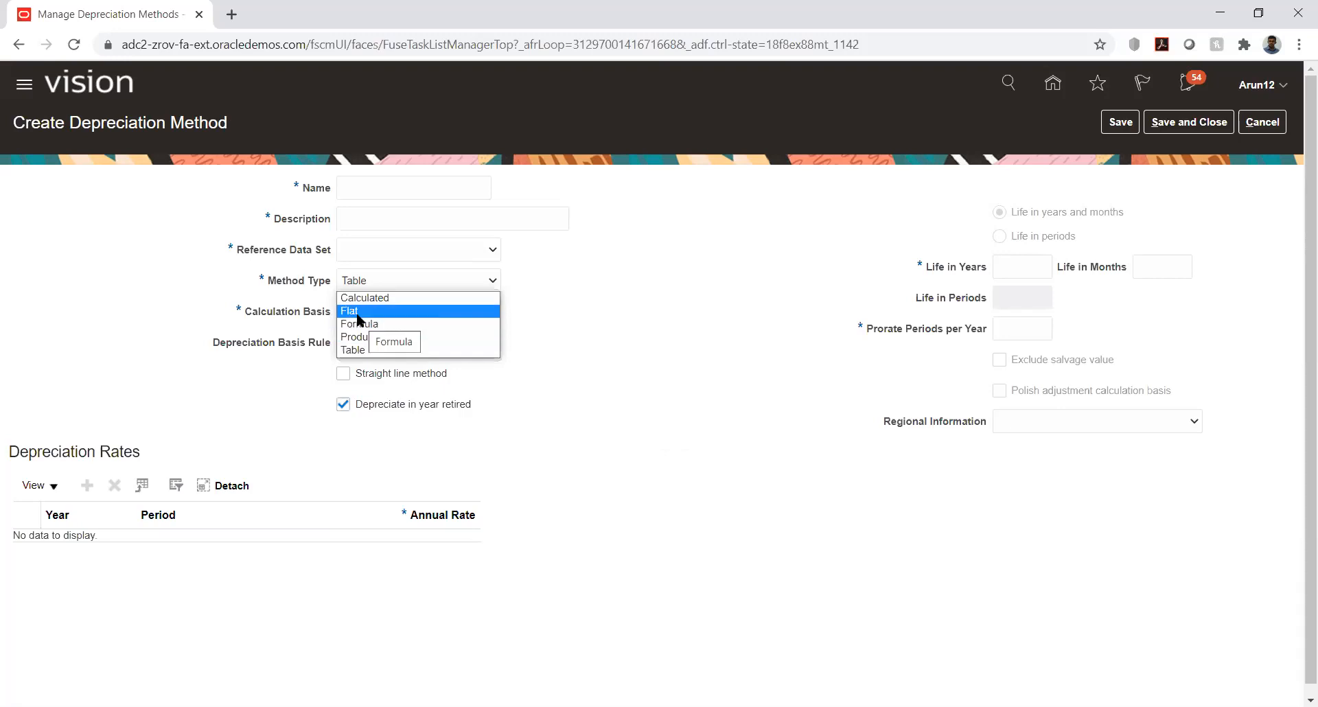
pyautogui.click(357, 314)
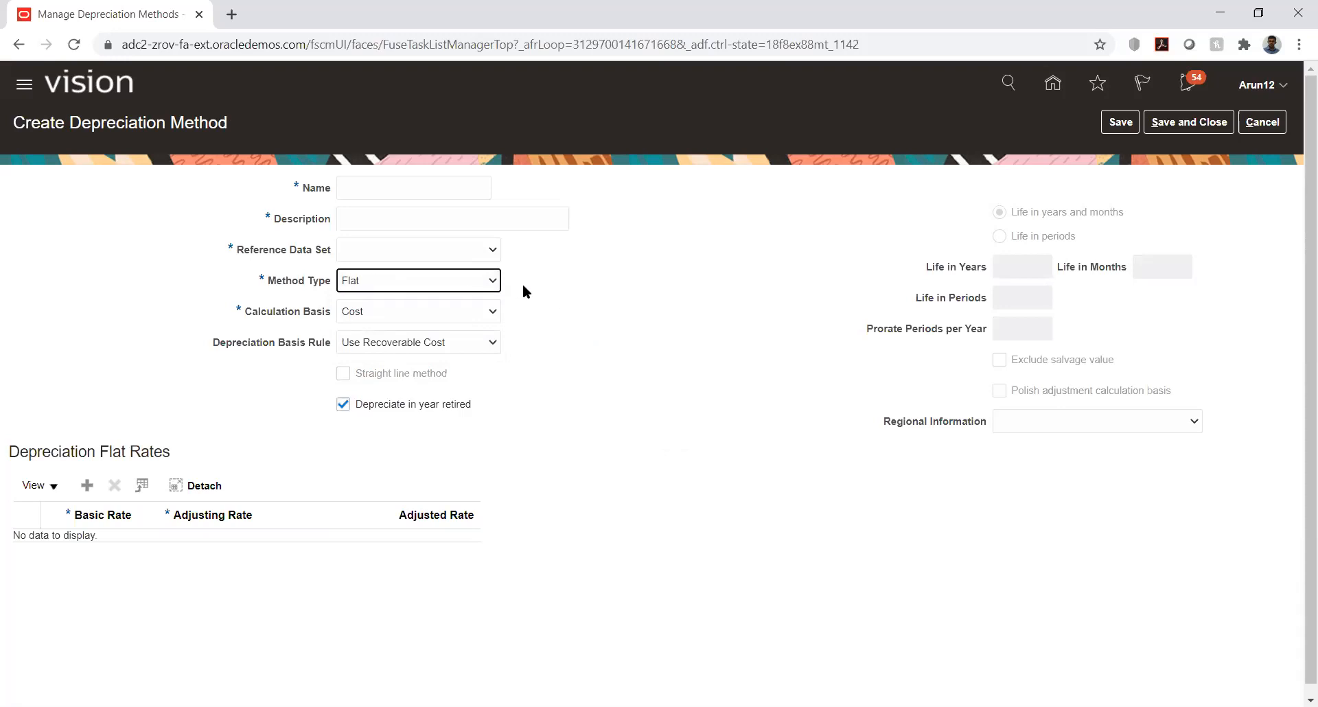
pyautogui.click(432, 313)
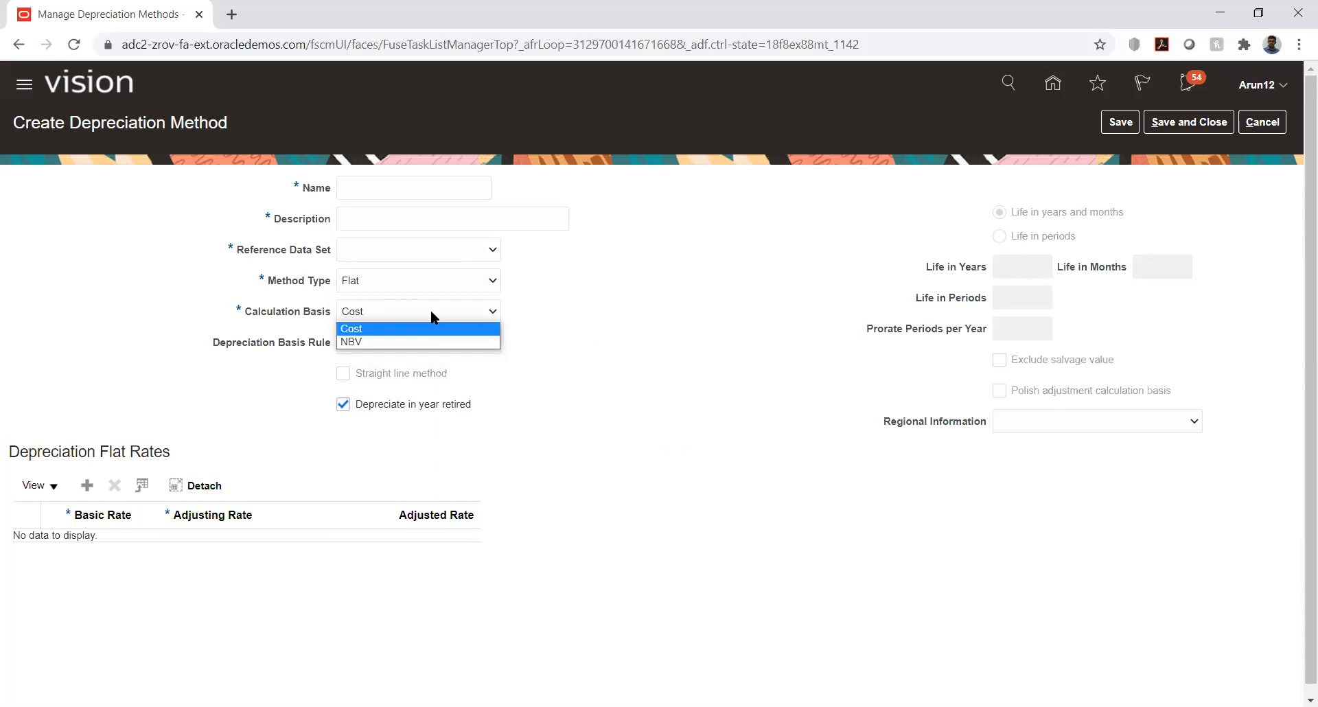
pyautogui.press('Down')
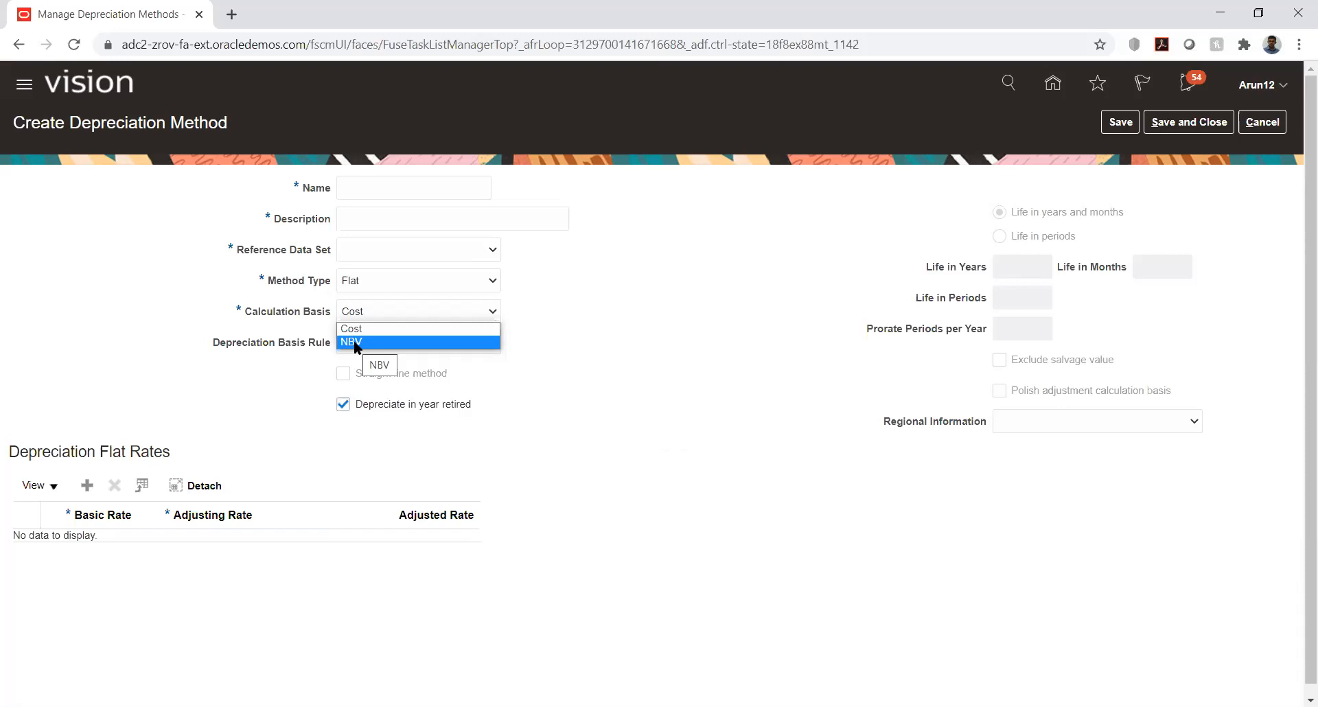
pyautogui.click(618, 333)
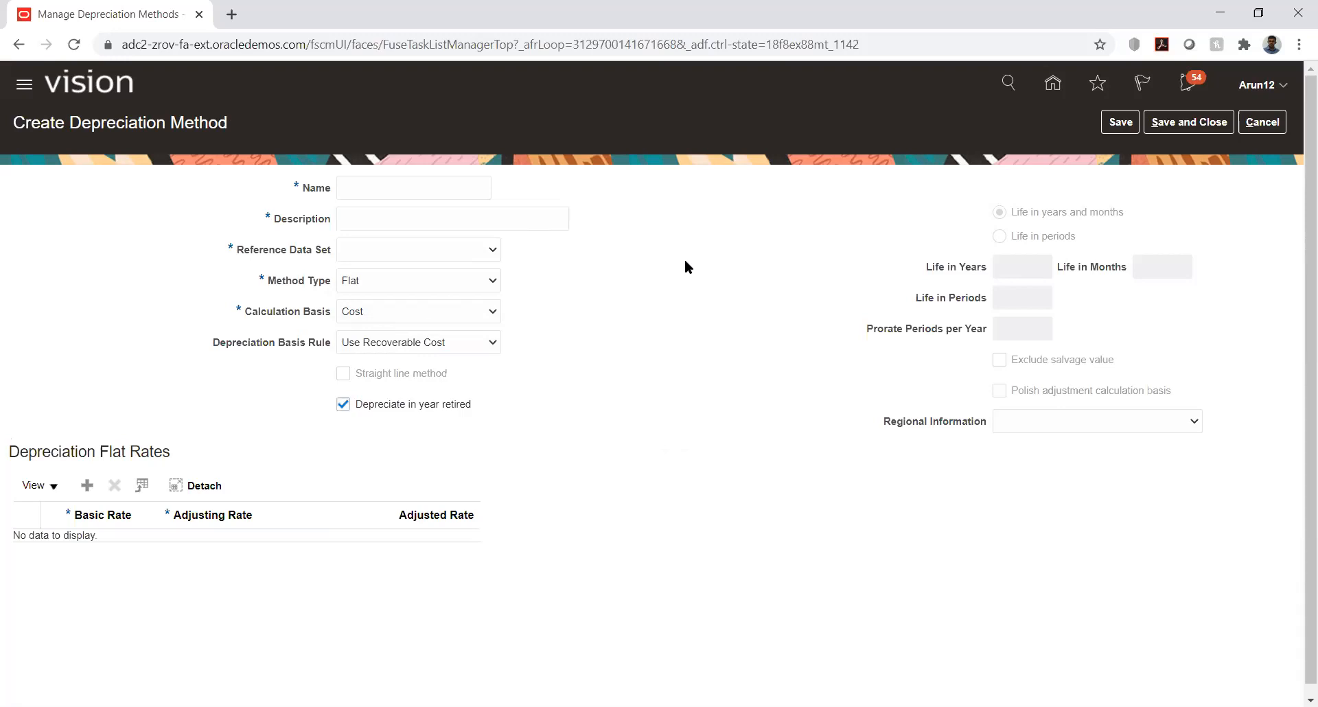
pyautogui.click(479, 344)
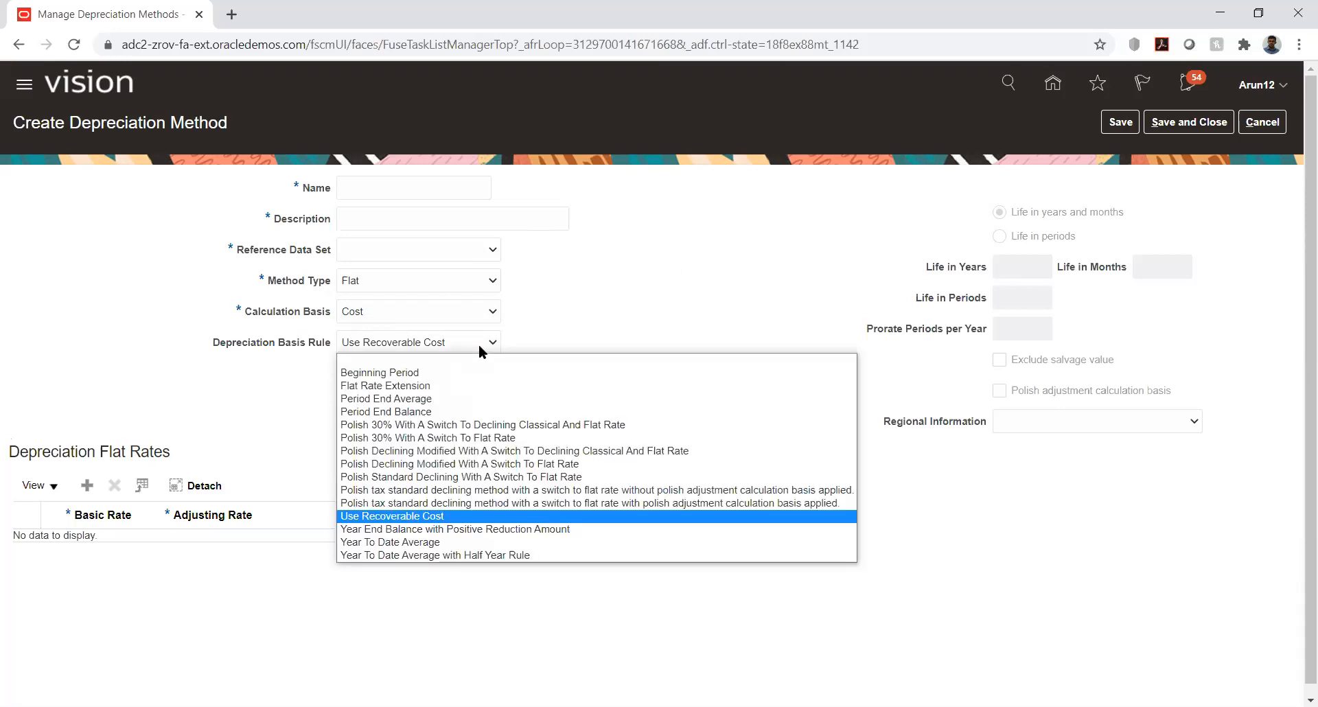
pyautogui.click(545, 337)
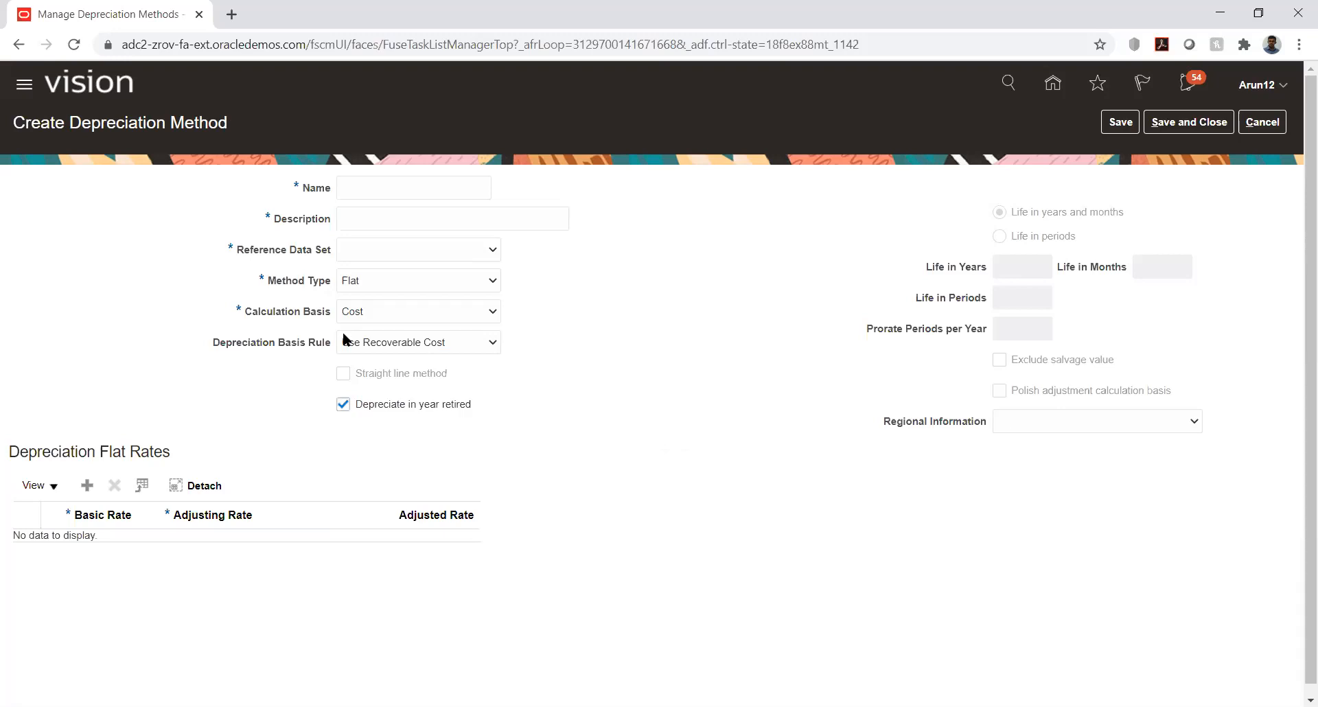
# Switch the method type to Calculated to compare its fields, and set it back to Flat.
pyautogui.click(391, 285)
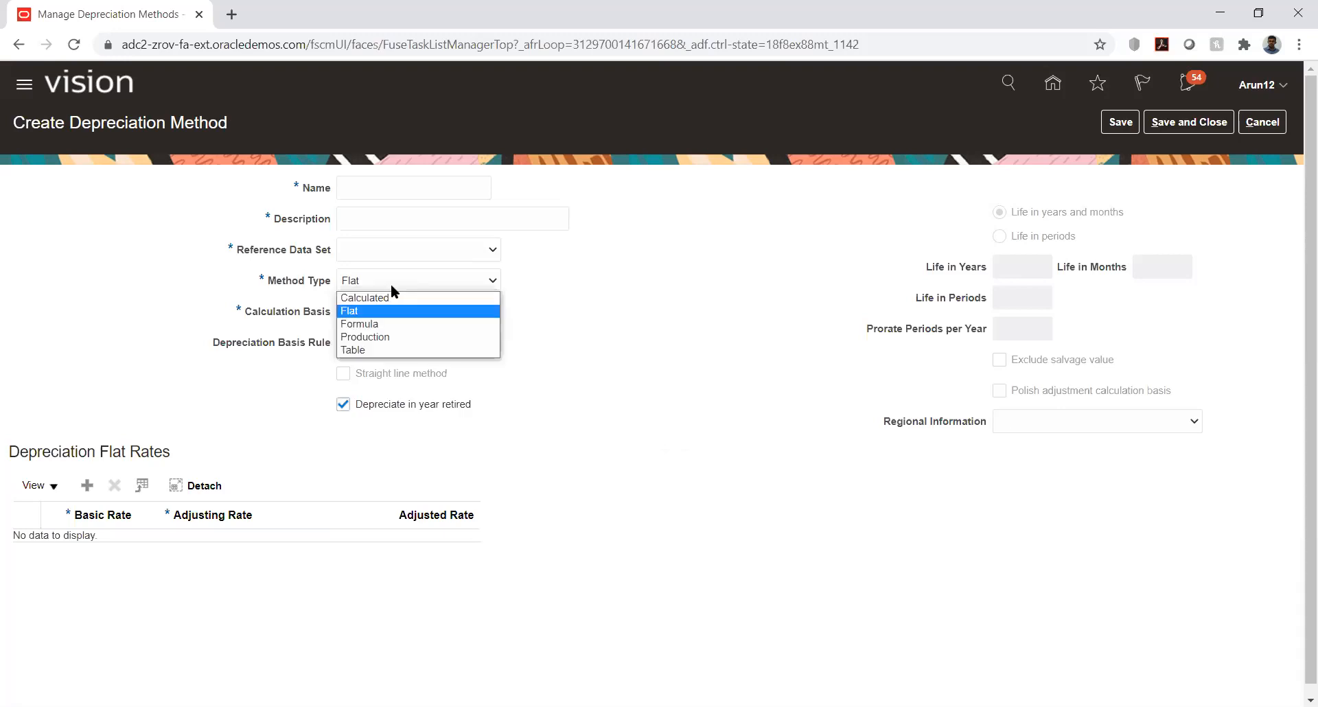
pyautogui.click(391, 297)
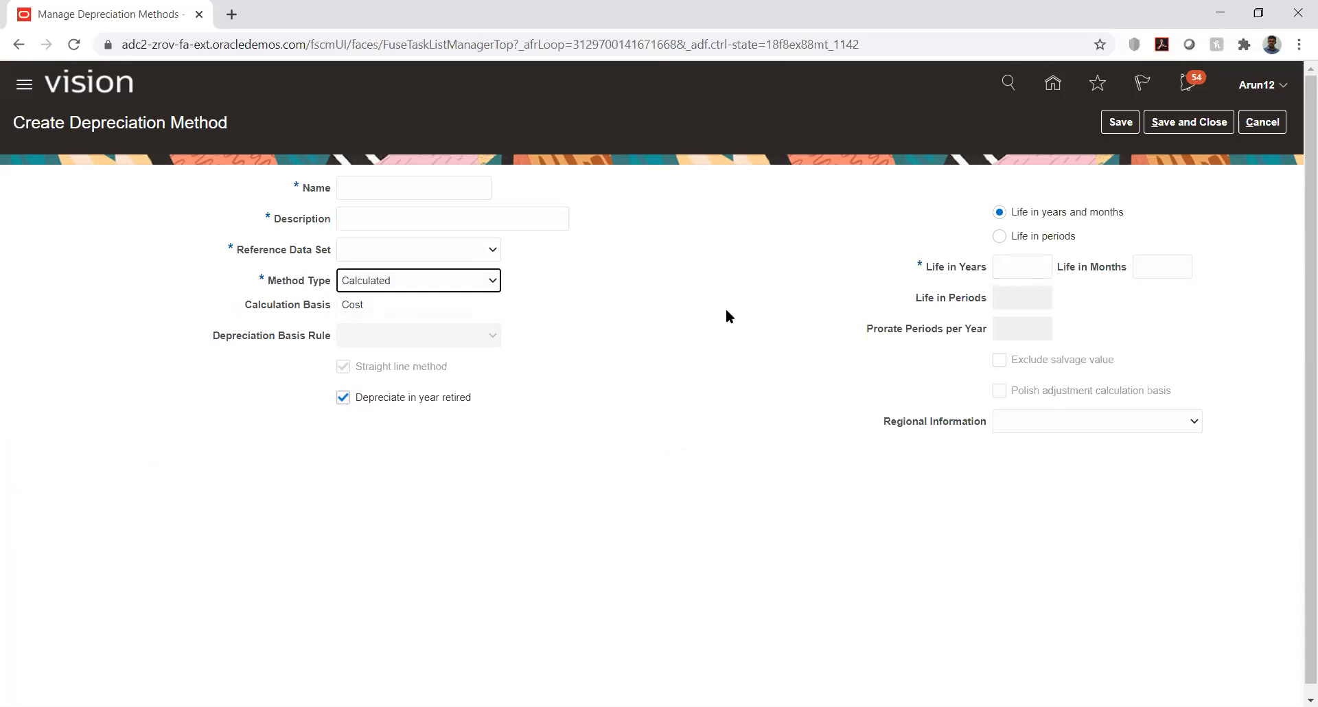
pyautogui.click(385, 276)
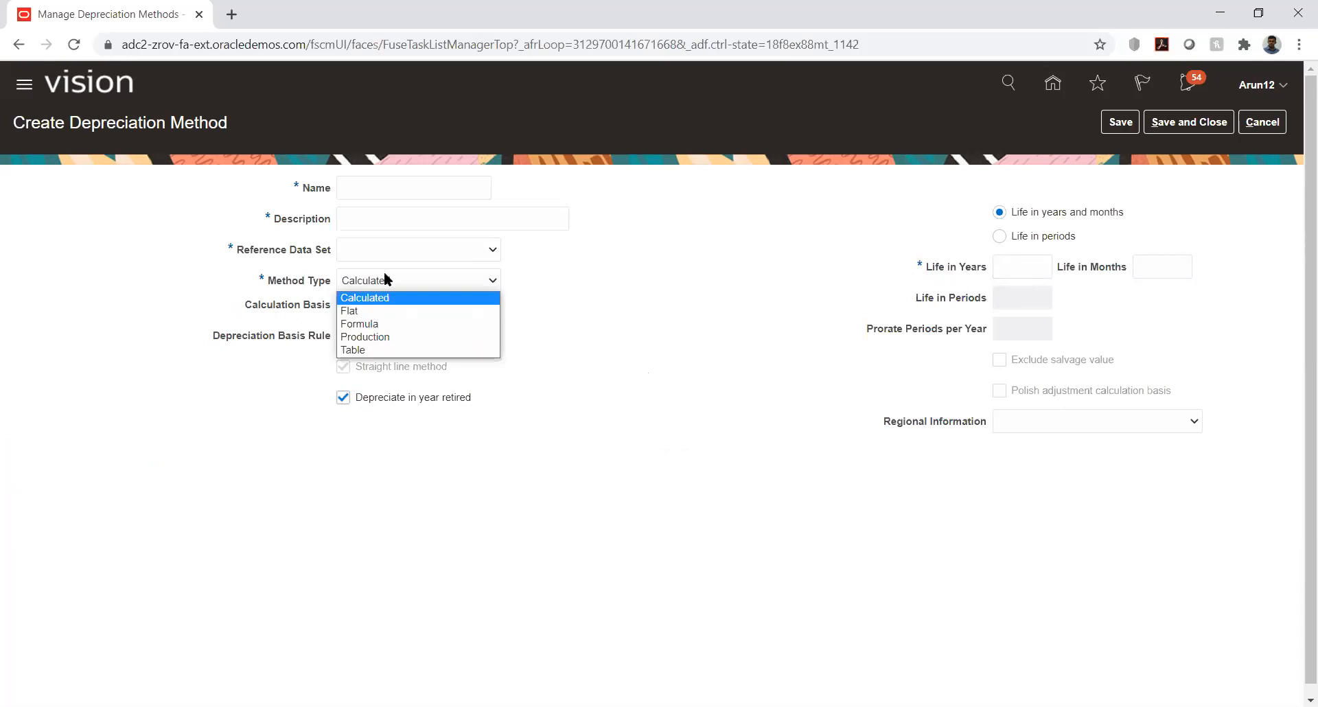
pyautogui.click(383, 311)
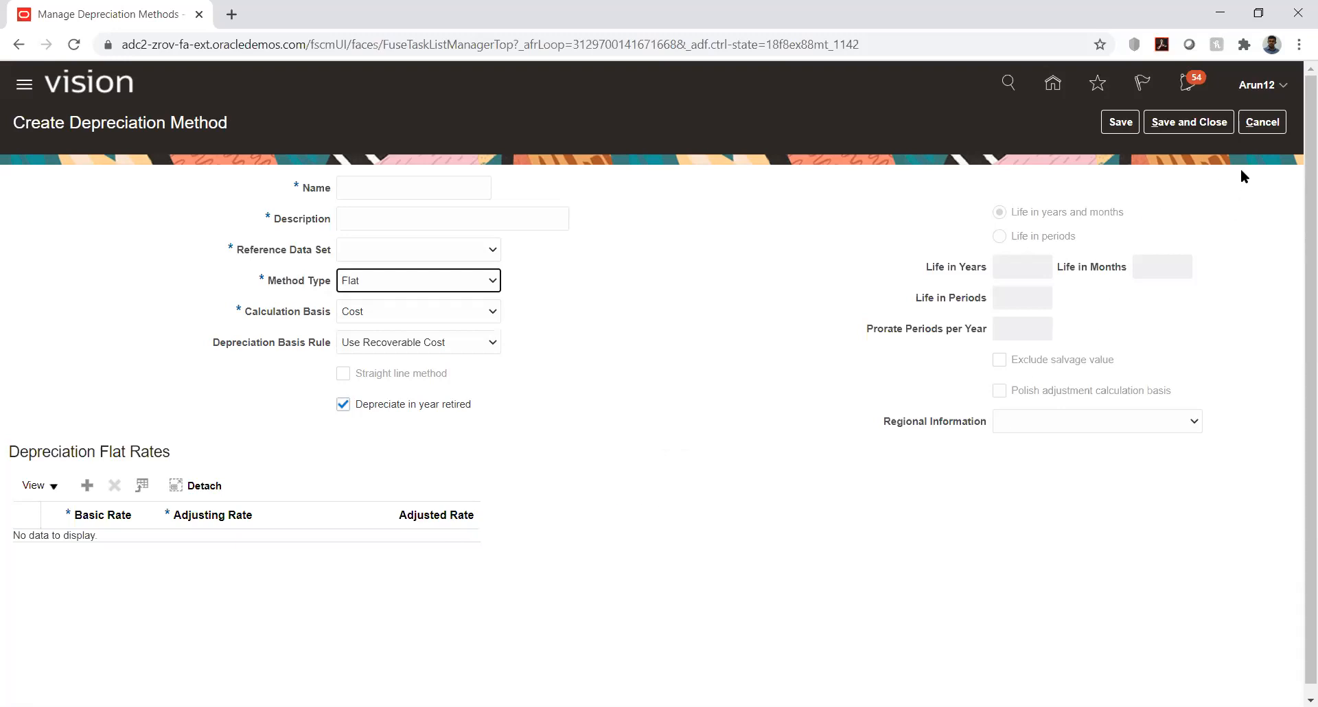
# Try to save the incomplete depreciation method, cancel its creation and return to the project's tasks.
pyautogui.hotkey('alt', 'Tab')
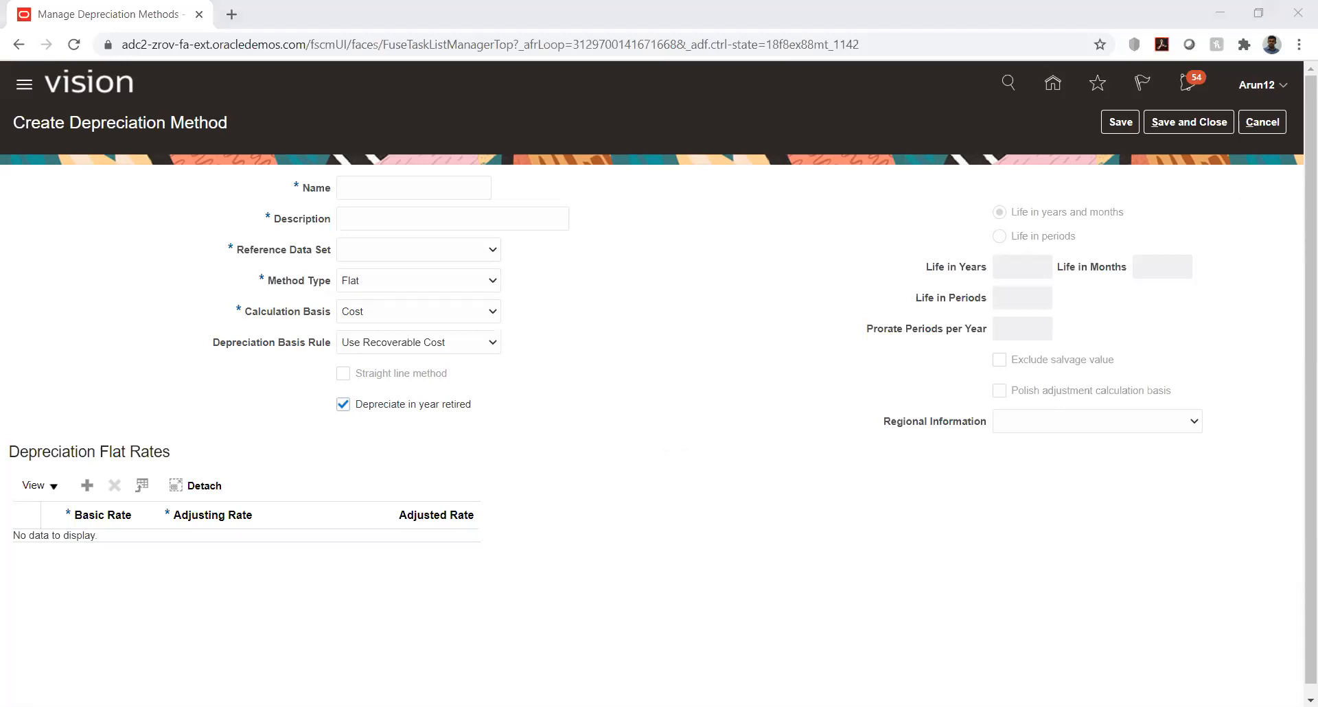
pyautogui.click(1178, 128)
pyautogui.click(740, 271)
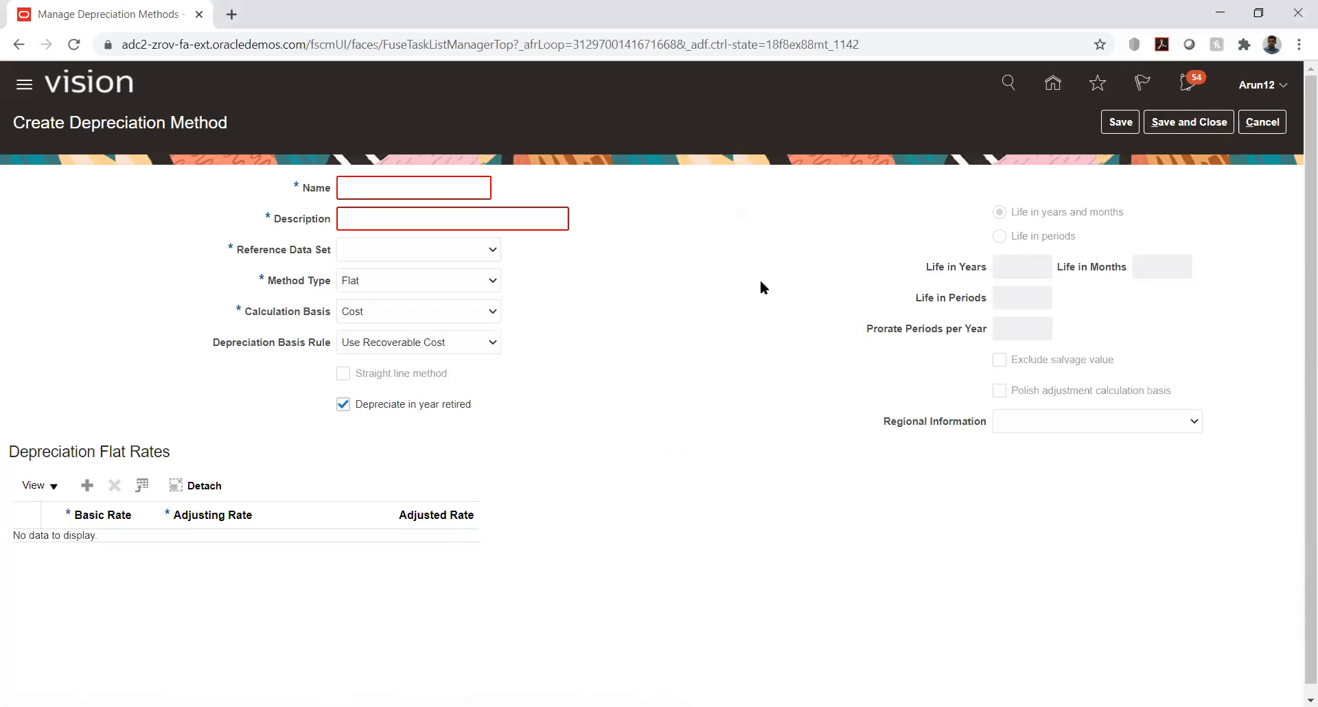
pyautogui.click(1263, 124)
pyautogui.click(745, 410)
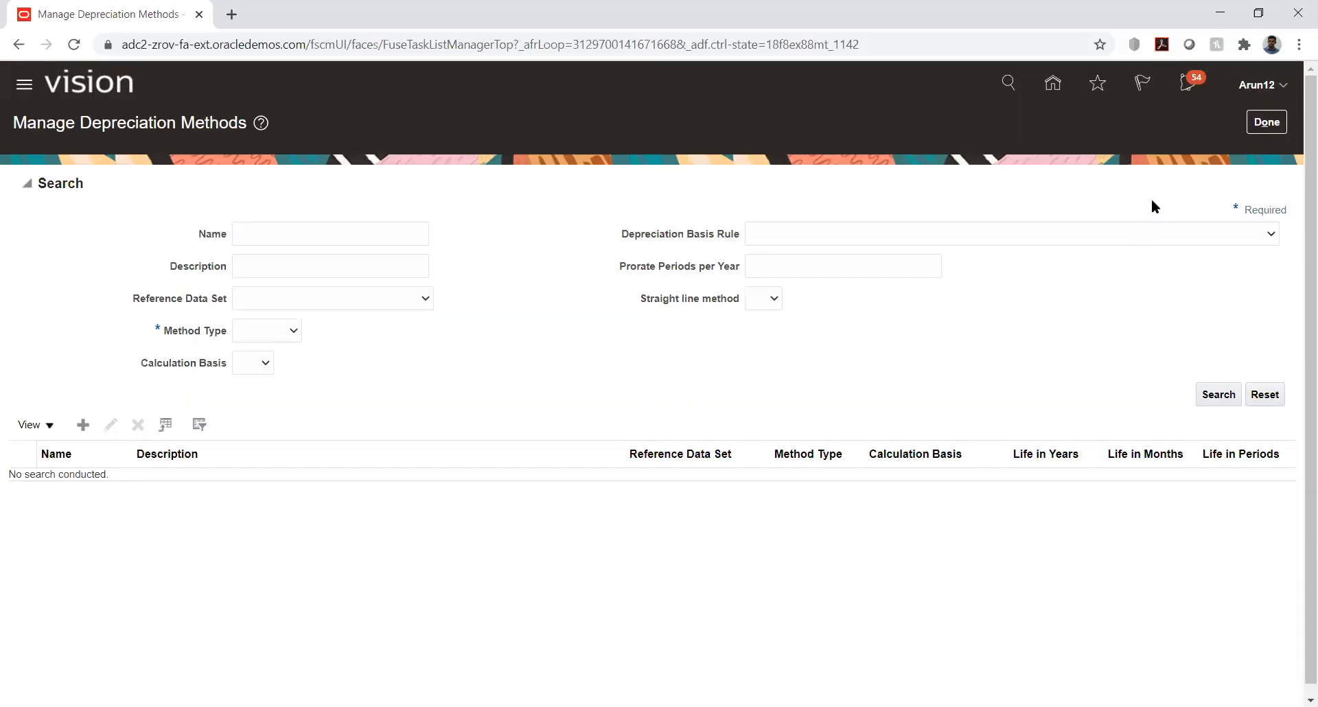
pyautogui.click(1253, 129)
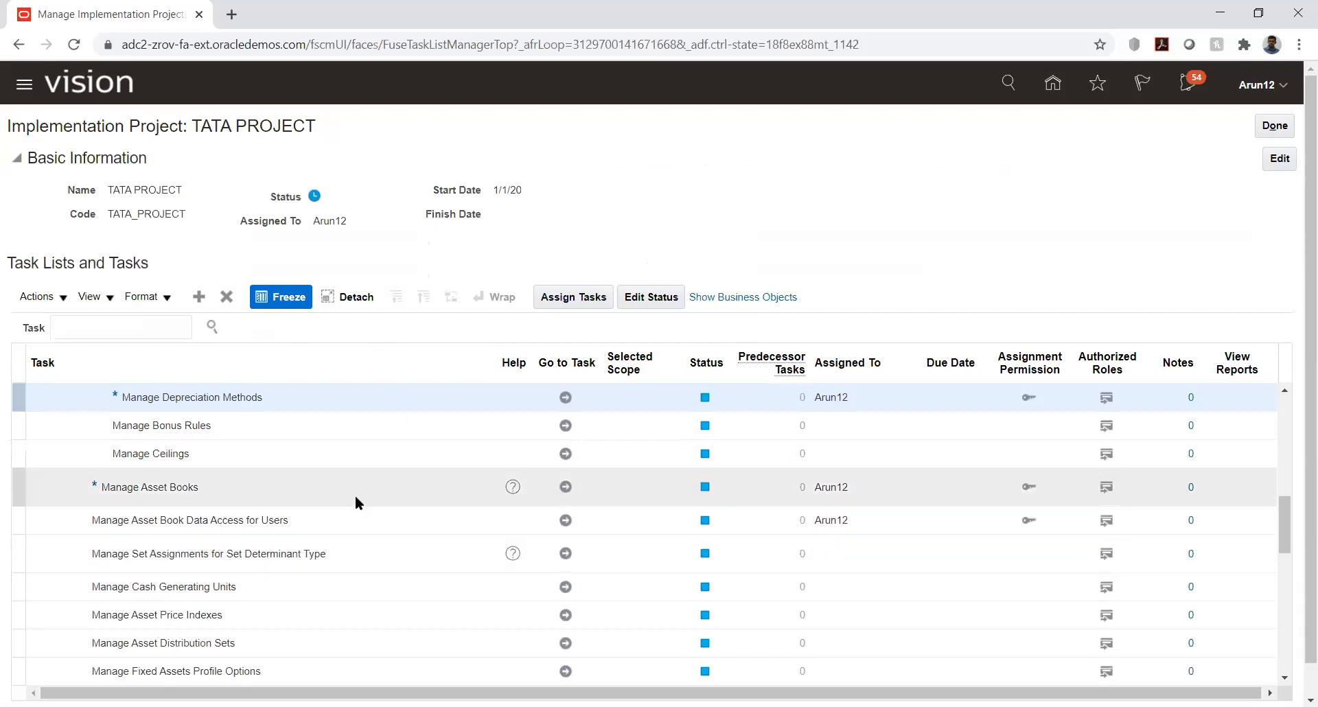
# Search Manage Asset Books for books named TATA and open TATA_BOOK.
pyautogui.click(566, 486)
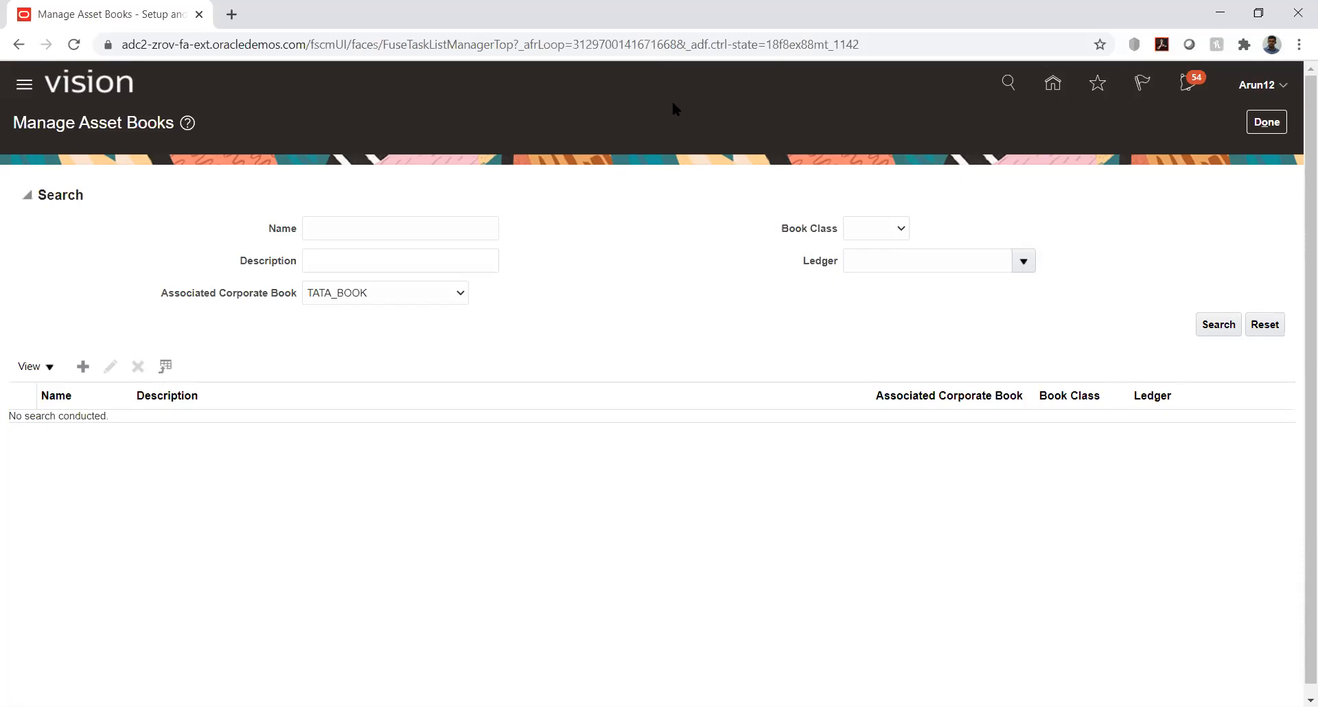
pyautogui.click(377, 227)
pyautogui.click(475, 324)
pyautogui.click(375, 234)
pyautogui.write('TATA')
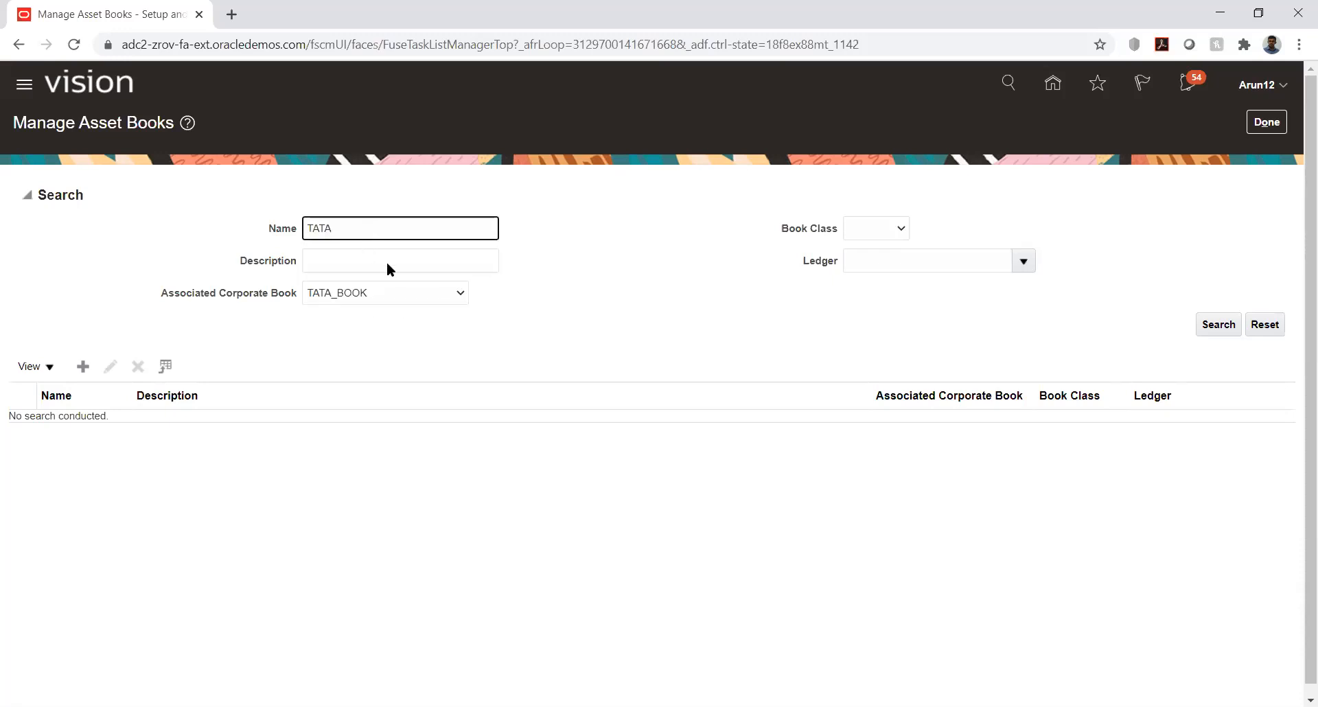
pyautogui.press('Return')
pyautogui.click(65, 298)
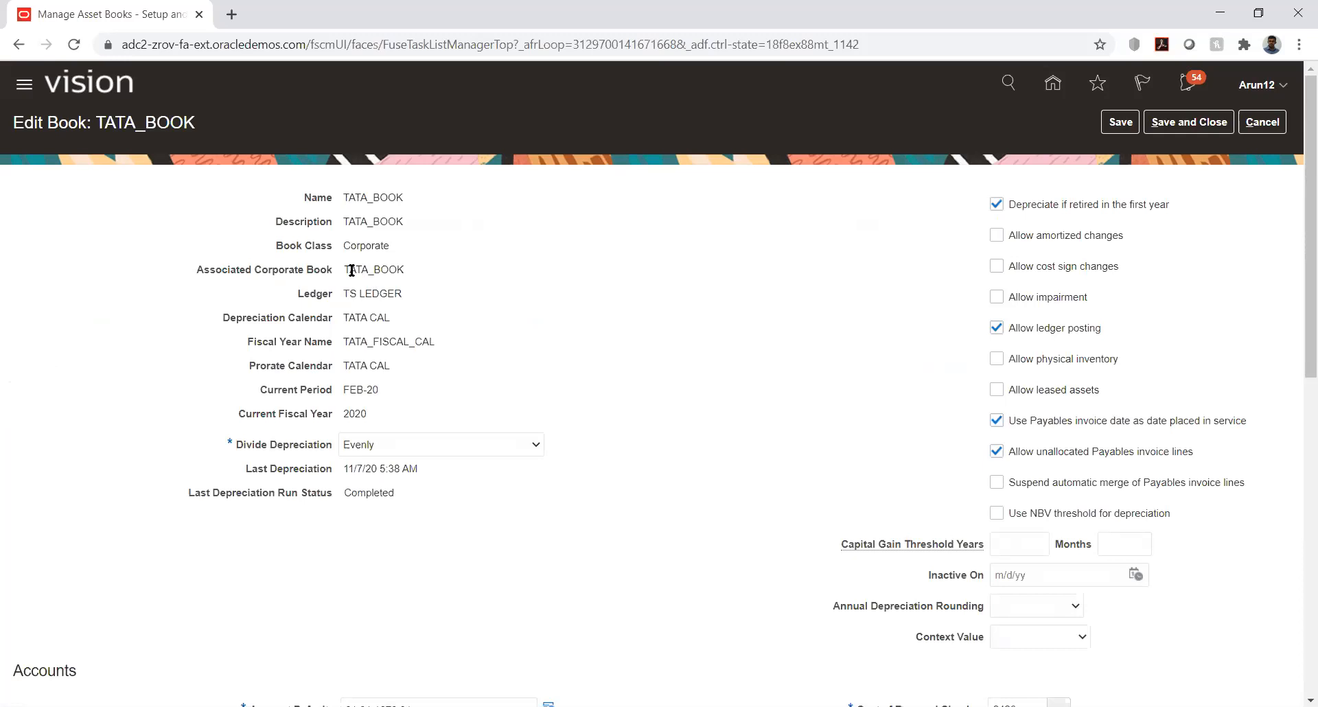
# Review the name, book class and associated corporate book of TATA_BOOK.
pyautogui.moveTo(349, 269); pyautogui.dragTo(394, 273)
pyautogui.moveTo(348, 196); pyautogui.dragTo(364, 197)
pyautogui.scroll(-1, 542, 336)
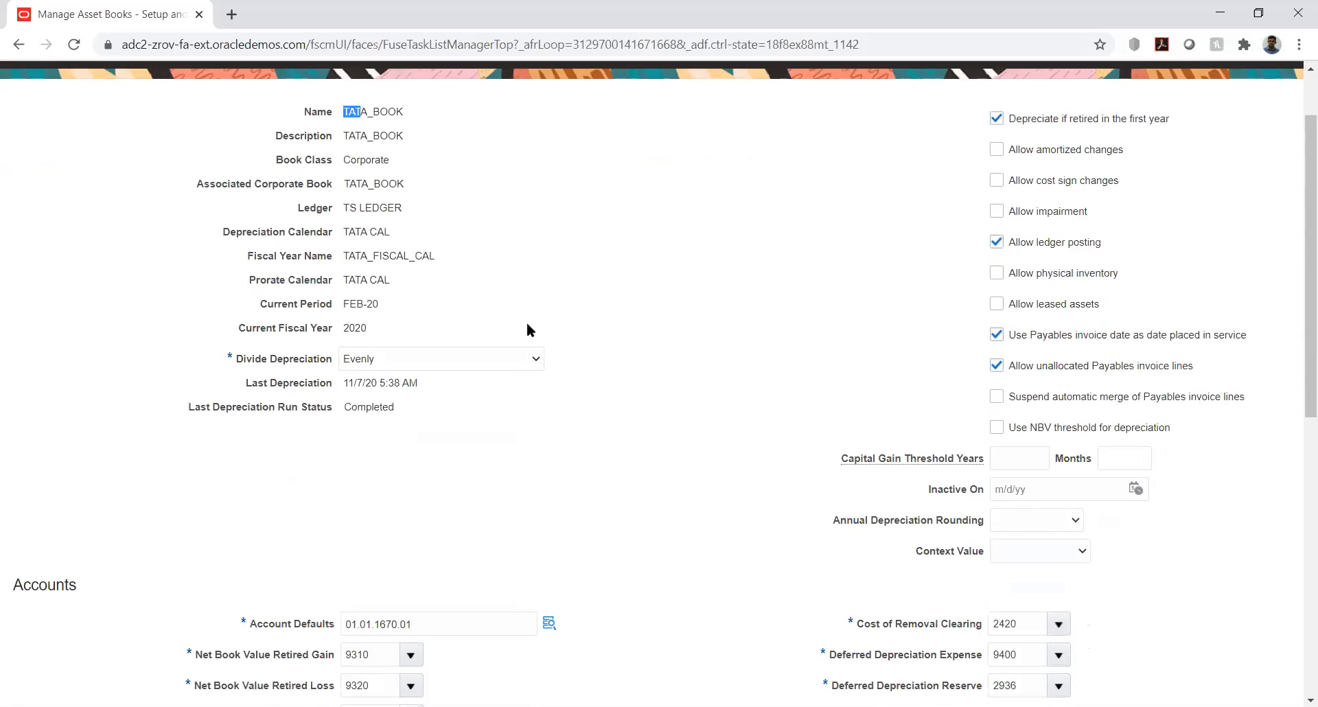
pyautogui.scroll(1, 528, 326)
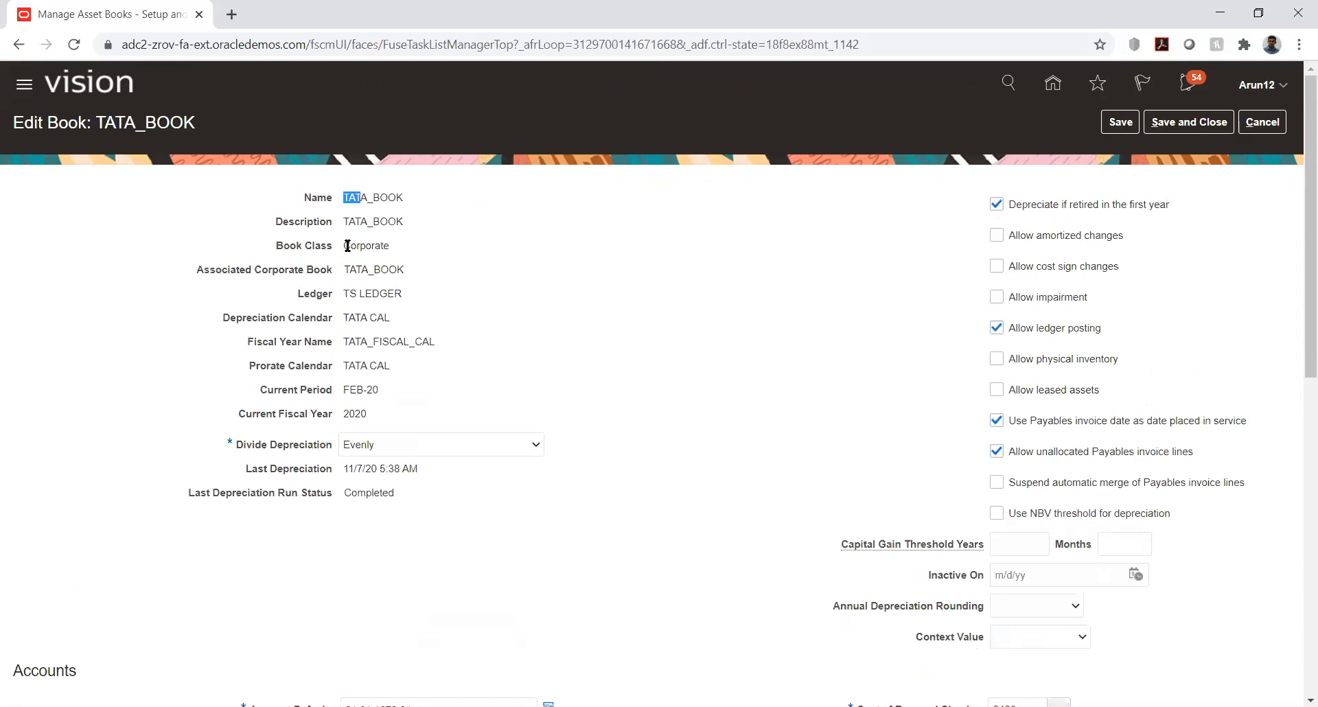
pyautogui.moveTo(346, 245); pyautogui.dragTo(366, 247)
pyautogui.click(381, 250)
pyautogui.click(484, 279)
# Examine the ledger, depreciation calendar and fiscal year name assigned to the asset book.
pyautogui.moveTo(348, 294); pyautogui.dragTo(408, 304)
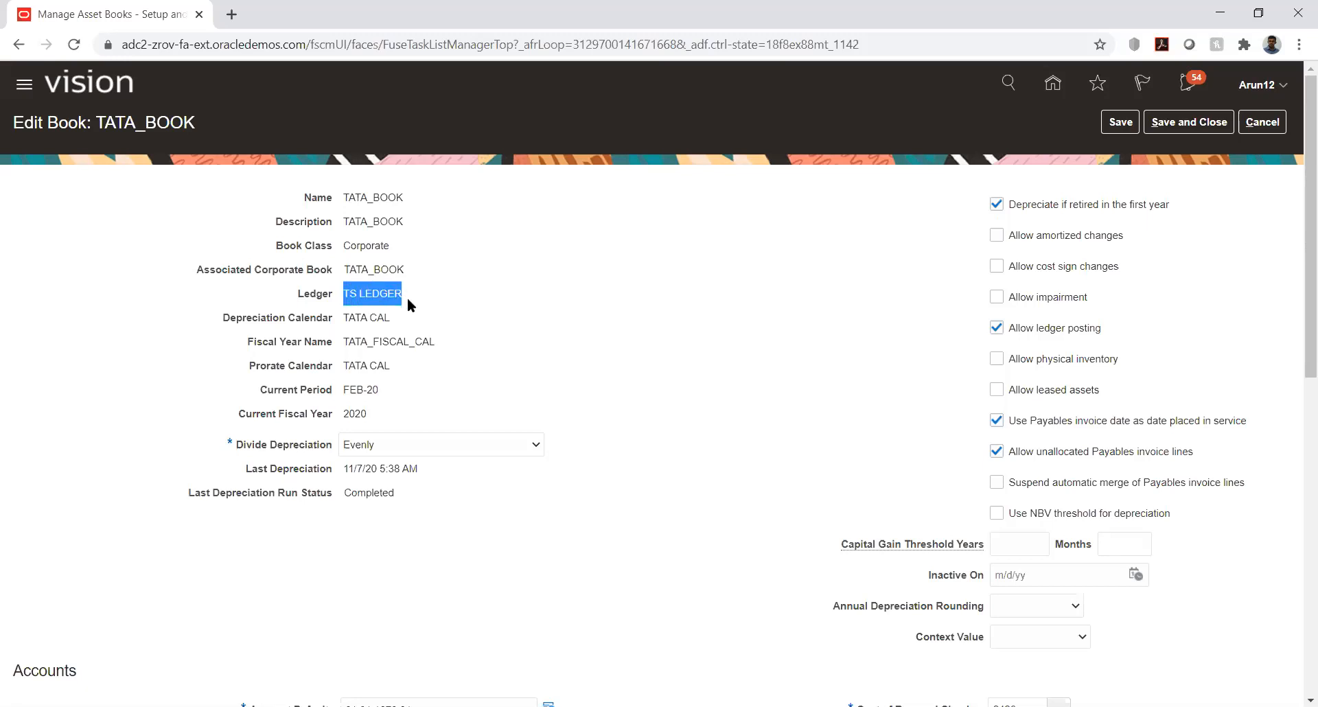
pyautogui.click(416, 309)
pyautogui.moveTo(347, 296); pyautogui.dragTo(403, 294)
pyautogui.click(346, 352)
pyautogui.moveTo(346, 296); pyautogui.dragTo(415, 310)
pyautogui.moveTo(348, 320); pyautogui.dragTo(432, 349)
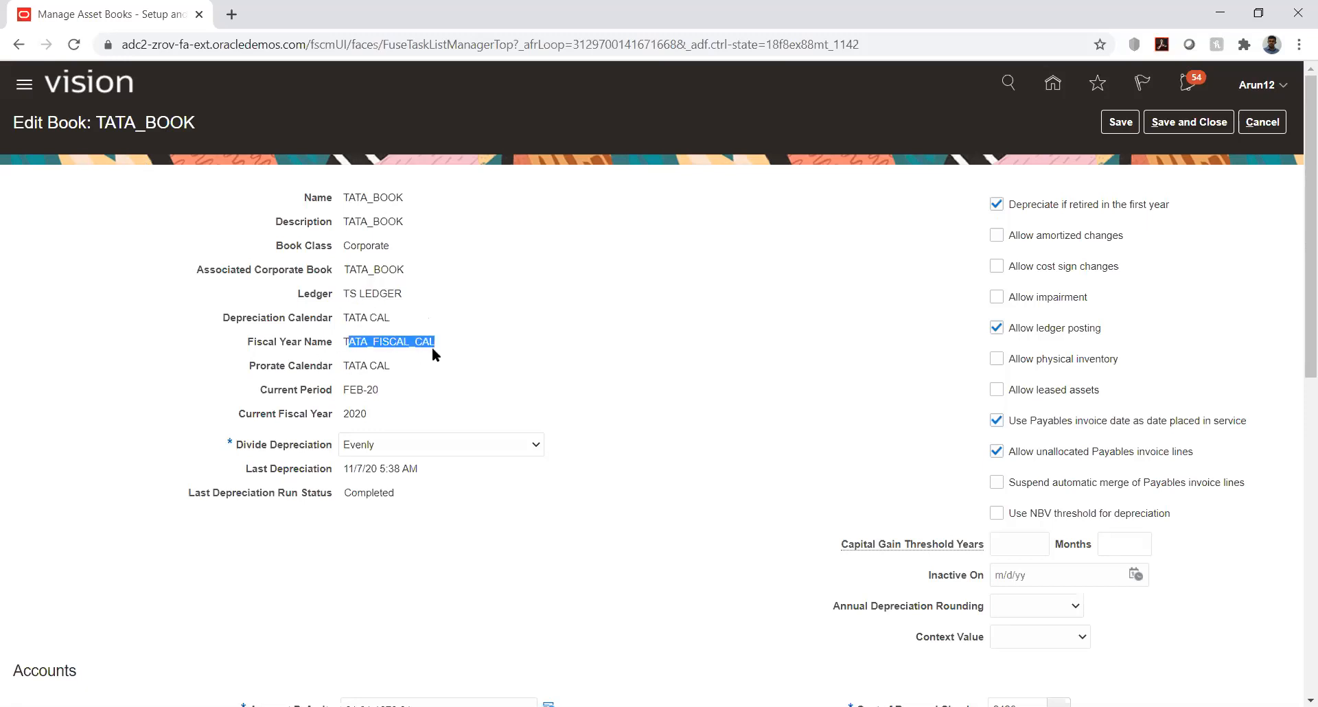
pyautogui.click(442, 375)
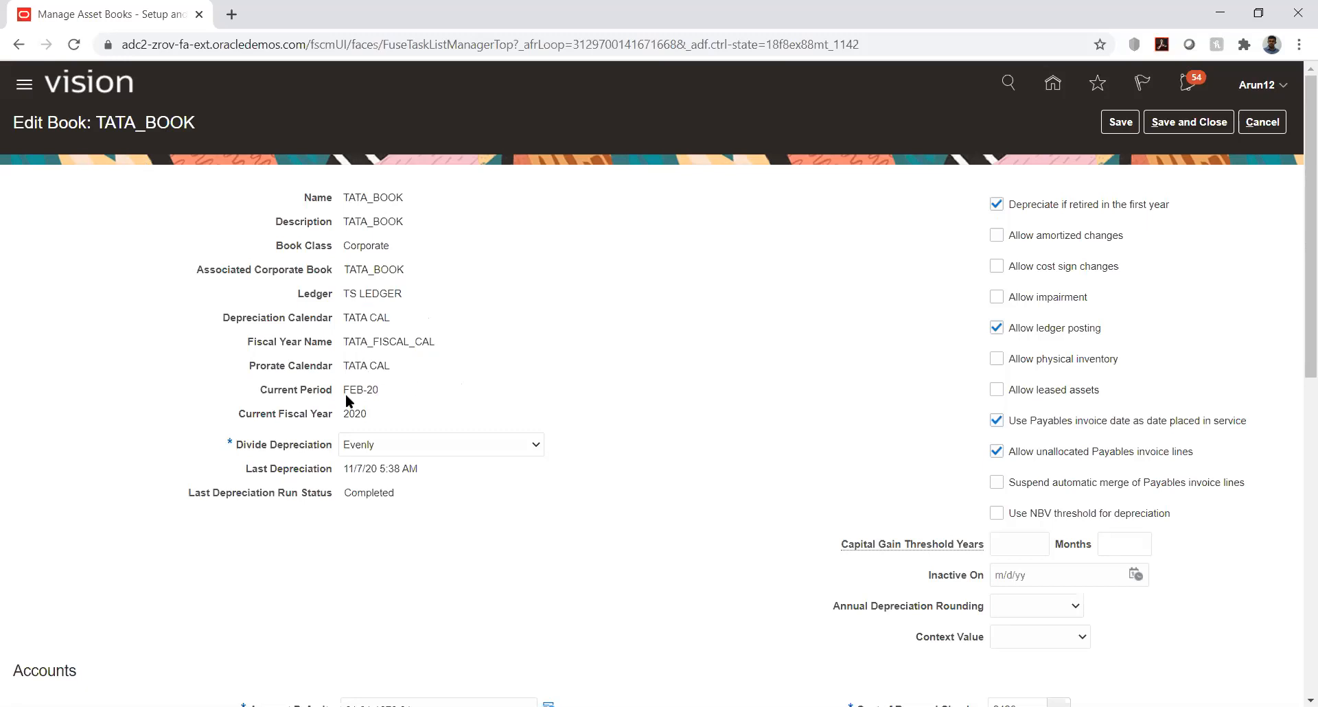
# Check the asset book's current period and review the options for dividing depreciation.
pyautogui.moveTo(344, 390); pyautogui.dragTo(411, 387)
pyautogui.click(530, 347)
pyautogui.scroll(-3, 629, 377)
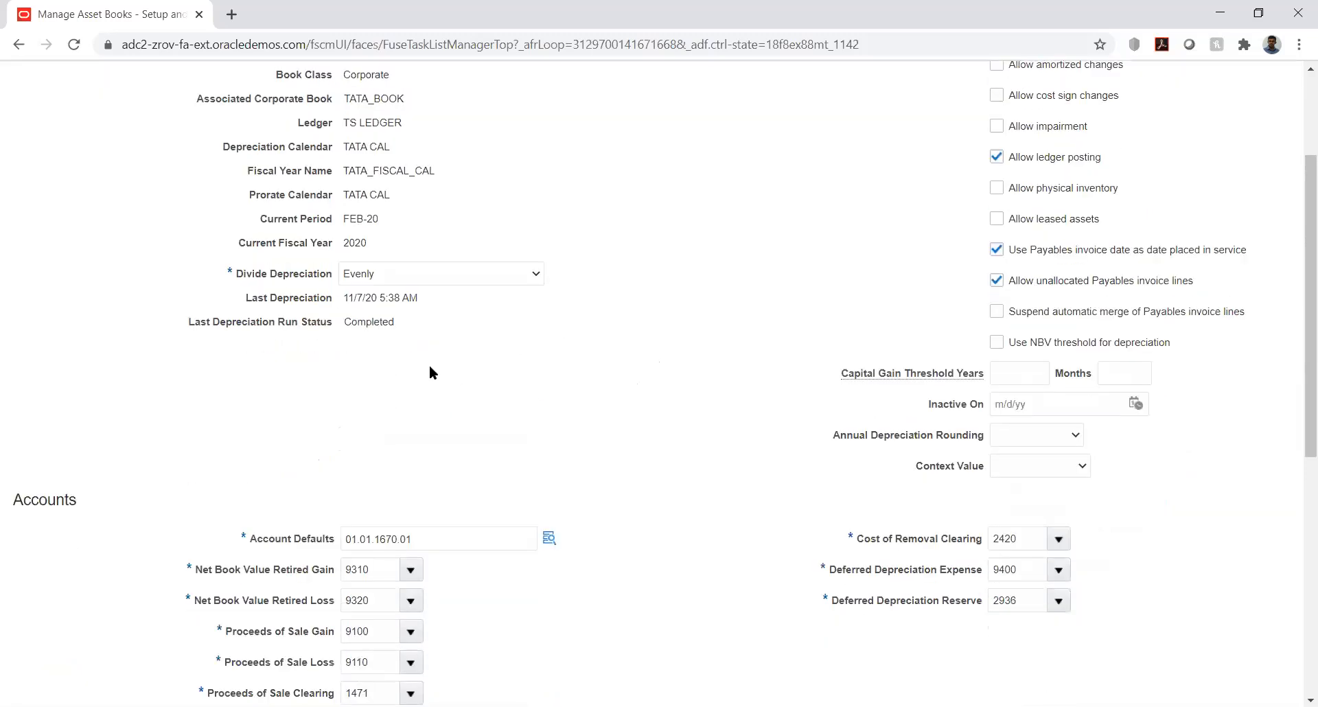
pyautogui.click(420, 274)
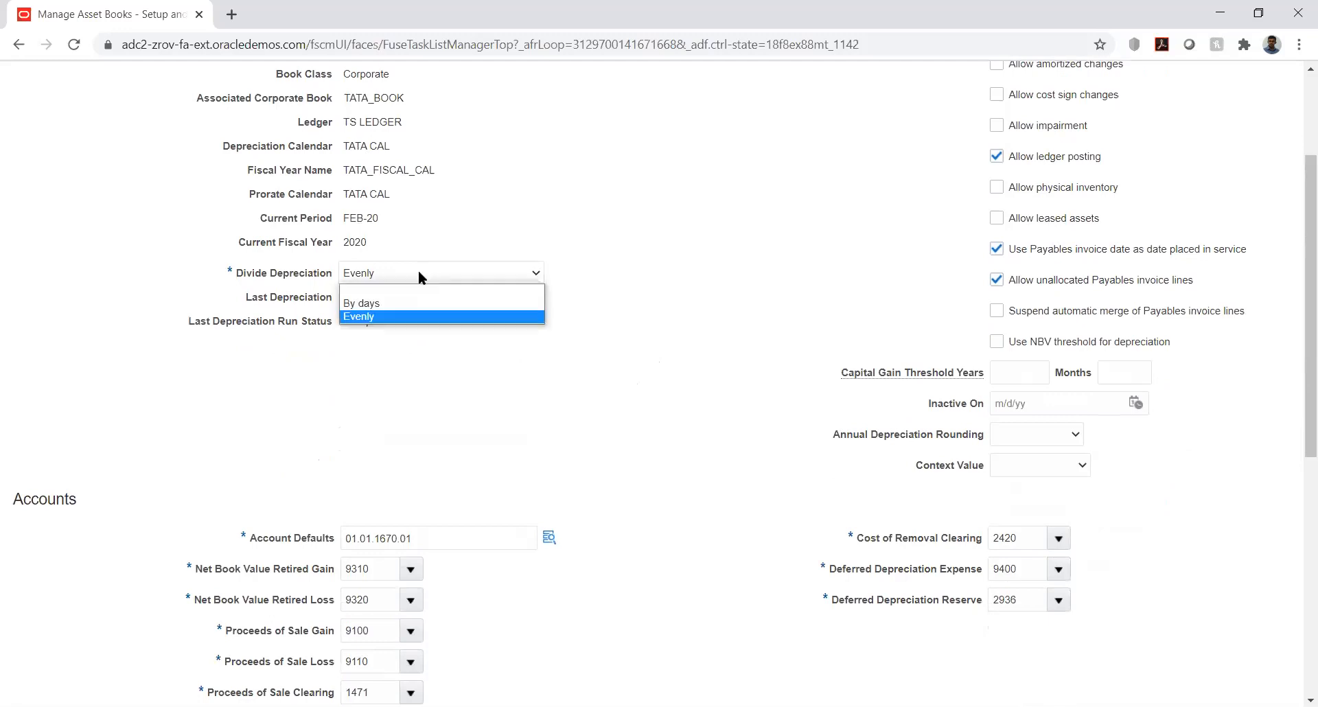
pyautogui.click(636, 246)
pyautogui.click(489, 272)
pyautogui.click(439, 365)
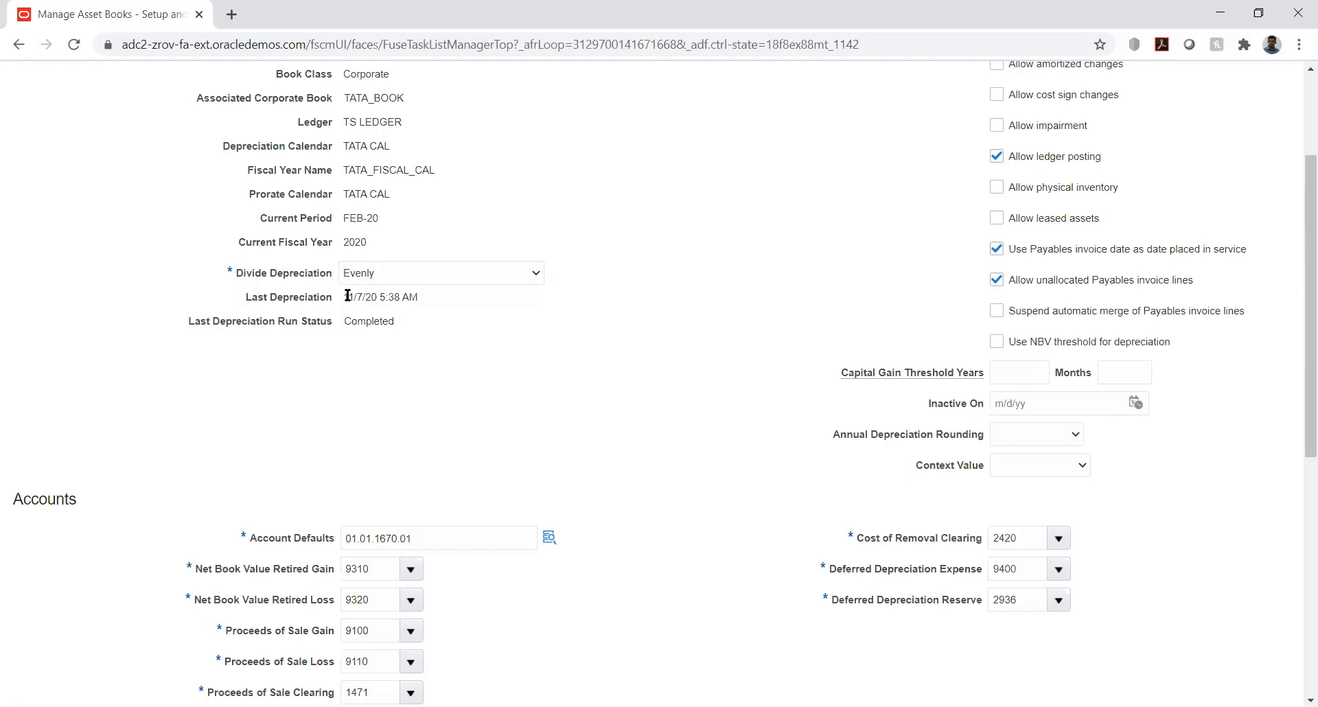
# Check the asset book's last depreciation date and last depreciation run status.
pyautogui.moveTo(348, 295); pyautogui.dragTo(374, 296)
pyautogui.click(348, 311)
pyautogui.moveTo(348, 294); pyautogui.dragTo(382, 297)
pyautogui.click(400, 335)
pyautogui.moveTo(200, 320); pyautogui.dragTo(381, 323)
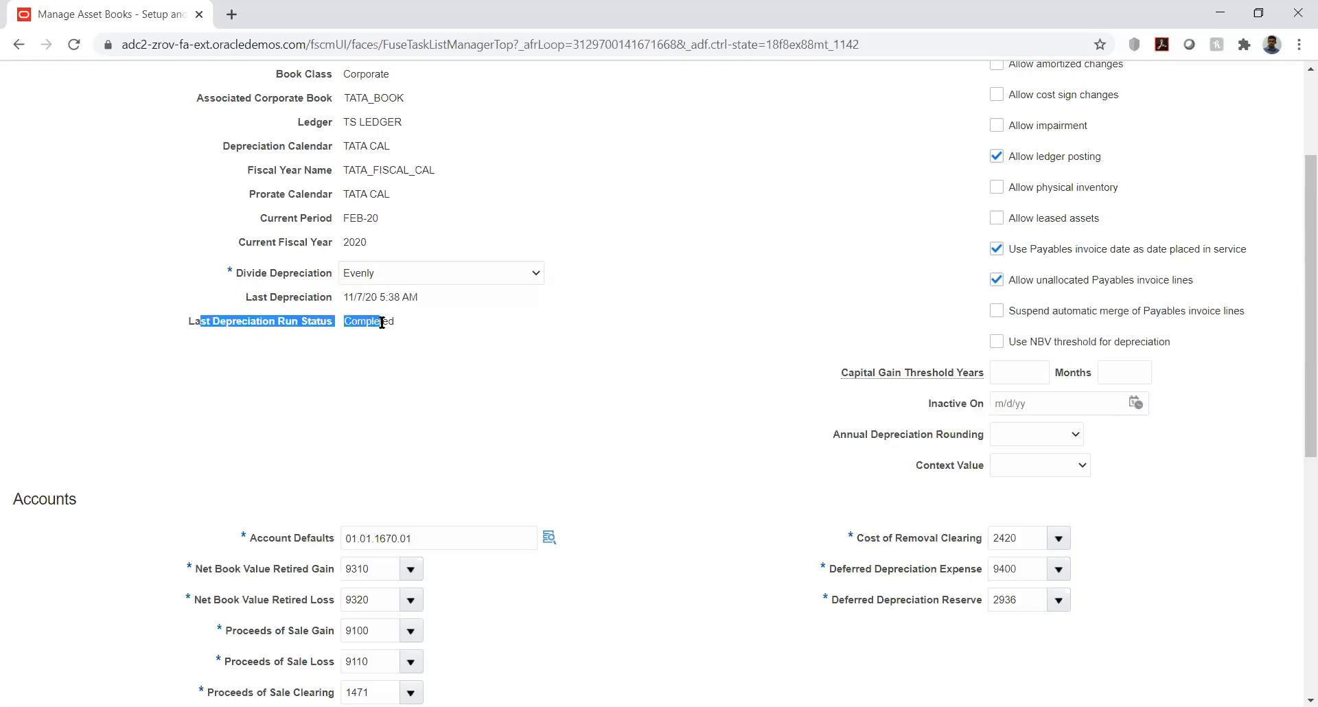
pyautogui.click(426, 356)
# Review the book's prorate calendar, its depreciation and Payables options, and the default accounts.
pyautogui.scroll(3, 699, 357)
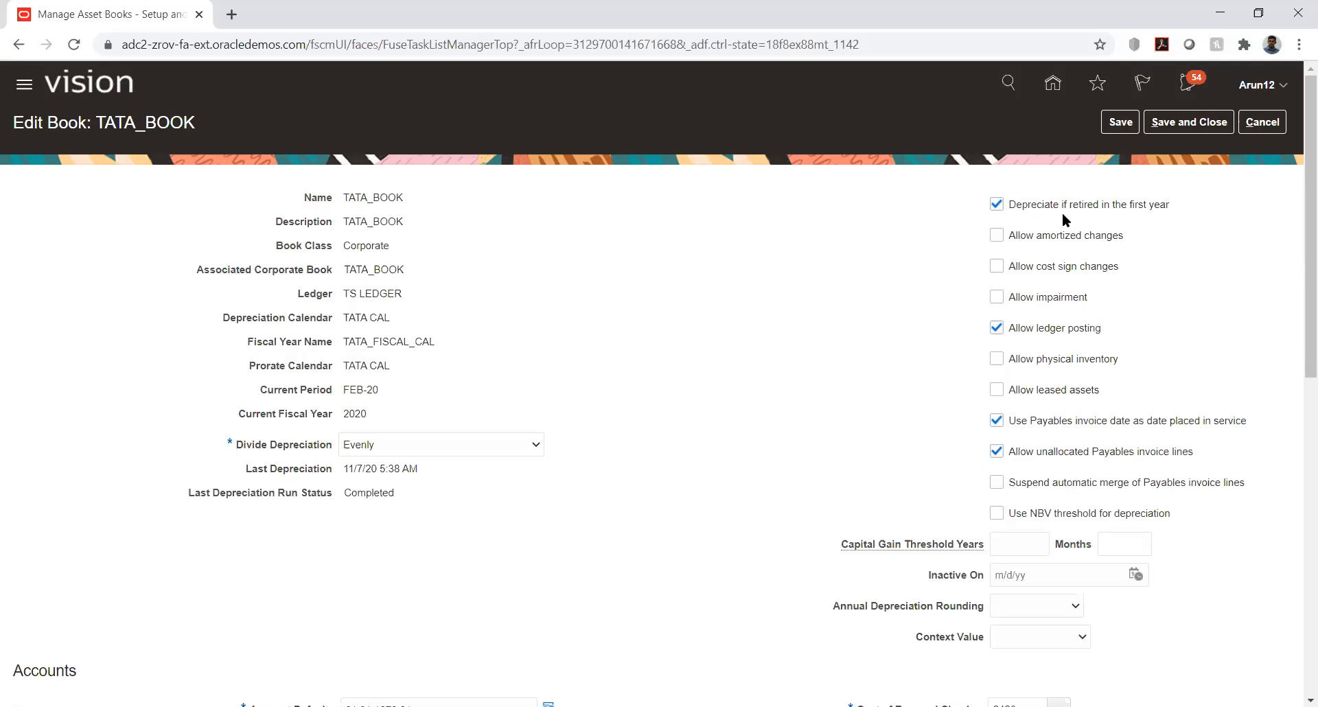
pyautogui.moveTo(344, 369); pyautogui.dragTo(393, 371)
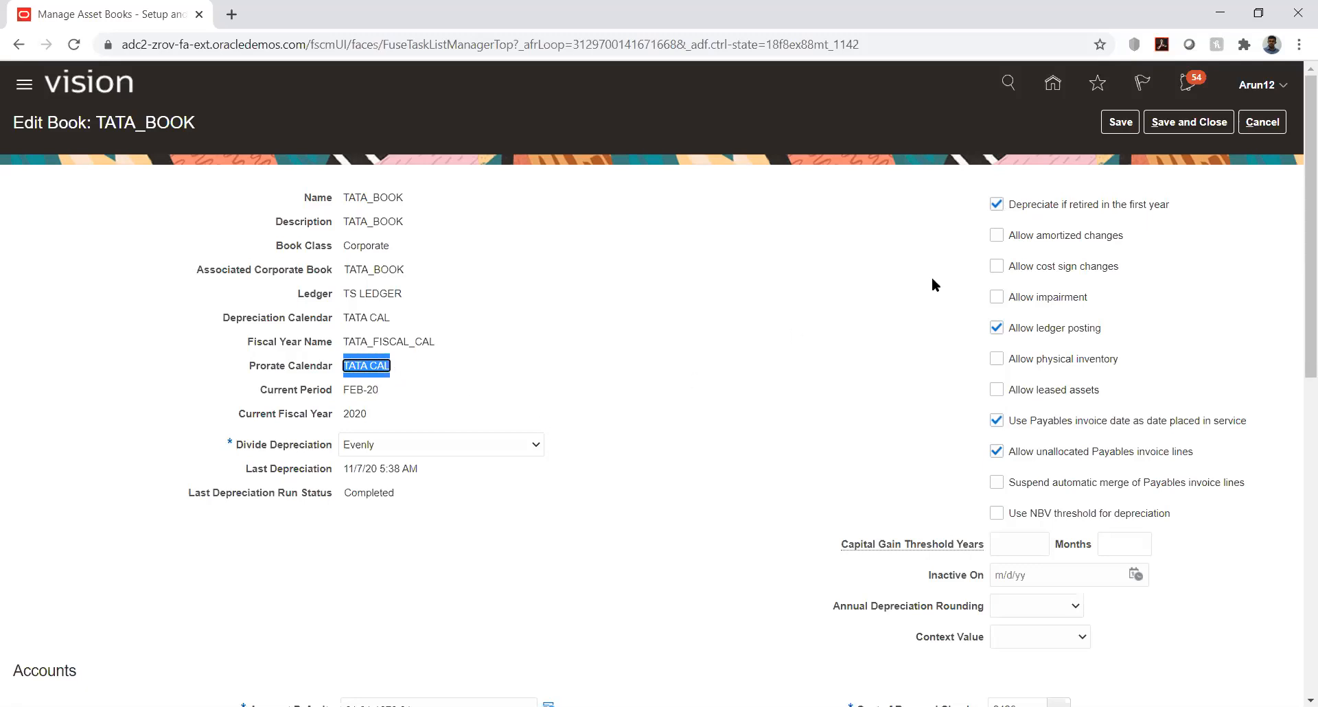
pyautogui.click(1152, 241)
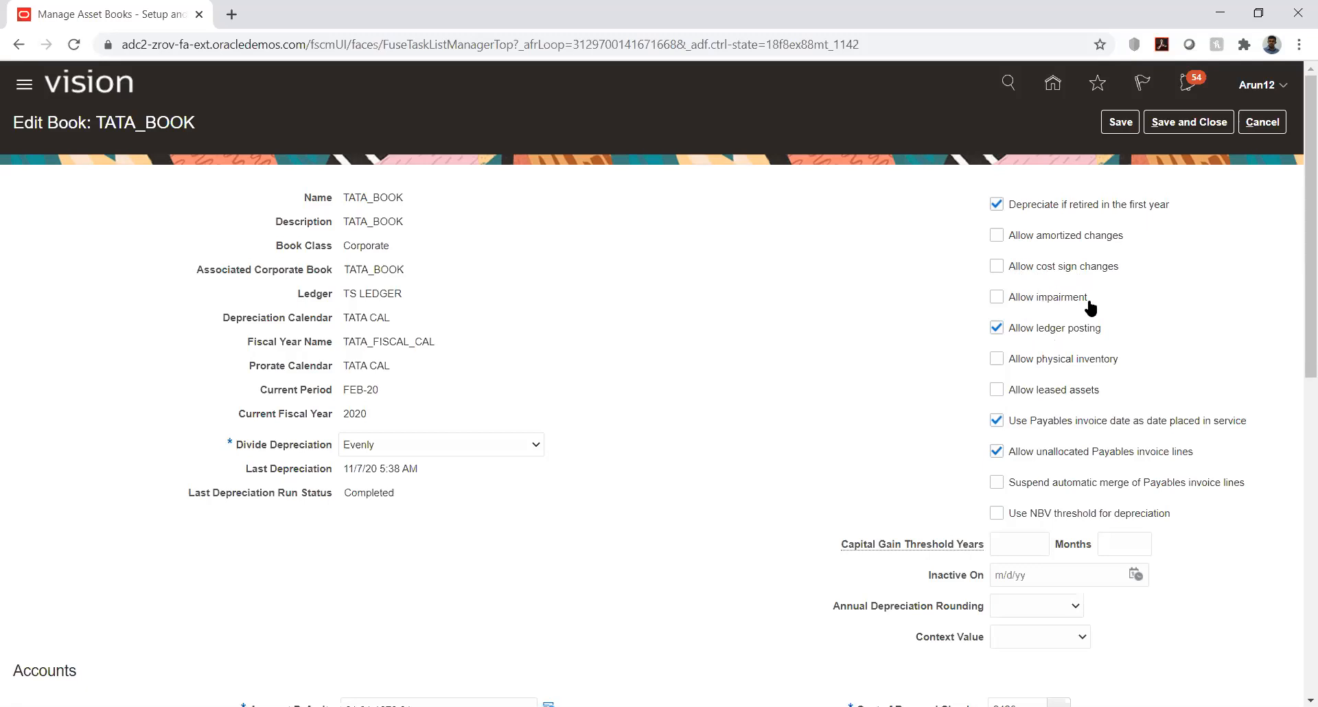
pyautogui.scroll(-2, 1168, 282)
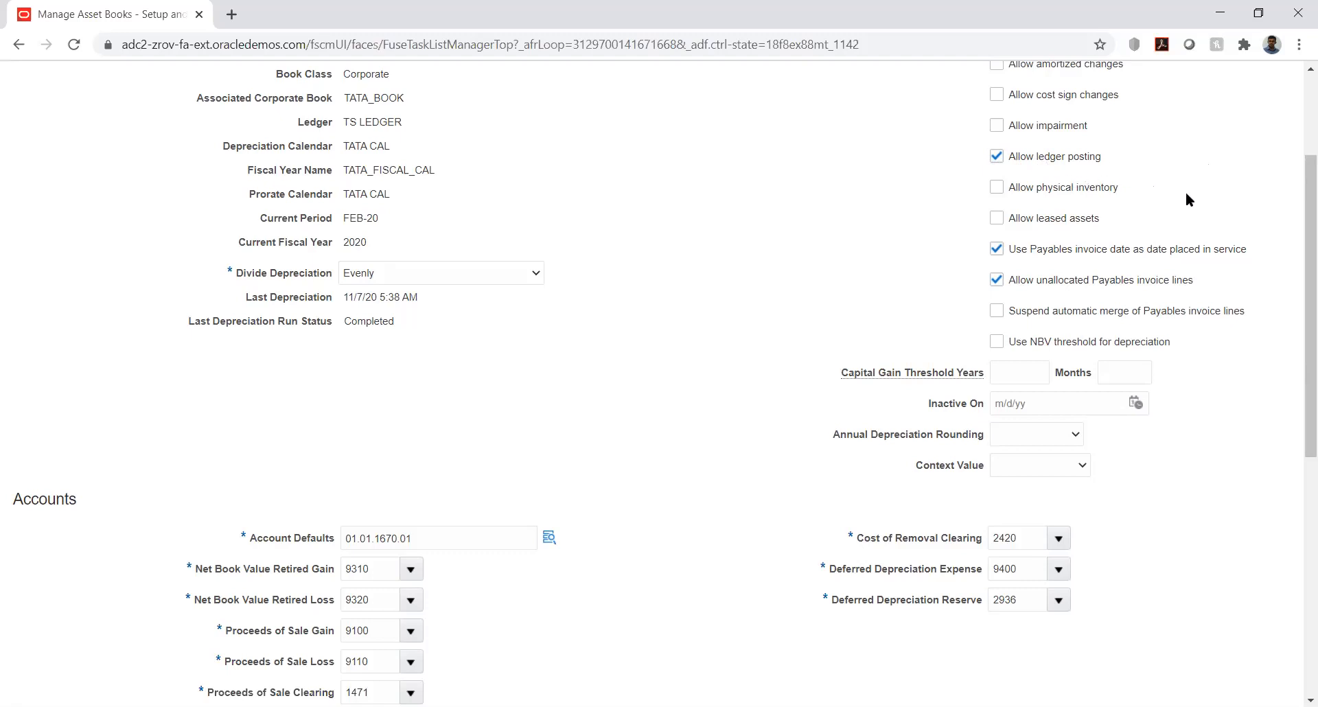
pyautogui.scroll(-1, 1187, 194)
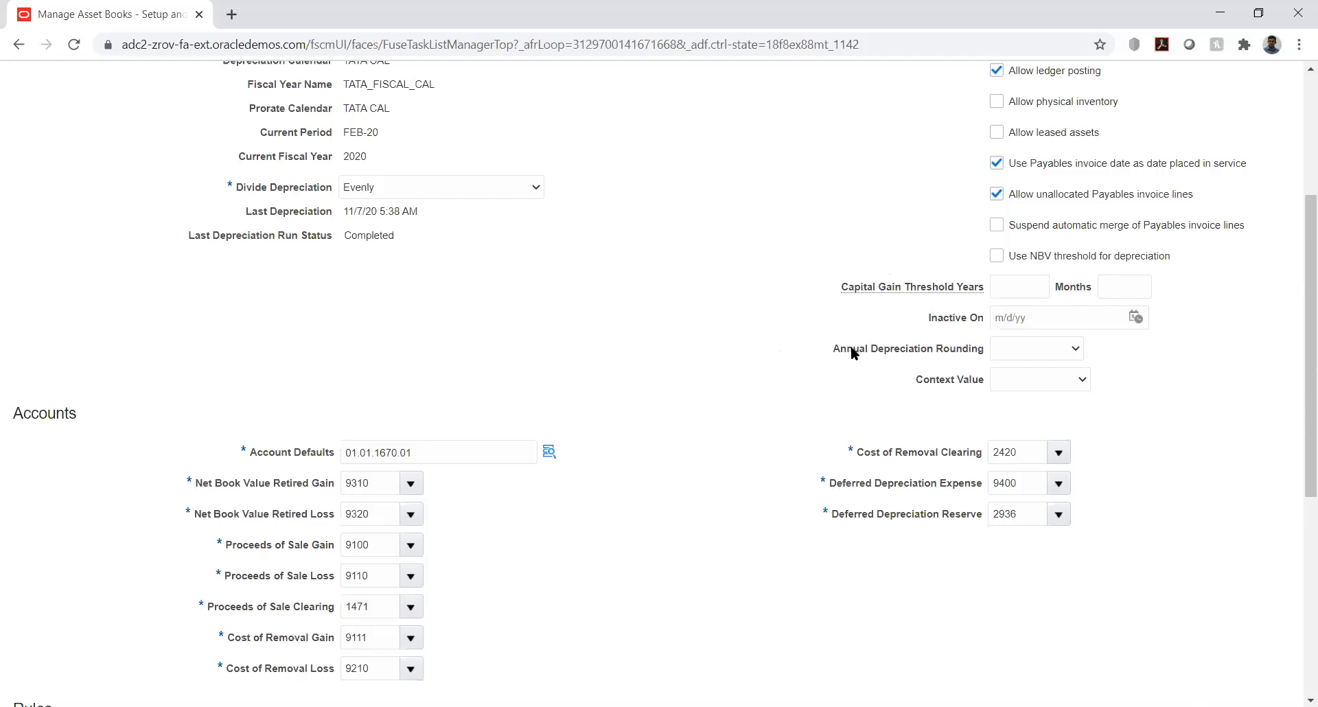
# Review the available options for the asset book's annual depreciation rounding and context value.
pyautogui.click(1036, 345)
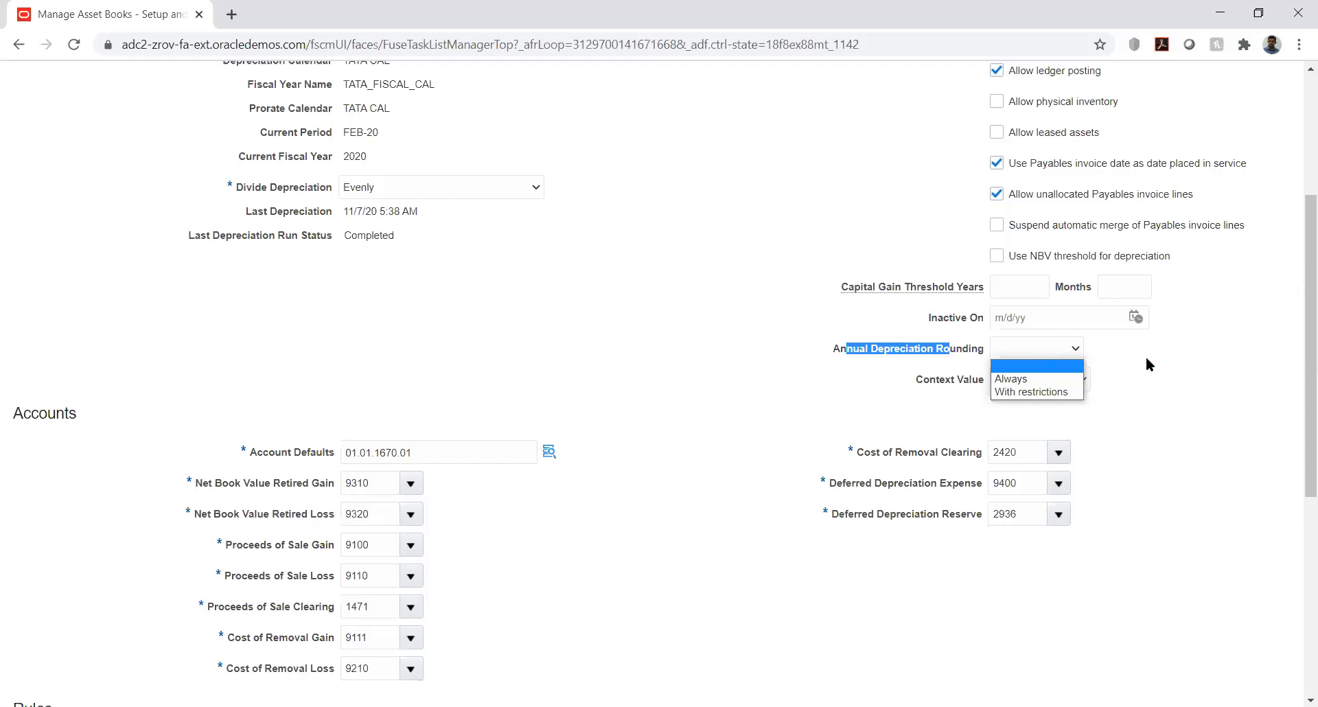
pyautogui.click(1131, 375)
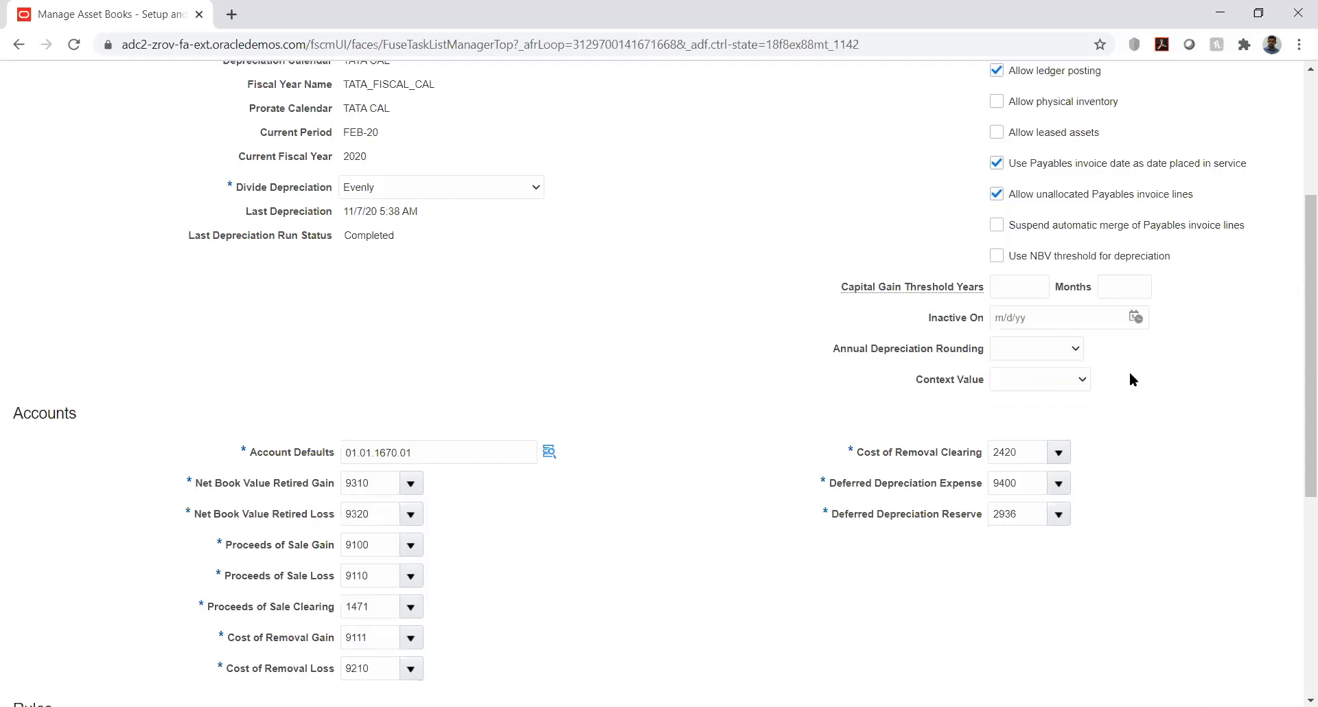
pyautogui.click(1049, 388)
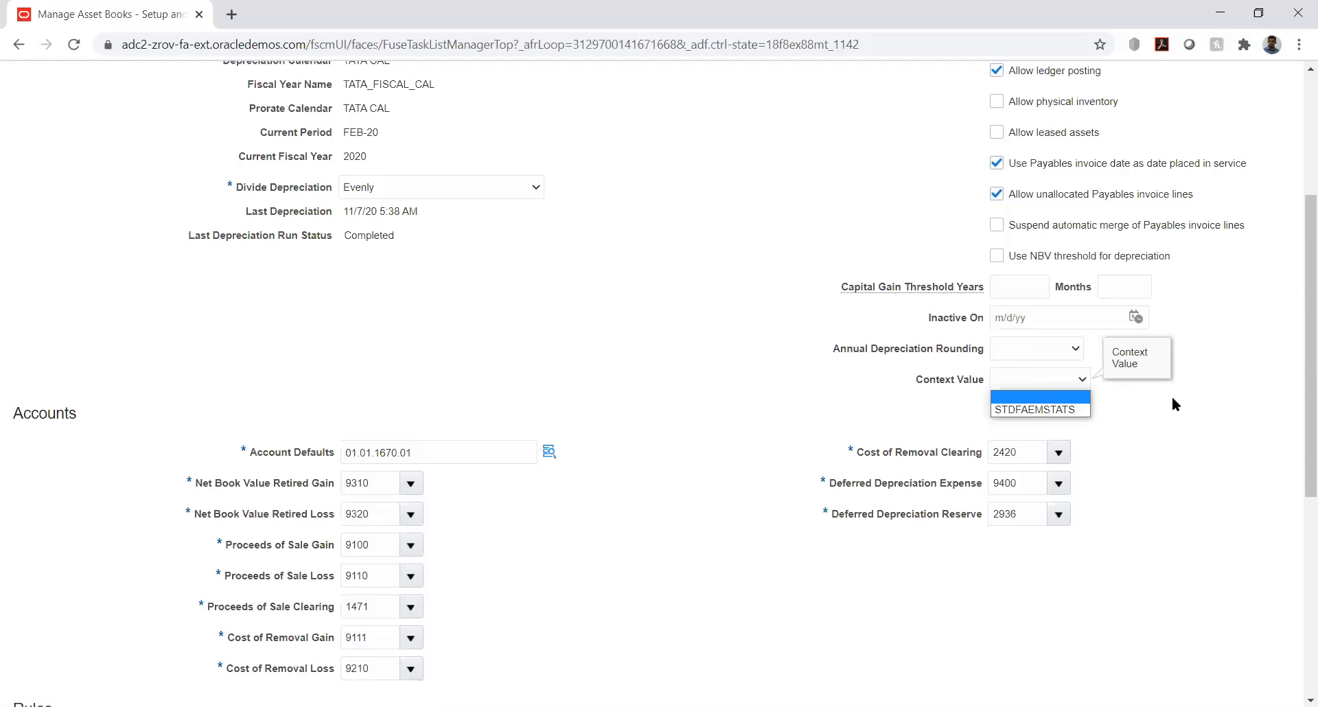
pyautogui.click(1118, 431)
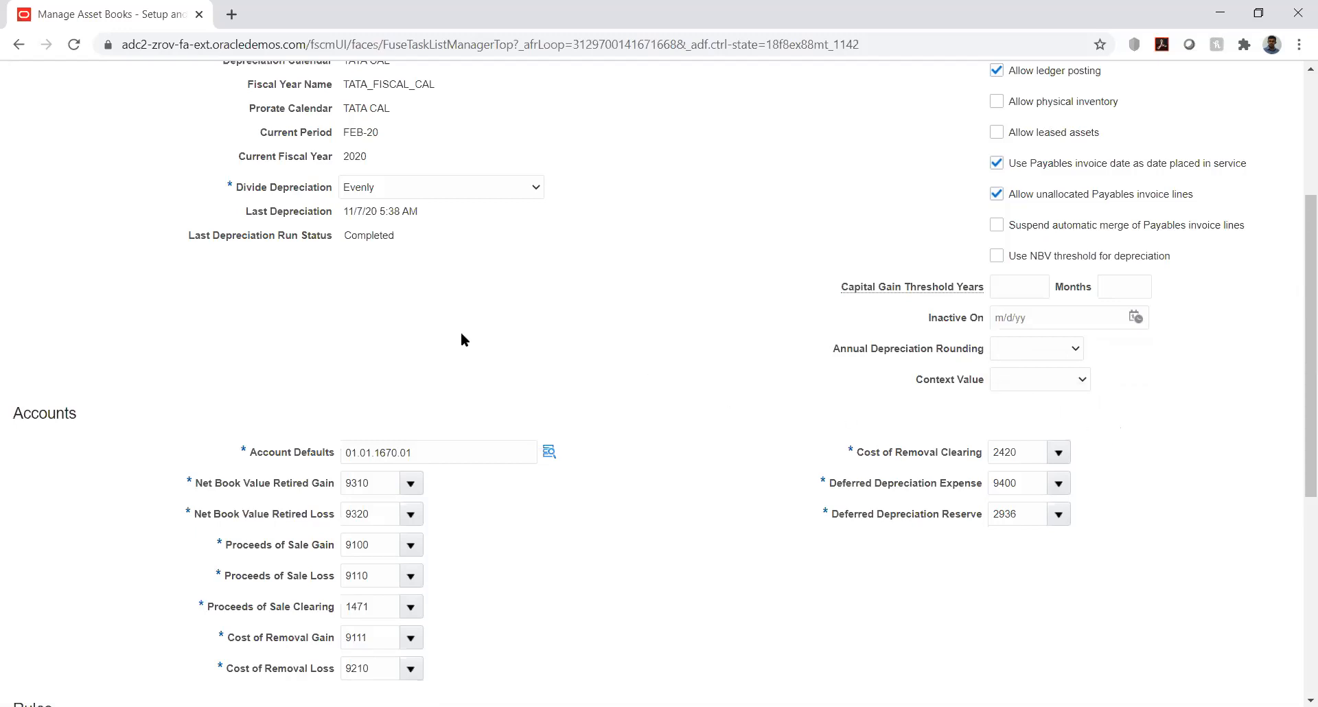
# Examine the book's default accounts and the reference data set codes assigned under its rules.
pyautogui.scroll(-4, 475, 376)
pyautogui.scroll(1, 475, 382)
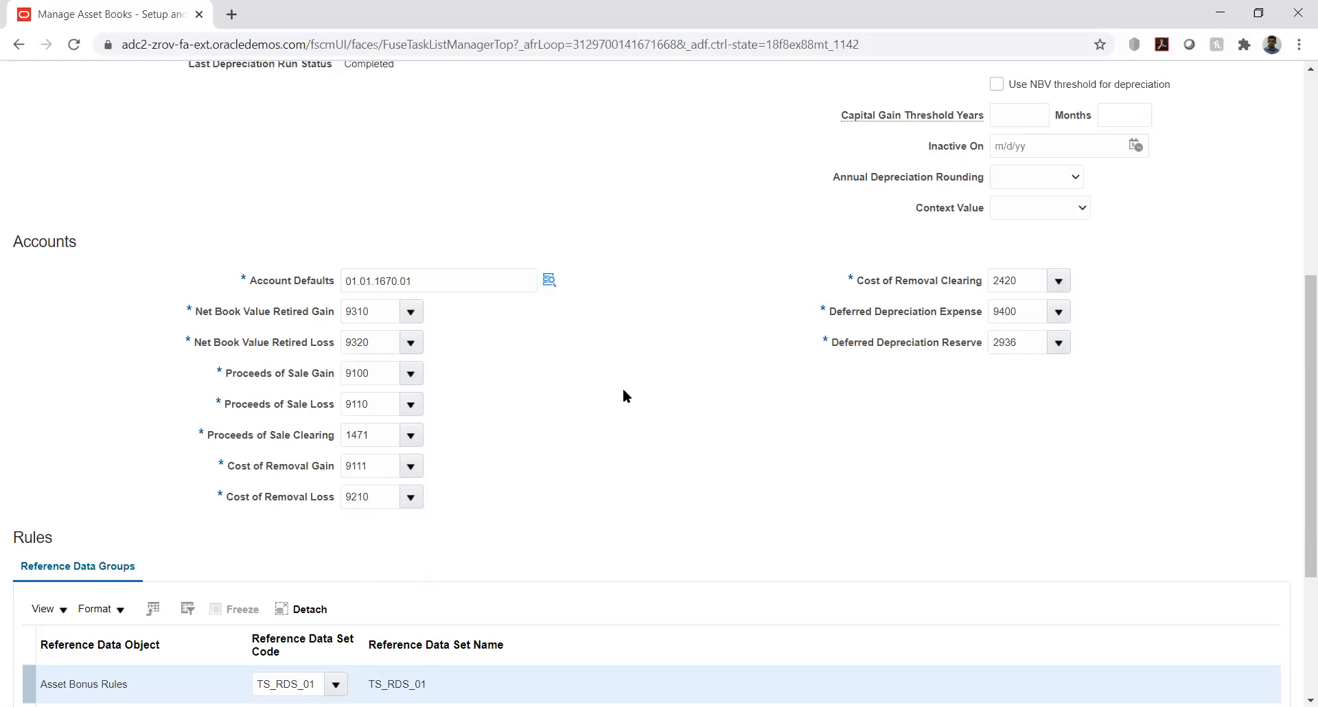
pyautogui.scroll(-1, 627, 396)
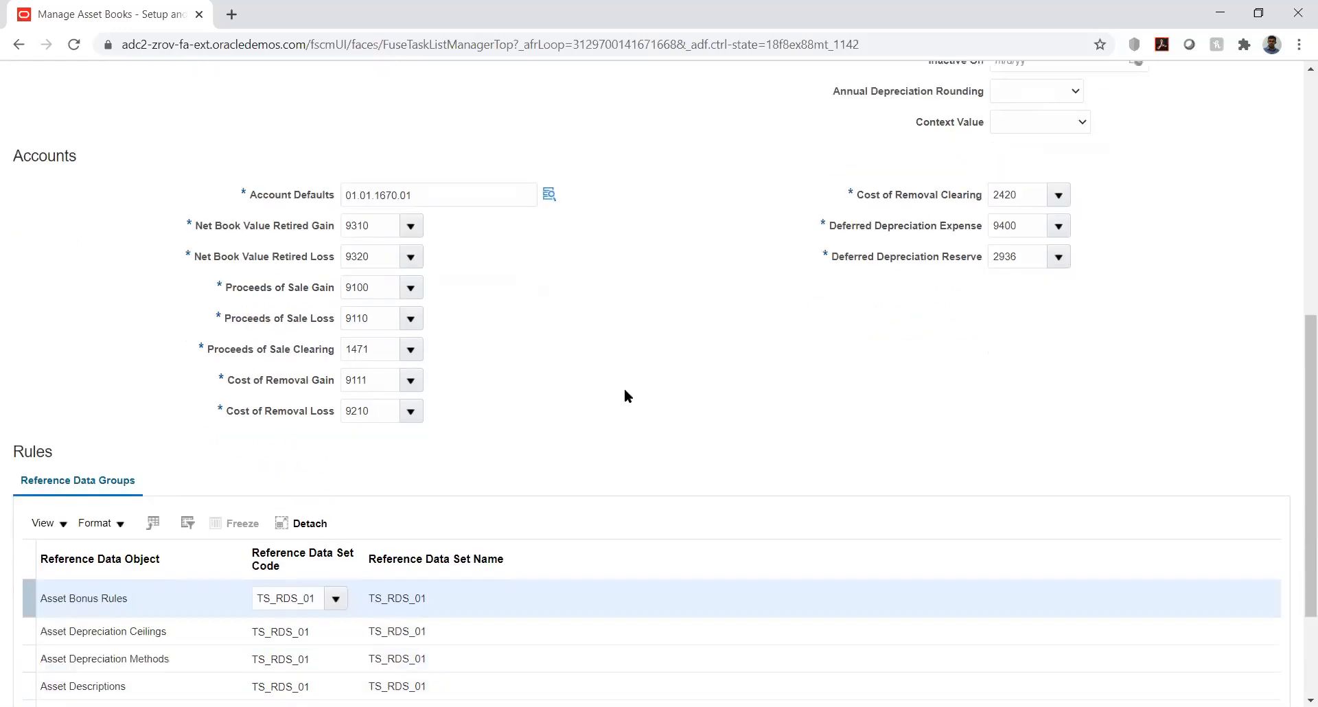
pyautogui.scroll(-2, 624, 396)
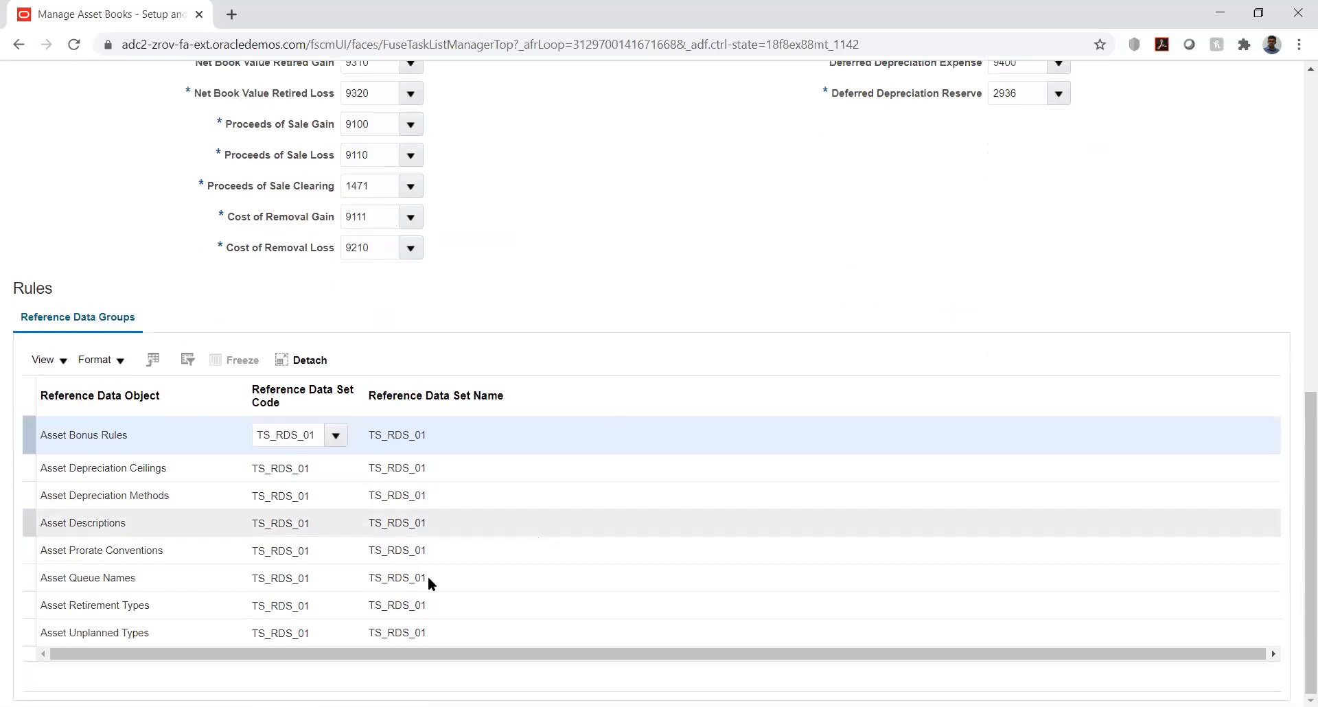
pyautogui.click(276, 525)
pyautogui.rightClick(263, 555)
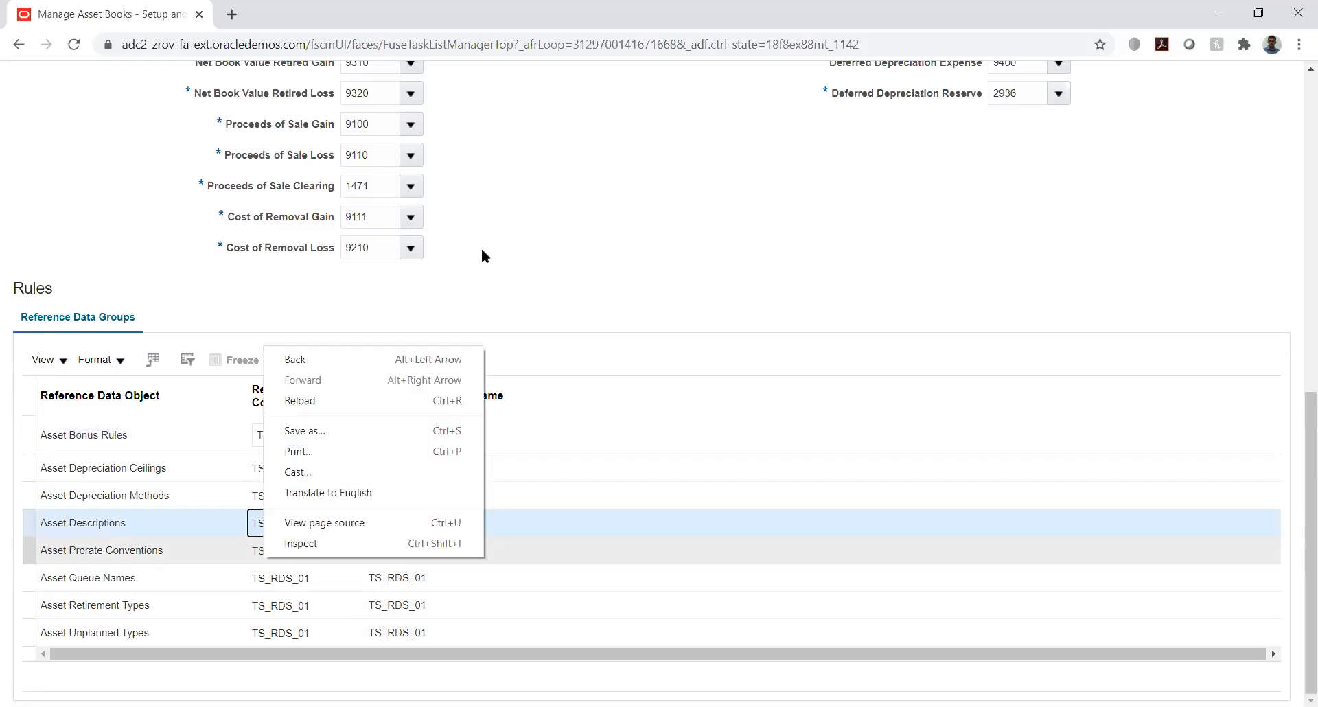
pyautogui.click(760, 285)
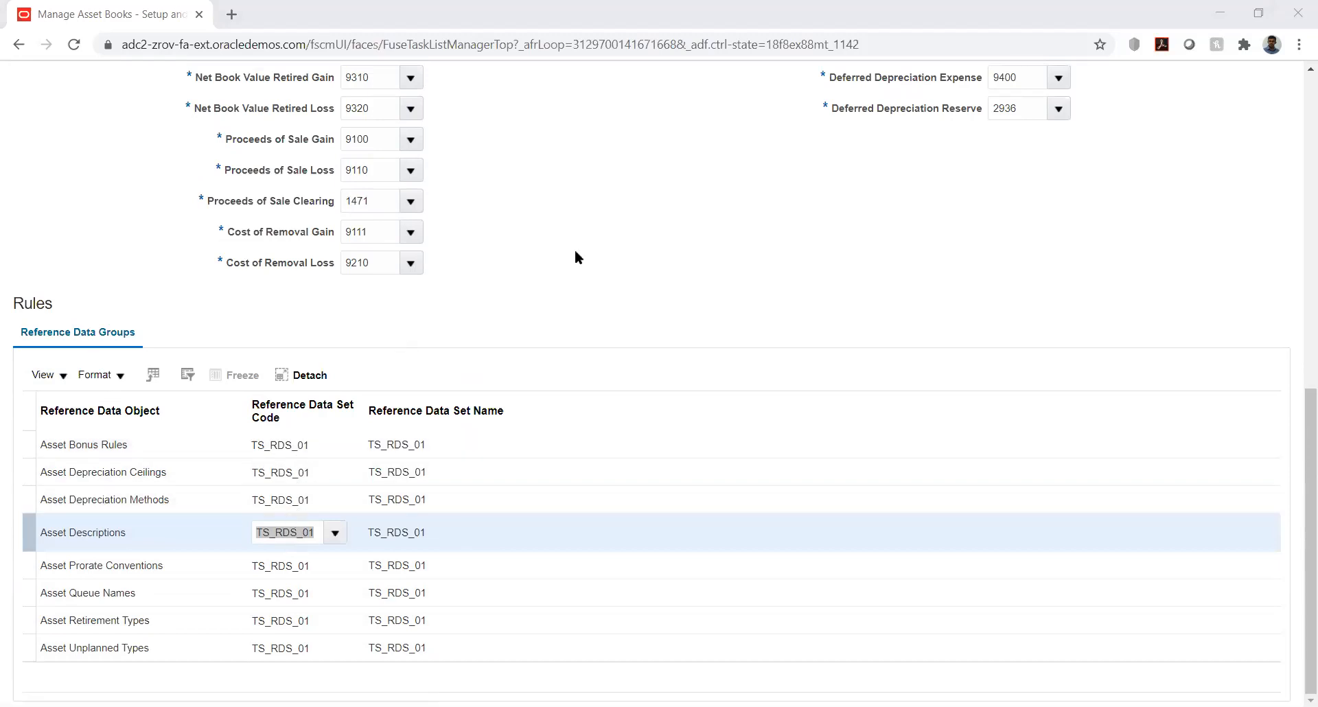
# Look over the whole TATA_BOOK definition again, from its general details to its reference data groups.
pyautogui.scroll(10, 665, 215)
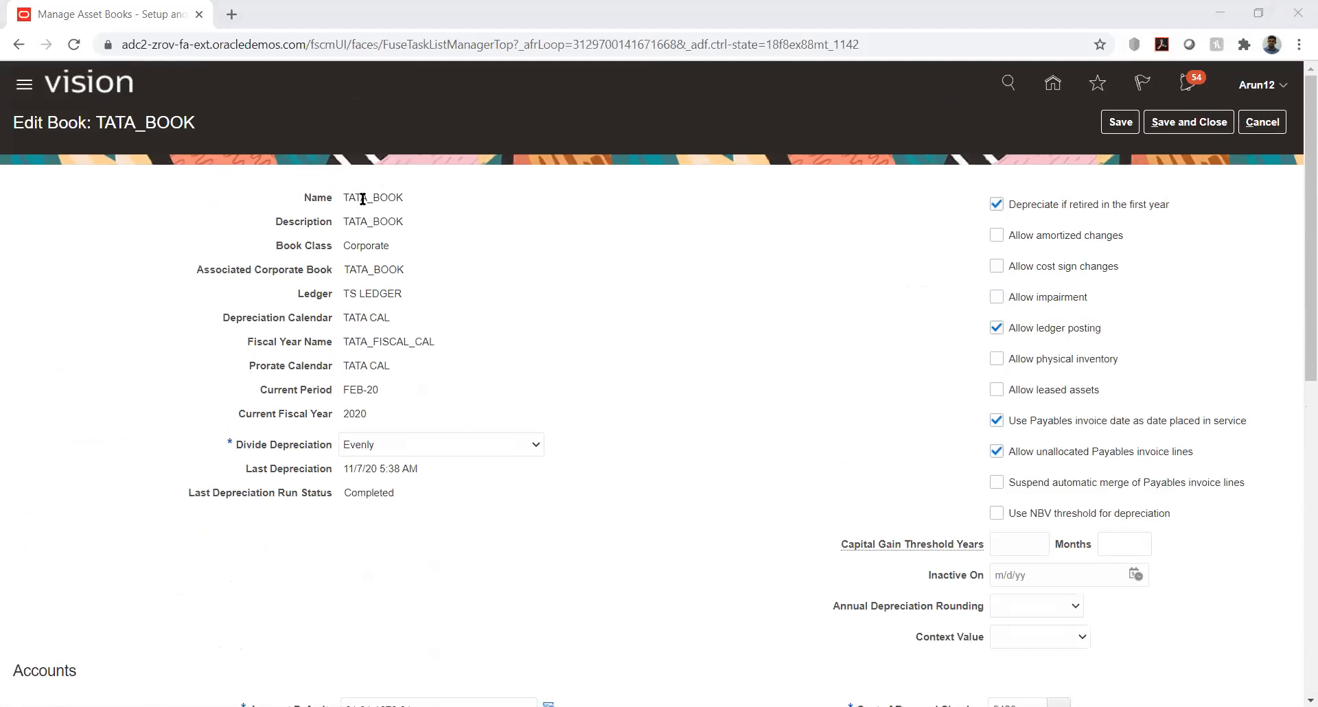
pyautogui.scroll(-2, 676, 364)
pyautogui.scroll(-8, 639, 385)
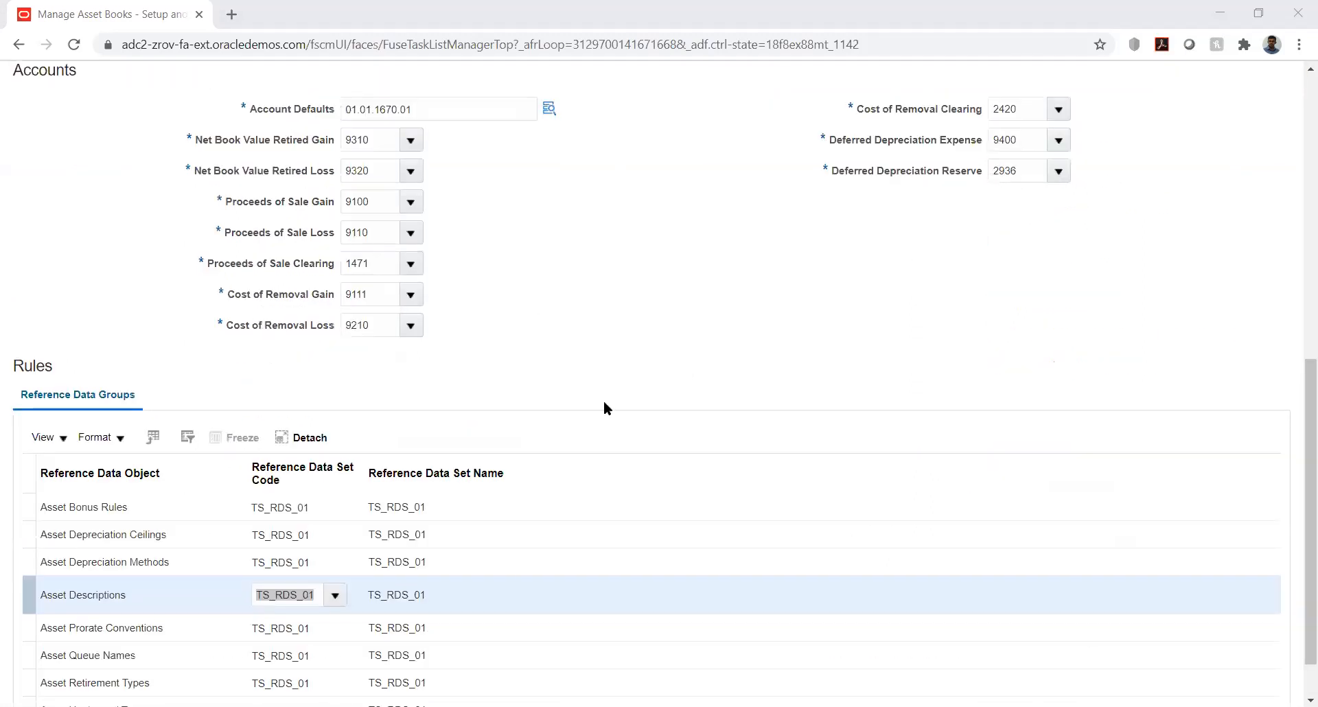
pyautogui.scroll(4, 611, 285)
pyautogui.scroll(8, 623, 274)
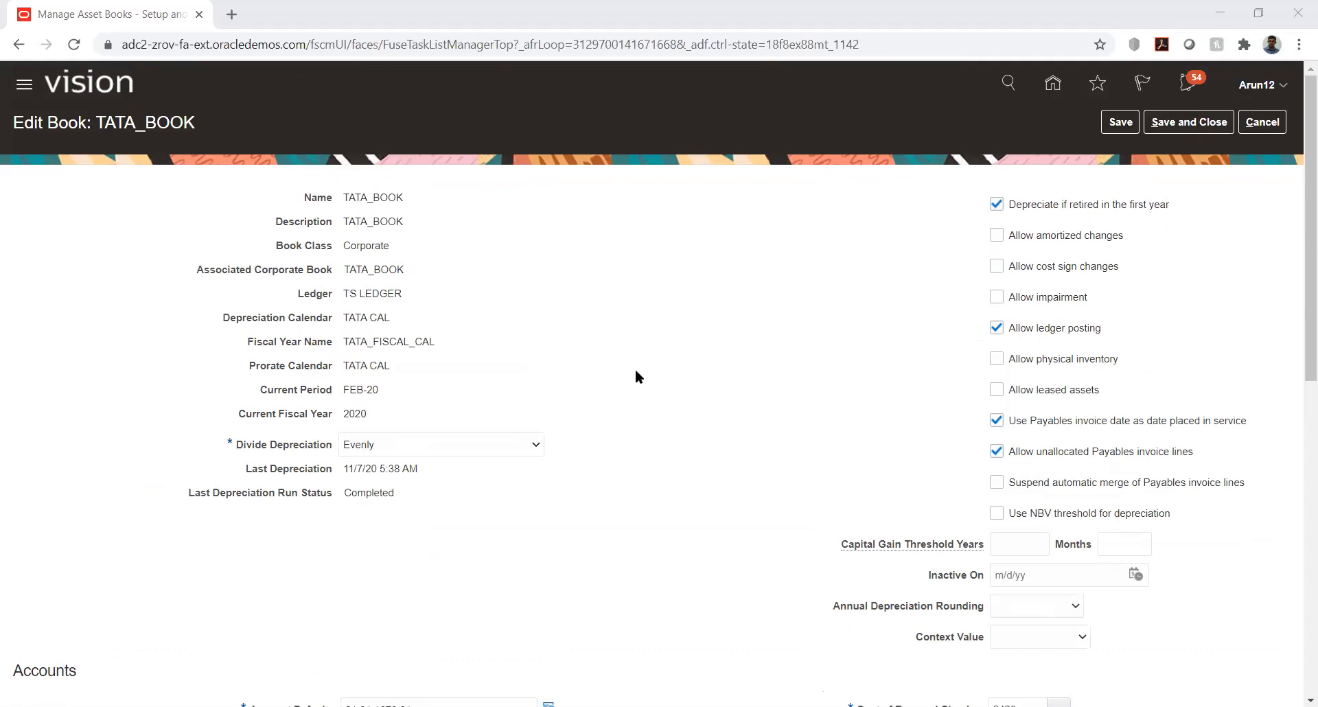
pyautogui.scroll(-7, 598, 384)
pyautogui.scroll(-2, 599, 389)
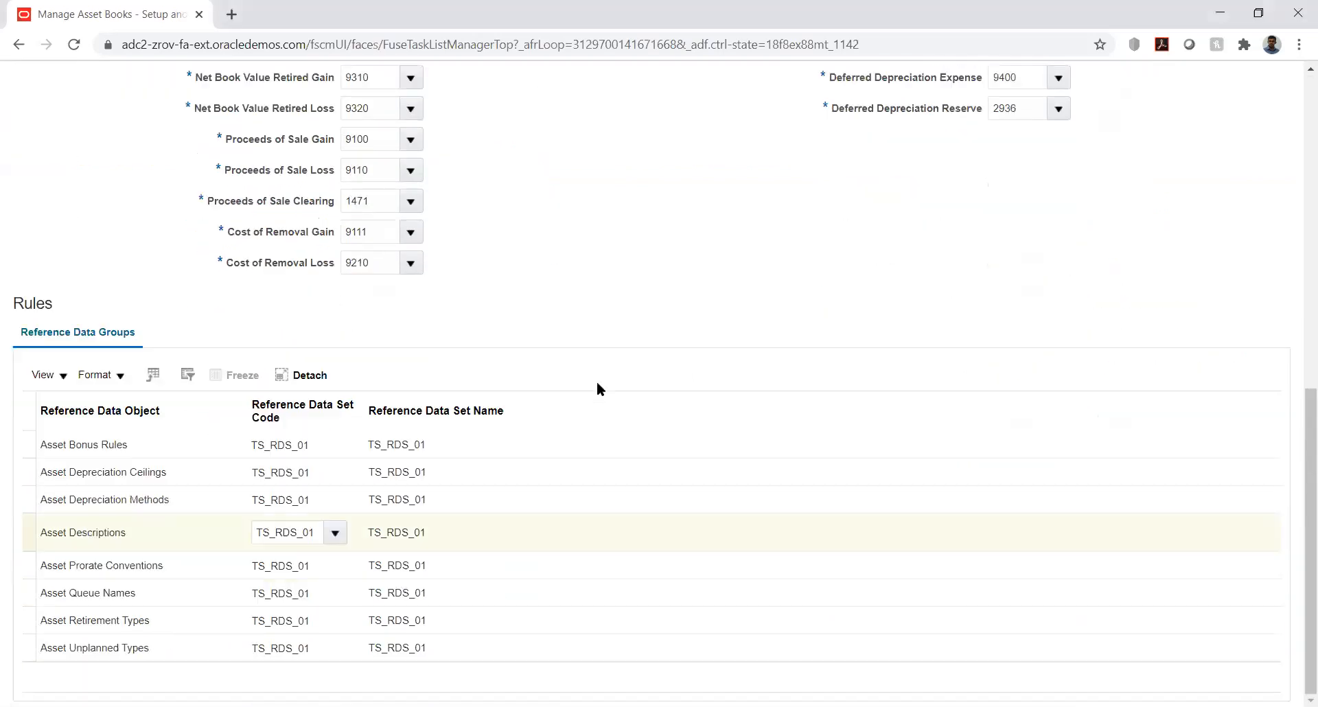
pyautogui.scroll(10, 596, 381)
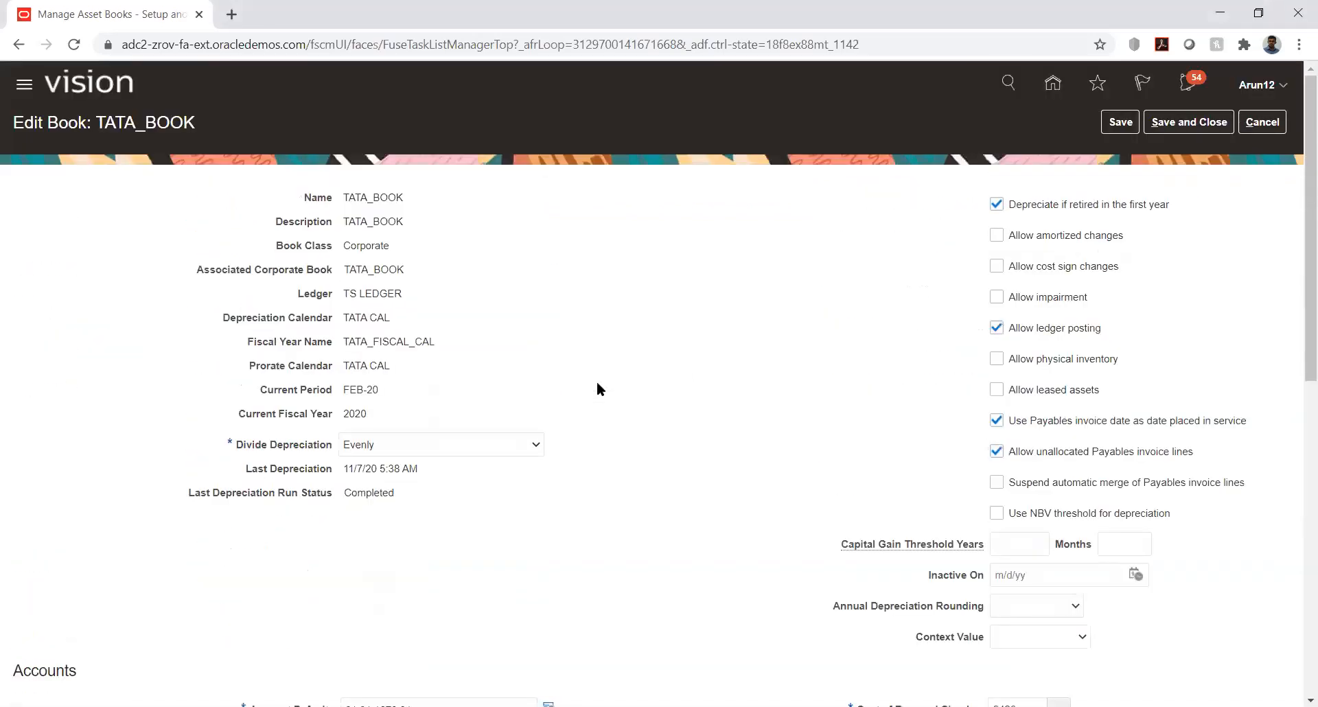
# Save and close TATA_BOOK and return to the TATA PROJECT implementation task list.
pyautogui.click(1120, 122)
pyautogui.click(1205, 119)
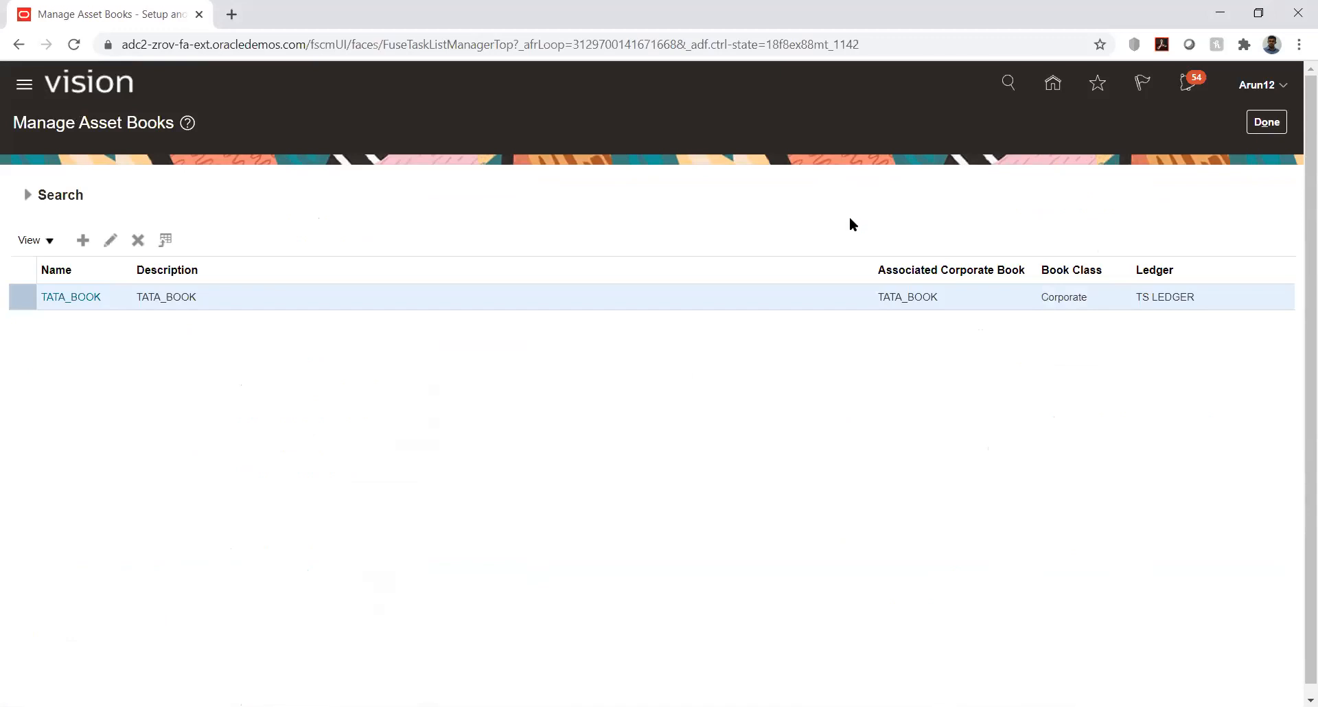
pyautogui.click(1263, 123)
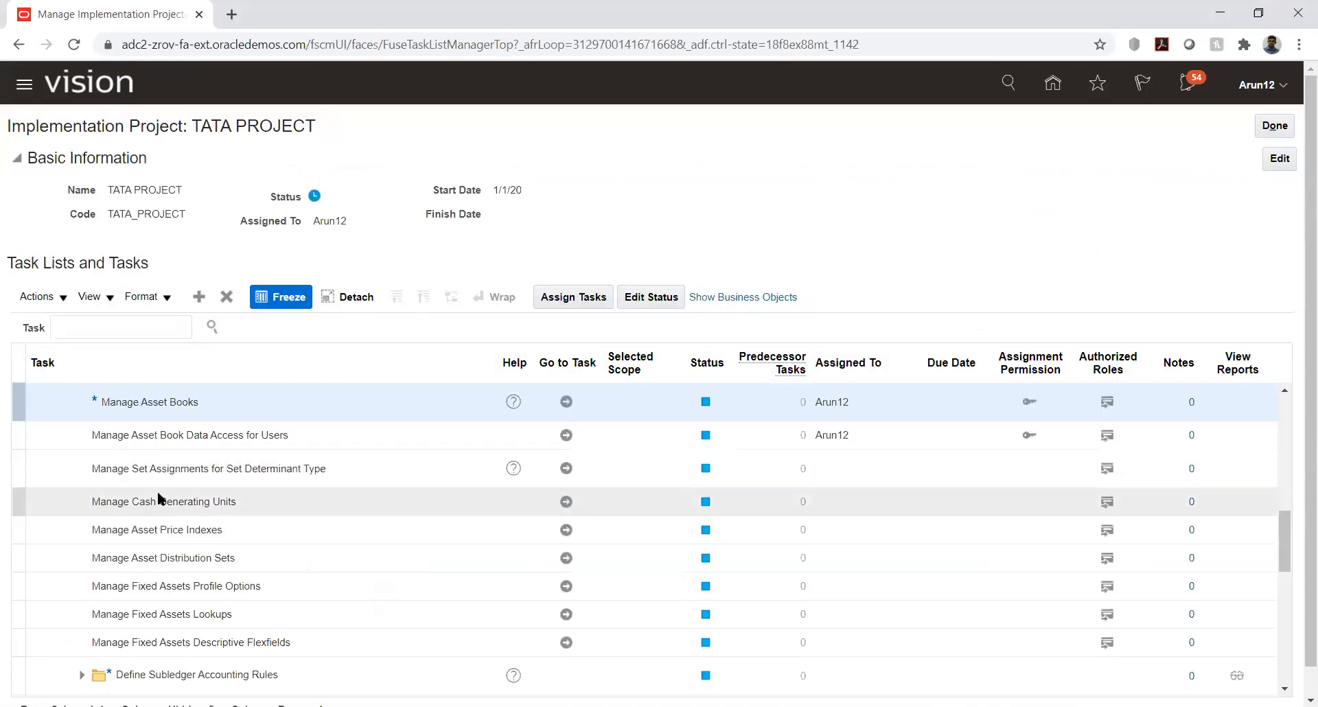
# Go to the Manage Asset Categories task and search for the categories assigned to TATA_BOOK.
pyautogui.scroll(-3, 159, 499)
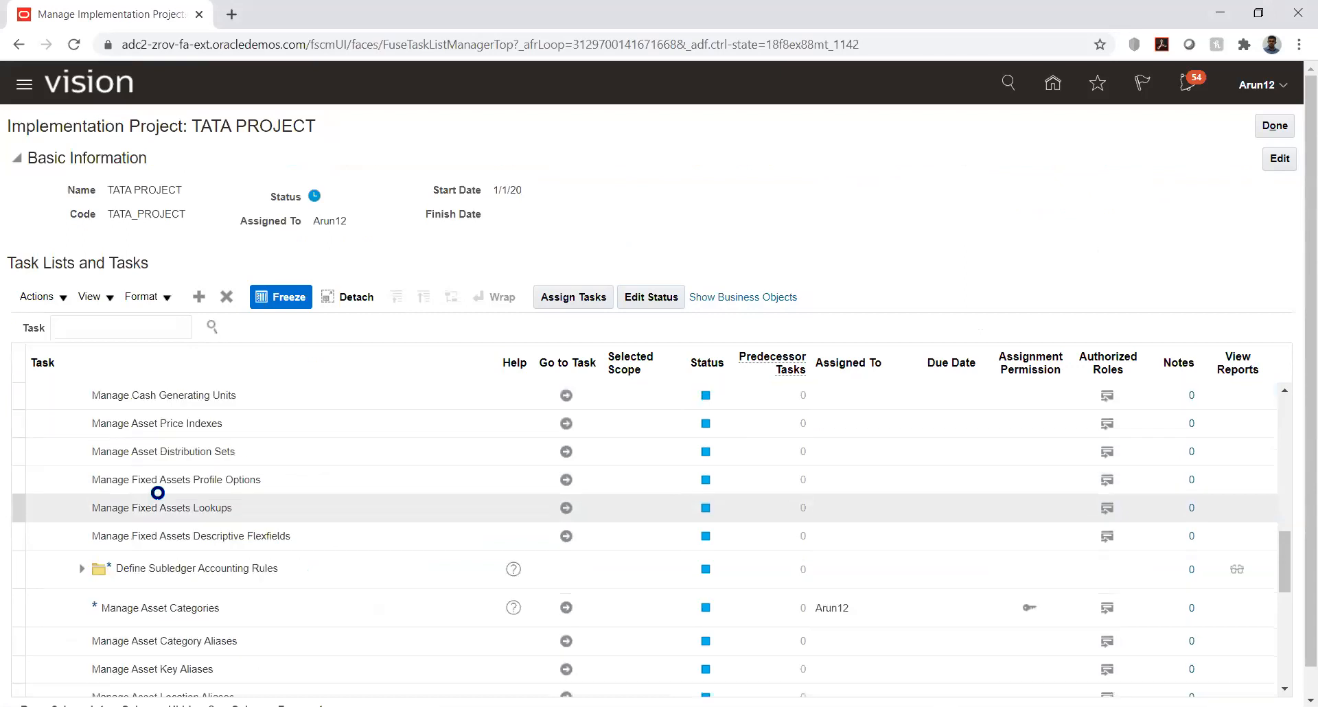
pyautogui.click(568, 609)
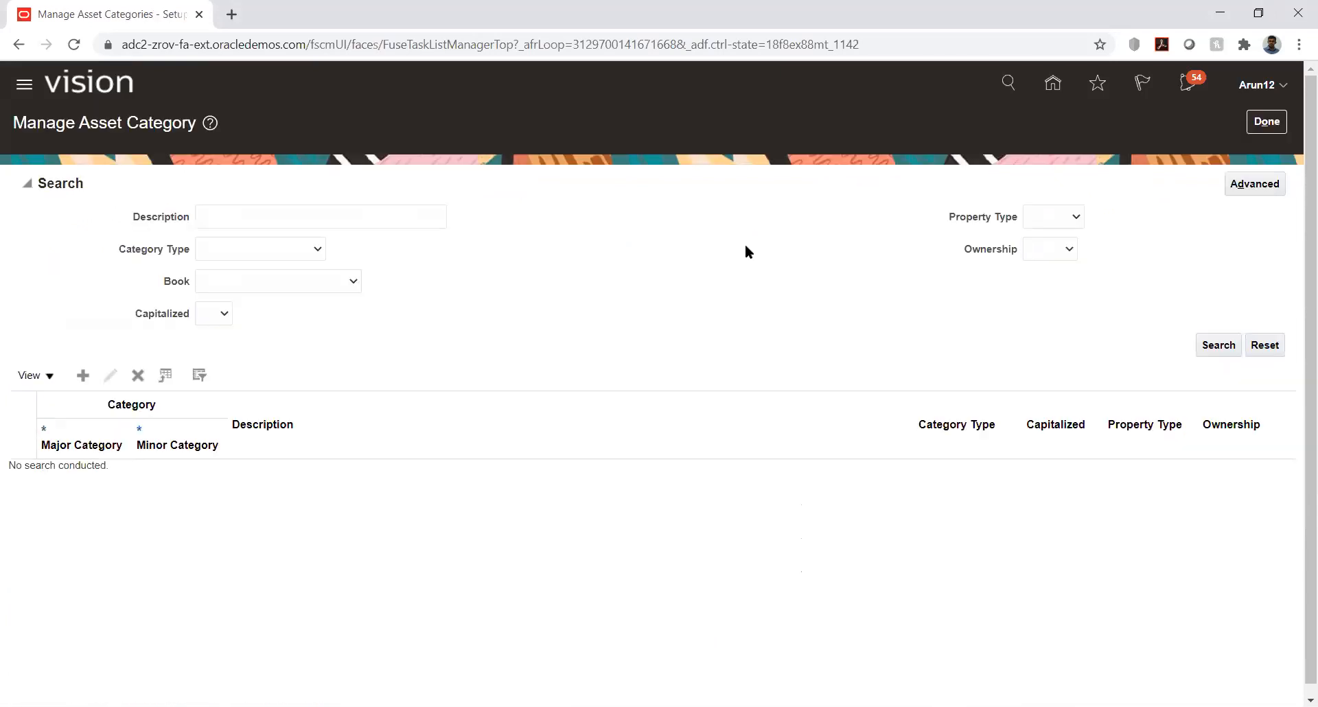
pyautogui.click(241, 279)
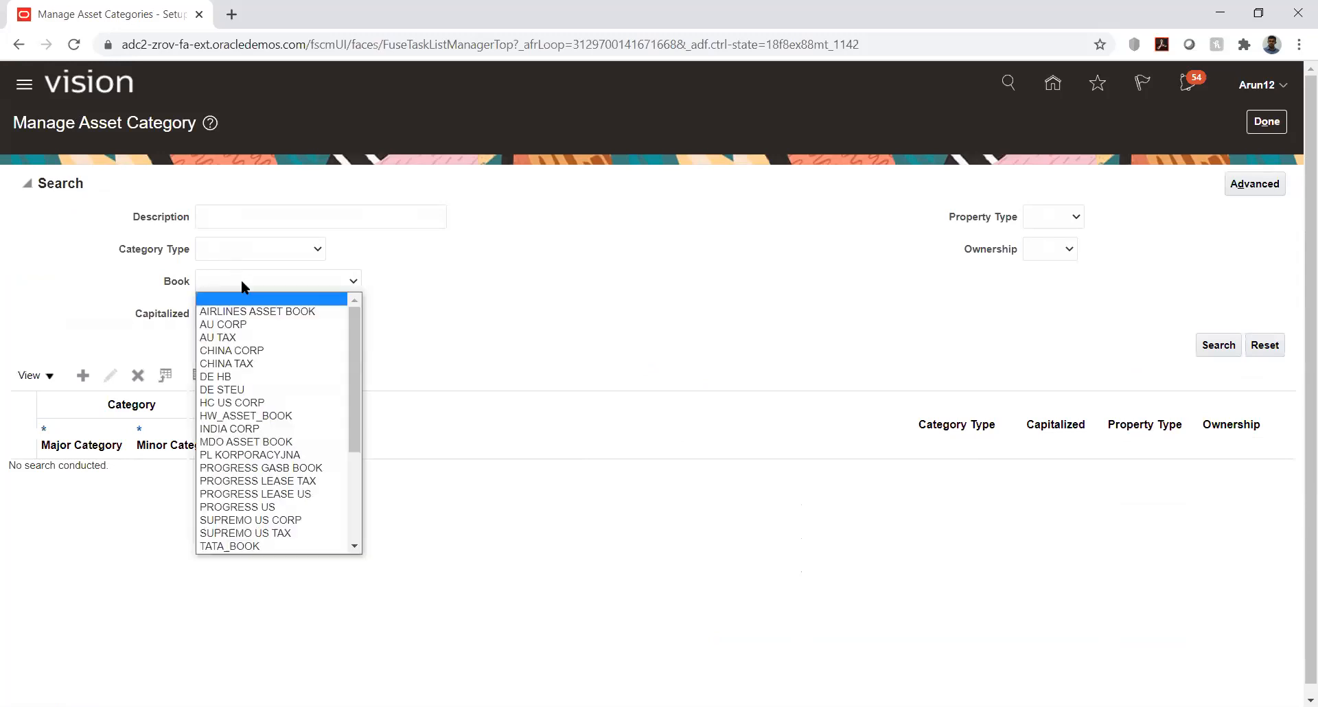
pyautogui.click(228, 546)
pyautogui.click(1213, 347)
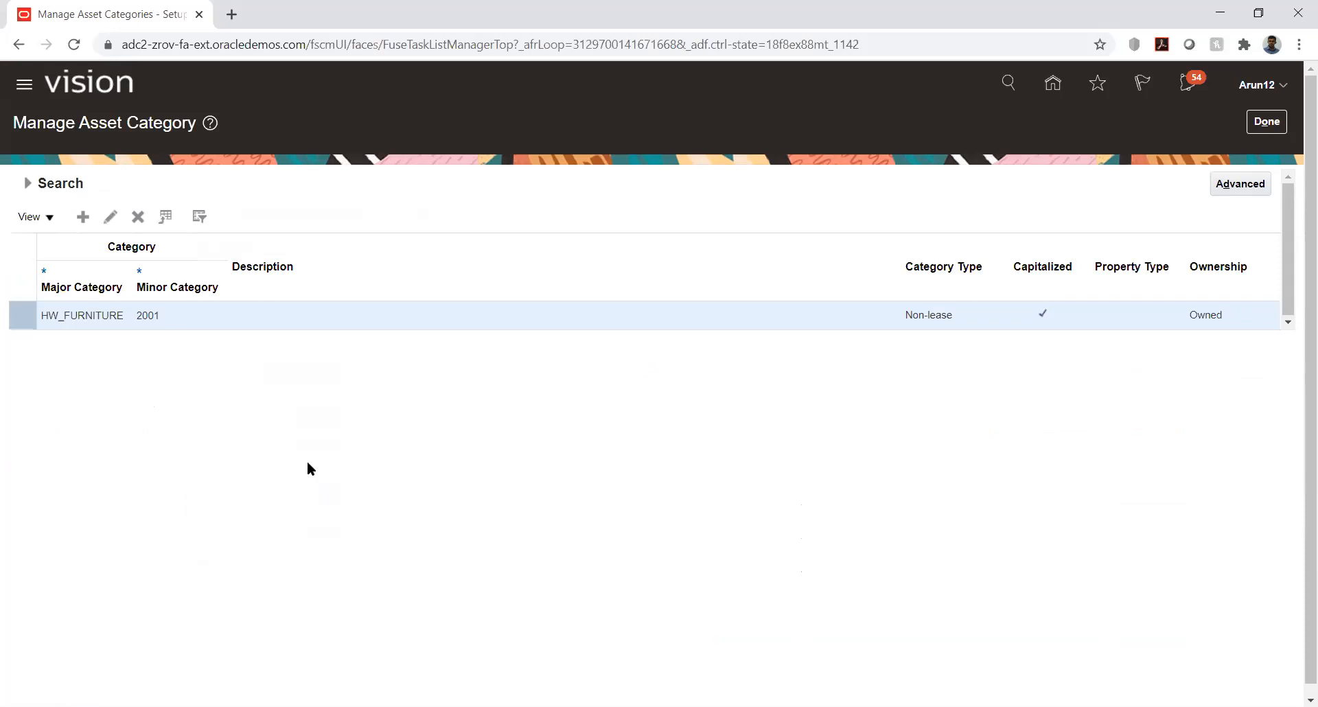
# Open the HW_FURNITURE 2001 category for editing and check its major and minor category segments.
pyautogui.click(96, 319)
pyautogui.click(112, 217)
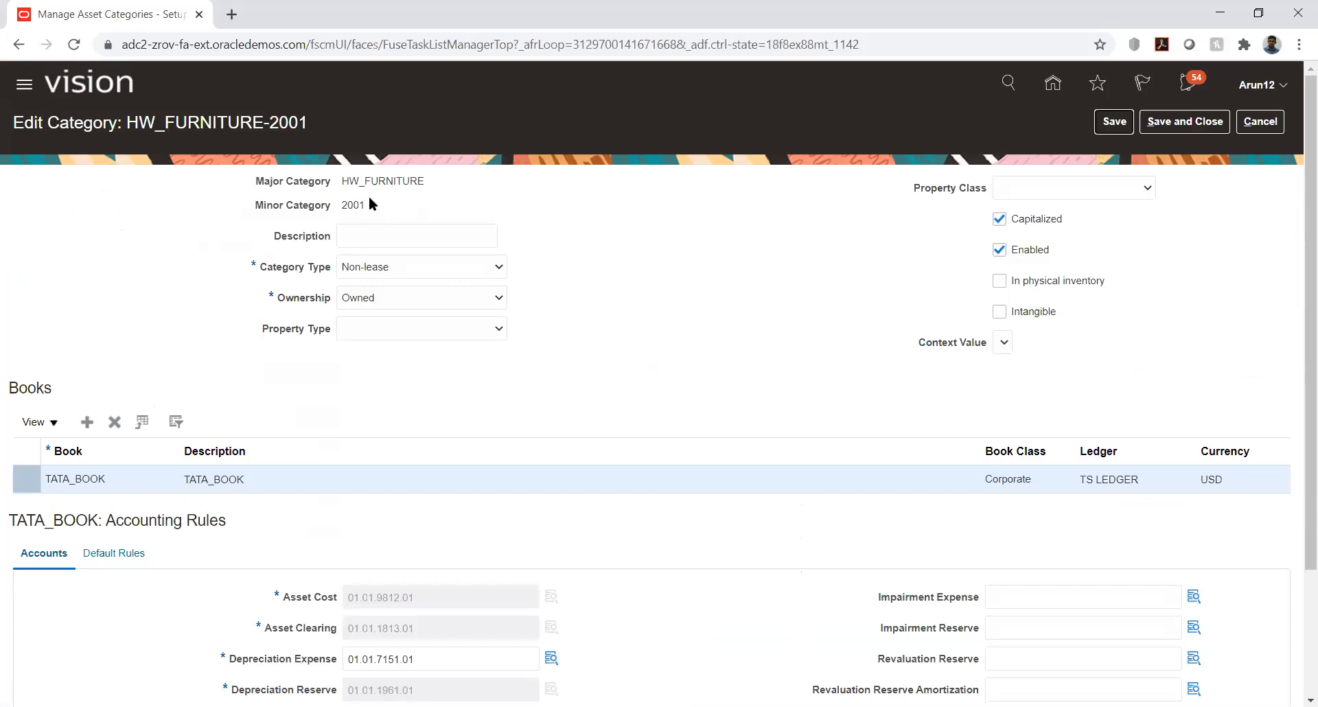
pyautogui.moveTo(346, 183); pyautogui.dragTo(429, 182)
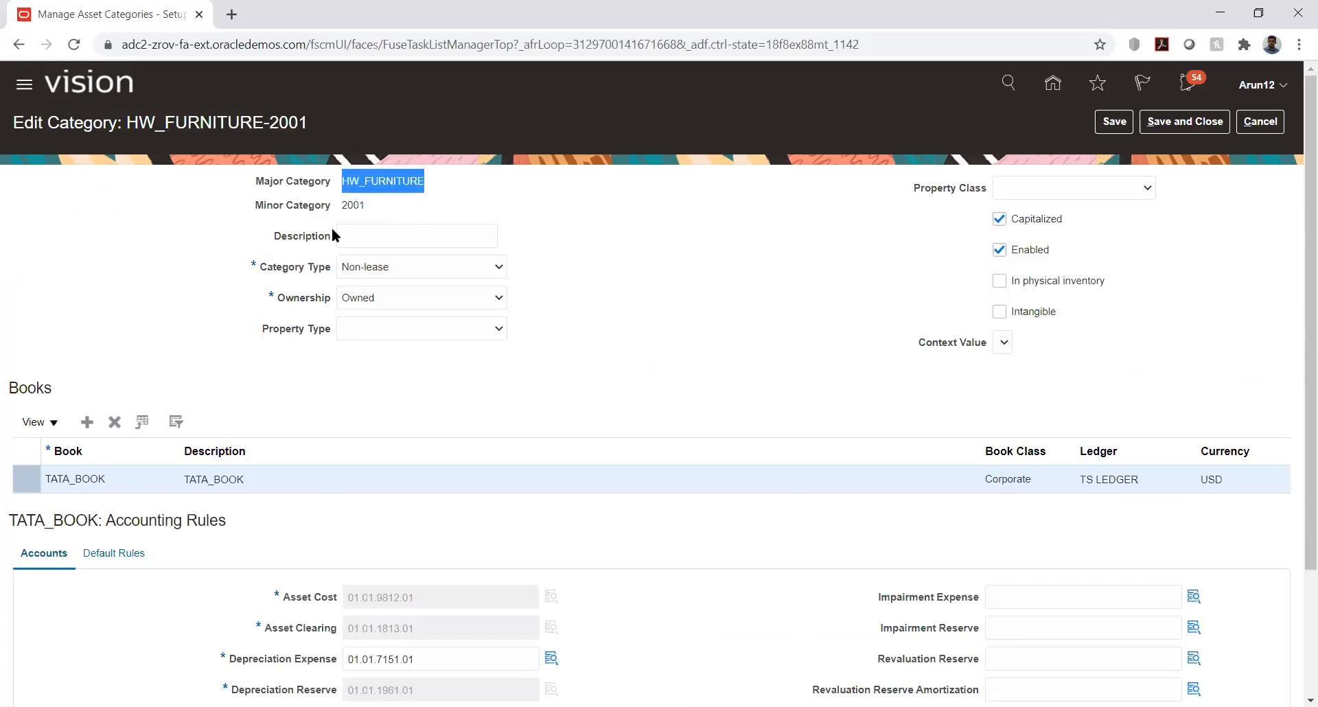
pyautogui.moveTo(345, 206); pyautogui.dragTo(392, 210)
pyautogui.click(550, 232)
# Review the available category type and ownership options for the furniture category.
pyautogui.click(416, 272)
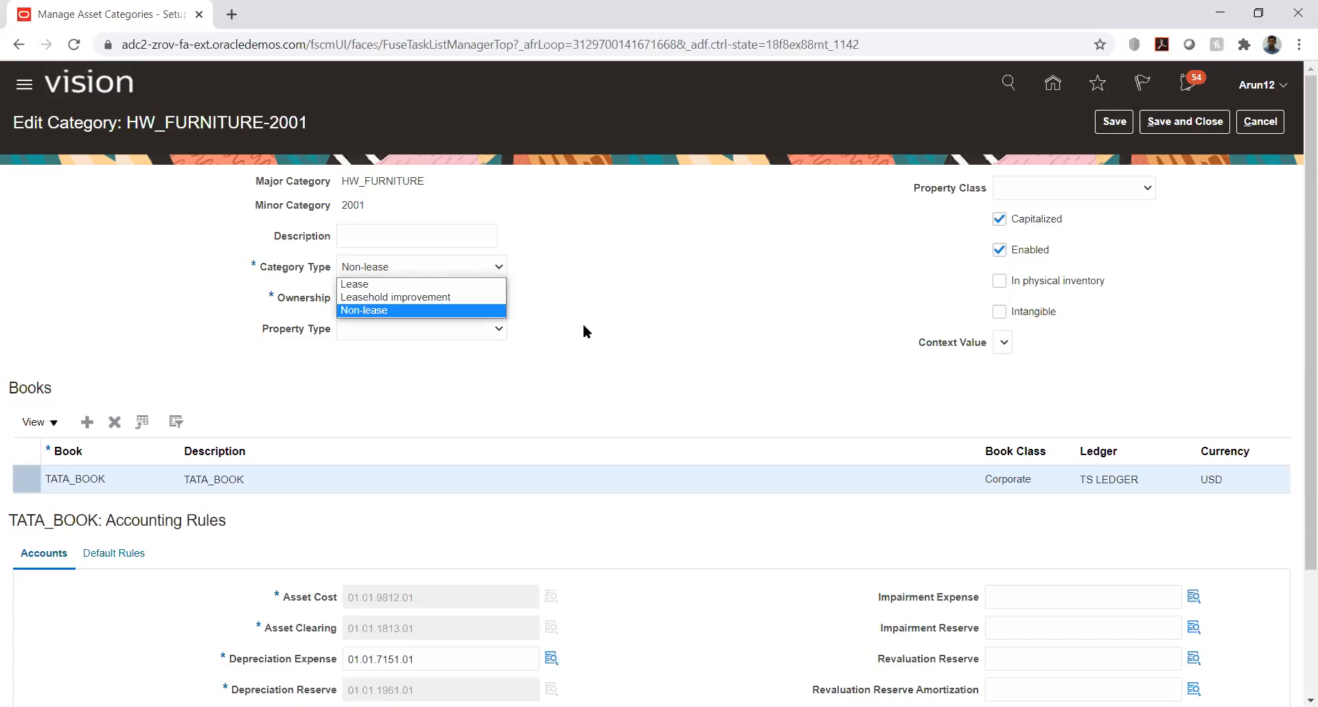
pyautogui.click(556, 271)
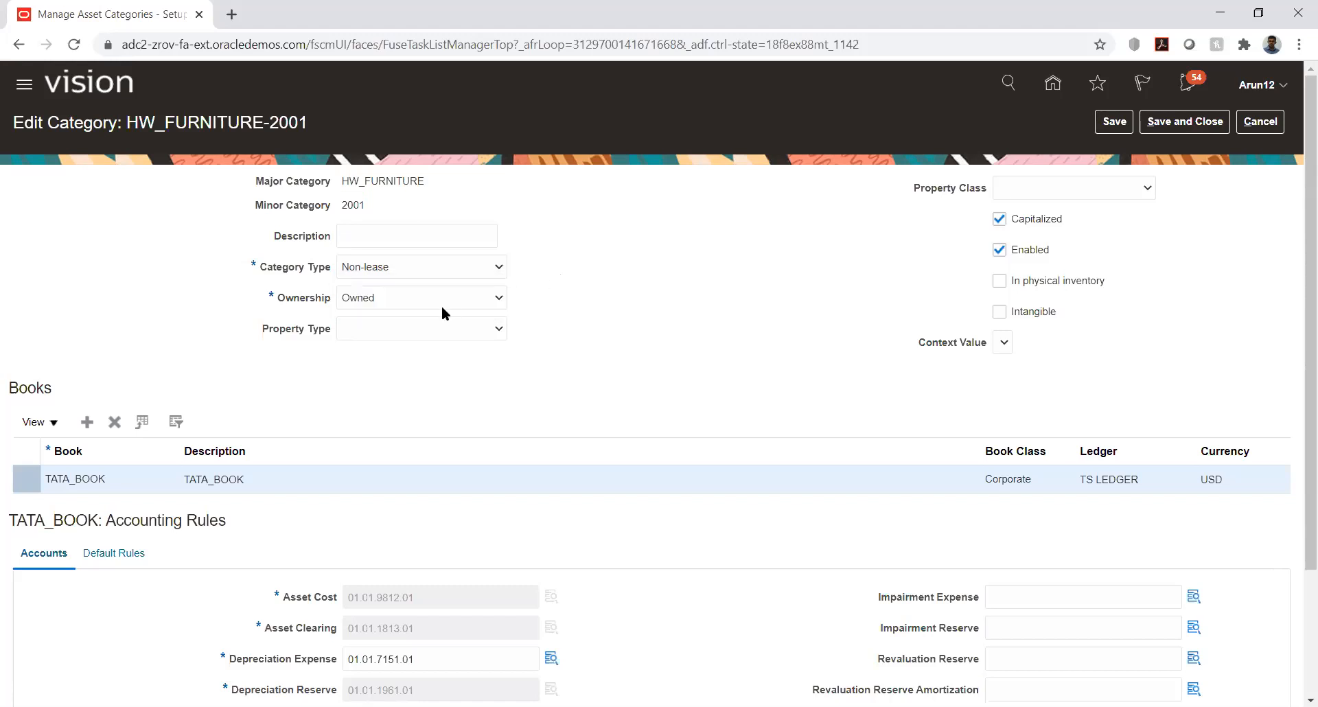
pyautogui.click(403, 305)
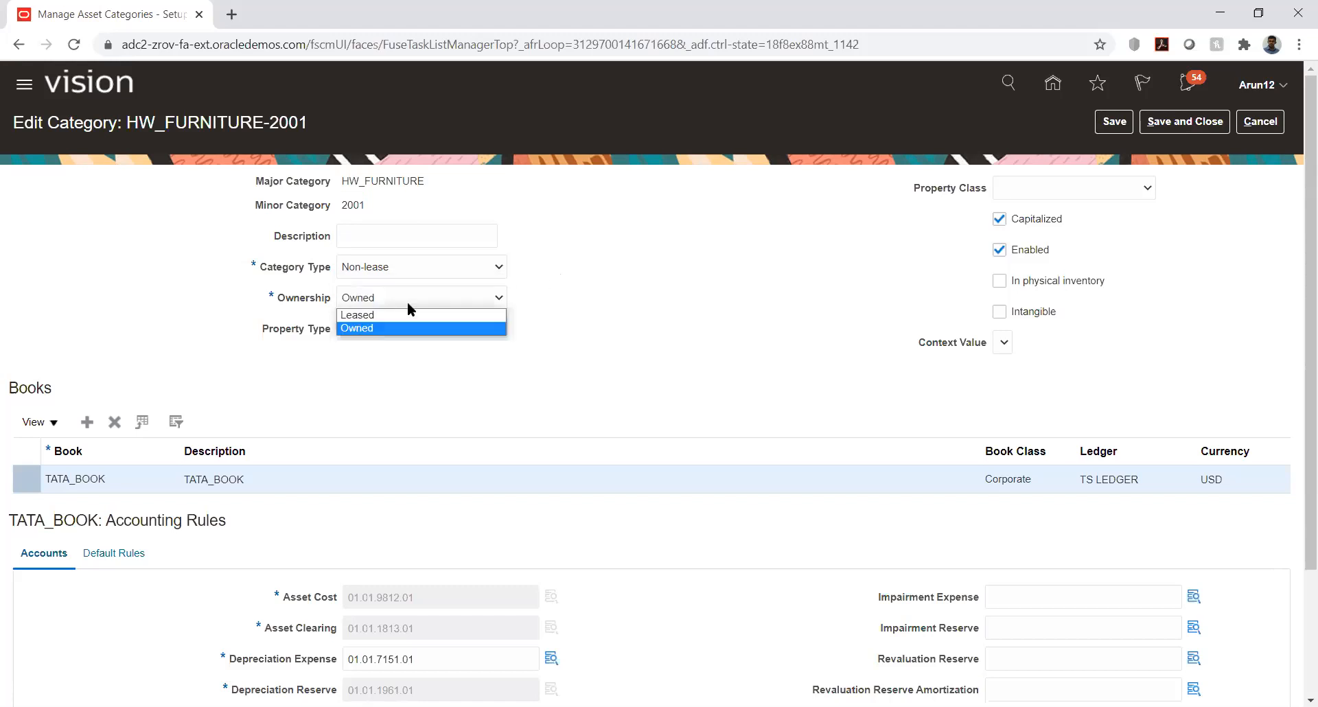
pyautogui.click(610, 288)
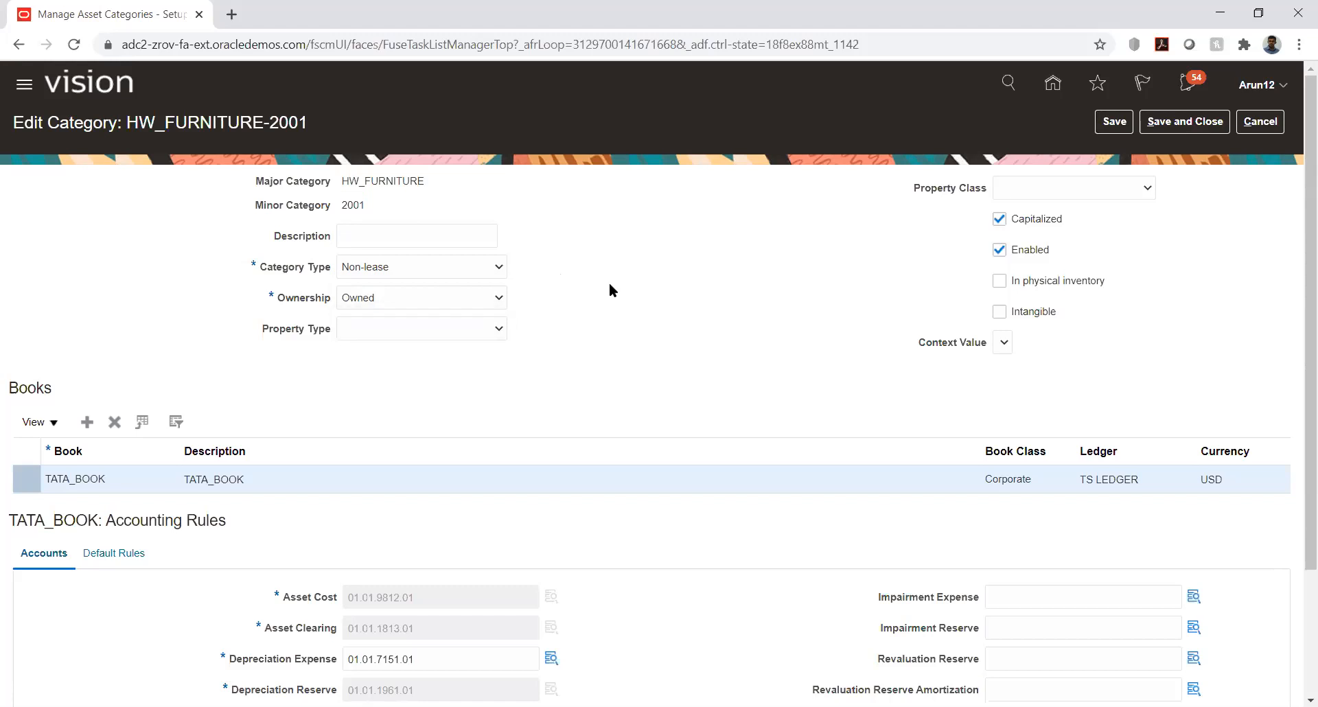
# Review the available property type and property class options for the furniture category.
pyautogui.click(376, 331)
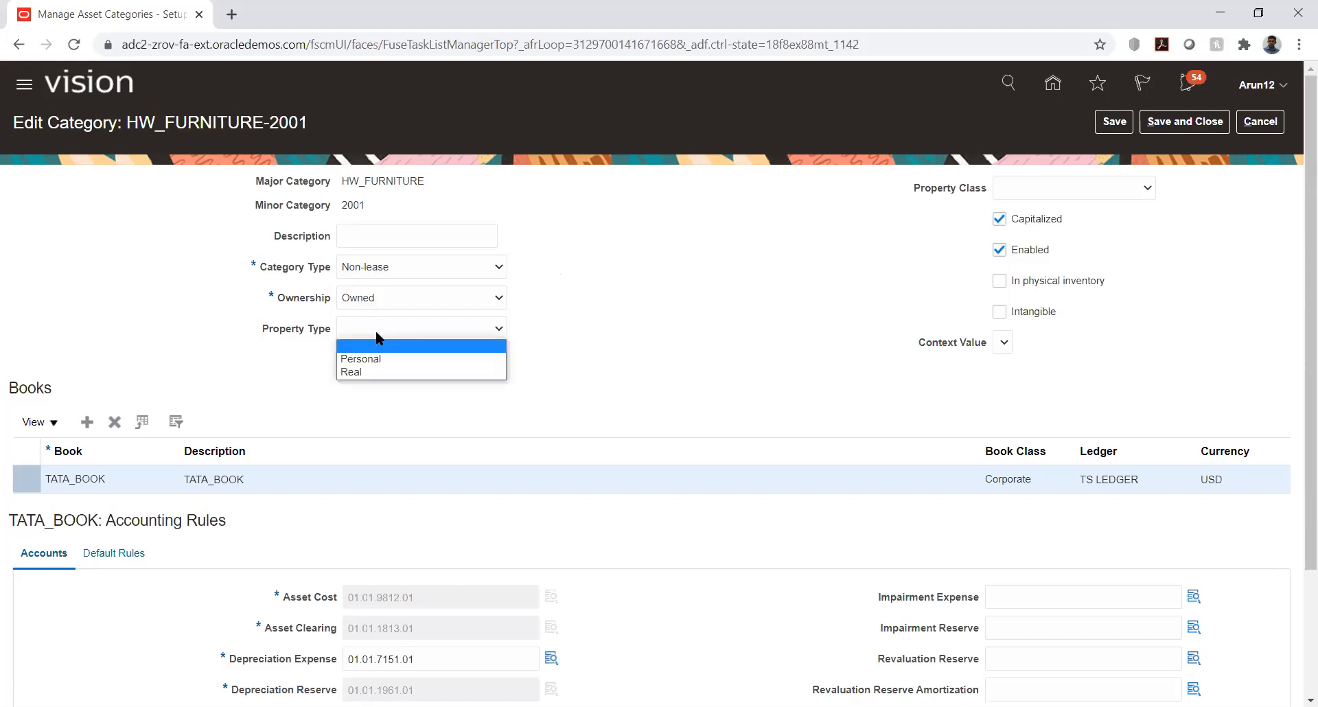
pyautogui.click(626, 317)
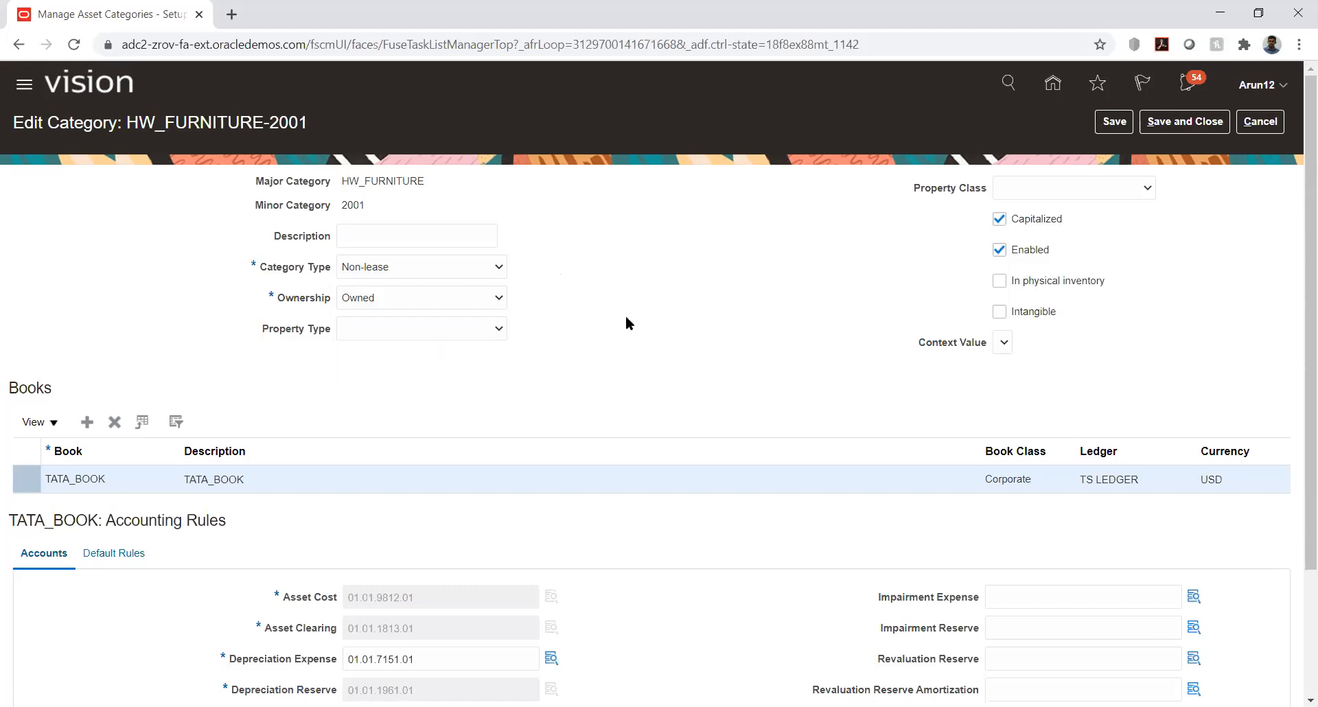
pyautogui.click(1044, 180)
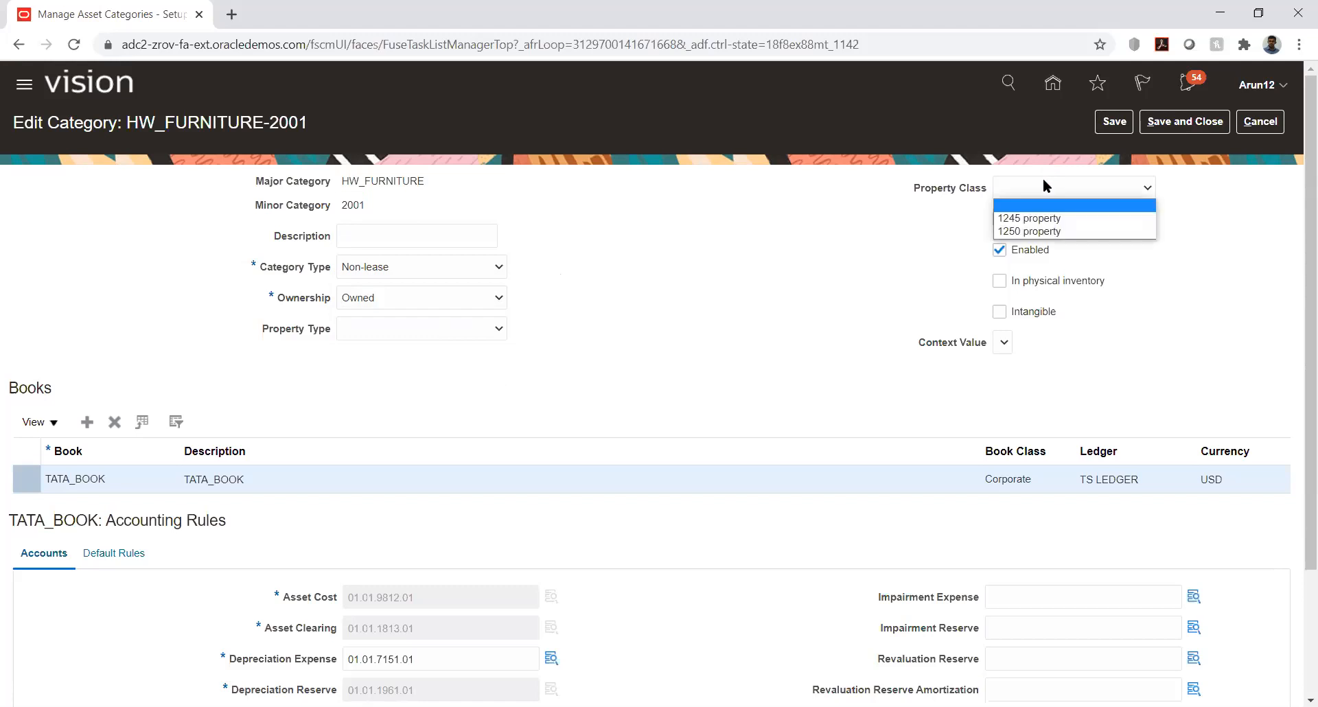
pyautogui.click(819, 227)
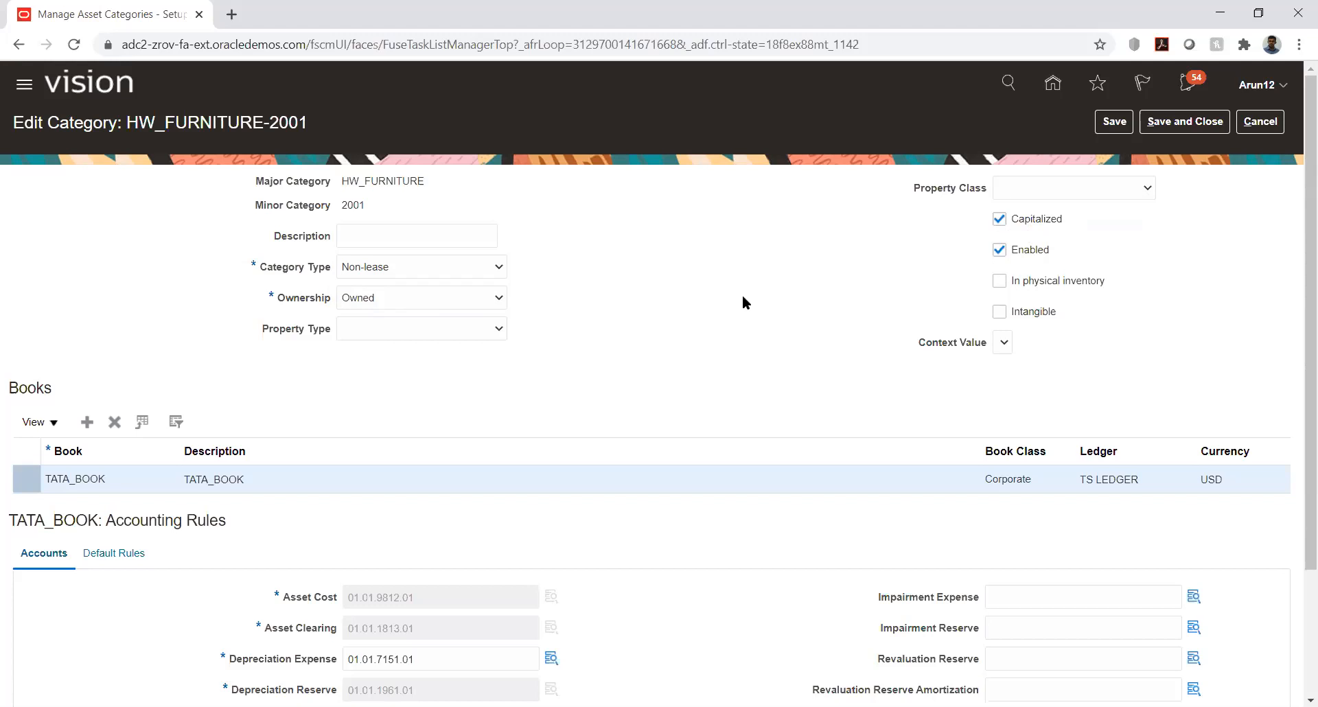
# Examine the category's TATA_BOOK accounting rules, including the asset cost and depreciation expense accounts.
pyautogui.scroll(-3, 645, 302)
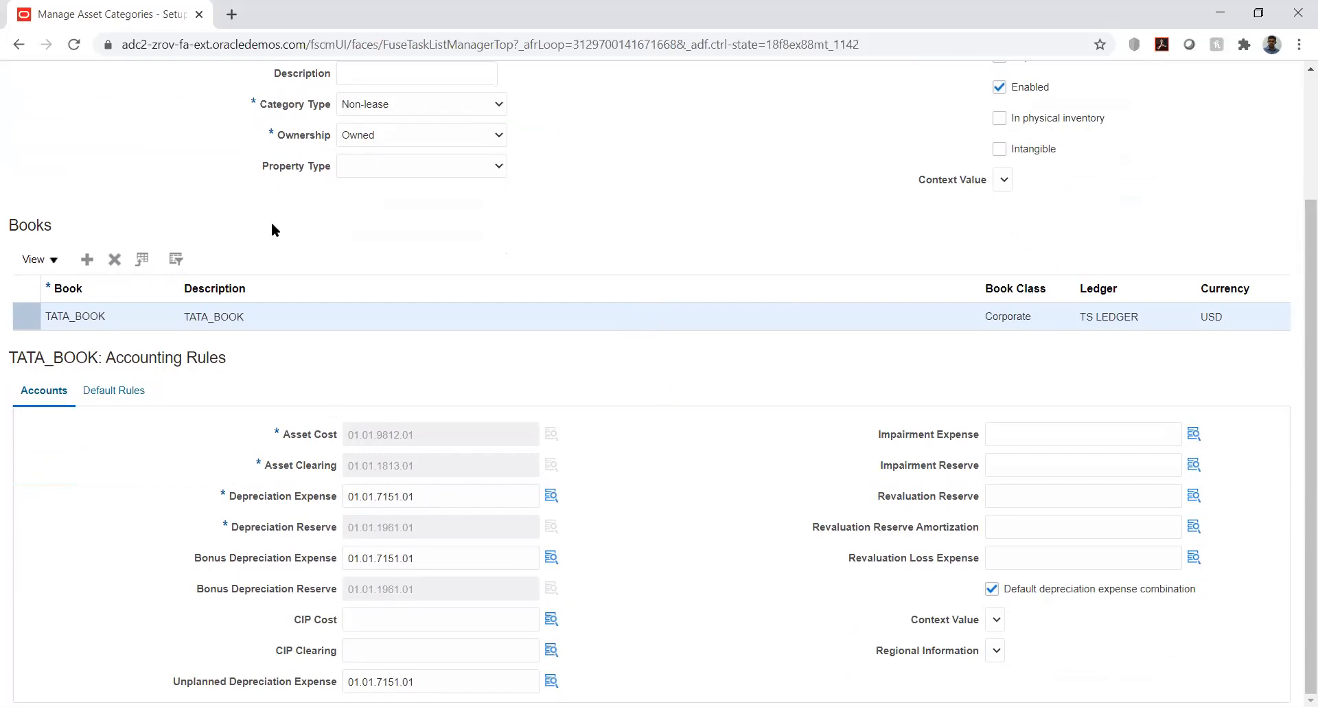
pyautogui.scroll(3, 270, 221)
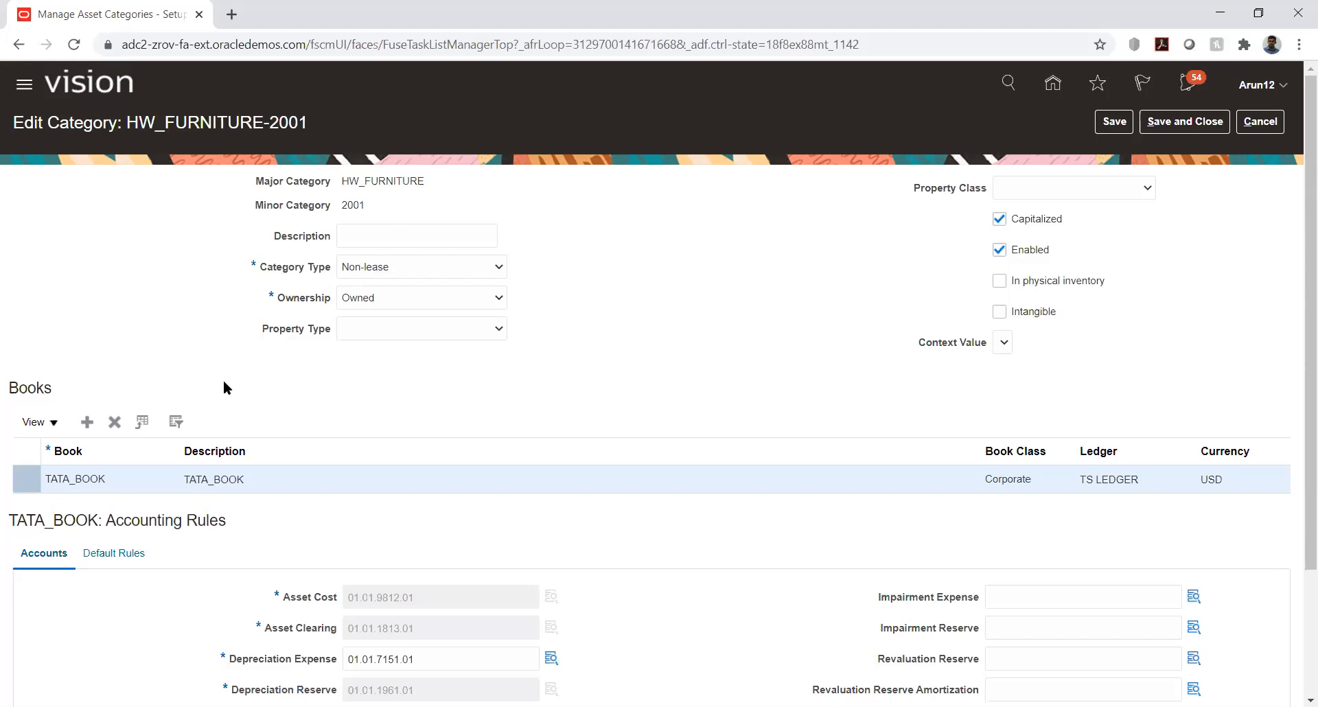
pyautogui.scroll(-3, 183, 296)
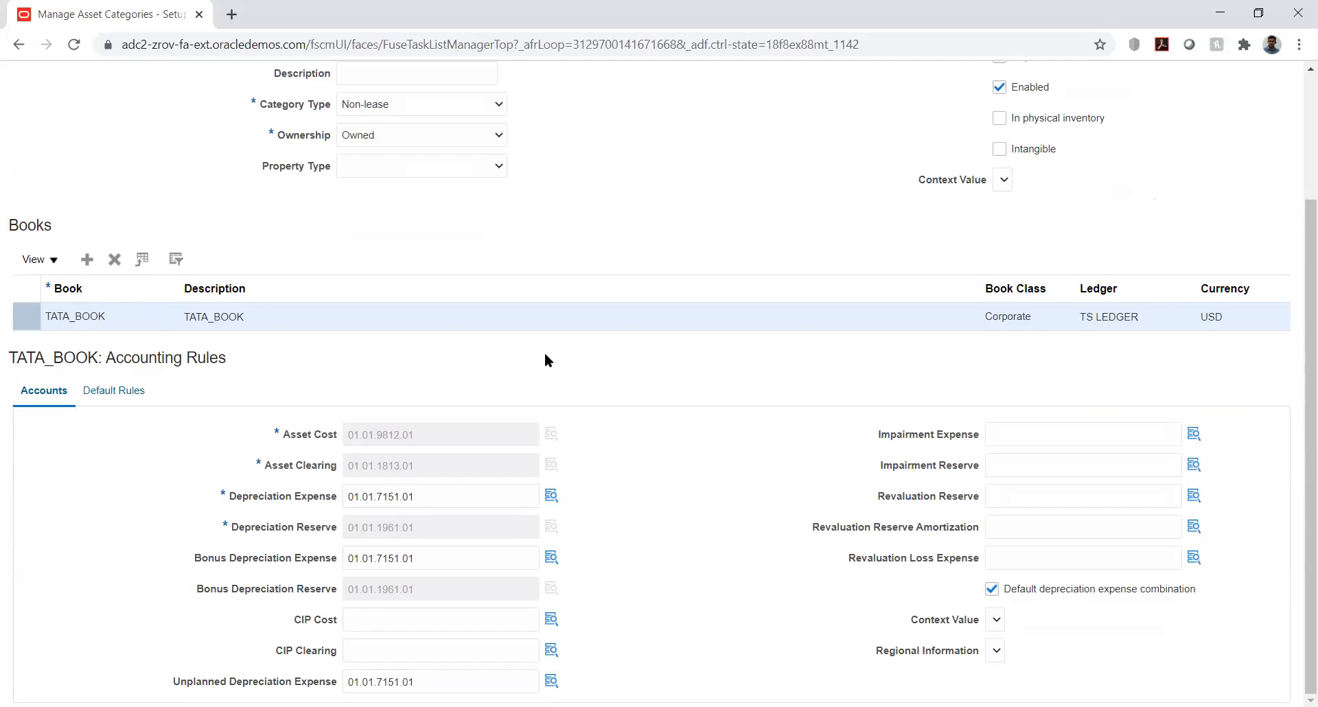
pyautogui.click(81, 318)
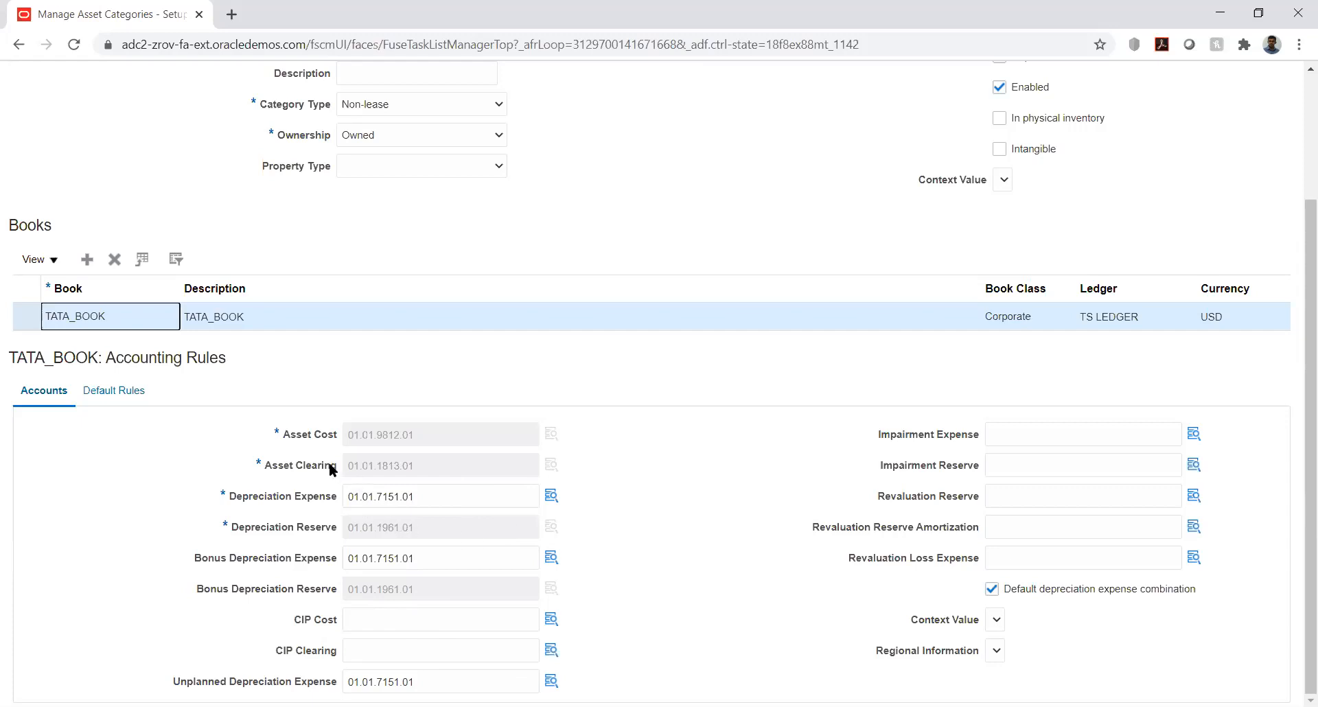
pyautogui.moveTo(283, 435); pyautogui.dragTo(329, 437)
pyautogui.moveTo(228, 497); pyautogui.dragTo(313, 503)
pyautogui.click(175, 450)
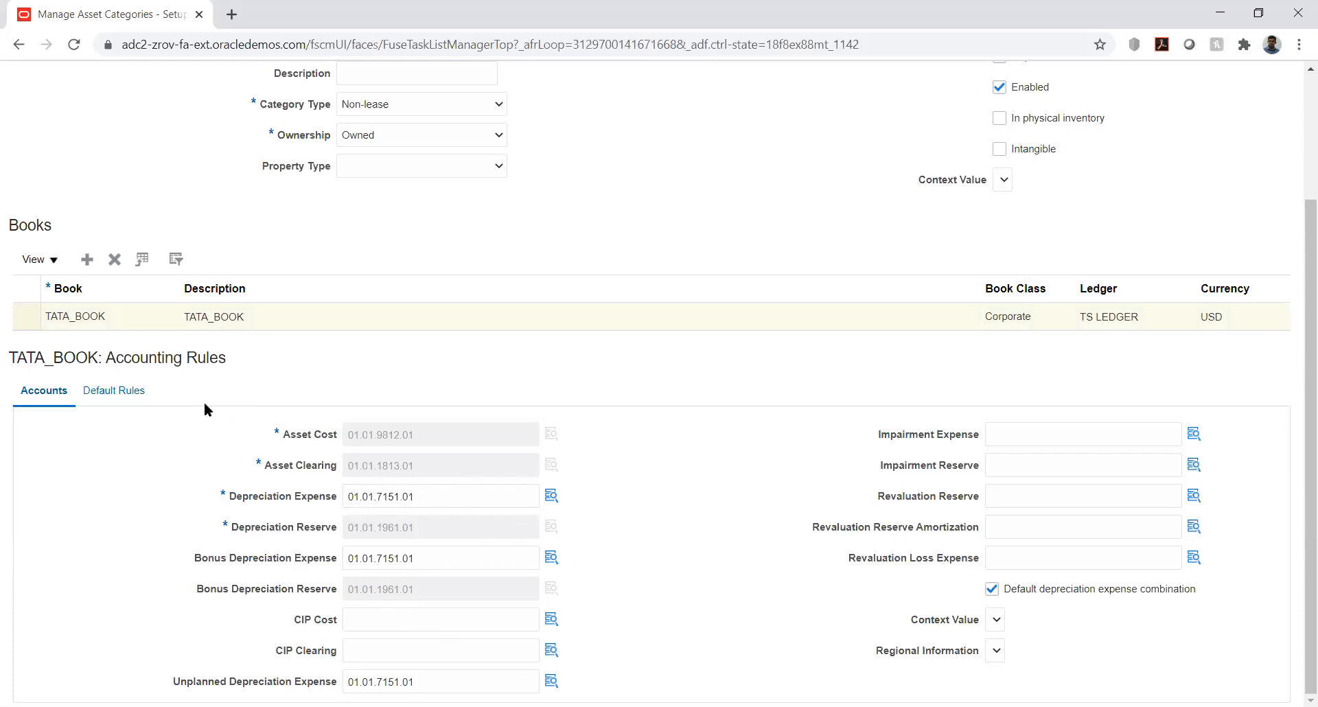
# Review the category's TATA_BOOK default rules, including the context value and the available prorate and retirement convention options.
pyautogui.click(125, 391)
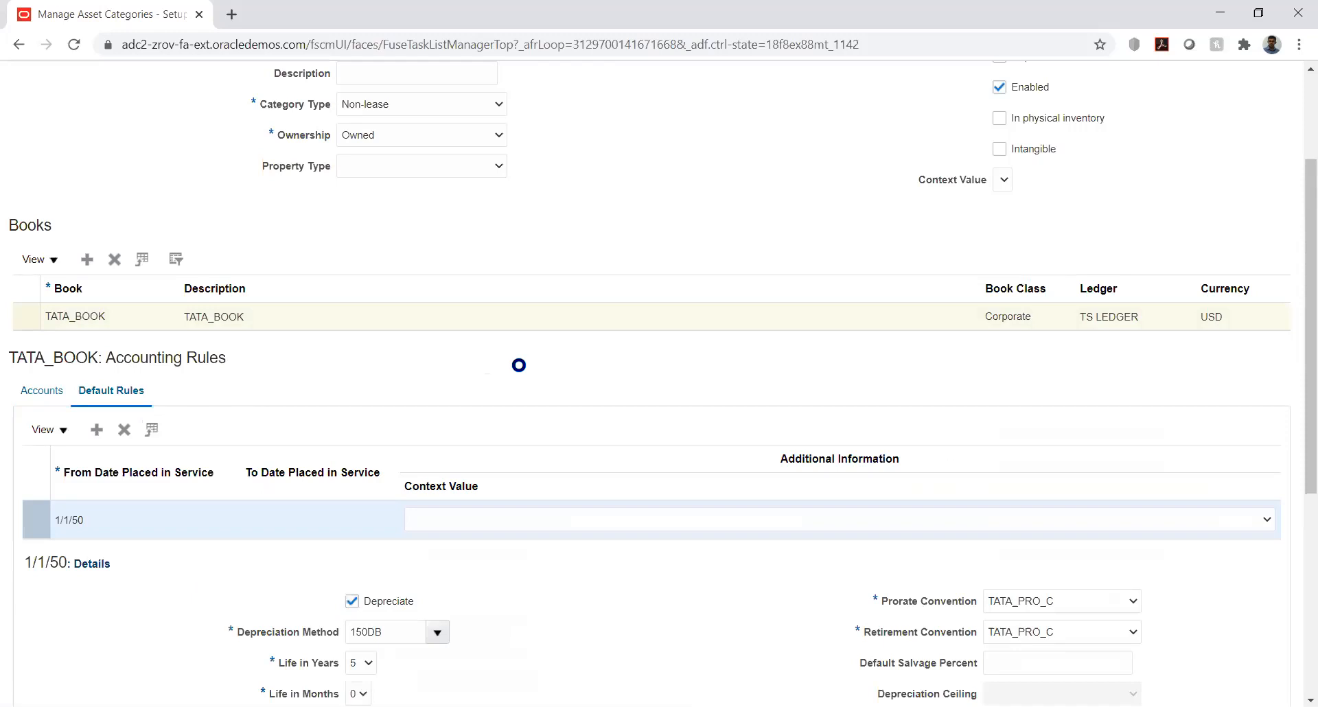
pyautogui.scroll(-4, 455, 390)
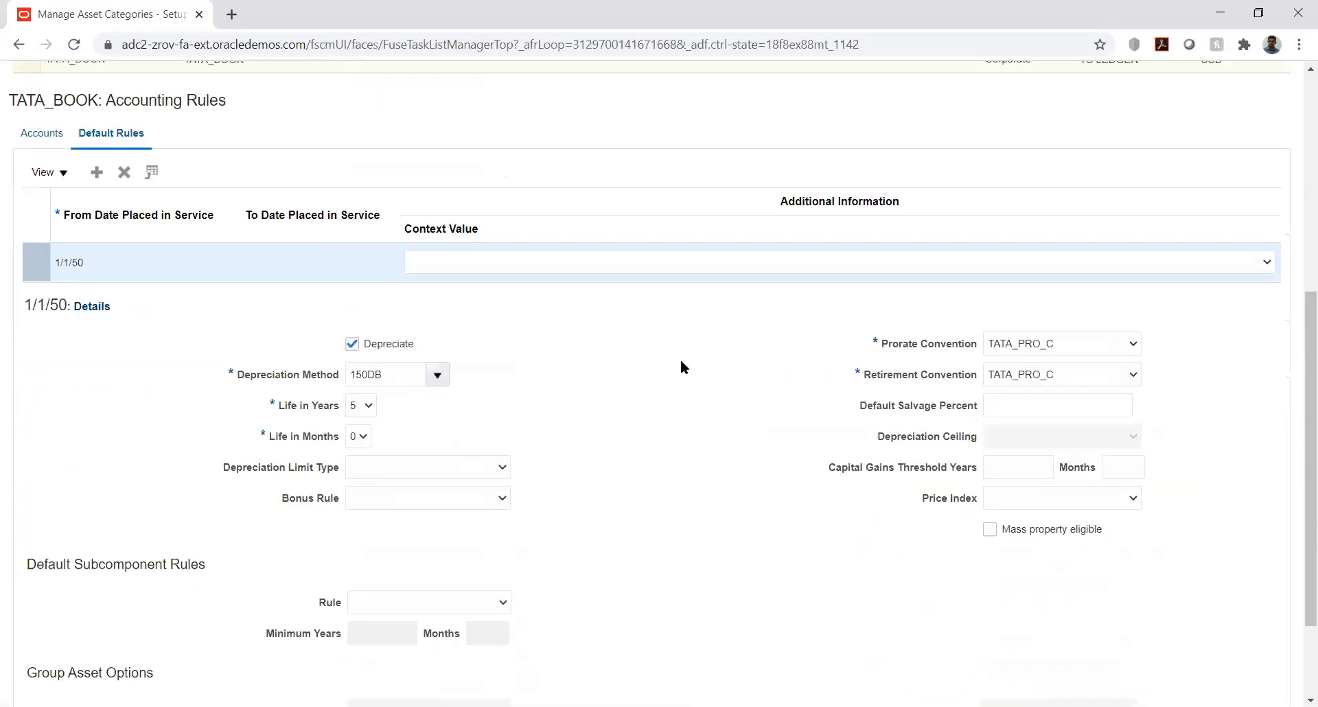
pyautogui.click(750, 265)
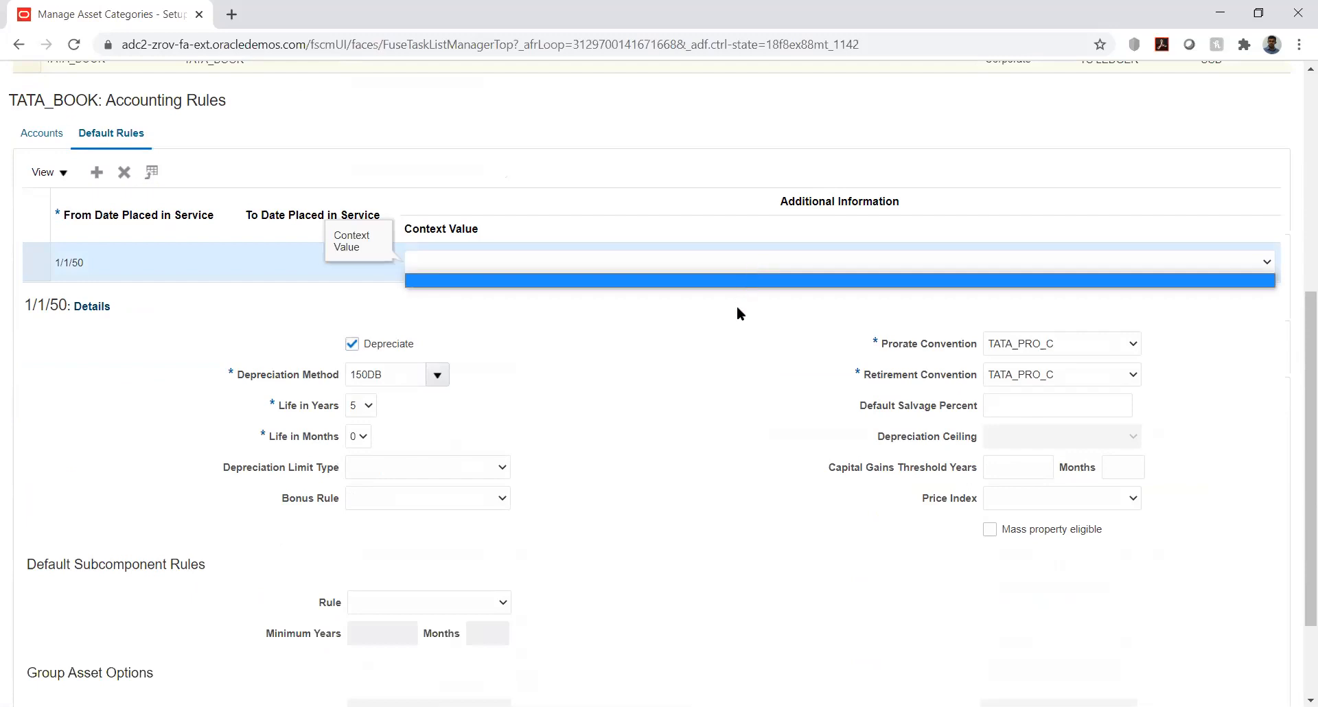
pyautogui.click(712, 350)
pyautogui.scroll(-1, 555, 419)
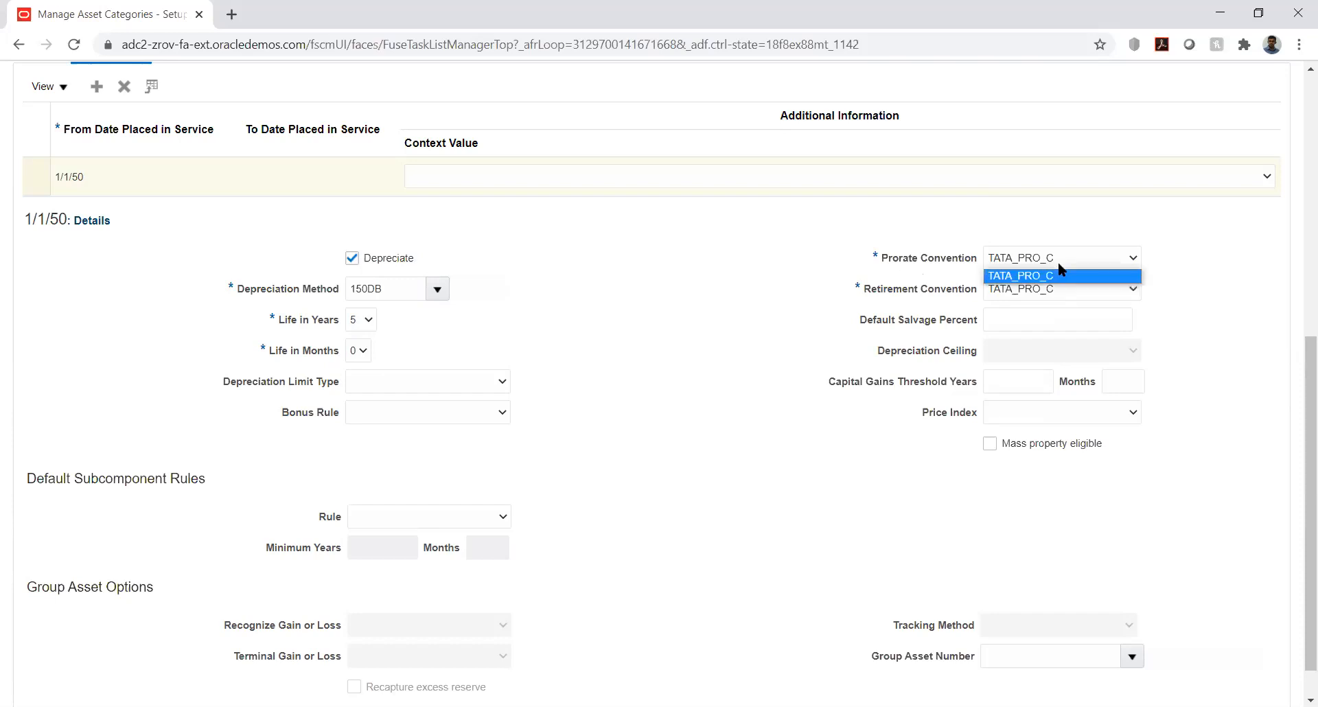
pyautogui.click(1106, 289)
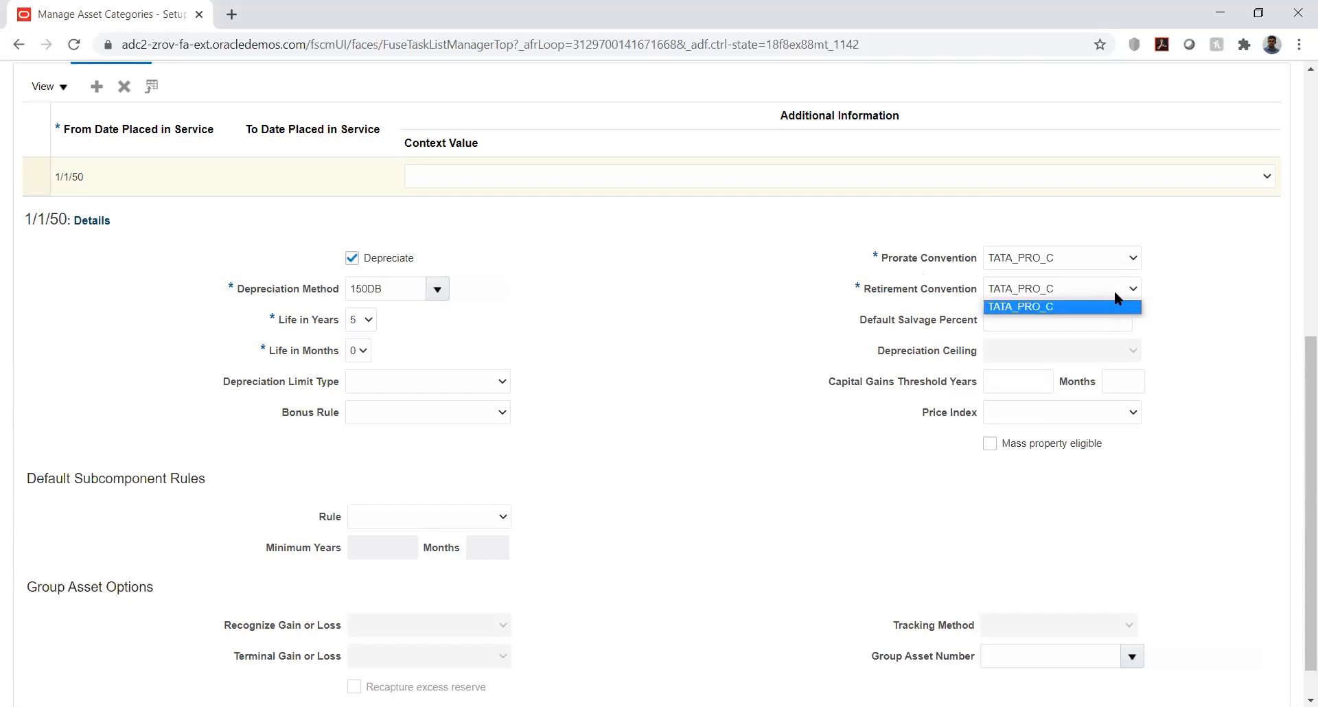
pyautogui.click(1093, 306)
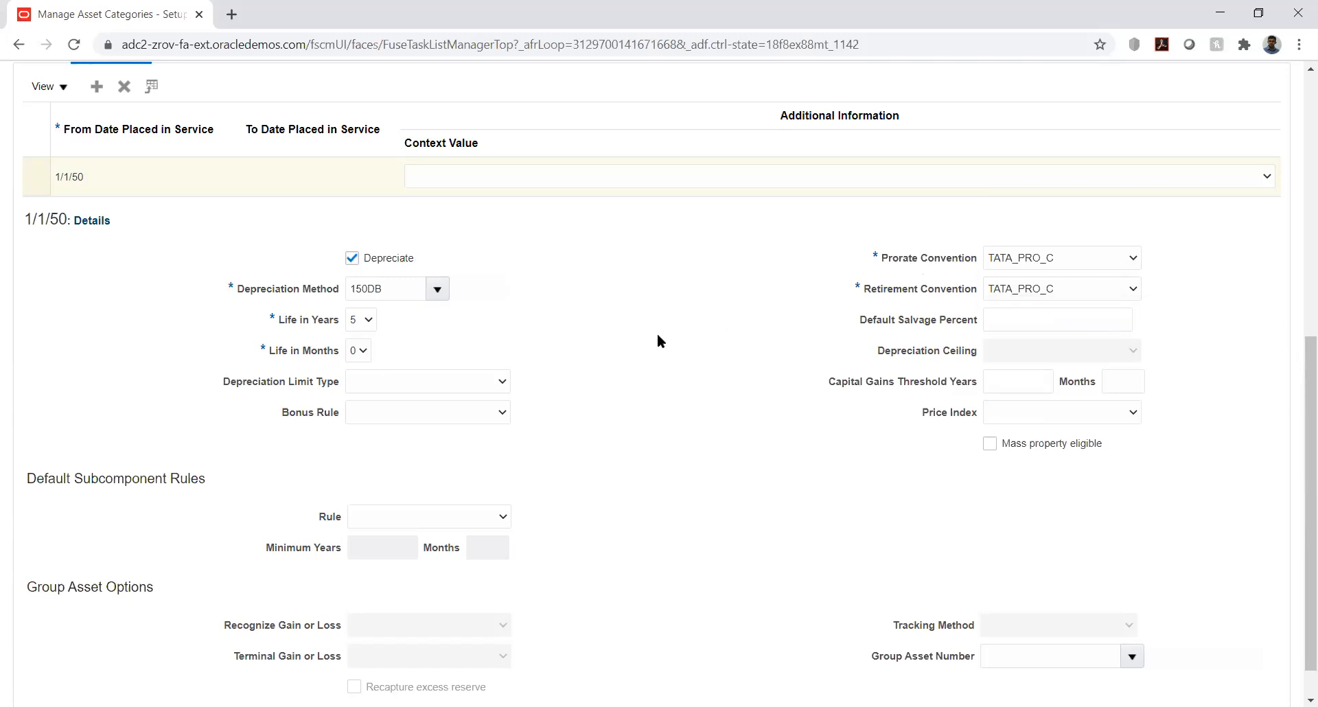
# Examine the group asset options in the default rules and check the available group asset numbers.
pyautogui.scroll(-1, 660, 333)
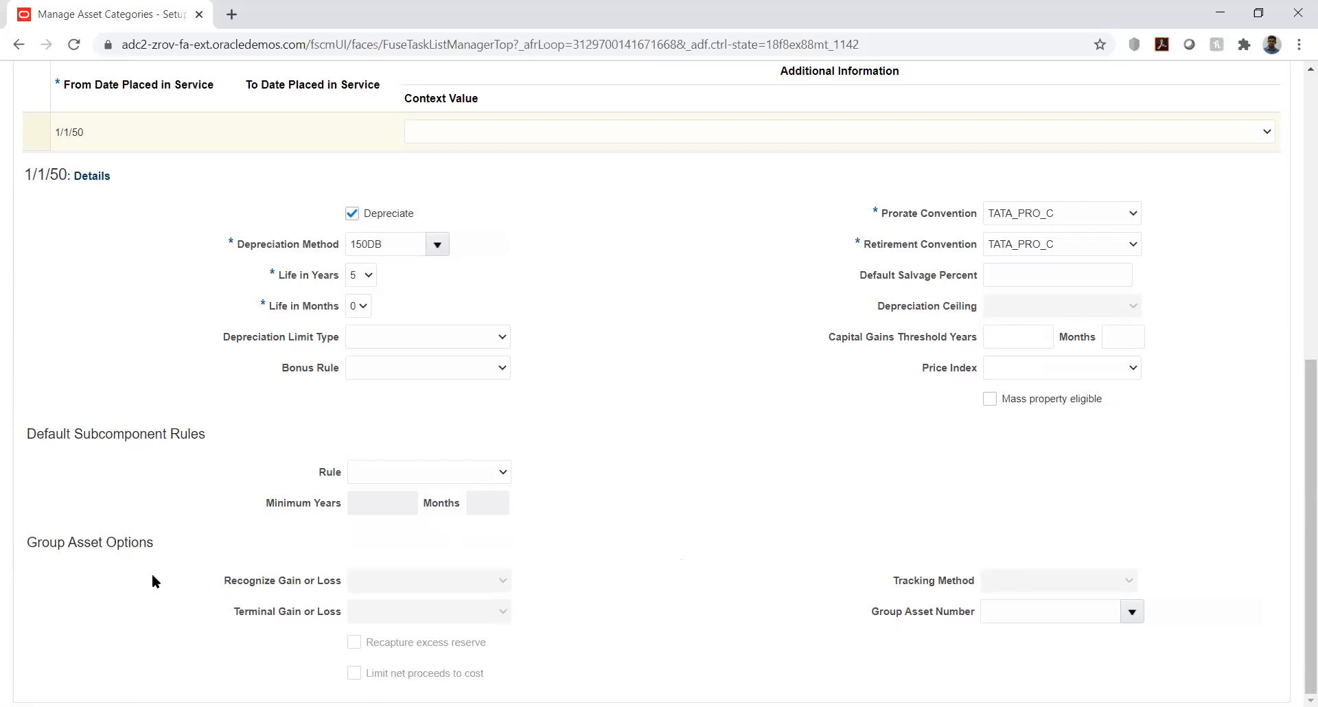
pyautogui.moveTo(31, 543); pyautogui.dragTo(140, 543)
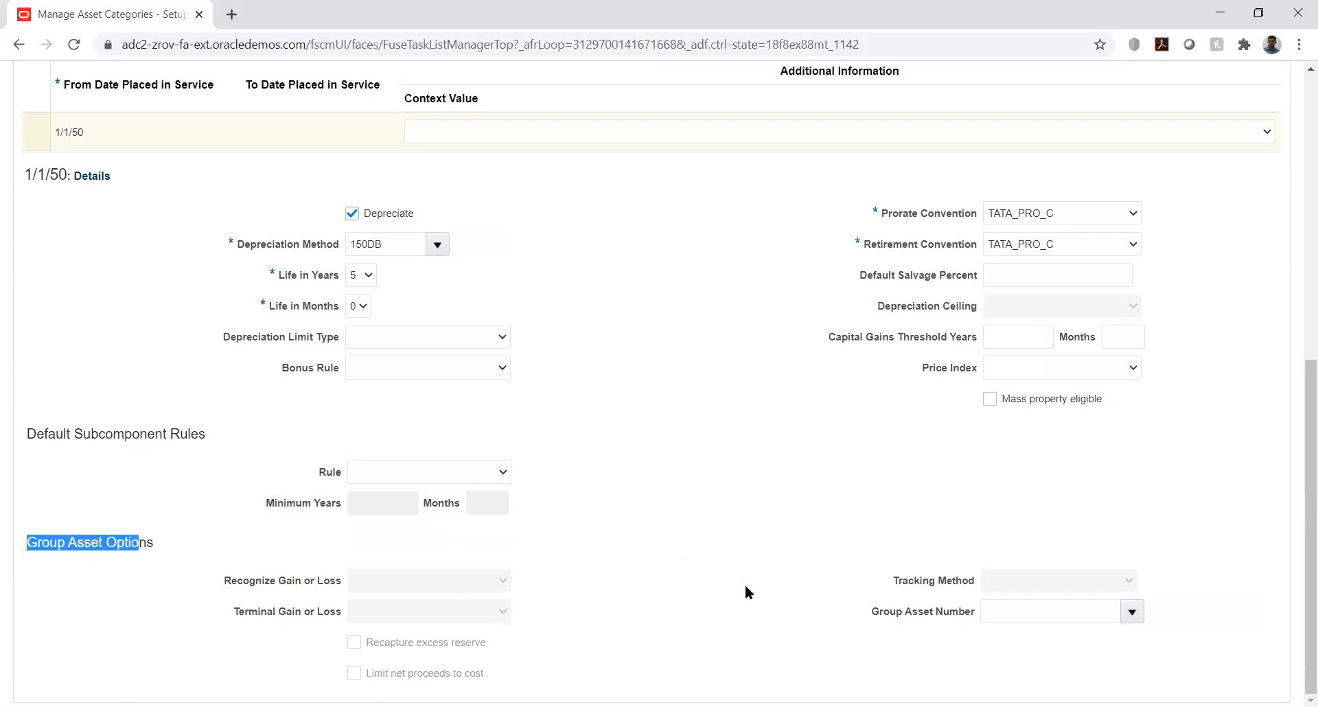
pyautogui.click(832, 619)
pyautogui.click(1133, 612)
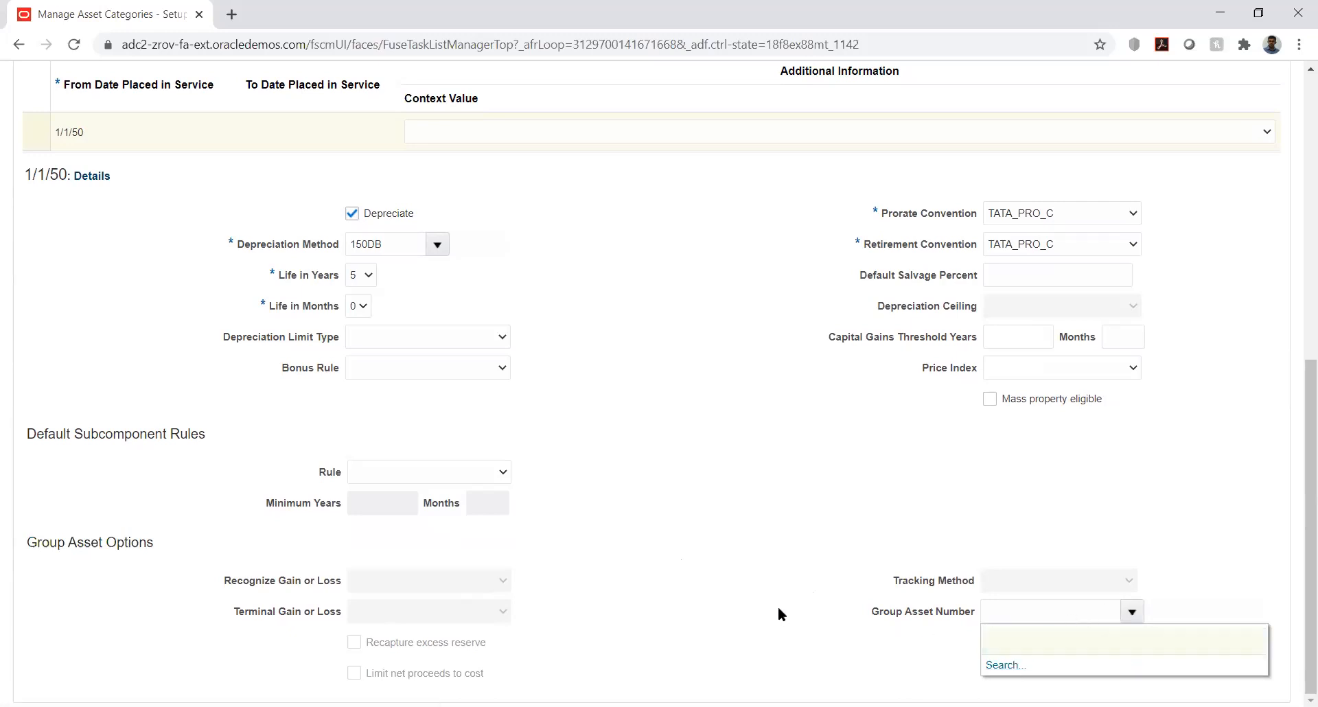
pyautogui.click(745, 586)
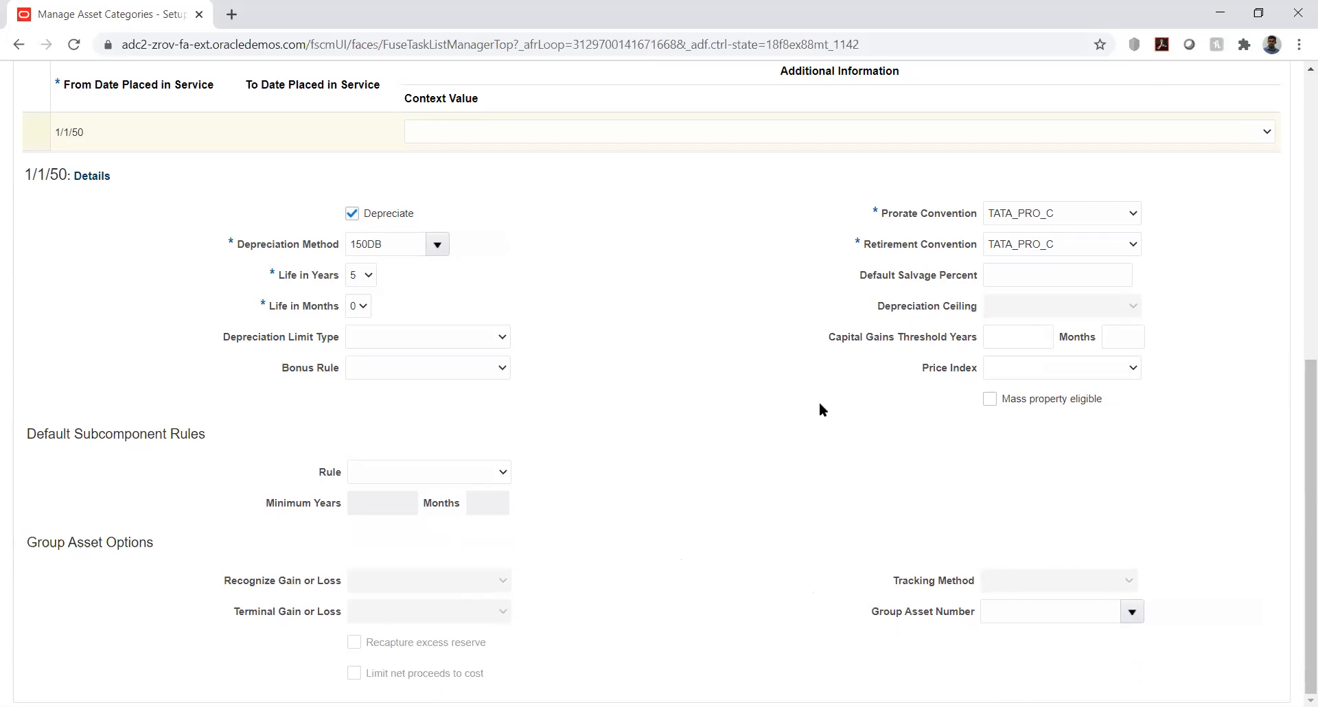
# Save and close the HW_FURNITURE 2001 category and return to the implementation project's task list.
pyautogui.scroll(8, 780, 340)
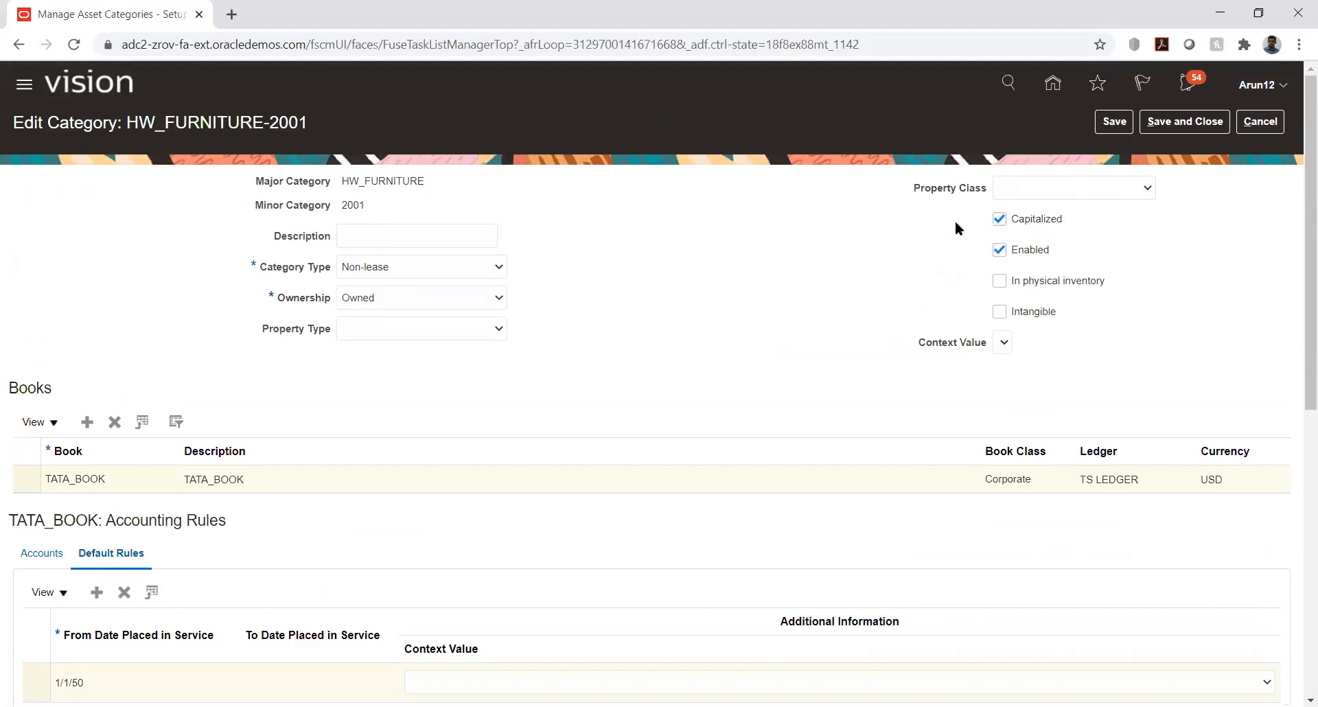
pyautogui.scroll(-1, 627, 320)
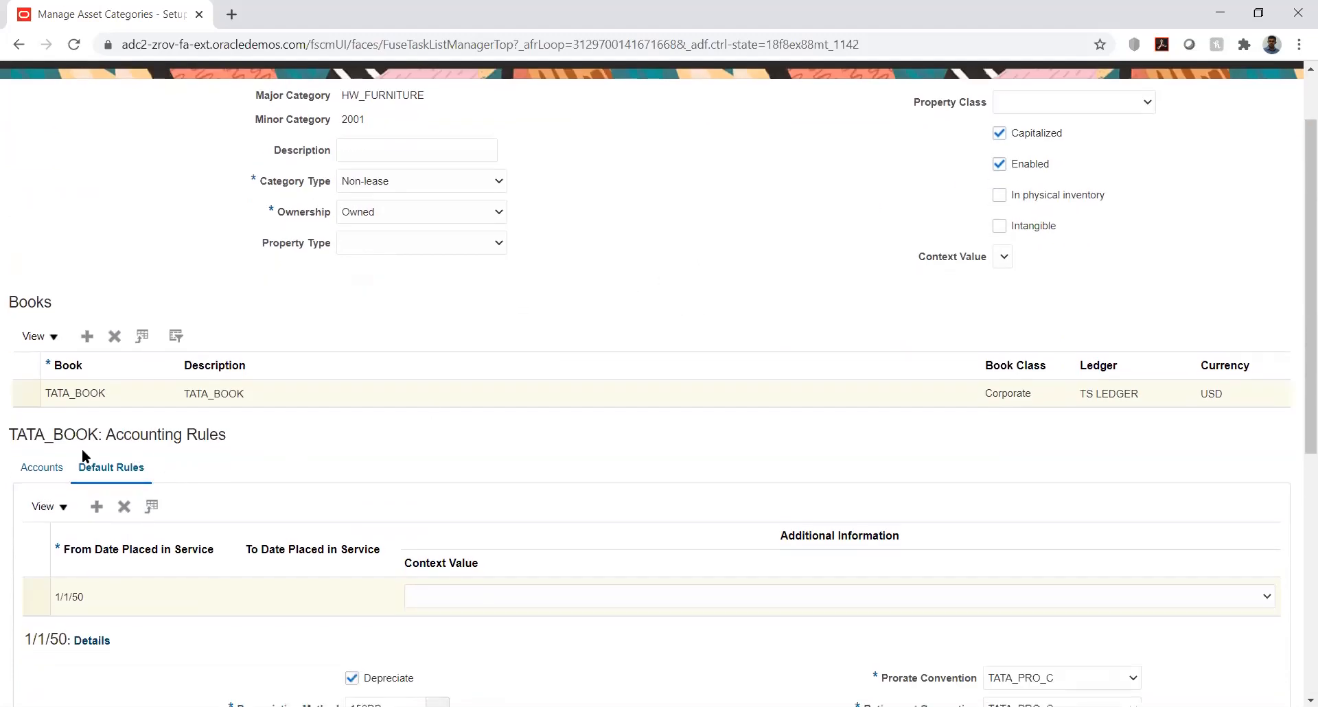
pyautogui.click(45, 469)
pyautogui.scroll(1, 784, 216)
pyautogui.click(1165, 123)
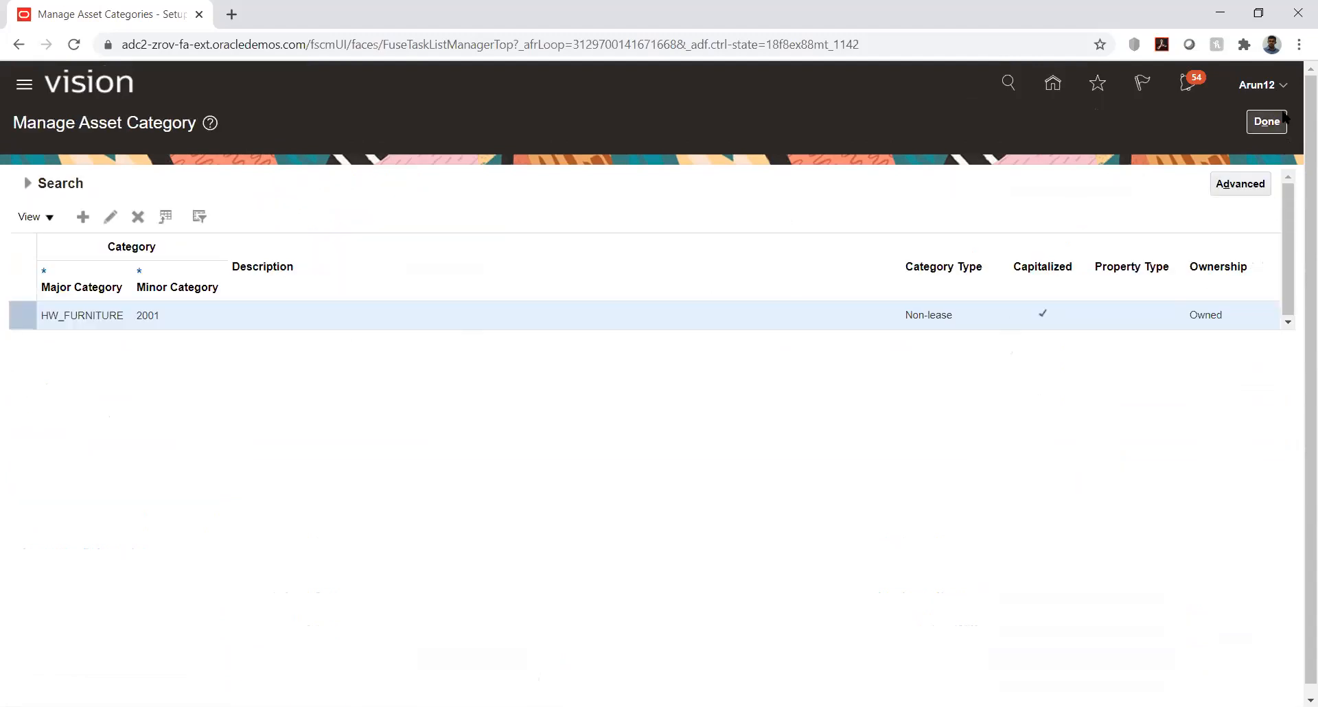
pyautogui.click(1268, 122)
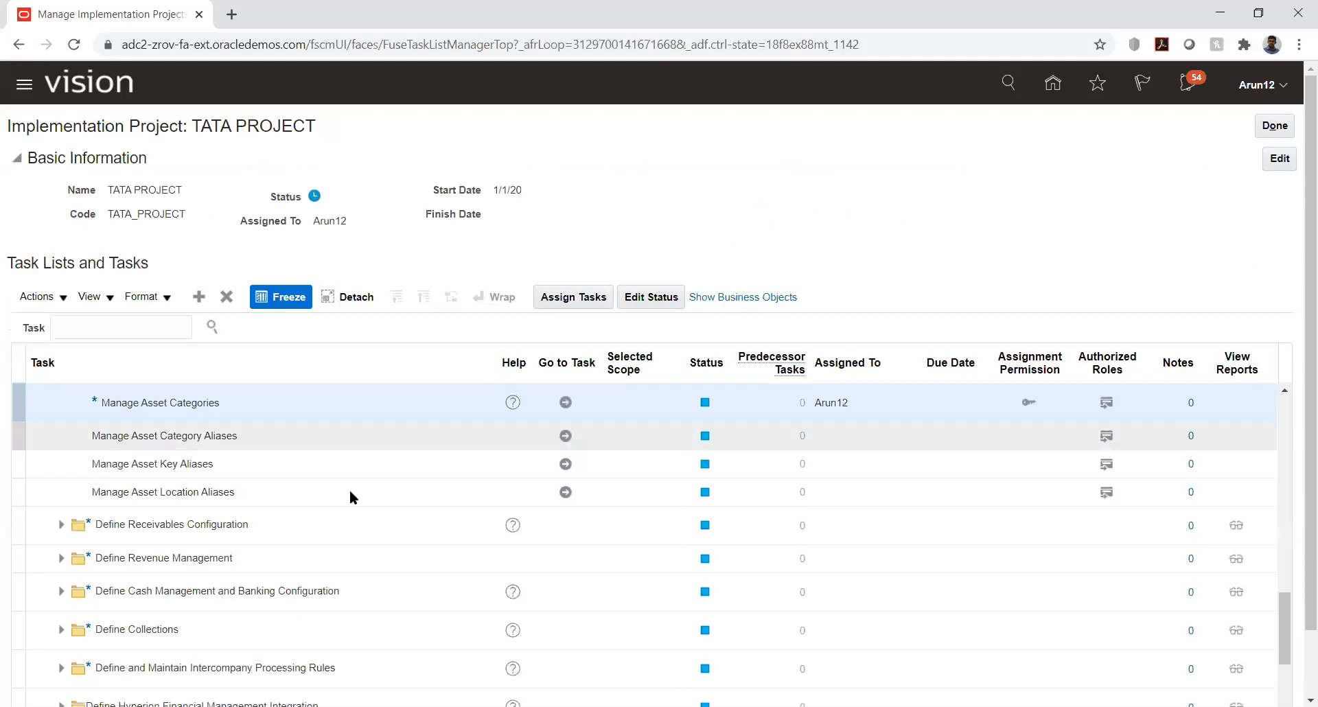
# Open the Manage Asset Book Data Access for Users task and start creating a new data access assignment.
pyautogui.scroll(3, 327, 521)
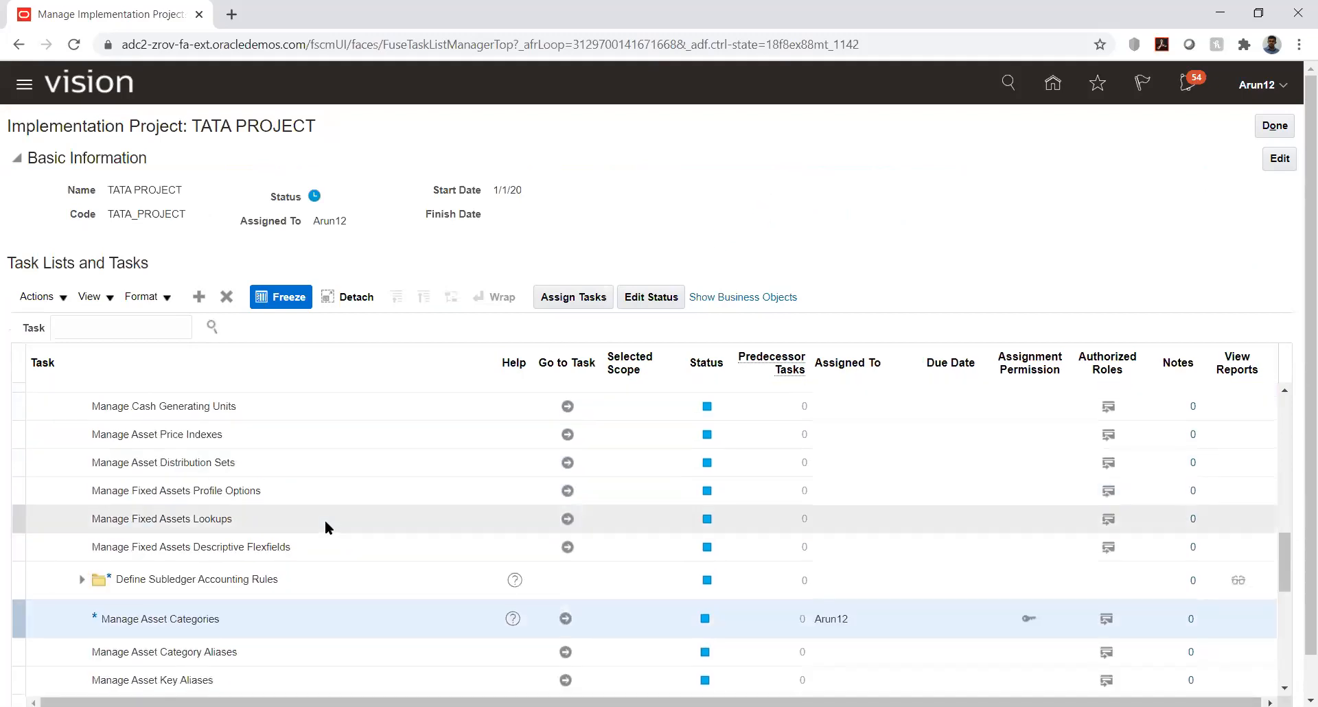
pyautogui.scroll(1, 324, 521)
pyautogui.scroll(2, 324, 521)
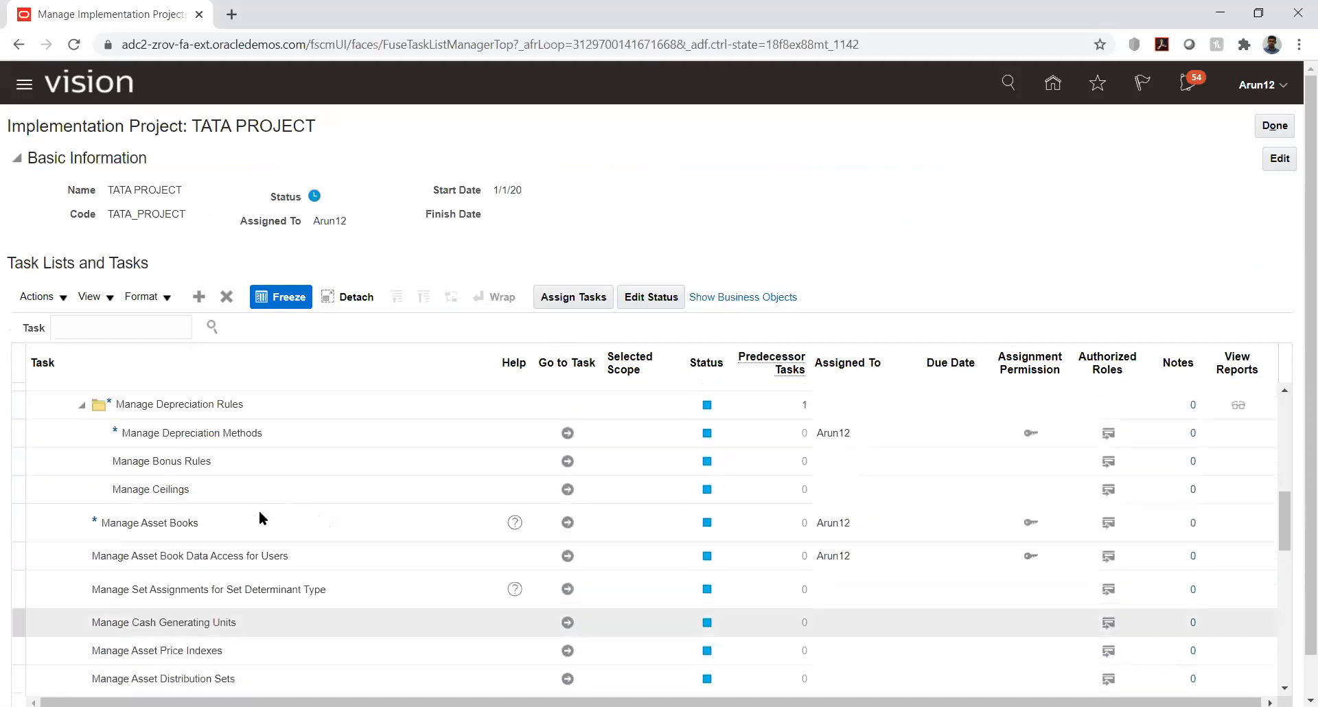
pyautogui.click(566, 557)
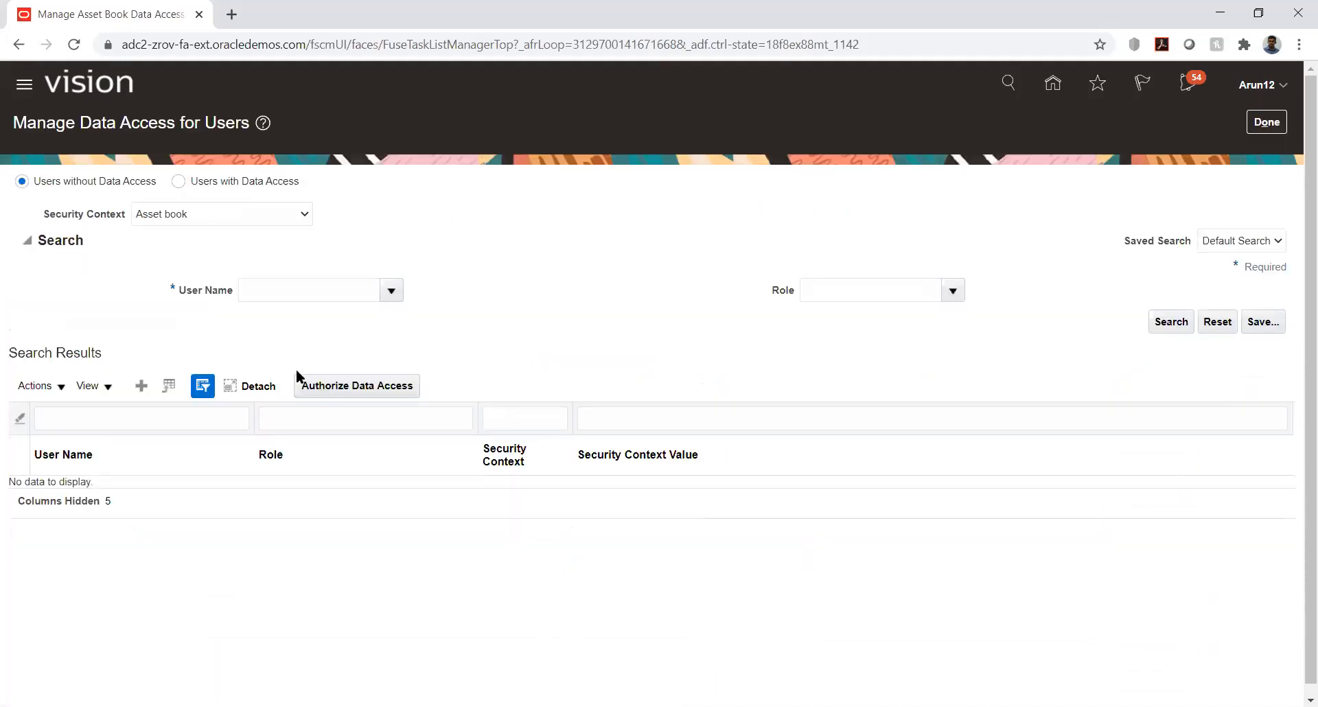
pyautogui.click(140, 386)
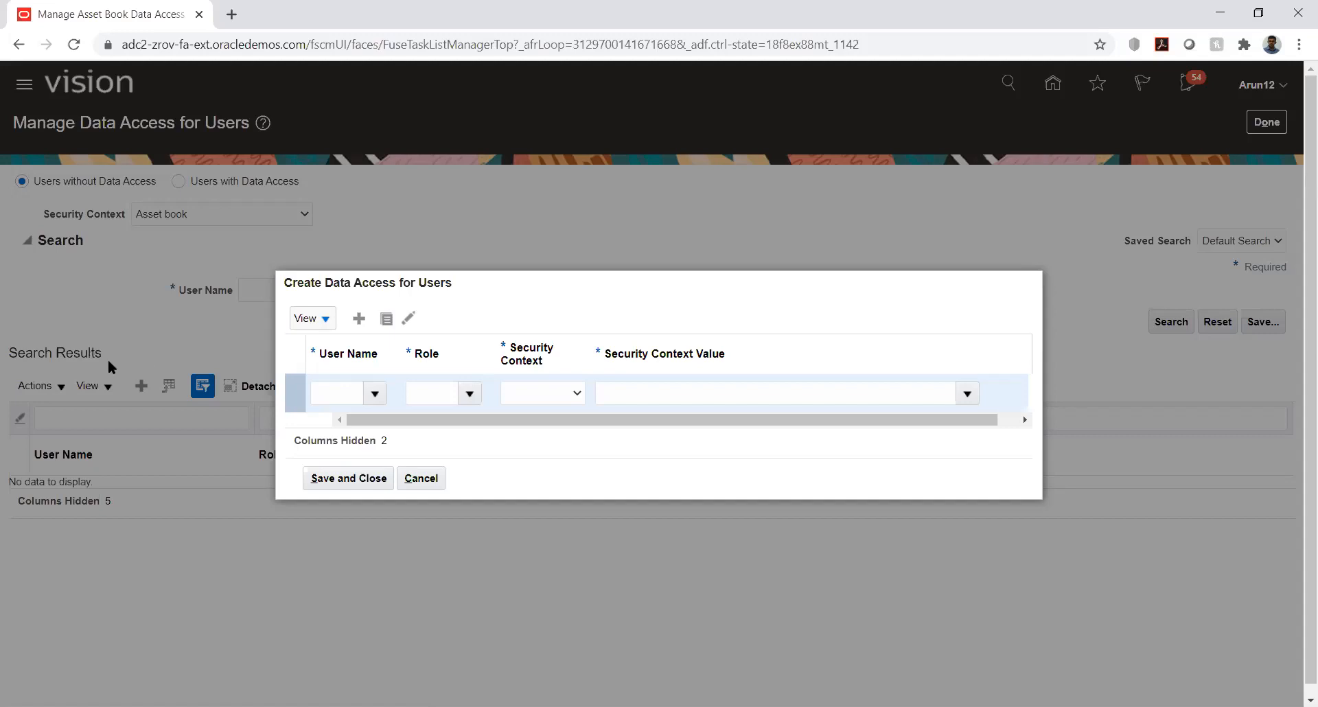
# Assign the training user as the user name in the first data access row.
pyautogui.click(333, 396)
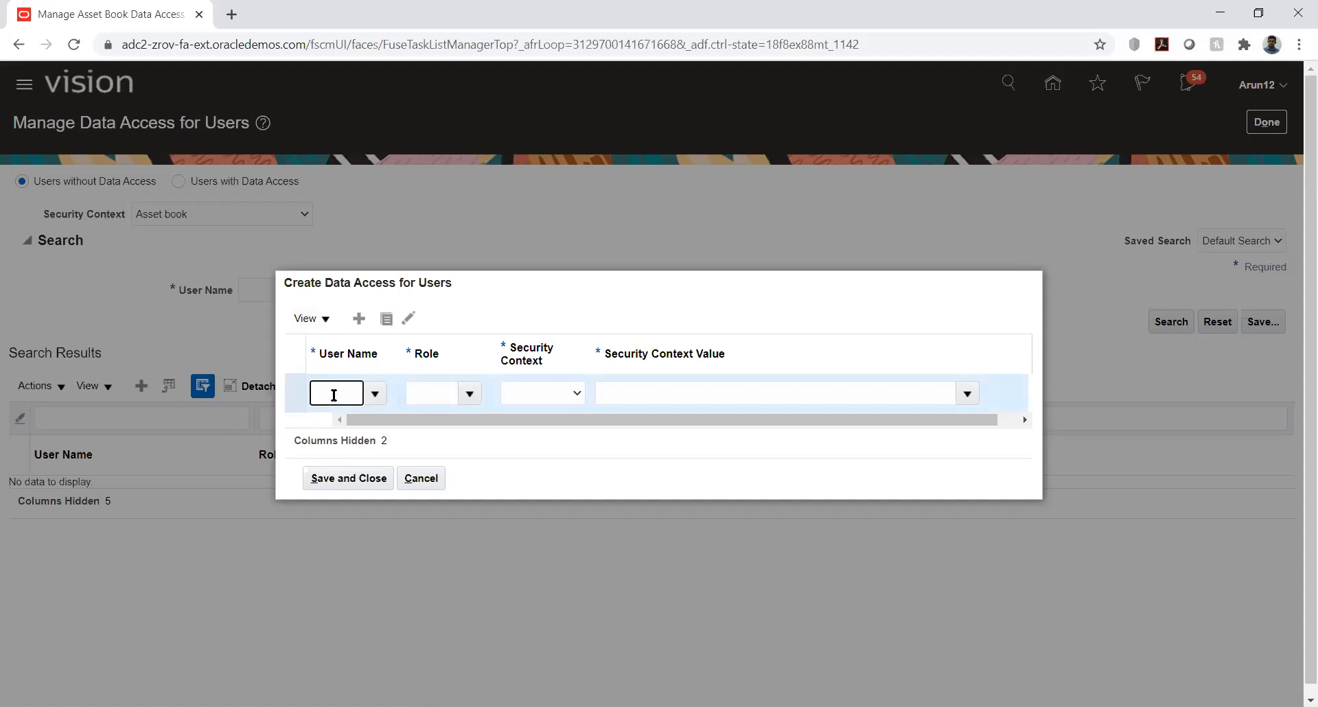
pyautogui.write('Arun12')
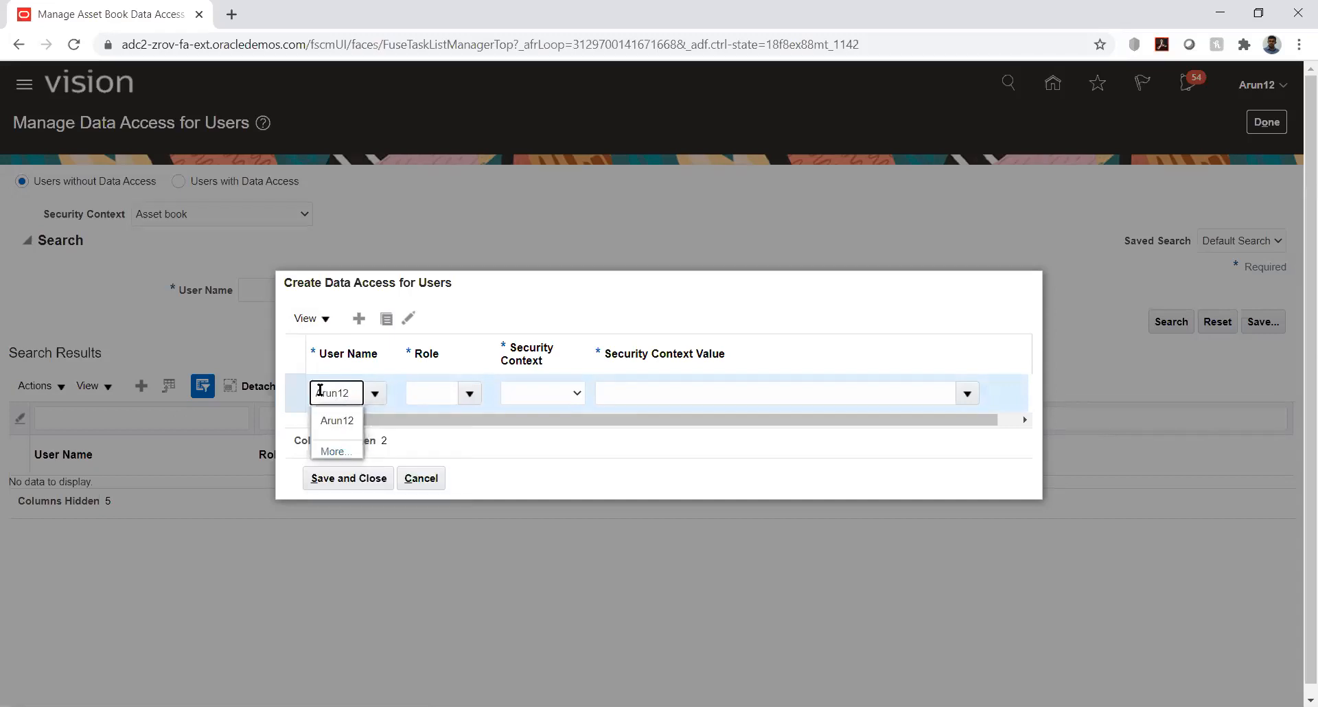
pyautogui.doubleClick(327, 394)
pyautogui.write('Ti')
pyautogui.write('ain T')
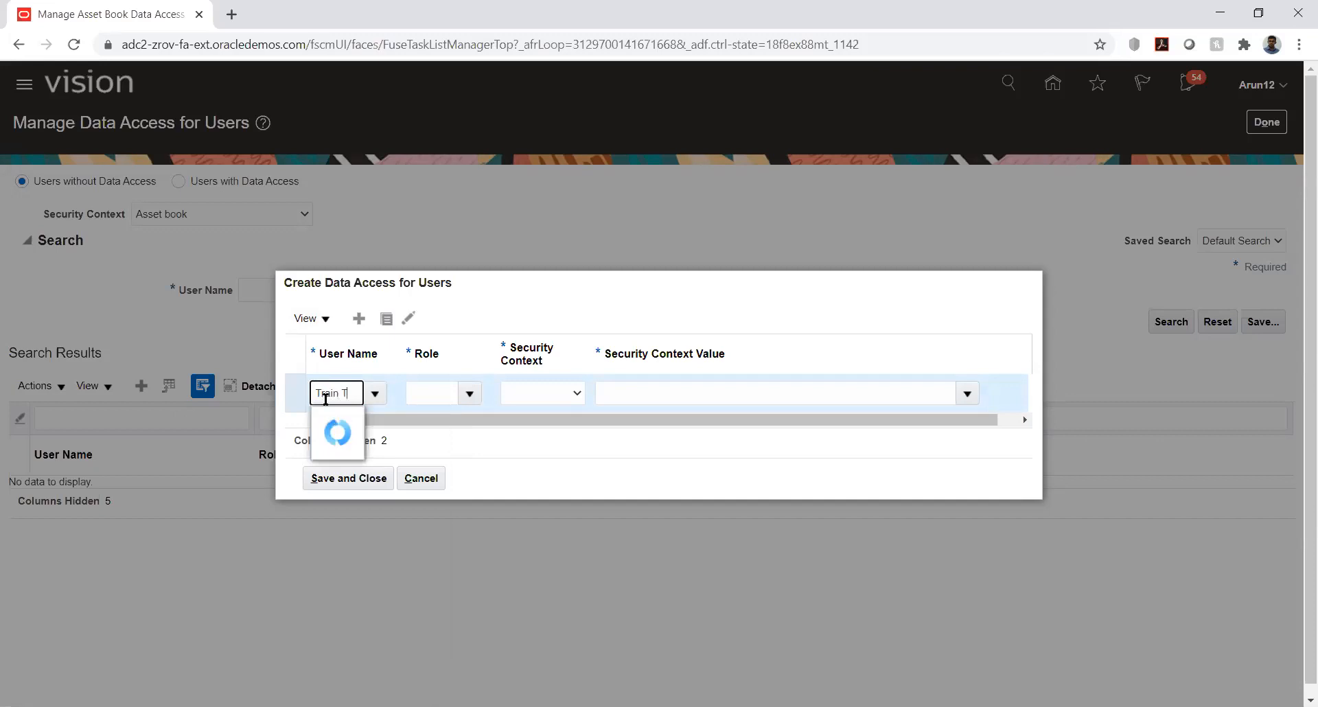
pyautogui.click(332, 418)
# Give the first row the Asset Accountant role with security context Asset book and context value TATA_BOOK.
pyautogui.click(434, 391)
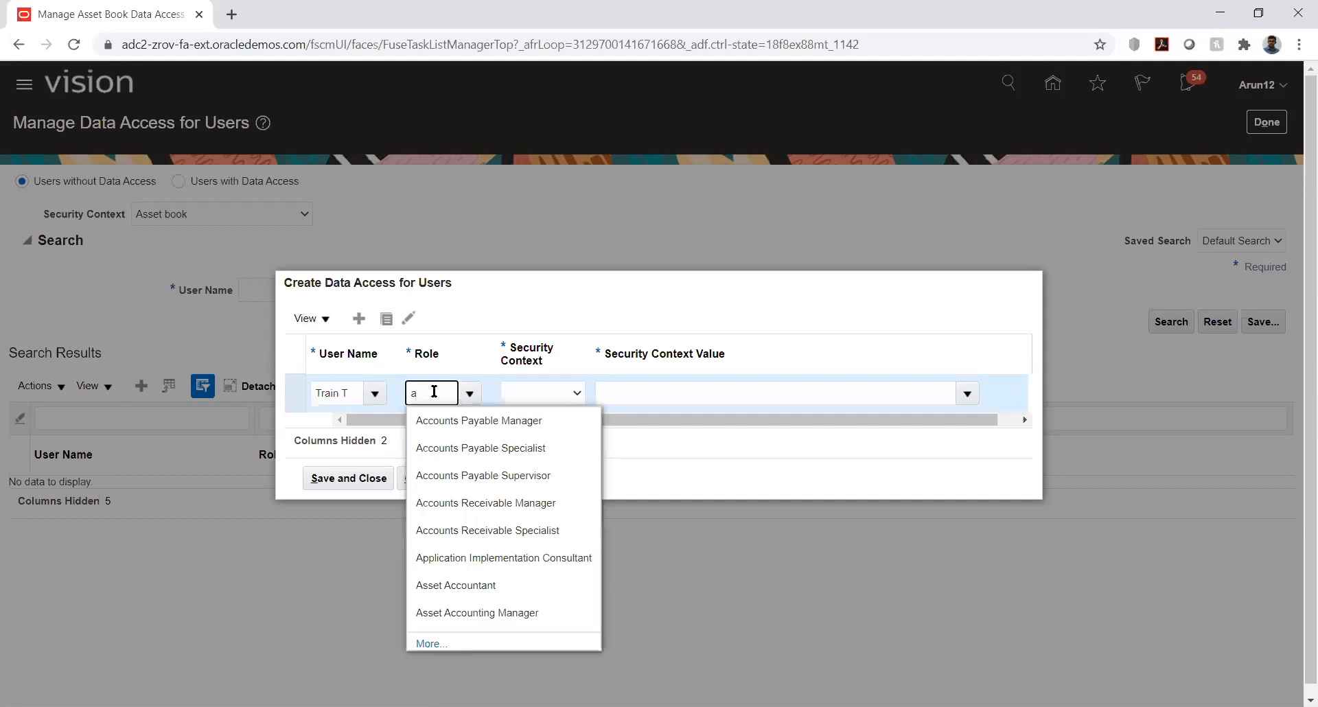
pyautogui.click(448, 585)
pyautogui.click(526, 397)
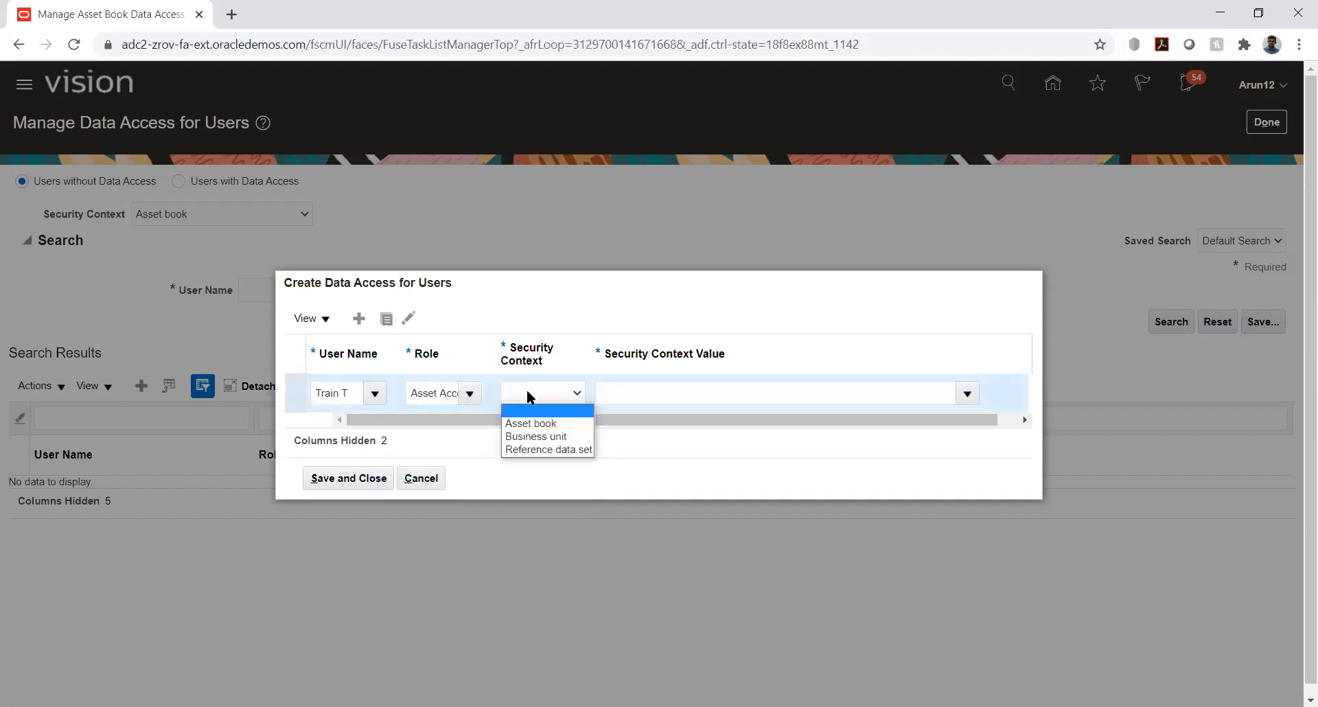
pyautogui.click(535, 424)
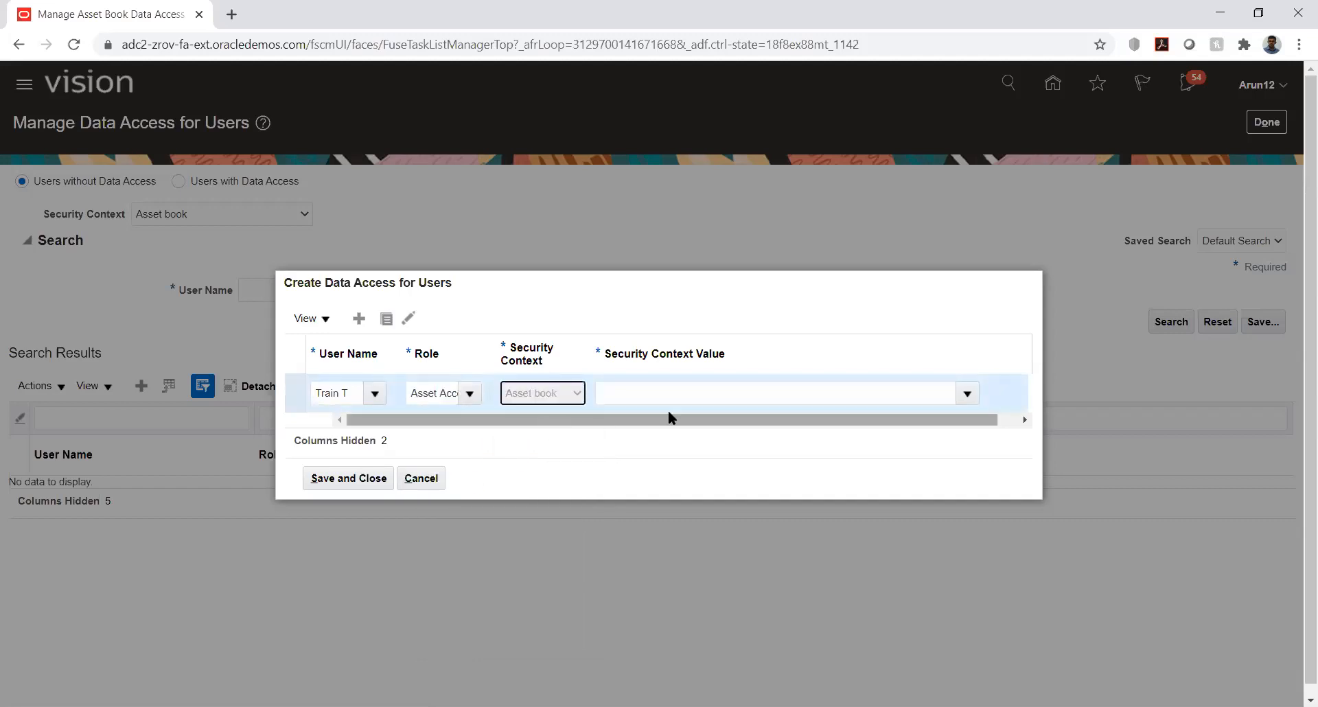
pyautogui.click(733, 391)
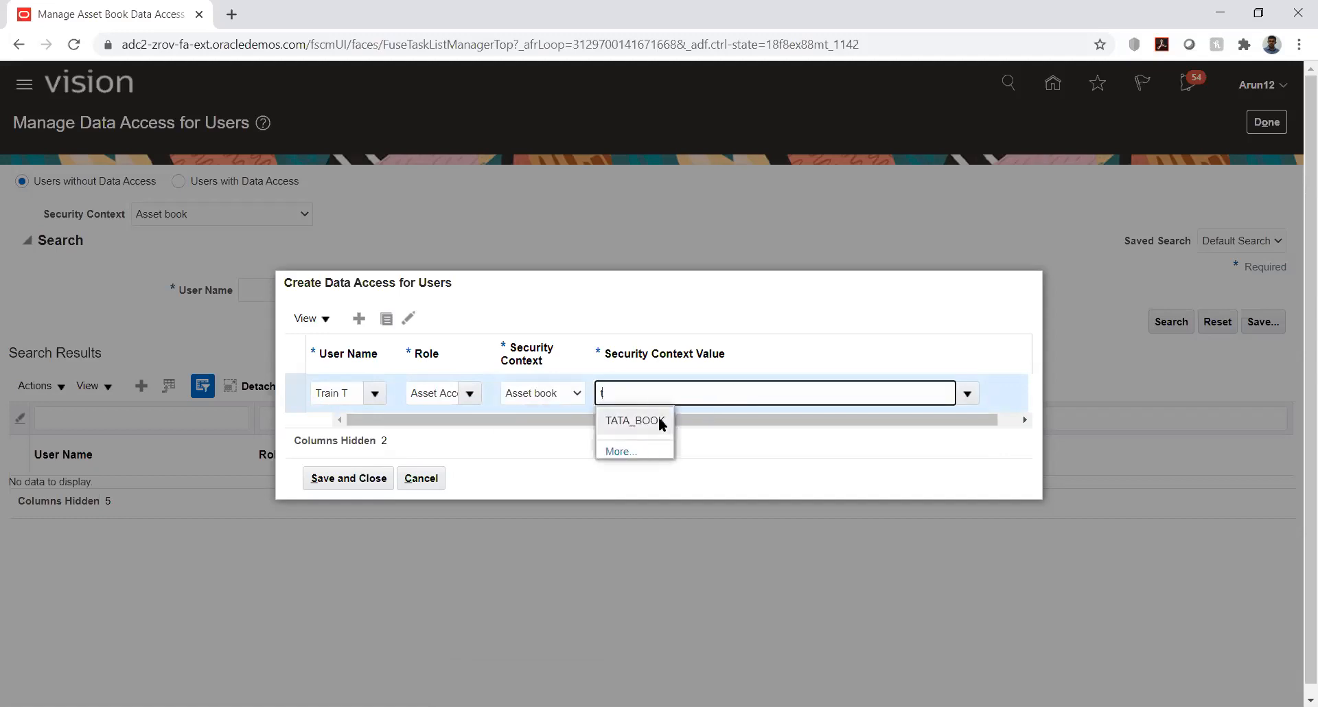
pyautogui.click(633, 420)
# Add a second data access row for the same training user with the Asset Accounting Manager role.
pyautogui.click(357, 320)
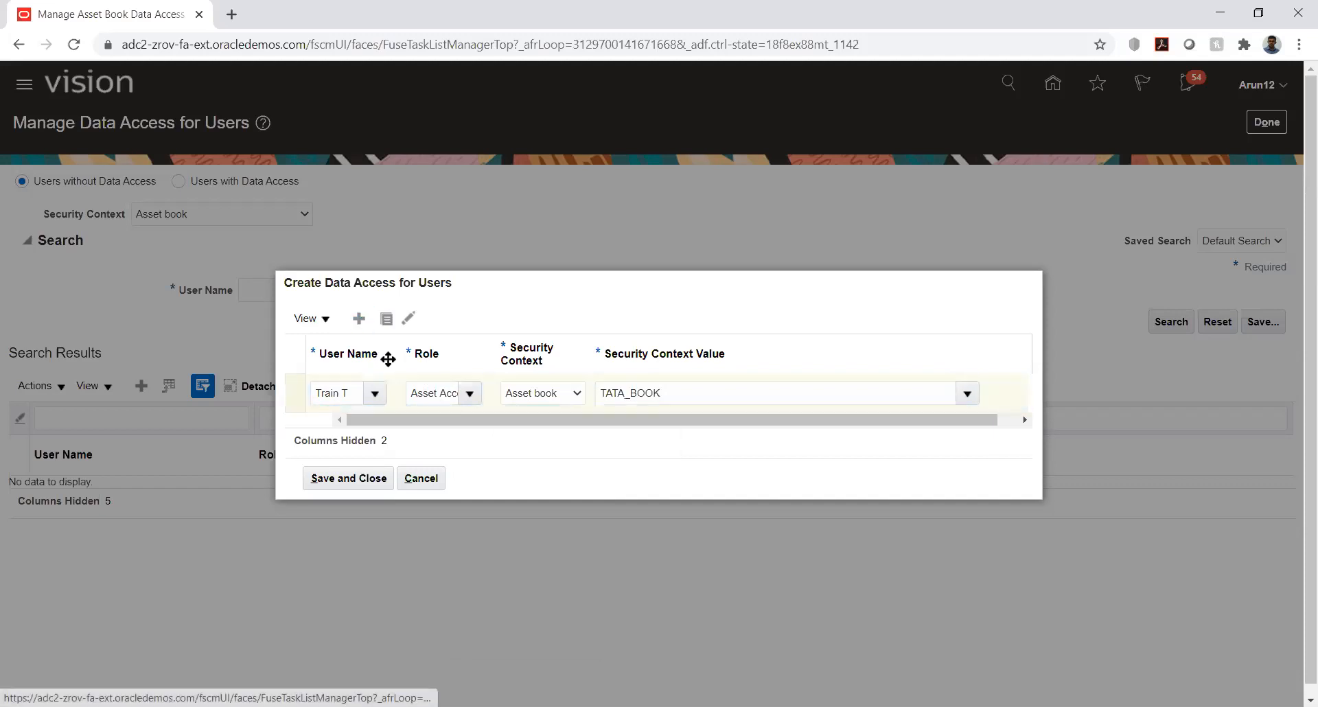
pyautogui.click(351, 381)
pyautogui.write('Tr')
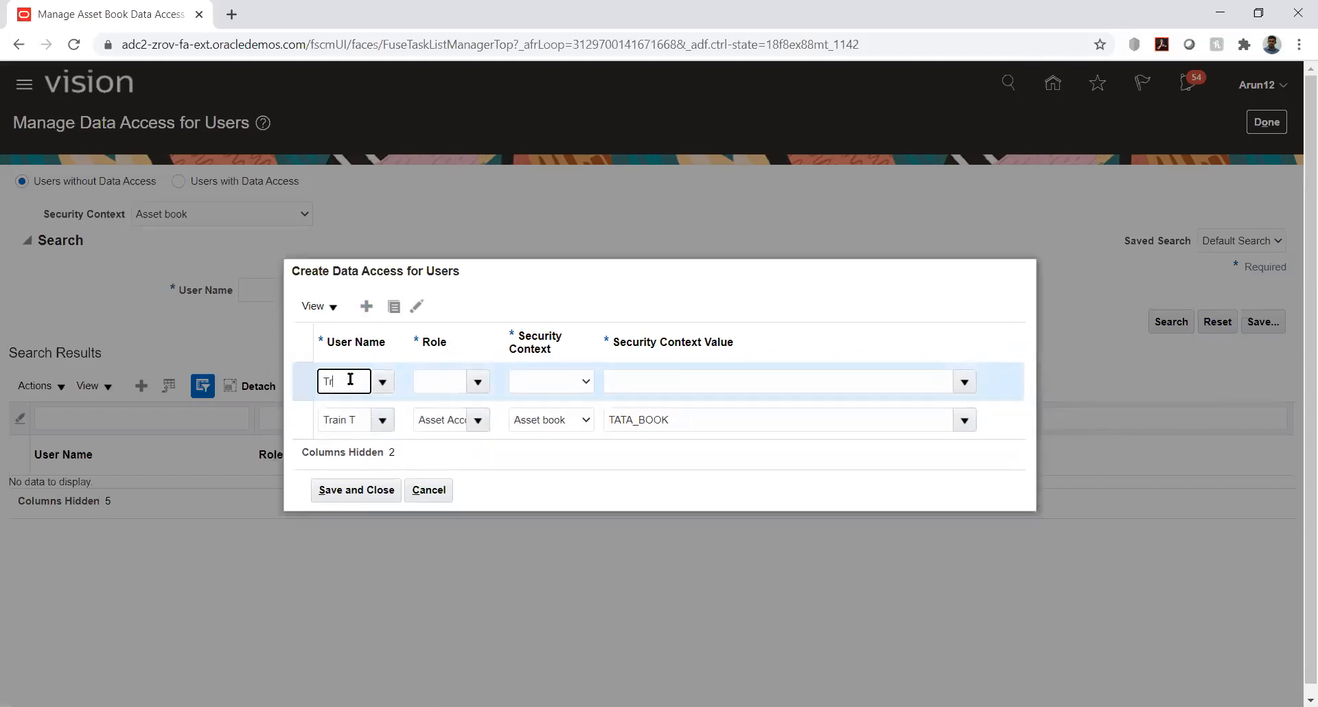
pyautogui.write('ain T')
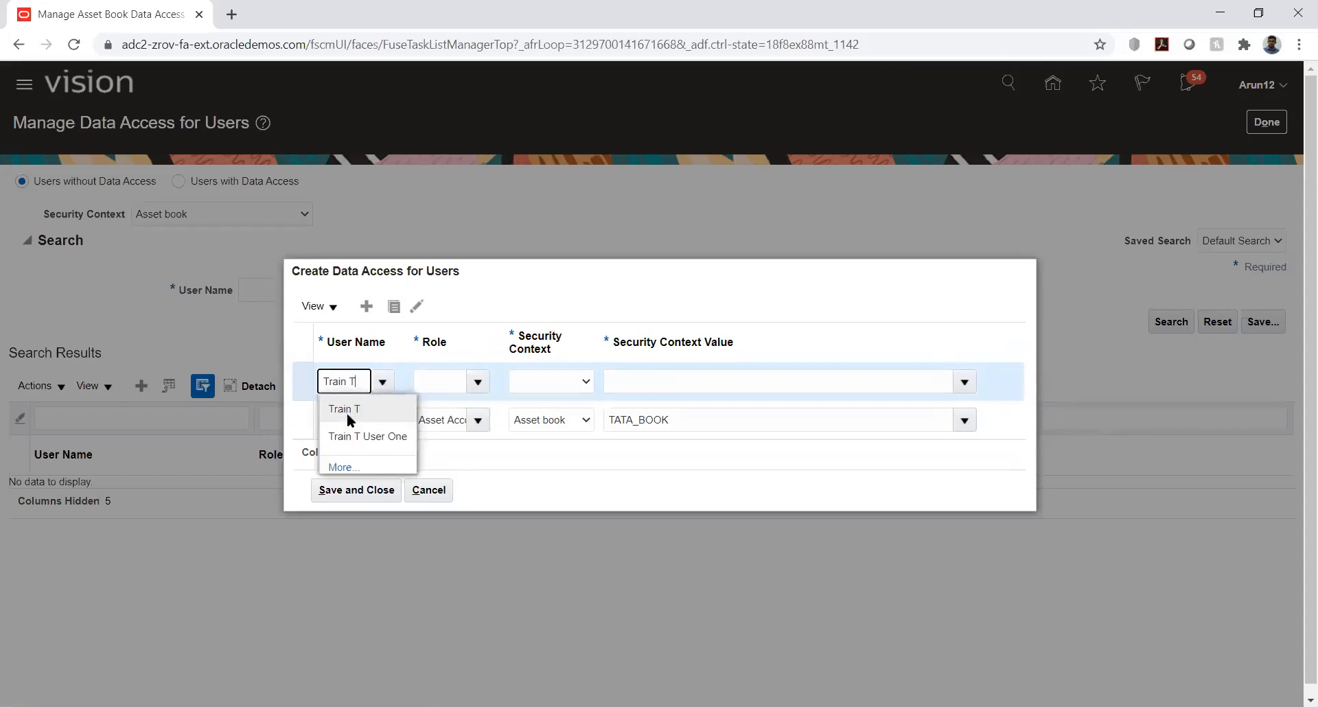
pyautogui.click(348, 412)
pyautogui.click(441, 383)
pyautogui.write('as')
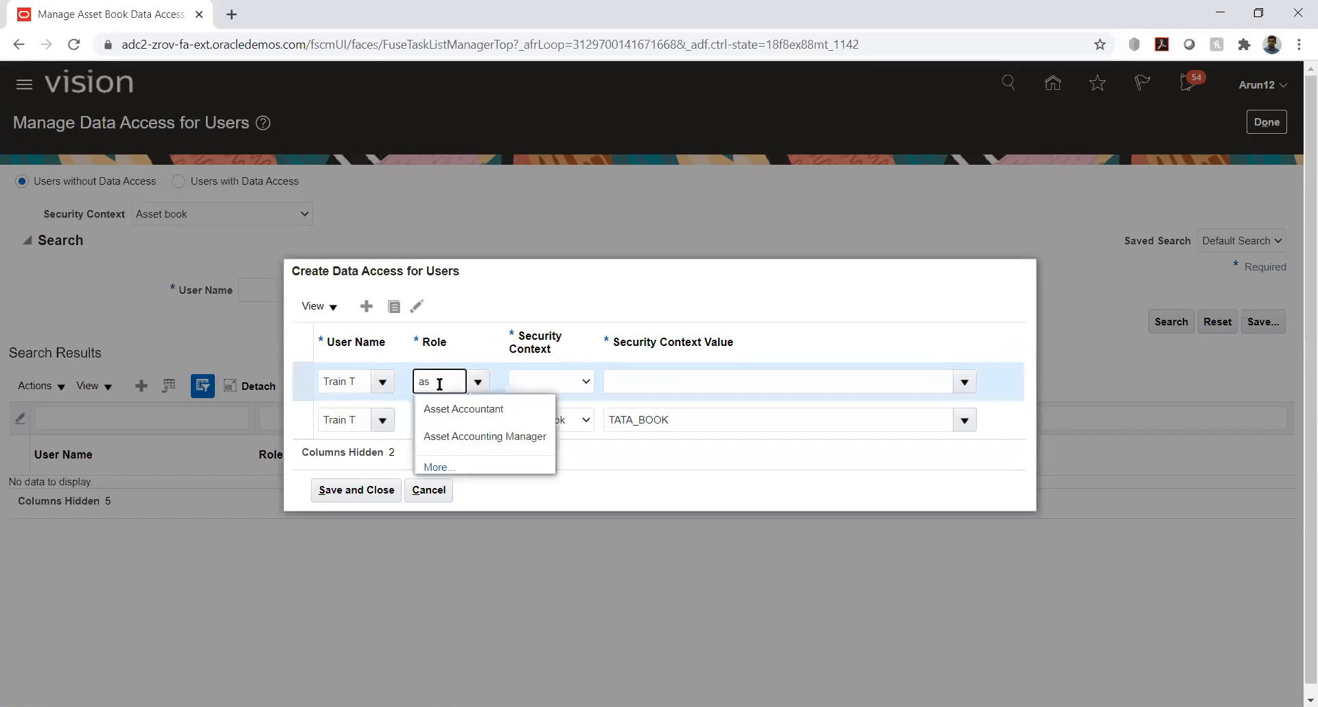
pyautogui.click(440, 433)
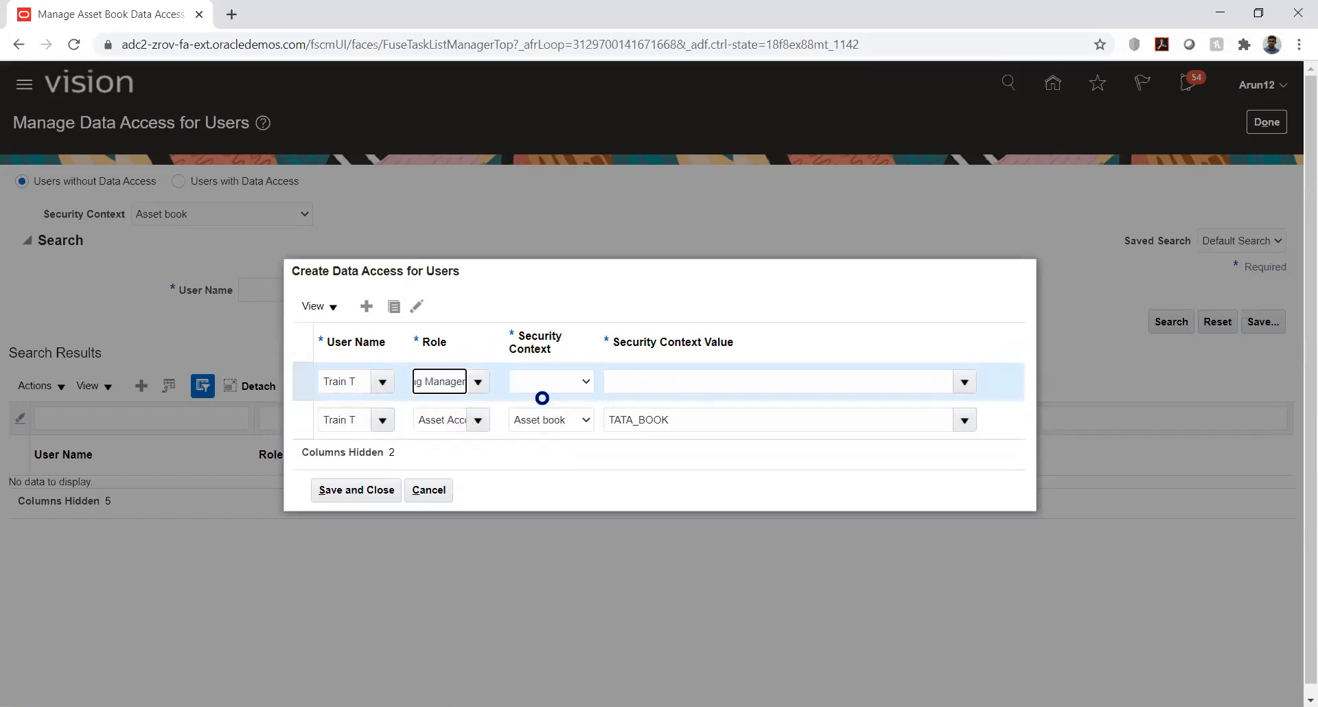
# Set the second row's security context to Asset book with value TATA_BOOK, and save the assignments to finish the task.
pyautogui.click(549, 385)
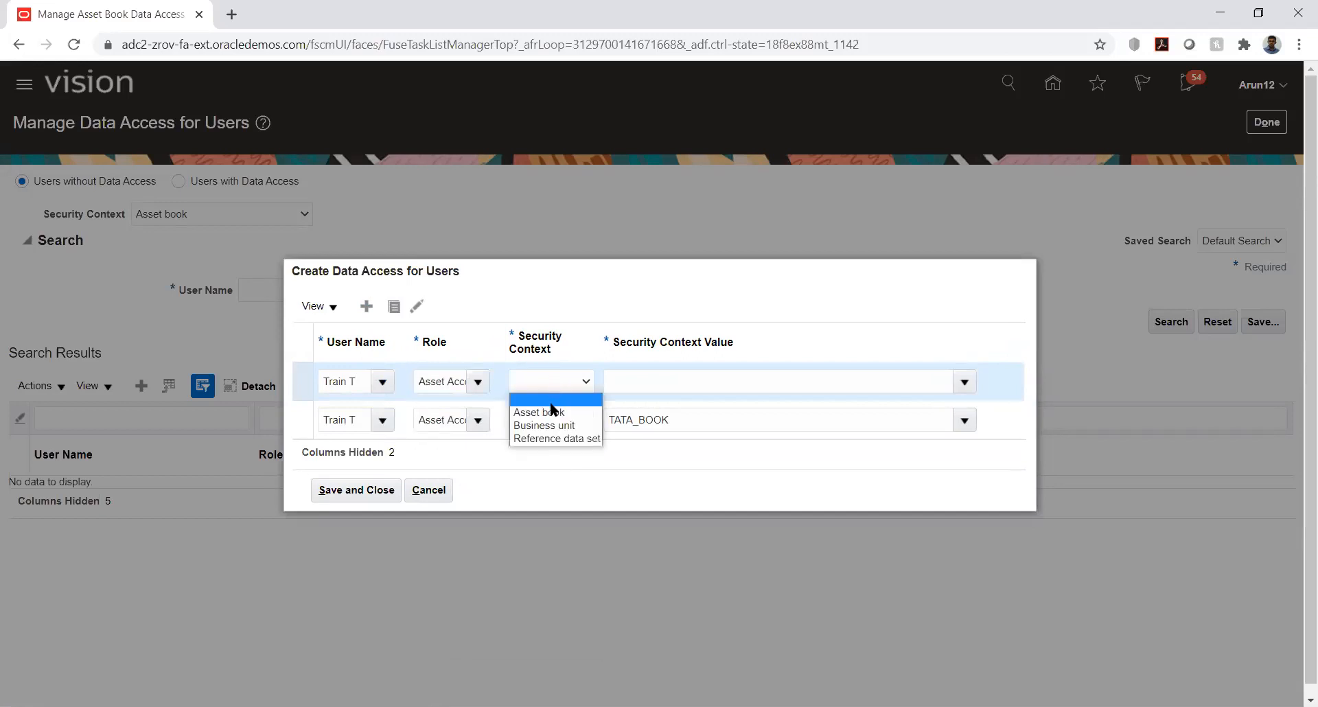
pyautogui.click(549, 410)
pyautogui.click(678, 380)
pyautogui.write('ta')
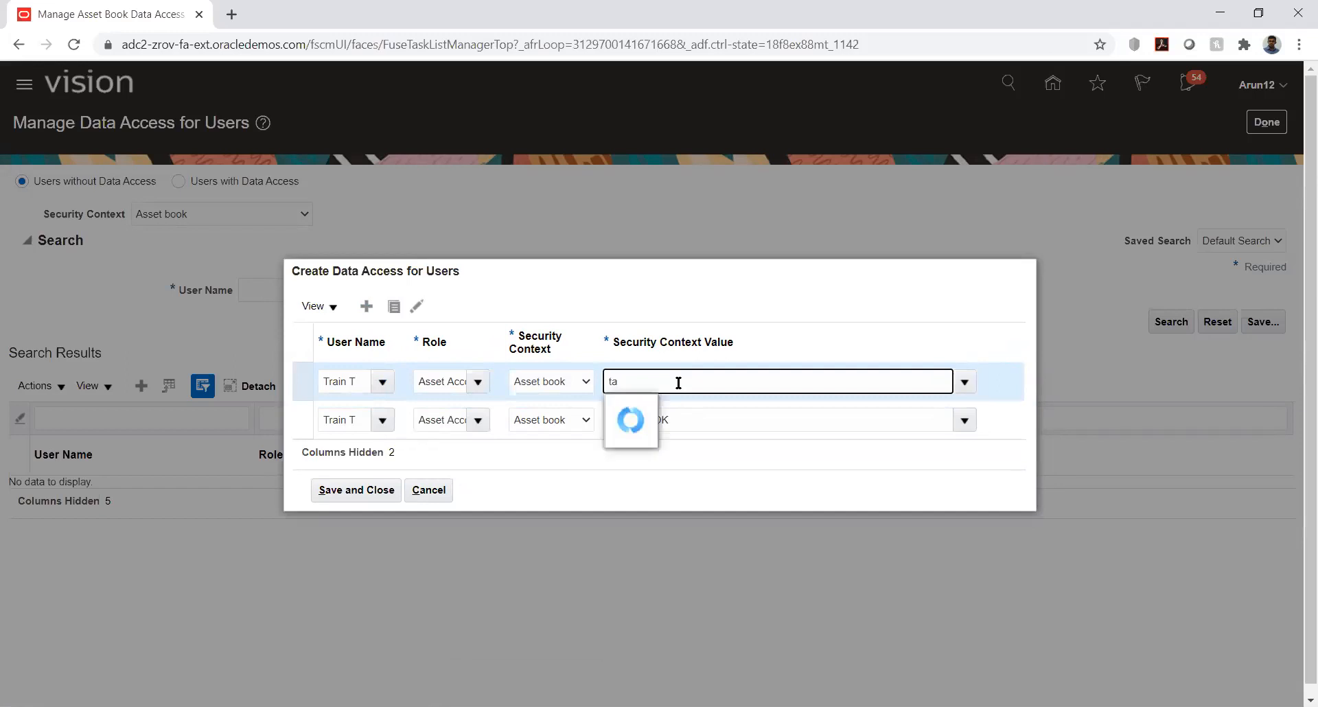
pyautogui.click(644, 409)
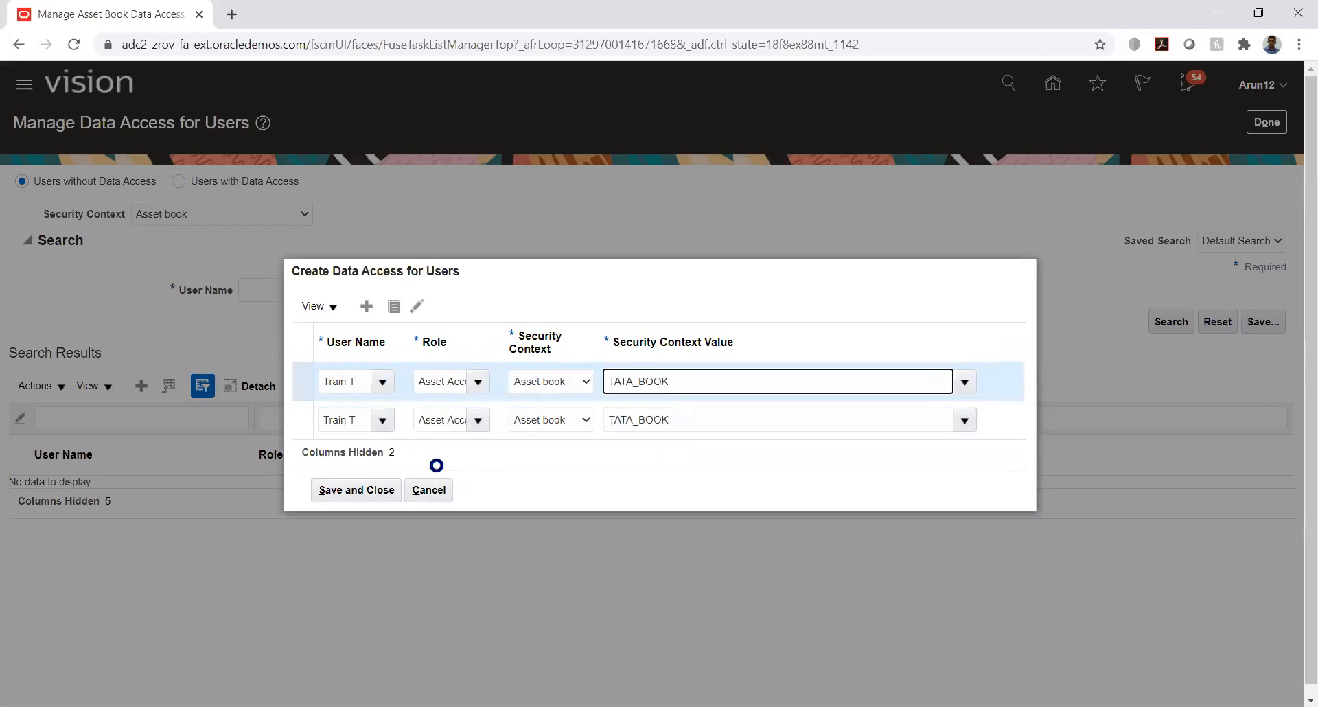
pyautogui.click(380, 489)
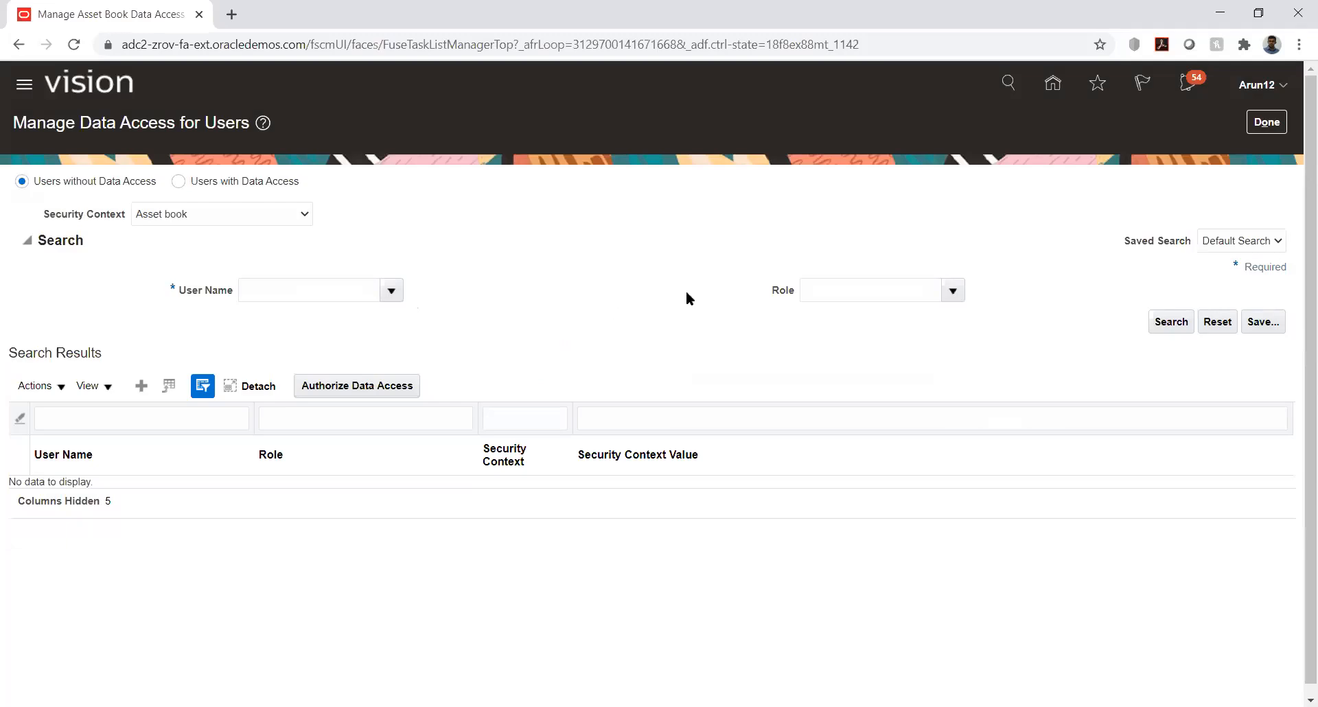
pyautogui.click(1262, 129)
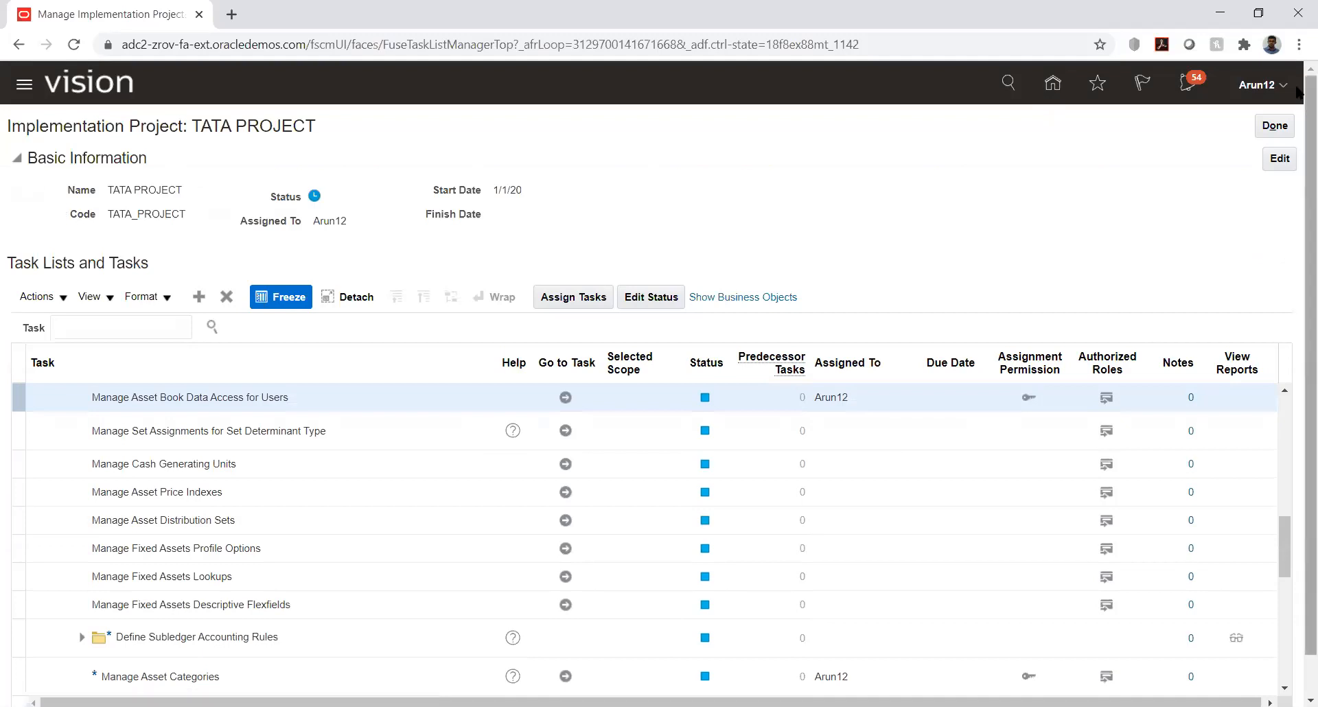
# Go to the Assets work area and start adding an asset to TATA_BOOK with asset type Capitalized.
pyautogui.click(1053, 93)
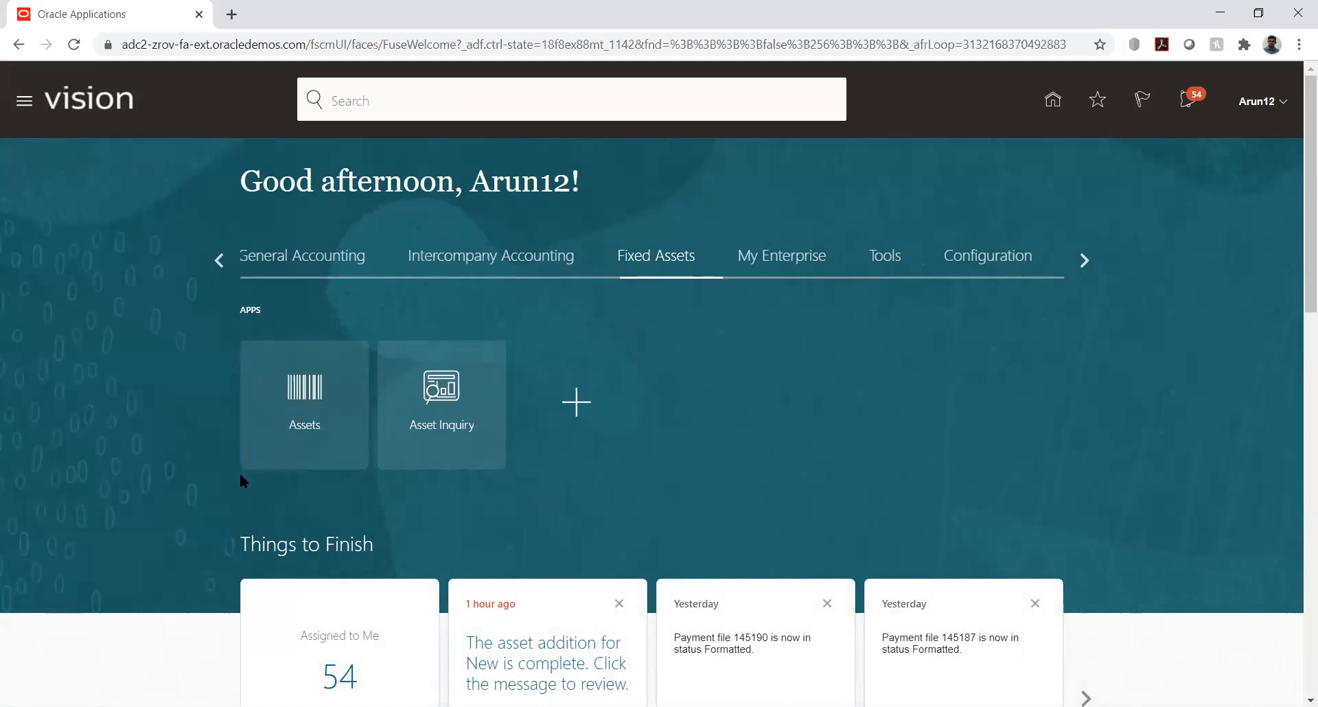
pyautogui.click(304, 394)
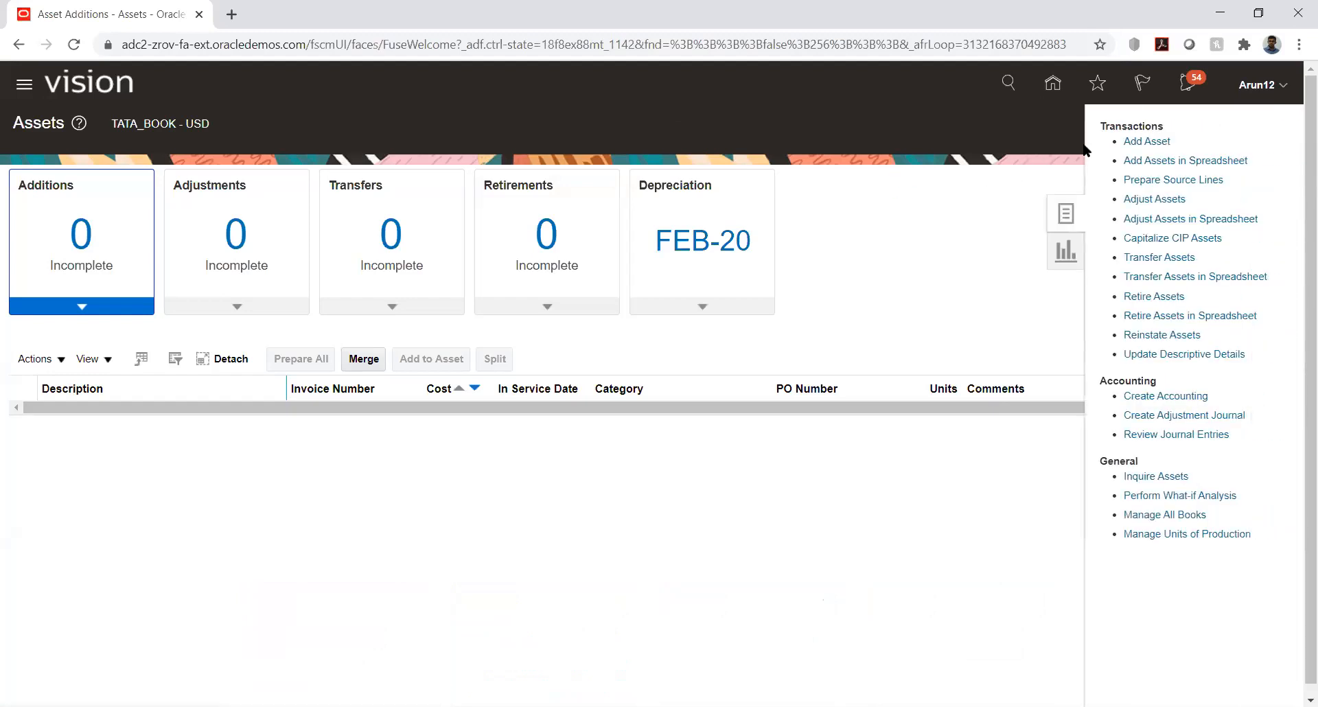
pyautogui.click(1150, 141)
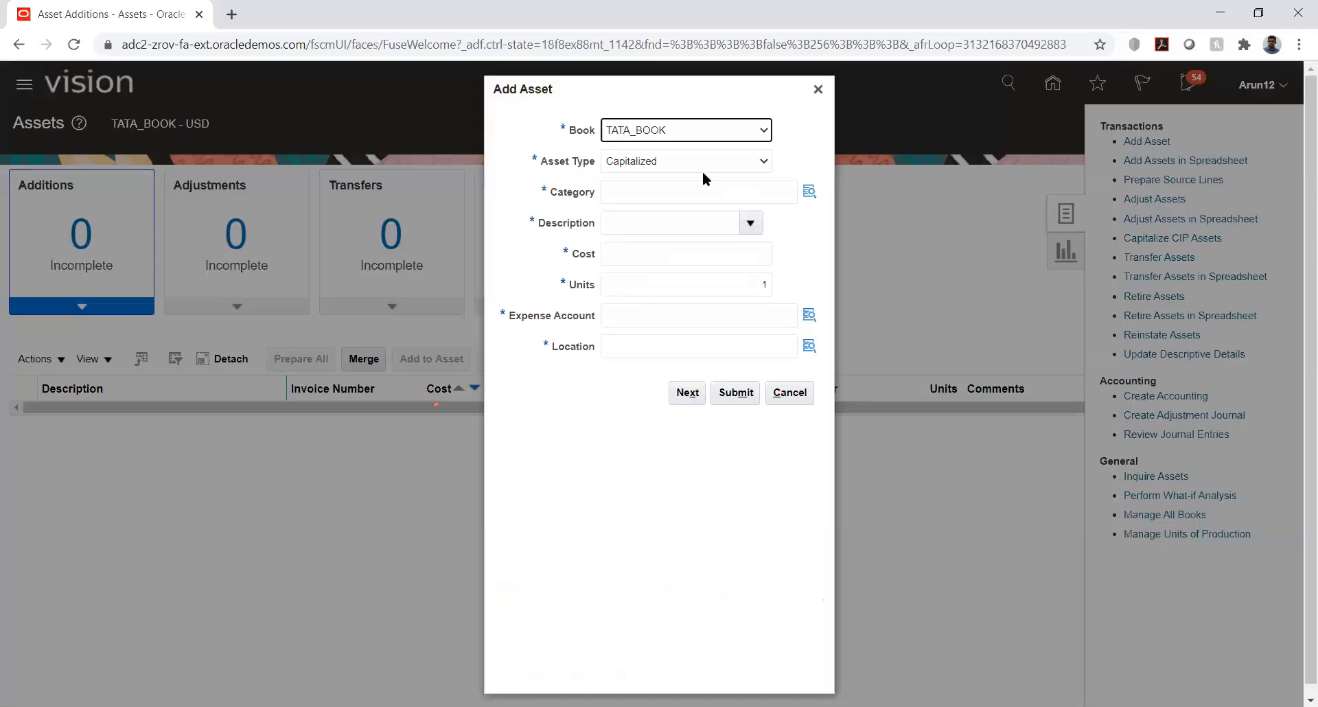
pyautogui.click(702, 164)
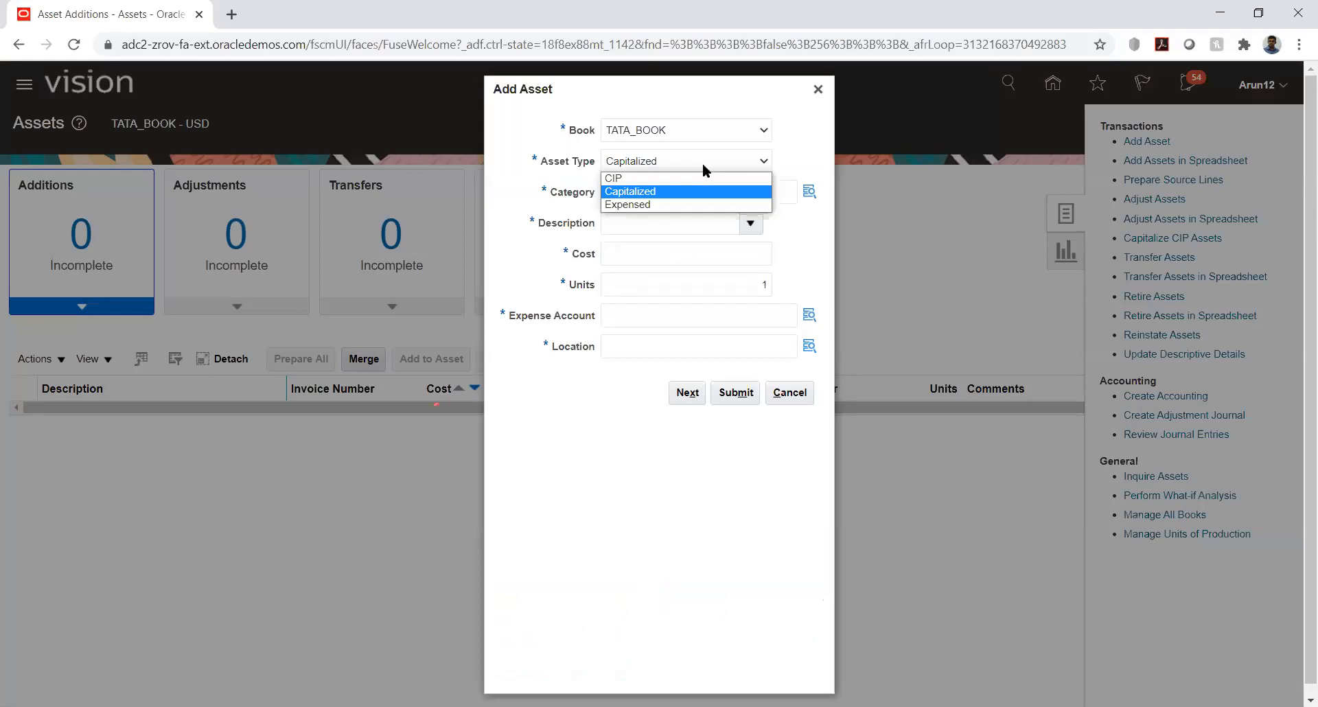
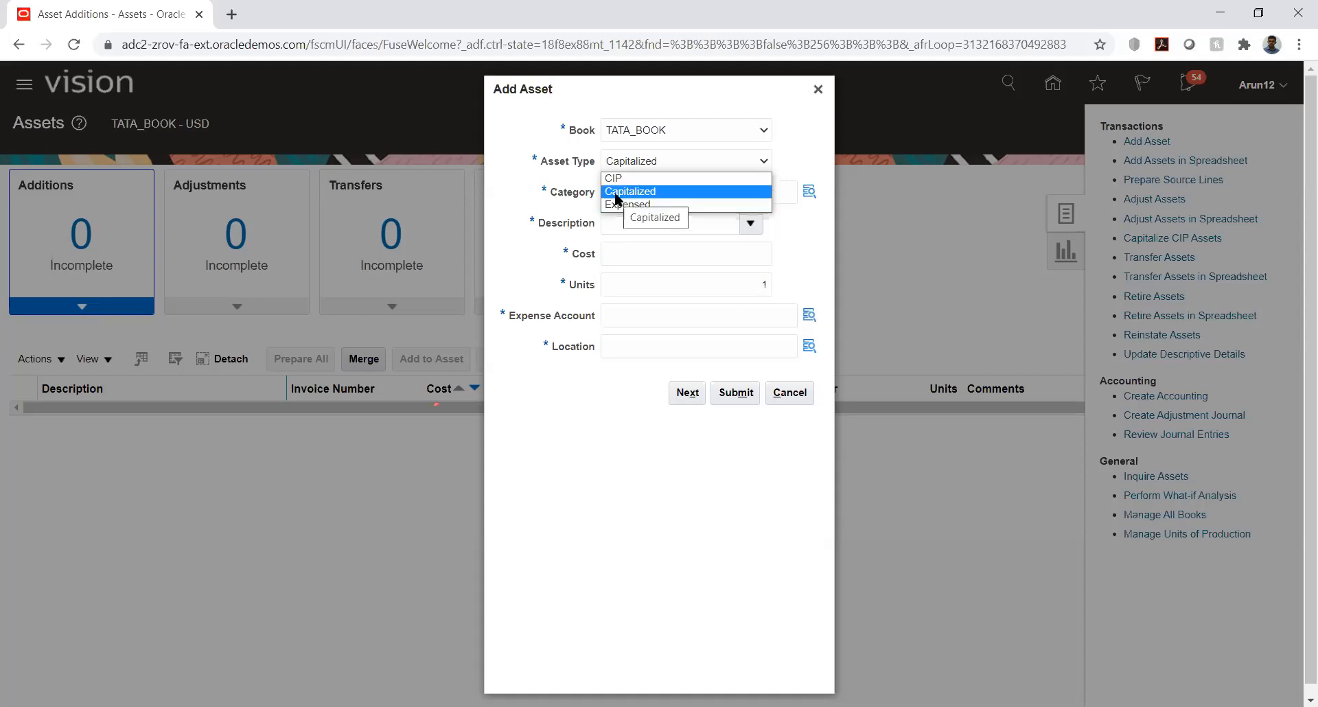
pyautogui.click(616, 193)
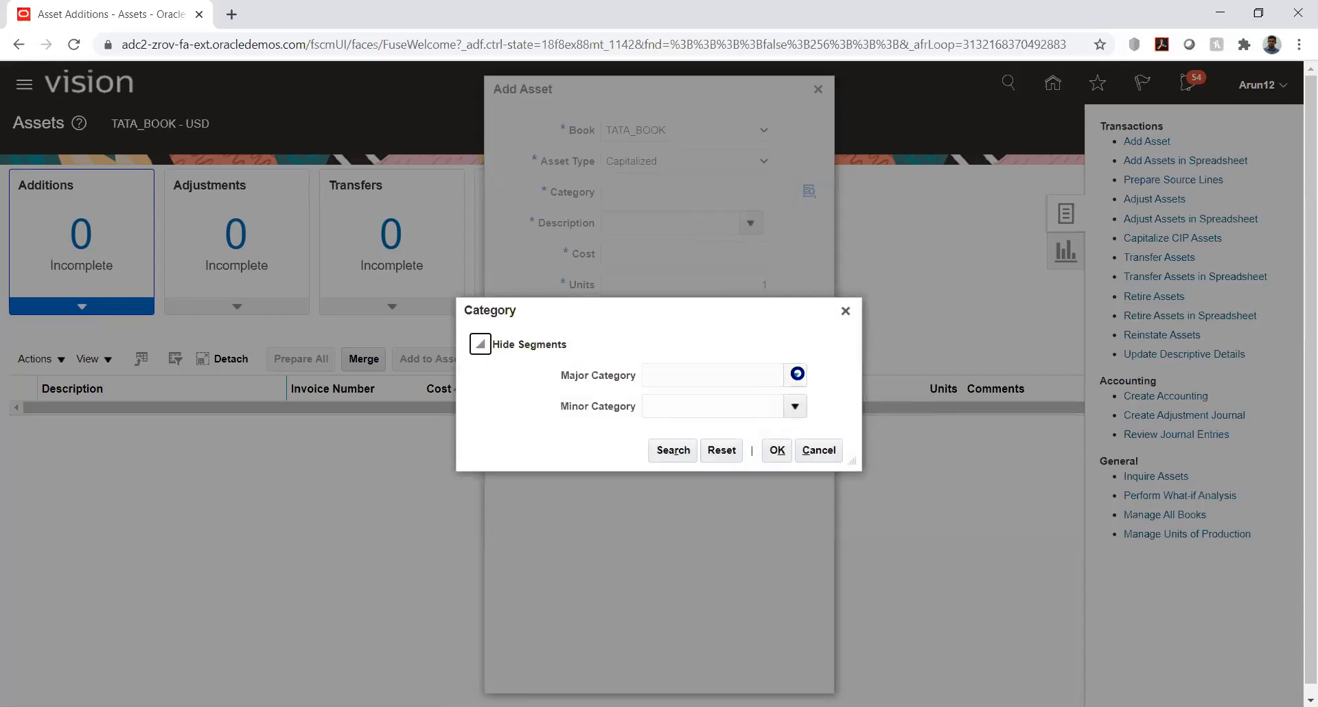
# Set the new asset's category to major category HW_FURNITURE and minor category 2001 (HW_Chair).
pyautogui.click(796, 375)
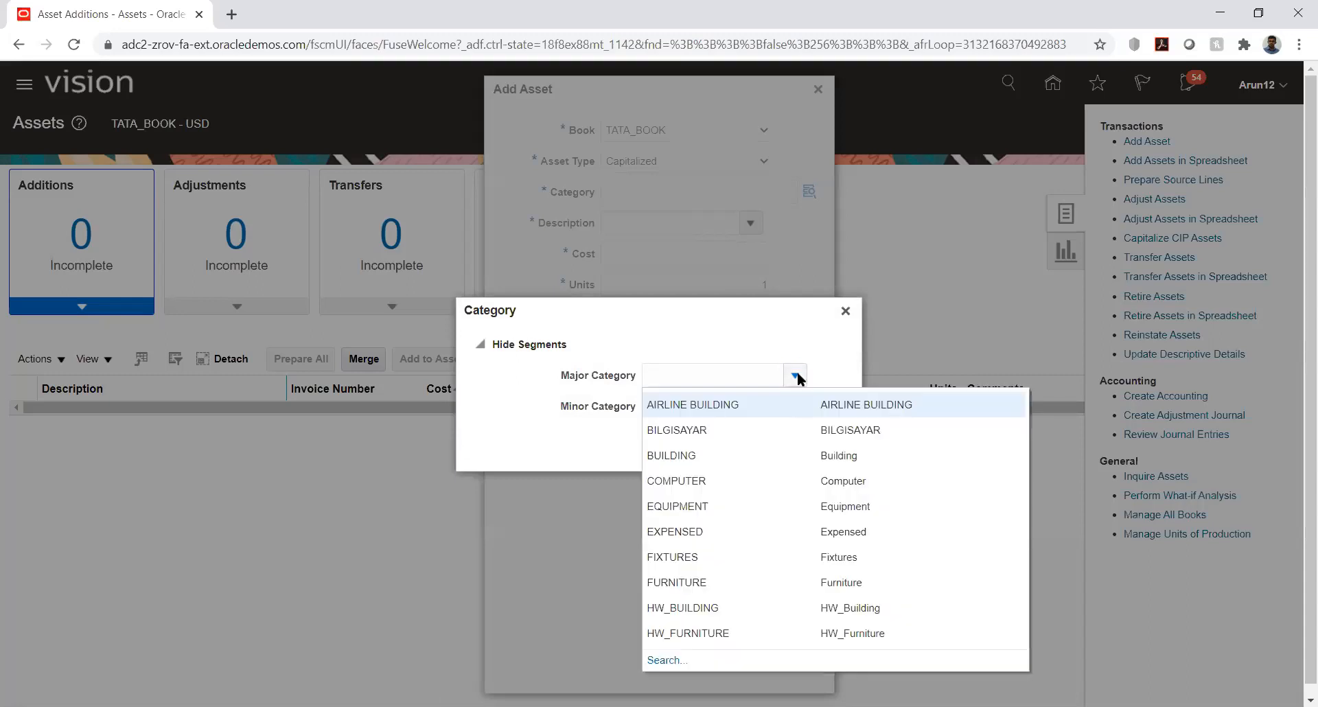
pyautogui.click(670, 628)
pyautogui.click(764, 410)
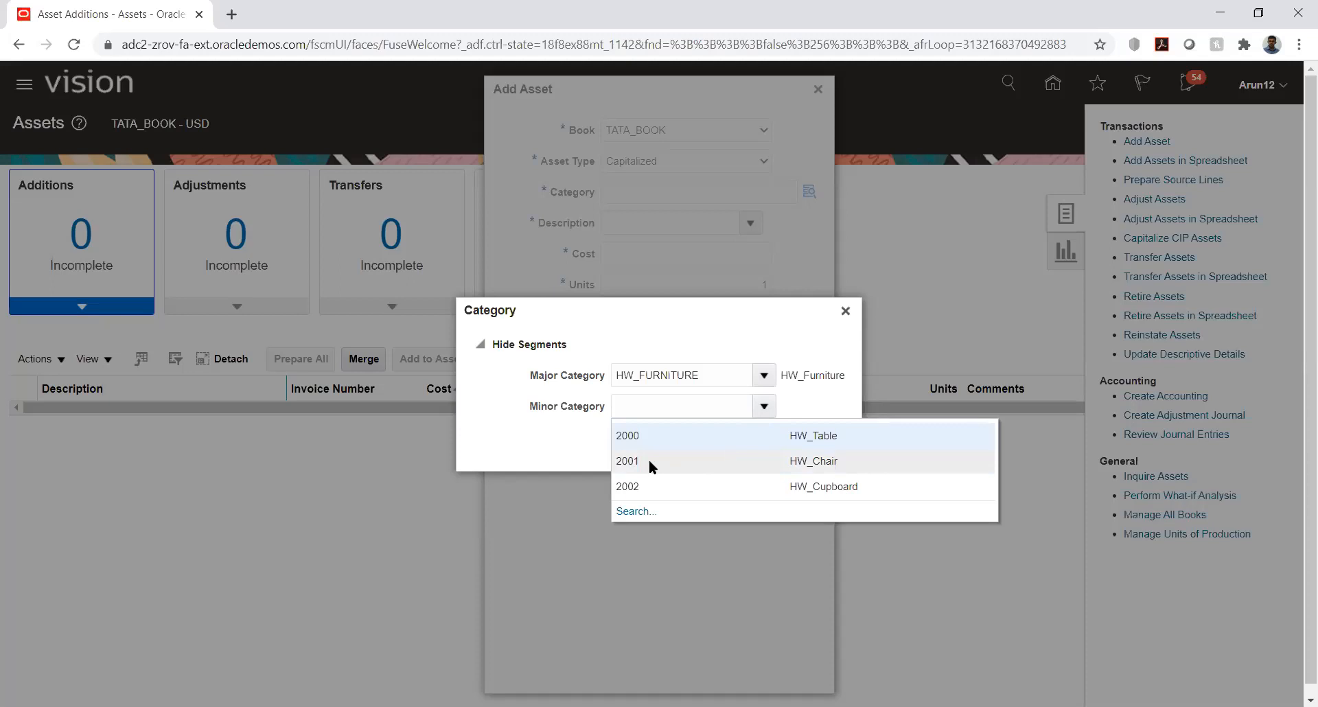
pyautogui.click(649, 460)
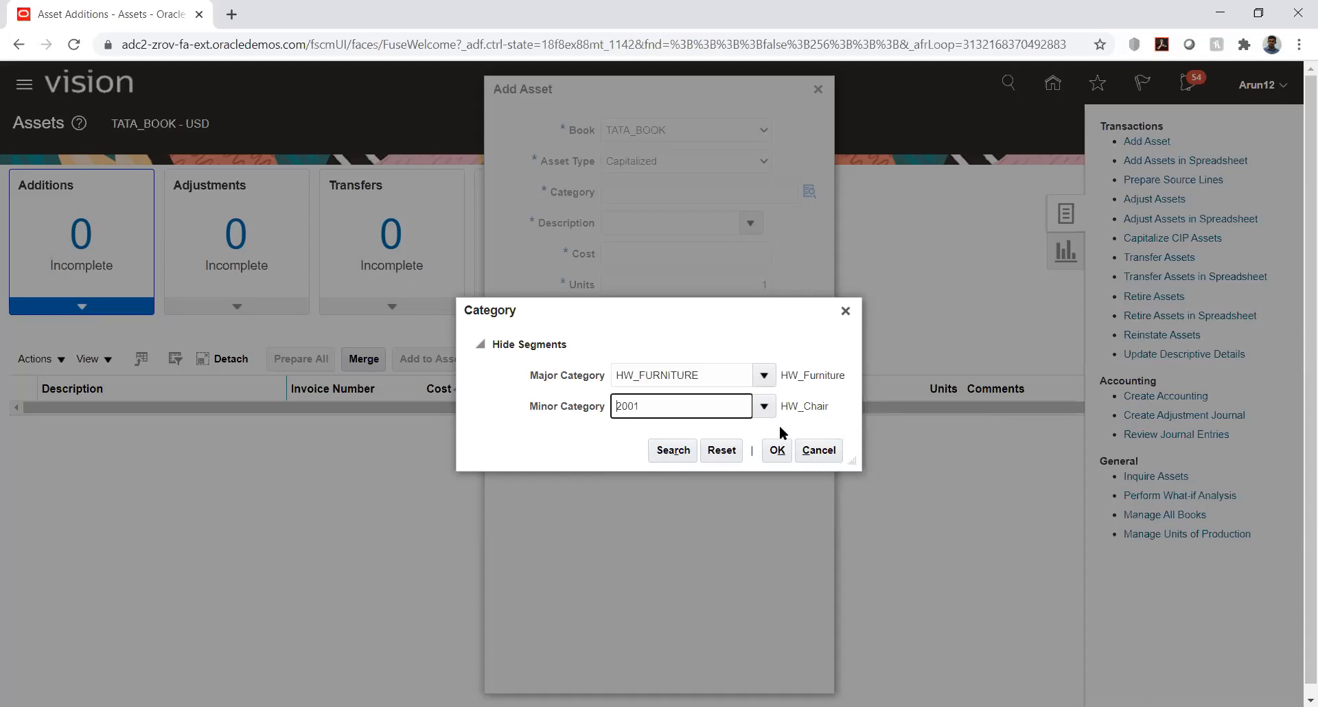
pyautogui.click(773, 451)
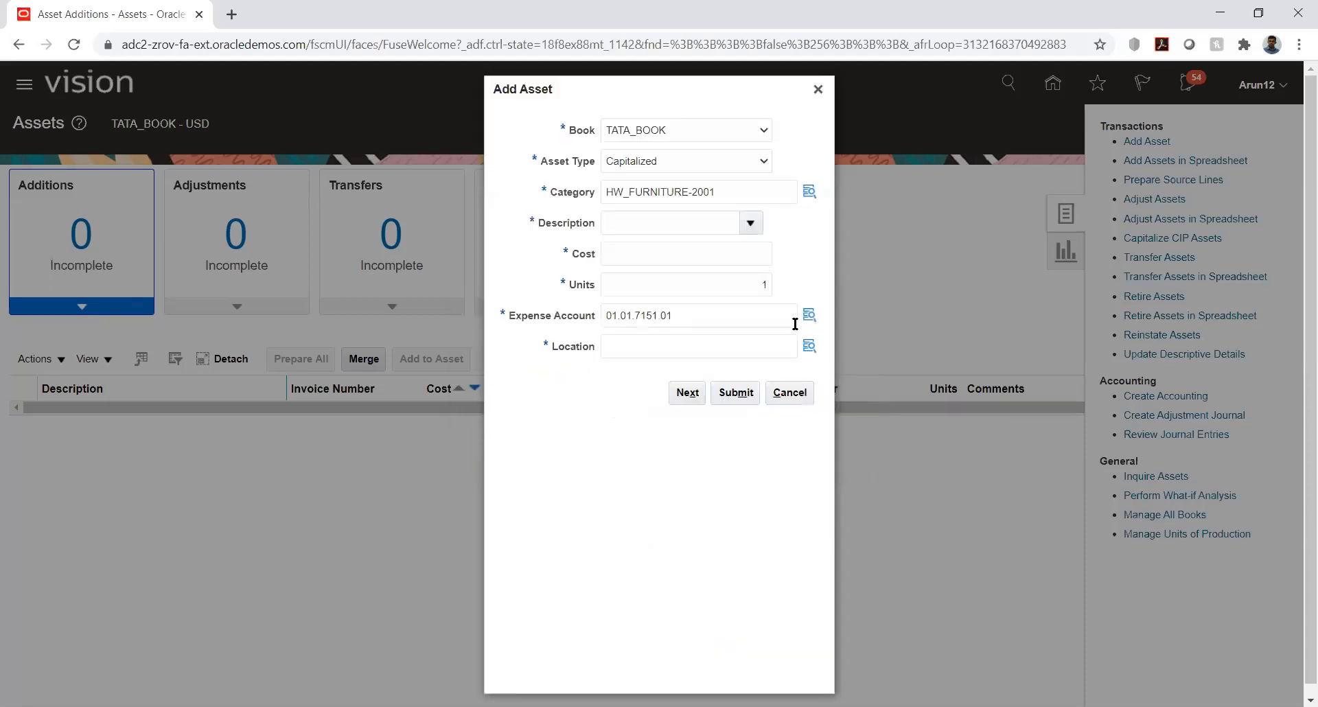
# Describe the asset as "CHAIR for HQ" with cost 30000 and 2 units, and accept the default expense account segments.
pyautogui.click(659, 232)
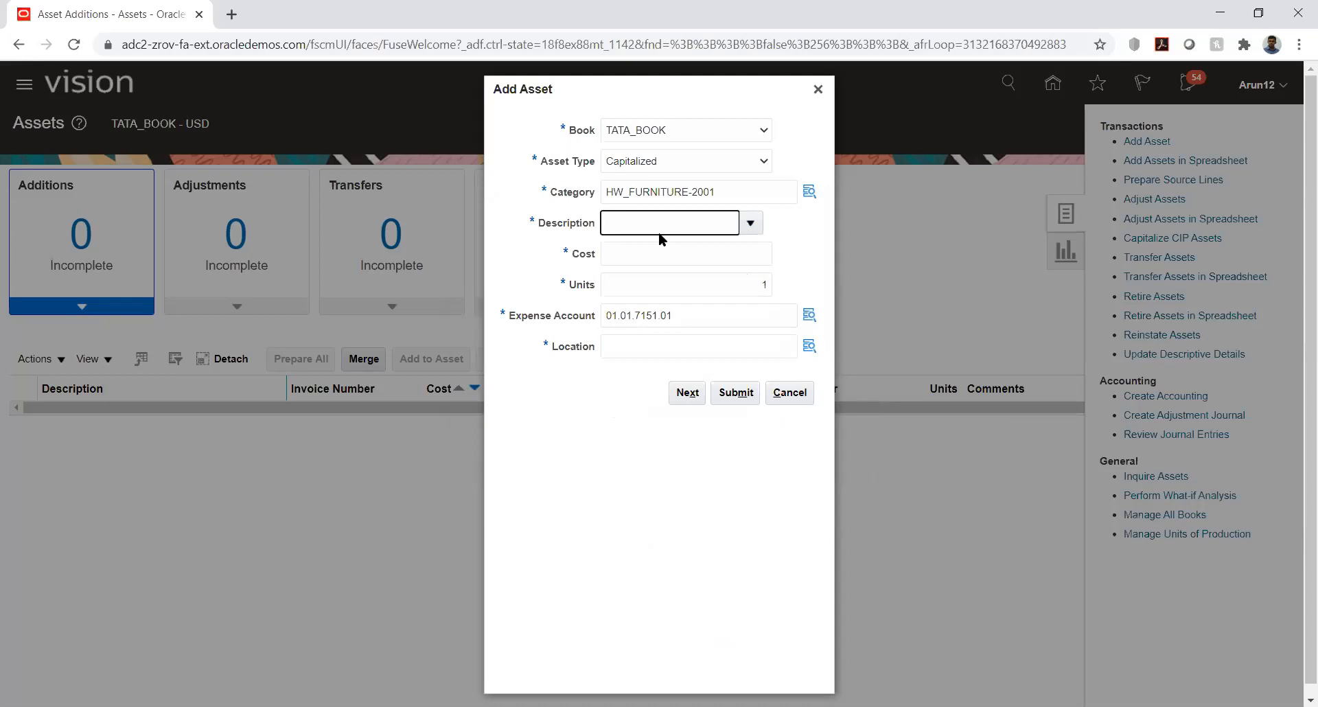
pyautogui.write('CHAIR for HQ')
pyautogui.press('Tab')
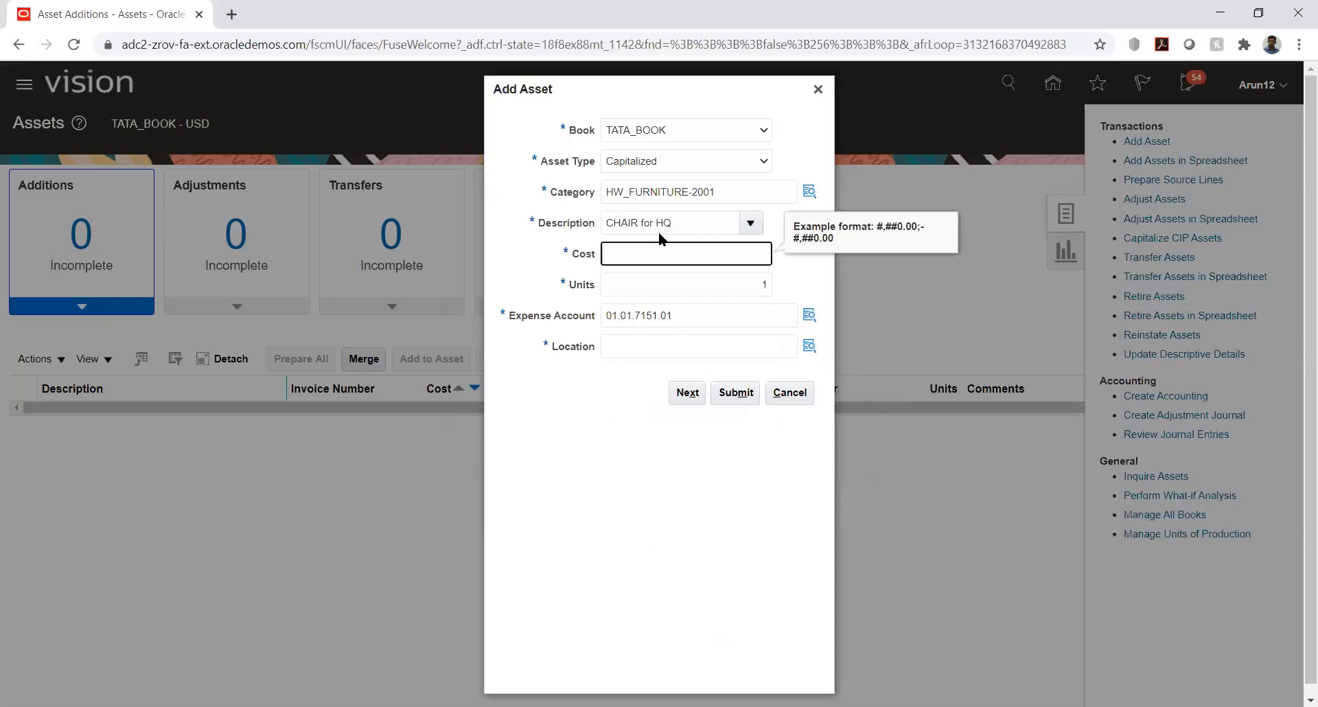
pyautogui.write('30000')
pyautogui.press('Tab')
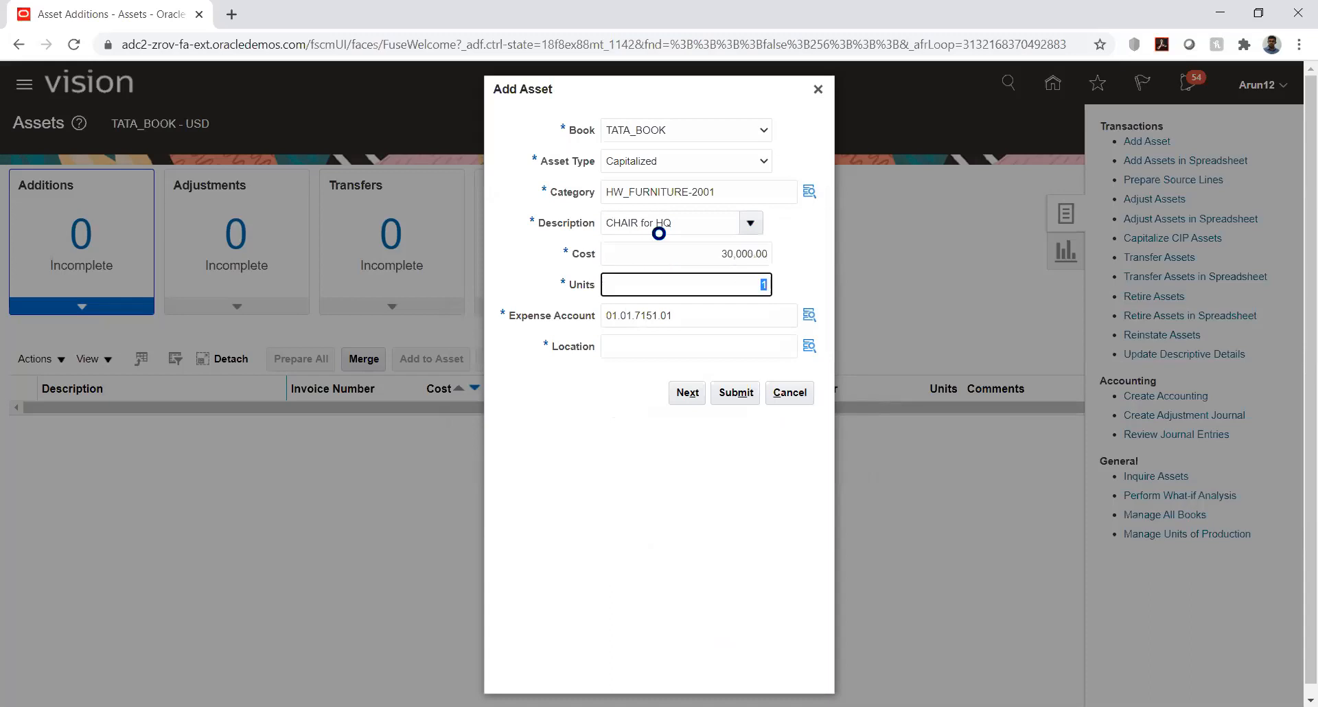
pyautogui.write('2')
pyautogui.press('Tab')
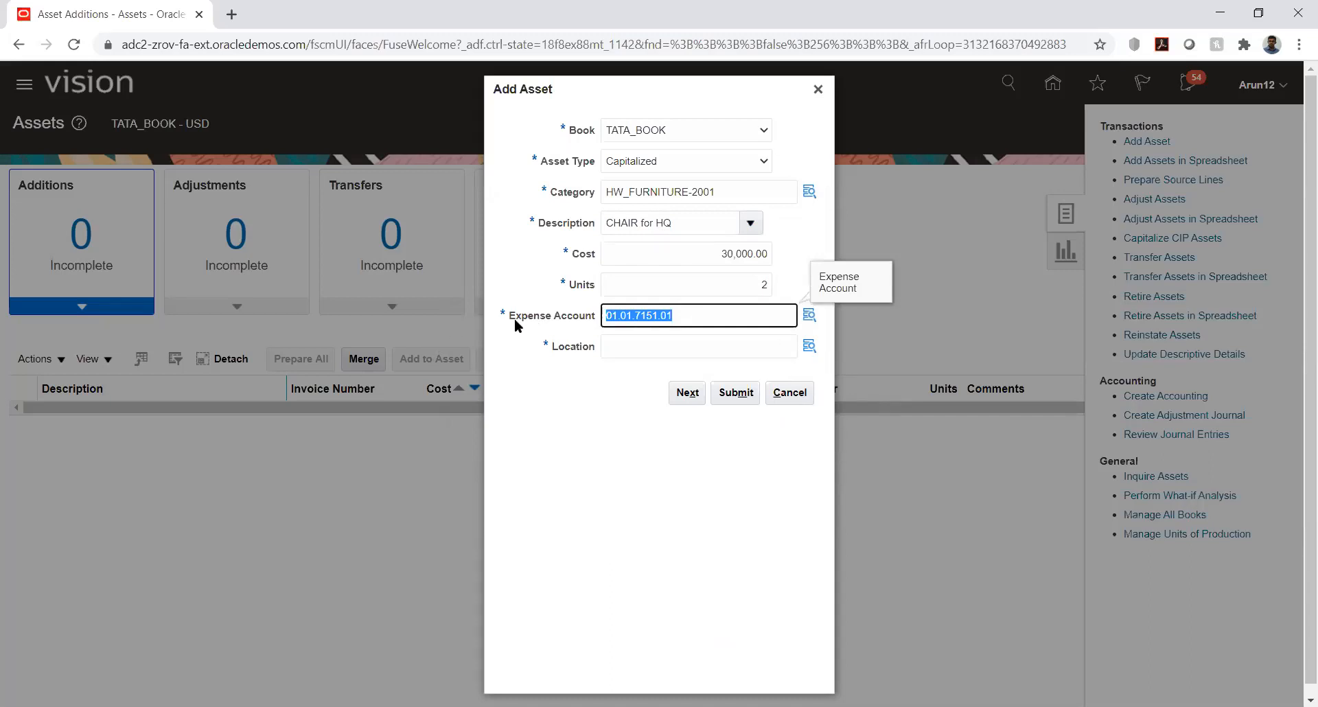
pyautogui.click(809, 315)
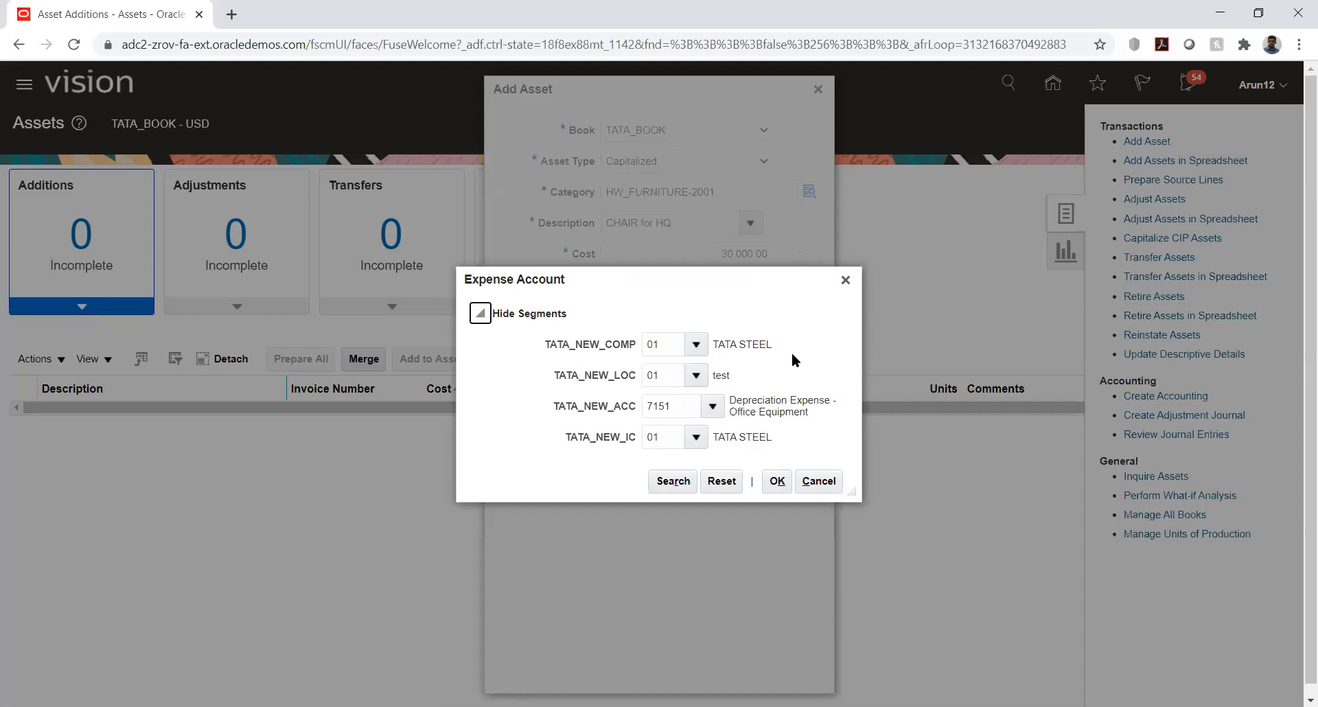
pyautogui.click(777, 480)
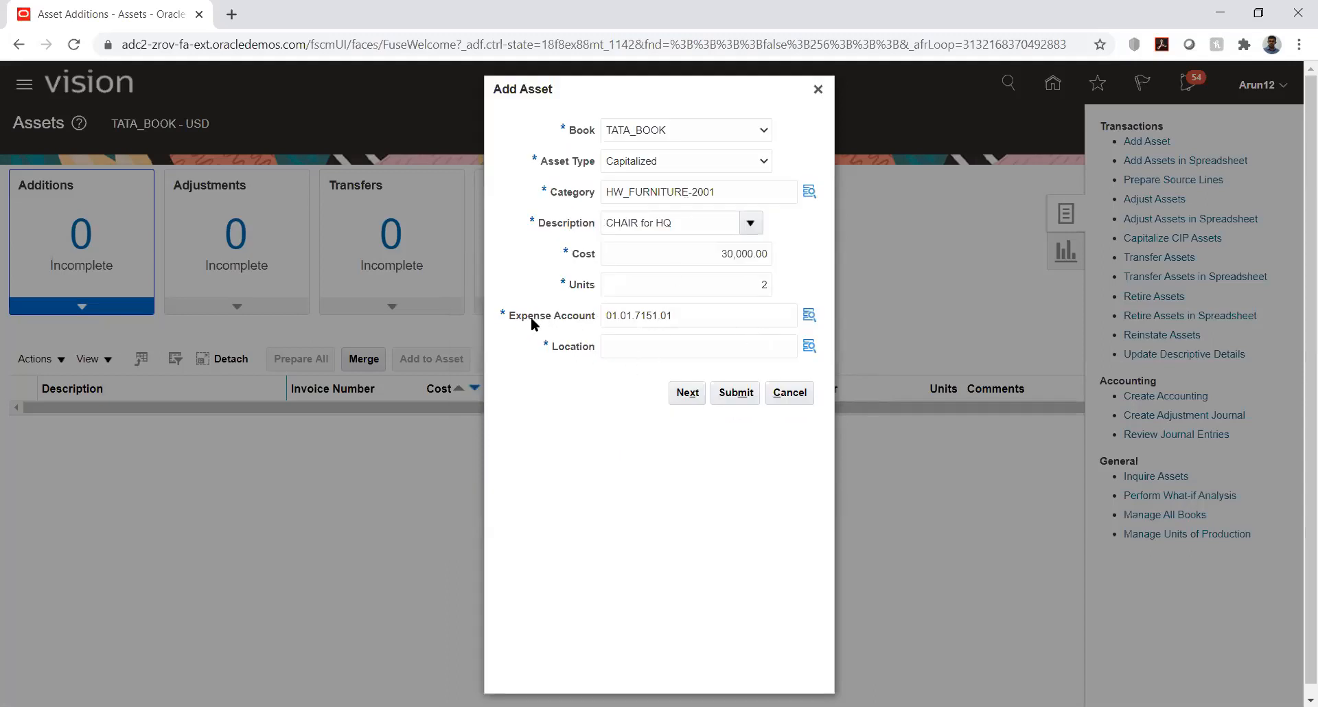
# Open the asset's location segments and choose CHINA as the country.
pyautogui.click(811, 345)
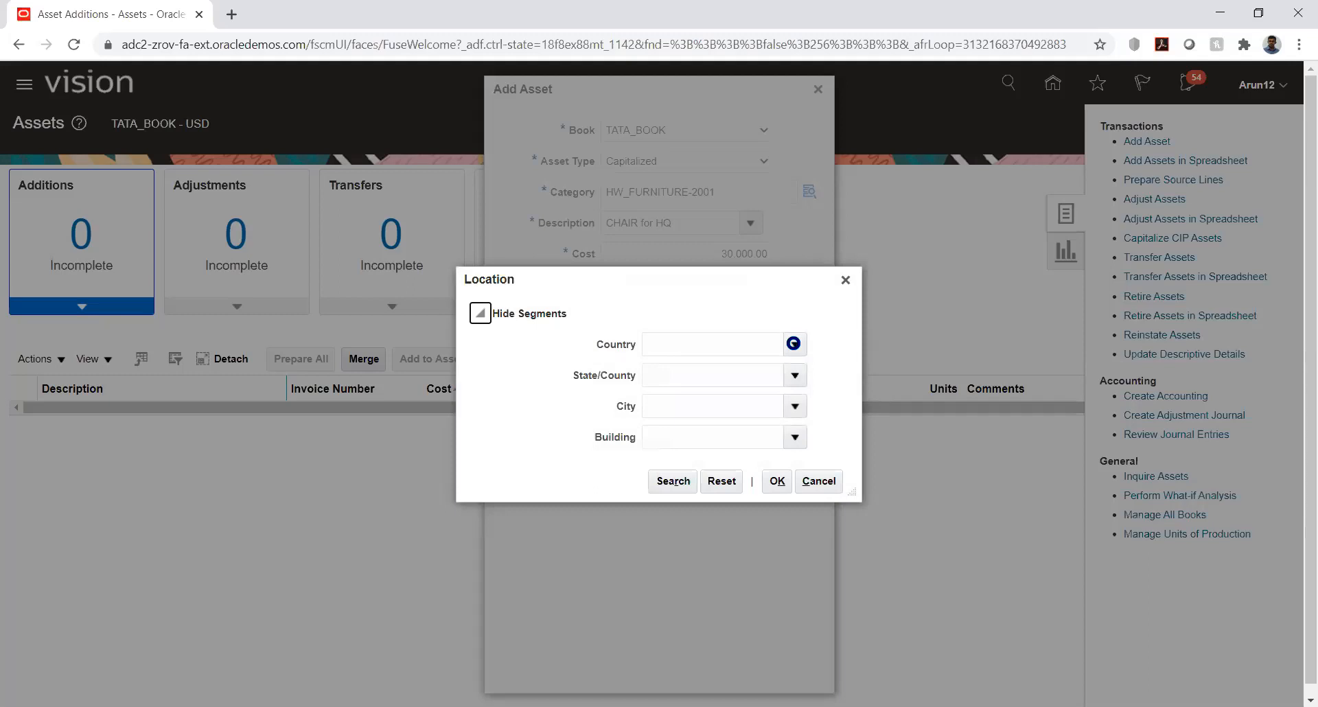
pyautogui.click(794, 343)
pyautogui.click(794, 344)
pyautogui.click(794, 343)
pyautogui.click(791, 344)
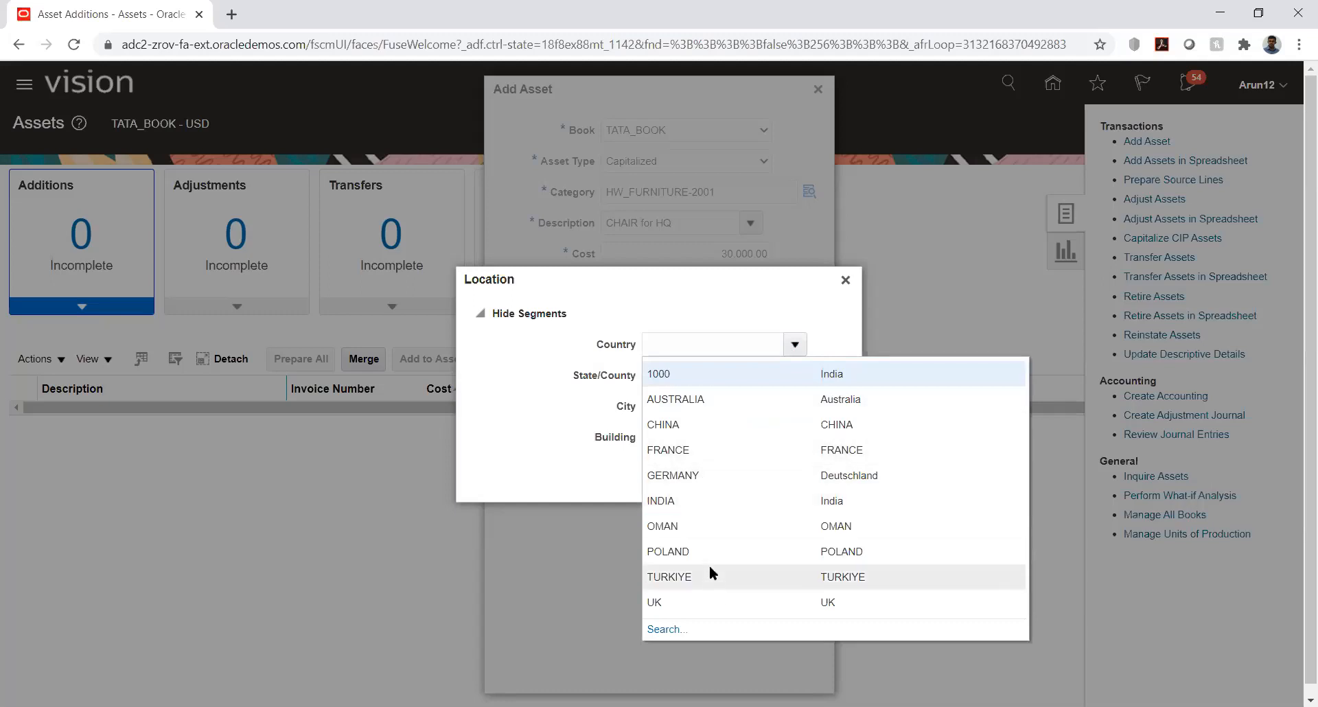
pyautogui.click(676, 426)
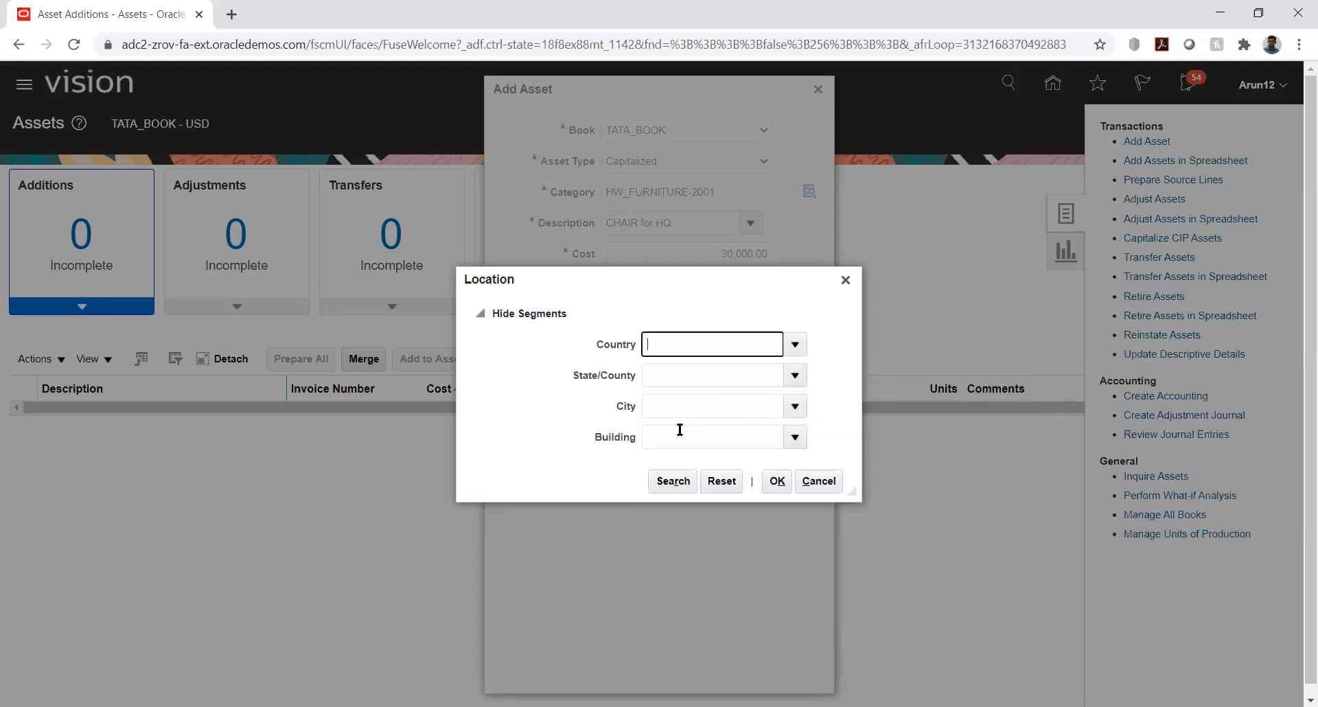
# Complete the location with state BEIJING, city BEIJING and building 1000, and continue to the asset's full details.
pyautogui.click(797, 375)
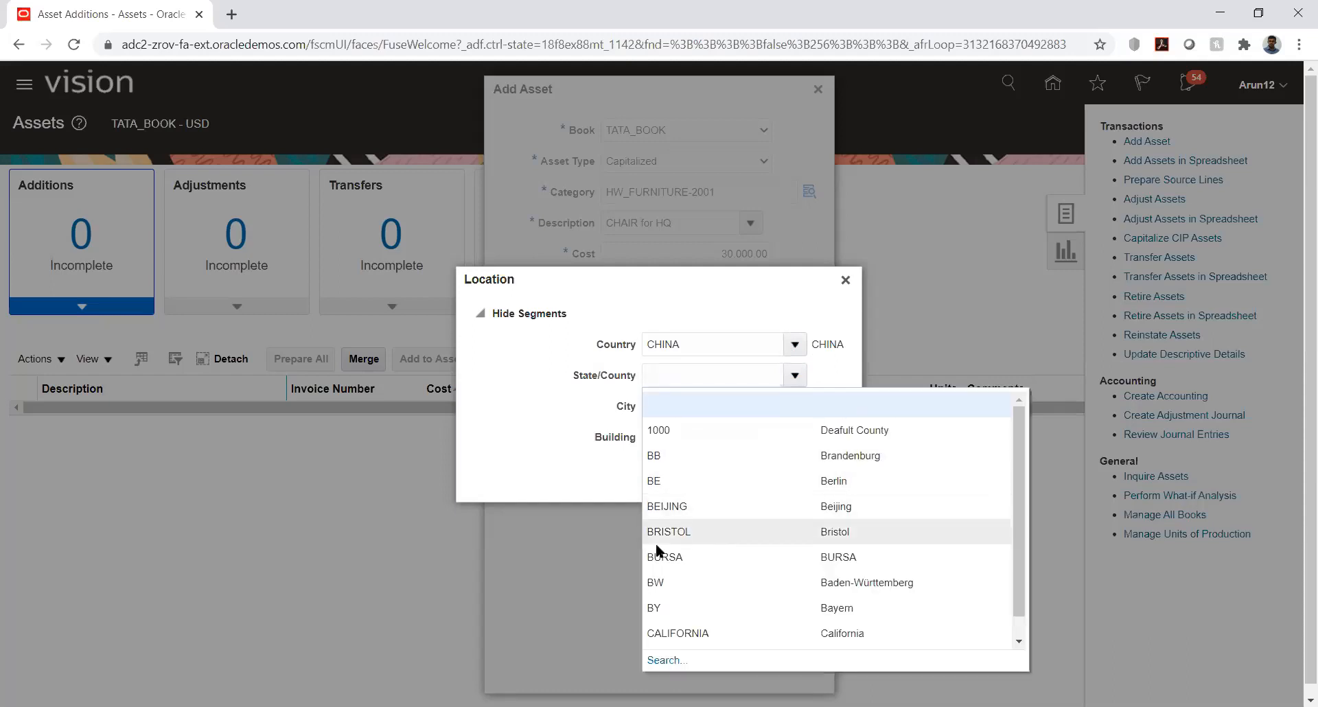
pyautogui.click(661, 506)
pyautogui.click(795, 405)
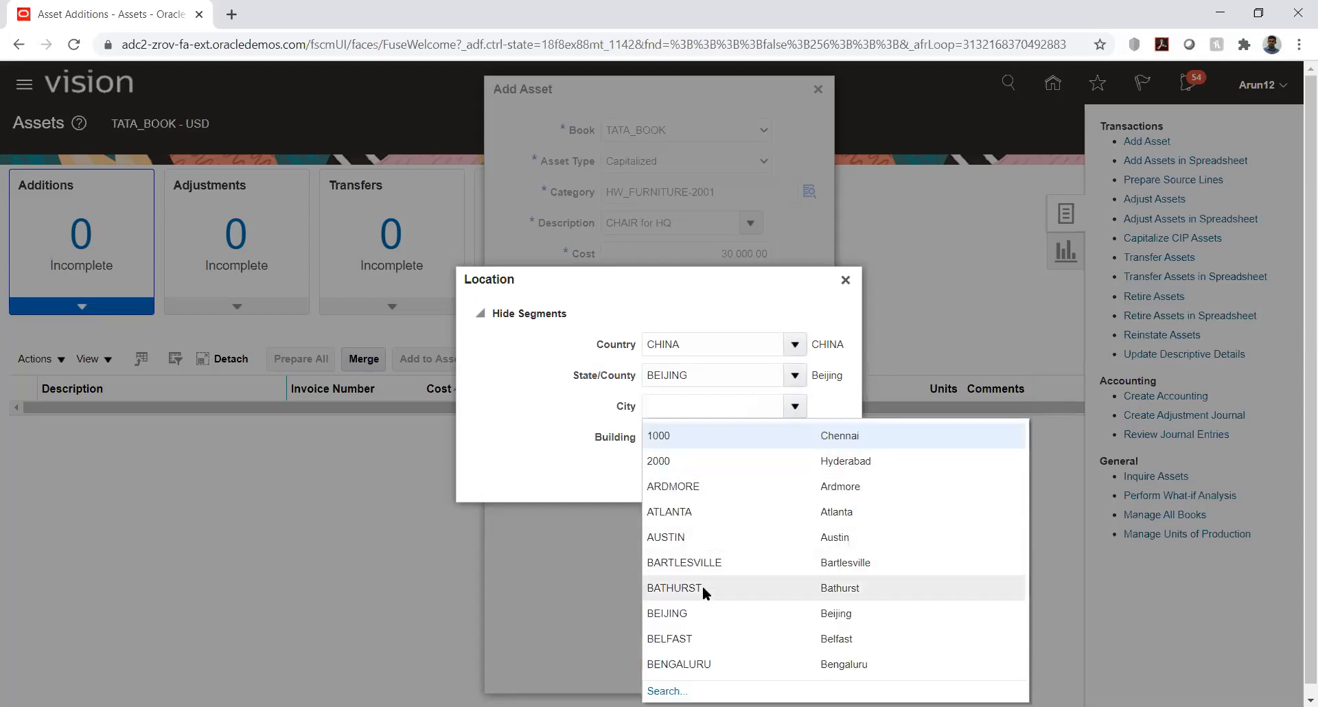
pyautogui.click(699, 609)
pyautogui.click(795, 438)
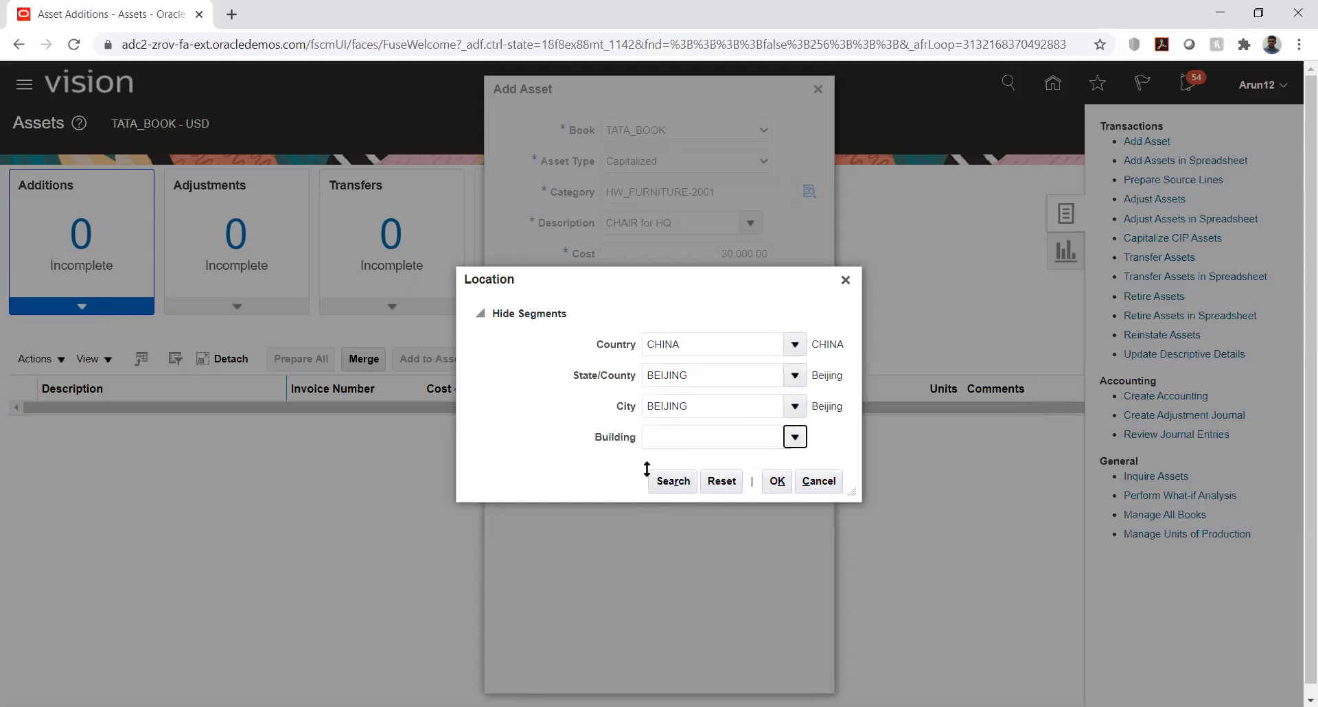
pyautogui.click(661, 522)
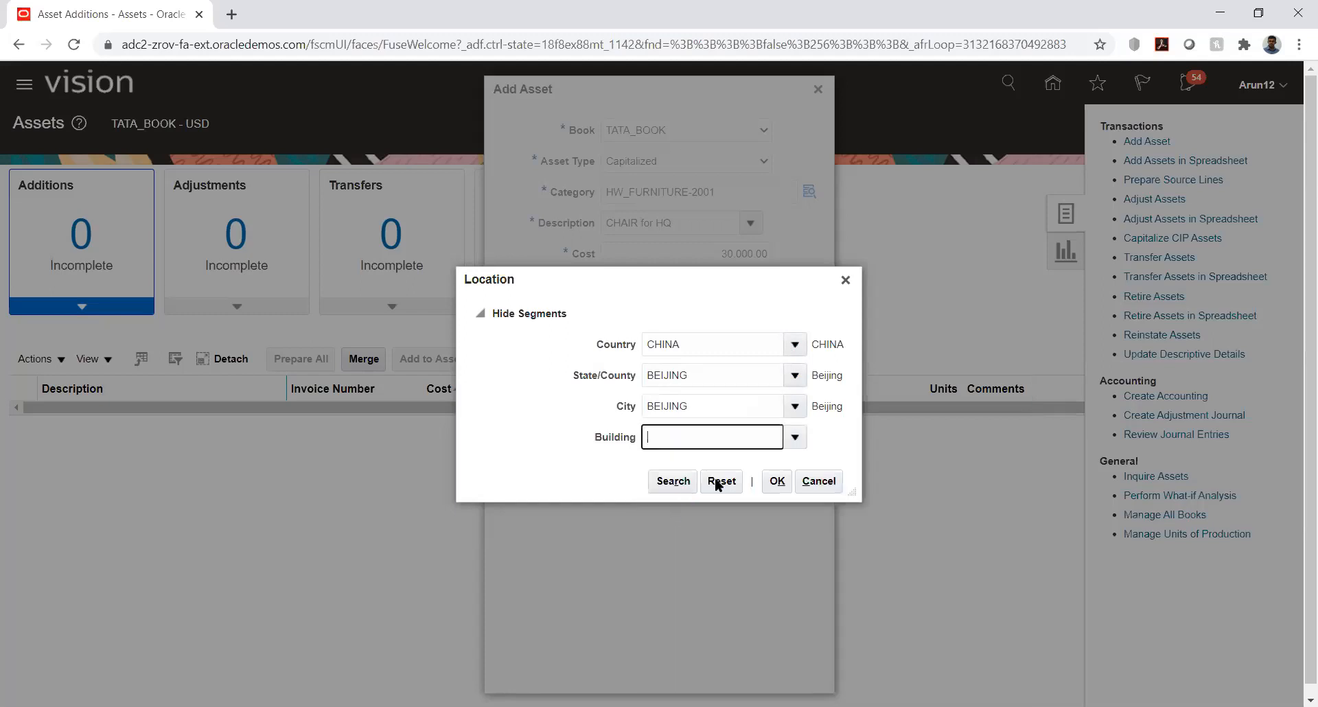
pyautogui.click(777, 481)
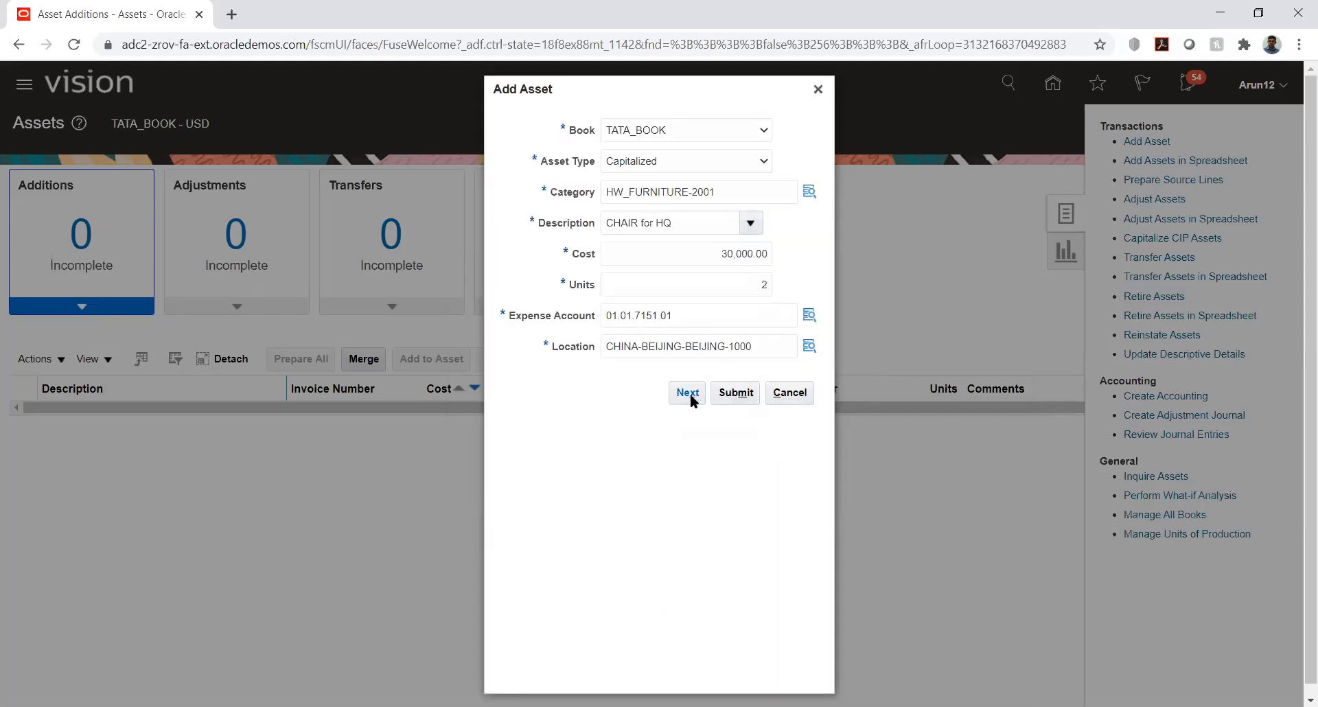
pyautogui.click(691, 398)
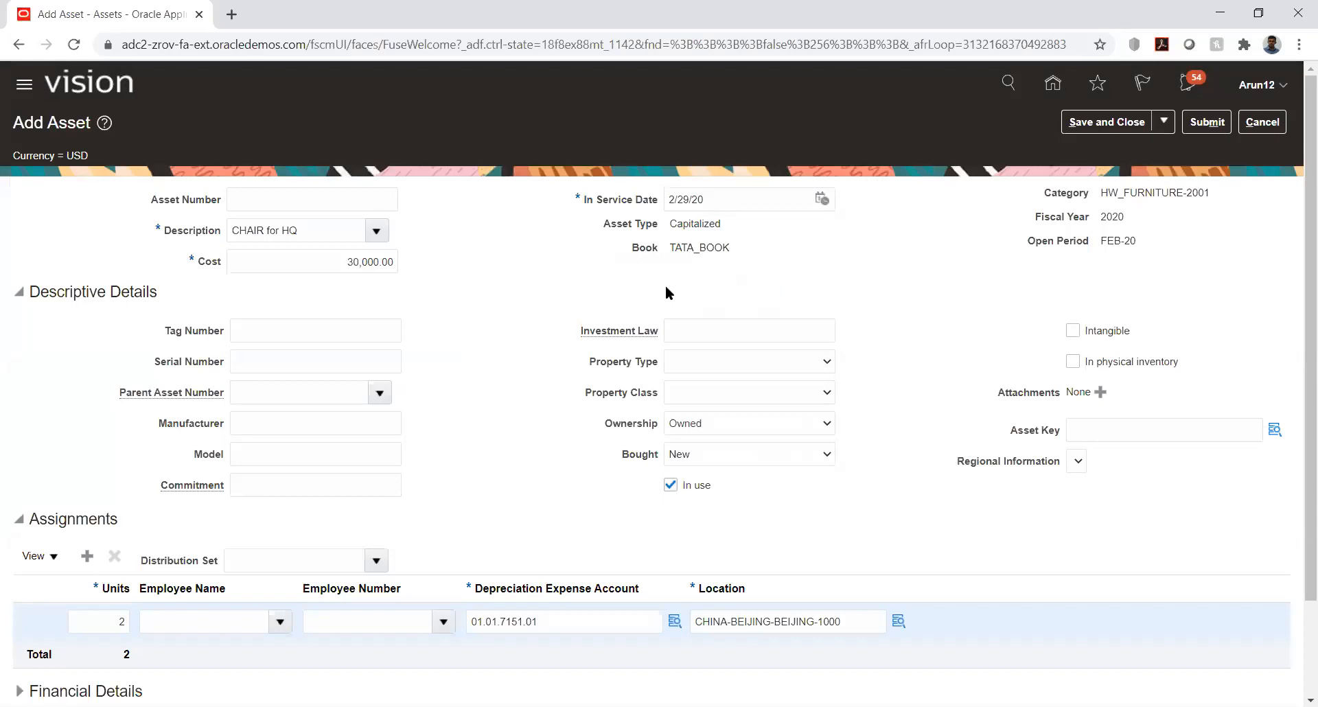
# Assign asset key 1000 (Default Asset key) to the new asset.
pyautogui.rightClick(627, 359)
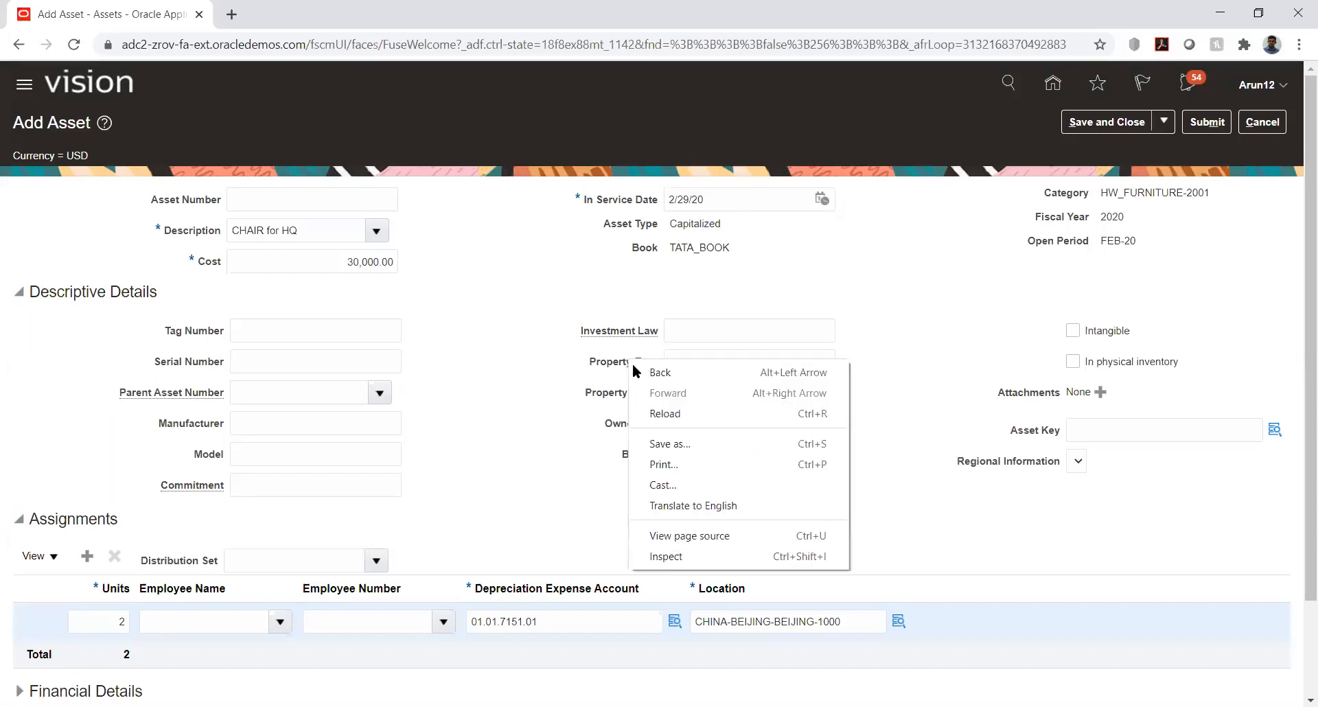
pyautogui.click(909, 299)
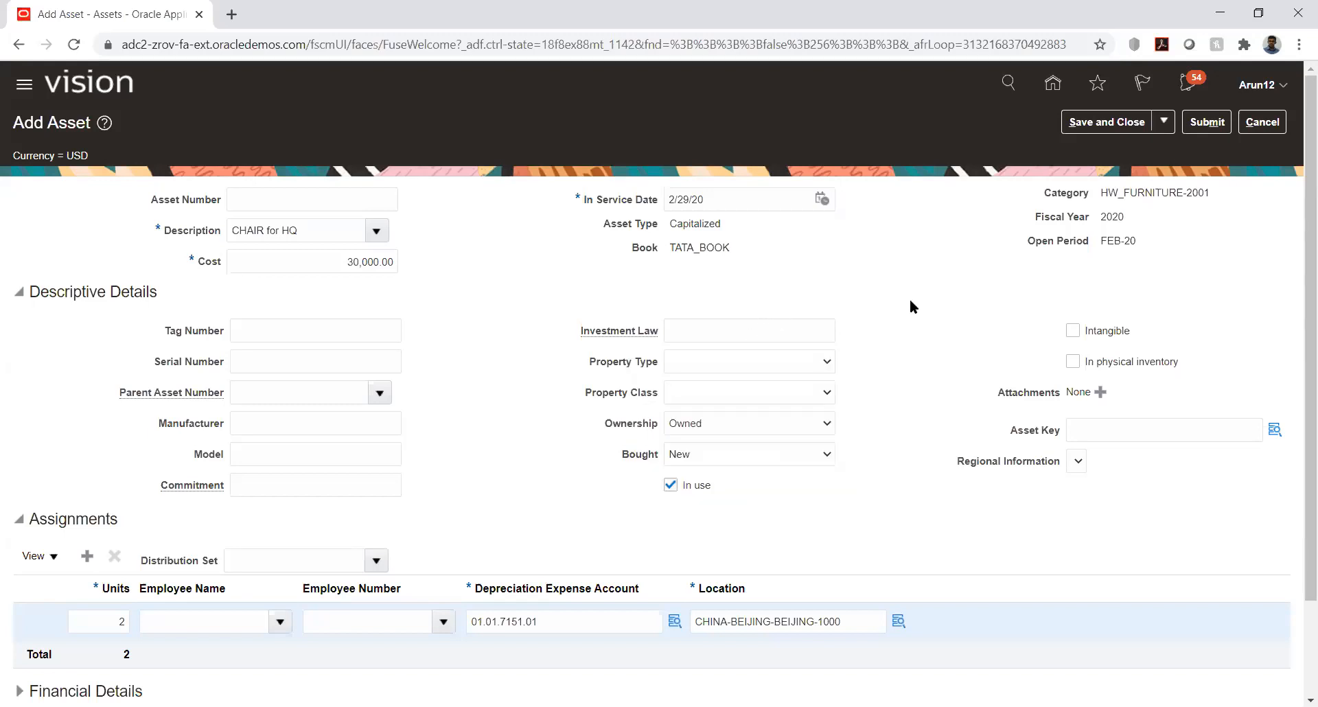
pyautogui.click(1271, 429)
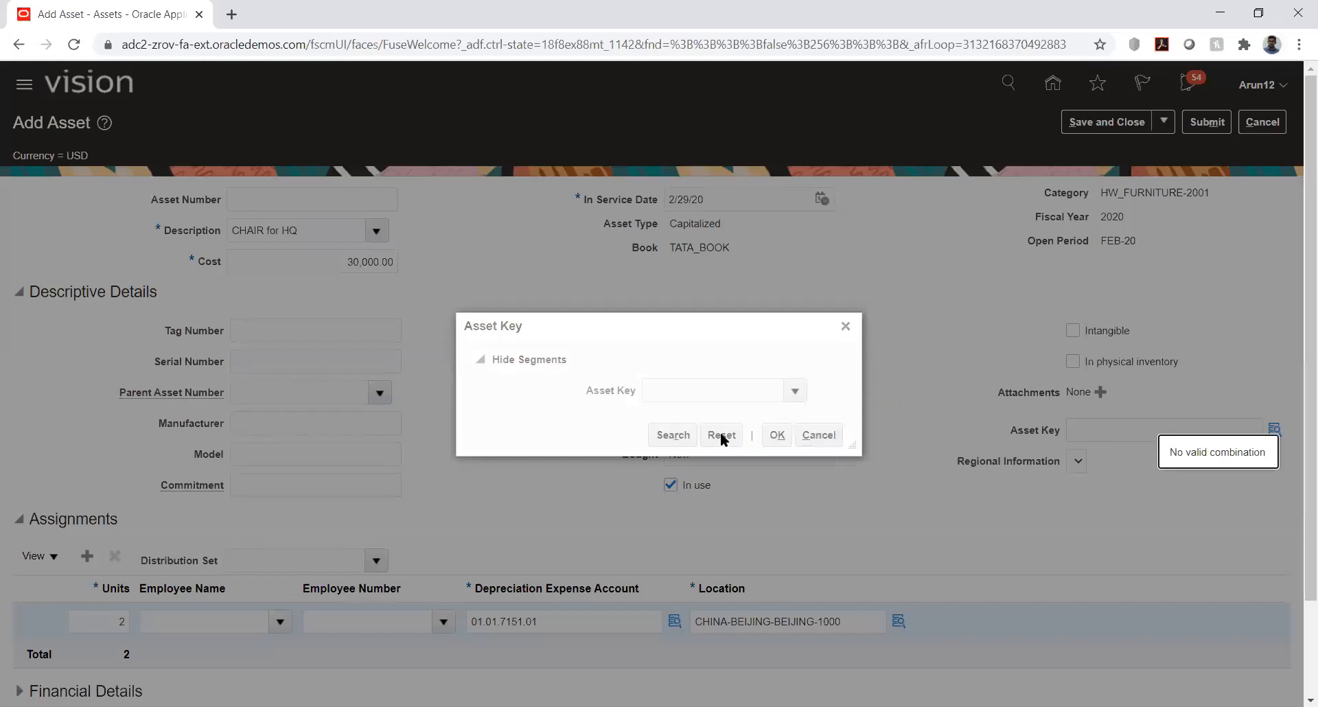
pyautogui.click(794, 390)
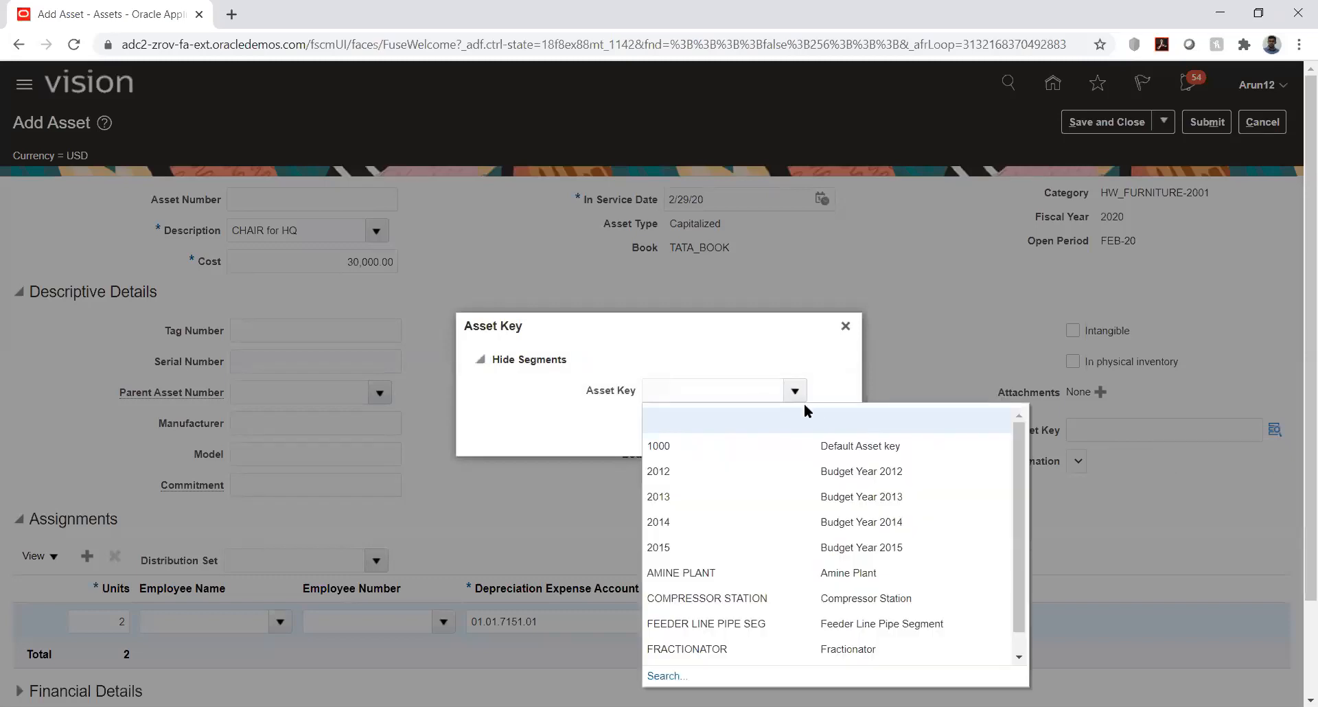
pyautogui.click(738, 445)
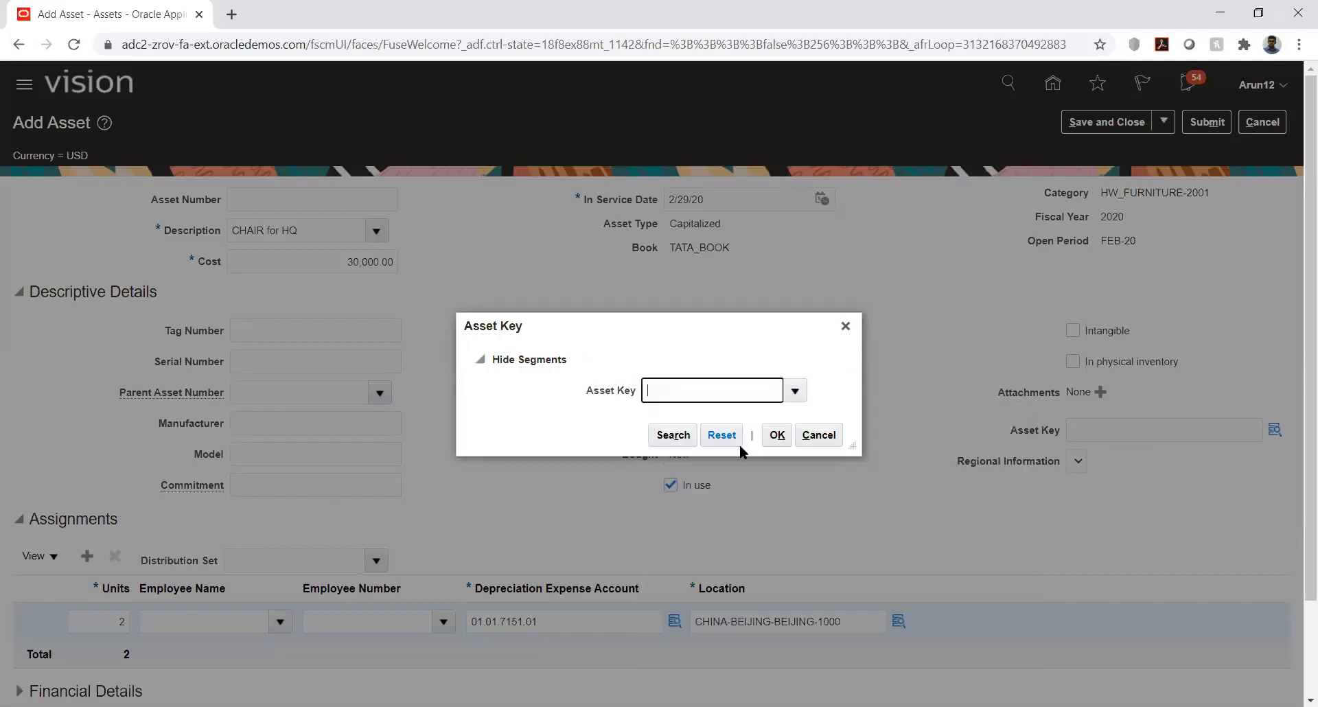
pyautogui.click(778, 441)
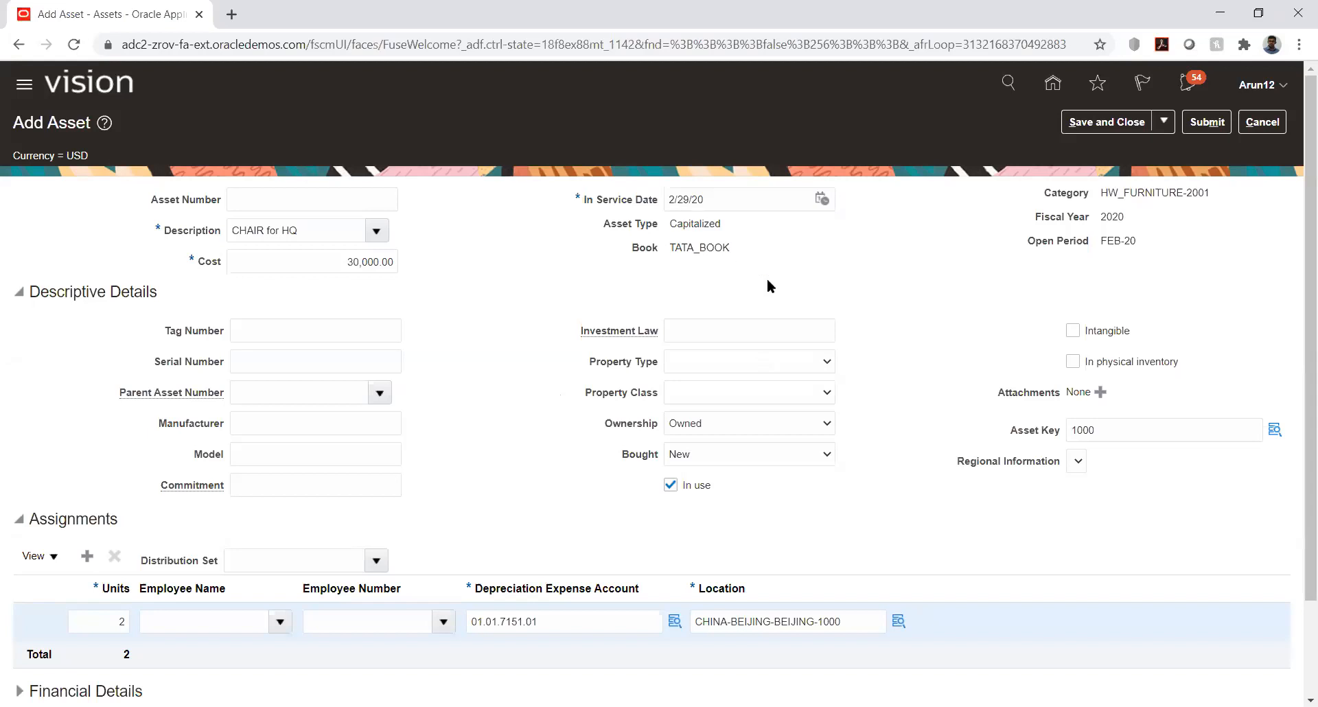
pyautogui.doubleClick(1112, 243)
pyautogui.click(973, 217)
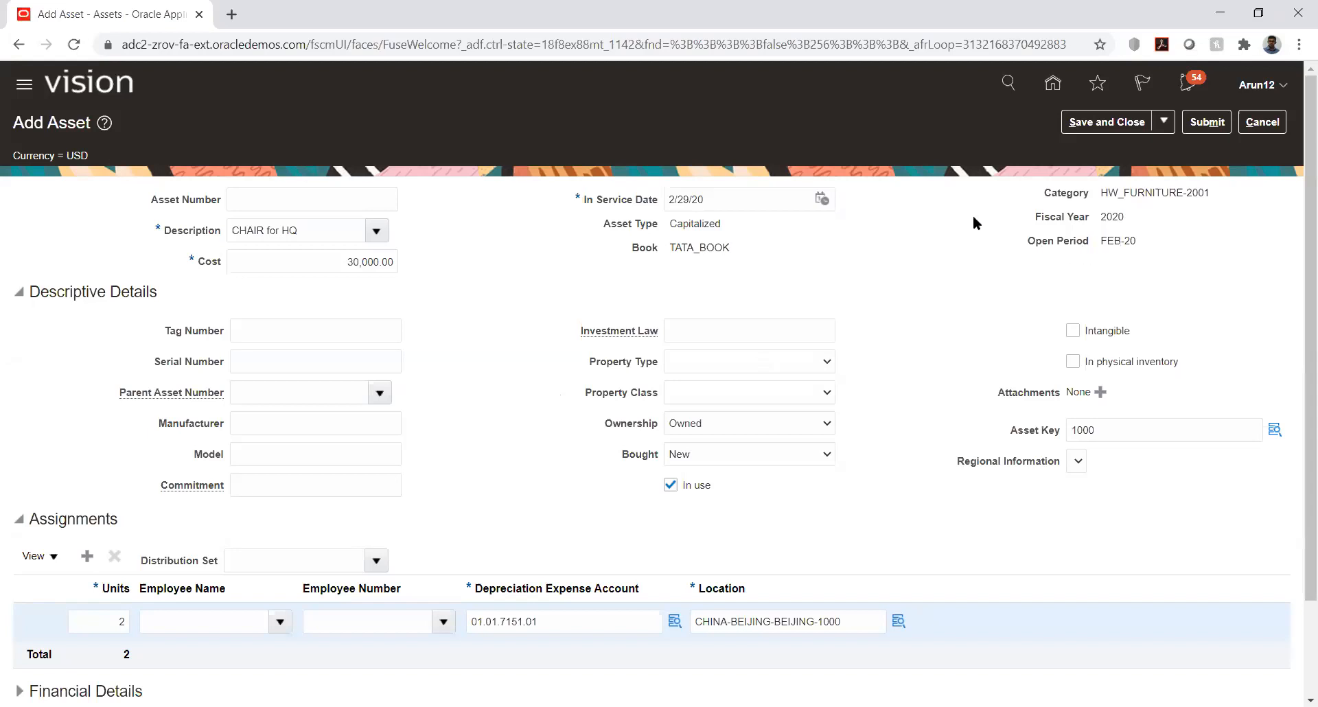
pyautogui.click(684, 200)
pyautogui.click(913, 245)
# Assign the two units to an employee by searching for the employee's name and selecting the first match.
pyautogui.scroll(-2, 513, 383)
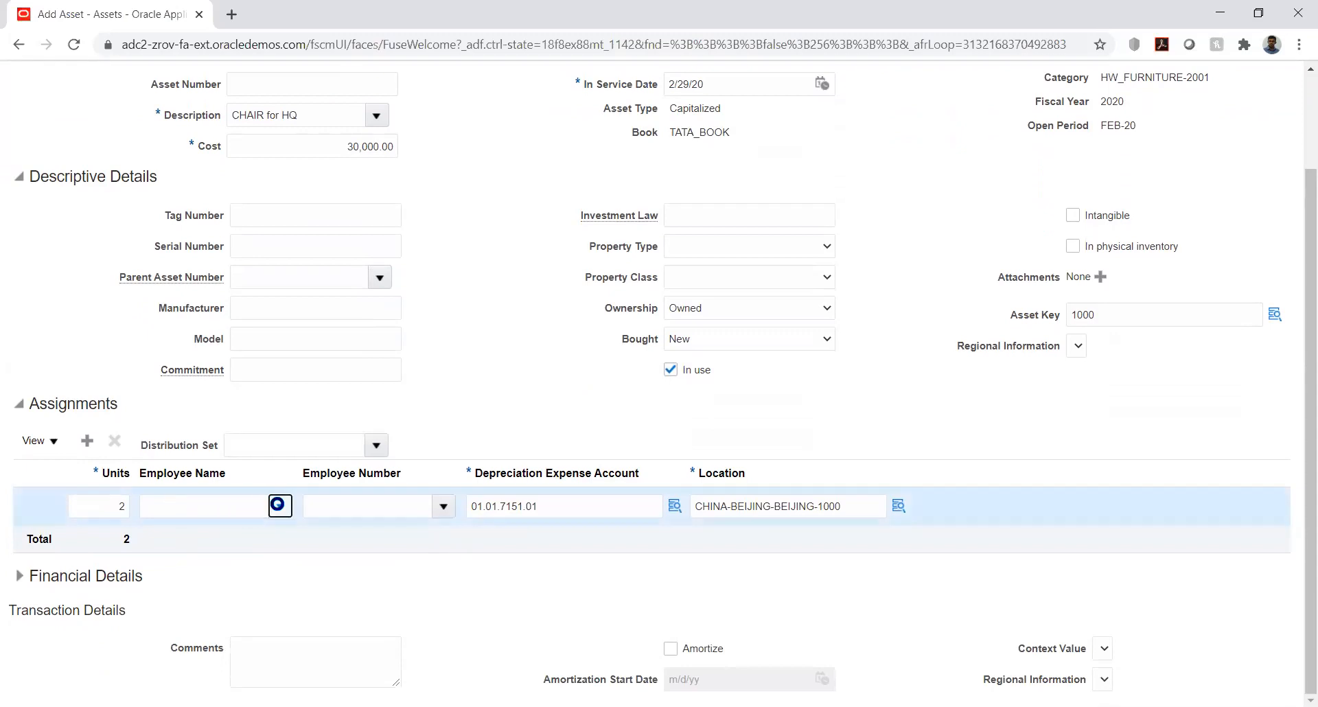
pyautogui.click(278, 504)
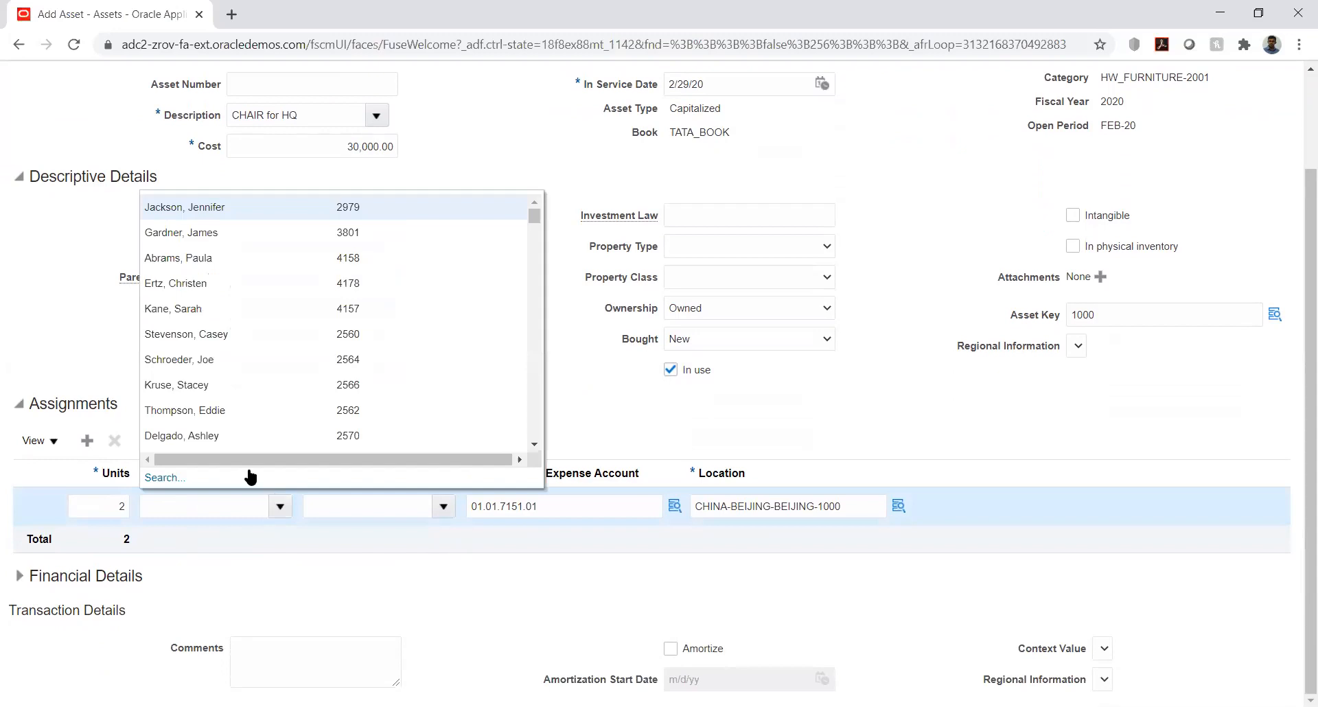
pyautogui.click(169, 478)
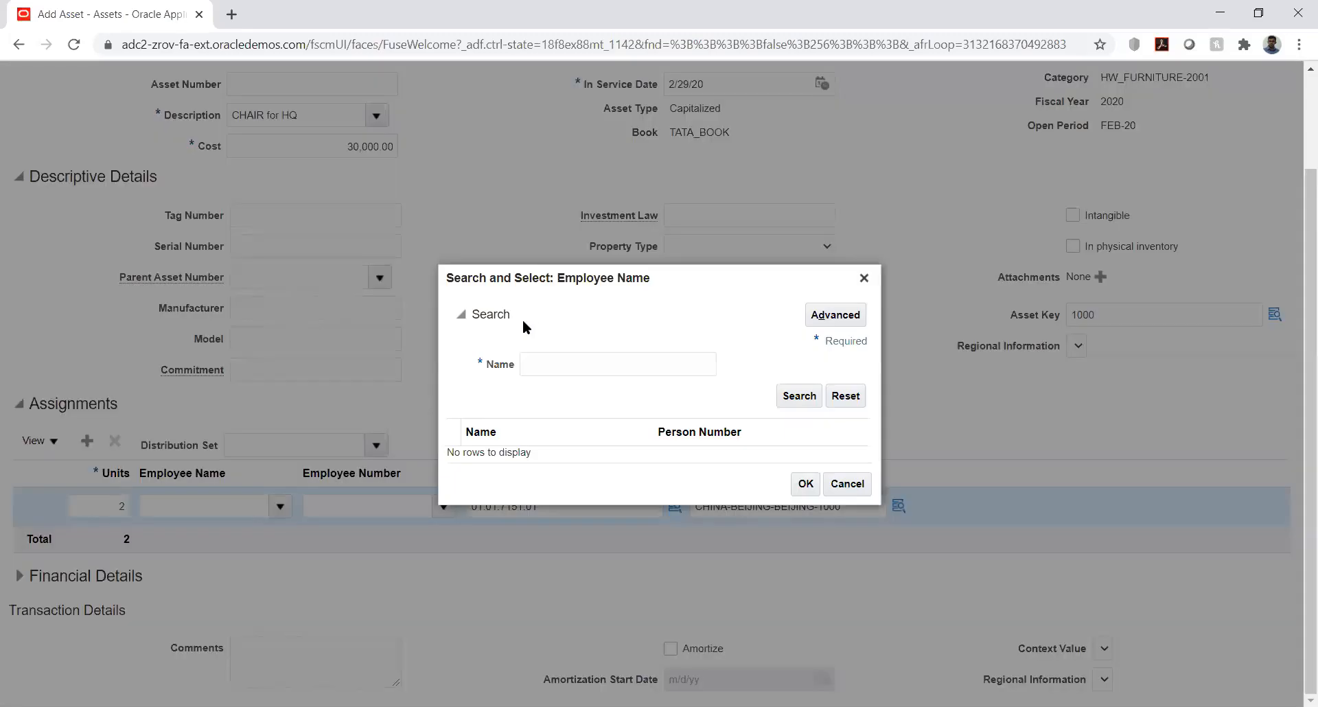
pyautogui.click(530, 366)
pyautogui.write('Arun12')
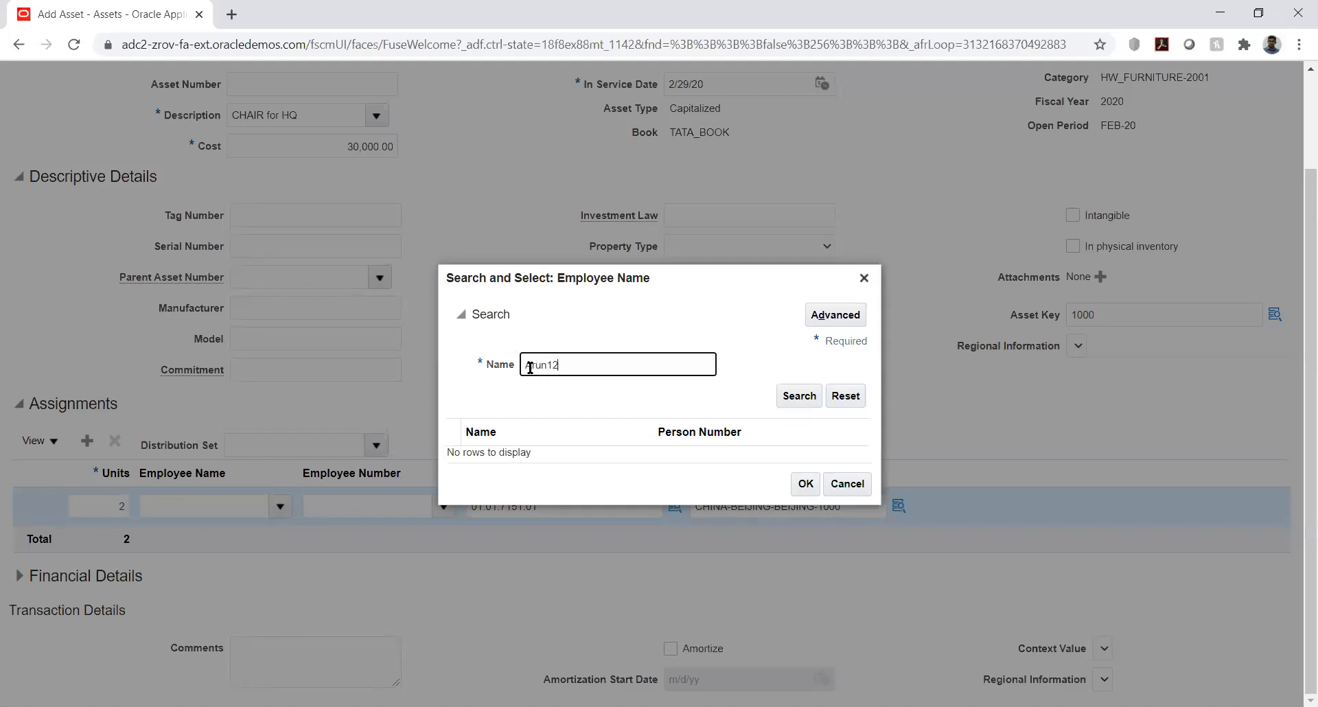
pyautogui.press('Return')
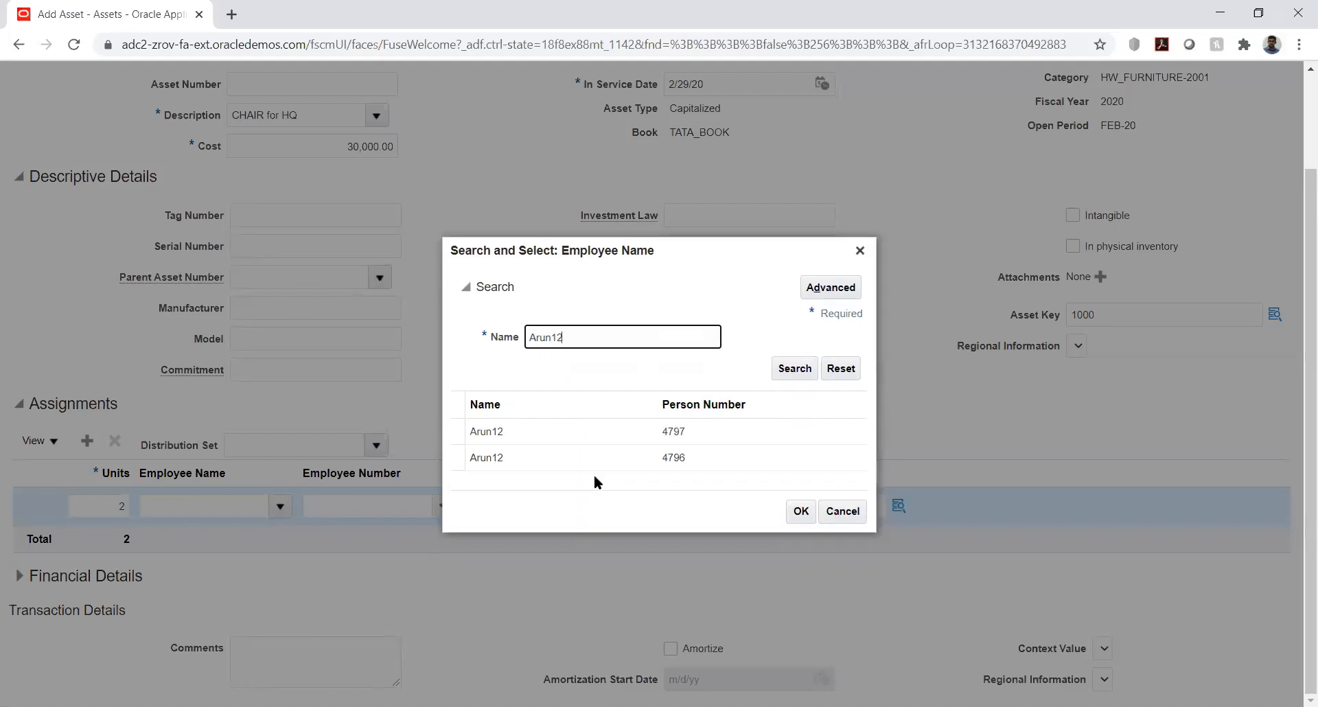
pyautogui.click(547, 432)
pyautogui.click(802, 510)
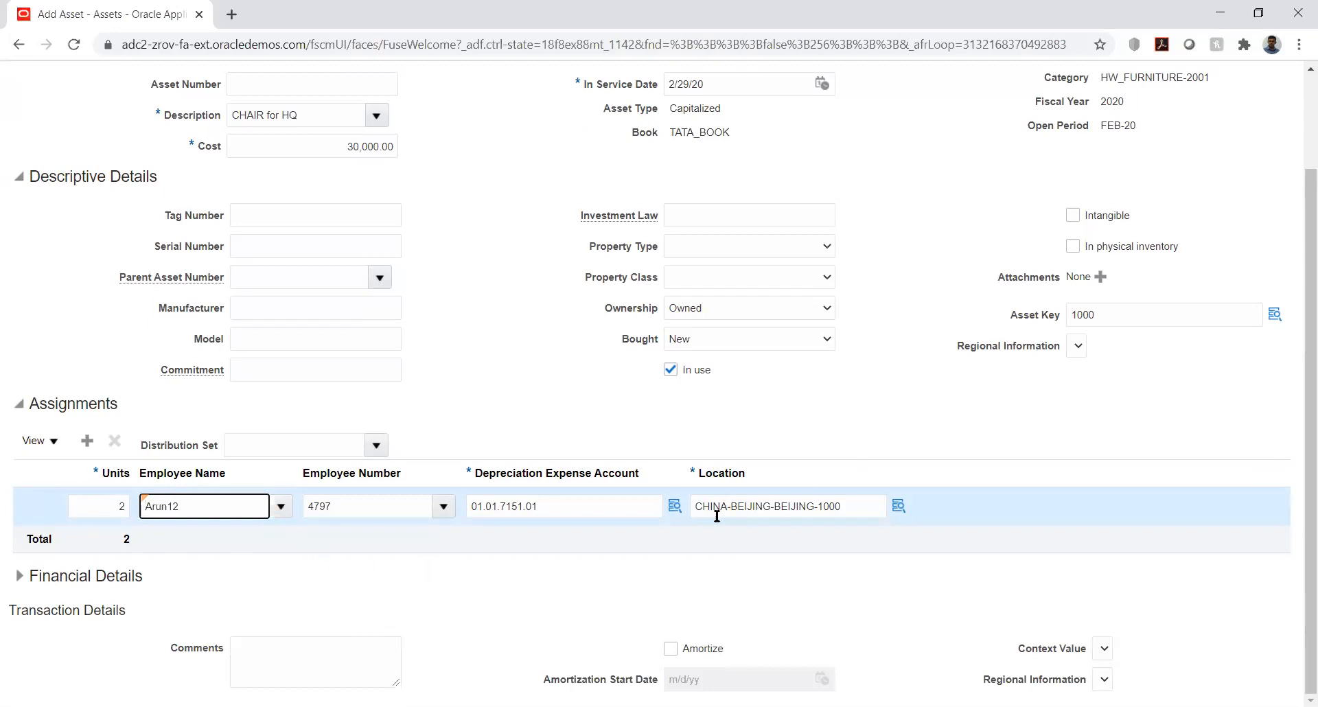
pyautogui.click(291, 587)
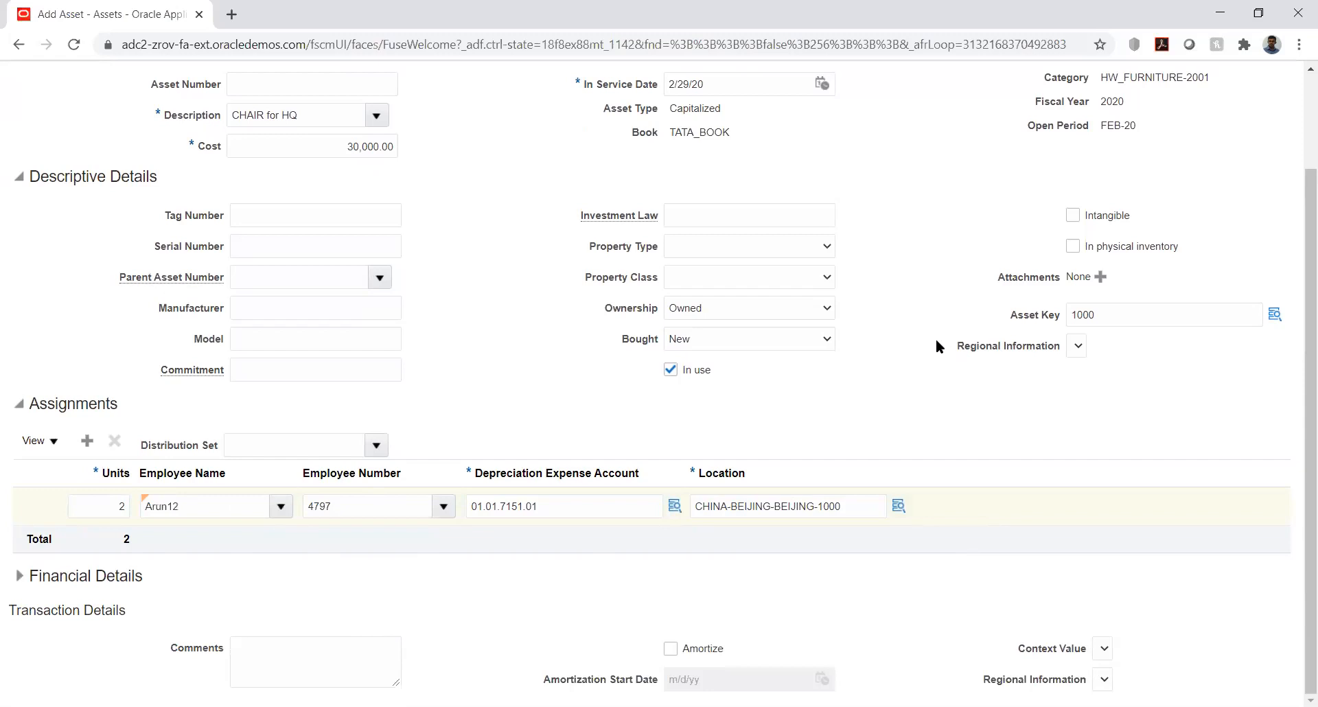
# Set the asset number to 12 and submit the new asset.
pyautogui.scroll(2, 937, 339)
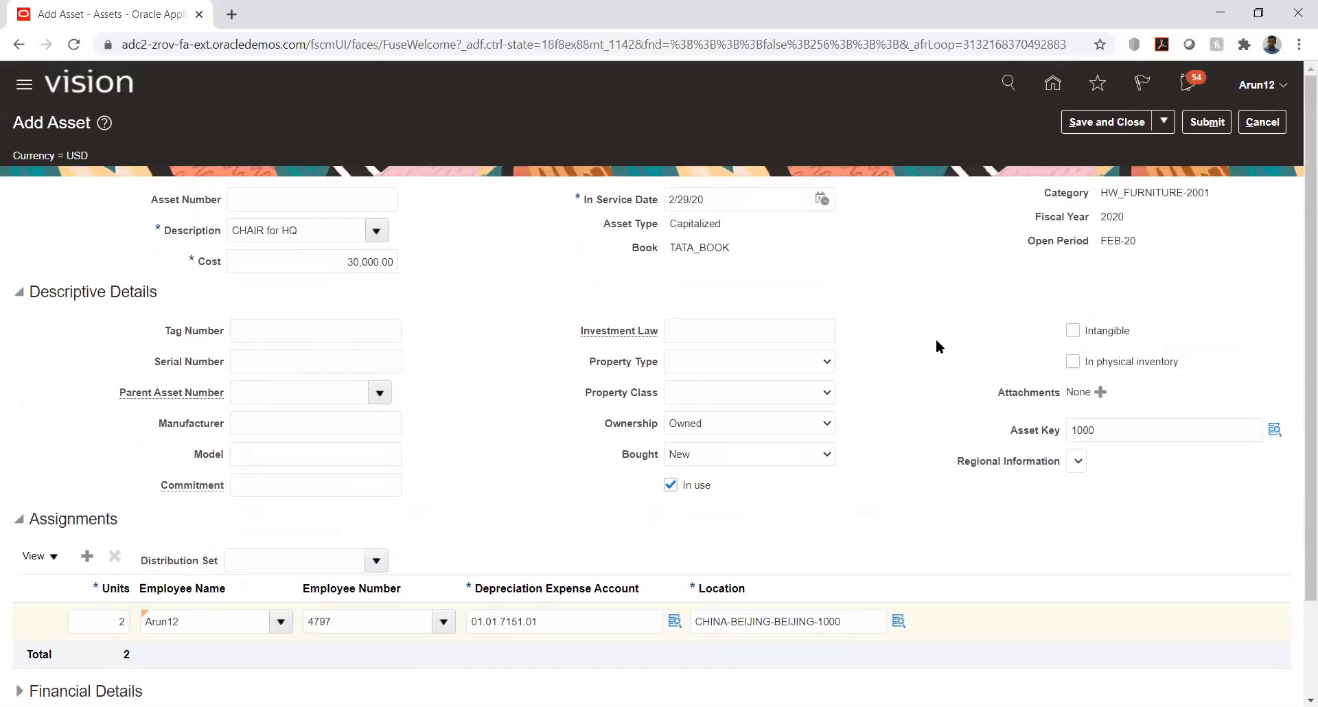
pyautogui.scroll(-1, 937, 339)
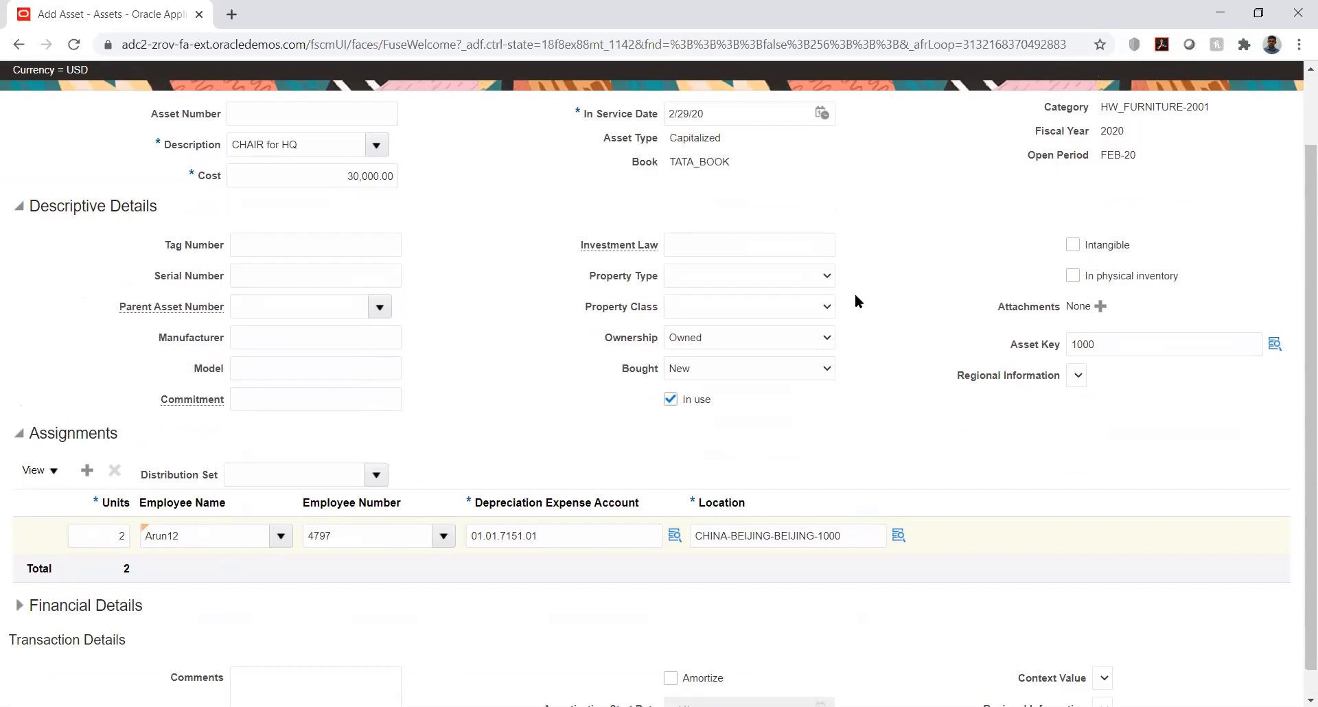
pyautogui.scroll(2, 856, 296)
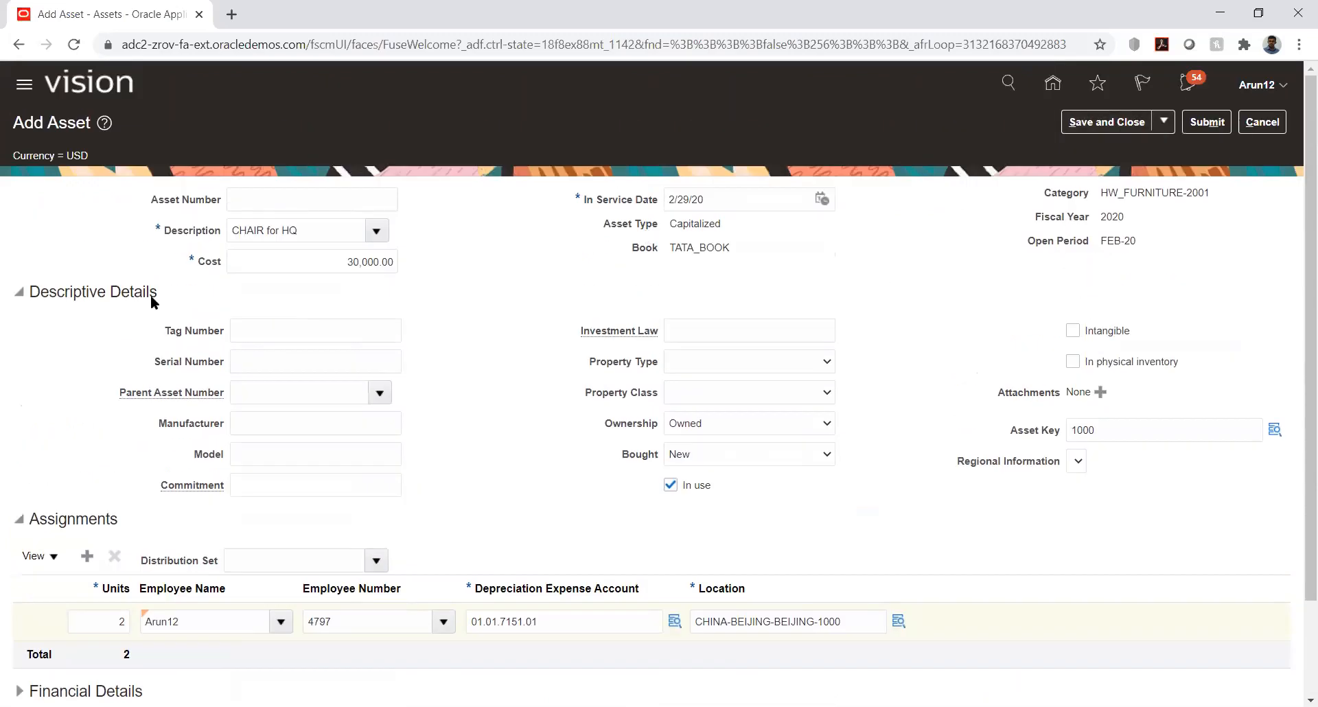
pyautogui.click(254, 204)
pyautogui.write('12')
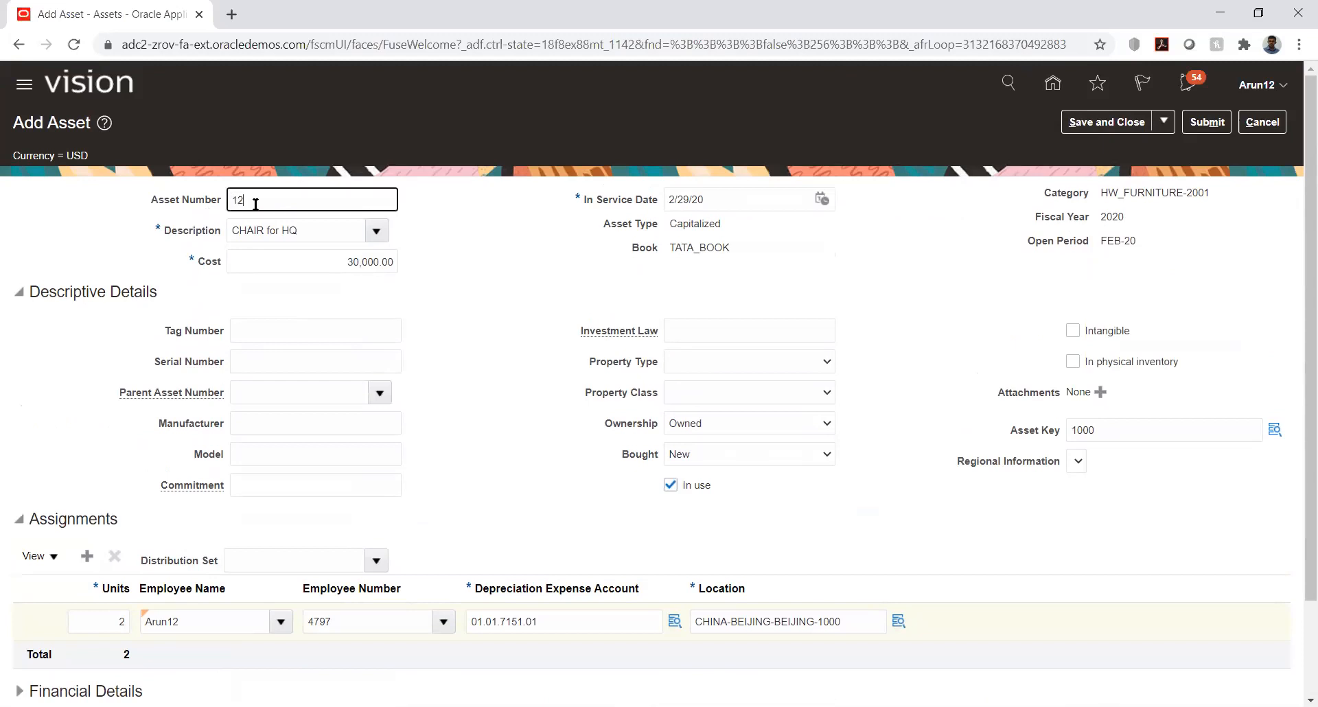
pyautogui.click(1207, 121)
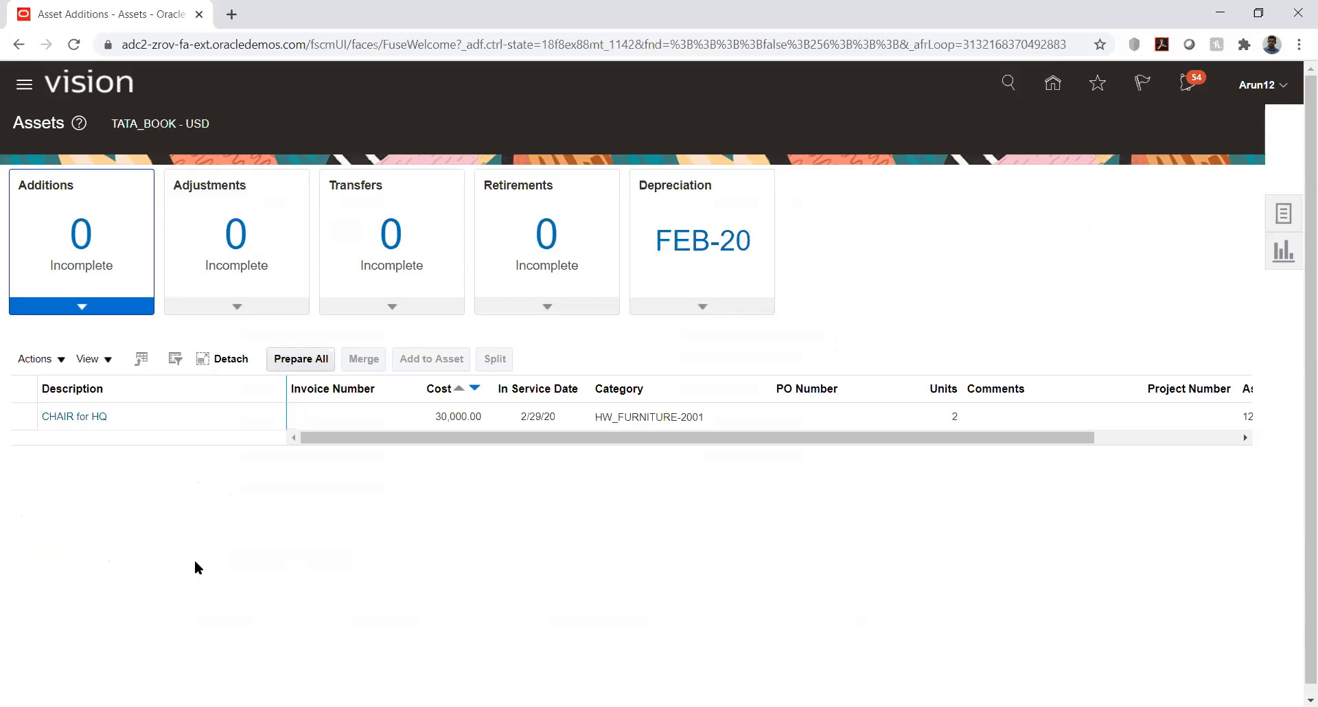
# Check the columns of the CHAIR for HQ line in the additions list, open the line, and return to the home page.
pyautogui.moveTo(341, 439); pyautogui.dragTo(513, 454)
pyautogui.click(175, 419)
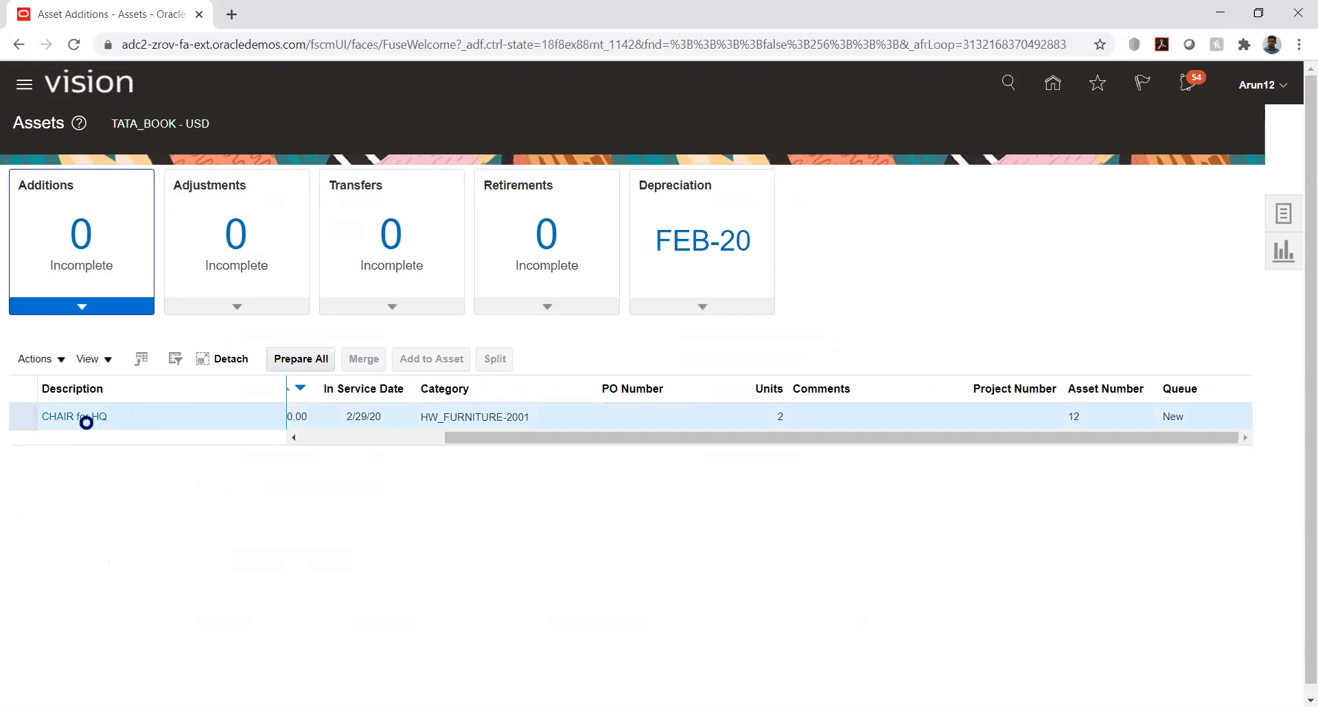
pyautogui.click(314, 437)
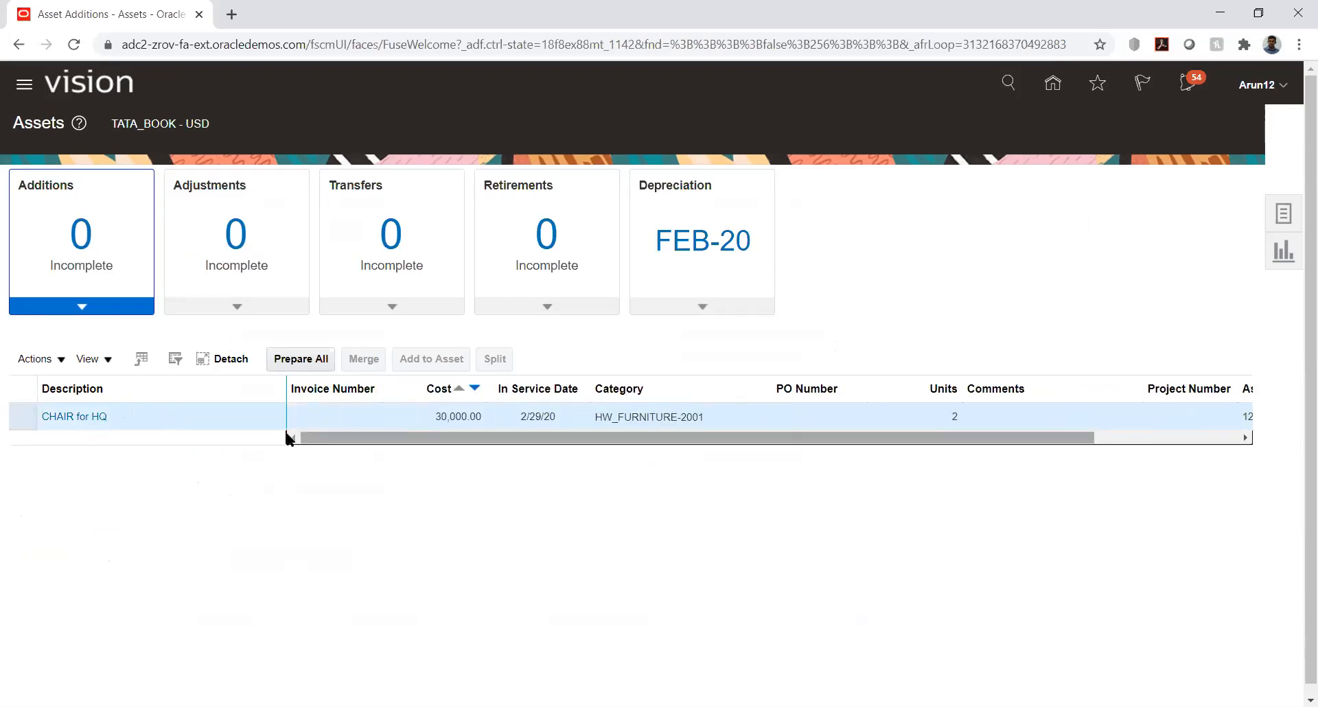
pyautogui.click(101, 418)
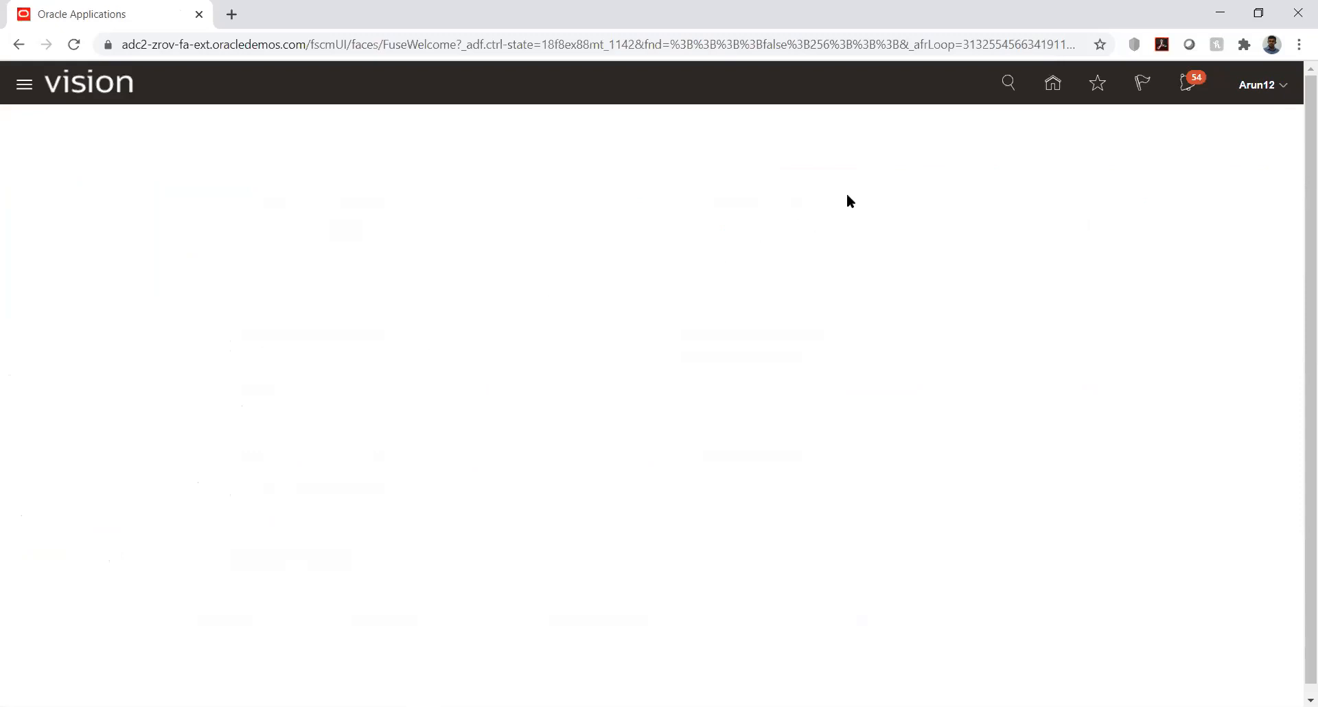
pyautogui.click(1051, 85)
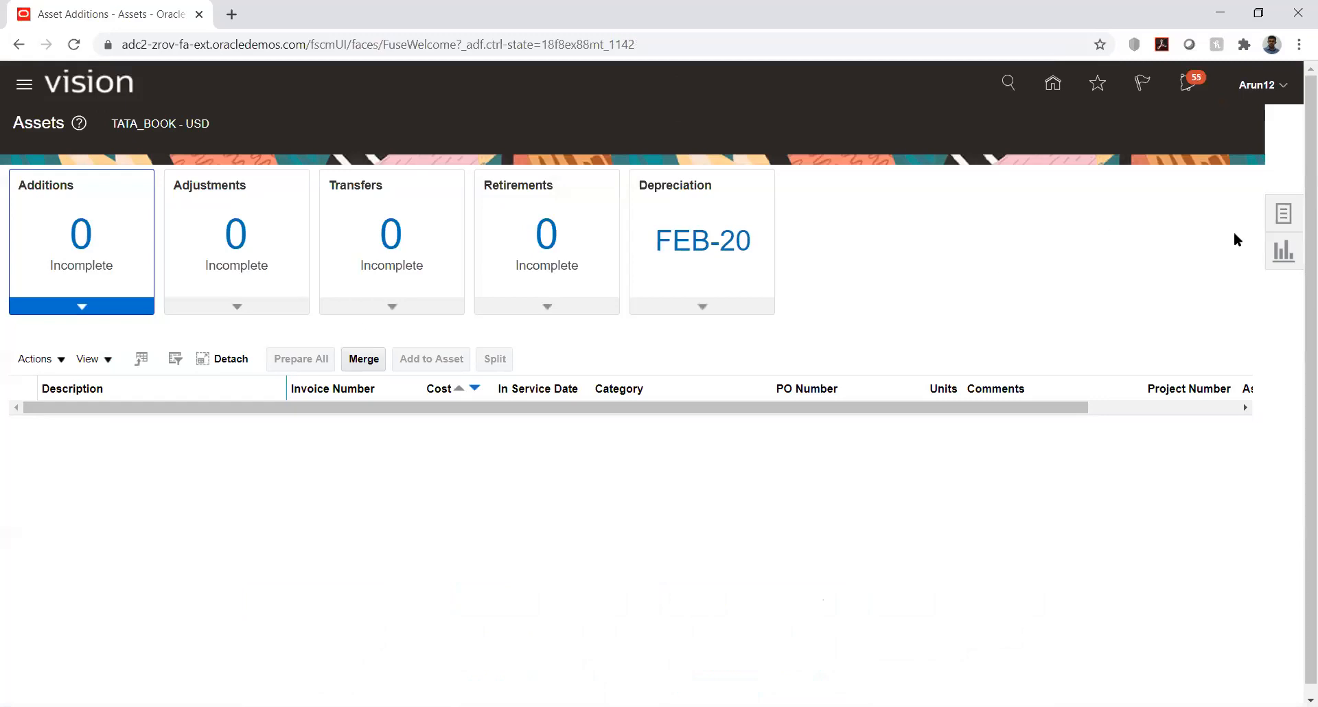
# Open the asset inquiry and search TATA_BOOK for asset number 112469.
pyautogui.click(1282, 217)
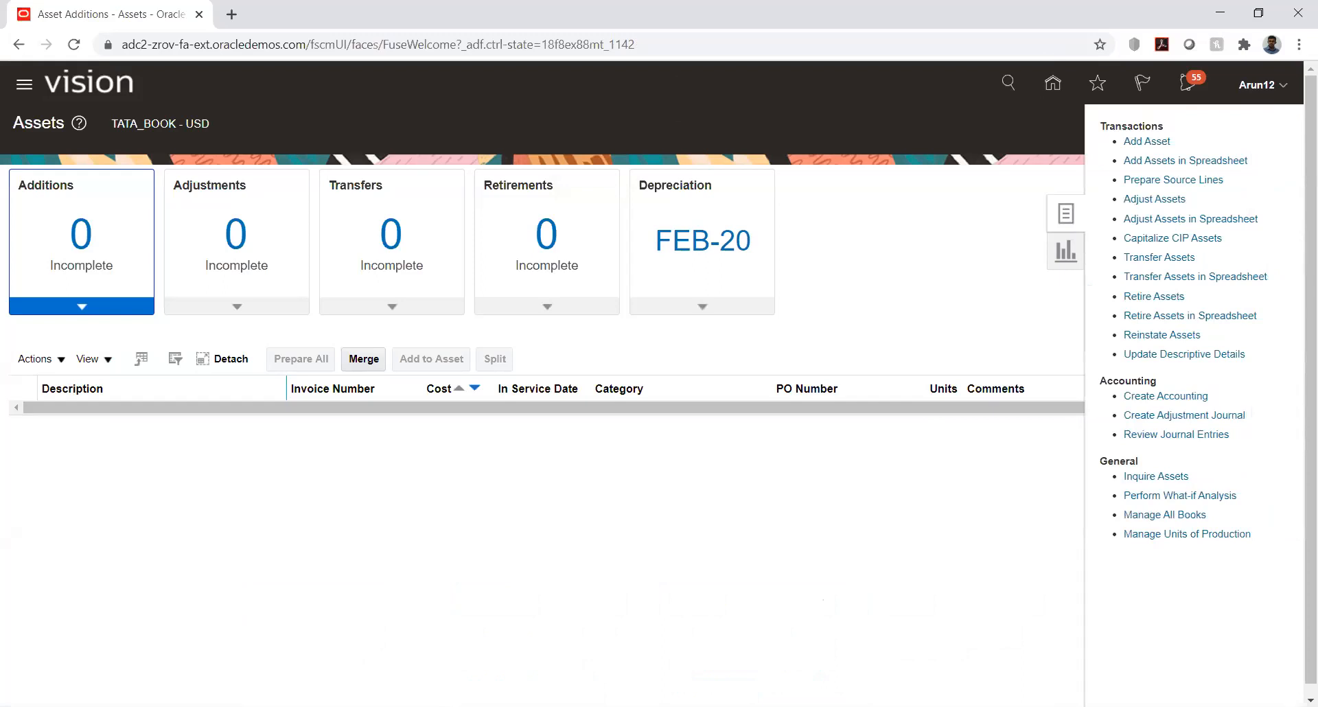
pyautogui.hotkey('alt', 'Tab')
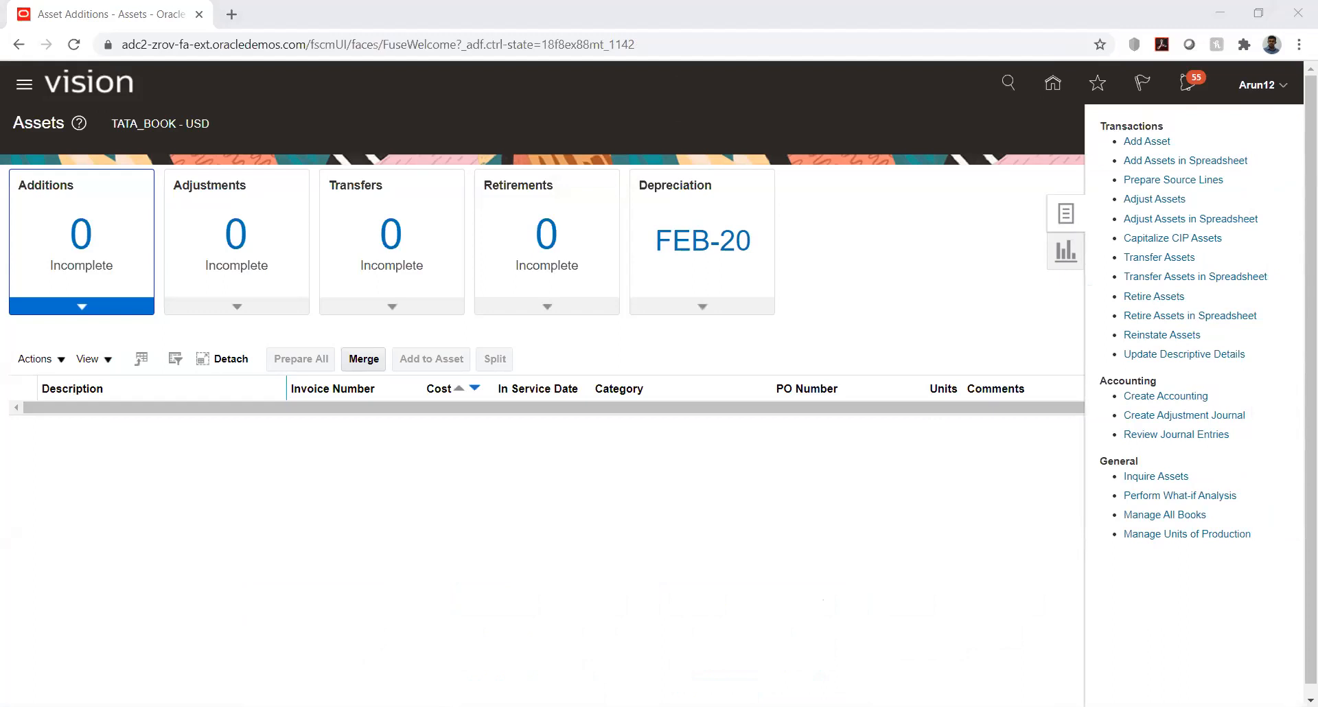
pyautogui.click(1167, 455)
pyautogui.click(1146, 477)
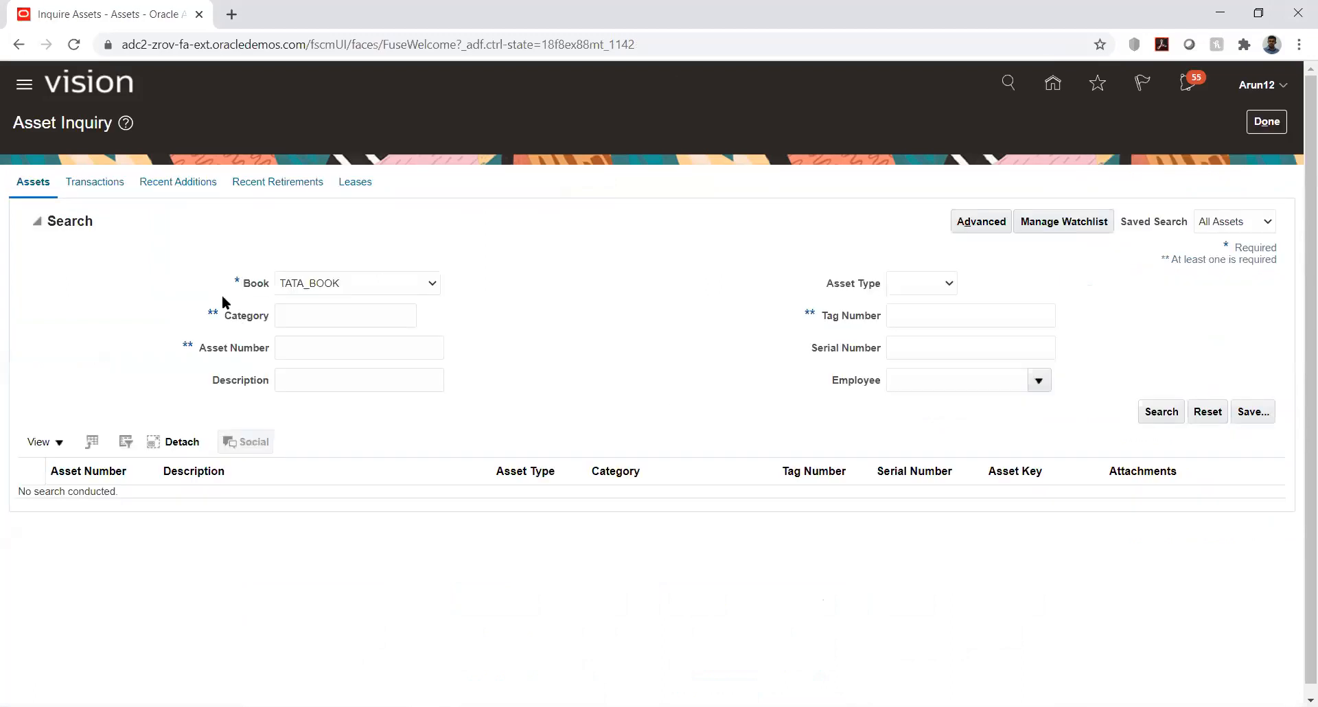
pyautogui.click(291, 344)
pyautogui.write('112468')
pyautogui.press('BackSpace')
pyautogui.write('9')
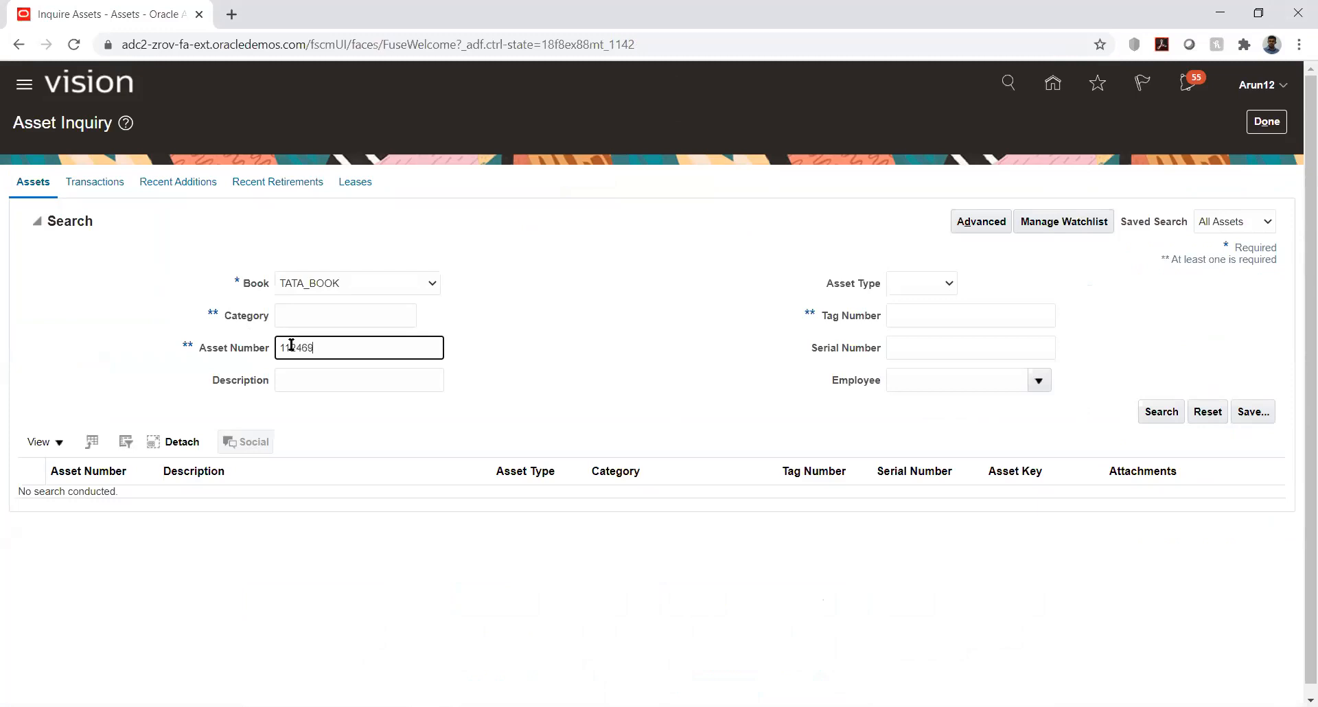
pyautogui.click(1160, 411)
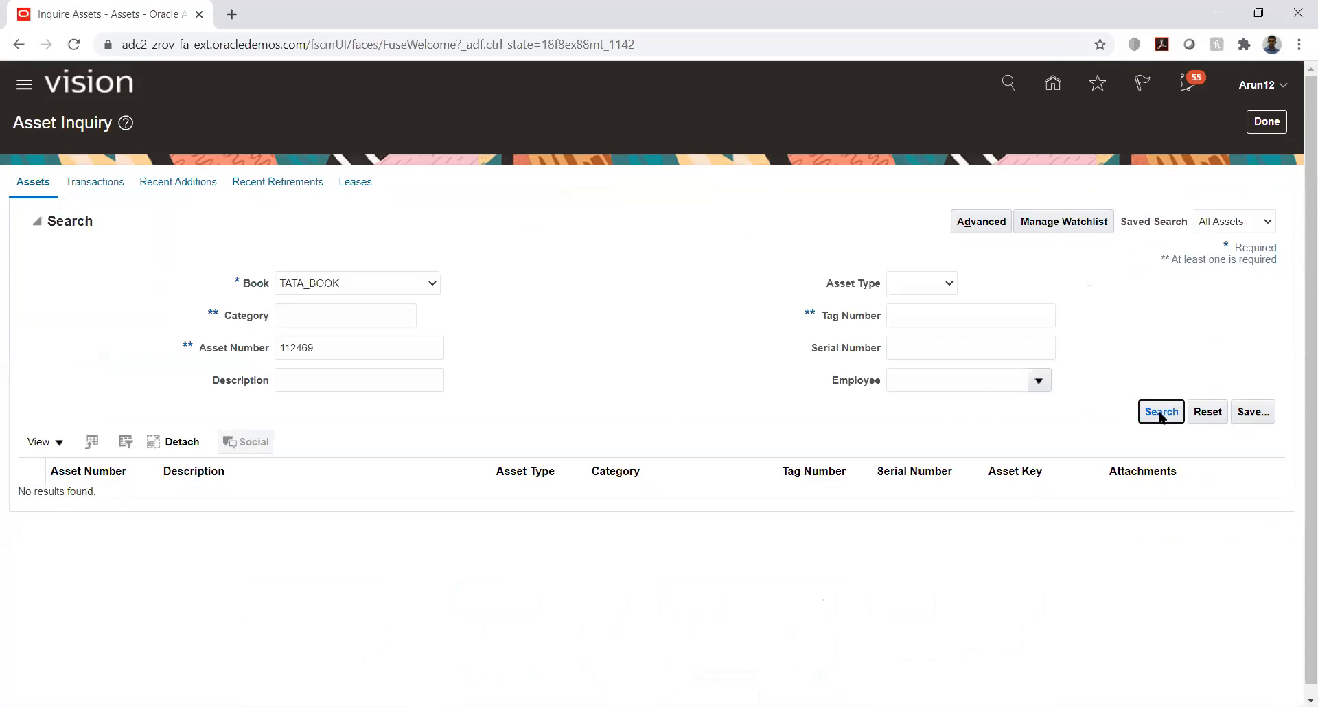
# Search TATA_BOOK for asset number 112468, review its book and financial details, and close the inquiry.
pyautogui.click(357, 352)
pyautogui.press('BackSpace')
pyautogui.write('8')
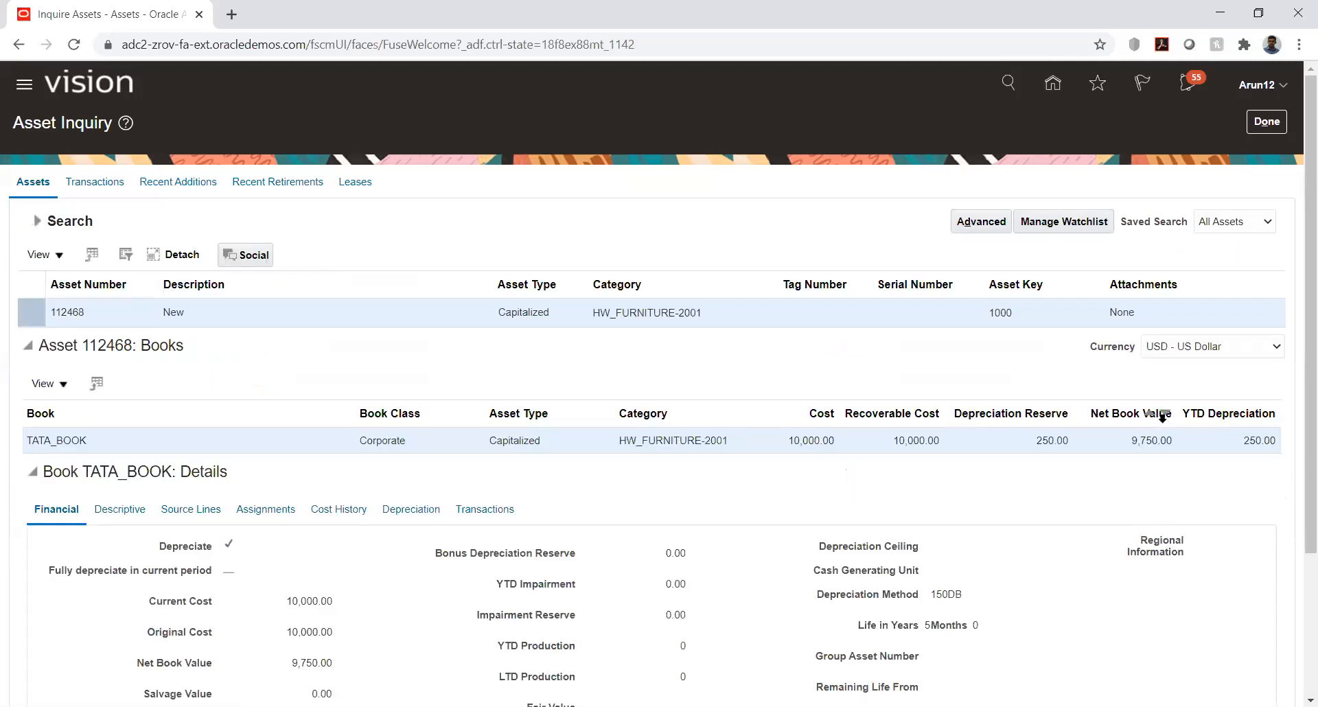
pyautogui.scroll(-3, 386, 371)
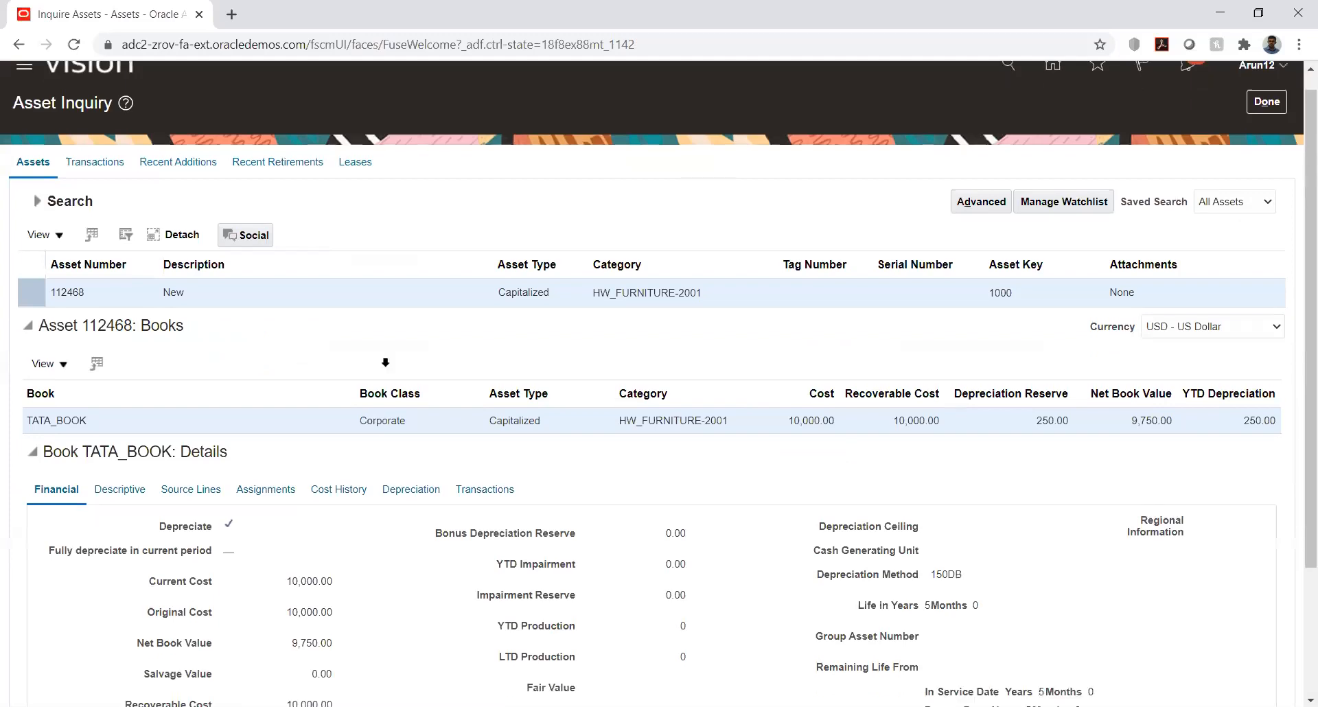
pyautogui.scroll(3, 385, 366)
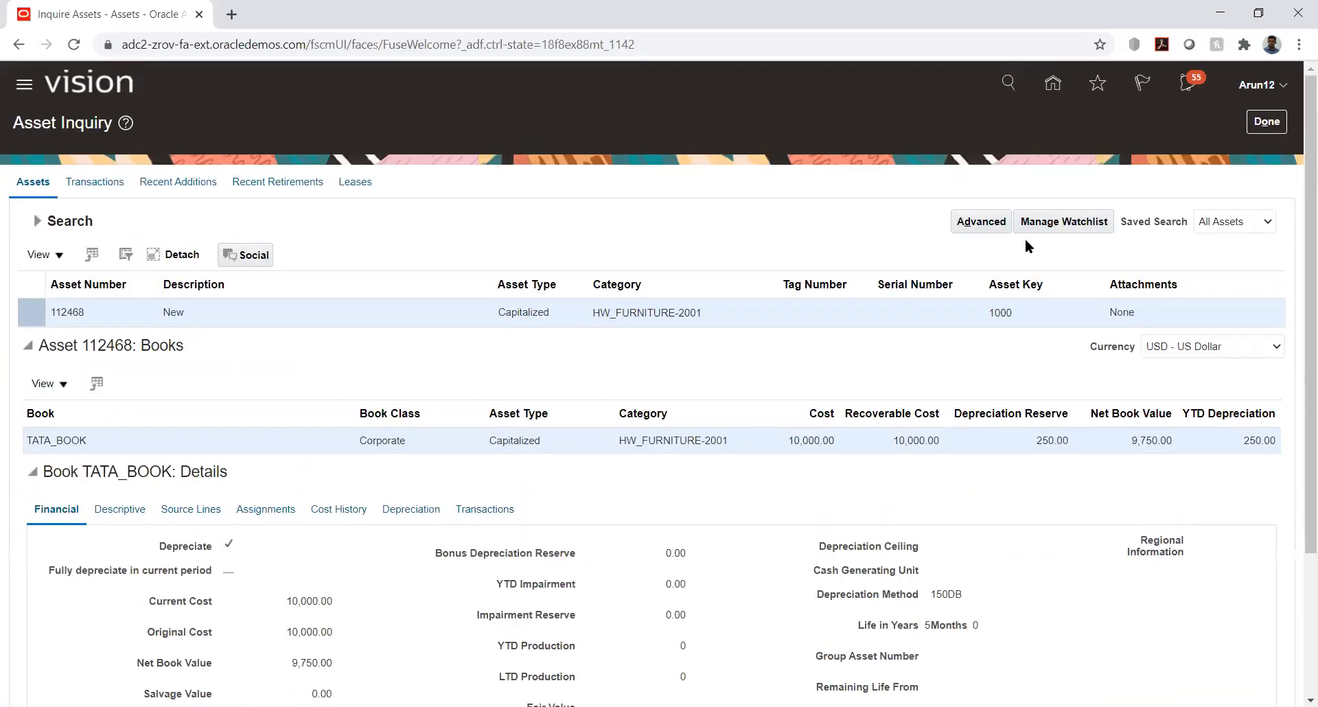
pyautogui.click(1267, 122)
# Reopen the asset inquiry and try to search TATA_BOOK without any category, asset number or tag number.
pyautogui.click(1284, 215)
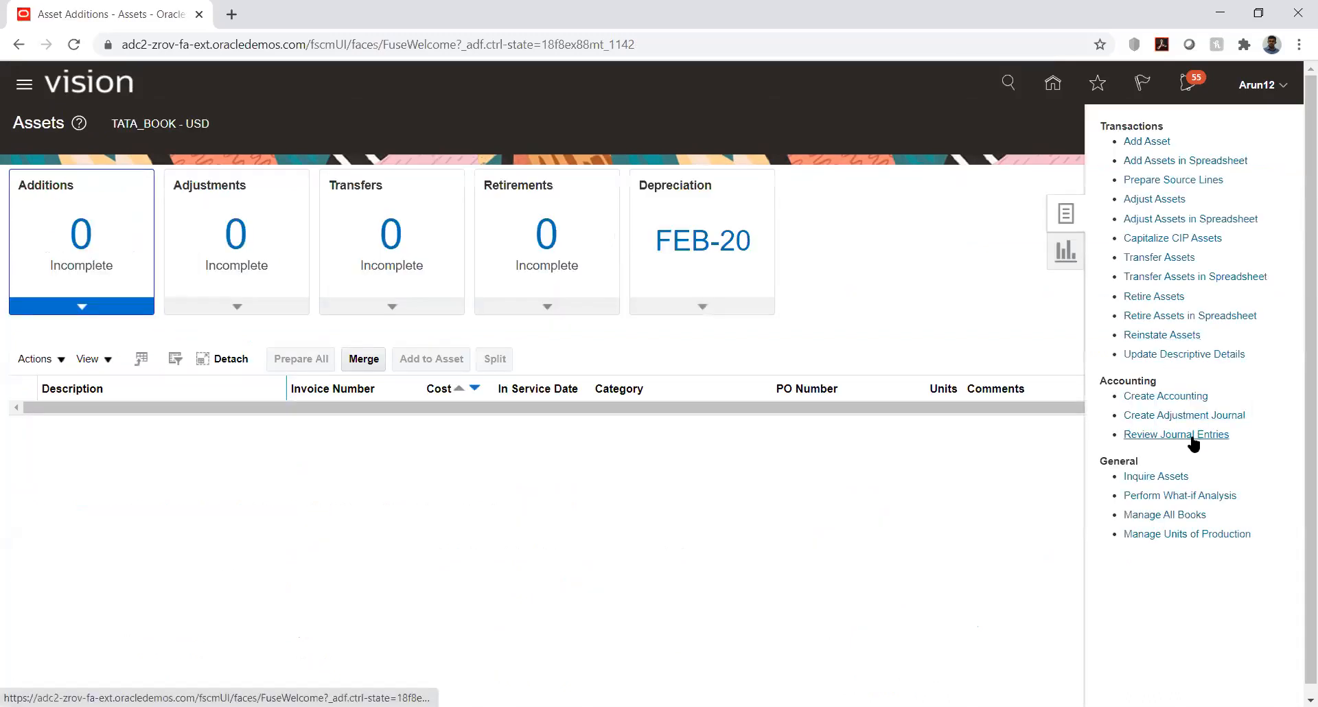
pyautogui.click(1156, 476)
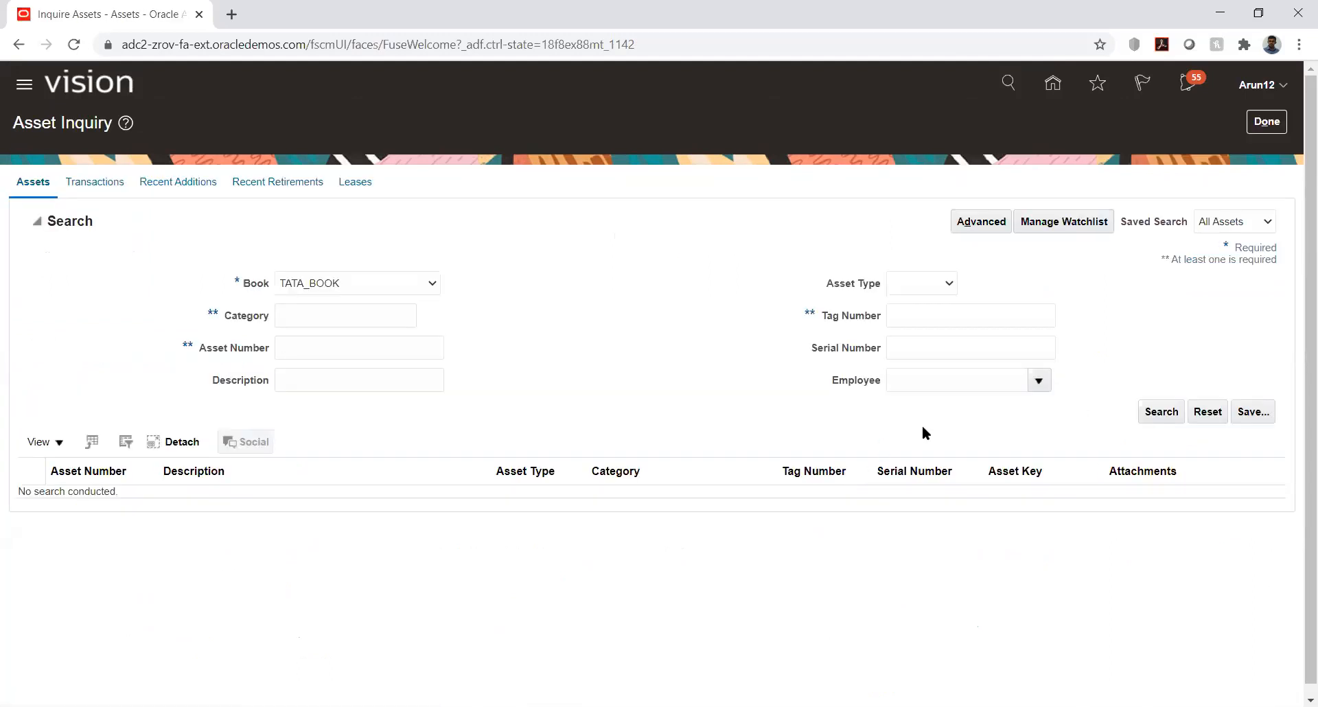
pyautogui.click(1156, 414)
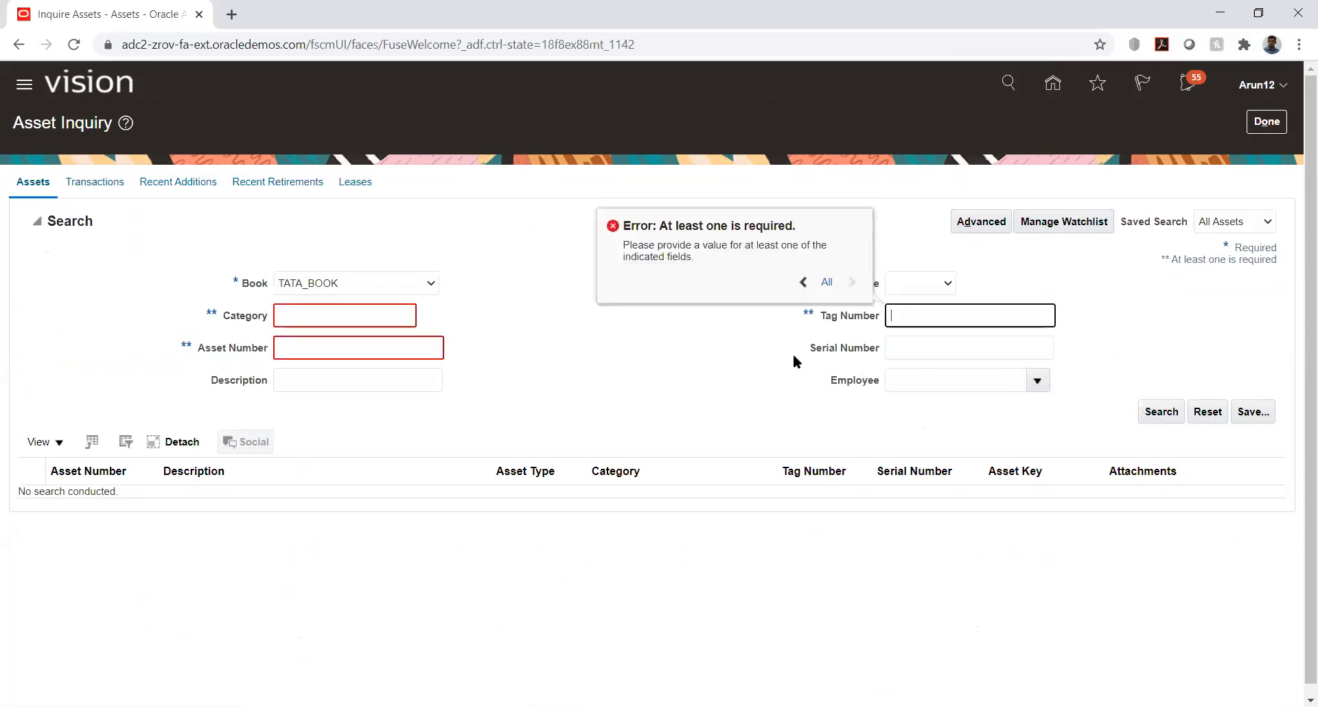
pyautogui.click(718, 335)
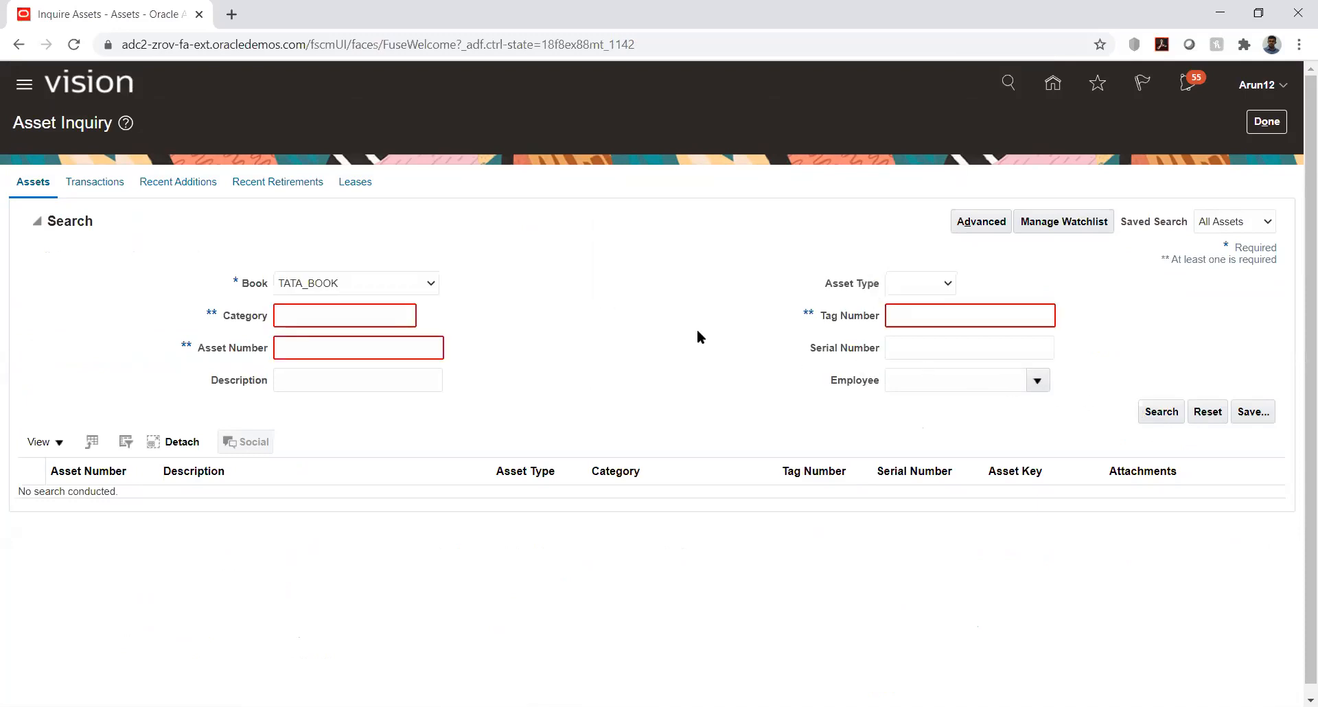
pyautogui.click(341, 318)
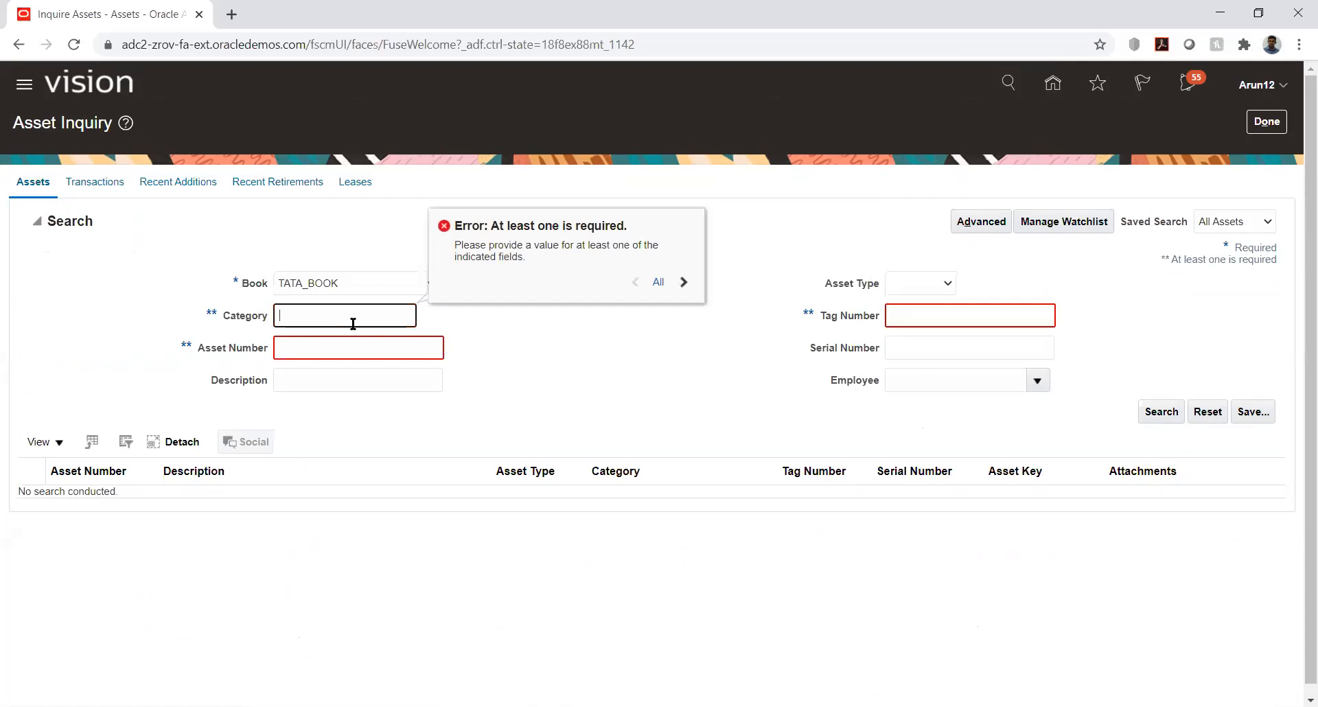
pyautogui.click(472, 368)
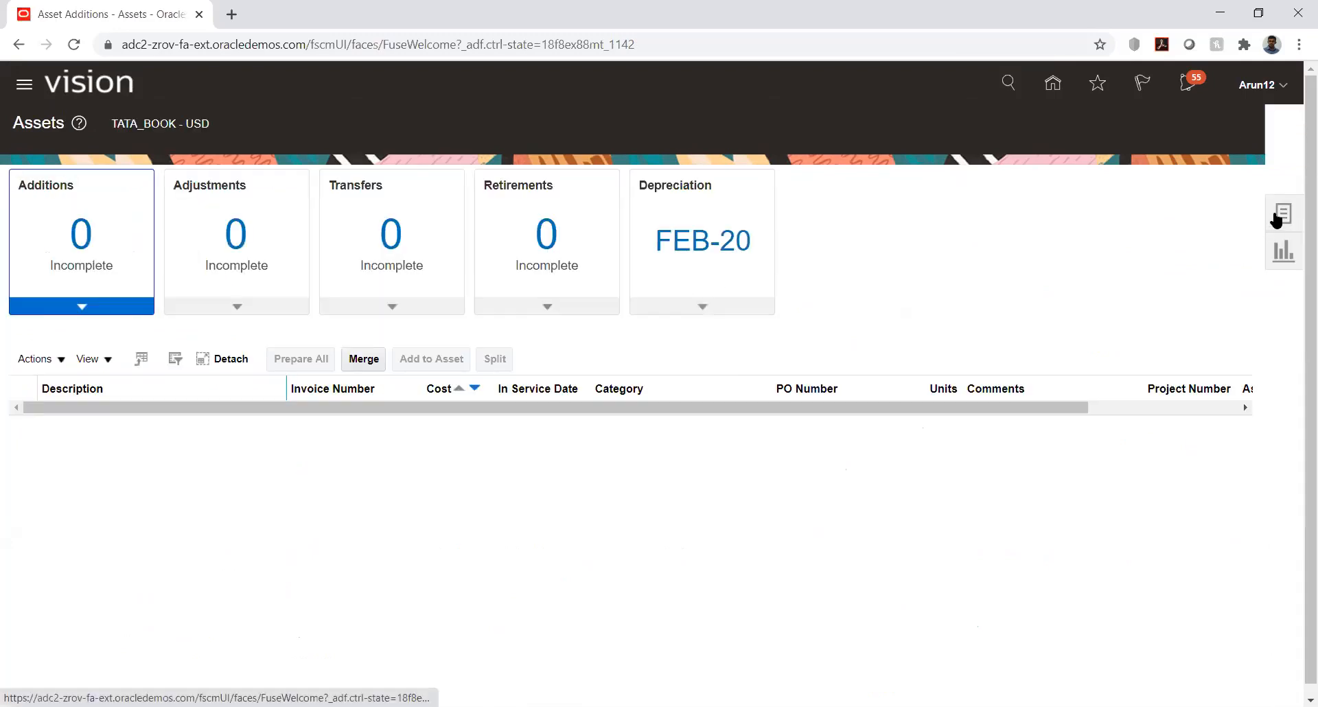
# Open the asset inquiry and run an advanced search of TATA_BOOK for asset numbers that do not equal "@".
pyautogui.click(1277, 219)
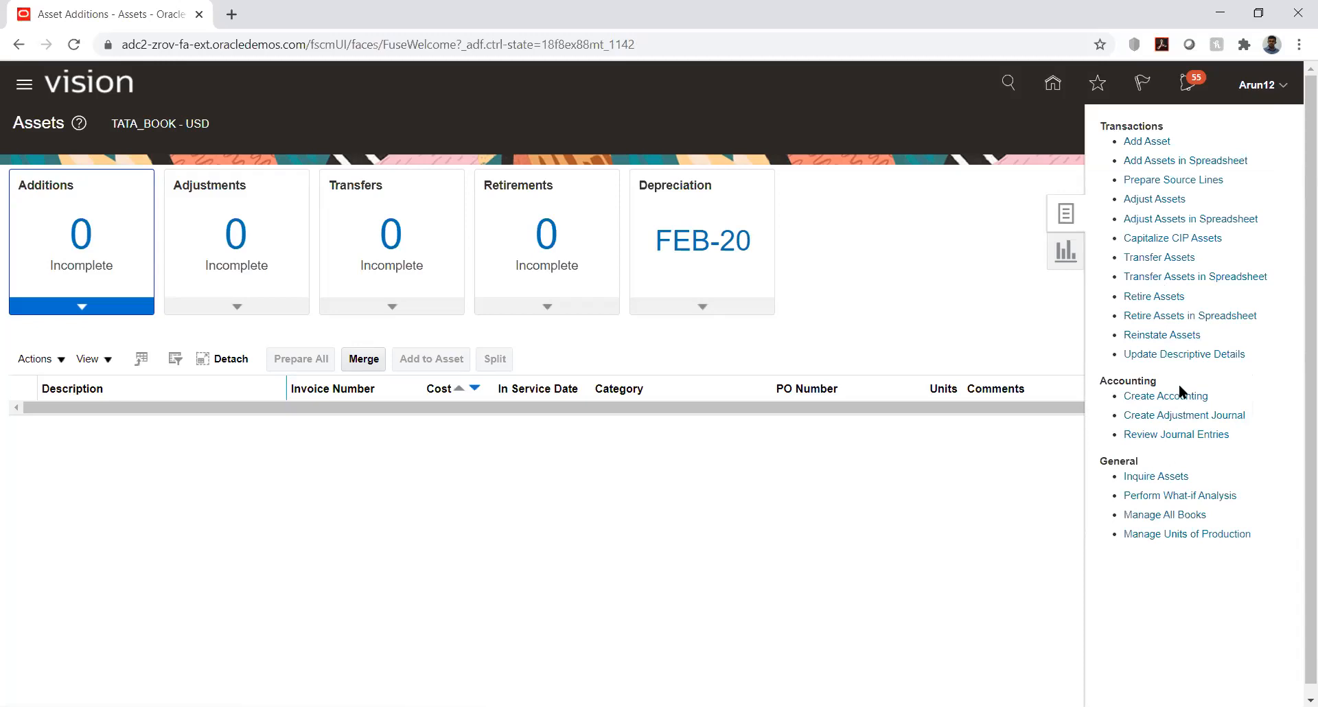
pyautogui.click(1140, 476)
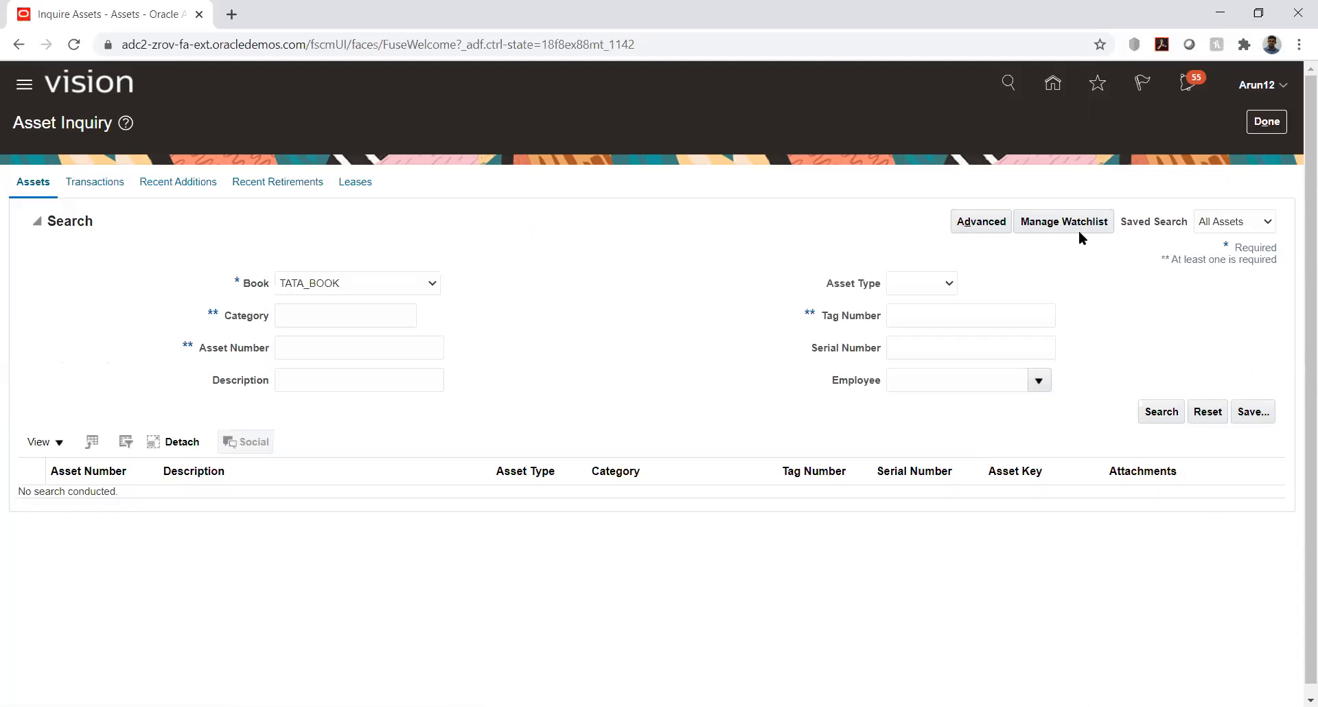
pyautogui.click(986, 224)
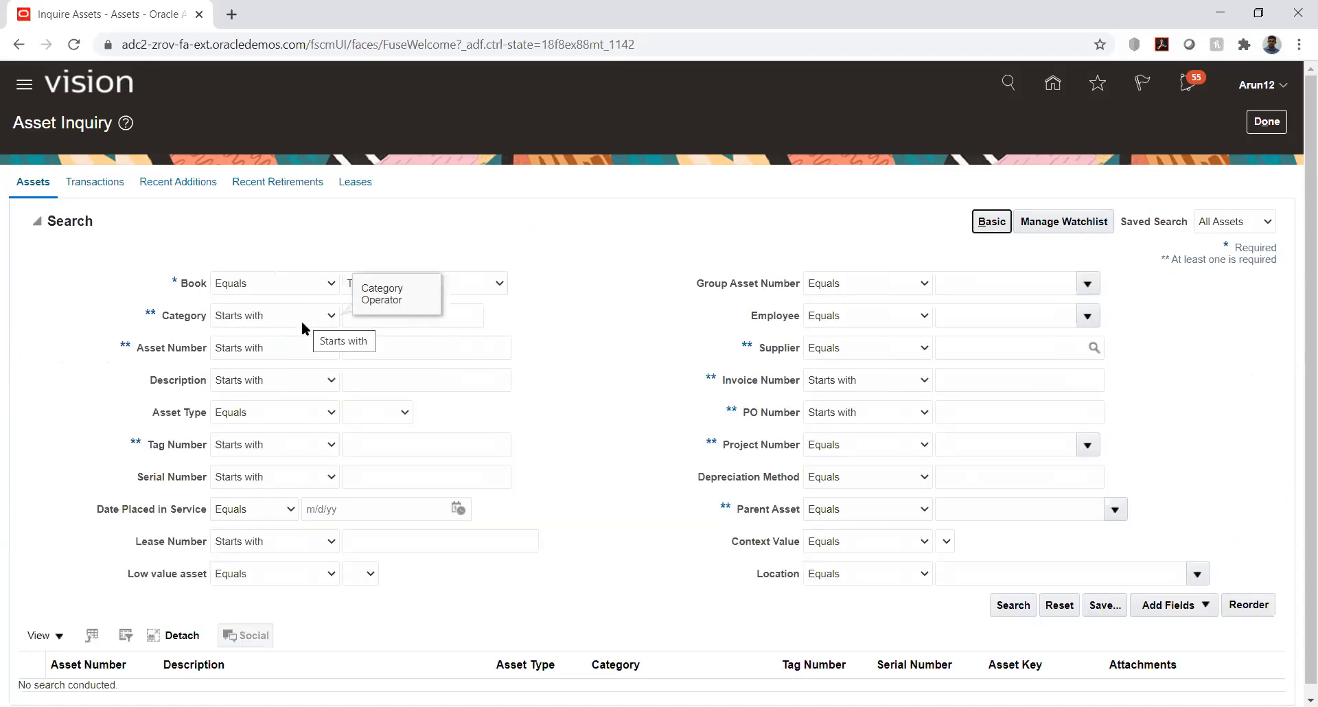
pyautogui.click(293, 348)
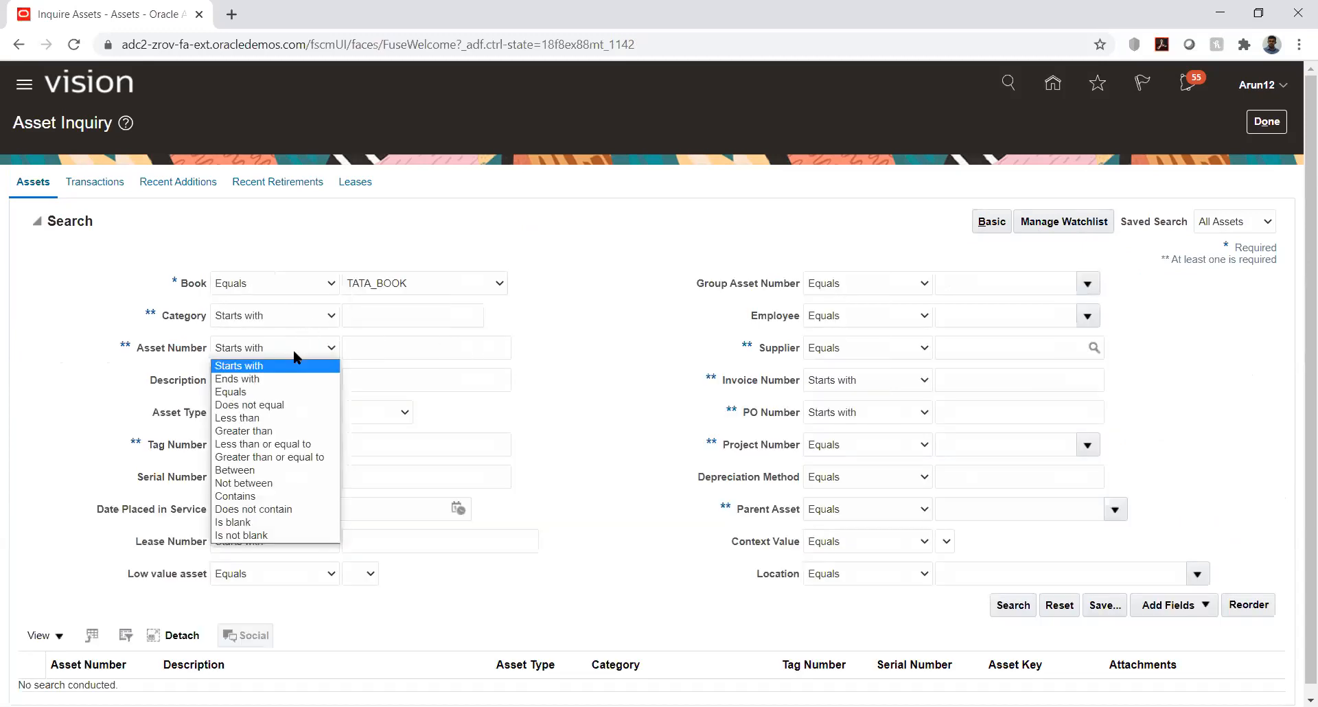
pyautogui.click(269, 404)
pyautogui.click(476, 348)
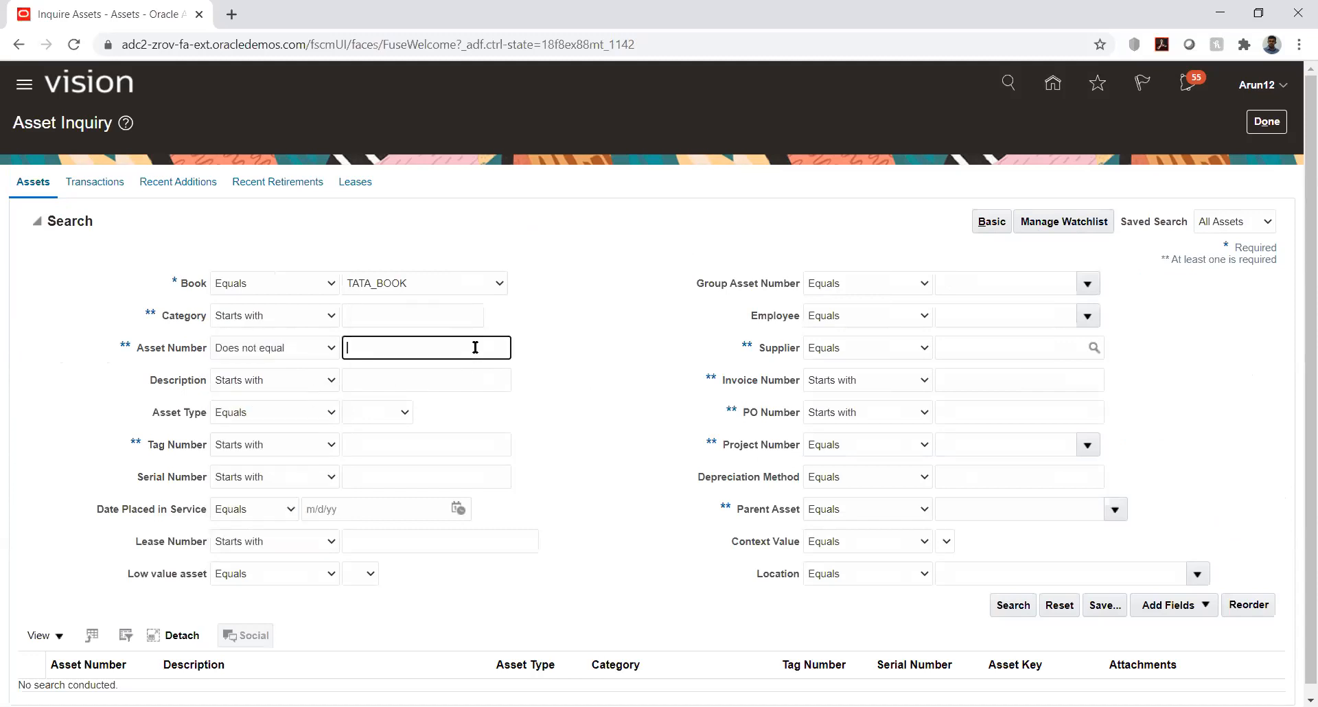
pyautogui.write('@')
pyautogui.click(1012, 605)
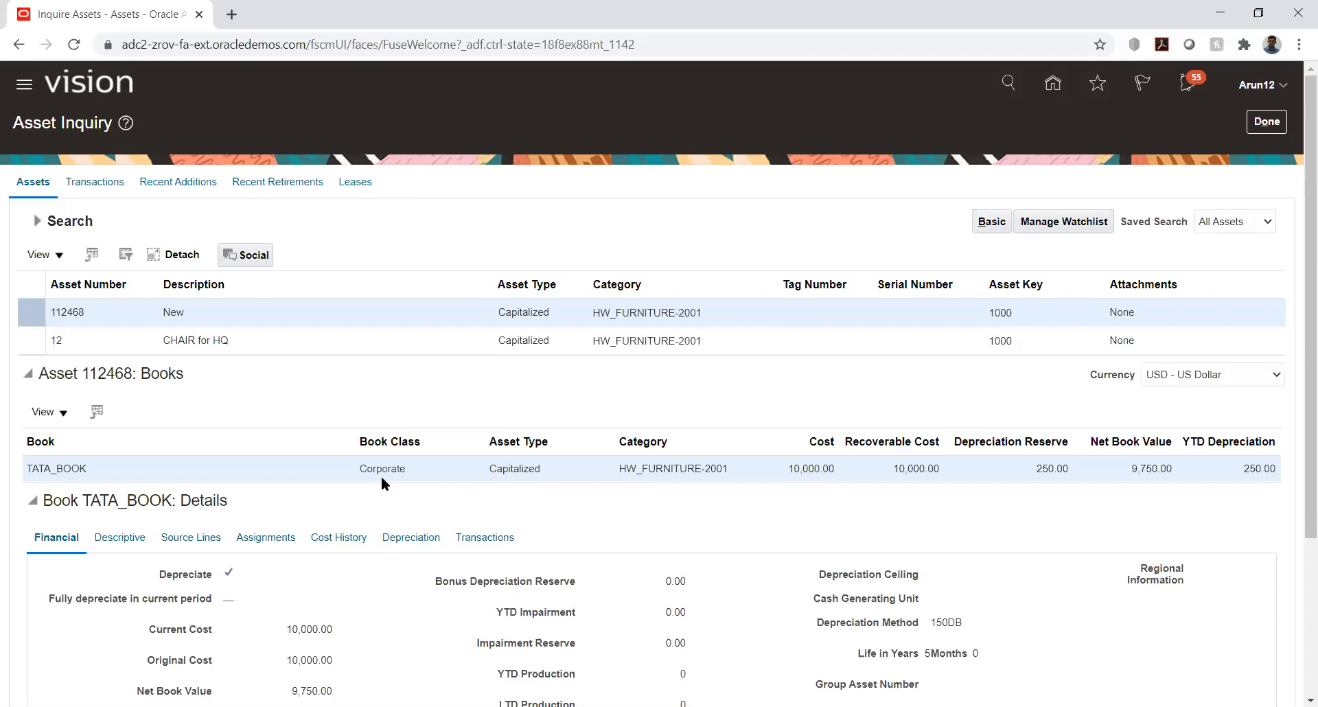
# Review the book and financial details of asset 112468 and the CHAIR for HQ asset, and close the inquiry.
pyautogui.scroll(-3, 382, 477)
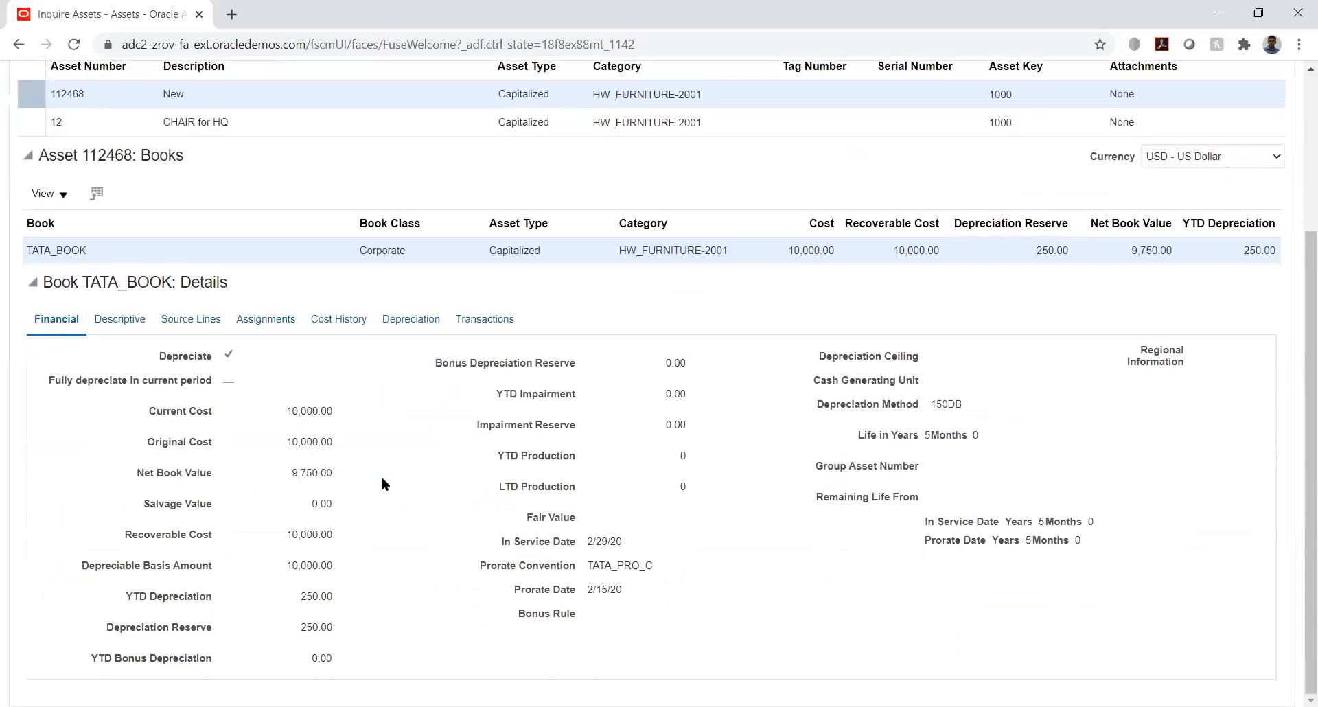
pyautogui.scroll(3, 381, 483)
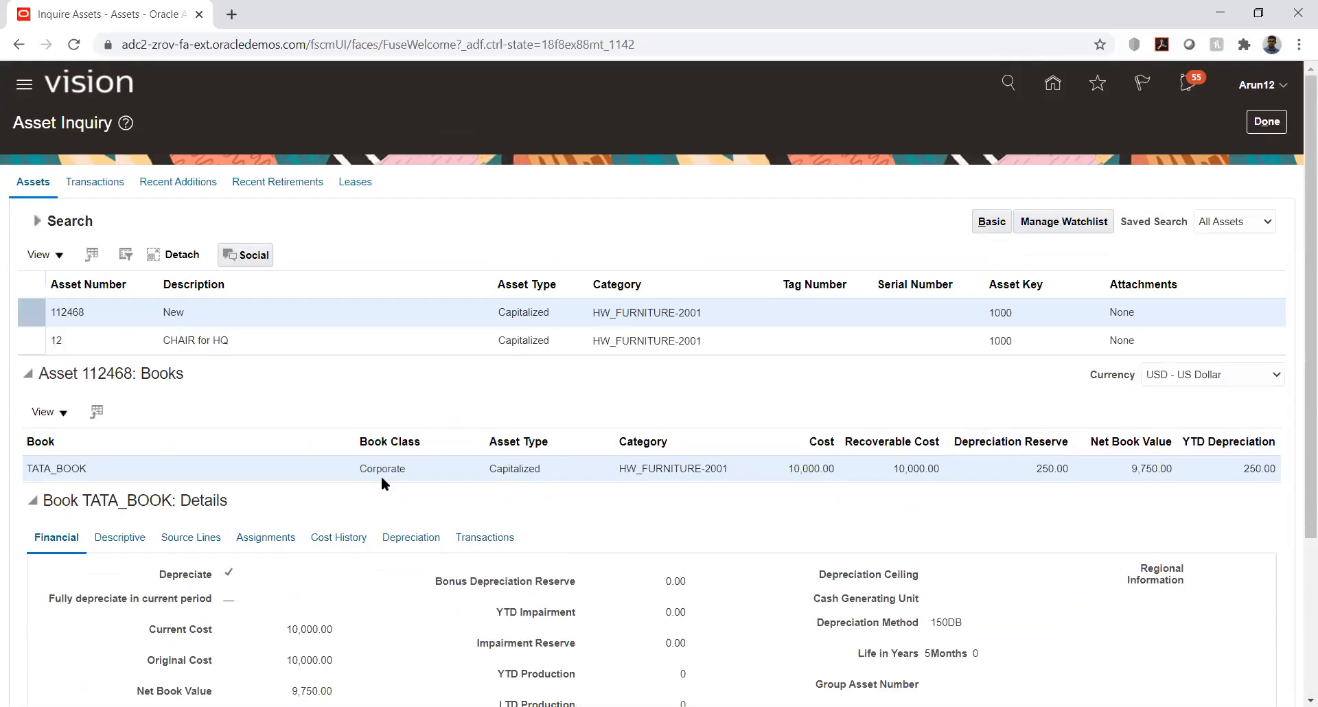
pyautogui.click(256, 342)
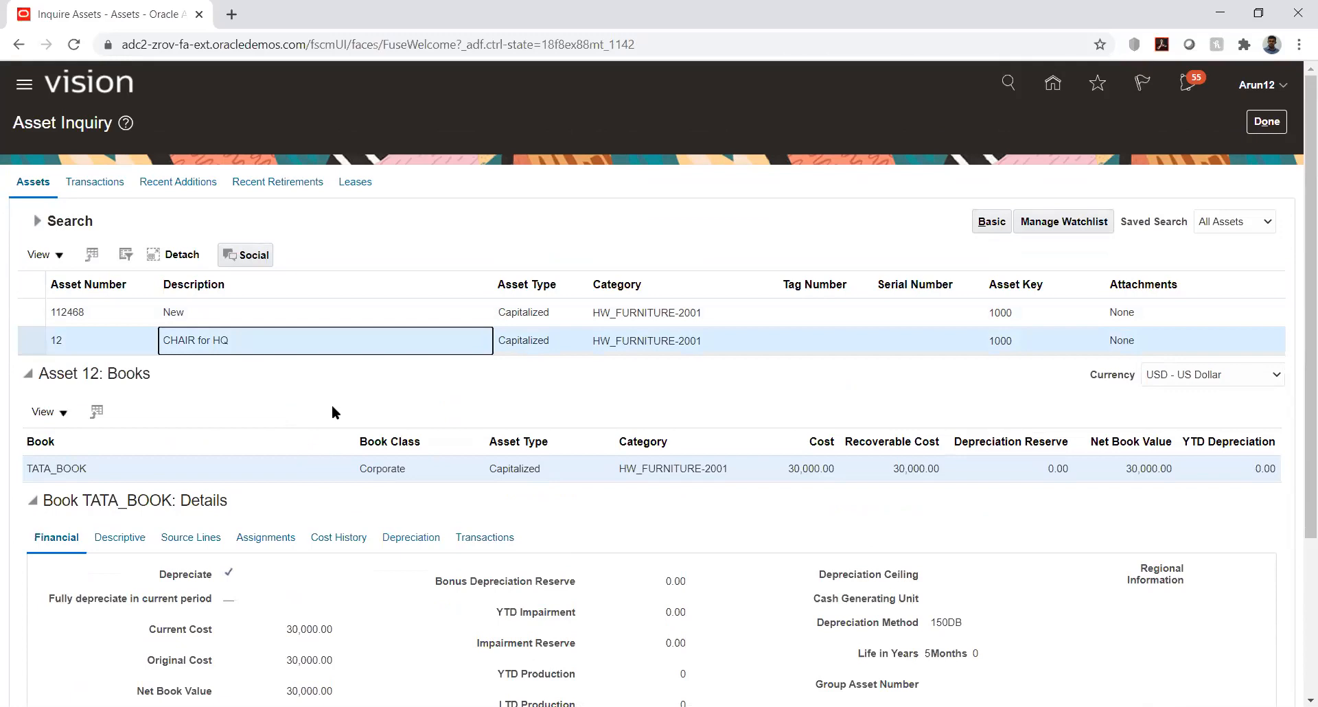
pyautogui.scroll(-2, 287, 393)
pyautogui.scroll(2, 287, 392)
pyautogui.click(1264, 124)
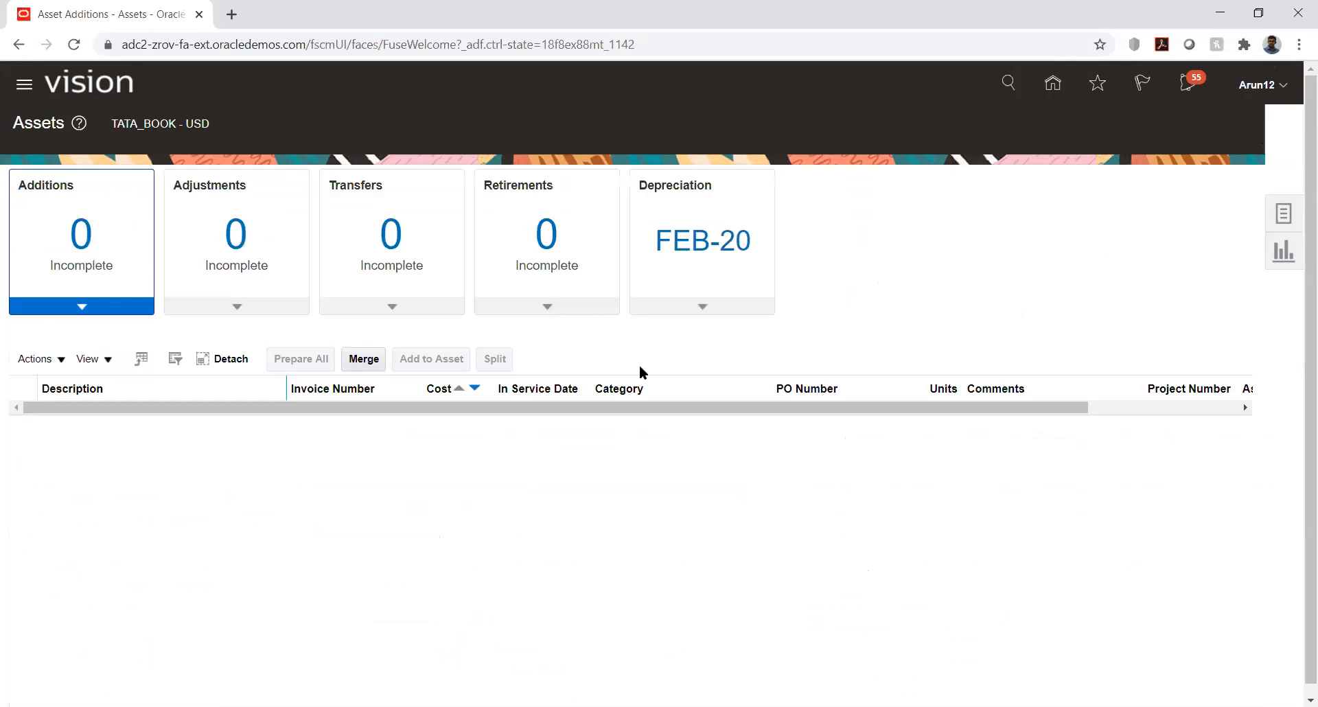
# Reopen the asset inquiry and enter asset number 12 as the search criterion for TATA_BOOK.
pyautogui.click(1275, 215)
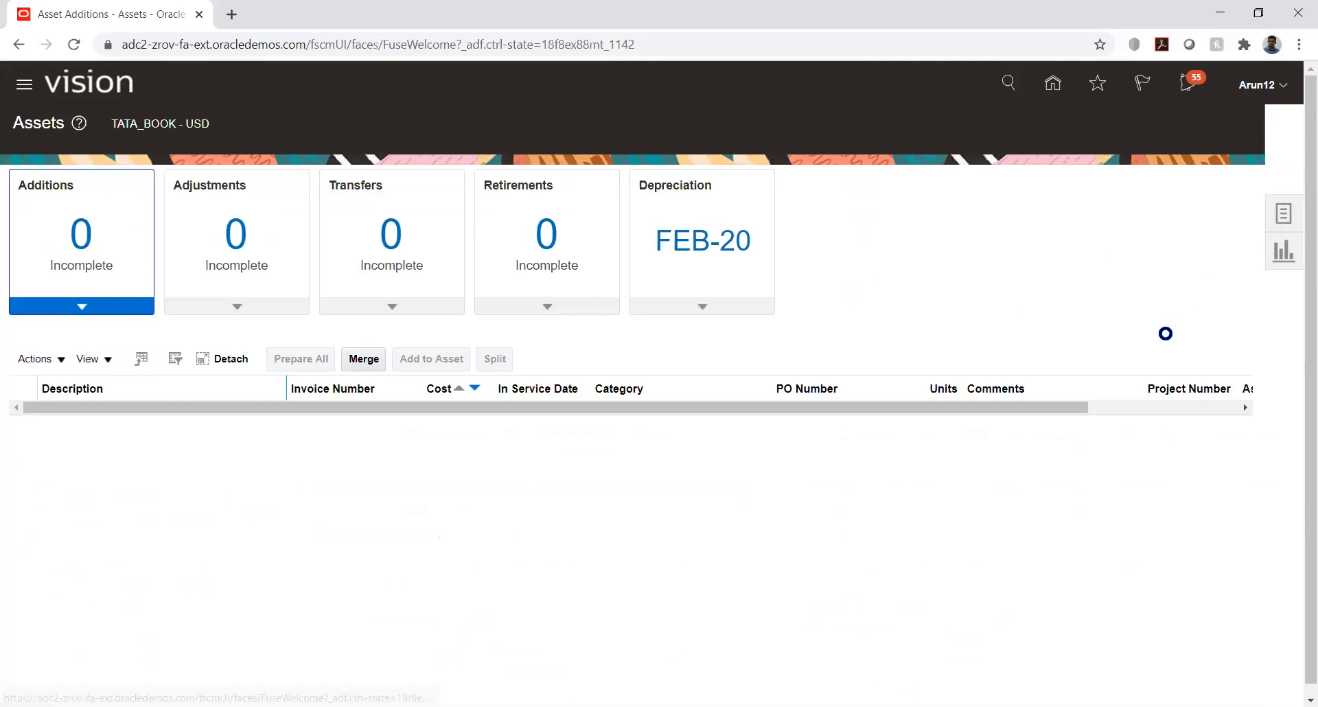
pyautogui.click(1156, 479)
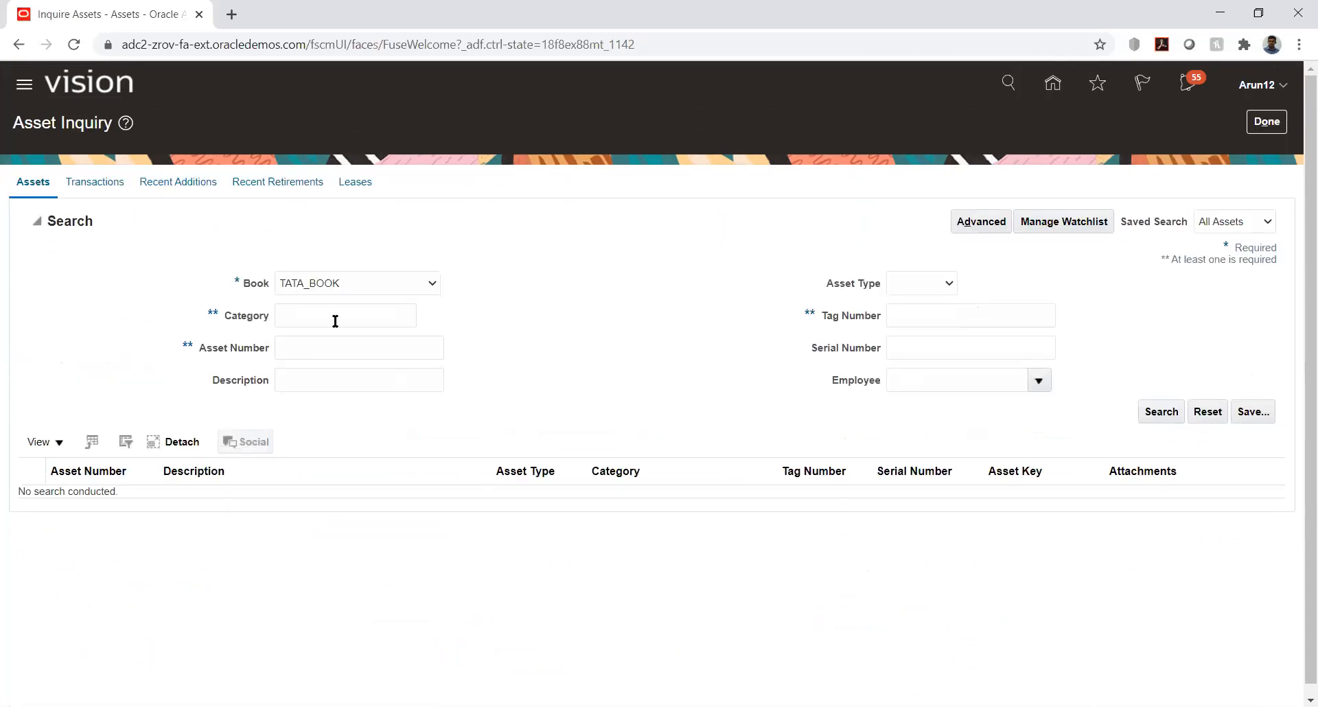
pyautogui.click(329, 350)
pyautogui.write('12')
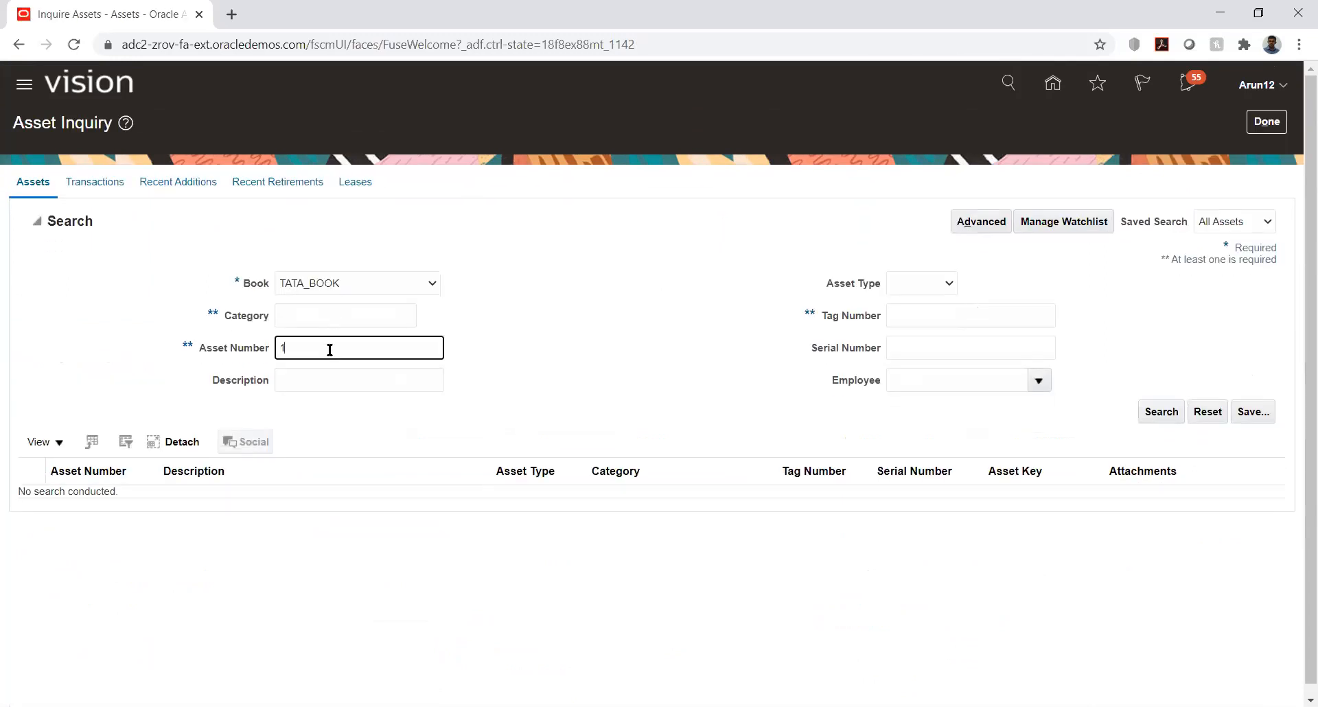
# Search for asset number 12 in TATA_BOOK and examine its costs and other financial details.
pyautogui.click(1161, 412)
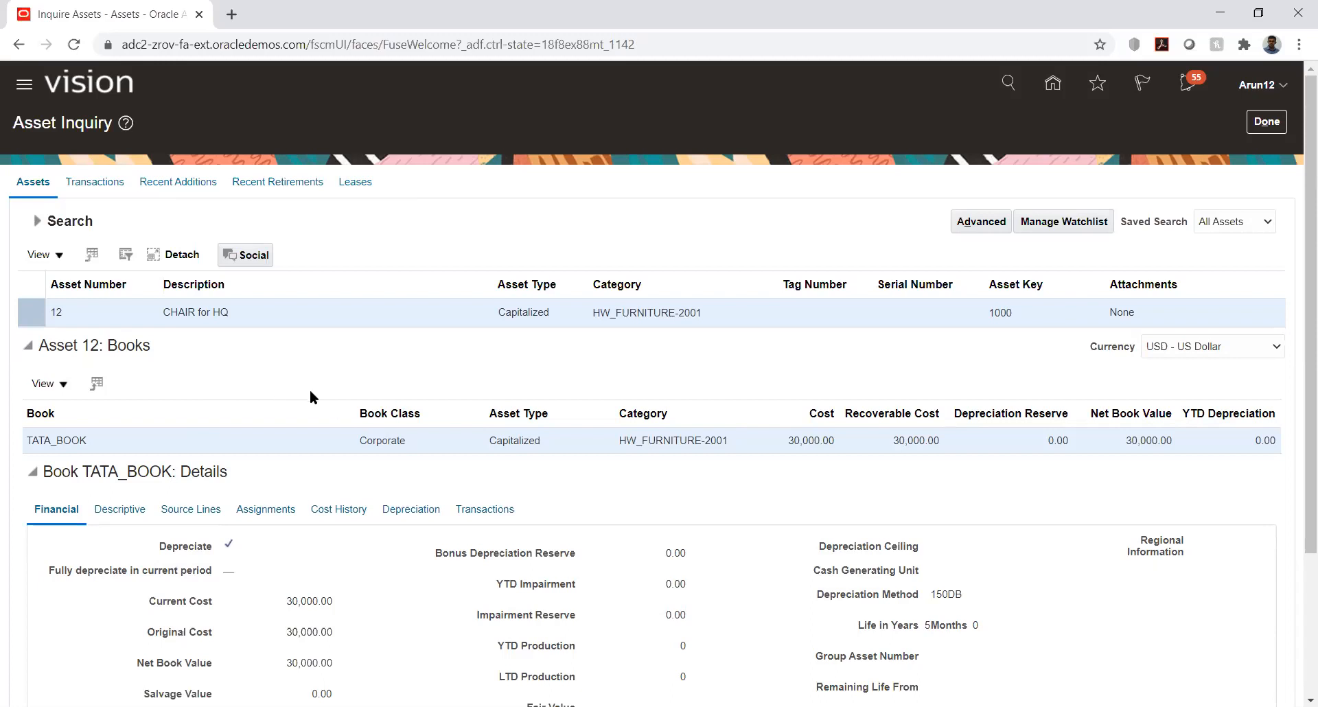
pyautogui.scroll(-3, 310, 391)
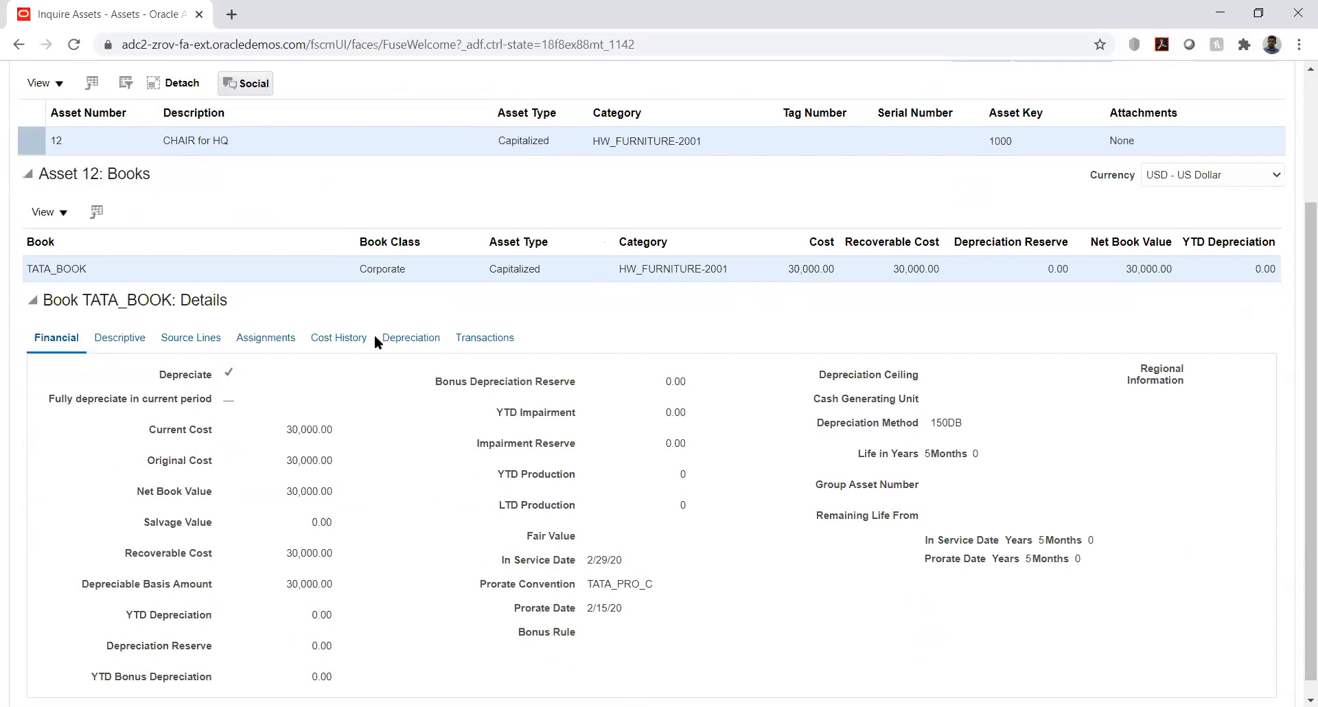
pyautogui.scroll(-1, 366, 349)
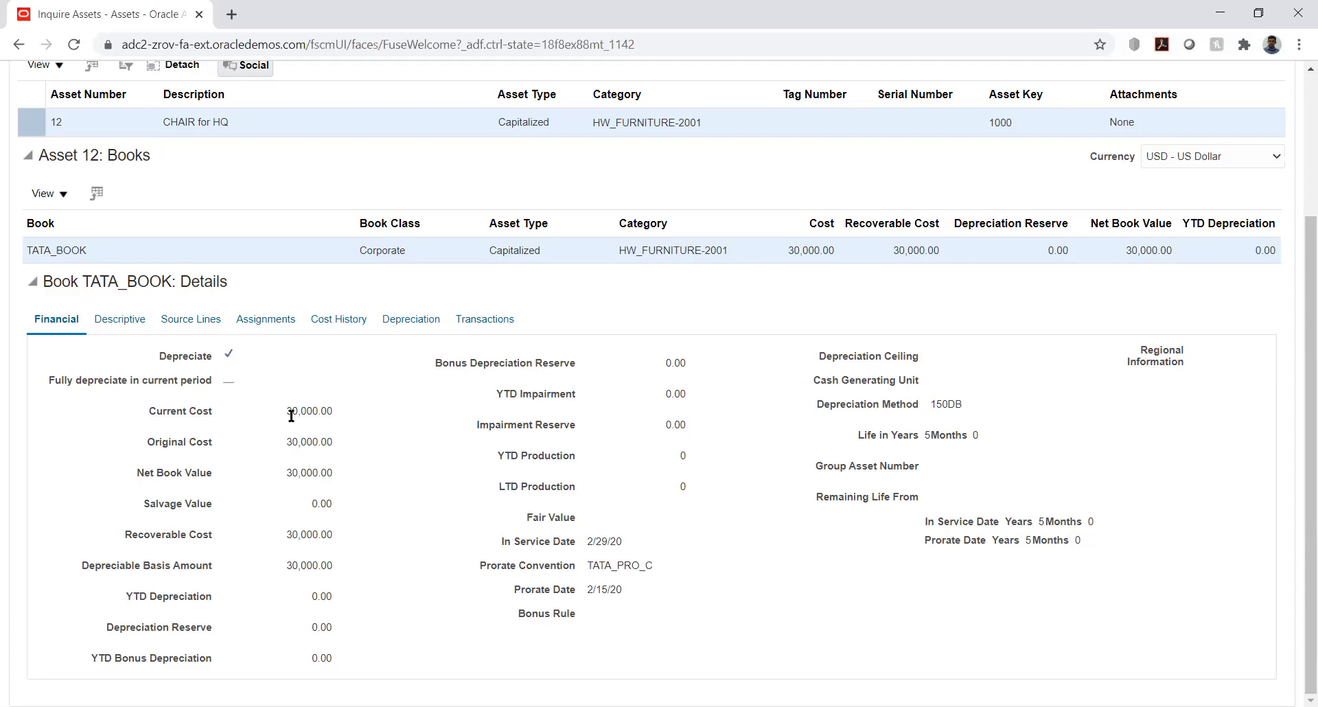
pyautogui.moveTo(292, 411); pyautogui.dragTo(331, 442)
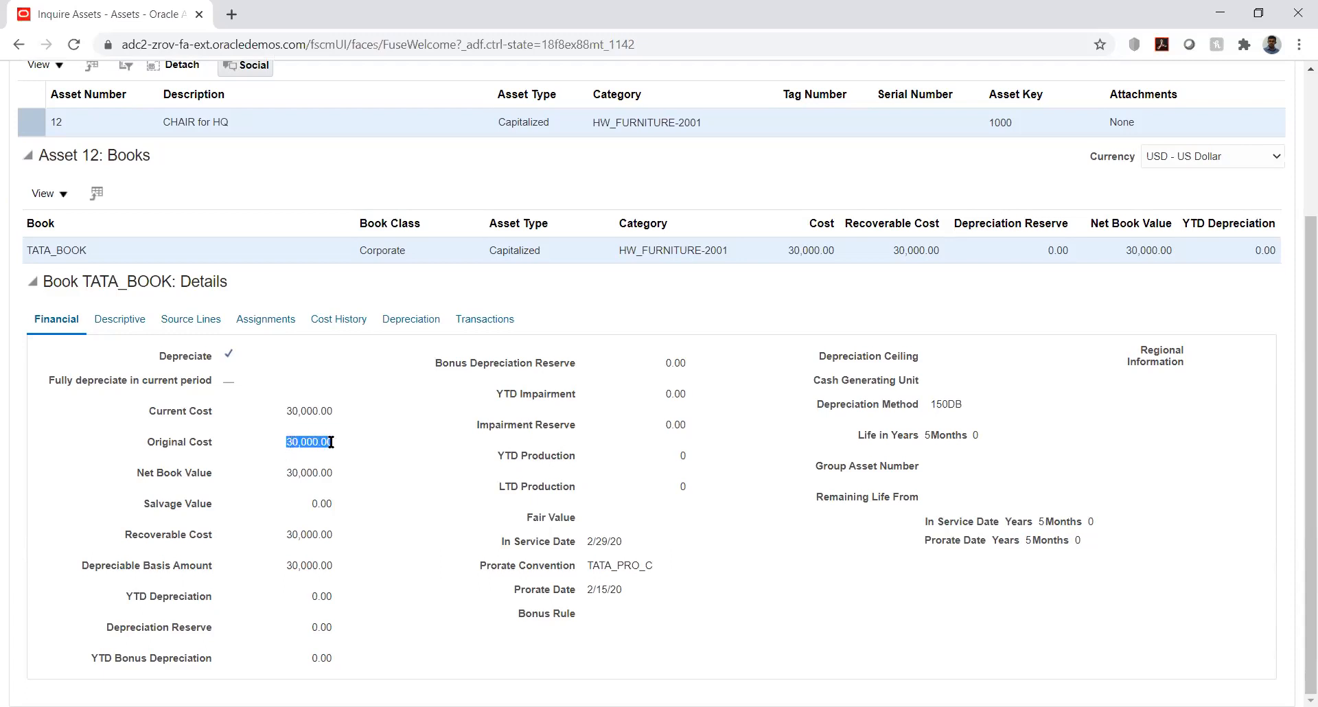
pyautogui.click(292, 413)
pyautogui.moveTo(292, 413); pyautogui.dragTo(327, 414)
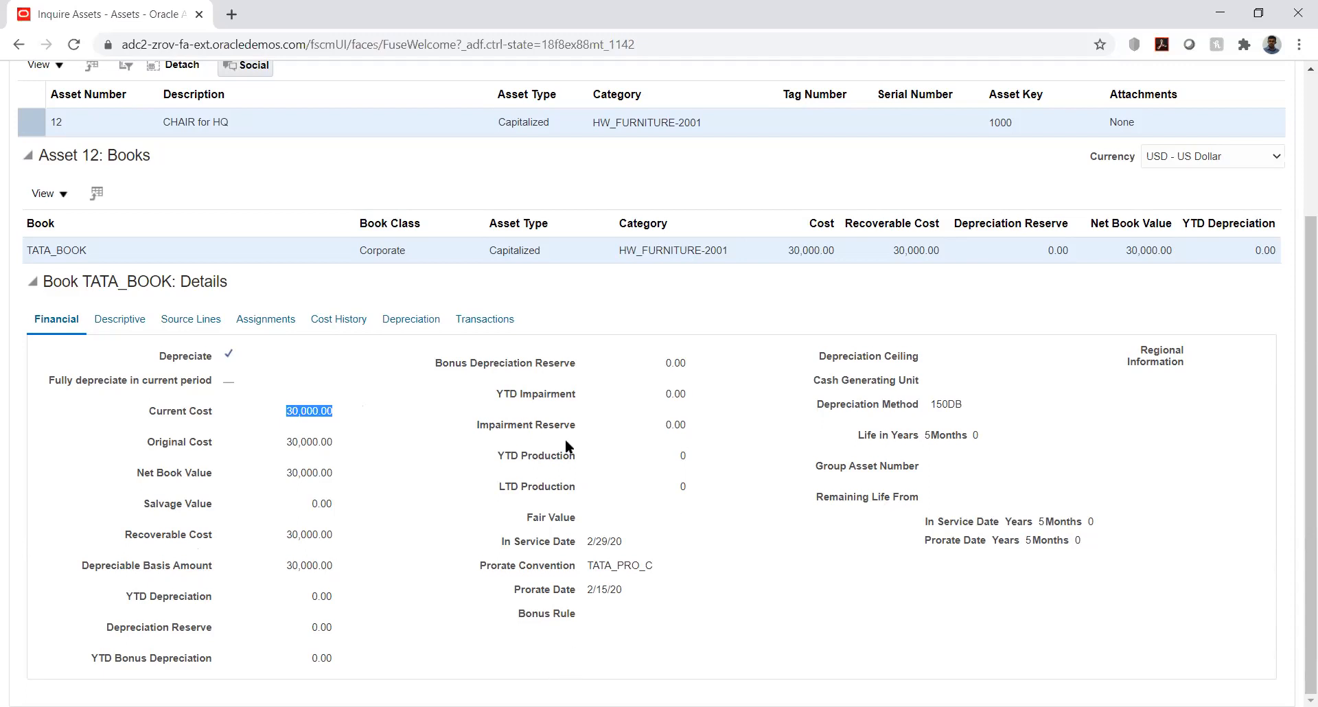
pyautogui.scroll(3, 480, 448)
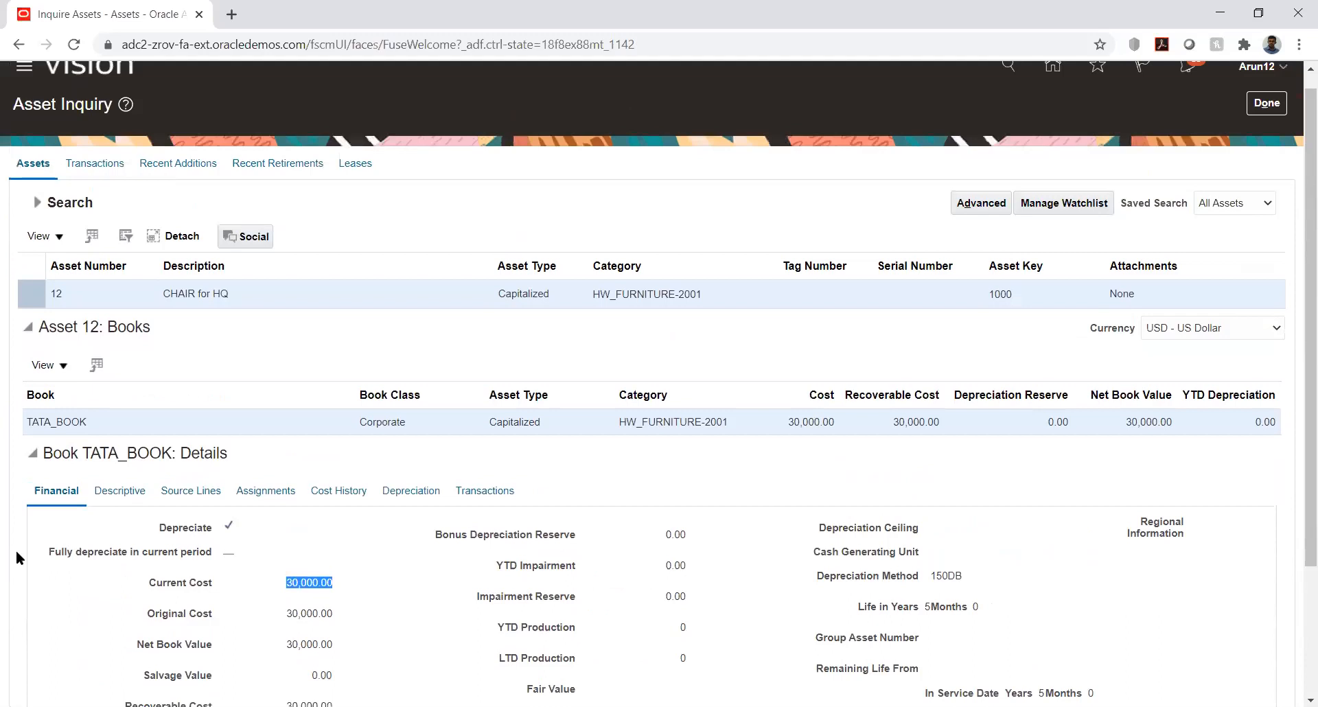
pyautogui.scroll(-3, 15, 550)
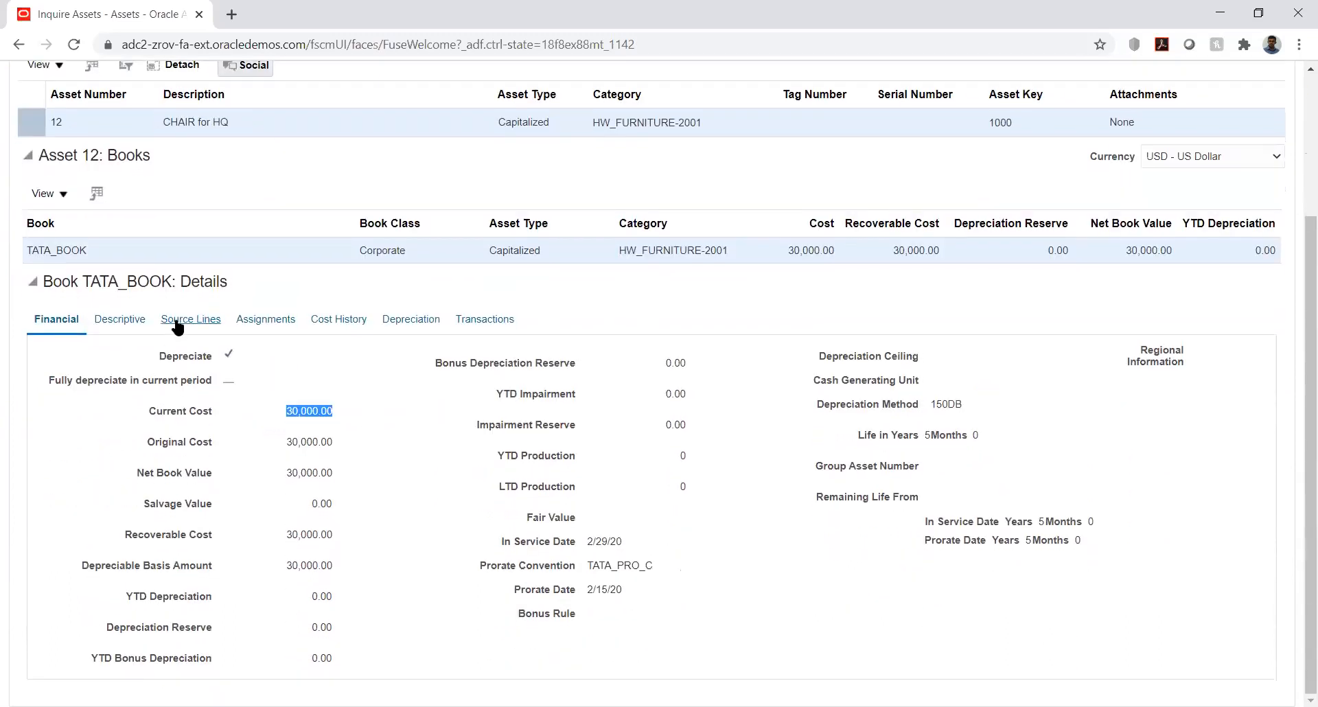
# Examine asset 12's source lines, assignments, cost history, depreciation and transactions in TATA_BOOK.
pyautogui.click(174, 333)
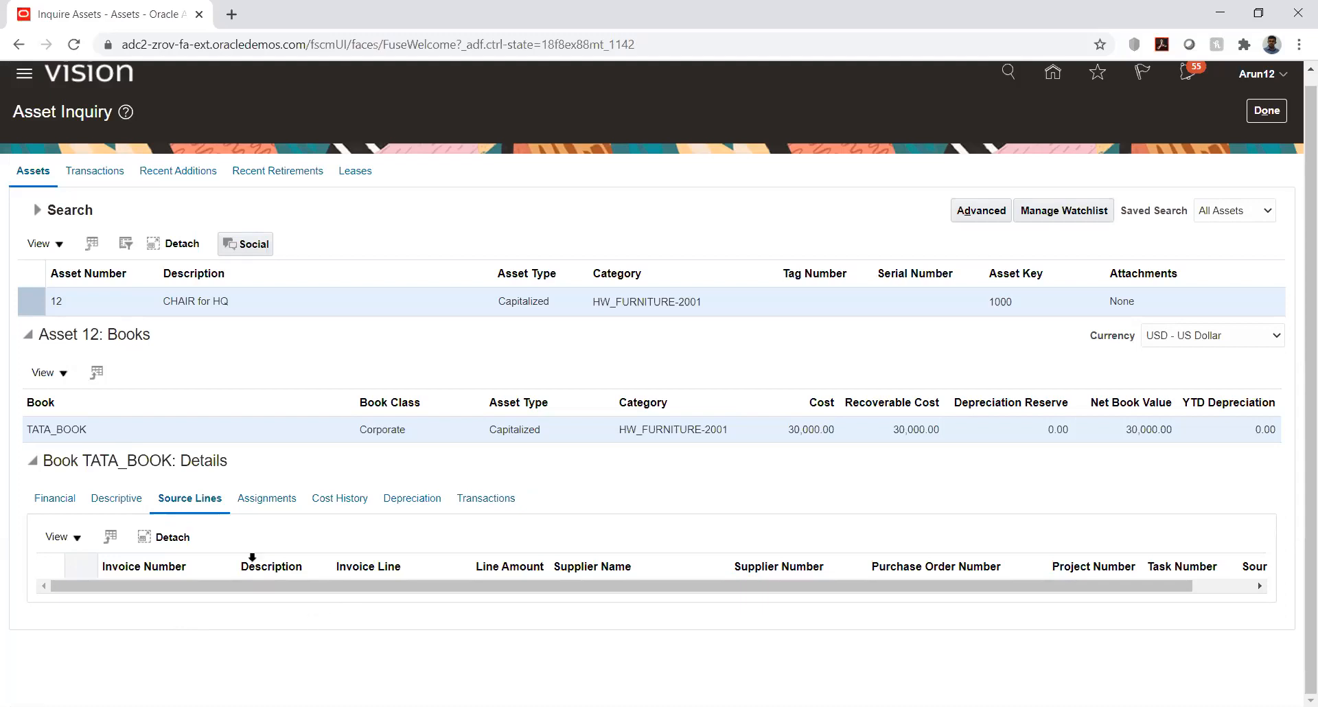
pyautogui.click(42, 500)
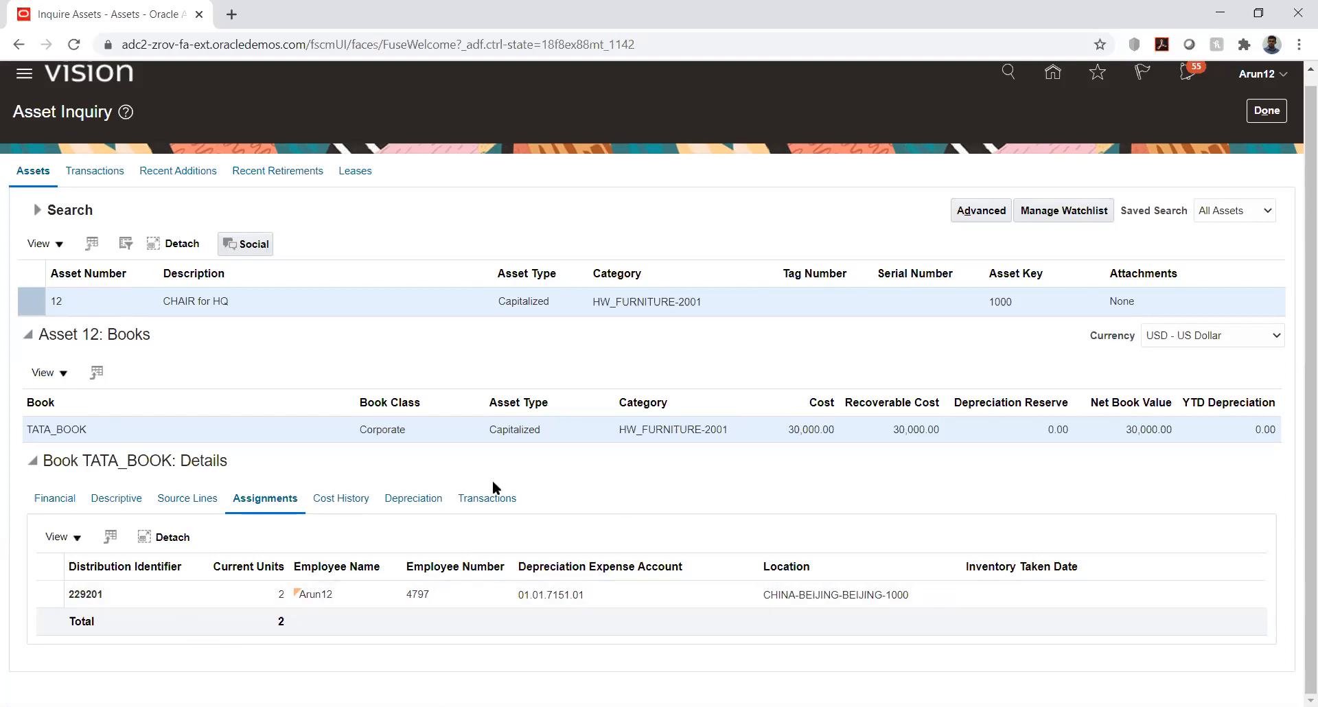
pyautogui.click(336, 497)
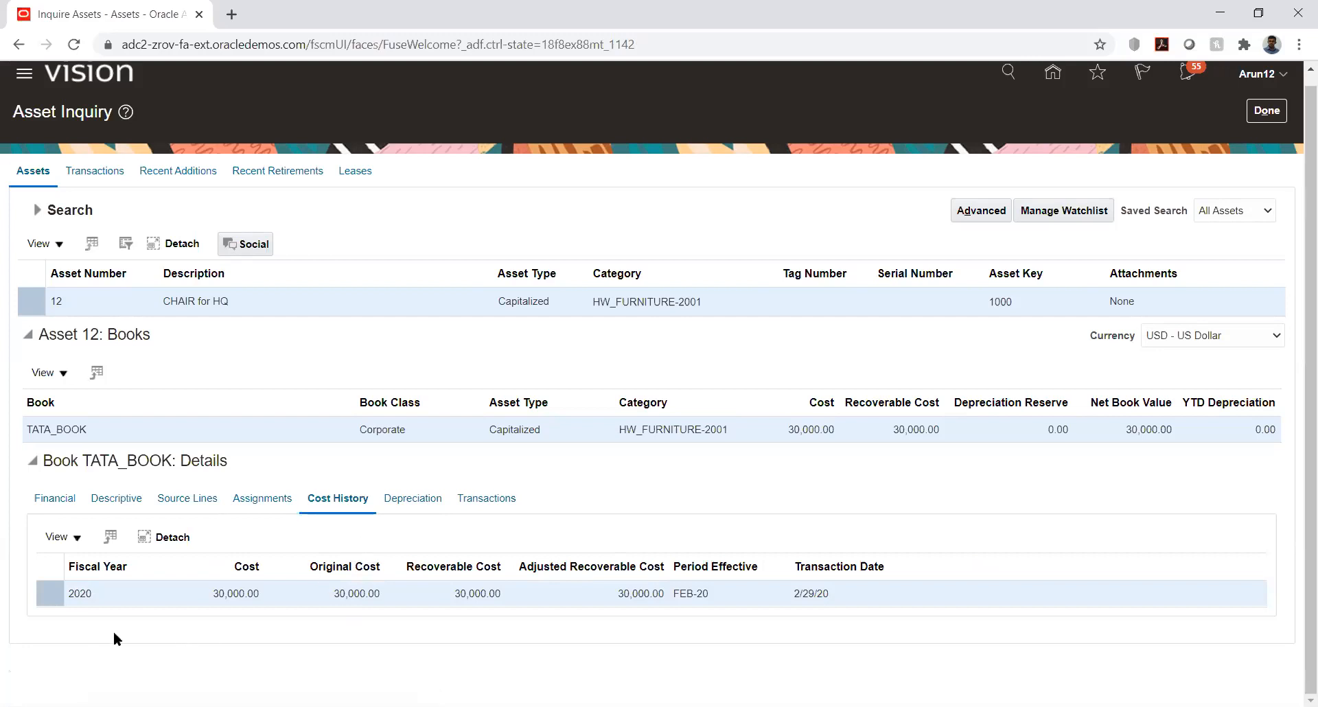
pyautogui.click(411, 503)
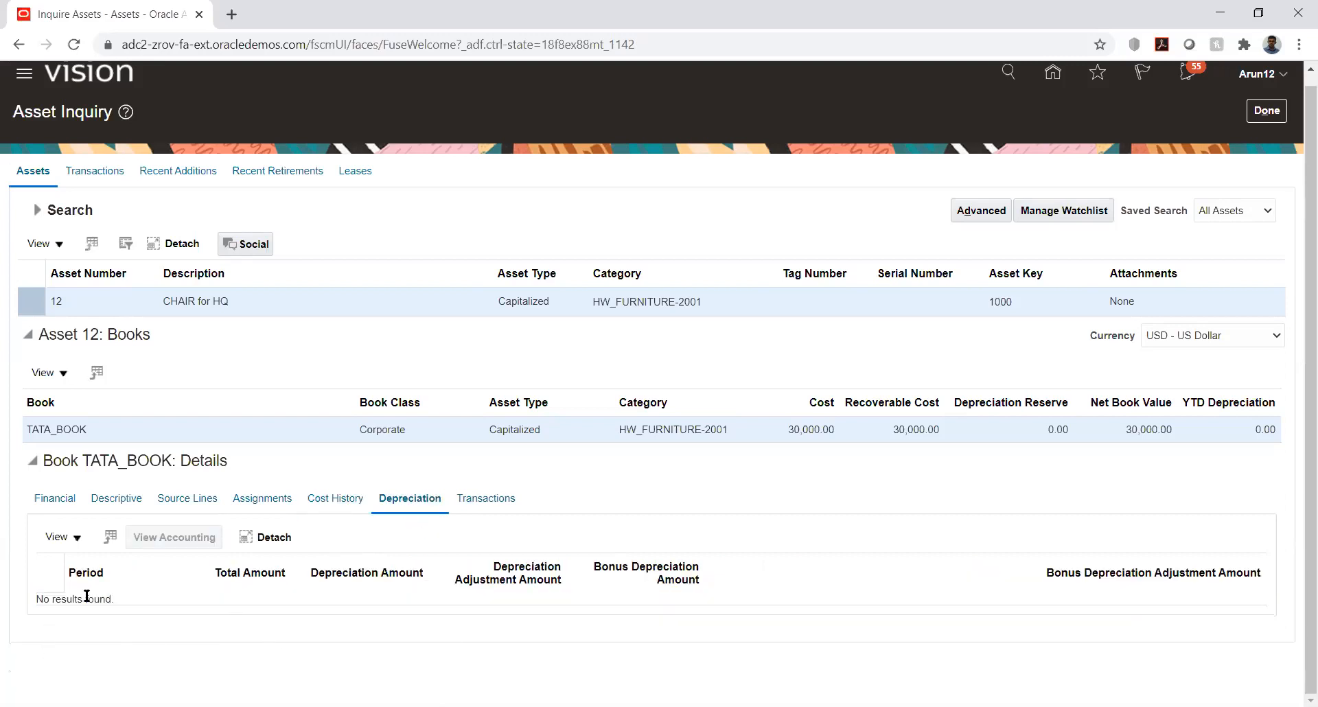
pyautogui.click(469, 508)
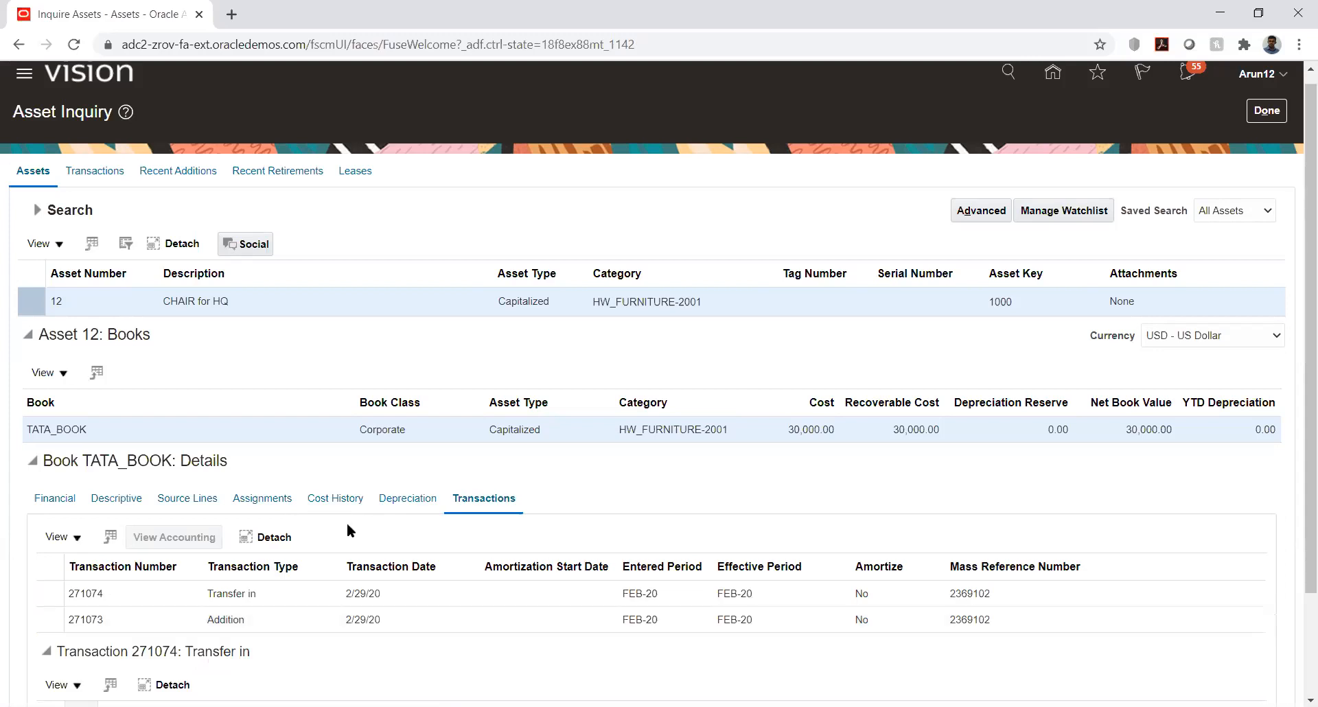
pyautogui.scroll(-2, 368, 469)
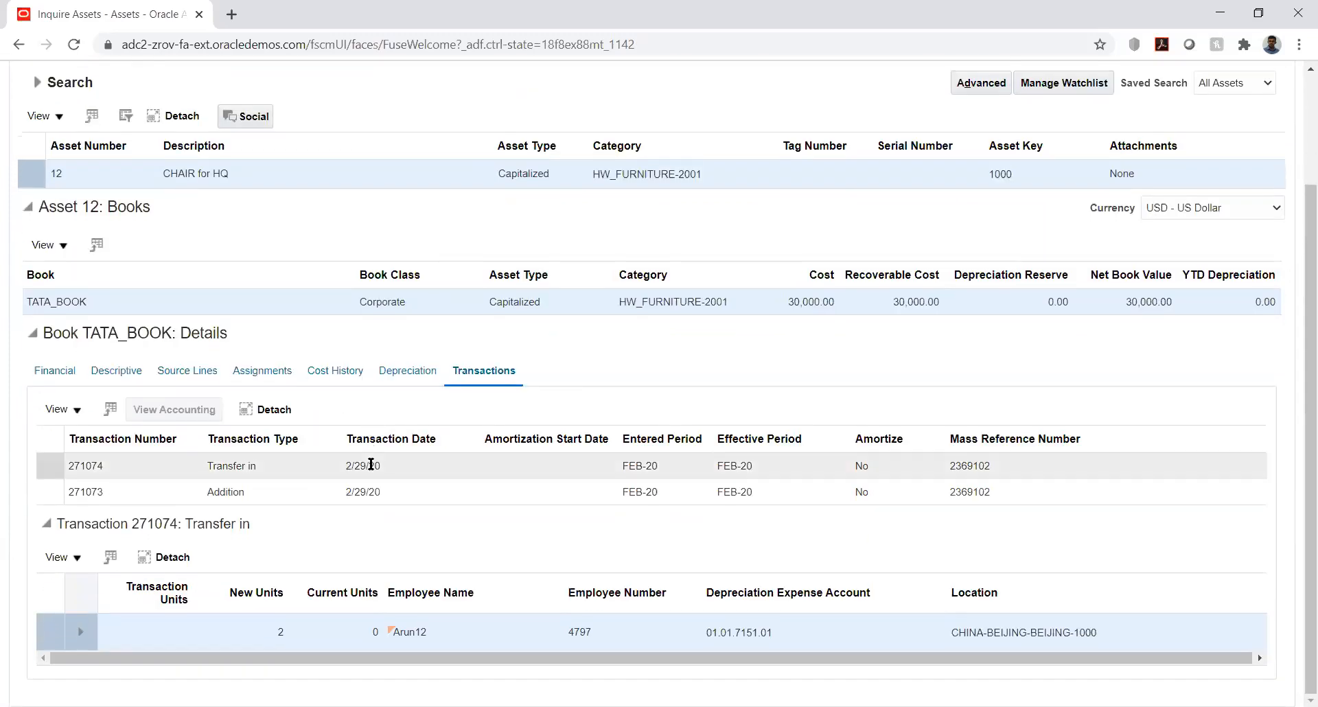
pyautogui.scroll(2, 371, 466)
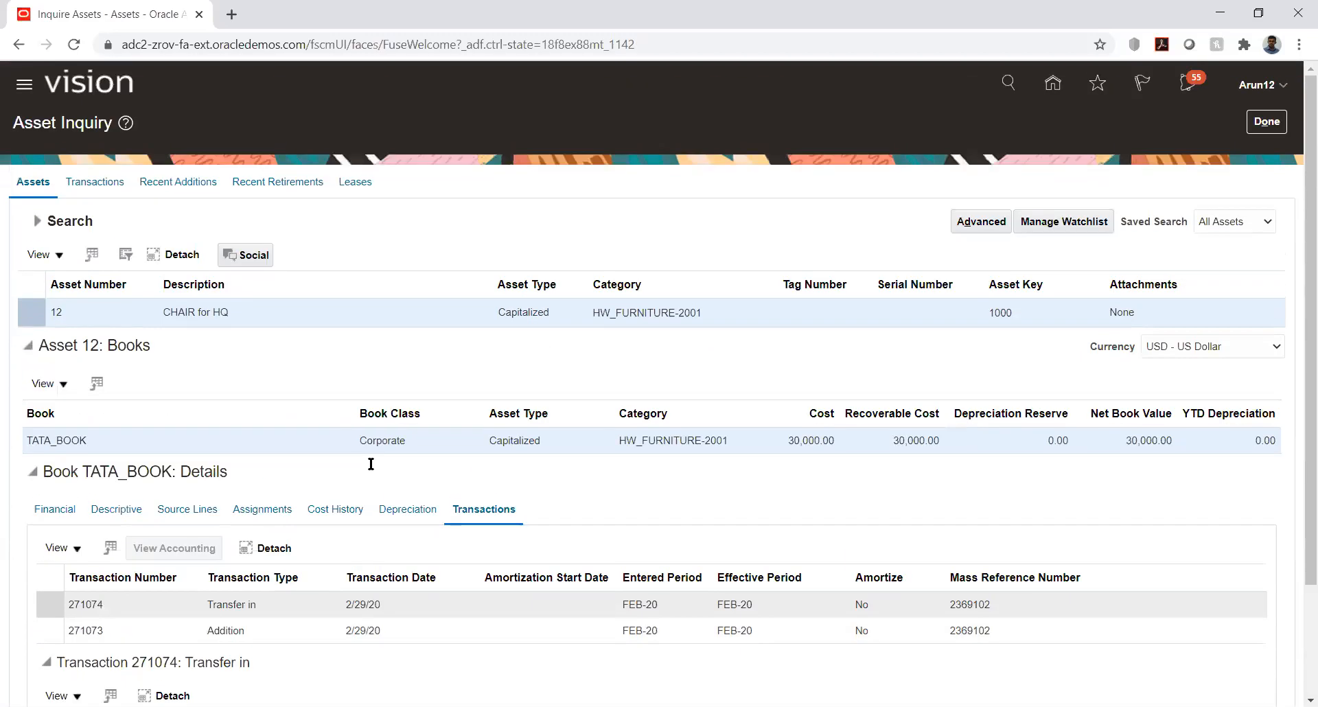
pyautogui.click(421, 506)
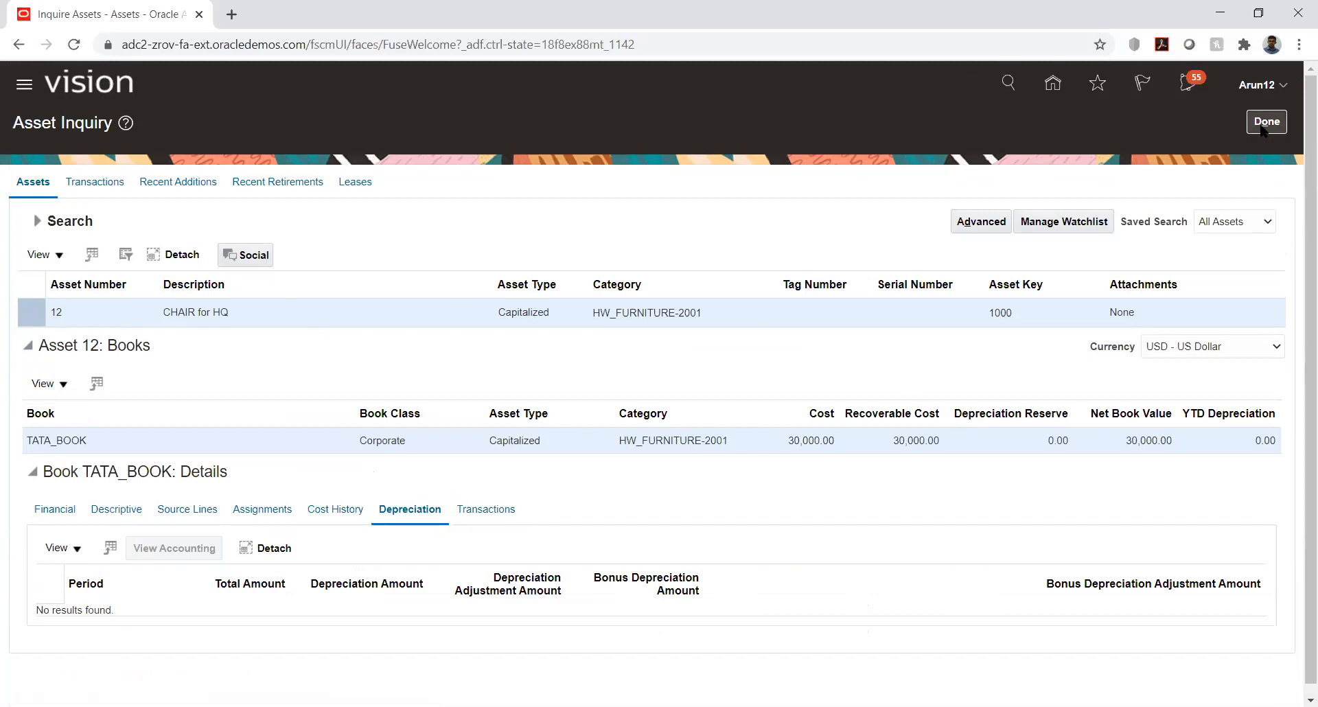
# Close the asset inquiry and submit the depreciation calculation for TATA_BOOK's FEB-20 period.
pyautogui.click(1267, 124)
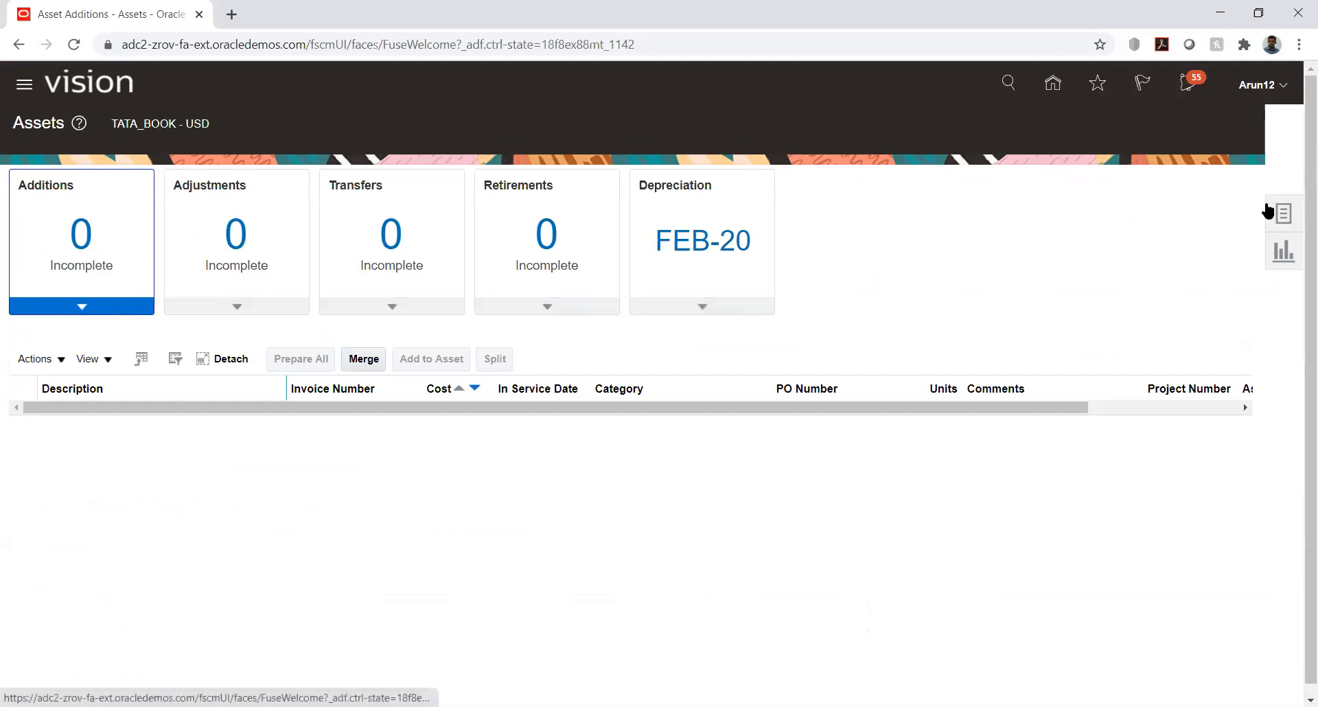
pyautogui.click(699, 309)
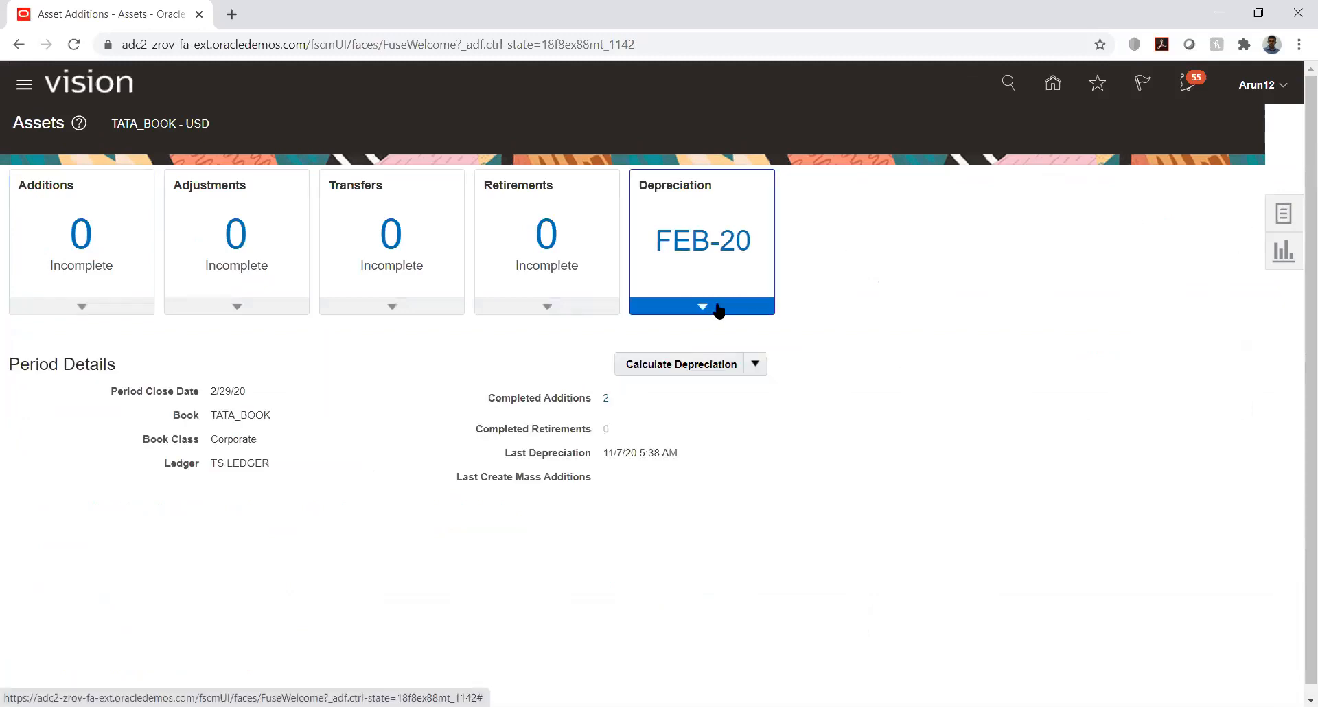
pyautogui.click(673, 363)
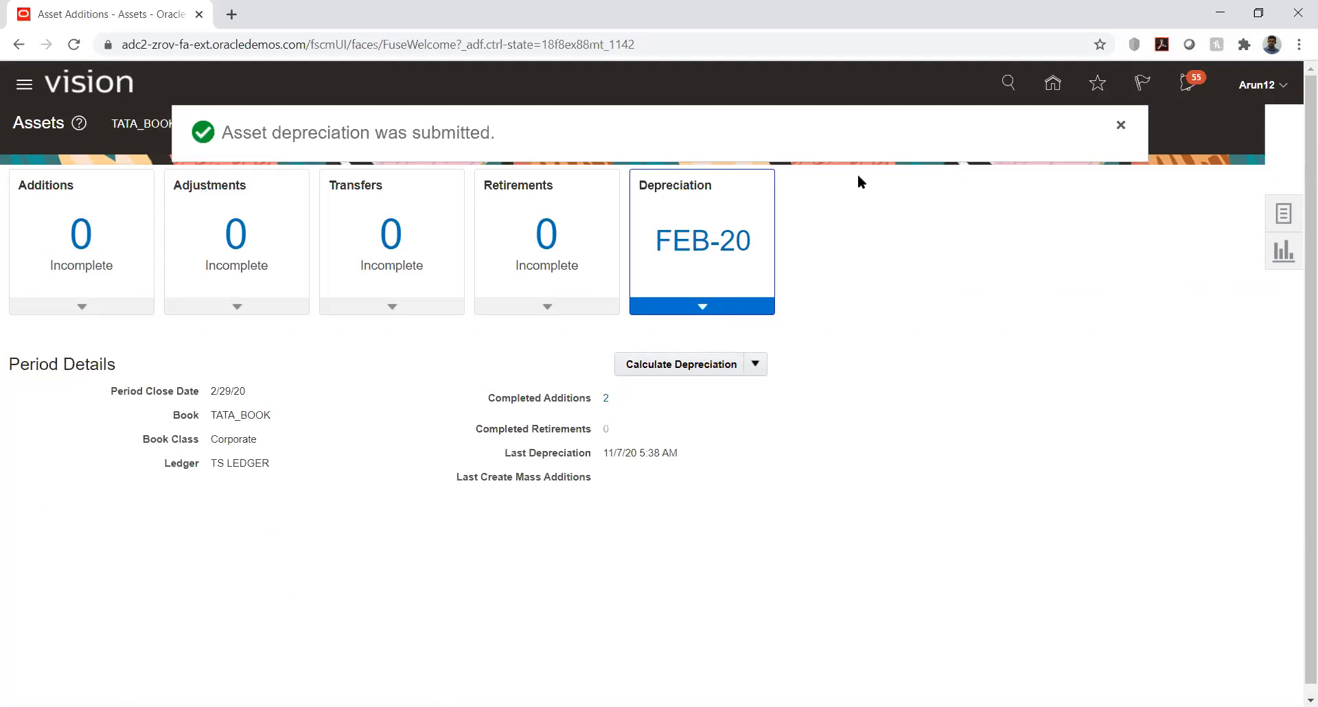
pyautogui.click(1121, 129)
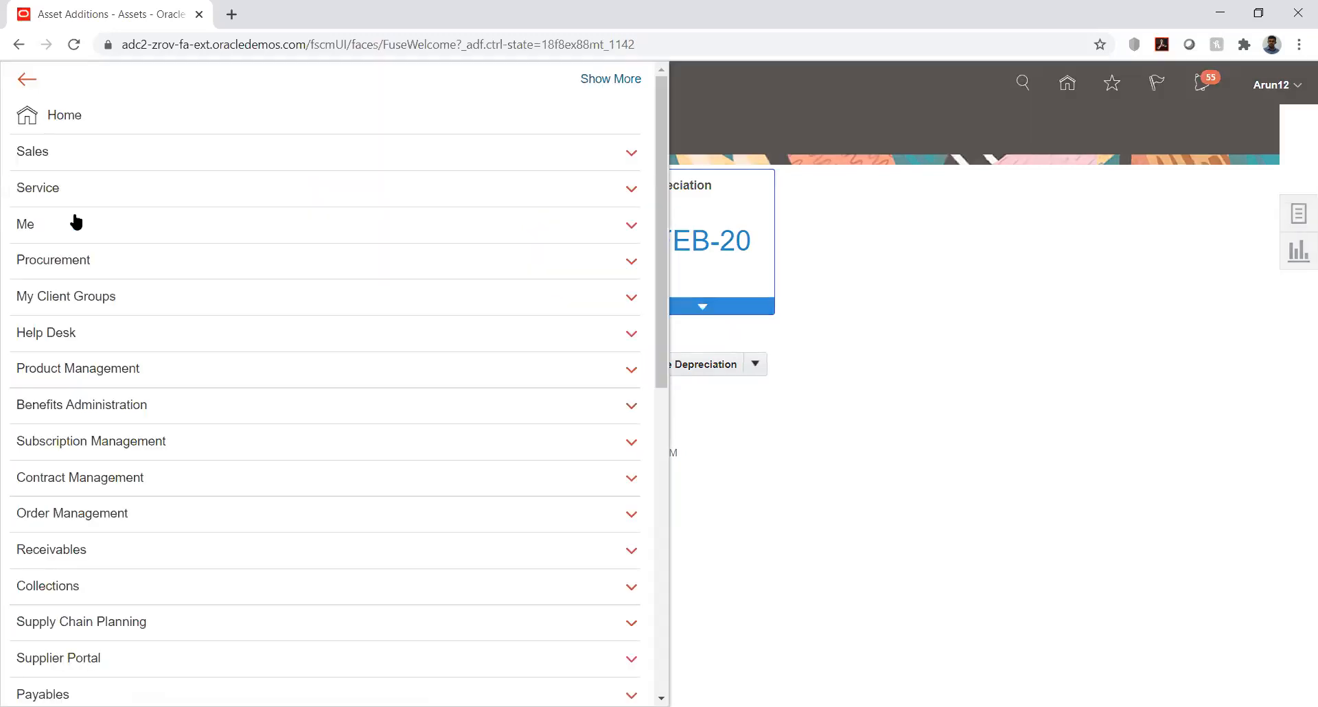
# Open the scheduled processes and refresh the list to check the status of the depreciation run.
pyautogui.scroll(-9, 77, 221)
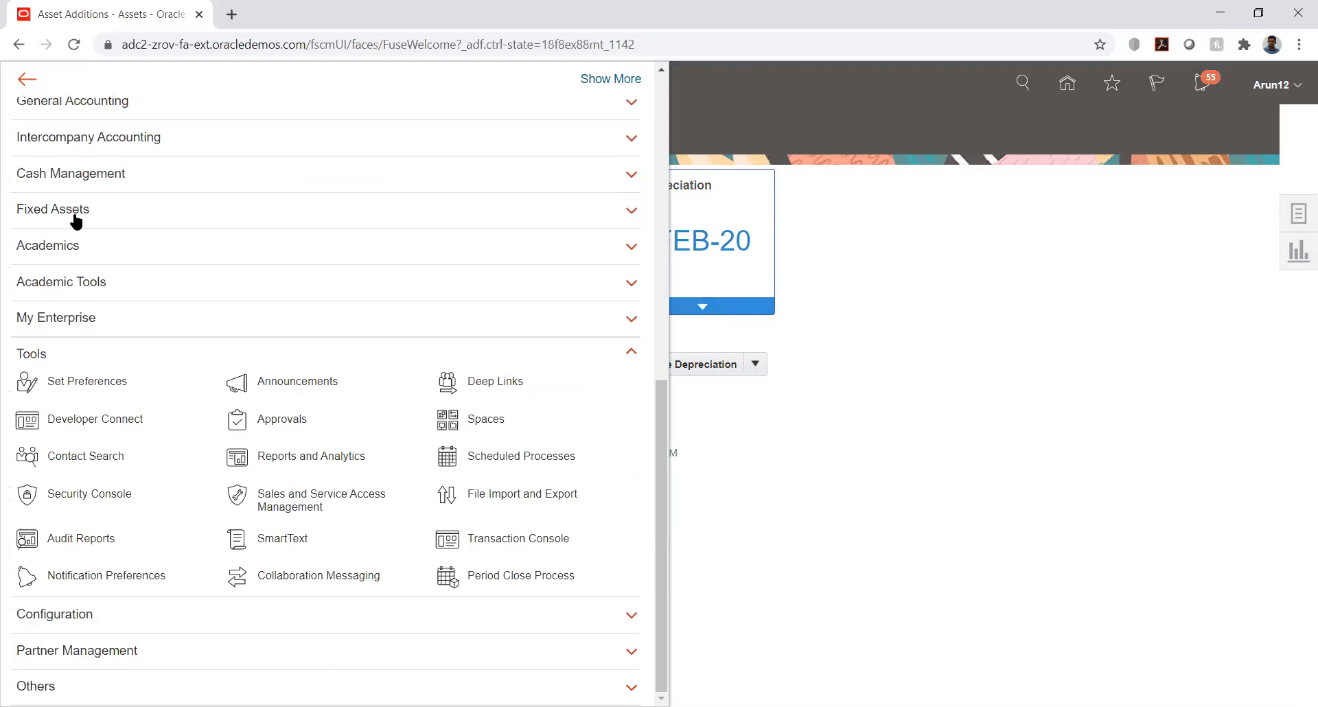
pyautogui.click(491, 459)
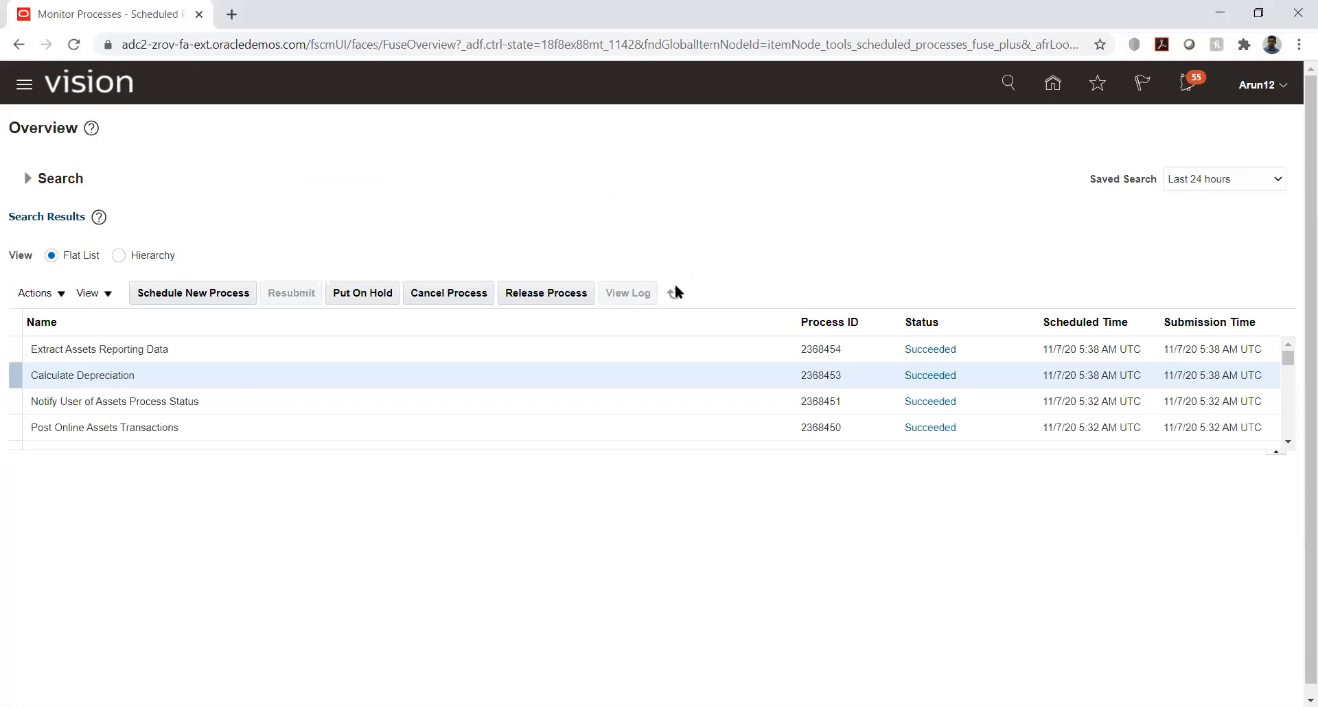
pyautogui.click(675, 292)
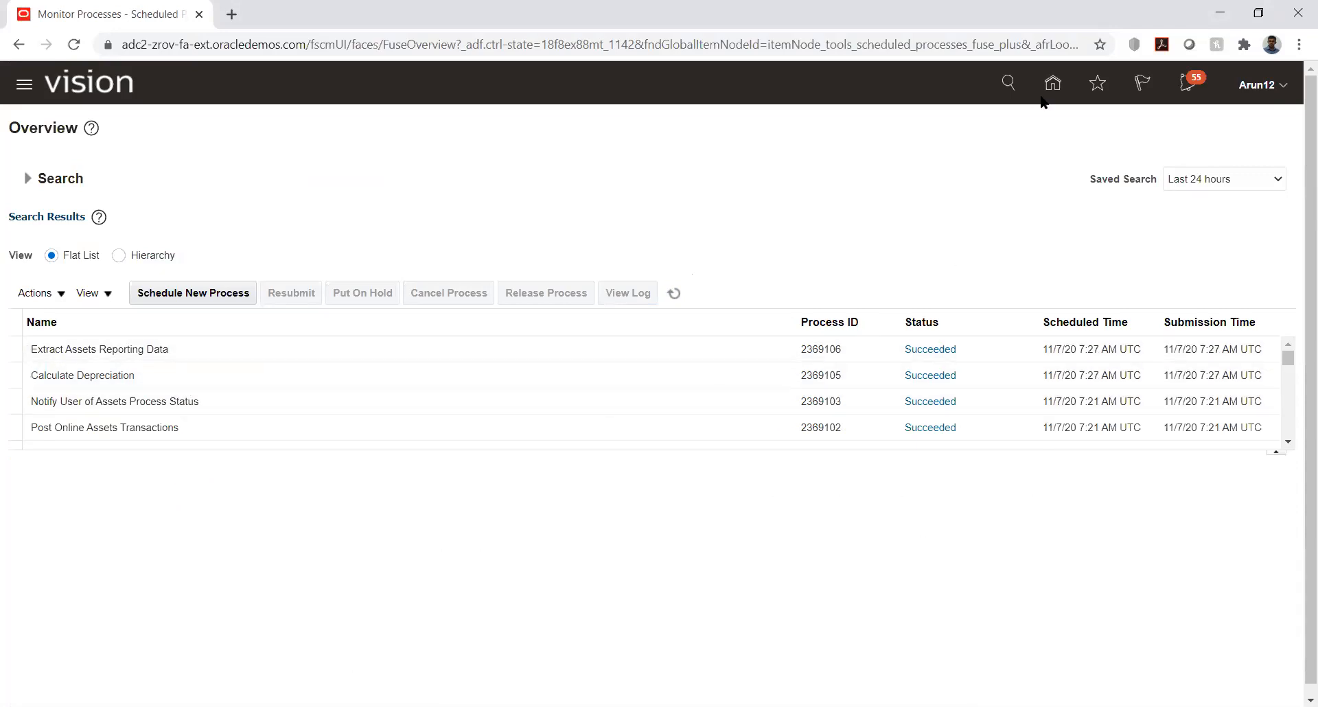
# Return to Asset Inquiry, search for asset number 12 in TATA_BOOK and examine its financial details again.
pyautogui.click(1057, 79)
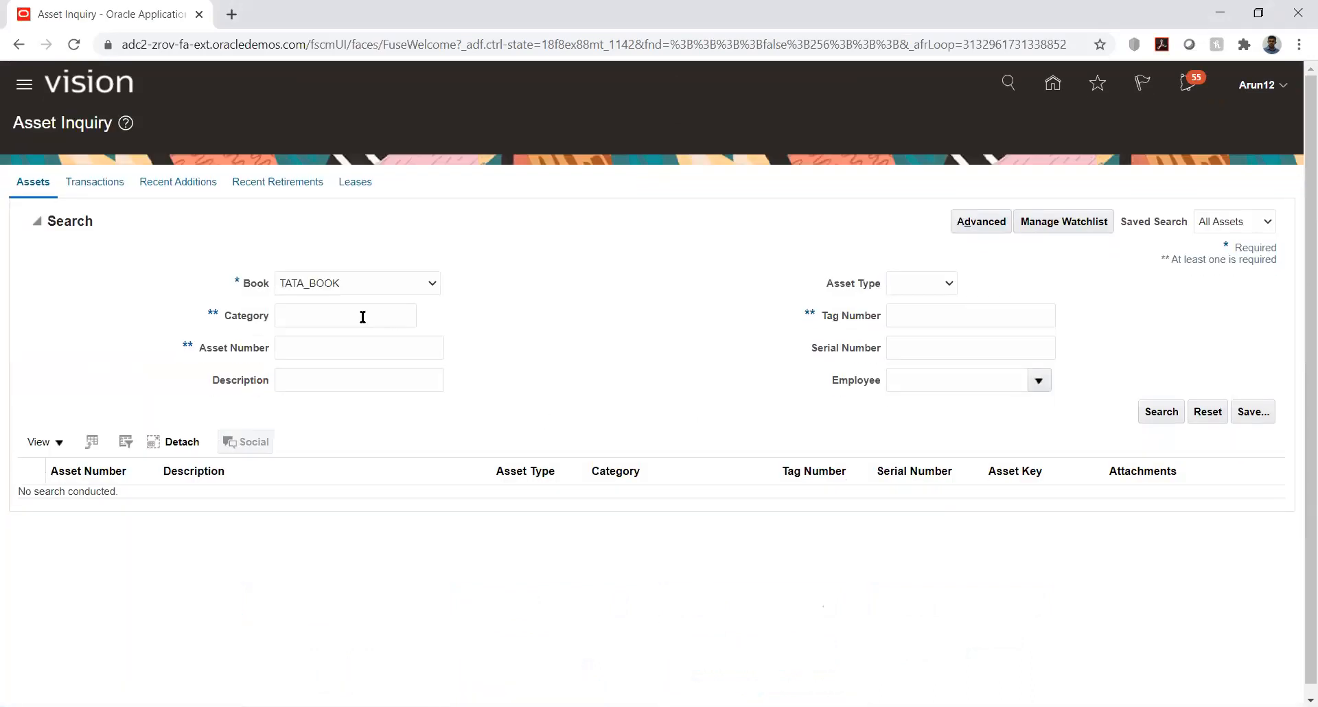
pyautogui.click(340, 350)
pyautogui.write('12')
pyautogui.click(1151, 416)
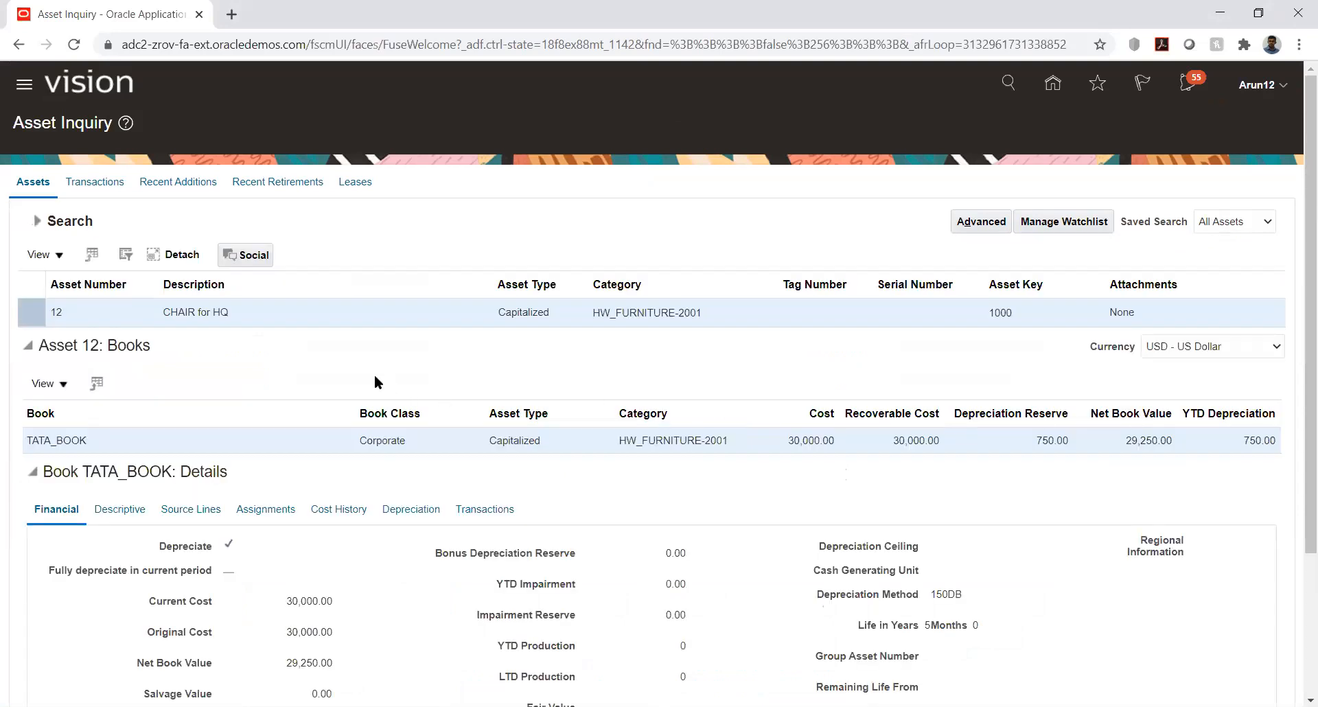
pyautogui.scroll(-3, 377, 382)
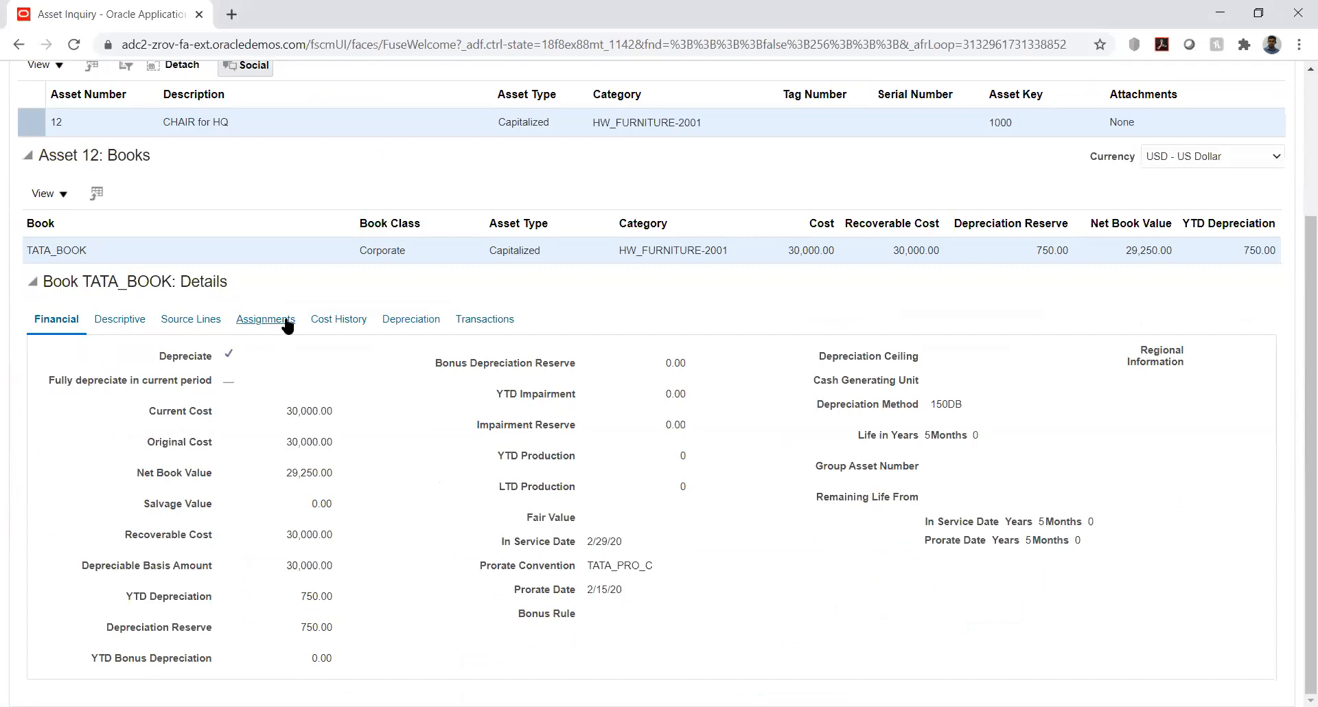
# Examine asset 12's FEB-20 depreciation line and try to view its accounting entry.
pyautogui.click(424, 322)
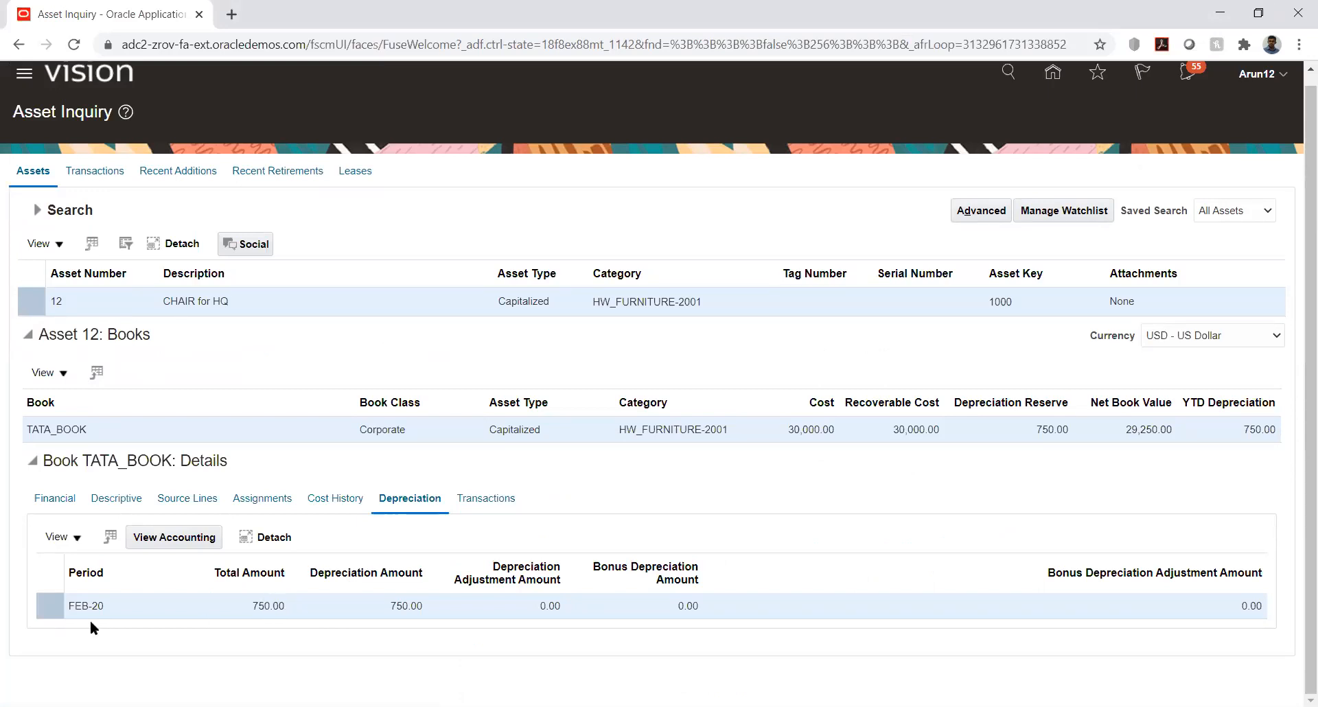
pyautogui.click(407, 608)
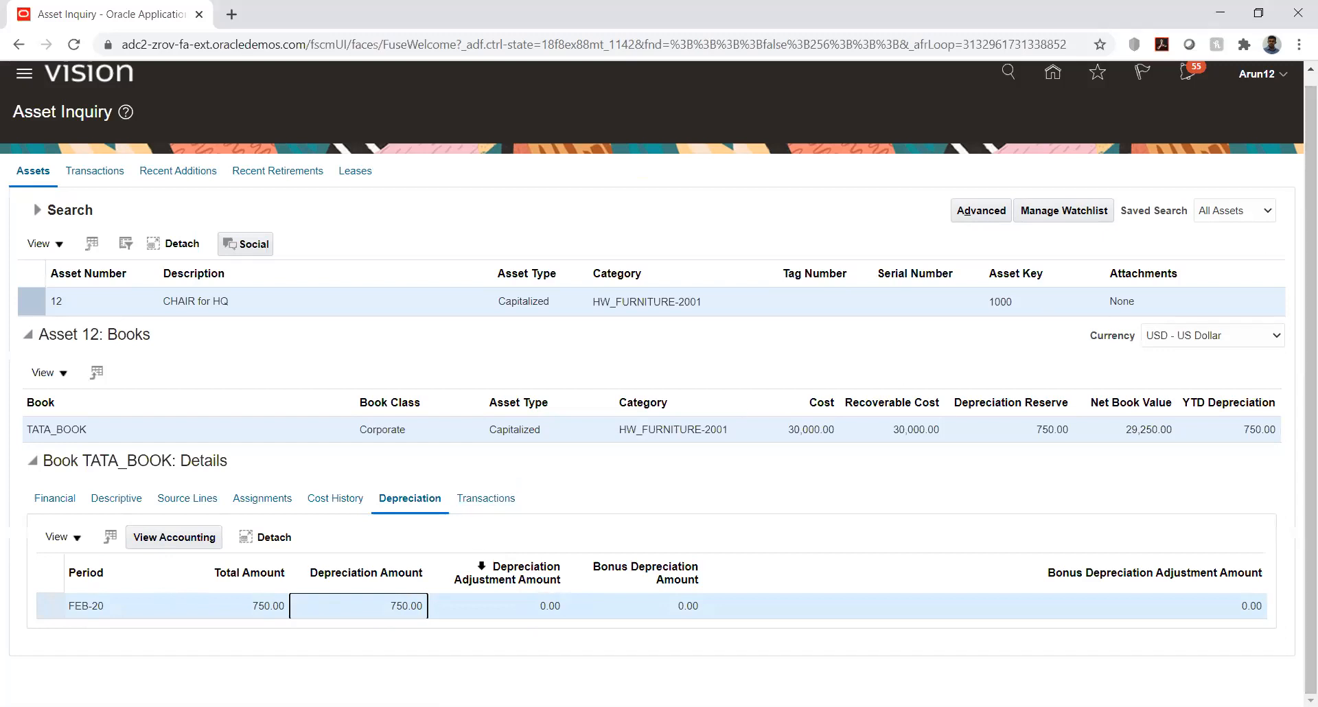
pyautogui.click(163, 539)
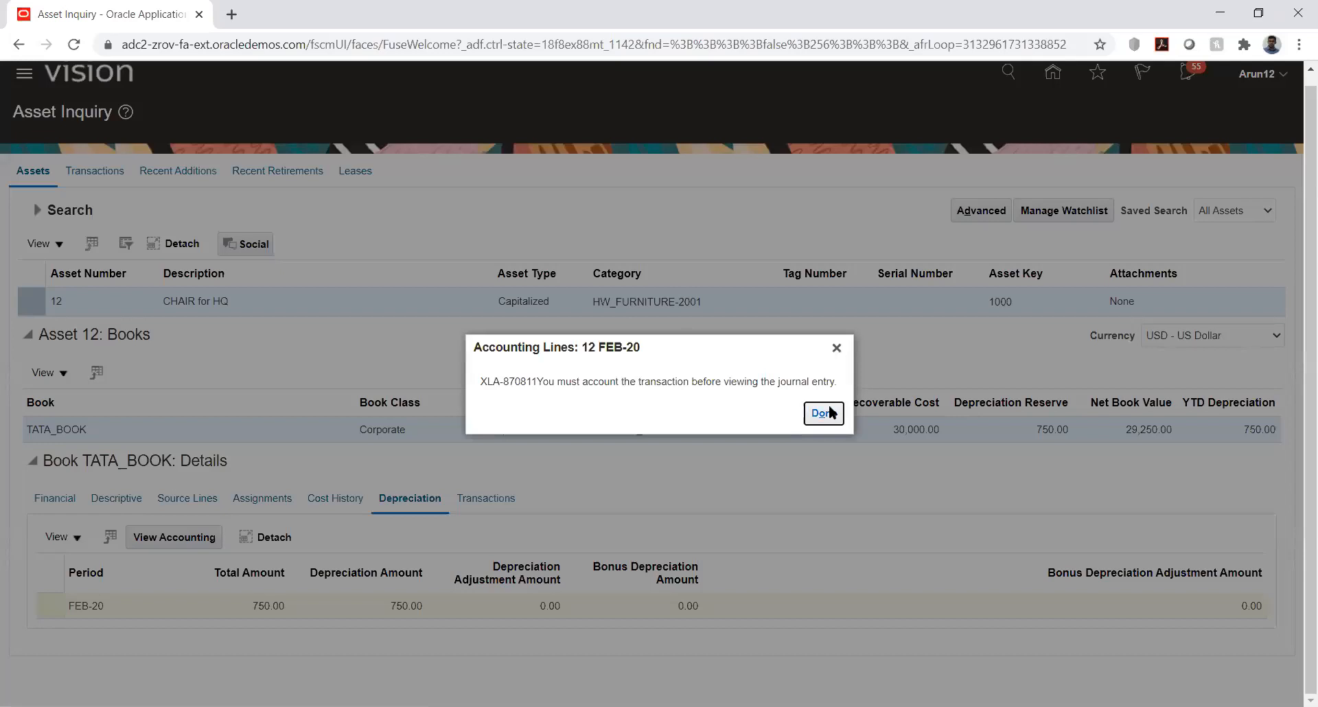
pyautogui.press('Return')
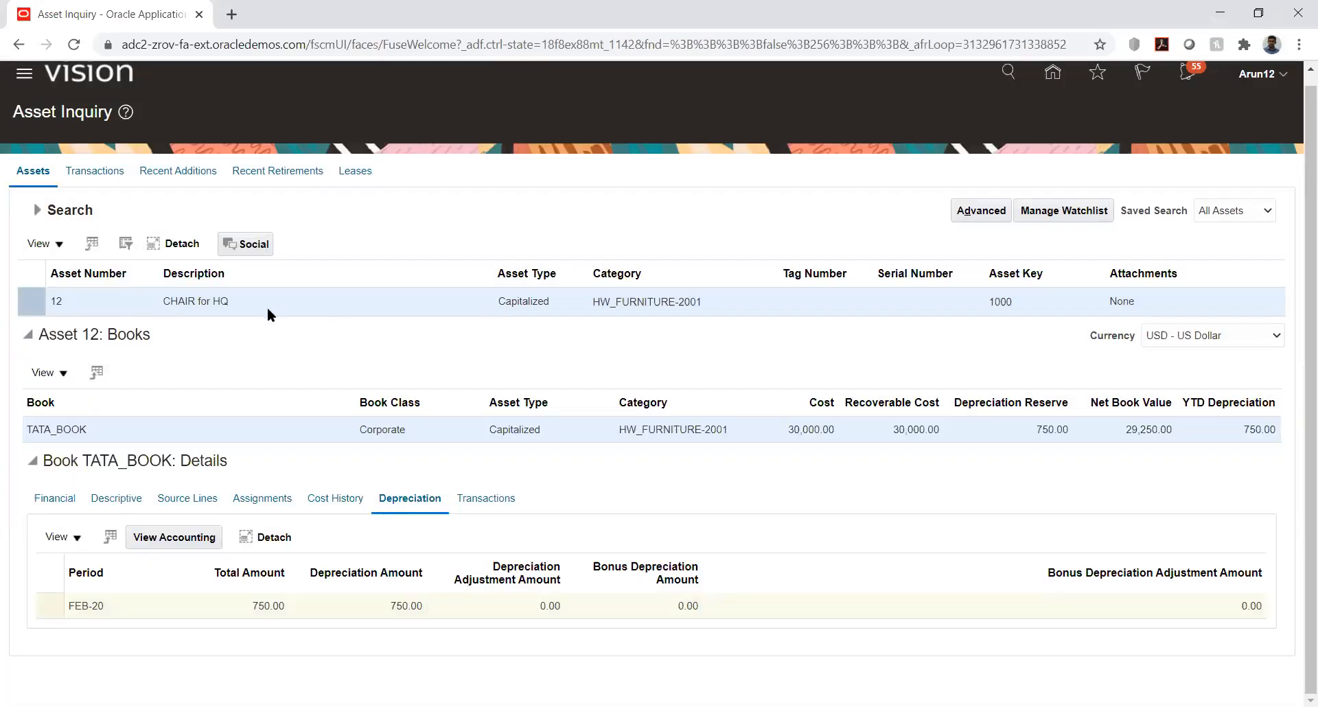
# Open the Create Accounting process from the Assets work area and set its book to TATA_BOOK.
pyautogui.click(1053, 84)
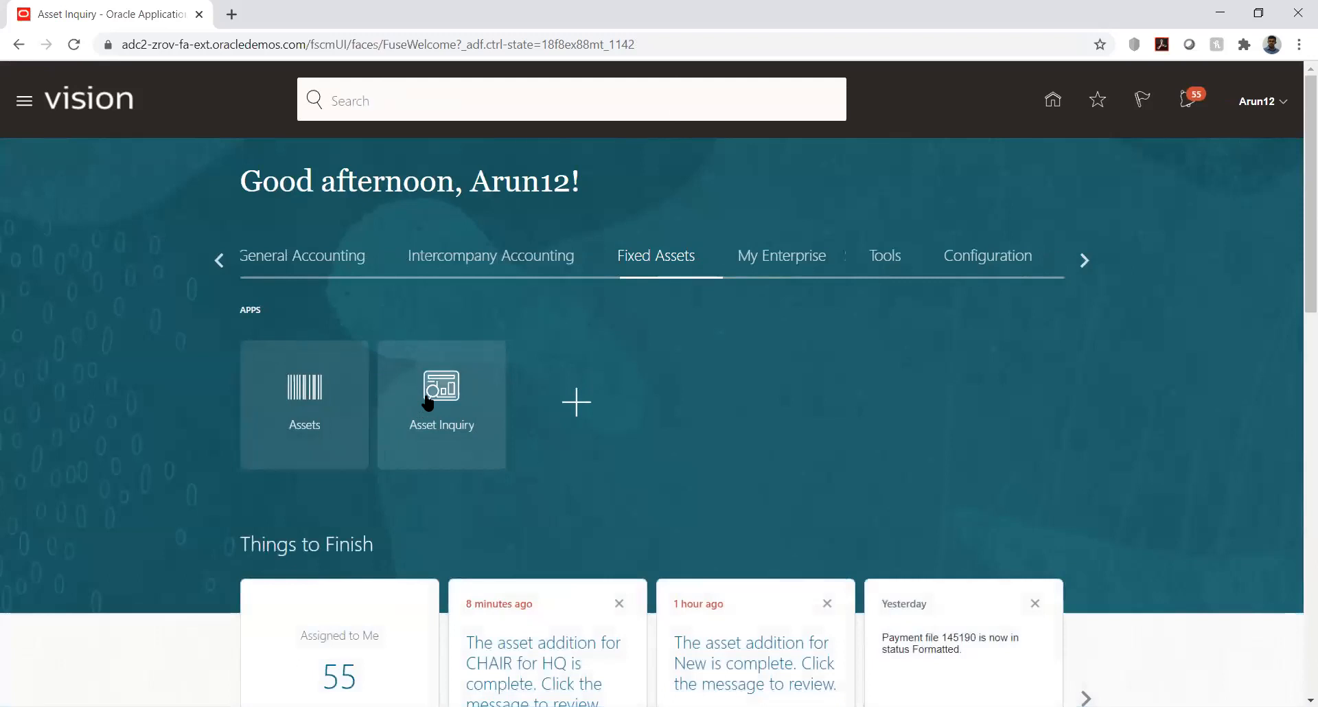
pyautogui.click(311, 387)
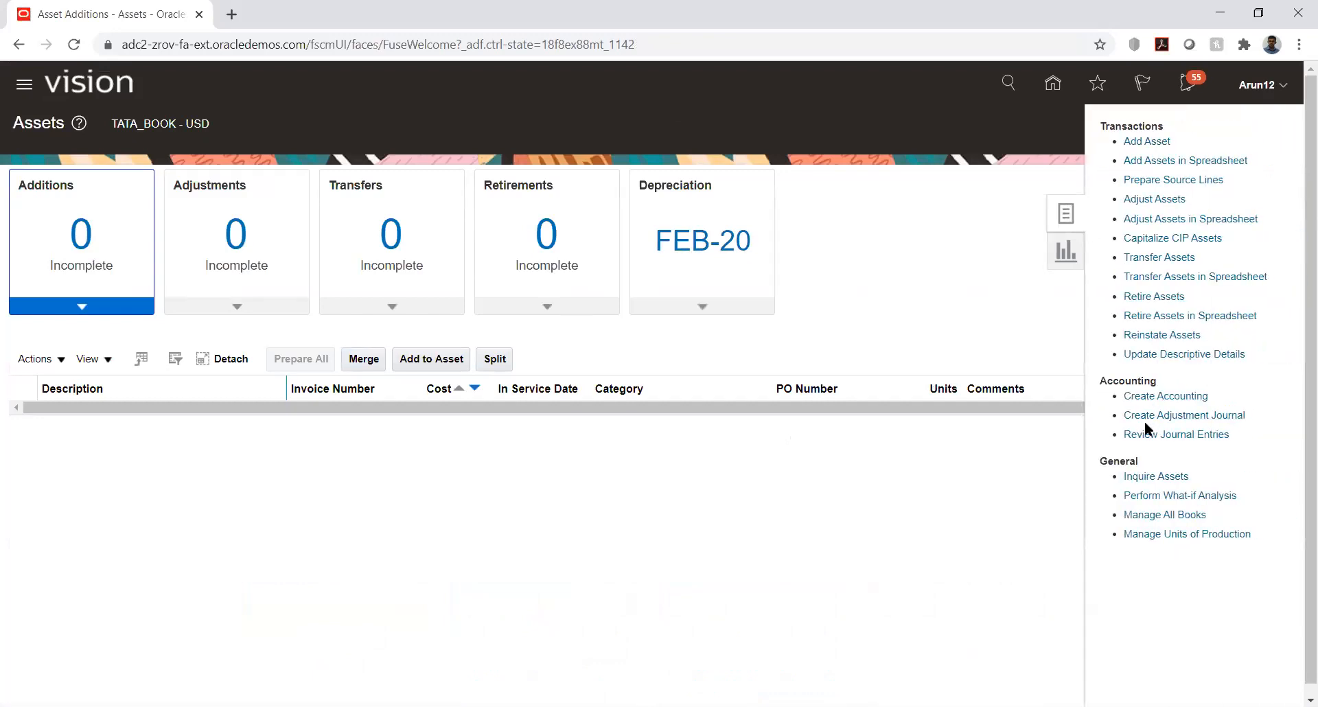
pyautogui.click(1182, 398)
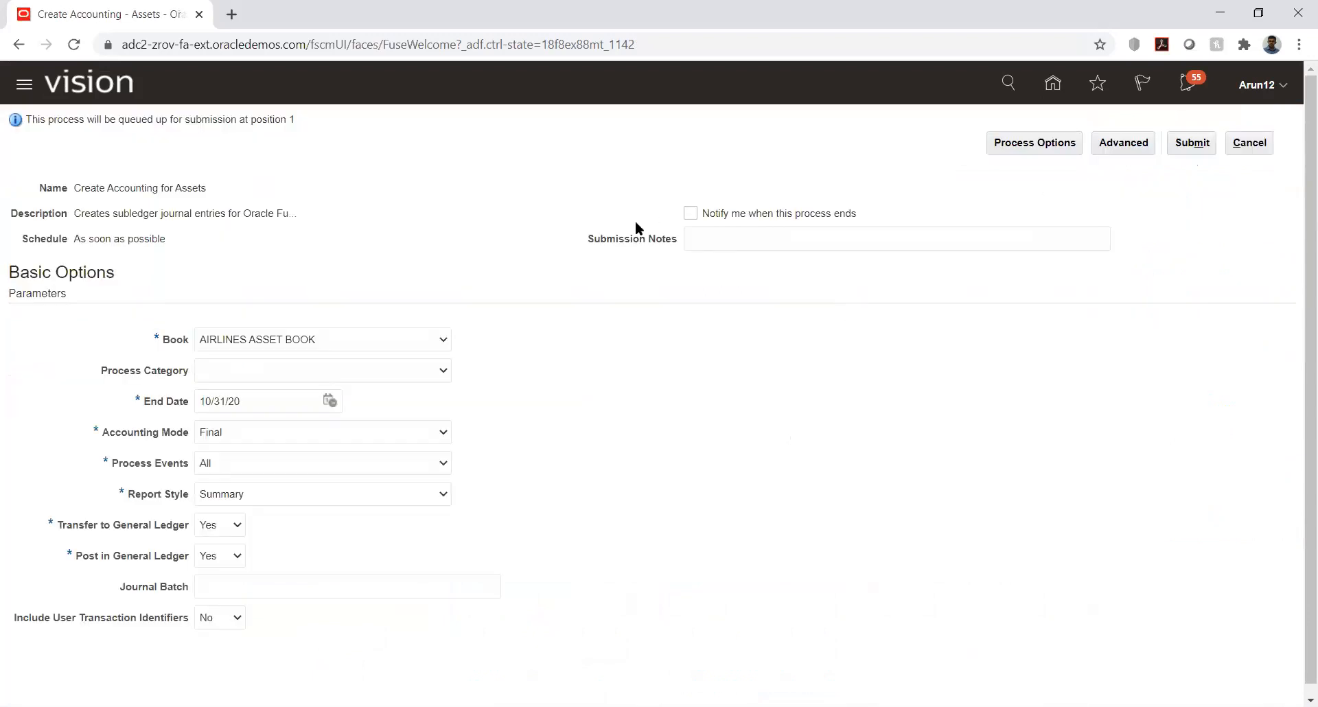
pyautogui.click(383, 347)
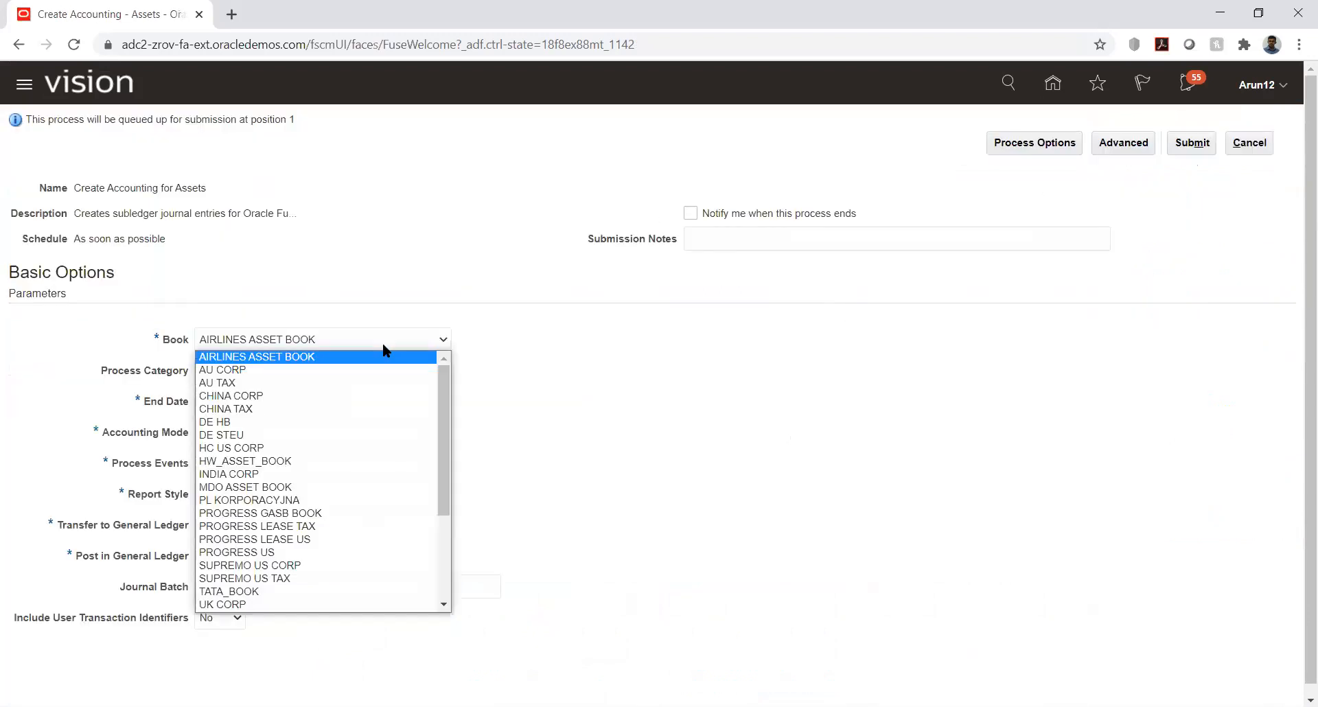
pyautogui.press('t')
pyautogui.press('Return')
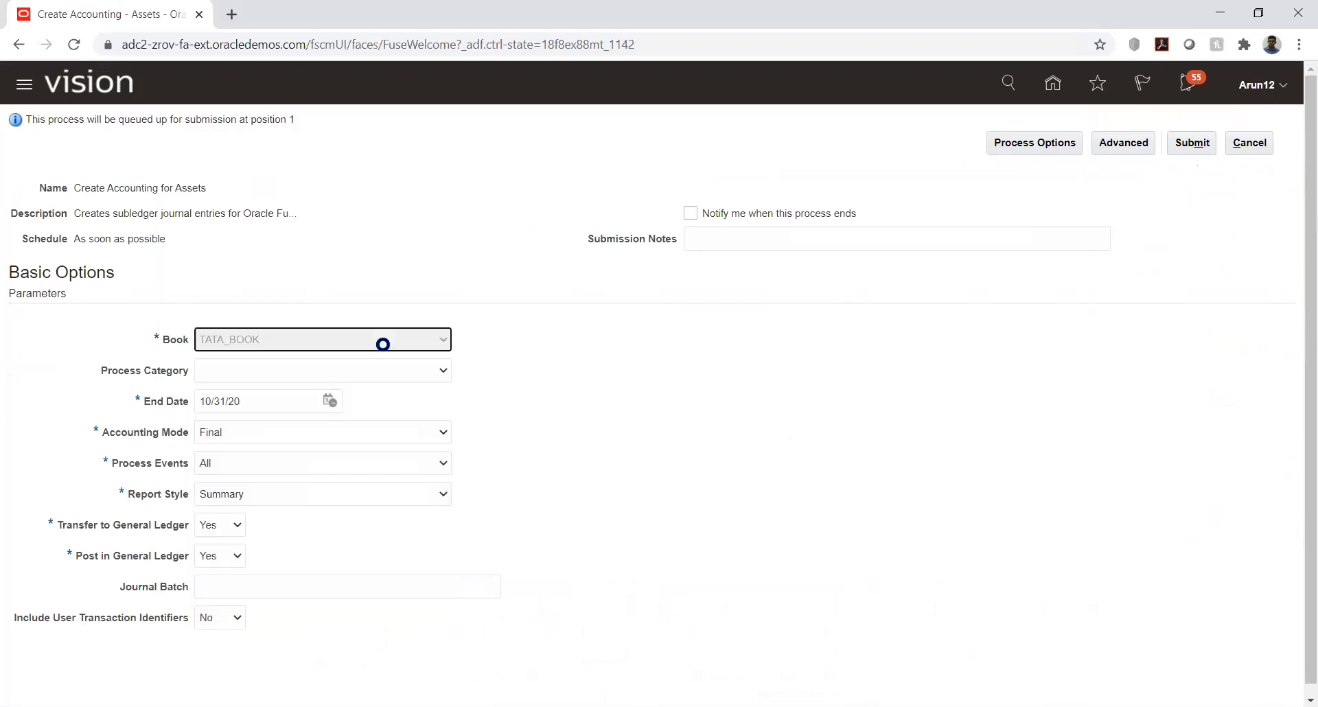
# Examine the available process categories and accounting modes for the accounting run.
pyautogui.click(384, 369)
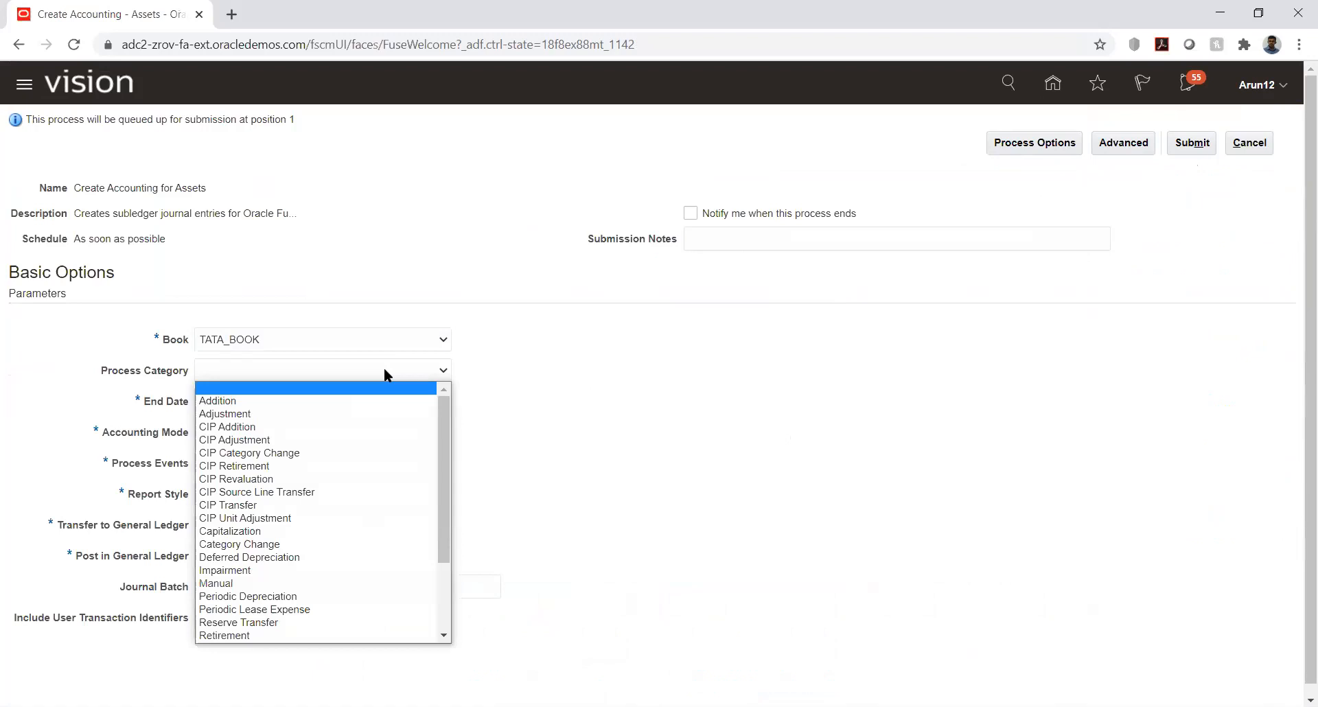
pyautogui.click(571, 368)
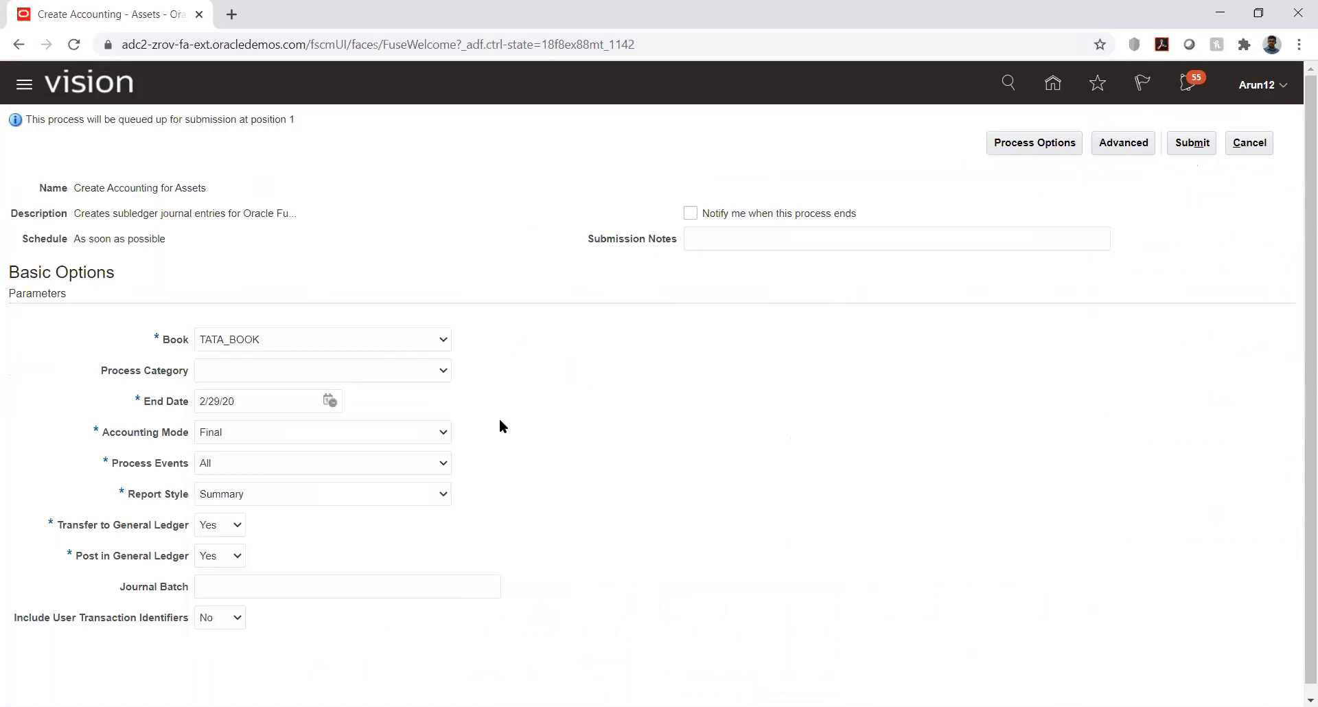
pyautogui.scroll(-1, 483, 429)
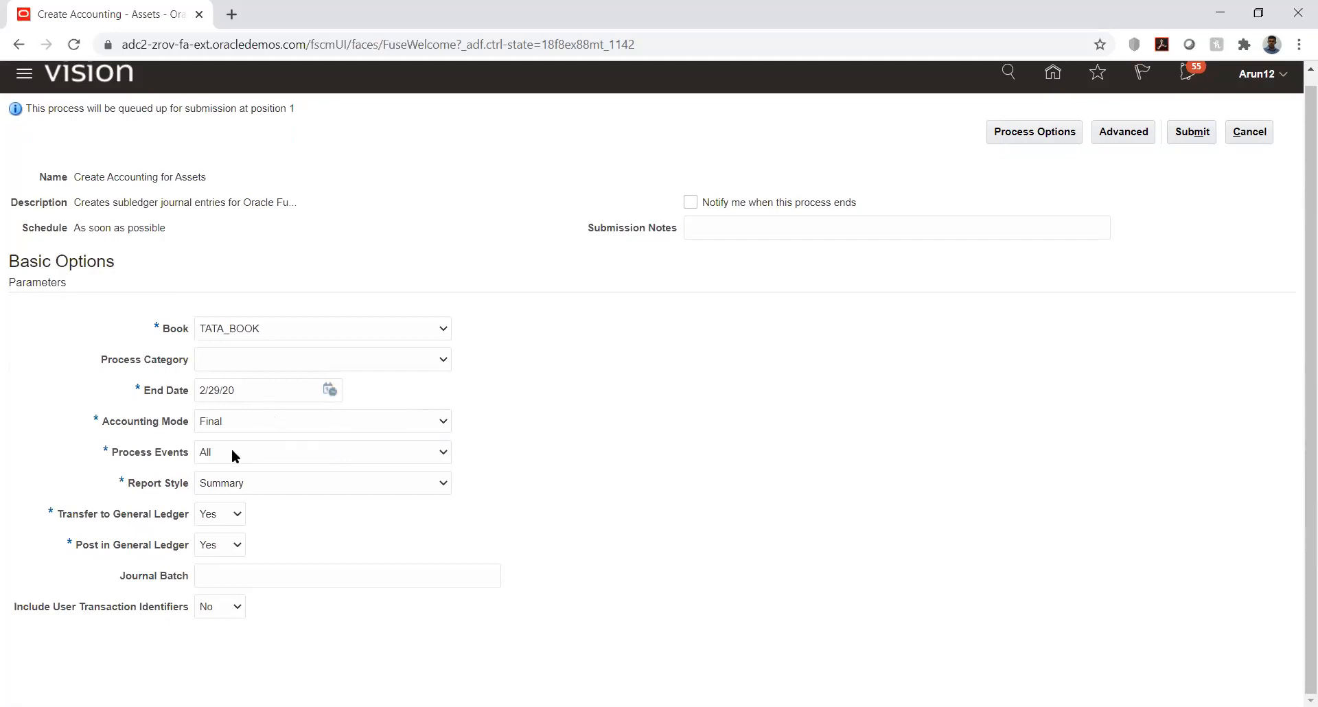
pyautogui.click(232, 426)
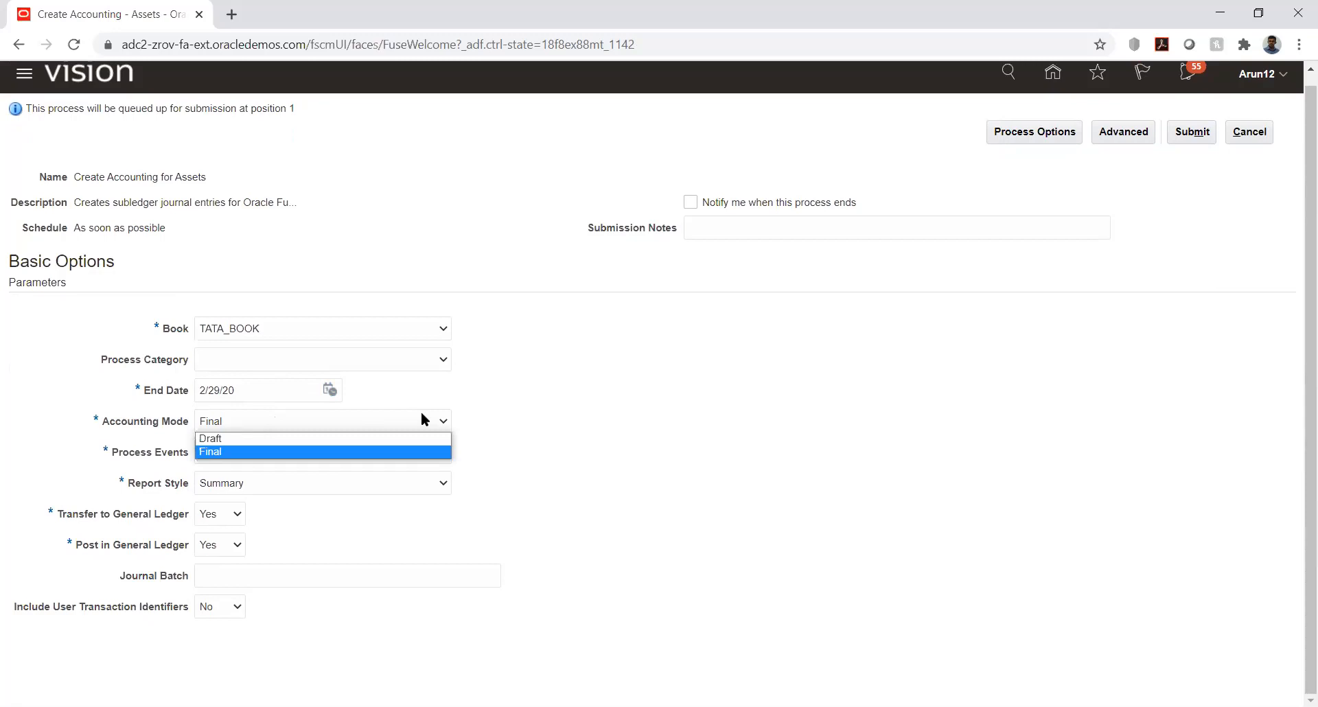
pyautogui.click(517, 432)
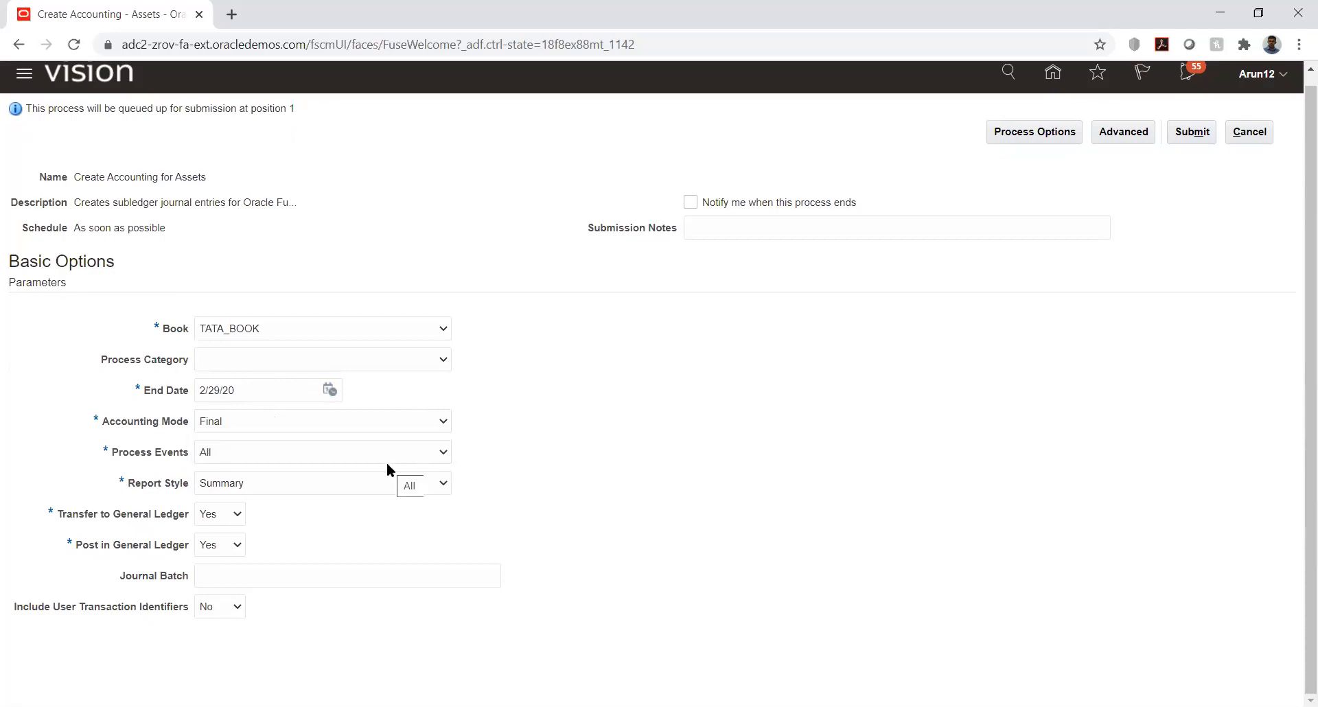
# Set the report style to Detail and submit the Create Accounting for Assets process.
pyautogui.click(370, 483)
pyautogui.click(341, 513)
pyautogui.click(609, 516)
pyautogui.scroll(1, 1126, 240)
pyautogui.click(1202, 143)
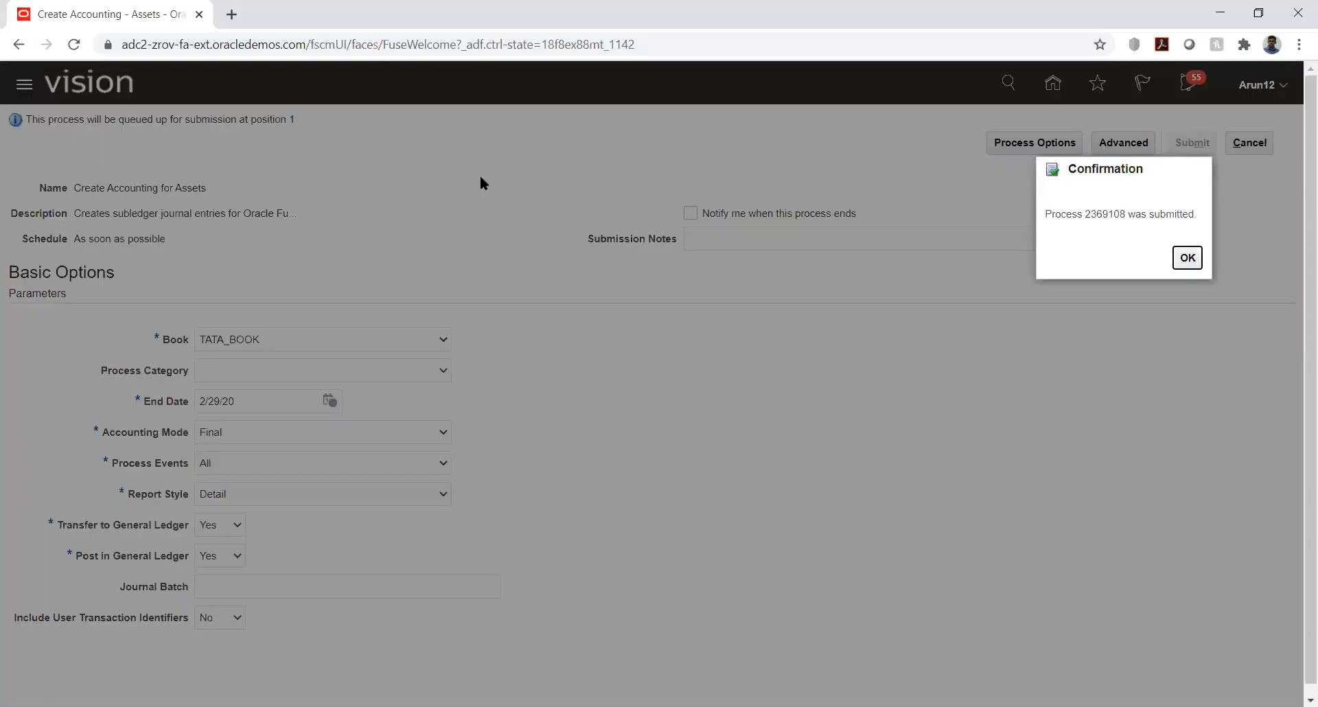
pyautogui.click(1187, 257)
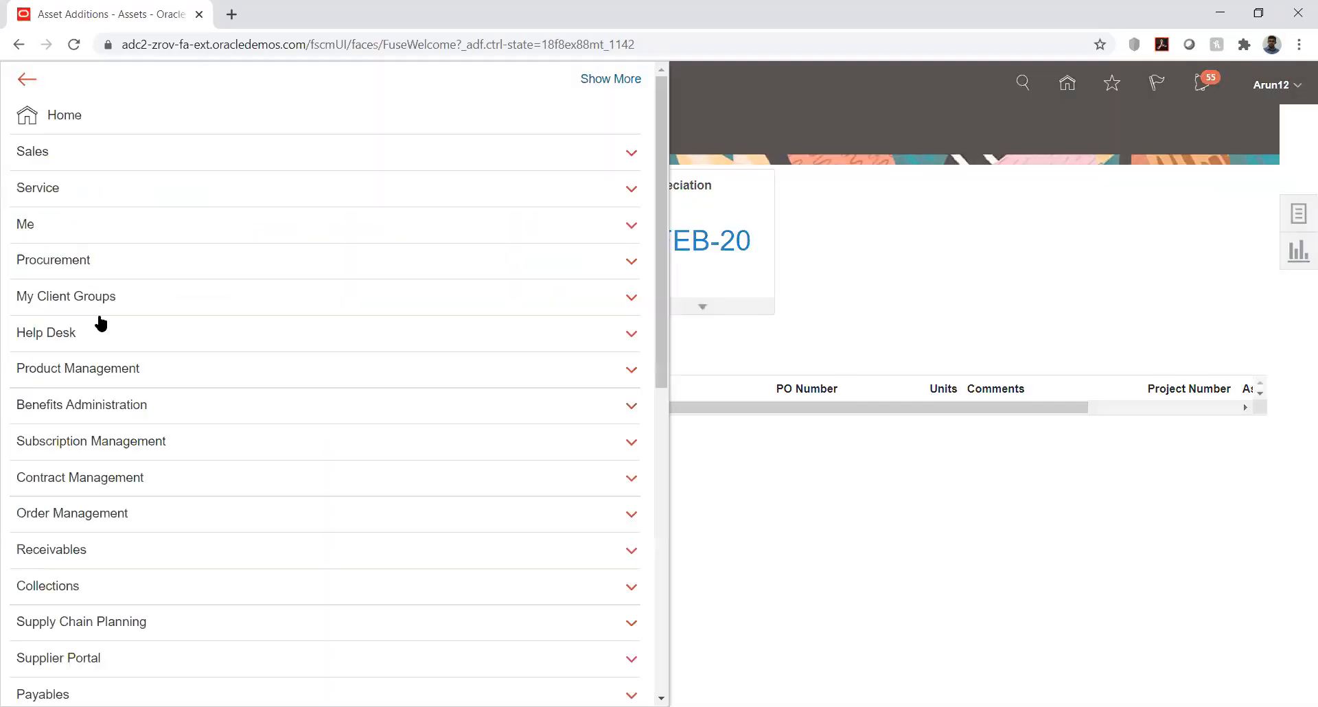
# Open the scheduled processes and refresh the list until the Create Accounting Execution Report finishes.
pyautogui.scroll(-8, 101, 322)
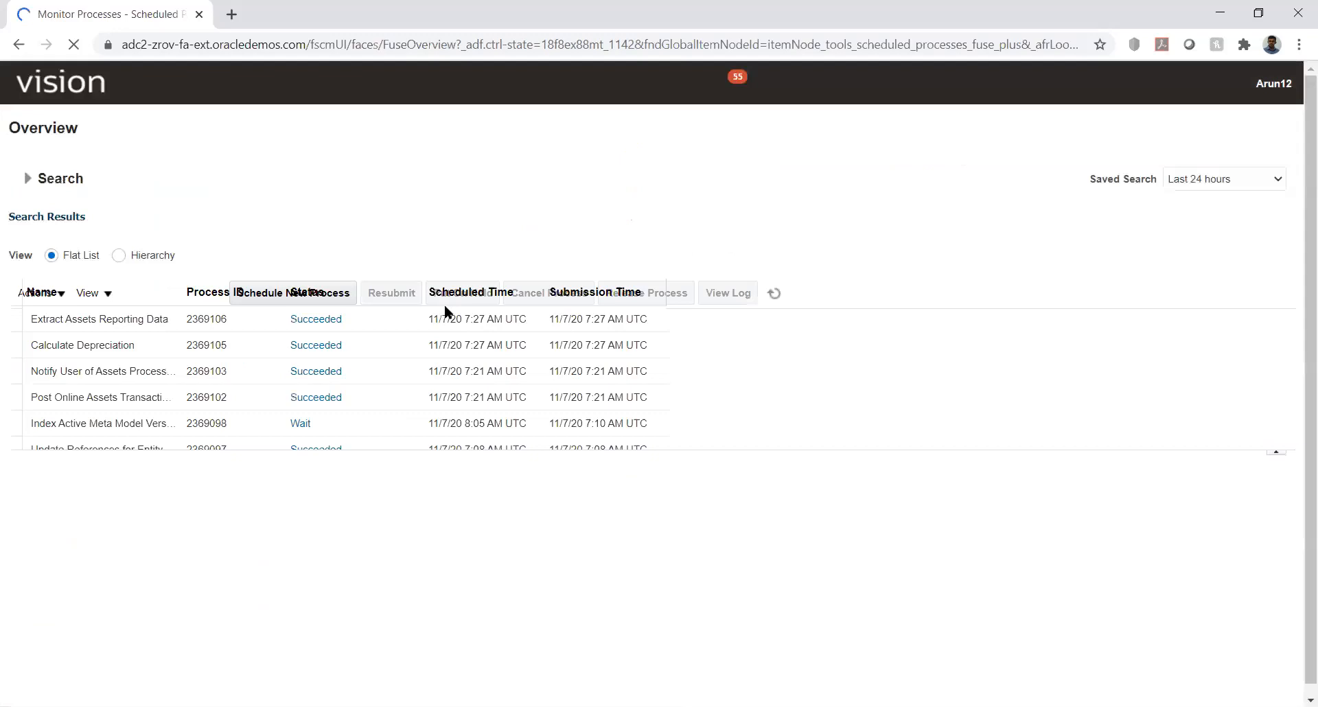
pyautogui.click(675, 294)
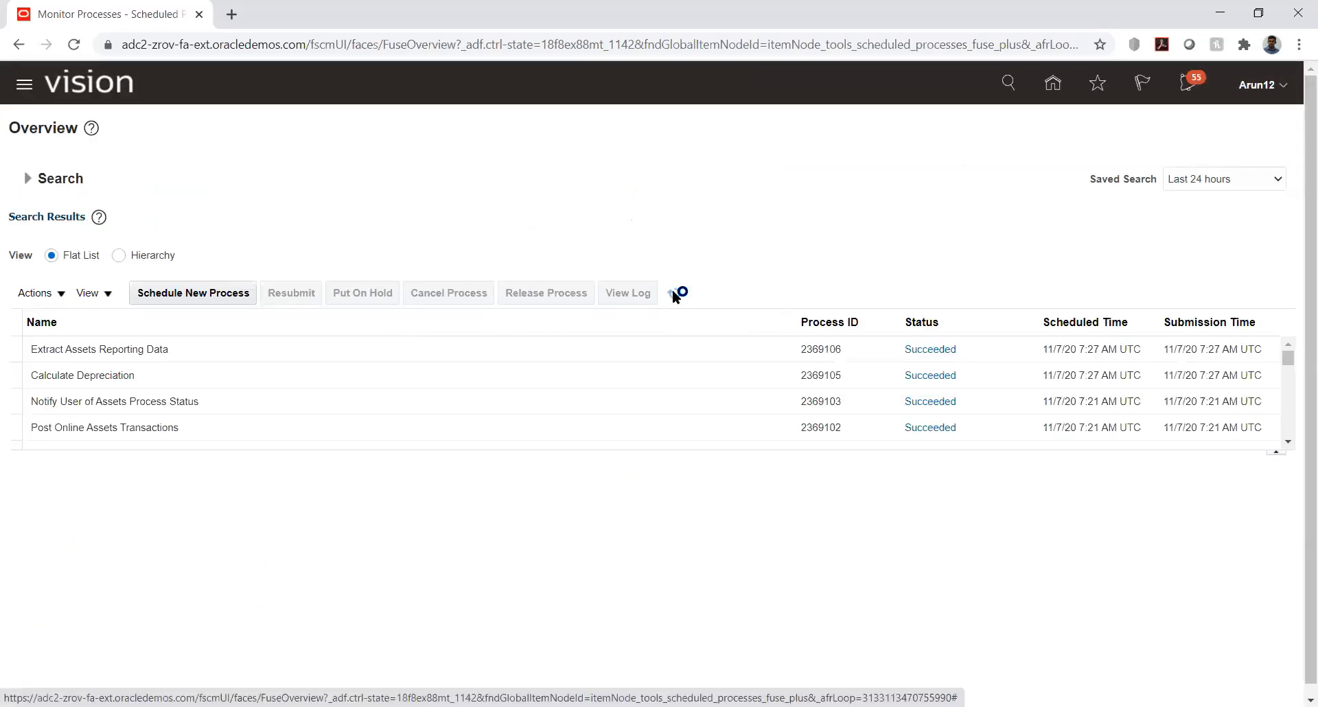
pyautogui.click(675, 295)
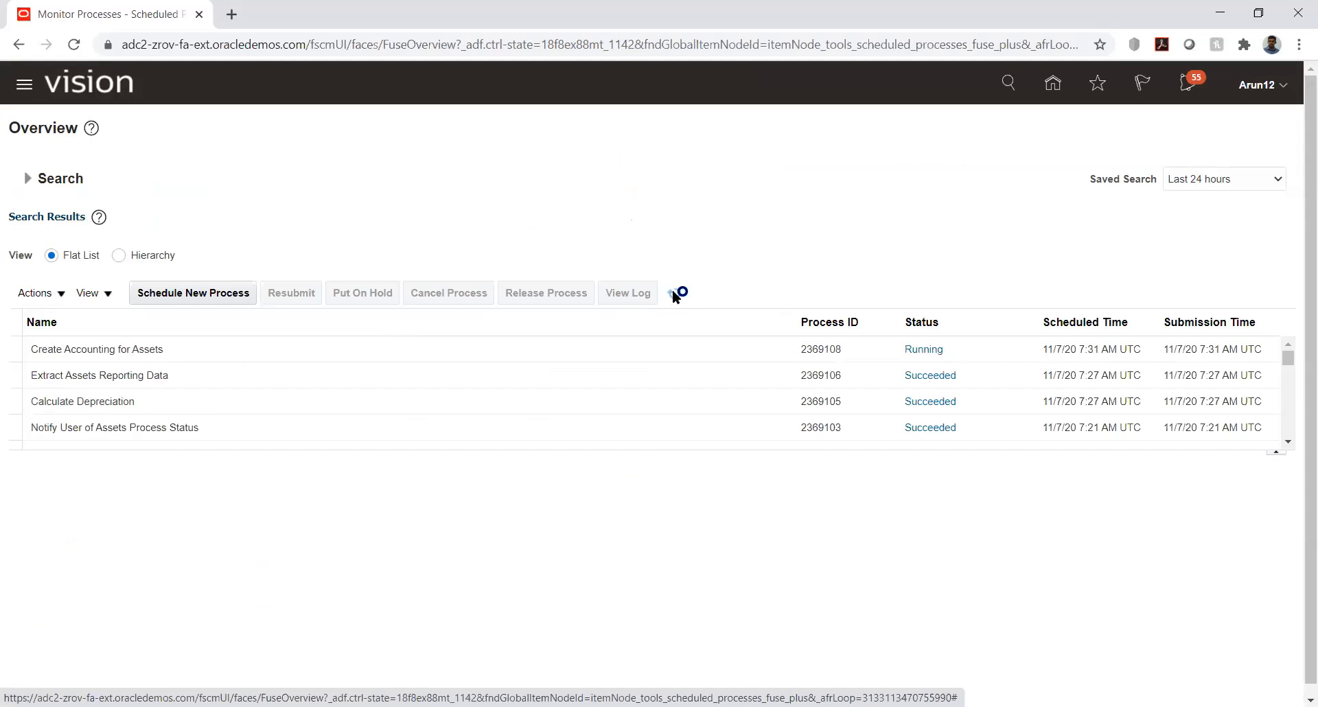
pyautogui.click(674, 295)
pyautogui.click(675, 295)
pyautogui.click(675, 295)
pyautogui.click(674, 295)
pyautogui.click(674, 295)
pyautogui.click(674, 296)
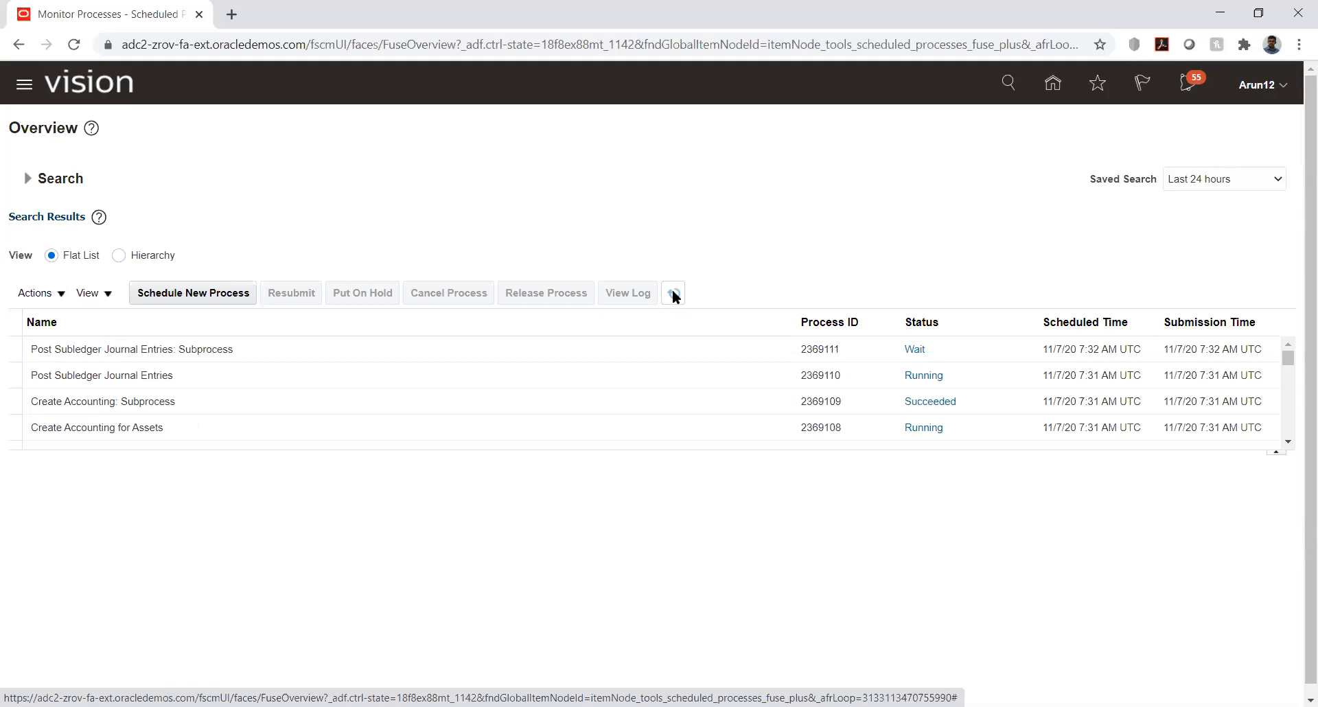
pyautogui.click(675, 296)
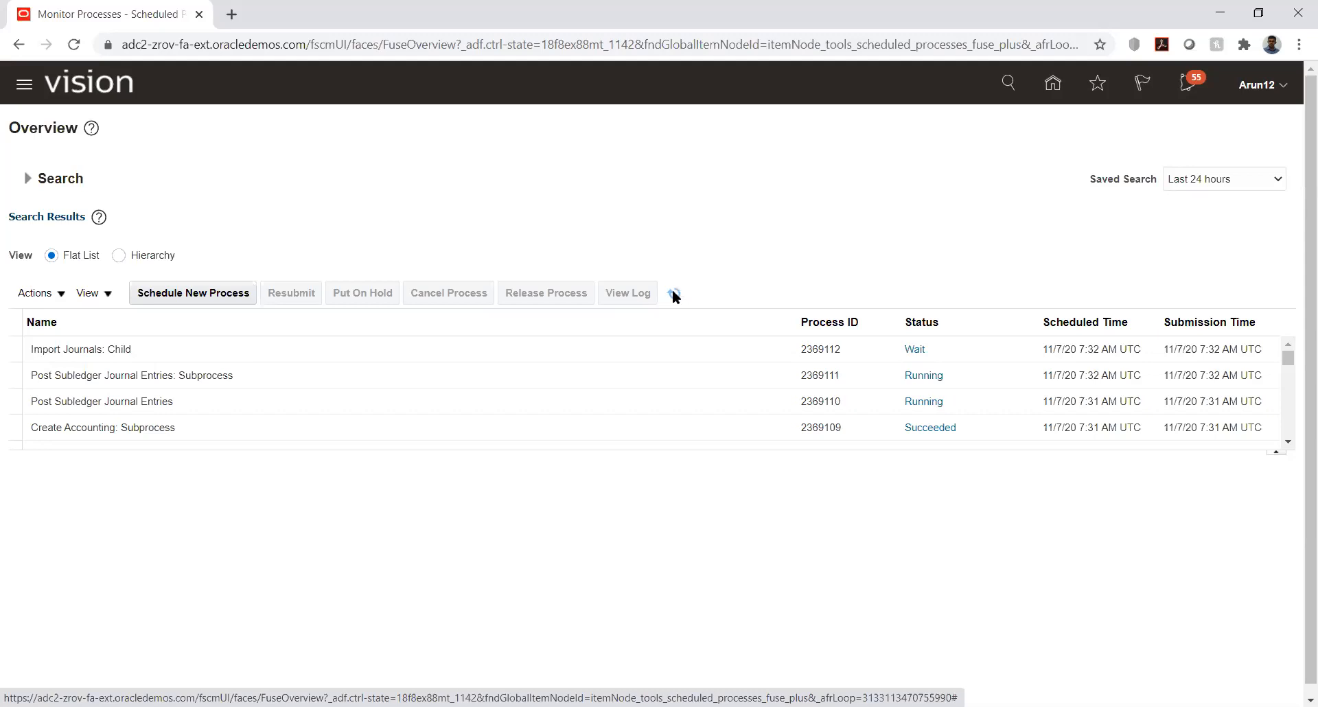
pyautogui.click(674, 294)
pyautogui.click(674, 294)
pyautogui.click(674, 294)
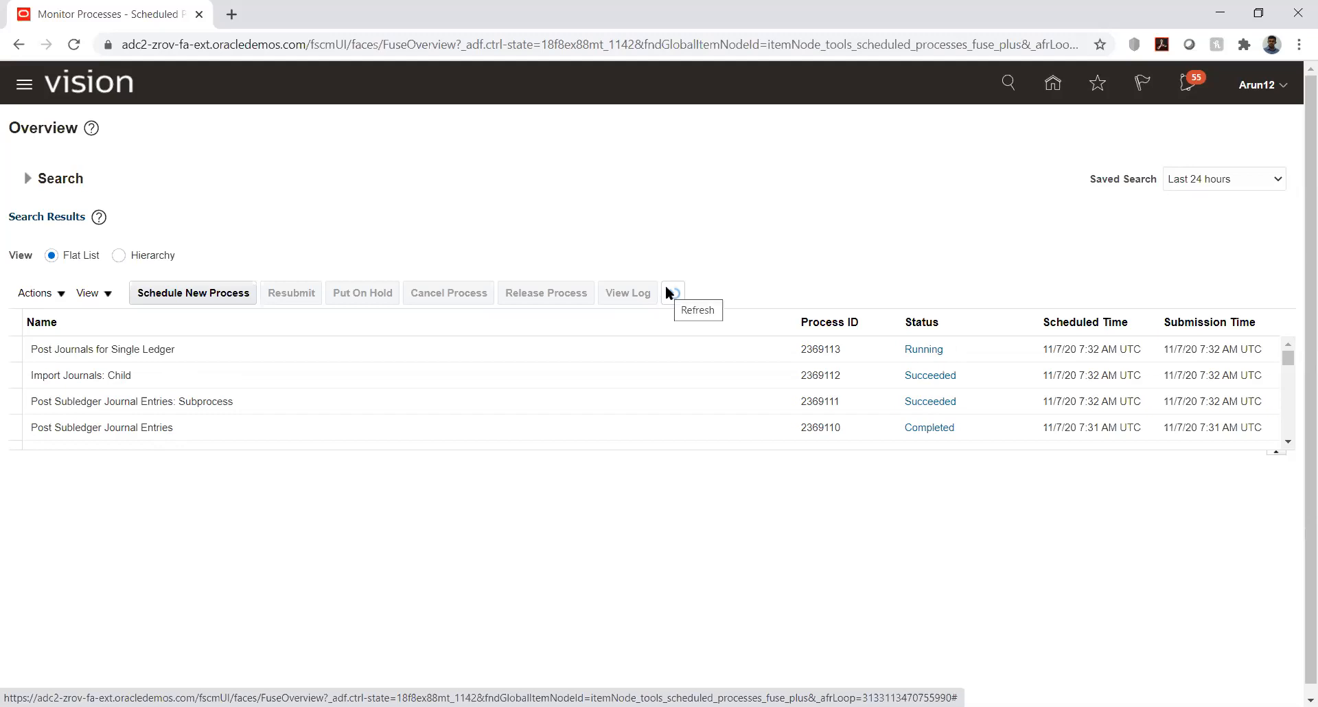
pyautogui.click(674, 295)
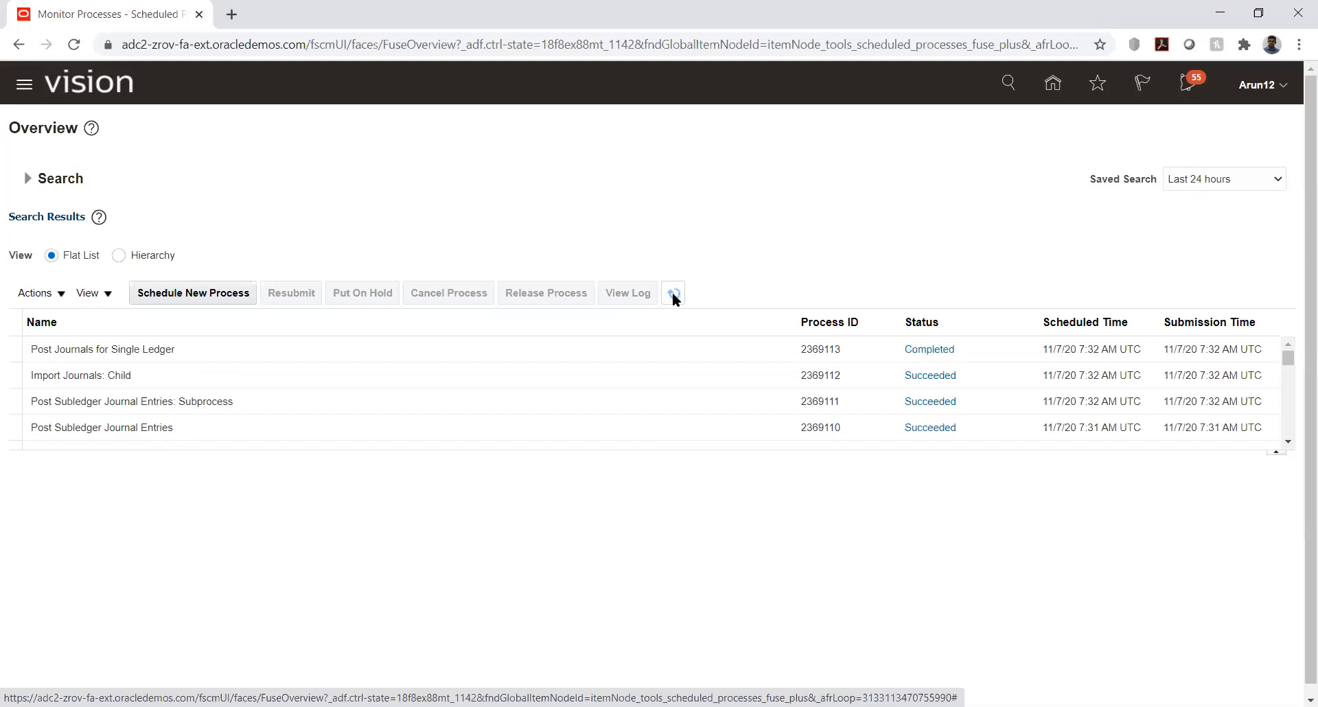
pyautogui.click(674, 295)
pyautogui.click(674, 295)
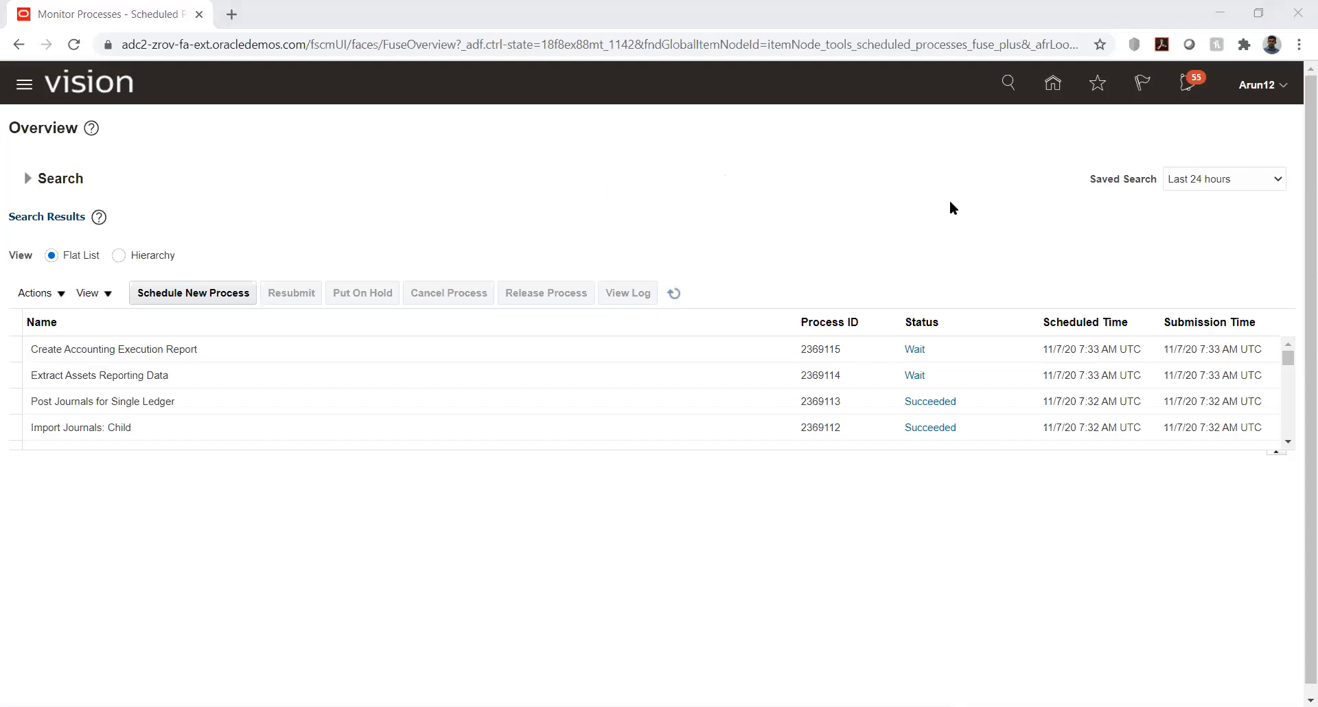
pyautogui.click(673, 294)
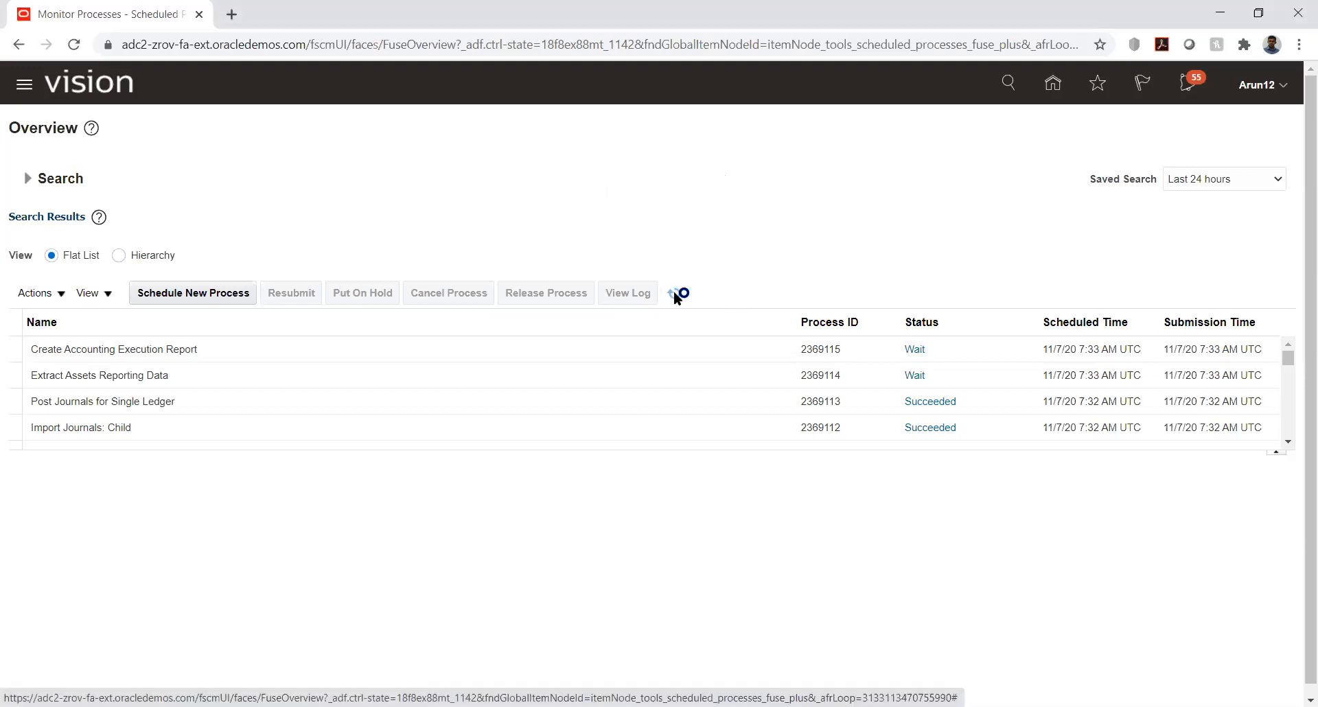
pyautogui.click(675, 295)
pyautogui.click(676, 296)
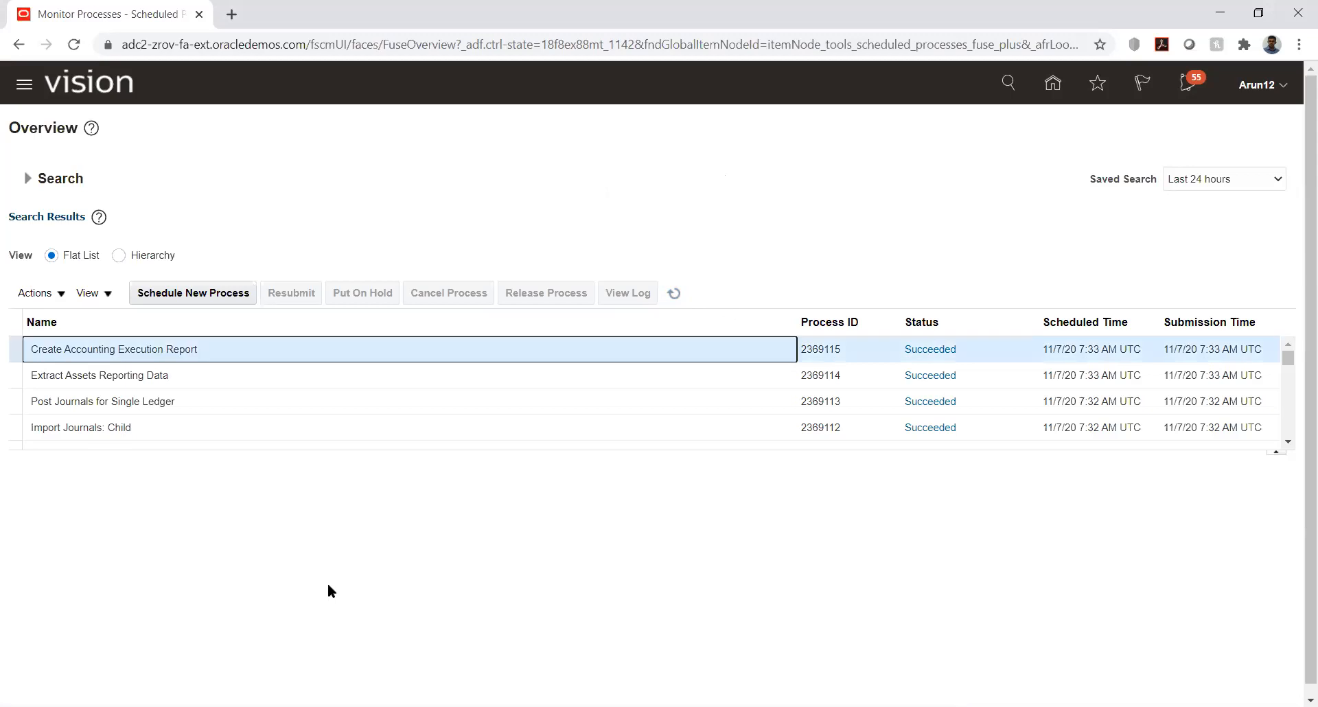
# Republish the Create Accounting Execution Report's output and open the downloaded PDF.
pyautogui.scroll(-3, 1, 489)
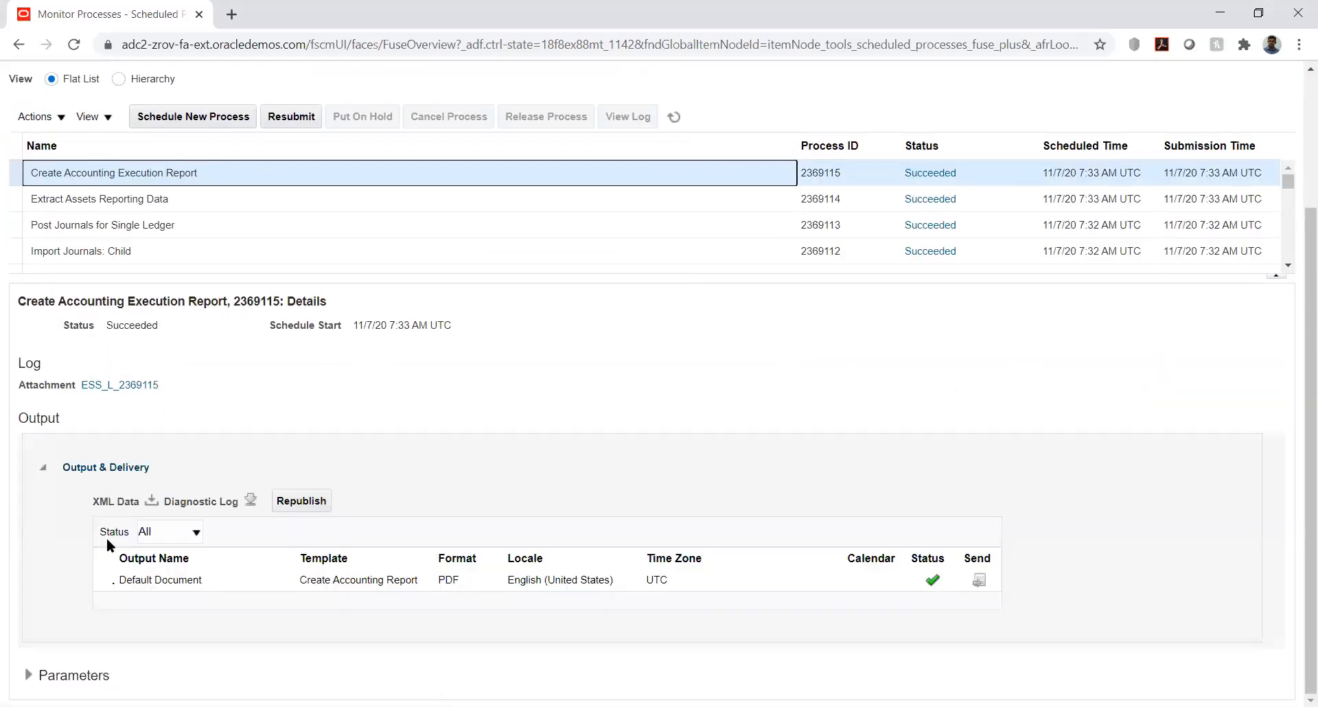
pyautogui.click(303, 501)
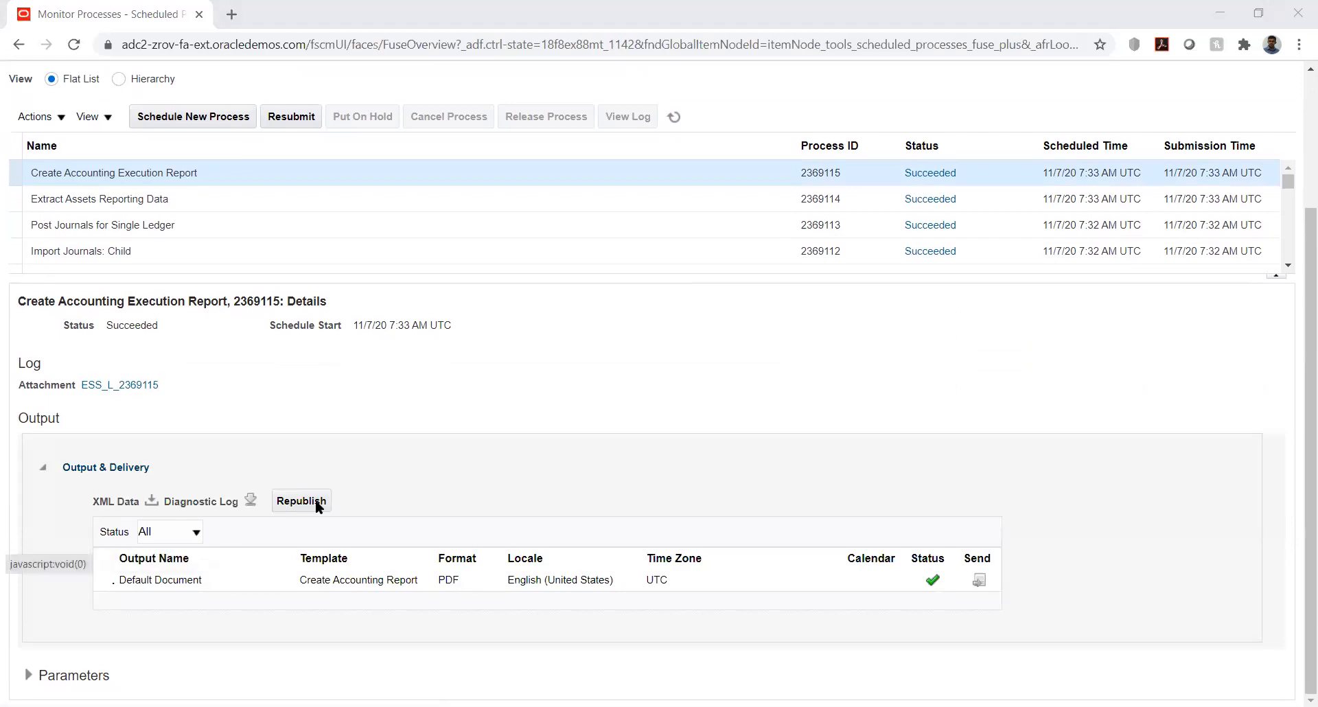
pyautogui.click(318, 507)
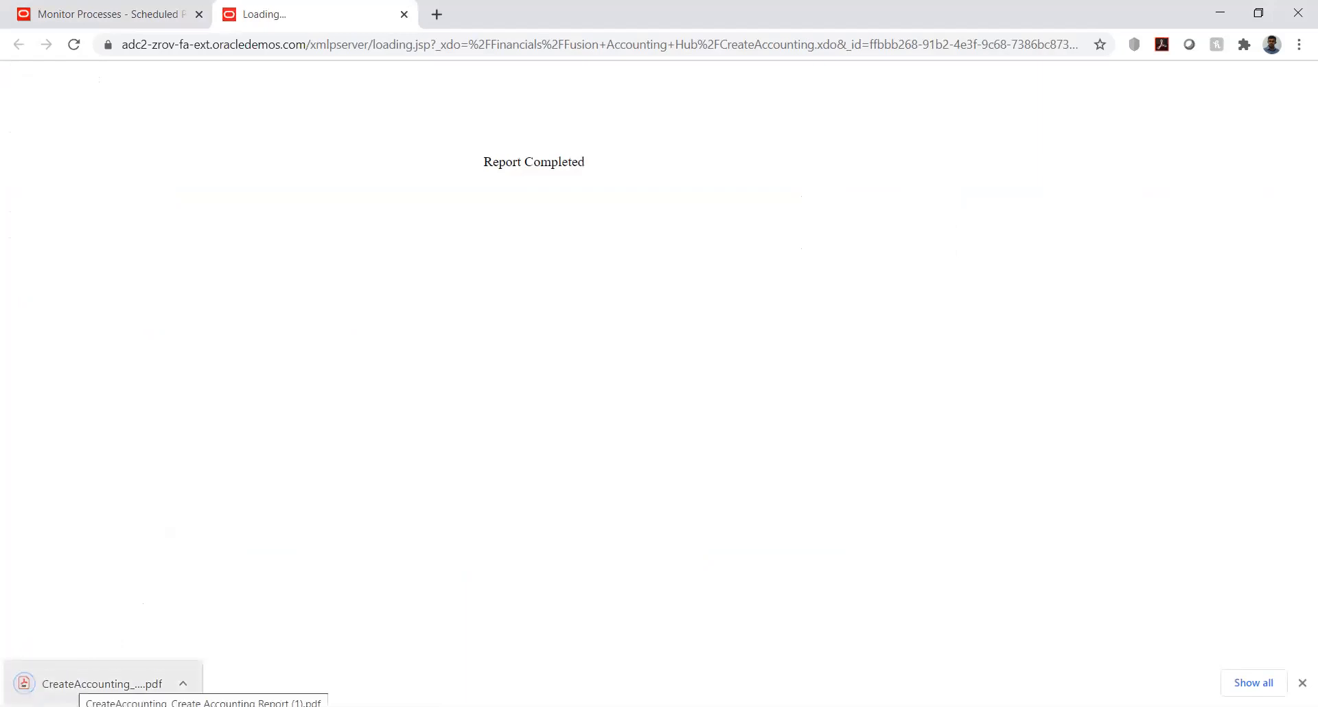
pyautogui.click(103, 684)
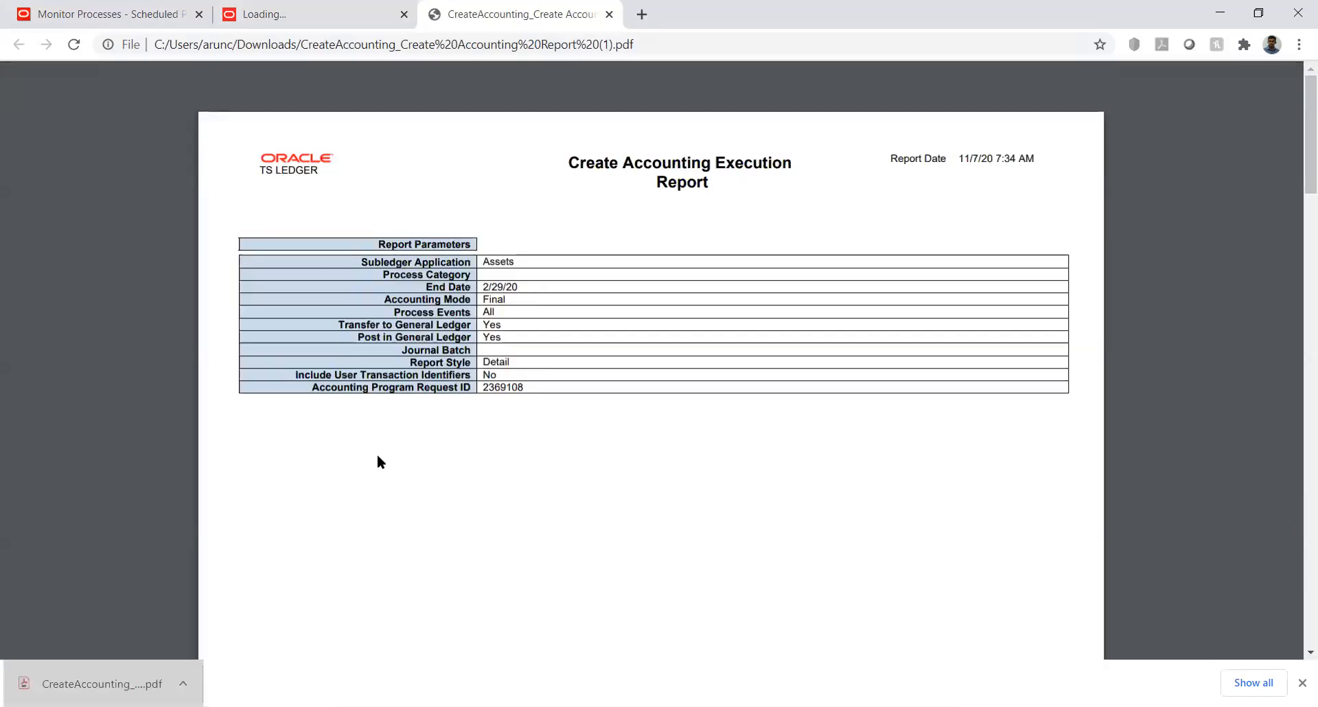
# Examine the report's summary and its addition and periodic depreciation journal entries for TATA_BOOK's FEB-20 period.
pyautogui.scroll(-3, 379, 459)
pyautogui.scroll(-6, 377, 455)
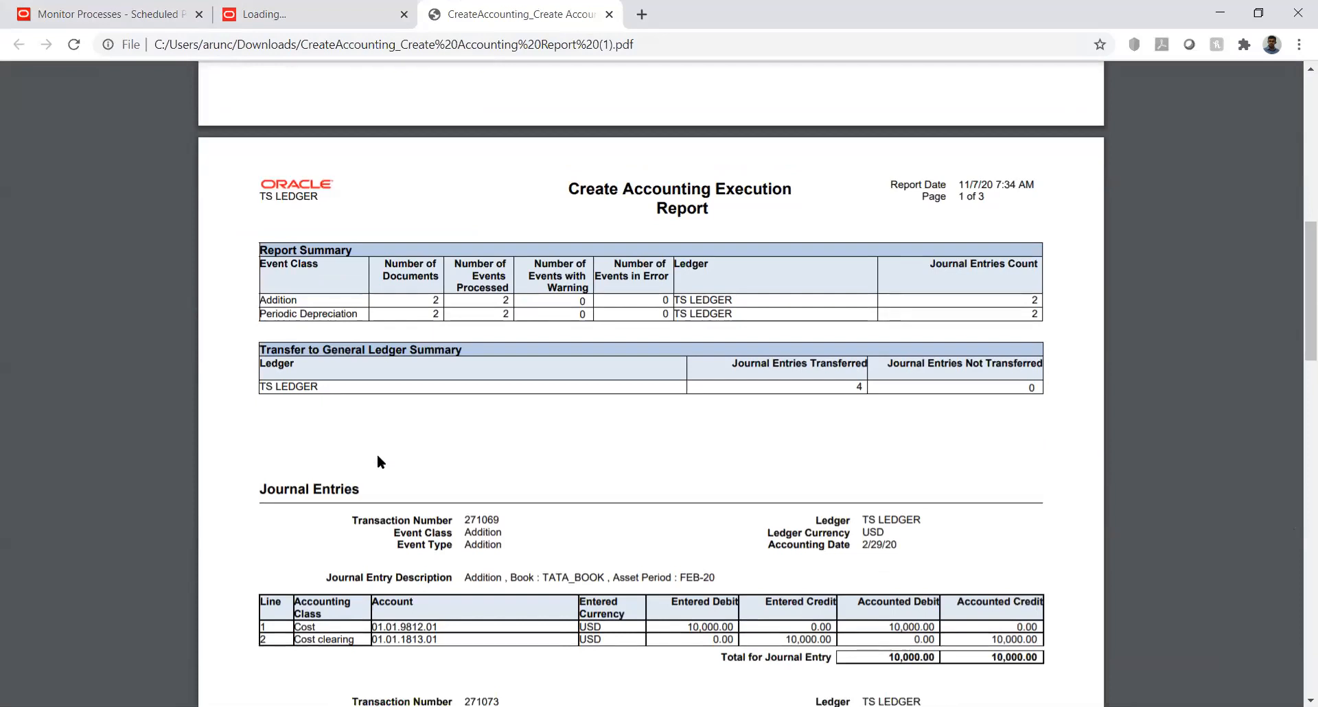
pyautogui.scroll(-2, 377, 455)
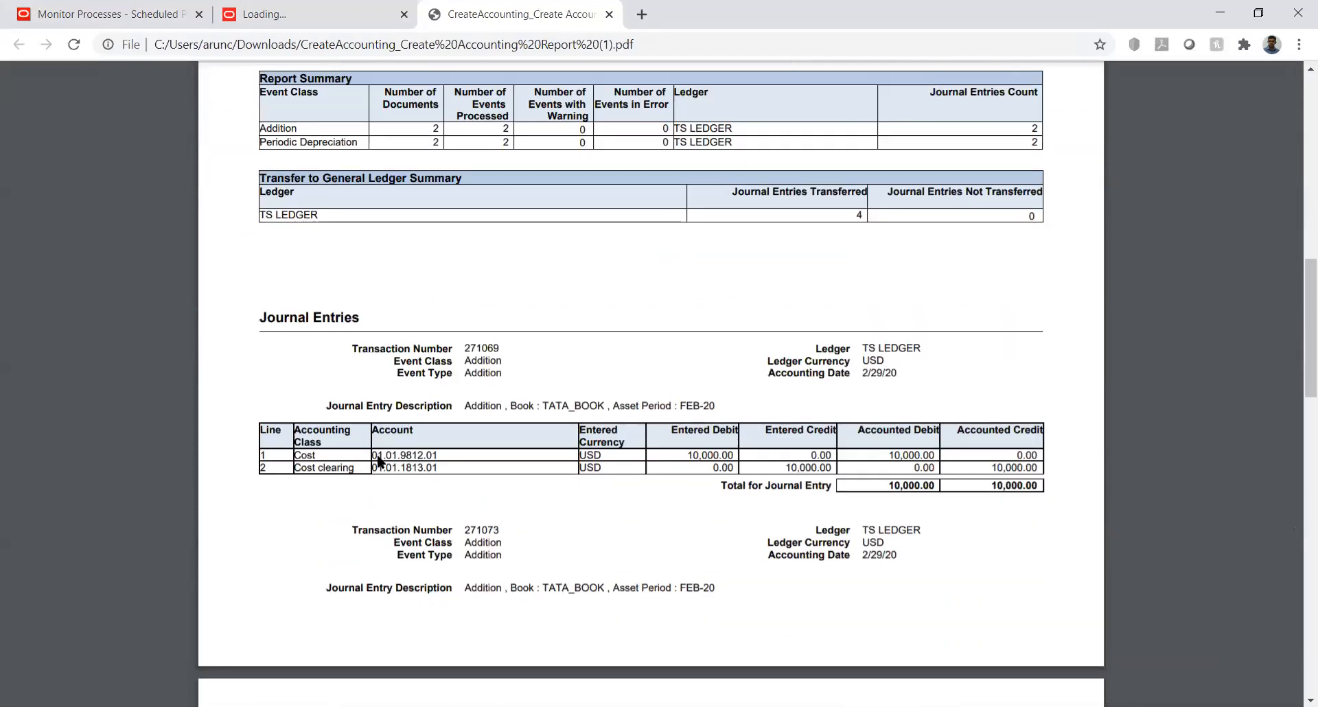
pyautogui.scroll(-1, 378, 462)
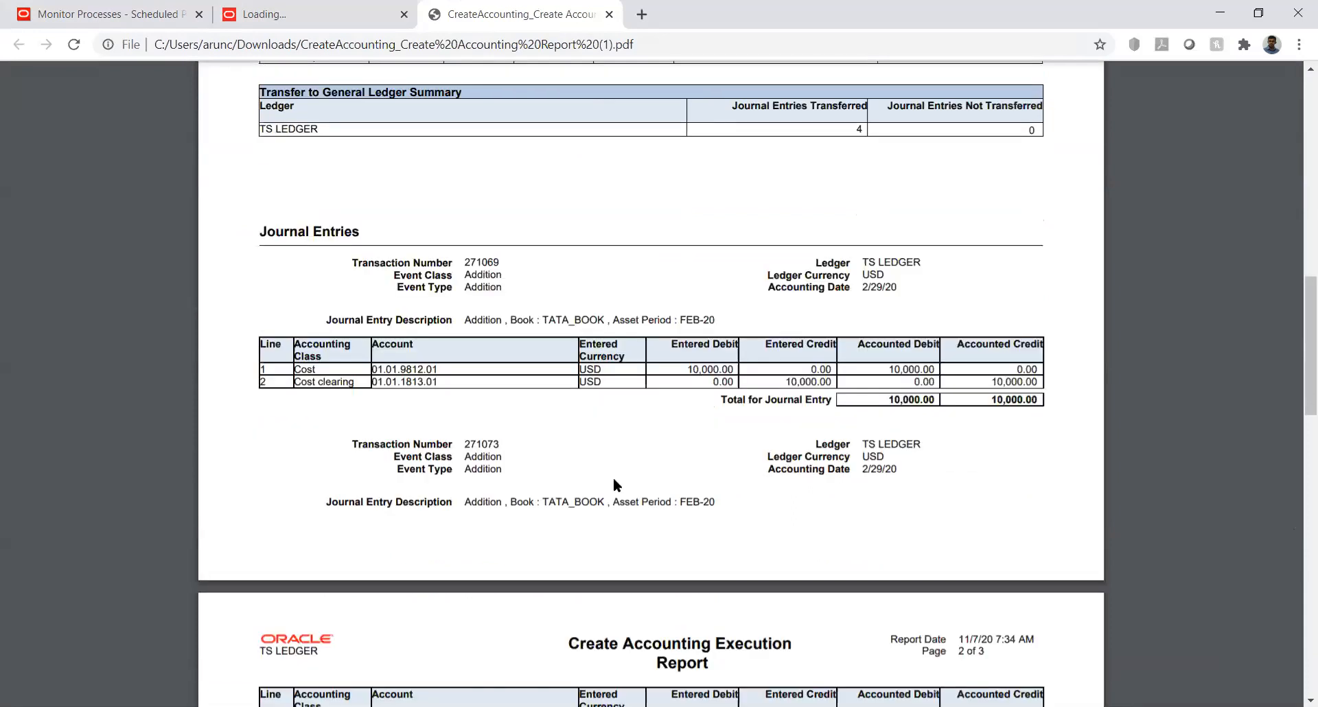
pyautogui.scroll(-4, 613, 448)
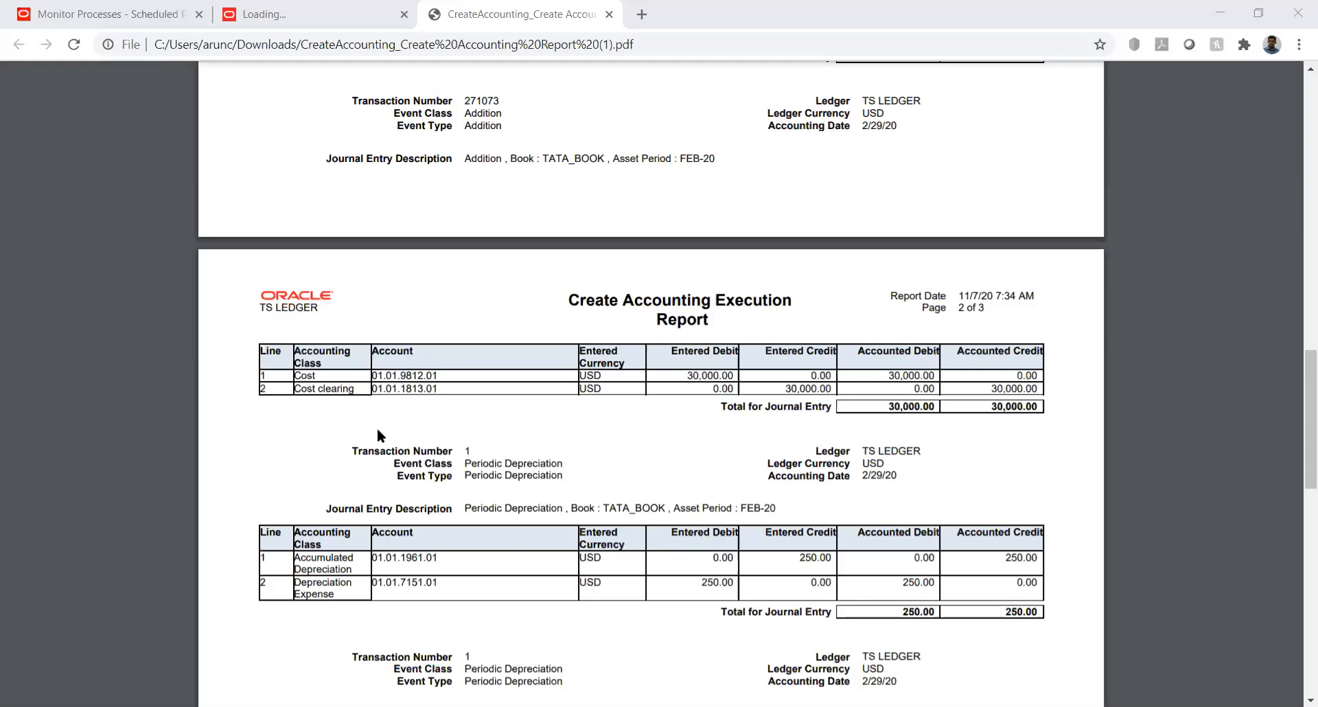
pyautogui.scroll(-6, 377, 434)
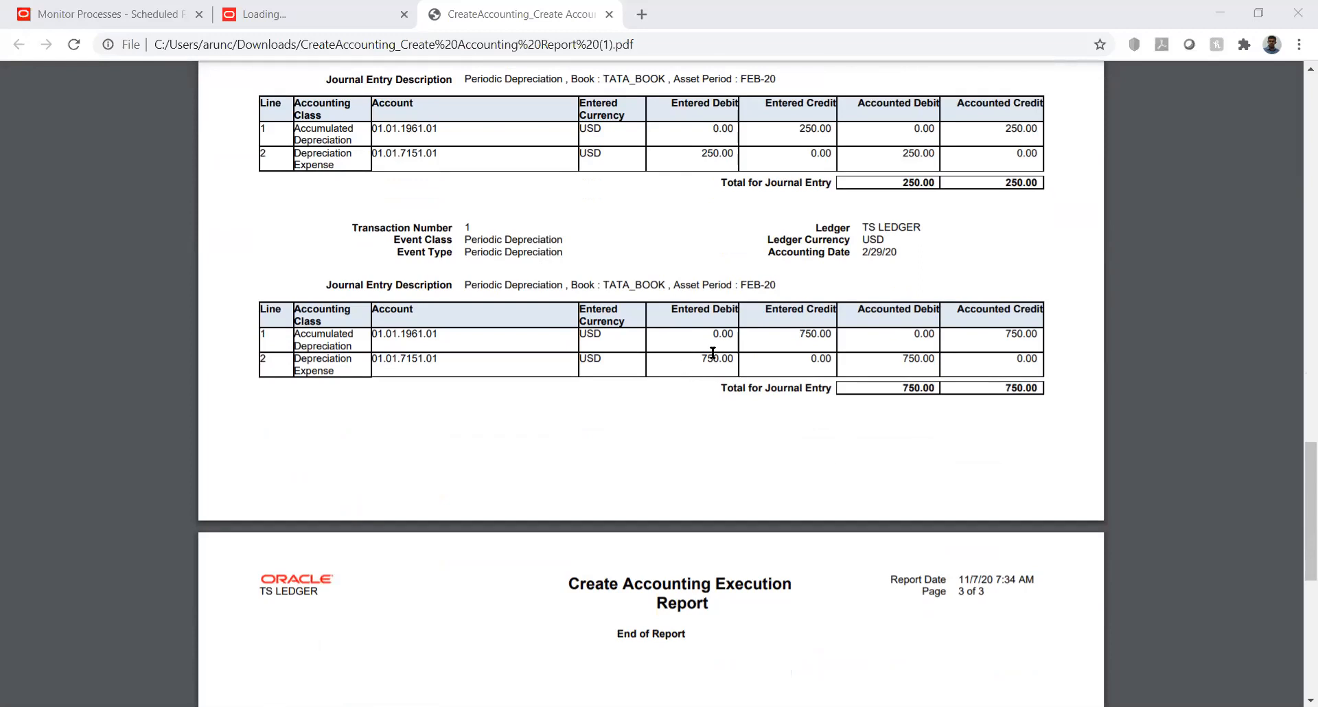
pyautogui.moveTo(701, 359); pyautogui.dragTo(734, 359)
pyautogui.click(676, 382)
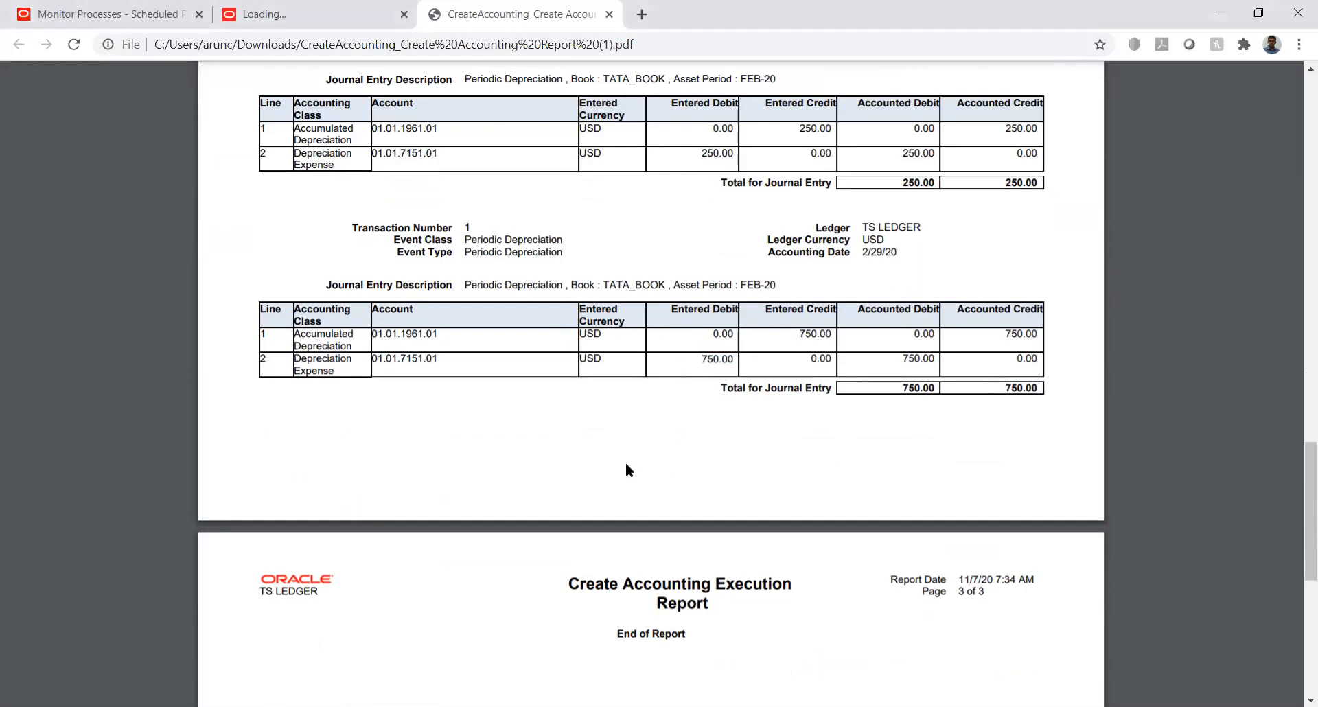
pyautogui.scroll(-5, 626, 466)
pyautogui.scroll(3, 627, 467)
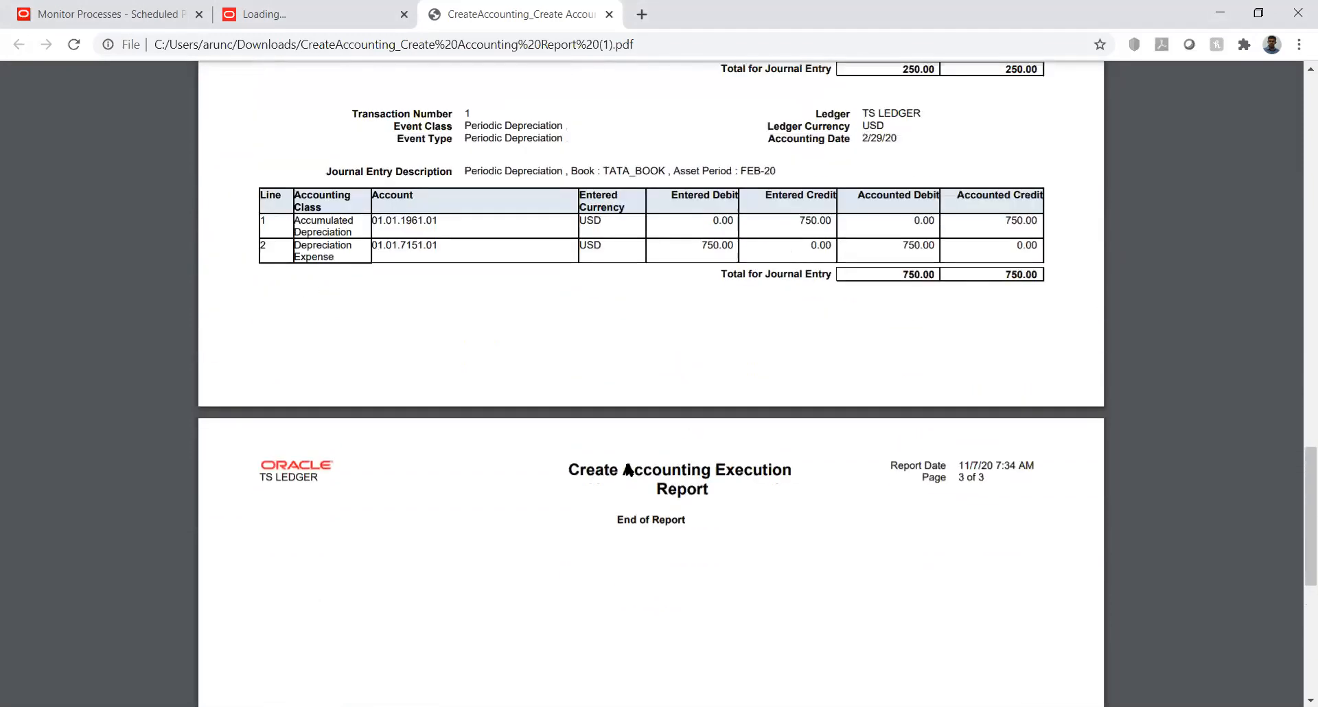
pyautogui.scroll(3, 628, 470)
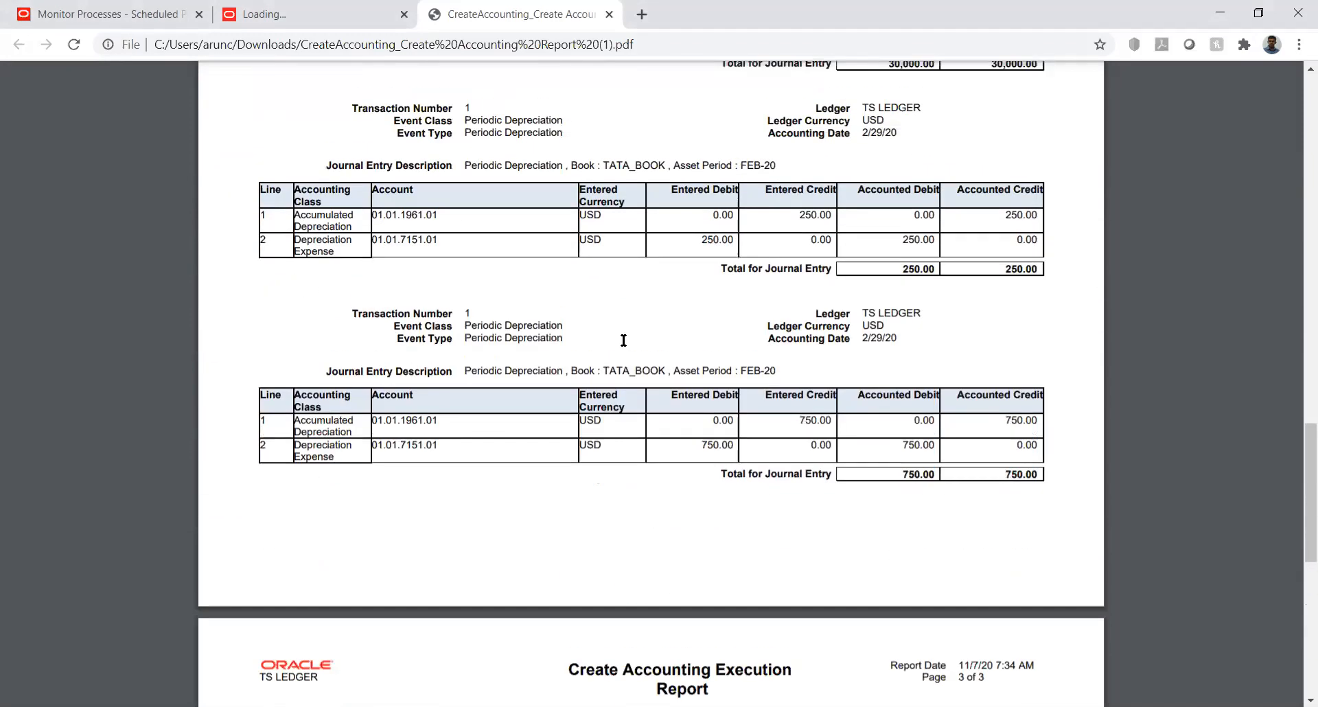
# Return from the PDF to Oracle's Asset Inquiry and search TATA_BOOK for asset number 12.
pyautogui.click(129, 10)
pyautogui.scroll(3, 987, 447)
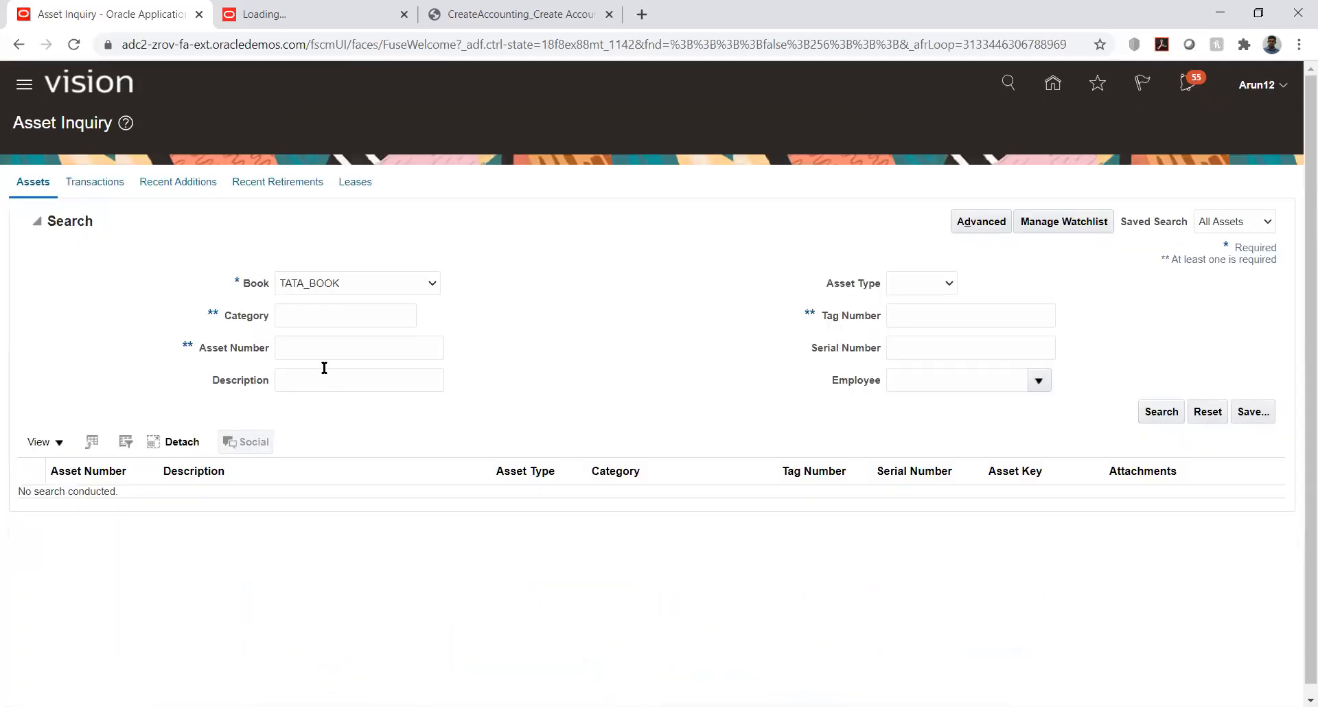
pyautogui.click(314, 350)
pyautogui.write('12')
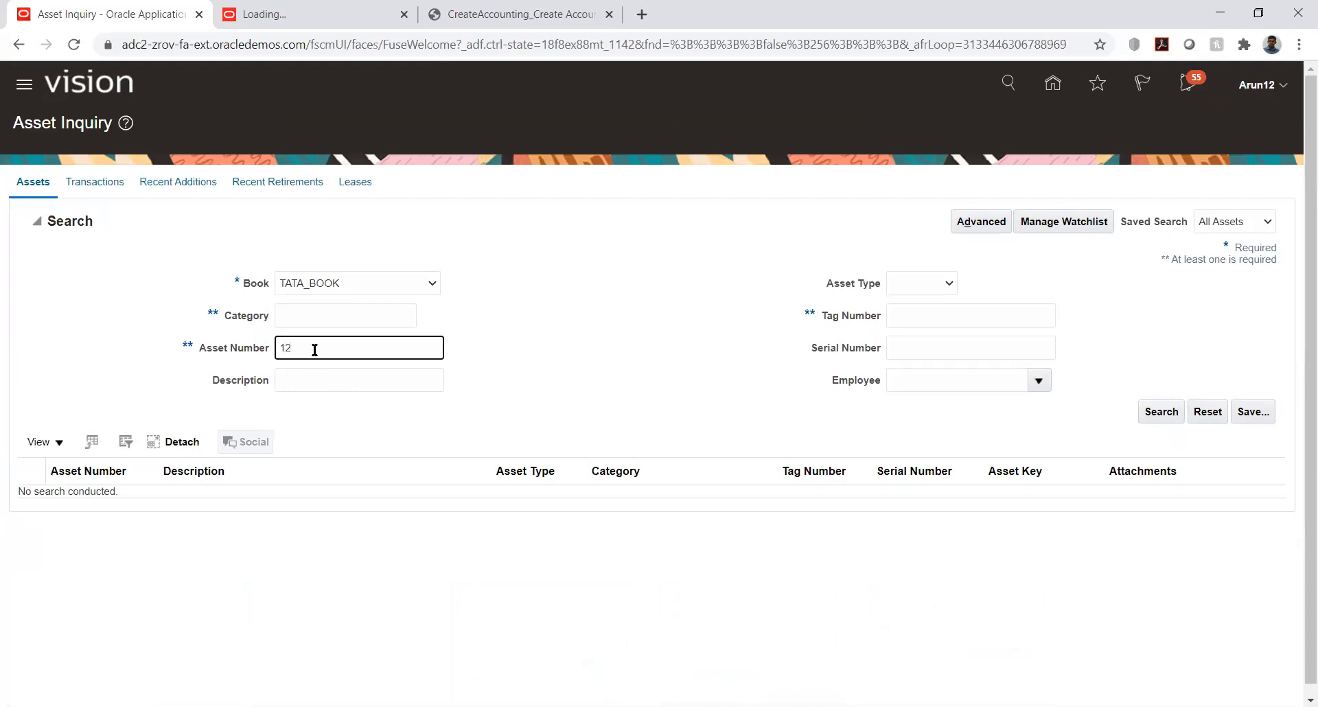
pyautogui.press('Return')
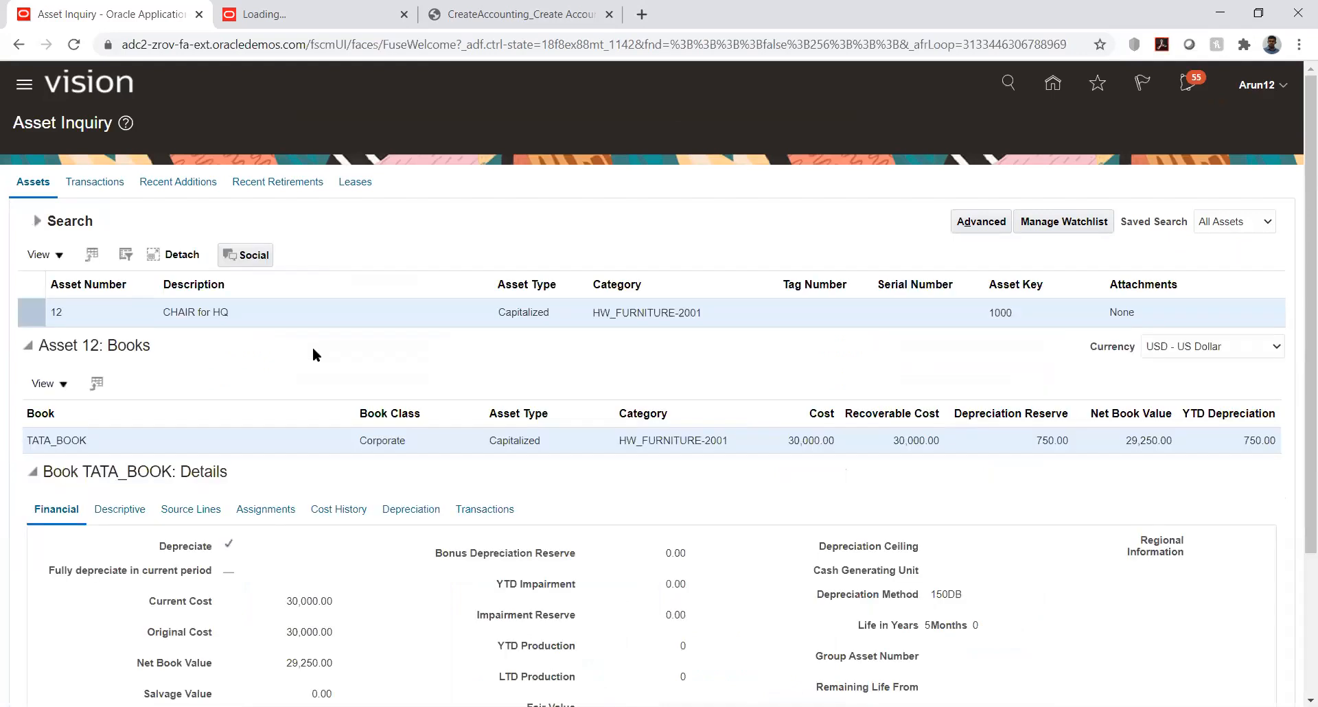
# Review the FEB-20 depreciation accounting lines of the CHAIR for HQ asset, widening the Class column to read the accounting classes.
pyautogui.click(320, 323)
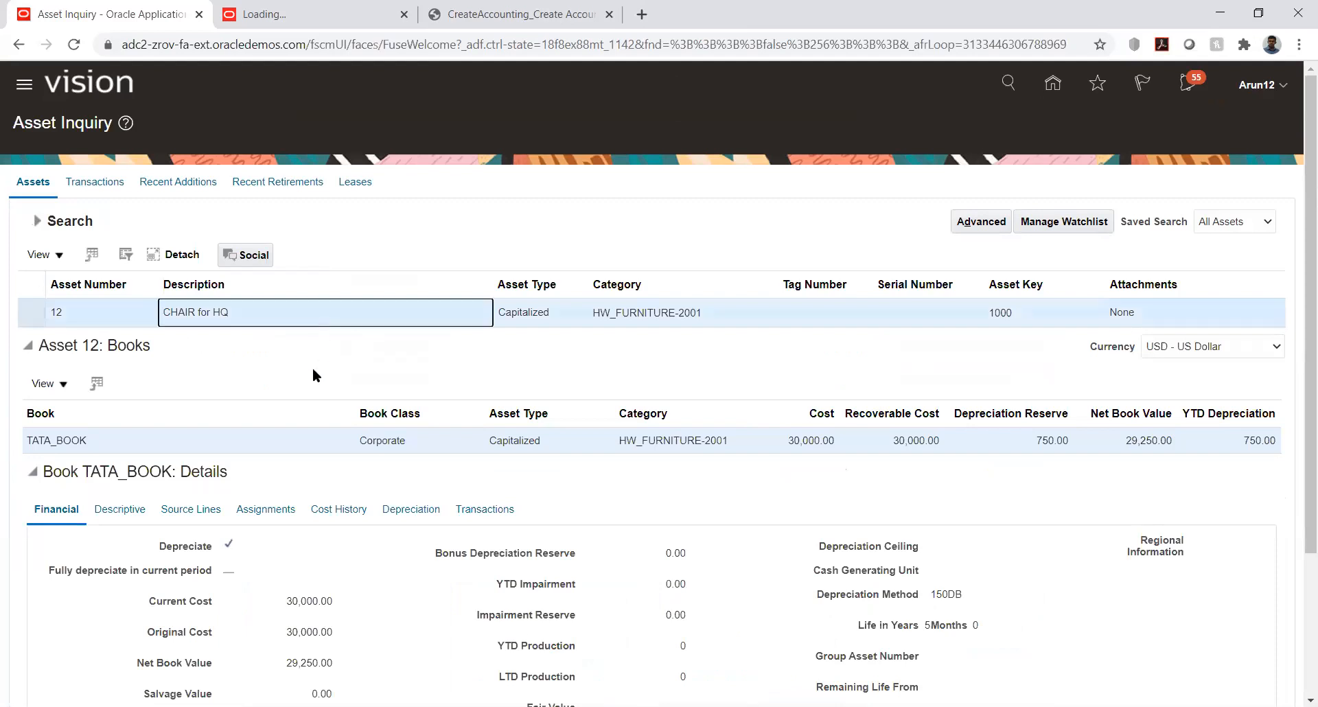
pyautogui.scroll(-2, 297, 374)
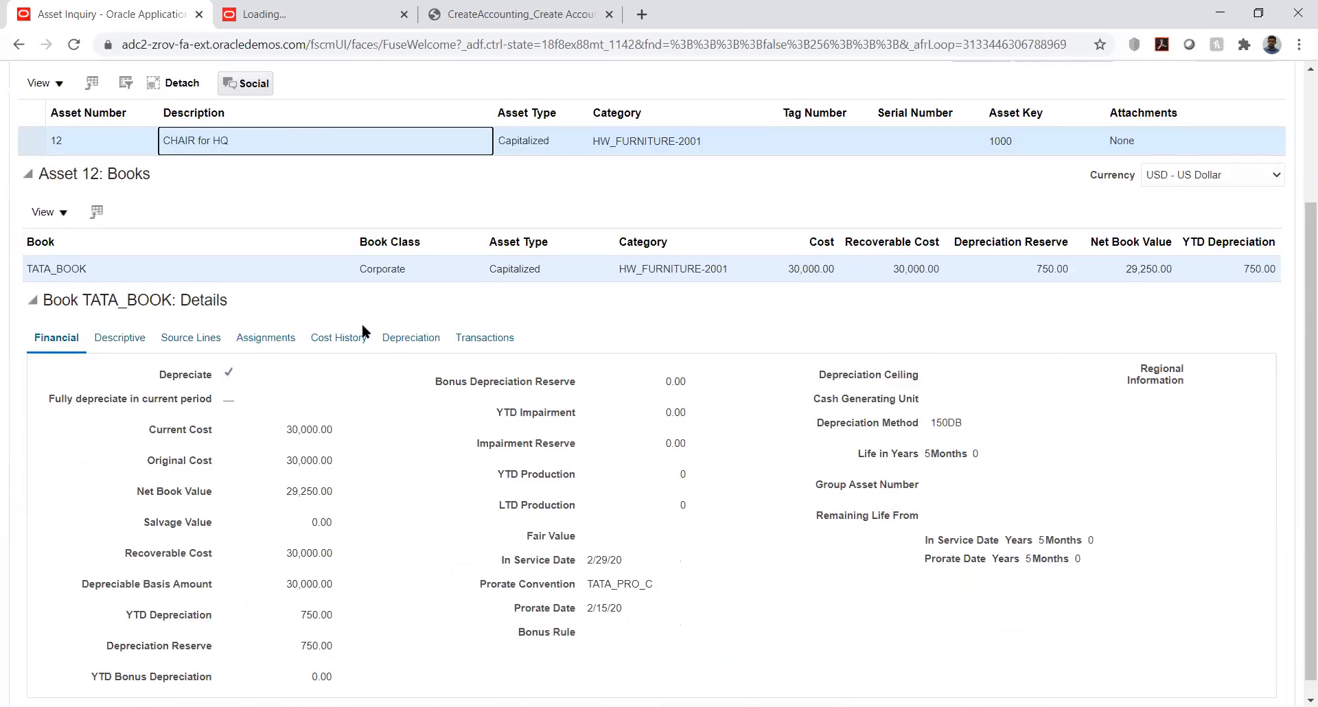
pyautogui.click(411, 337)
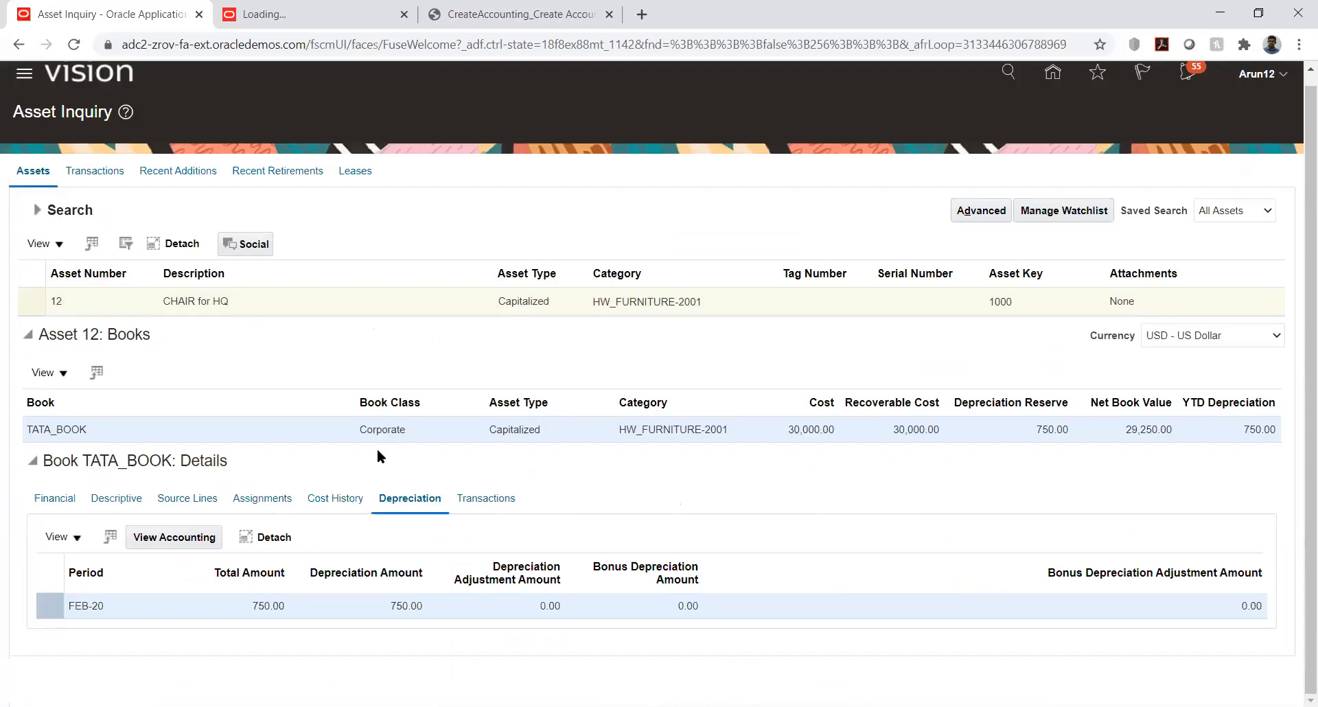
pyautogui.click(175, 538)
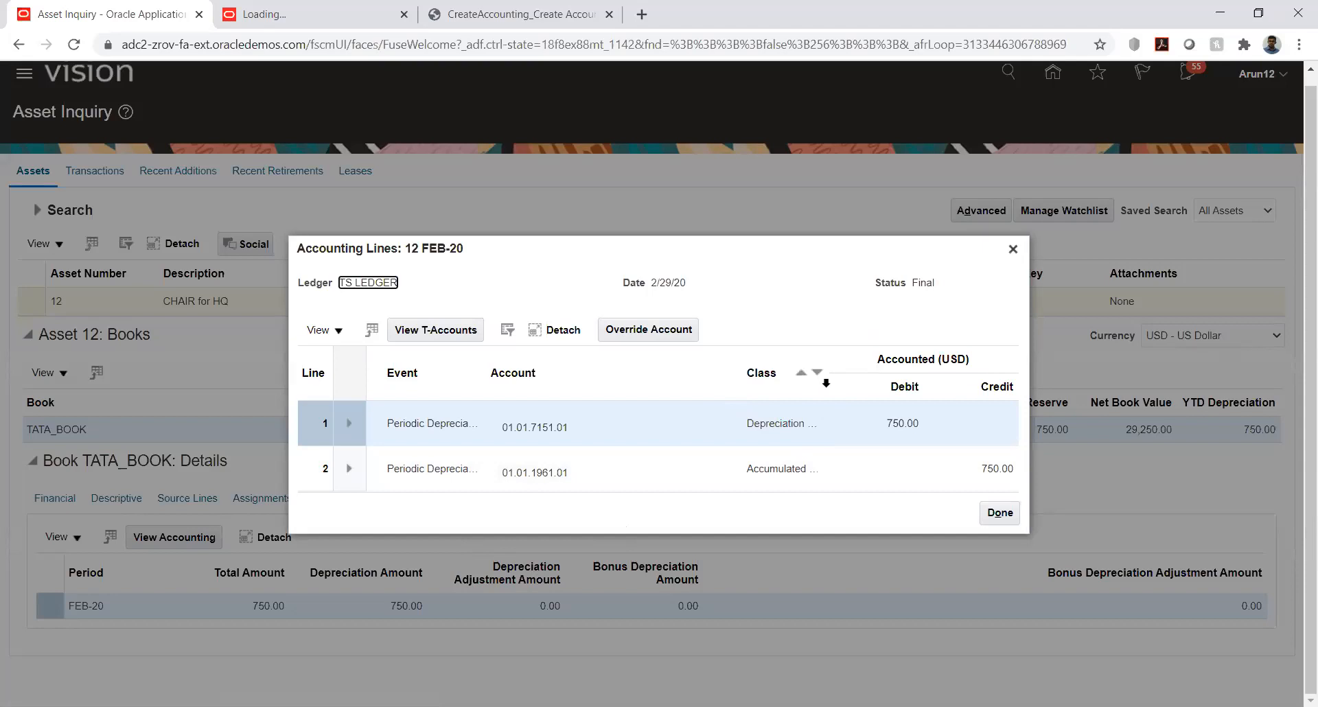
pyautogui.moveTo(826, 382); pyautogui.dragTo(885, 388)
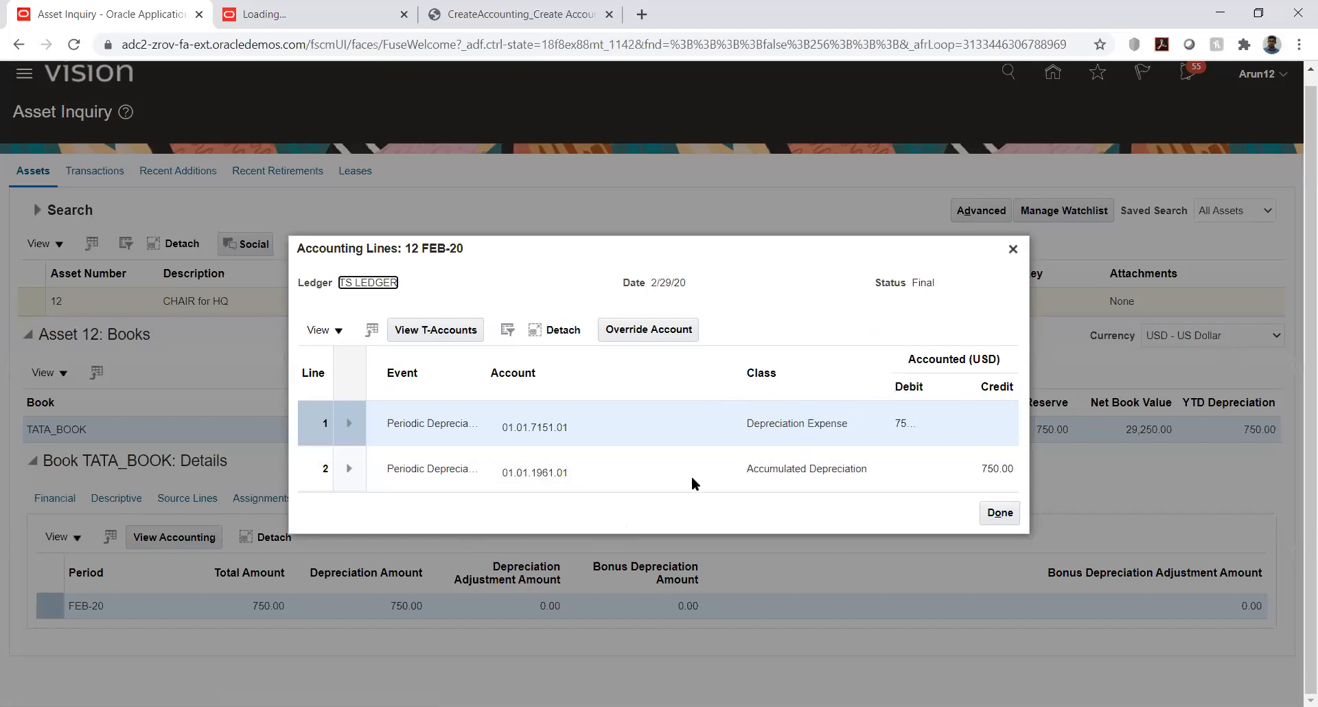
pyautogui.moveTo(890, 389); pyautogui.dragTo(862, 396)
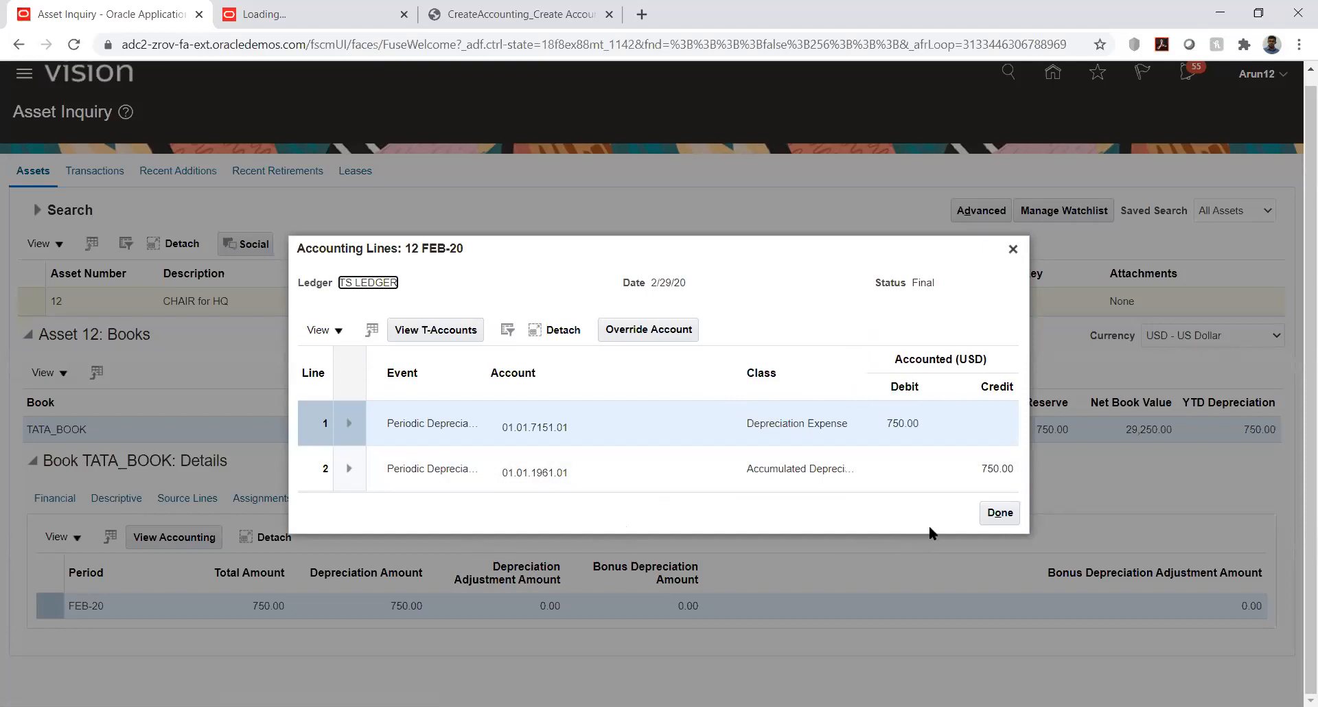
pyautogui.click(998, 515)
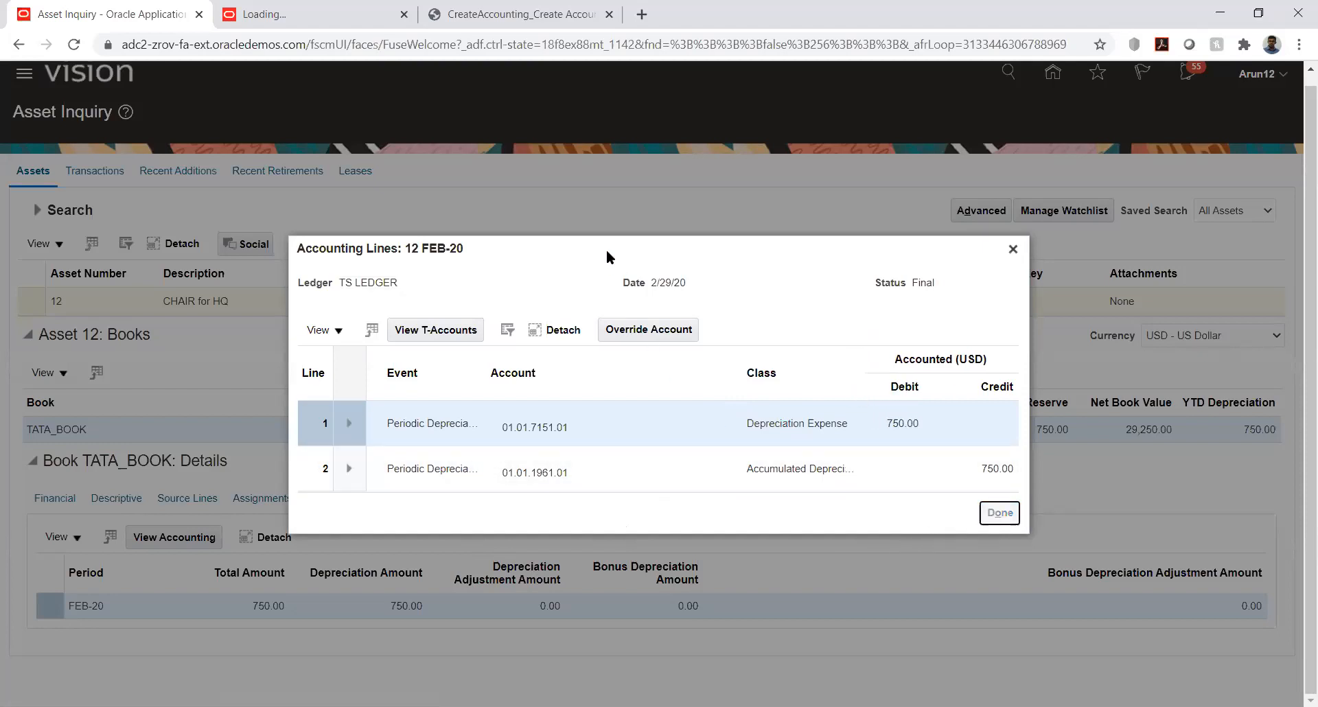
pyautogui.scroll(2, 1217, 396)
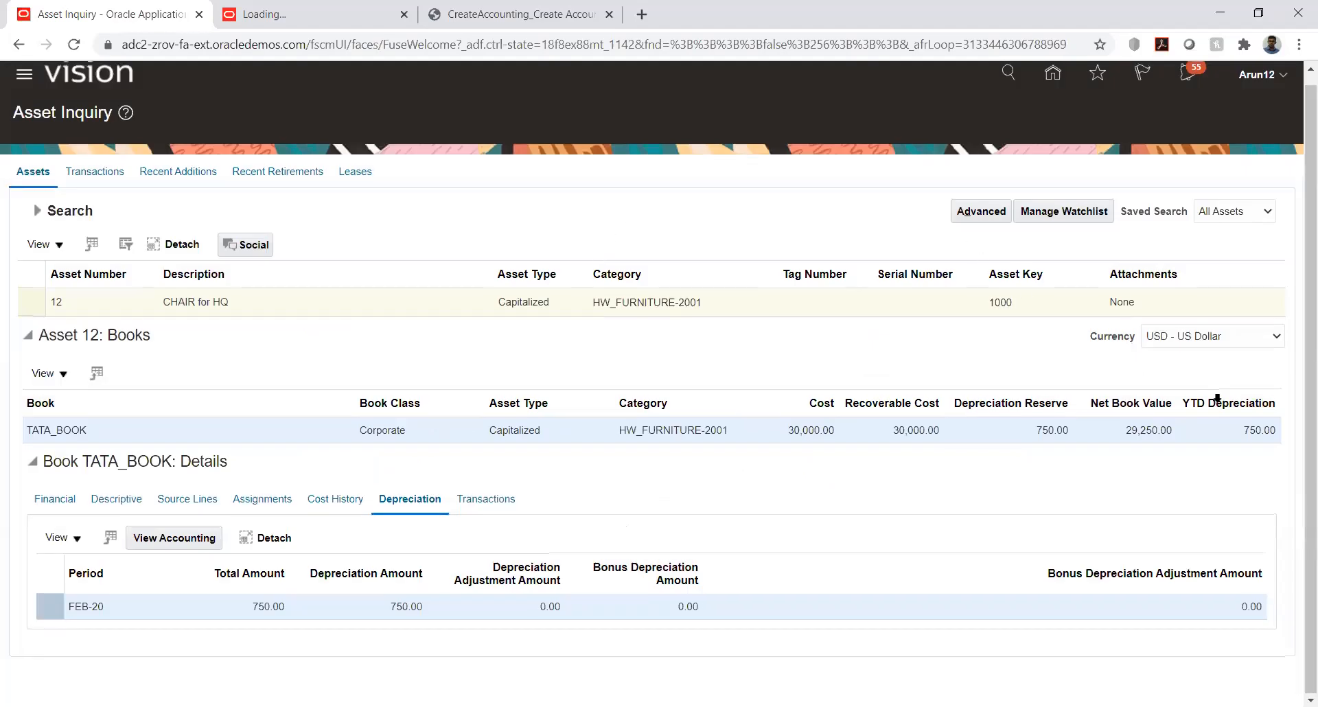
# Open the Assets work area and close TATA_BOOK's FEB-20 depreciation period, accepting that it cannot be reopened.
pyautogui.click(1054, 83)
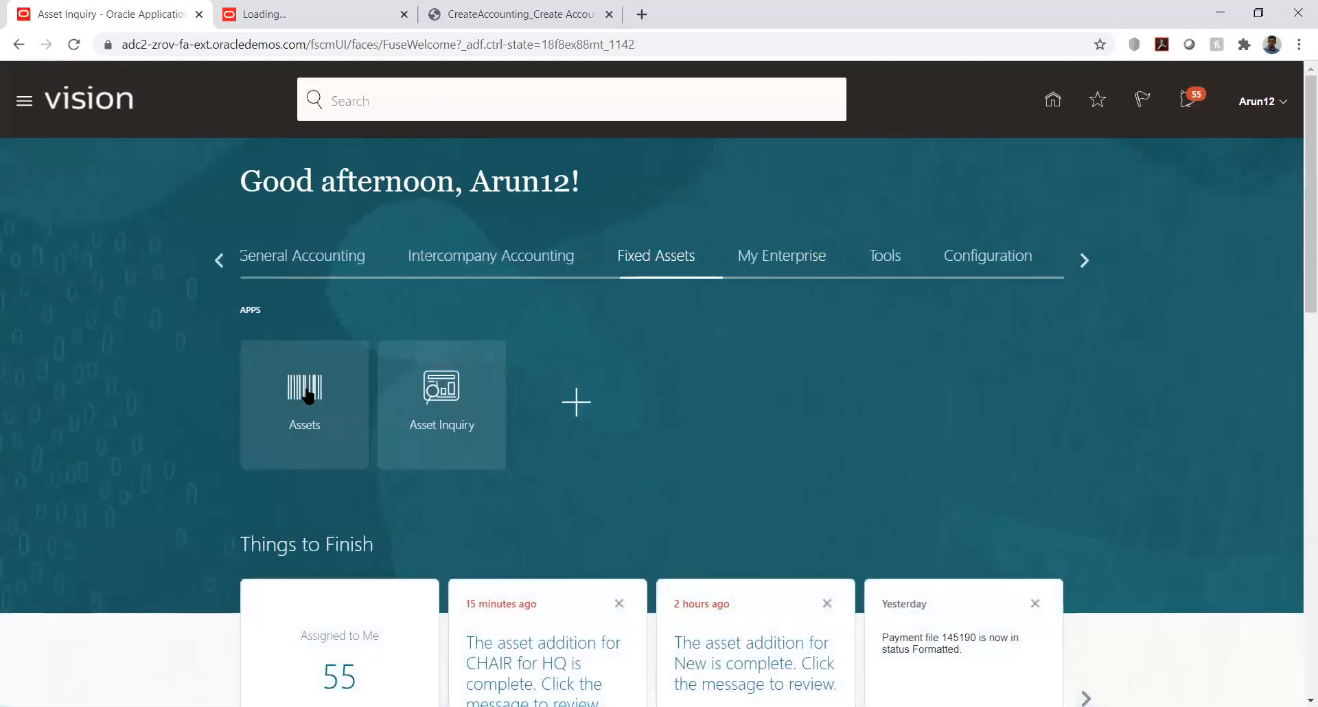
pyautogui.click(308, 394)
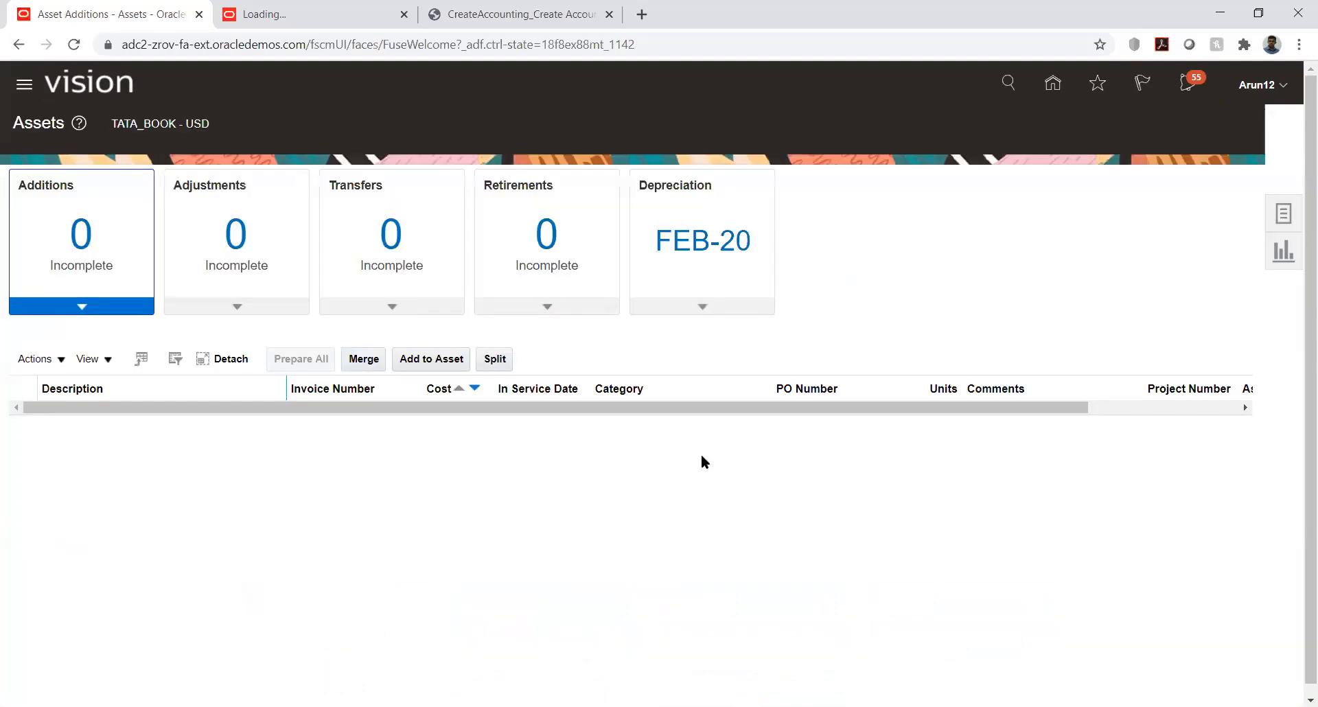
pyautogui.click(687, 313)
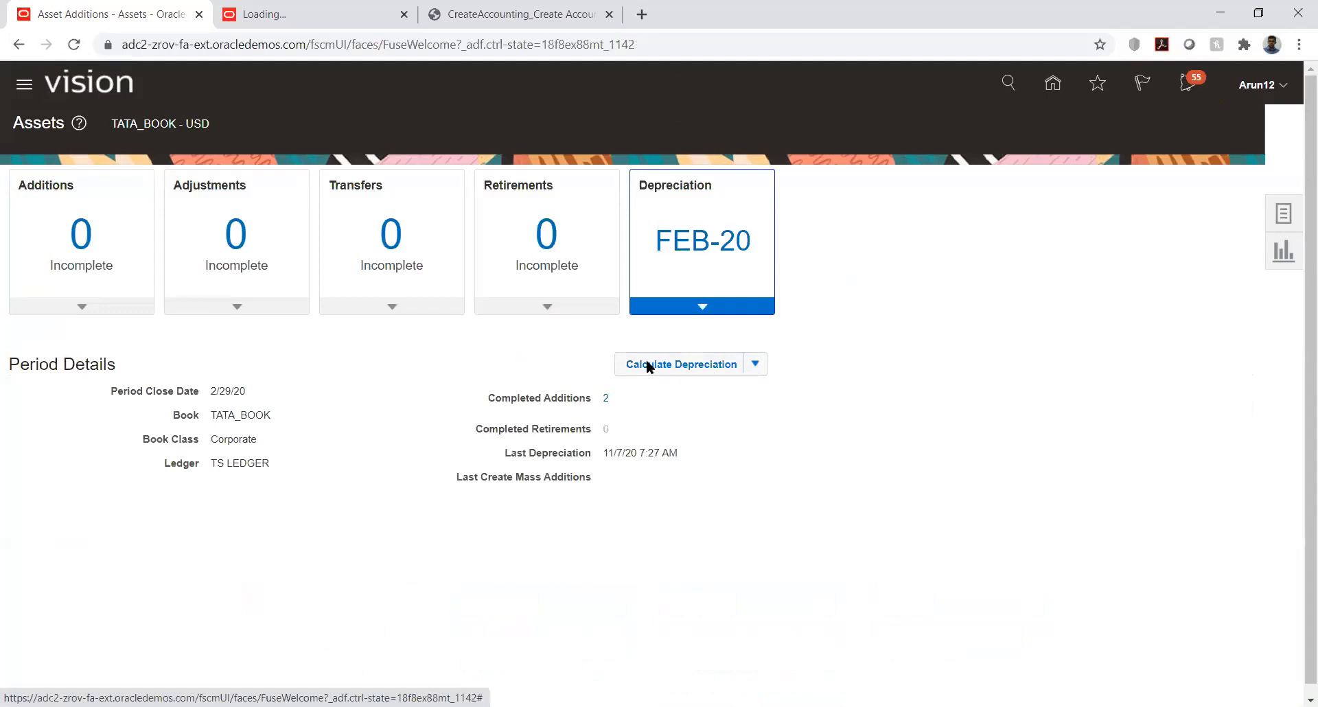
pyautogui.click(752, 362)
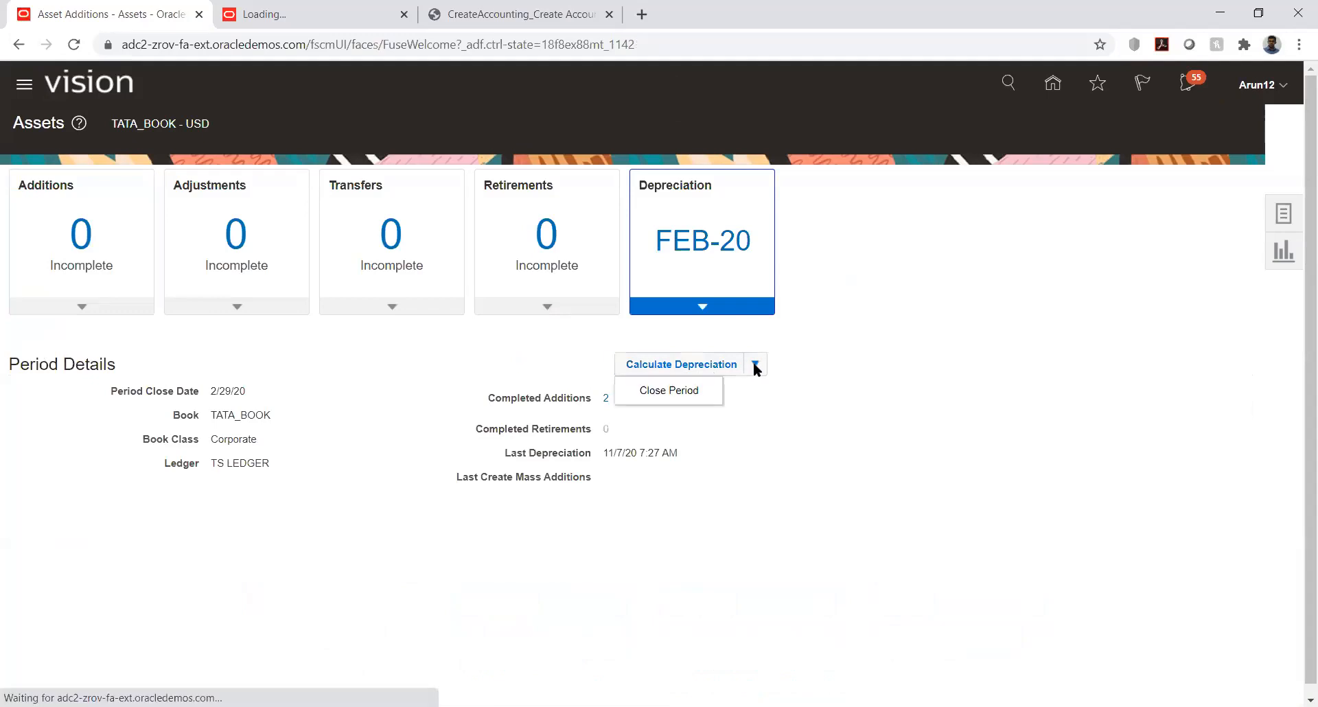
pyautogui.click(669, 390)
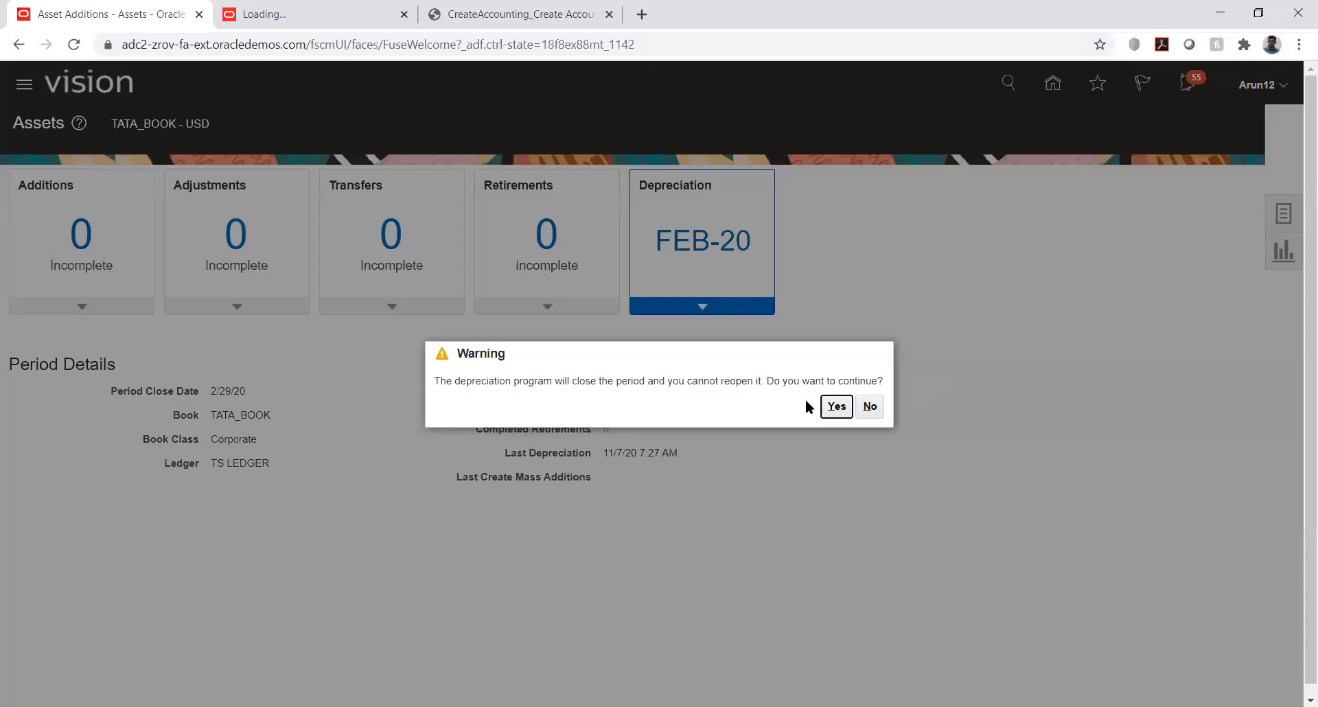
pyautogui.click(835, 407)
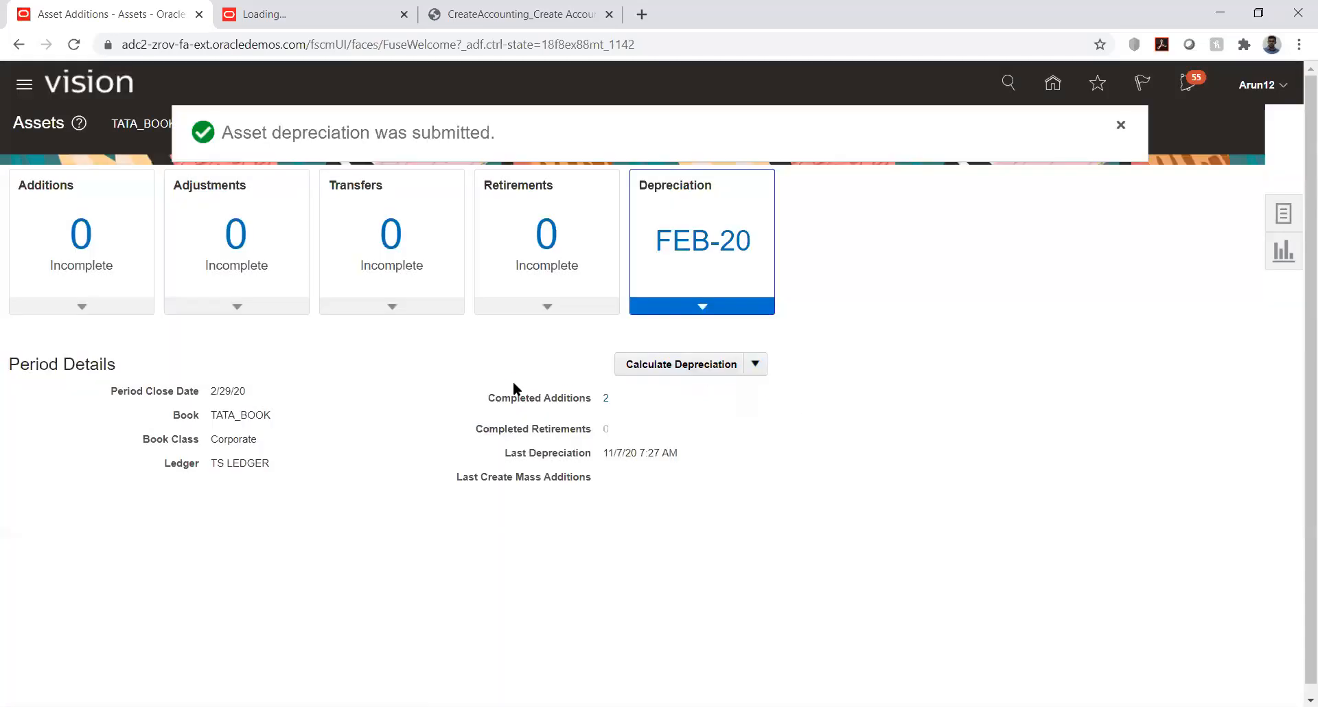
pyautogui.click(1121, 127)
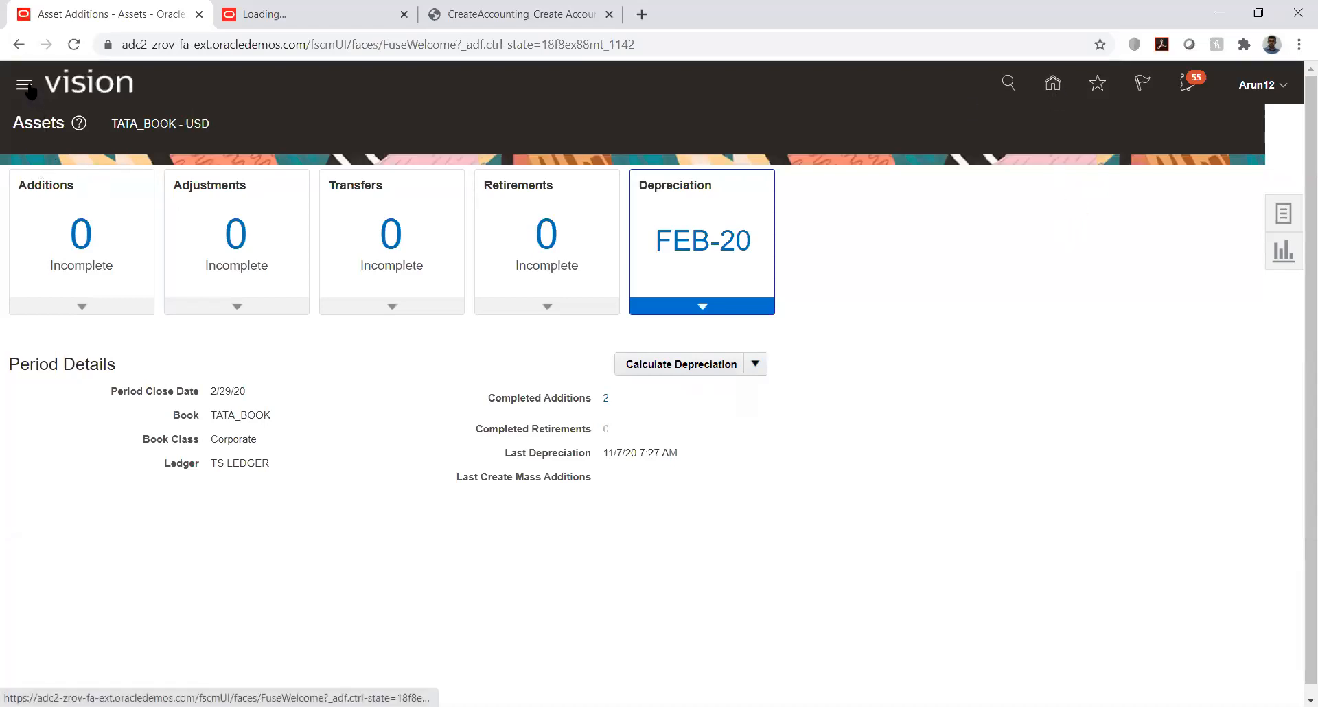
# Open the scheduled processes and refresh the list until the period-close Calculate Depreciation and Extract Assets Reporting Data runs finish.
pyautogui.scroll(-7, 200, 330)
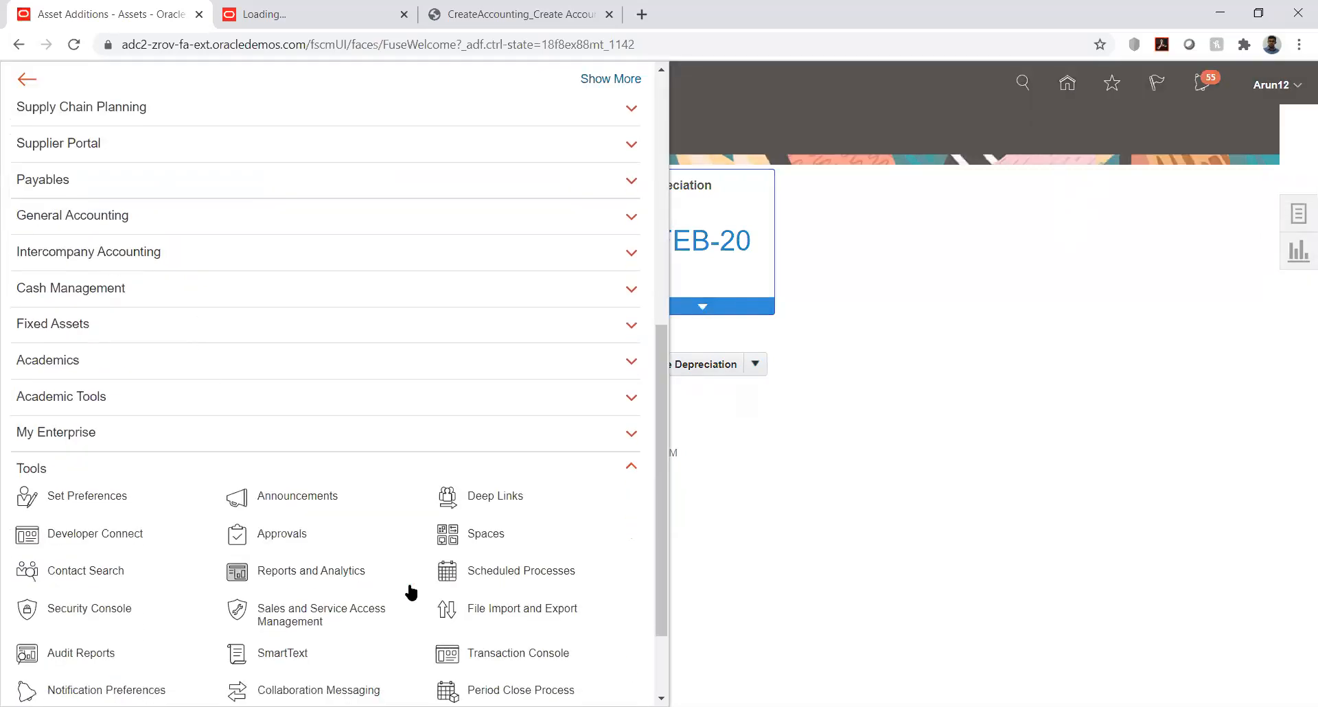
pyautogui.click(520, 570)
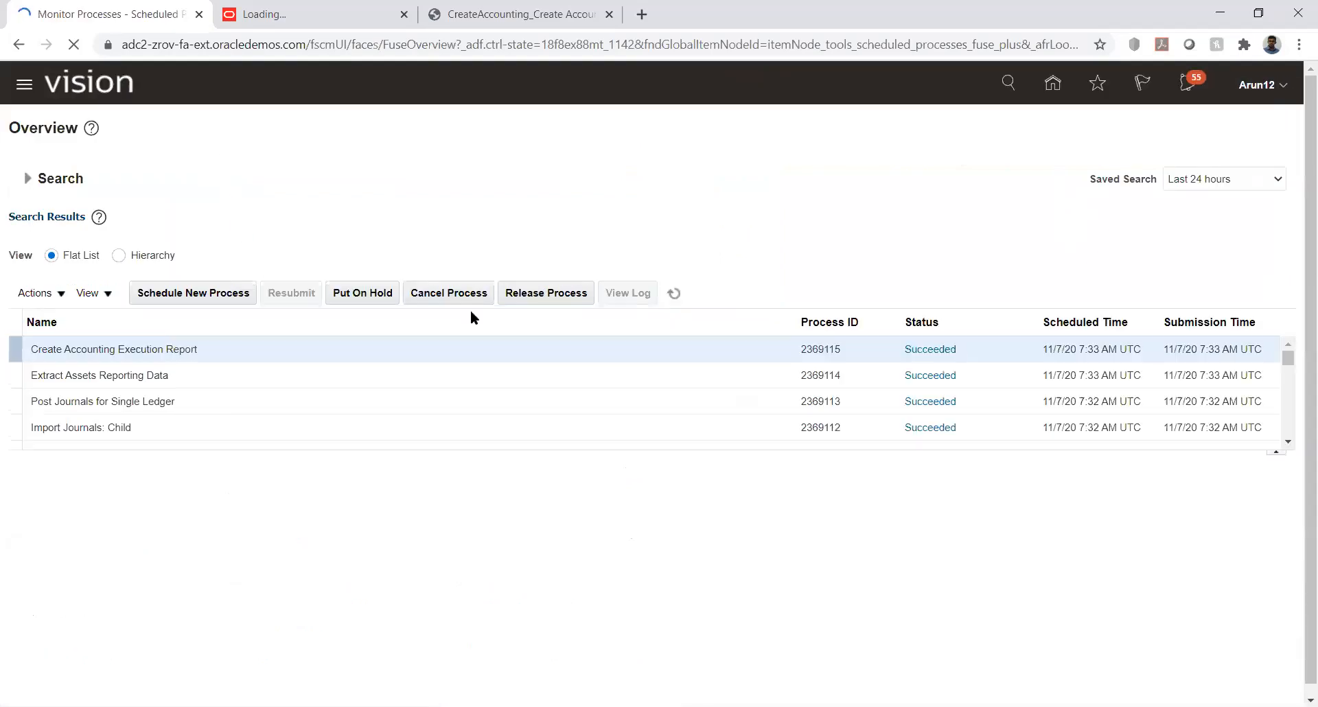
pyautogui.click(674, 294)
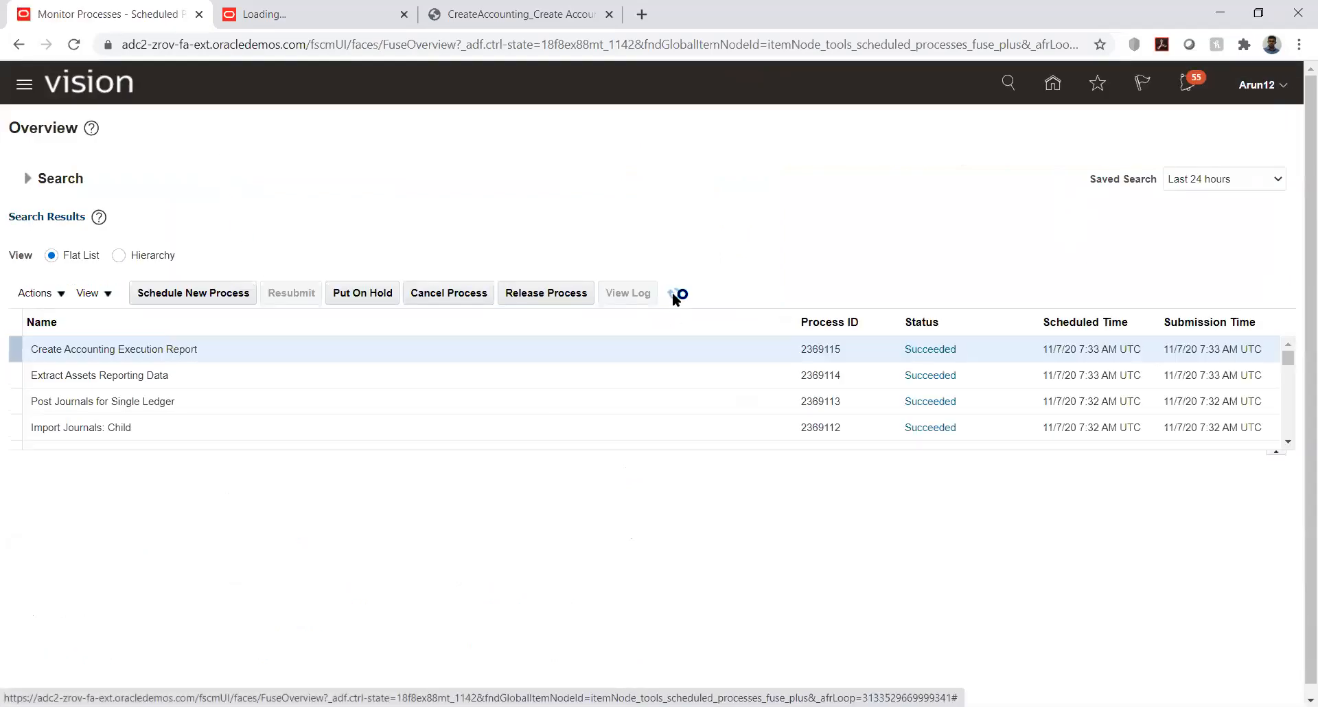
pyautogui.click(673, 295)
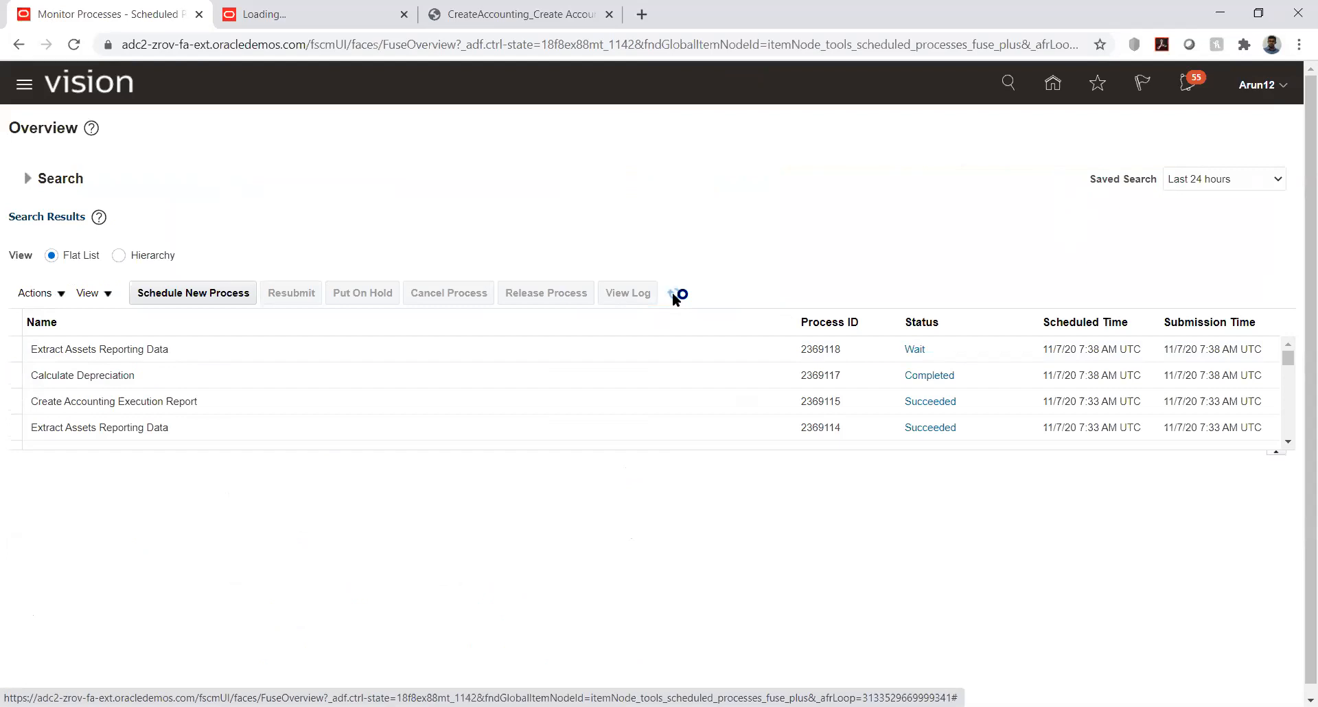
pyautogui.click(673, 295)
pyautogui.click(673, 296)
pyautogui.click(674, 295)
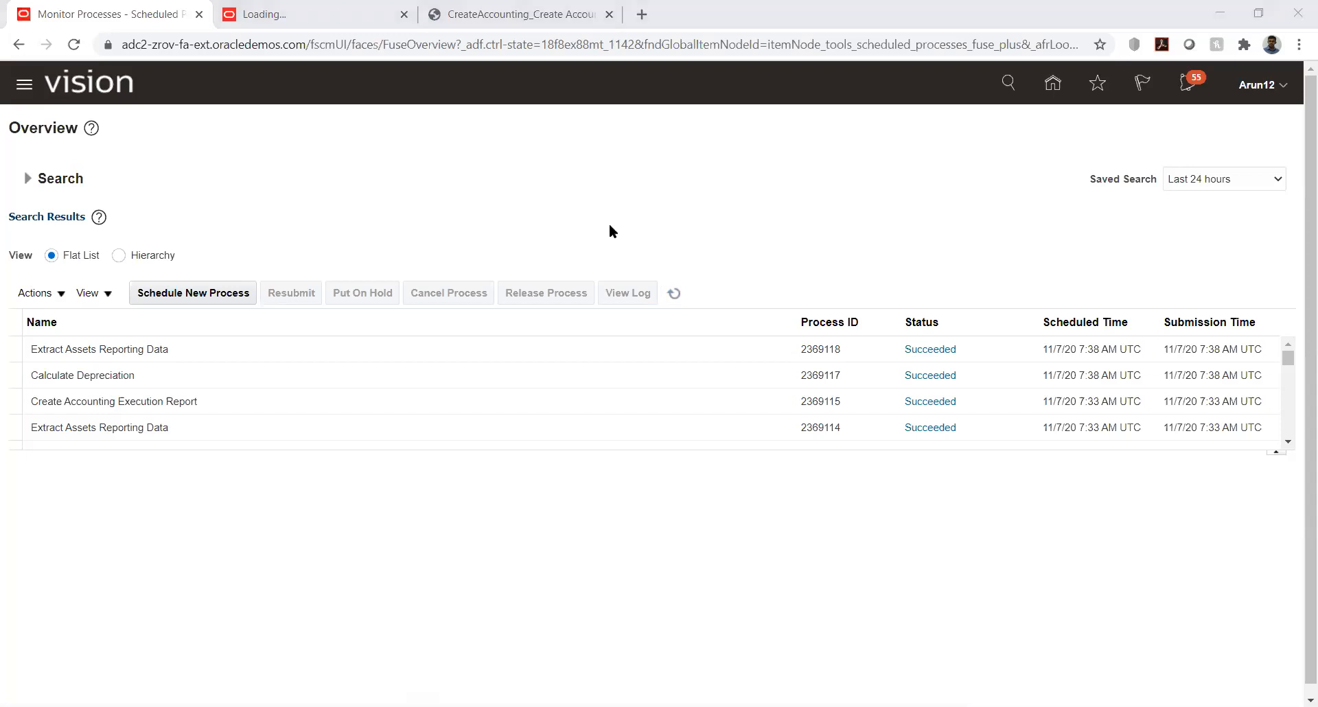
# Reopen the Assets work area and submit Calculate Depreciation for TATA_BOOK's MAR-20 period without closing the period.
pyautogui.click(1054, 83)
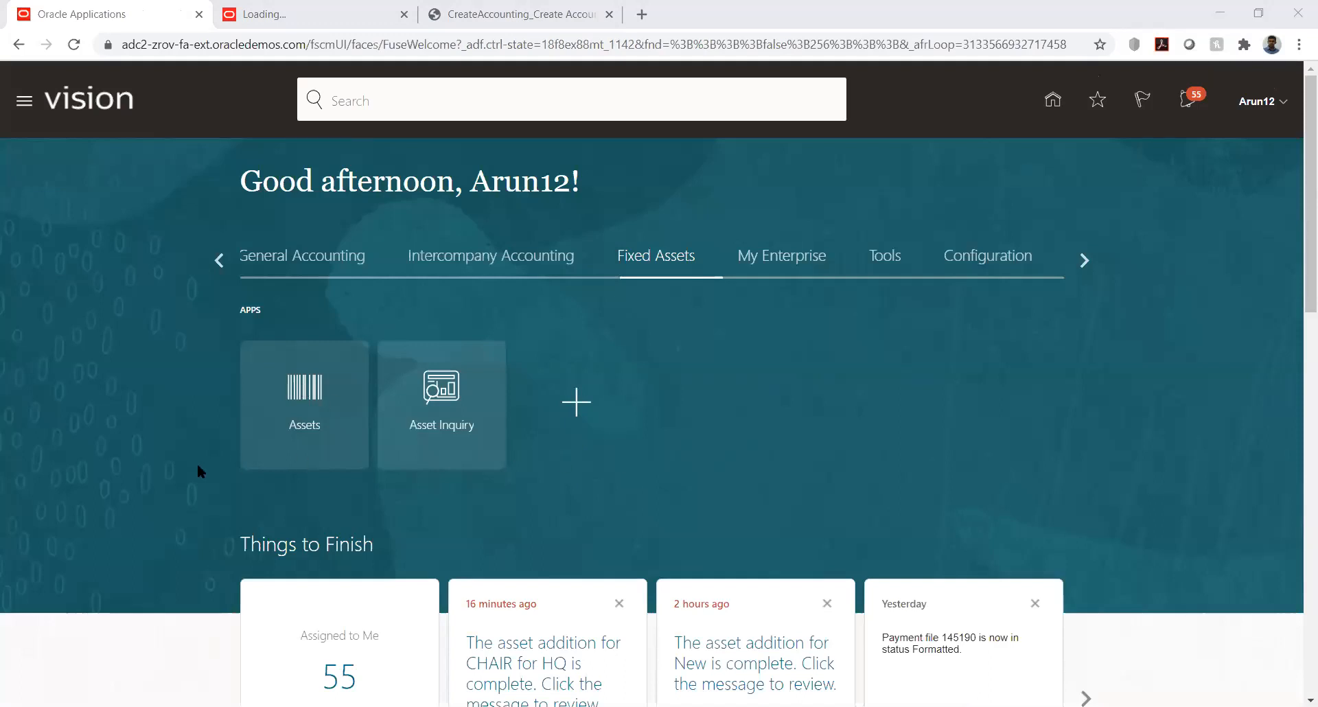
pyautogui.click(296, 395)
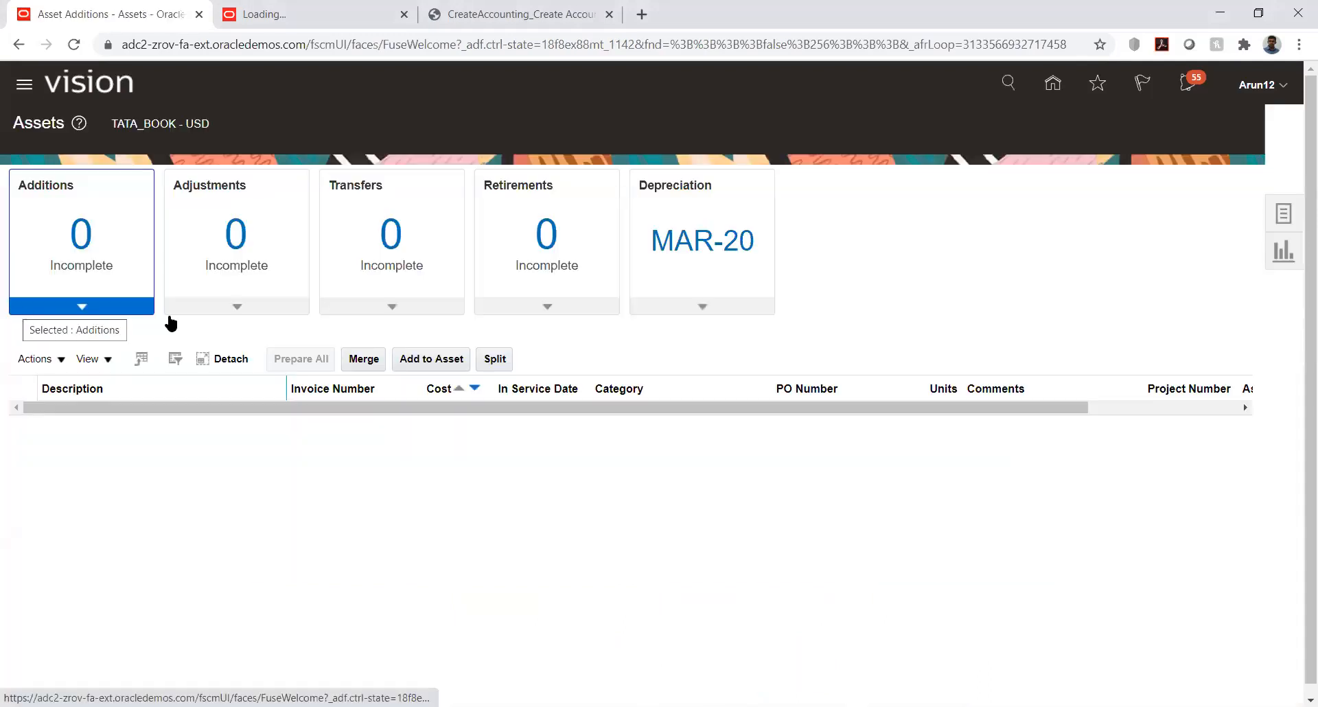
pyautogui.click(709, 311)
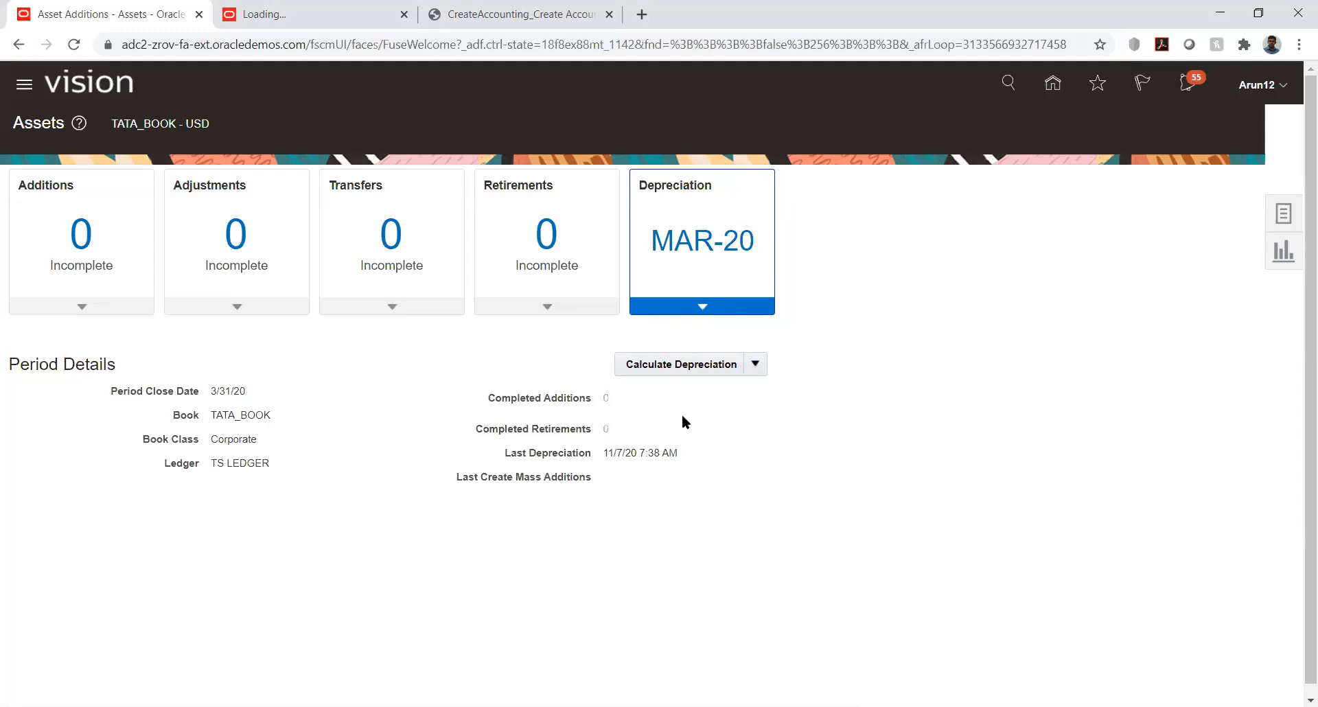
pyautogui.click(756, 365)
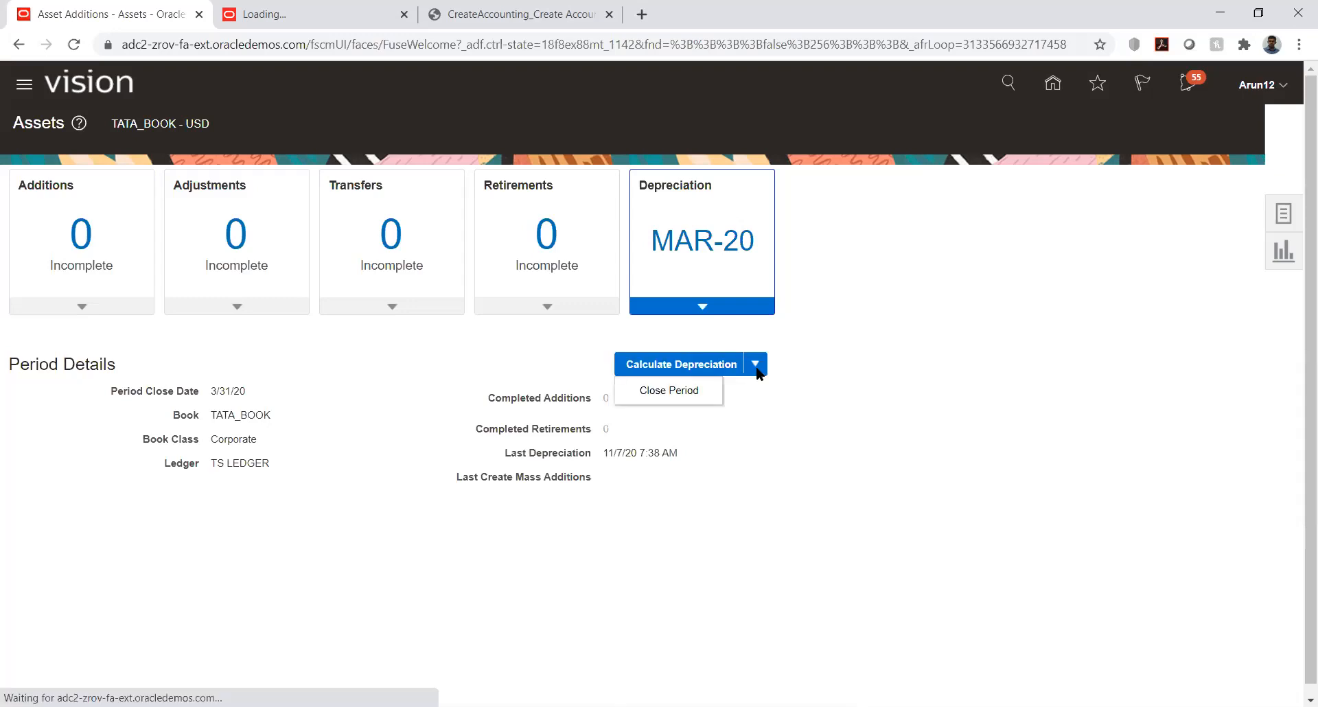
pyautogui.click(789, 402)
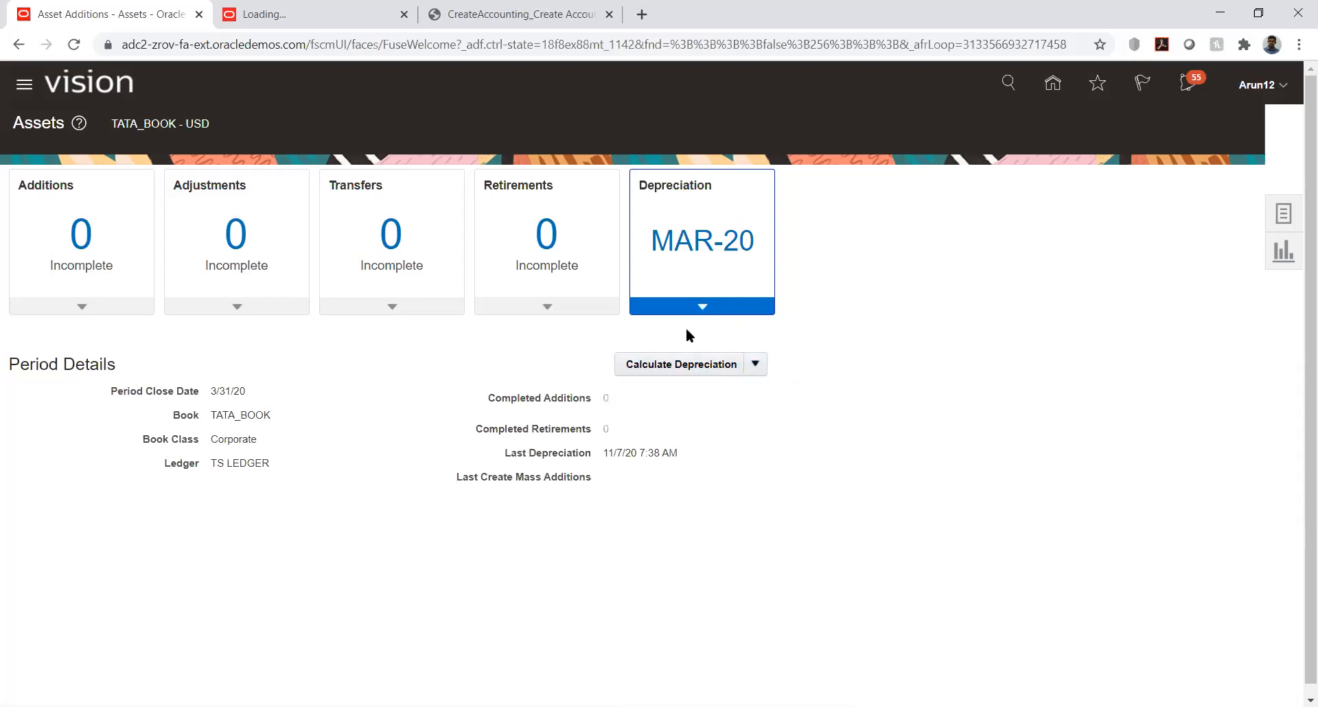
pyautogui.click(668, 365)
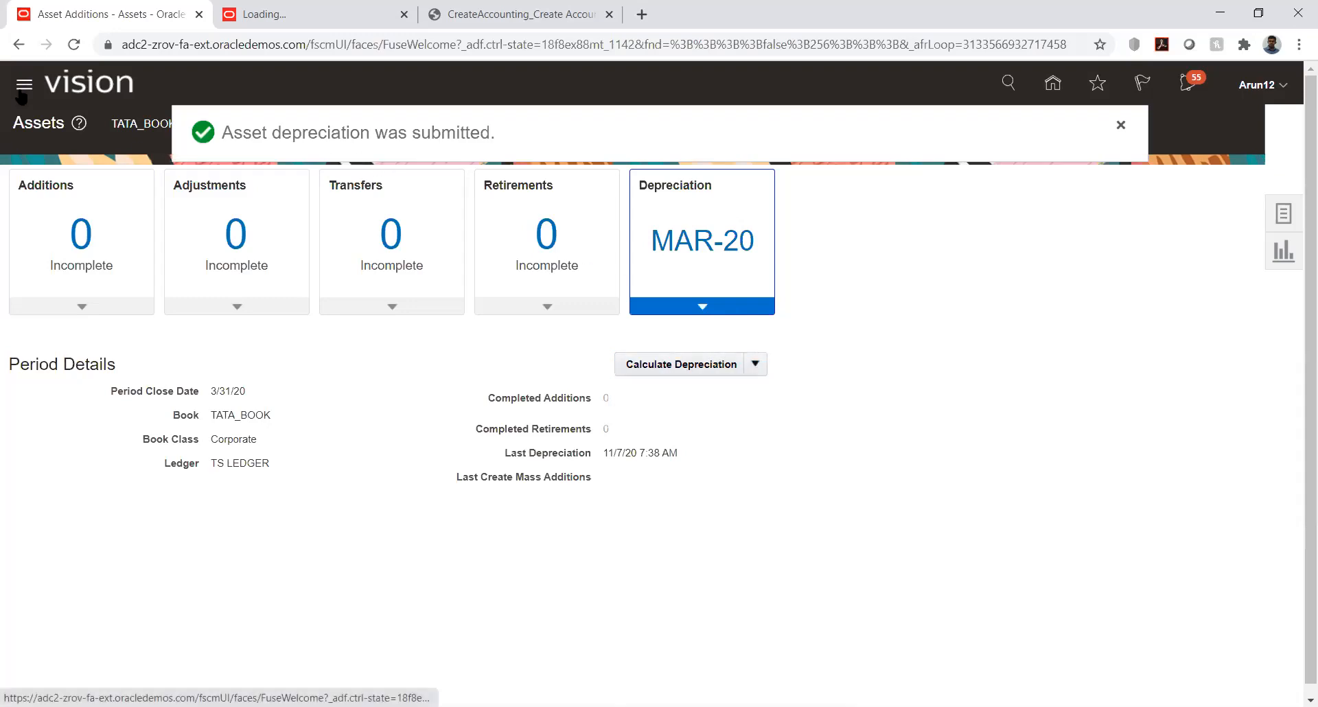
# Monitor the scheduled processes, refreshing until the MAR-20 Calculate Depreciation and Extract Assets Reporting Data runs finish.
pyautogui.click(56, 254)
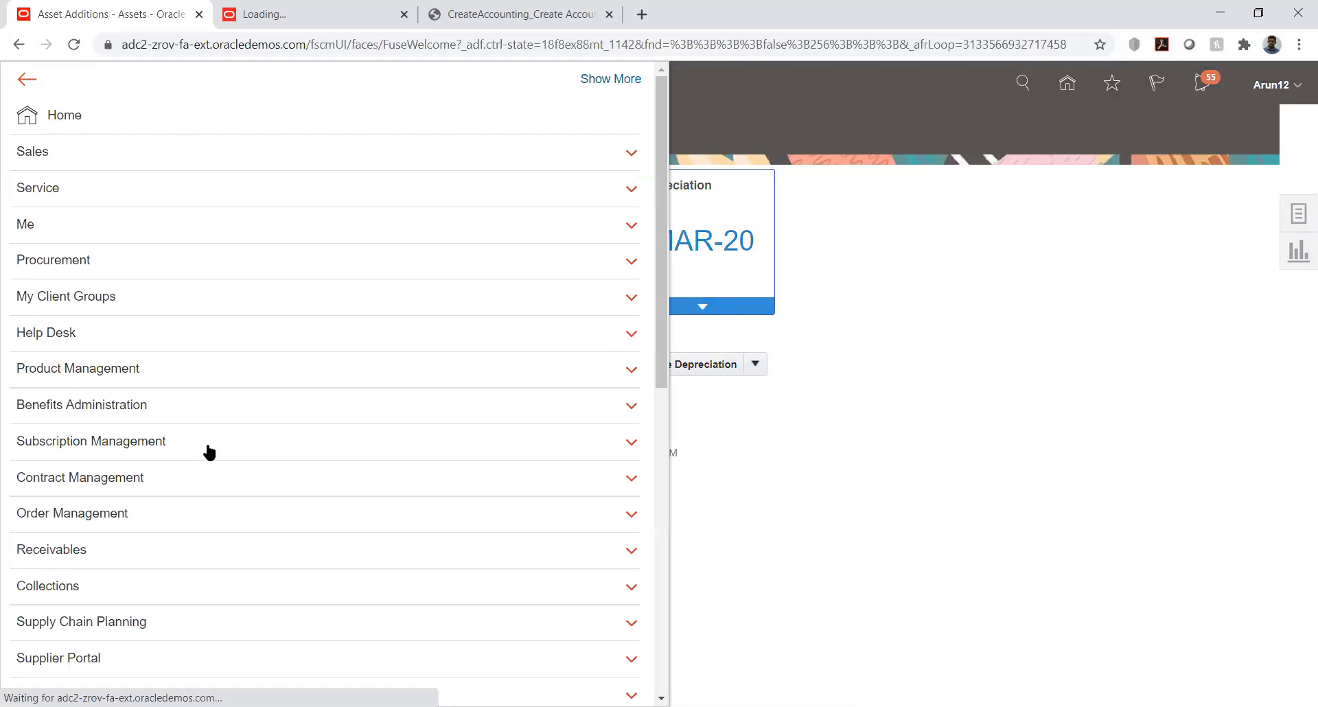
pyautogui.scroll(-5, 253, 353)
pyautogui.scroll(-3, 254, 354)
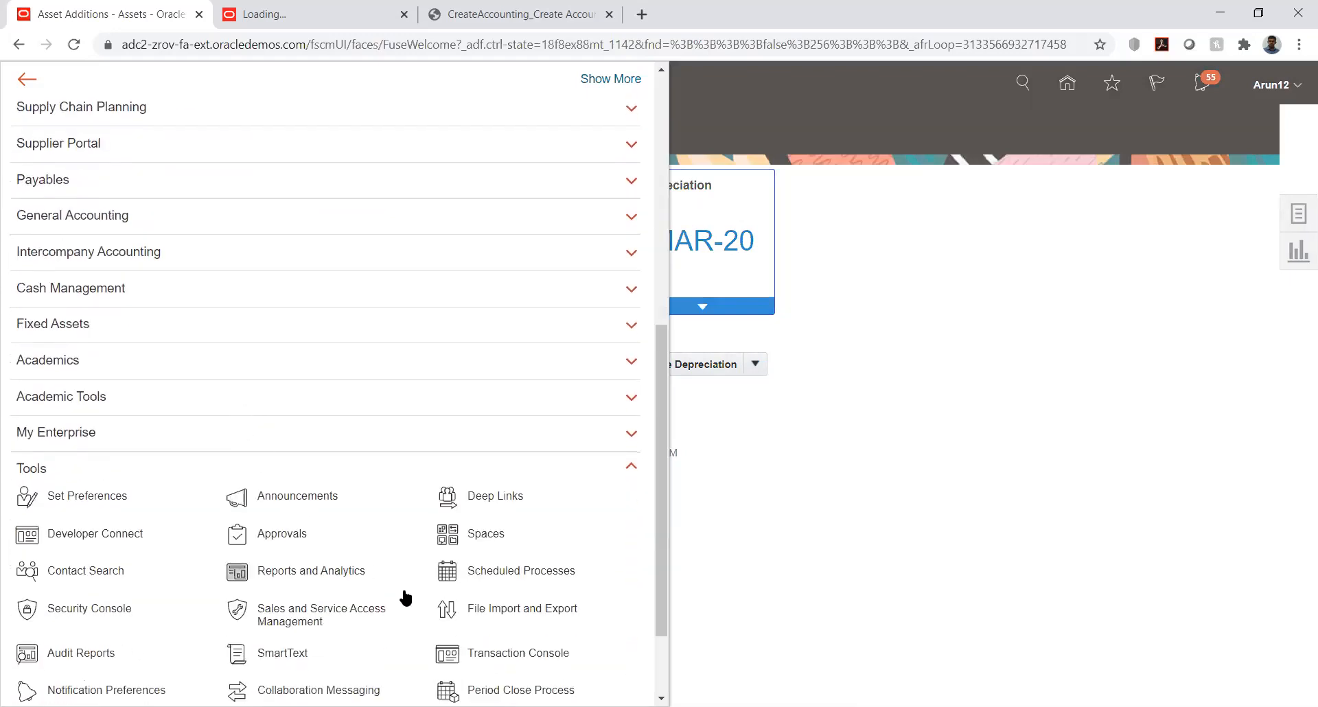
pyautogui.click(501, 573)
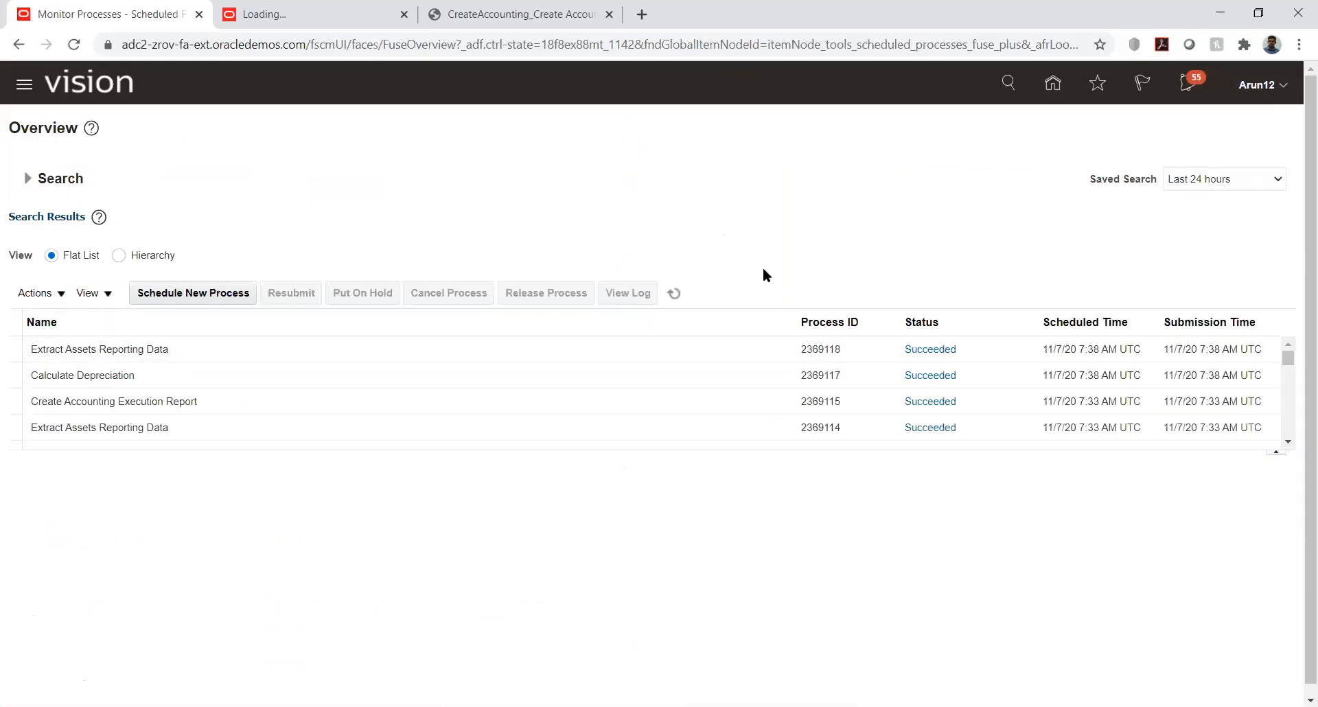
pyautogui.click(675, 294)
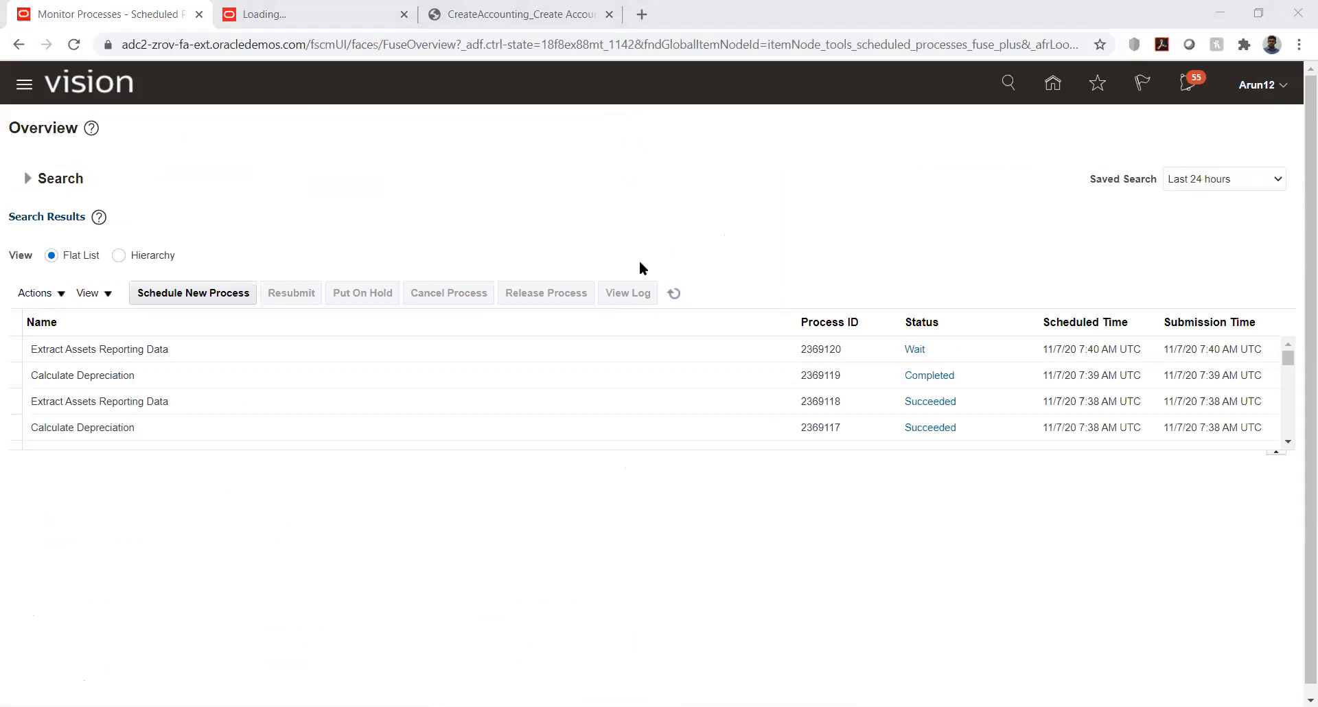
pyautogui.click(666, 291)
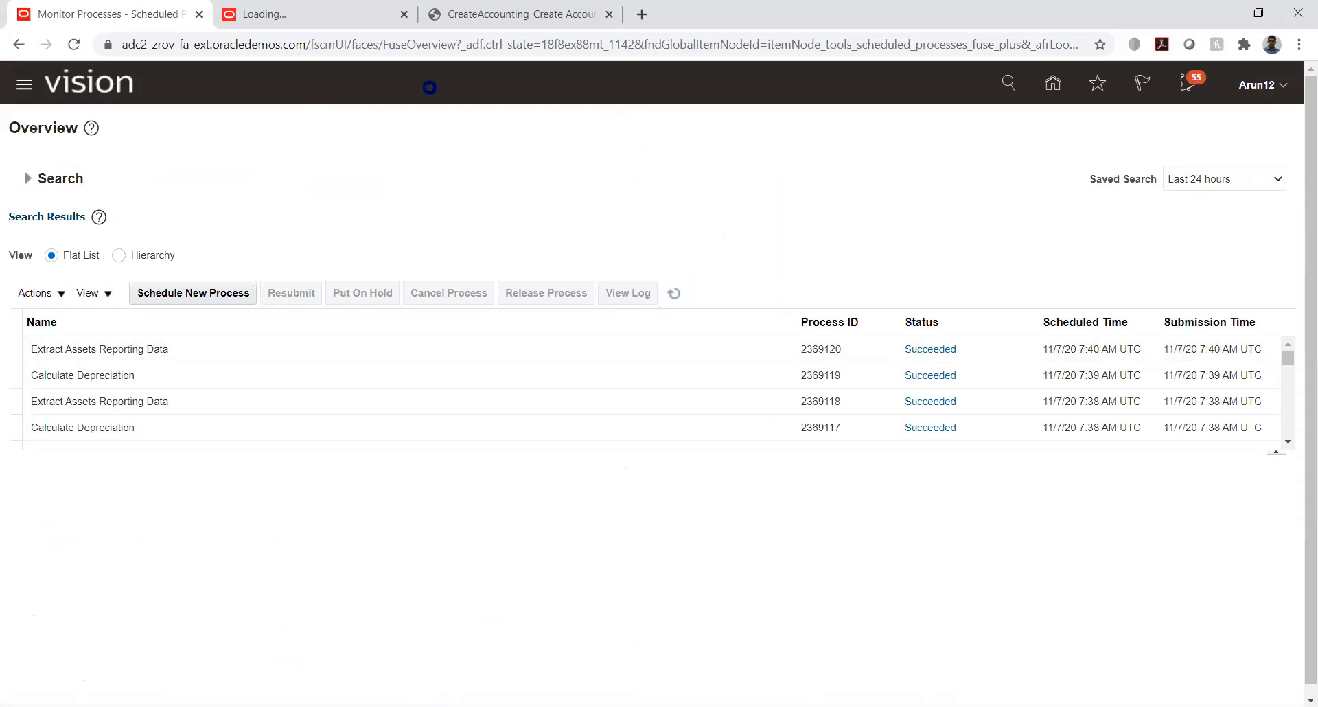
# Return to the Assets work area, show TATA_BOOK's current depreciation period details, and open Asset Inquiry.
pyautogui.click(1061, 87)
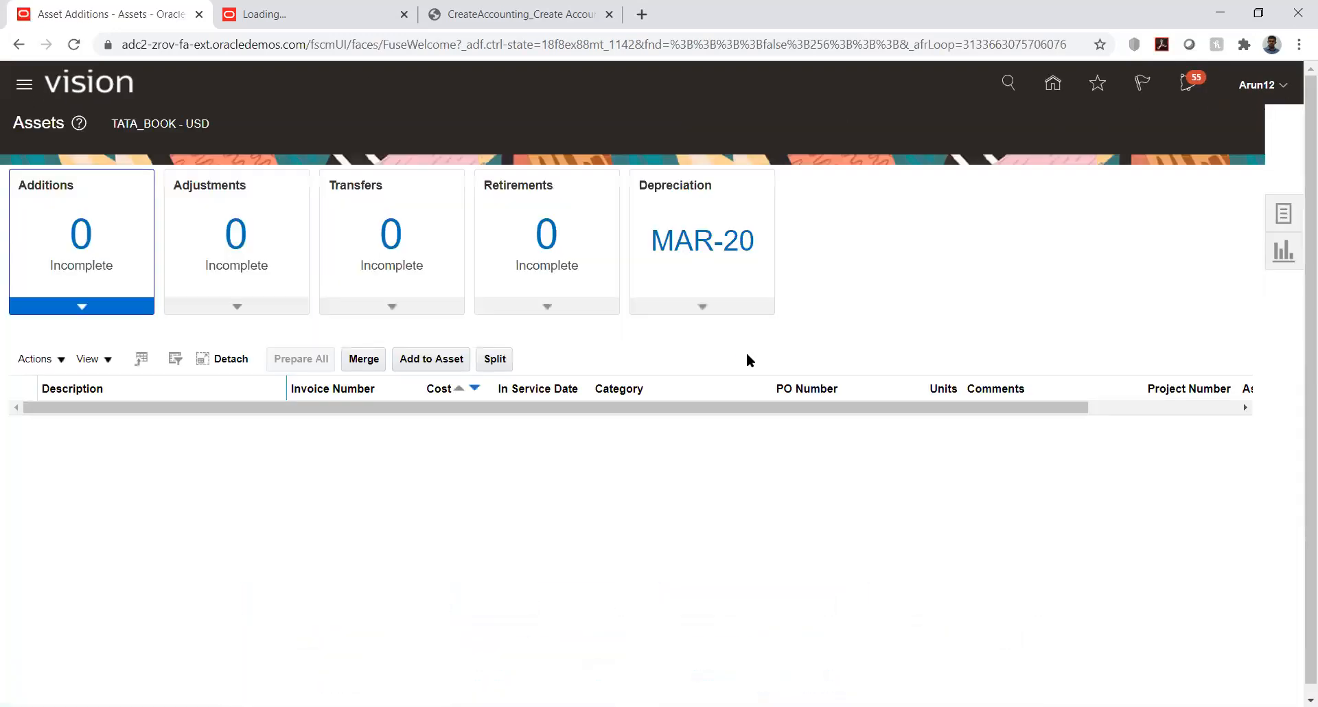
pyautogui.click(704, 313)
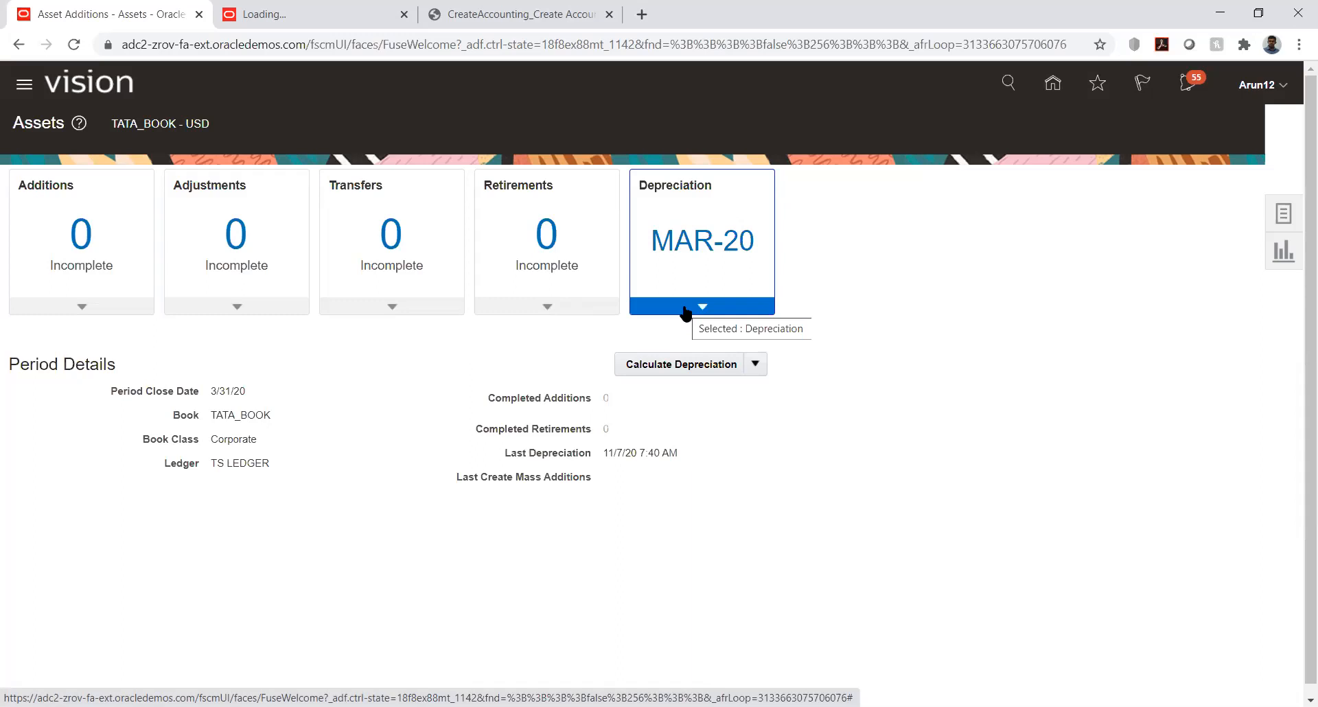
pyautogui.click(1283, 214)
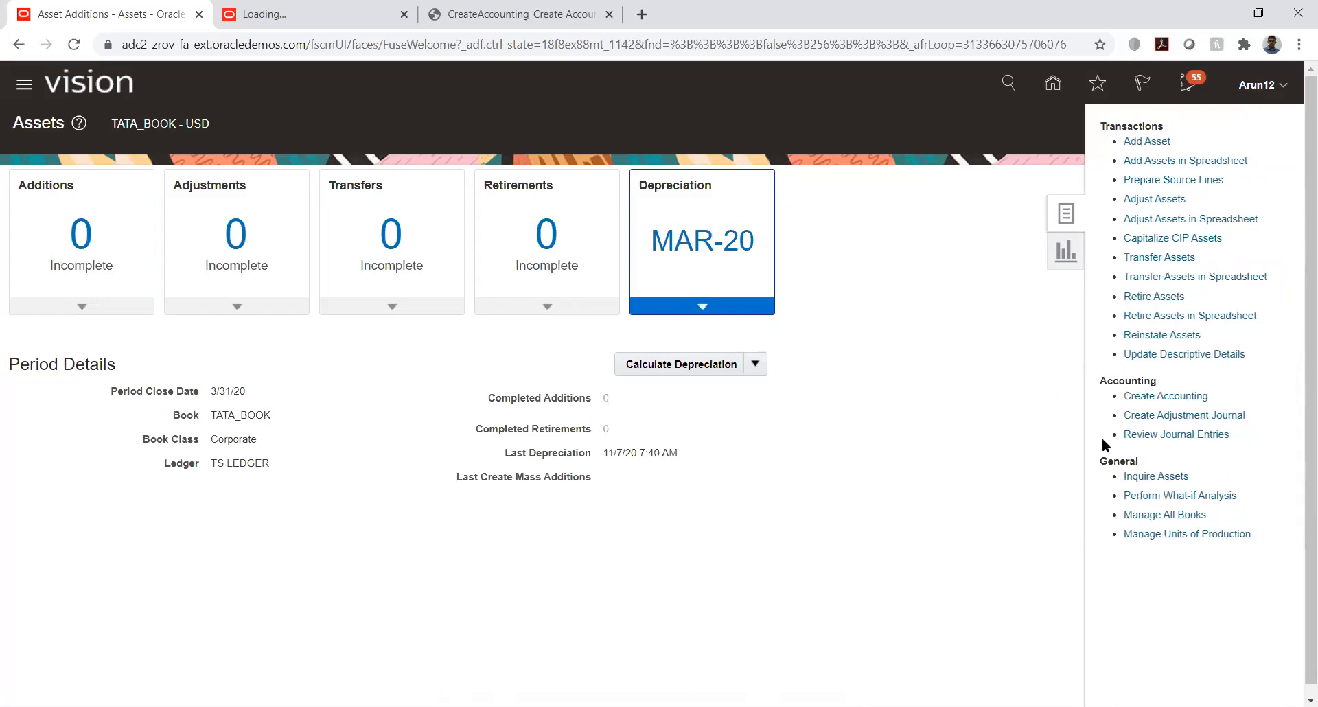
pyautogui.click(1135, 475)
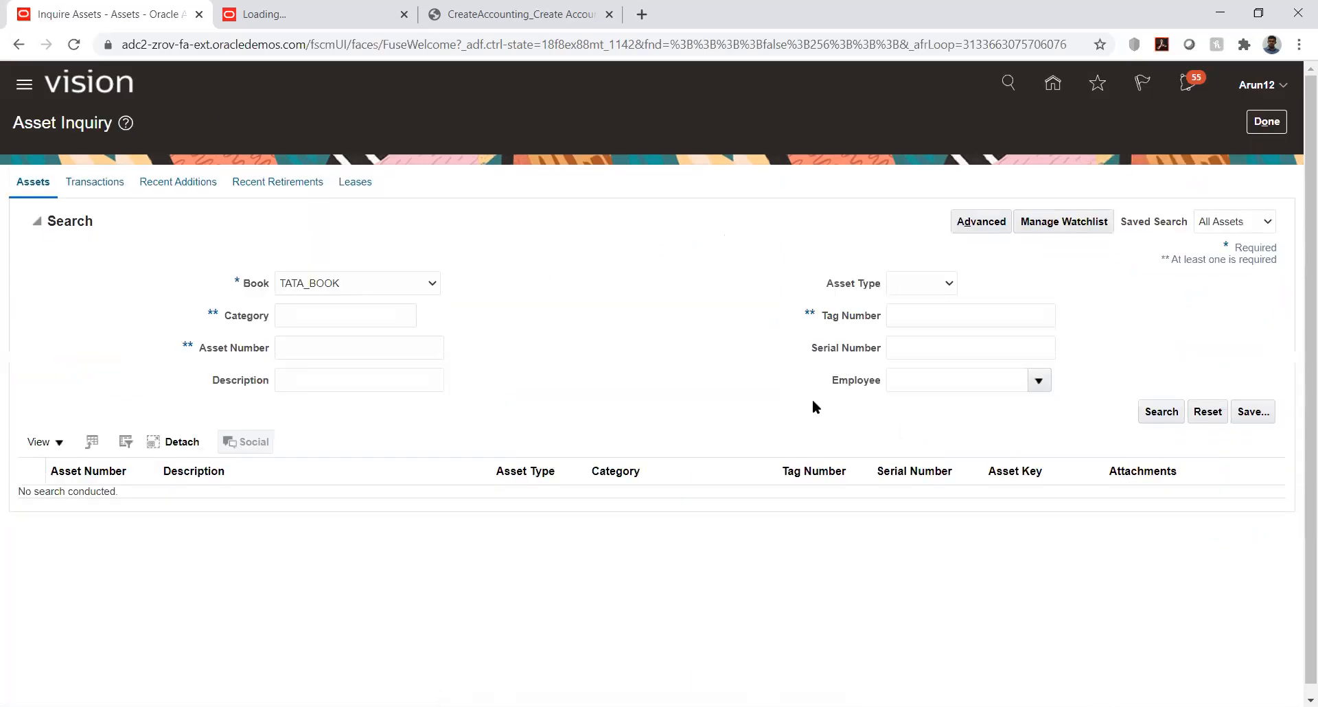
# Search TATA_BOOK for asset number 12 and review its depreciation by period.
pyautogui.click(324, 344)
pyautogui.write('12')
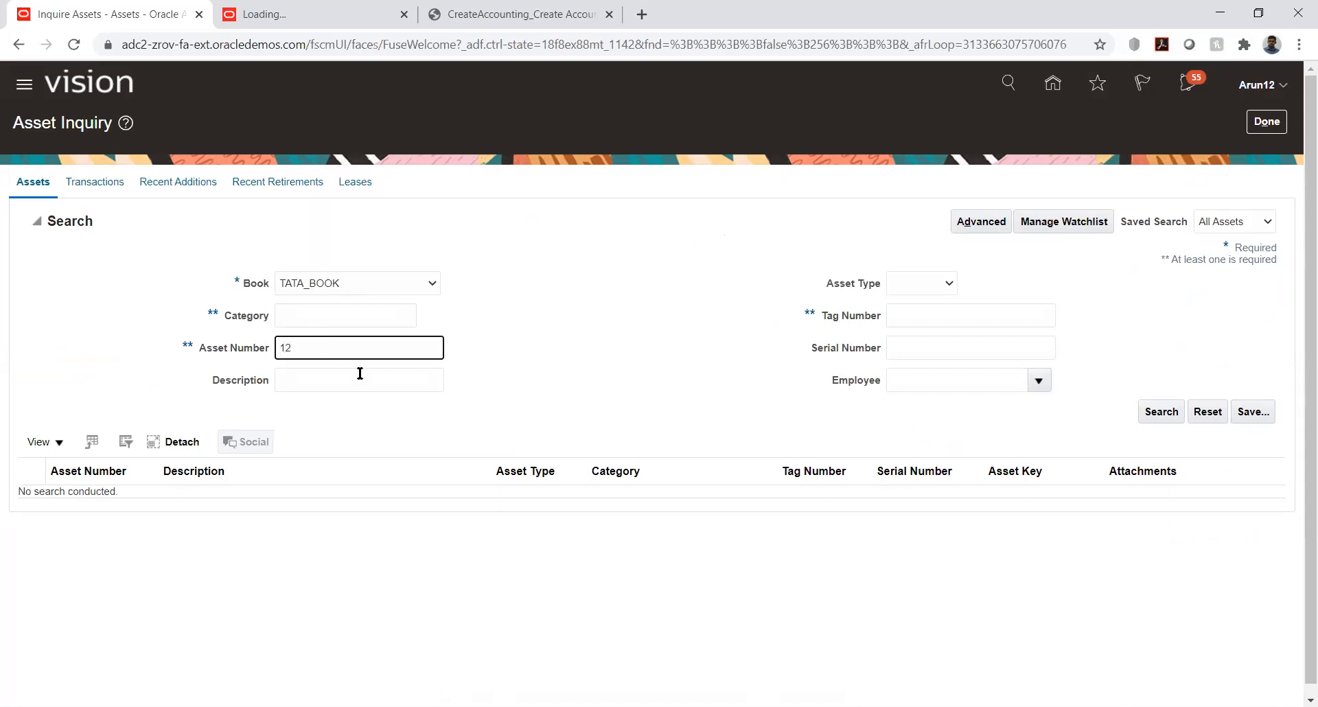
pyautogui.press('Return')
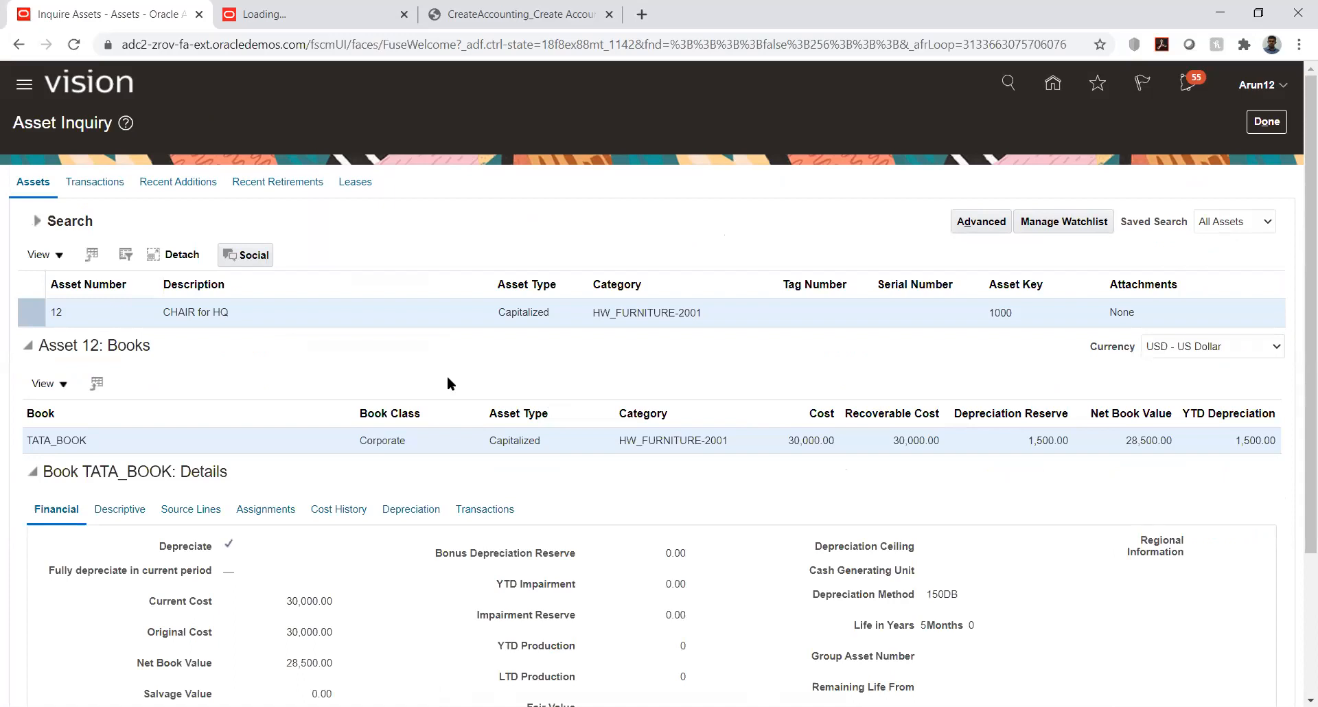
pyautogui.scroll(-3, 267, 380)
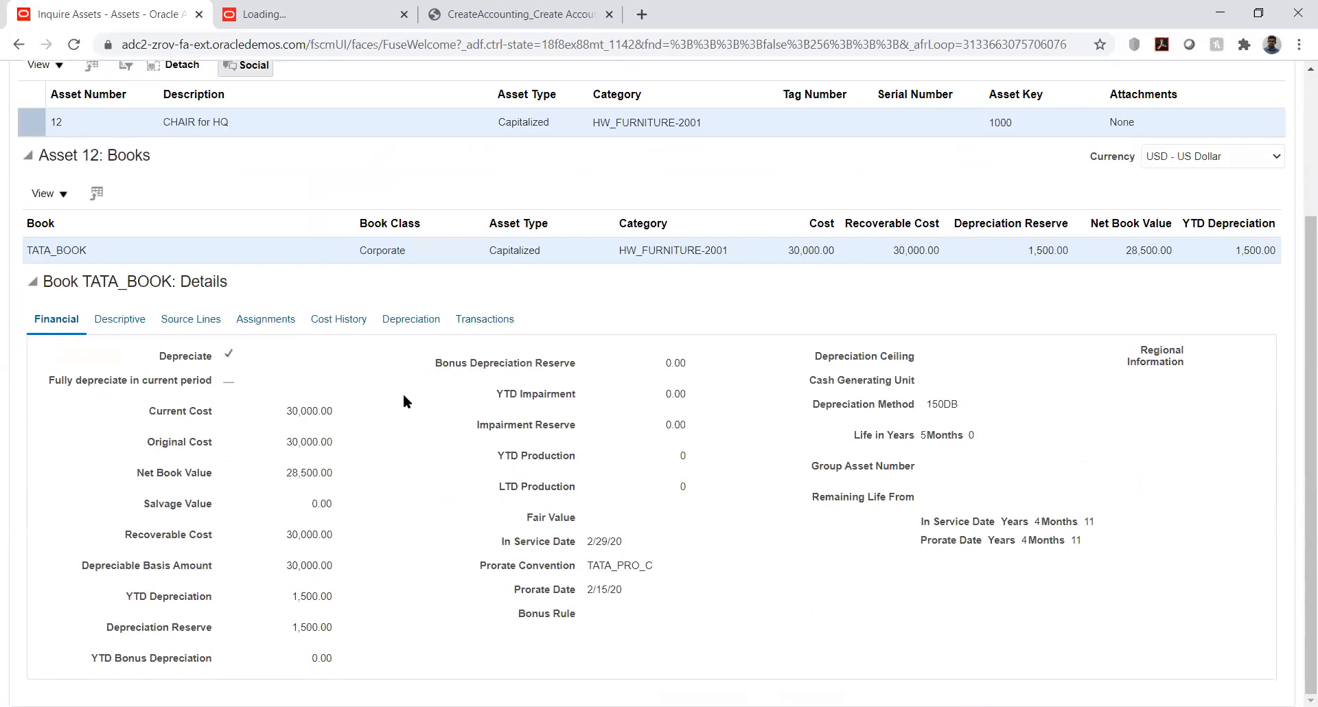
pyautogui.click(405, 320)
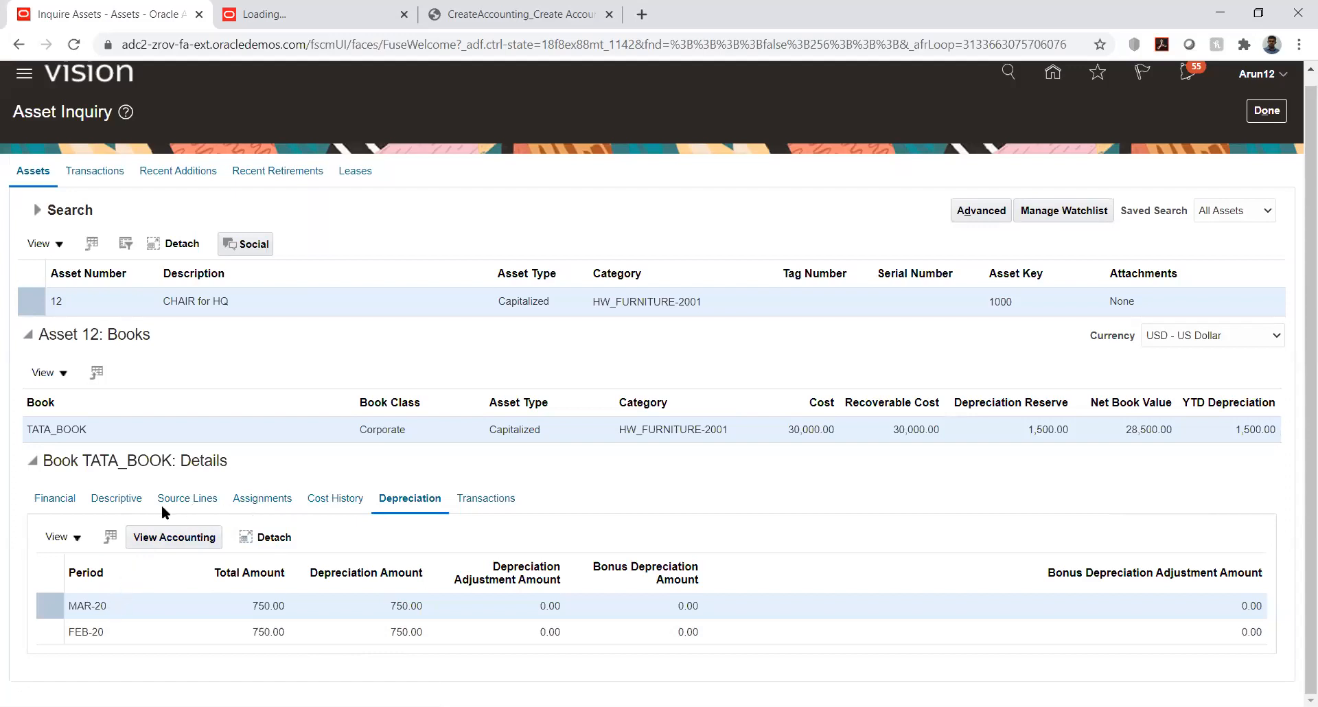
# Examine asset 12's financial details for YTD depreciation, depreciation reserve, net book value, and original and current cost, and finish the inquiry.
pyautogui.click(58, 500)
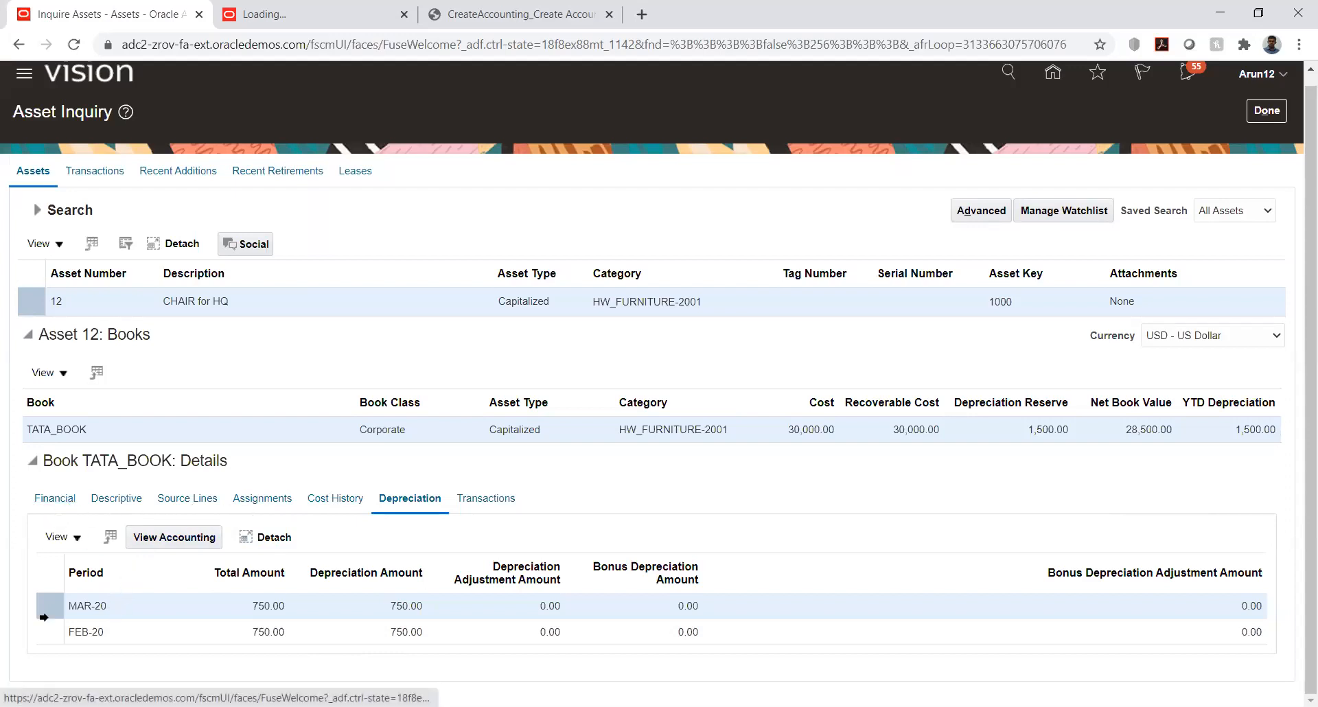
pyautogui.scroll(-3, 28, 562)
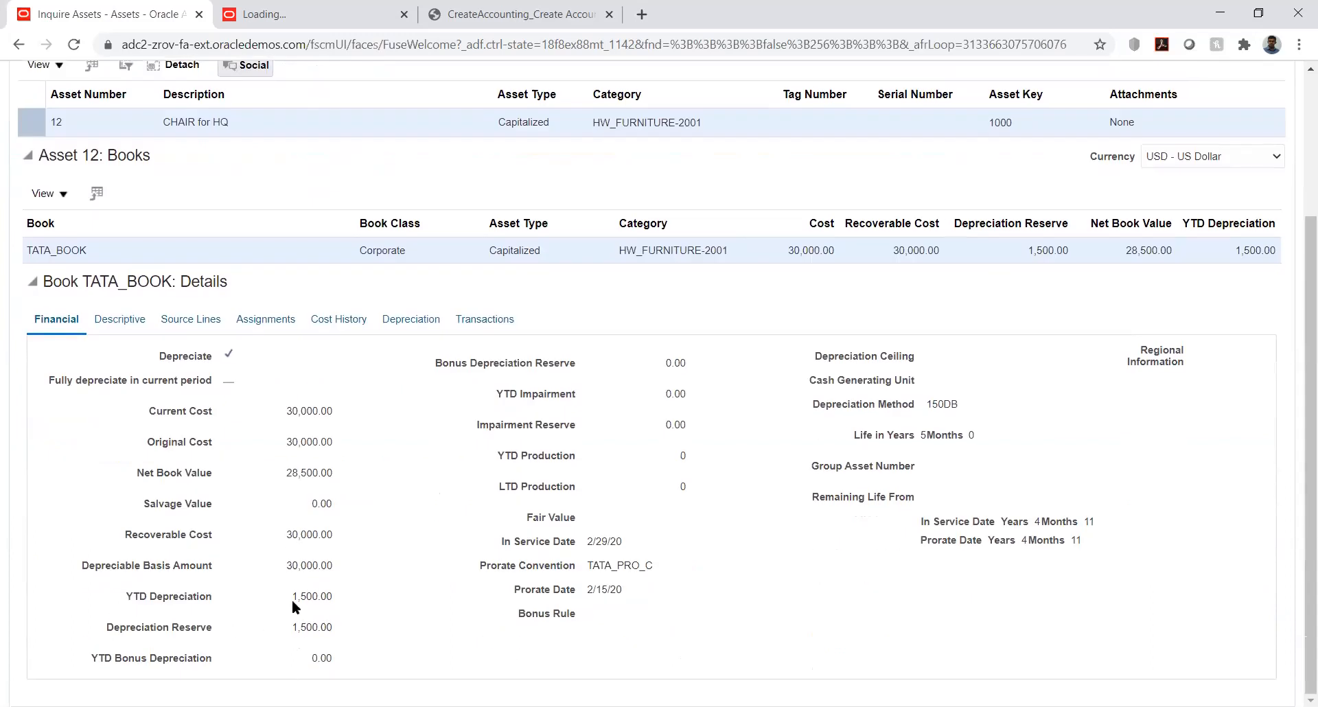
pyautogui.moveTo(294, 595); pyautogui.dragTo(317, 594)
pyautogui.moveTo(294, 626); pyautogui.dragTo(331, 626)
pyautogui.click(379, 552)
pyautogui.moveTo(293, 596); pyautogui.dragTo(326, 596)
pyautogui.moveTo(294, 627); pyautogui.dragTo(333, 631)
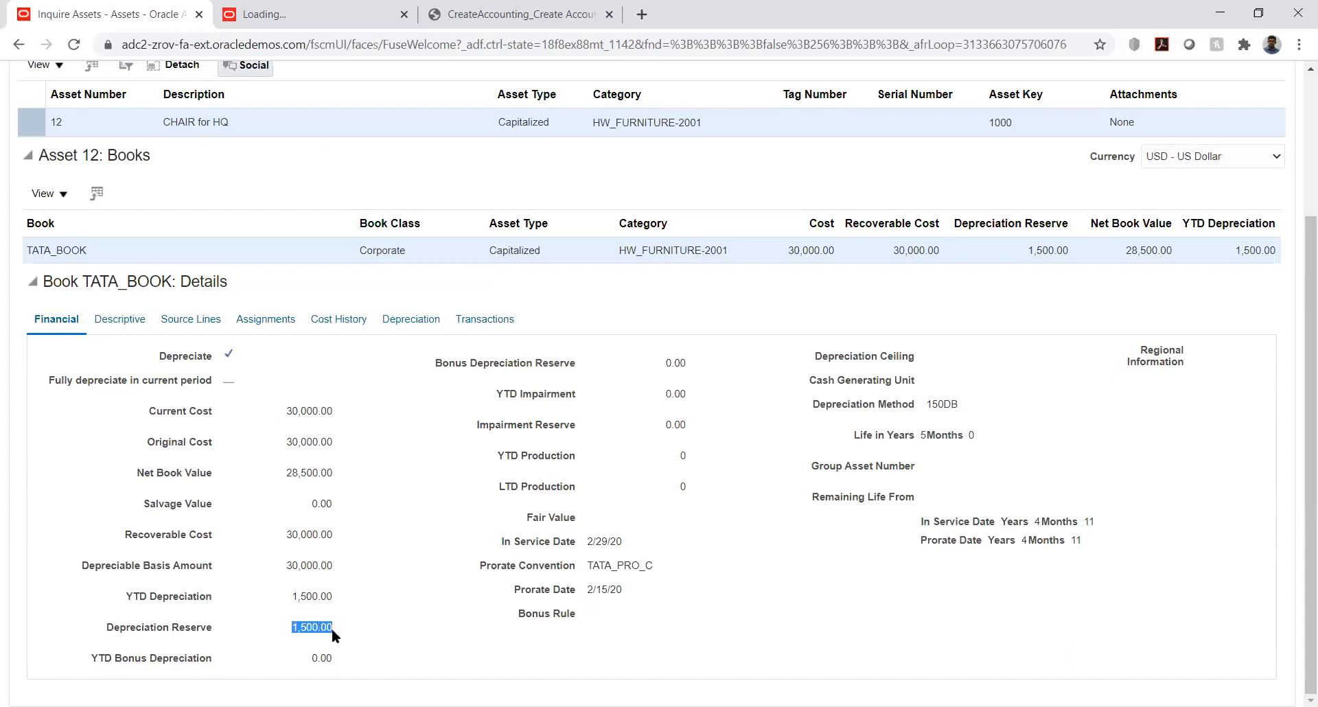
pyautogui.click(384, 621)
pyautogui.moveTo(291, 596); pyautogui.dragTo(344, 599)
pyautogui.click(348, 605)
pyautogui.moveTo(291, 473); pyautogui.dragTo(333, 444)
pyautogui.click(327, 475)
pyautogui.click(438, 526)
pyautogui.moveTo(289, 442); pyautogui.dragTo(335, 442)
pyautogui.click(384, 451)
pyautogui.moveTo(289, 411); pyautogui.dragTo(348, 418)
pyautogui.click(402, 476)
pyautogui.scroll(3, 1085, 416)
pyautogui.click(1258, 124)
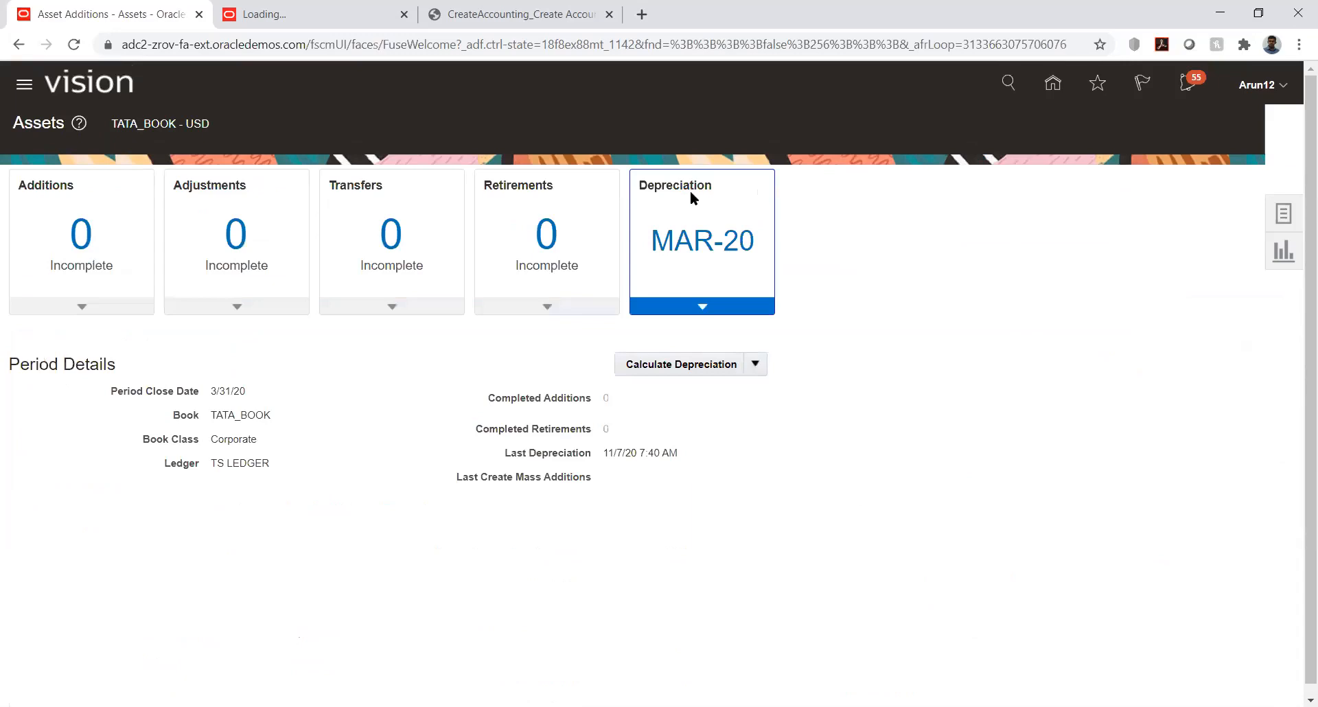
# Open Transfer Assets, find asset number 12 in TATA_BOOK, and start its transfer.
pyautogui.click(1284, 212)
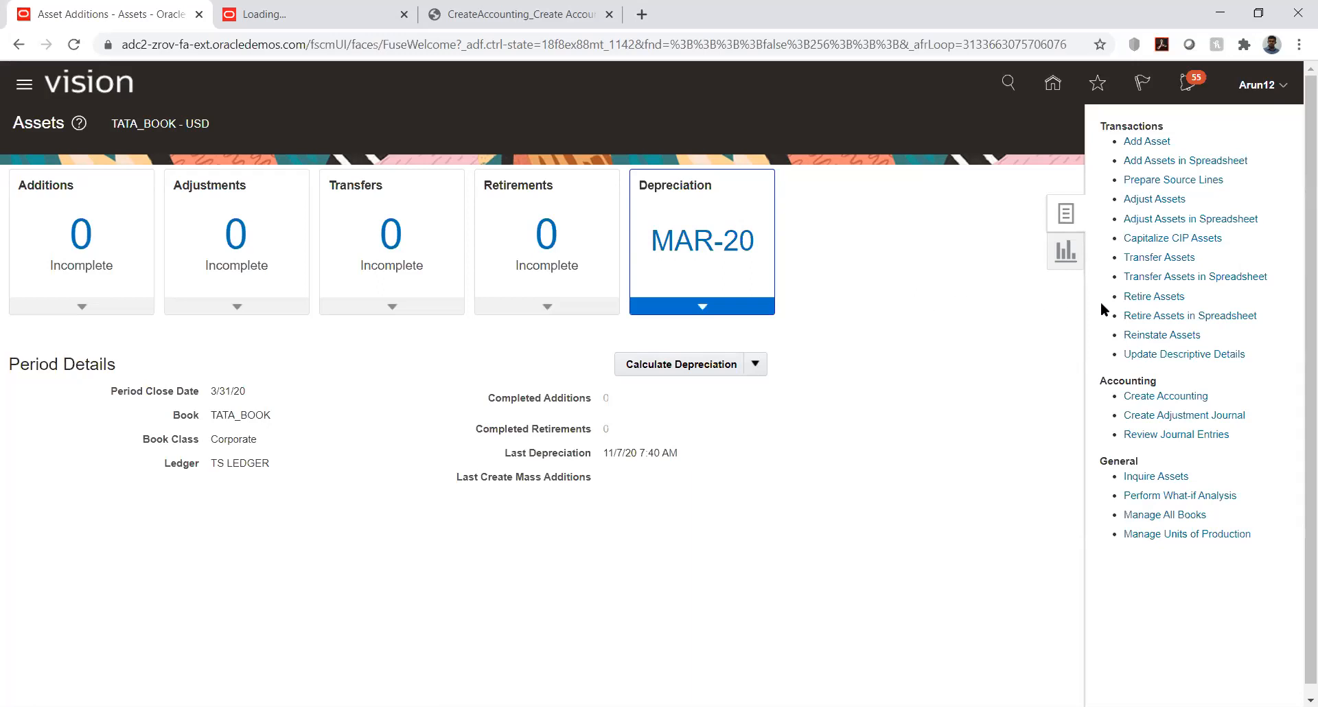
pyautogui.click(1167, 258)
pyautogui.click(348, 346)
pyautogui.write('12')
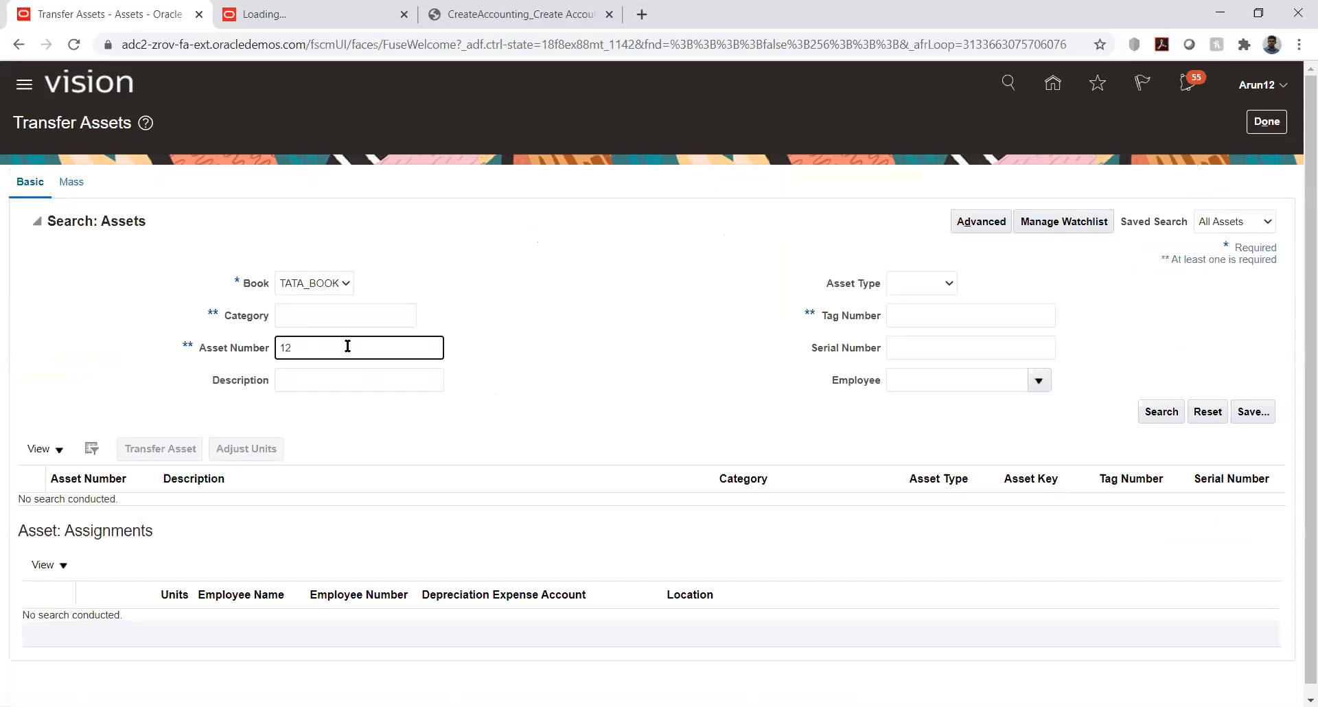
pyautogui.press('Return')
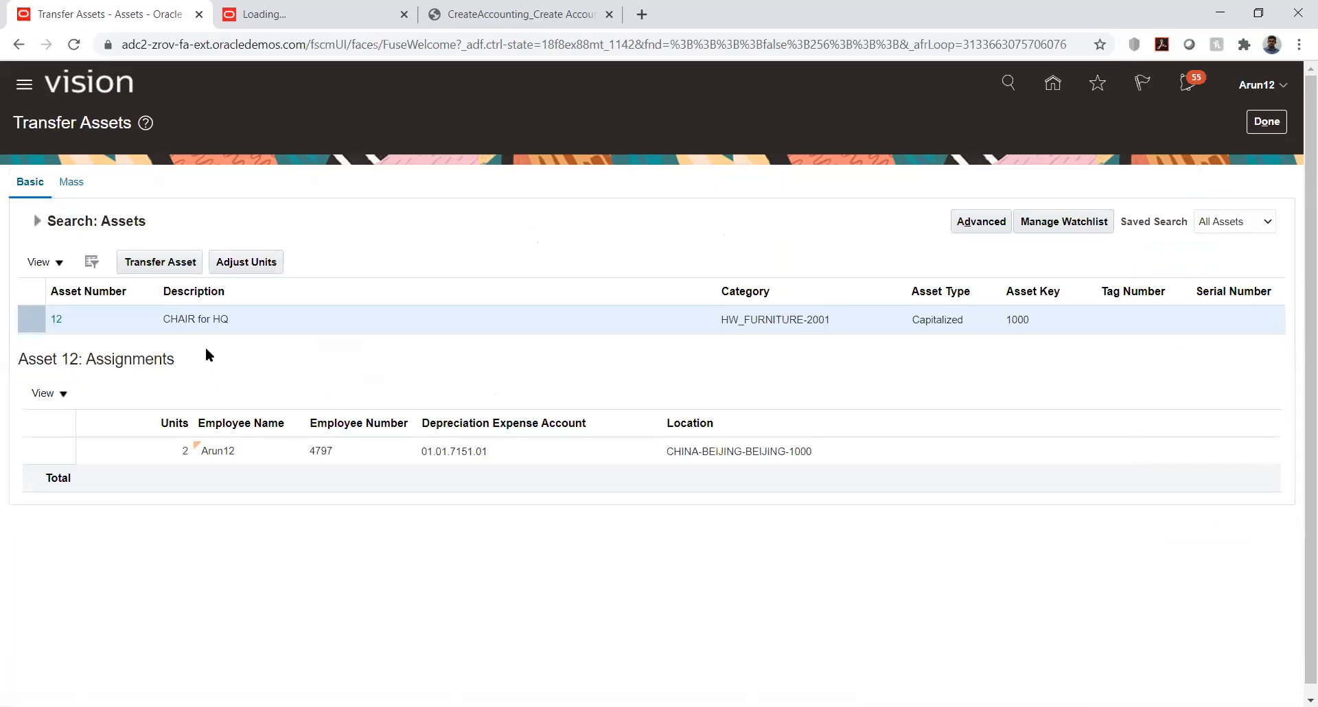
pyautogui.click(168, 265)
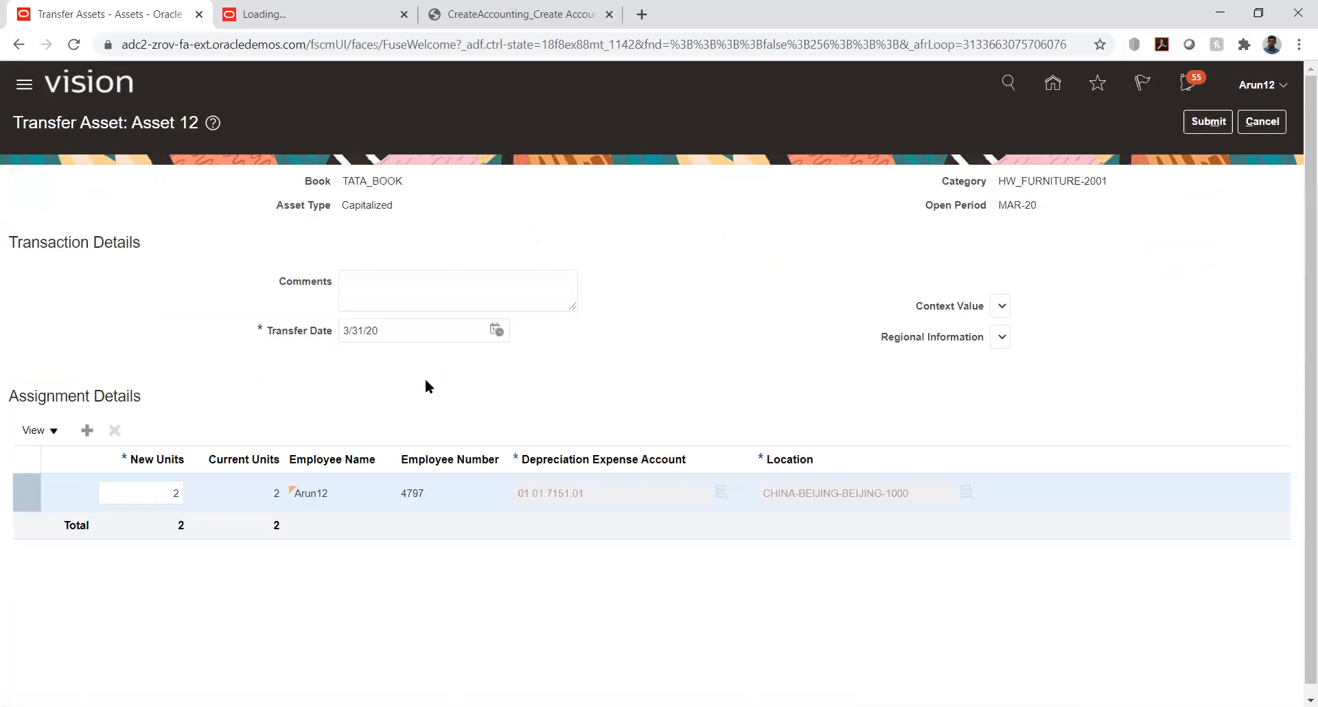
# Enter a comment naming the employee who receives the transfer and set the existing assignment's new units to 1.
pyautogui.click(388, 298)
pyautogui.write('Tr')
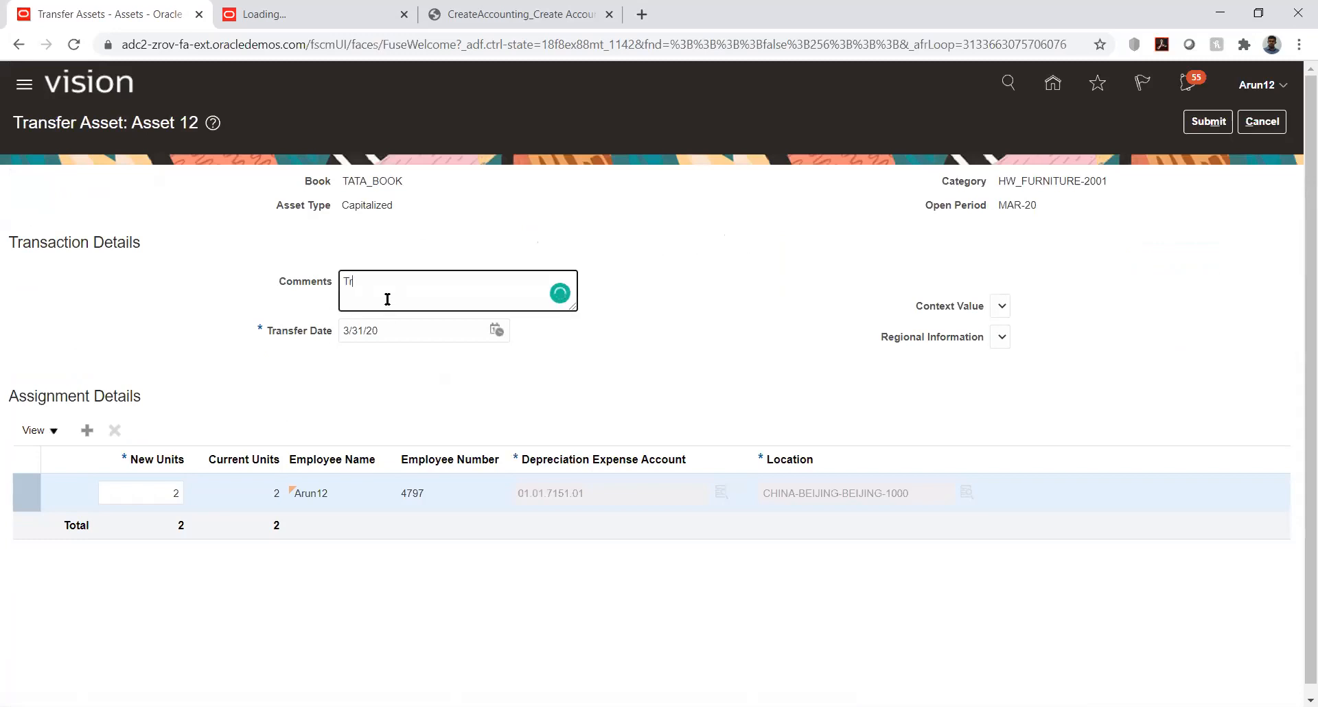
pyautogui.write('ansfer to Train T')
pyautogui.click(787, 307)
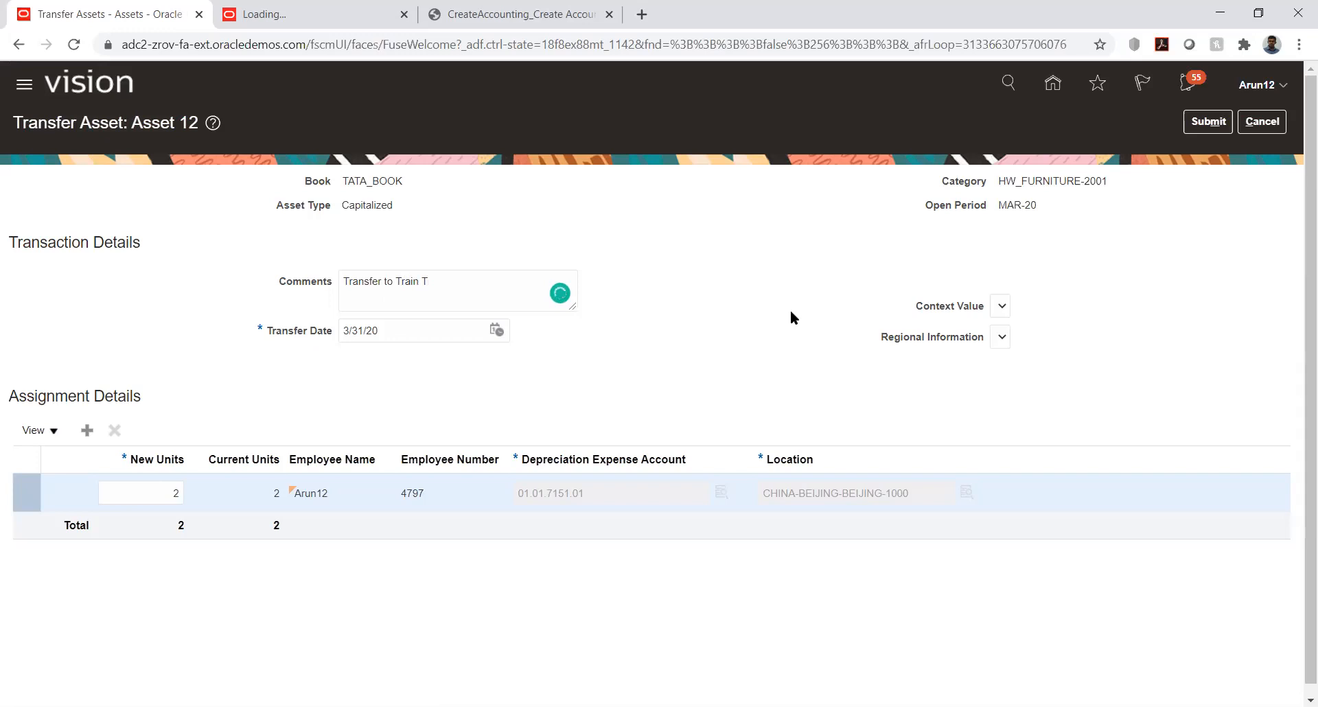
pyautogui.click(130, 491)
pyautogui.press('Tab')
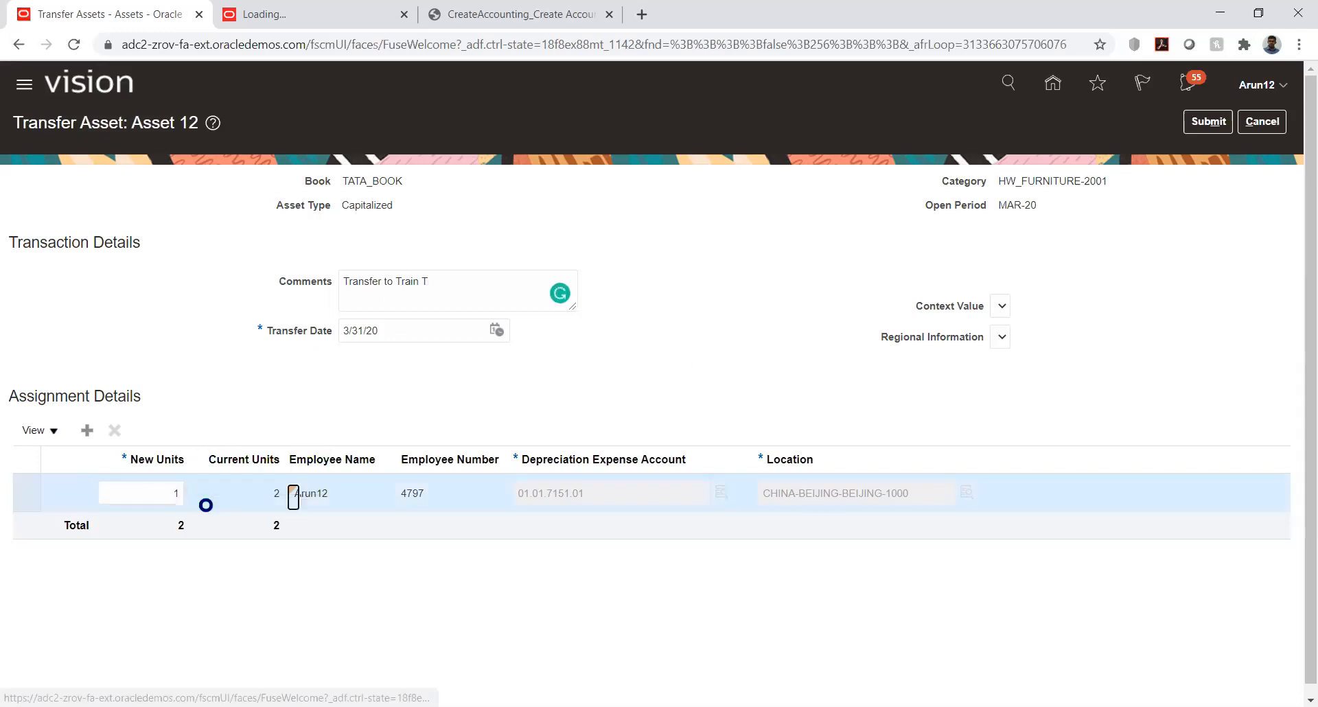
# Add a new assignment row to asset 12's transfer with 1 new unit.
pyautogui.click(87, 430)
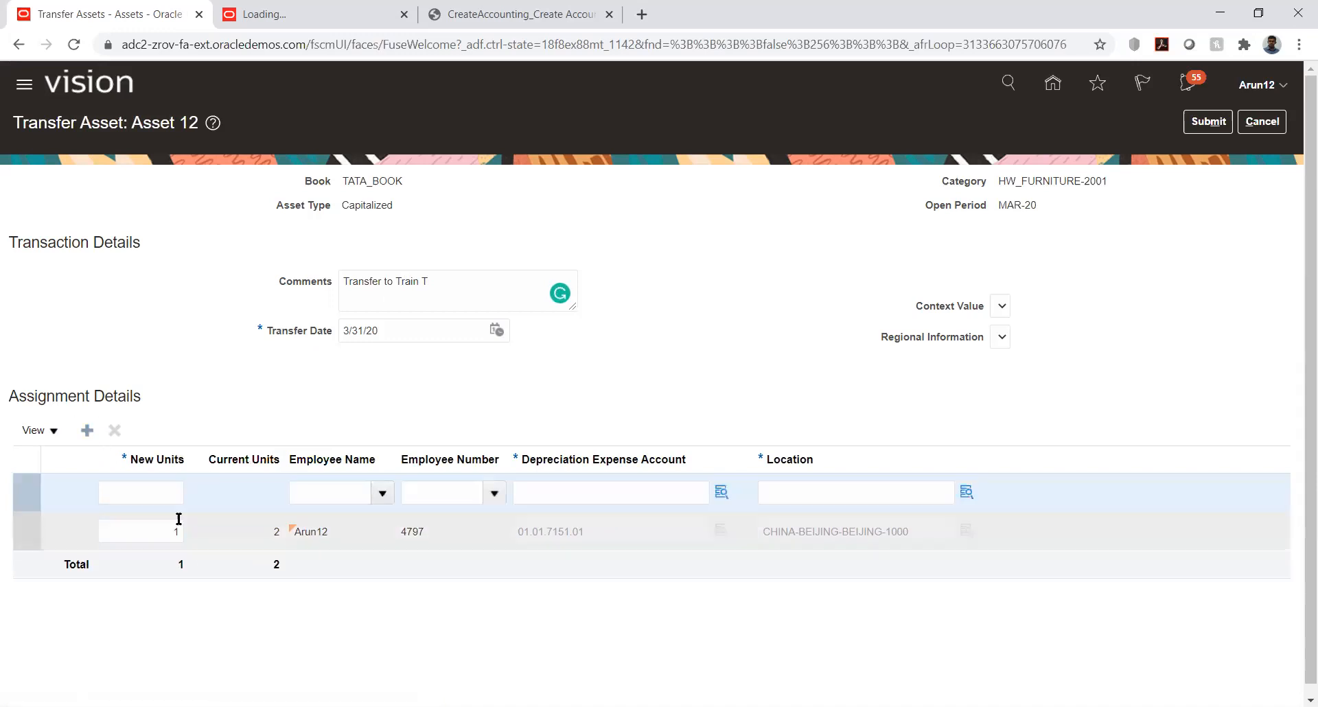
pyautogui.click(165, 494)
pyautogui.press('Tab')
pyautogui.click(166, 496)
pyautogui.write('1')
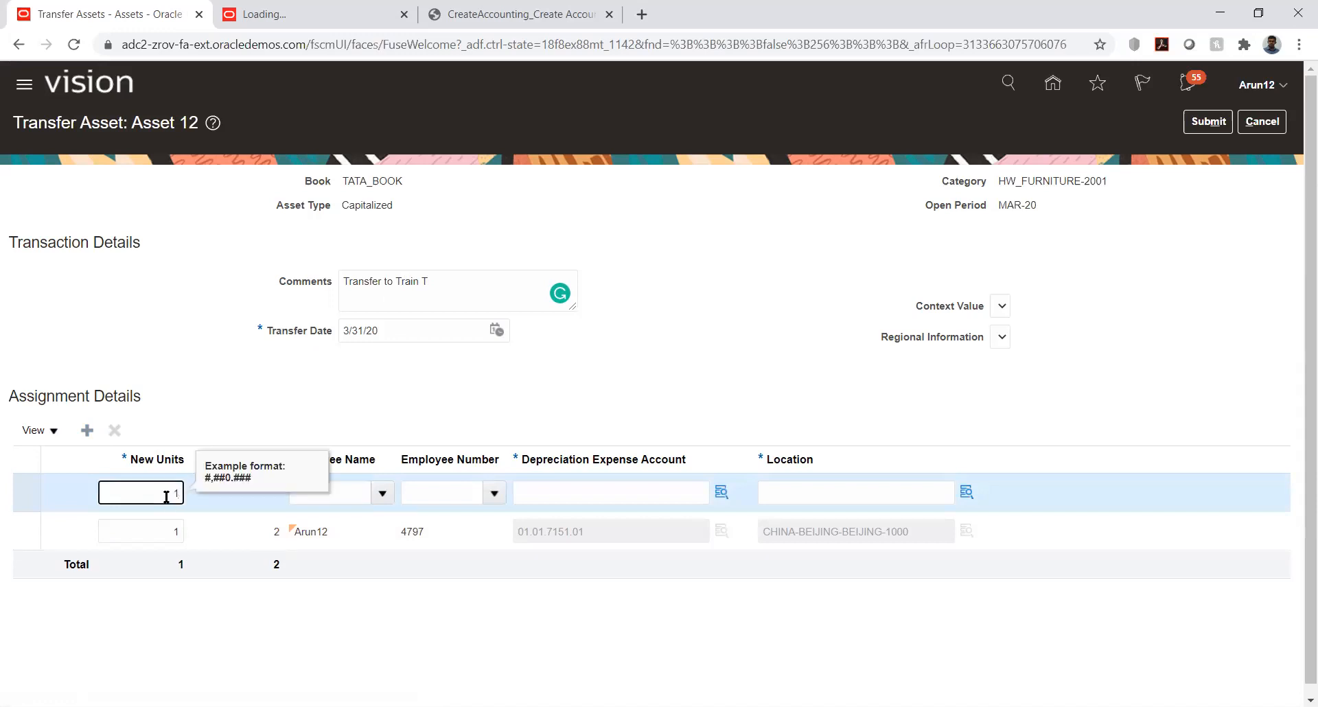
pyautogui.press('Tab')
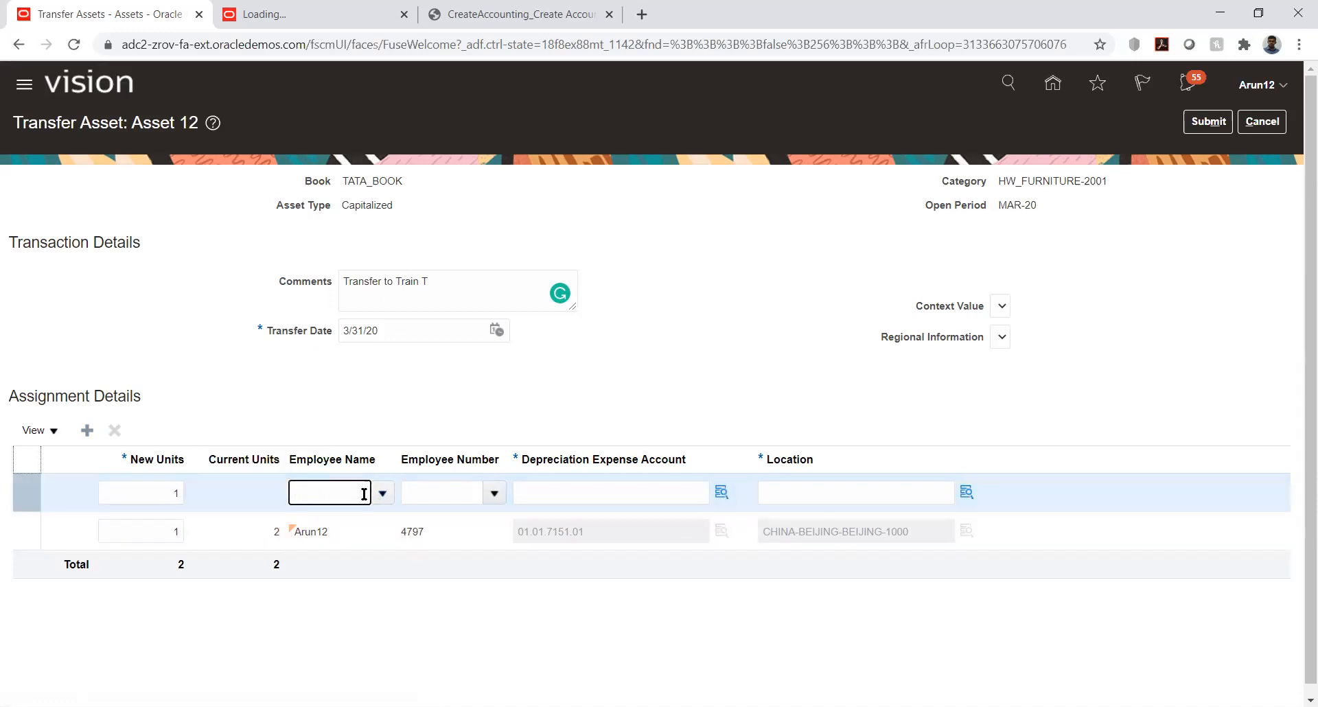
# Search the employees by name and assign the new row to the receiving employee named in the comment.
pyautogui.click(379, 494)
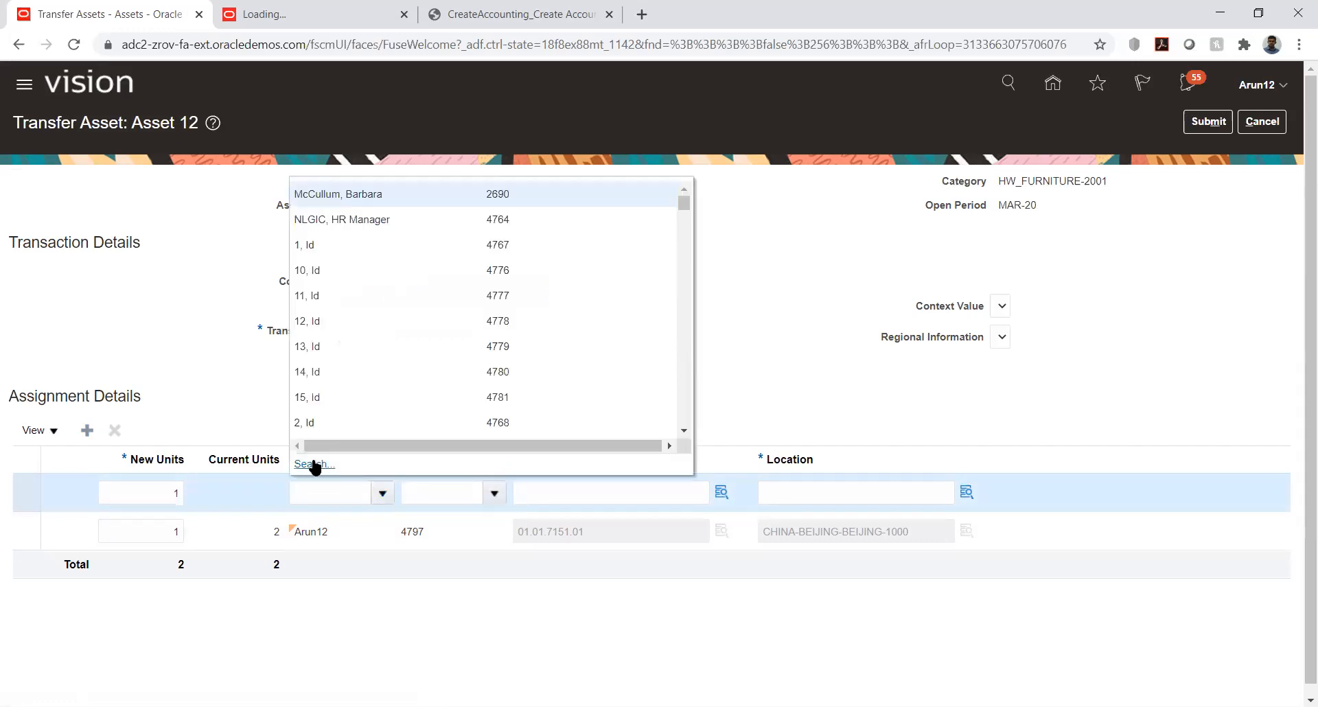
pyautogui.click(314, 463)
pyautogui.click(552, 367)
pyautogui.write('Y')
pyautogui.press('BackSpace')
pyautogui.write('Train')
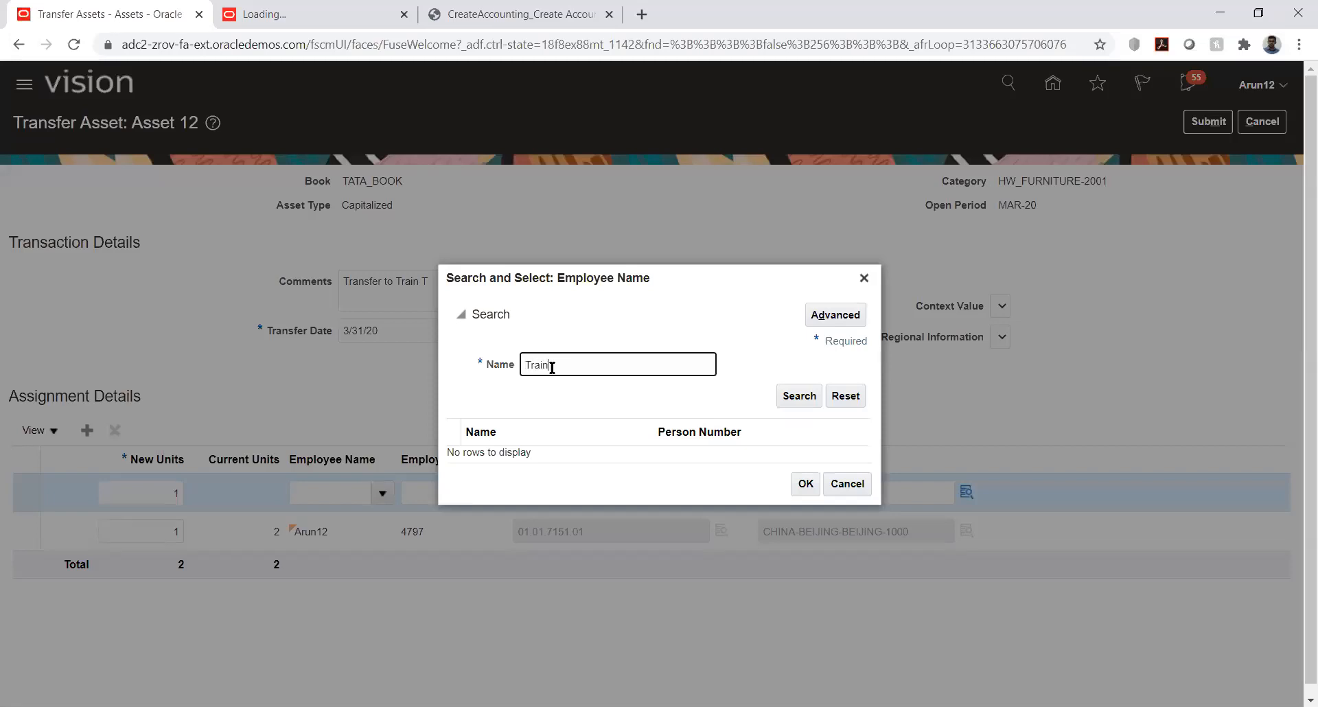
pyautogui.press('Return')
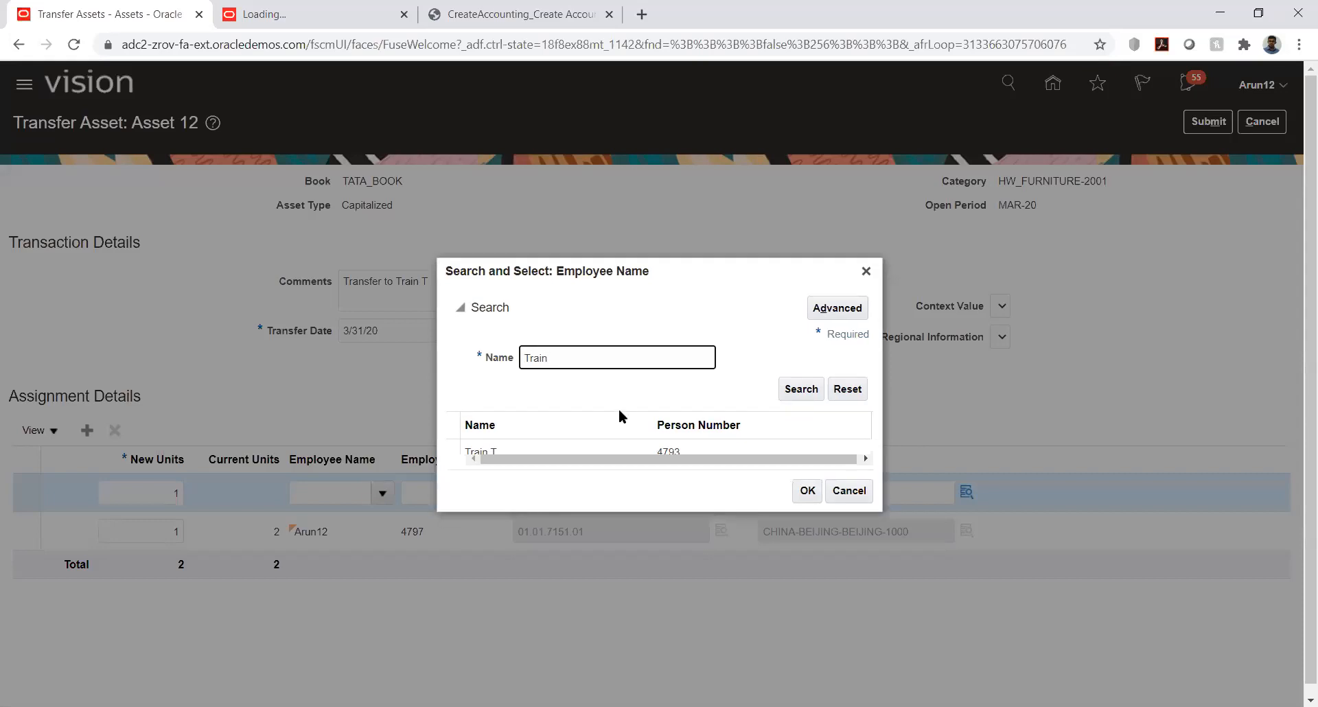
pyautogui.click(591, 447)
pyautogui.click(807, 490)
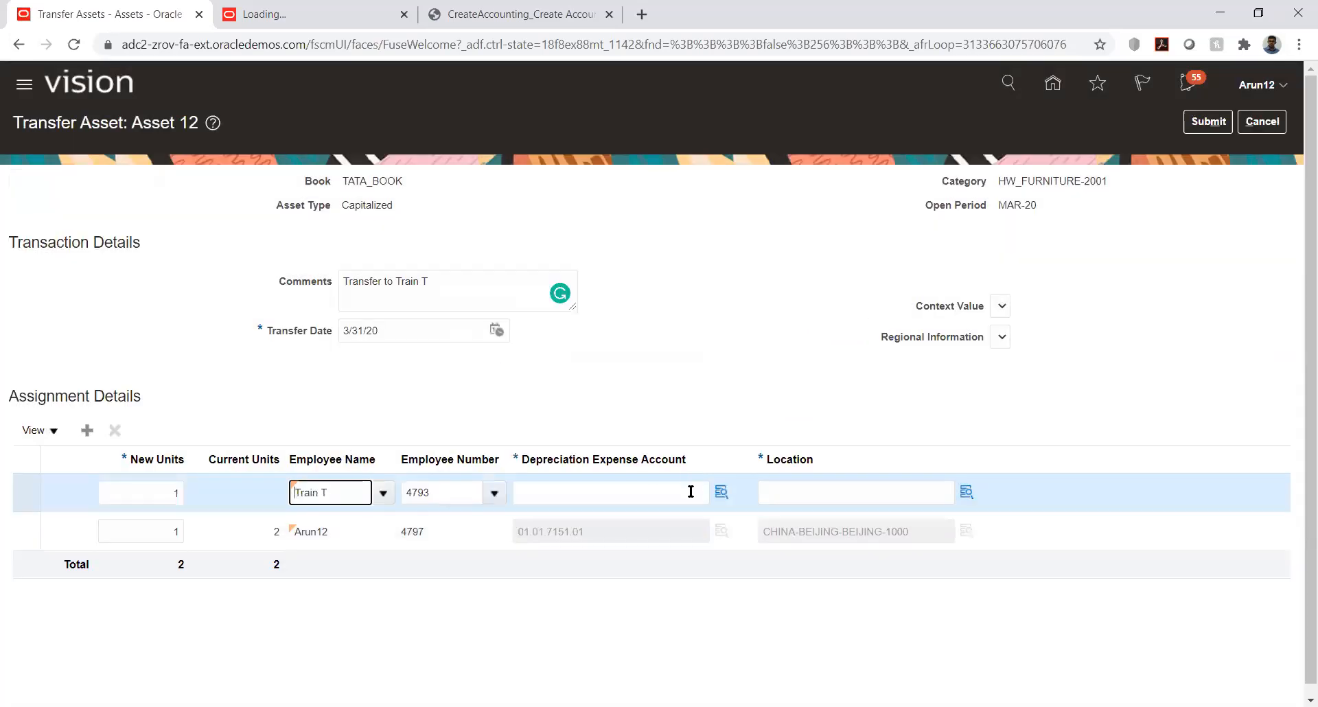
# Start the new row's depreciation expense account with company 01 (TATA STEEL) and location 01 (test).
pyautogui.click(720, 493)
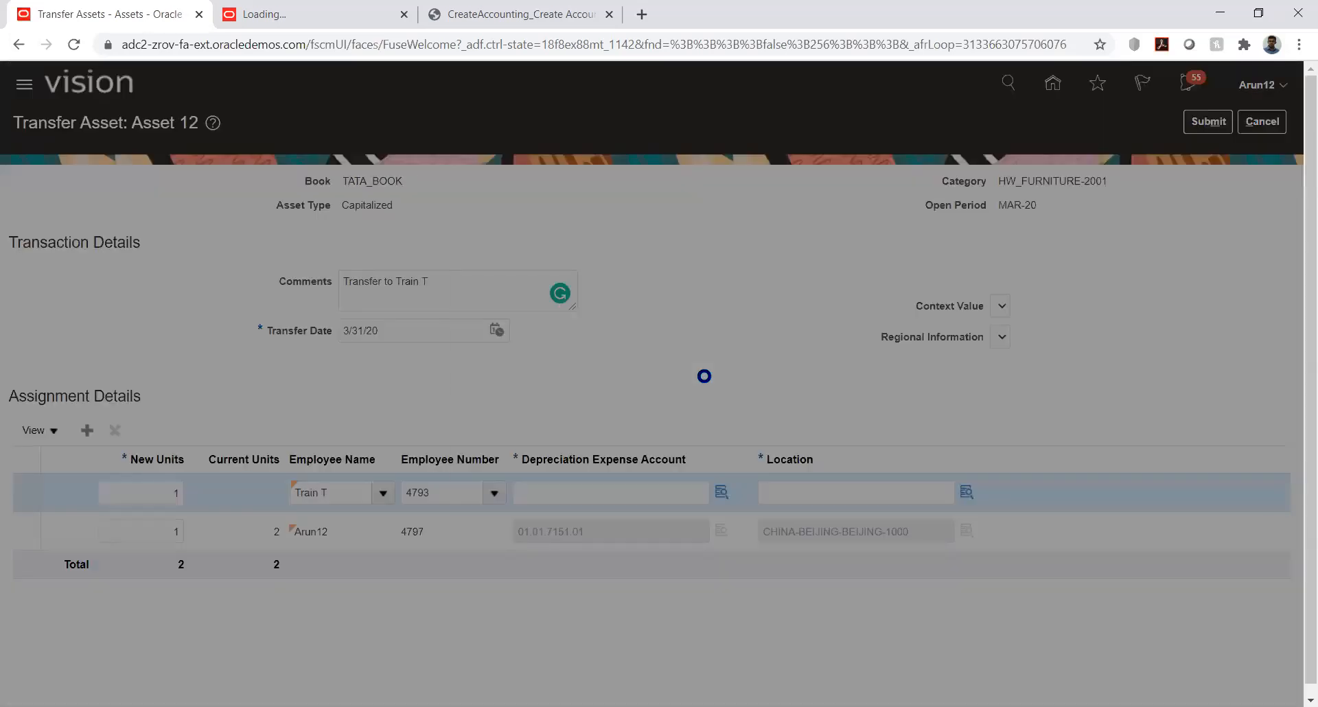
pyautogui.click(697, 347)
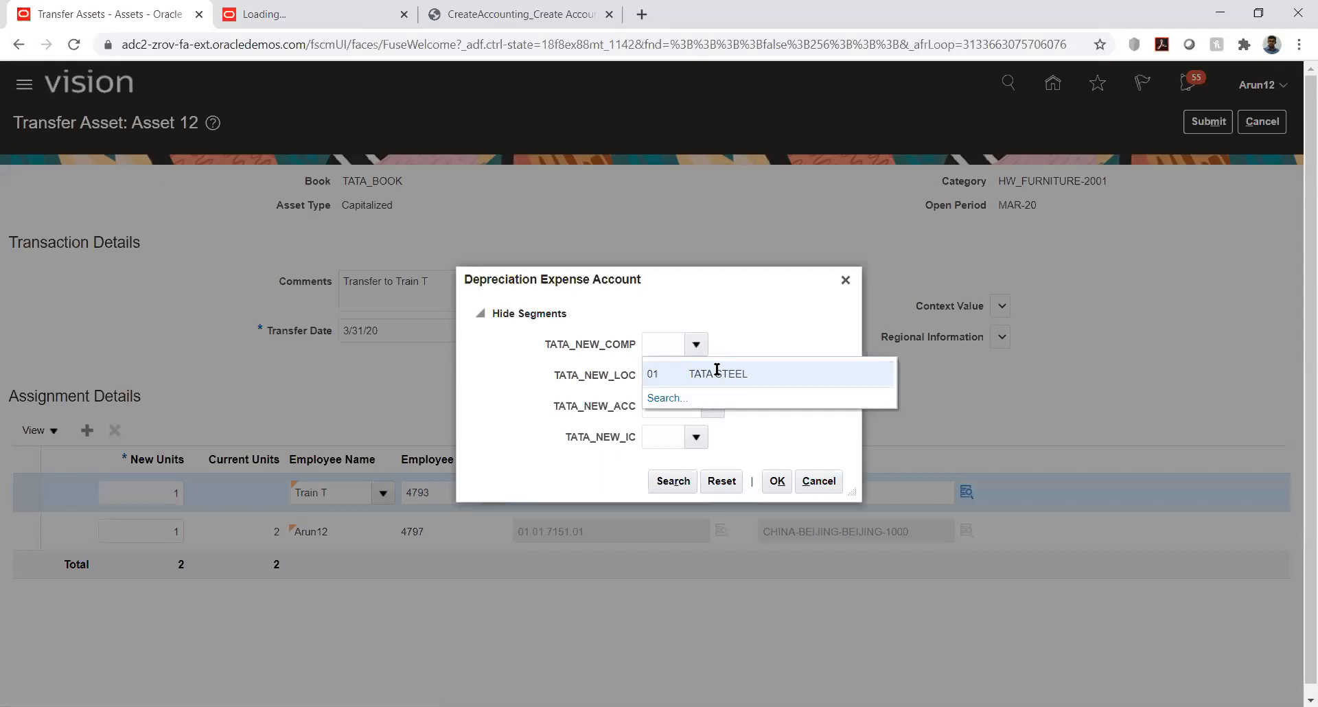
pyautogui.click(716, 373)
pyautogui.click(698, 377)
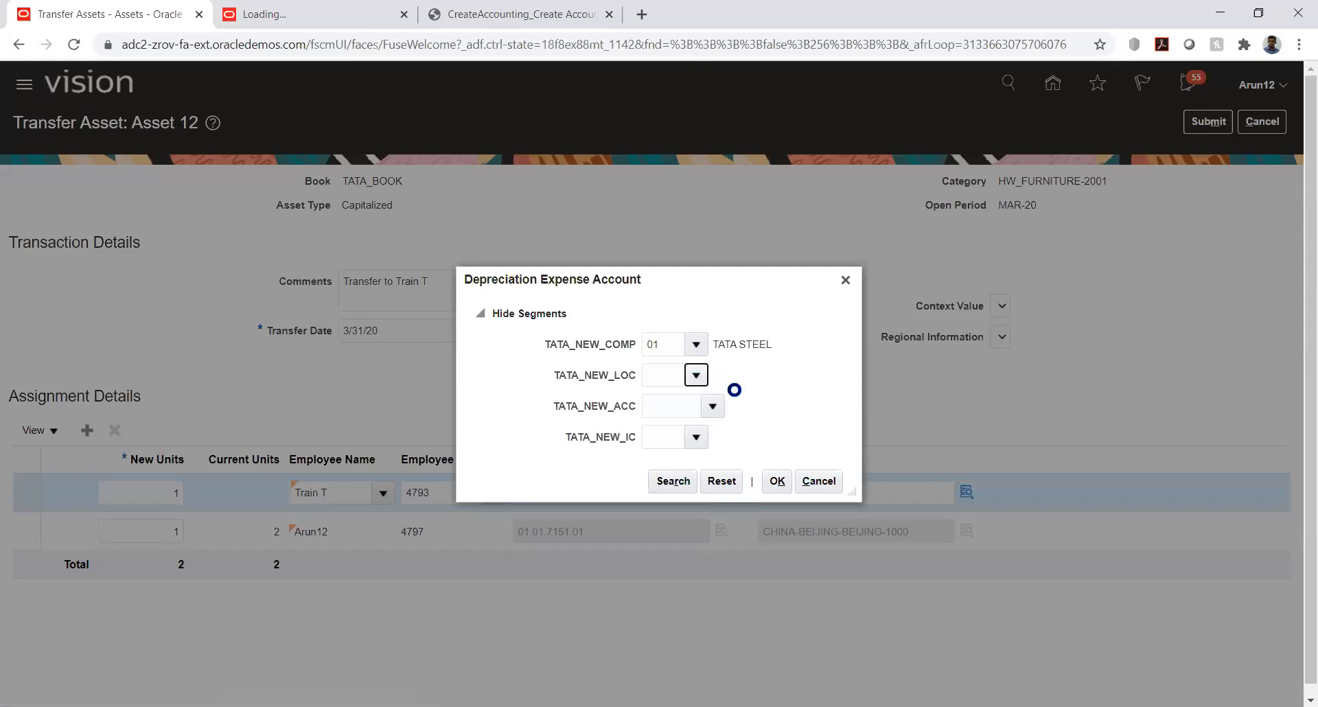
pyautogui.click(718, 405)
# Search the account segment descriptions for %depr% and select 7151, Depreciation Expense - Office Equipment, as TATA_NEW_ACC.
pyautogui.click(700, 407)
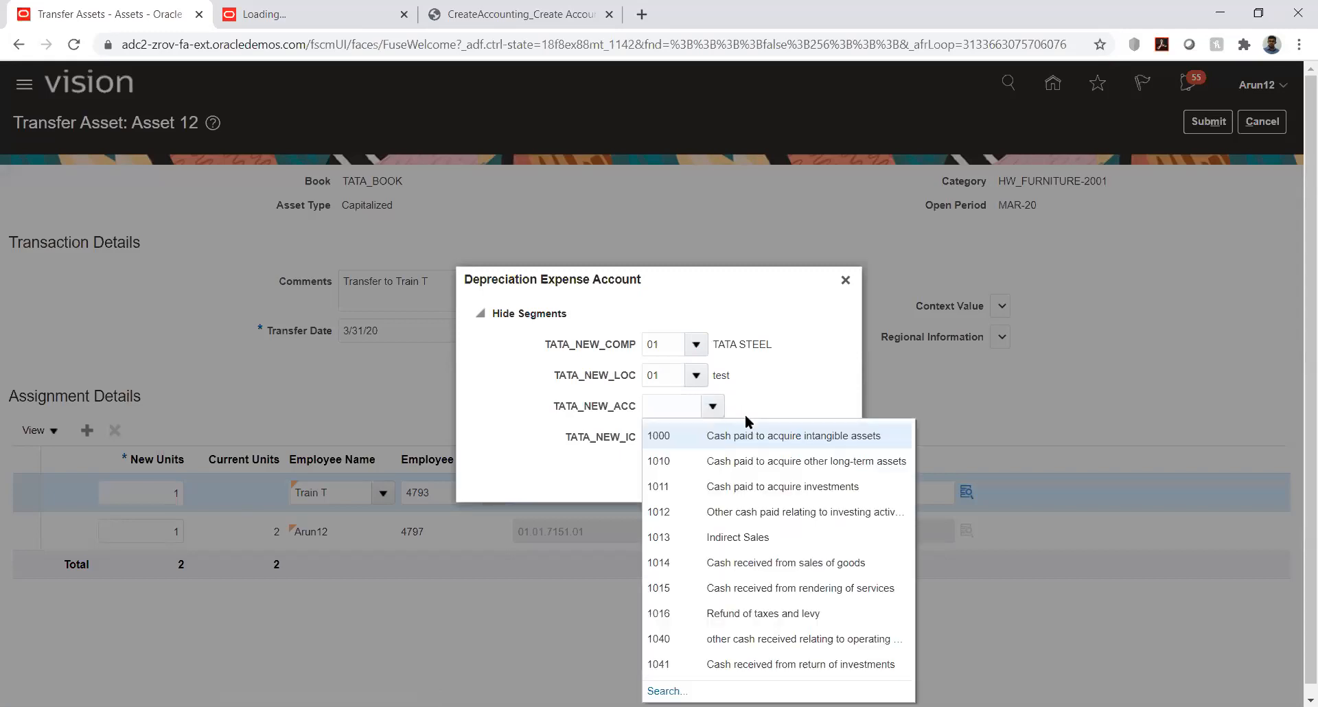
pyautogui.click(667, 691)
pyautogui.click(609, 392)
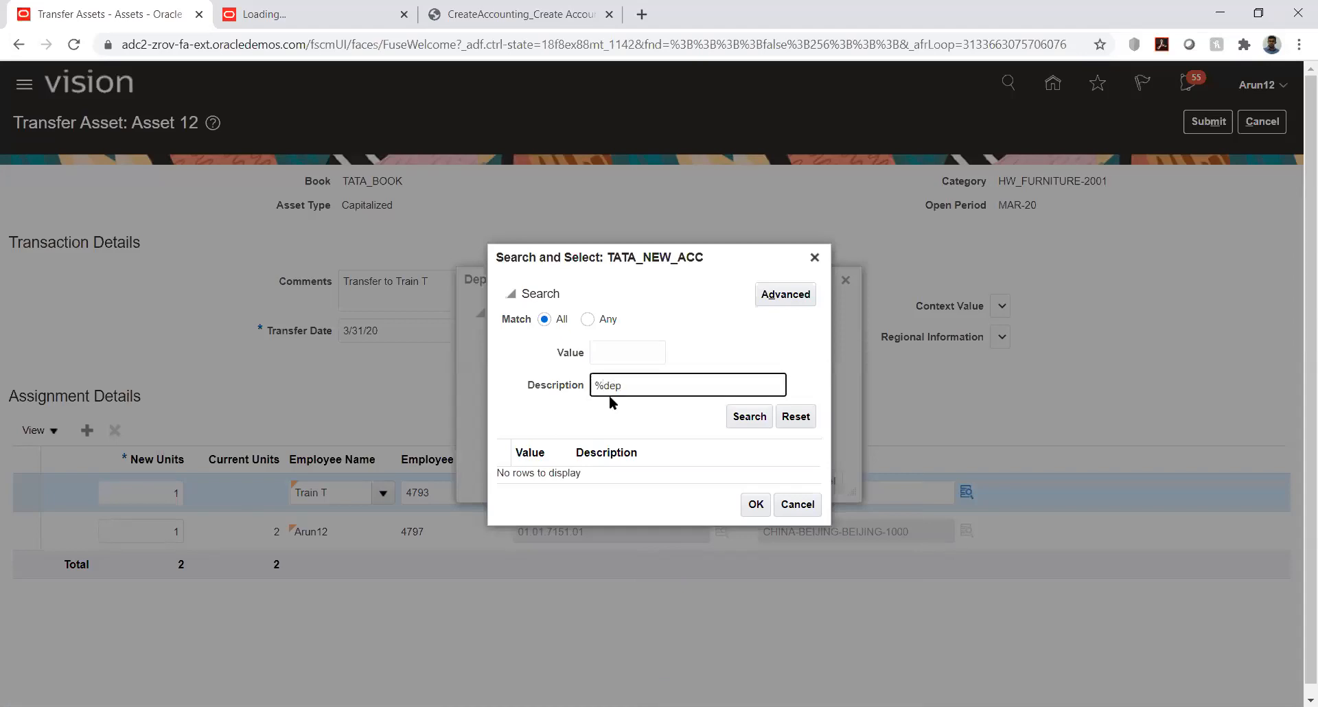
pyautogui.write('%depr%')
pyautogui.press('Return')
pyautogui.scroll(-2, 639, 439)
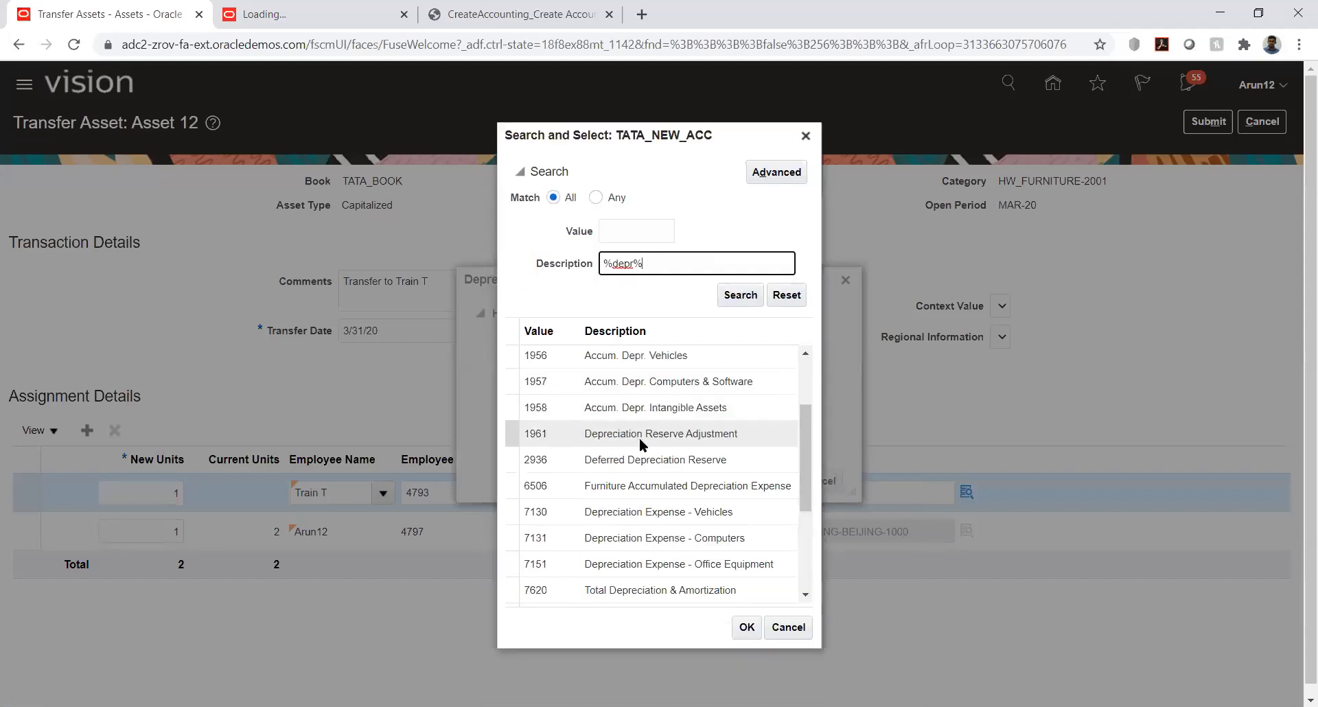
pyautogui.scroll(-3, 640, 439)
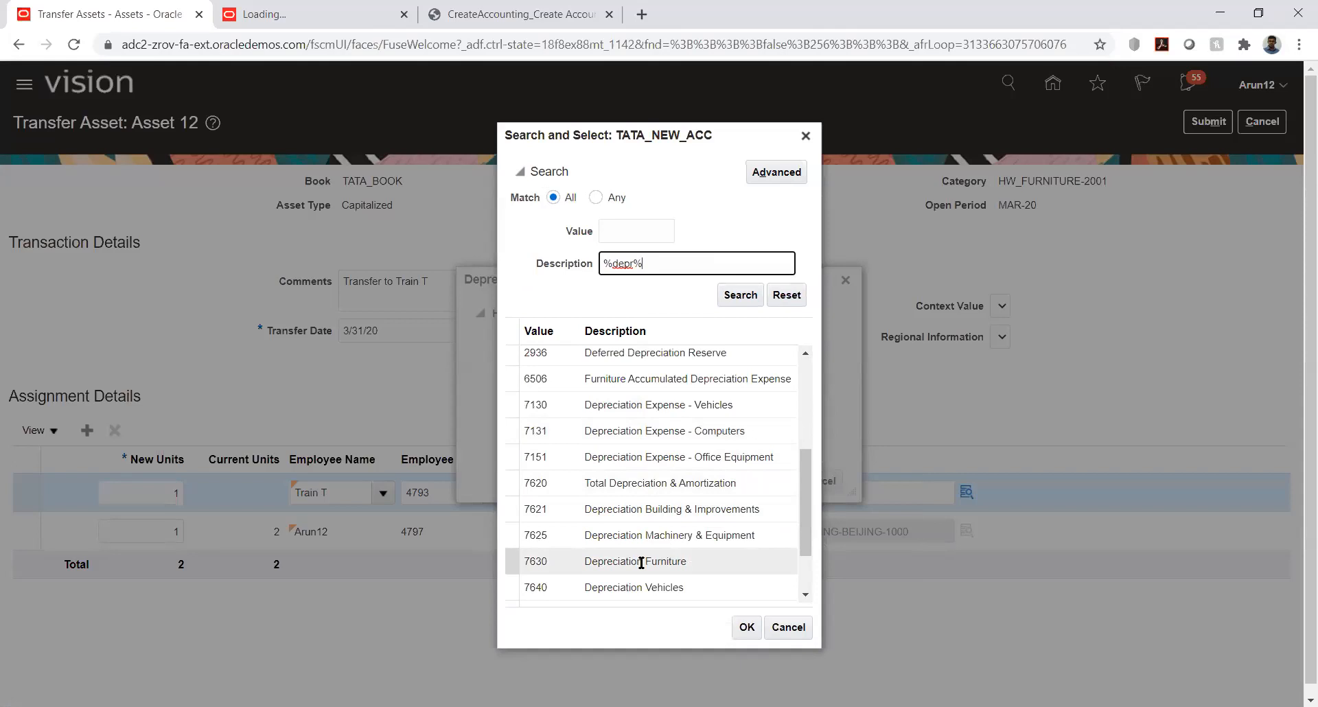
pyautogui.click(671, 457)
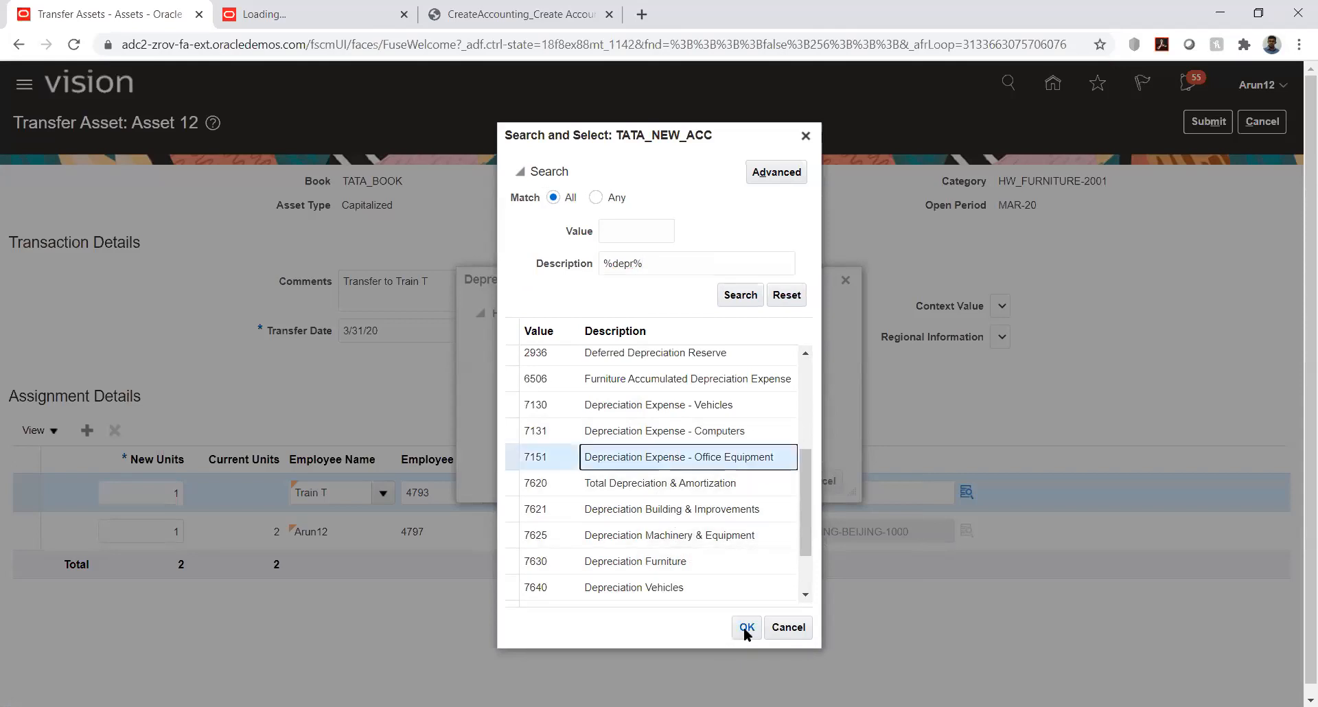
pyautogui.click(746, 628)
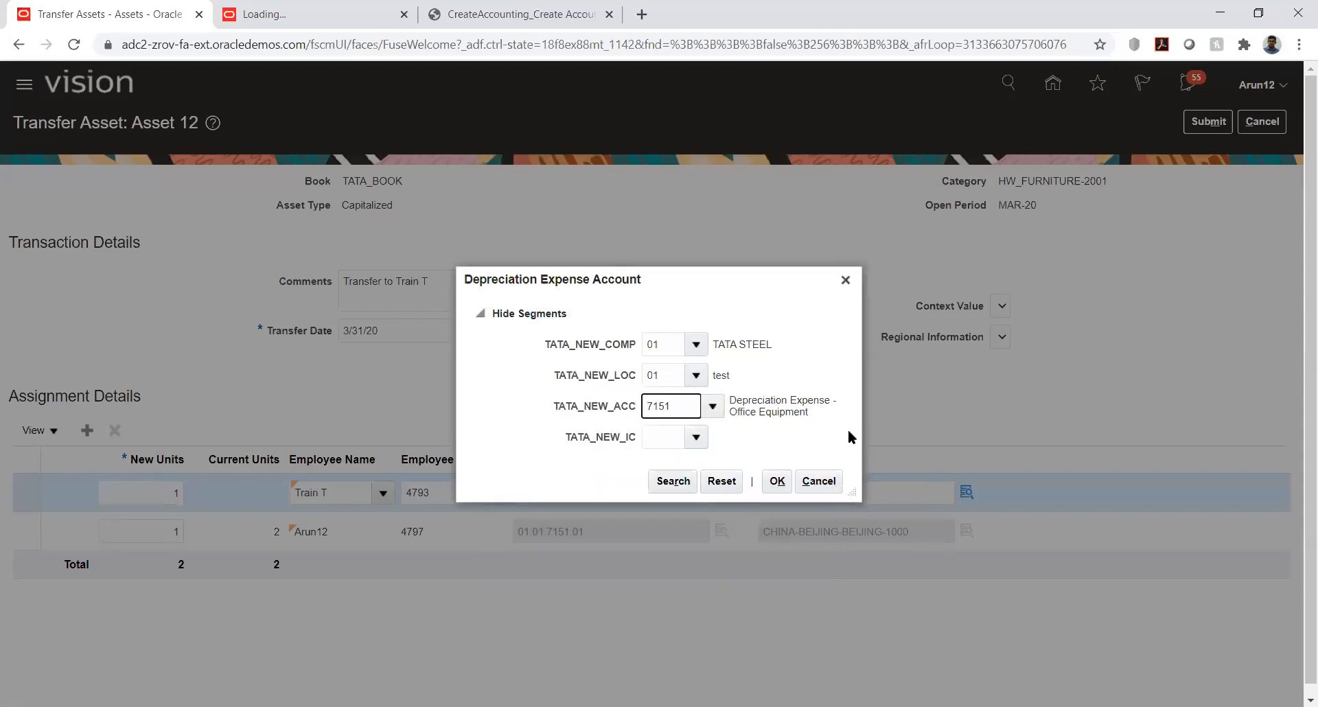
# Complete the new row's depreciation expense account with TATA_NEW_IC 01 (TATA STEEL) and accept the account combination.
pyautogui.click(695, 437)
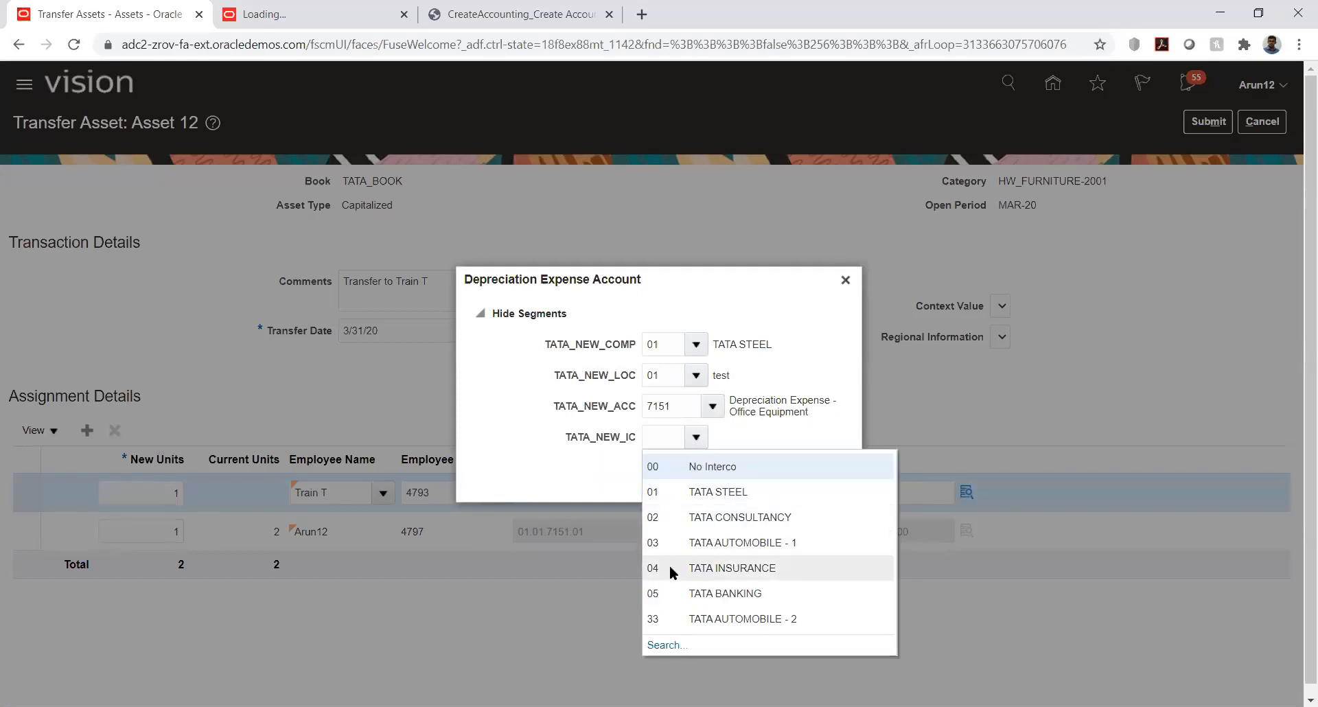
pyautogui.click(688, 491)
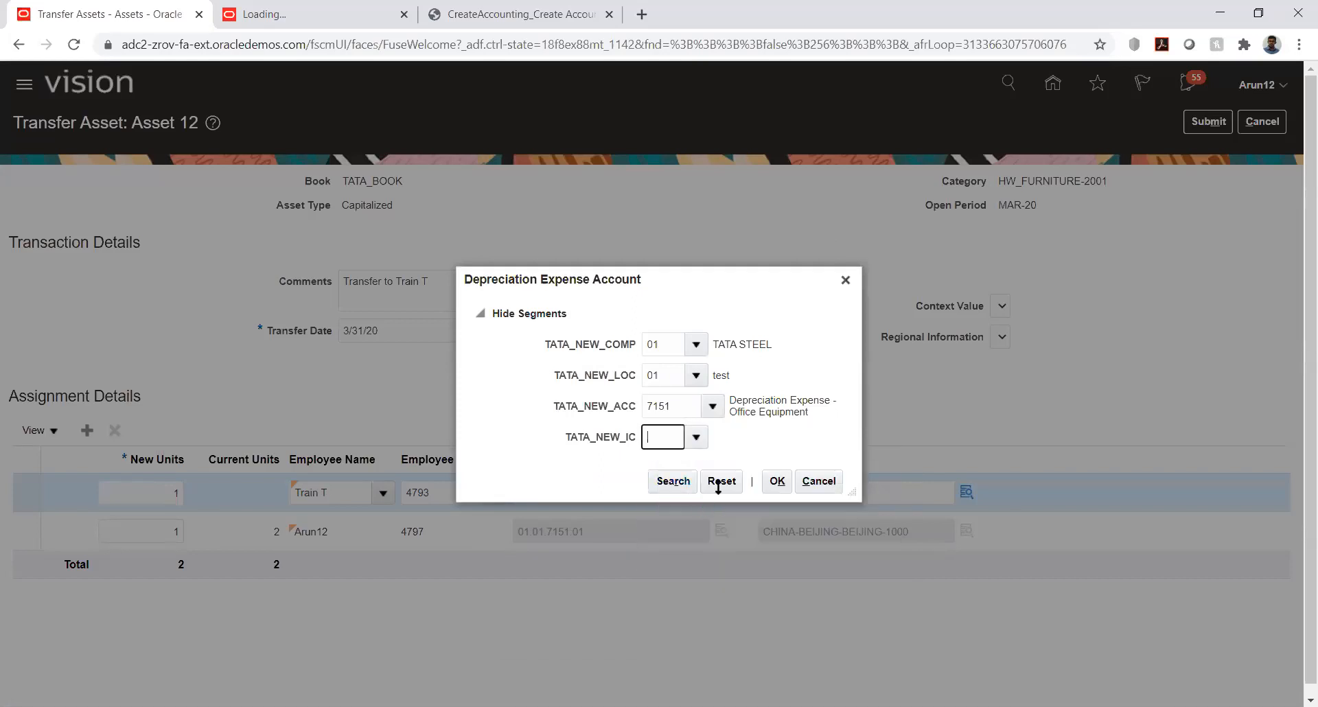
pyautogui.click(777, 480)
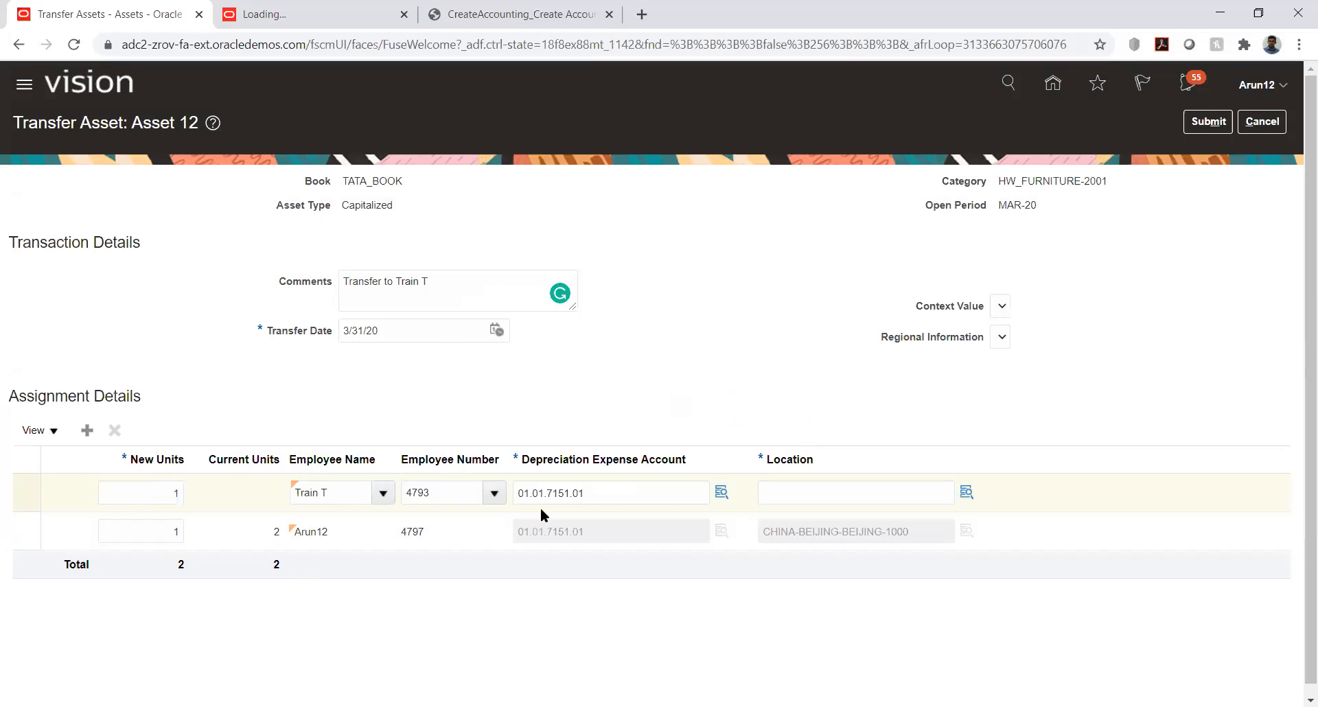
# Set the new row's location to country CHINA, state BEIJING, city BEIJING and building 1000 (Balaji Complex).
pyautogui.click(967, 493)
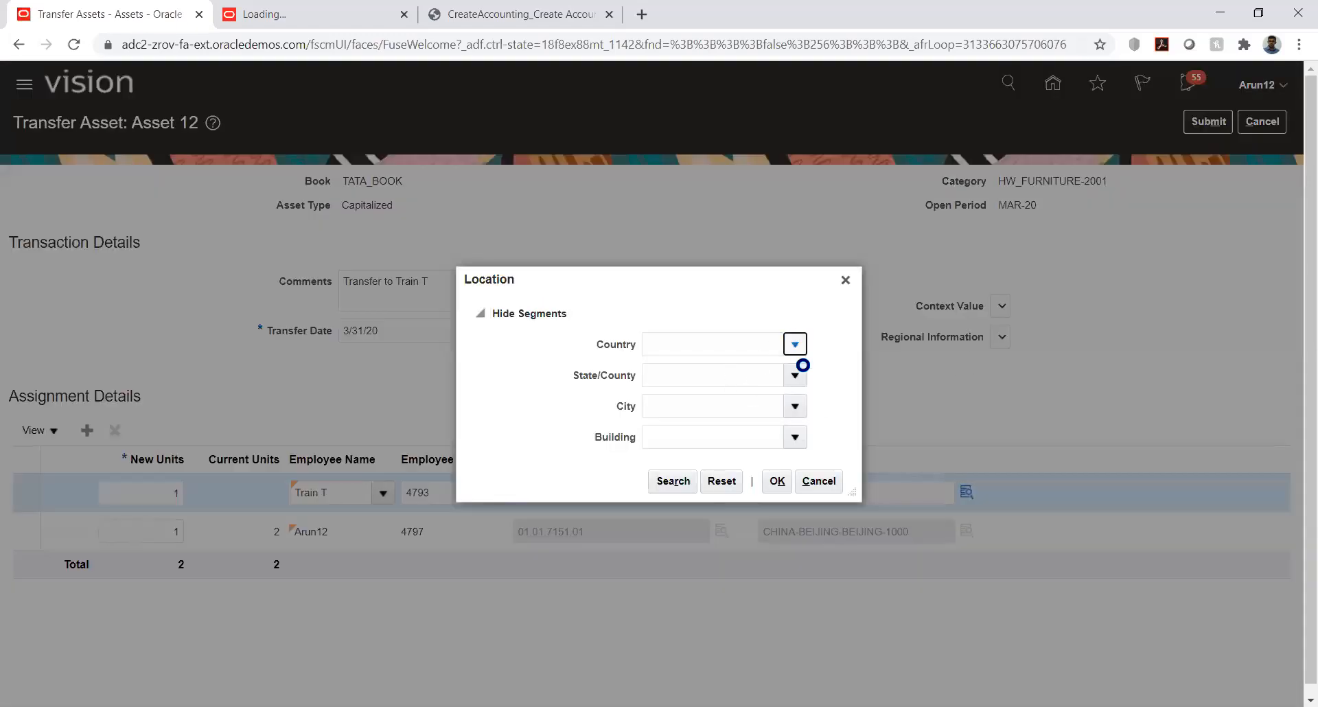
pyautogui.click(796, 345)
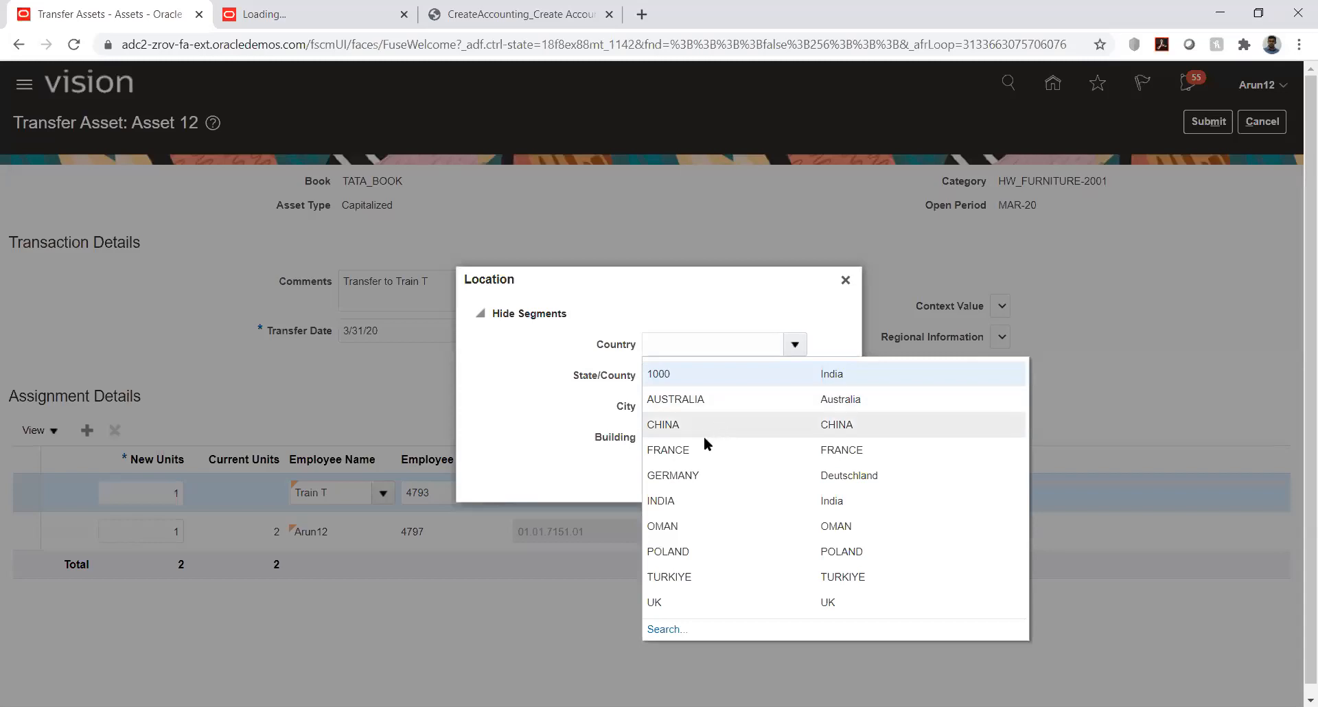
pyautogui.click(660, 431)
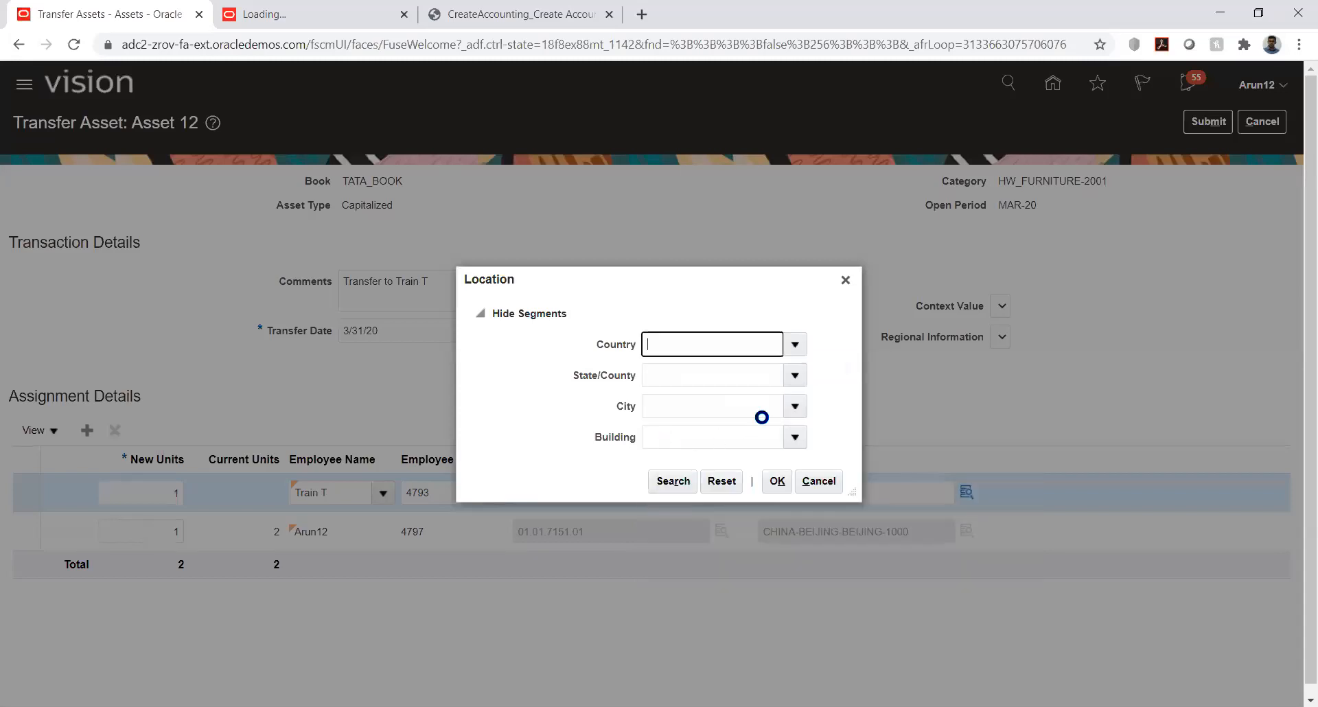
pyautogui.click(805, 384)
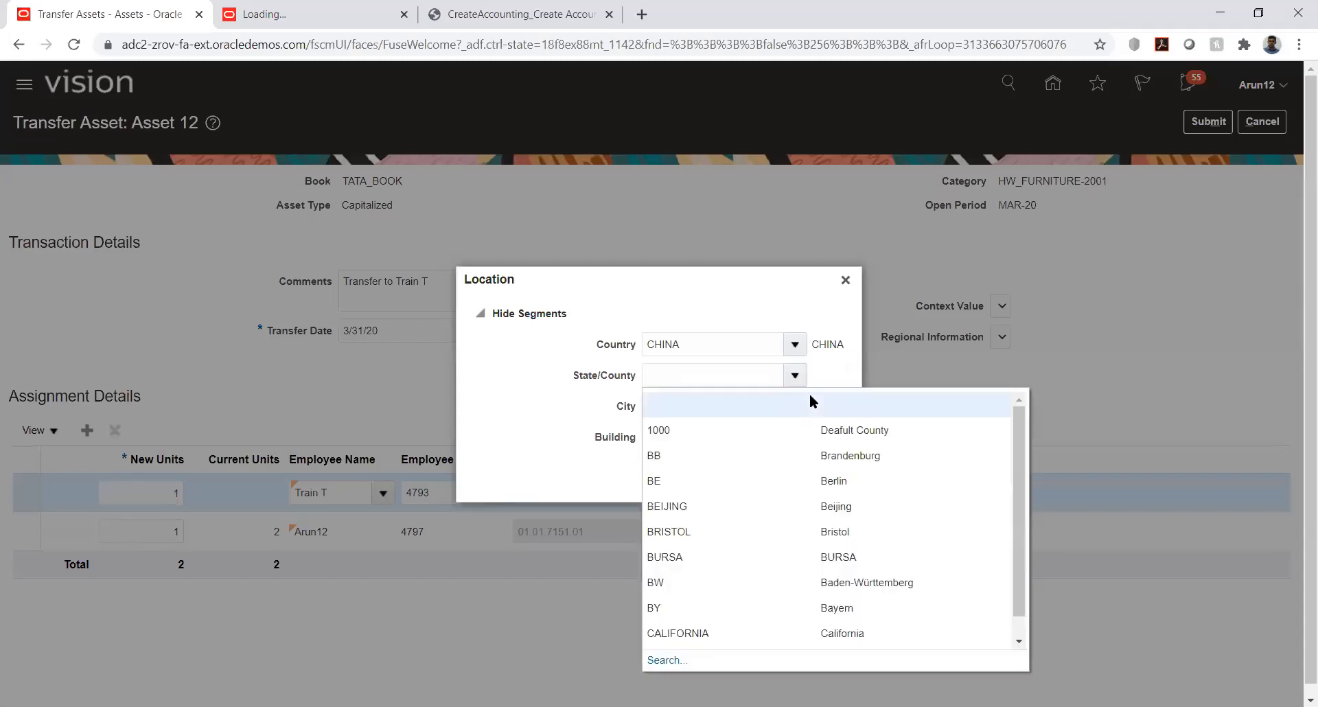
pyautogui.click(690, 502)
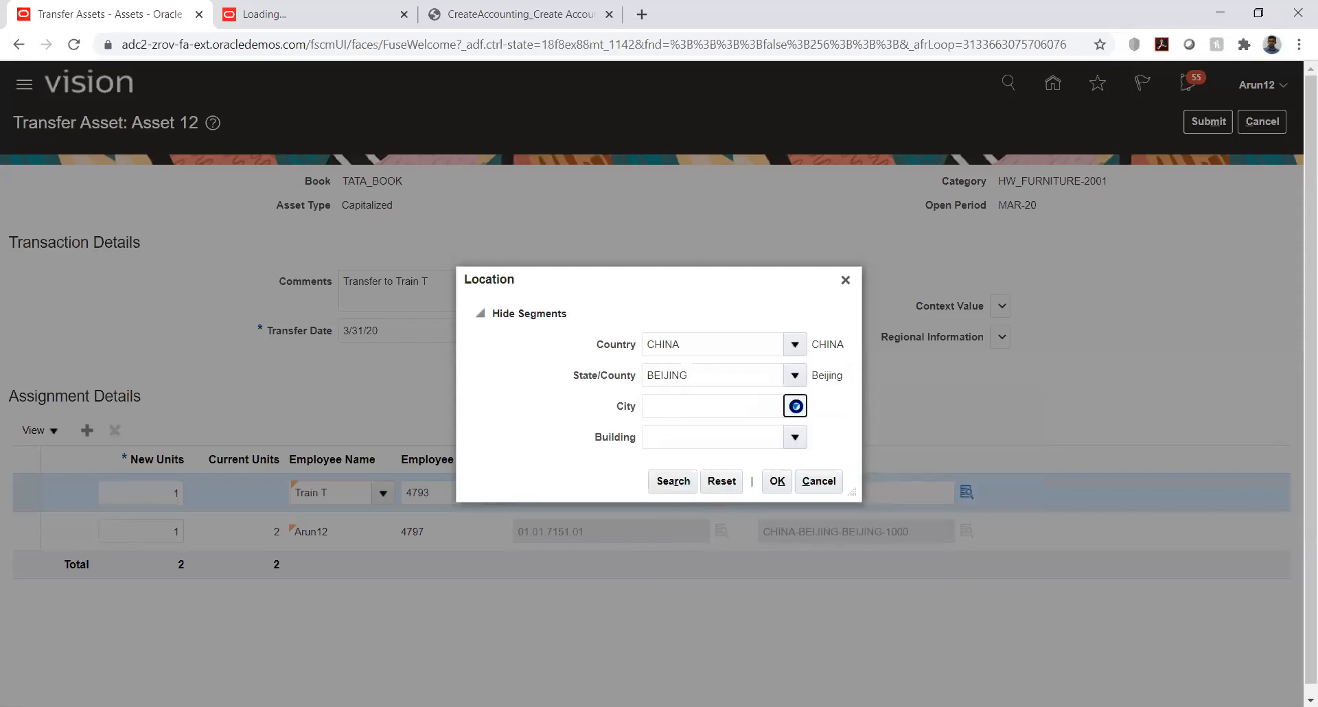
pyautogui.click(795, 406)
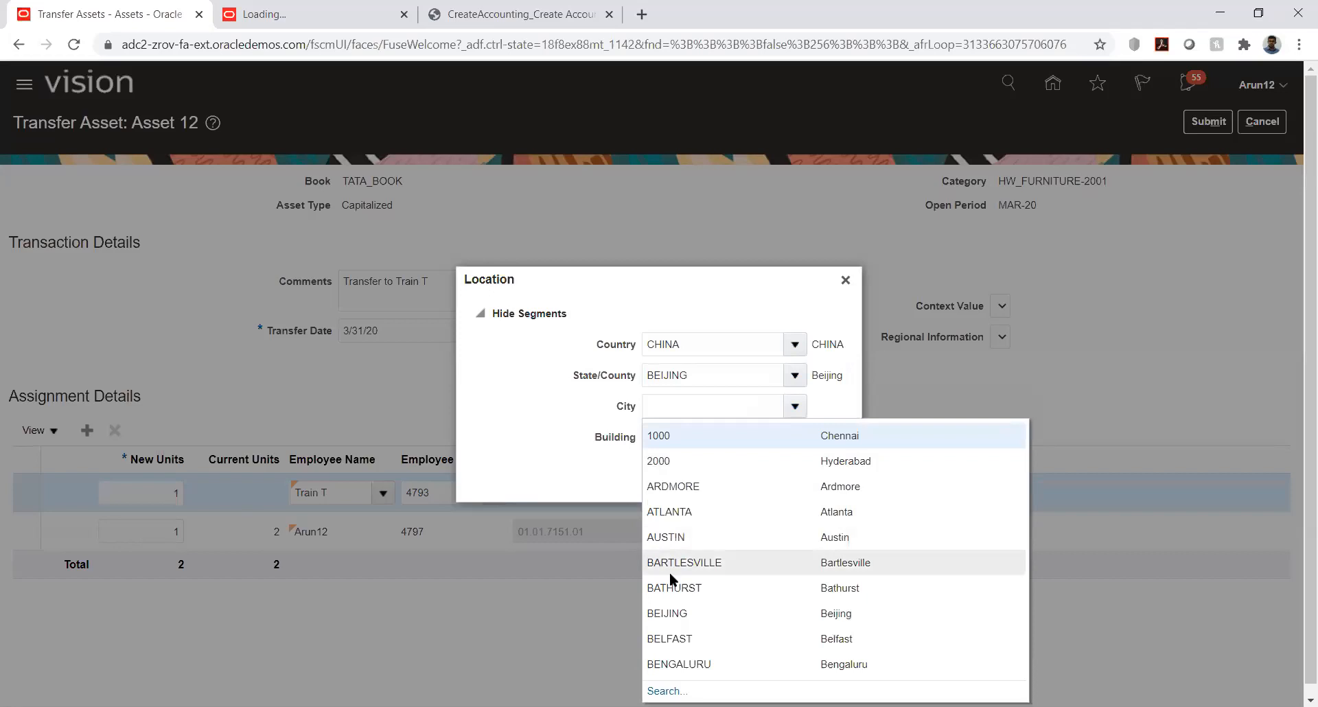
pyautogui.click(674, 613)
pyautogui.click(795, 437)
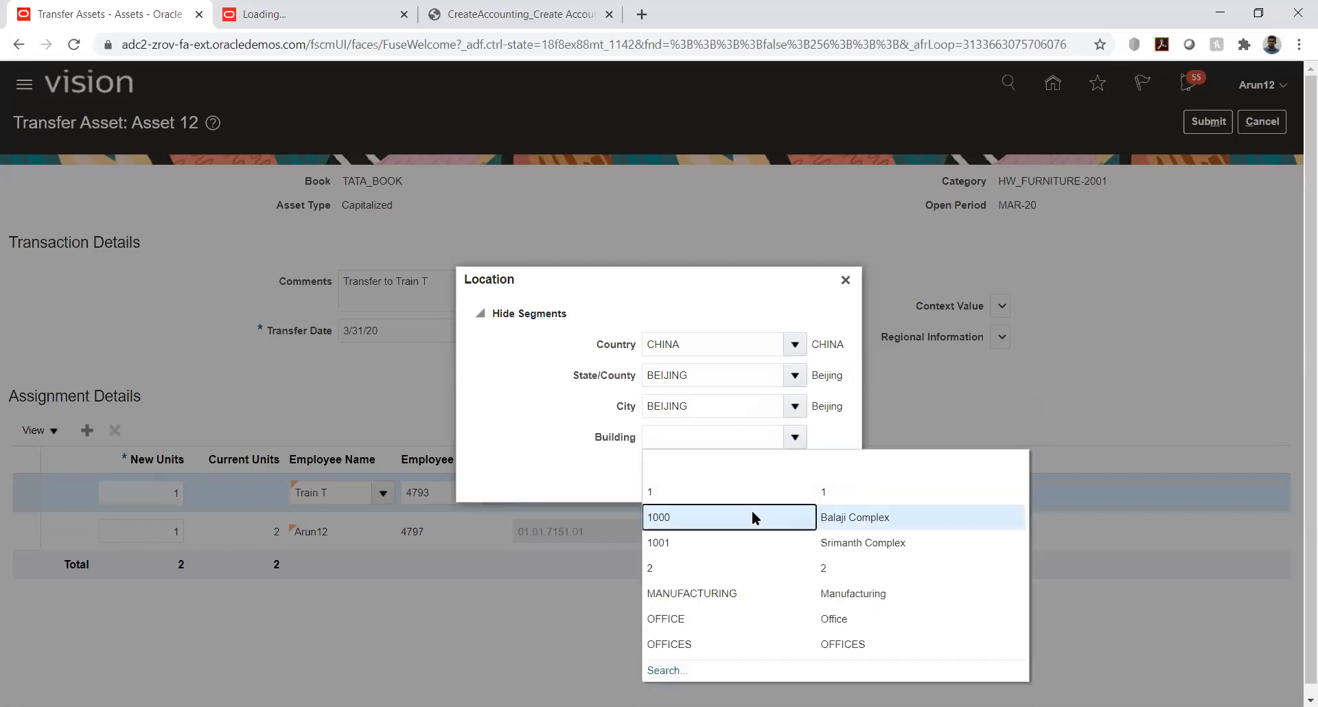
pyautogui.click(751, 517)
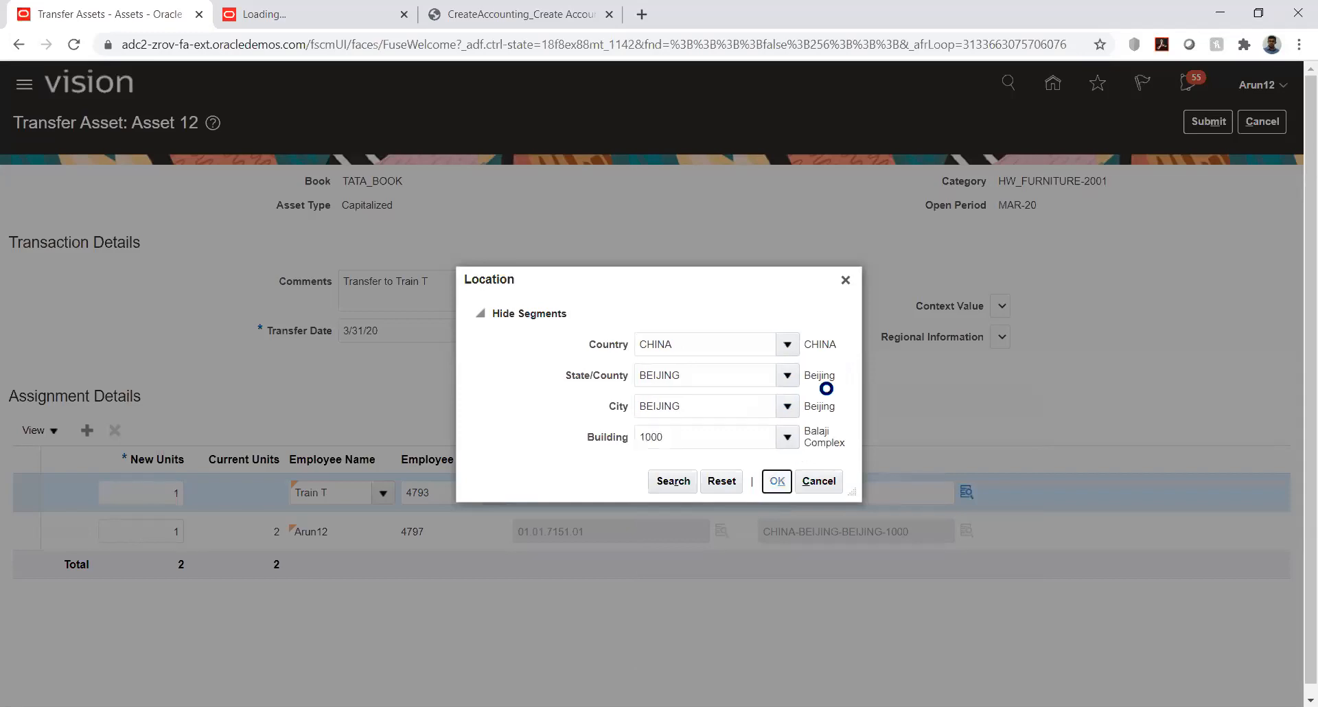
pyautogui.press('Return')
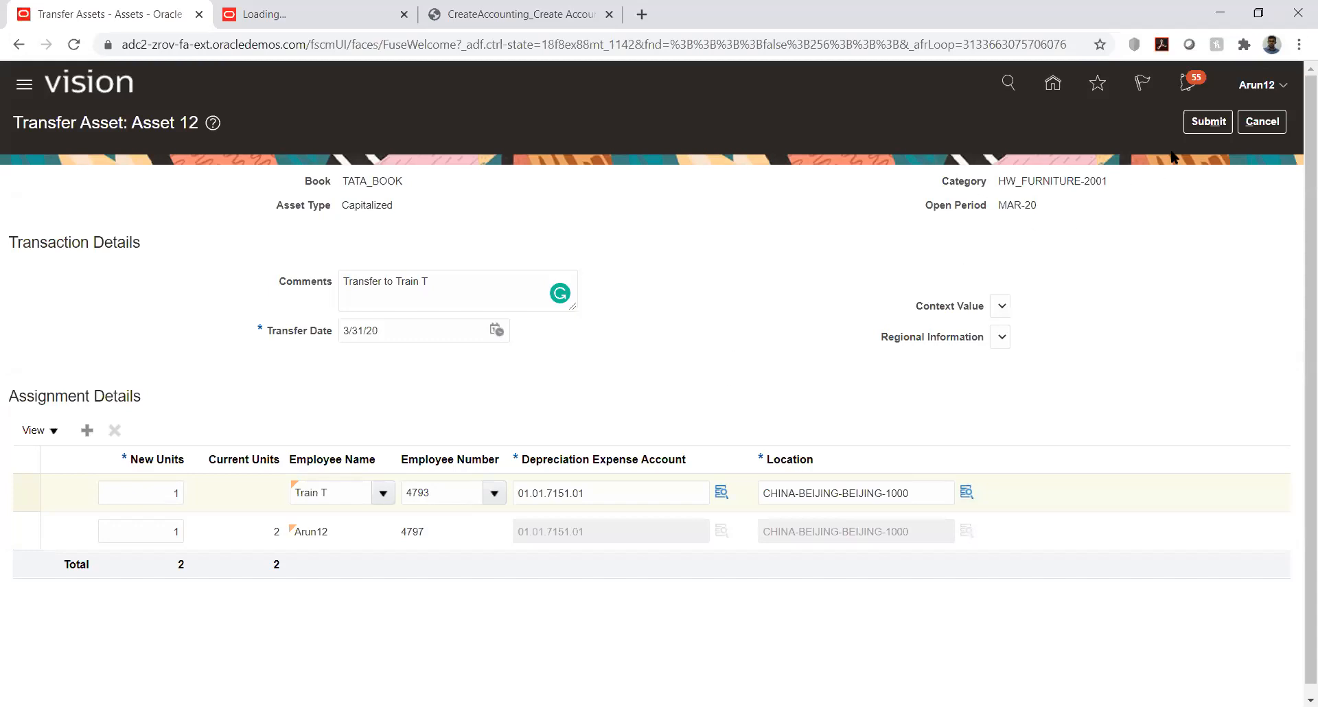
# Submit the transfer of asset 12 and return to the Assets overview.
pyautogui.click(1202, 124)
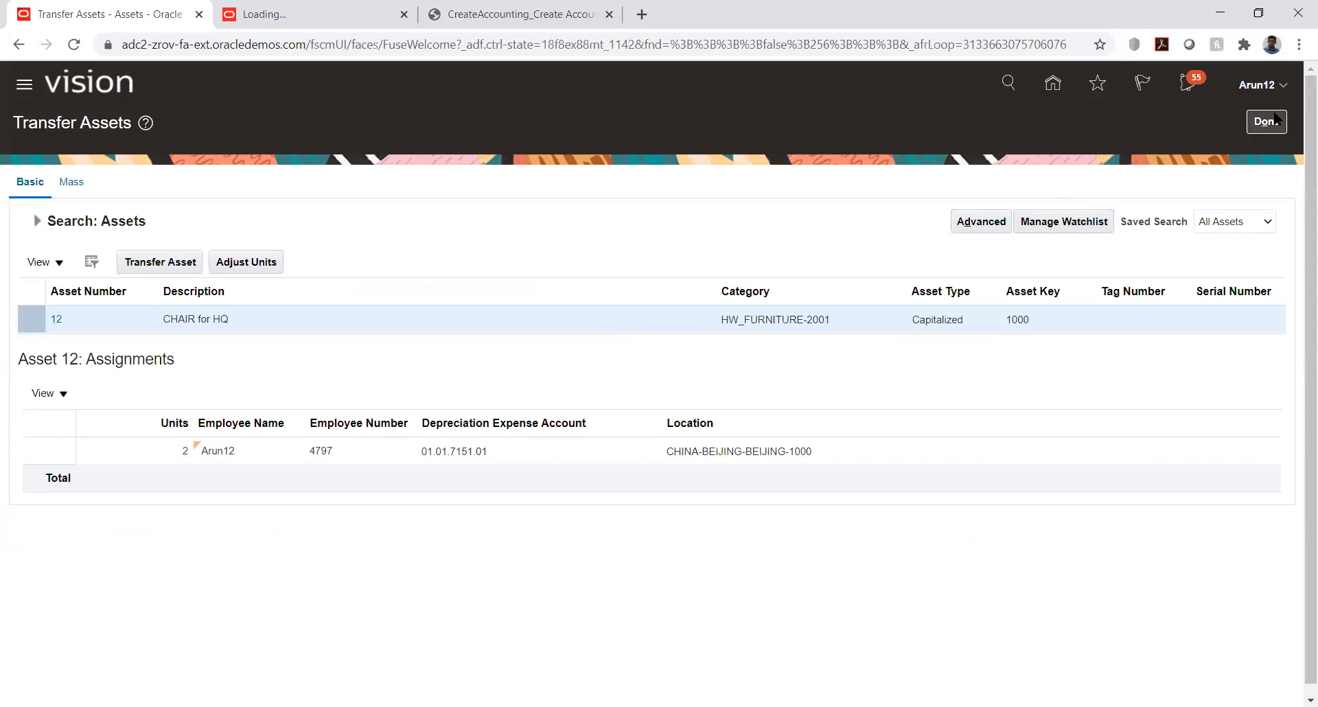
pyautogui.click(36, 220)
pyautogui.click(1253, 123)
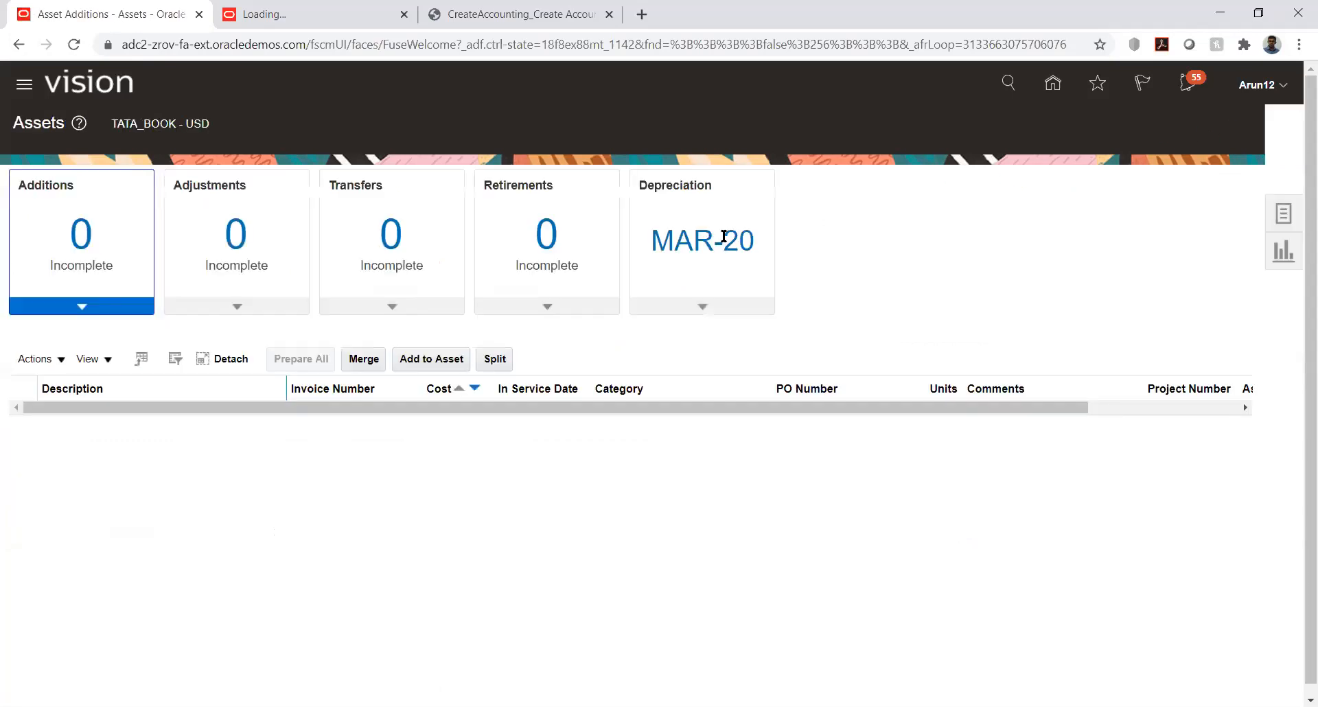
# Look up asset 12 in Asset Inquiry, check its TATA_BOOK assignments, and close the inquiry.
pyautogui.click(1295, 228)
pyautogui.click(1155, 486)
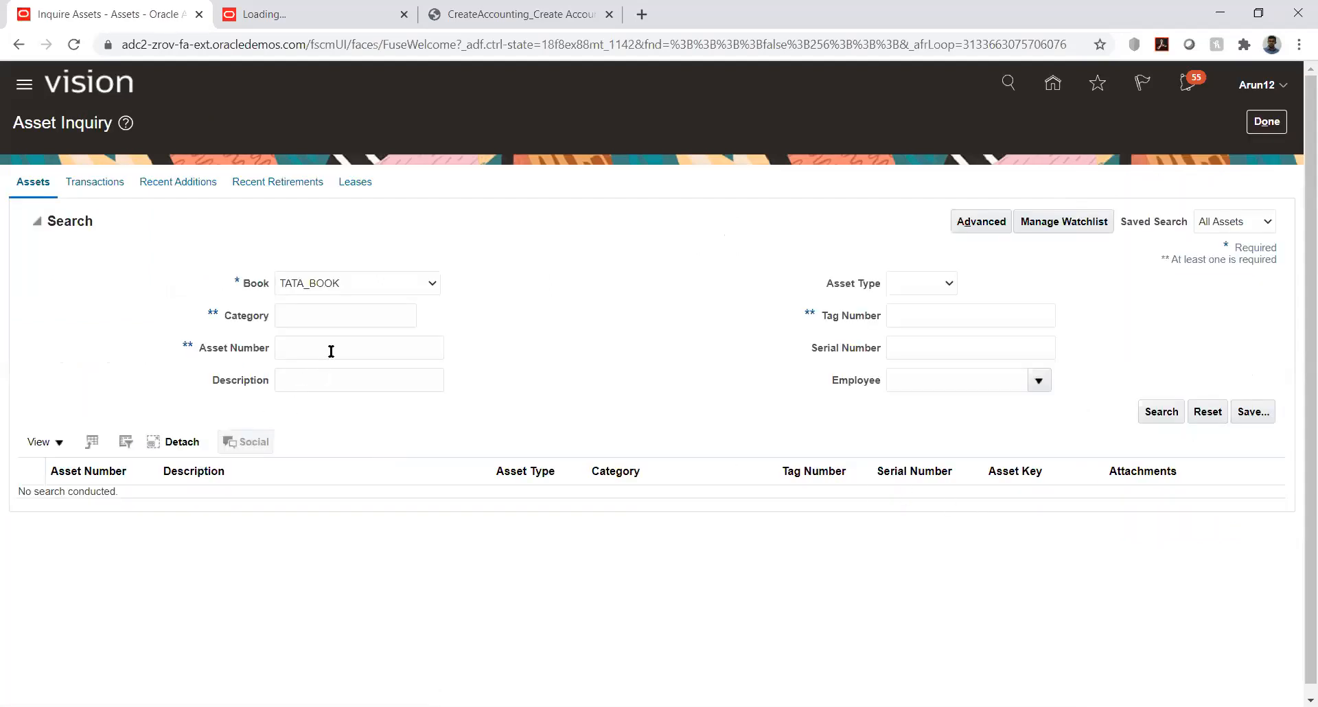
pyautogui.click(331, 344)
pyautogui.write('12')
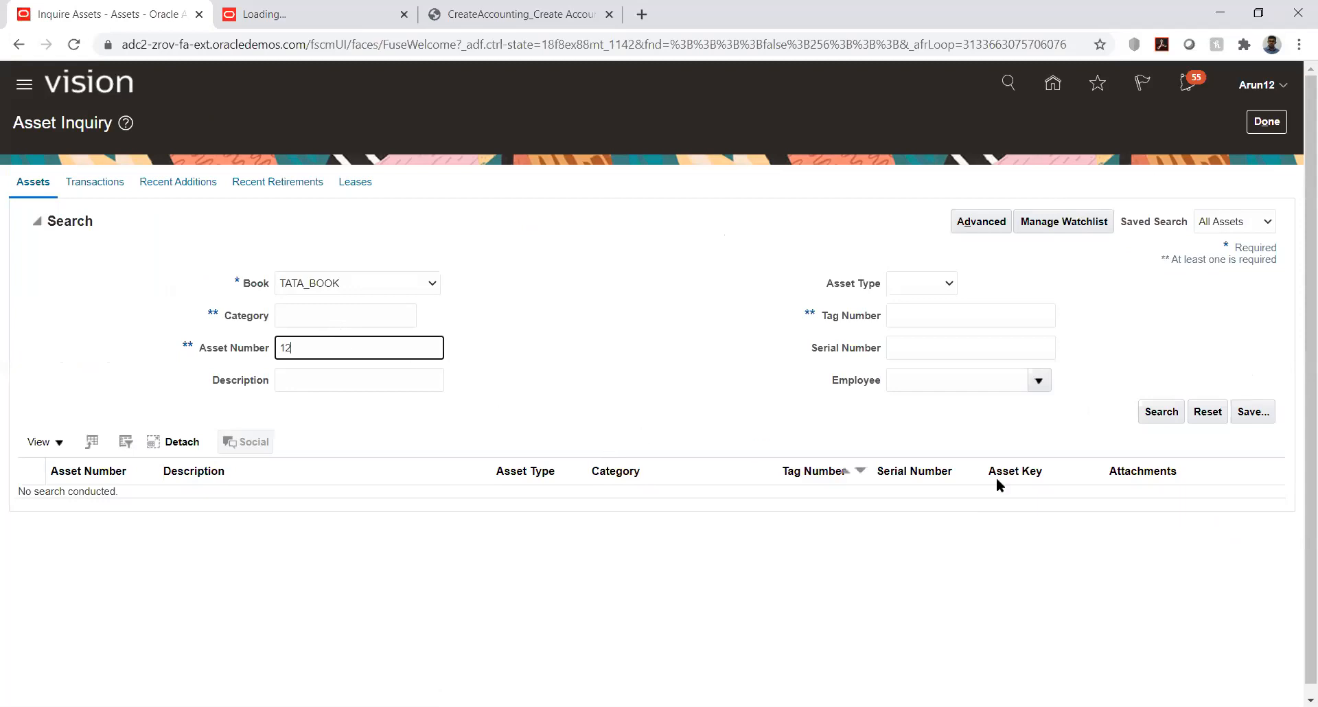
pyautogui.click(1157, 414)
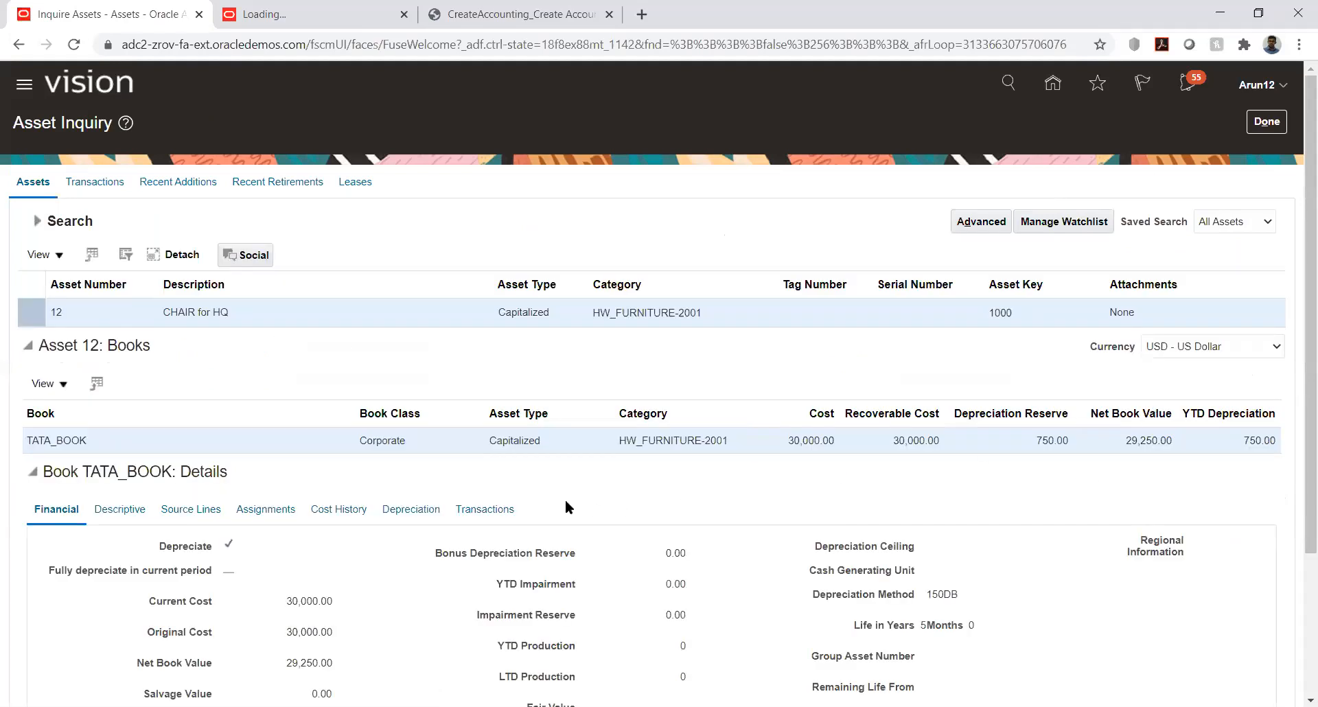
pyautogui.scroll(-3, 566, 508)
pyautogui.click(281, 331)
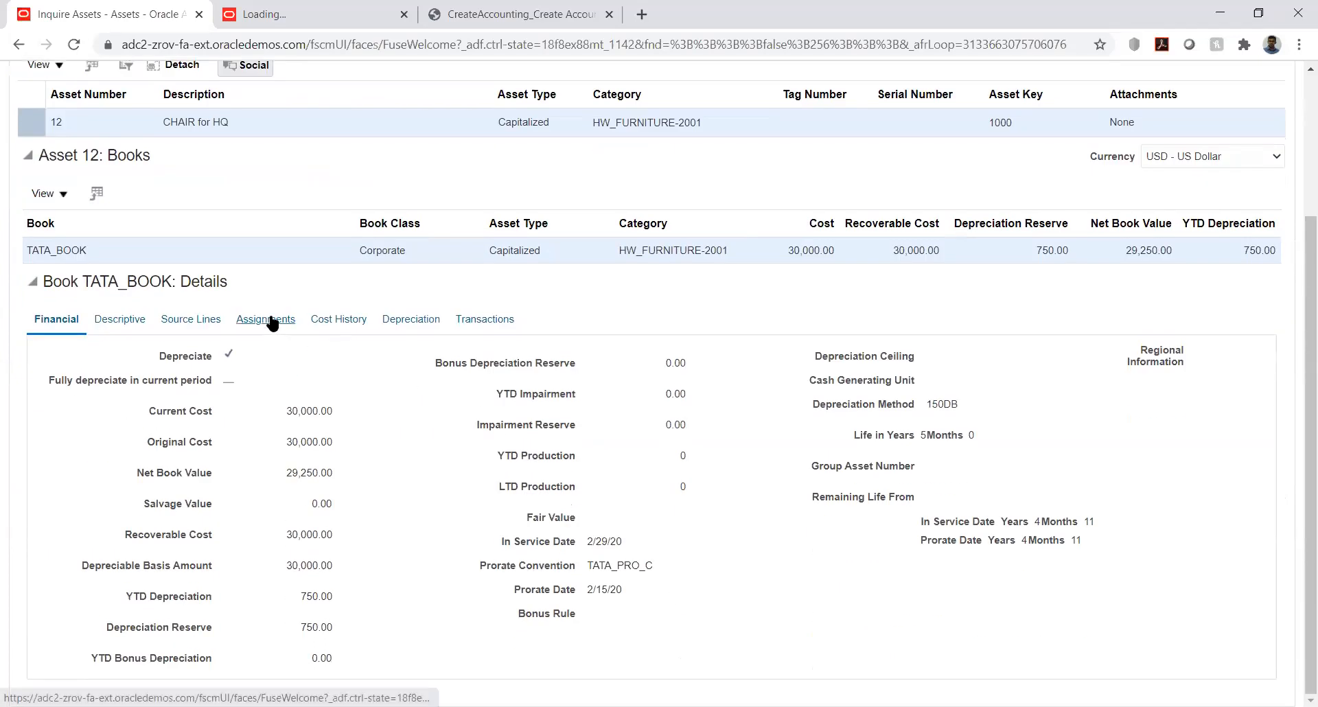
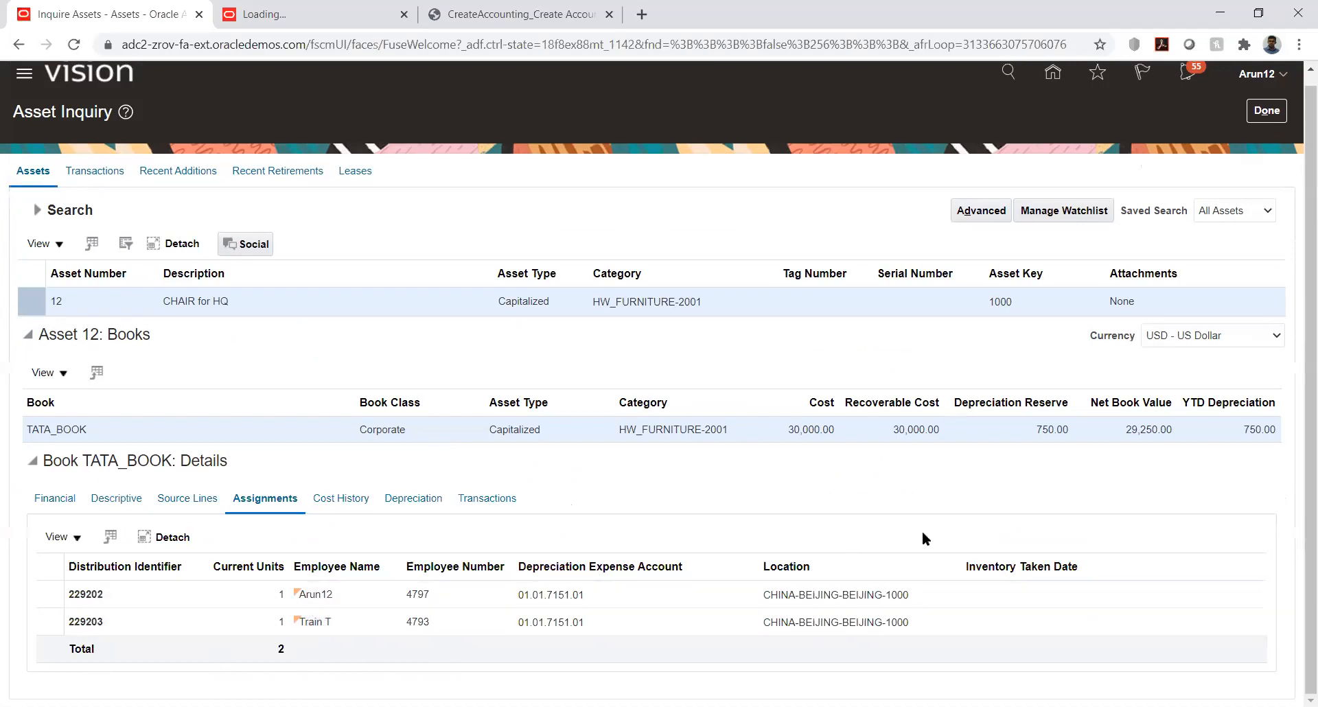
pyautogui.click(1266, 110)
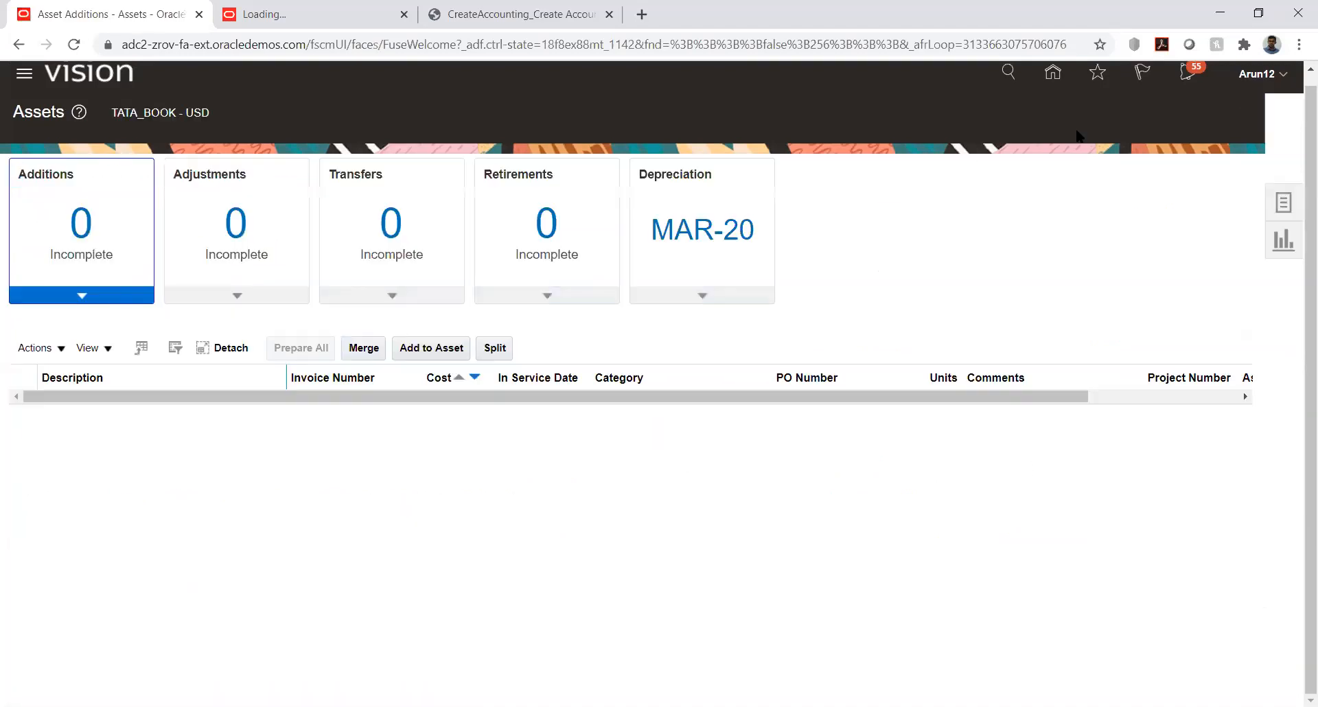
# Open Create Accounting for Assets and choose TATA_BOOK as the book.
pyautogui.click(1270, 206)
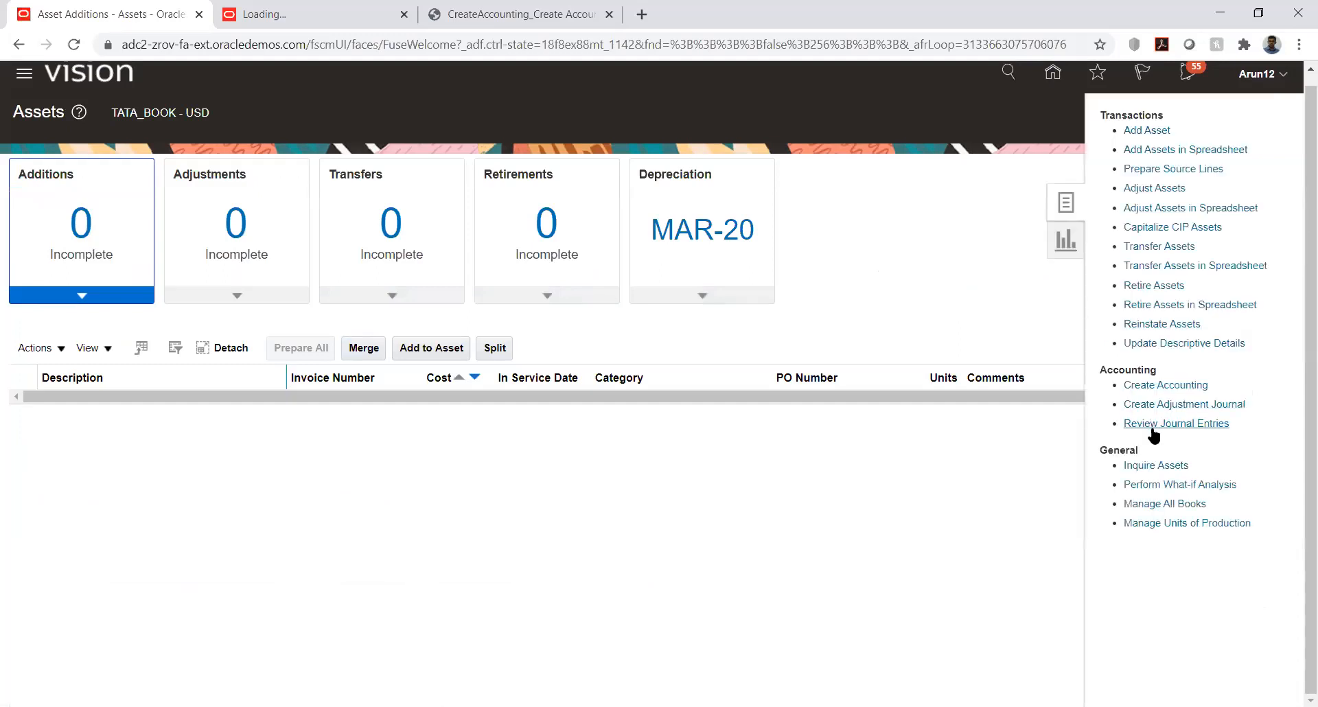
pyautogui.click(1155, 386)
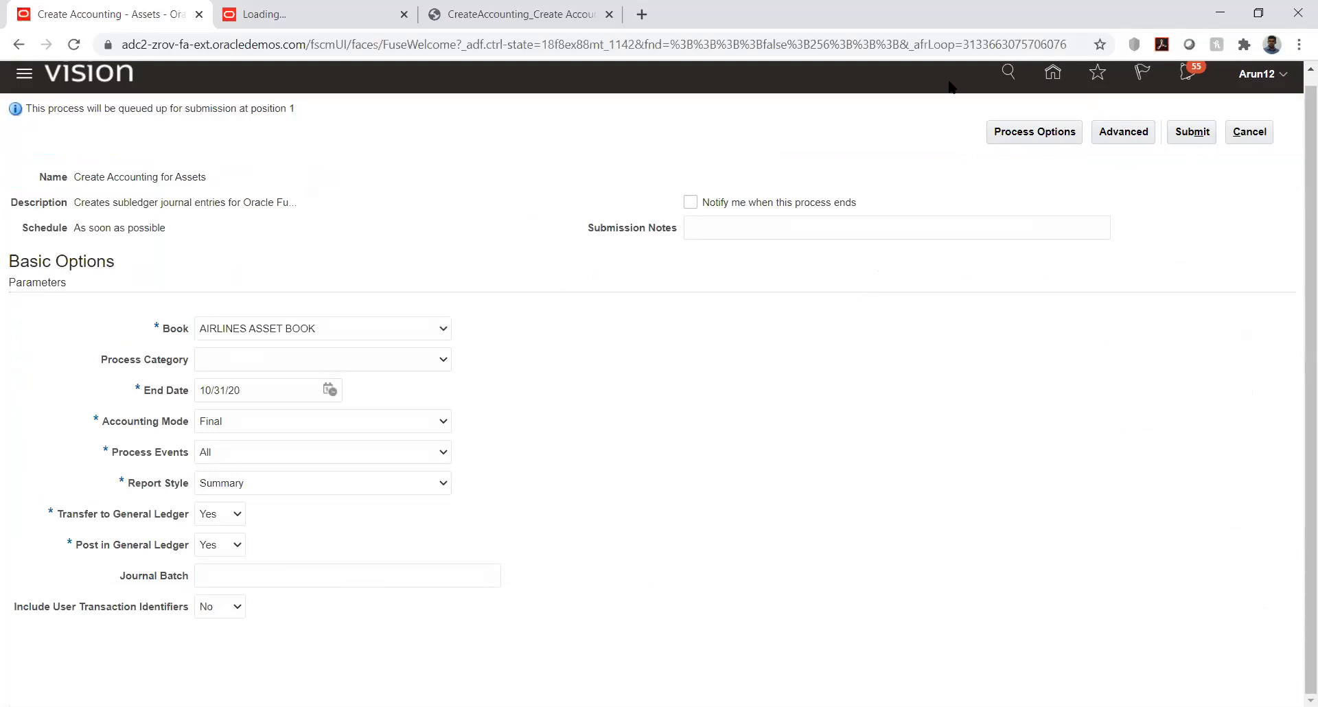
pyautogui.click(321, 329)
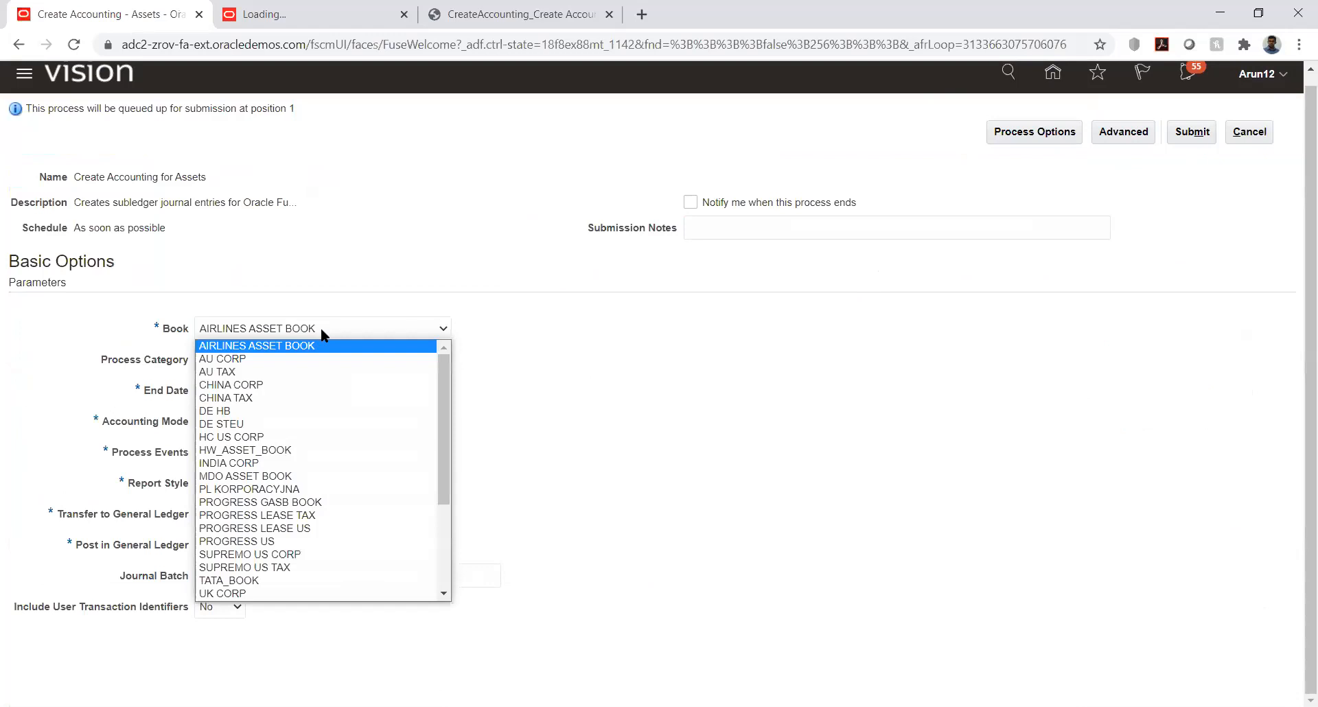
pyautogui.press('t')
pyautogui.press('Return')
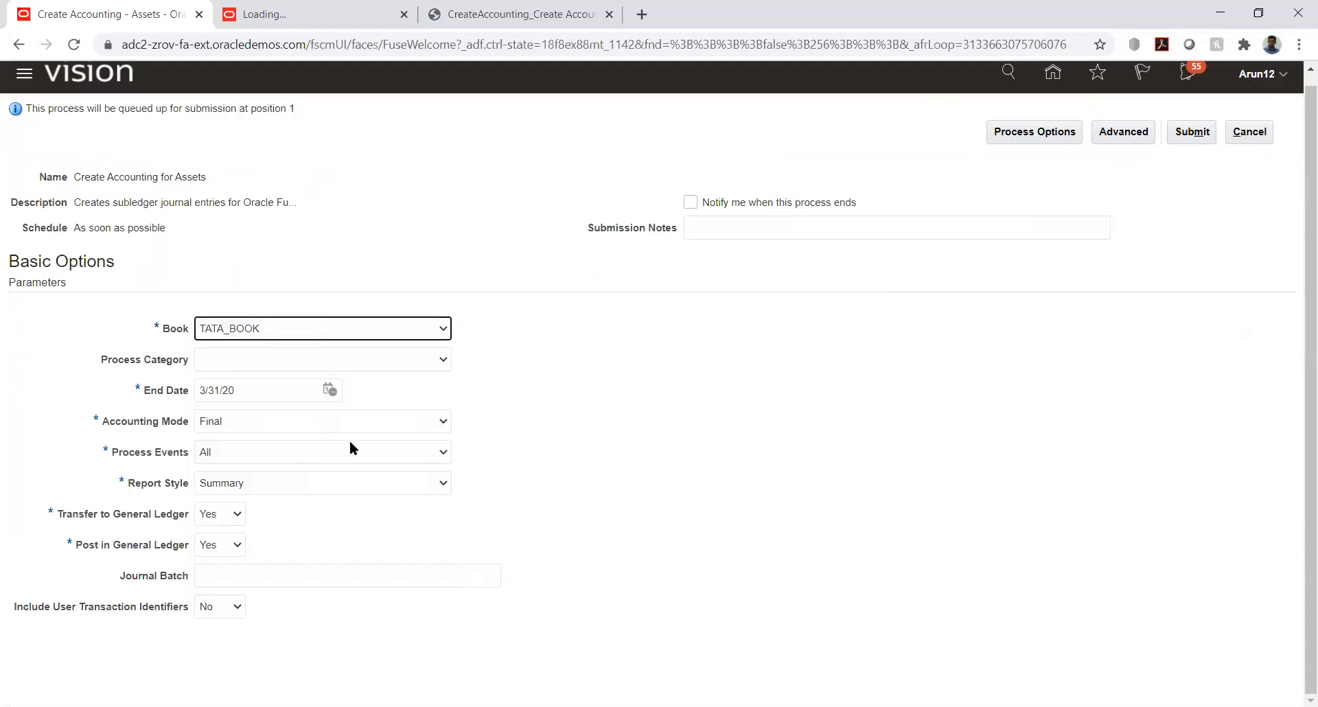
# Set the report style to Detail, submit the Create Accounting process, and dismiss the confirmation.
pyautogui.click(390, 480)
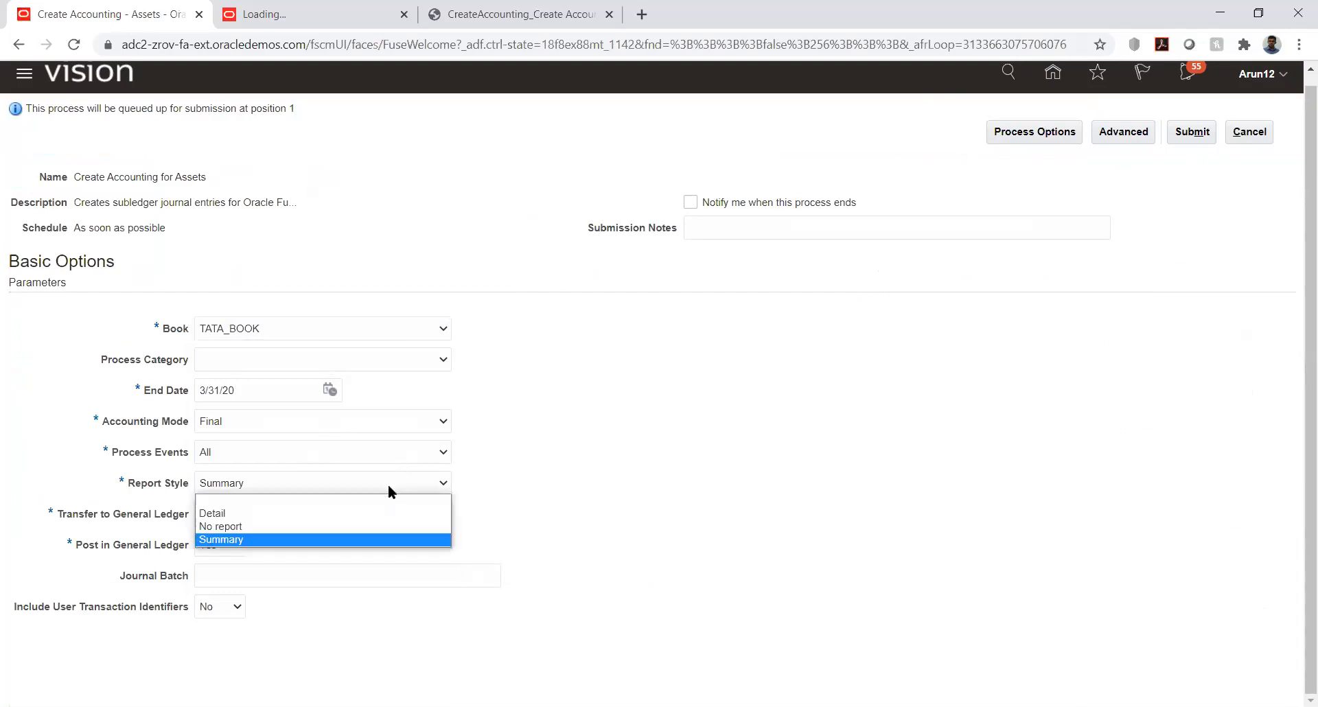
pyautogui.click(373, 508)
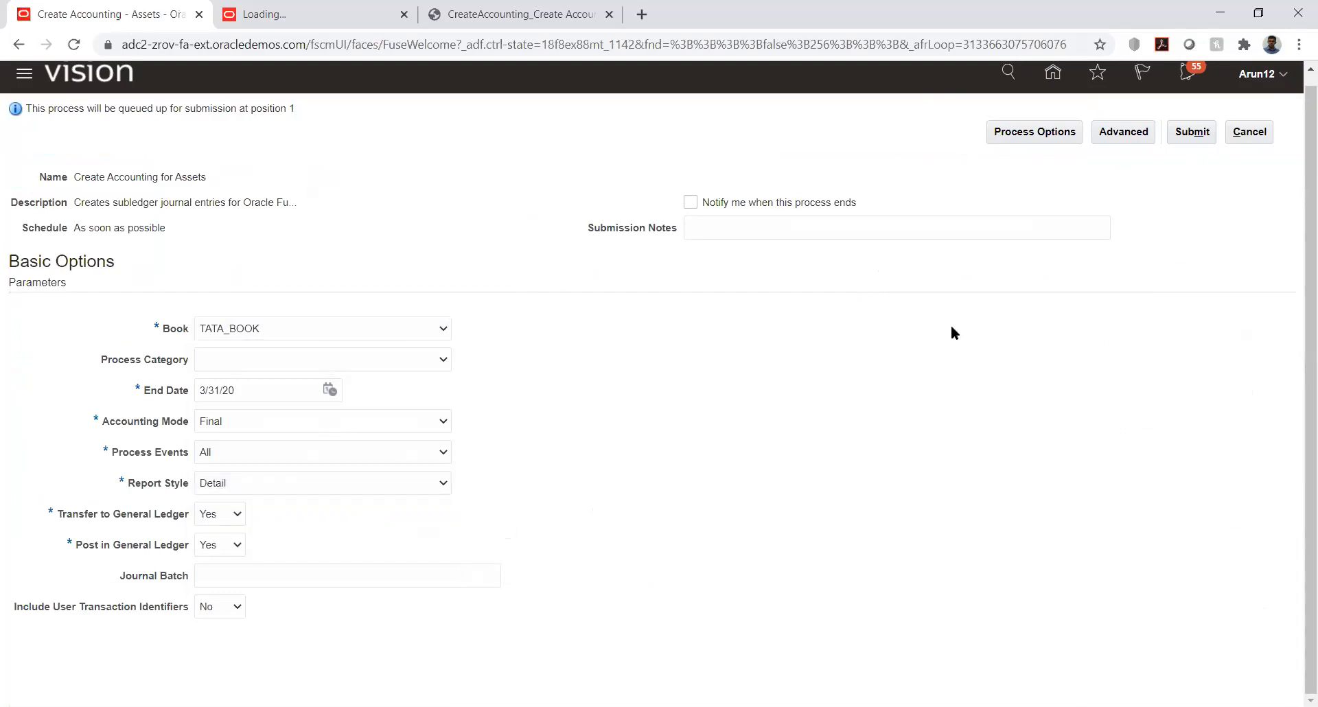
pyautogui.click(1183, 136)
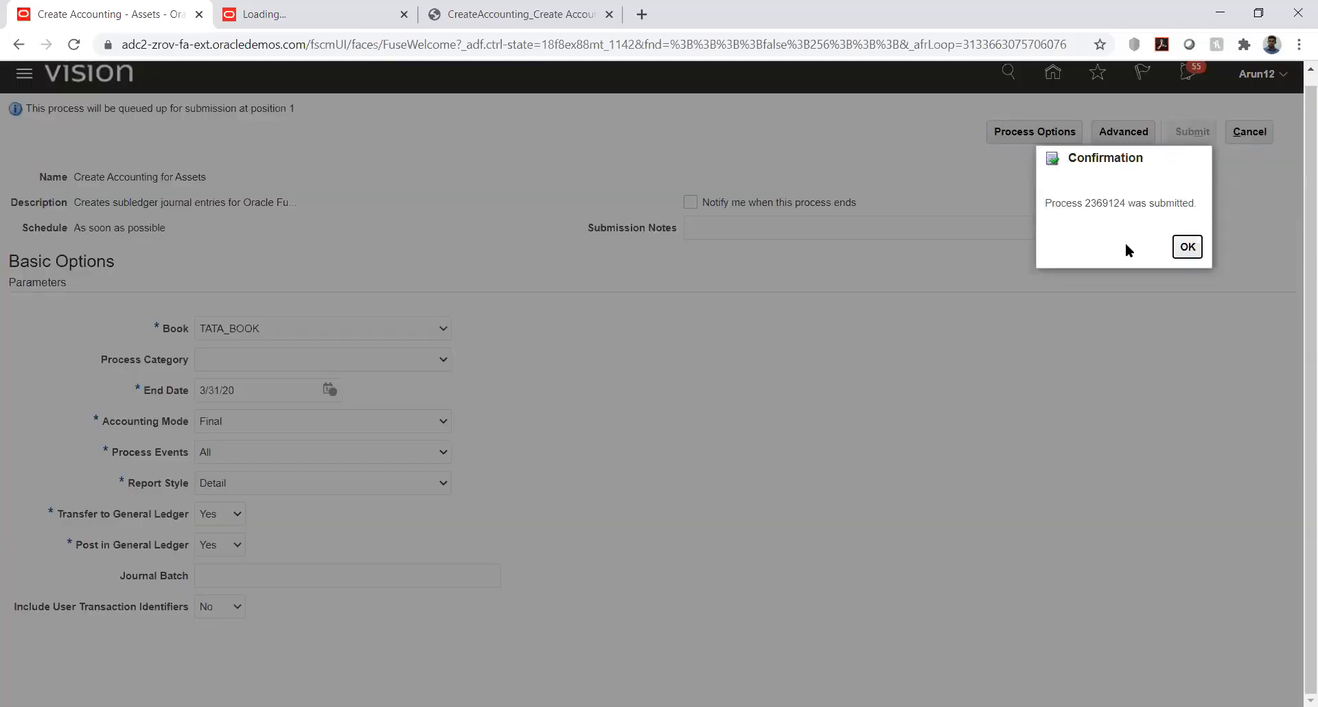
pyautogui.click(1187, 248)
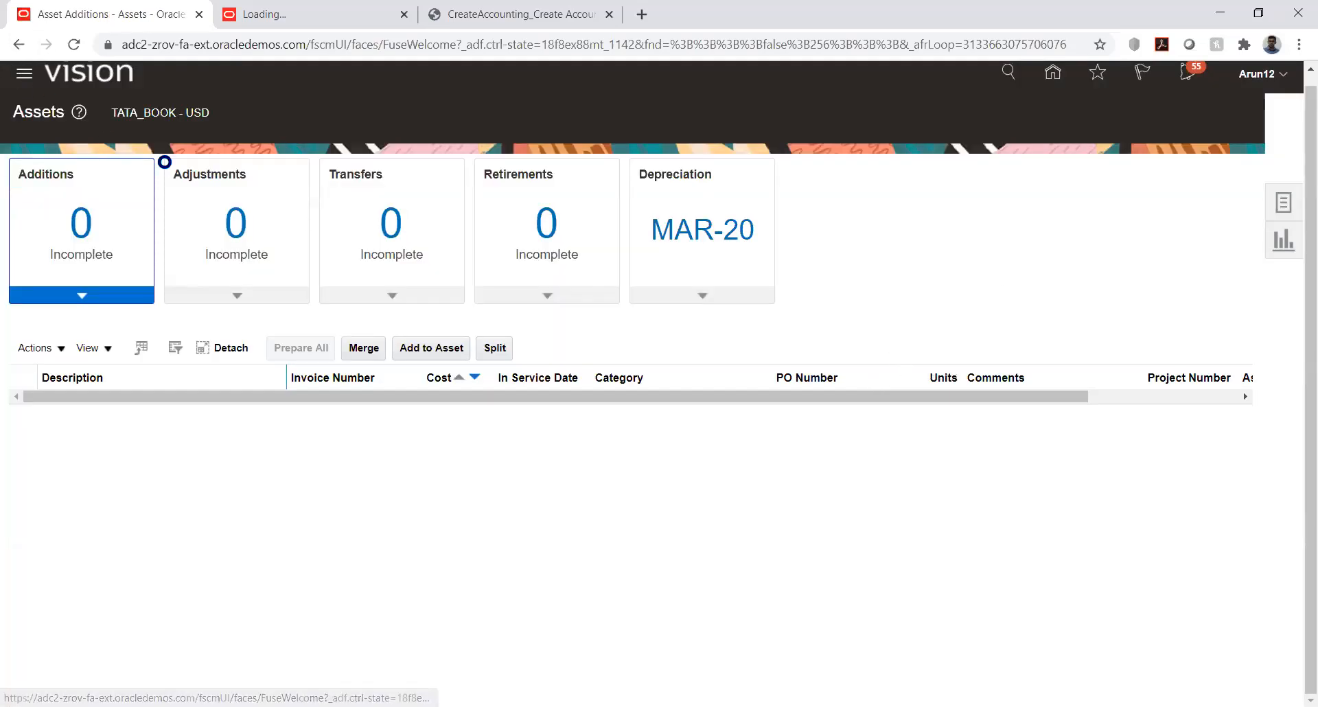
# Go to Scheduled Processes and keep refreshing the list until the Create Accounting run and its execution report finish.
pyautogui.scroll(-1, 267, 371)
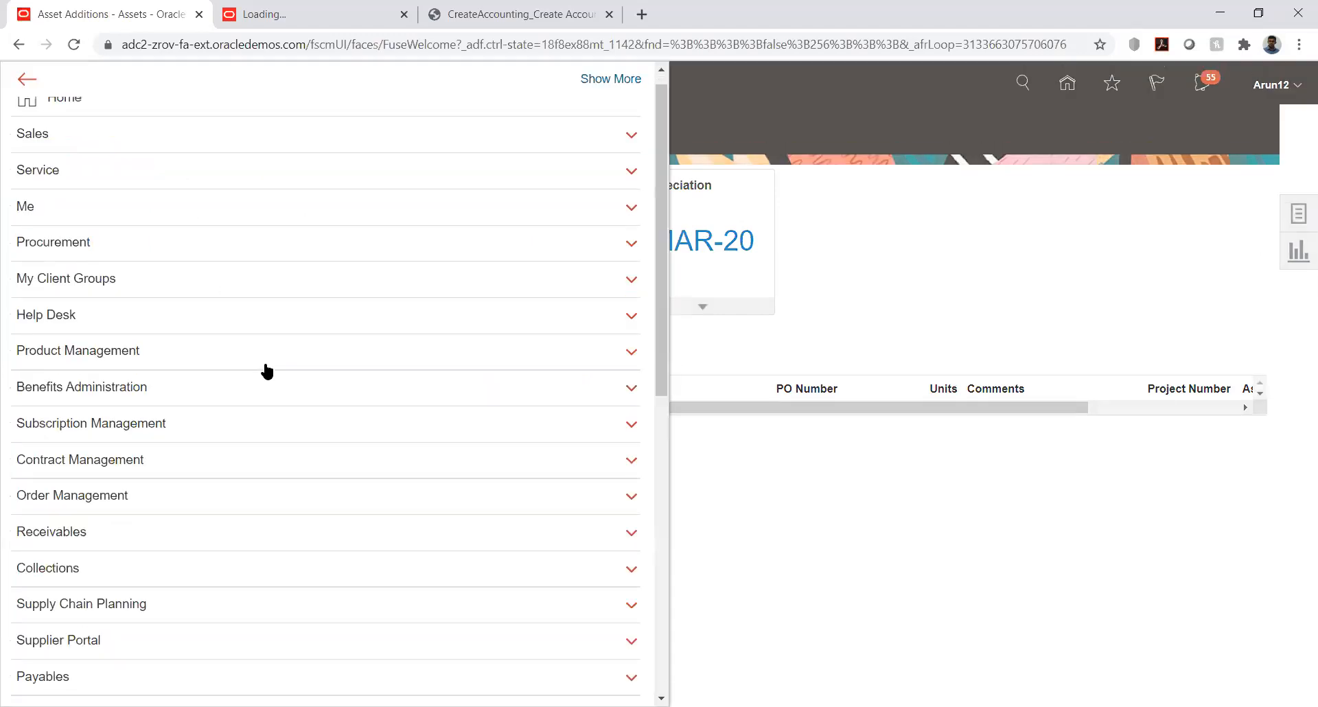
pyautogui.scroll(-8, 267, 371)
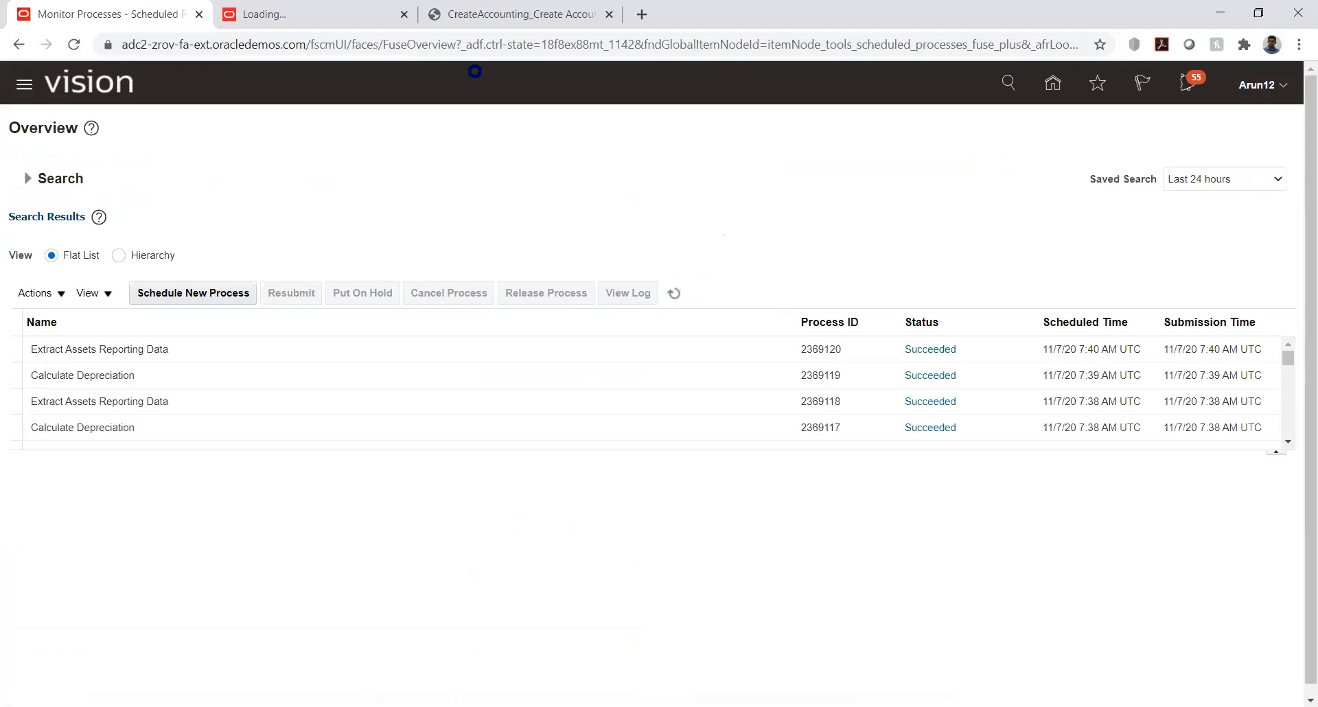
pyautogui.click(676, 292)
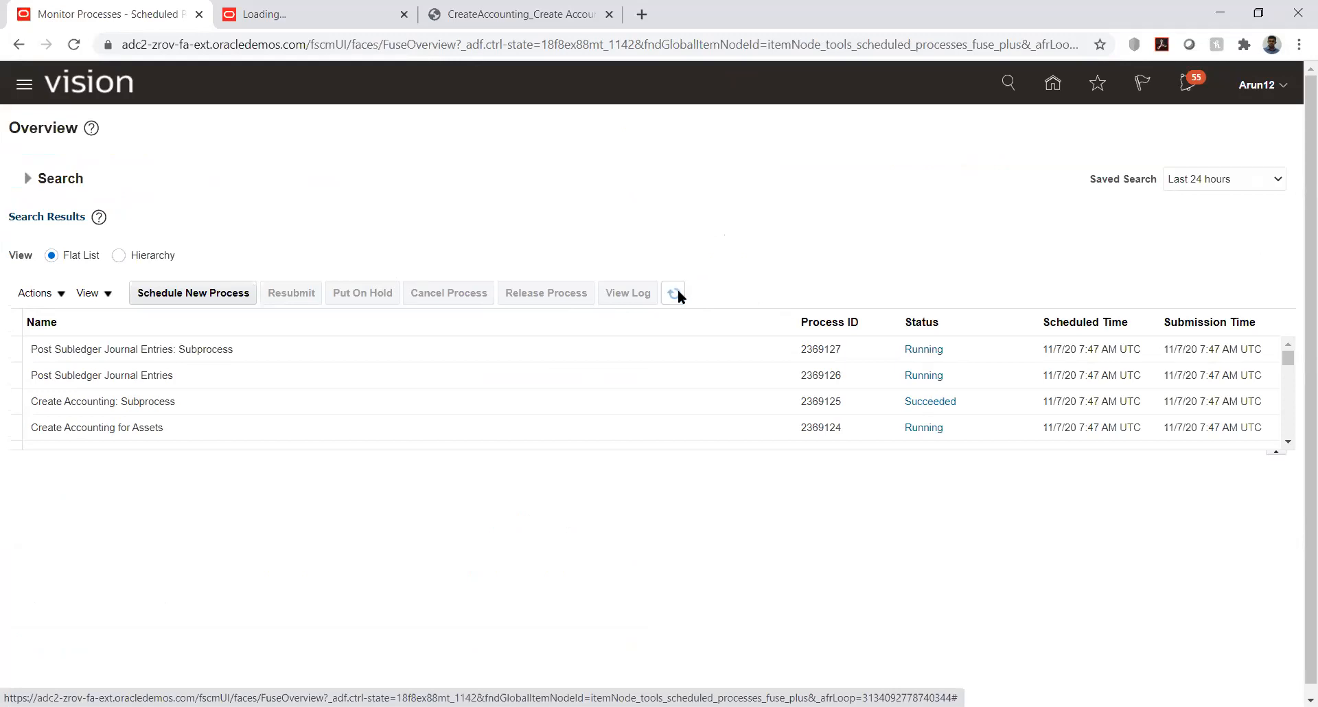
pyautogui.click(677, 294)
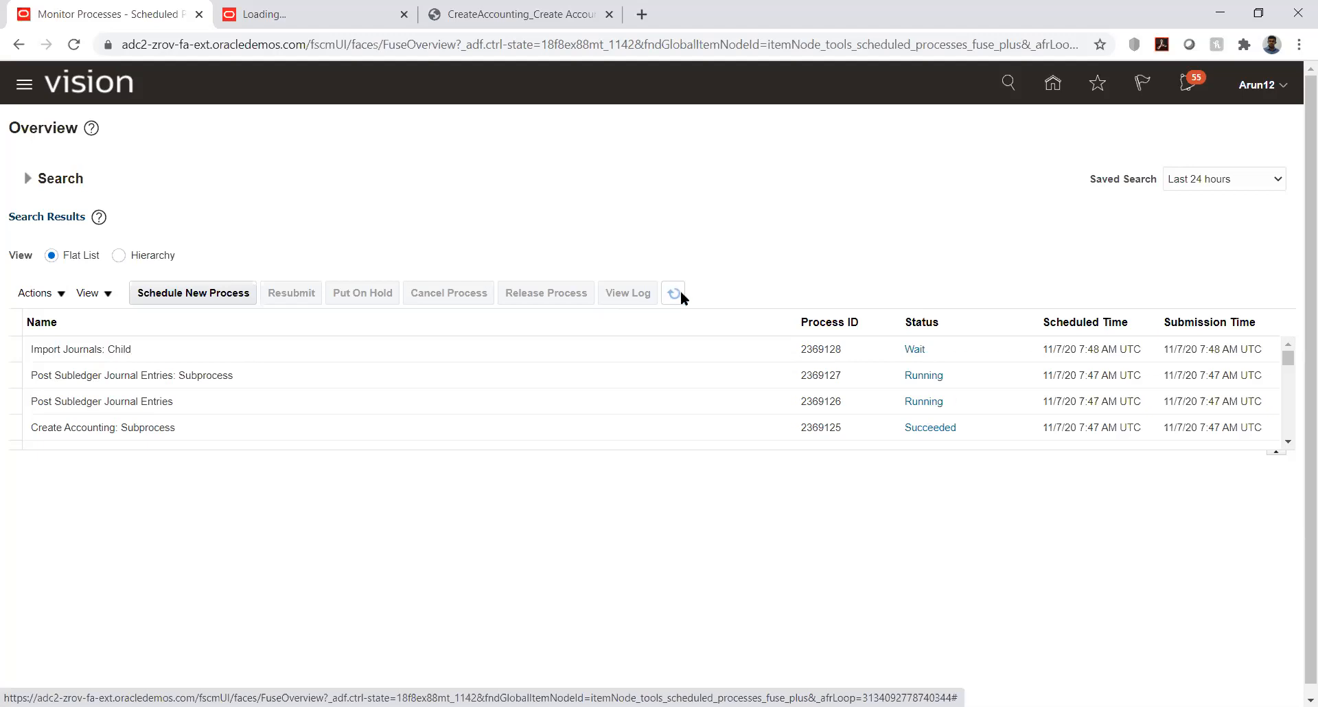
pyautogui.click(682, 292)
pyautogui.click(681, 292)
pyautogui.click(672, 294)
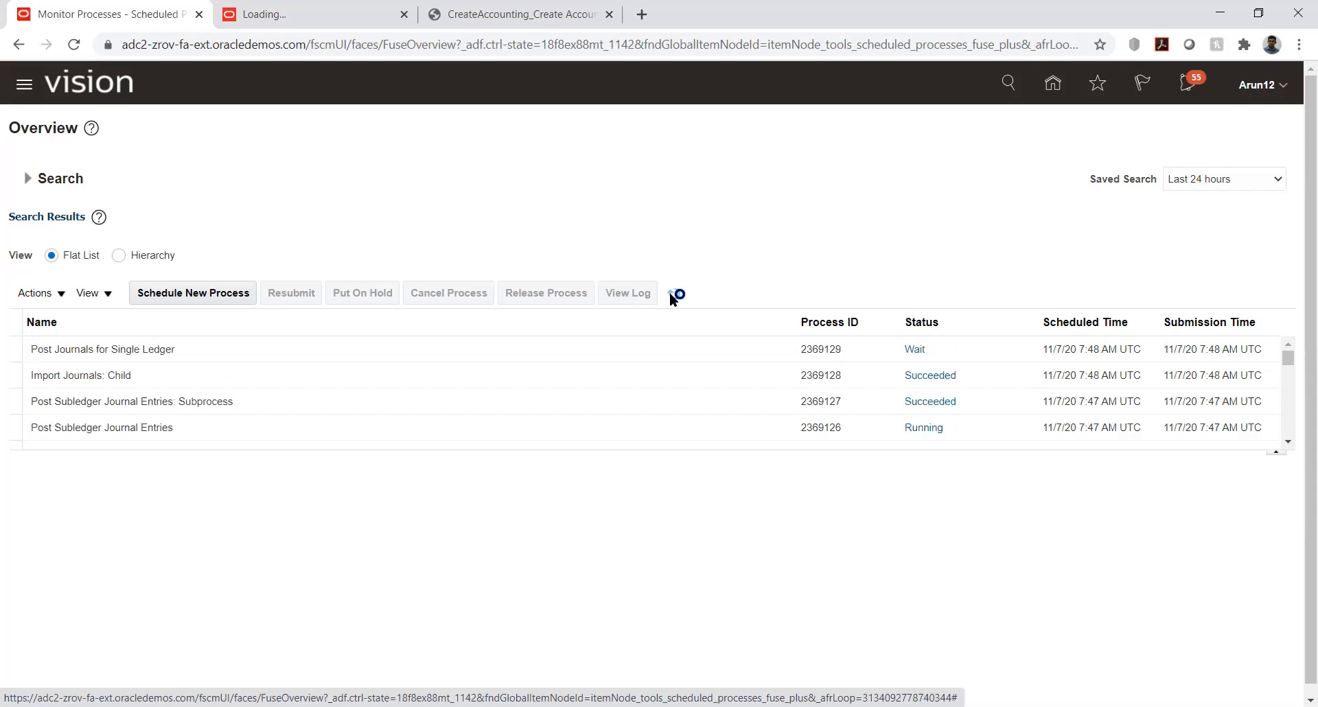
pyautogui.click(671, 293)
pyautogui.click(673, 294)
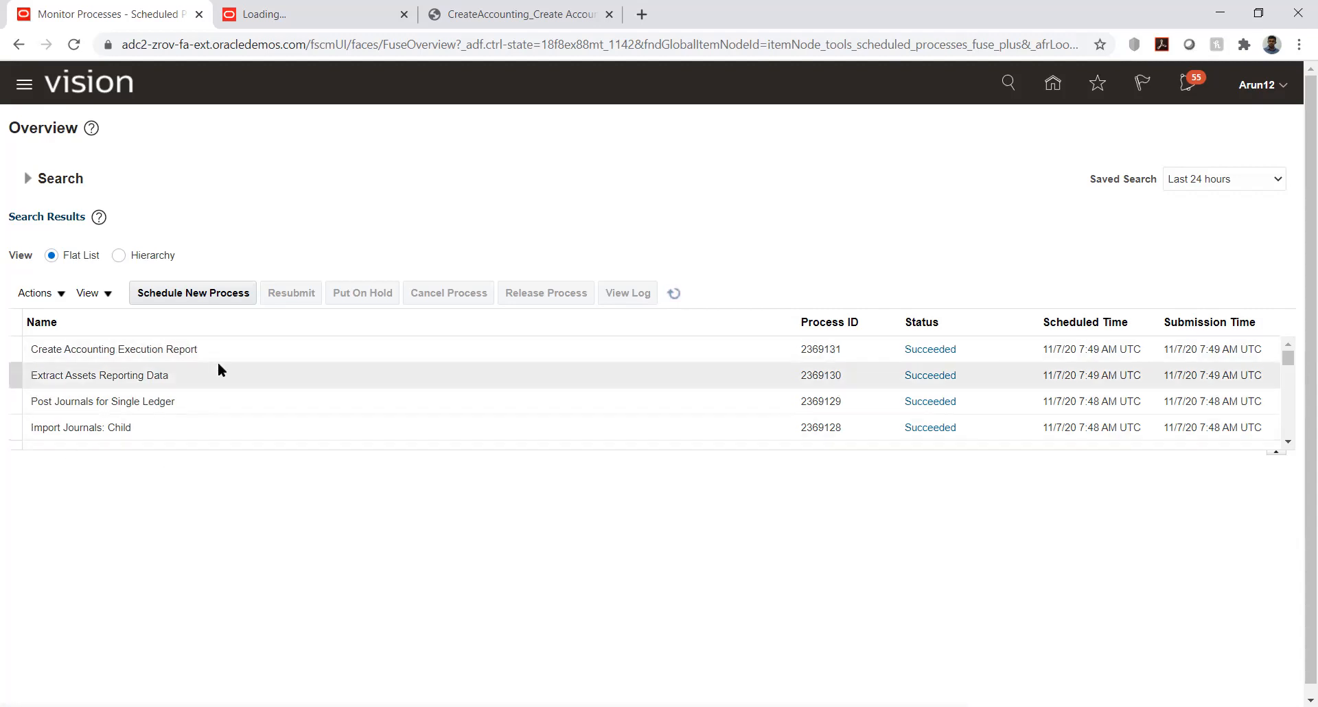
# Republish the output of the latest Create Accounting Execution Report and open the downloaded PDF.
pyautogui.click(237, 349)
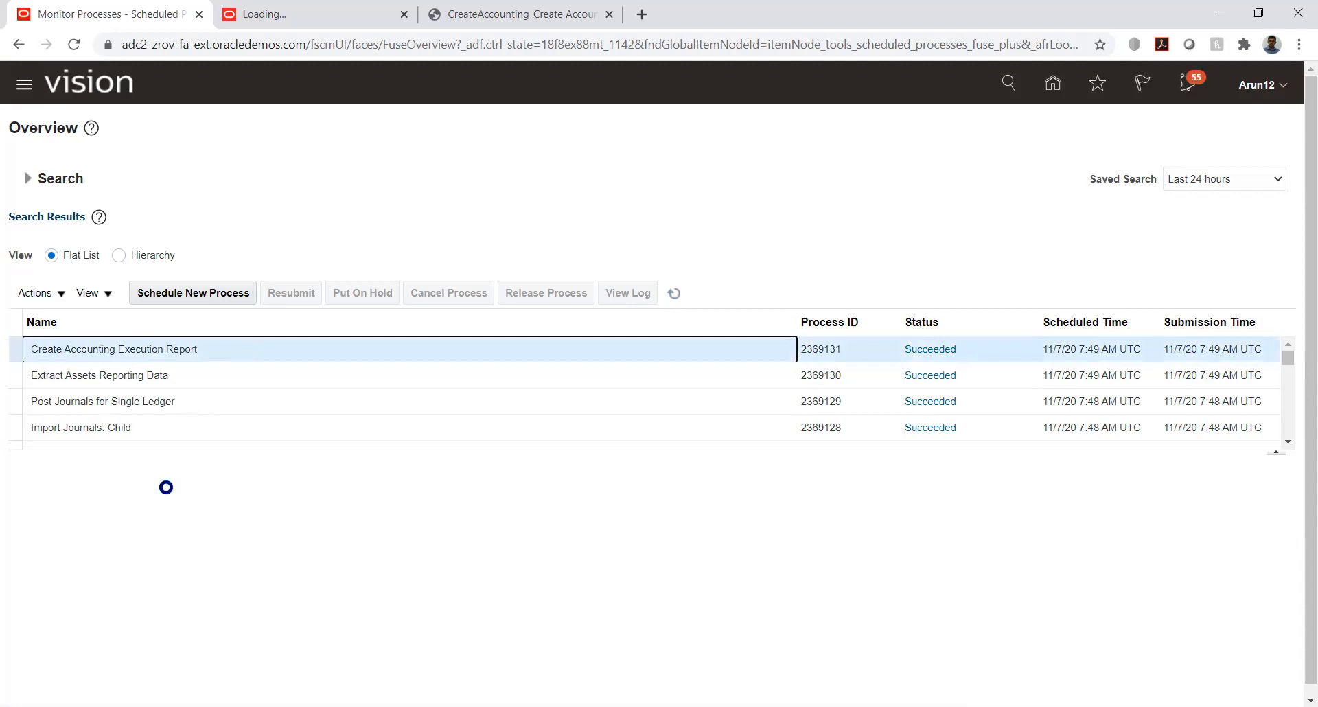
pyautogui.scroll(-3, 18, 506)
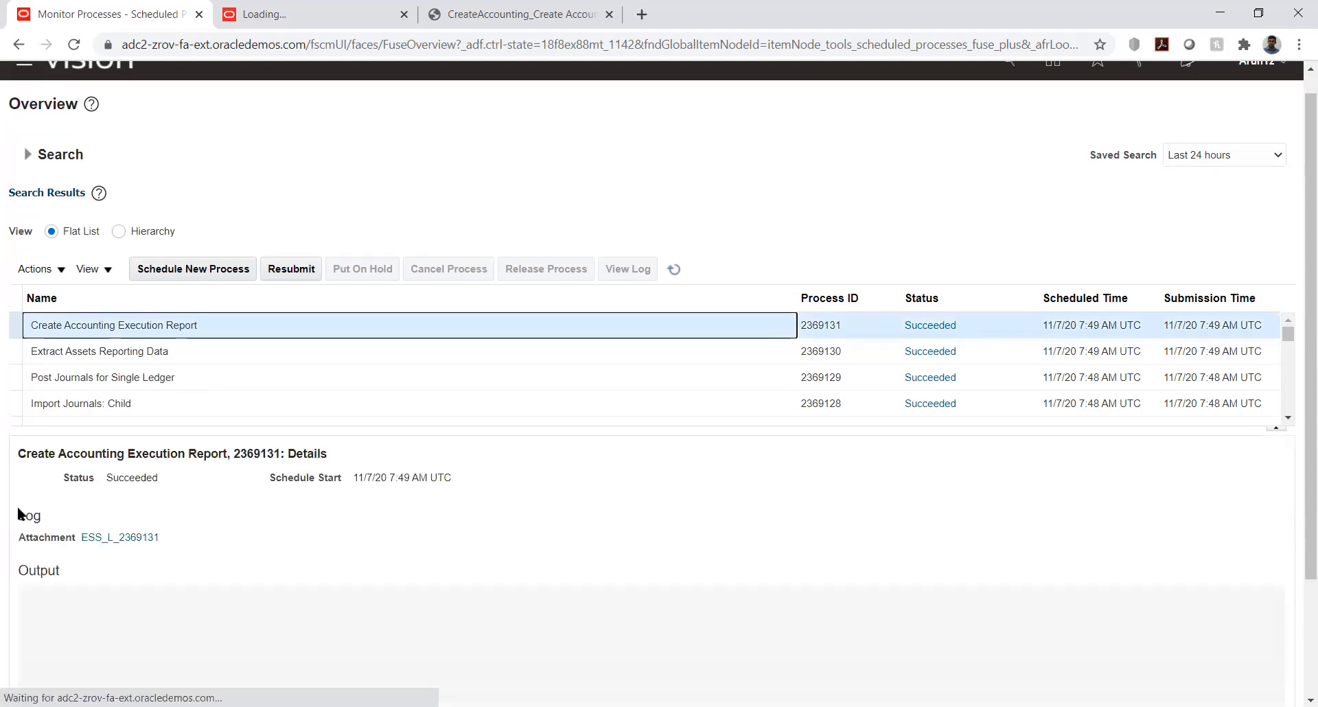
pyautogui.click(290, 500)
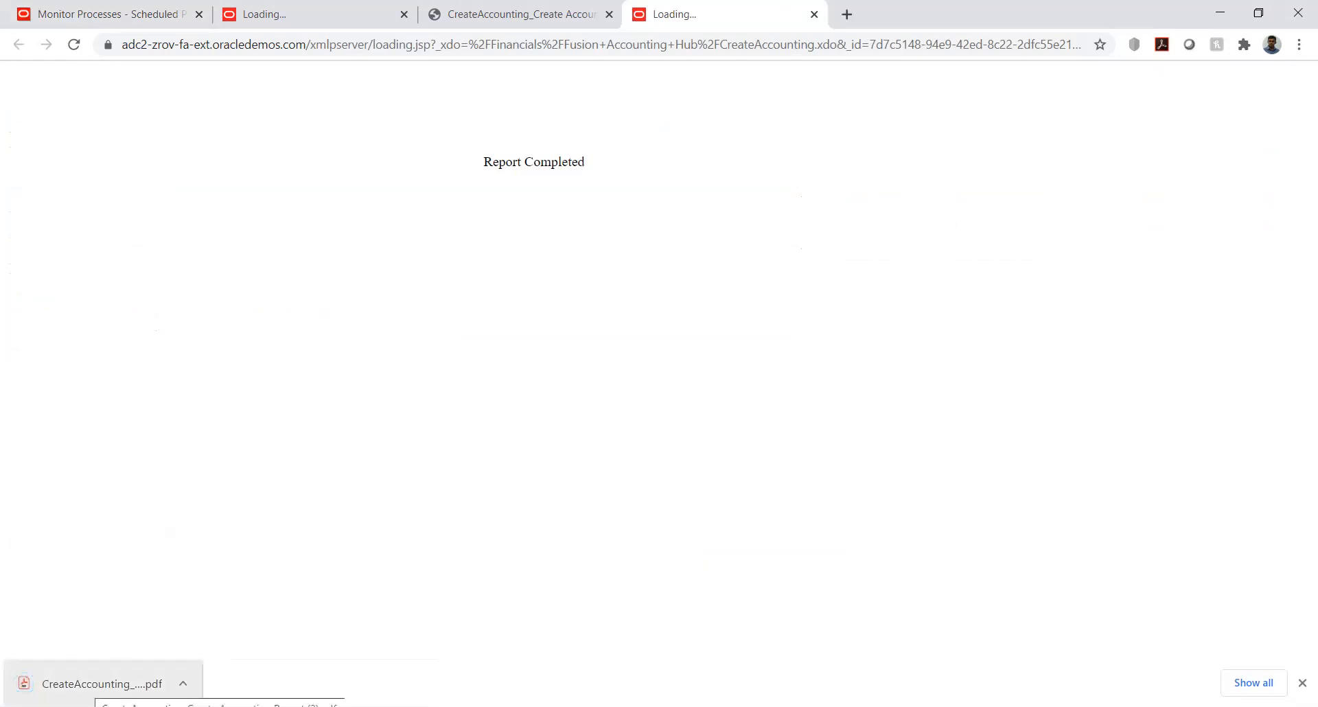
pyautogui.click(101, 684)
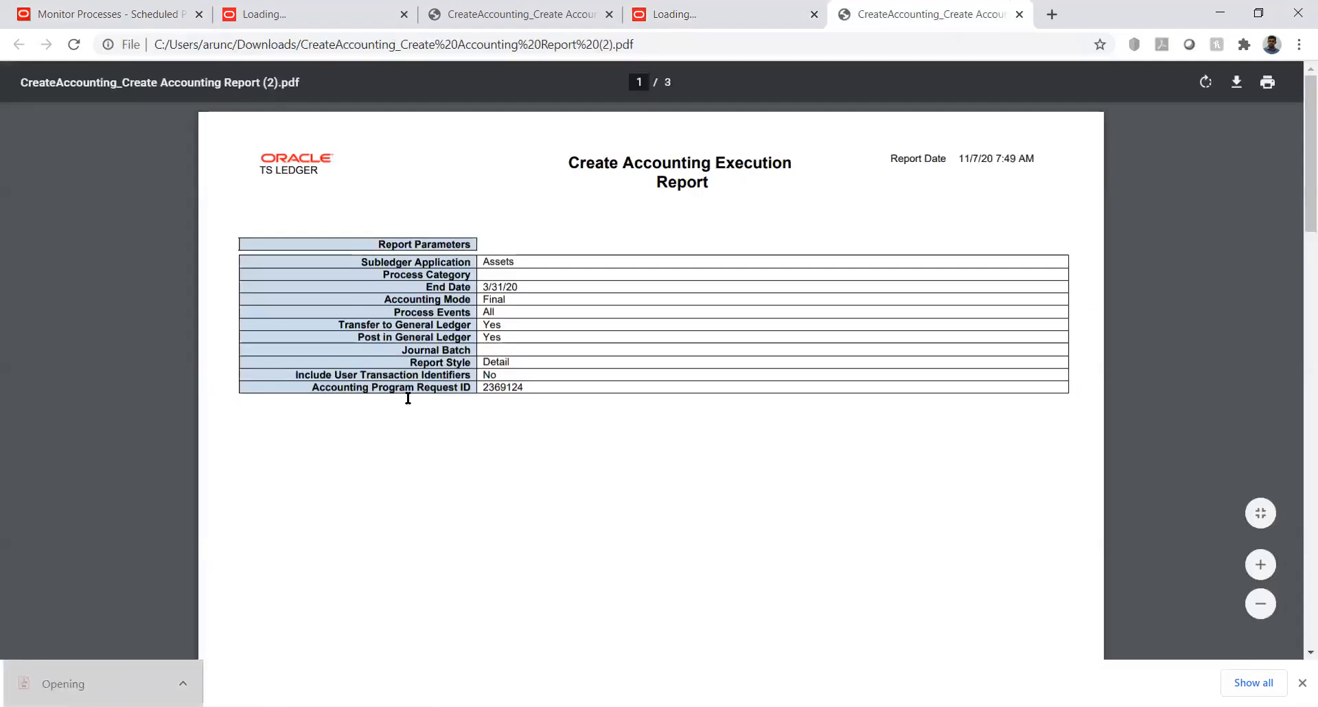
# Examine the report's summary, the periodic depreciation journal entry, and the cost and accumulated depreciation lines of the transfer entry.
pyautogui.scroll(-15, 408, 398)
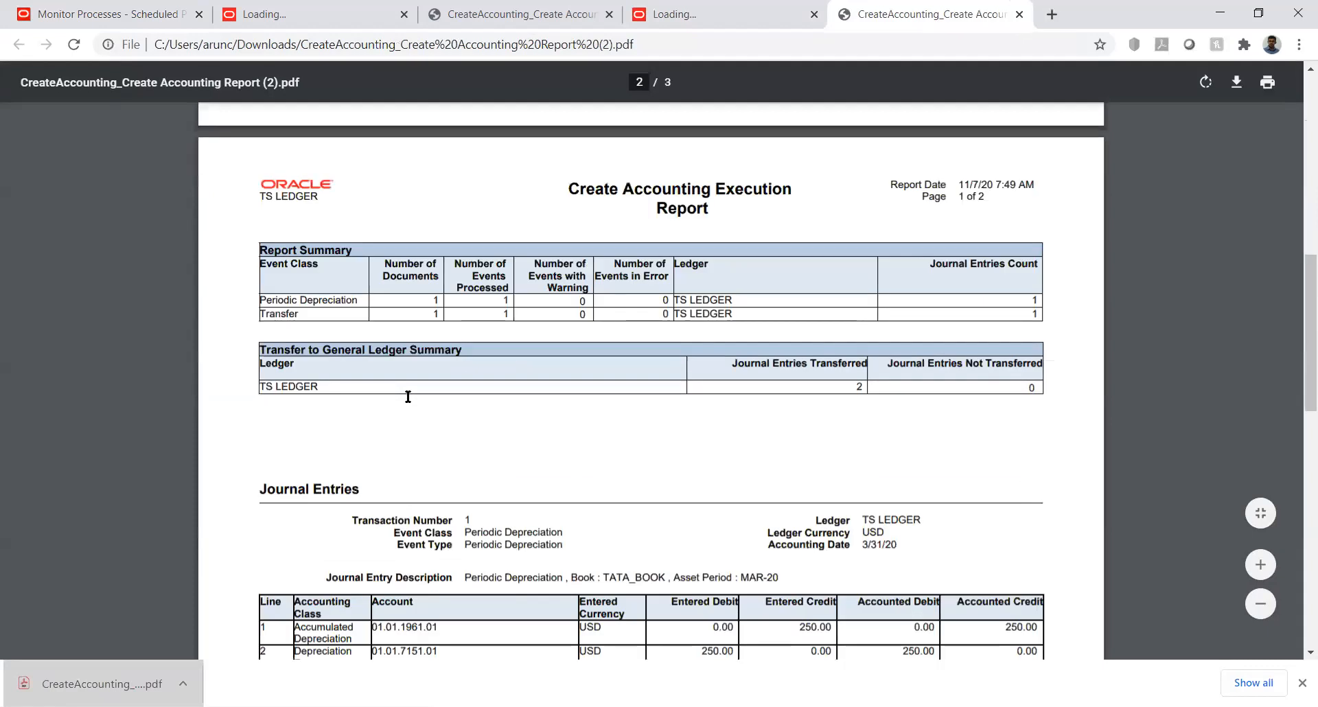
pyautogui.scroll(-1, 408, 397)
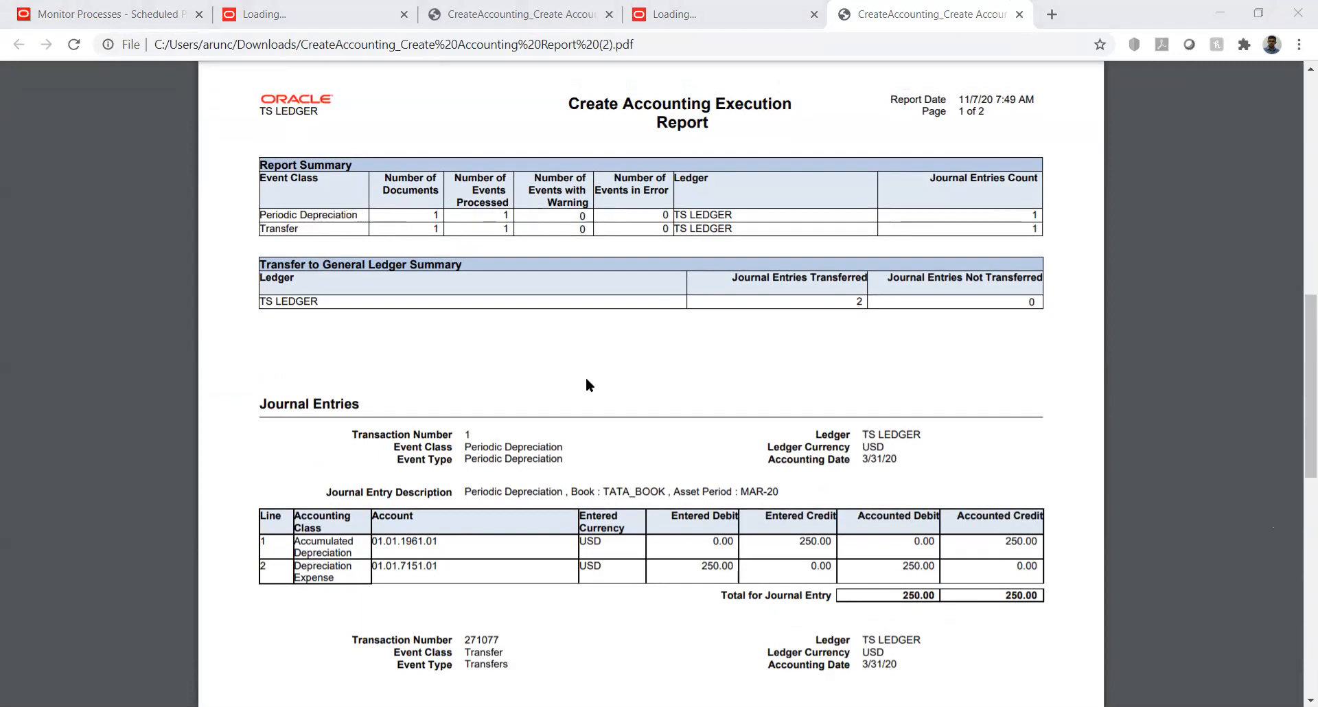
pyautogui.scroll(-3, 483, 350)
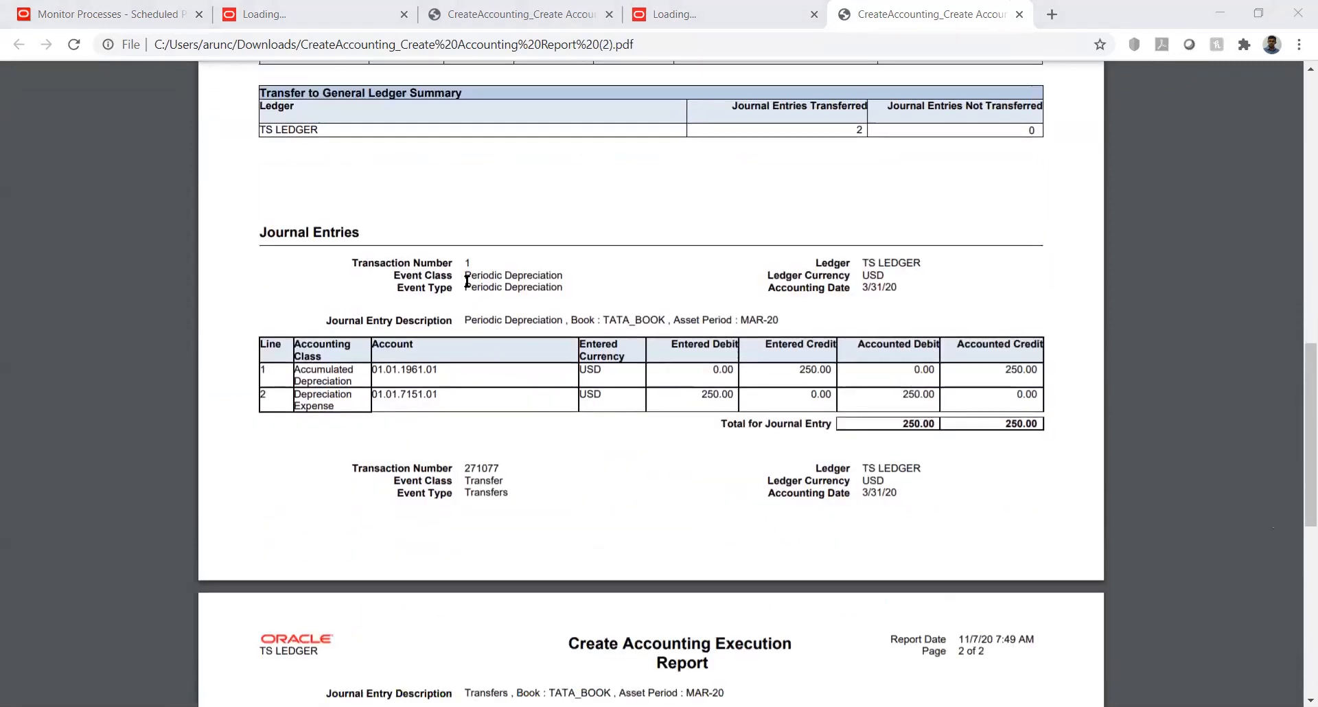
pyautogui.moveTo(465, 276); pyautogui.dragTo(563, 276)
pyautogui.scroll(-1, 517, 360)
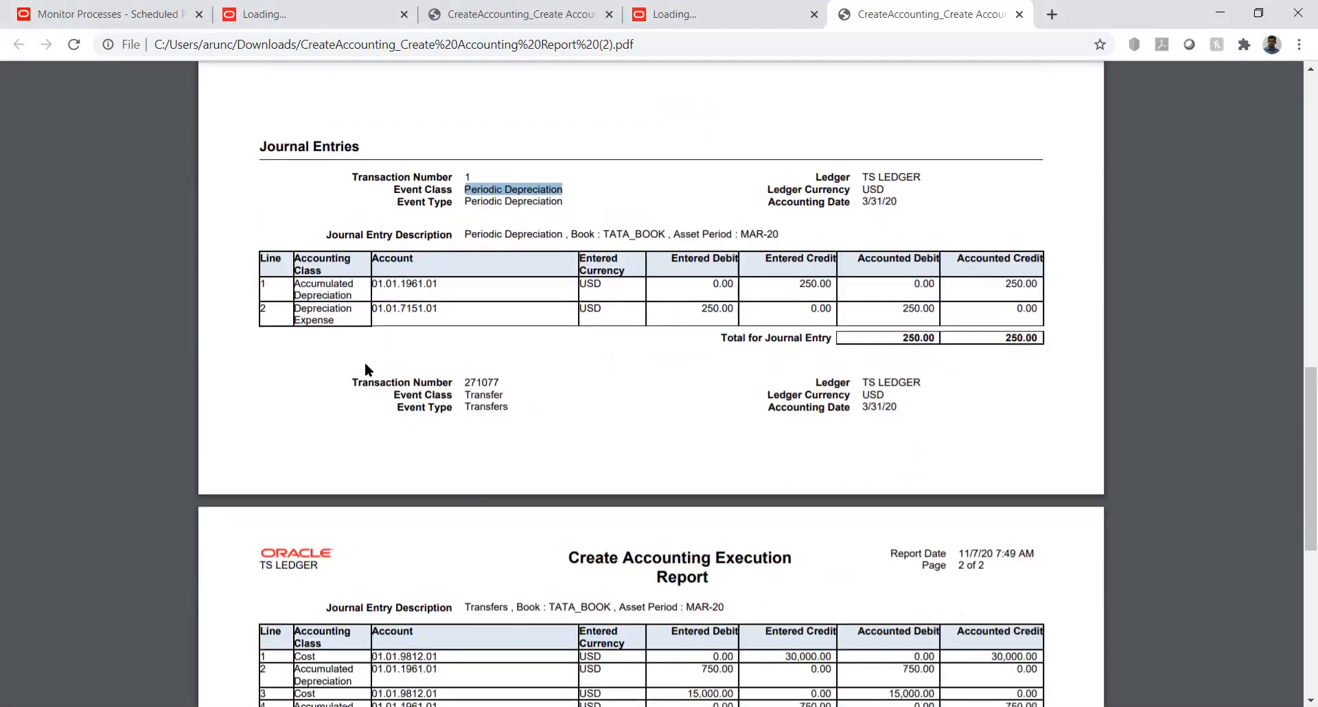
pyautogui.scroll(-6, 327, 402)
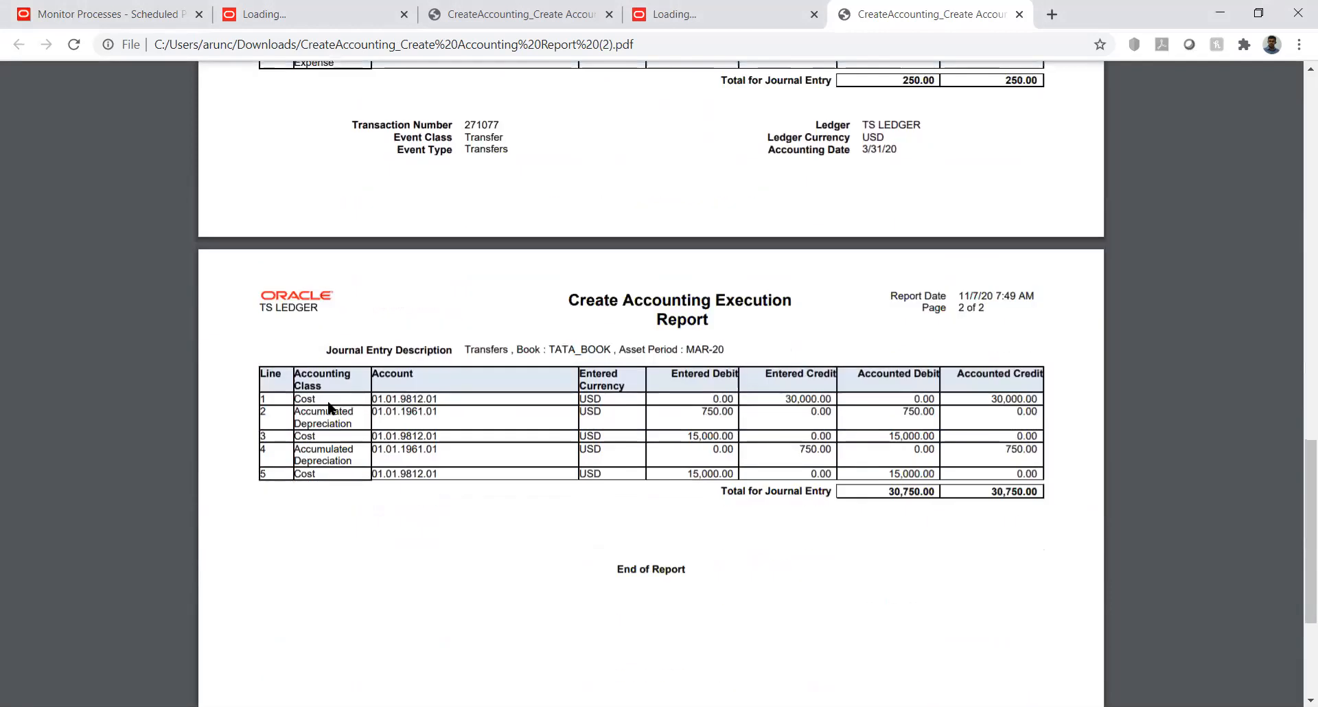
pyautogui.scroll(2, 329, 403)
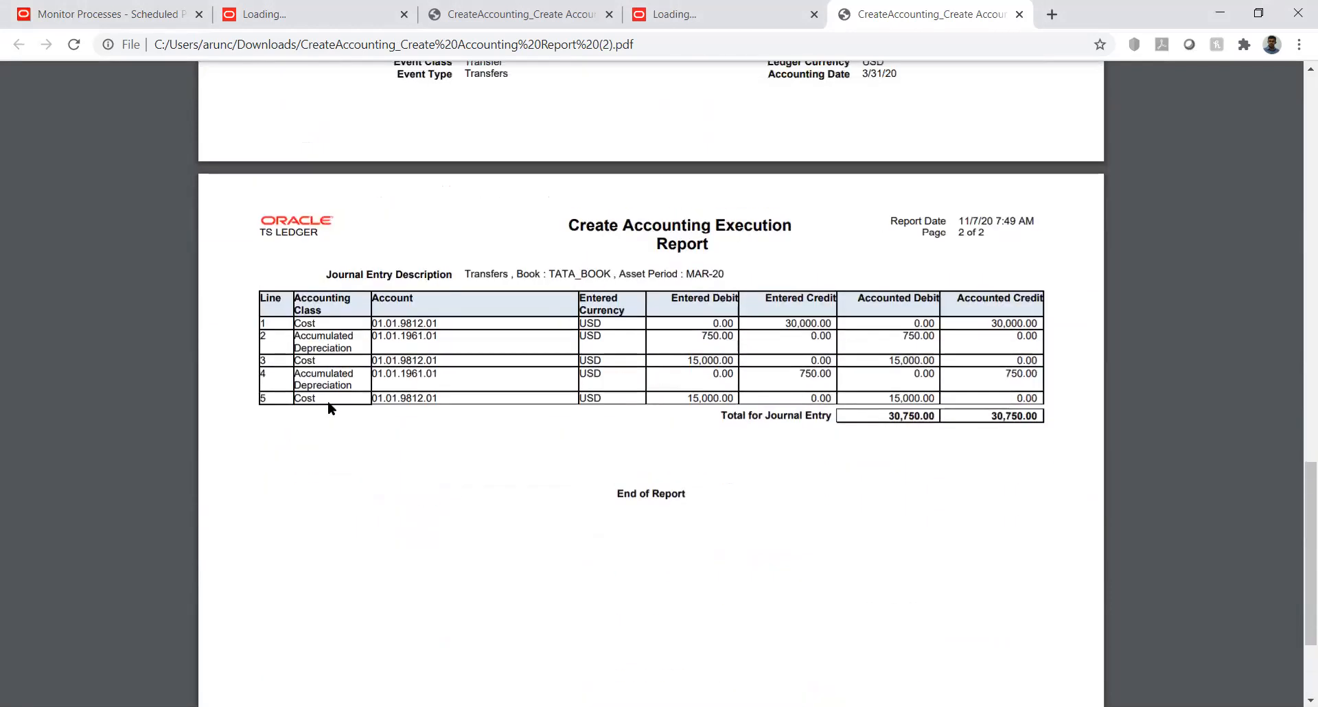
pyautogui.scroll(1, 329, 408)
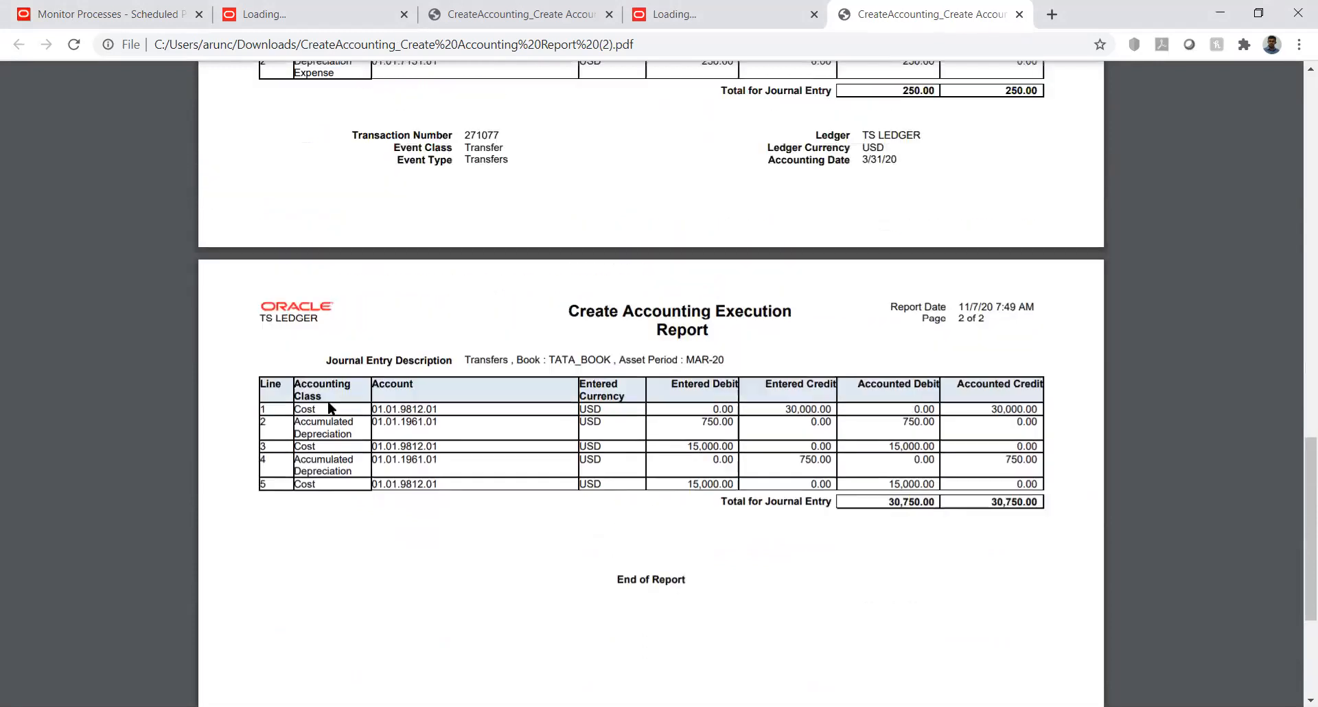
pyautogui.doubleClick(474, 149)
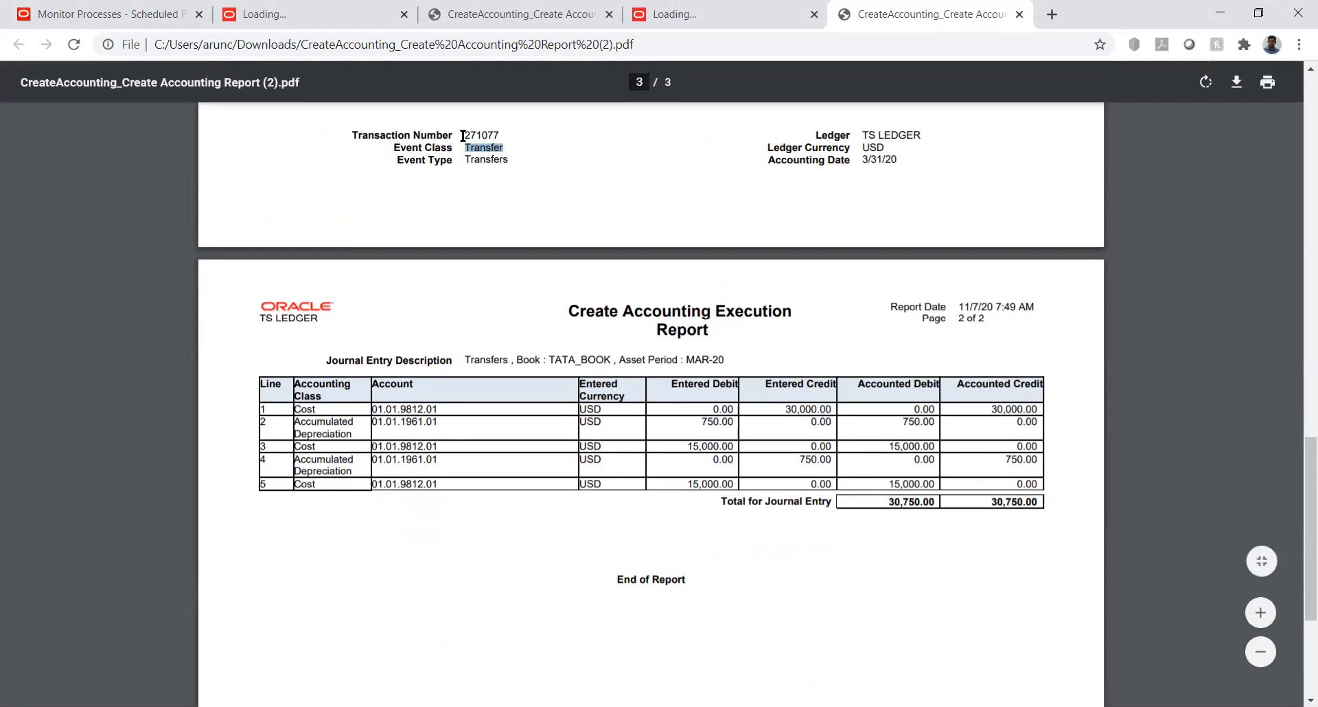
pyautogui.moveTo(465, 134); pyautogui.dragTo(501, 135)
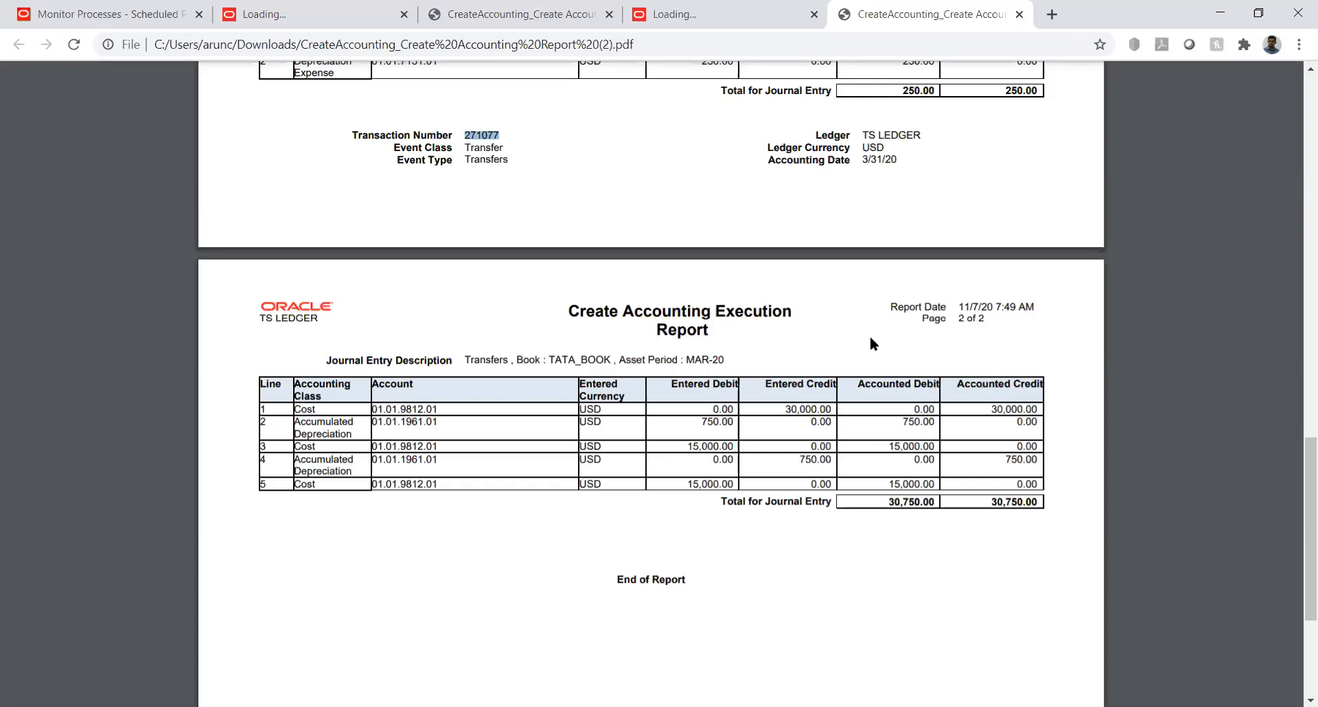
pyautogui.scroll(7, 629, 294)
# Return to Assets, search for asset 12 of TATA_BOOK in Adjust Assets, and check its book details.
pyautogui.click(117, 16)
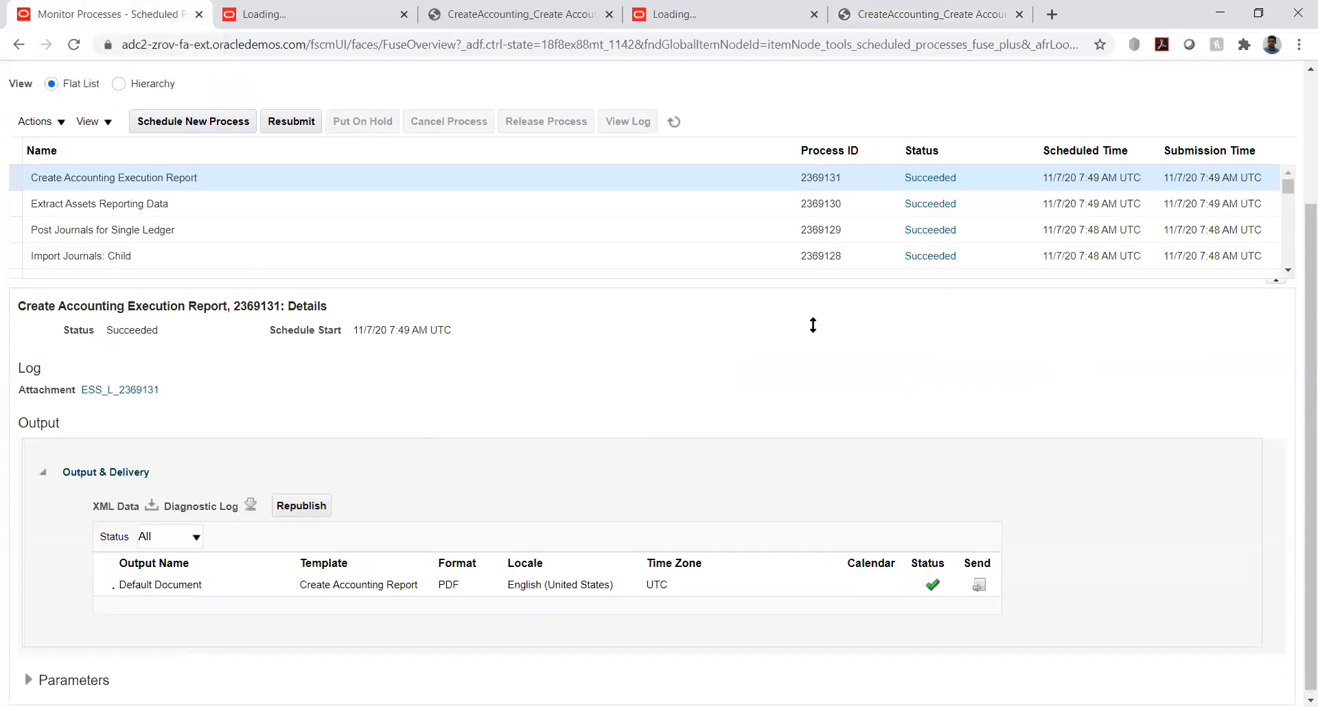
pyautogui.scroll(3, 812, 324)
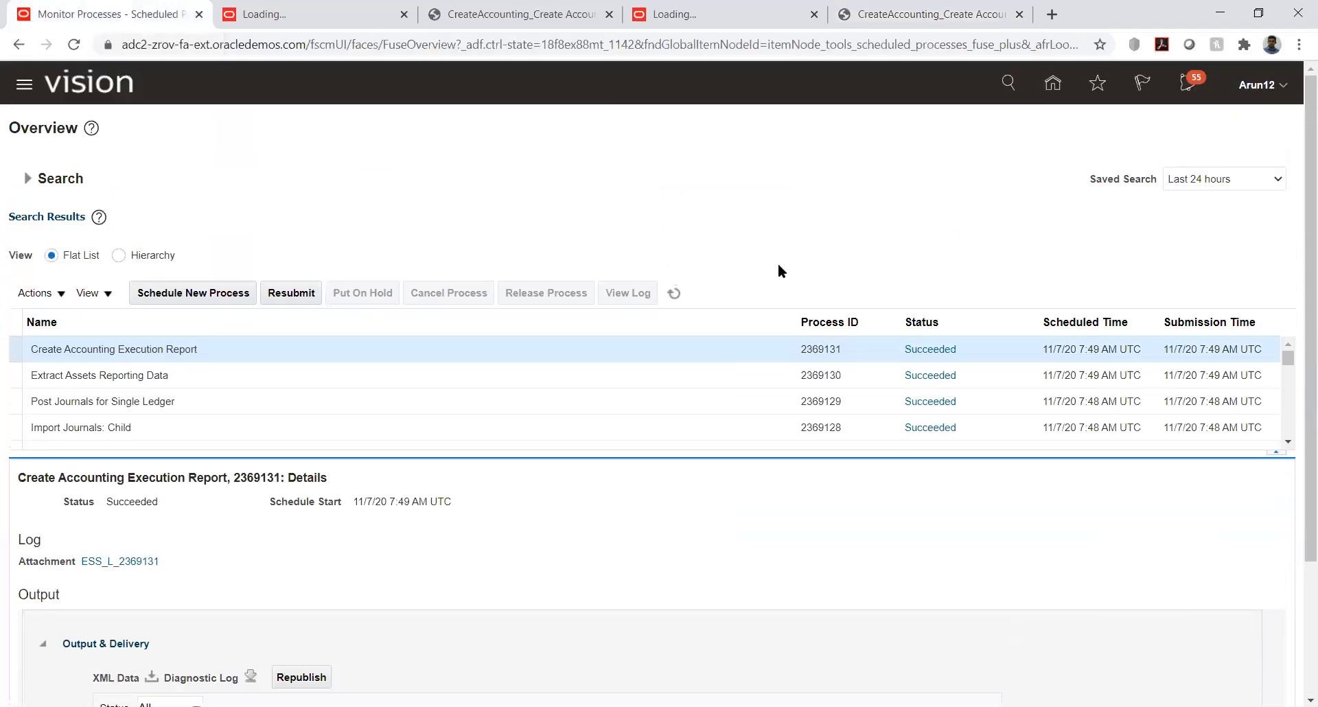
pyautogui.click(1054, 83)
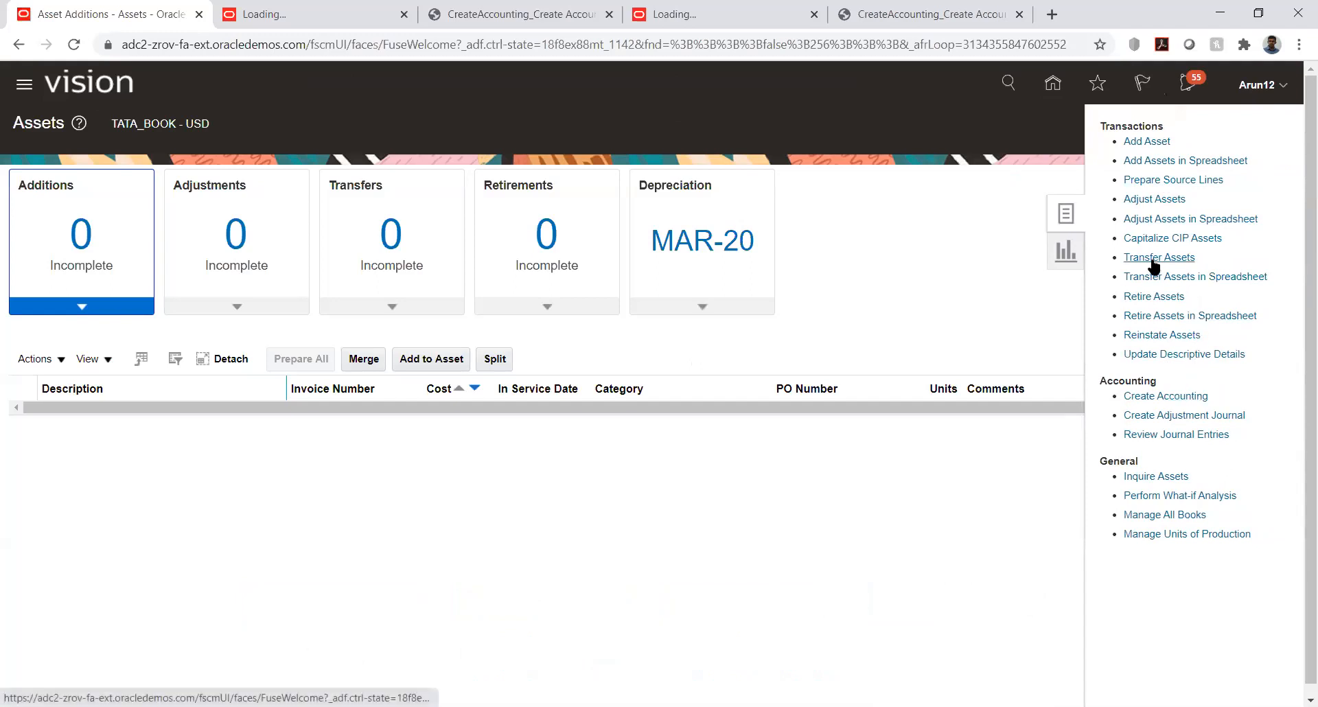
pyautogui.click(1139, 199)
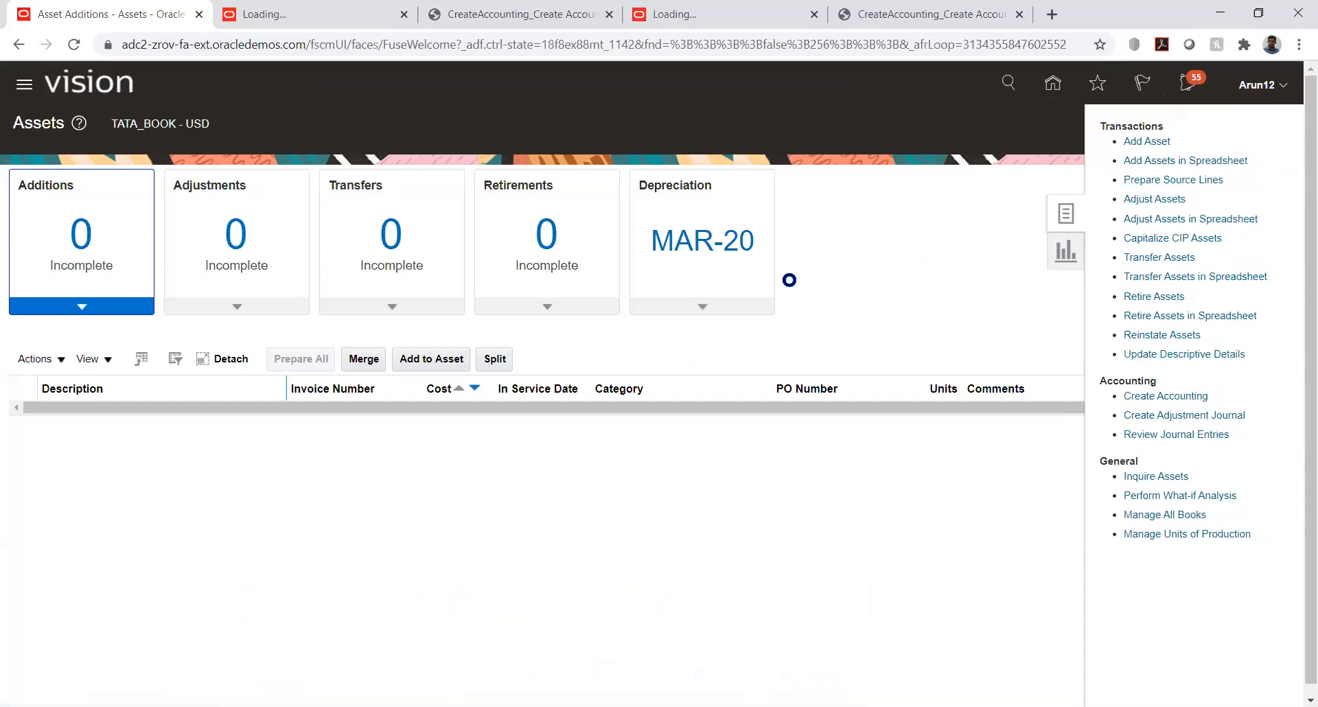
pyautogui.click(341, 346)
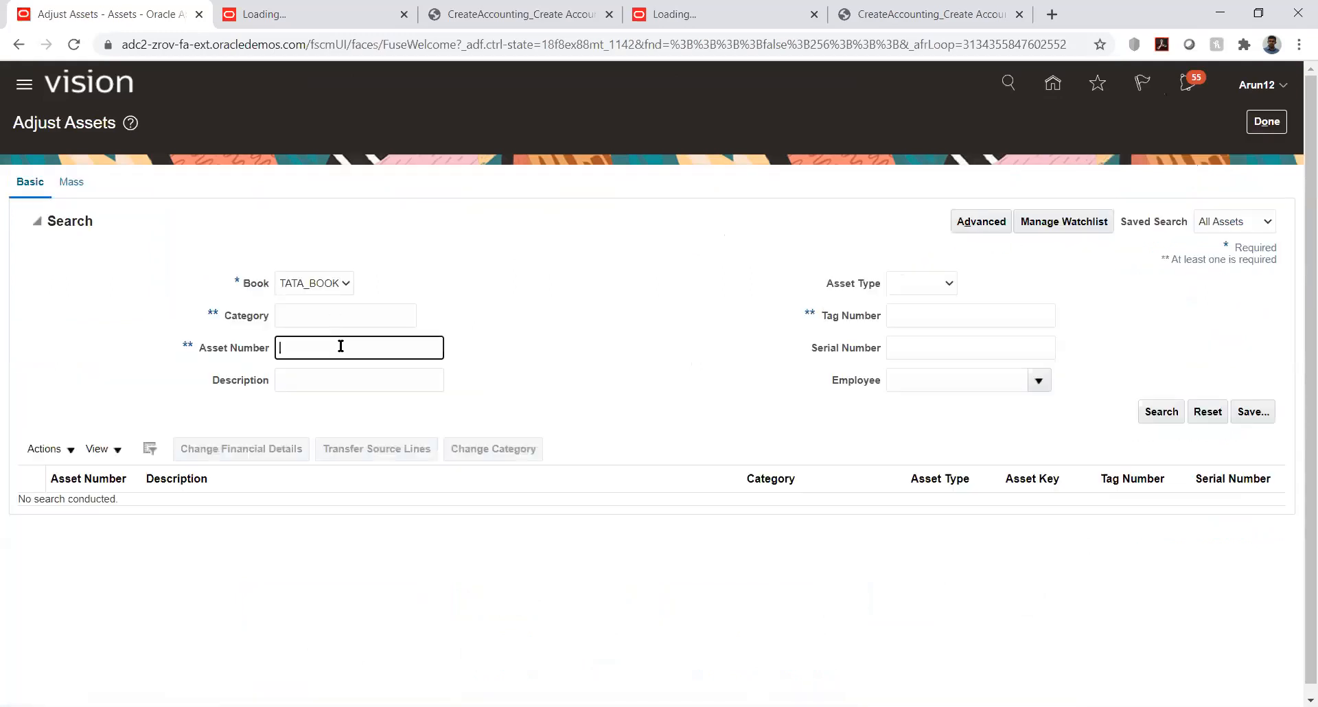
pyautogui.write('12')
pyautogui.click(1161, 411)
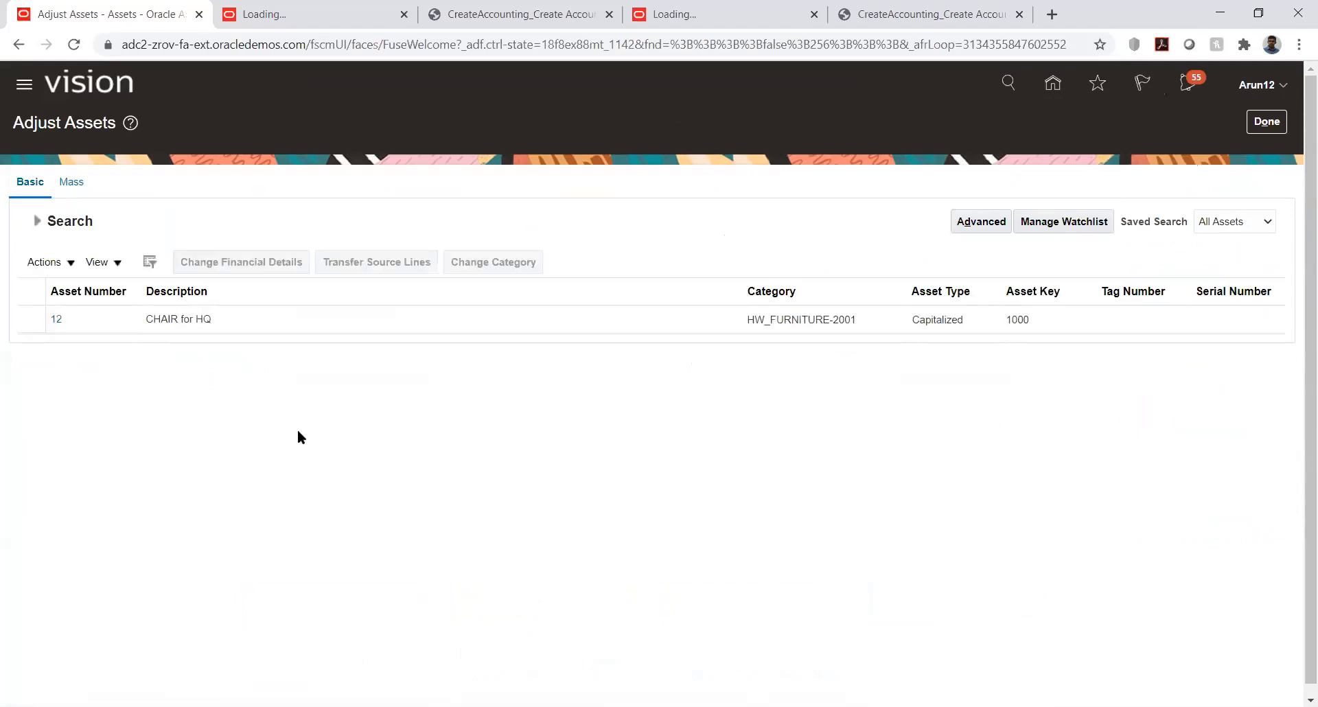
pyautogui.click(52, 323)
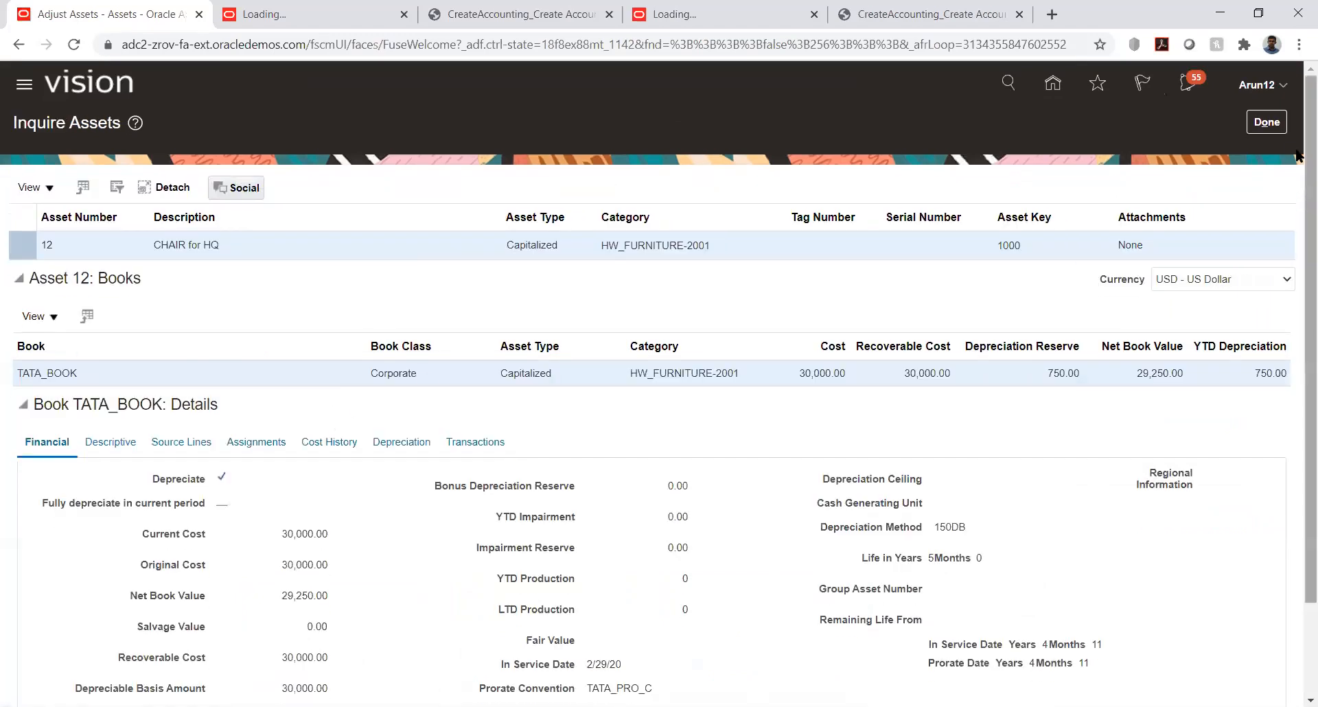
pyautogui.click(1267, 122)
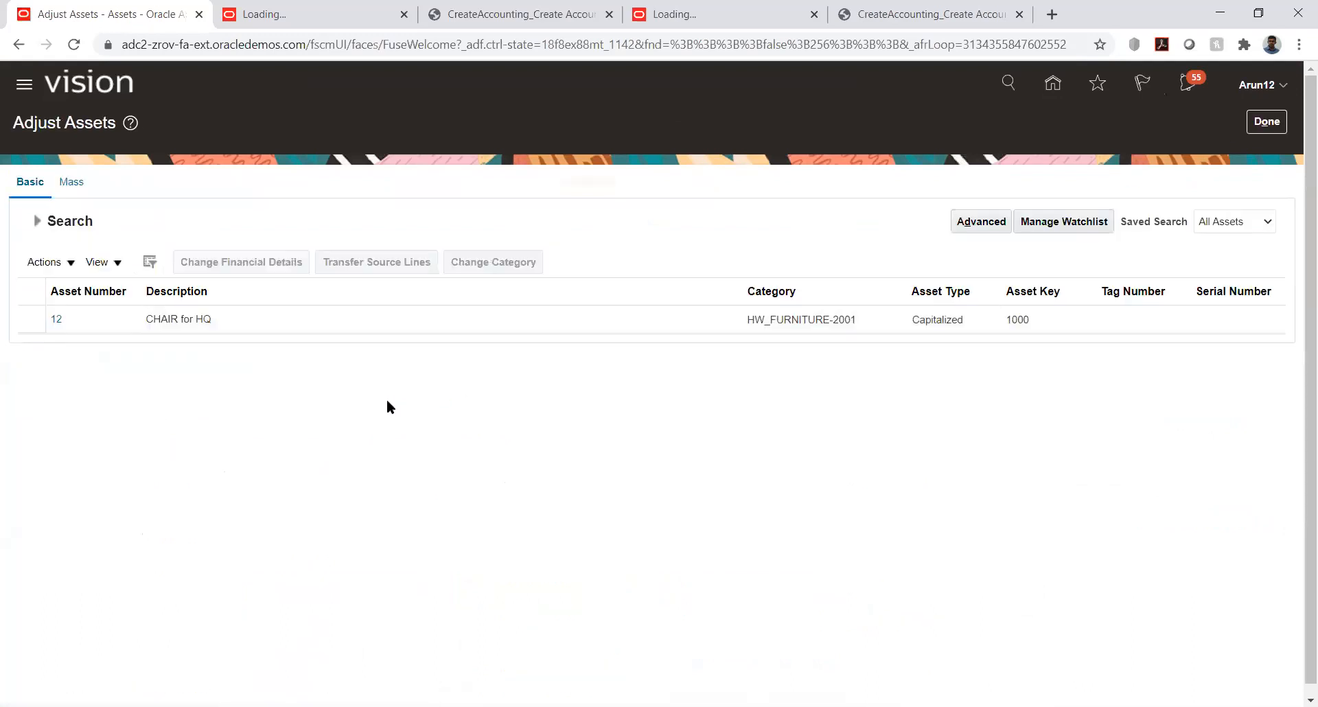
# Open the financial details of asset 12 for change and set its cost to 28,000.
pyautogui.click(108, 321)
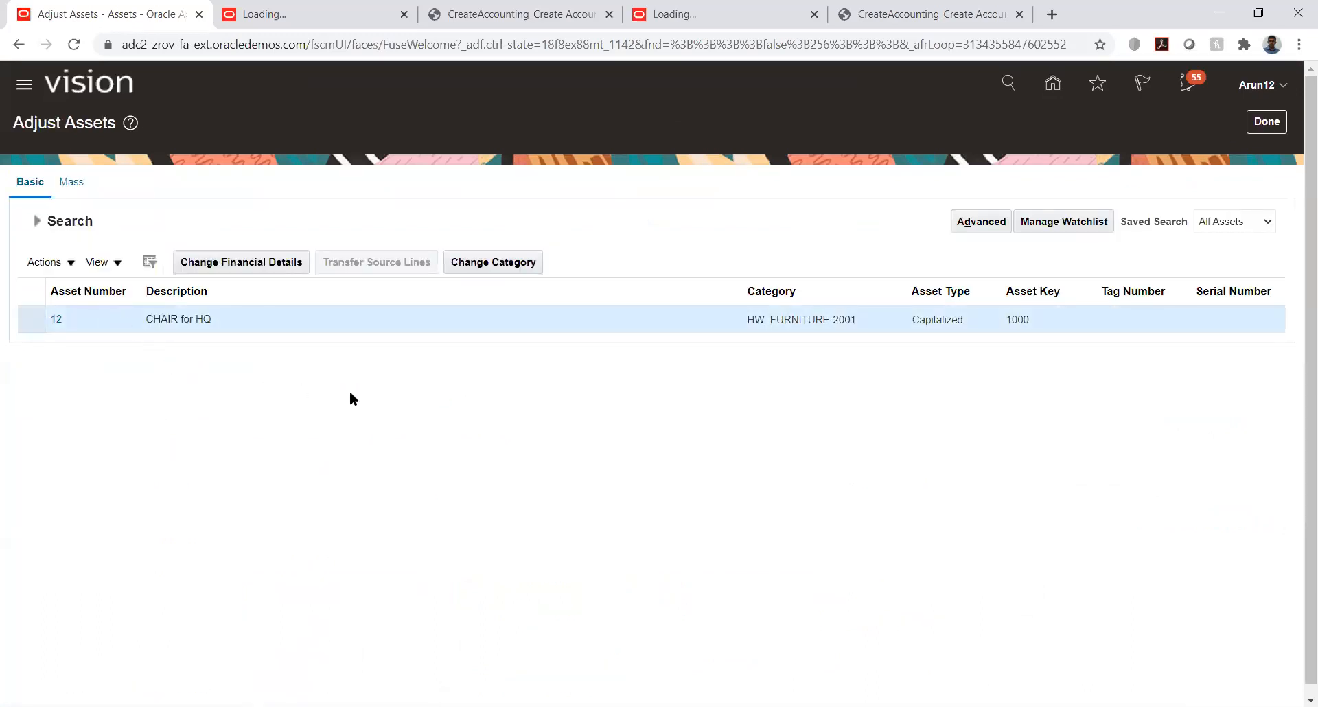
pyautogui.click(279, 262)
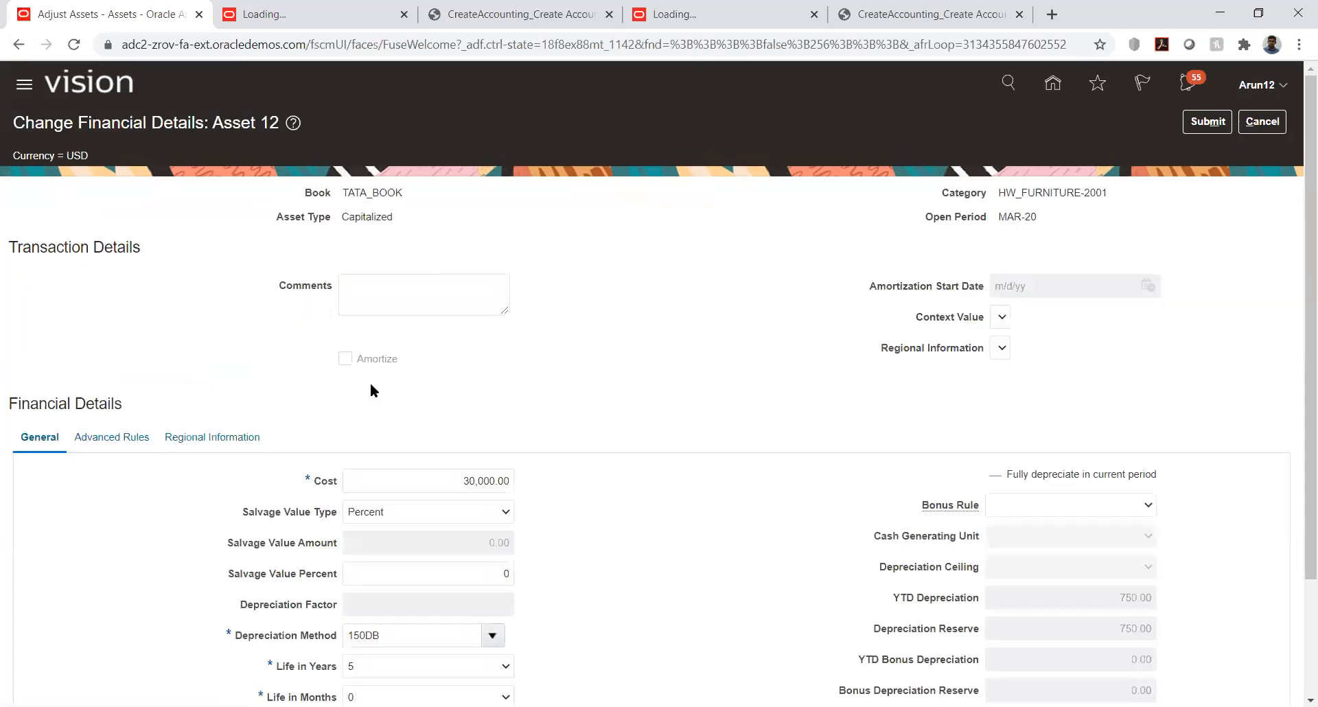
pyautogui.scroll(-1, 371, 385)
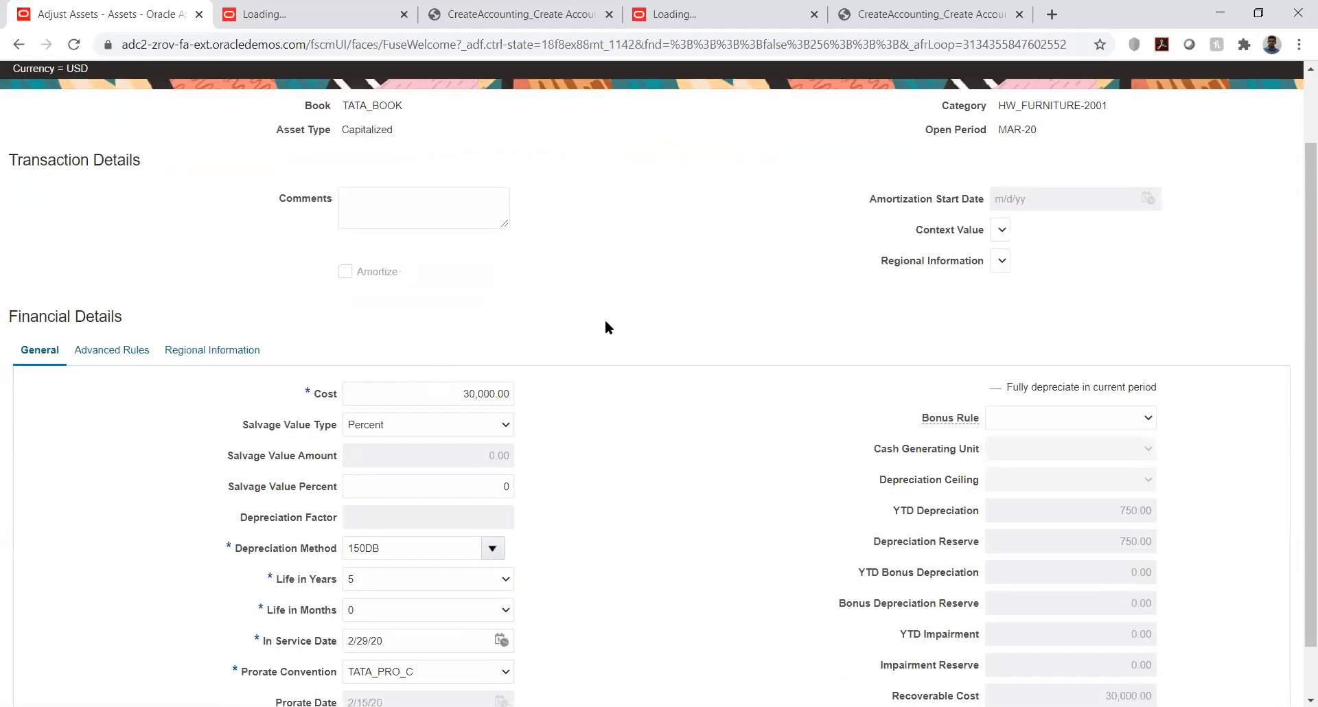
pyautogui.scroll(-1, 607, 327)
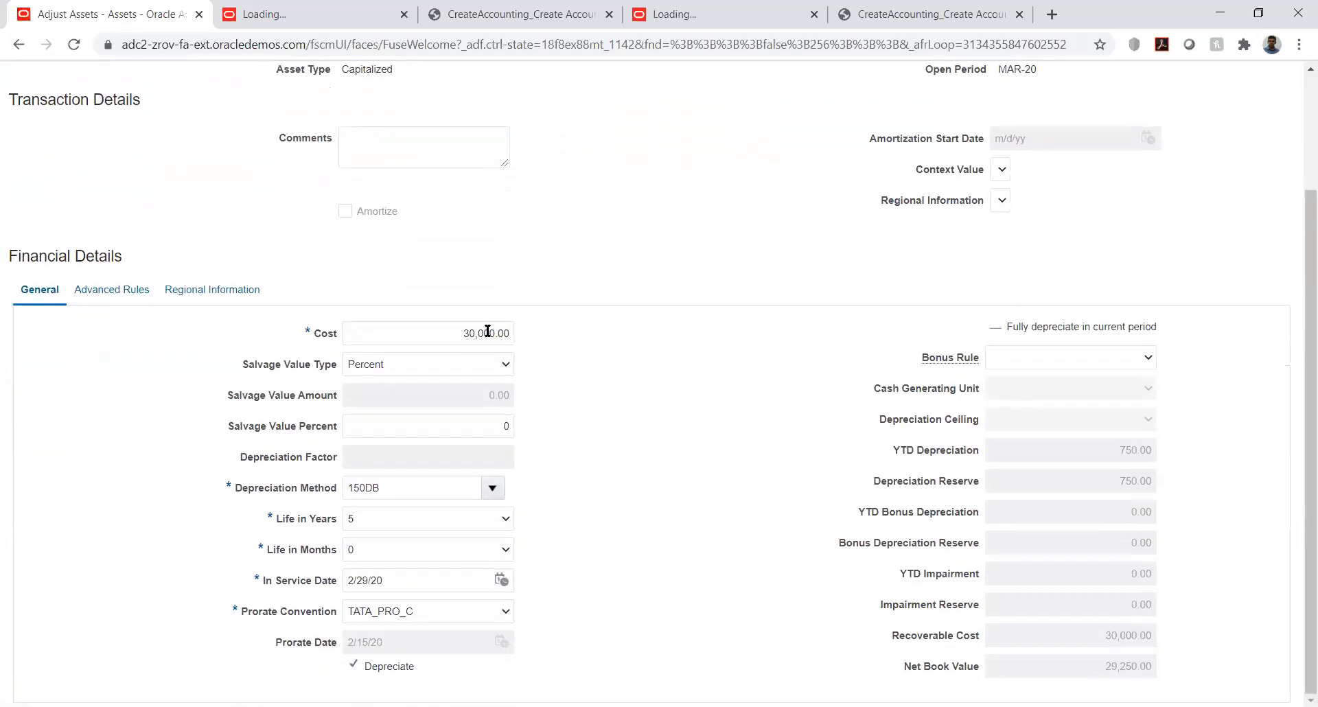
pyautogui.doubleClick(464, 333)
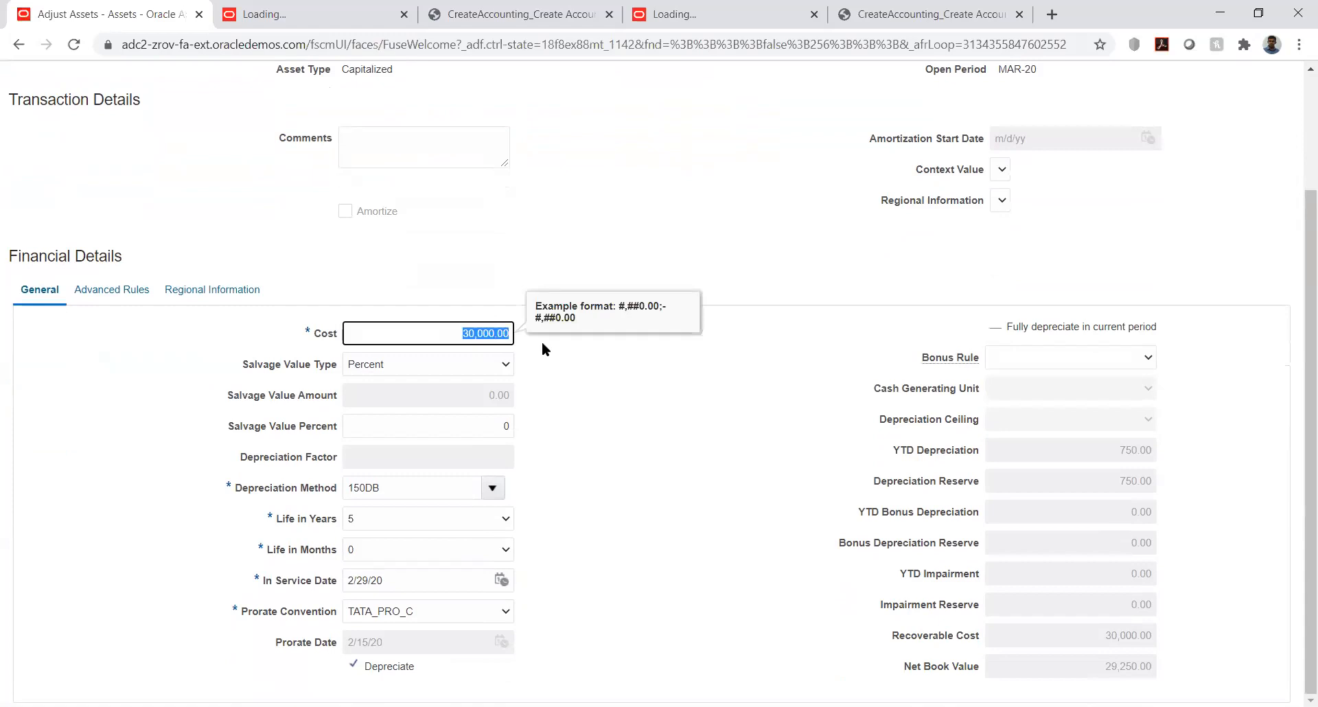
pyautogui.write('28000')
pyautogui.press('Tab')
pyautogui.click(634, 364)
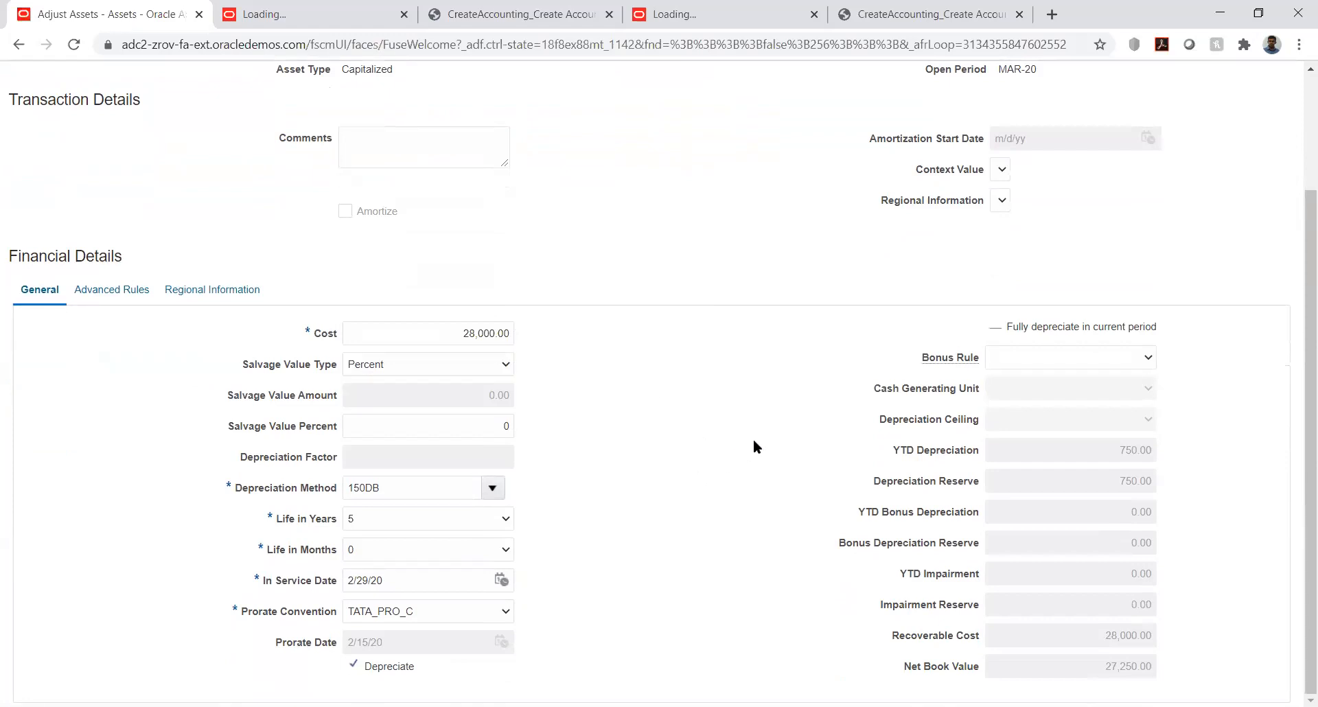
# Submit the cost adjustment for asset 12 and close Adjust Assets.
pyautogui.scroll(2, 754, 440)
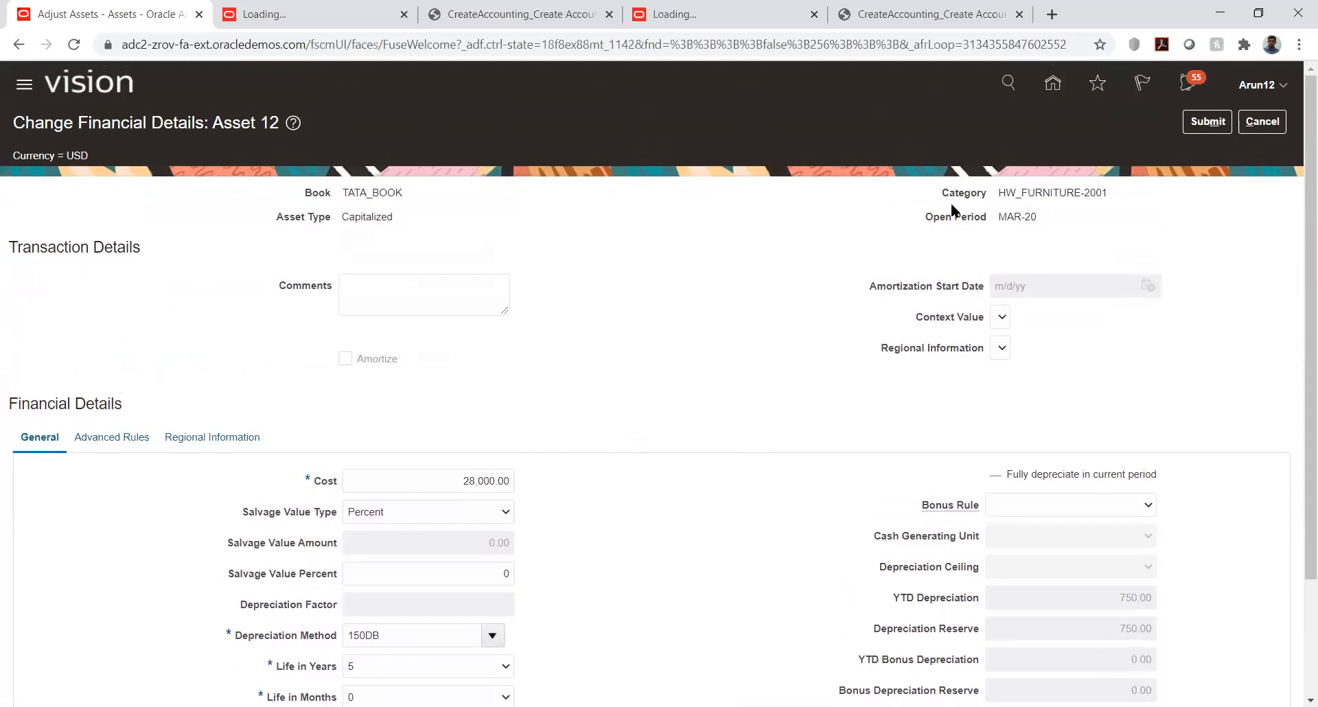
pyautogui.click(1207, 121)
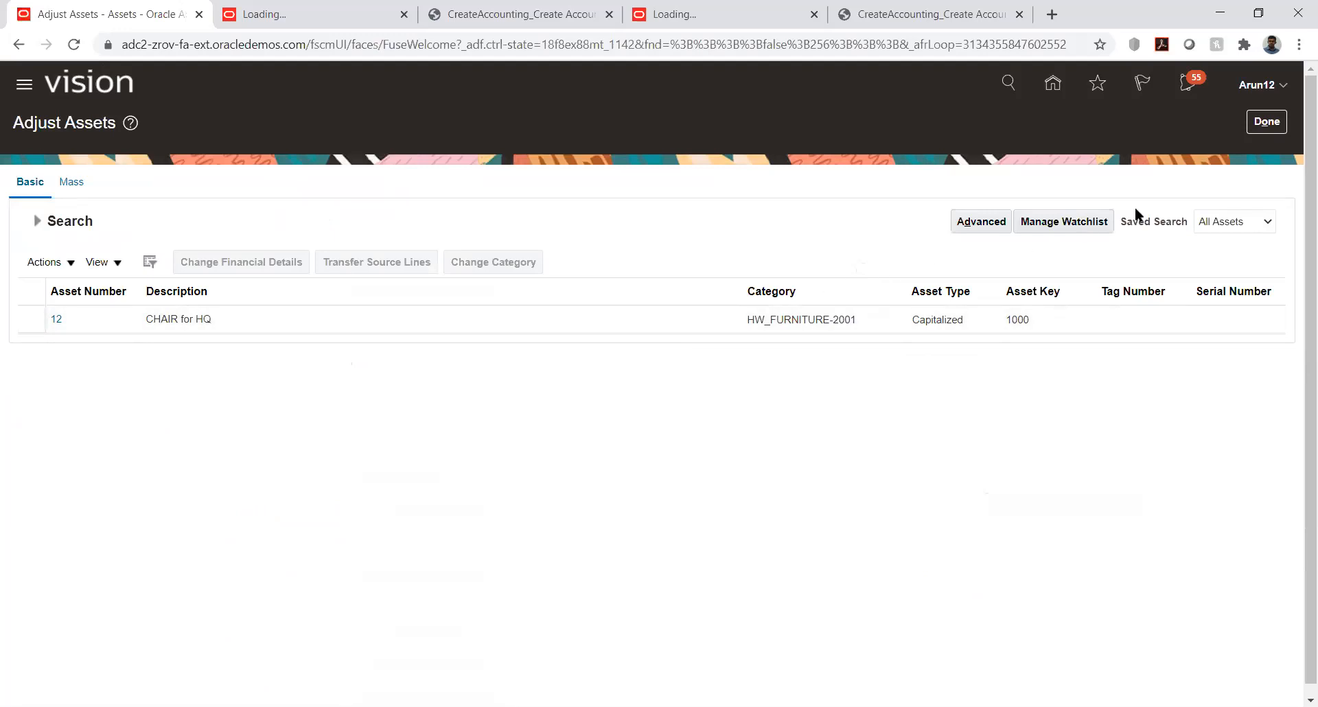
pyautogui.click(1257, 125)
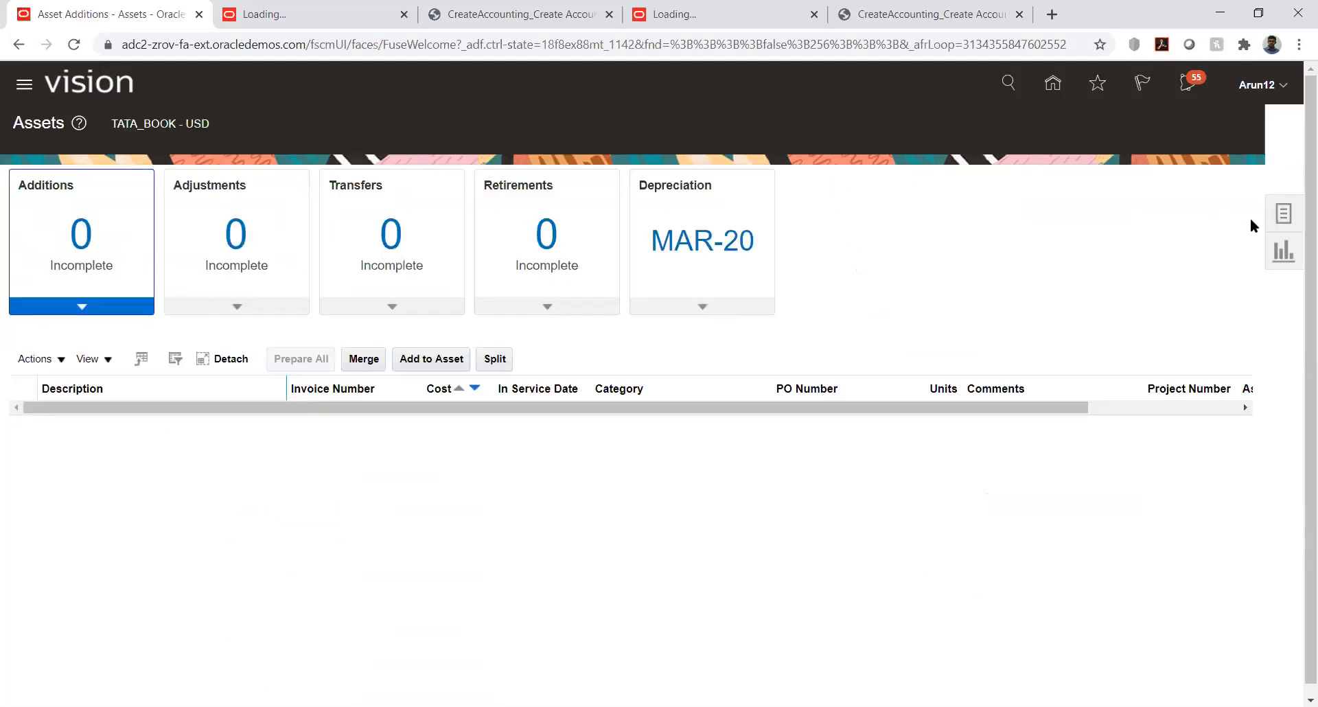
# Open Asset Inquiry and search for asset number 12.
pyautogui.click(1283, 214)
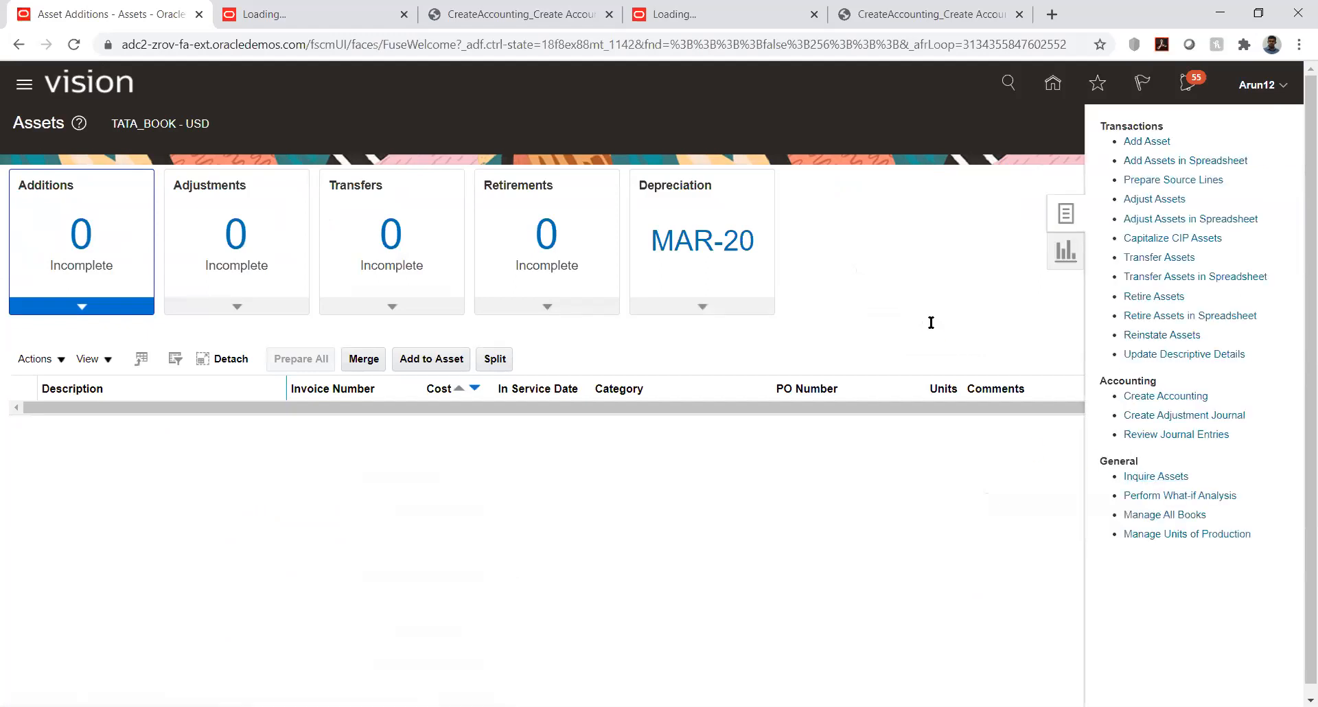
pyautogui.click(301, 349)
pyautogui.write('12')
pyautogui.click(1161, 415)
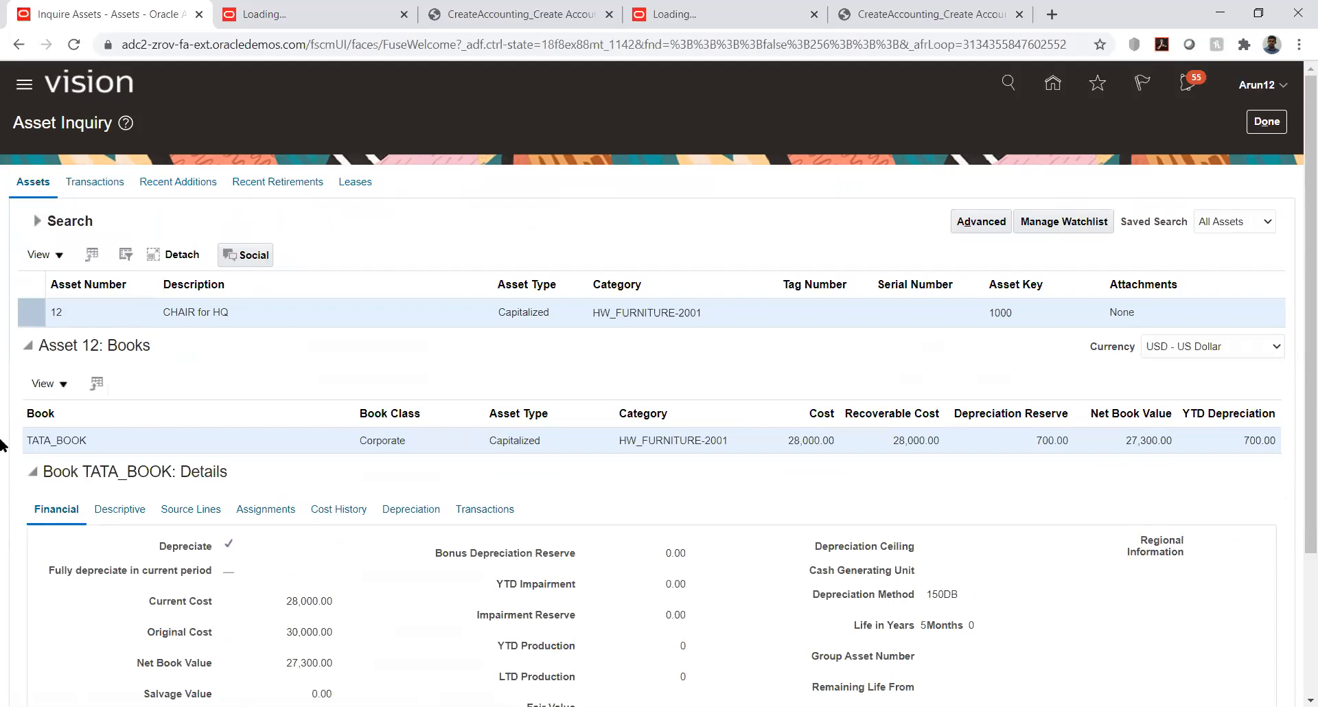
# Check asset 12's cost history in TATA_BOOK, and review its current cost and depreciation amounts in the financial details.
pyautogui.scroll(-3, 5, 447)
pyautogui.click(330, 321)
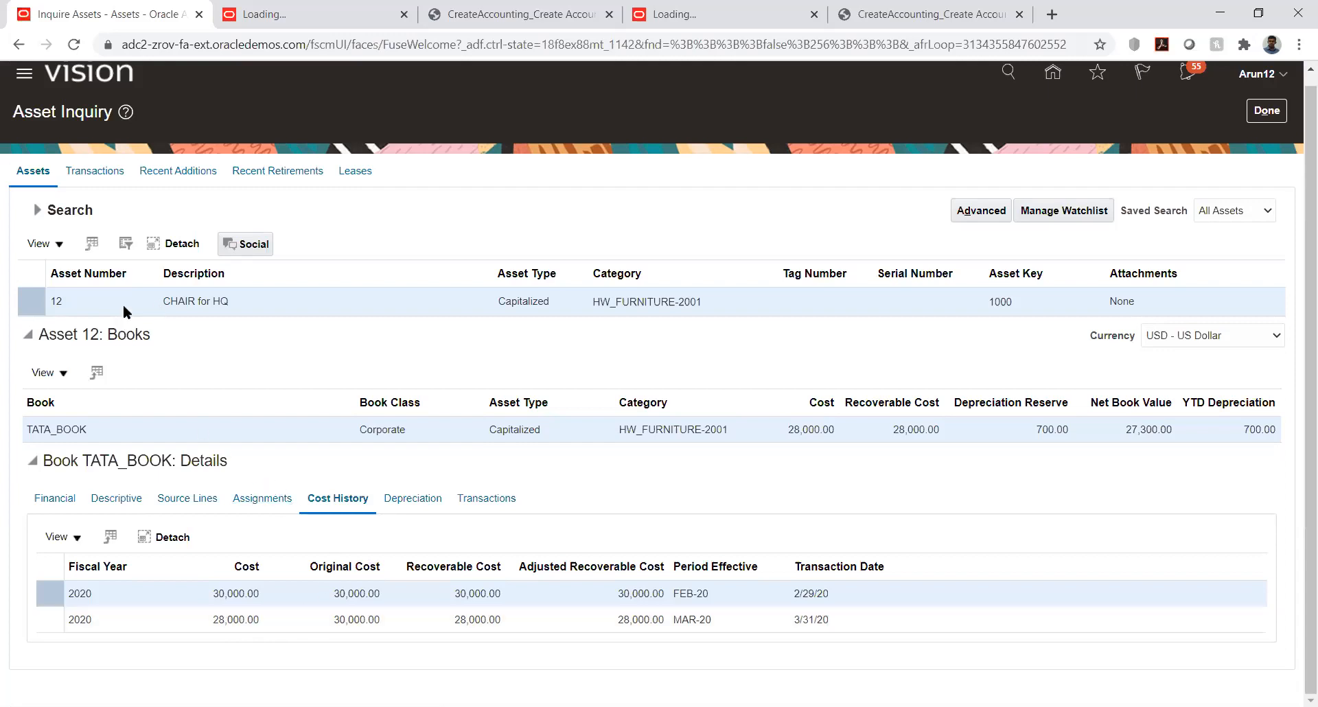
pyautogui.click(48, 498)
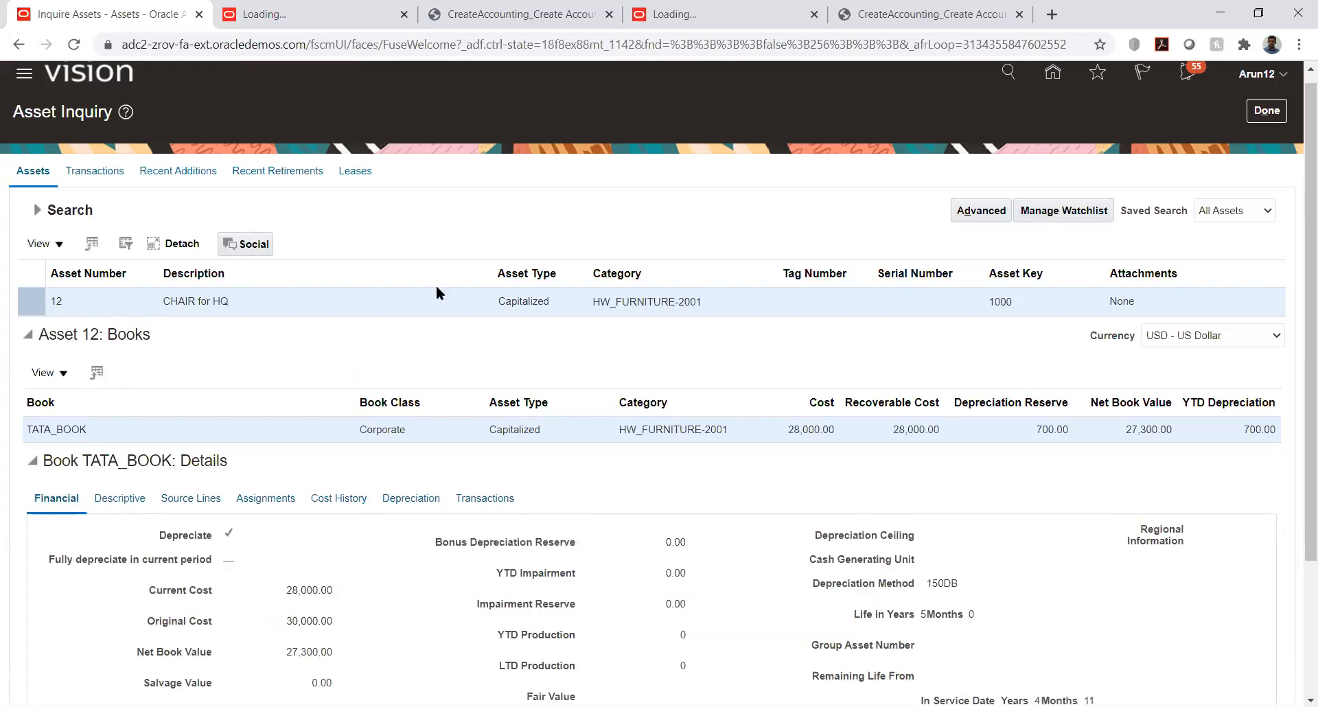
pyautogui.scroll(-3, 271, 418)
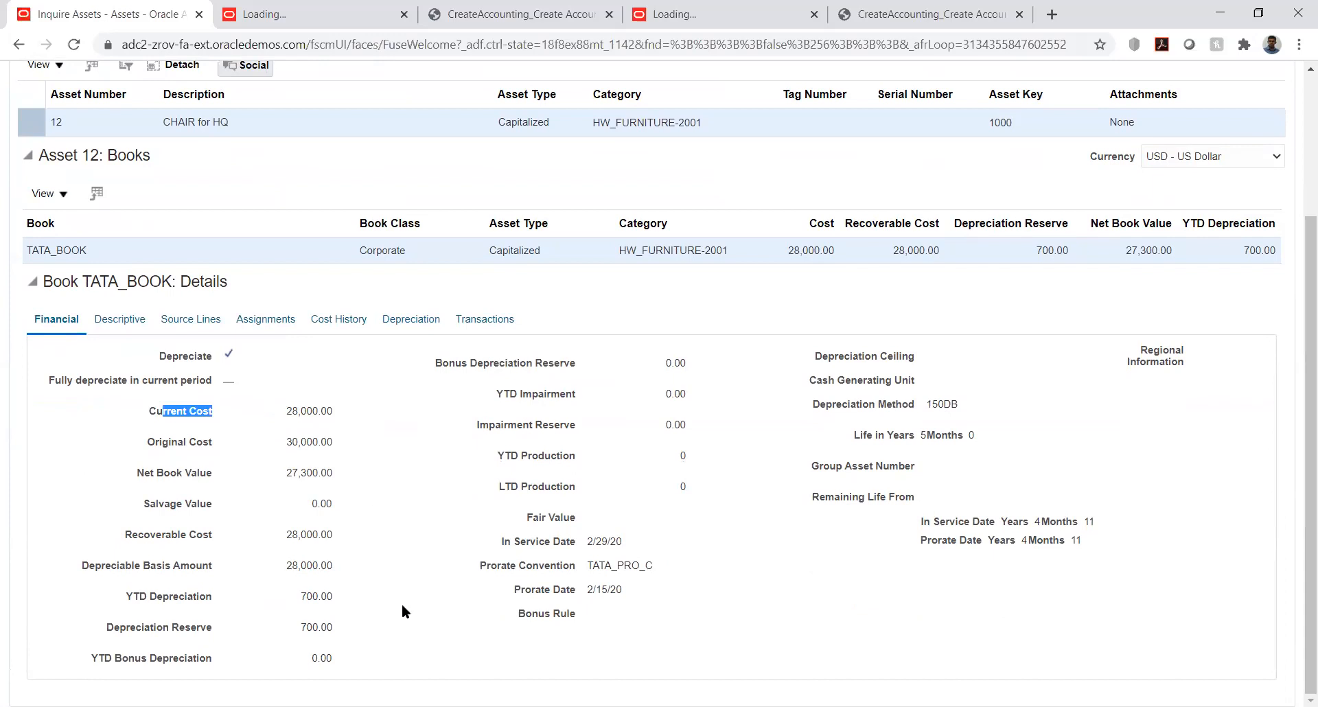
# Check asset 12's YTD depreciation and depreciation reserve in TATA_BOOK, and view its depreciation by period.
pyautogui.click(304, 596)
pyautogui.doubleClick(305, 596)
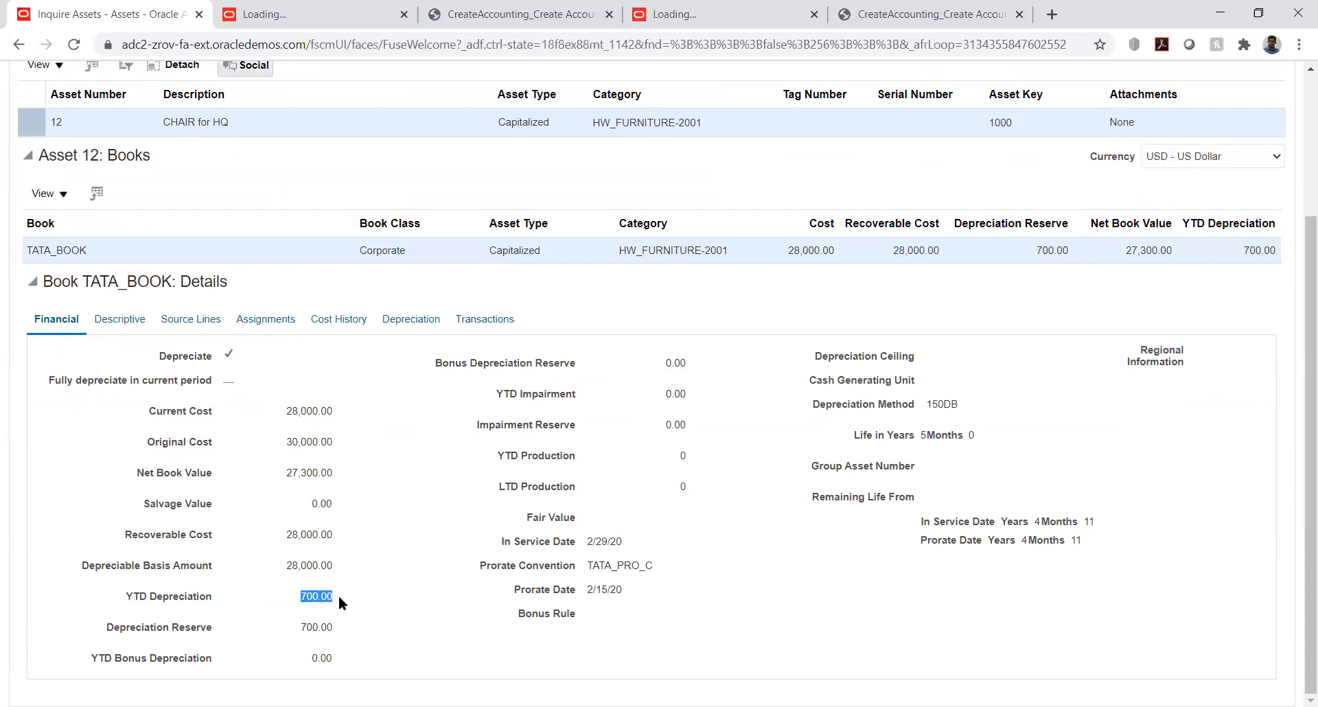
pyautogui.click(367, 580)
pyautogui.moveTo(301, 627); pyautogui.dragTo(332, 628)
pyautogui.click(365, 620)
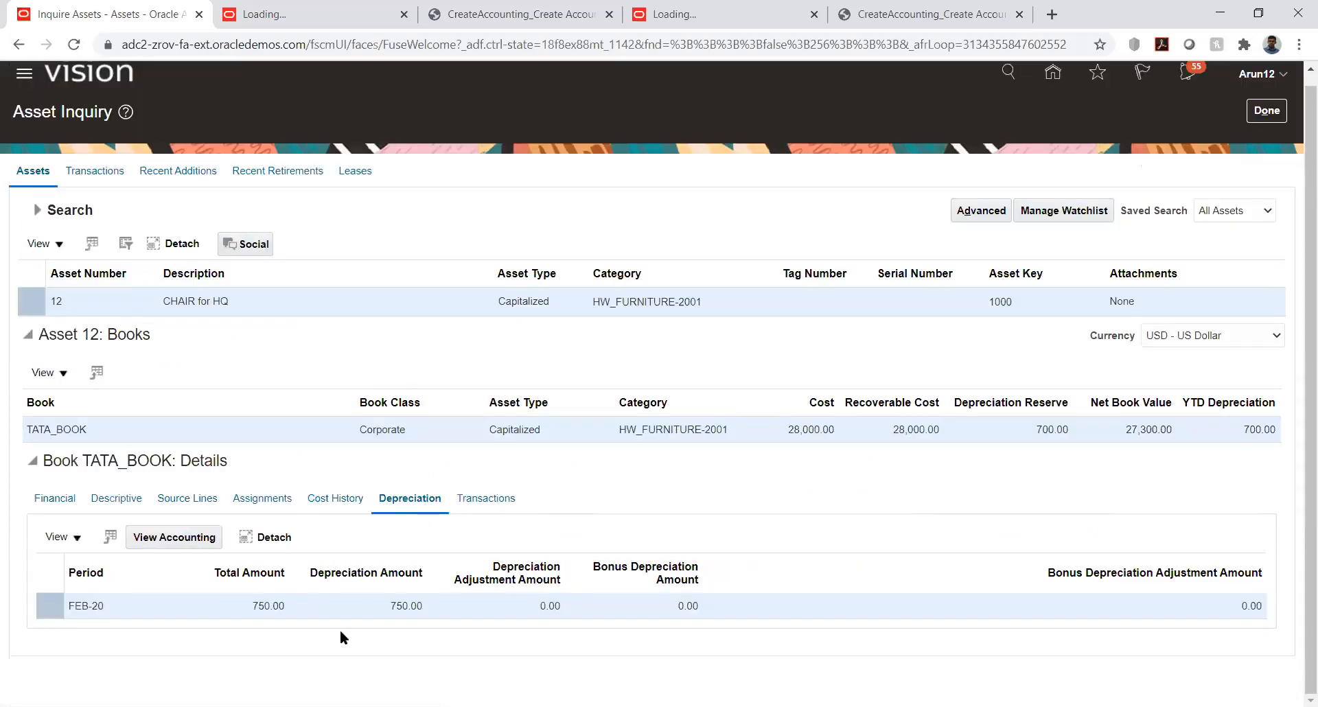
# Review asset 12's addition, transfer in, transfer and adjustment transactions in TATA_BOOK, and close Asset Inquiry.
pyautogui.click(499, 505)
pyautogui.scroll(-3, 348, 536)
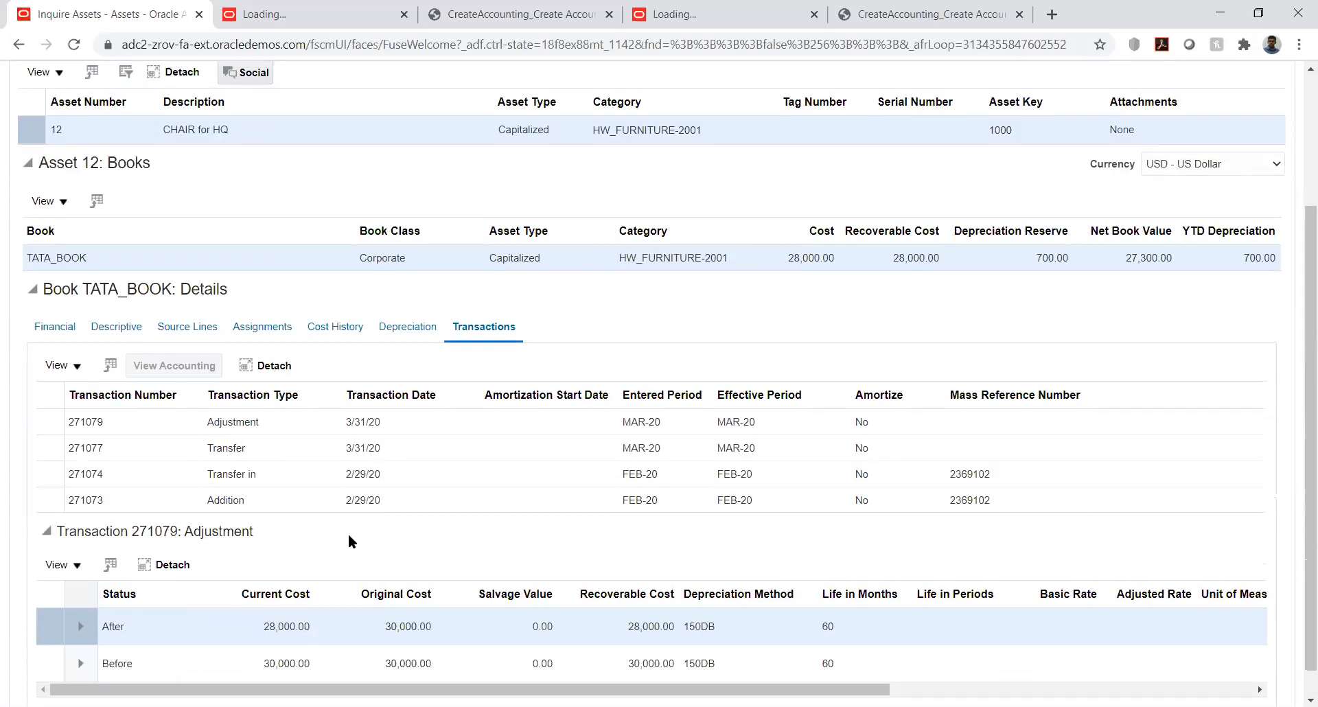
pyautogui.scroll(-1, 320, 540)
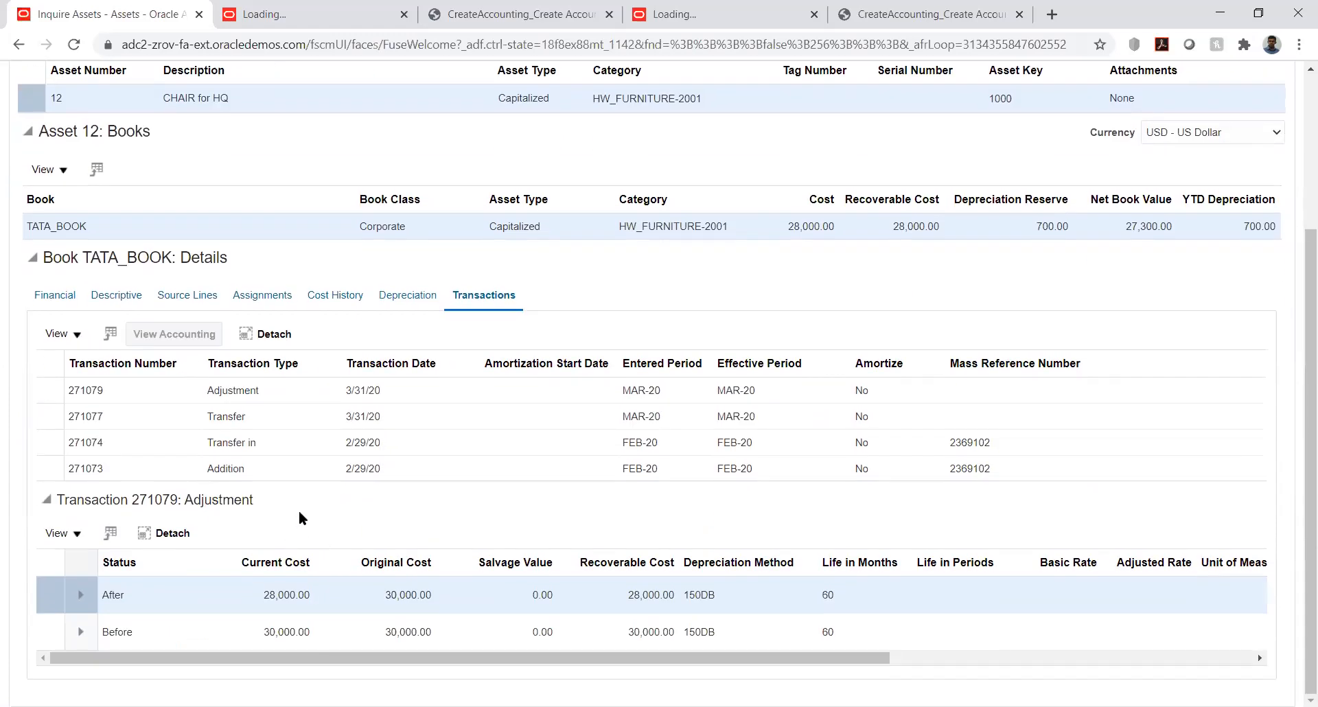
pyautogui.click(268, 469)
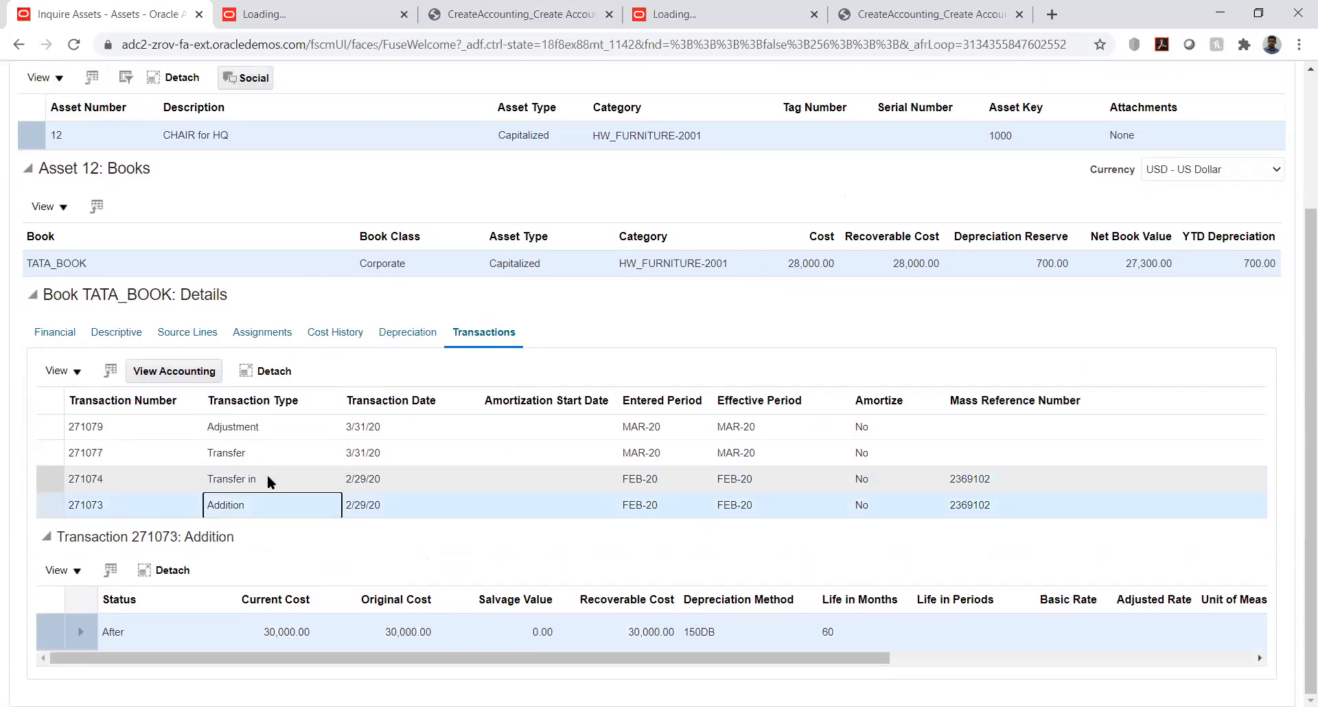
pyautogui.click(267, 478)
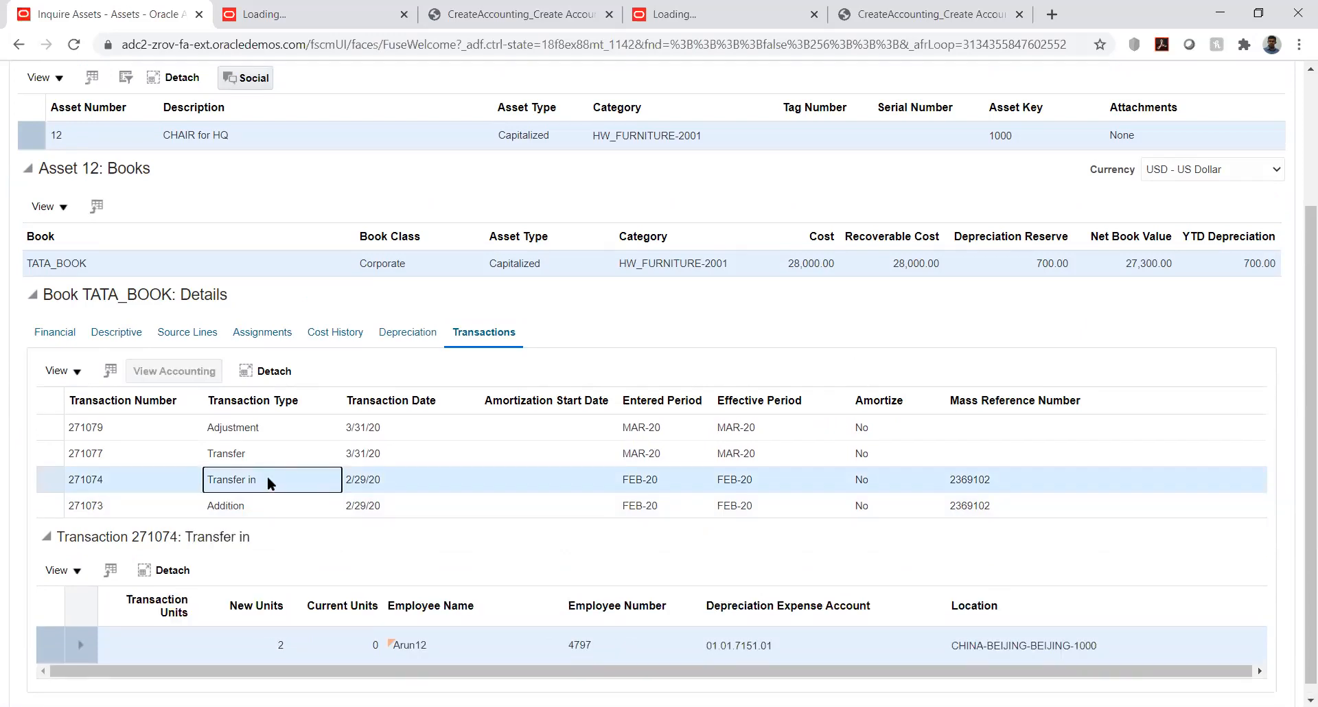
pyautogui.click(259, 455)
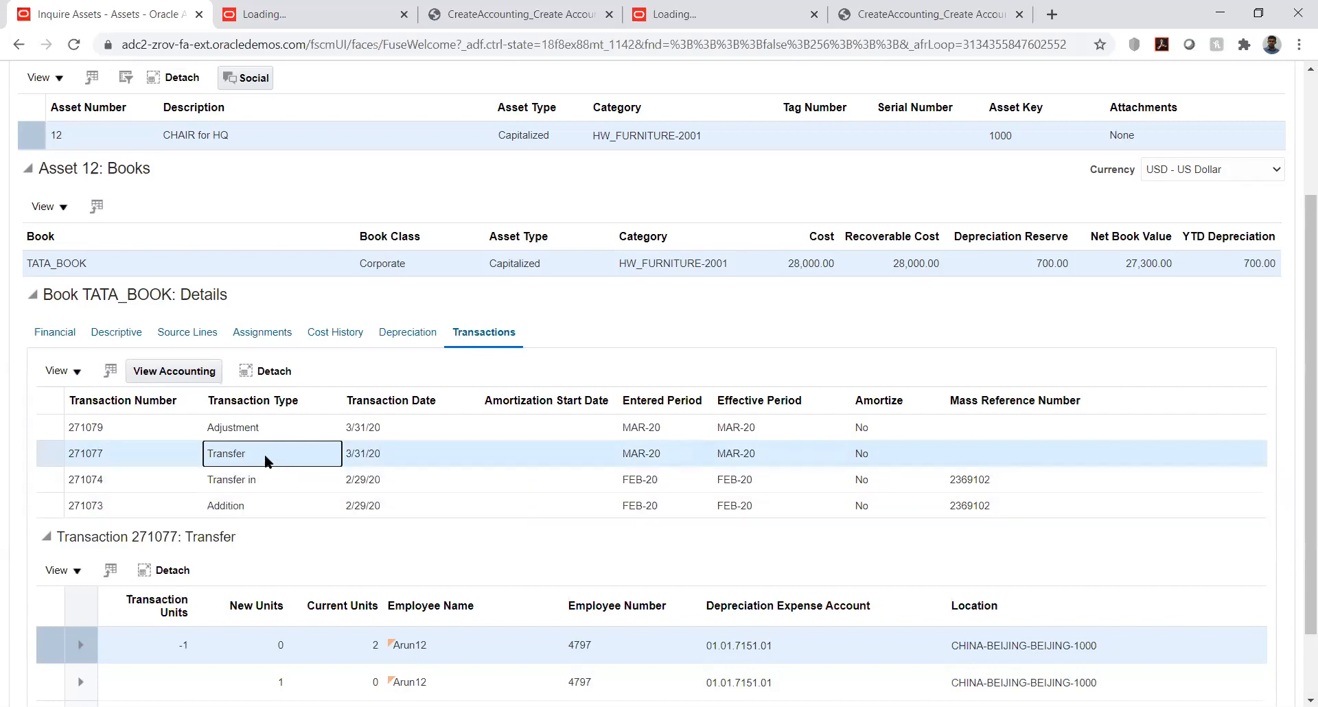
pyautogui.click(271, 432)
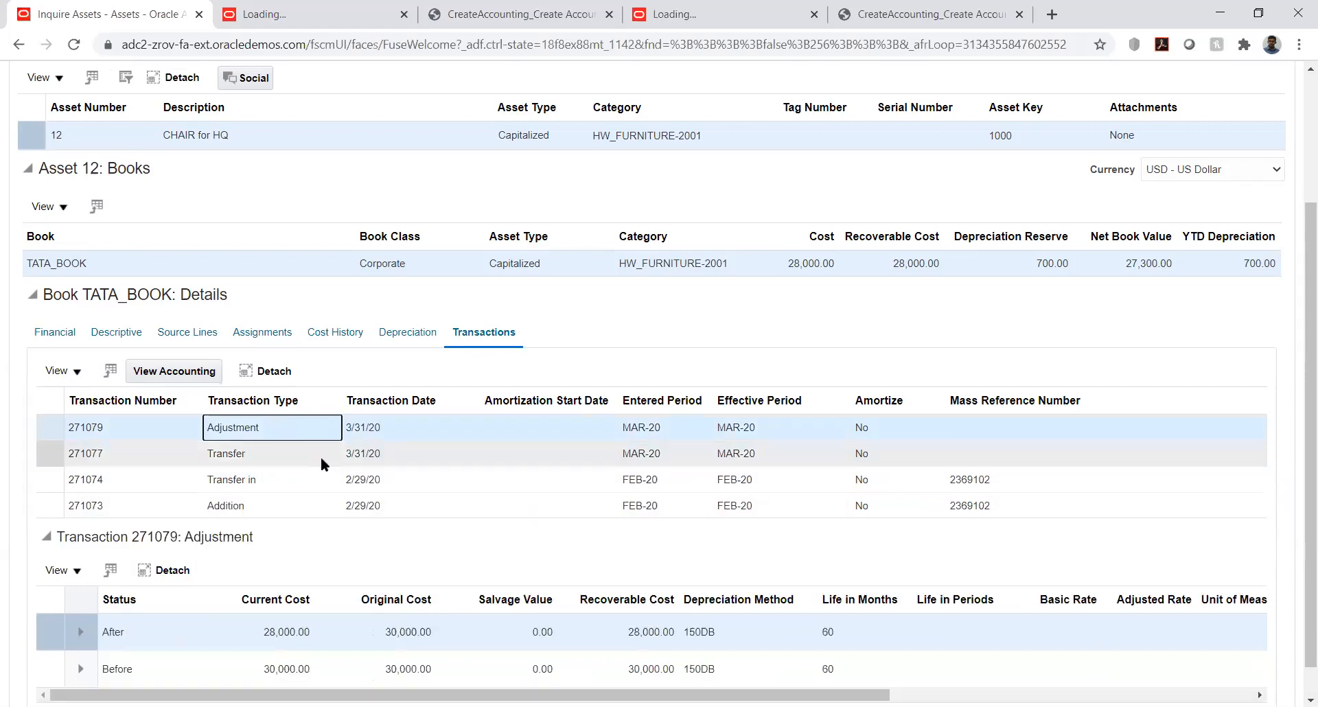
pyautogui.scroll(-1, 294, 529)
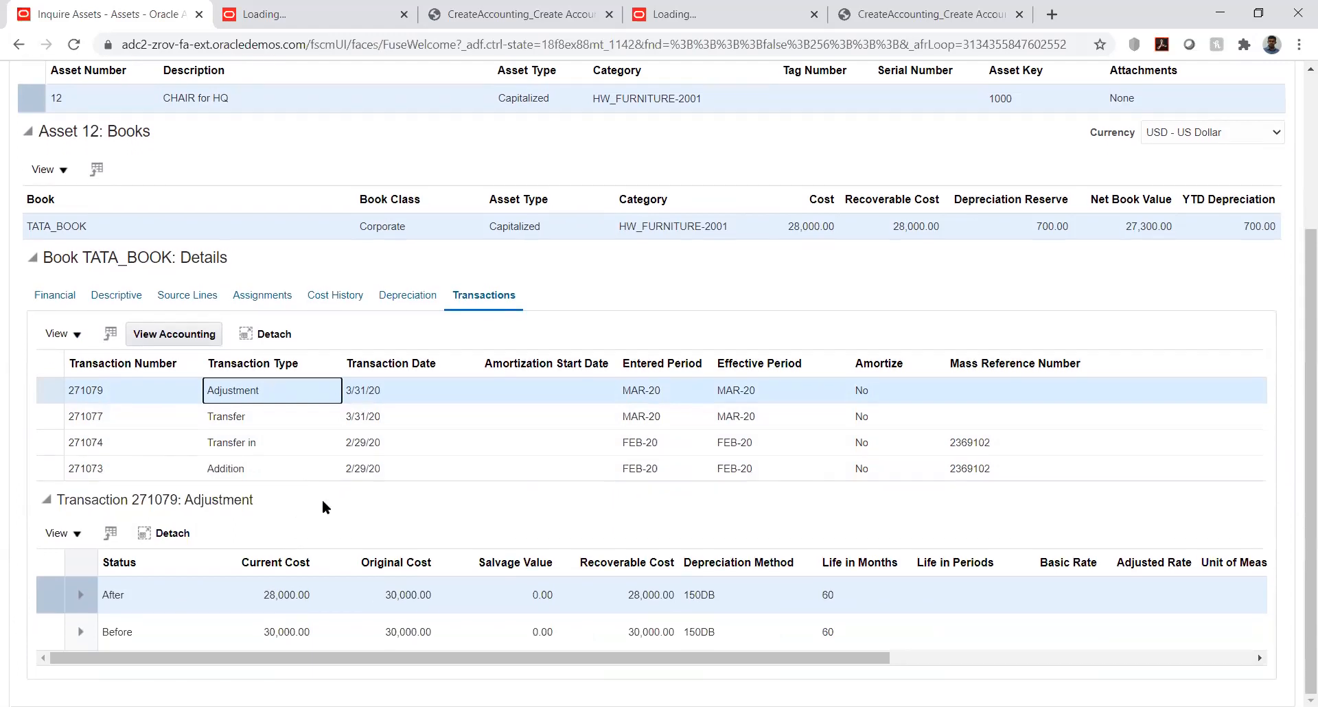
pyautogui.scroll(3, 480, 505)
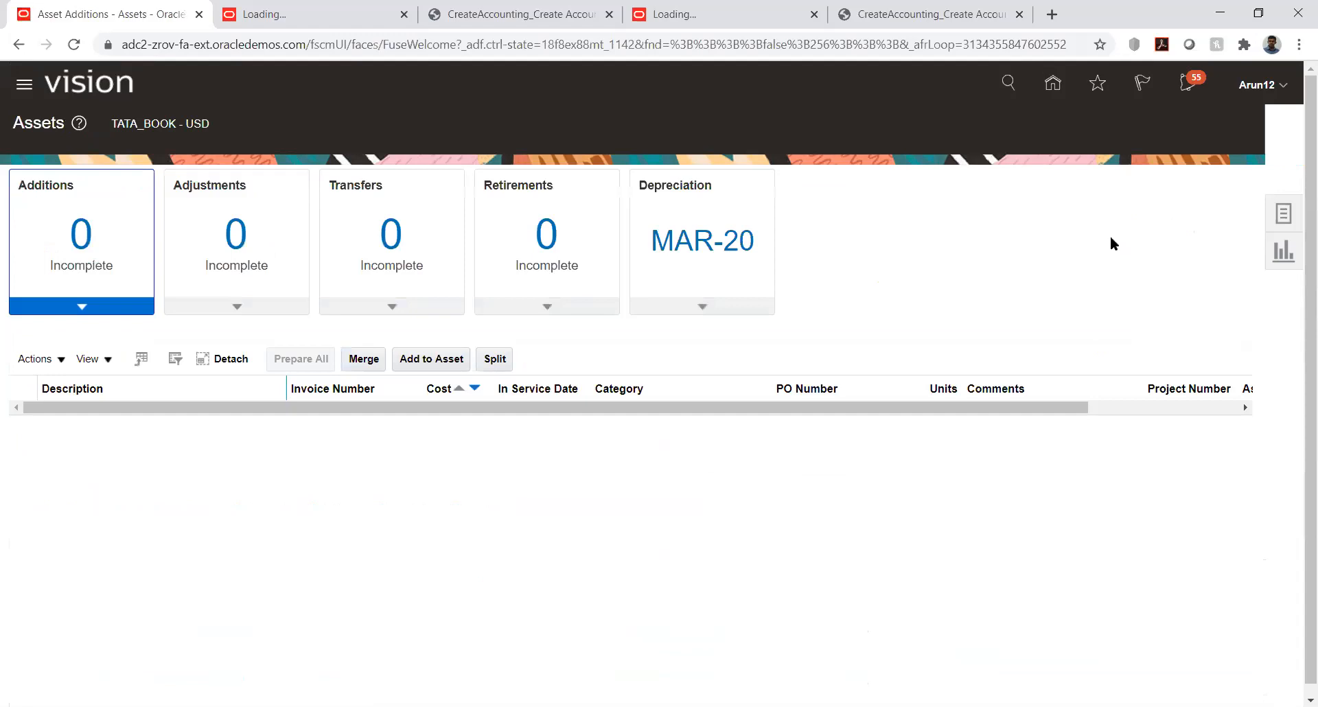
# Submit Create Accounting for TATA_BOOK with end date 3/31/20, Final mode and the Detail report style.
pyautogui.click(1283, 213)
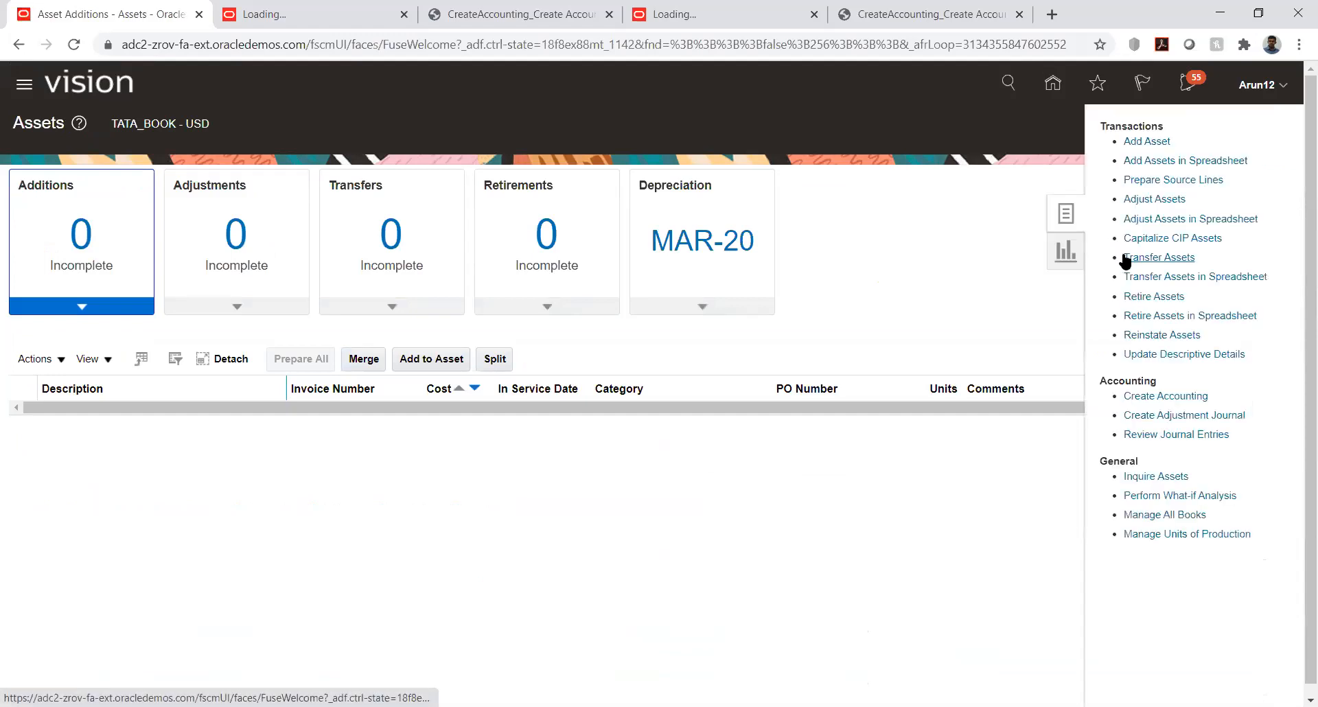
pyautogui.click(1144, 396)
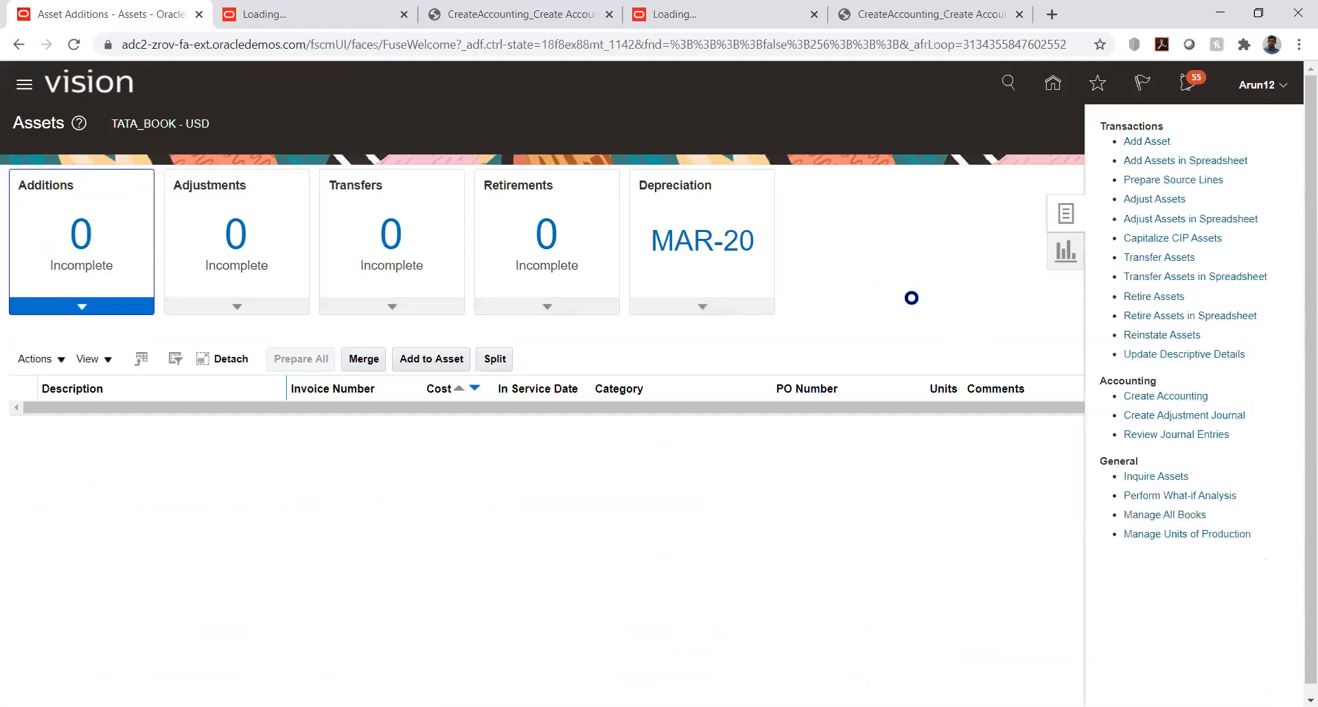
pyautogui.click(270, 338)
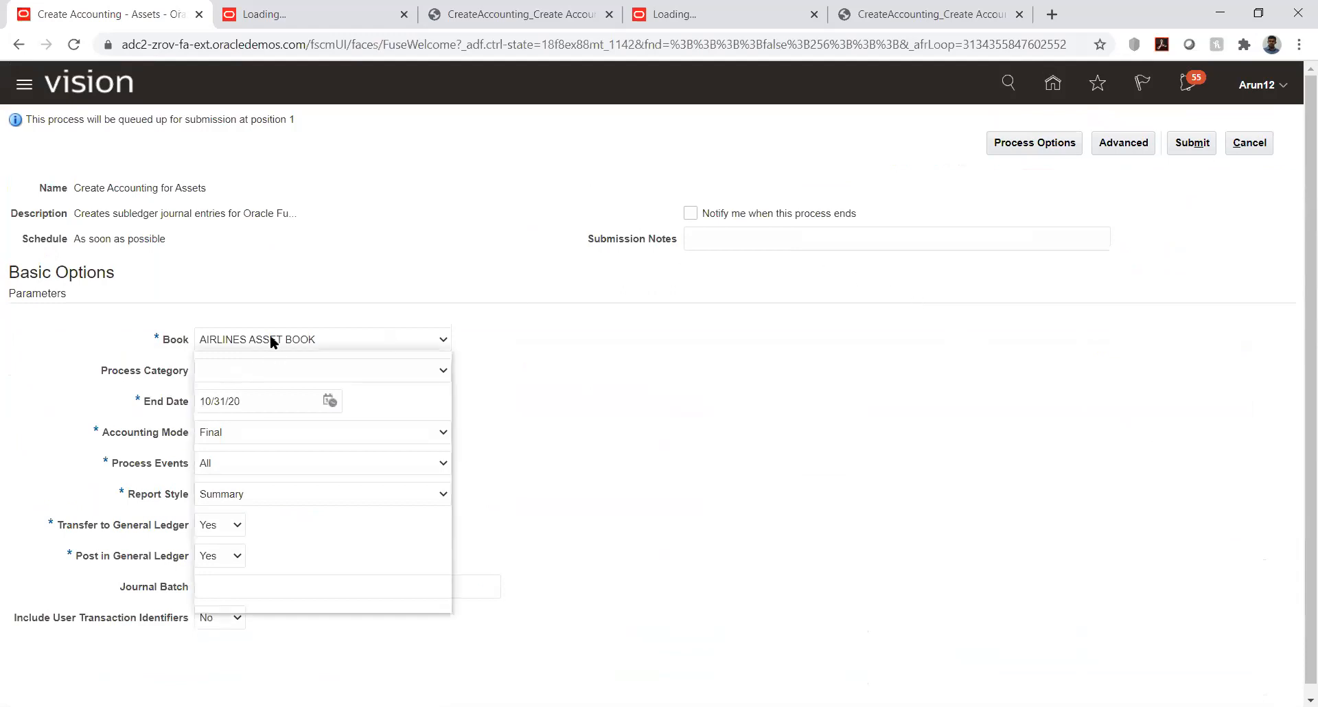
pyautogui.press('t')
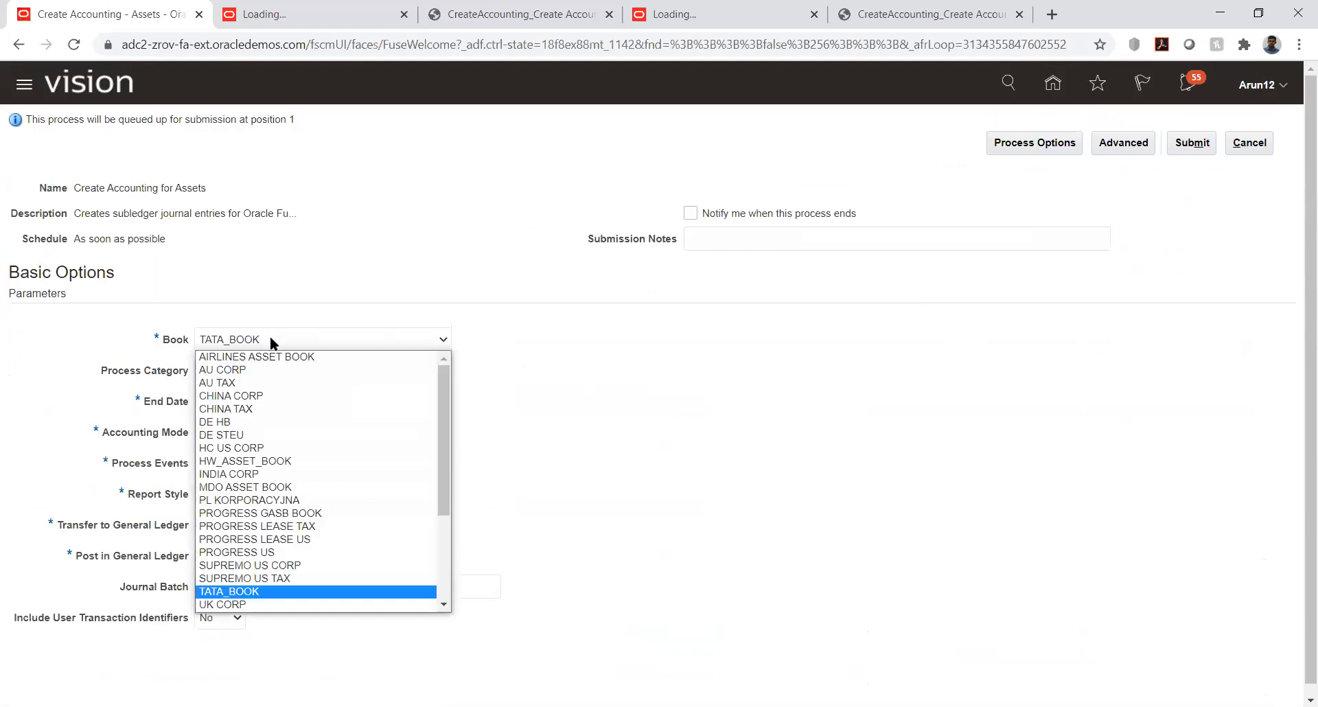
pyautogui.press('Return')
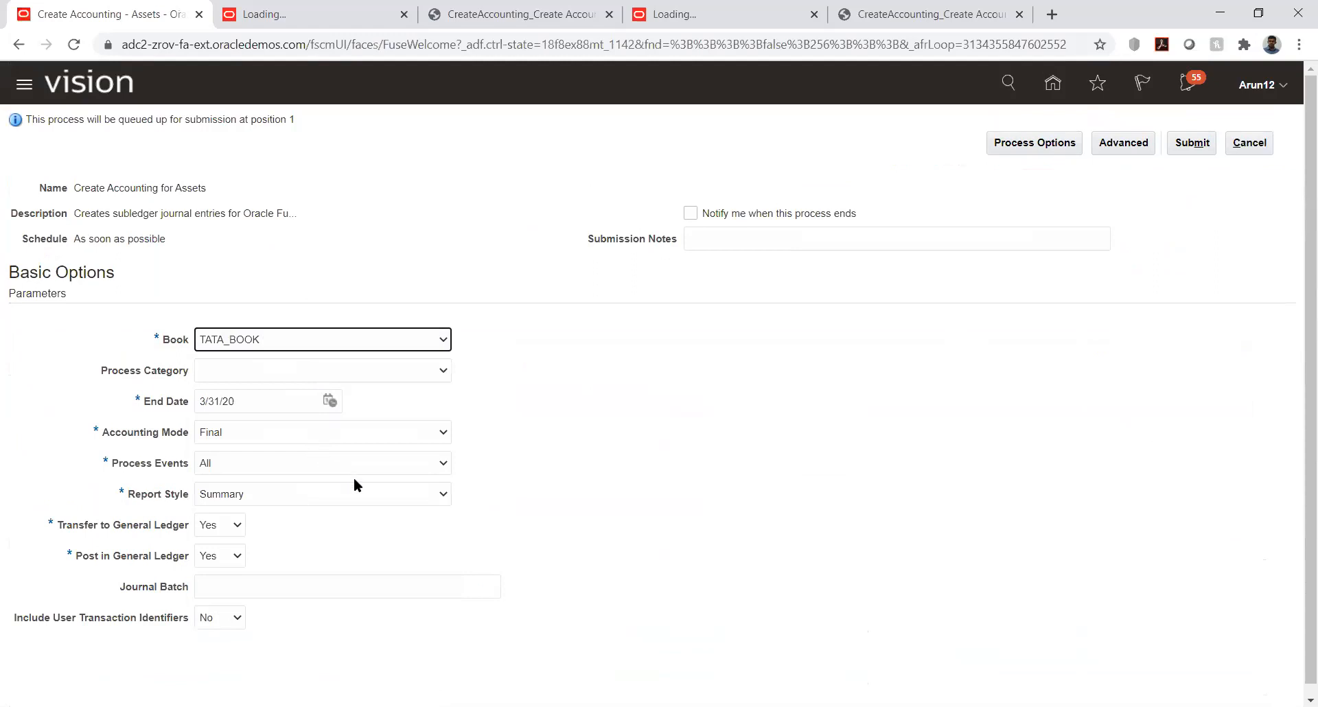
pyautogui.click(352, 494)
pyautogui.click(331, 521)
pyautogui.click(1191, 142)
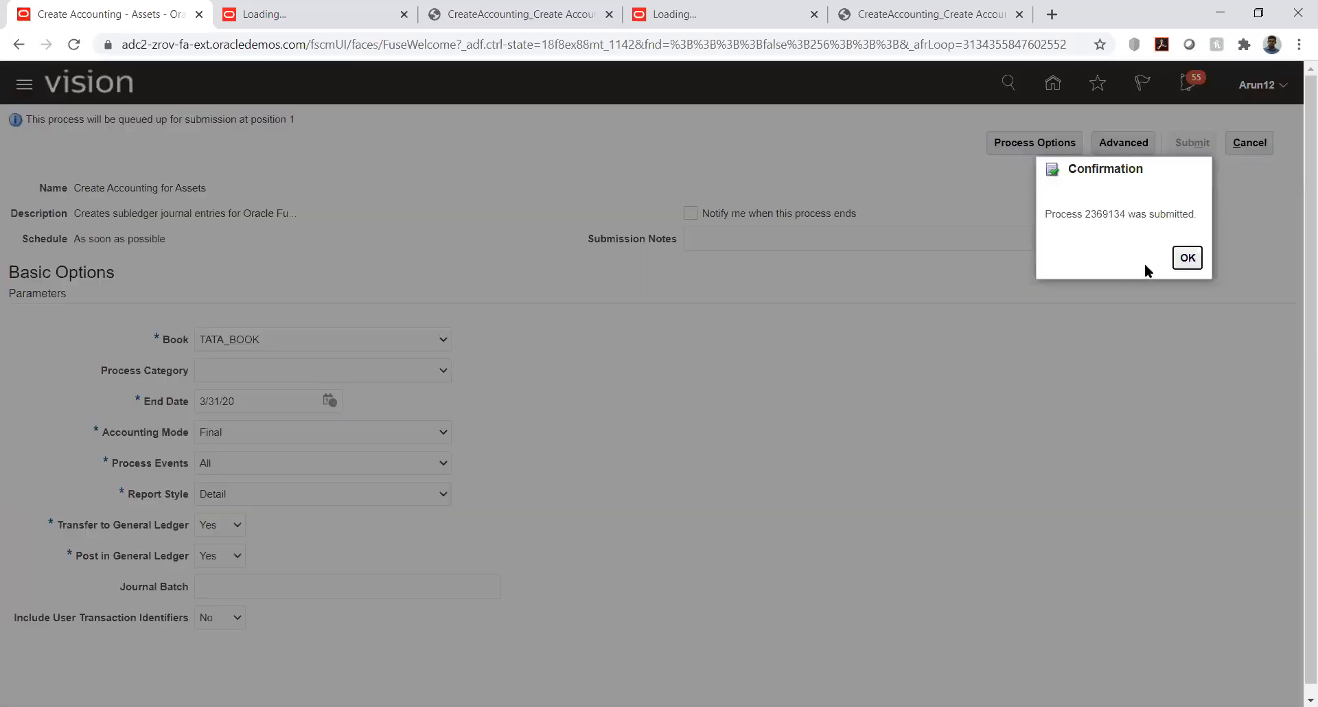
pyautogui.click(1188, 257)
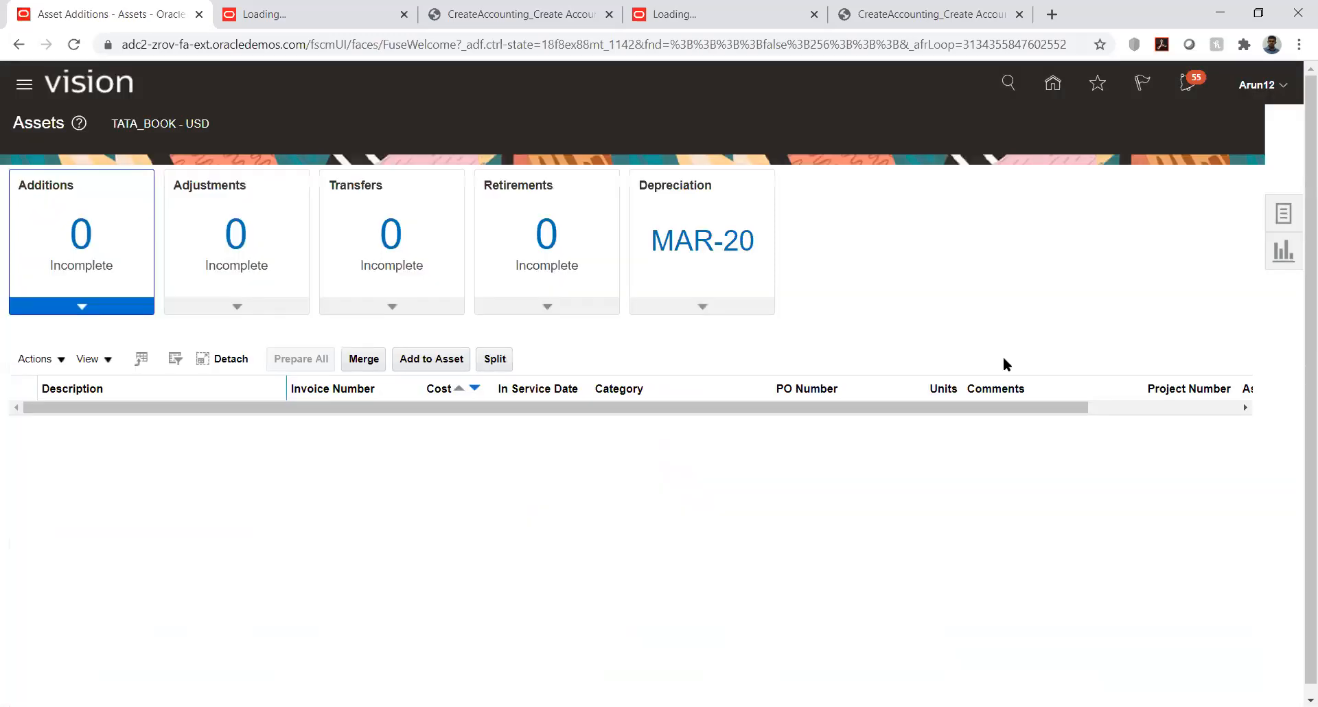
# Open Scheduled Processes and refresh the list until the new Create Accounting Execution Report has run.
pyautogui.click(1054, 86)
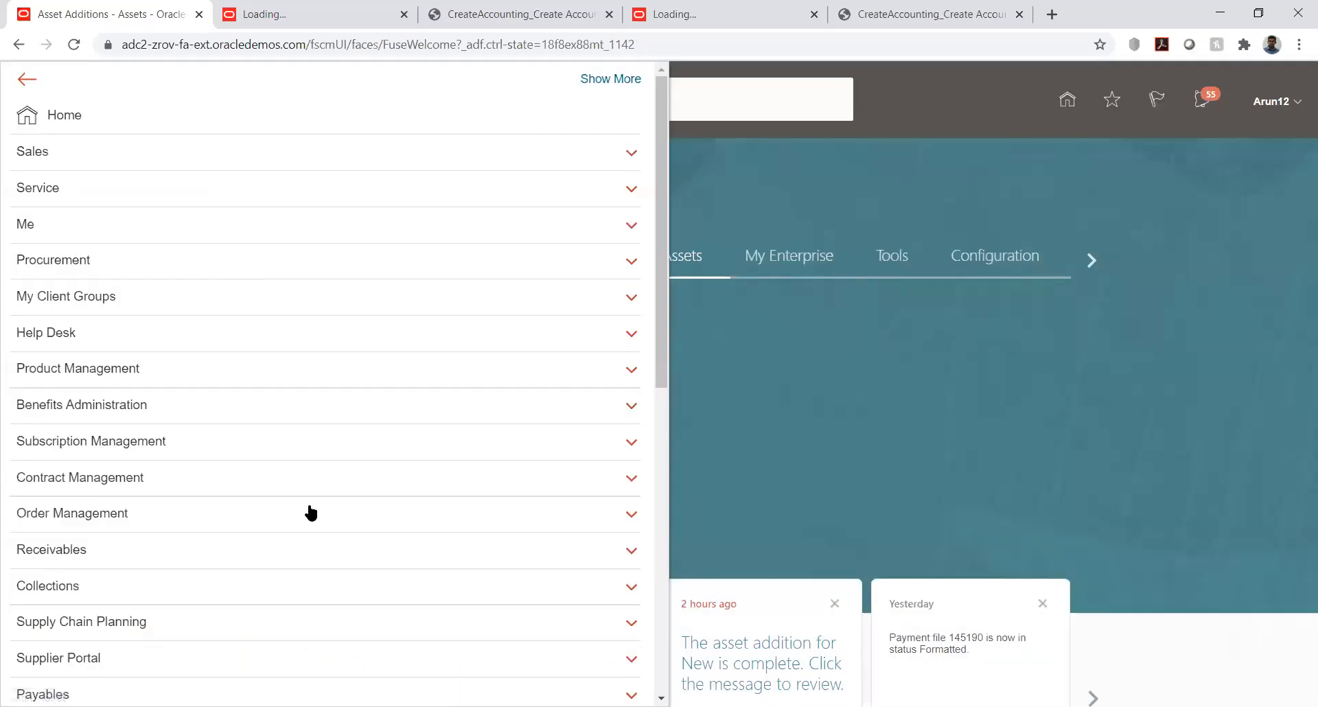
pyautogui.scroll(-4, 309, 509)
pyautogui.scroll(-2, 265, 568)
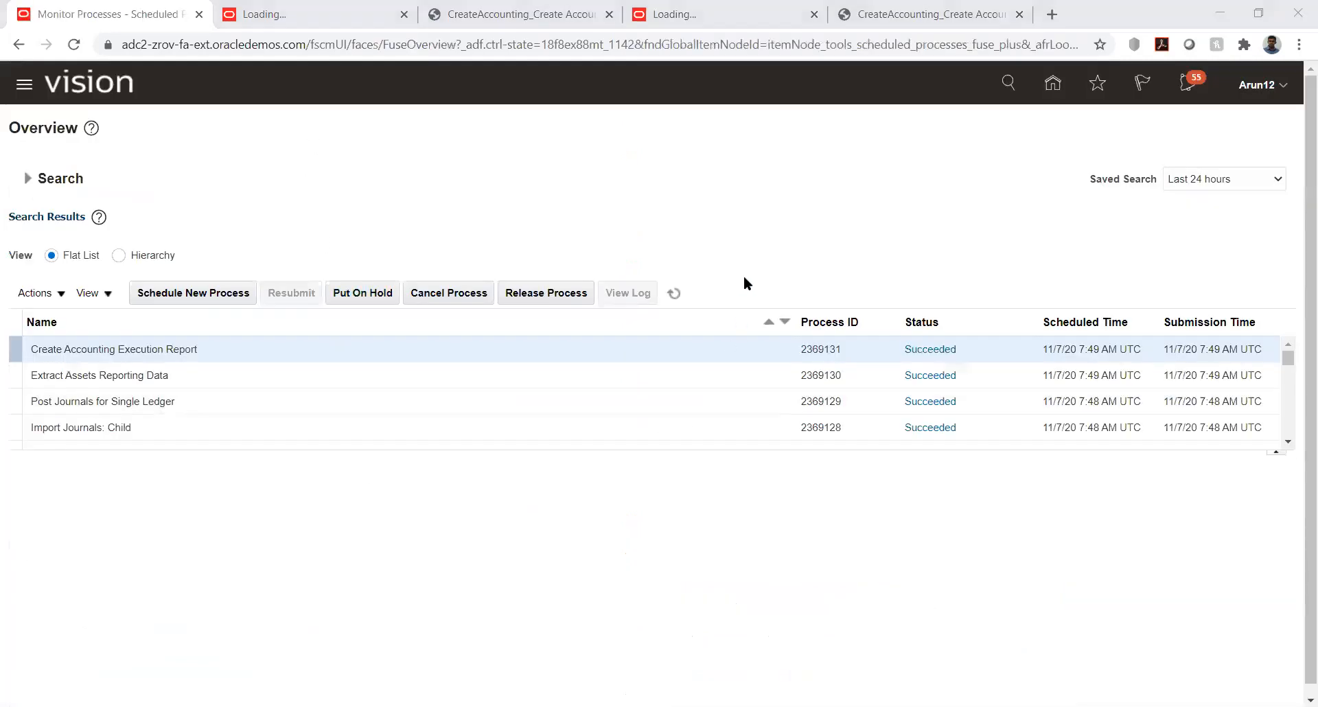
pyautogui.click(671, 294)
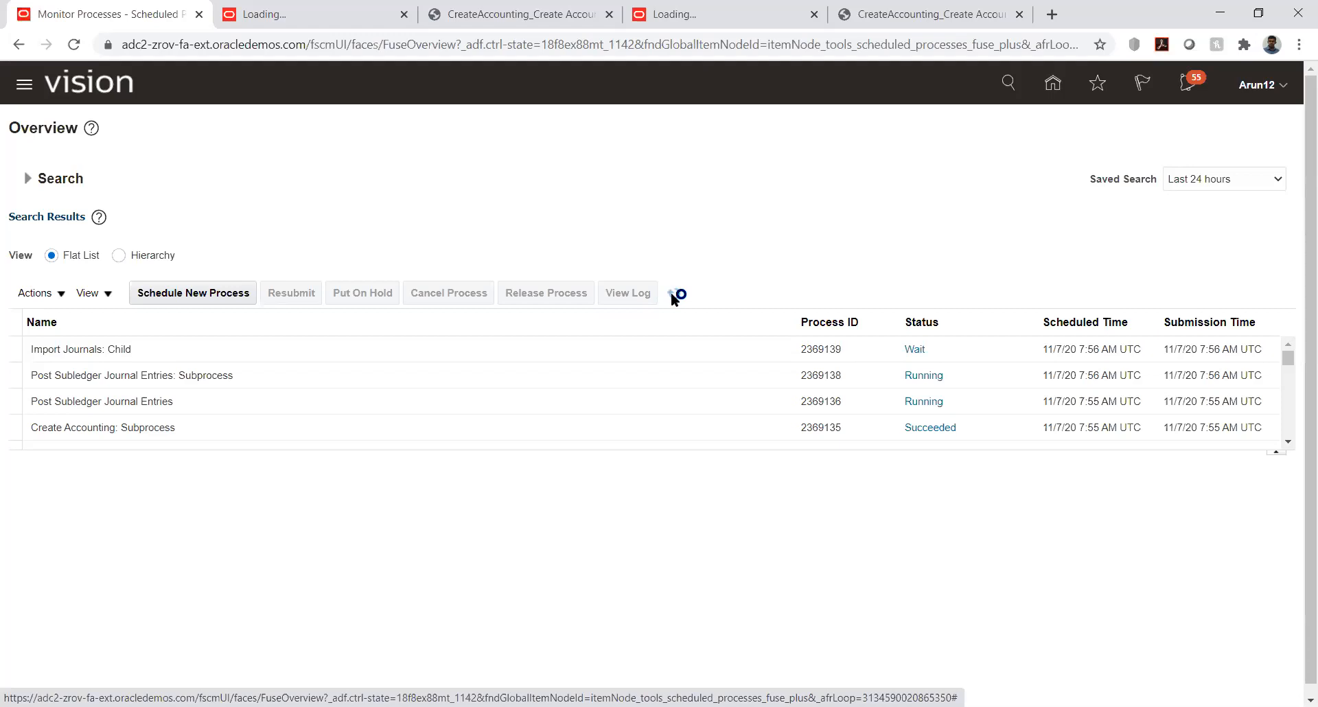
pyautogui.click(672, 293)
pyautogui.click(673, 295)
pyautogui.click(673, 293)
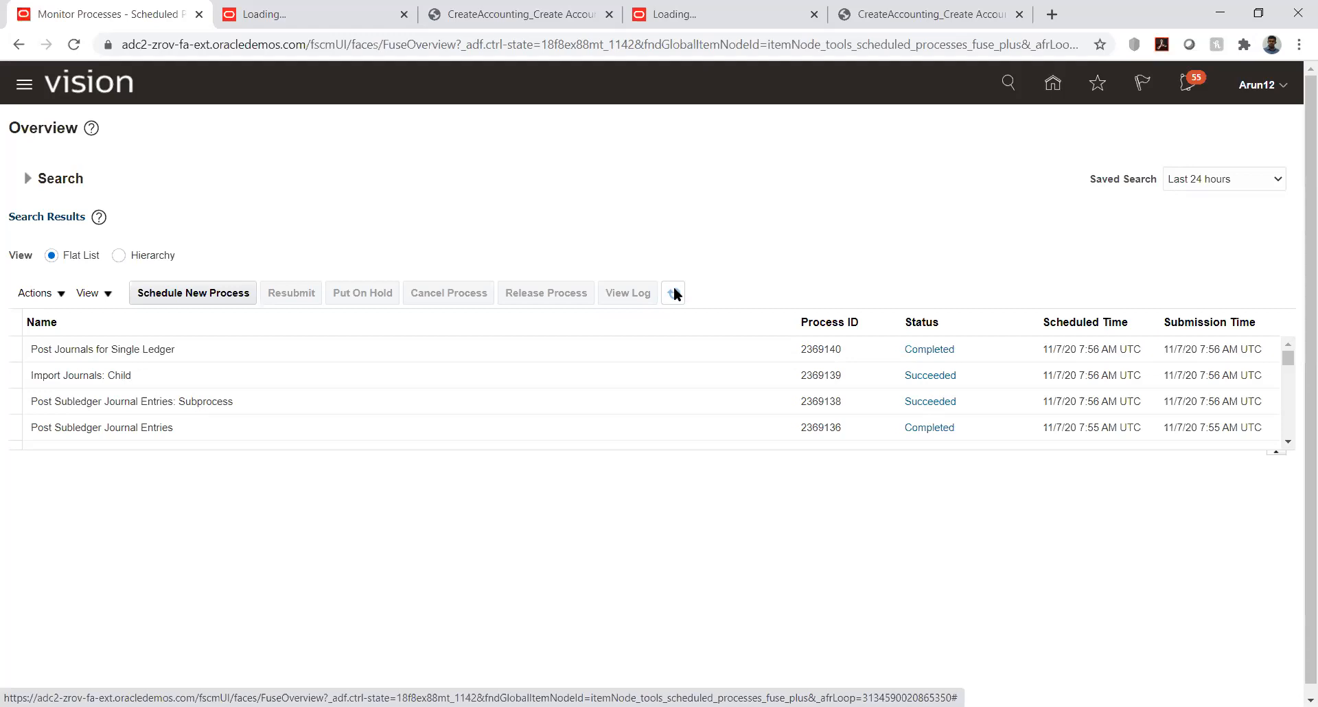
pyautogui.click(674, 288)
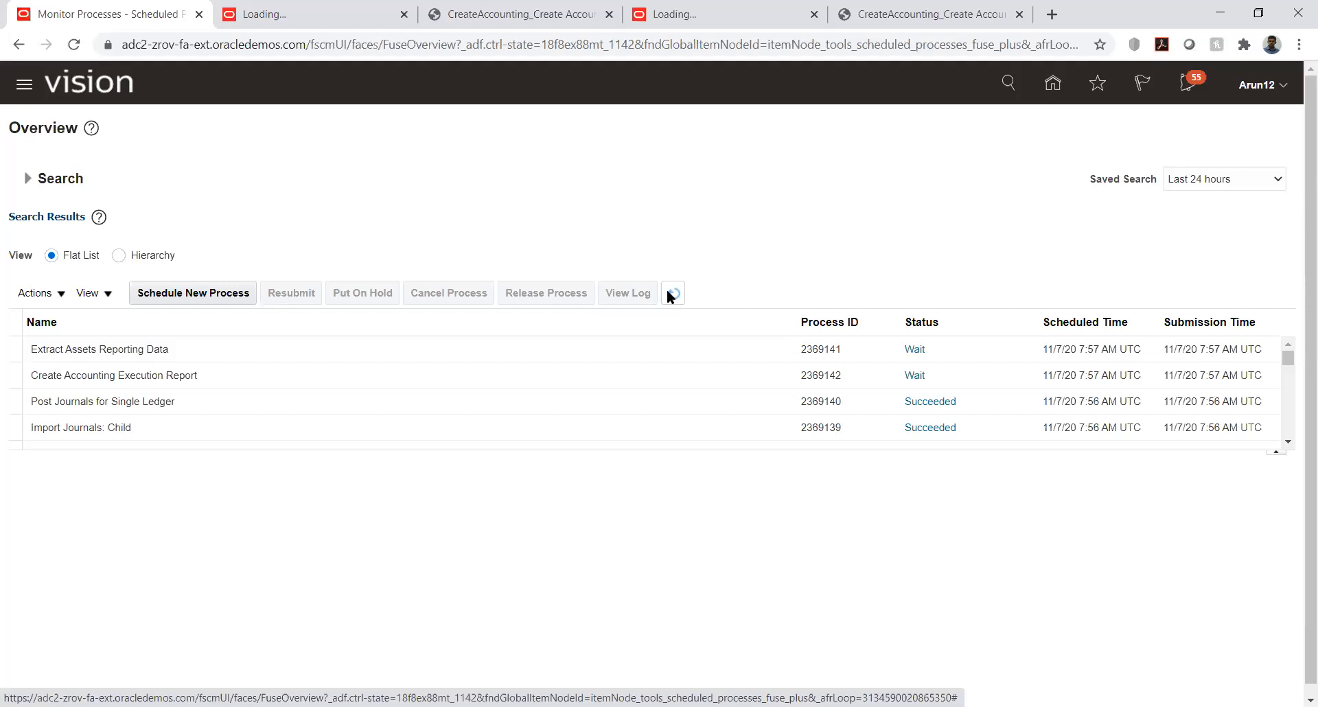
# Republish the output of the latest Create Accounting Execution Report as a PDF and open the downloaded file.
pyautogui.click(220, 373)
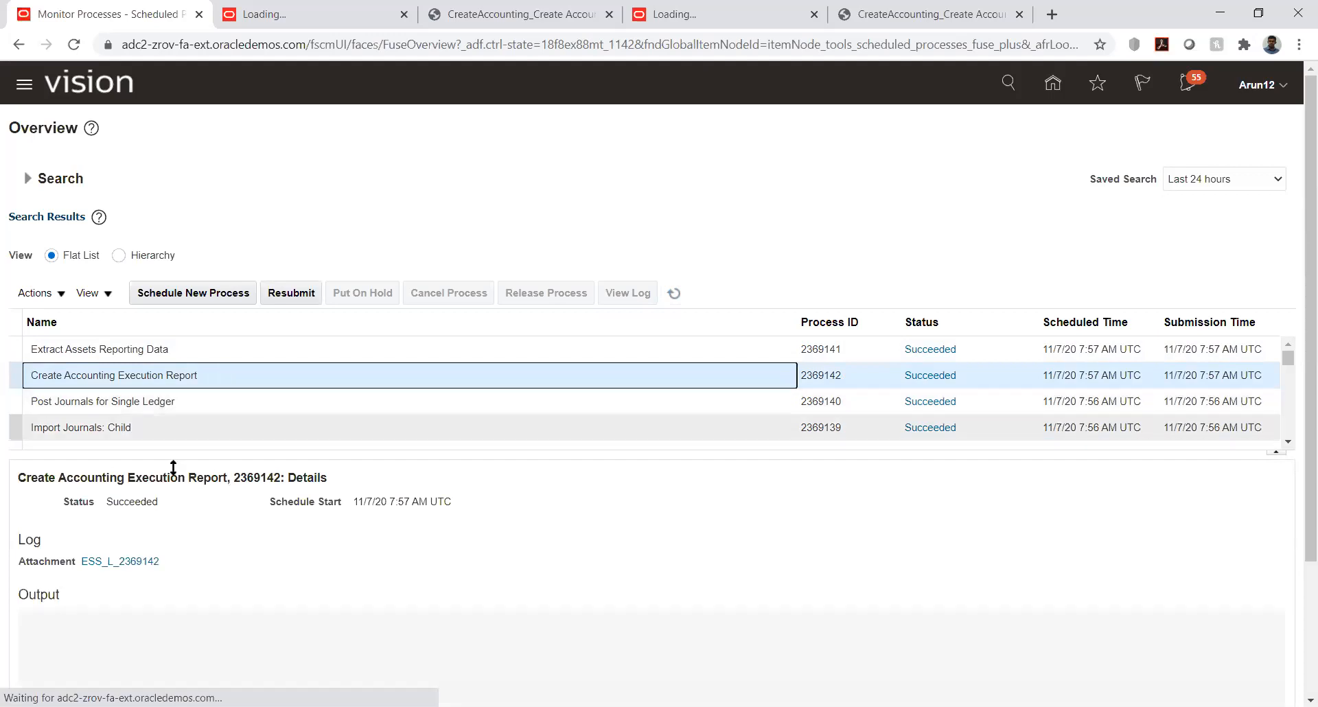
pyautogui.scroll(-3, 2, 543)
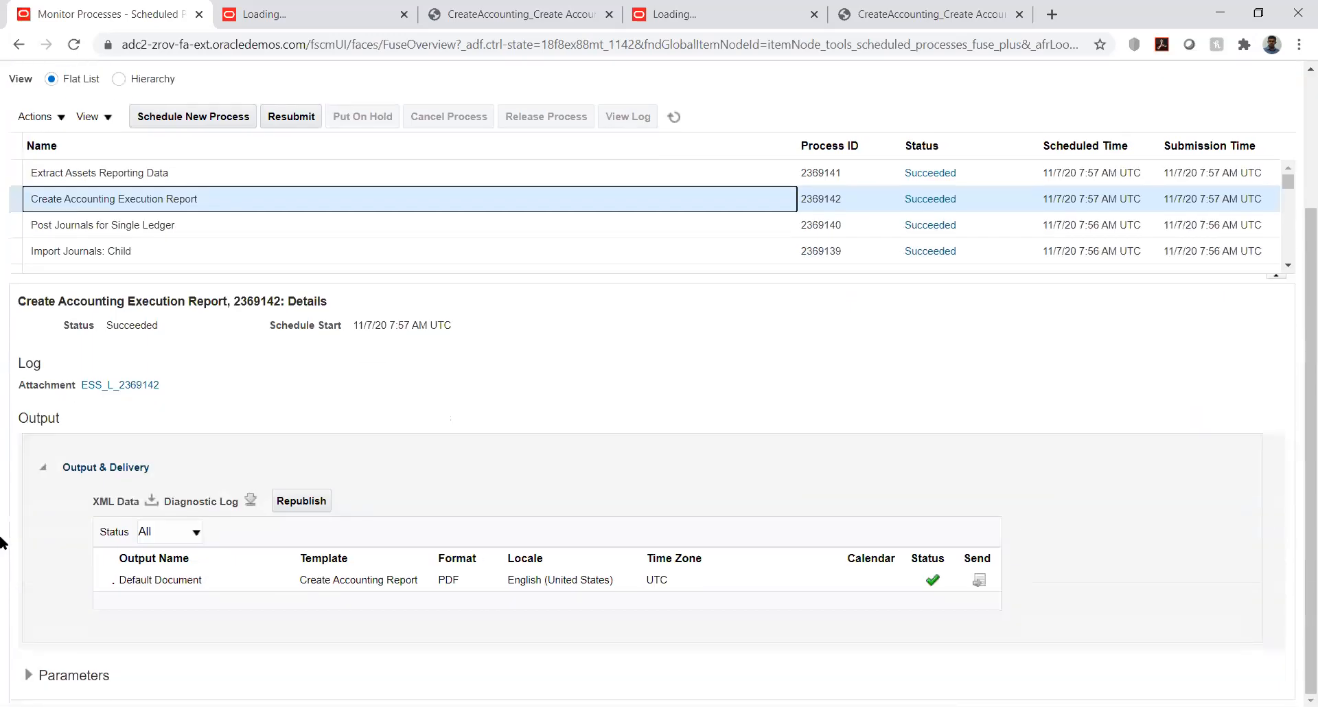
pyautogui.click(314, 504)
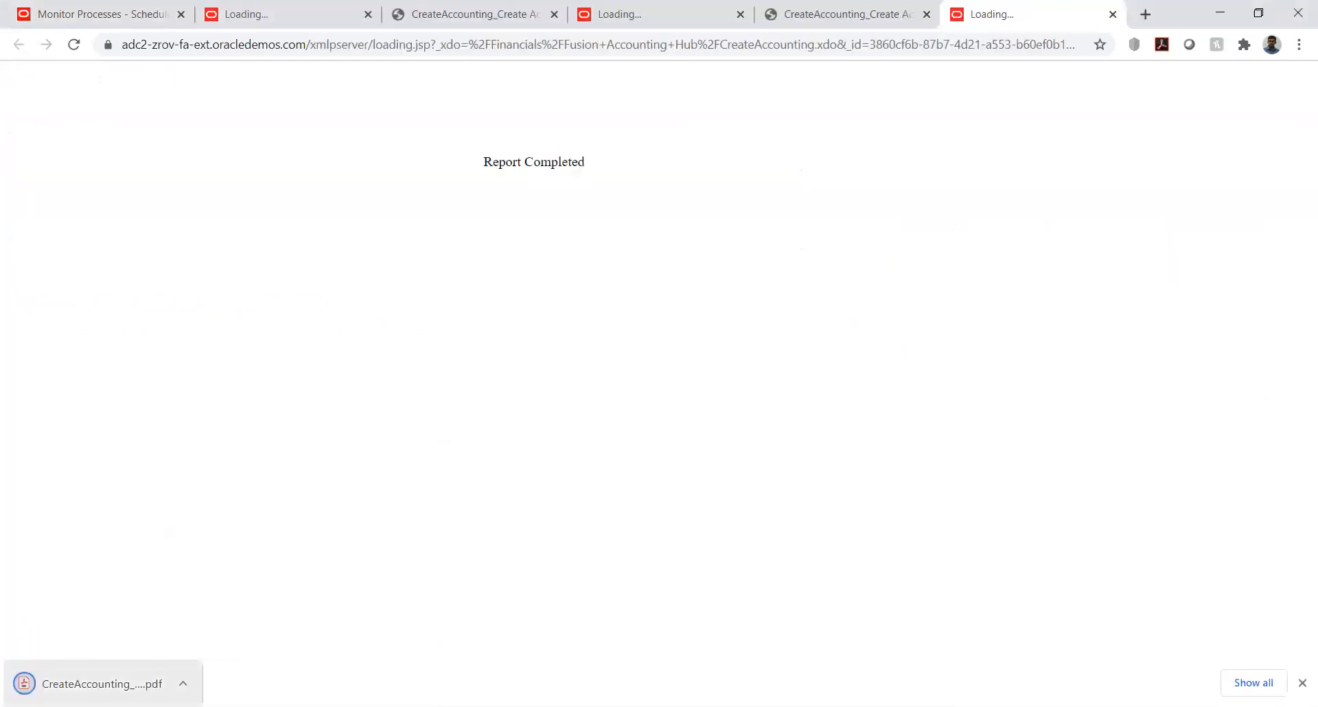
pyautogui.click(81, 684)
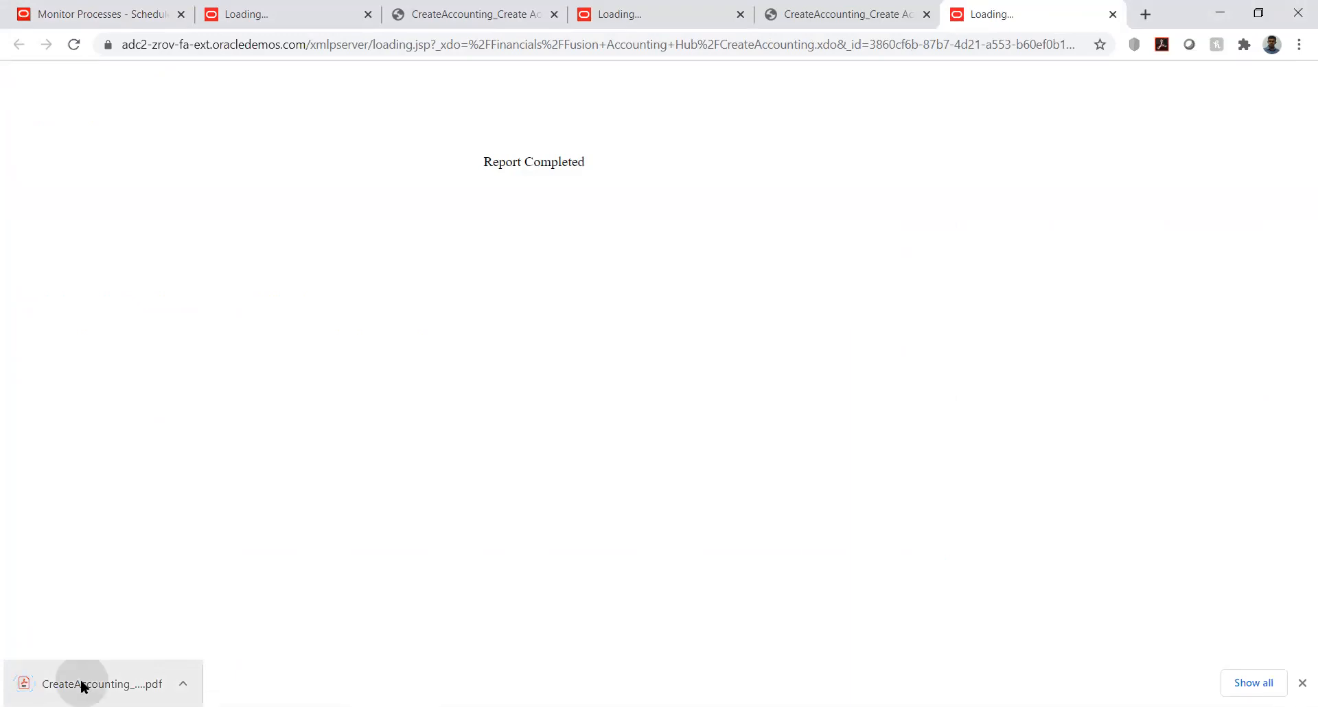
# Examine the adjustment journal entries in the report: cost, cost clearing, depreciation expense and accumulated depreciation lines.
pyautogui.scroll(-5, 537, 288)
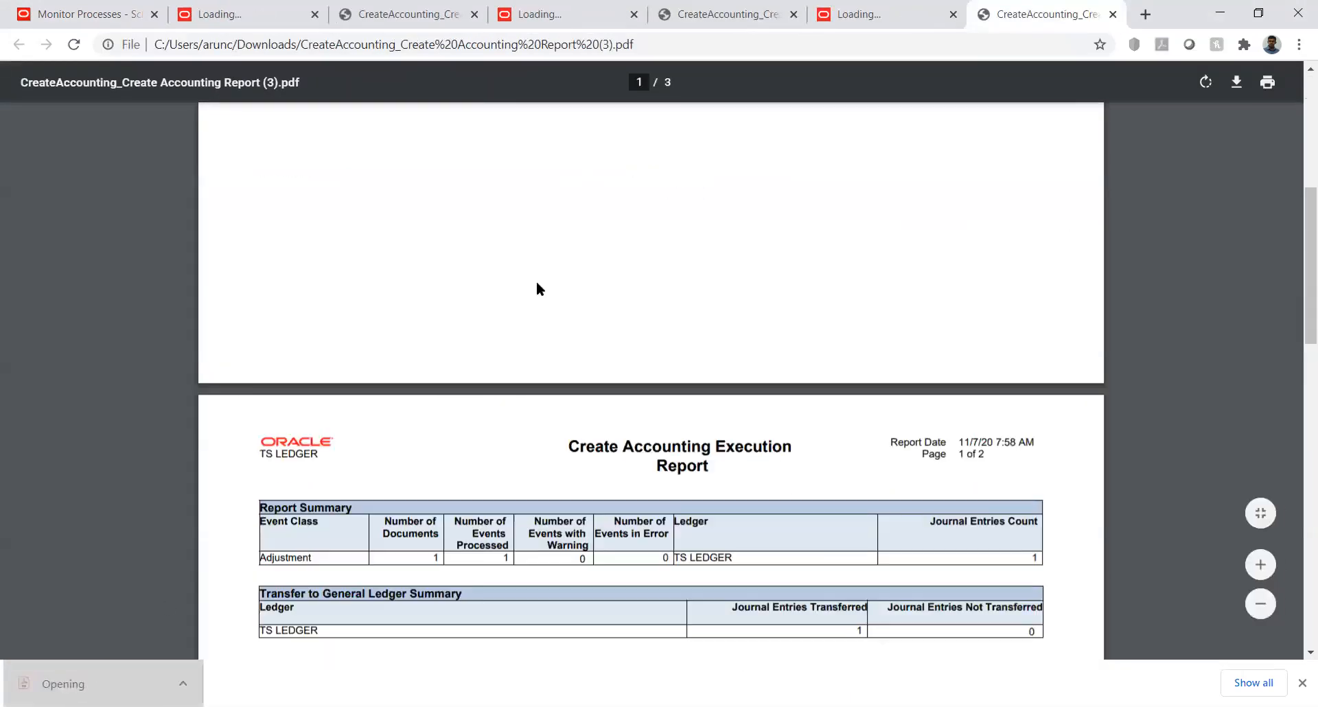
pyautogui.scroll(-8, 538, 288)
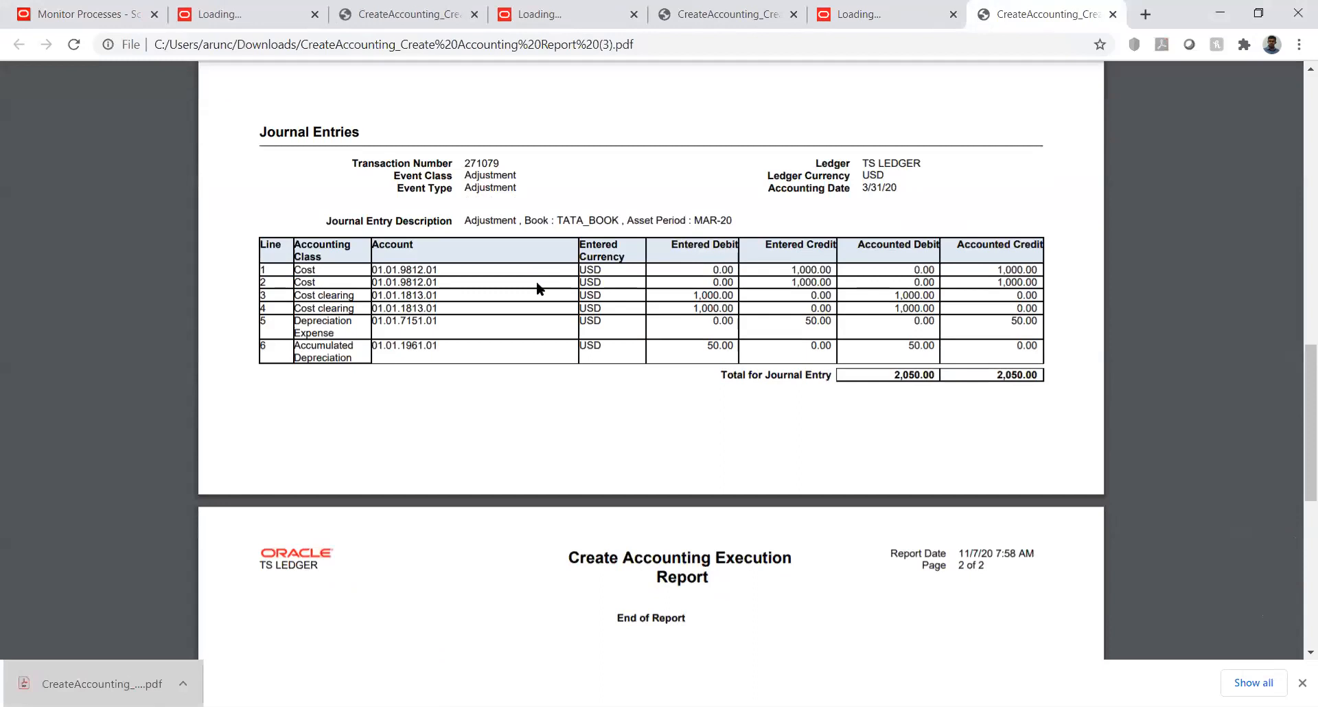
pyautogui.scroll(4, 537, 281)
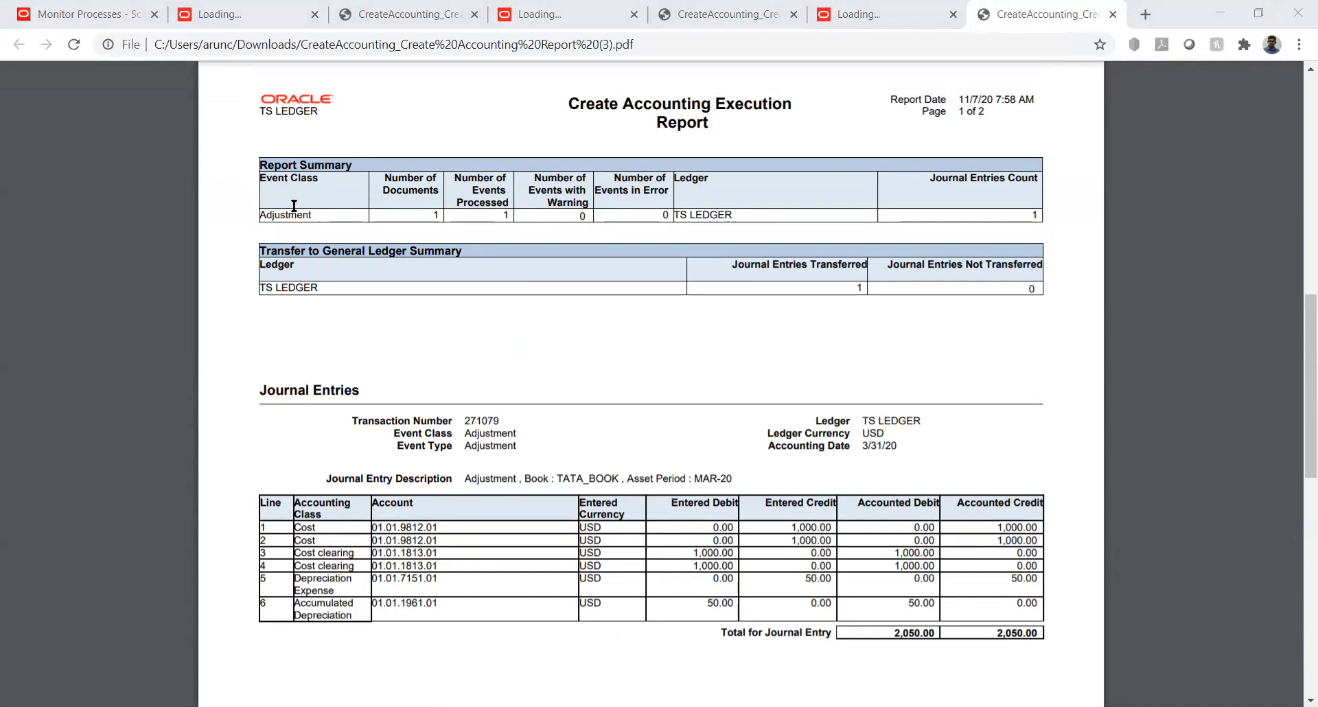
pyautogui.scroll(-1, 247, 361)
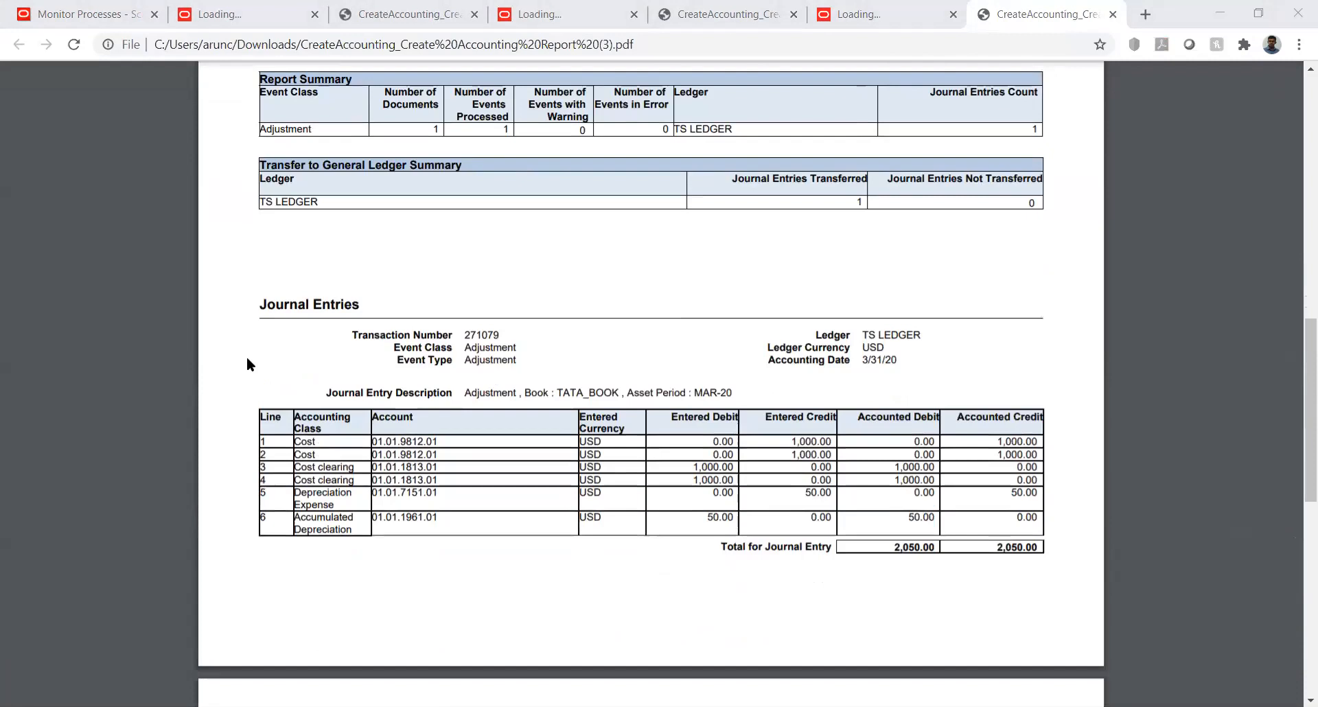
pyautogui.scroll(-1, 247, 364)
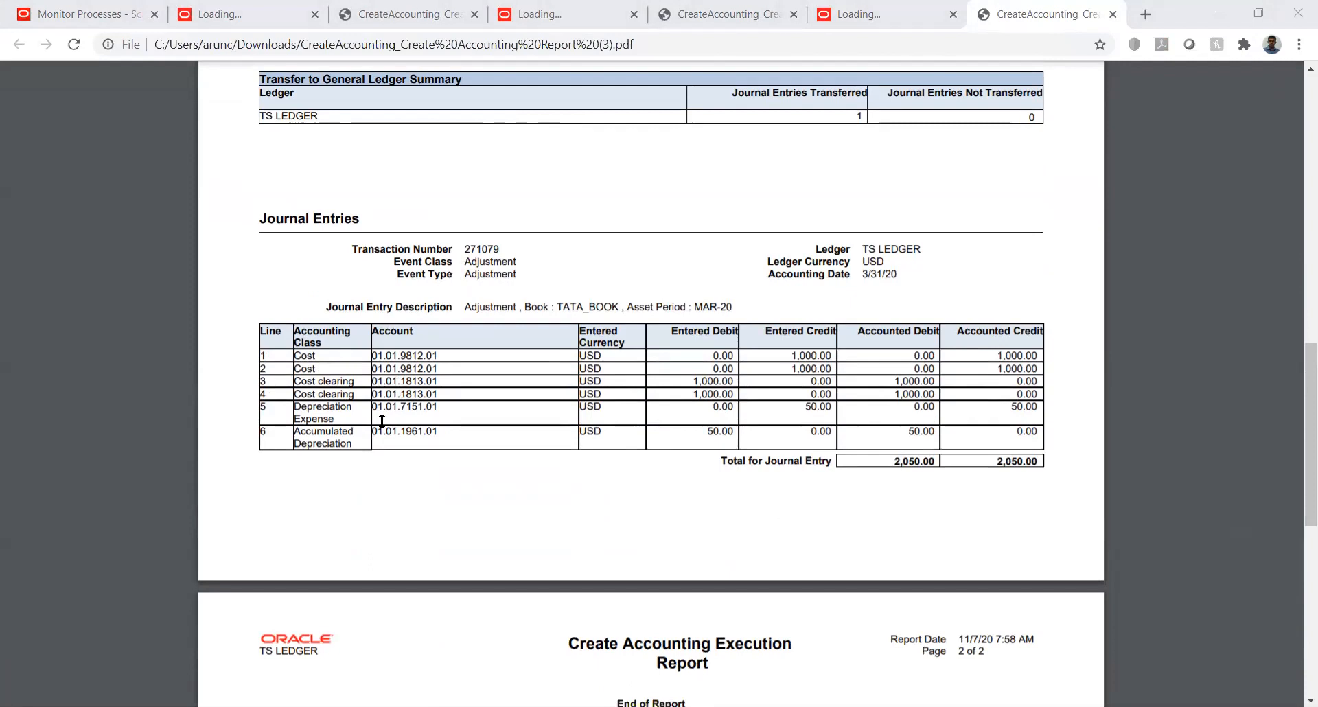
pyautogui.scroll(-1, 382, 421)
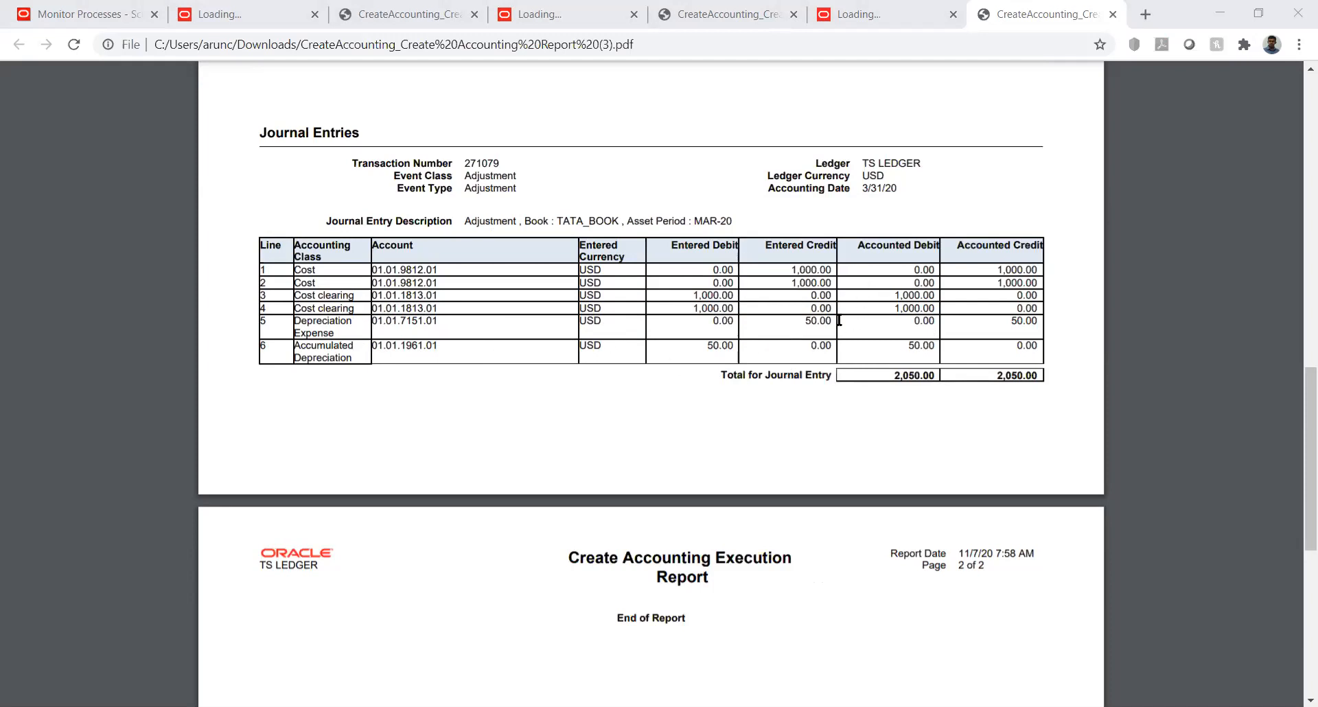
pyautogui.scroll(7, 799, 275)
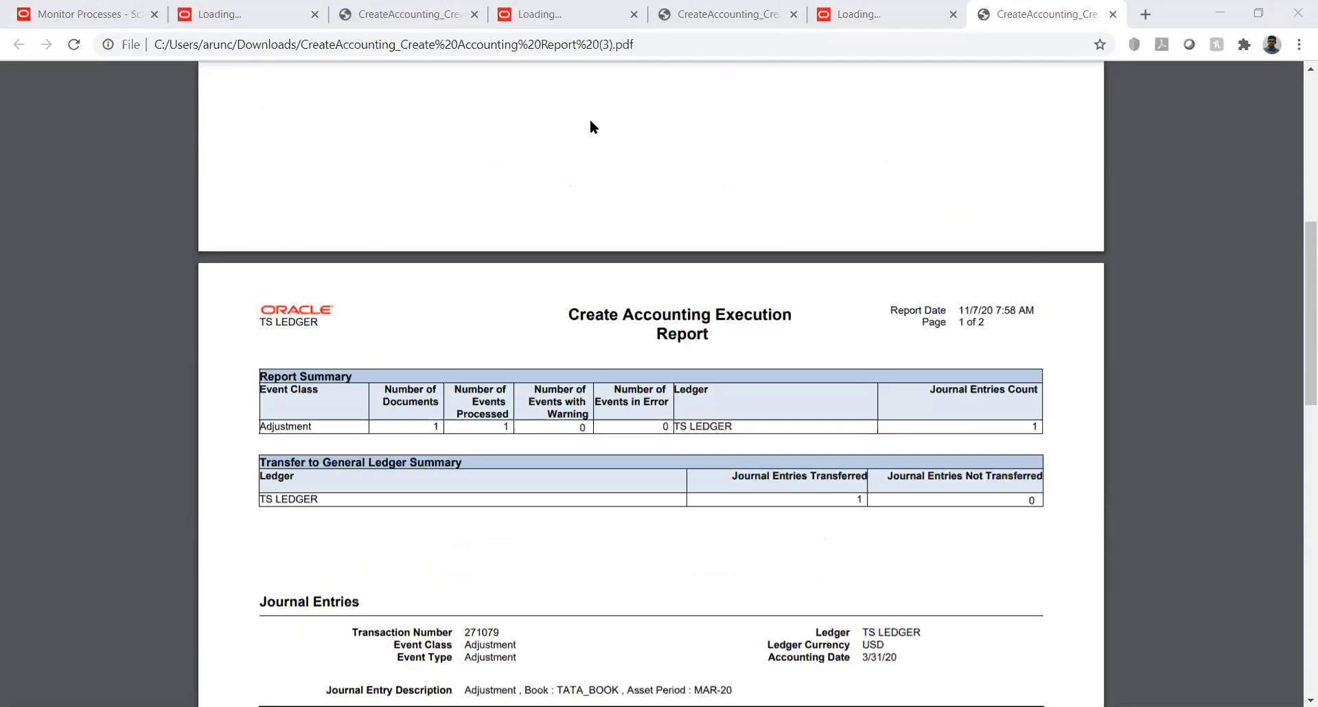
pyautogui.scroll(4, 590, 122)
# Return to the Oracle application from the report and open Asset Inquiry under Fixed Assets.
pyautogui.click(88, 15)
pyautogui.scroll(3, 912, 395)
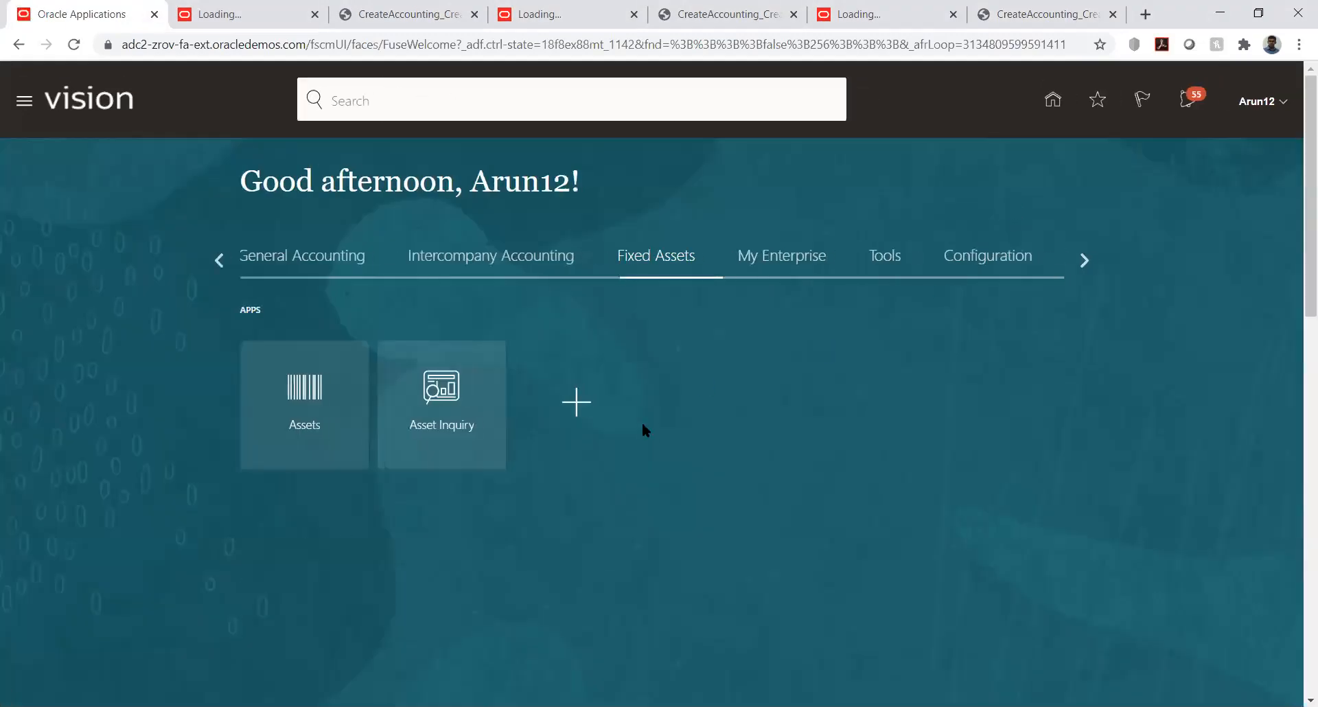
pyautogui.click(428, 406)
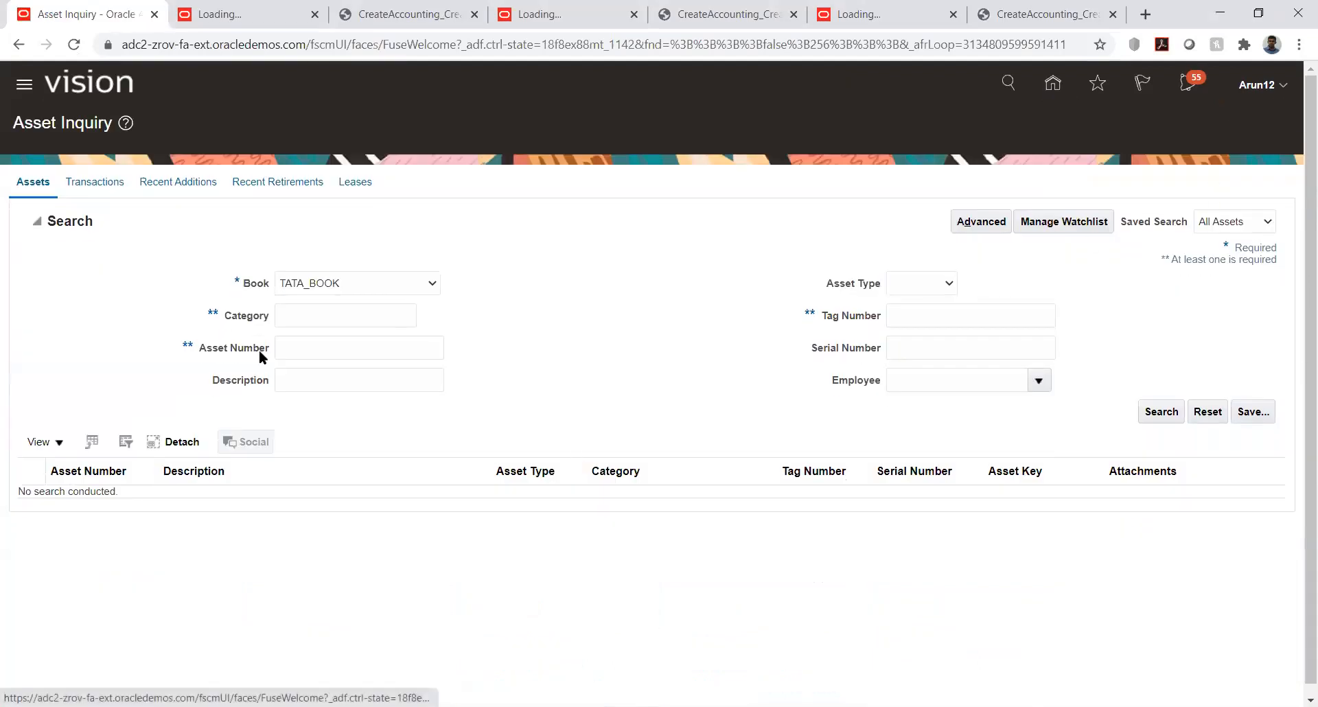
# Open the Assets work area and submit Calculate Depreciation for the MAR-20 period of TATA_BOOK.
pyautogui.click(1052, 85)
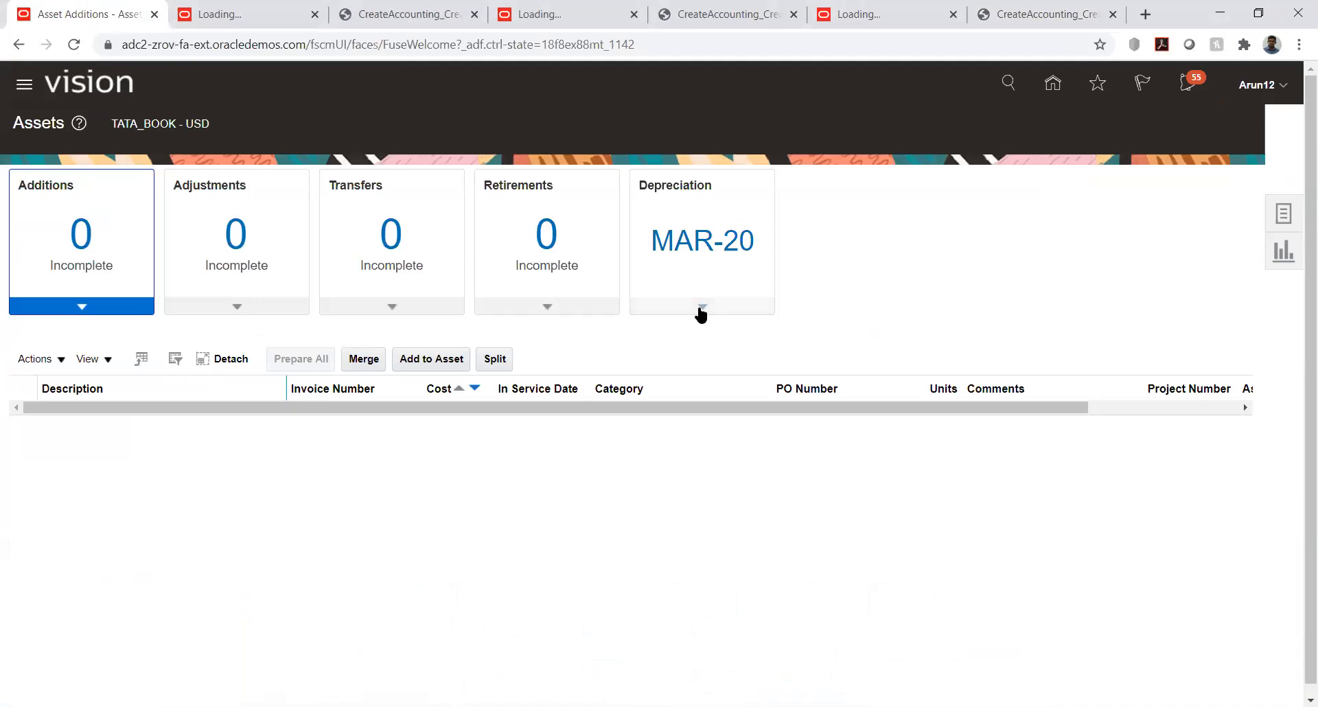
pyautogui.click(701, 309)
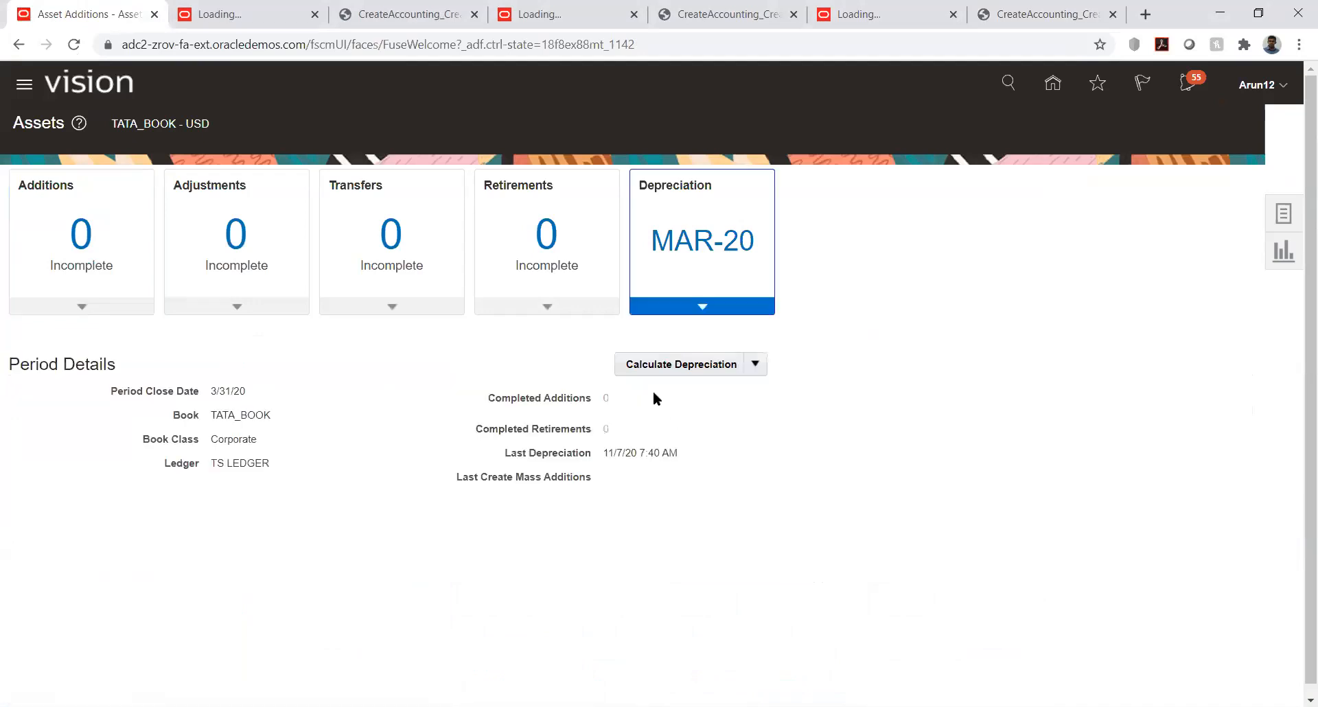
pyautogui.click(645, 364)
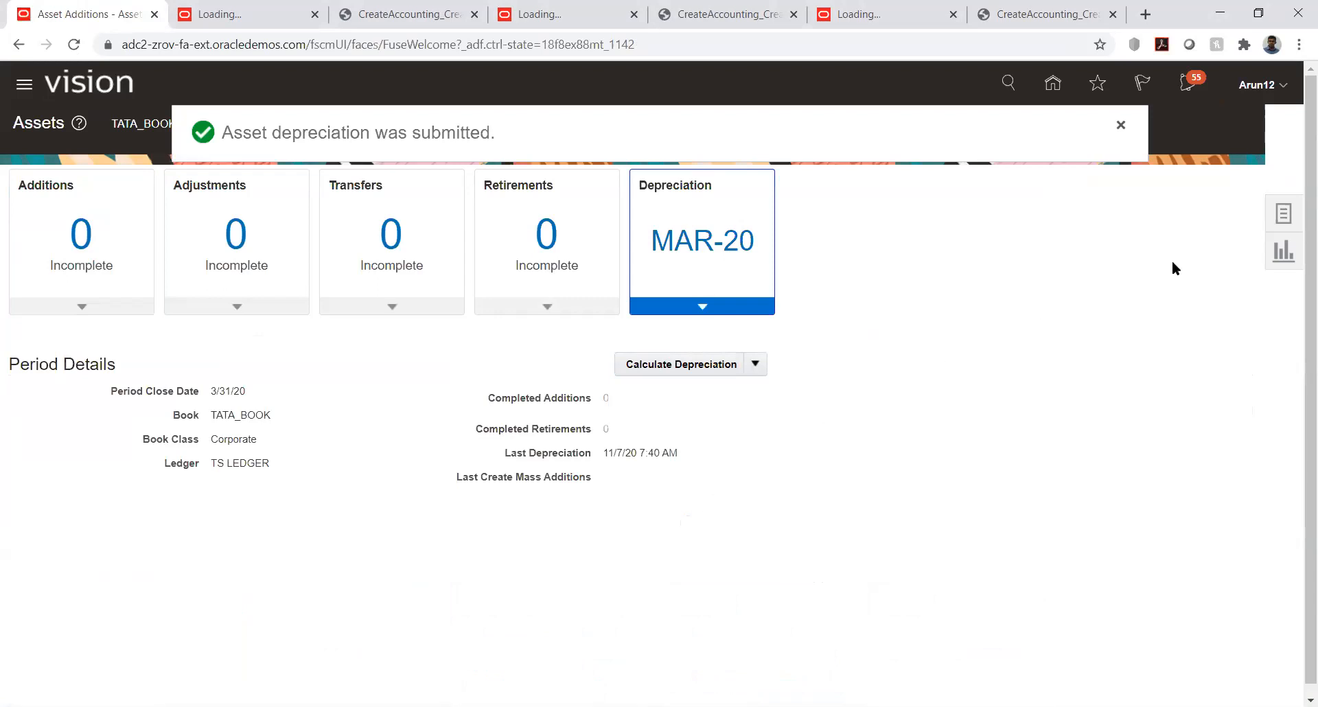
pyautogui.click(1121, 125)
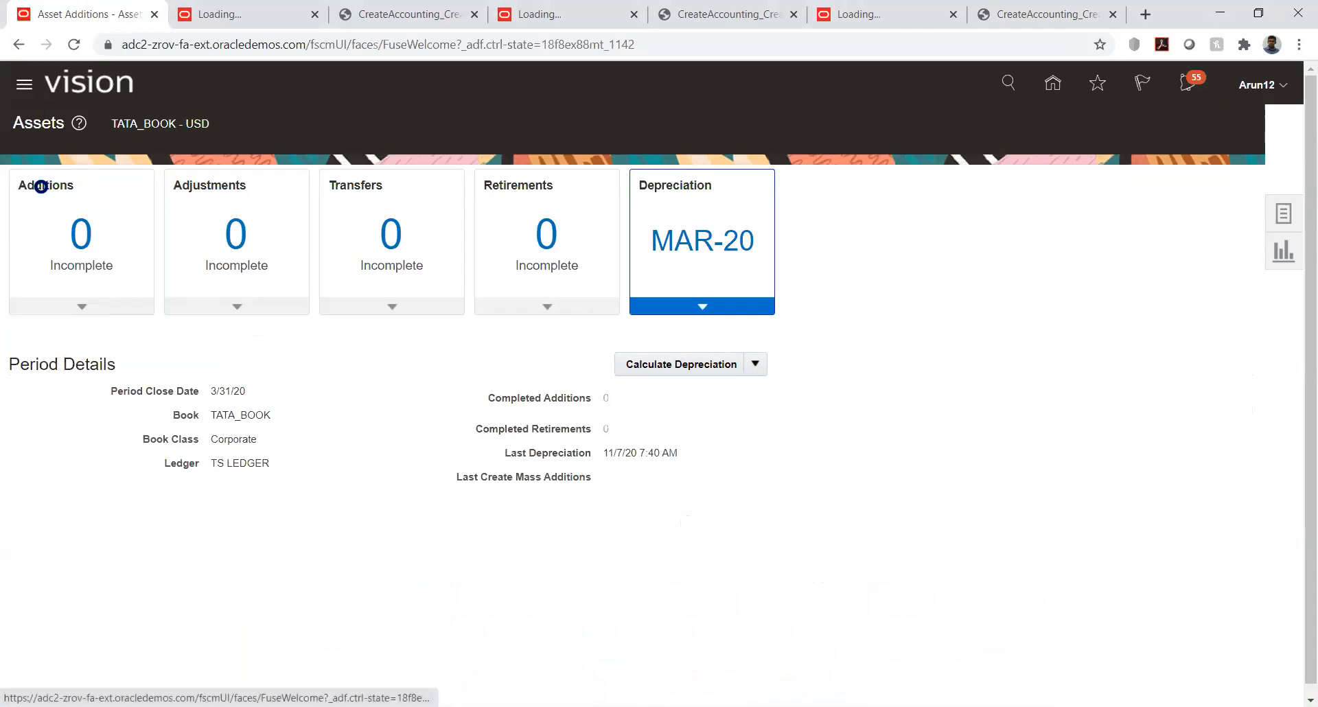
# Open Scheduled Processes and refresh the list to check the Calculate Depreciation and Extract Assets Reporting Data runs.
pyautogui.scroll(-8, 131, 309)
pyautogui.click(570, 486)
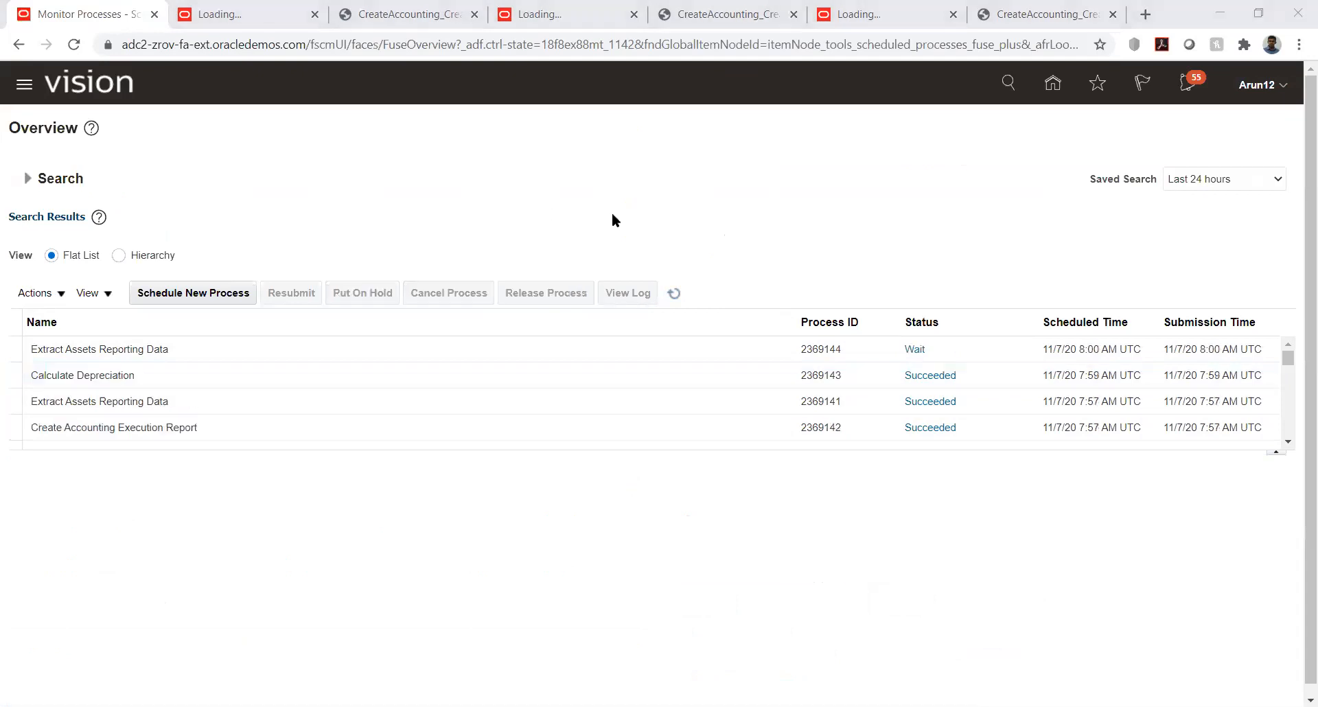
pyautogui.click(668, 293)
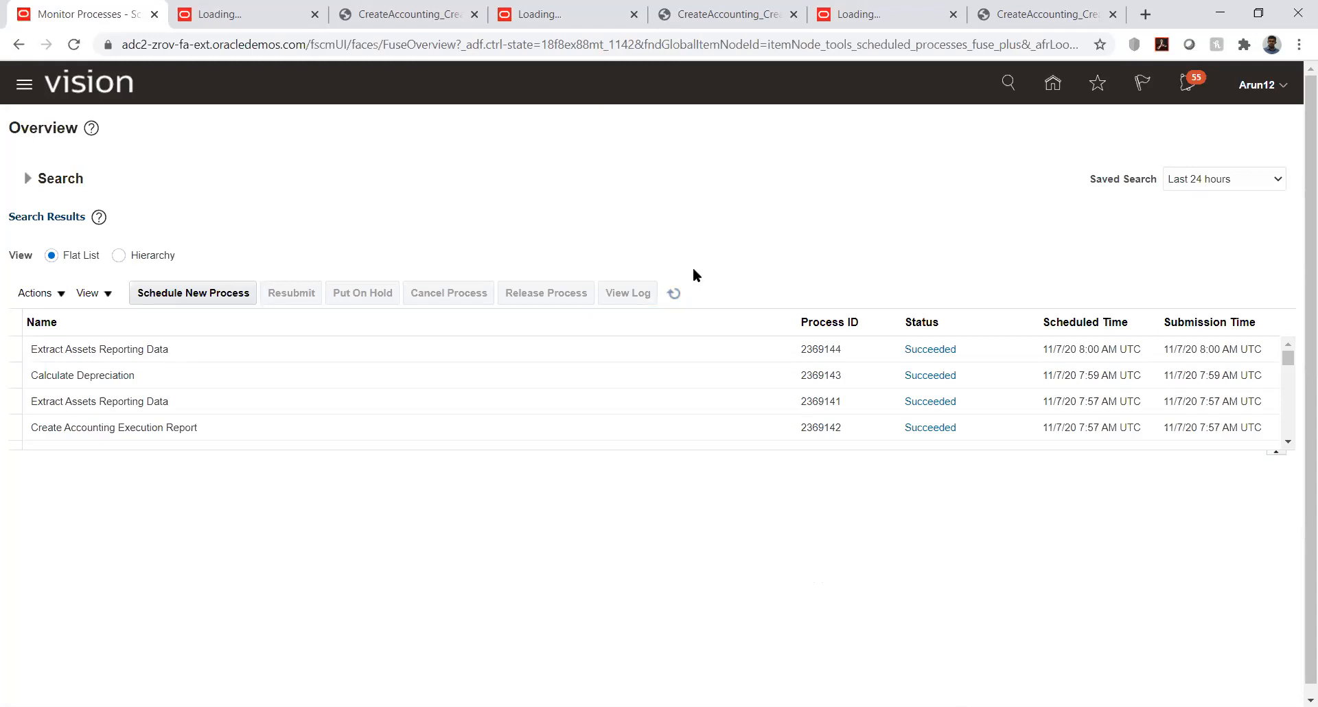
# Submit Create Accounting for Assets for TATA_BOOK with end date 3/31/20, Final mode and Detail report style.
pyautogui.click(1056, 83)
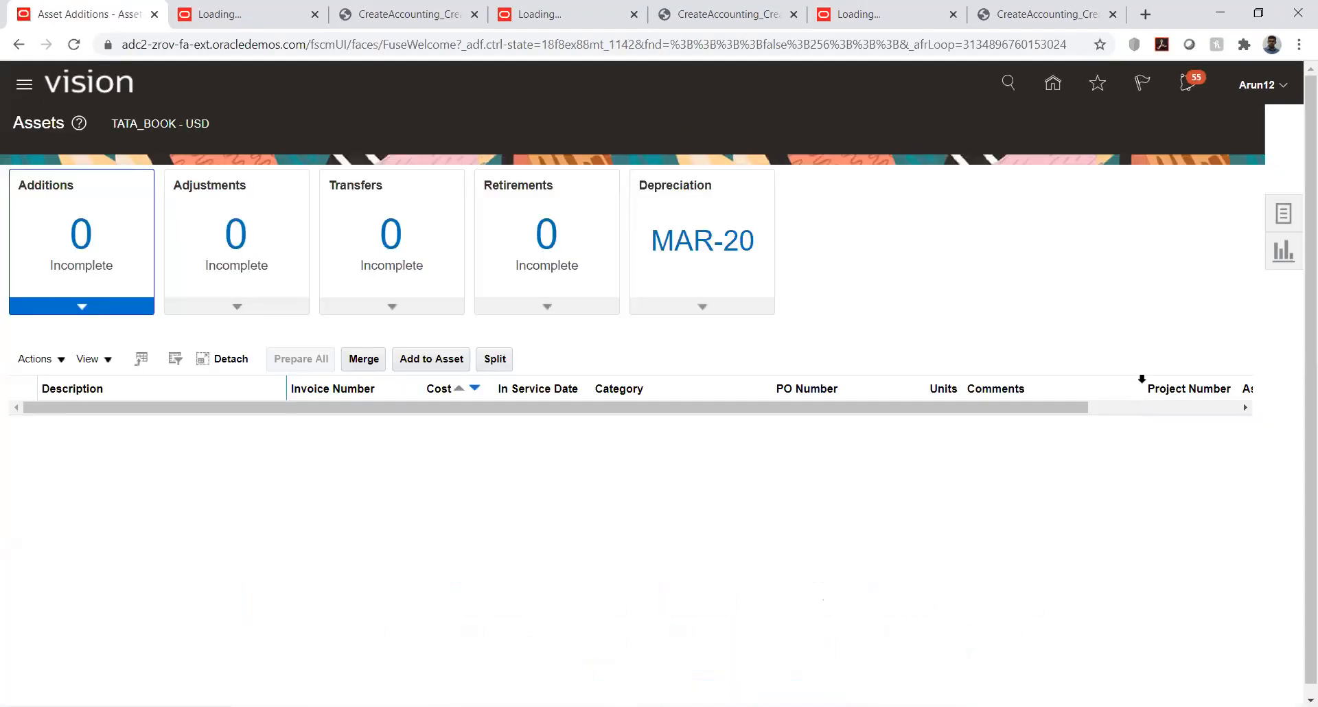
pyautogui.click(1287, 214)
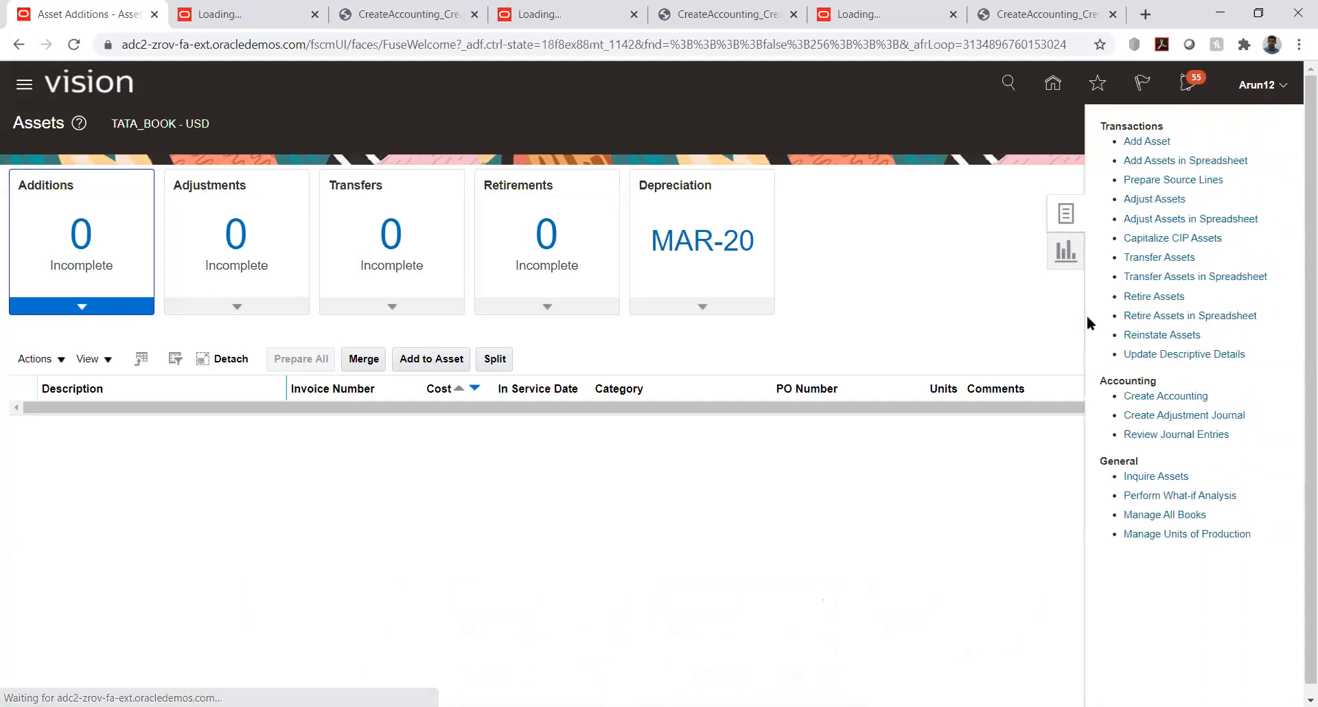
pyautogui.click(1140, 396)
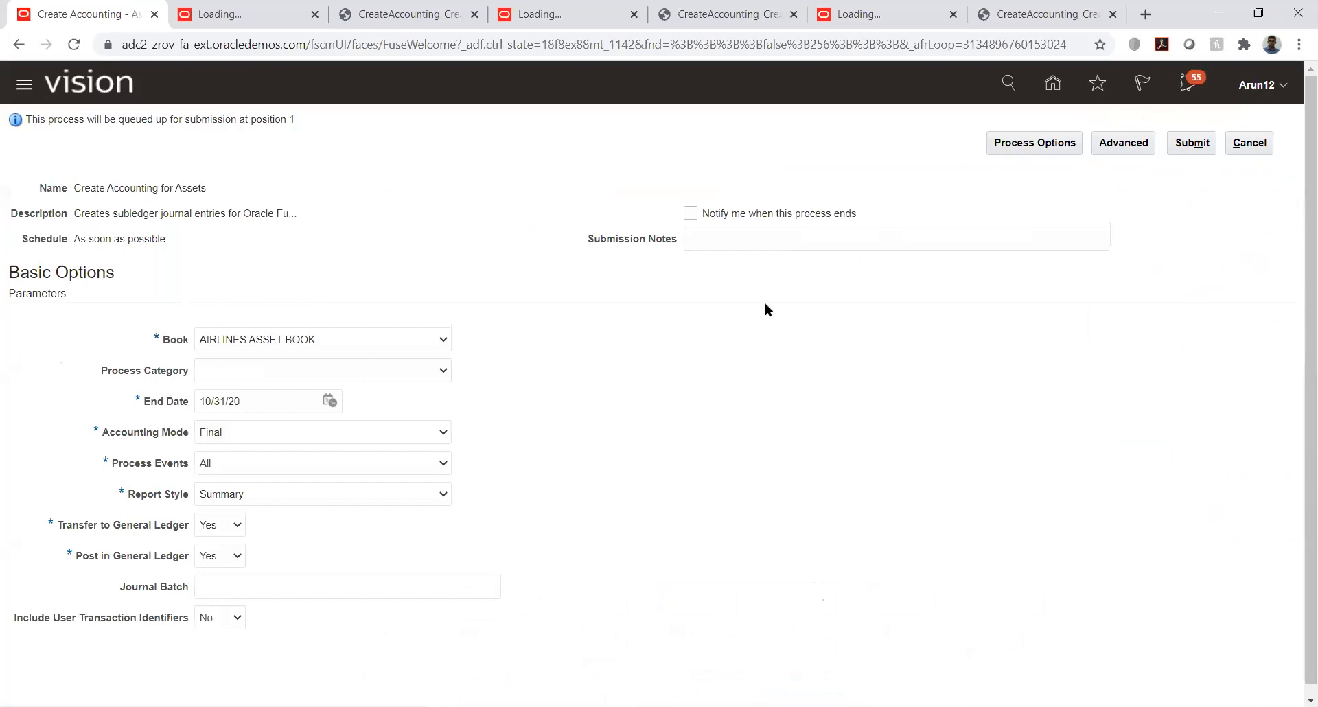
pyautogui.click(386, 339)
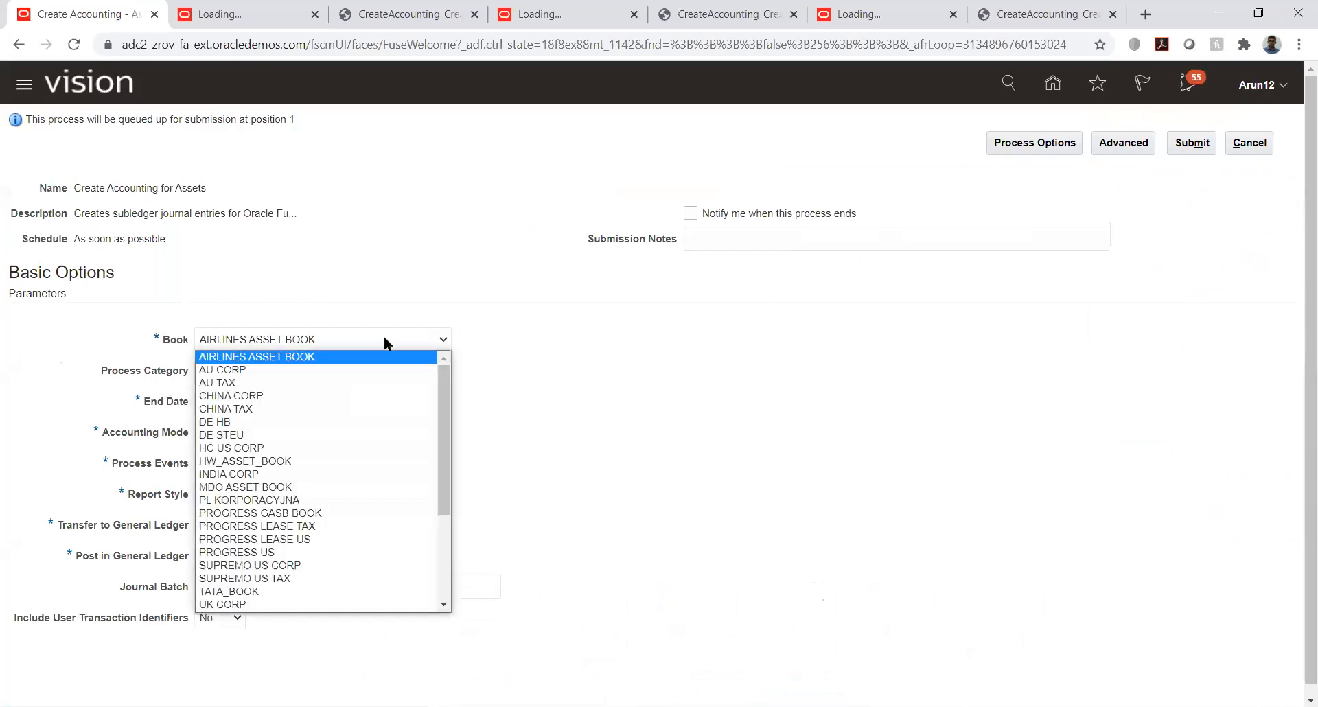
pyautogui.click(340, 594)
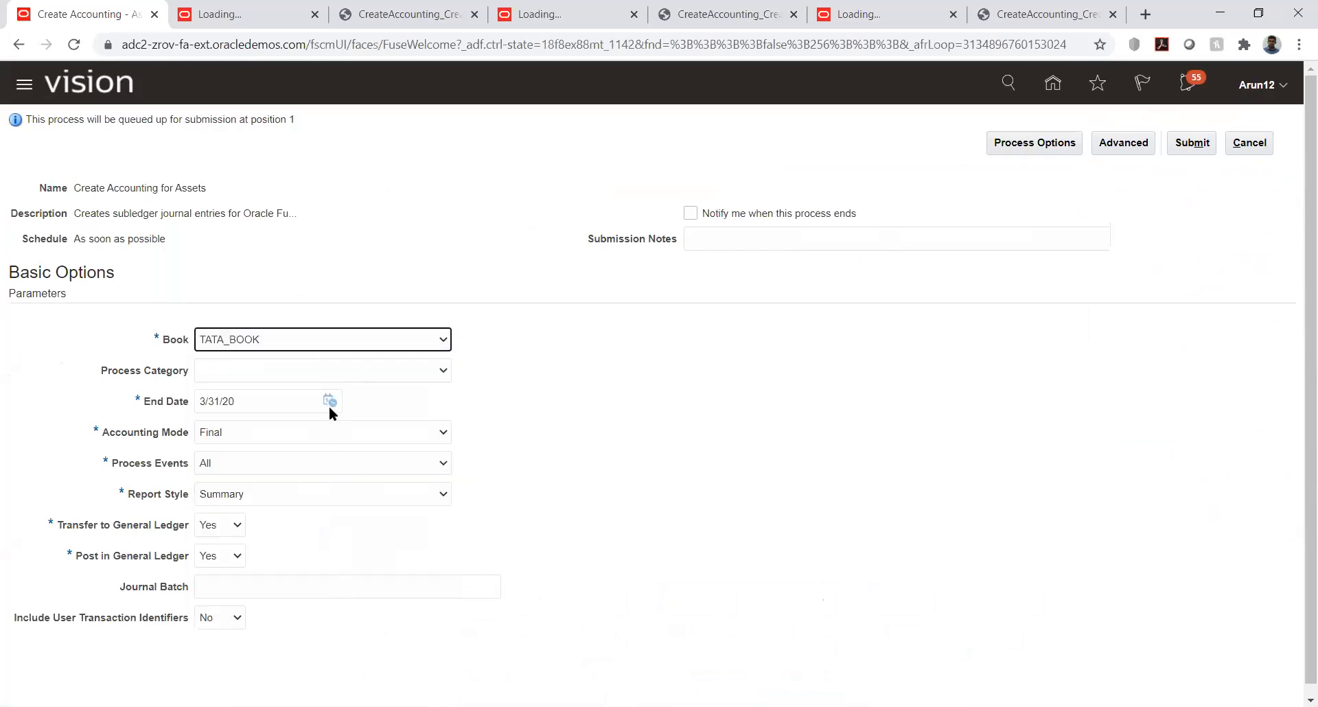
pyautogui.click(399, 495)
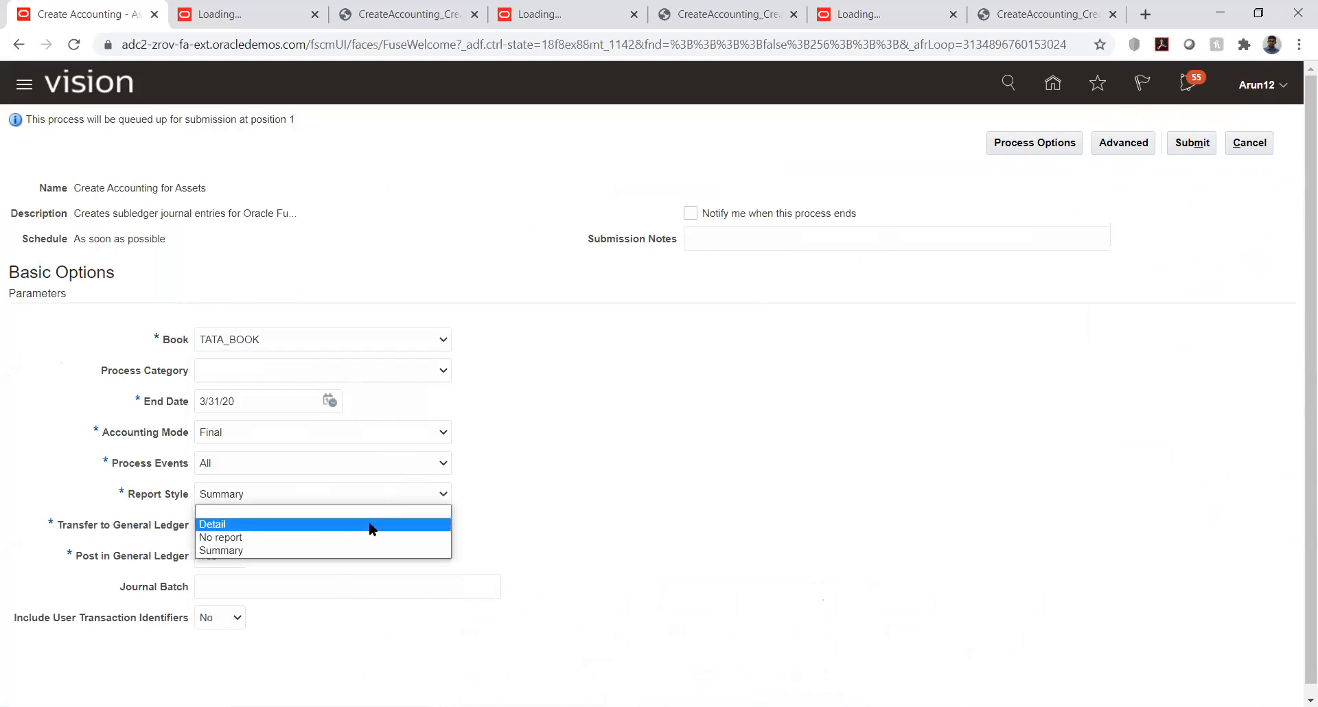
pyautogui.click(370, 521)
pyautogui.click(1188, 143)
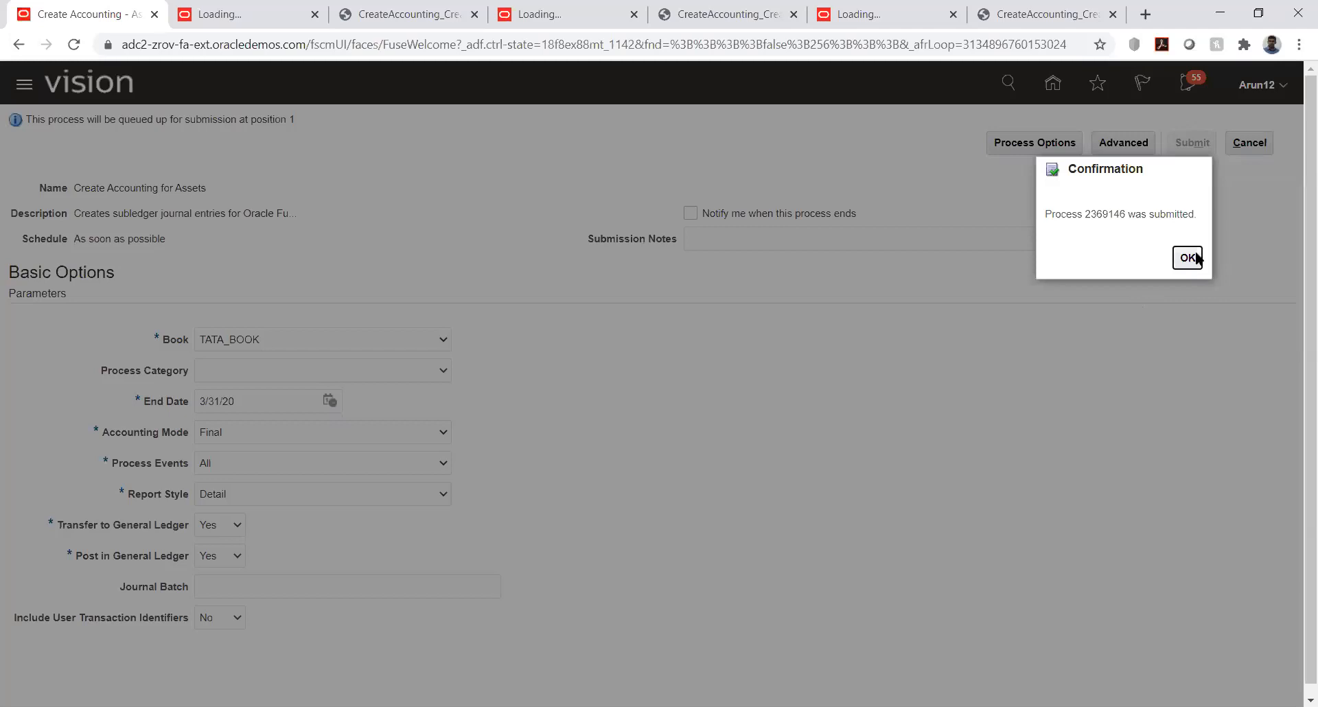
pyautogui.click(1187, 260)
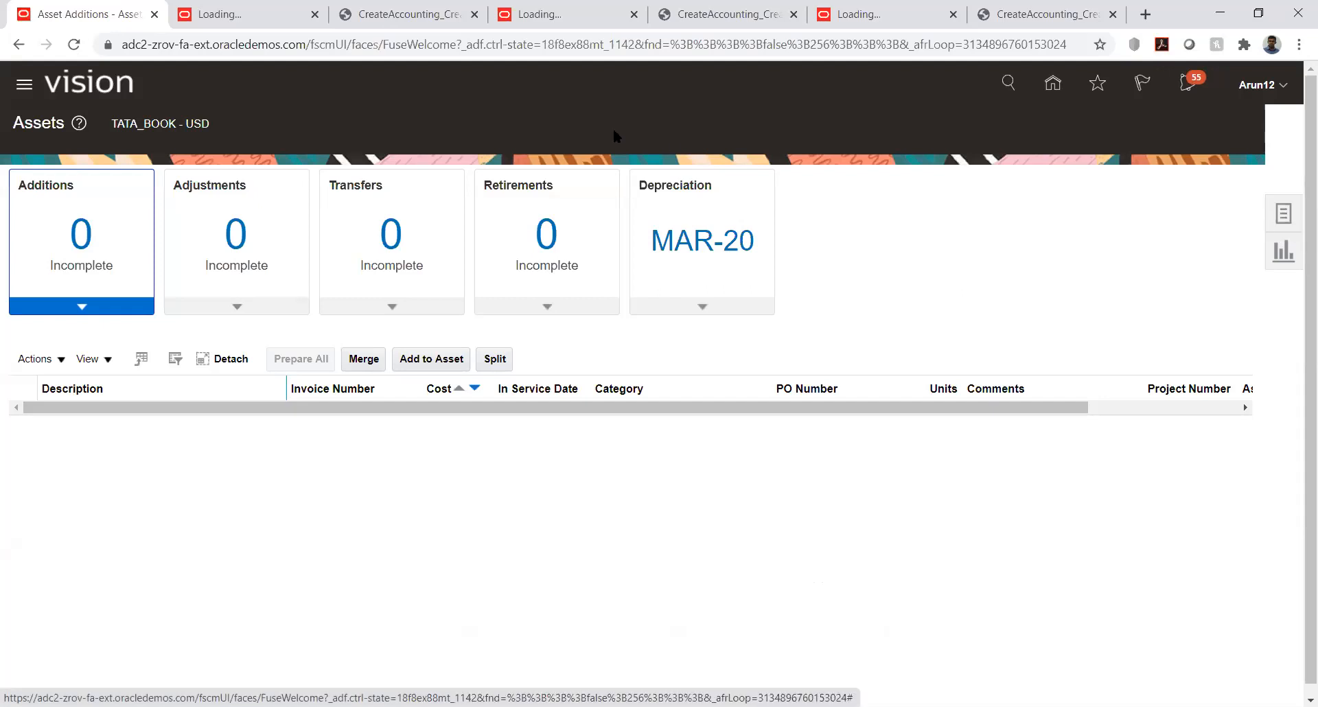
# Open the Scheduled Processes overview to monitor the submitted Create Accounting run.
pyautogui.click(27, 86)
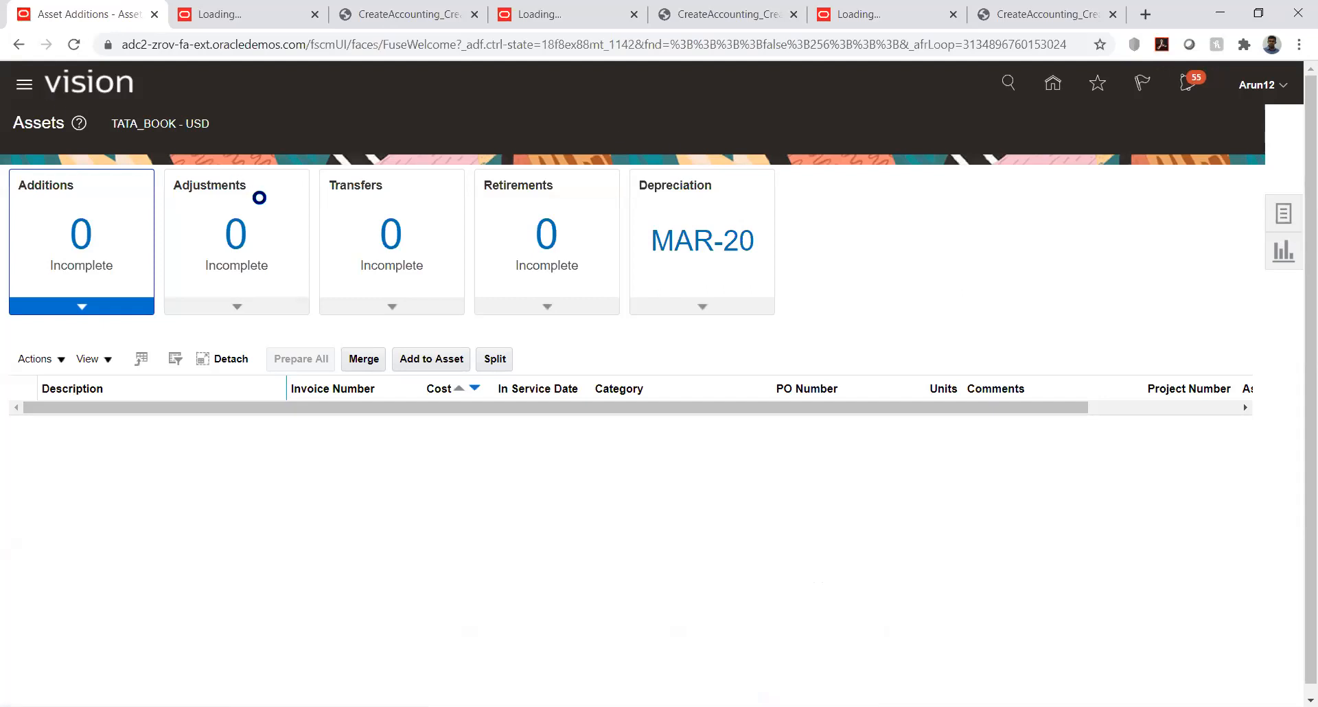
pyautogui.scroll(-3, 221, 431)
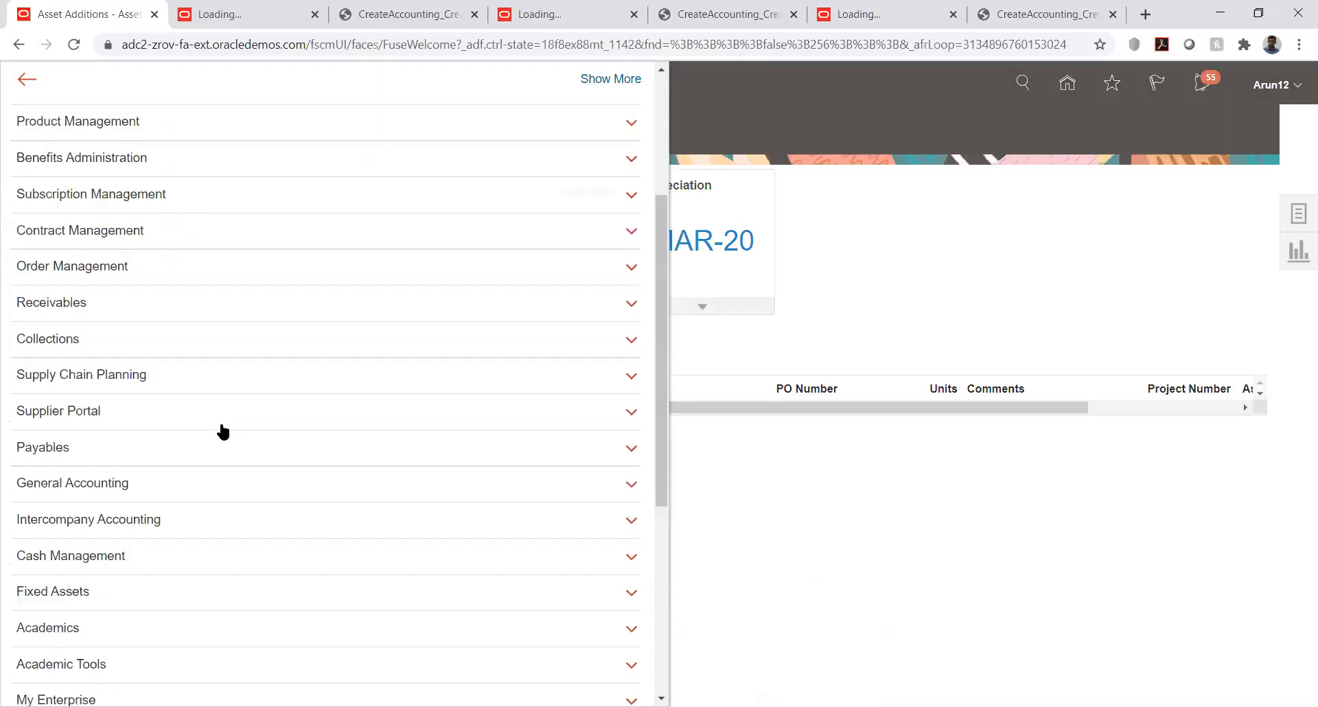
pyautogui.scroll(-2, 232, 443)
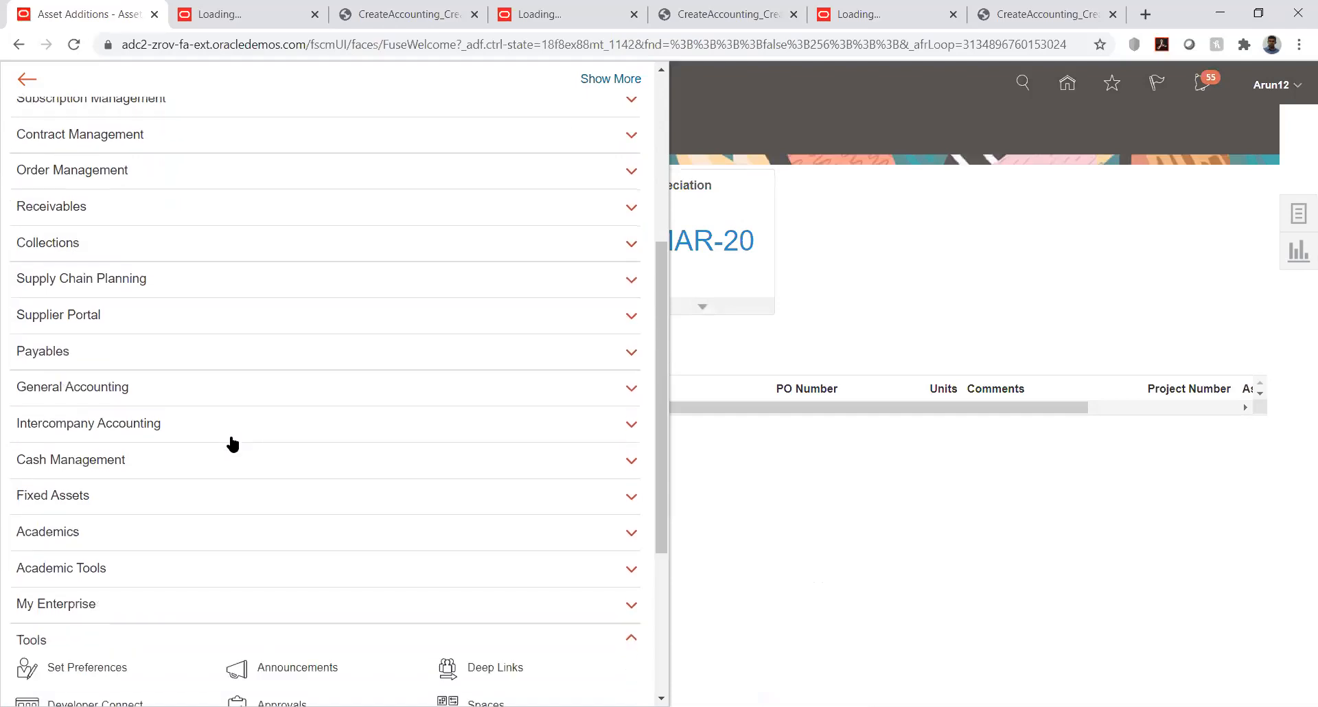
pyautogui.scroll(-1, 591, 494)
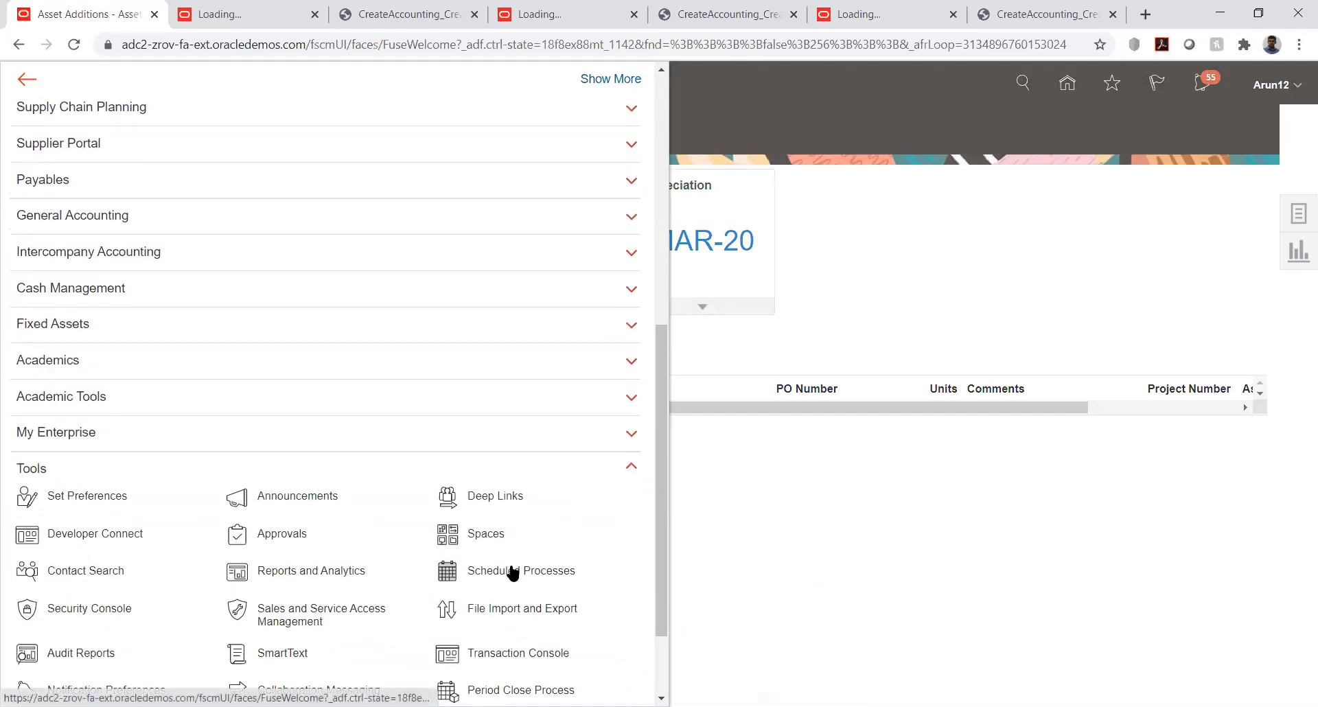
pyautogui.click(521, 563)
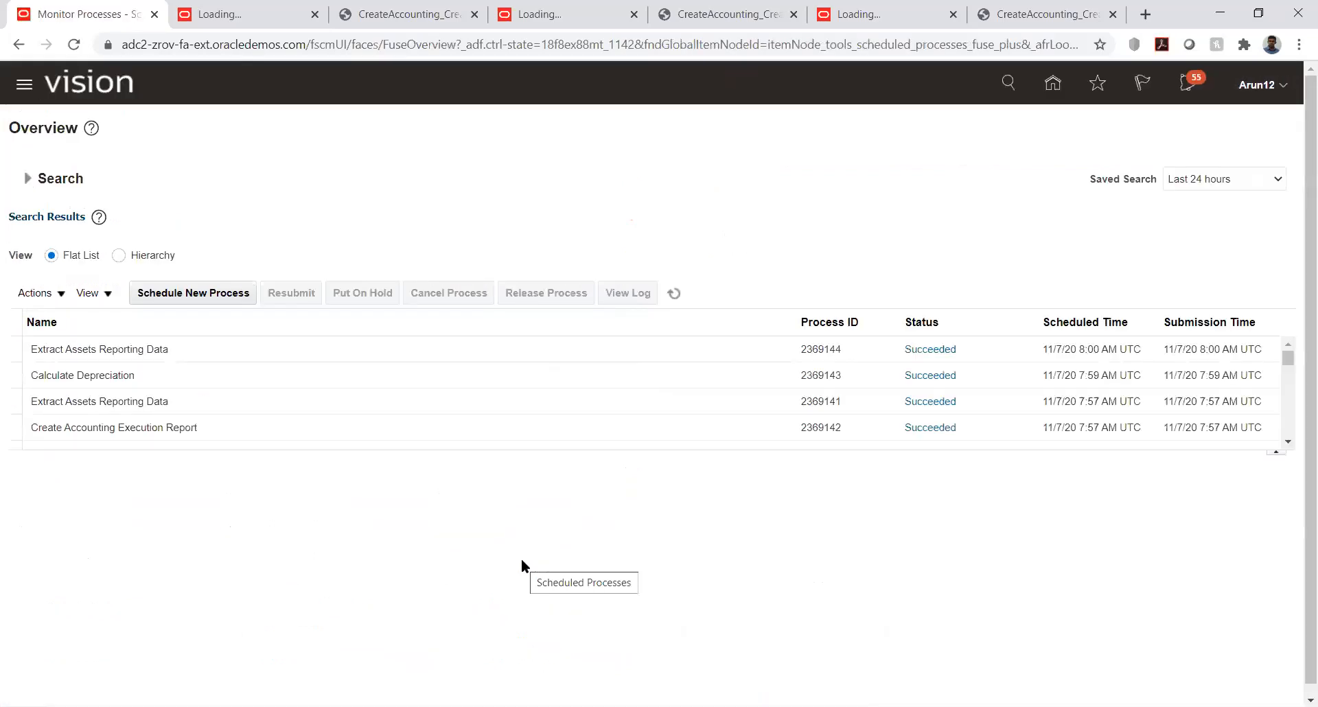
# Refresh the process list until the accounting, journal import and posting processes and the new Create Accounting Execution Report have finished.
pyautogui.click(674, 292)
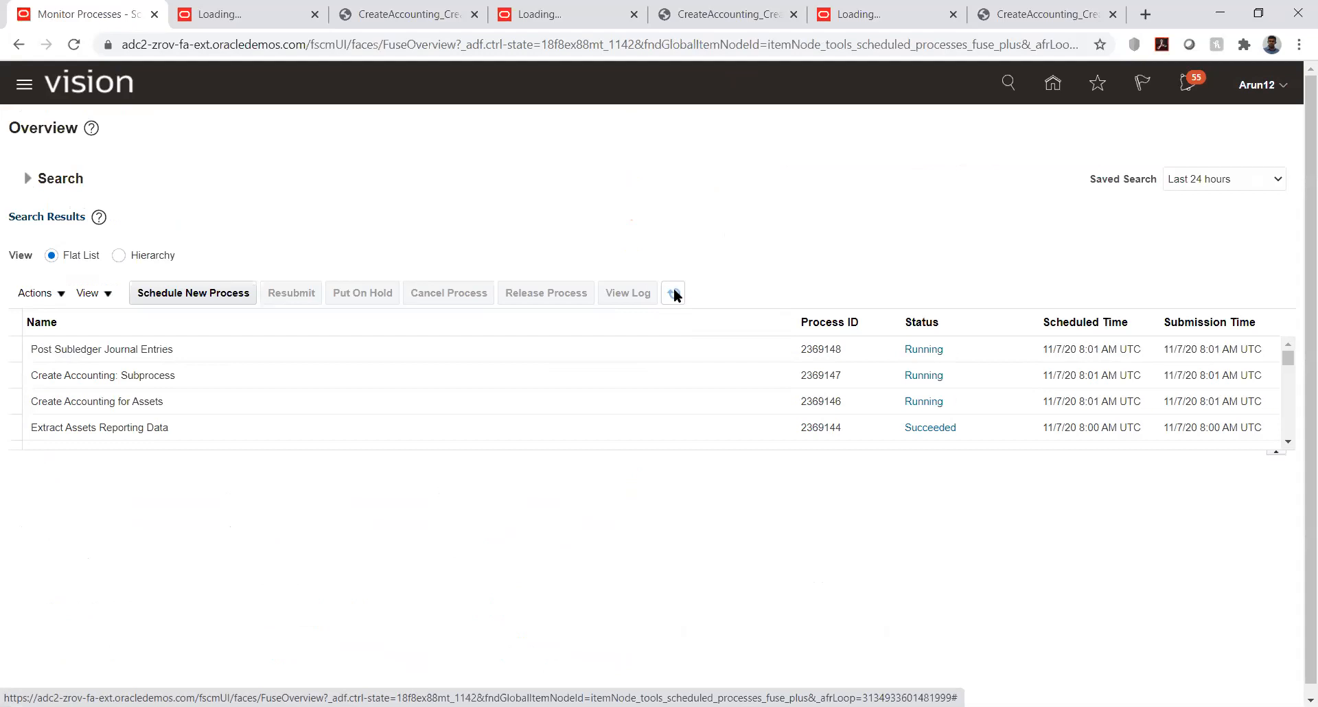
pyautogui.click(673, 292)
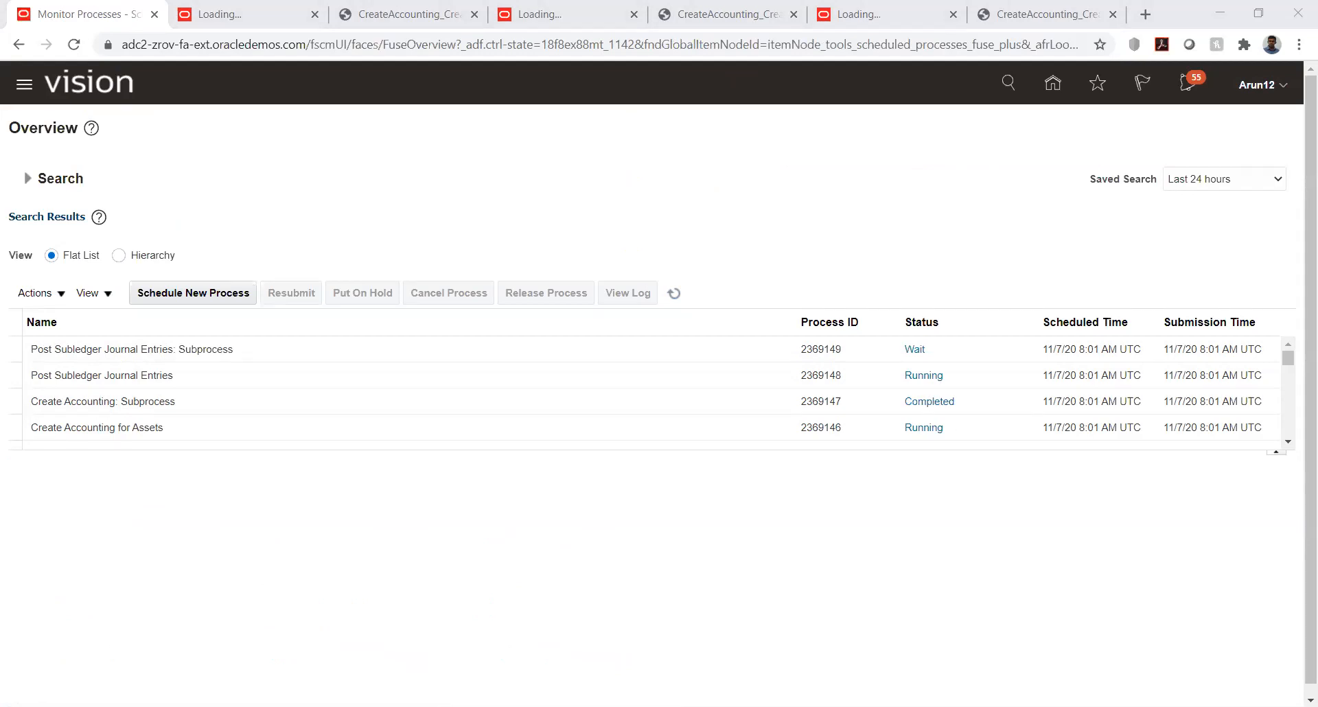
pyautogui.click(674, 294)
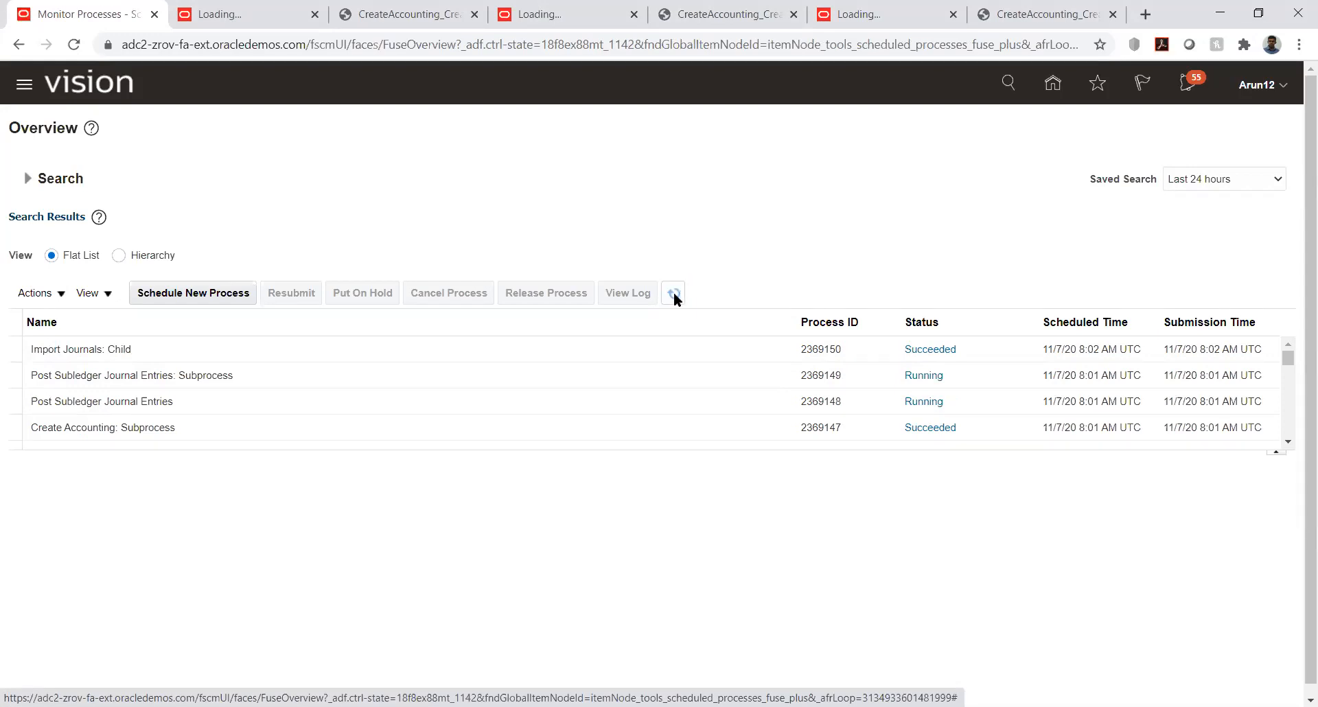
pyautogui.click(673, 294)
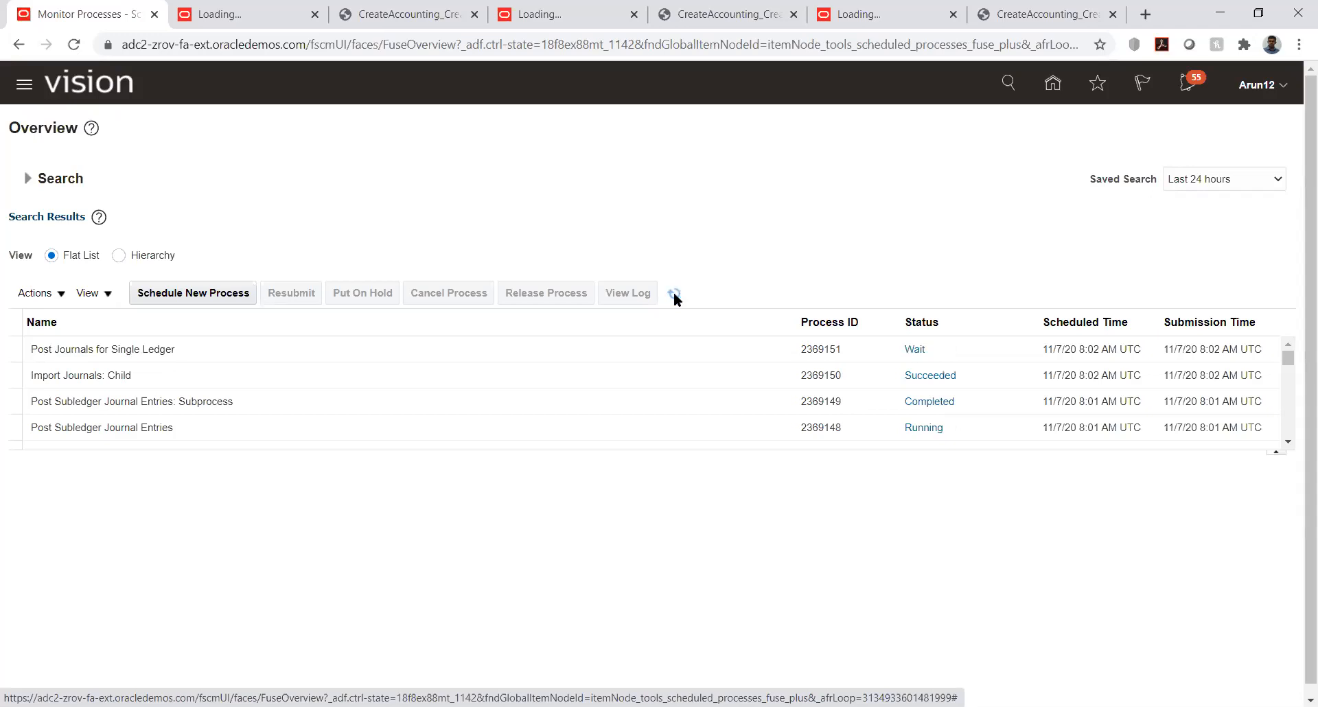
pyautogui.click(674, 293)
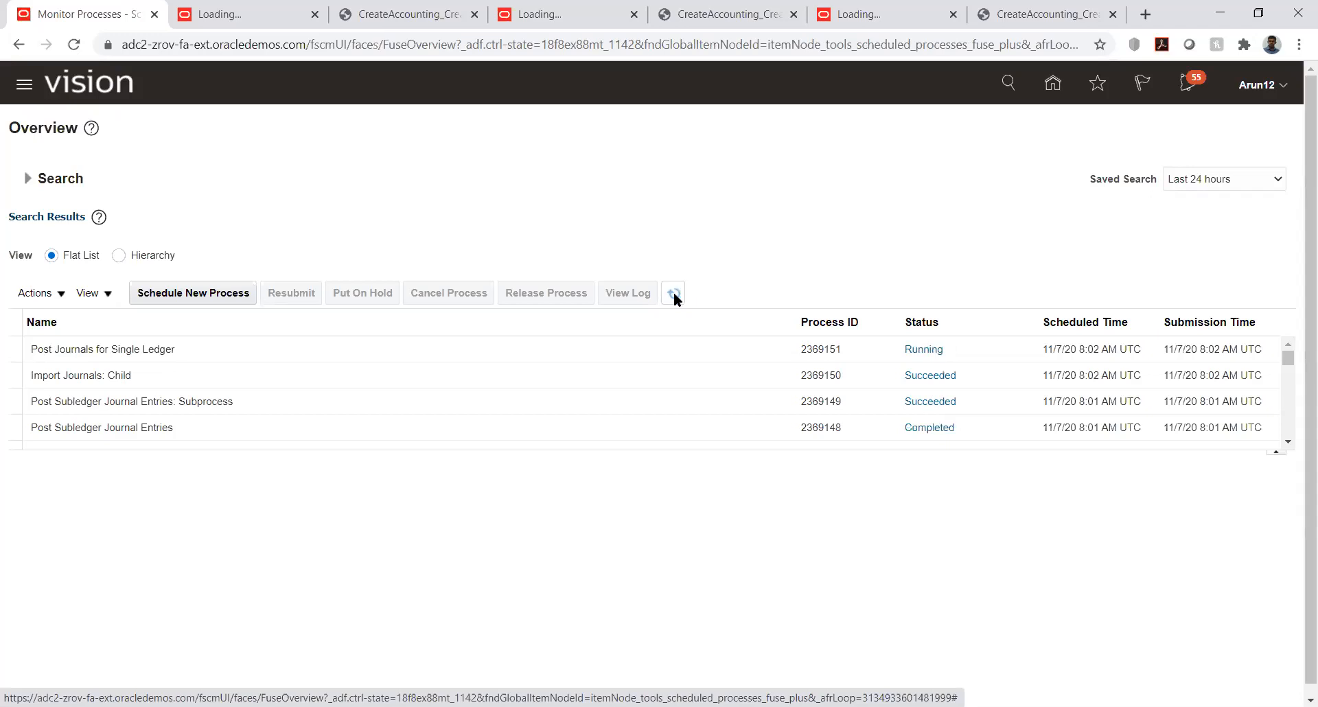
pyautogui.click(673, 294)
pyautogui.click(678, 293)
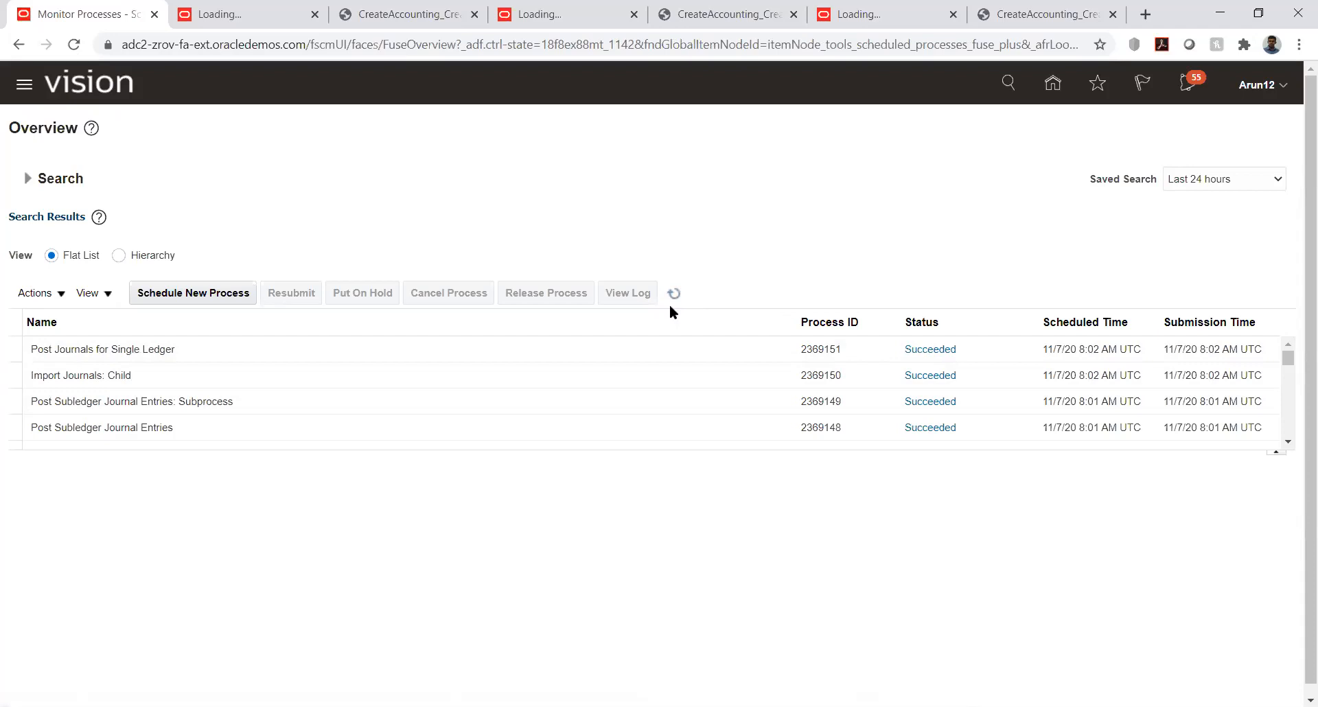
pyautogui.click(674, 294)
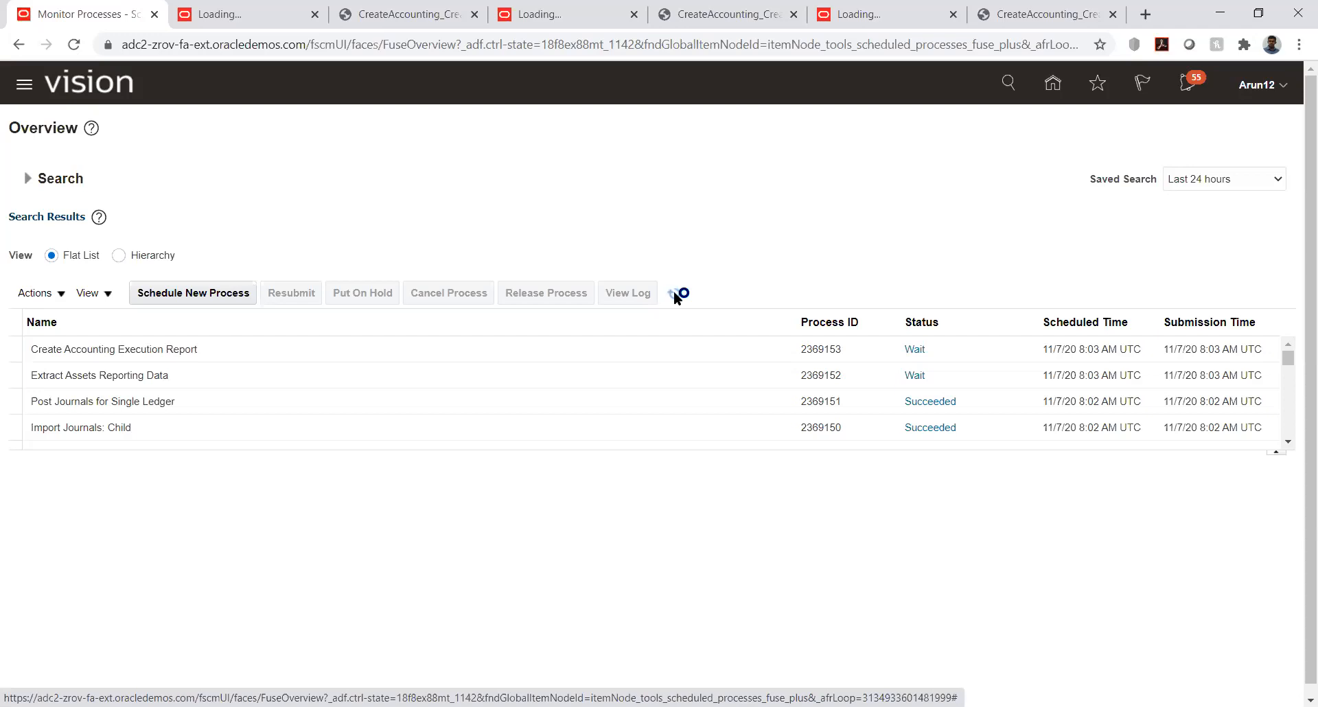
pyautogui.click(675, 294)
# Republish the latest Create Accounting Execution Report as a PDF and review its MAR-20 periodic depreciation journal lines.
pyautogui.click(432, 354)
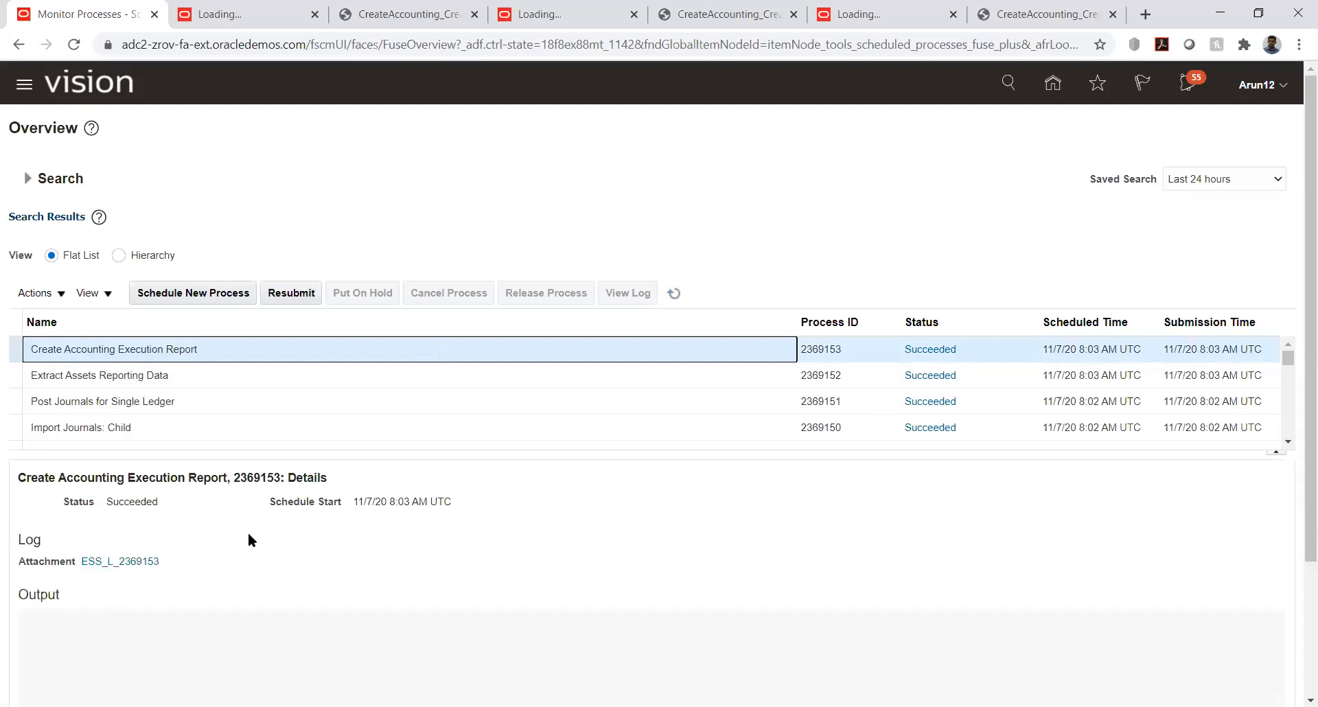
pyautogui.scroll(-2, 216, 537)
pyautogui.scroll(-1, 215, 537)
pyautogui.click(302, 500)
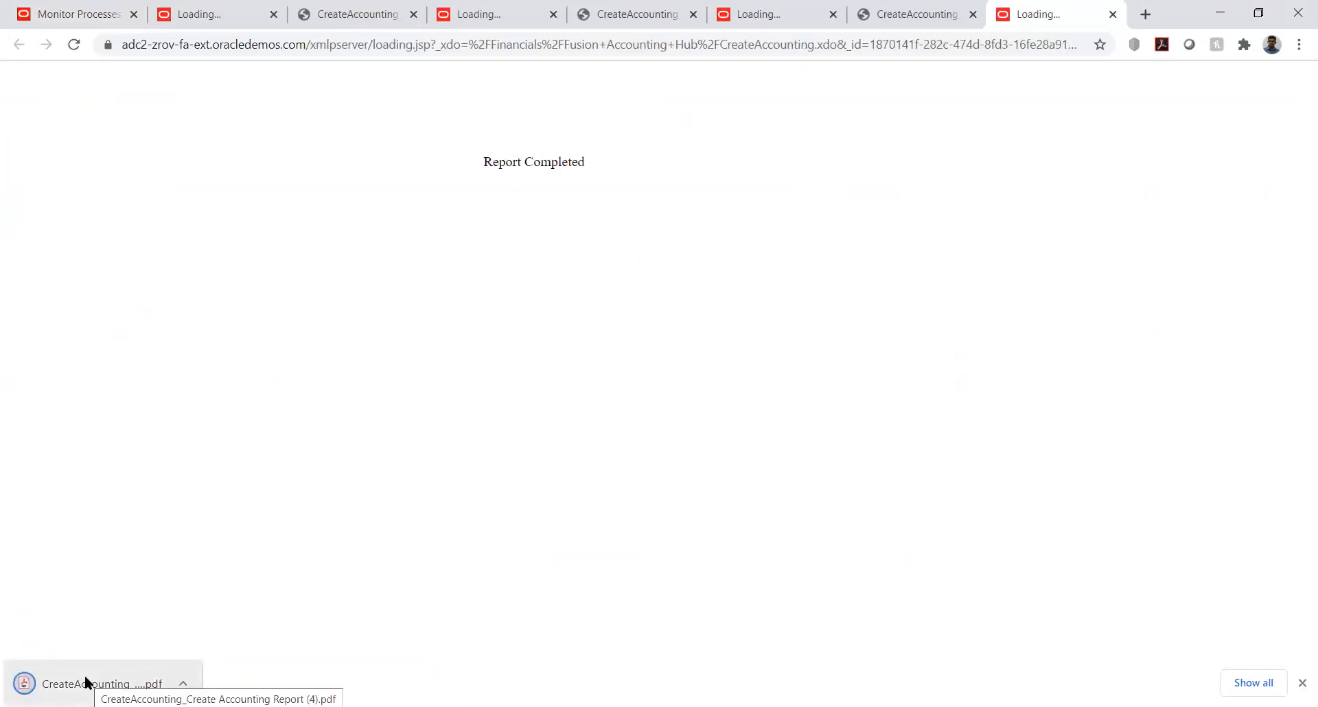
pyautogui.click(85, 680)
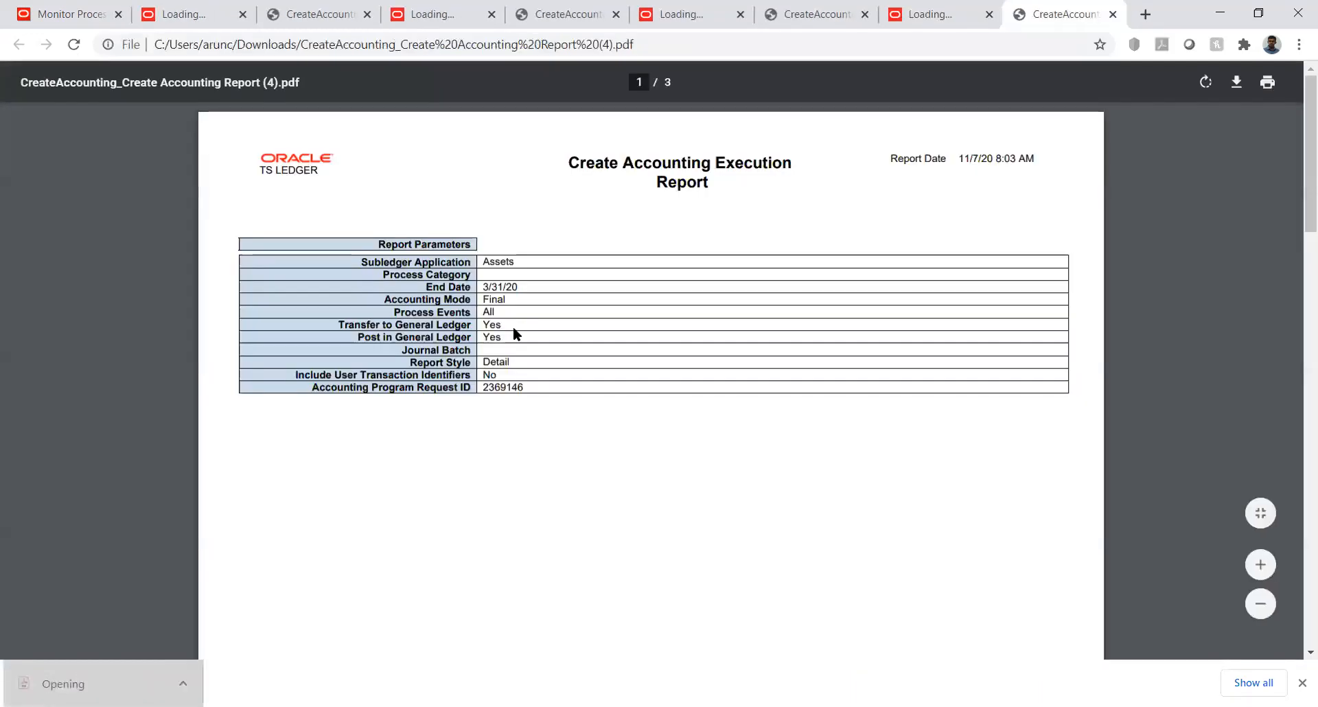
pyautogui.scroll(-15, 514, 328)
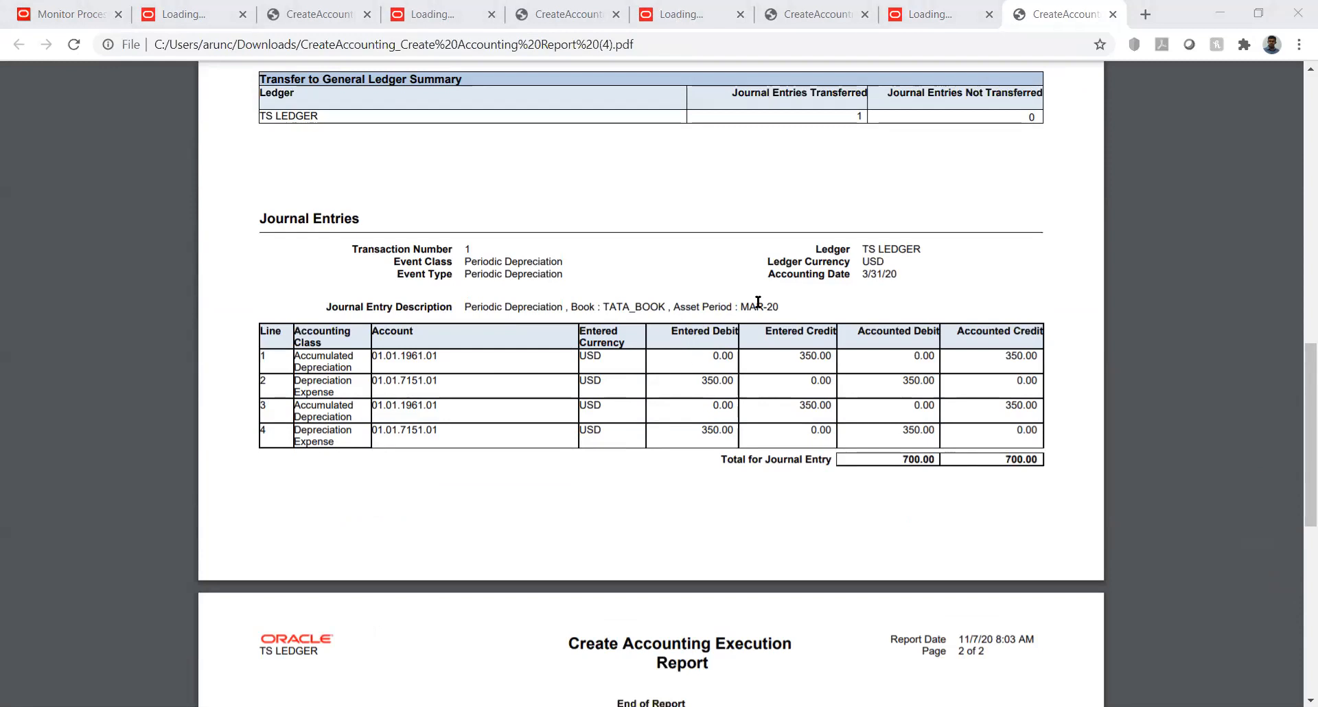
pyautogui.scroll(-4, 758, 302)
pyautogui.scroll(17, 758, 302)
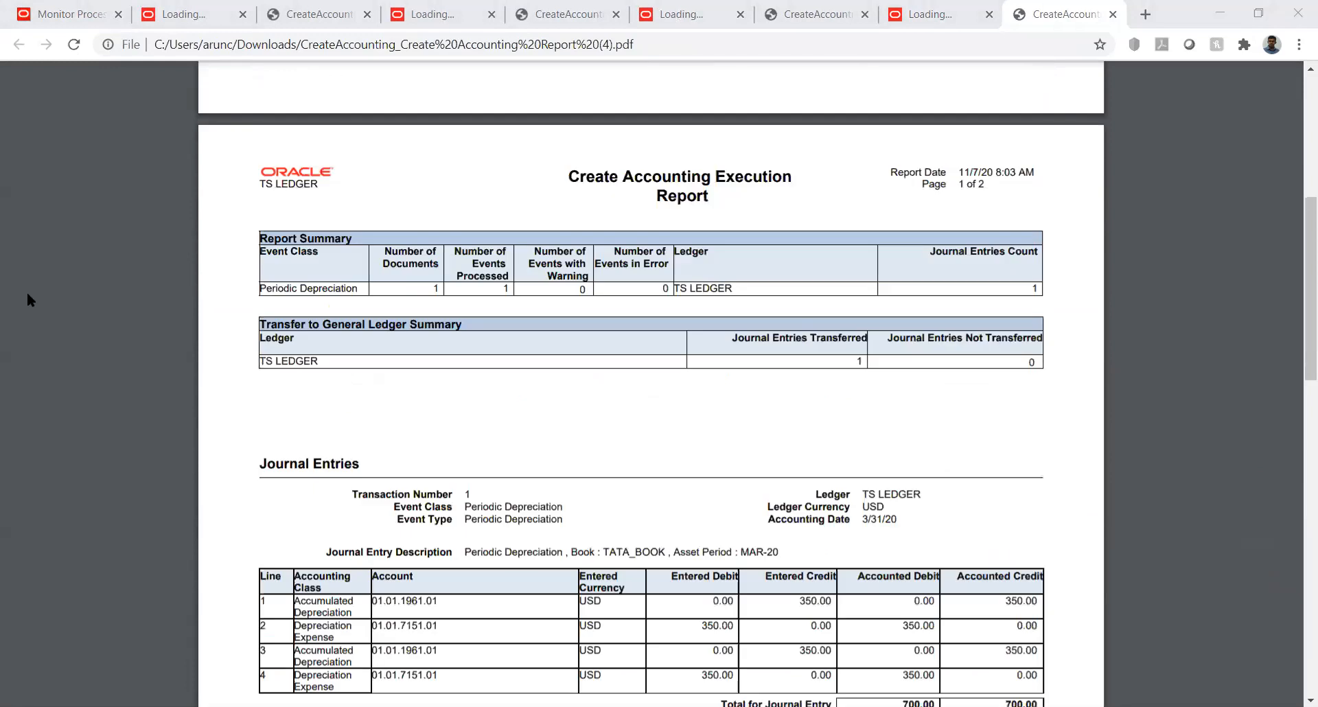
# Return to the Oracle application from the report and open Inquire Assets from the Assets work area.
pyautogui.click(59, 10)
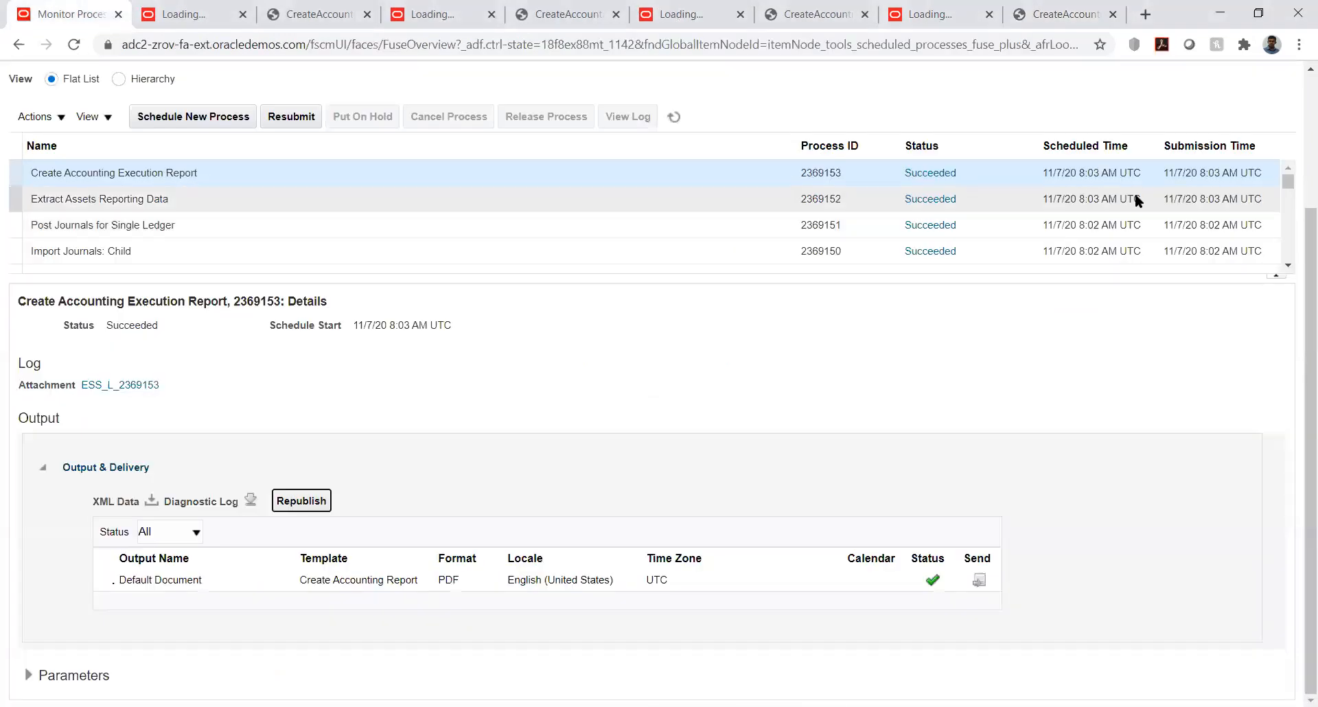
pyautogui.scroll(4, 1036, 138)
pyautogui.click(1044, 93)
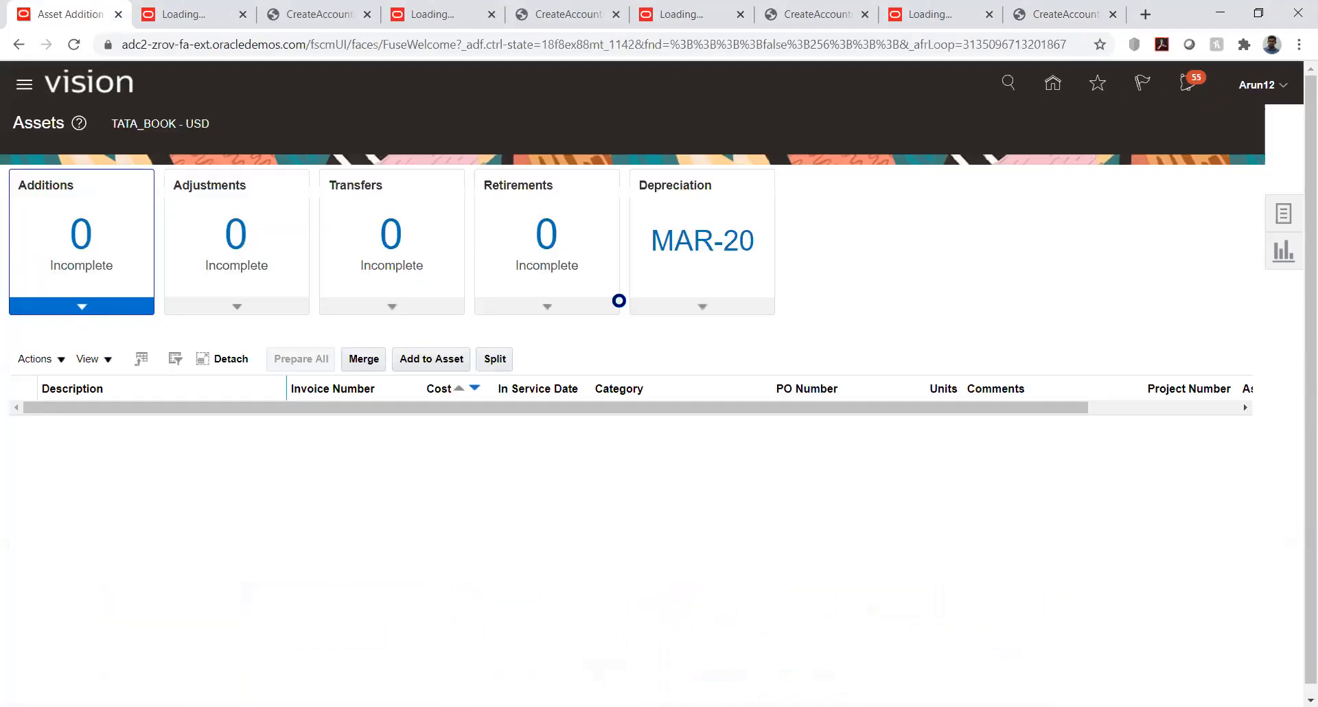
pyautogui.click(1283, 214)
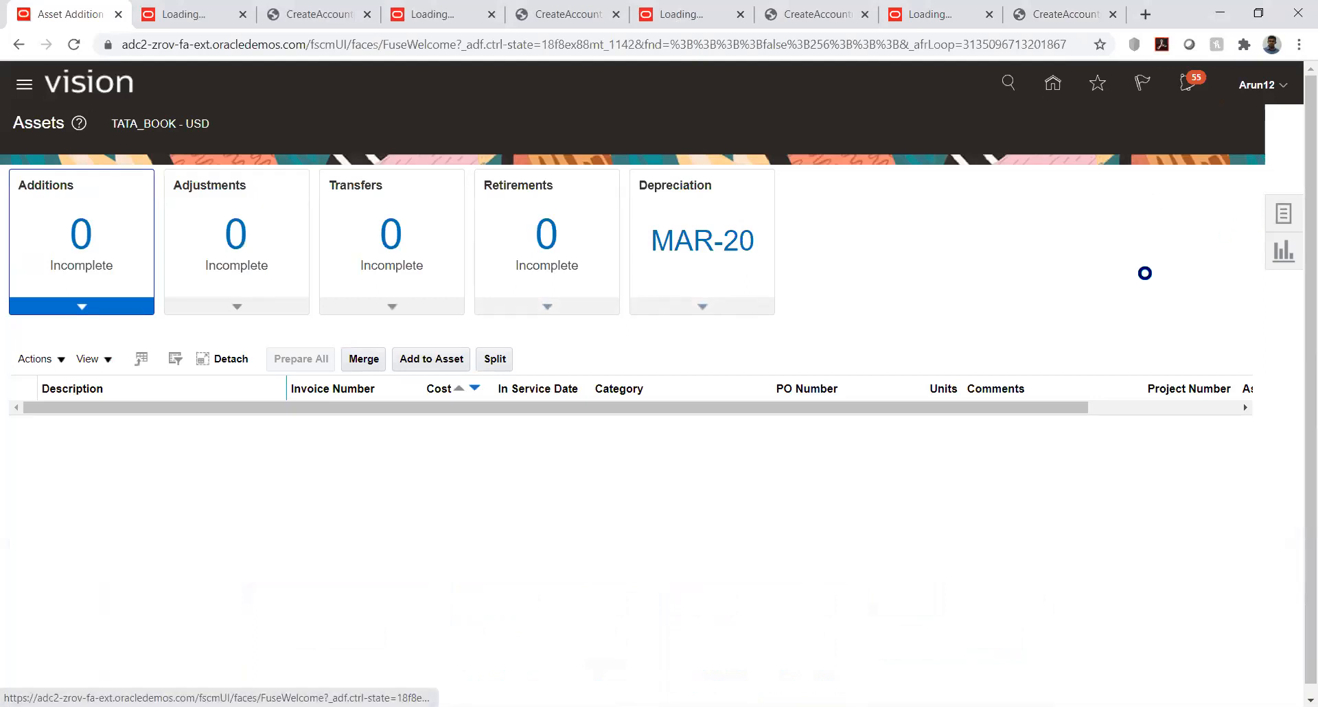
pyautogui.click(1130, 474)
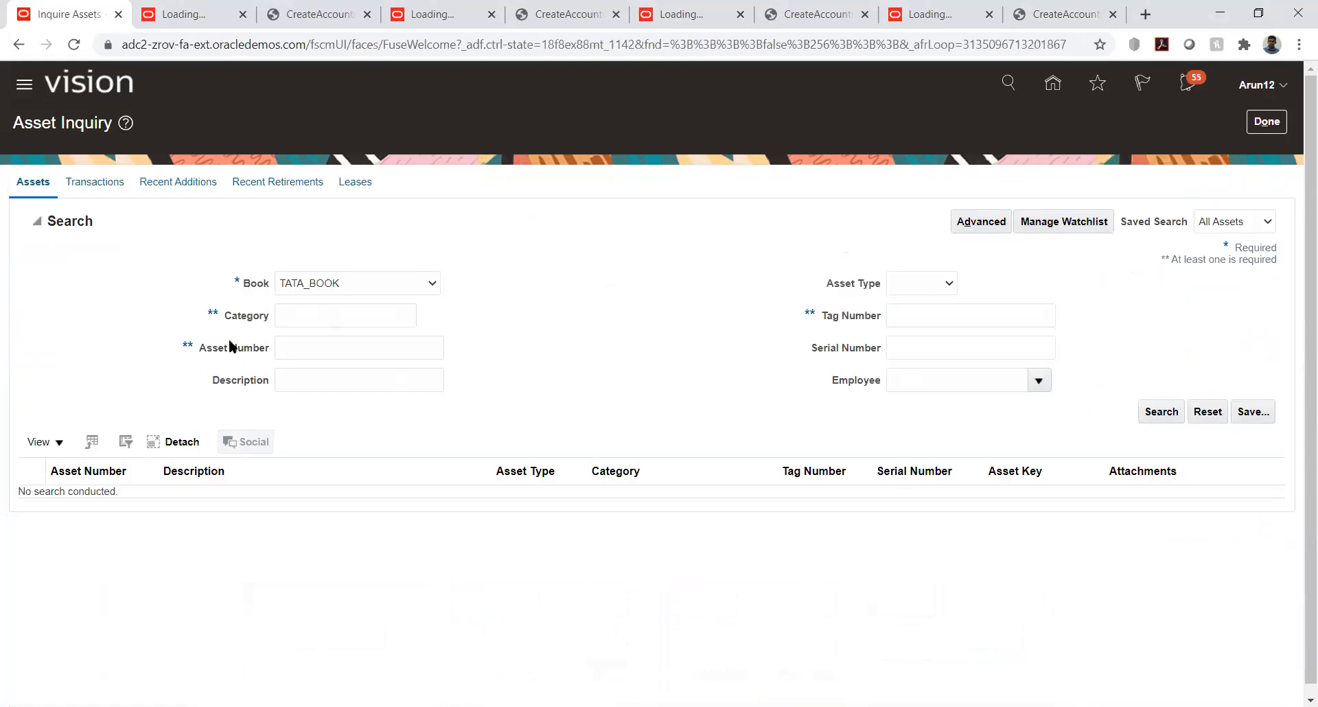
# Find asset 12 in TATA_BOOK and review its financial details and depreciation history by period.
pyautogui.click(317, 346)
pyautogui.write('12')
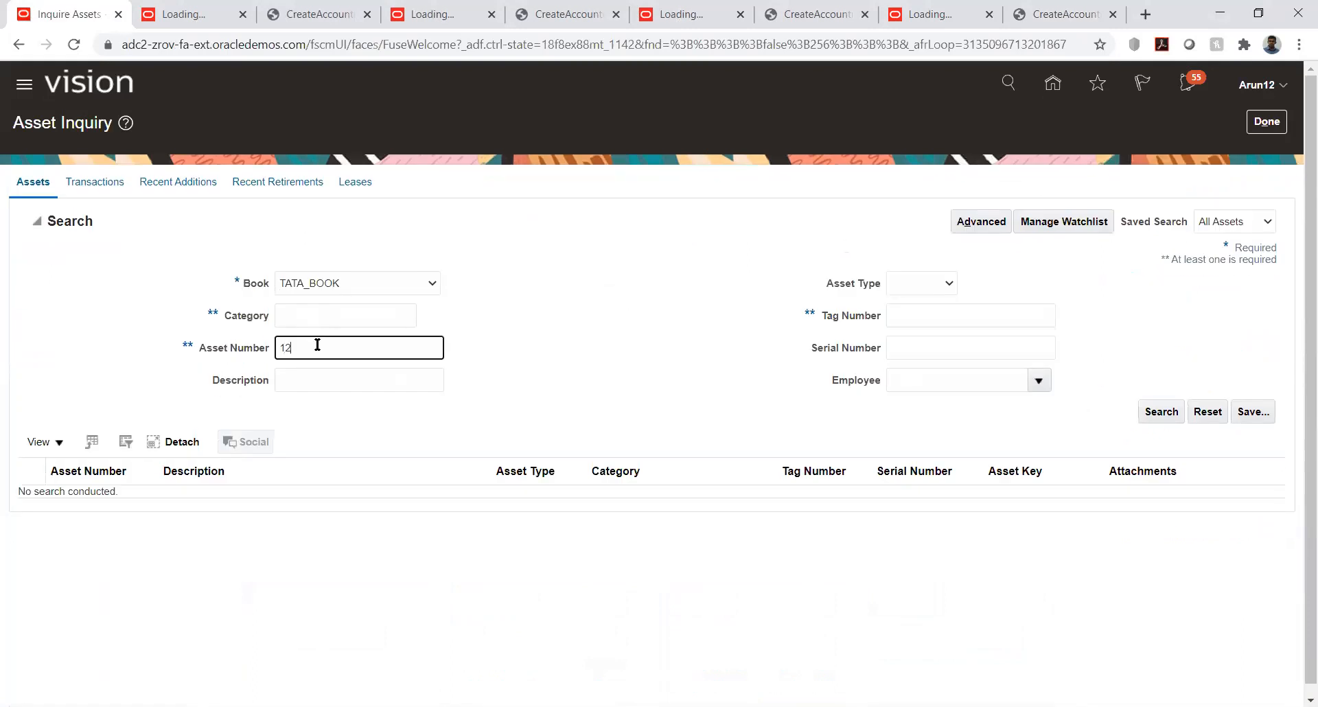
pyautogui.press('Return')
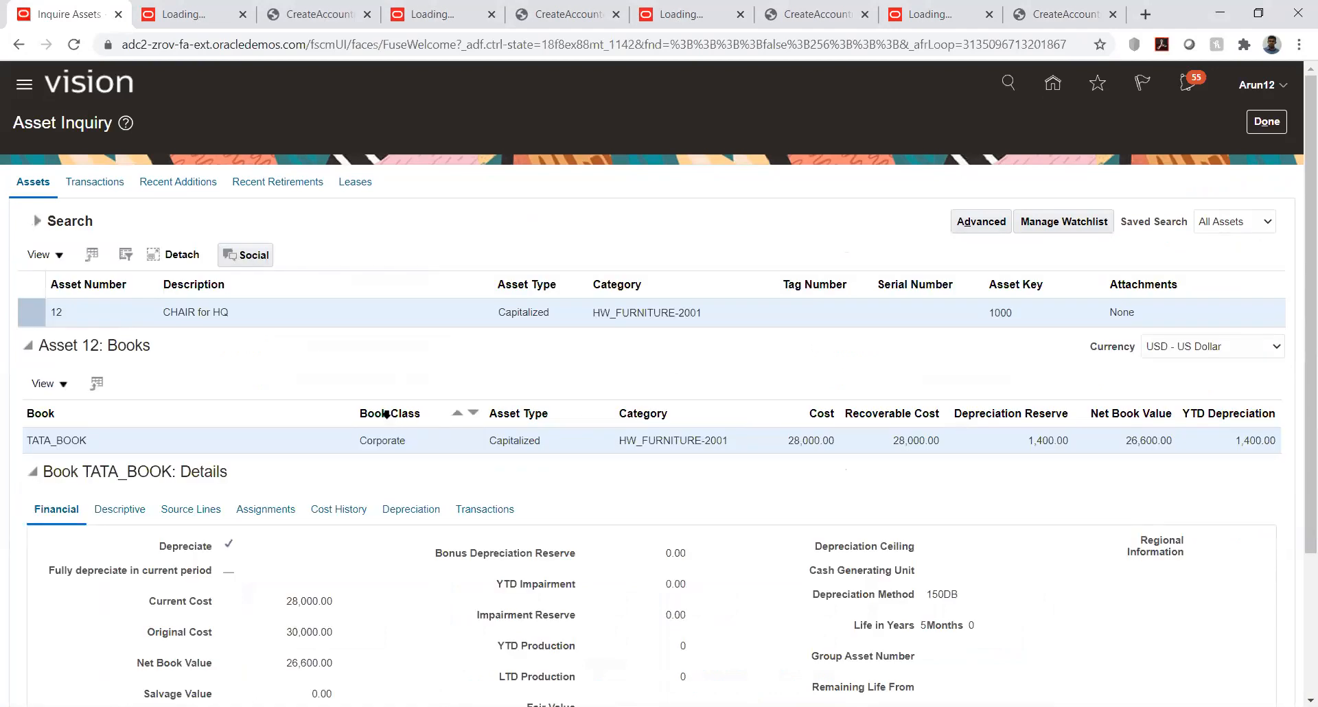
pyautogui.scroll(-3, 371, 347)
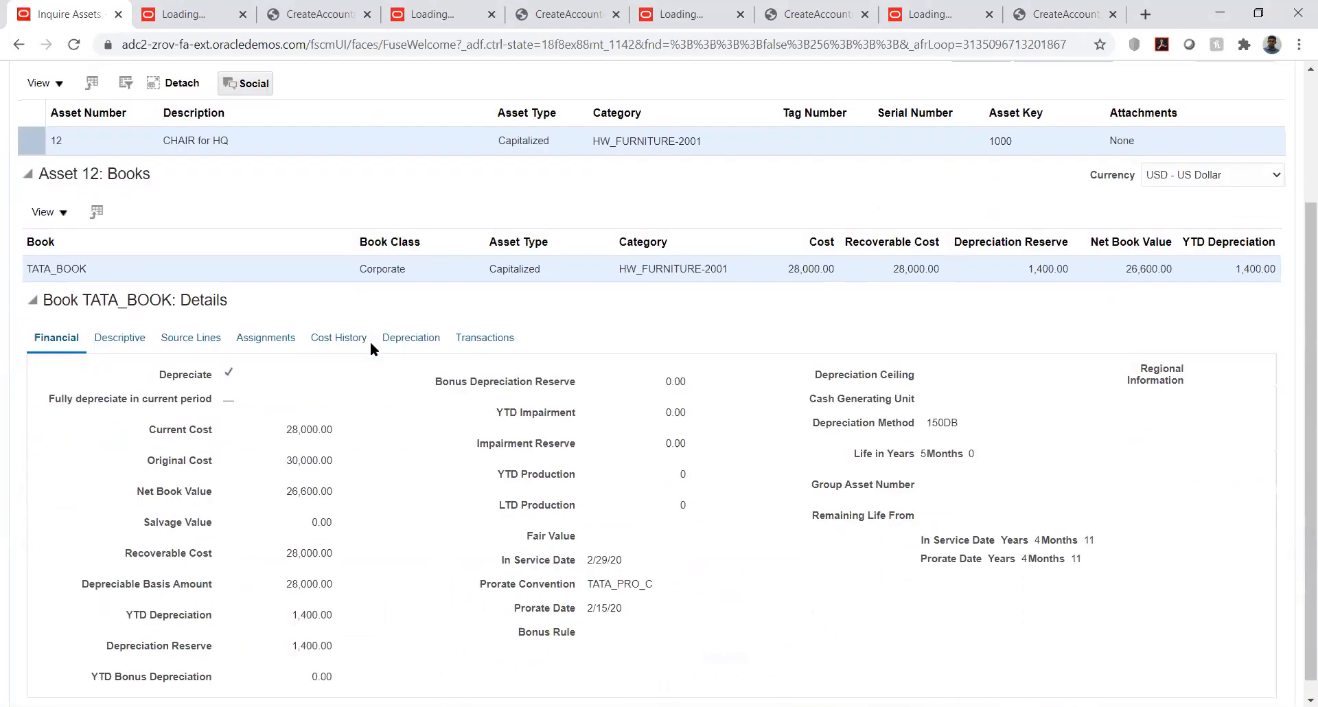
pyautogui.click(411, 320)
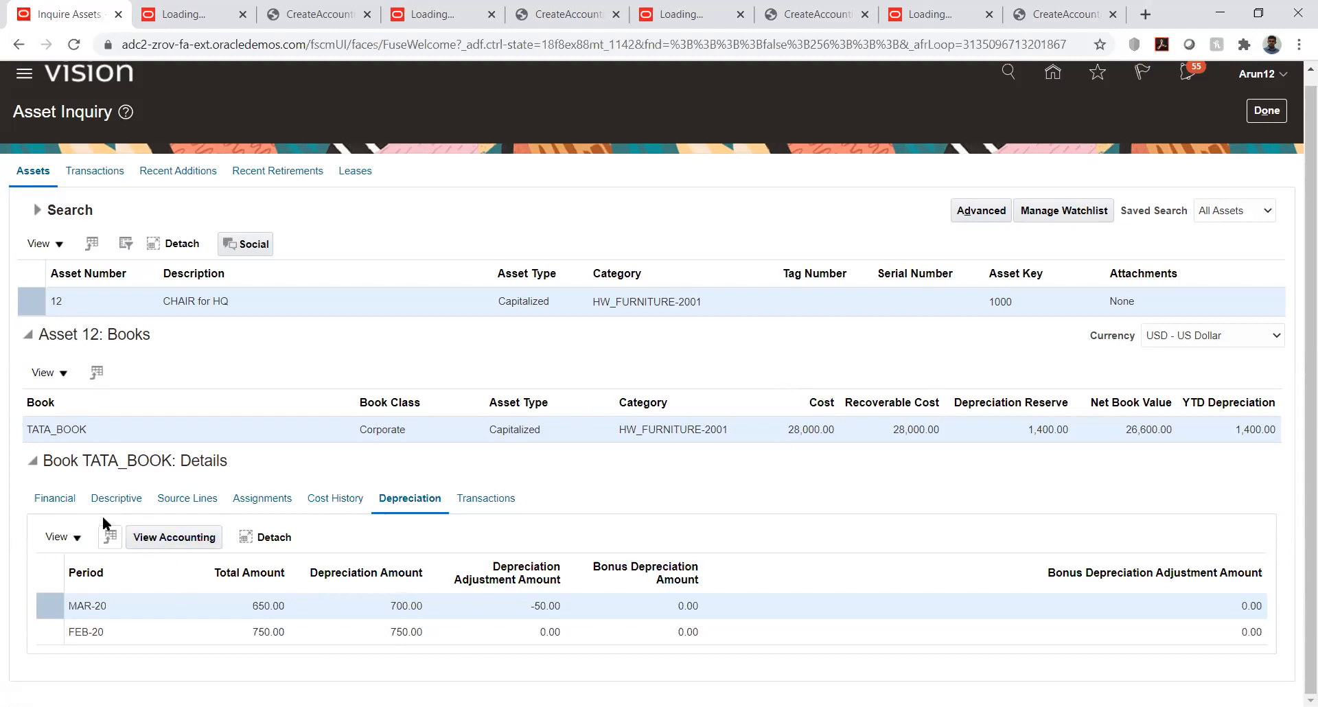
pyautogui.click(55, 498)
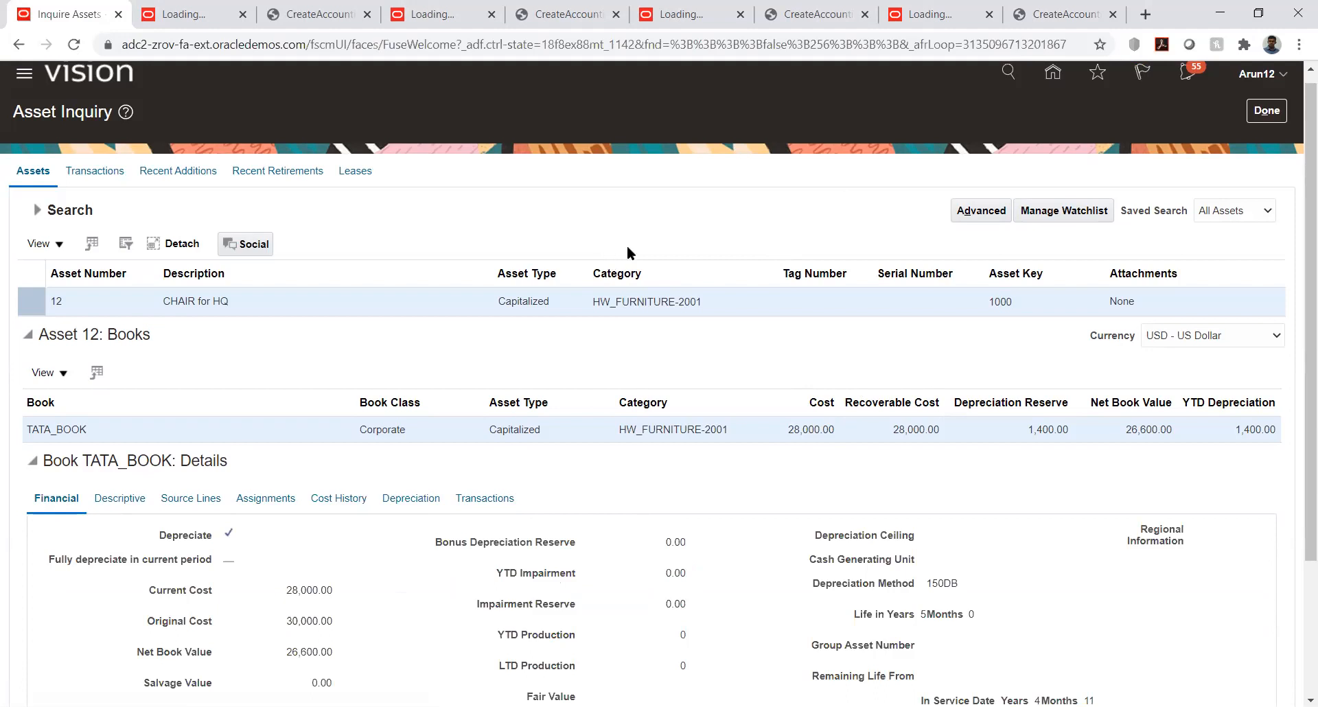
pyautogui.click(1257, 115)
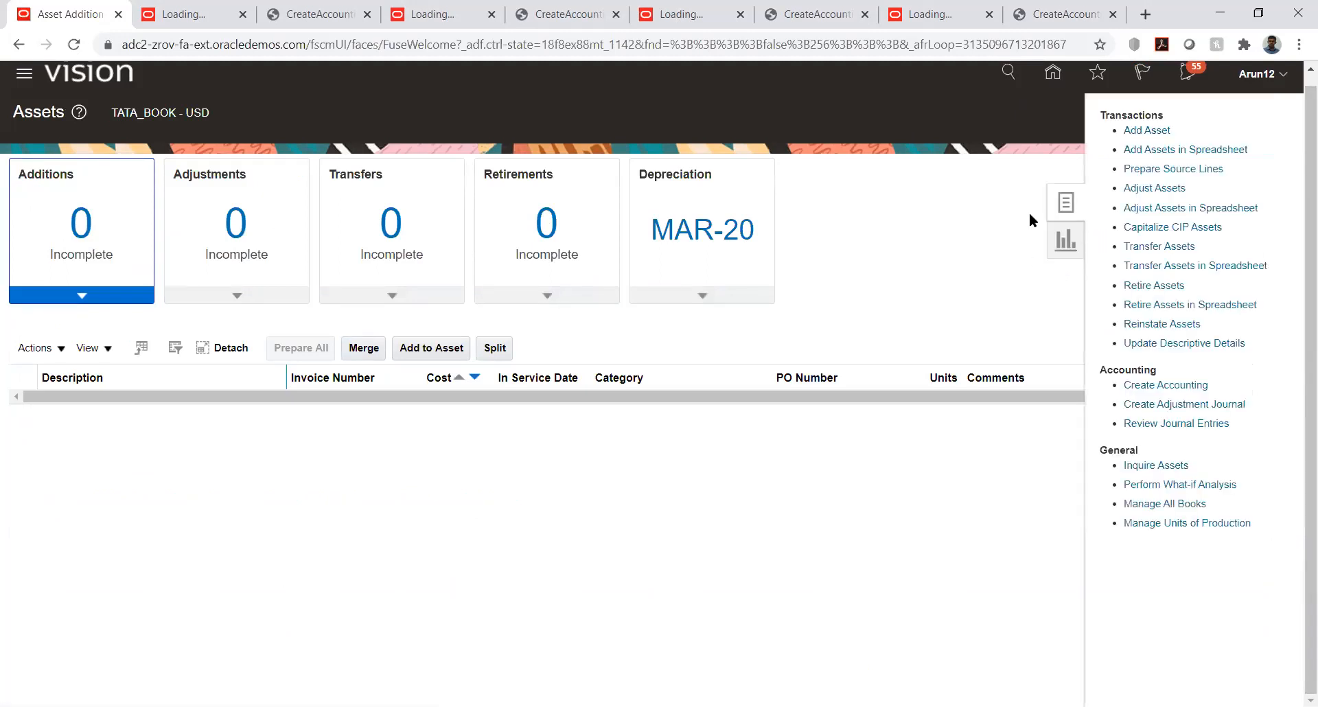
# Find asset 12 in Adjust Assets and open its Change Category transaction.
pyautogui.click(1155, 188)
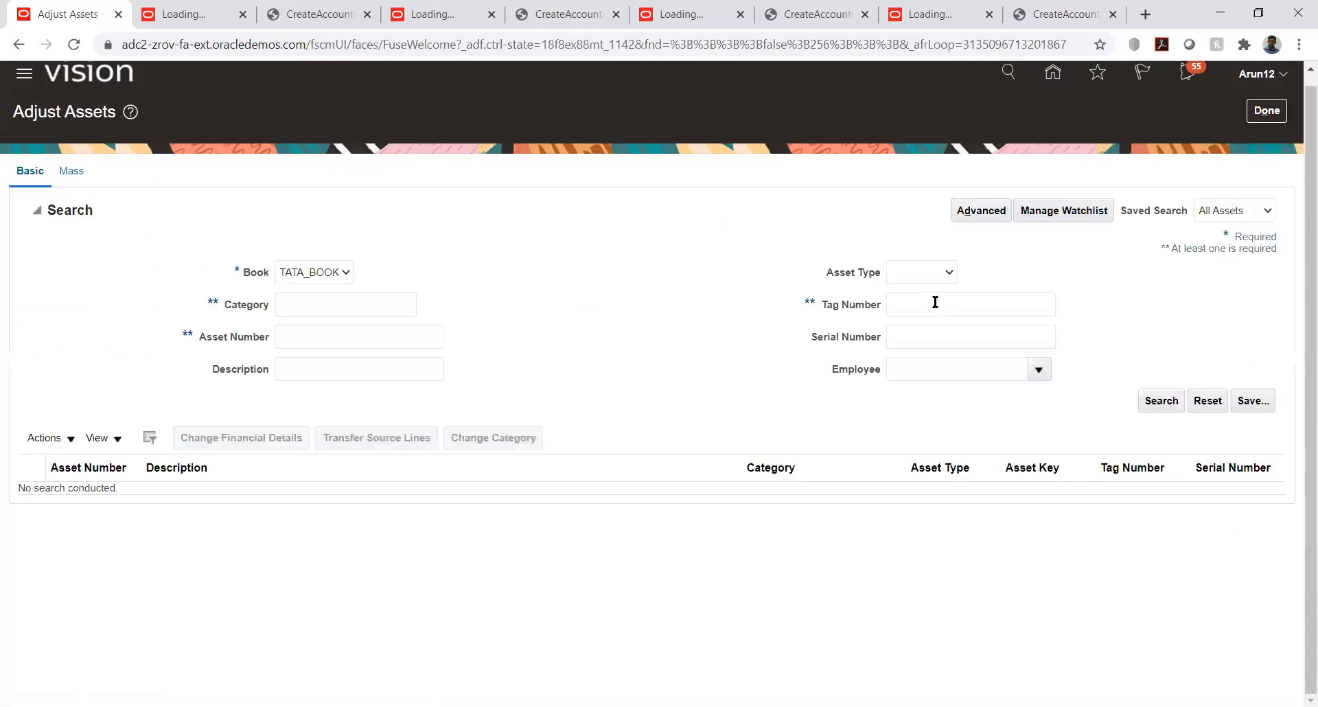
pyautogui.click(345, 338)
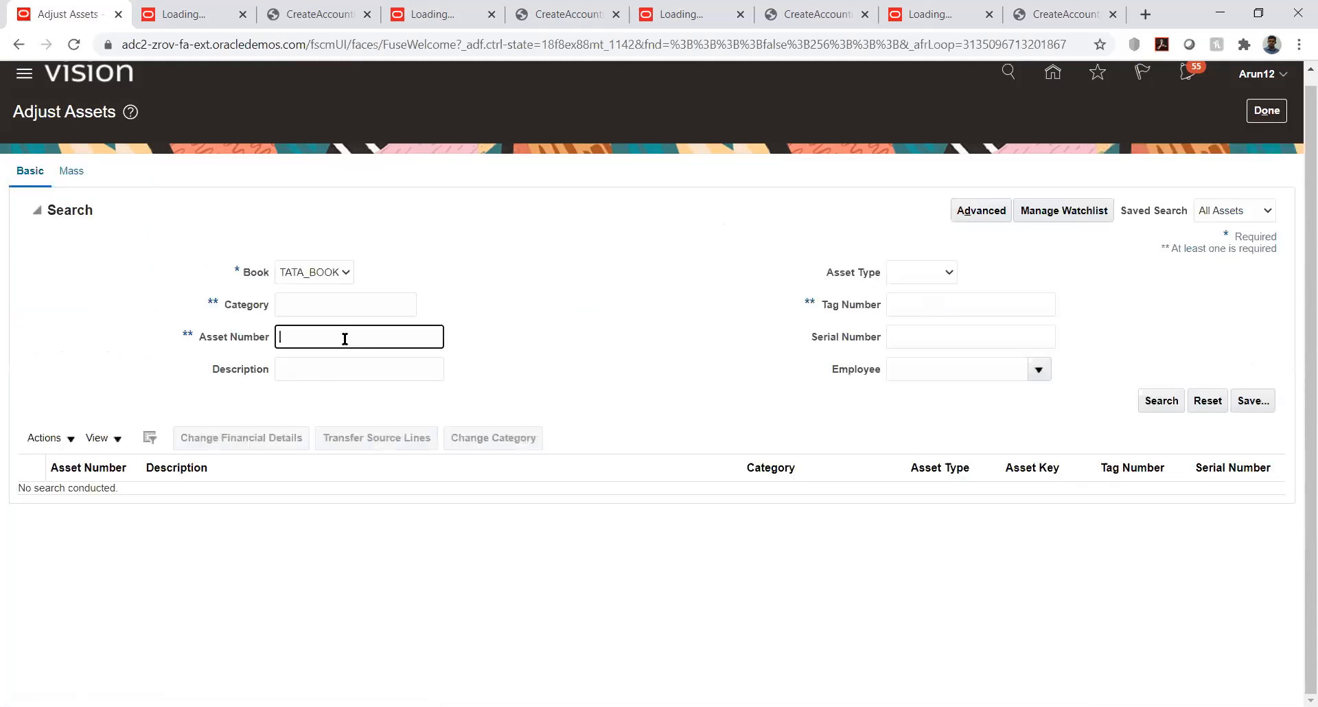
pyautogui.write('12')
pyautogui.press('Return')
pyautogui.click(216, 307)
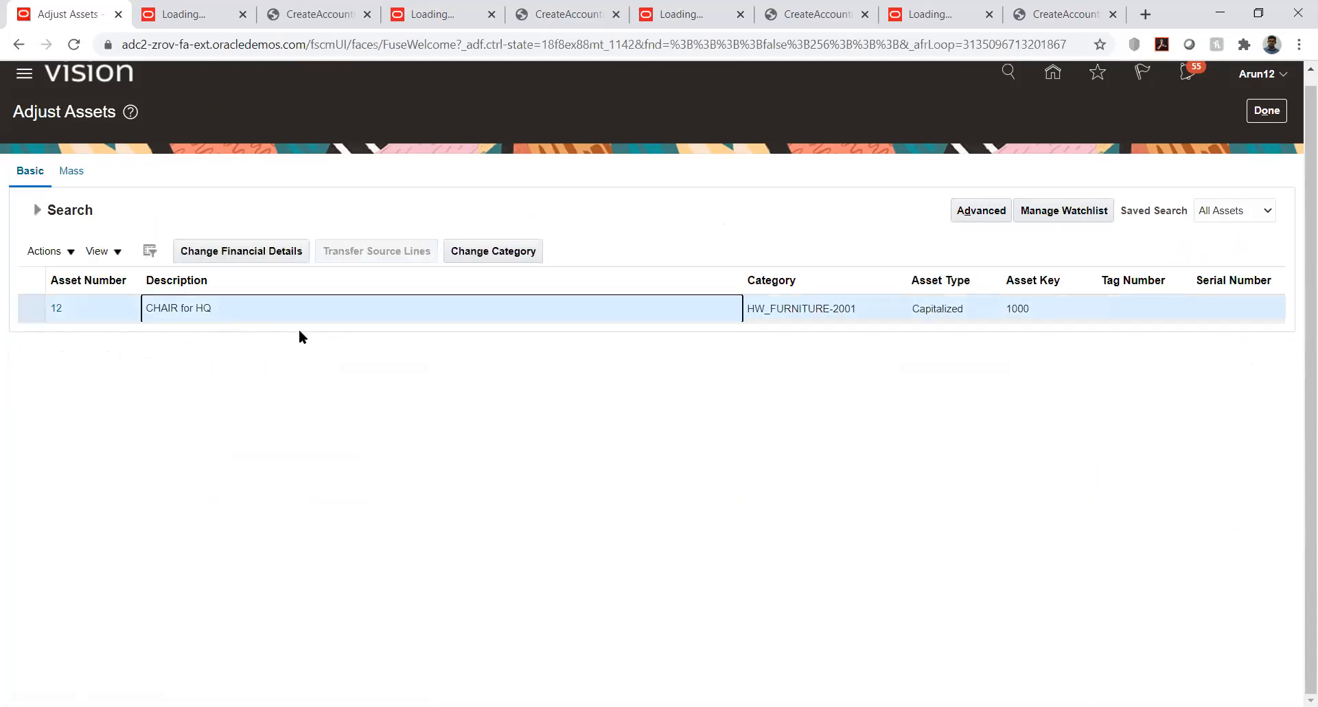
pyautogui.click(467, 250)
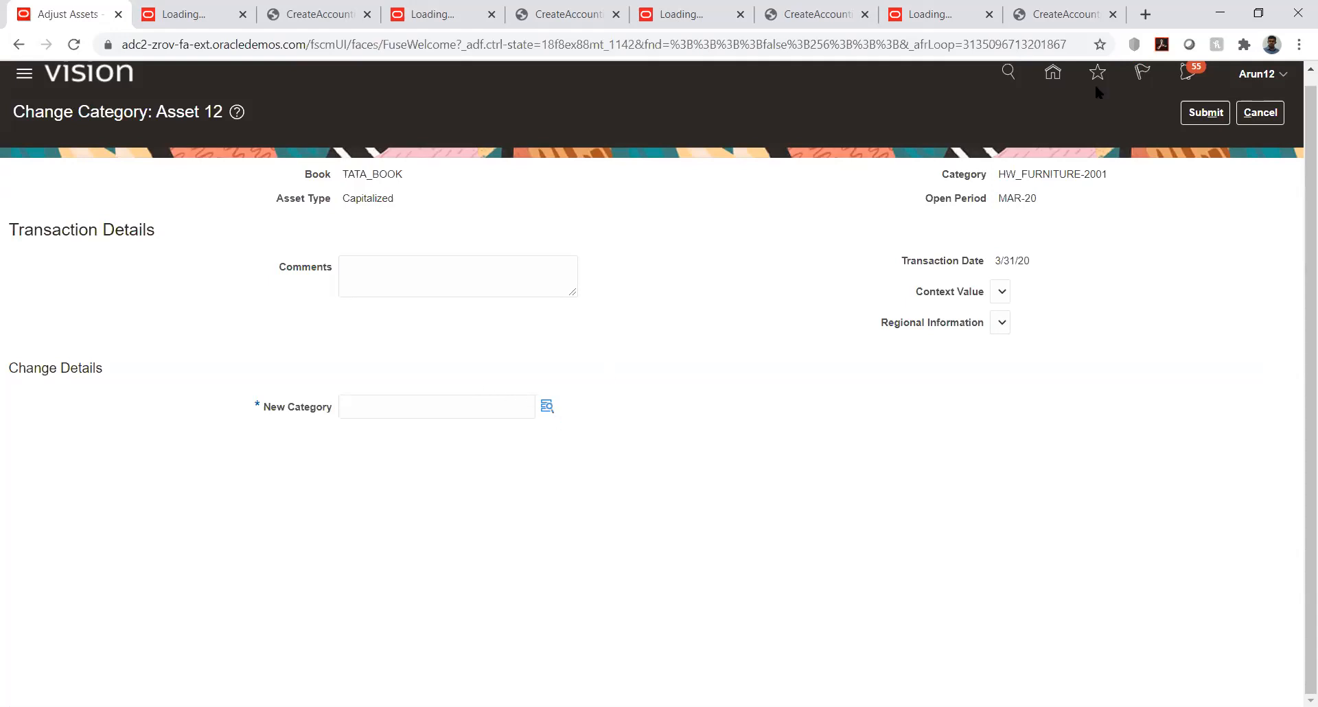
# Discard the category change for asset 12 and return to the Assets work area.
pyautogui.click(1259, 114)
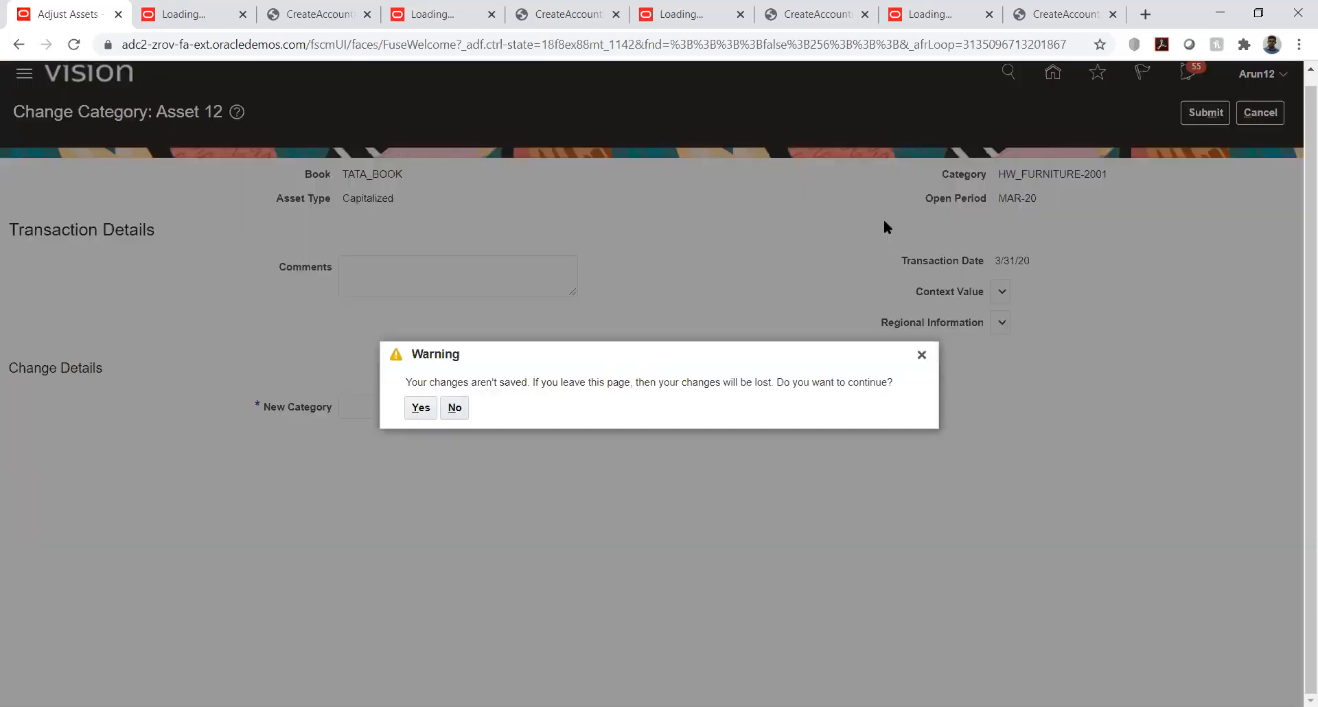
pyautogui.click(418, 410)
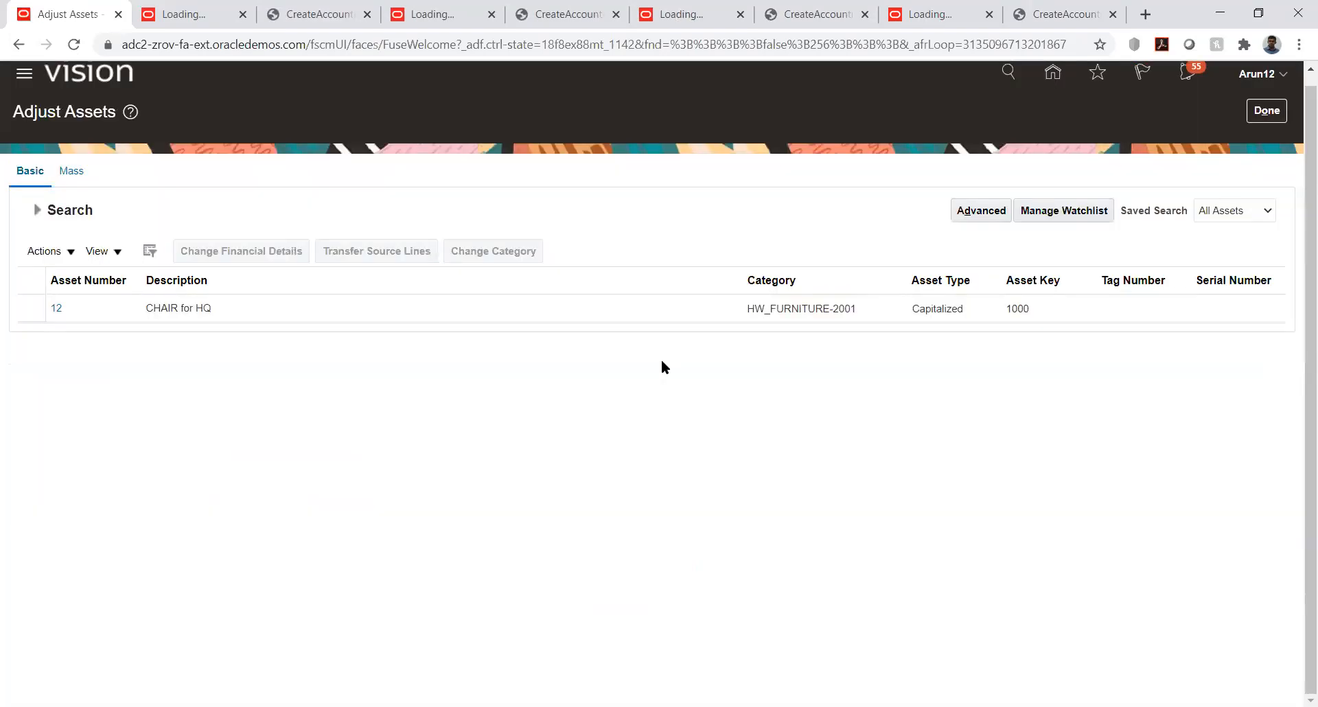
pyautogui.click(642, 314)
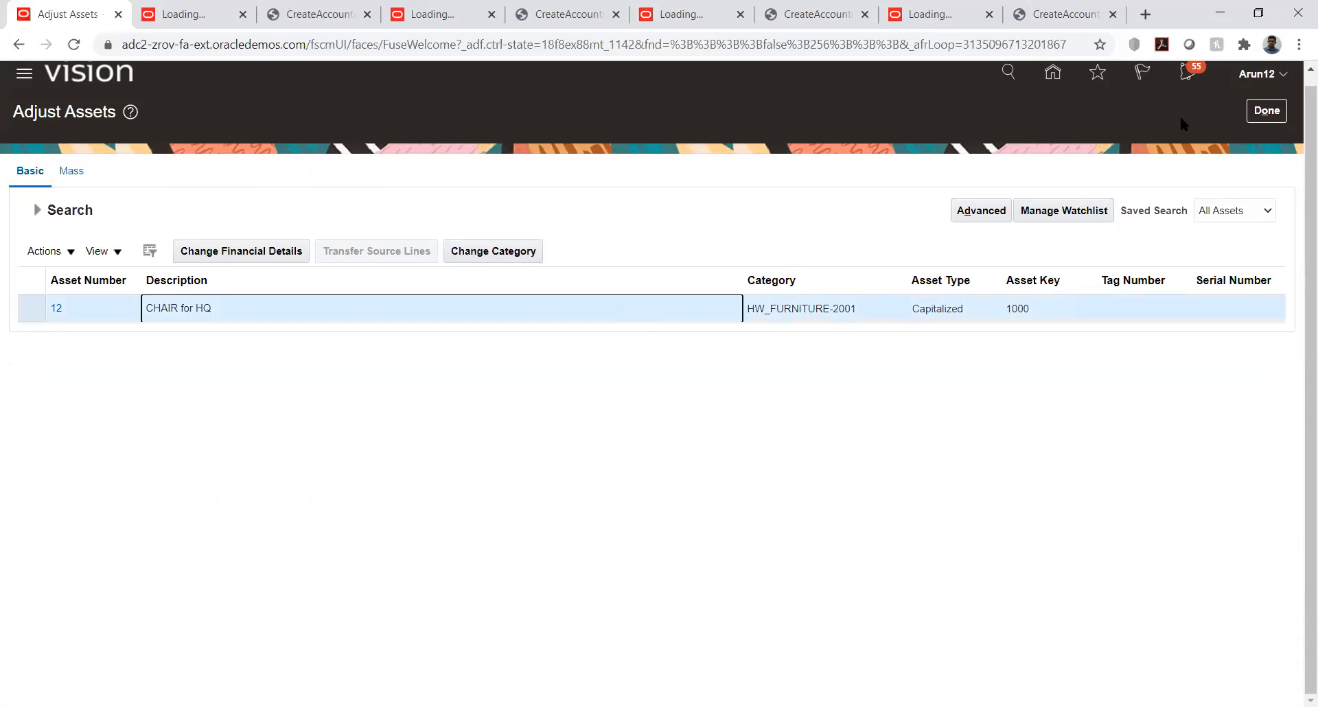
pyautogui.click(1266, 111)
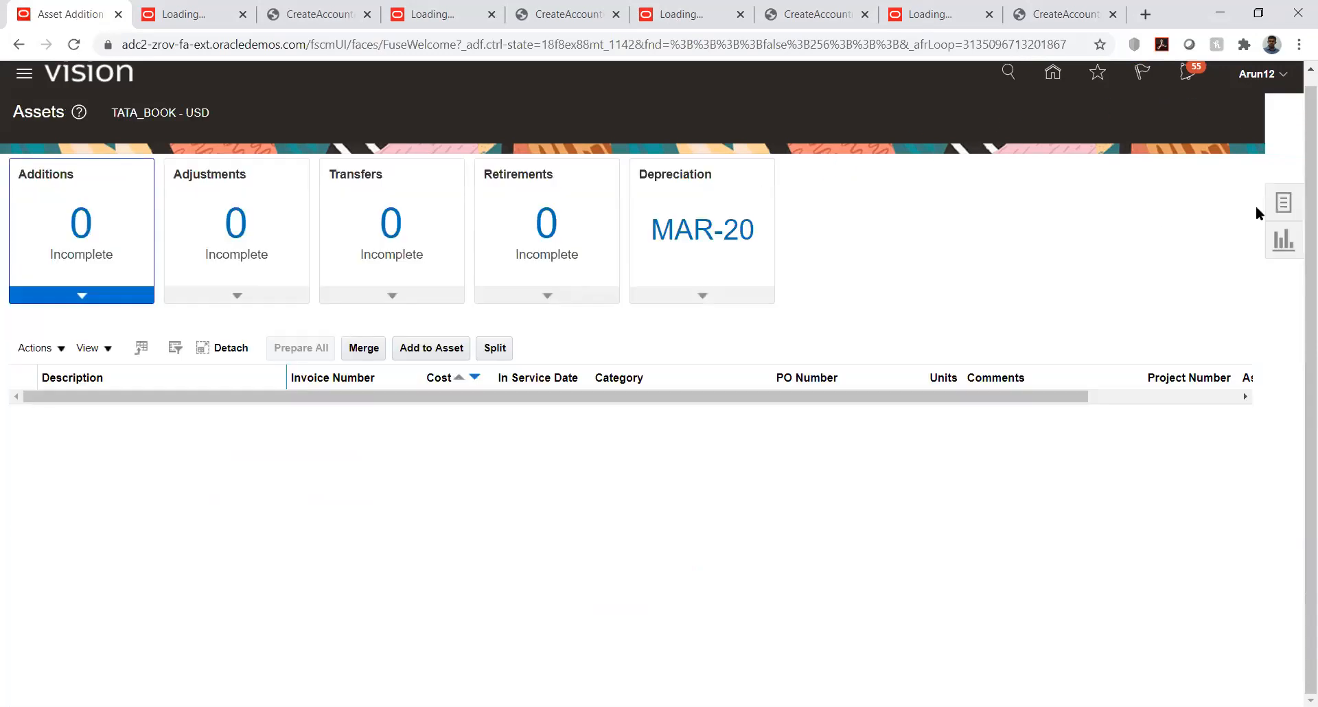
# Find asset 12 in Retire Assets for TATA_BOOK and open a unit retirement for it.
pyautogui.click(1284, 202)
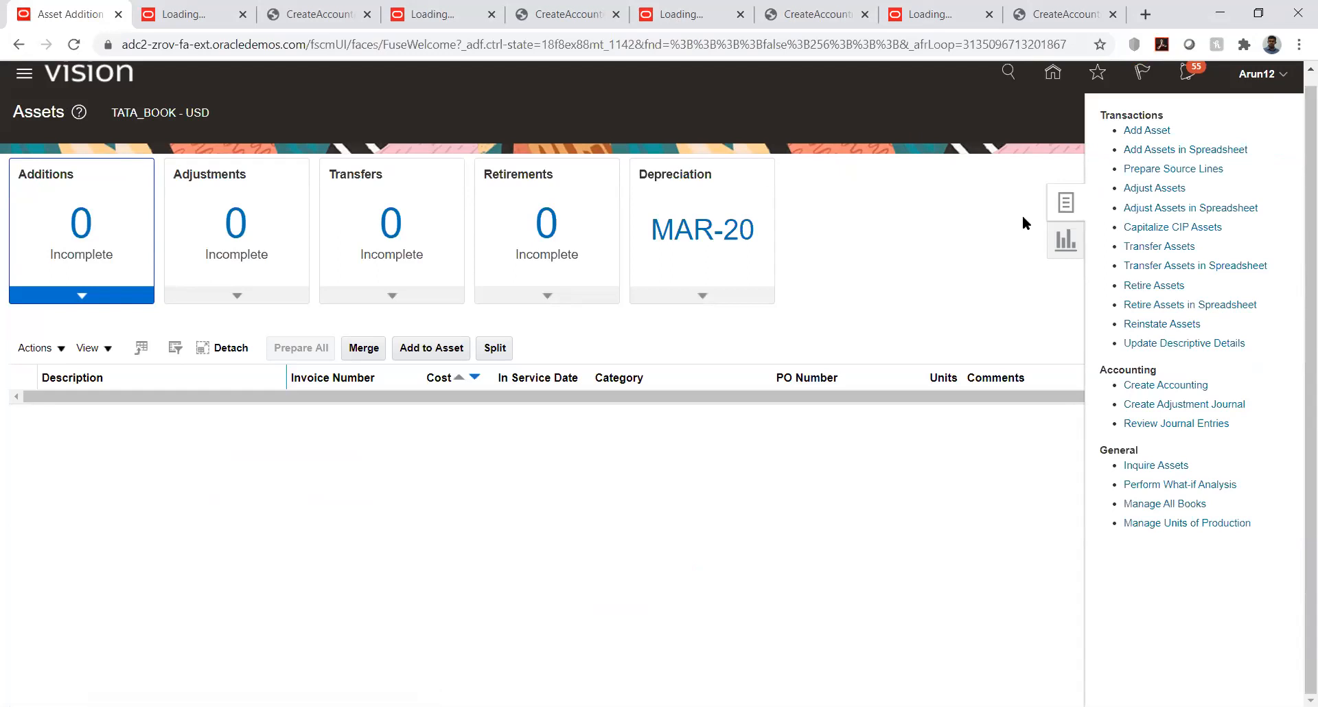
pyautogui.click(1150, 292)
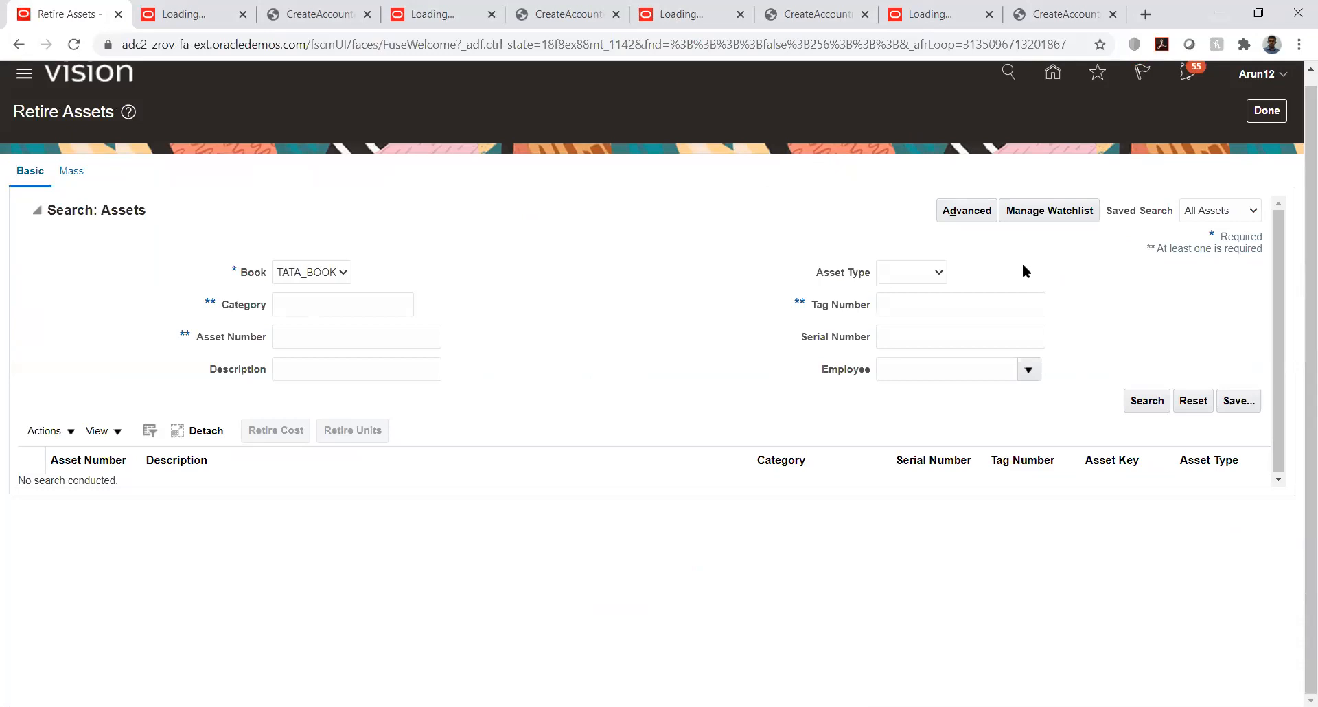
pyautogui.click(412, 339)
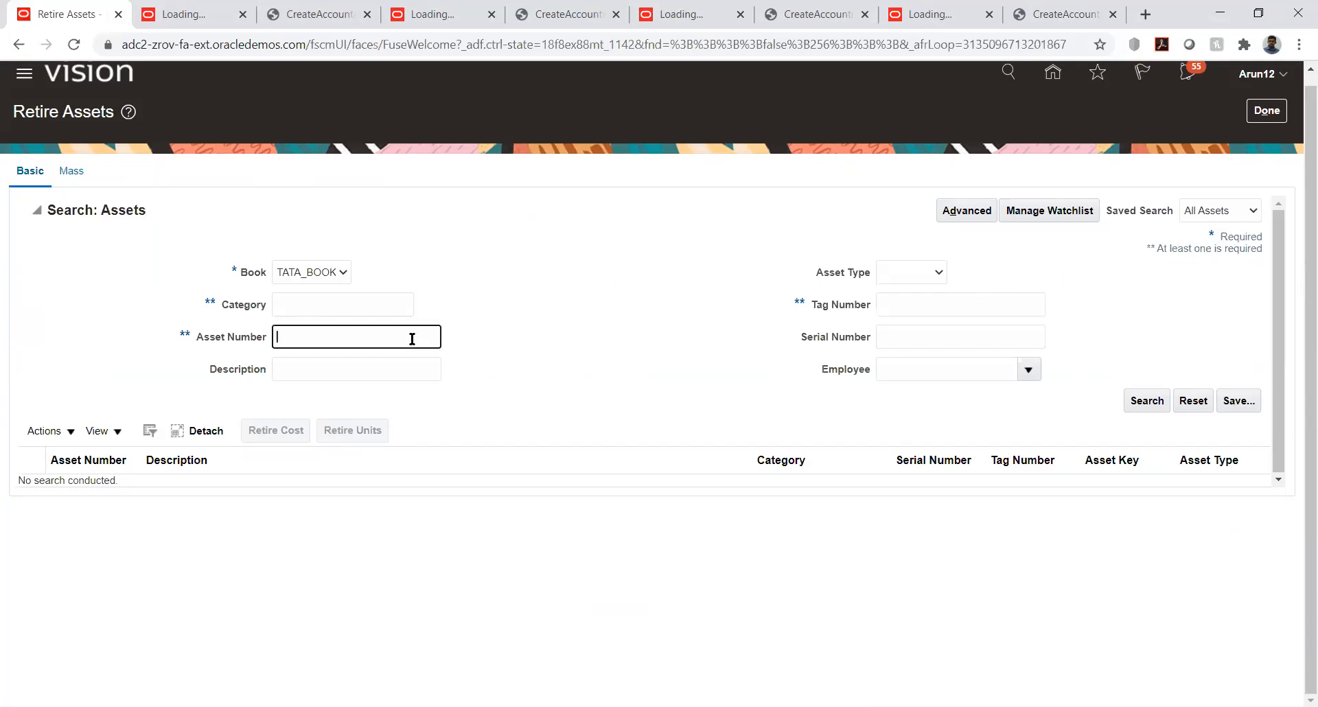
pyautogui.write('12')
pyautogui.press('Return')
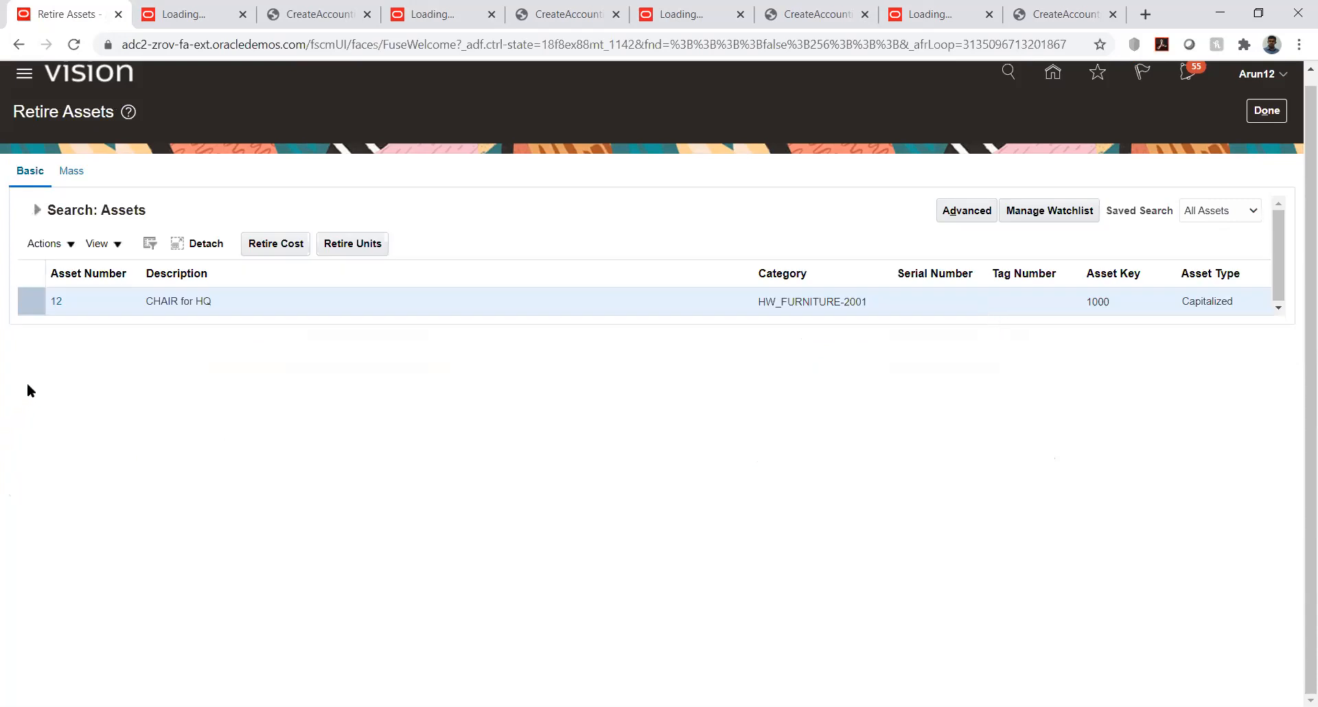
pyautogui.click(85, 298)
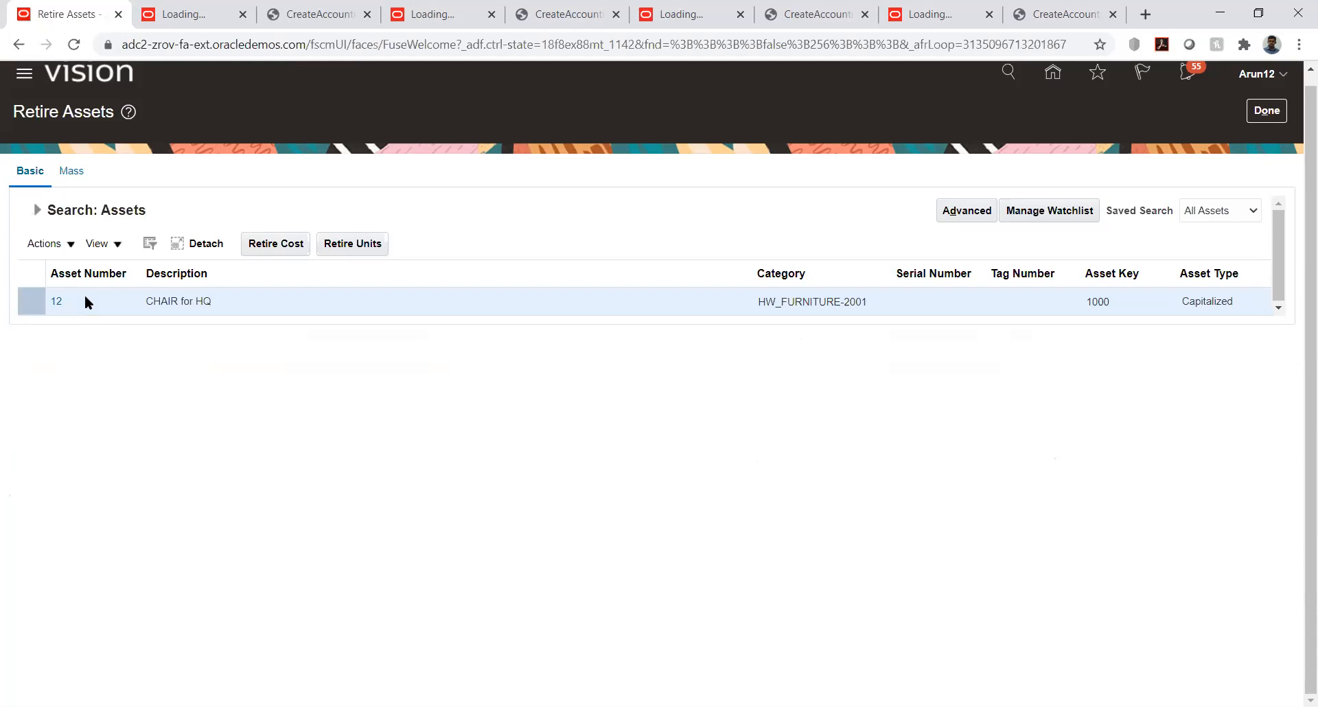
pyautogui.click(333, 254)
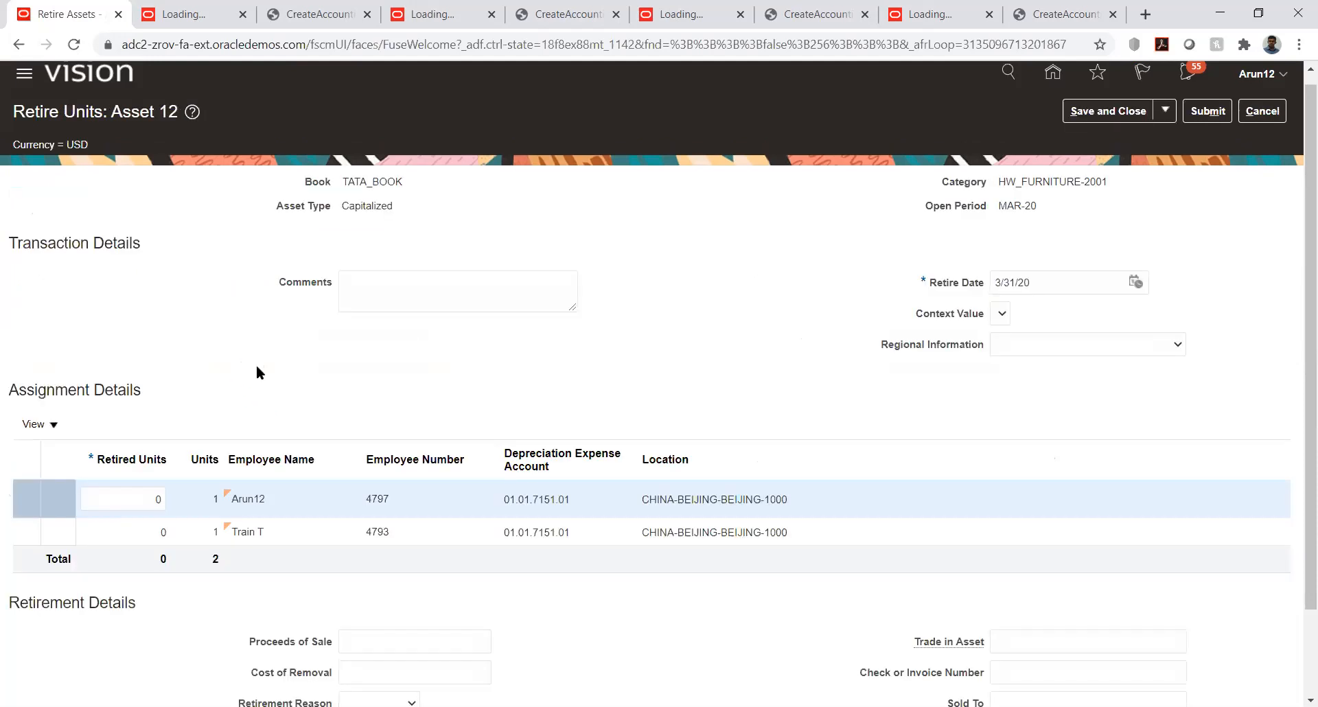
# Set the retired units to 1 on the second employee assignment of asset 12.
pyautogui.scroll(-2, 254, 365)
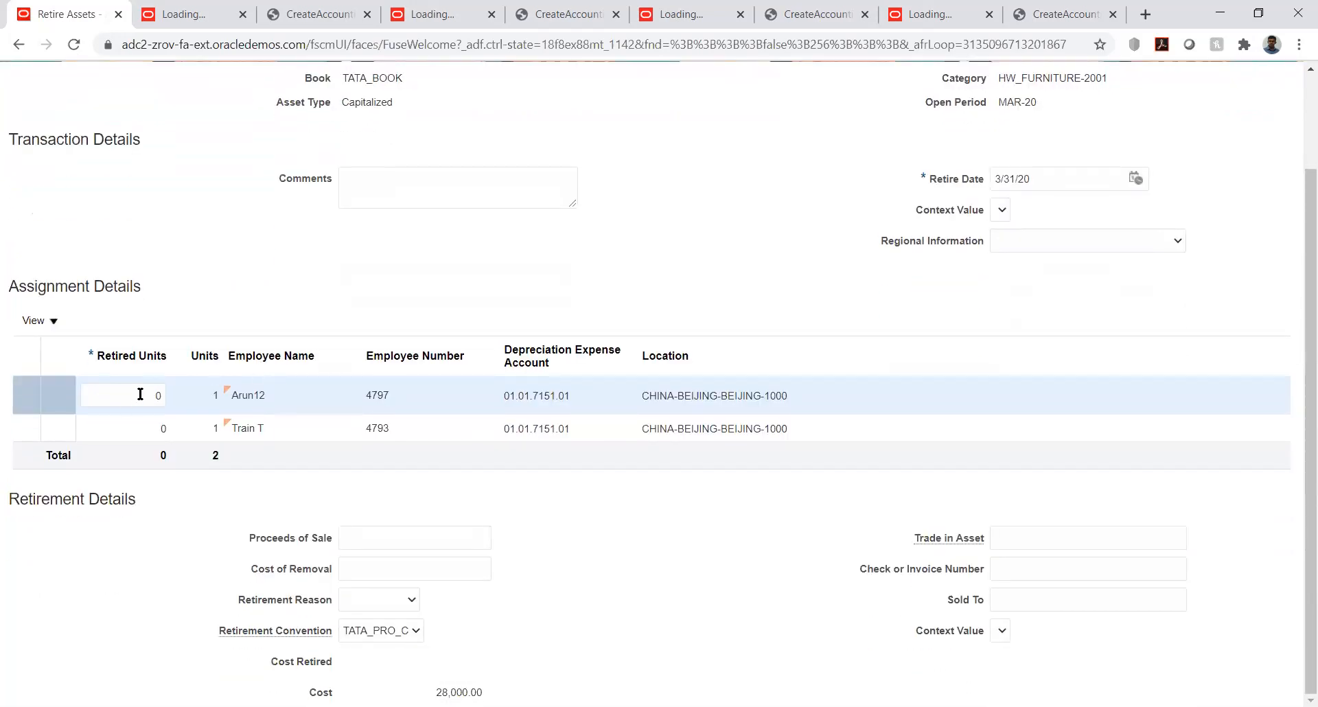
pyautogui.click(141, 418)
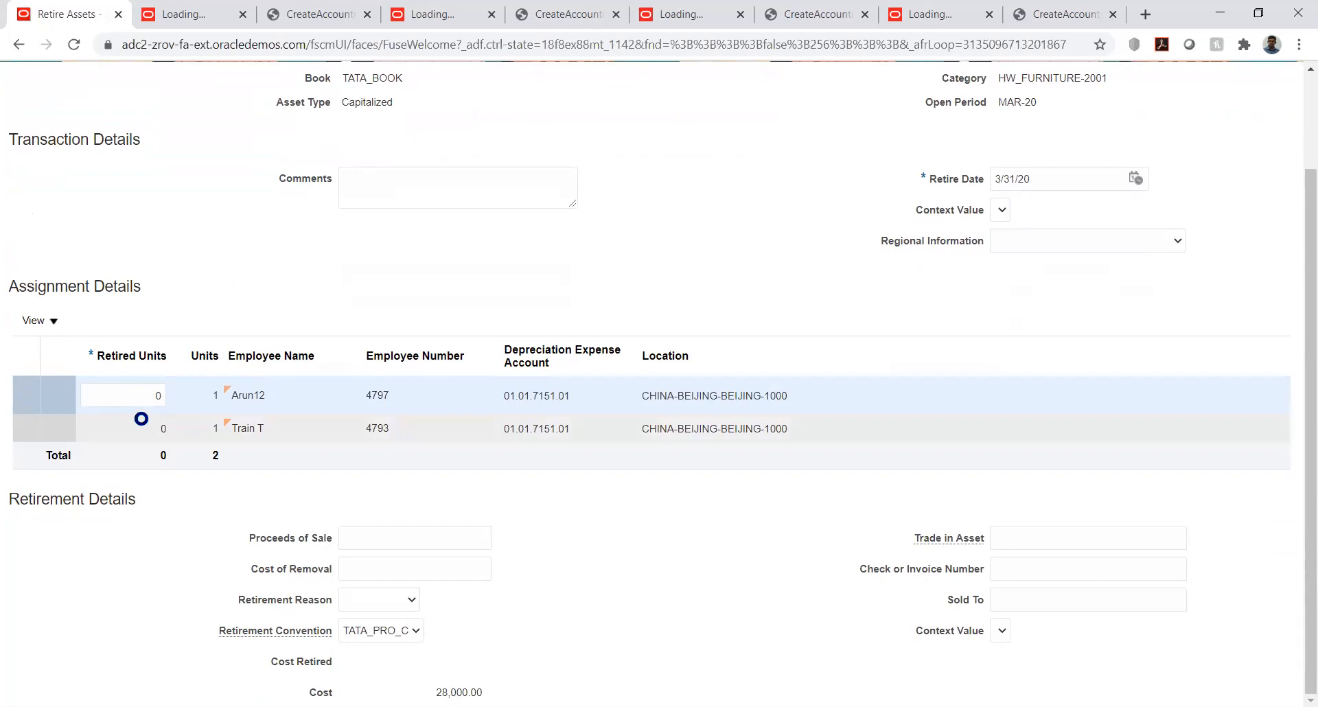
pyautogui.click(142, 428)
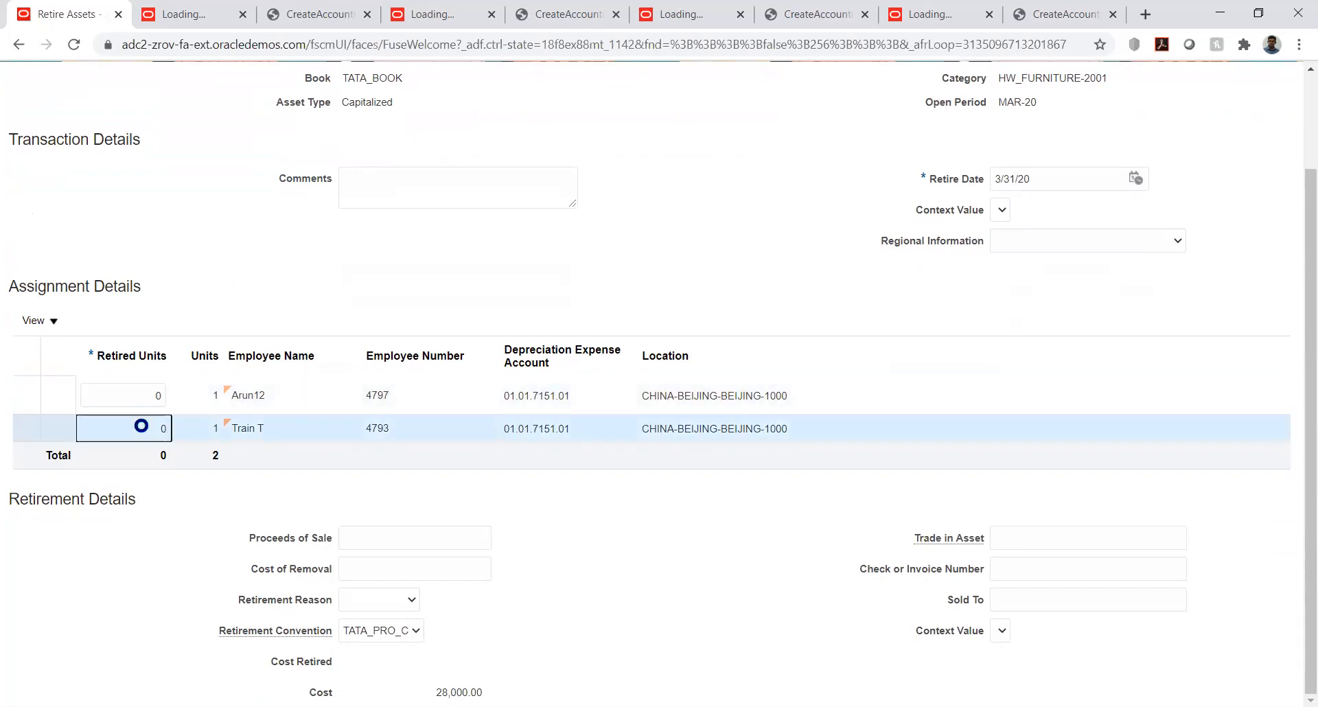
pyautogui.write('1')
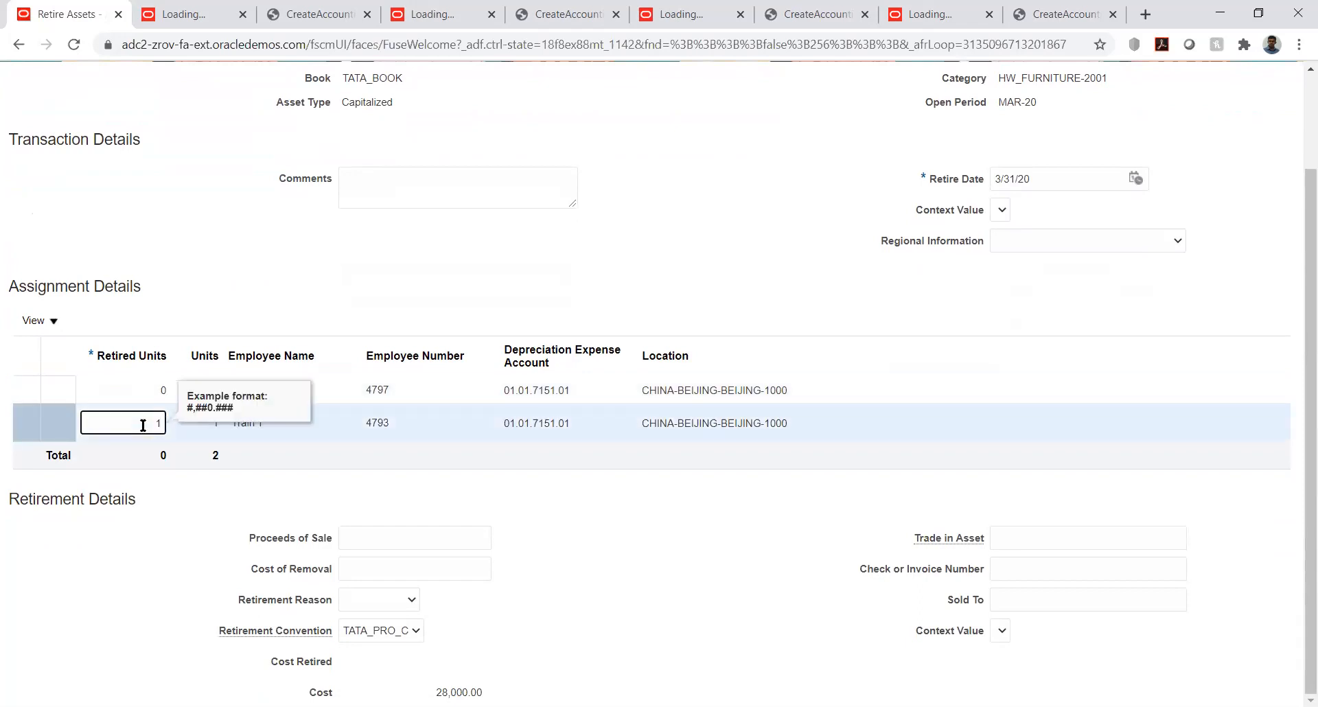
pyautogui.press('Tab')
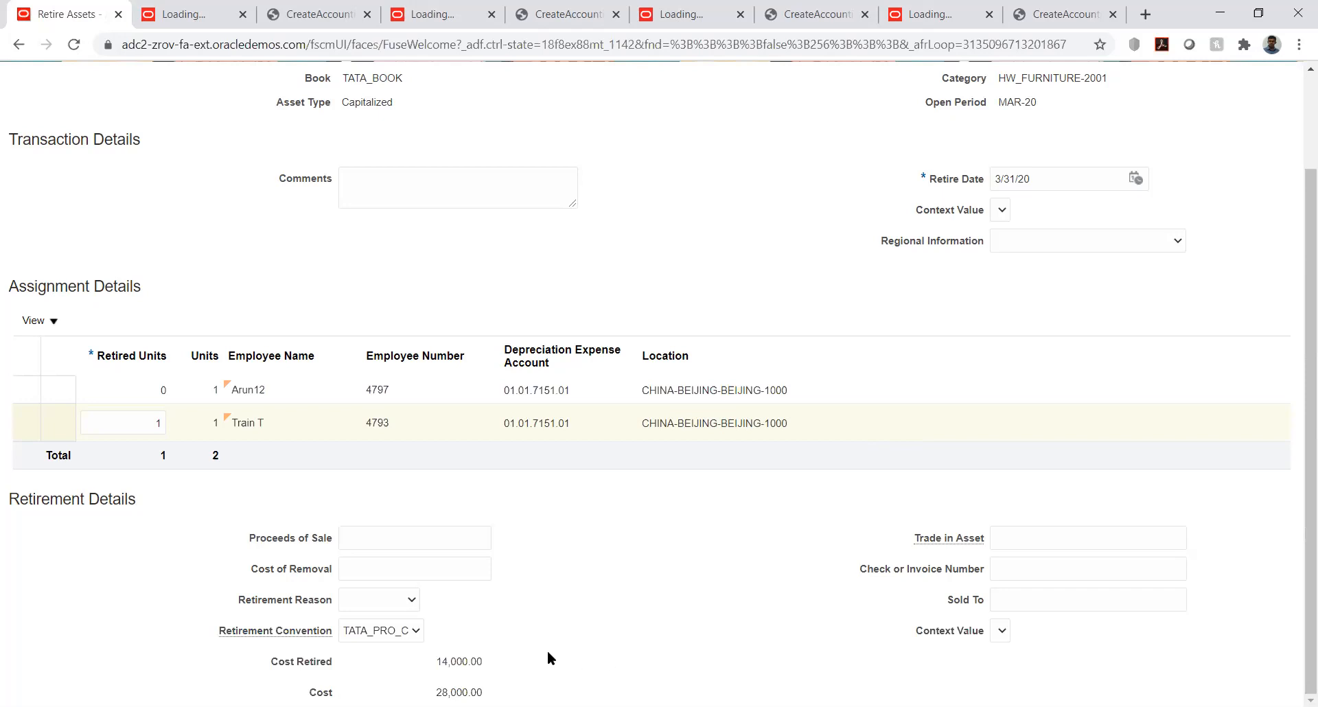
# Set the retirement reason to Sale and submit the unit retirement for asset 12.
pyautogui.click(1016, 604)
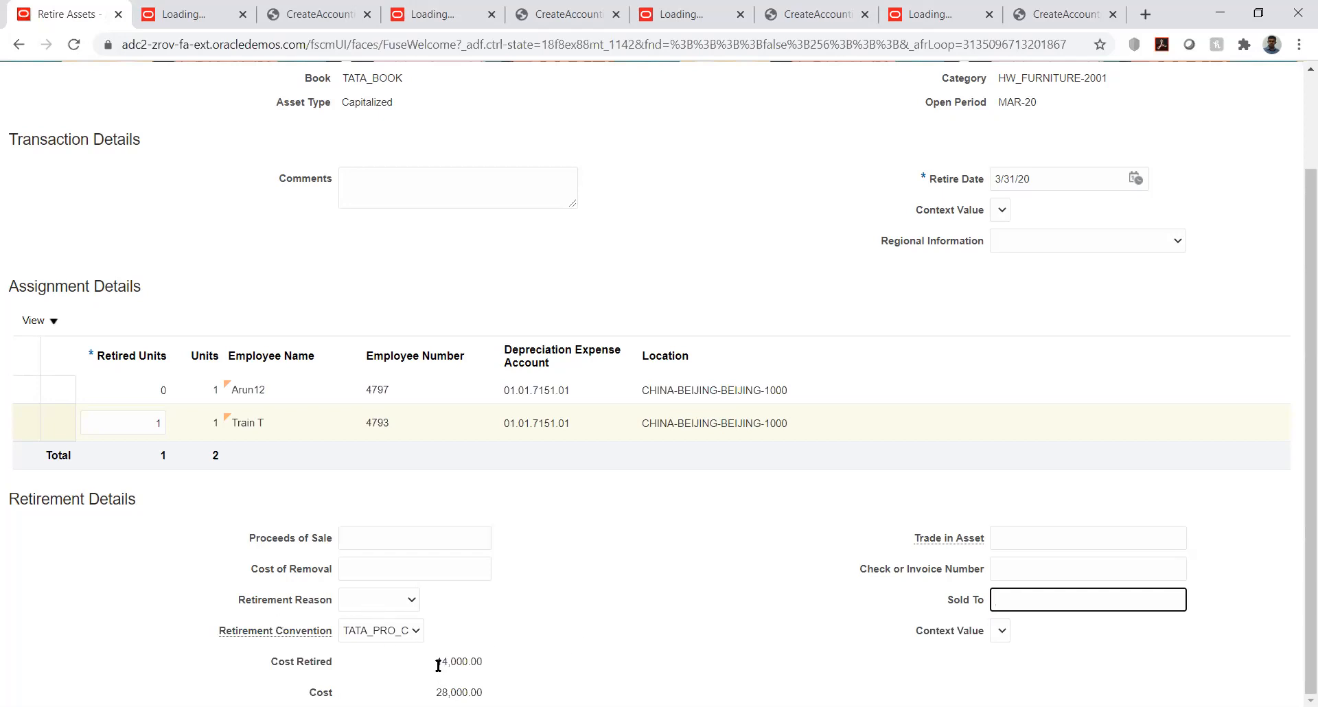
pyautogui.moveTo(438, 665); pyautogui.dragTo(488, 660)
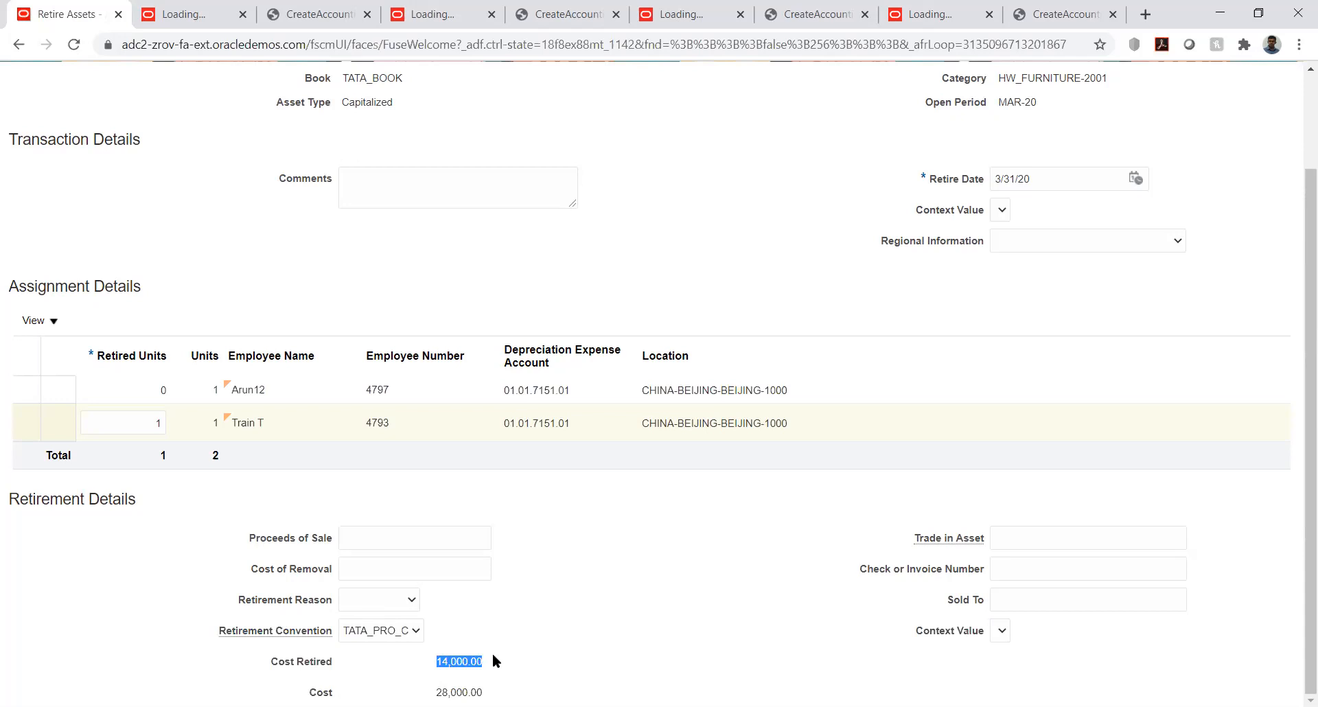
pyautogui.click(574, 268)
pyautogui.click(390, 607)
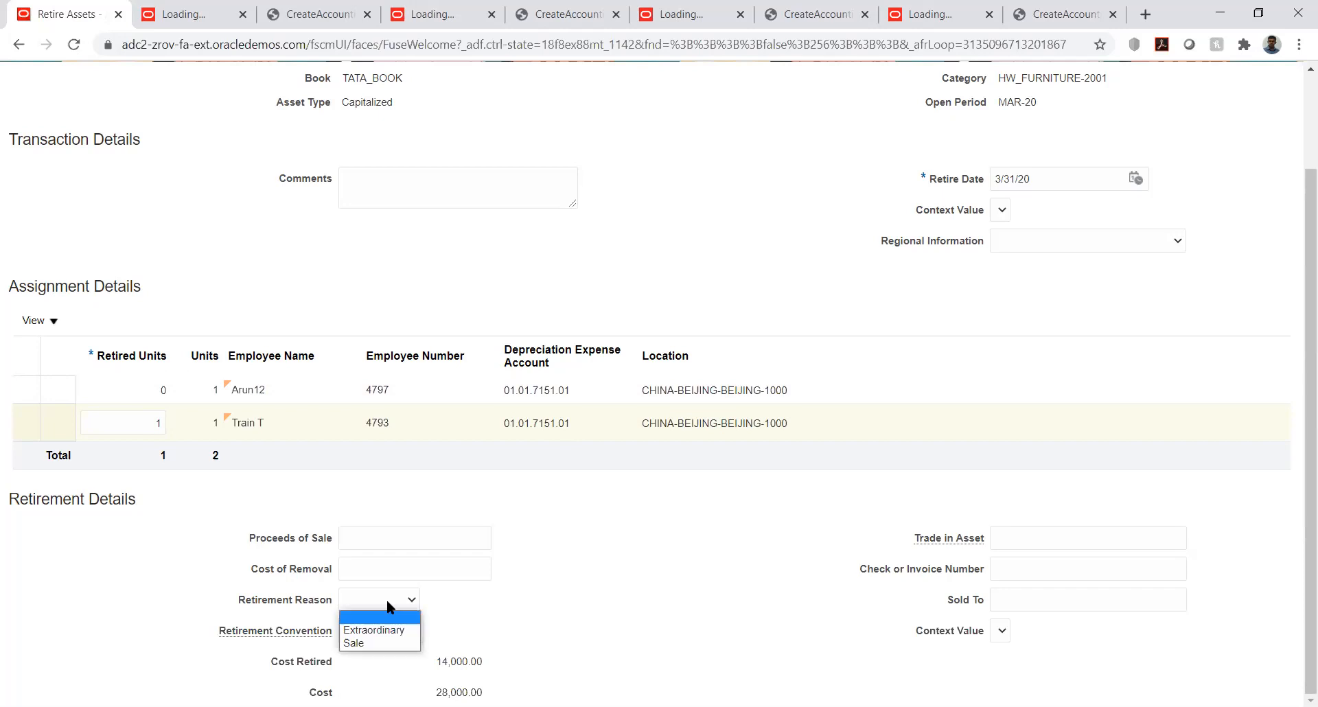
pyautogui.click(357, 644)
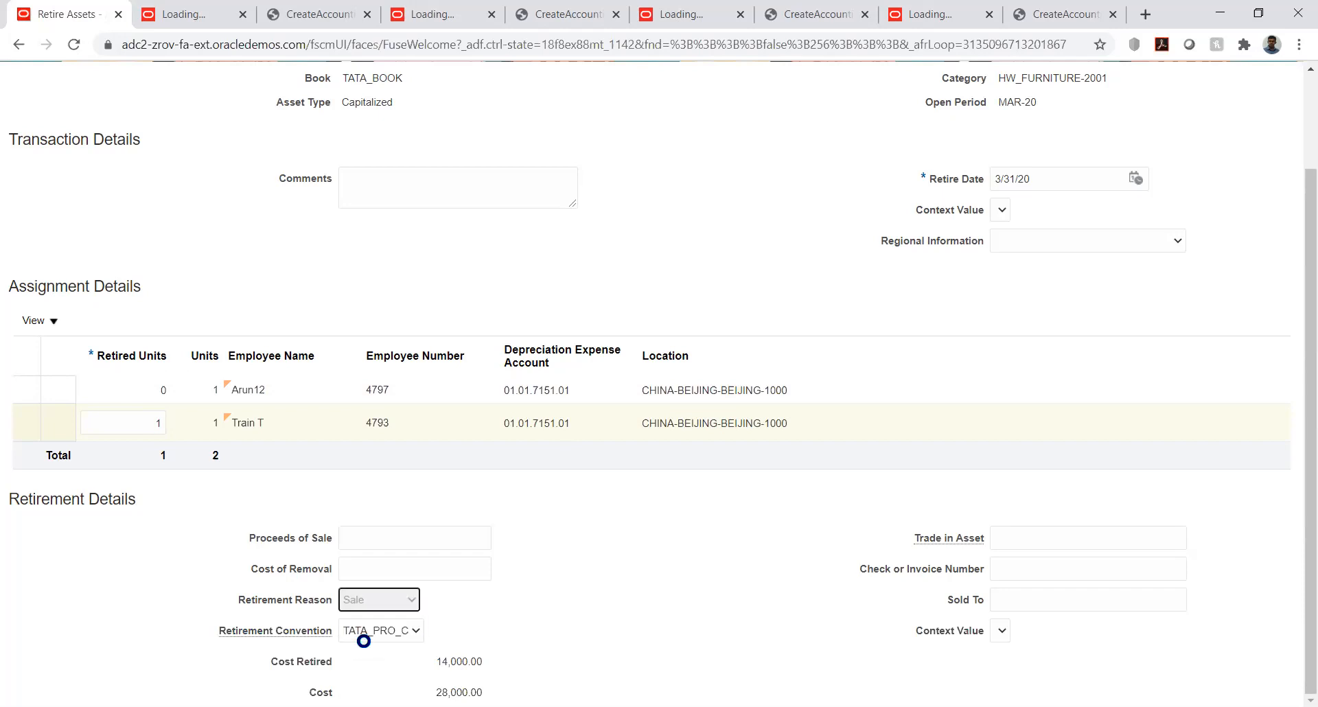
pyautogui.click(627, 546)
pyautogui.scroll(2, 726, 287)
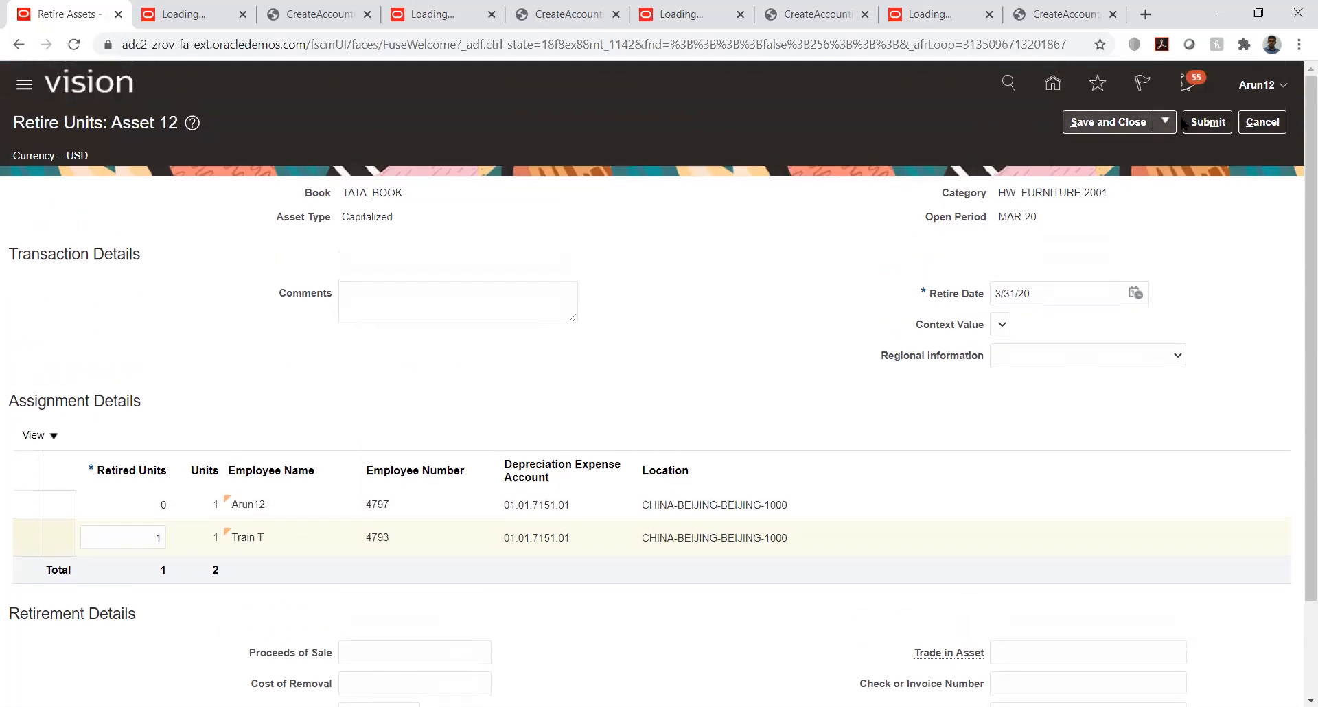
pyautogui.click(1201, 131)
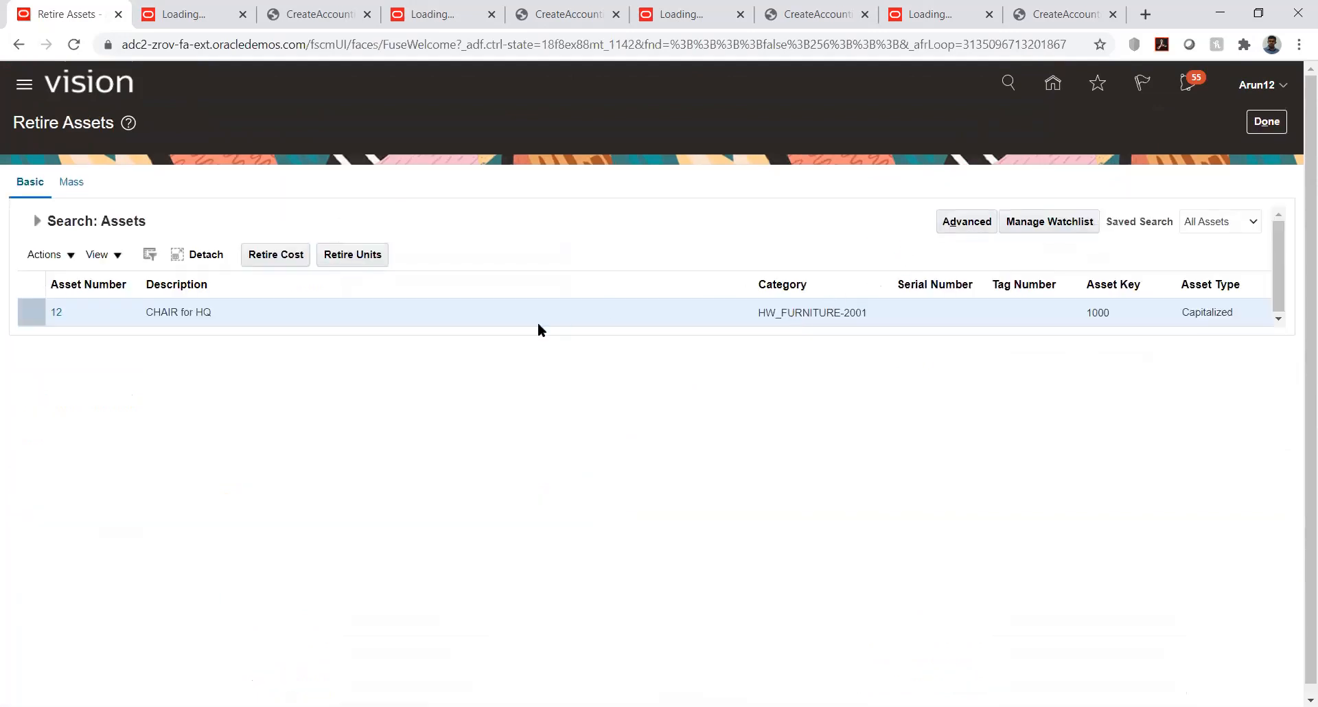
# Submit Create Accounting for Assets for TATA_BOOK with the Detail report style.
pyautogui.click(1048, 85)
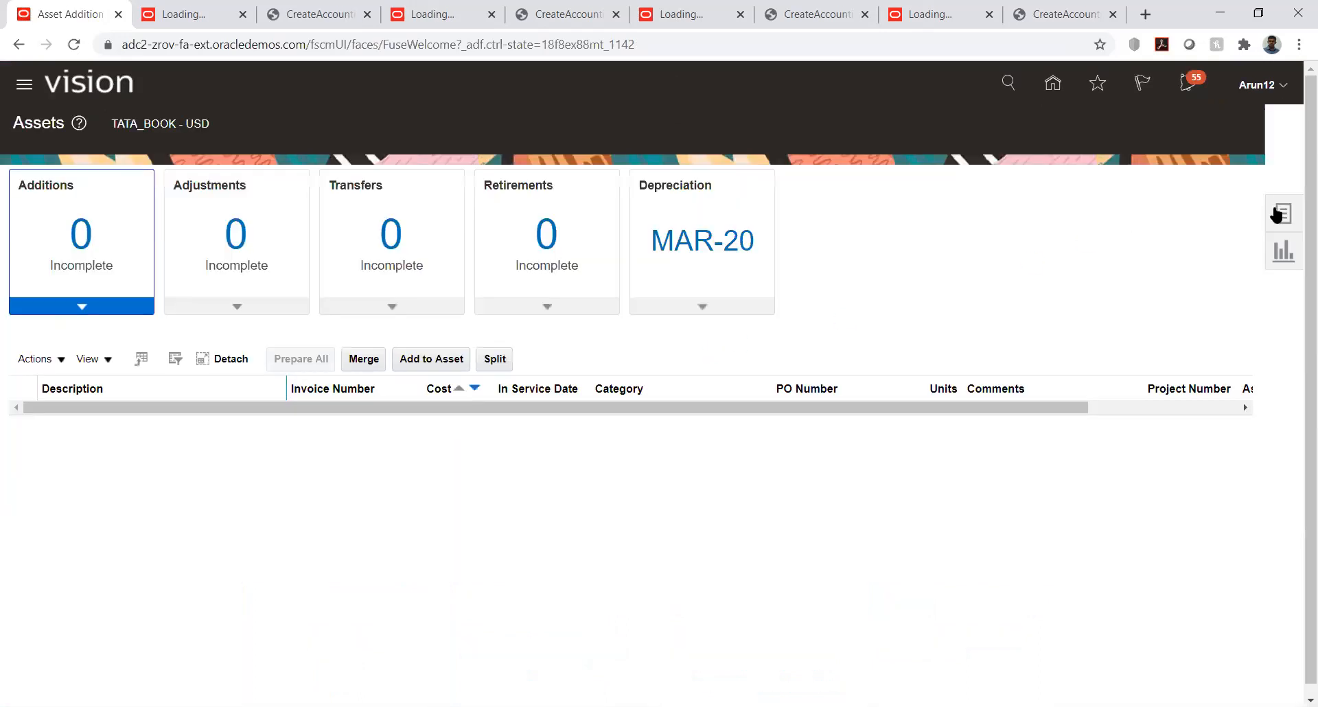
pyautogui.click(1277, 215)
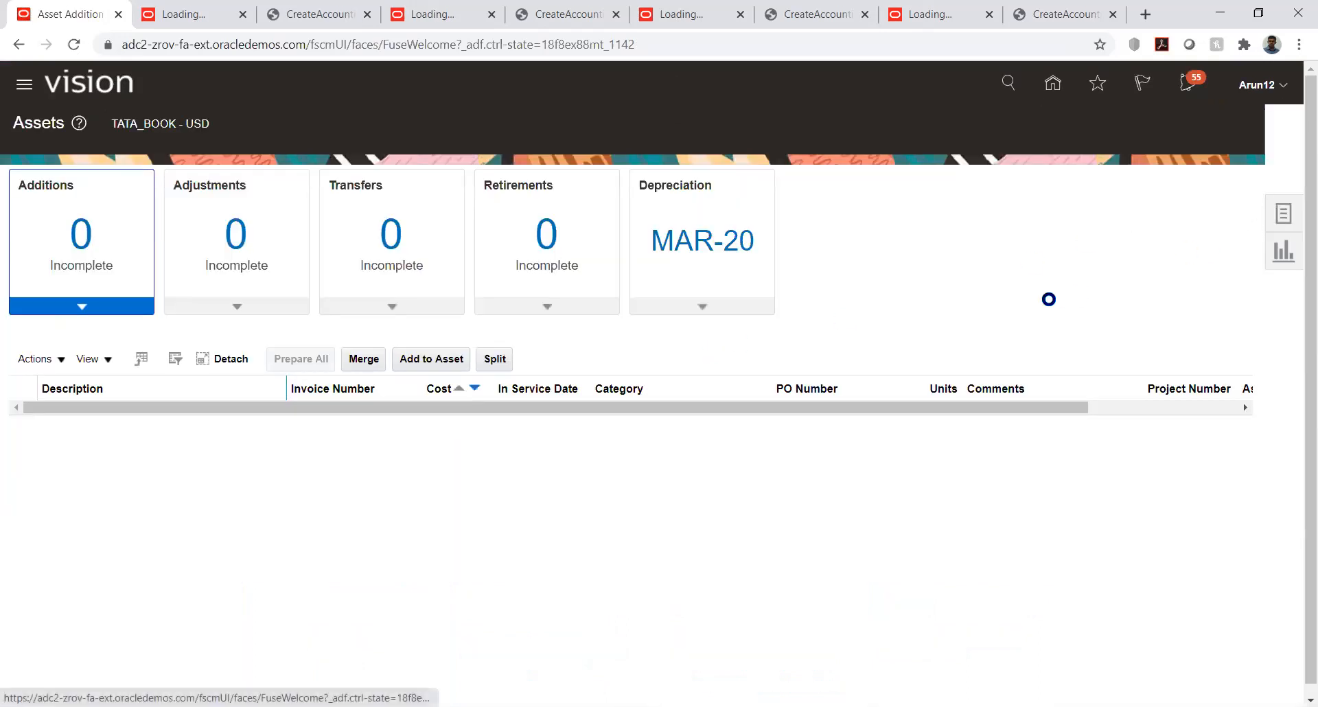
pyautogui.click(1146, 396)
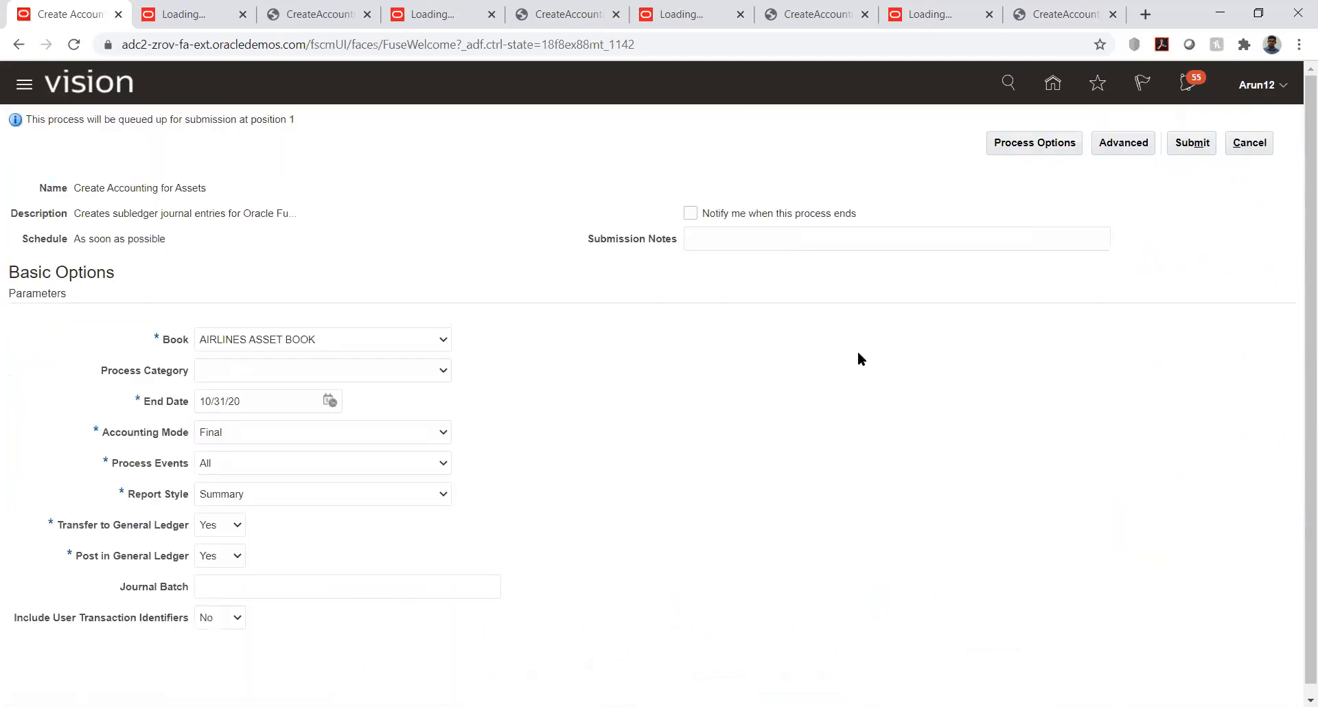
pyautogui.click(286, 336)
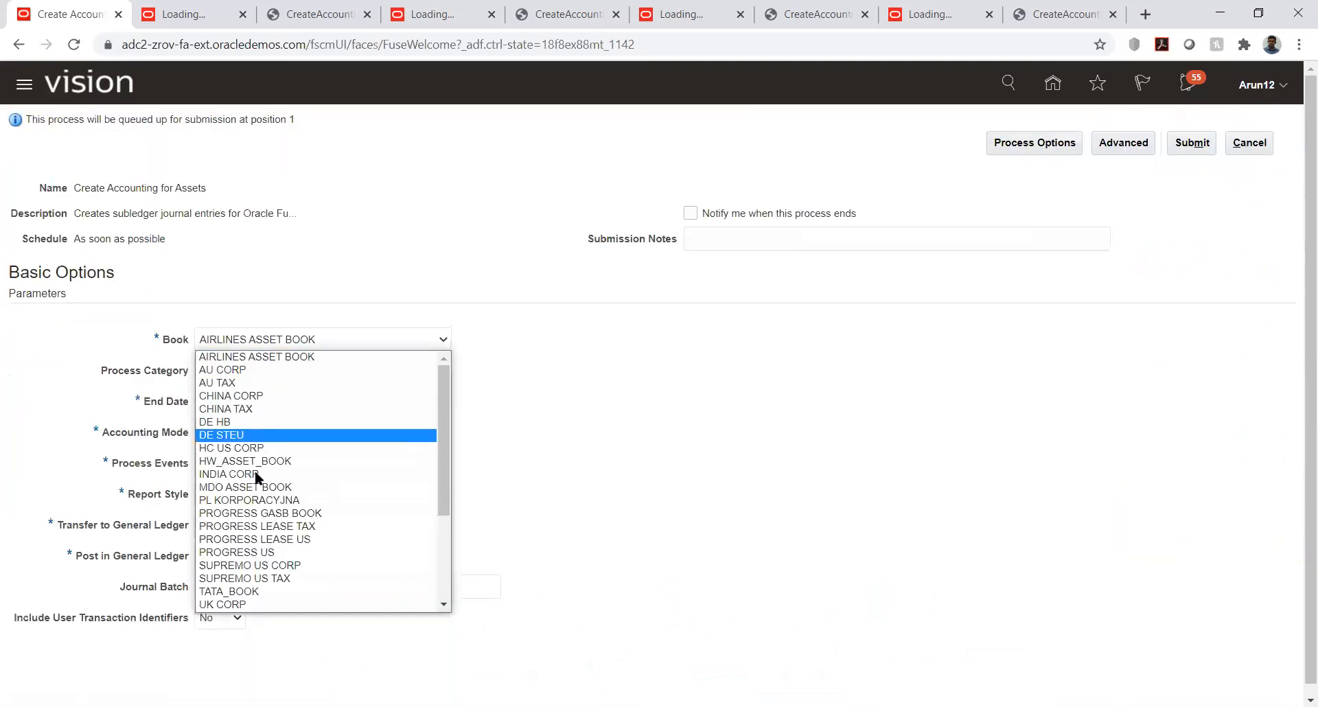
pyautogui.click(230, 592)
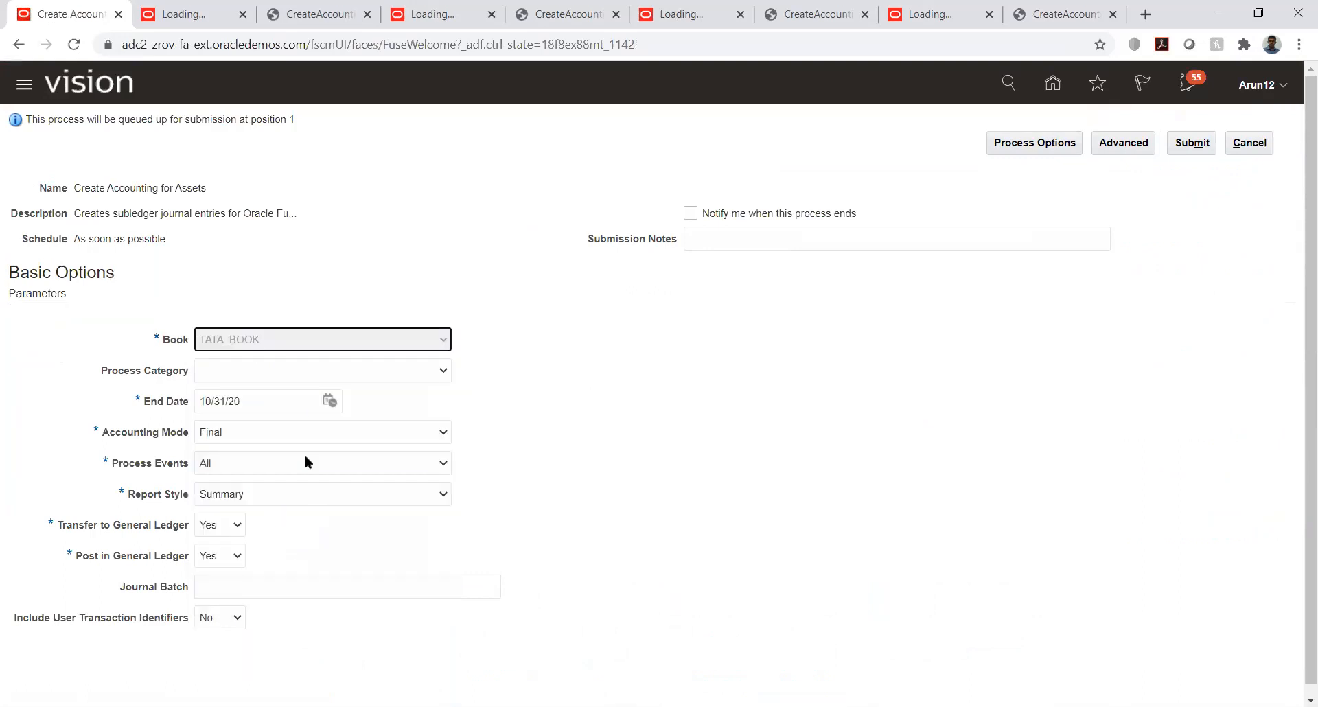
pyautogui.click(352, 492)
pyautogui.click(348, 522)
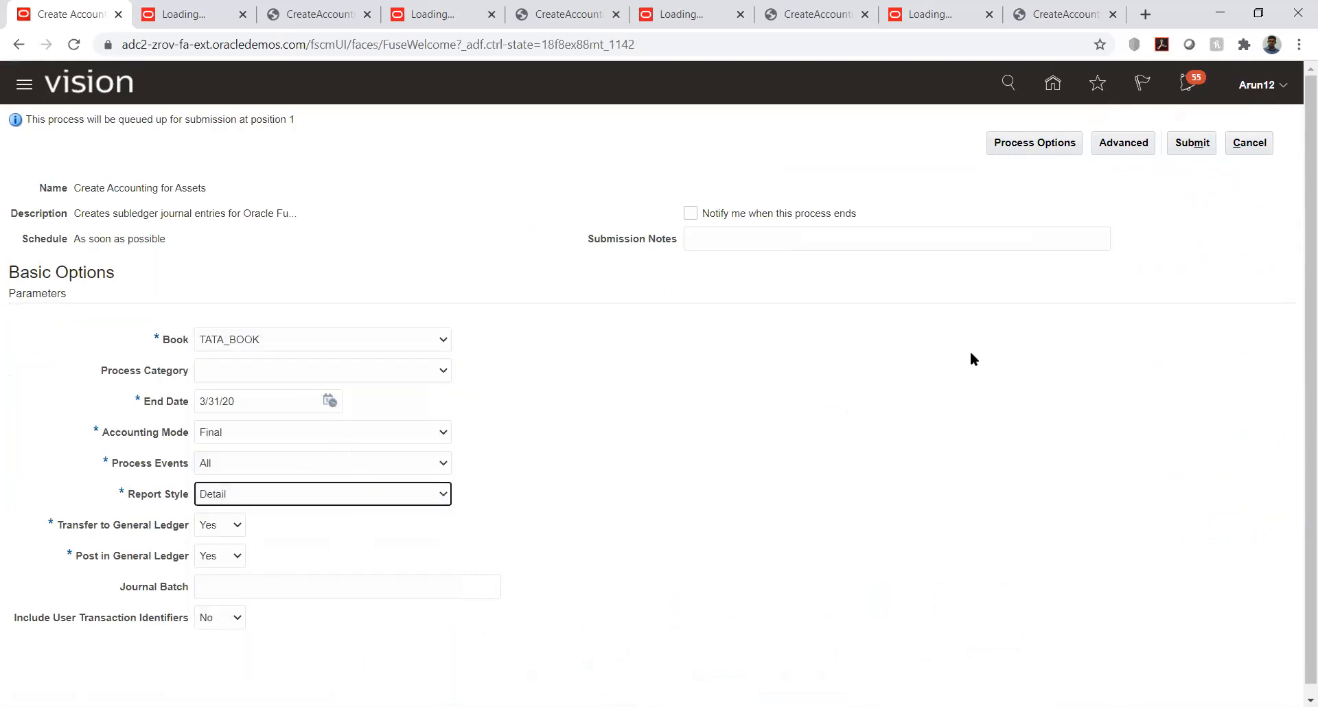
pyautogui.click(1178, 141)
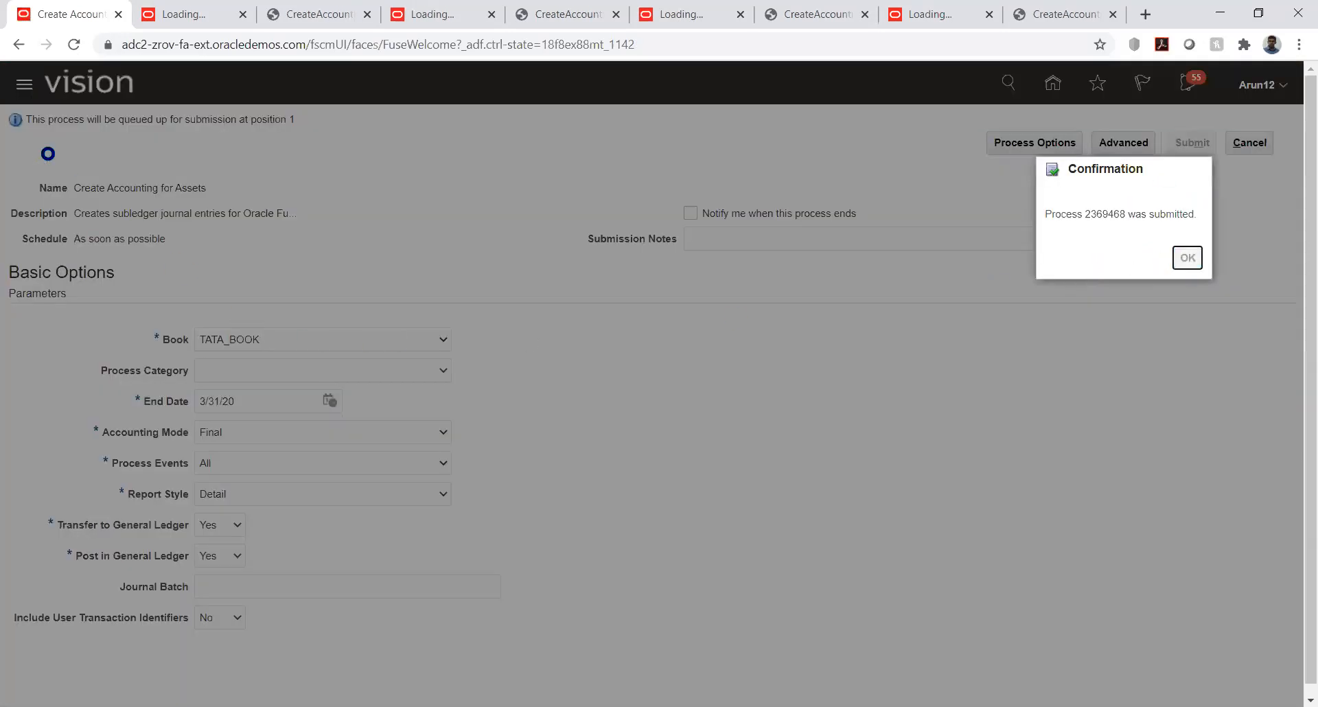
pyautogui.press('Return')
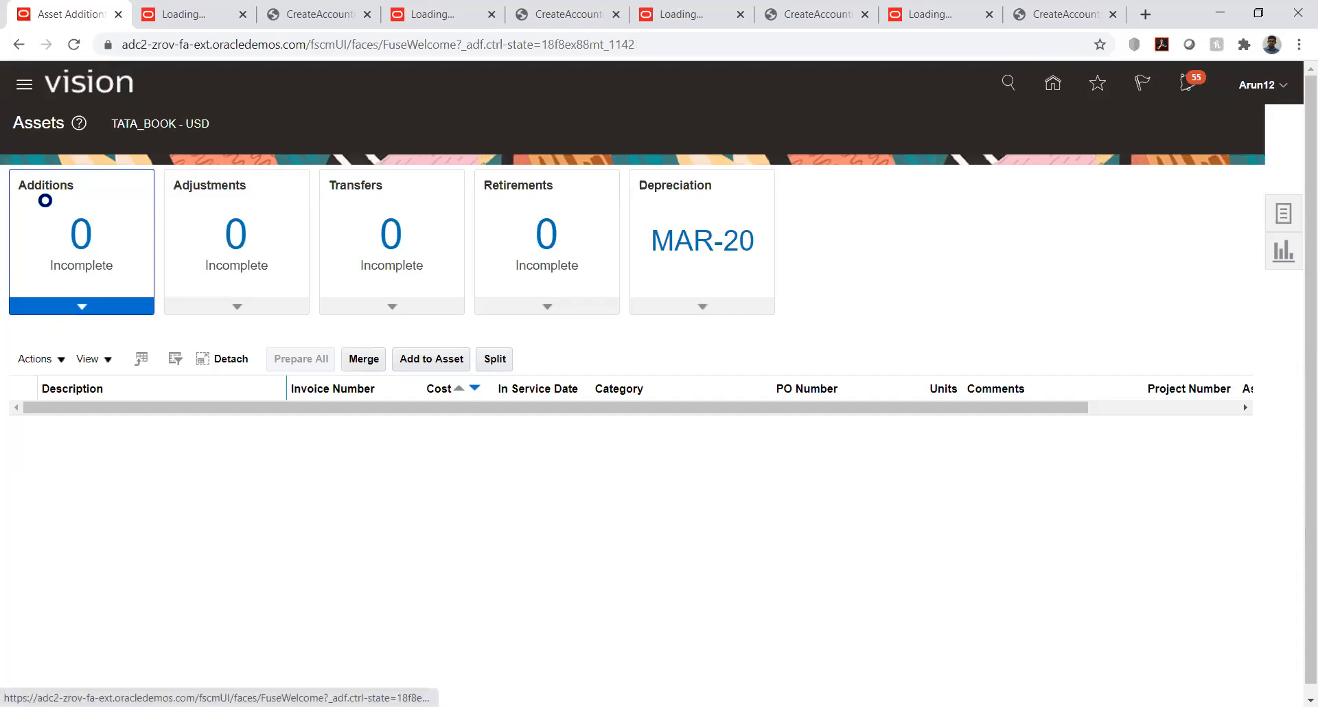
# Open Scheduled Processes and refresh the process list until the Create Accounting Execution Report has finished.
pyautogui.scroll(-8, 43, 326)
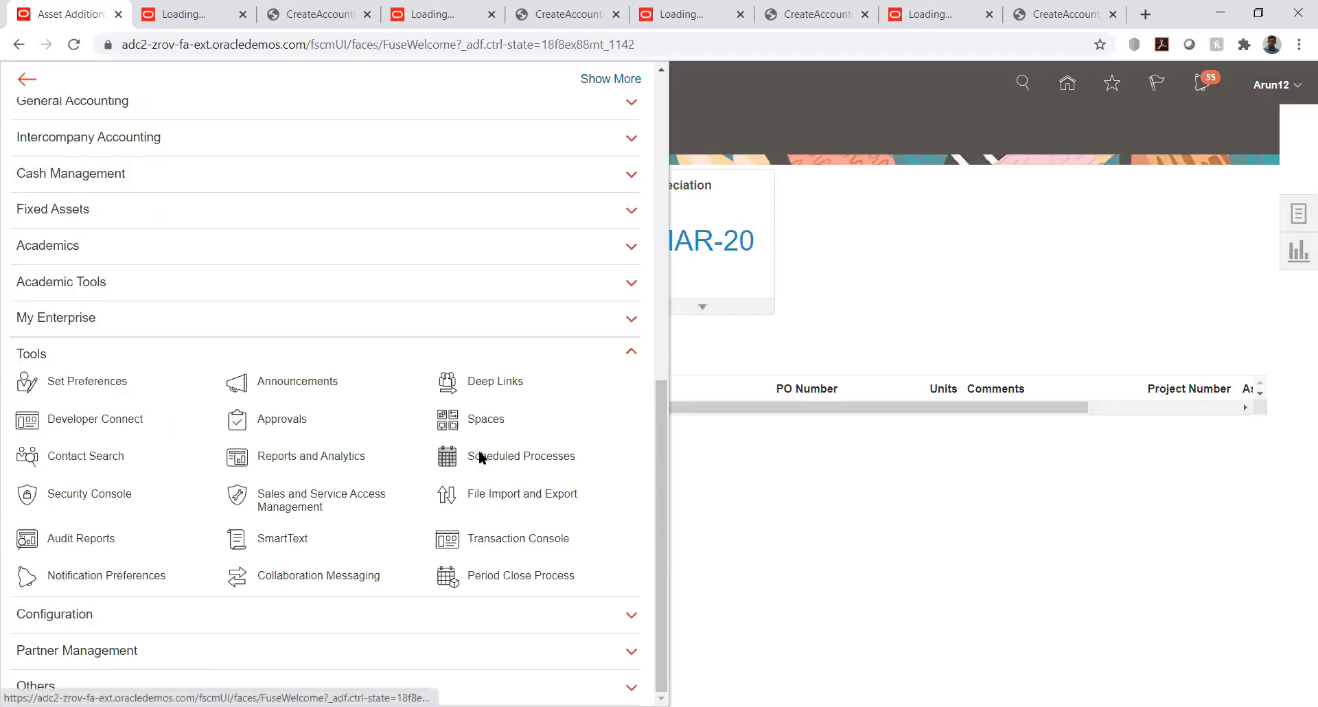
pyautogui.click(479, 489)
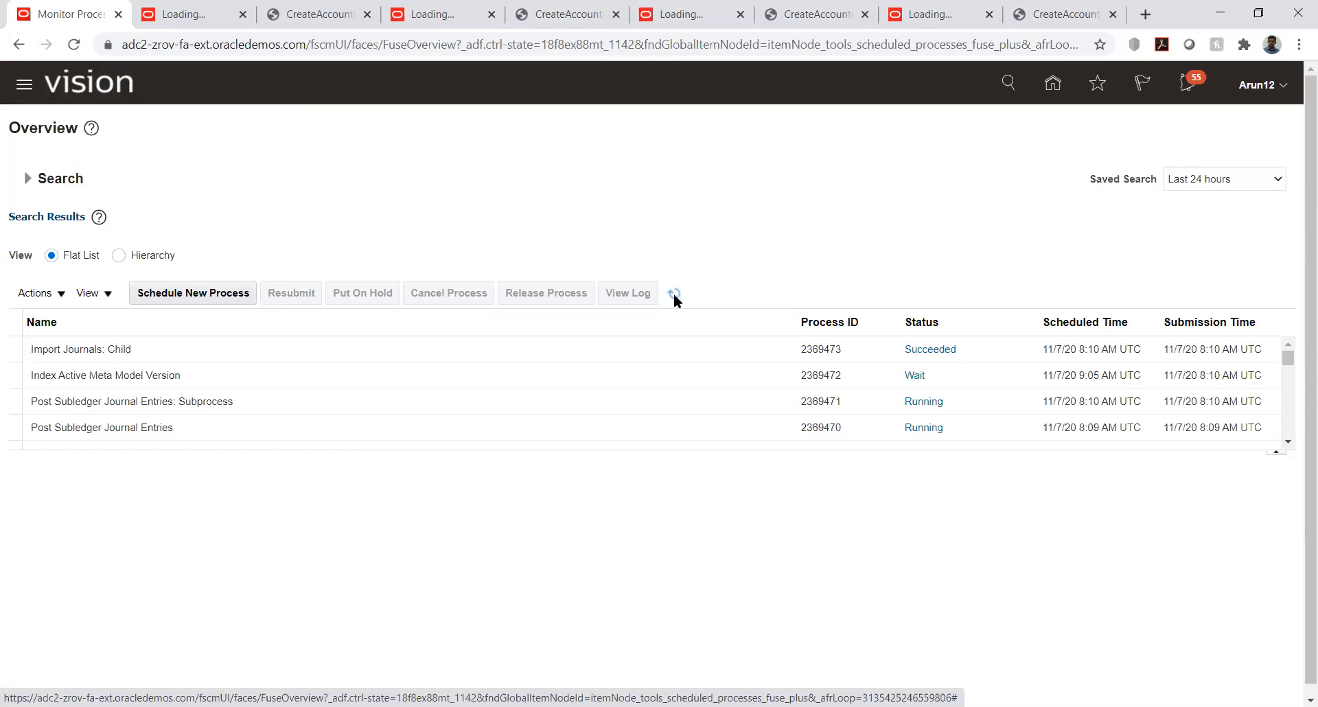
pyautogui.click(674, 294)
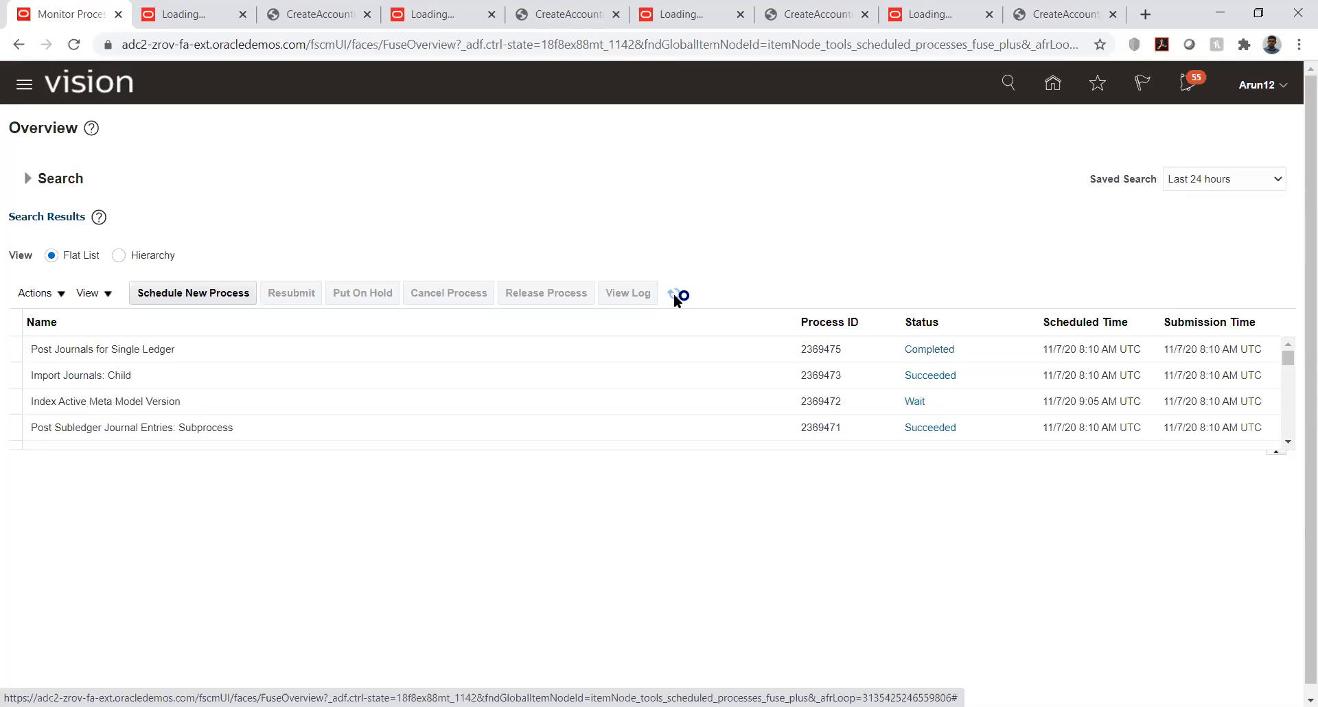
pyautogui.click(674, 294)
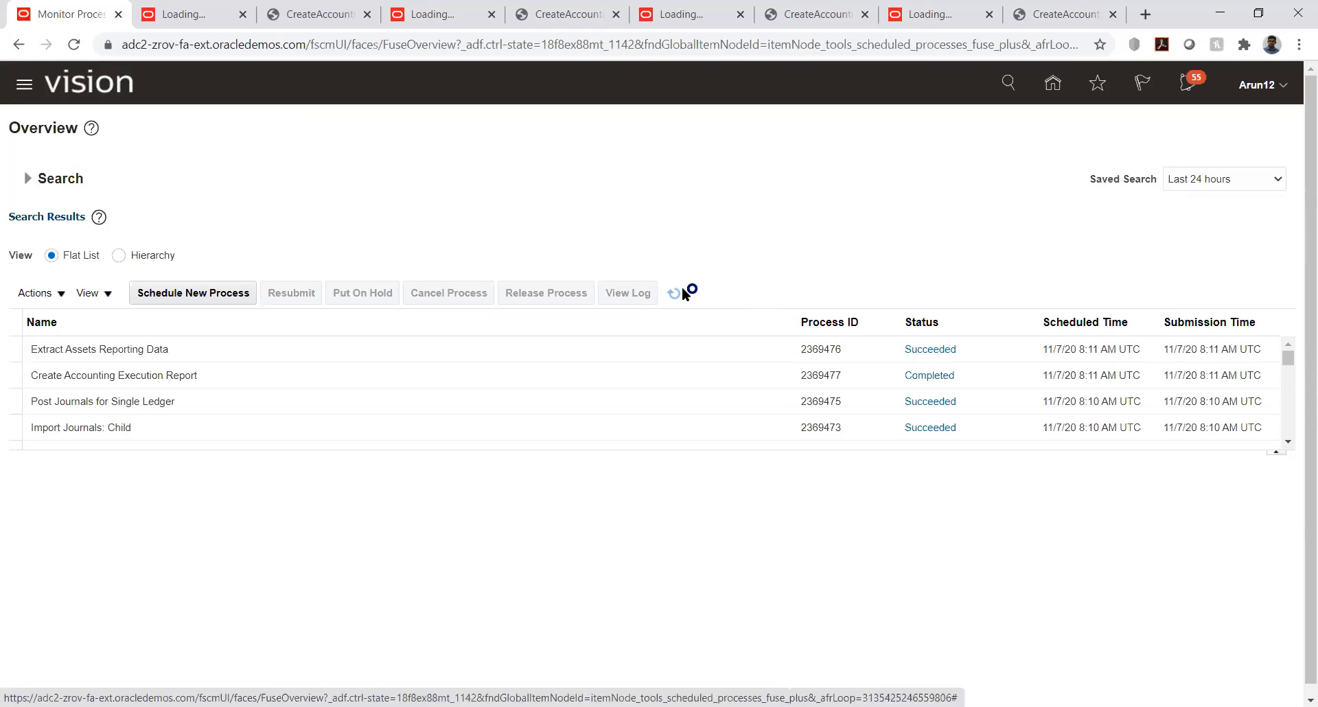
pyautogui.click(676, 293)
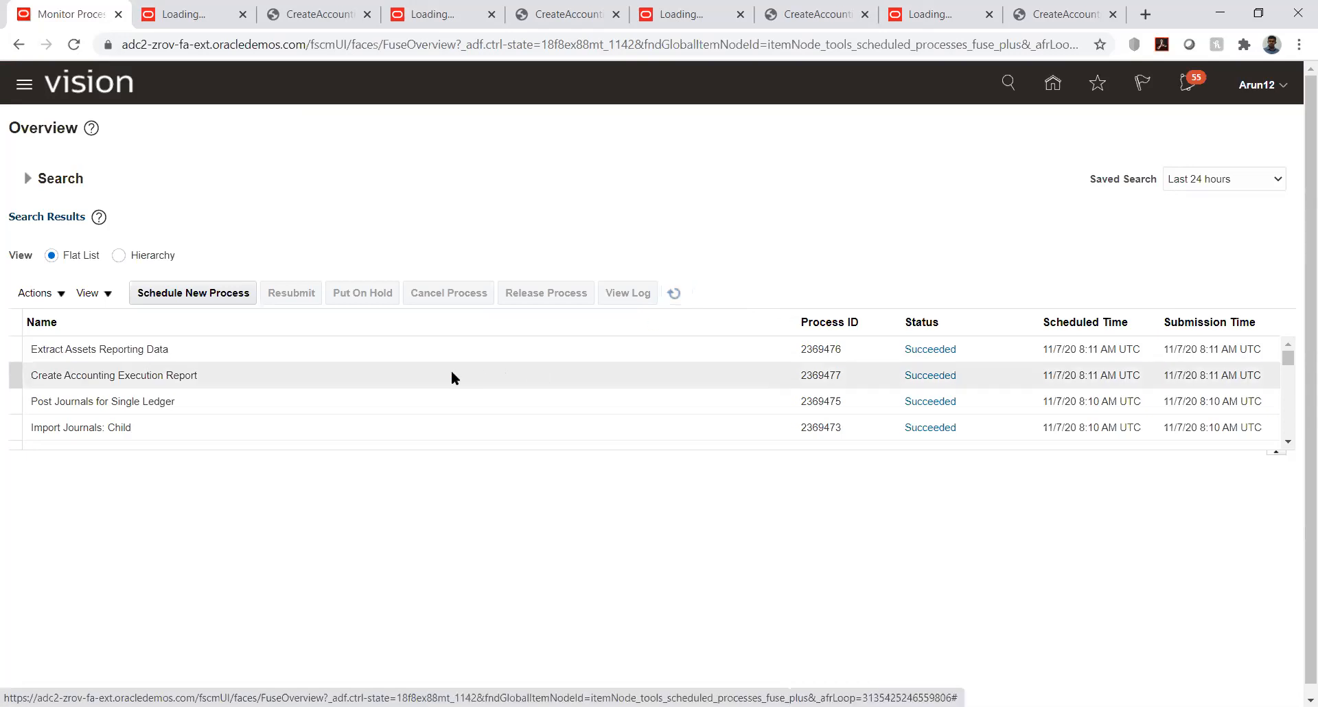
# Republish the output of the latest Create Accounting Execution Report and open the downloaded PDF.
pyautogui.click(371, 378)
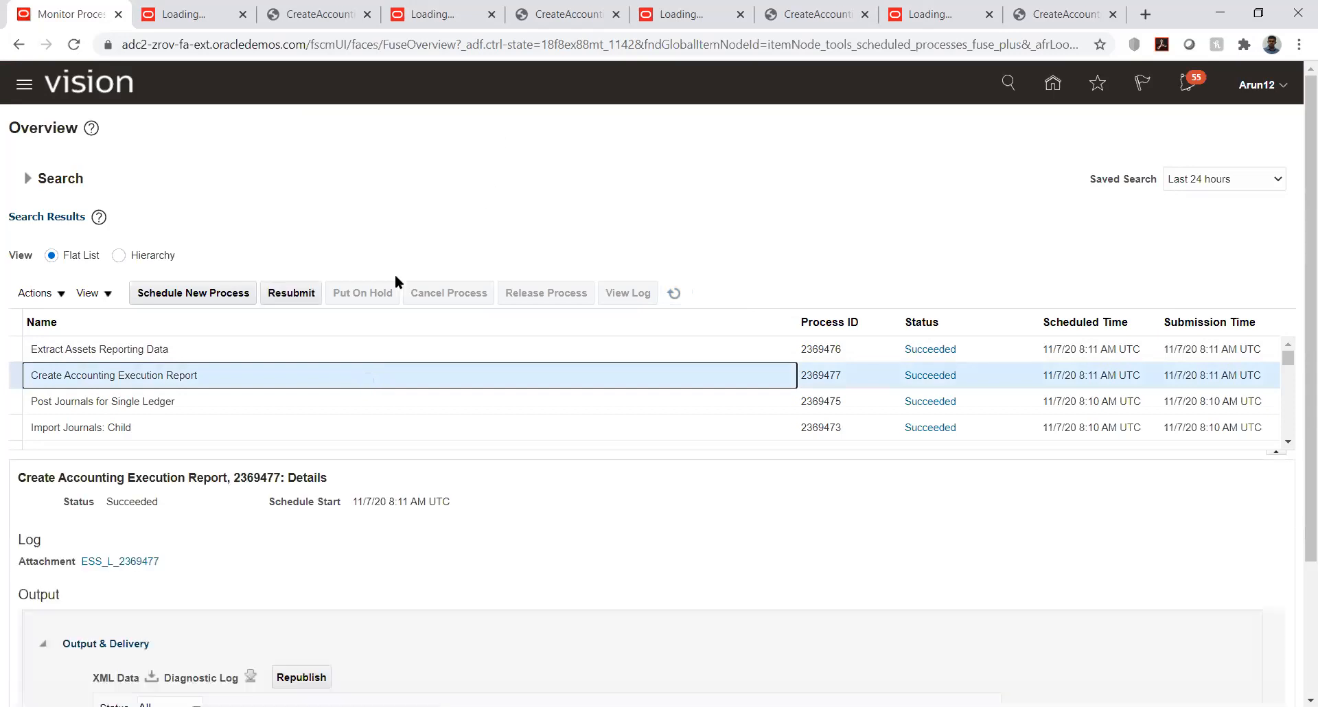
pyautogui.scroll(-3, 274, 543)
pyautogui.click(312, 501)
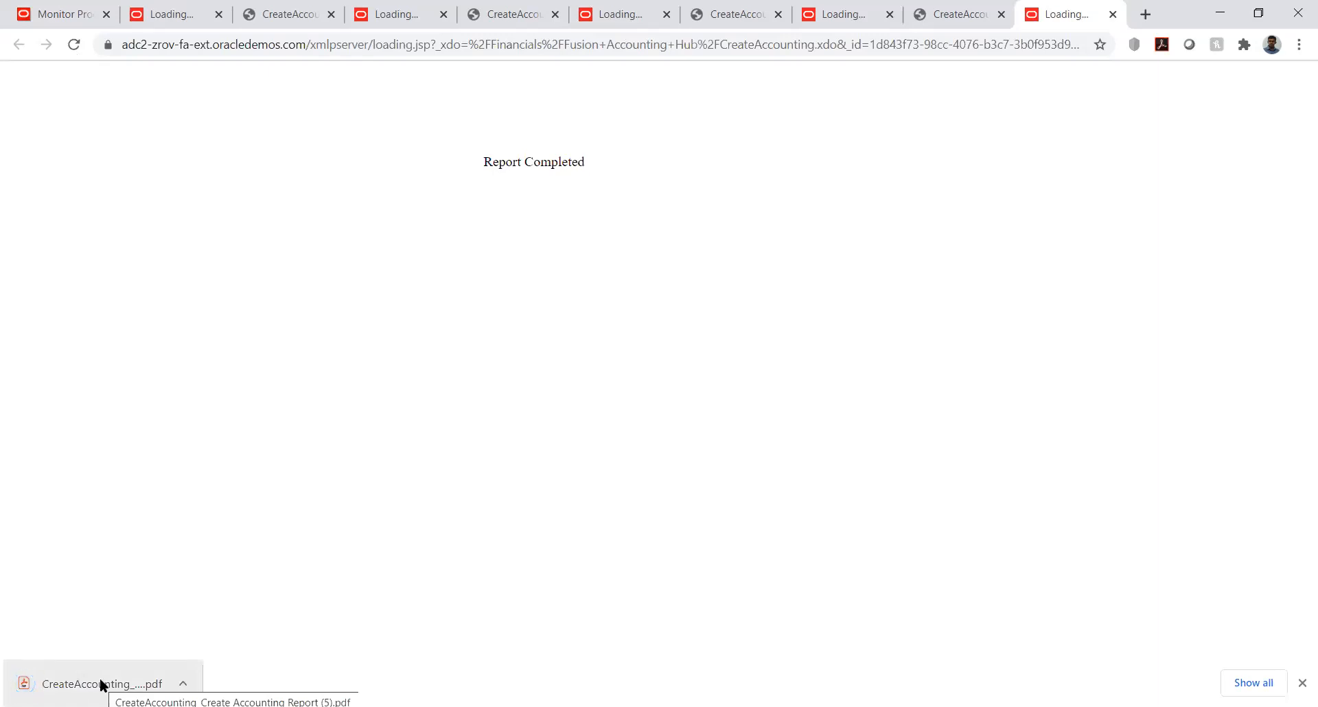
pyautogui.click(101, 684)
# Examine the depreciation reversal and retirement journal entries in the report, checking the cost, accumulated depreciation and NBV retired lines.
pyautogui.scroll(-8, 508, 330)
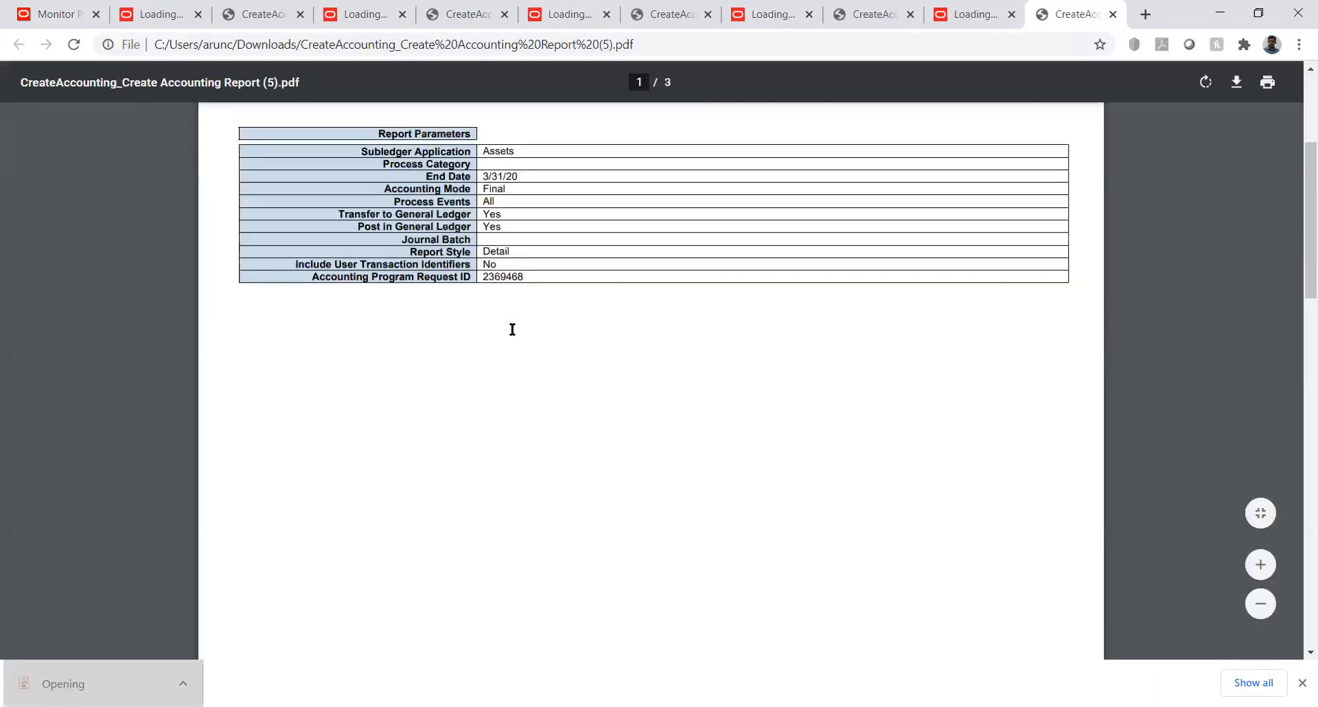
pyautogui.scroll(-3, 512, 330)
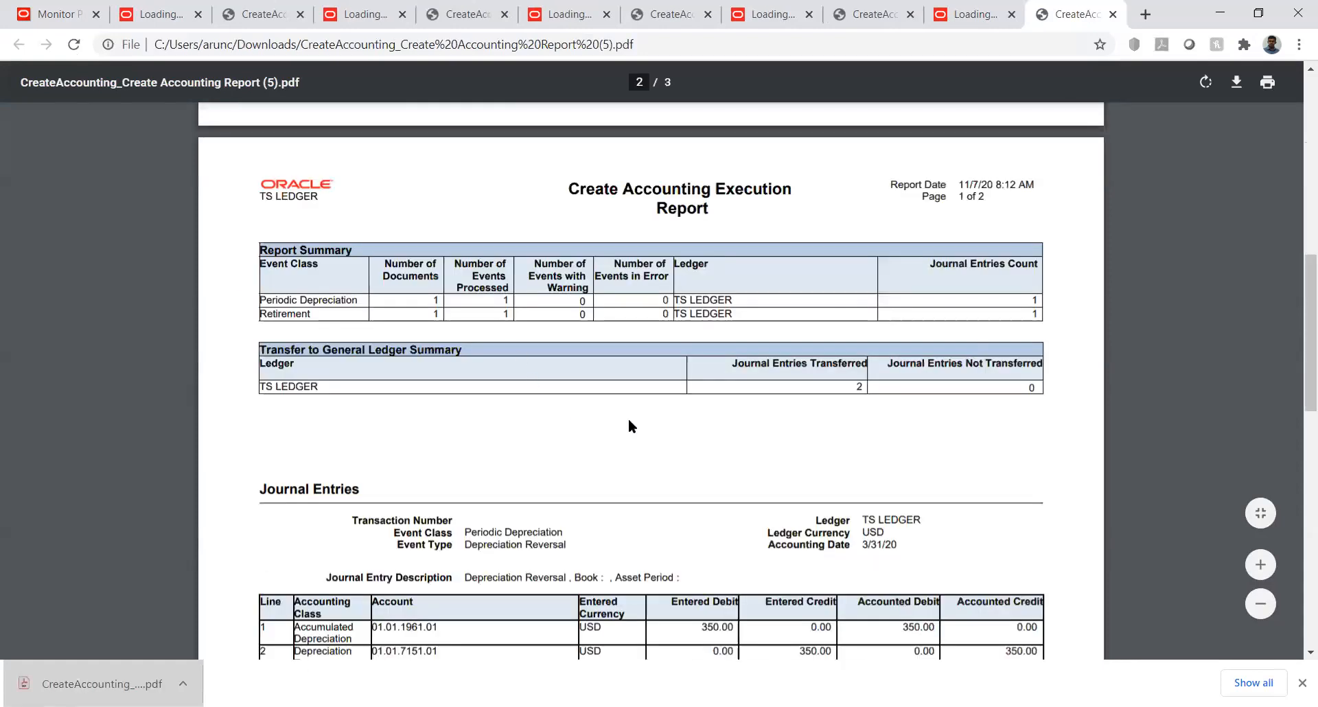
pyautogui.scroll(-2, 630, 423)
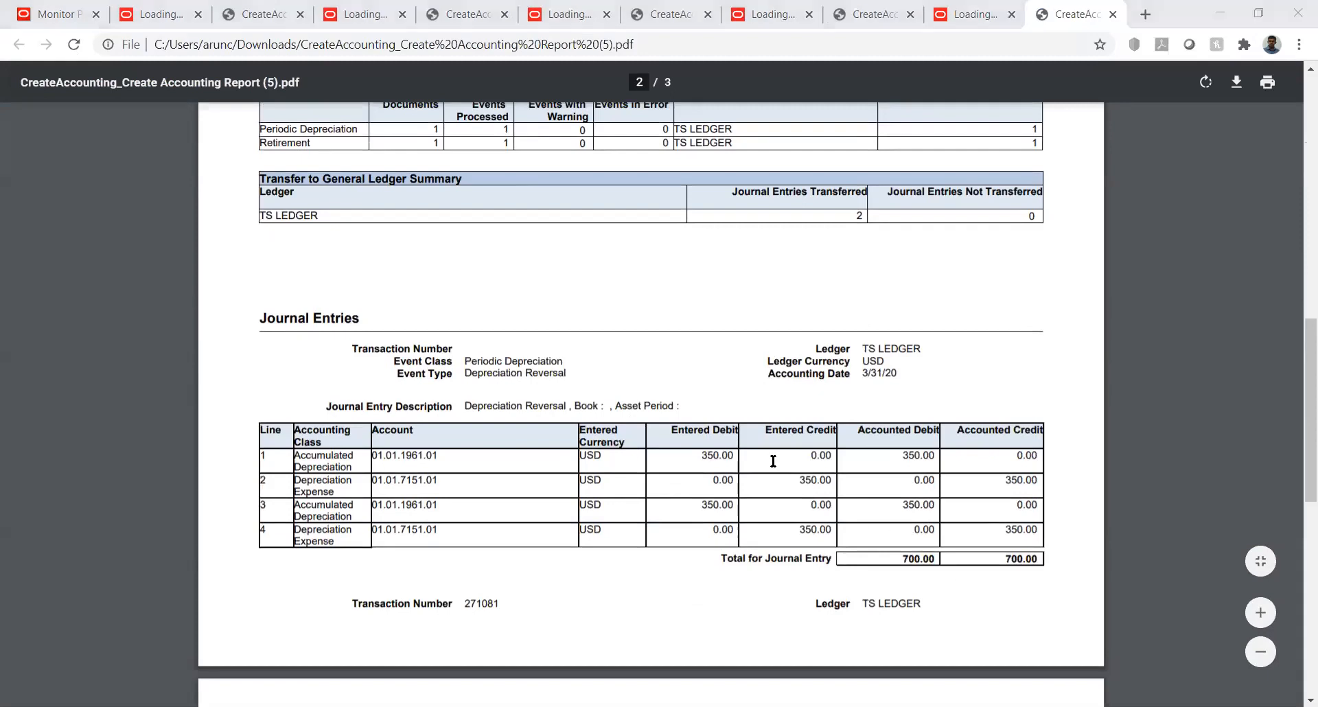
pyautogui.scroll(-5, 682, 412)
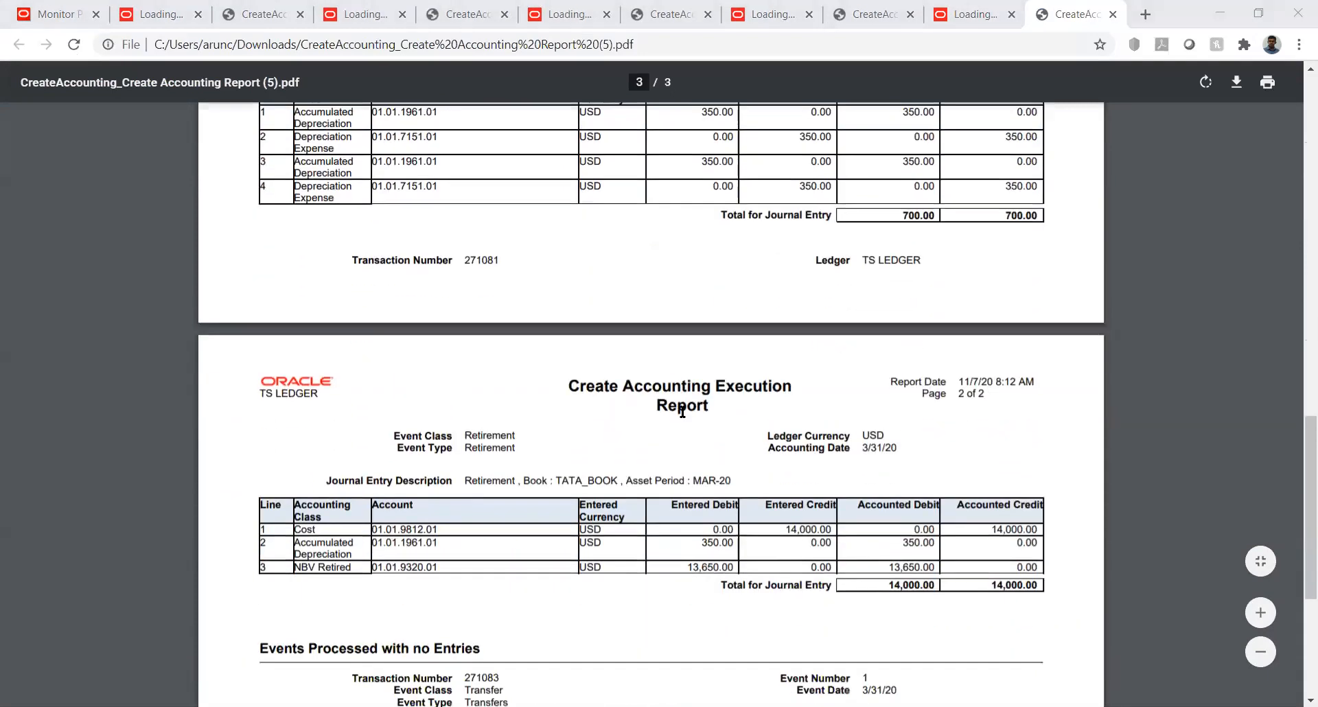
pyautogui.scroll(-3, 682, 412)
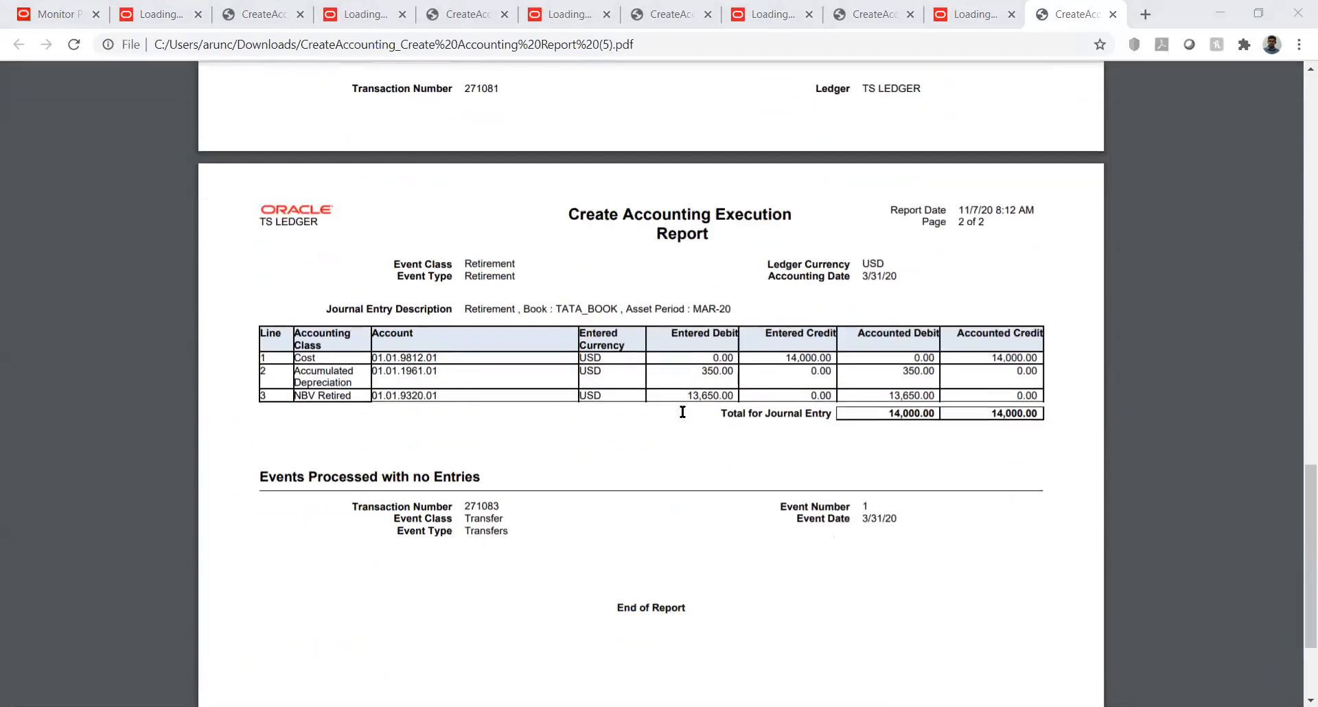
pyautogui.scroll(5, 682, 412)
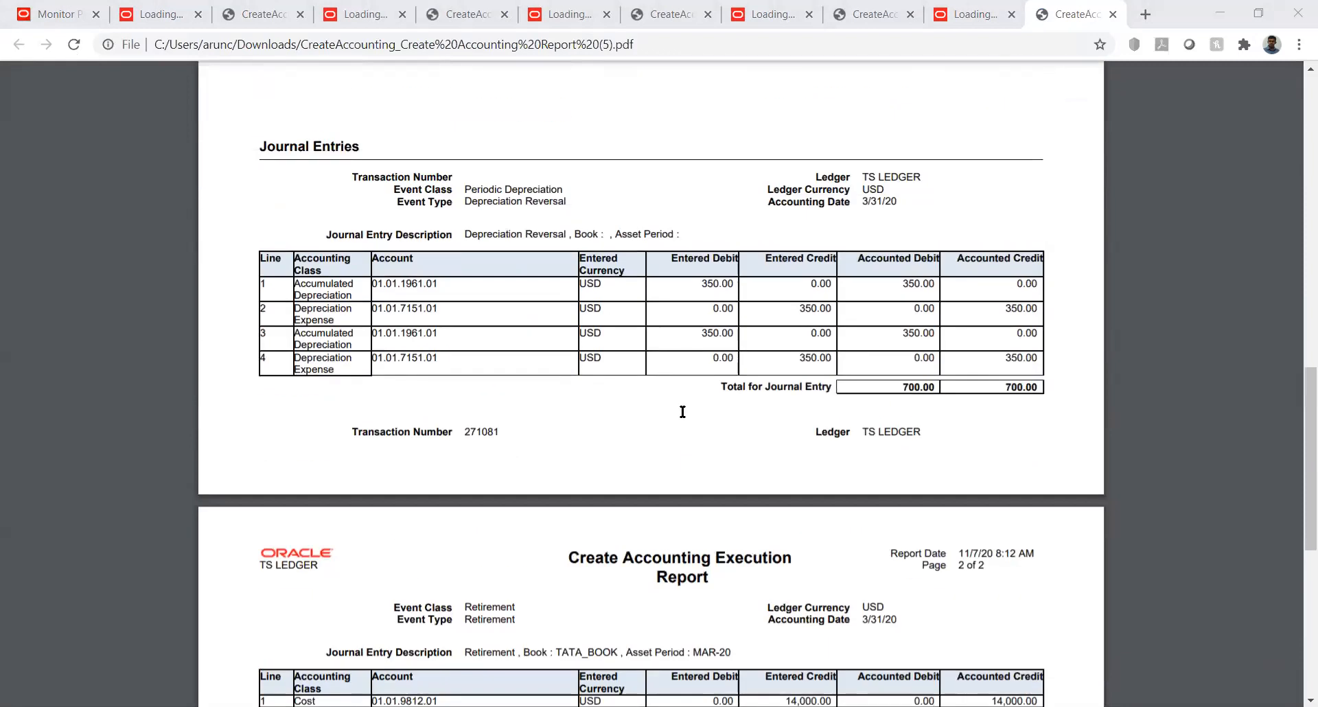
pyautogui.scroll(-5, 683, 412)
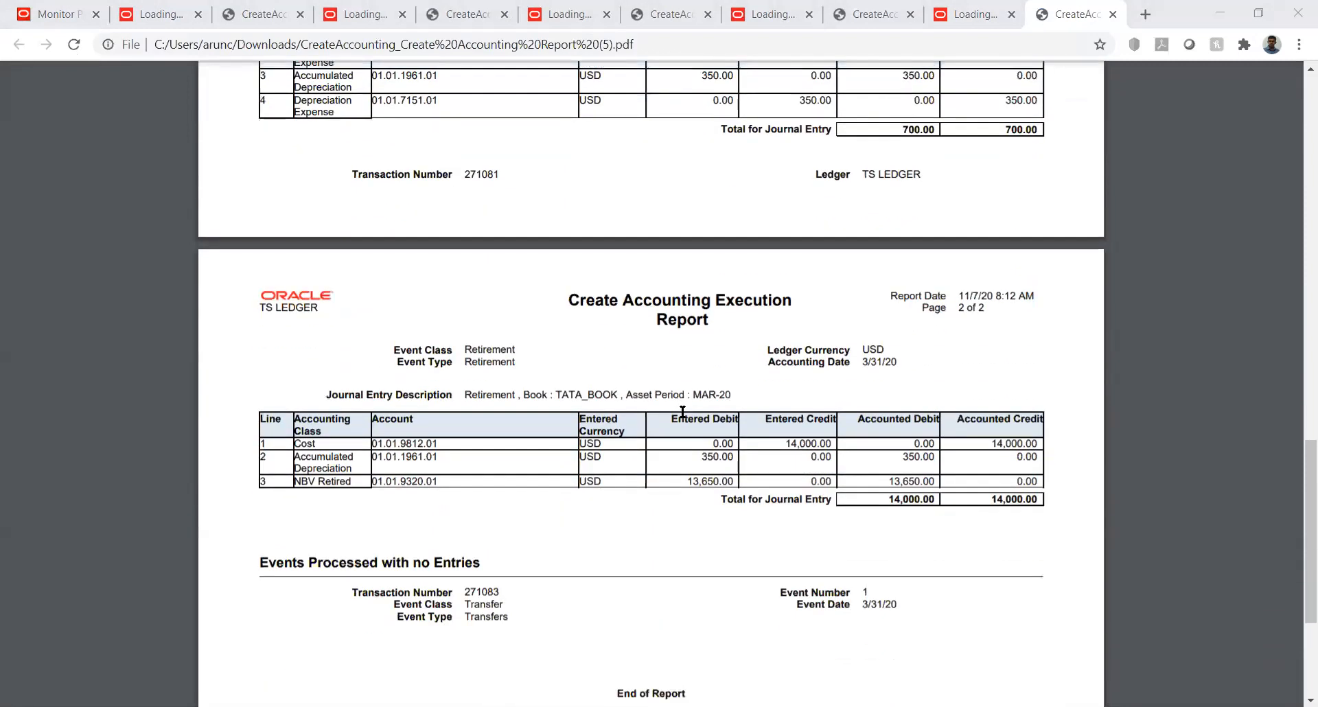
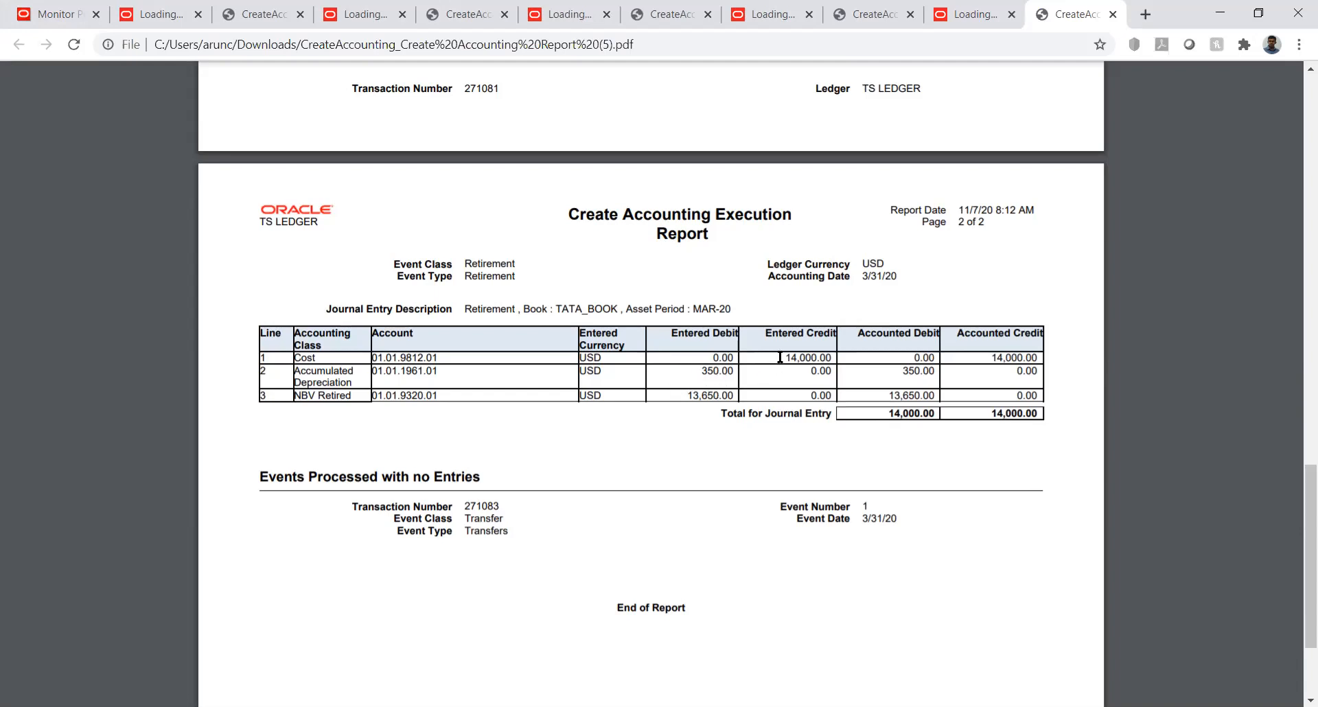
pyautogui.moveTo(782, 356); pyautogui.dragTo(833, 358)
pyautogui.click(714, 371)
pyautogui.doubleClick(714, 371)
pyautogui.moveTo(686, 395); pyautogui.dragTo(732, 390)
pyautogui.click(891, 434)
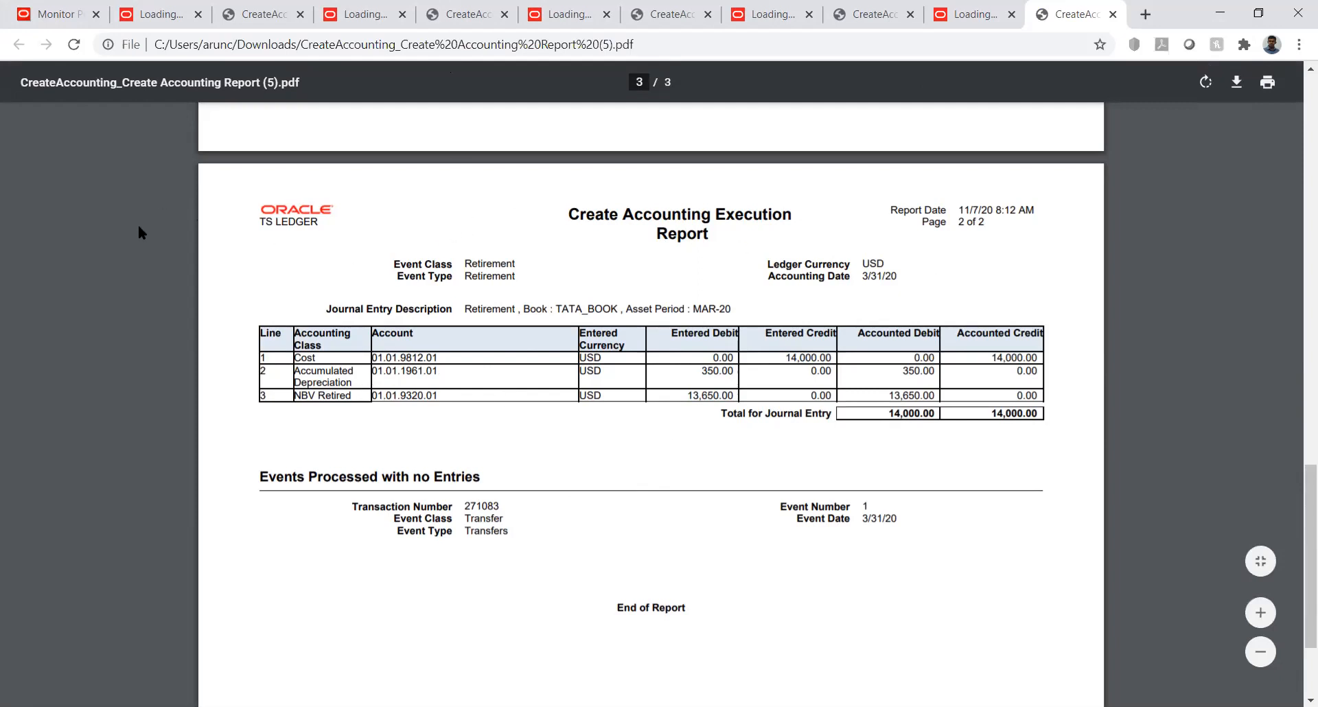
# Return to the Assets work area and find the retirement of asset 12 in Reinstate Assets for TATA_BOOK.
pyautogui.click(48, 14)
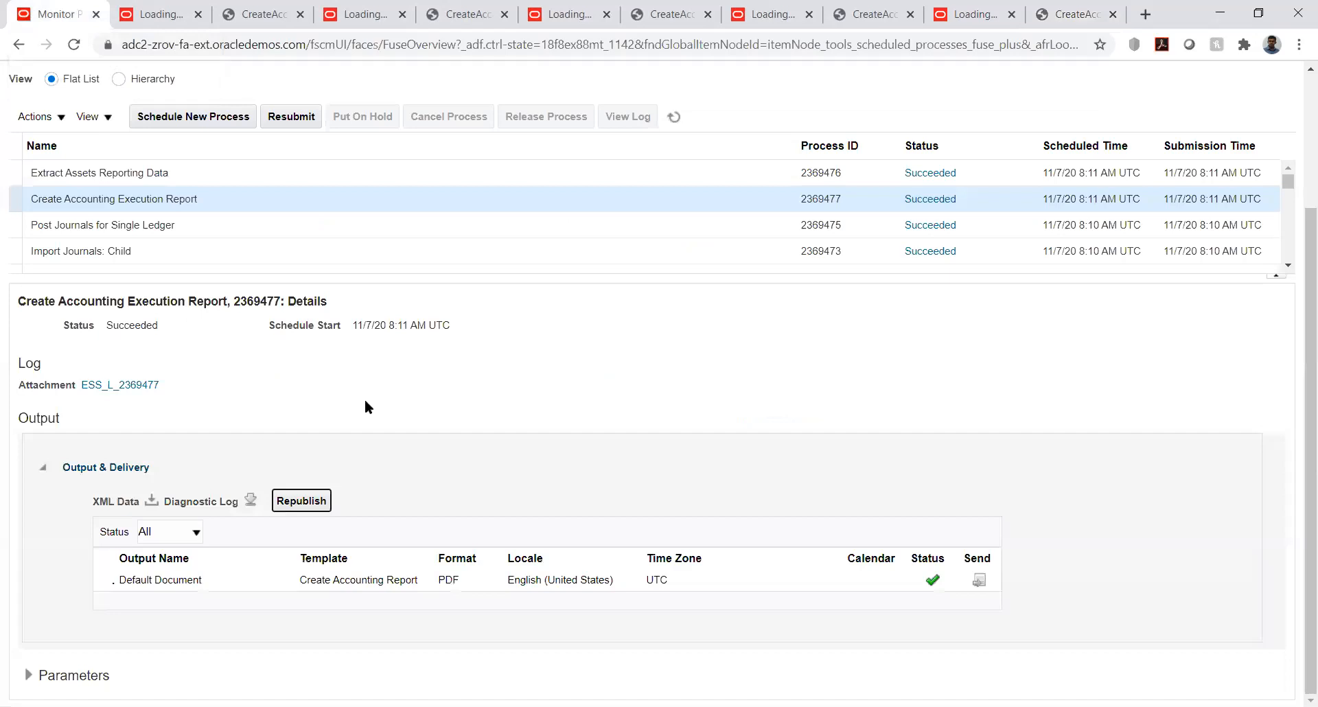
pyautogui.scroll(3, 742, 360)
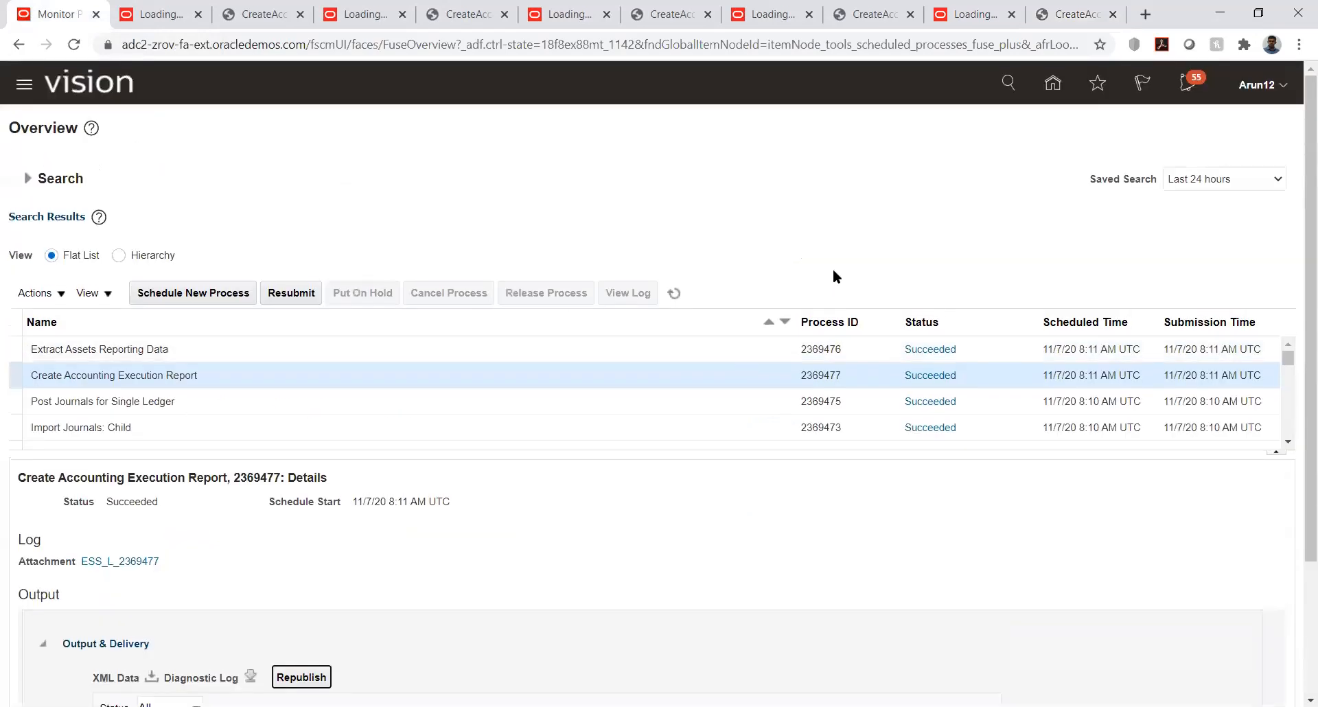
pyautogui.click(1051, 84)
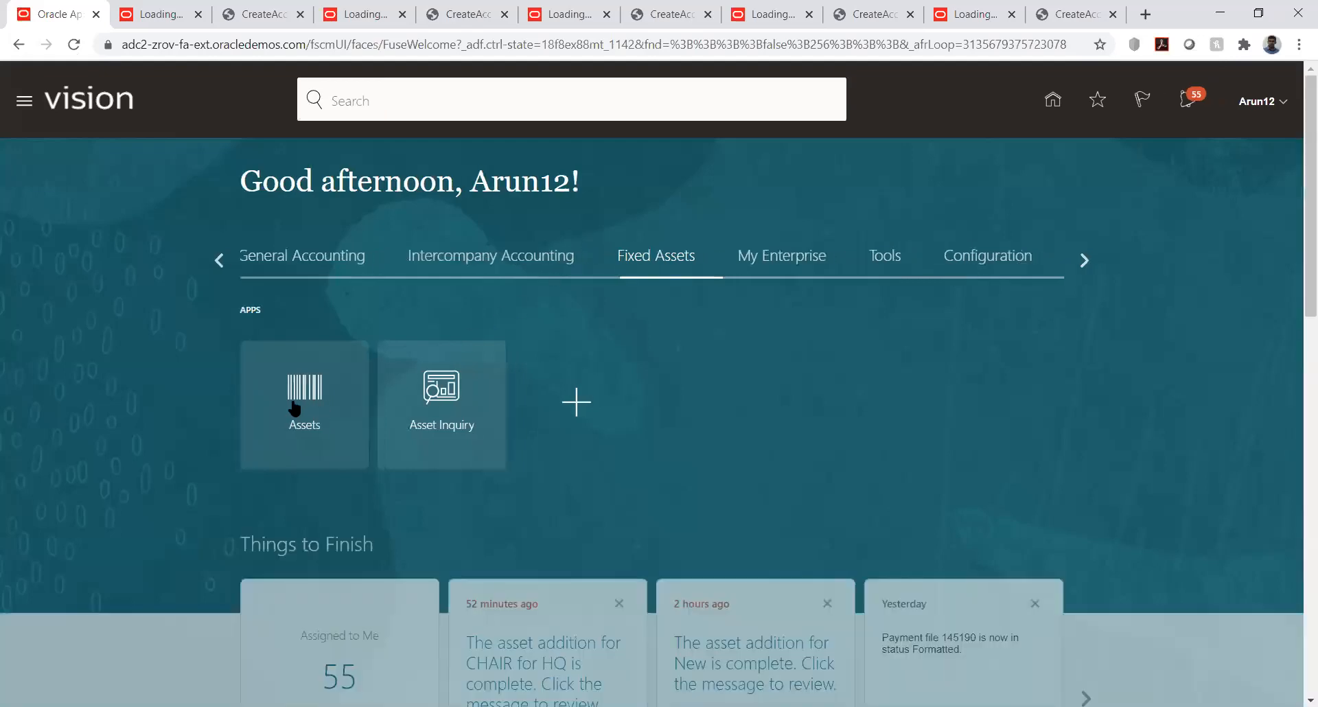
pyautogui.click(298, 392)
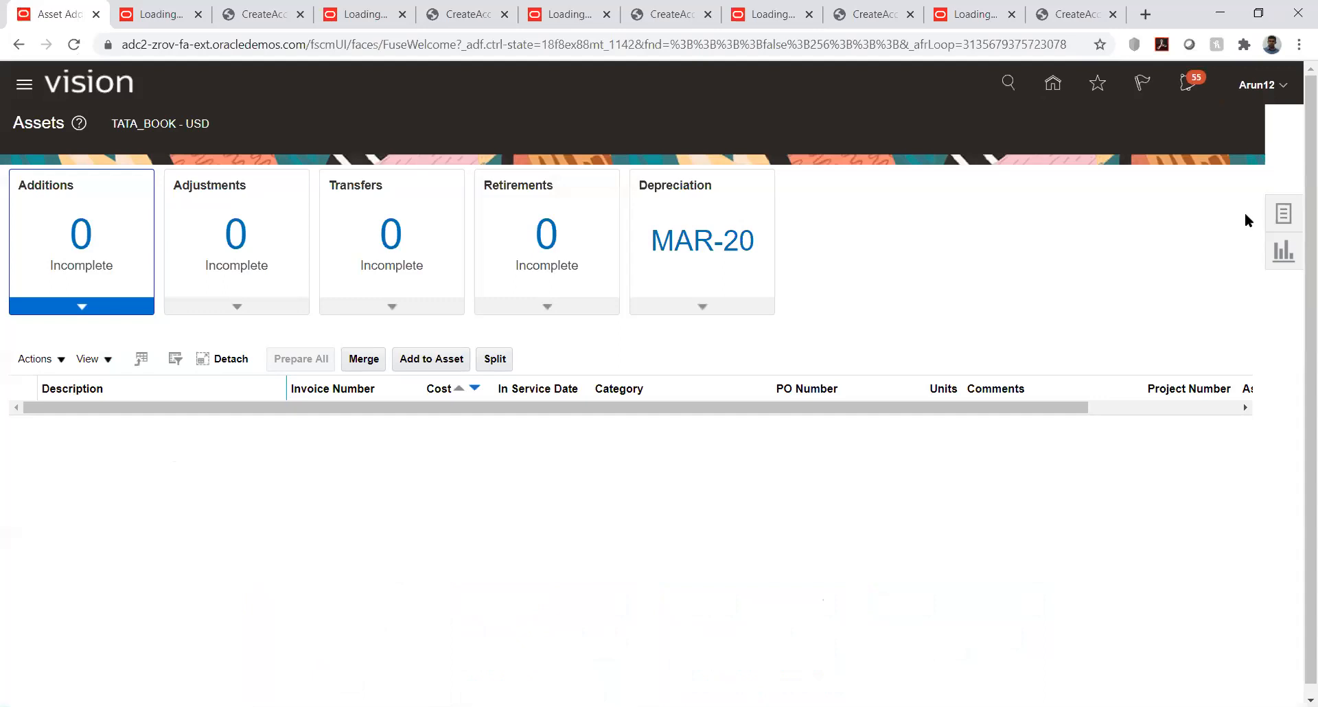
pyautogui.click(1270, 215)
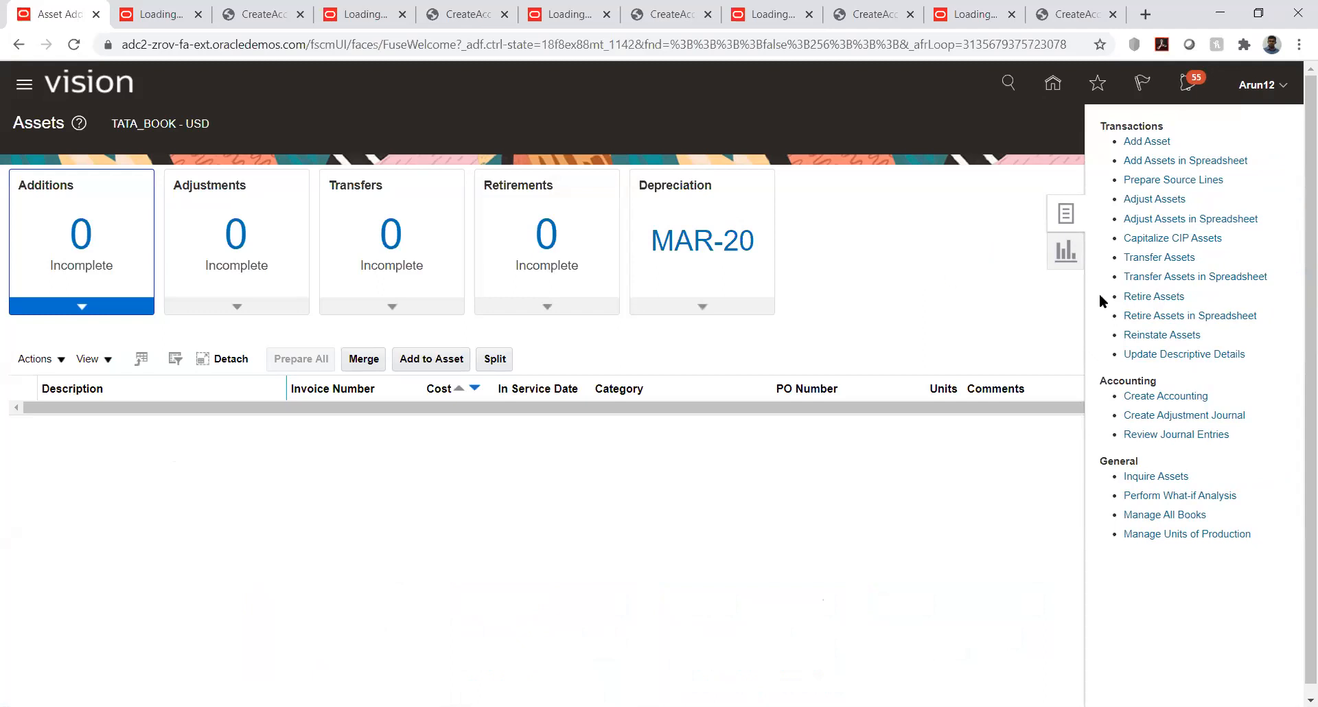
pyautogui.click(1146, 337)
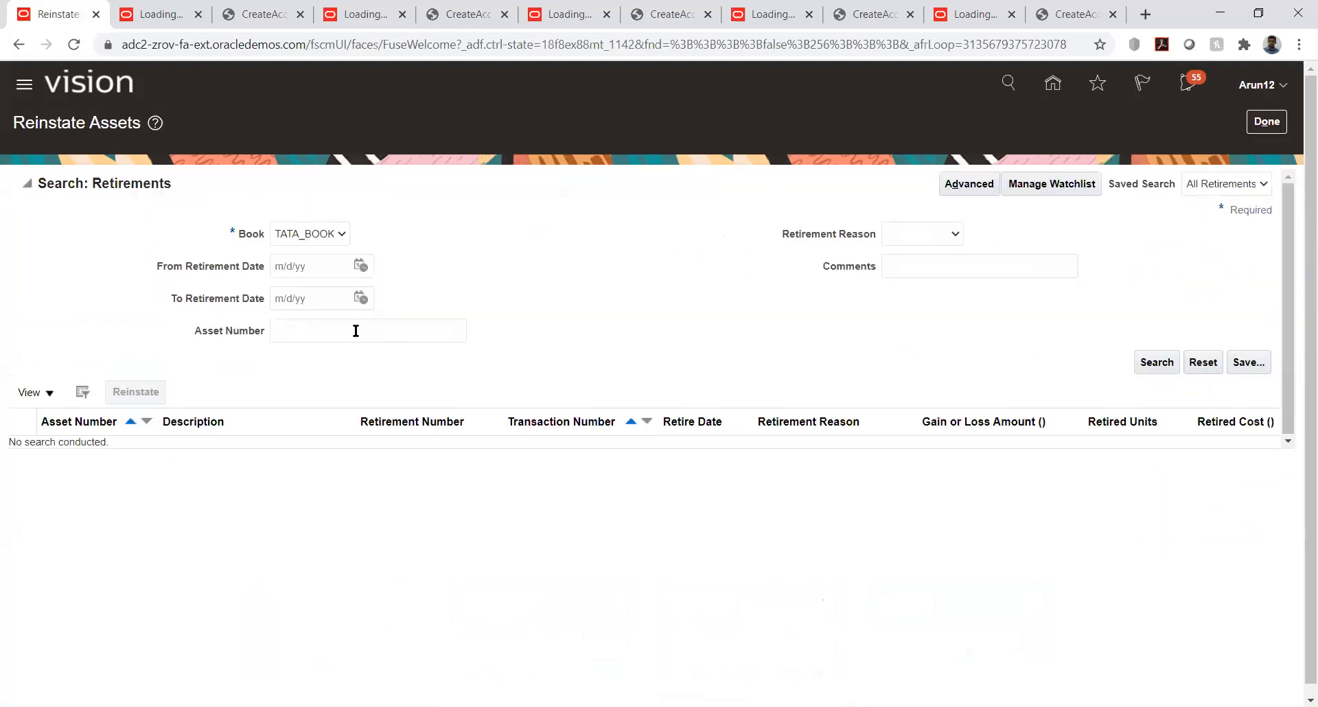
pyautogui.click(356, 330)
pyautogui.write('2')
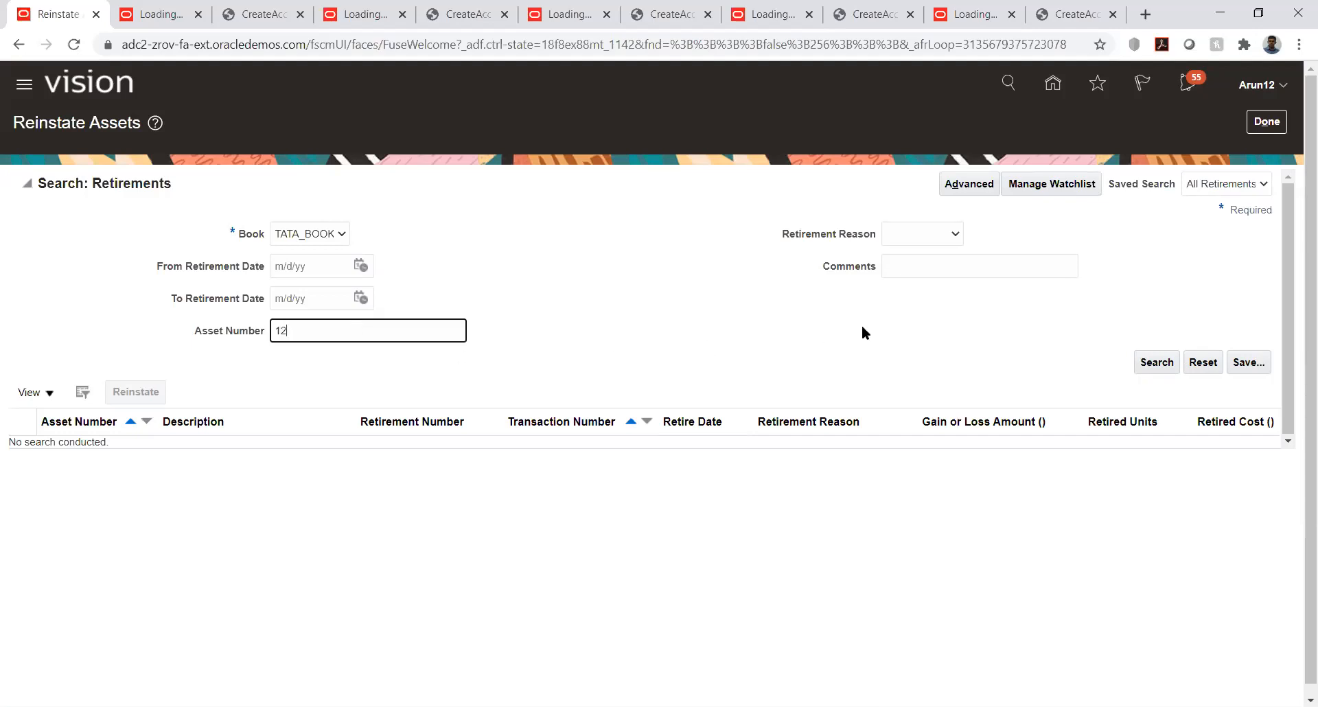
pyautogui.click(1147, 366)
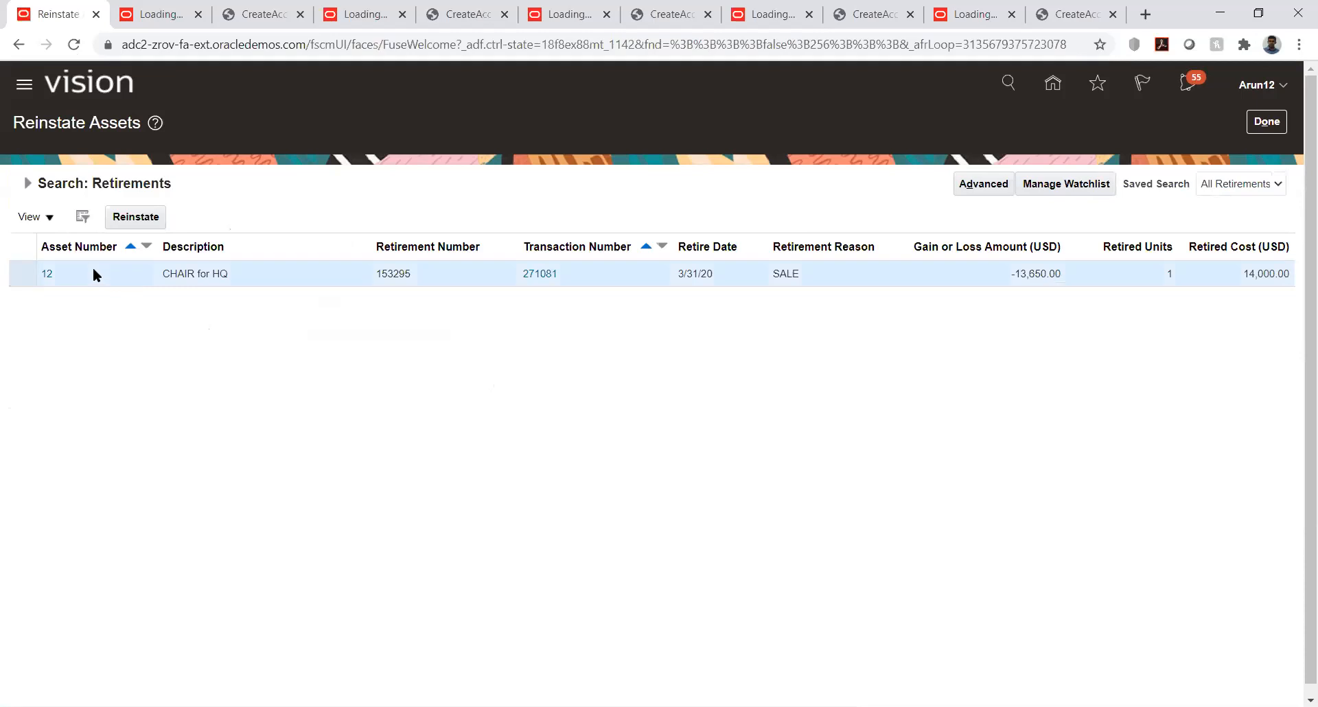
# Reinstate the one-unit sale retirement of asset 12 and return to the Assets work area.
pyautogui.click(130, 223)
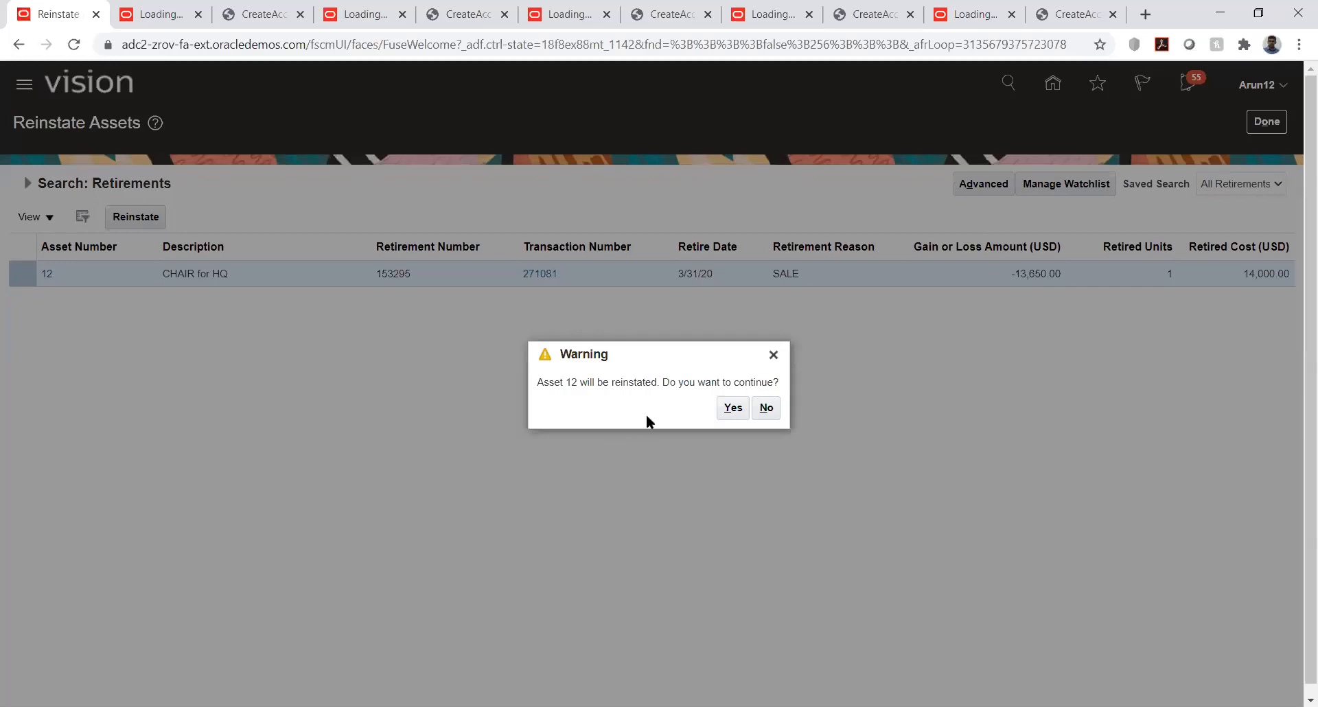
pyautogui.click(732, 407)
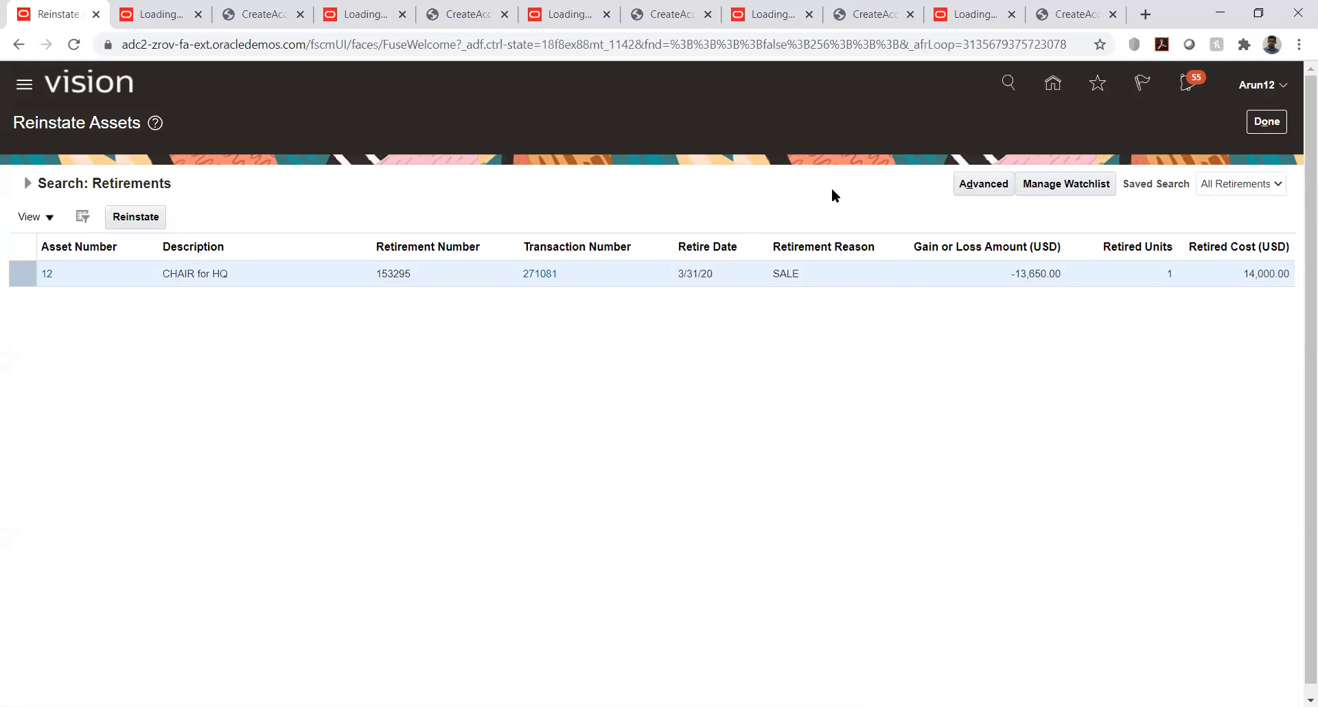
pyautogui.click(1252, 128)
pyautogui.click(1283, 214)
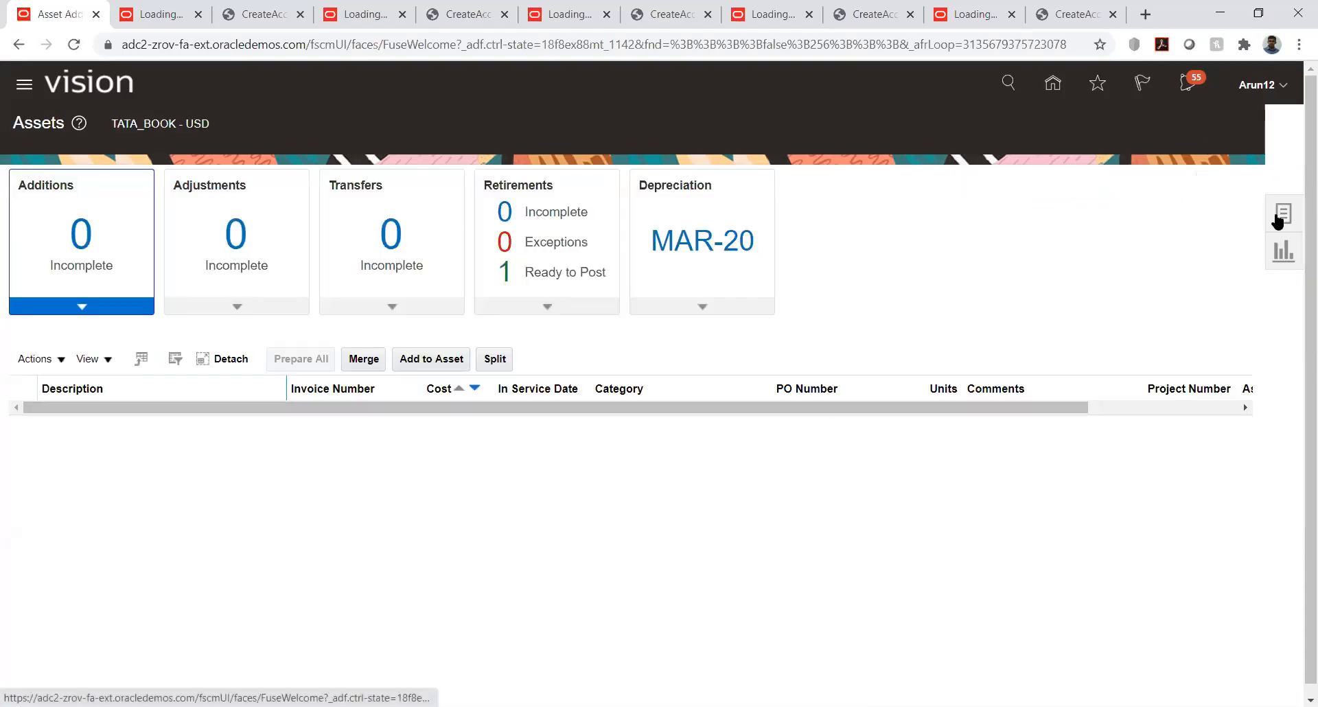
# Submit Create Accounting for Assets for TATA_BOOK with the Detail report style, keeping end date 3/31/20 and Final accounting mode.
pyautogui.click(1041, 293)
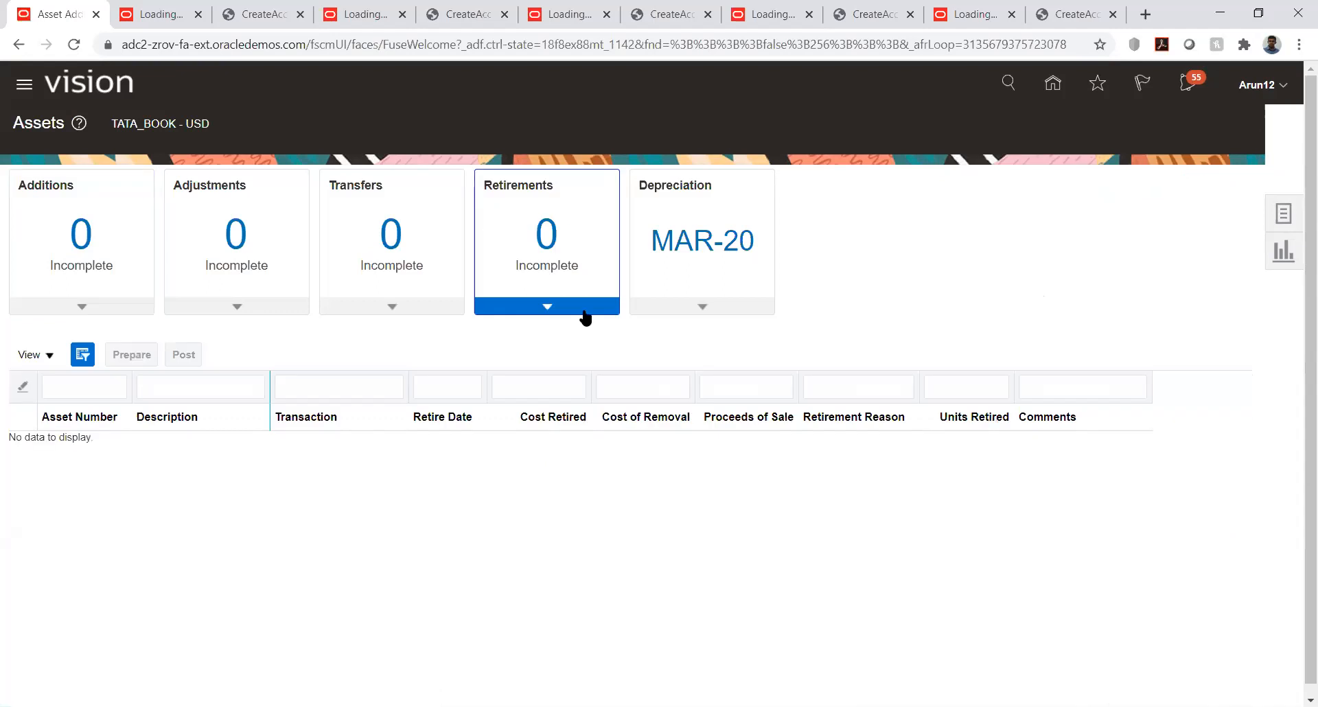
pyautogui.click(1279, 208)
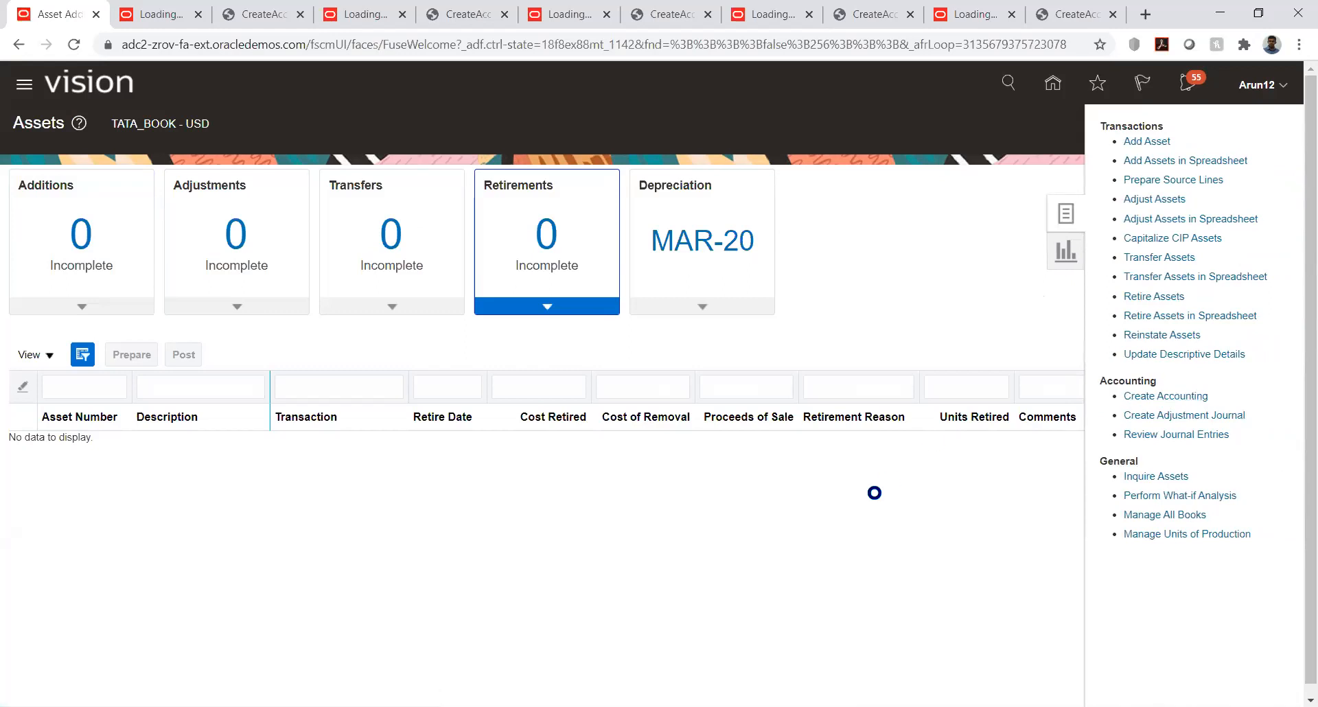
pyautogui.click(350, 340)
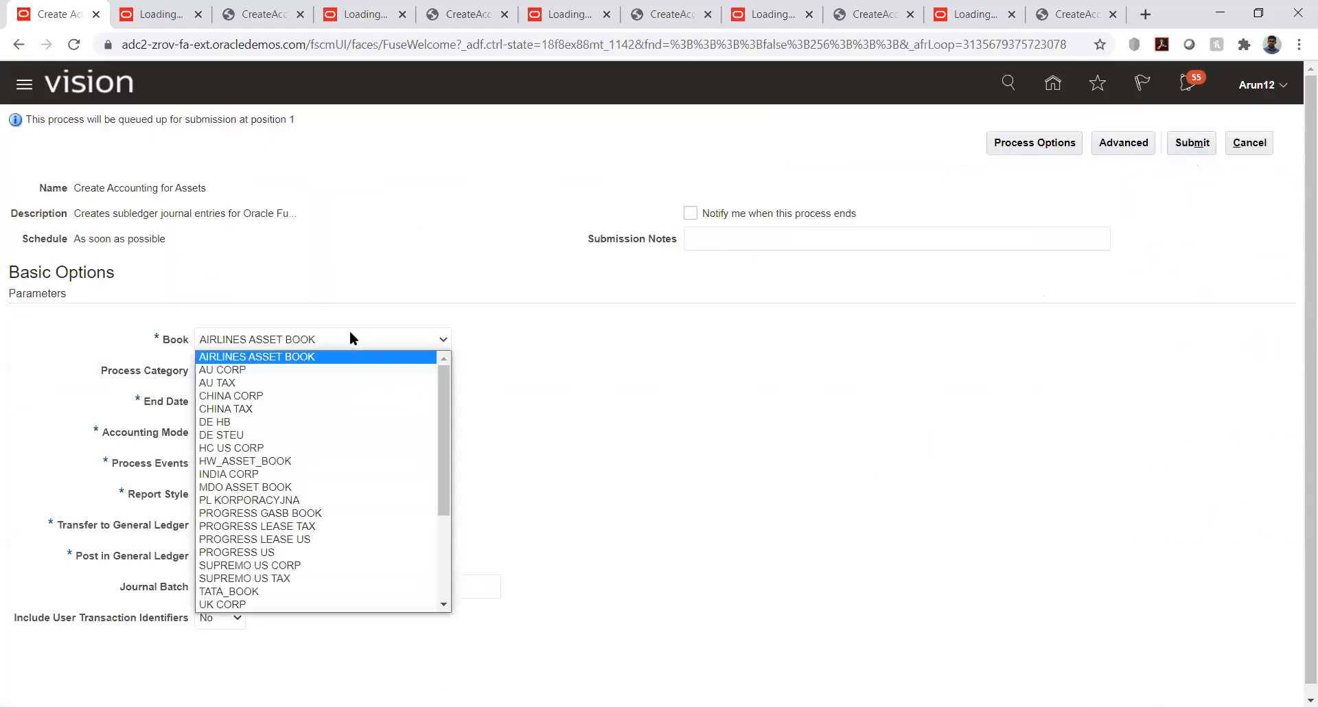
pyautogui.click(290, 592)
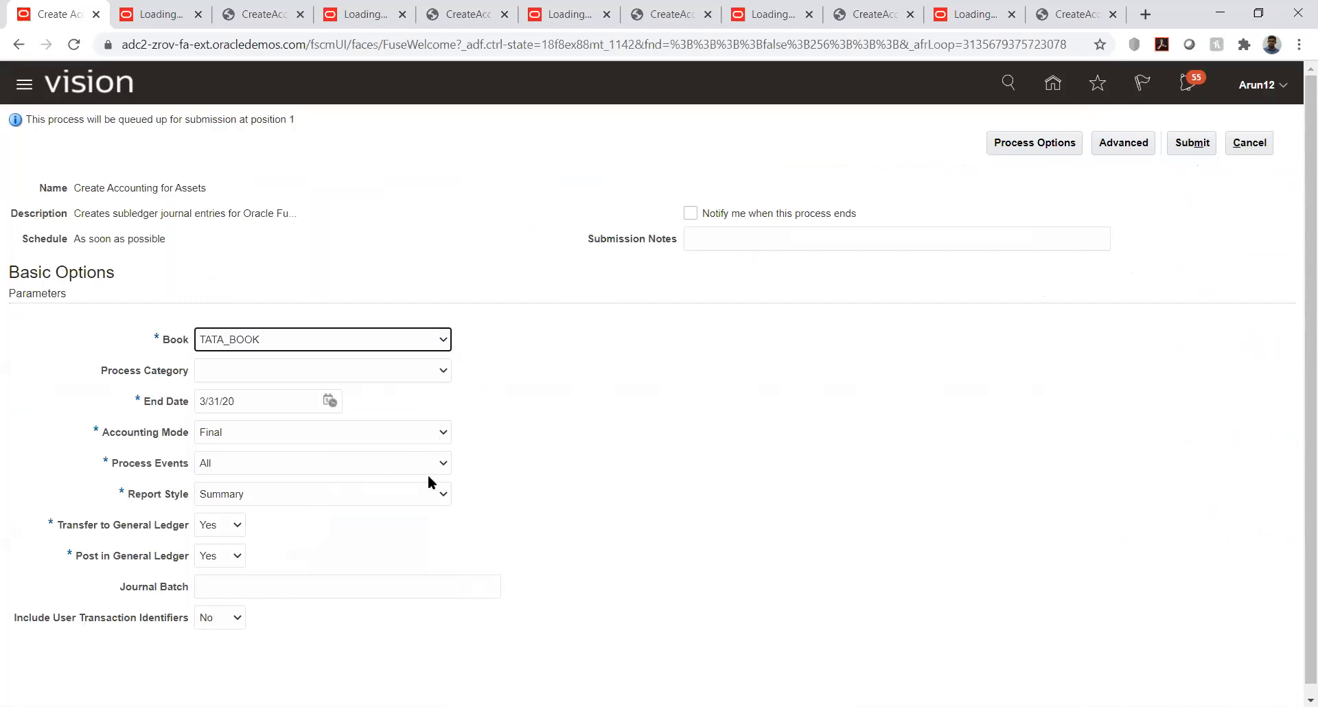
pyautogui.click(432, 494)
pyautogui.click(411, 520)
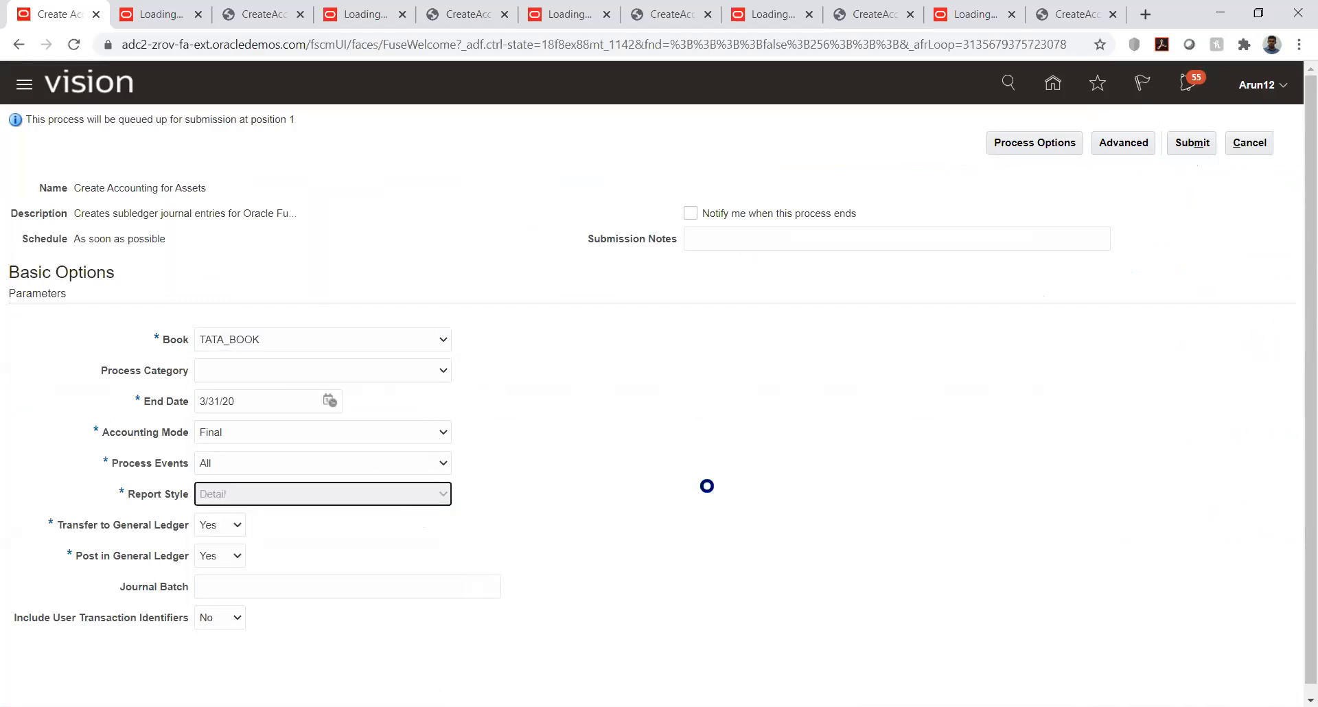
pyautogui.click(1198, 153)
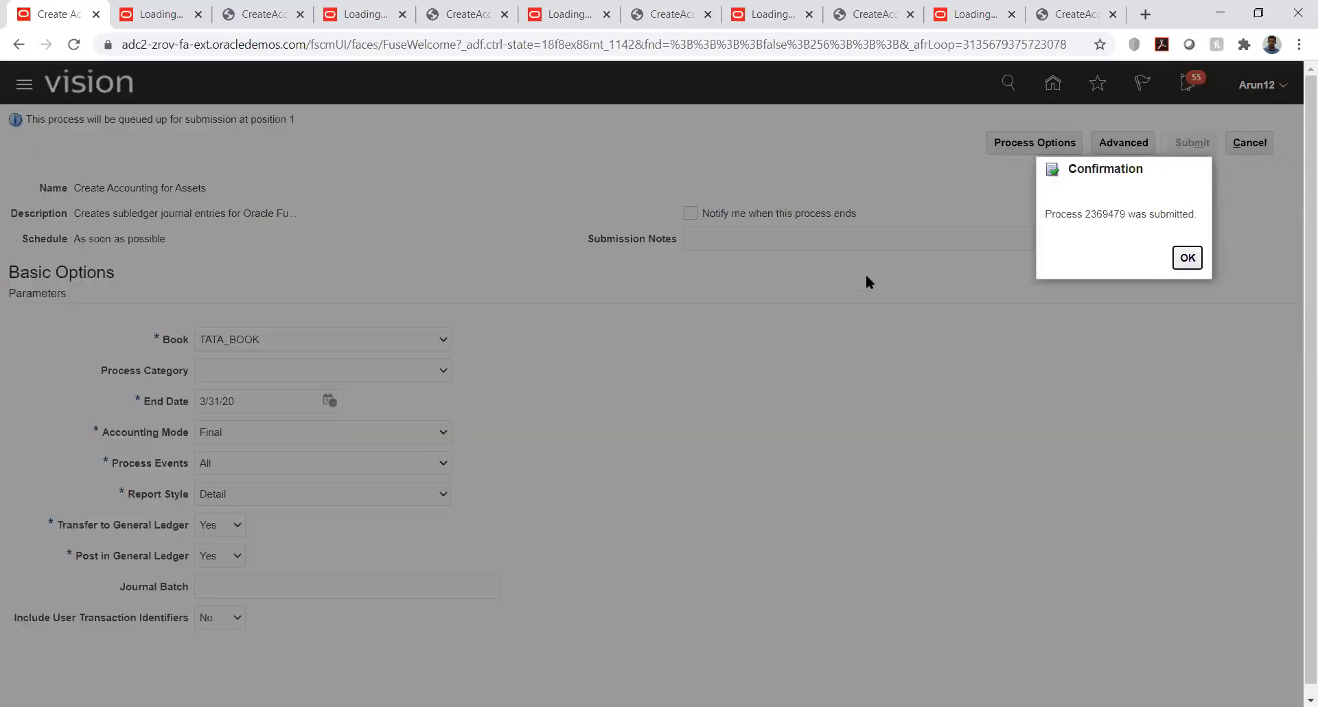
pyautogui.click(1187, 259)
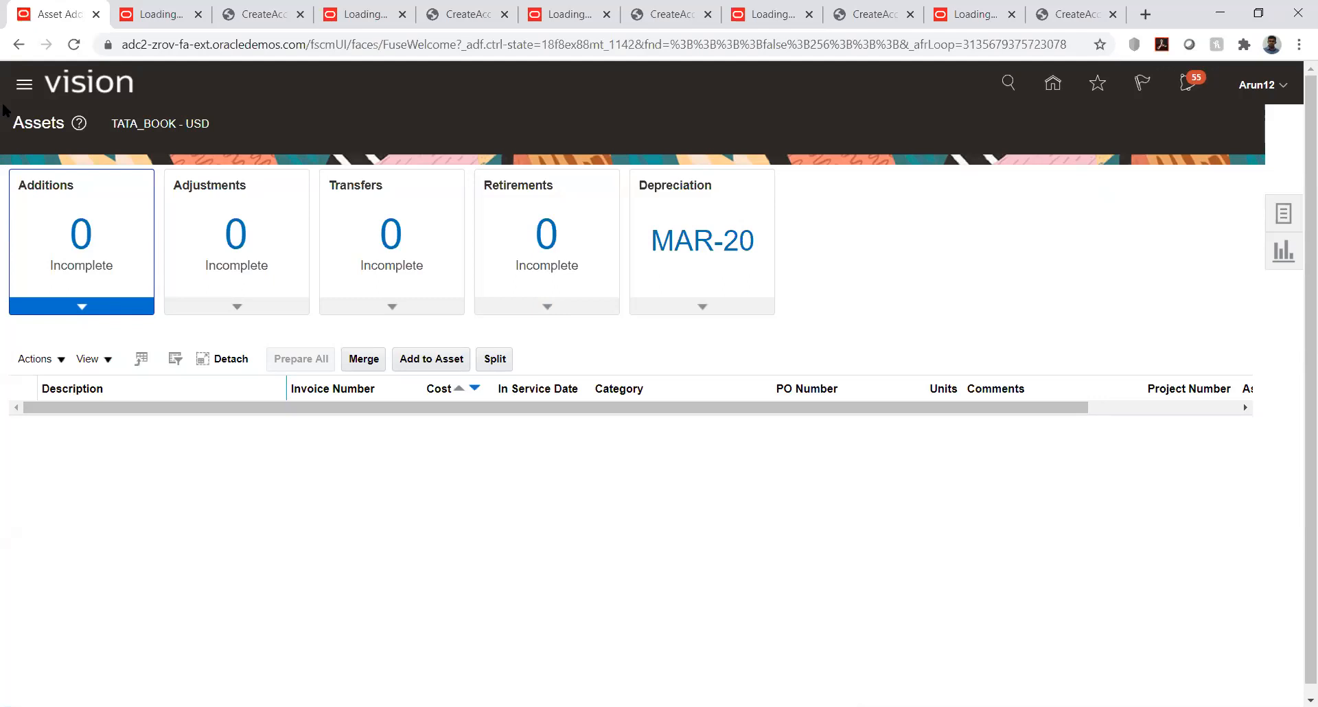
# Open Scheduled Processes and refresh the list until the submitted accounting processes finish.
pyautogui.click(24, 85)
pyautogui.scroll(-1, 226, 376)
pyautogui.scroll(-8, 225, 376)
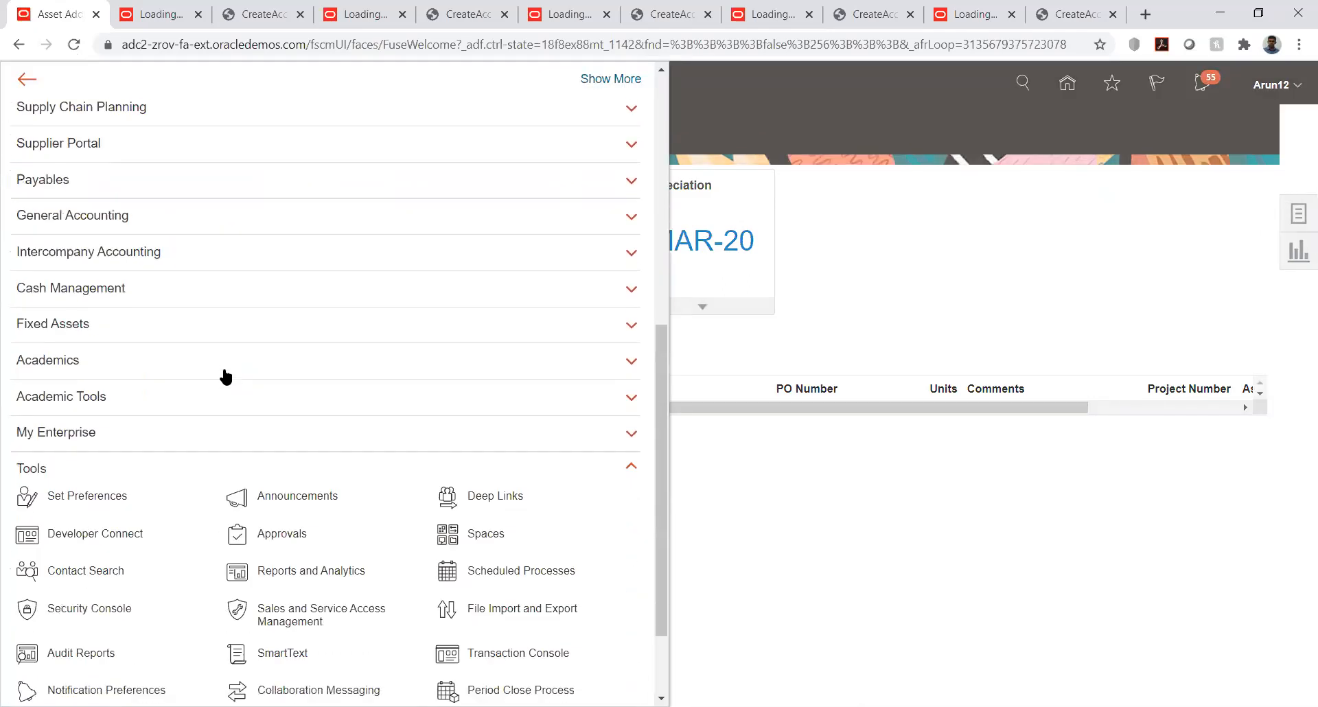
pyautogui.click(489, 458)
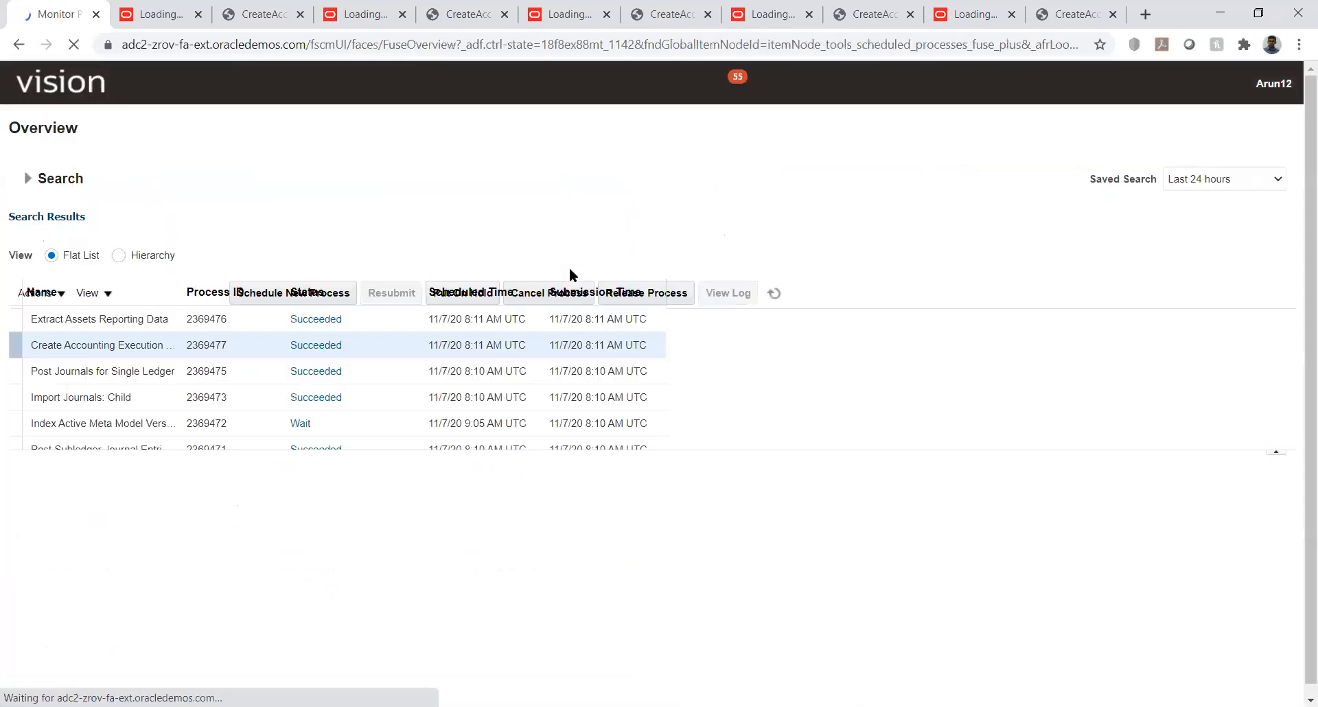
pyautogui.click(674, 294)
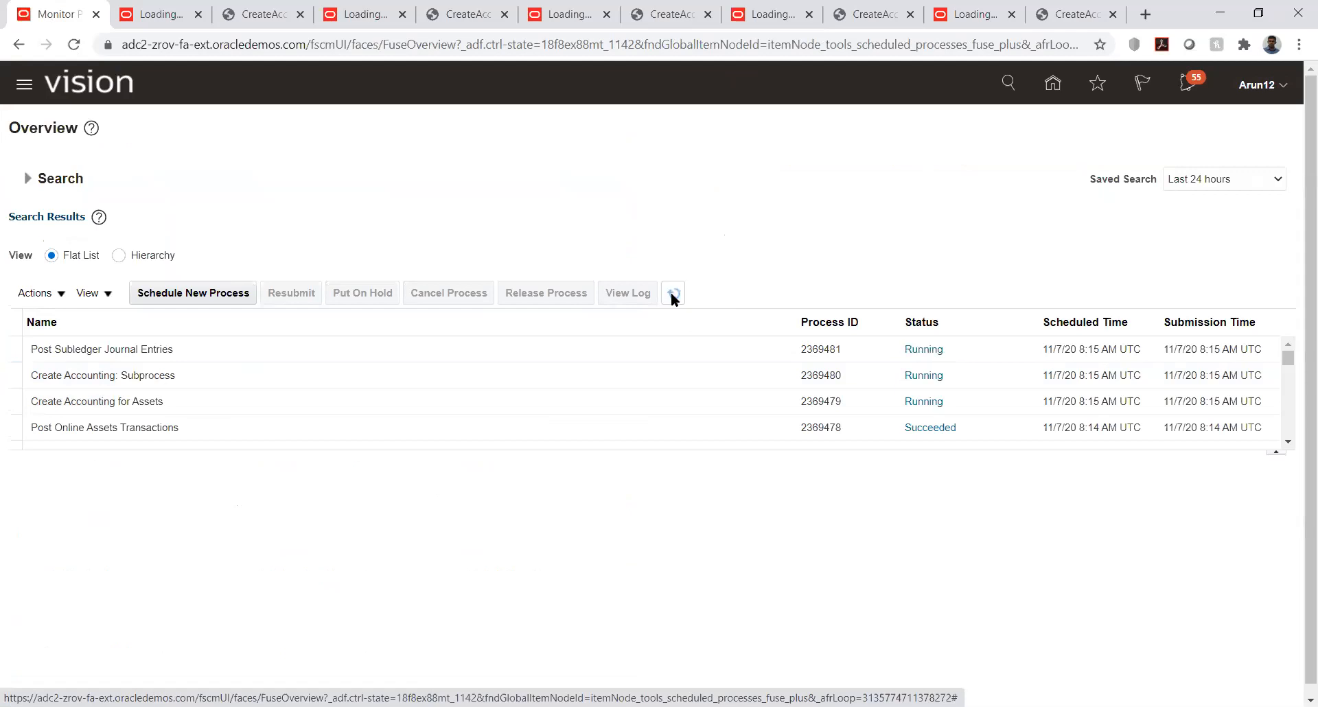
pyautogui.click(672, 294)
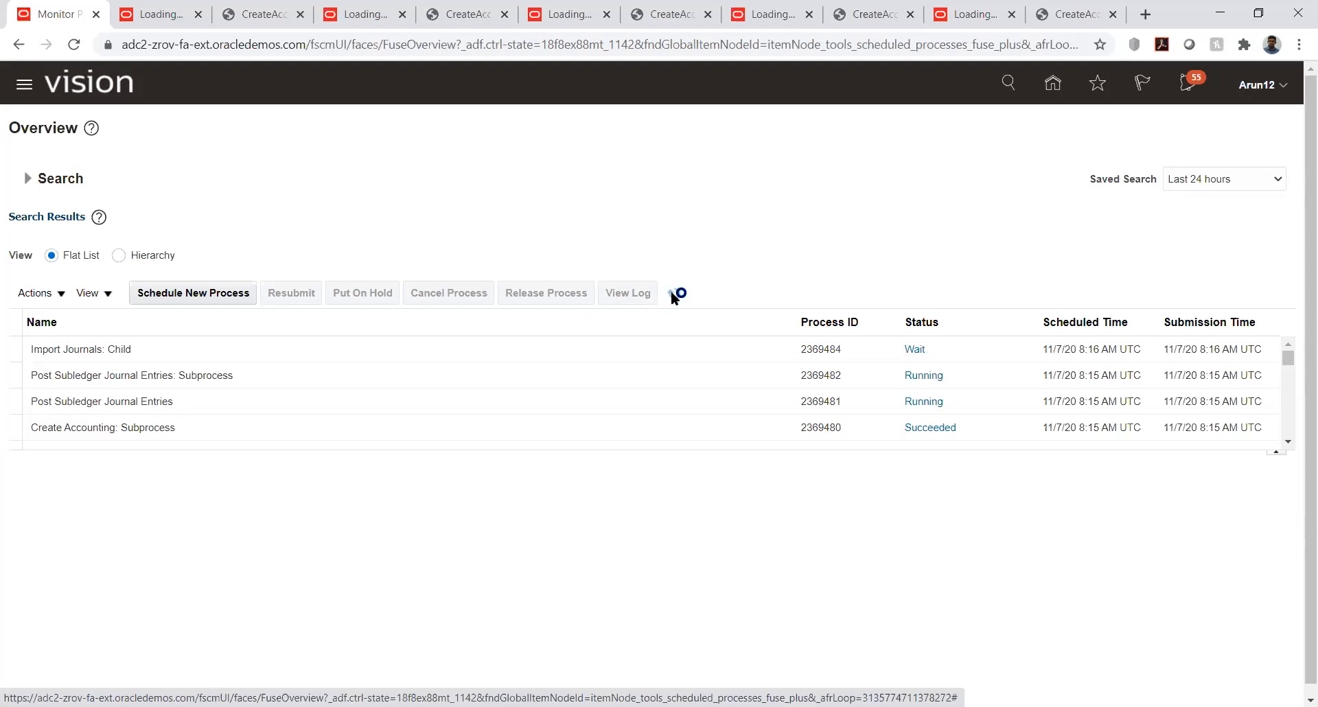
pyautogui.click(672, 294)
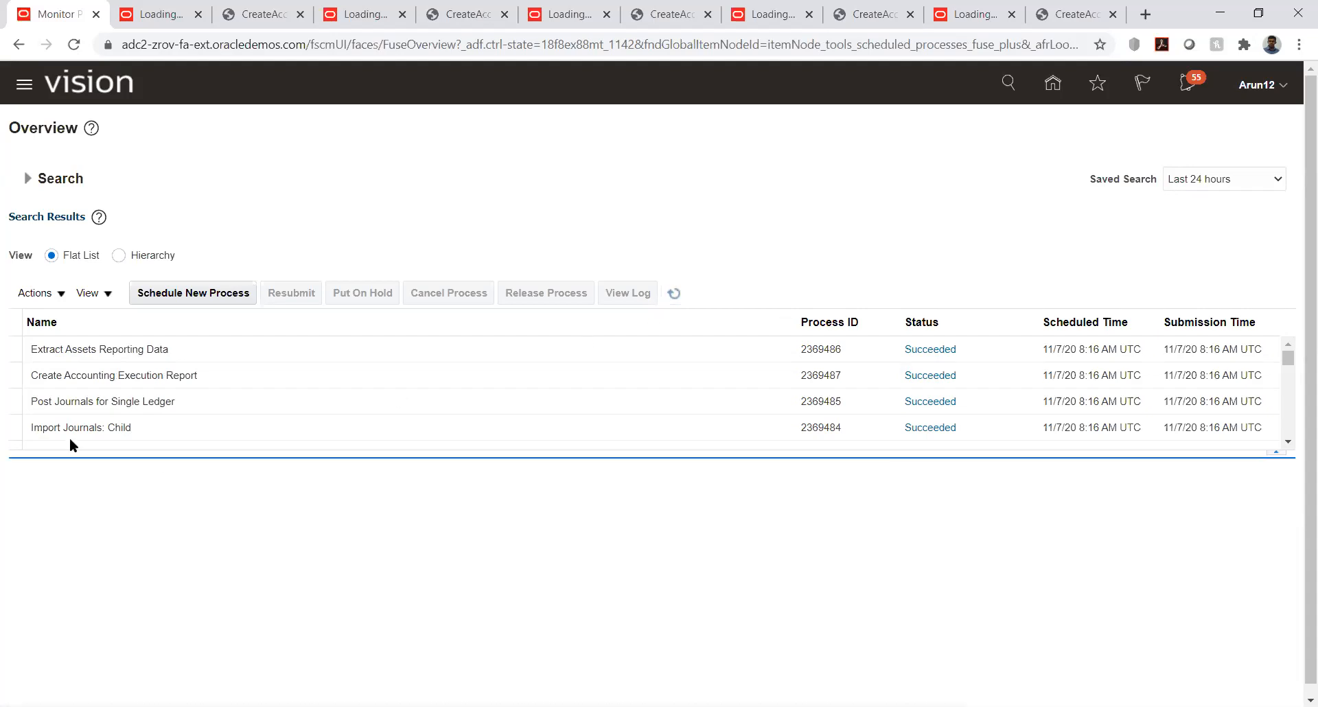
# Republish the newest Create Accounting Execution Report, open the downloaded PDF and review the reinstatement journal entry.
pyautogui.click(230, 374)
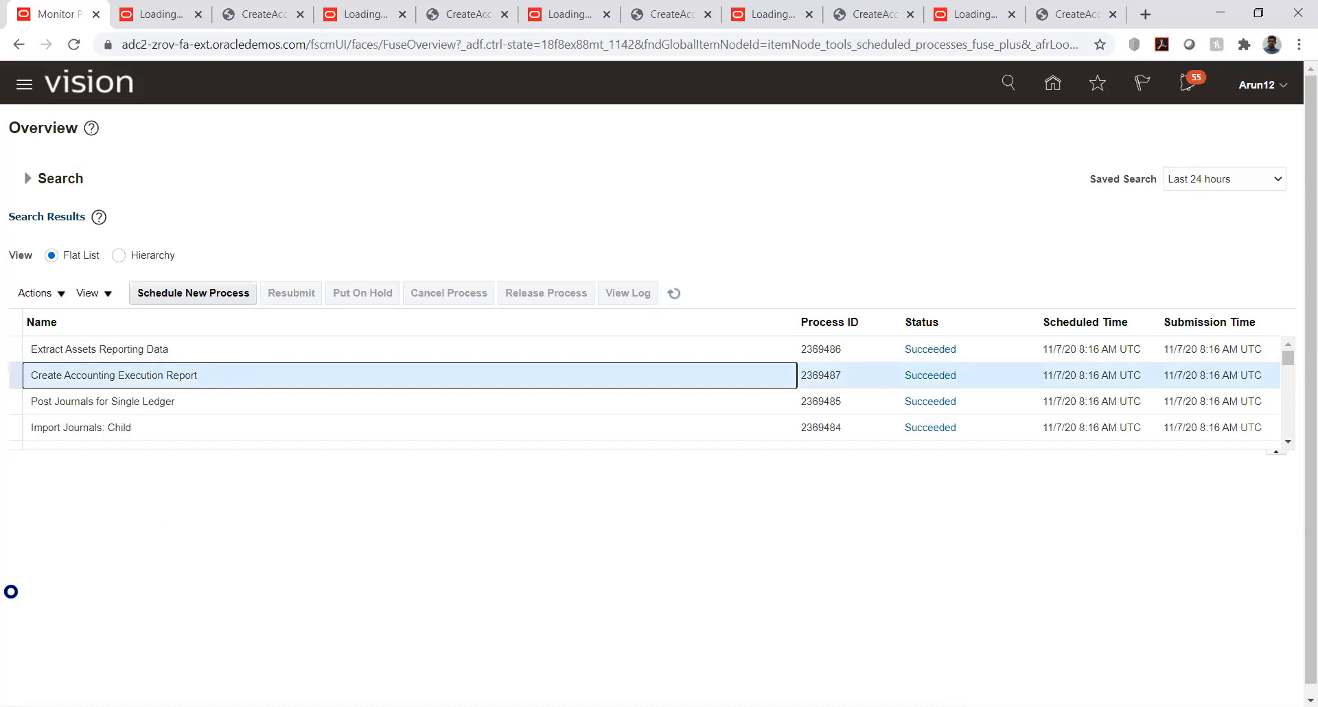
pyautogui.scroll(-3, 211, 526)
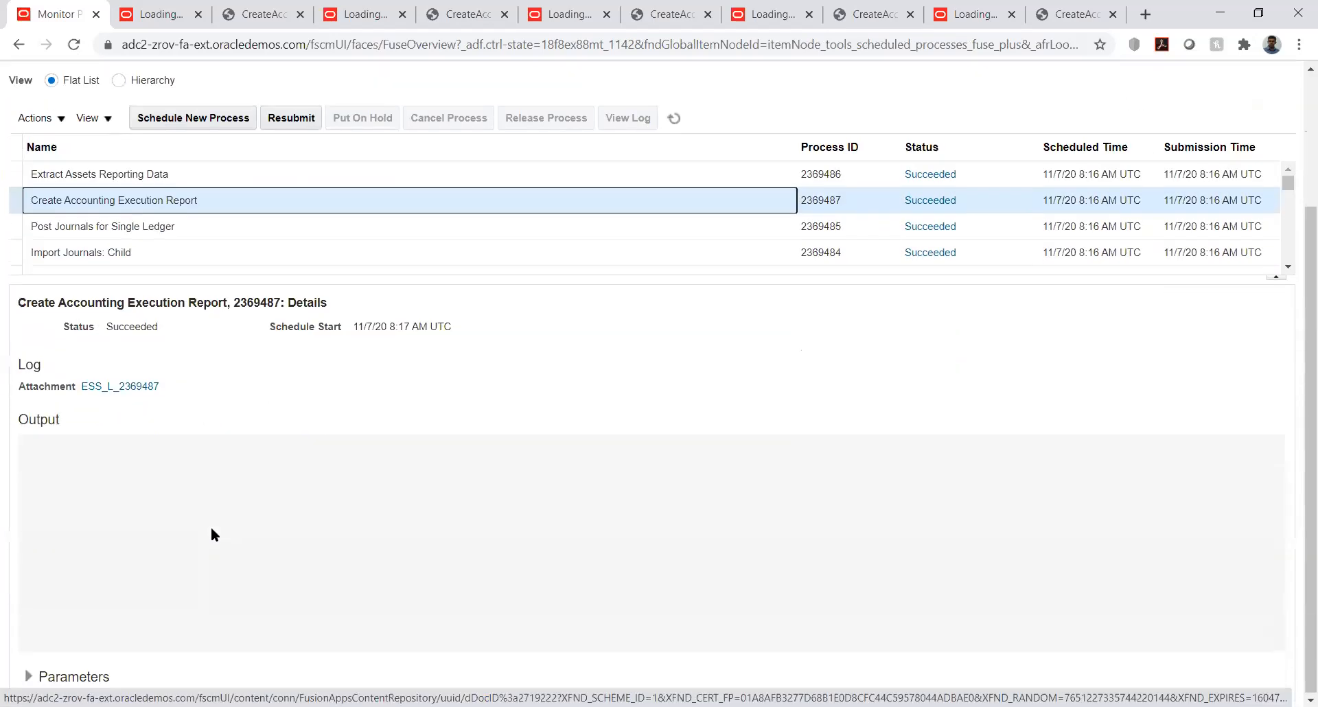
pyautogui.click(289, 503)
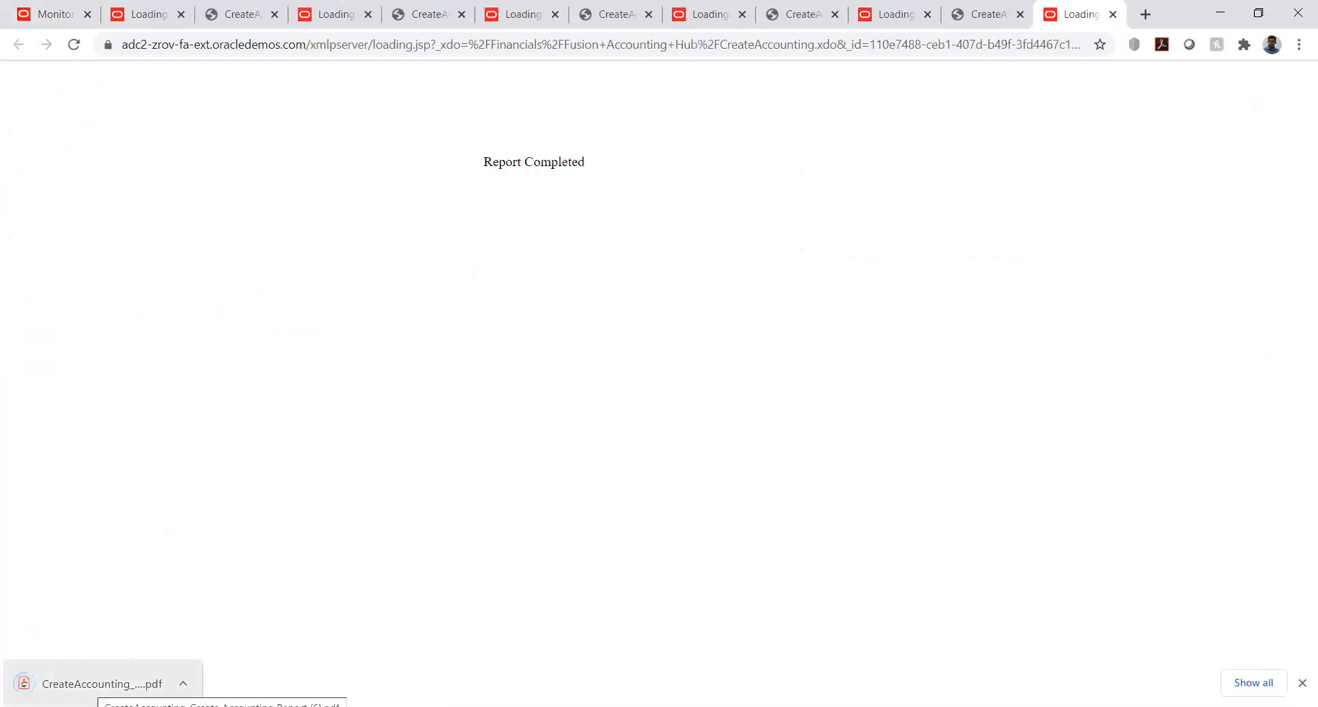
pyautogui.click(103, 684)
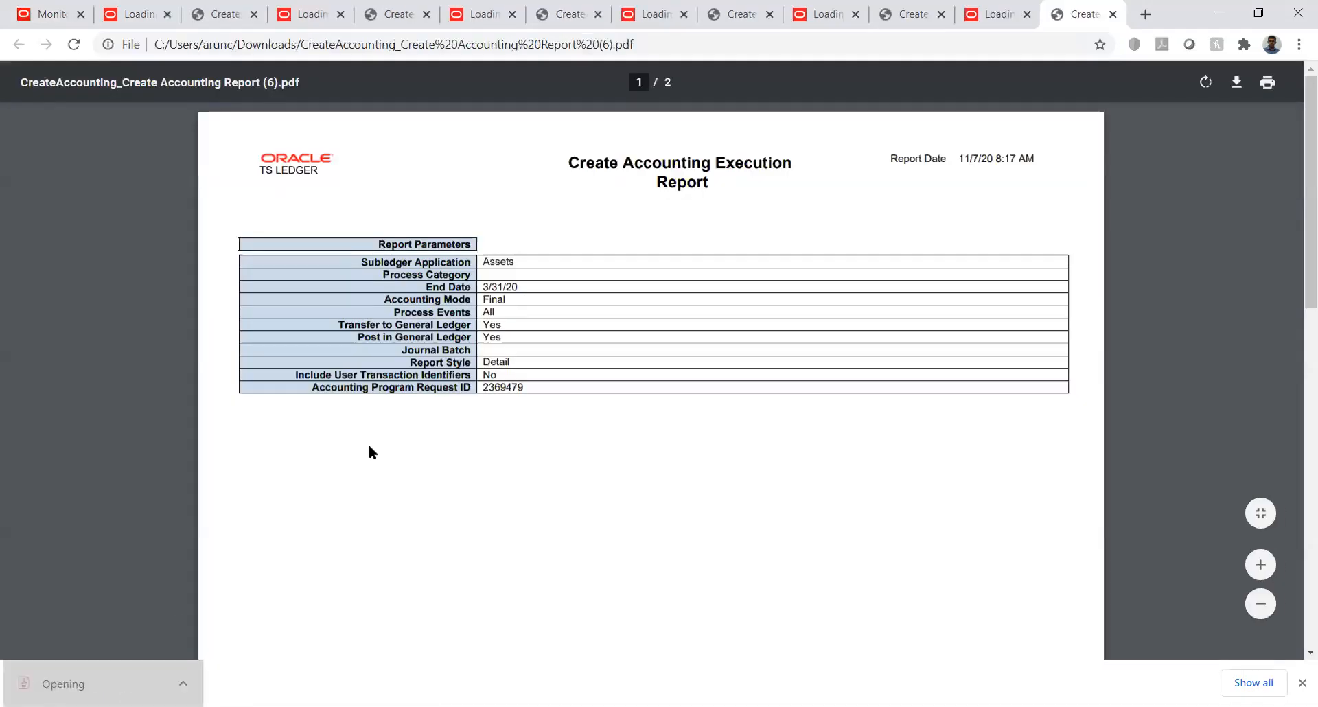
pyautogui.scroll(-15, 368, 443)
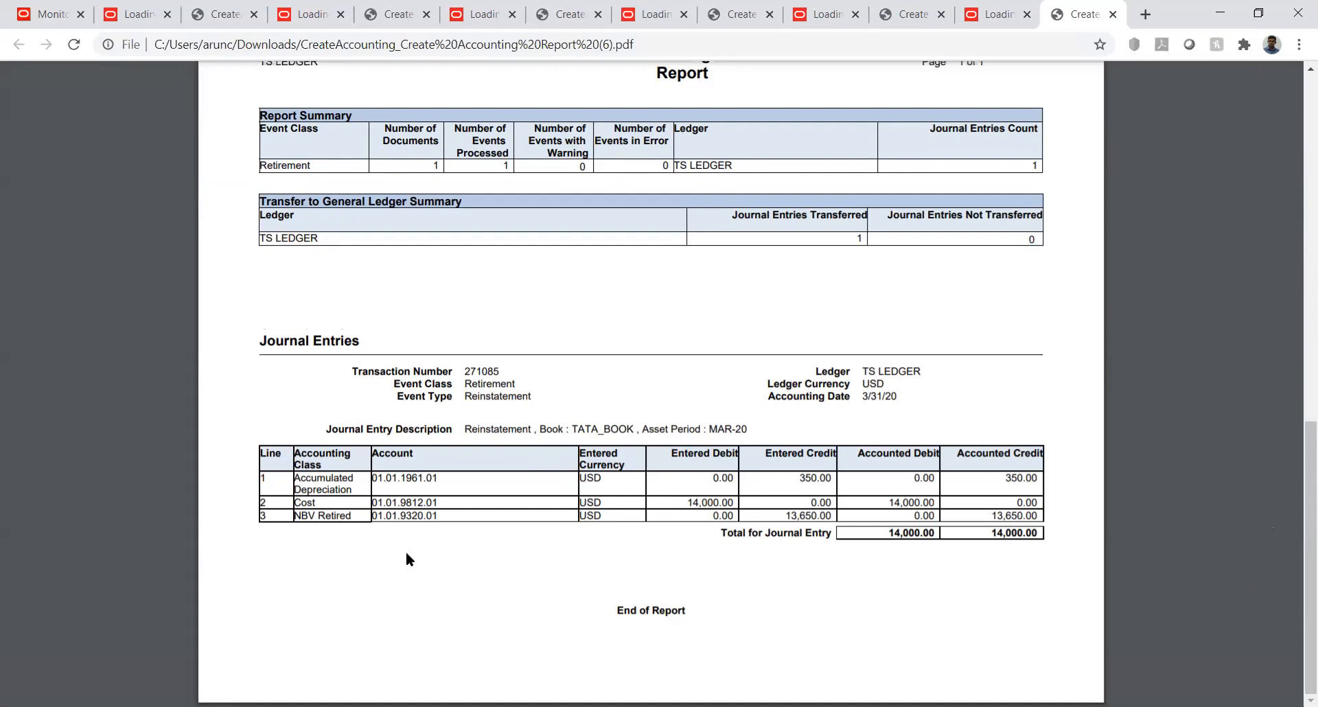
# Return to the Fusion application and look up asset number 12 in Asset Inquiry for TATA_BOOK.
pyautogui.click(31, 11)
pyautogui.scroll(1, 944, 422)
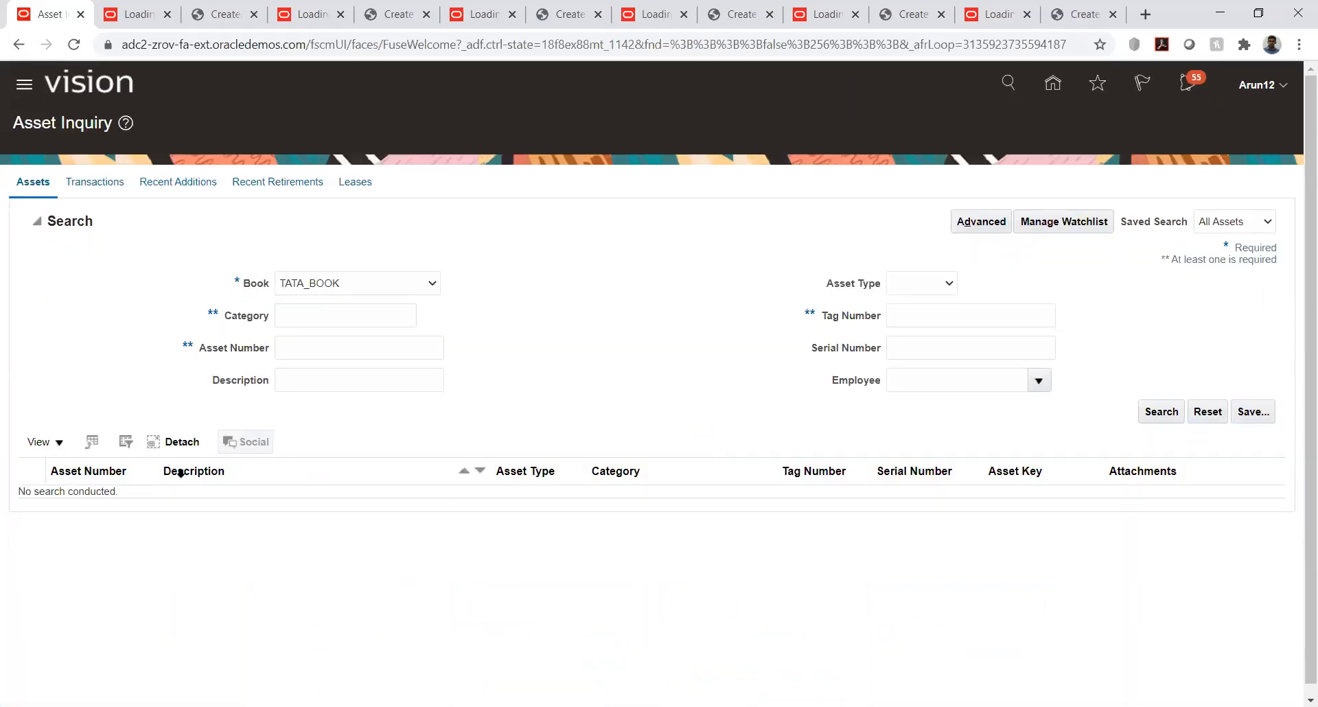
pyautogui.click(320, 346)
pyautogui.write('12')
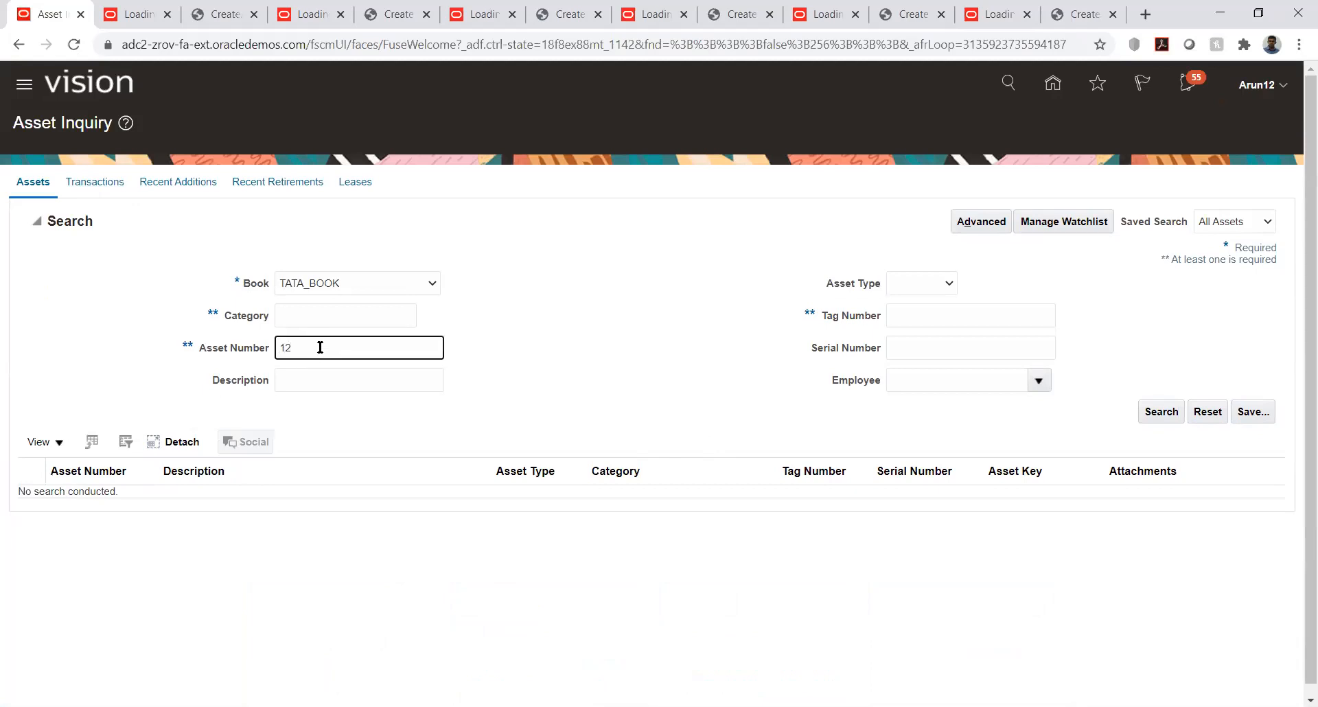
pyautogui.press('Return')
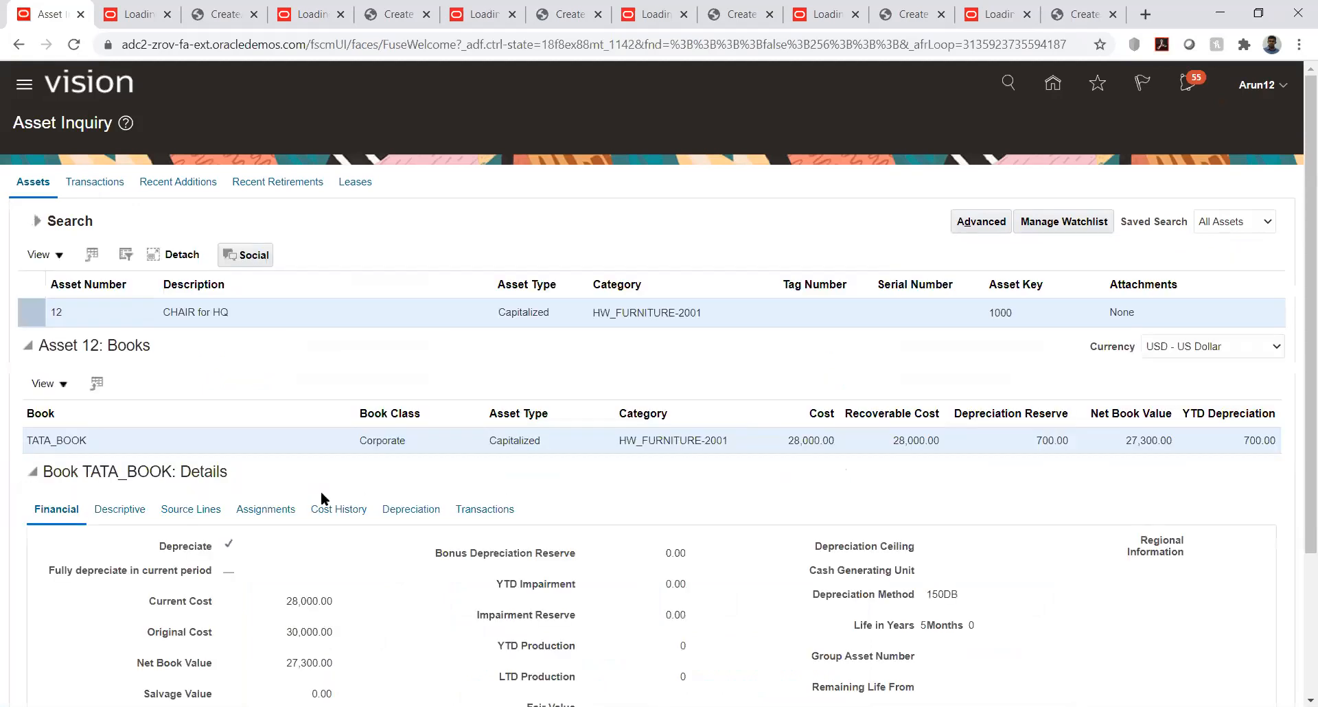
# Review asset 12's financial details and the units assigned on its two distribution lines.
pyautogui.scroll(-3, 269, 488)
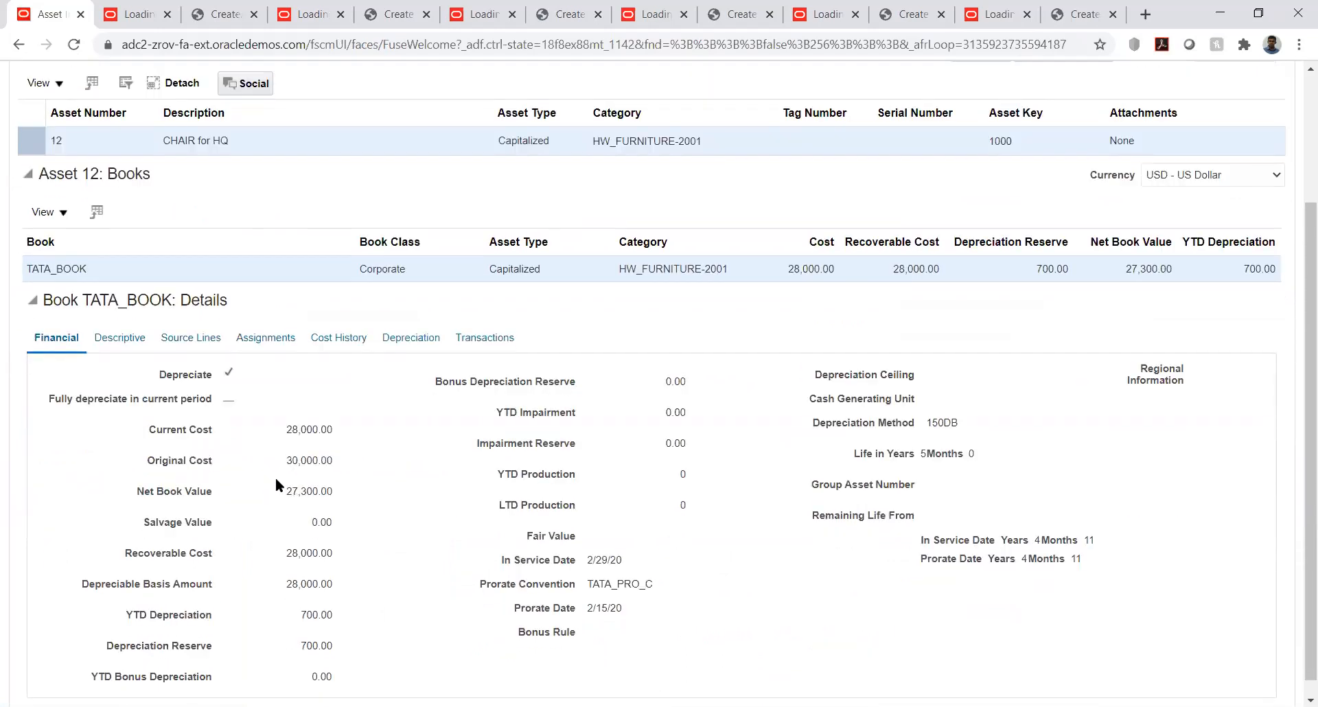
pyautogui.click(265, 337)
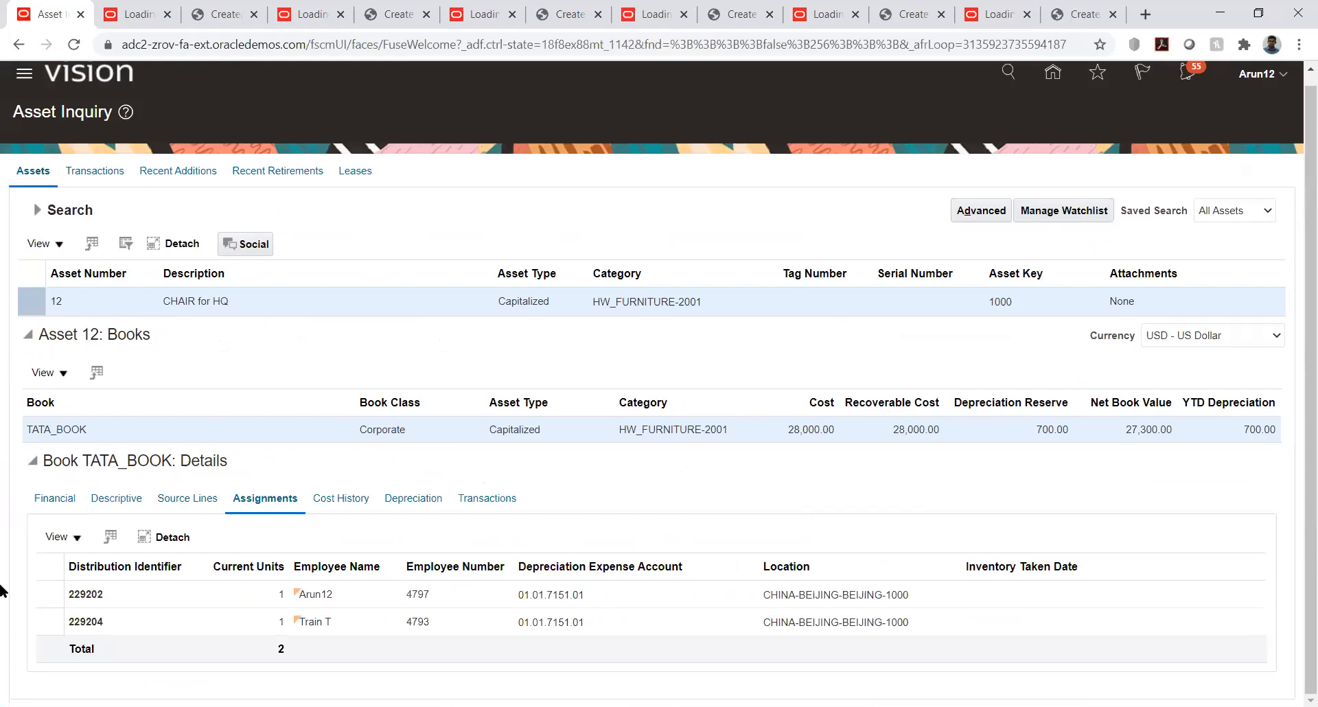
pyautogui.click(248, 625)
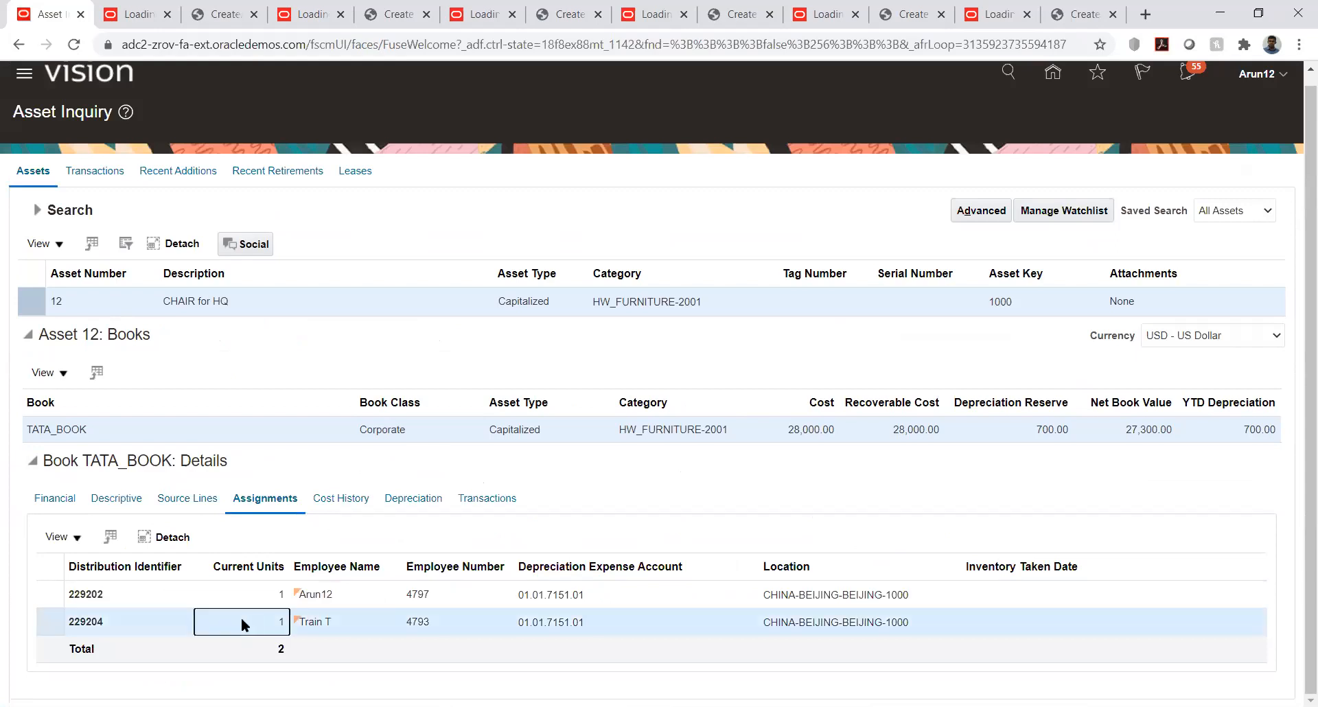
pyautogui.click(216, 585)
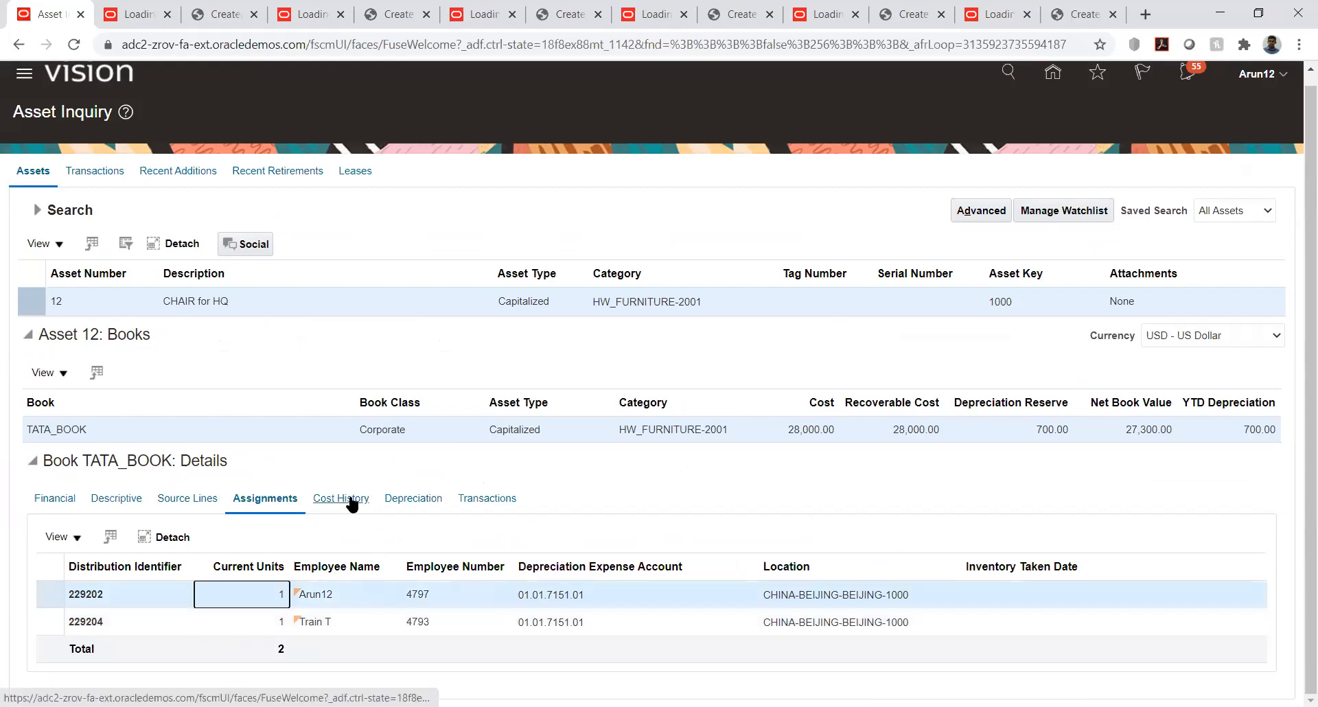
# Examine asset 12's transaction history in TATA_BOOK, going through the transfer out, partial retirement, adjustment and earlier transactions.
pyautogui.click(486, 501)
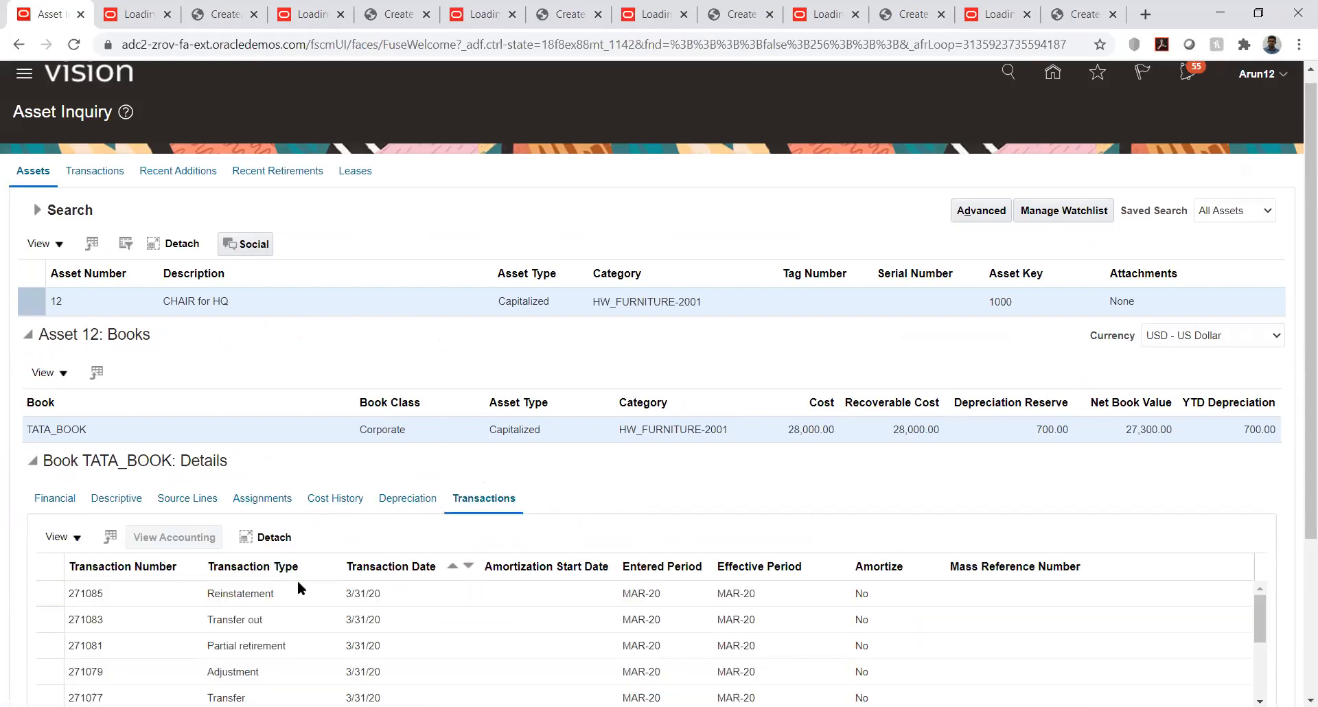
pyautogui.scroll(-3, 298, 580)
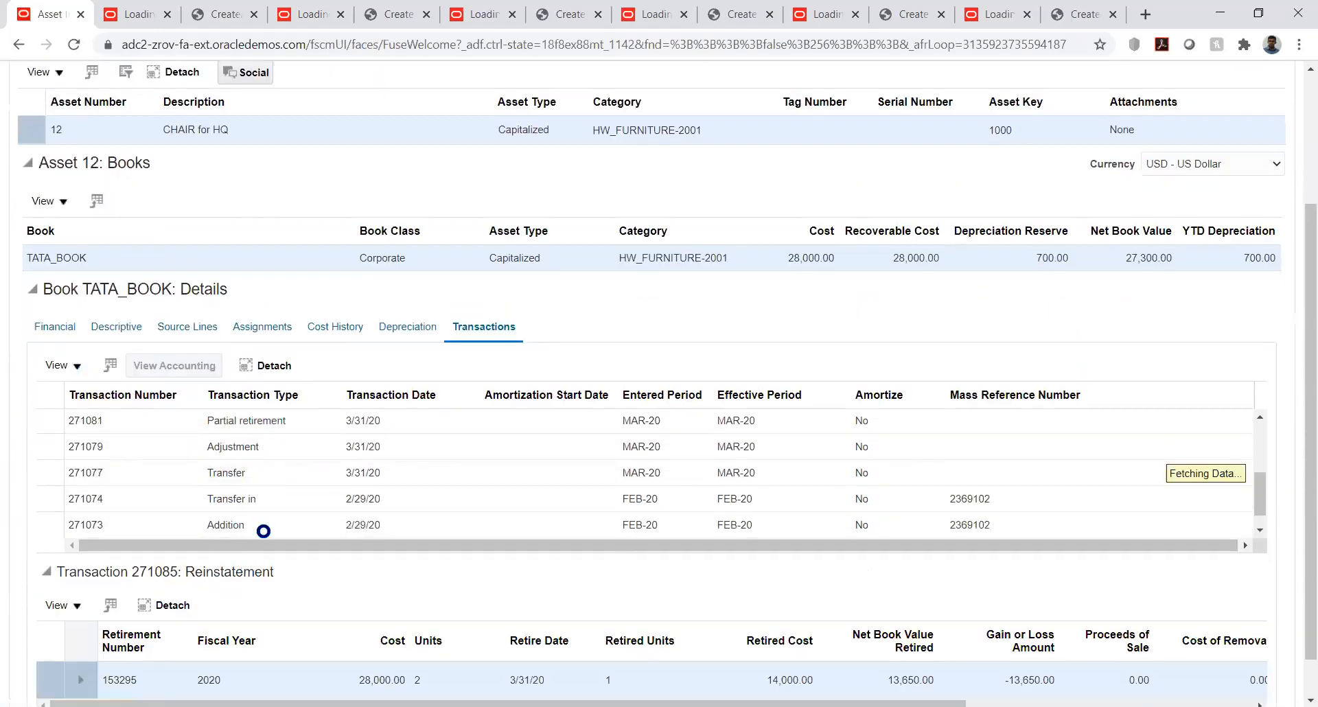
pyautogui.scroll(-1, 266, 525)
pyautogui.scroll(3, 267, 520)
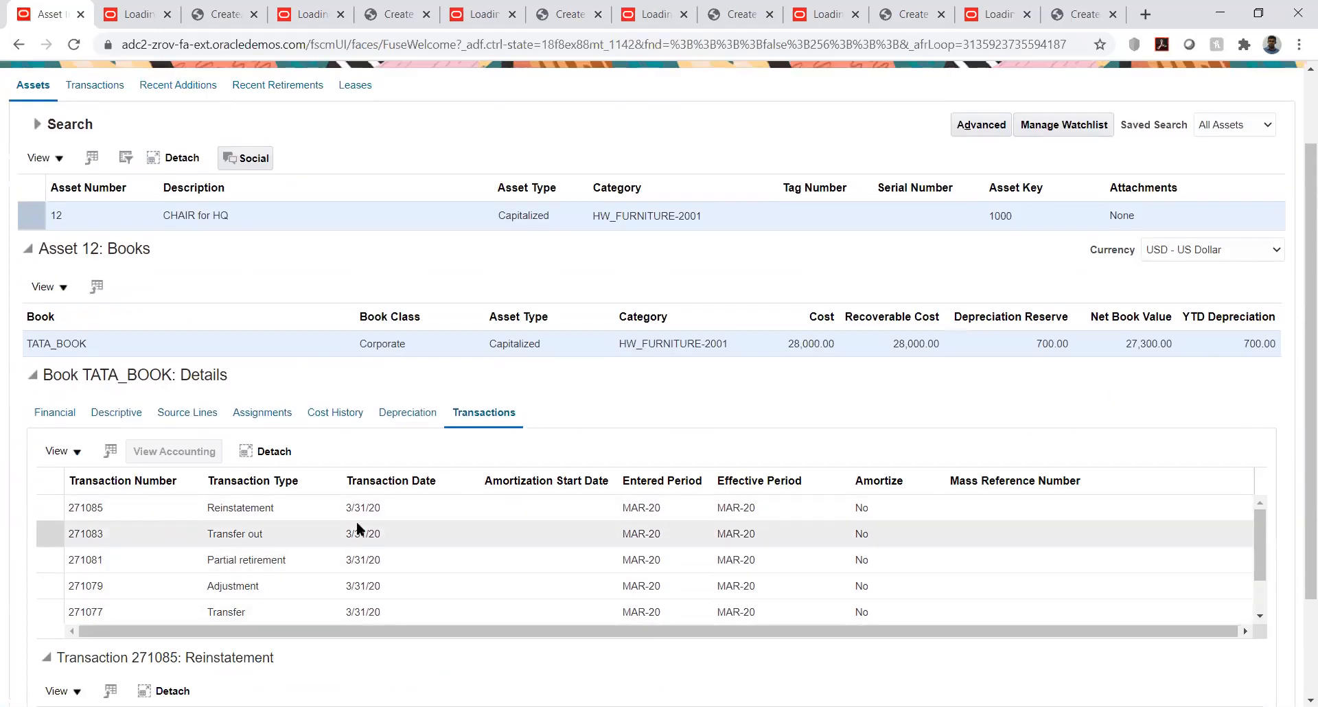
pyautogui.click(303, 502)
pyautogui.click(304, 535)
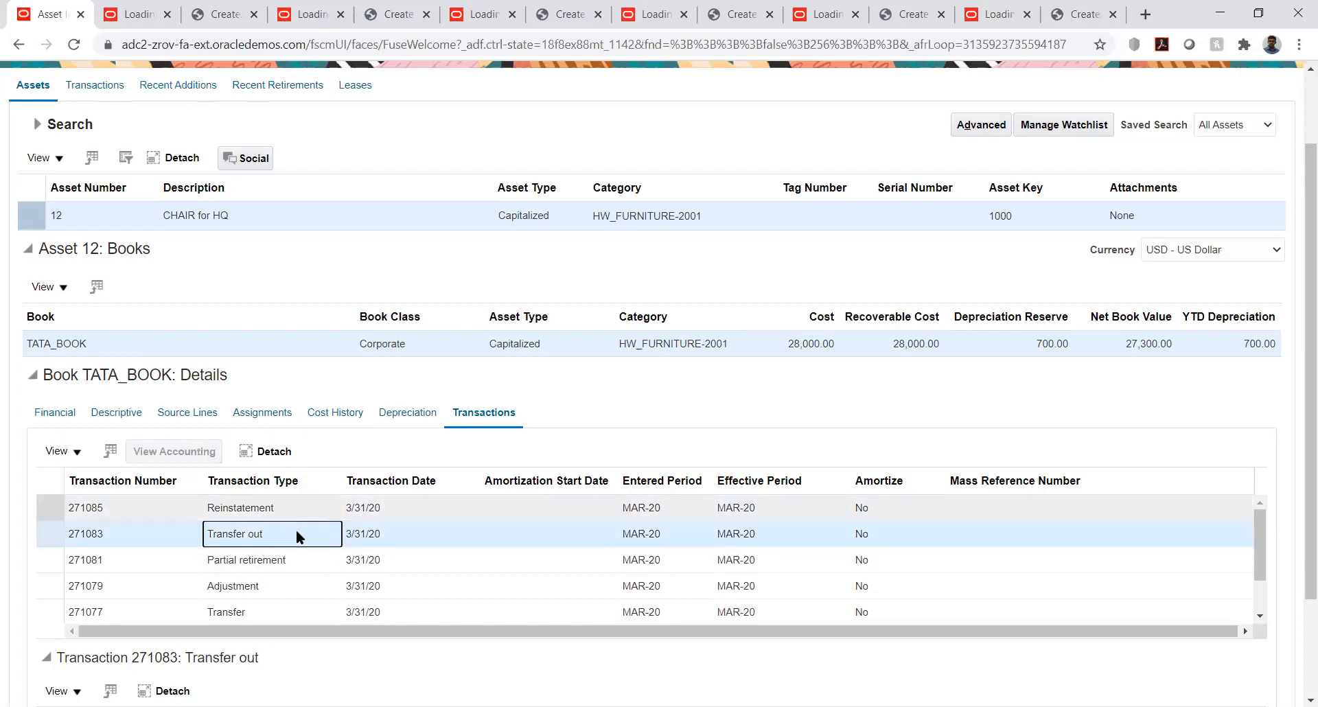
pyautogui.click(302, 556)
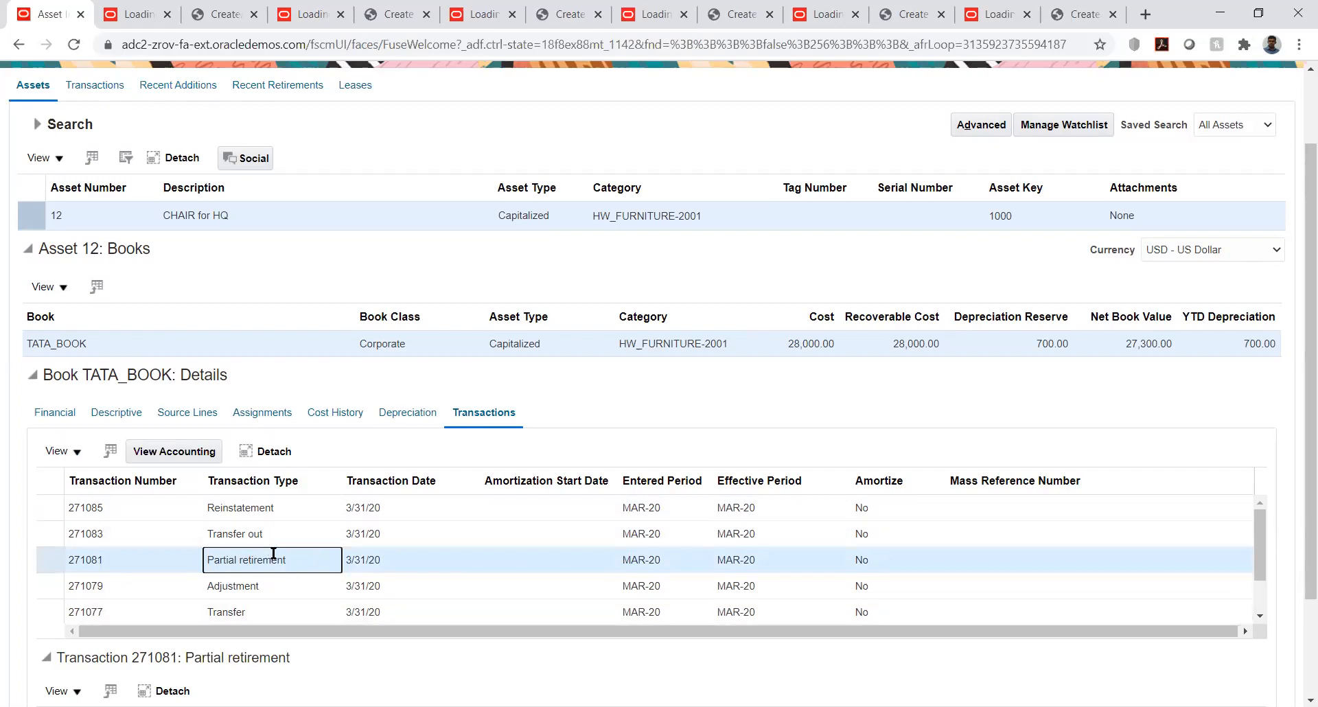
pyautogui.click(276, 588)
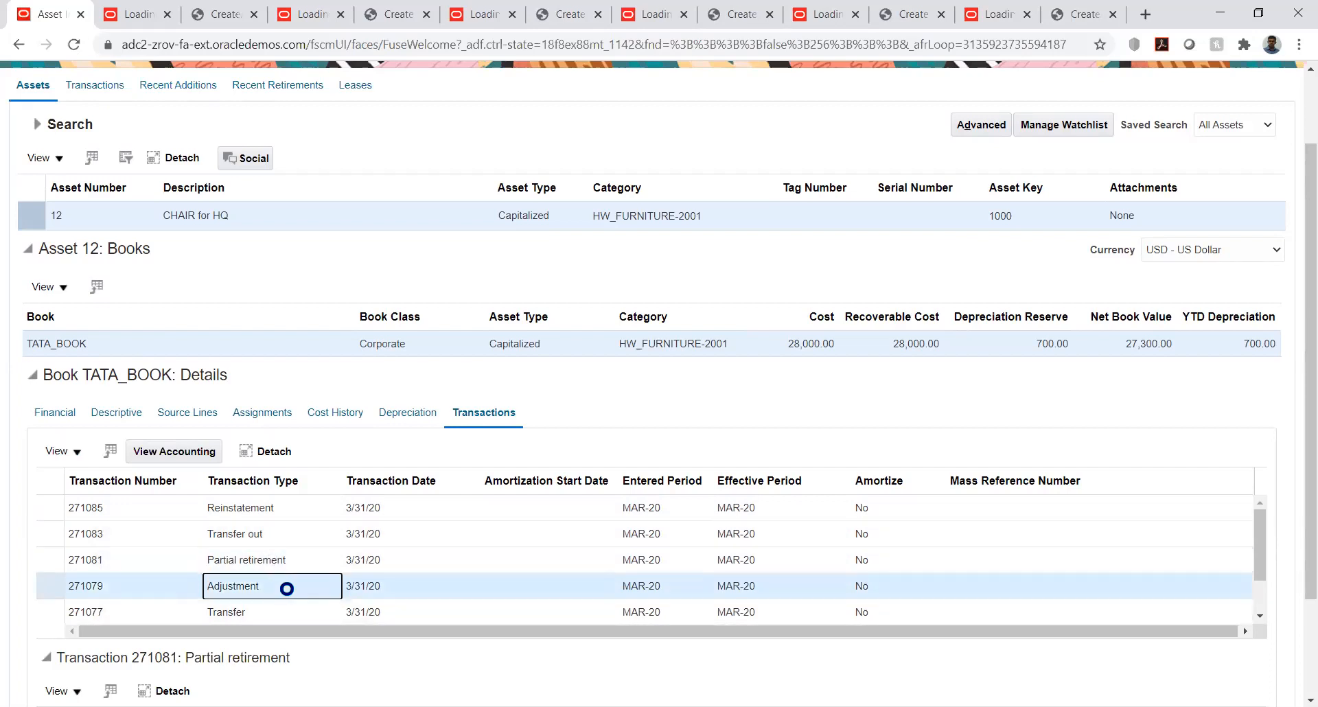
pyautogui.click(1261, 615)
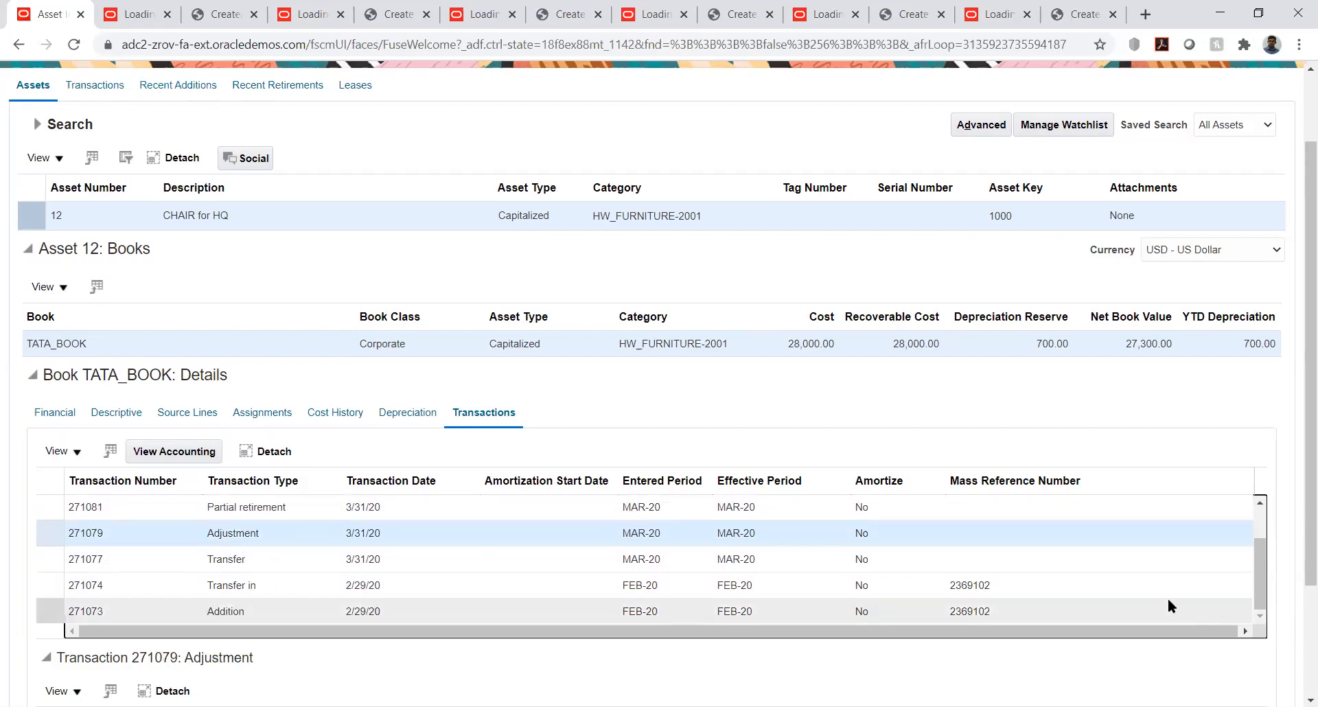
pyautogui.scroll(3, 1131, 583)
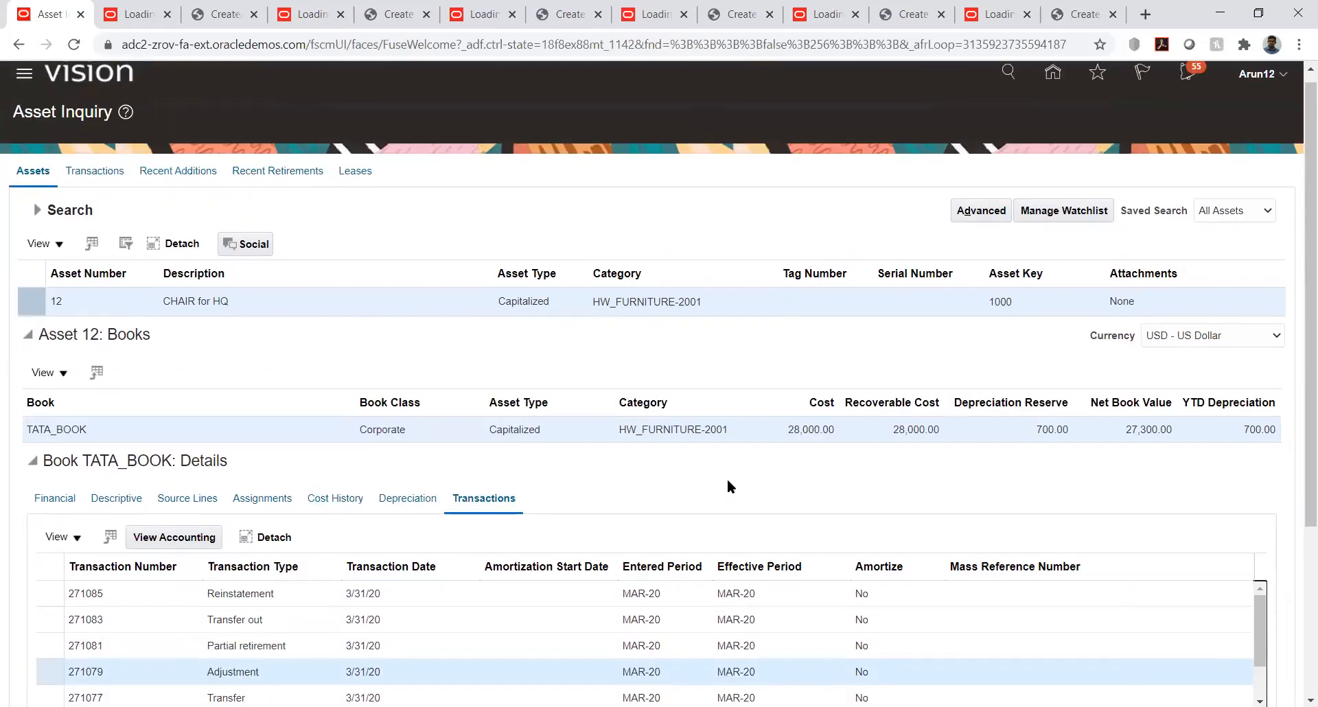
# View the accounting lines of asset 12's reinstatement transaction, then close them.
pyautogui.click(218, 592)
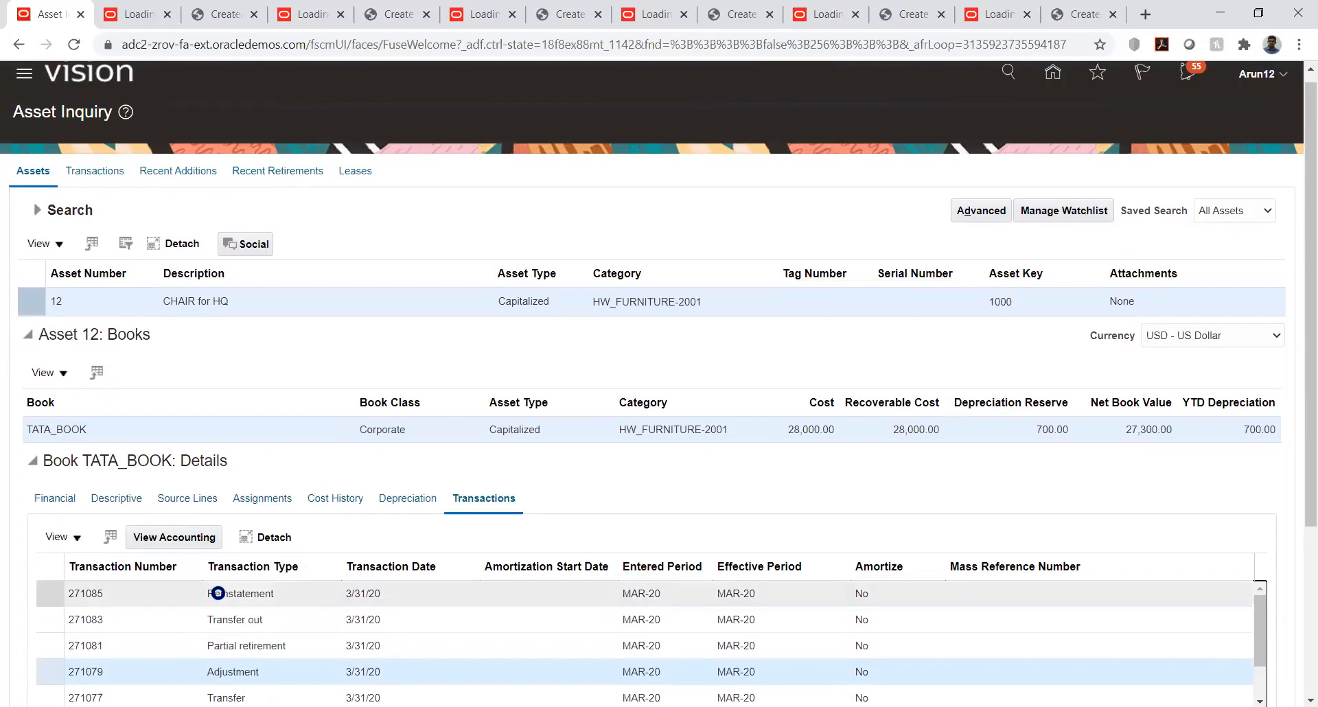
pyautogui.click(171, 538)
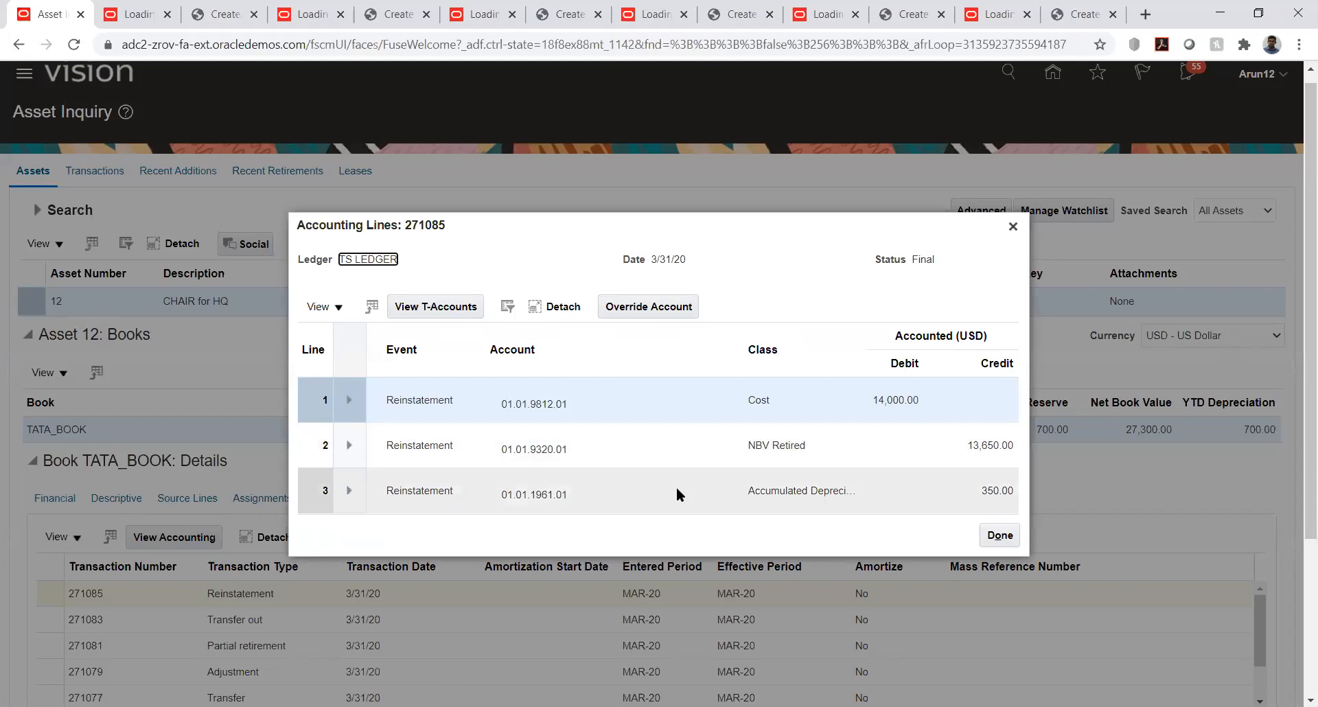
pyautogui.click(1000, 535)
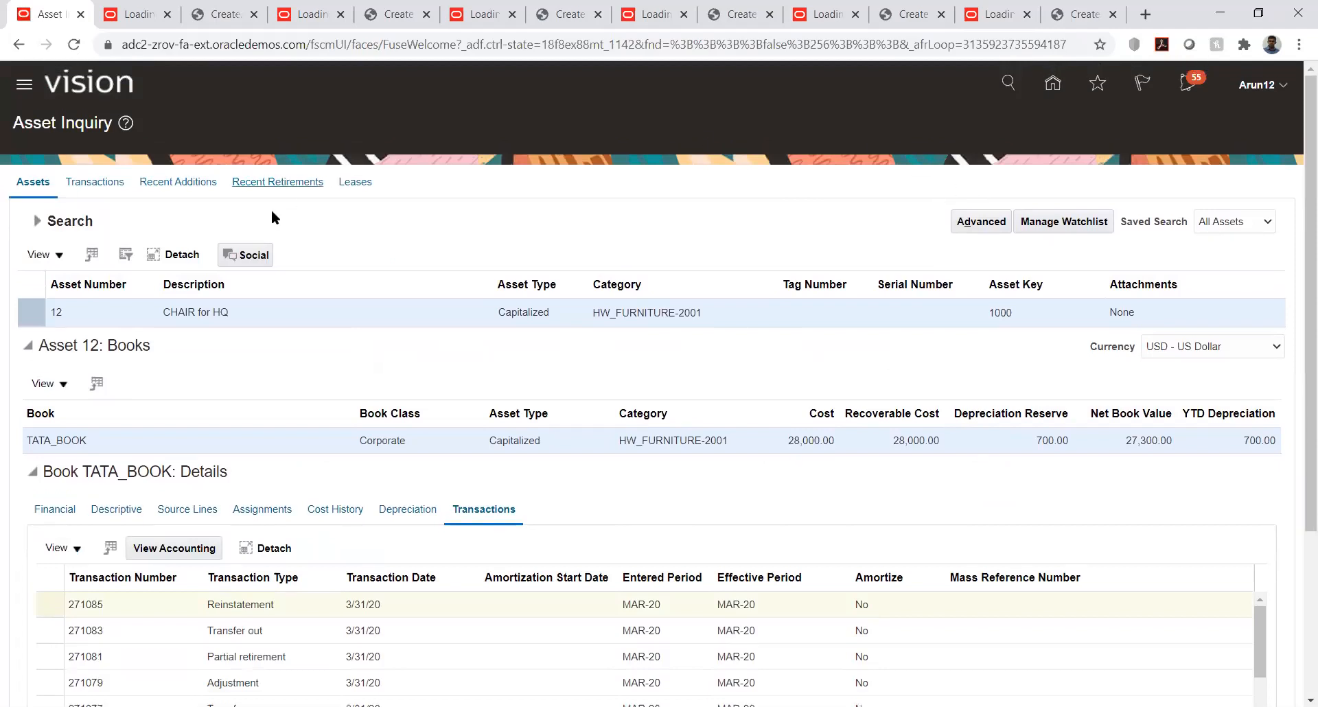
# Check the recent retirements and additions in TATA_BOOK, and copy the reinstatement's transaction number from asset 12's transaction history.
pyautogui.click(292, 183)
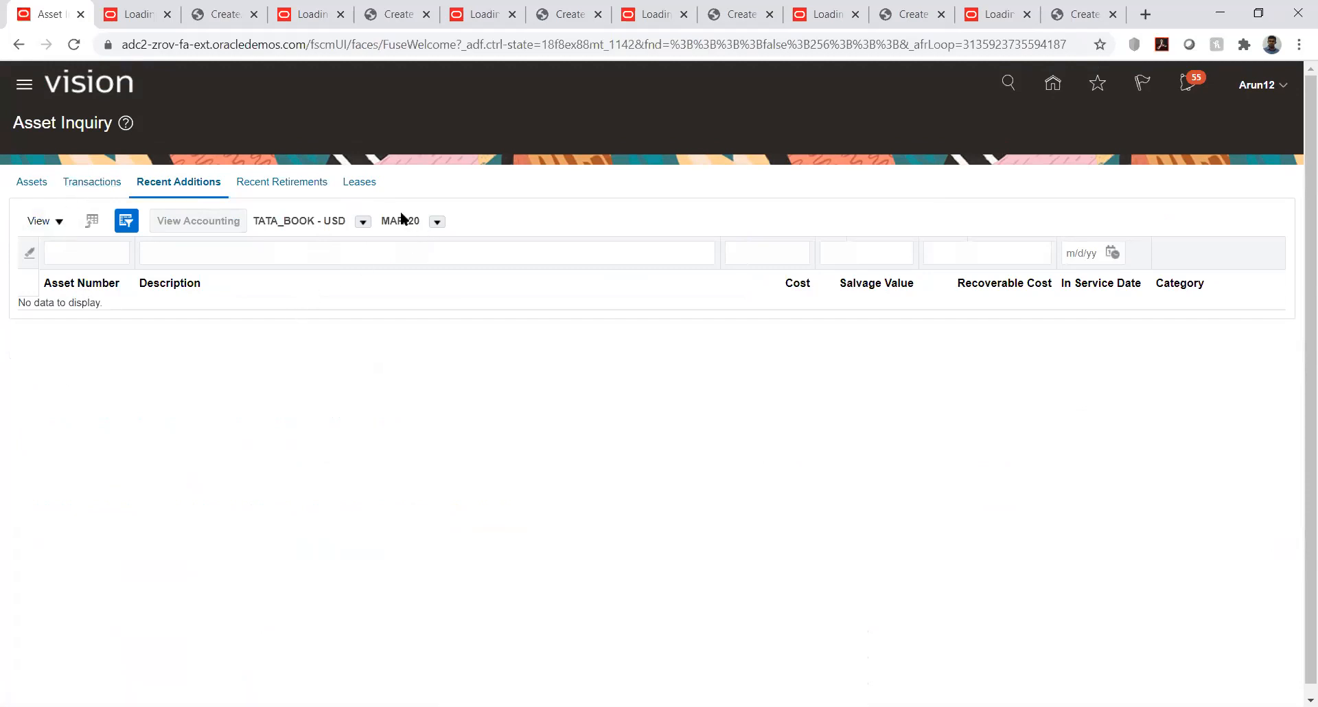
pyautogui.click(79, 184)
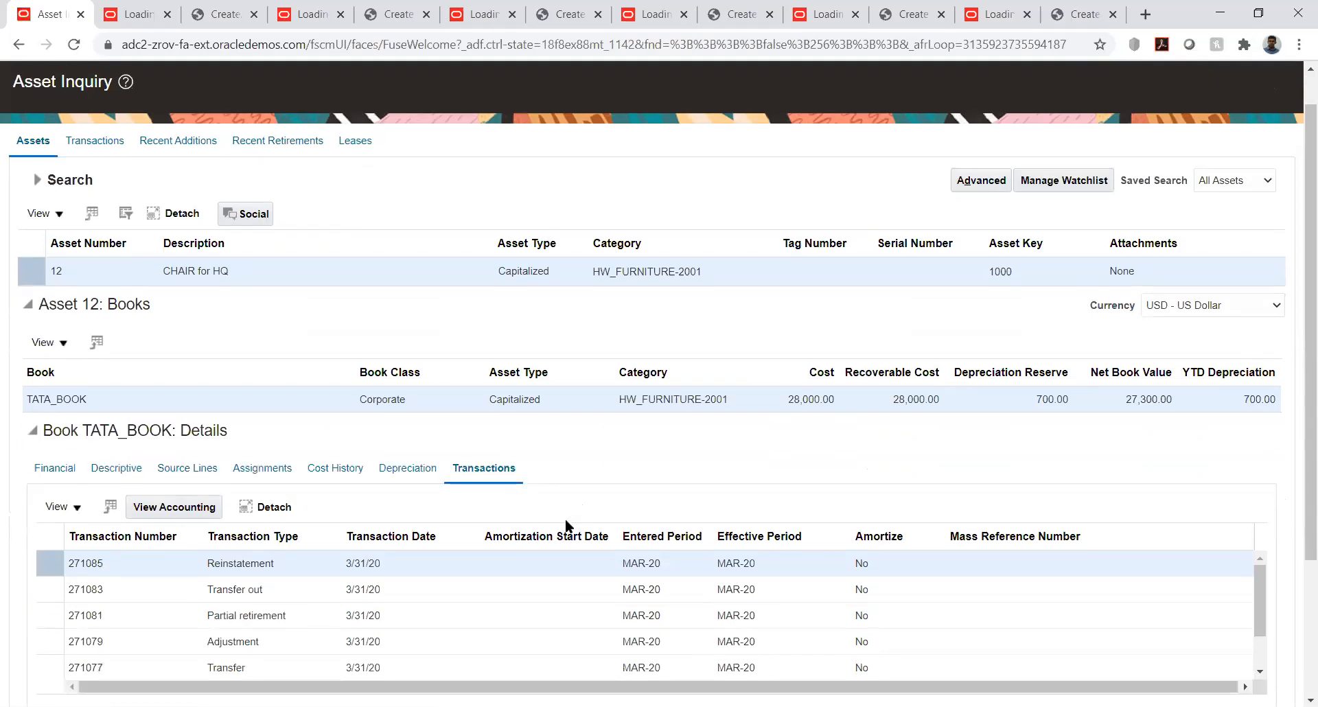
pyautogui.scroll(-1, 565, 524)
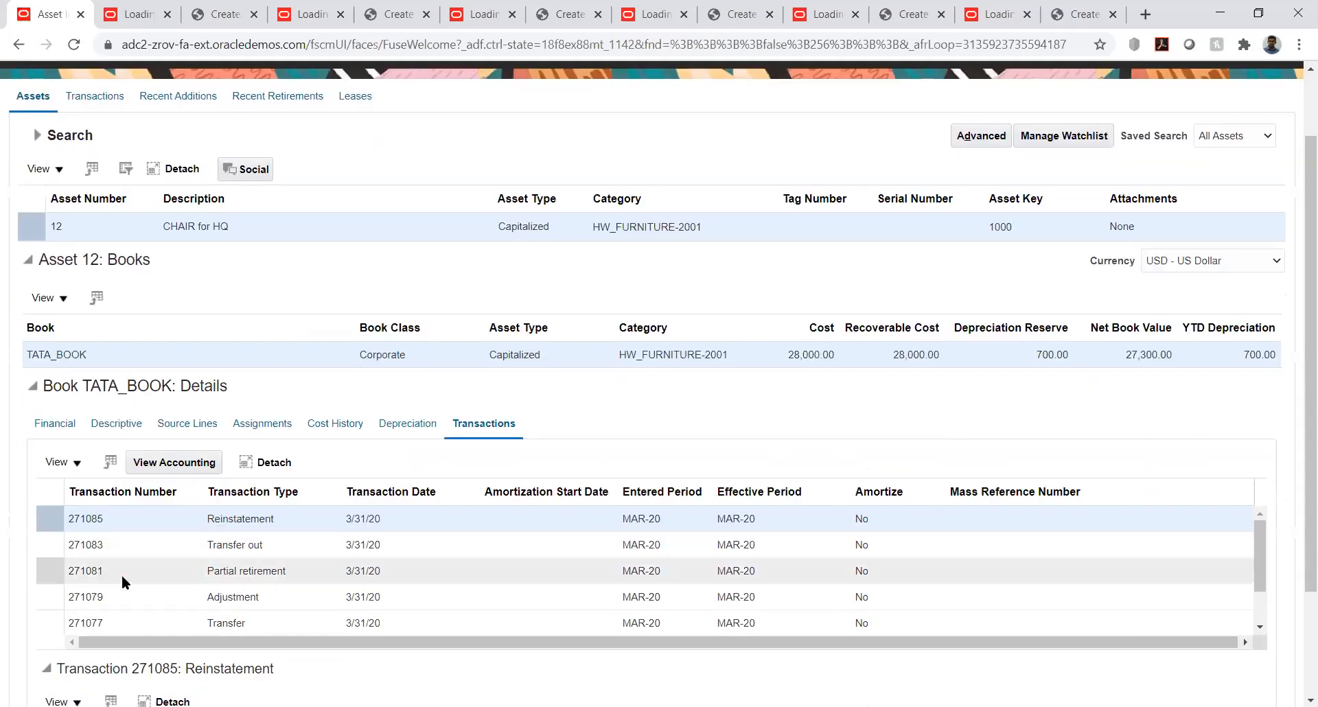
pyautogui.doubleClick(83, 519)
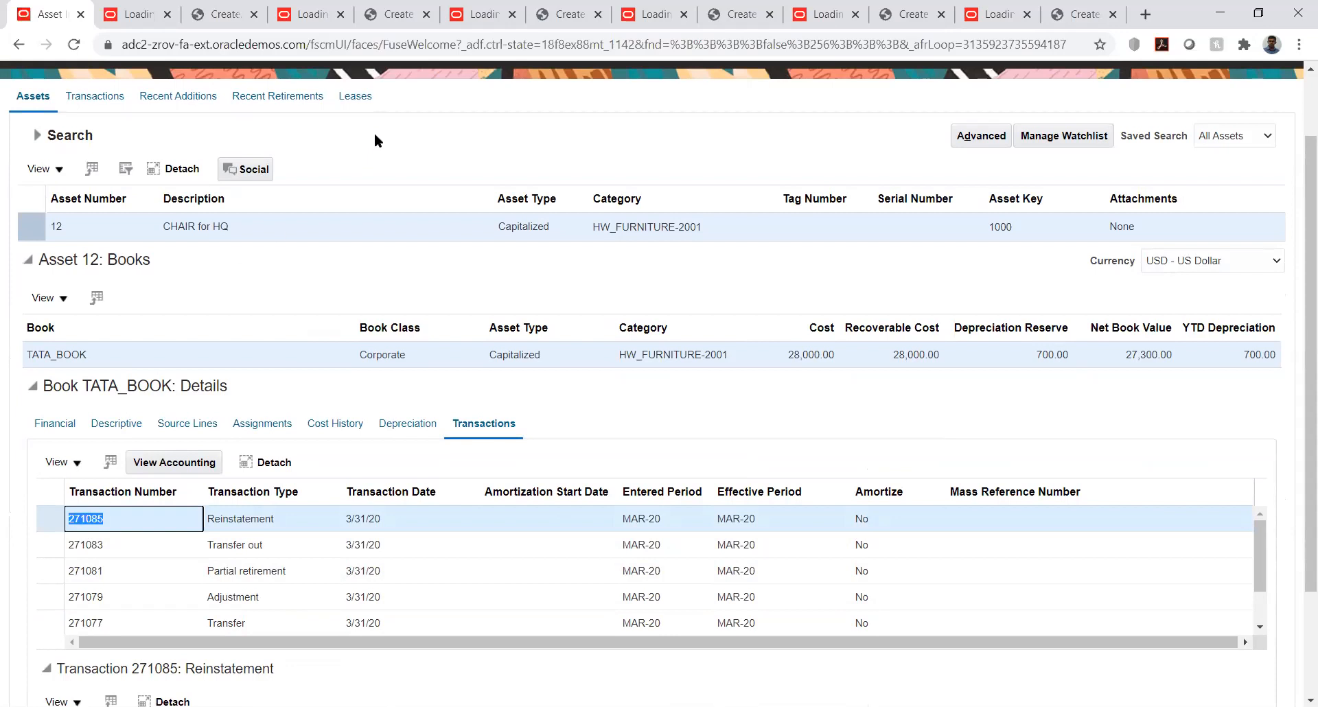
# Search the TATA_BOOK transactions in Asset Inquiry for transaction number 271085.
pyautogui.click(175, 100)
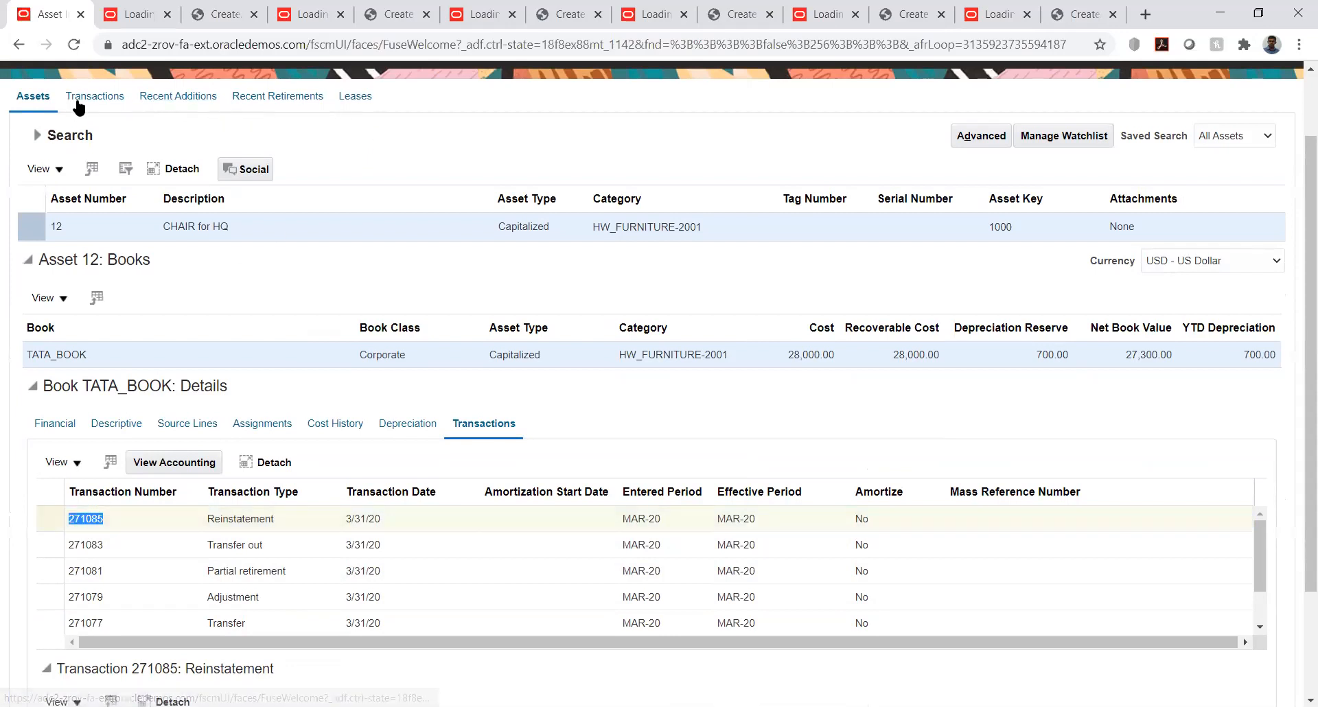
pyautogui.click(80, 173)
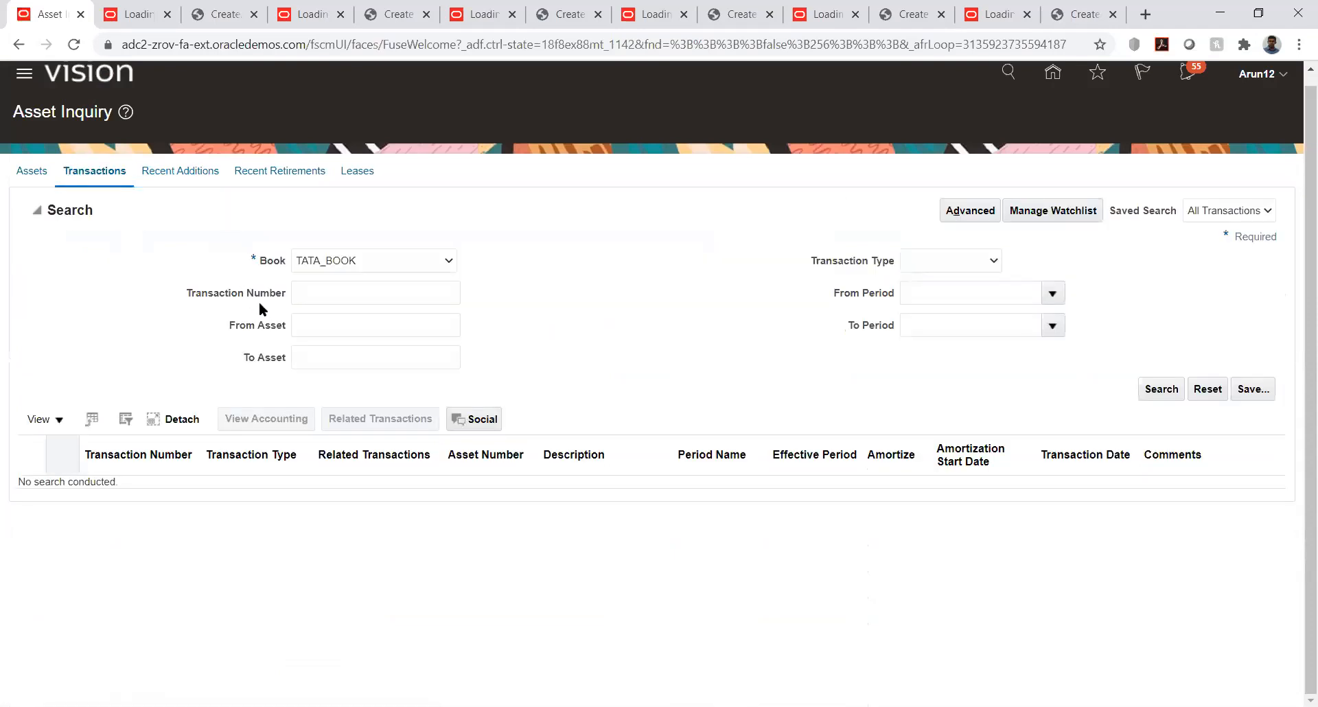
pyautogui.click(326, 302)
pyautogui.write('271085')
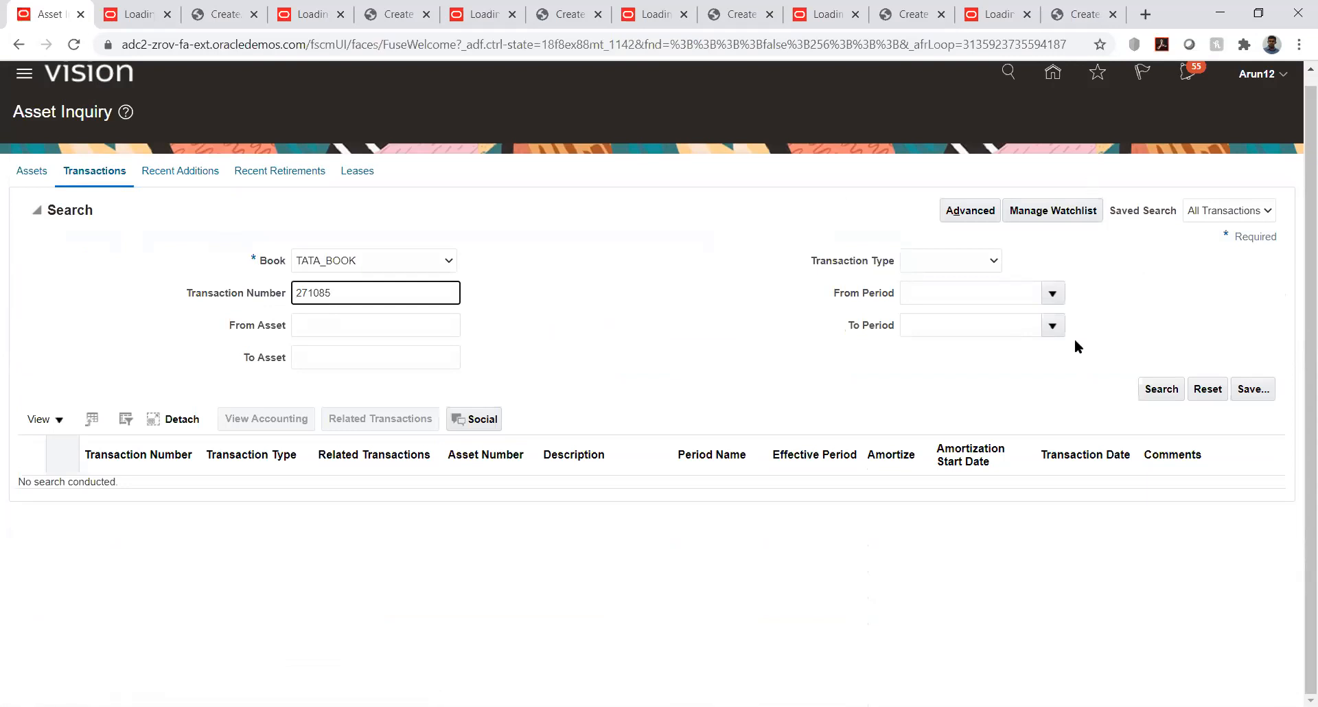
pyautogui.click(1148, 390)
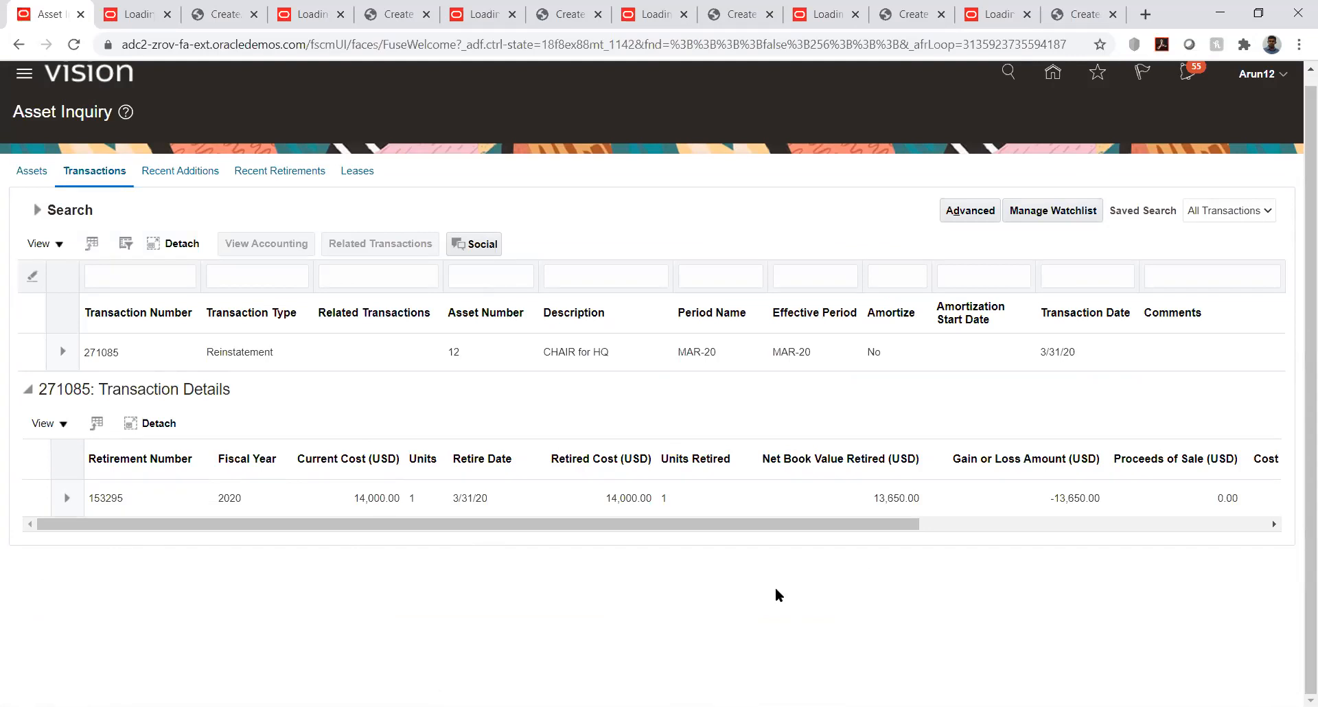
# Review the reinstatement's retirement details across all columns up to the retirement reason, and select its transaction row.
pyautogui.moveTo(797, 521); pyautogui.dragTo(1180, 519)
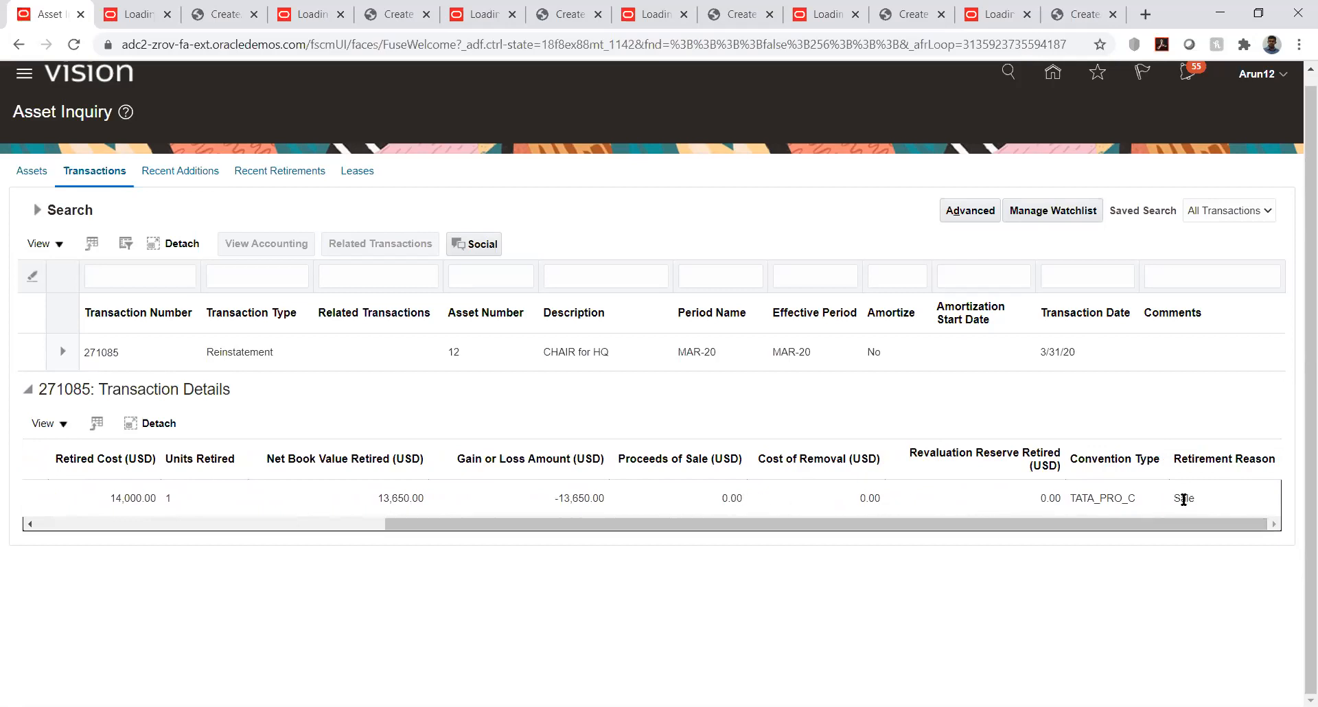
pyautogui.moveTo(683, 525); pyautogui.dragTo(300, 567)
pyautogui.scroll(1, 464, 364)
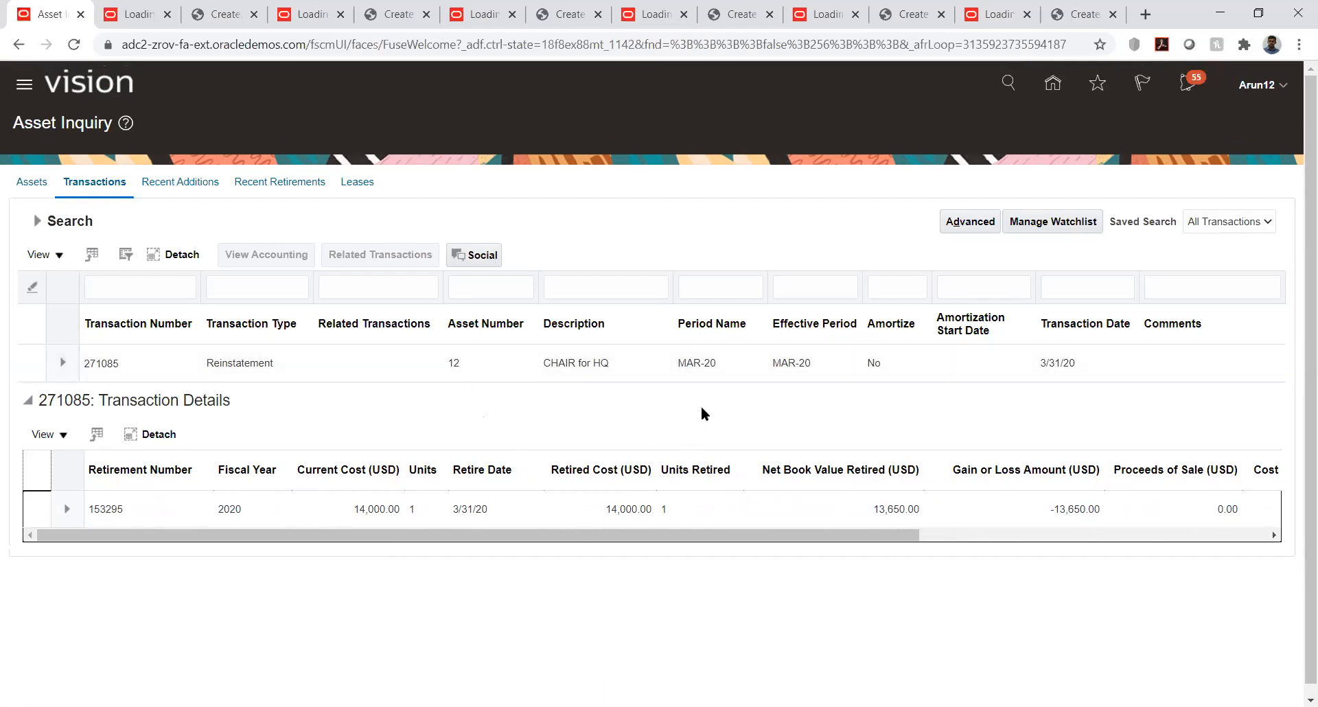
pyautogui.click(547, 372)
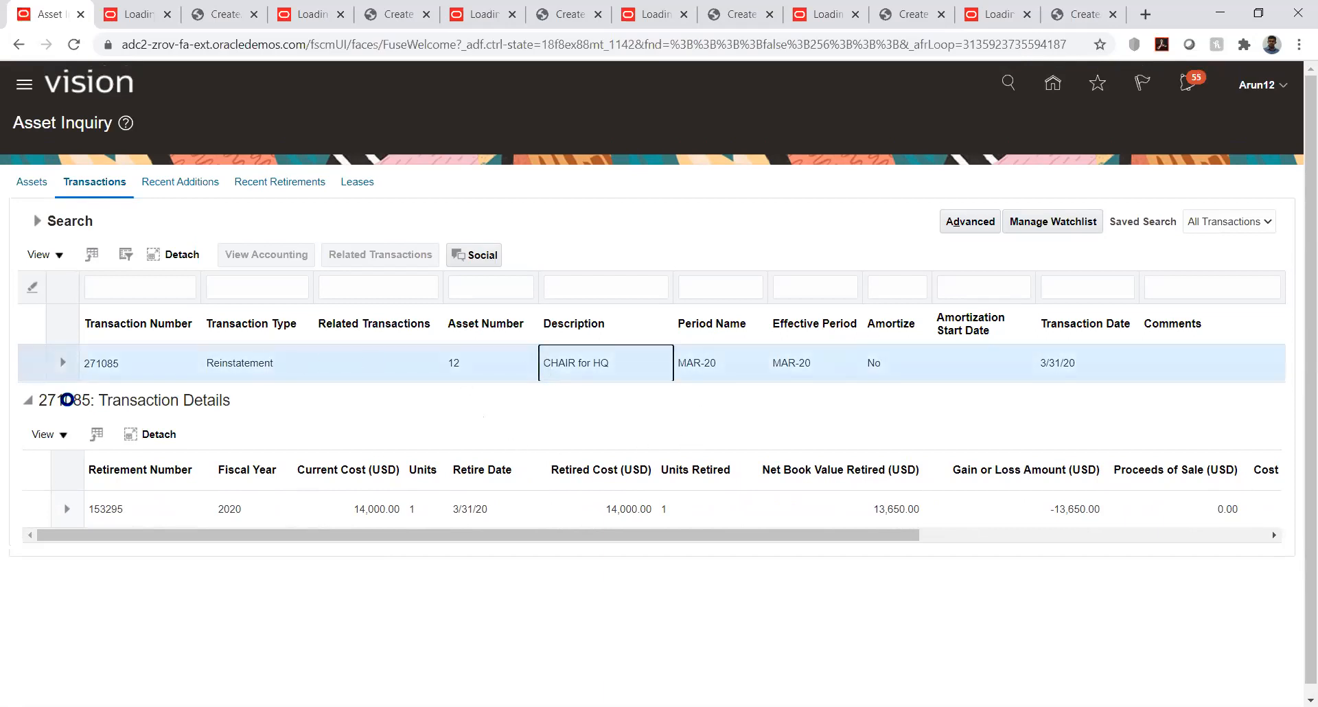
pyautogui.click(317, 363)
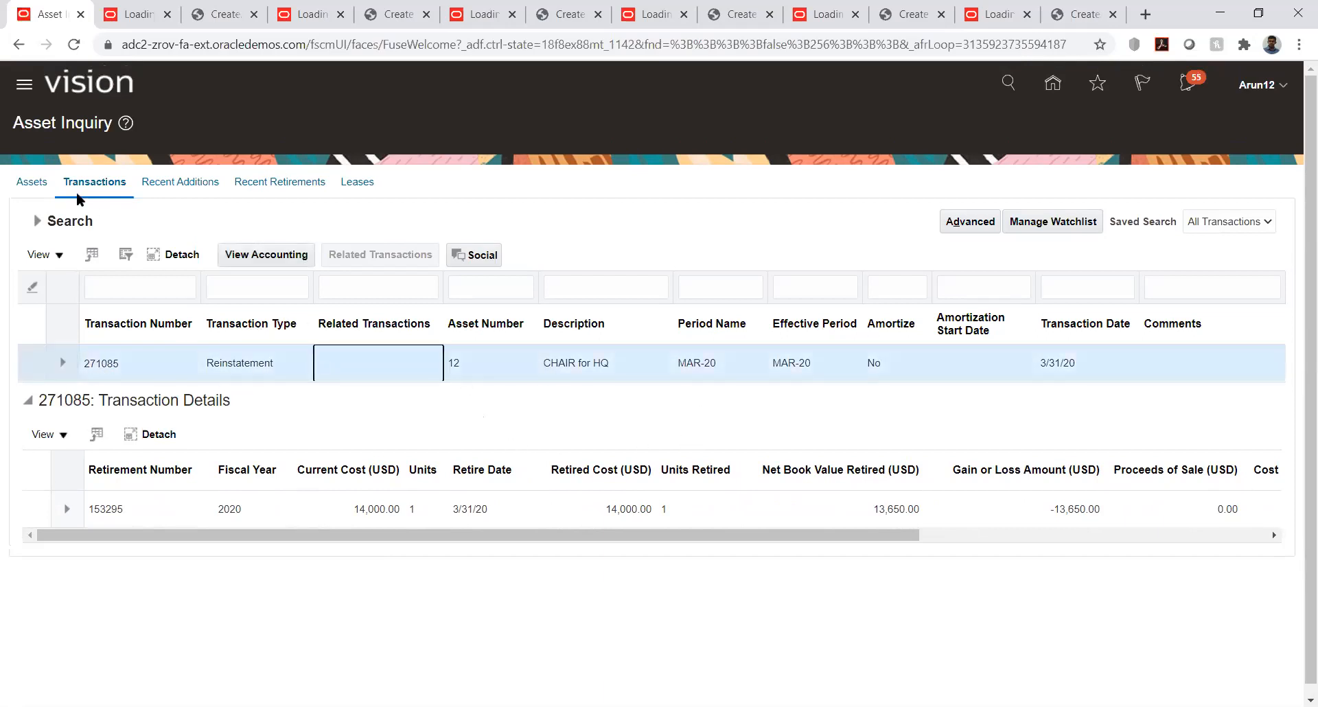
# Leave Asset Inquiry, open the Assets work area for TATA_BOOK and look over its available tasks.
pyautogui.click(39, 184)
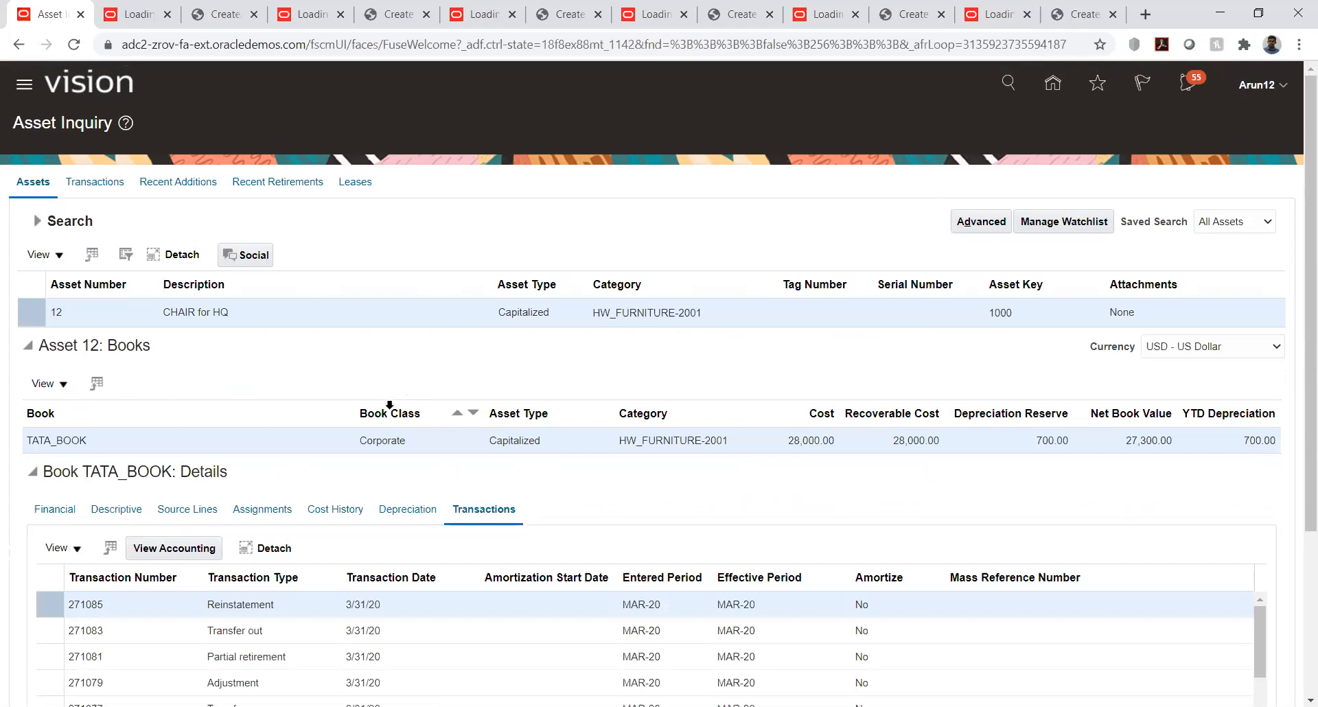
pyautogui.click(1052, 85)
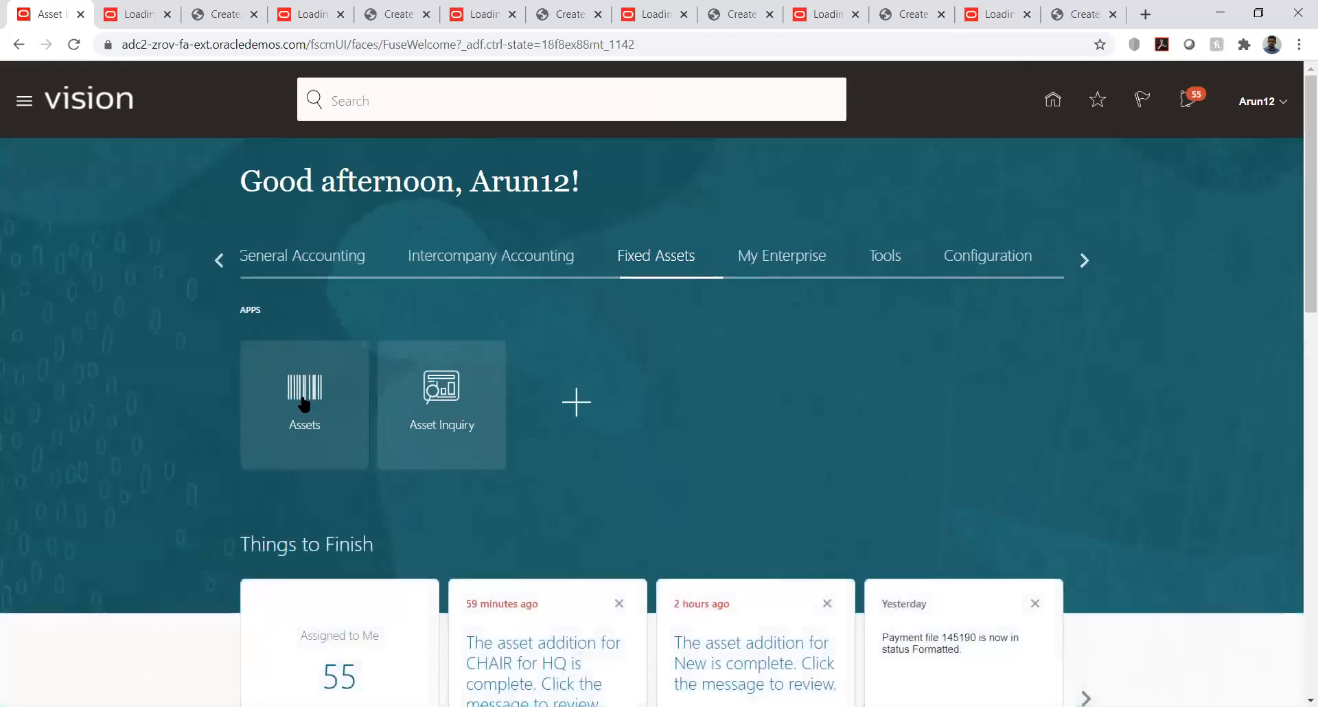
pyautogui.click(304, 395)
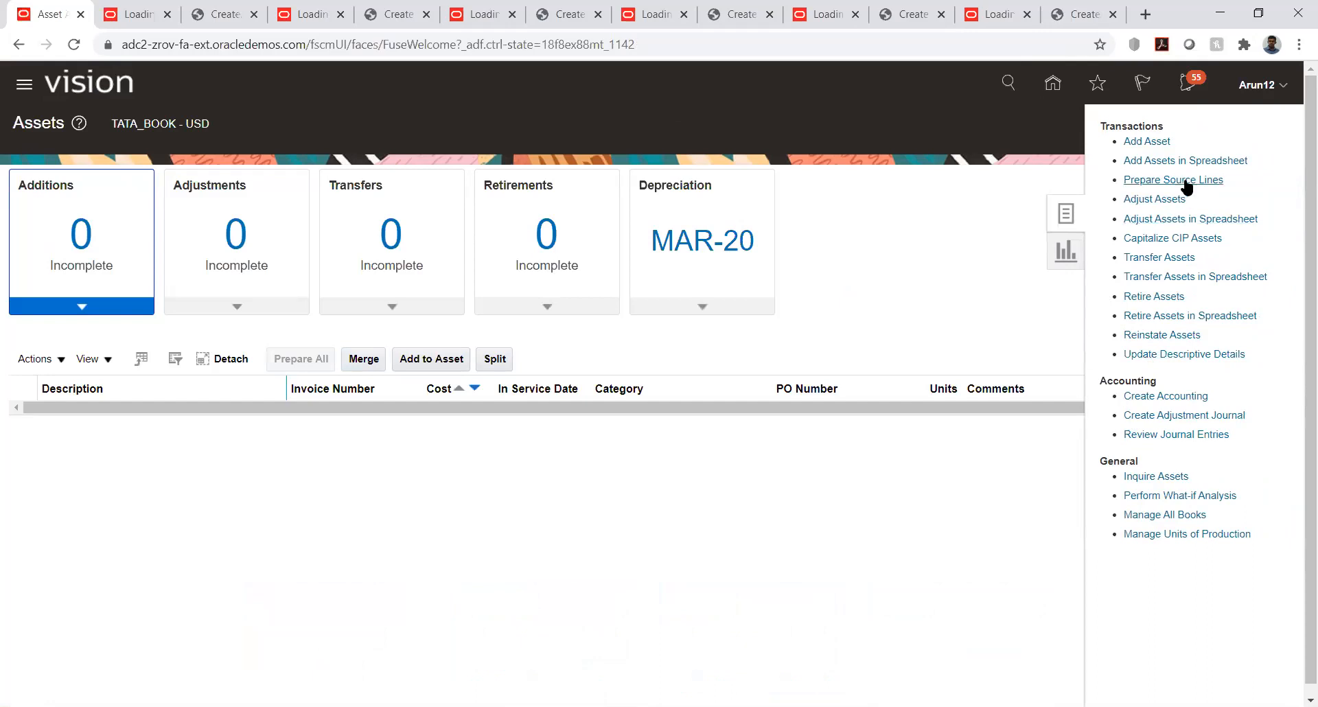
pyautogui.click(929, 268)
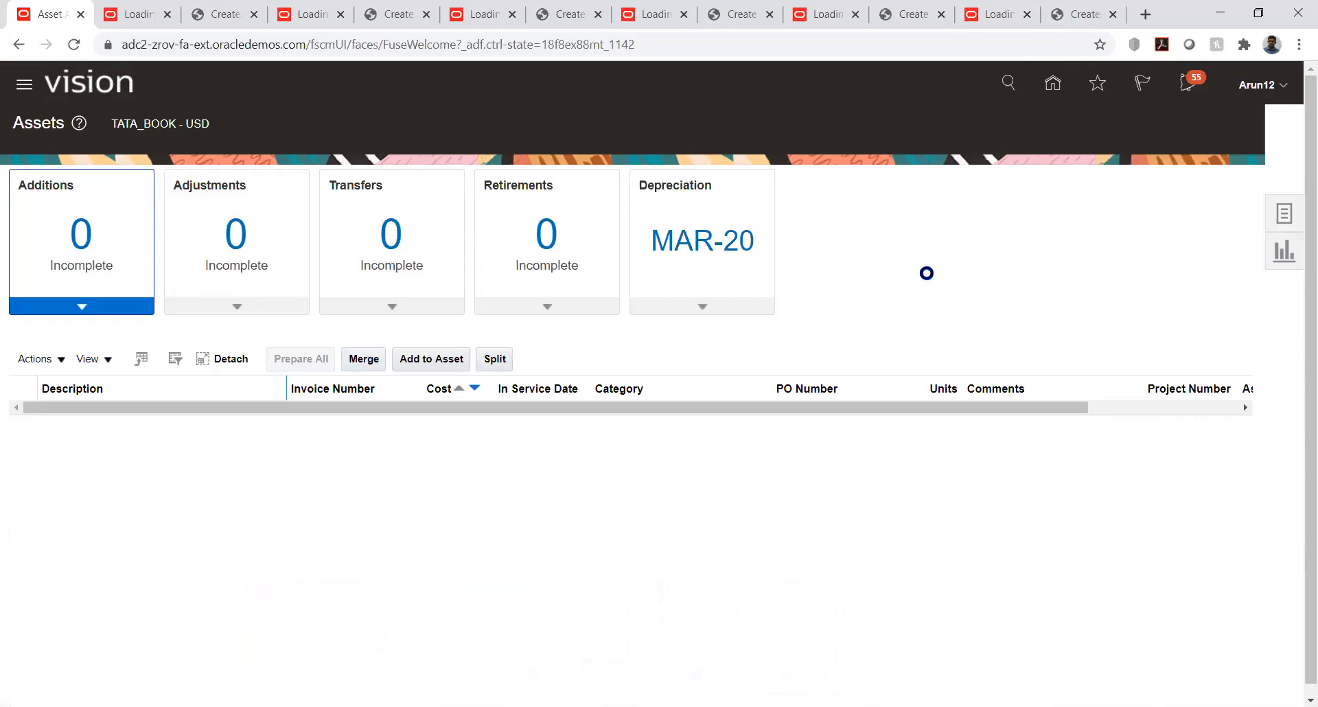